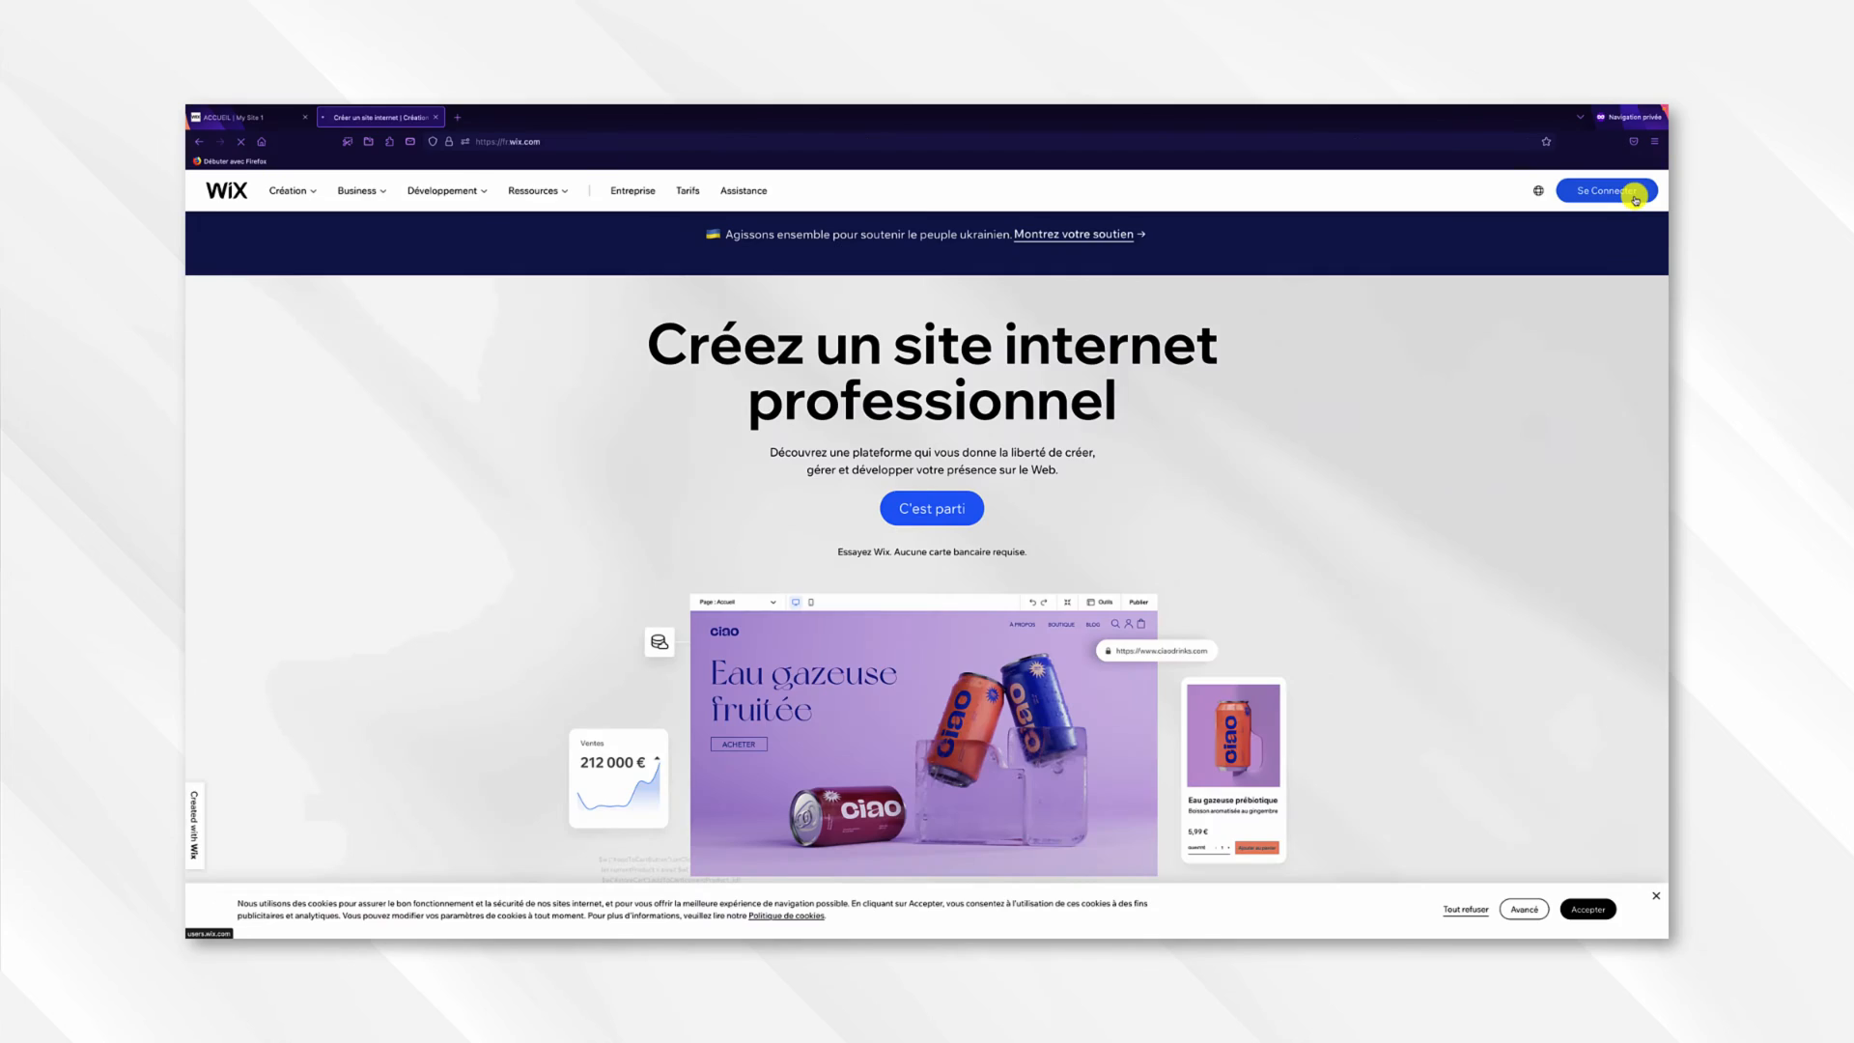
Go to the login page and switch to the registration form for a new account.
left_click(1618, 213)
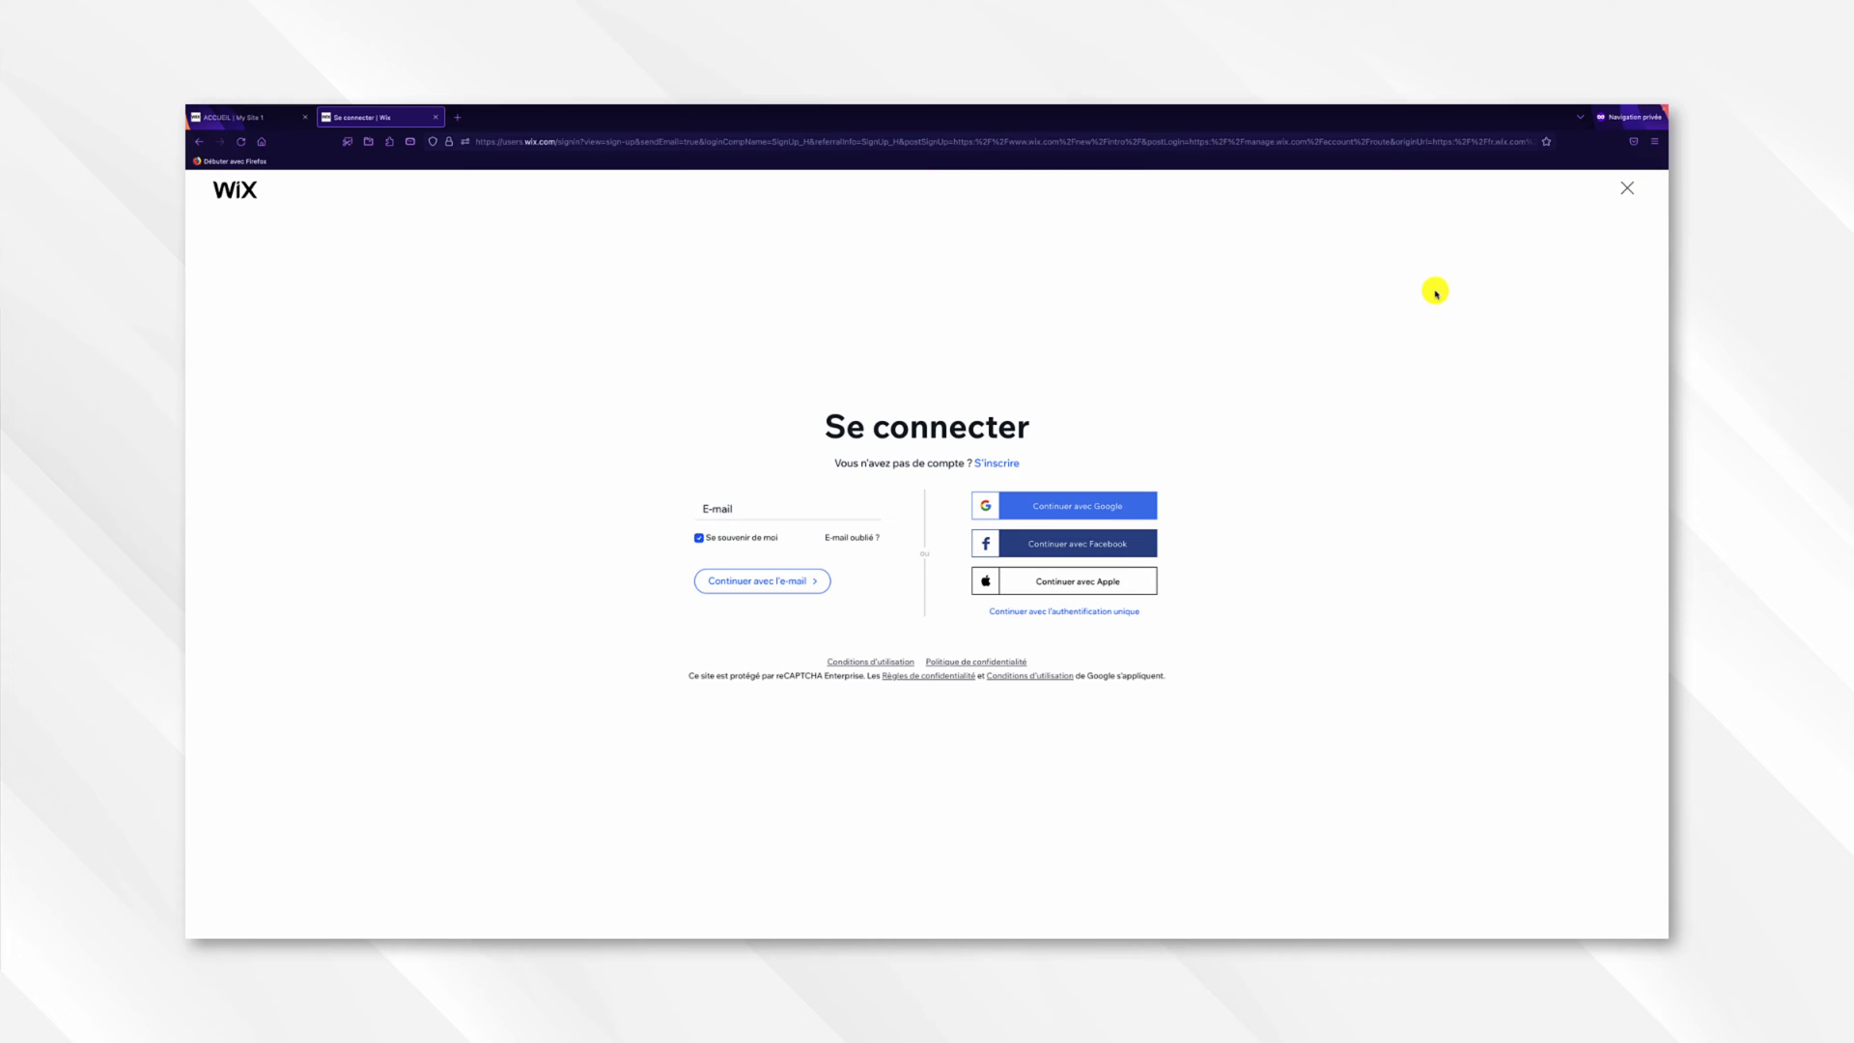
left_click(731, 511)
left_click(1000, 465)
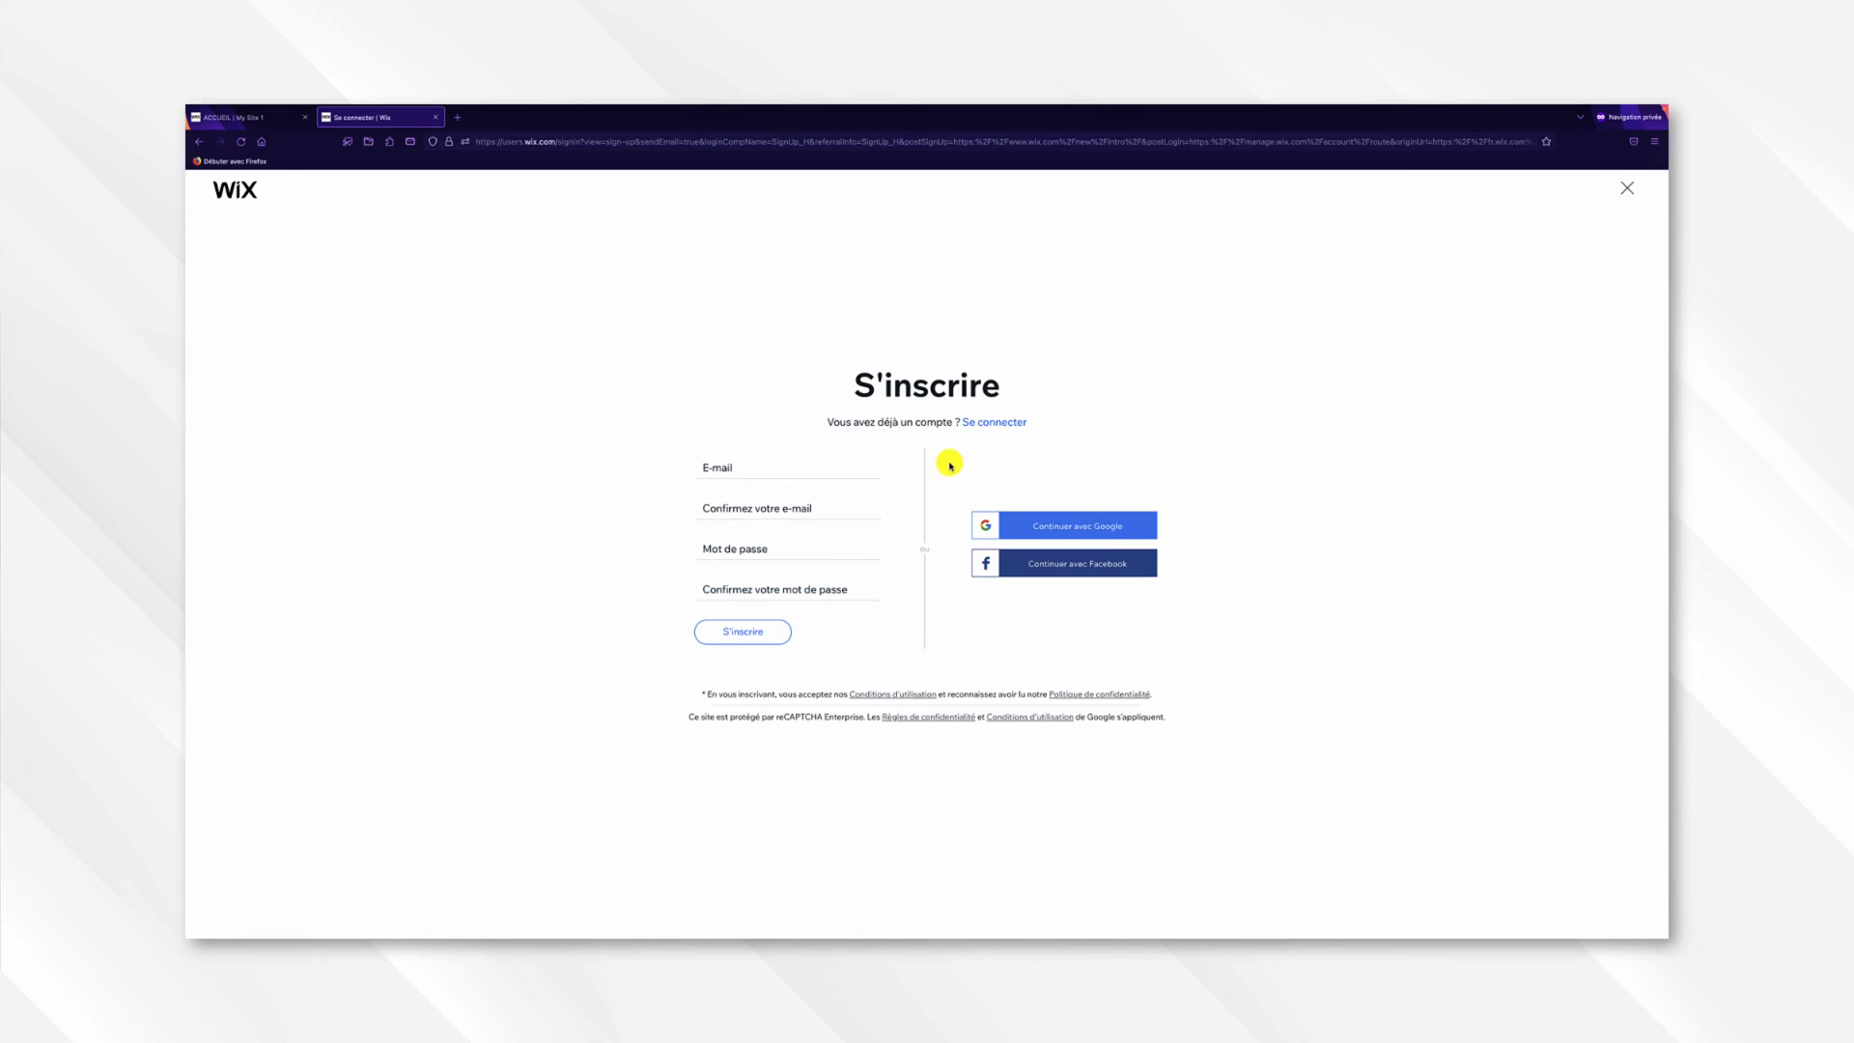
Go through the registration form's e-mail and password fields, including both confirmation fields.
left_click(827, 463)
left_click(814, 501)
left_click(806, 545)
left_click(795, 581)
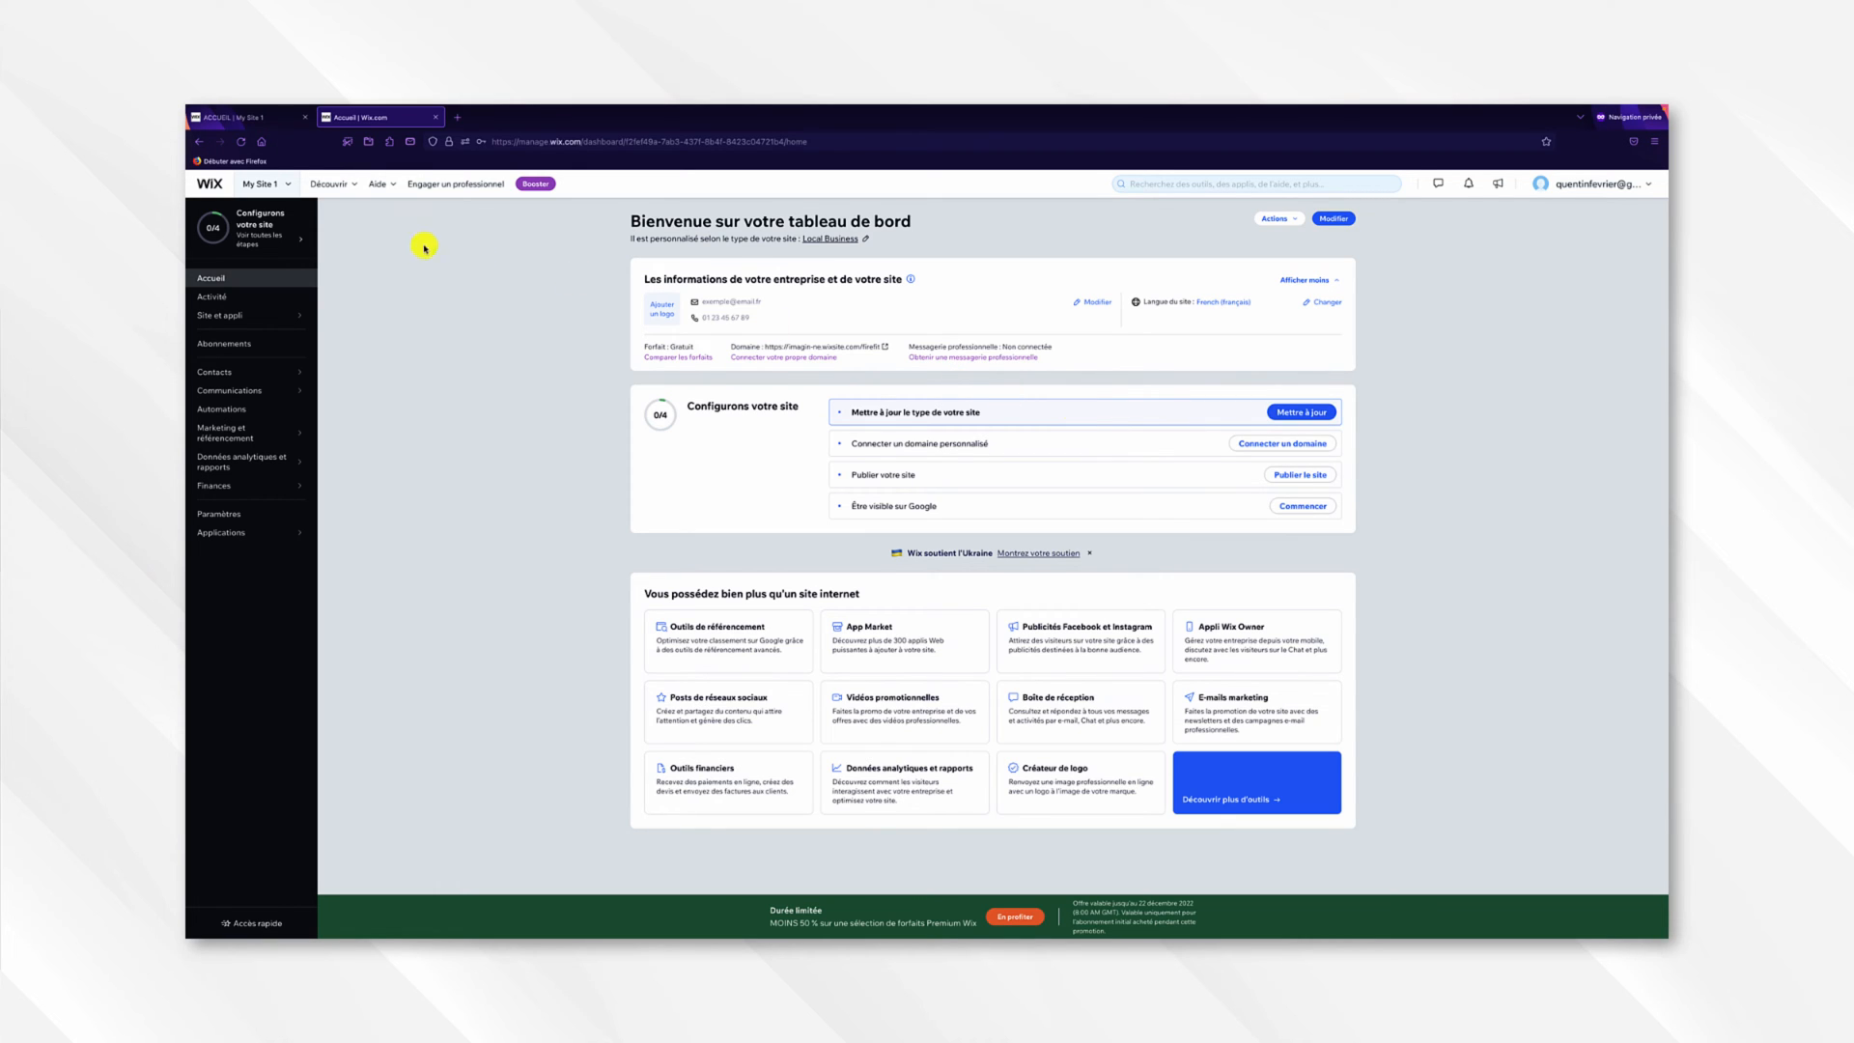
Go from the My Site 1 dashboard to the overview of all the account's sites.
left_click(280, 187)
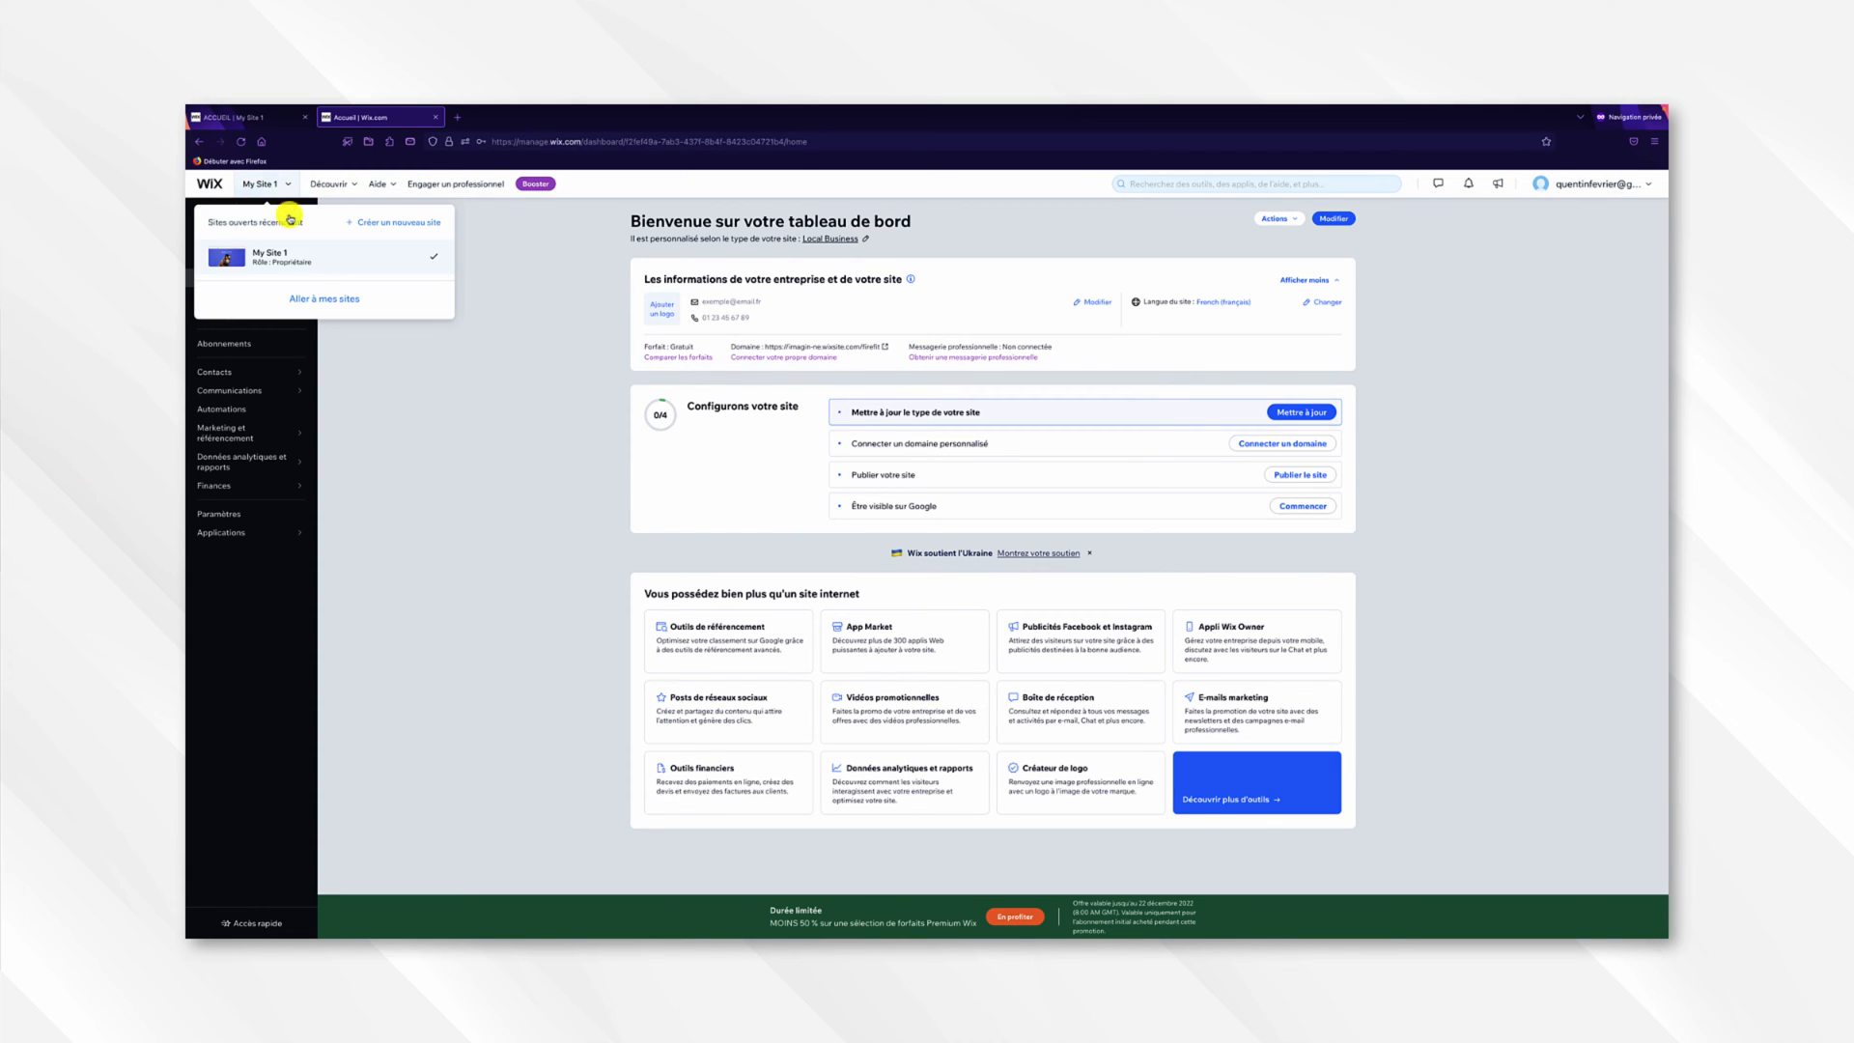
left_click(326, 298)
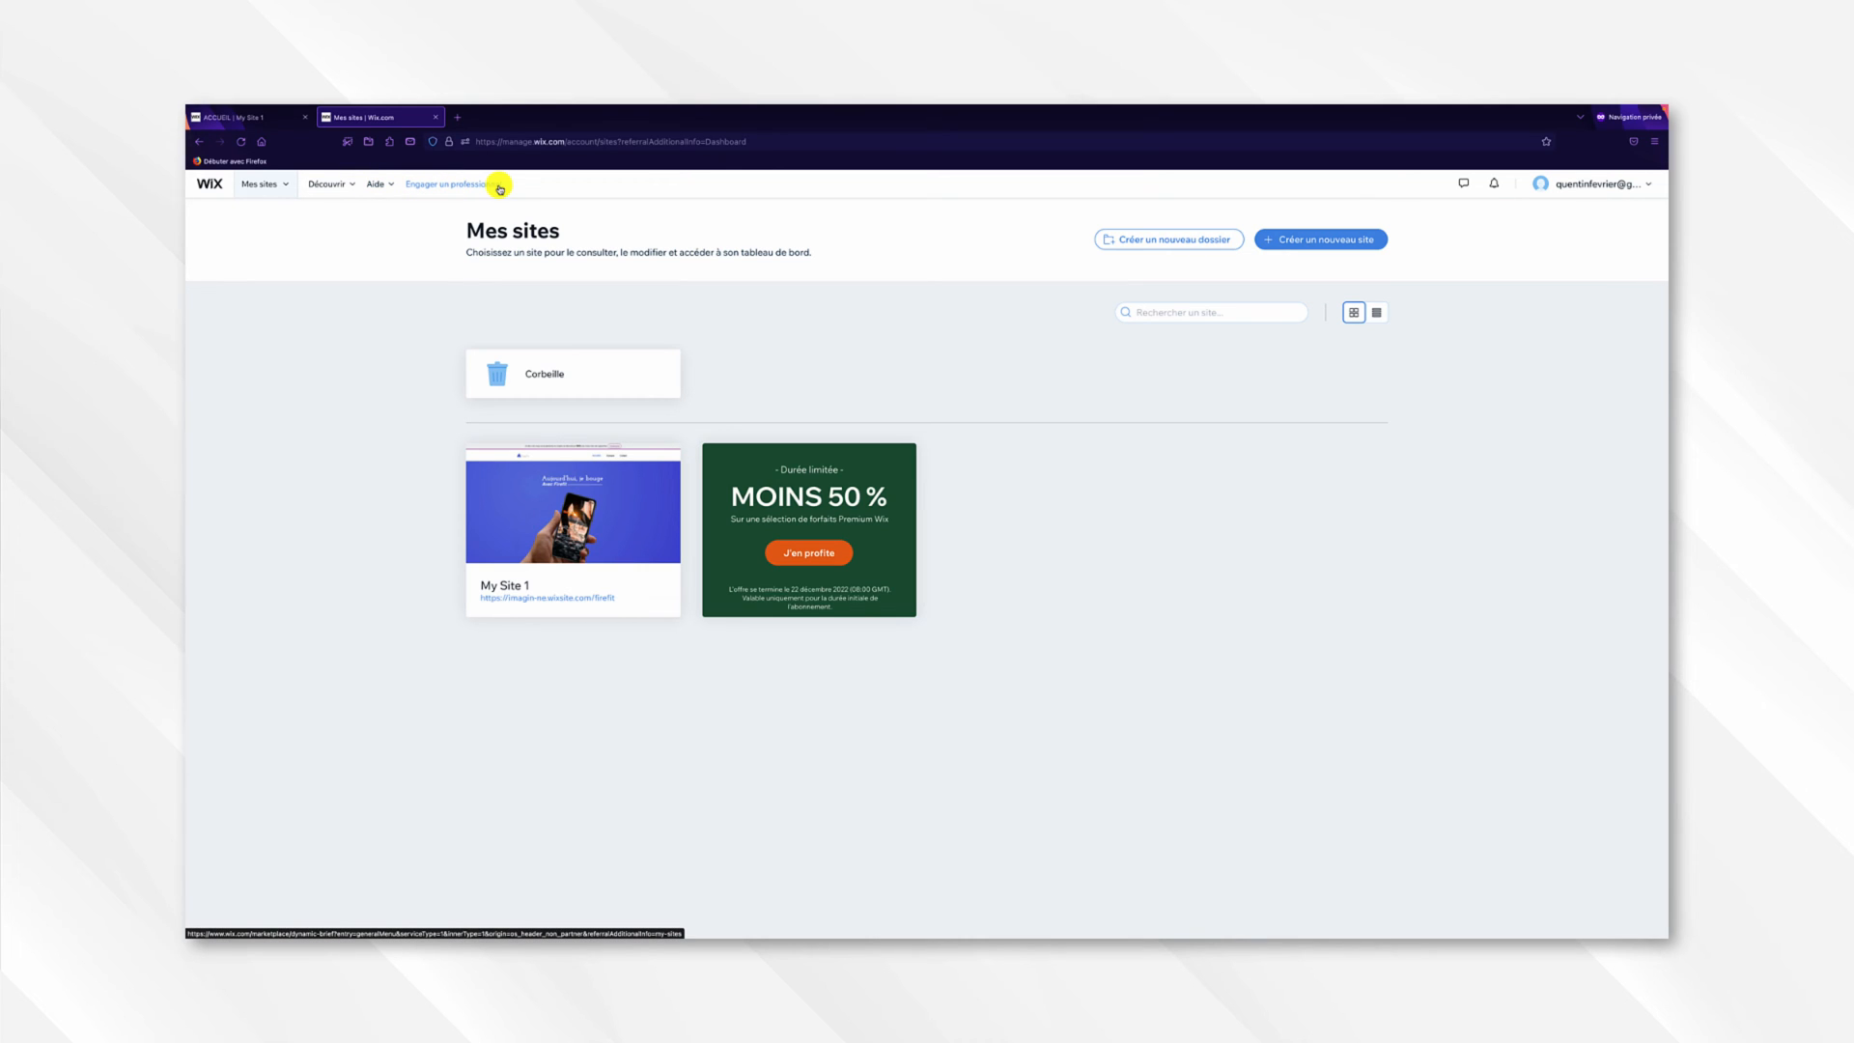
Look at the message inbox, the notifications and the account options, including the language setting.
left_click(1468, 192)
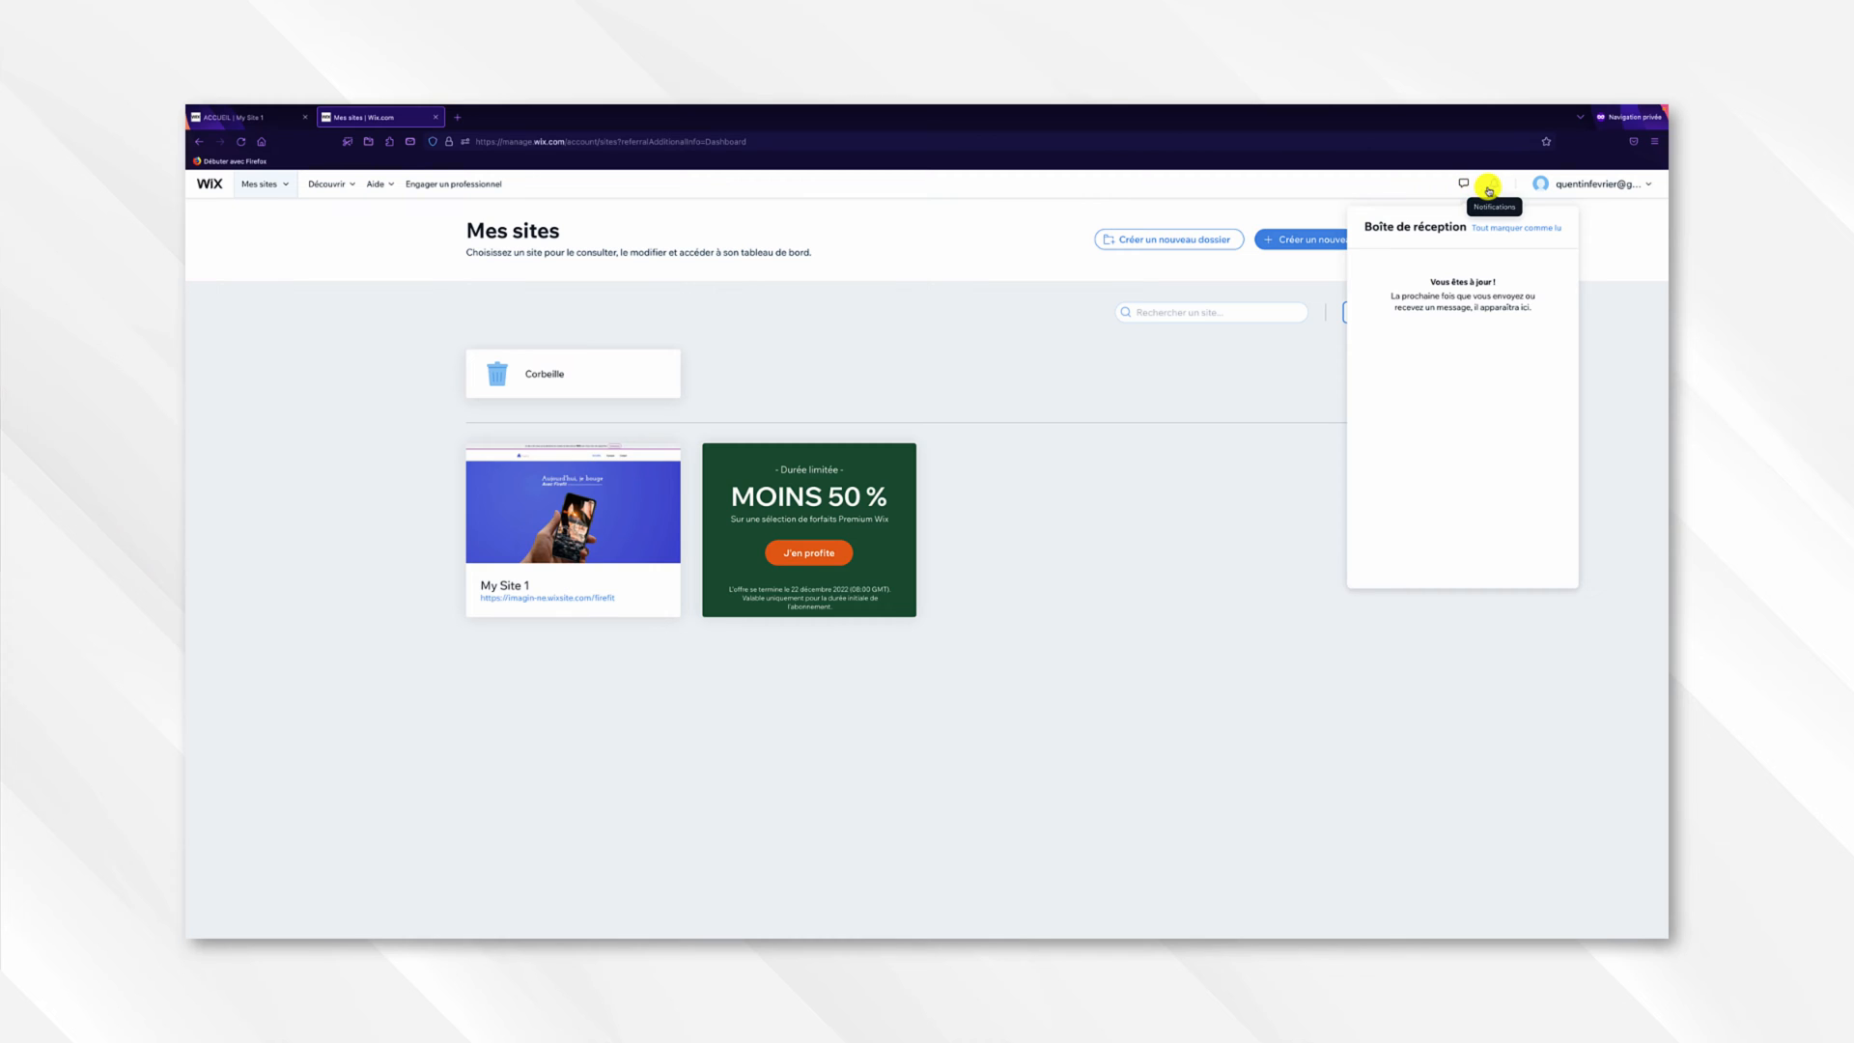
left_click(1489, 191)
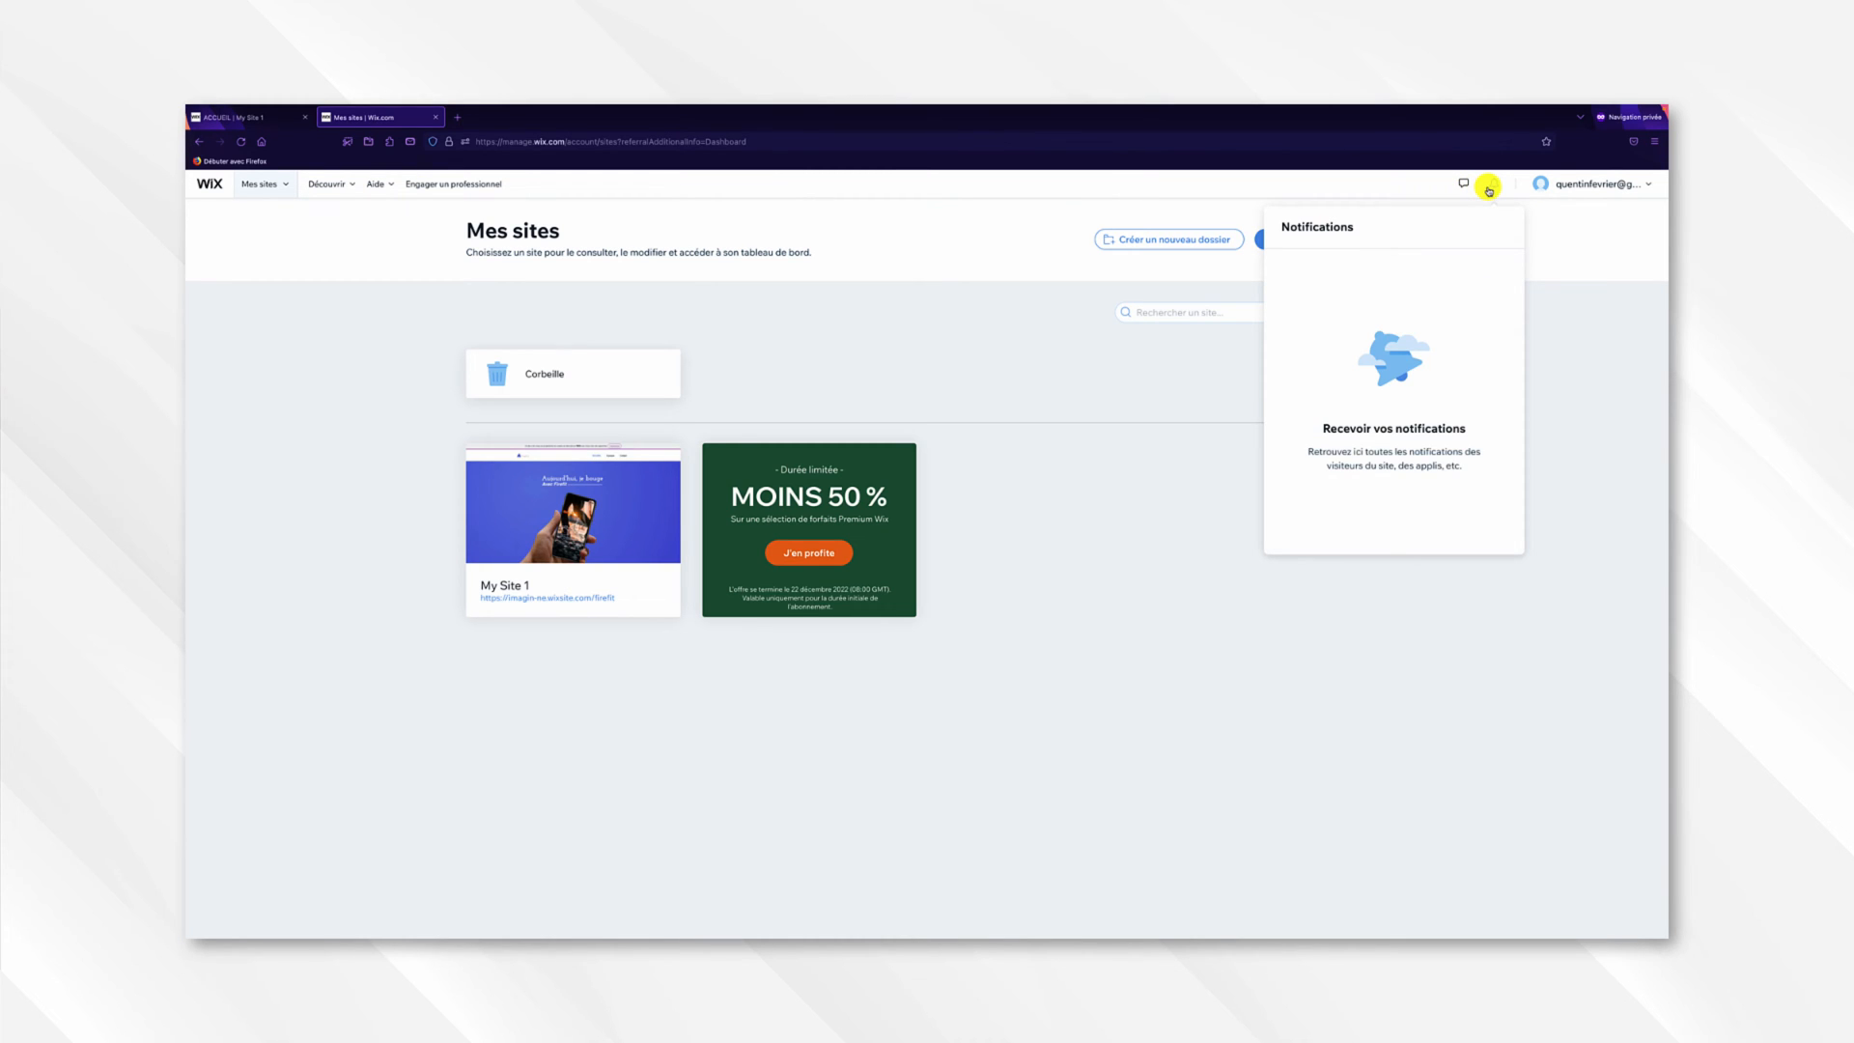
left_click(1595, 190)
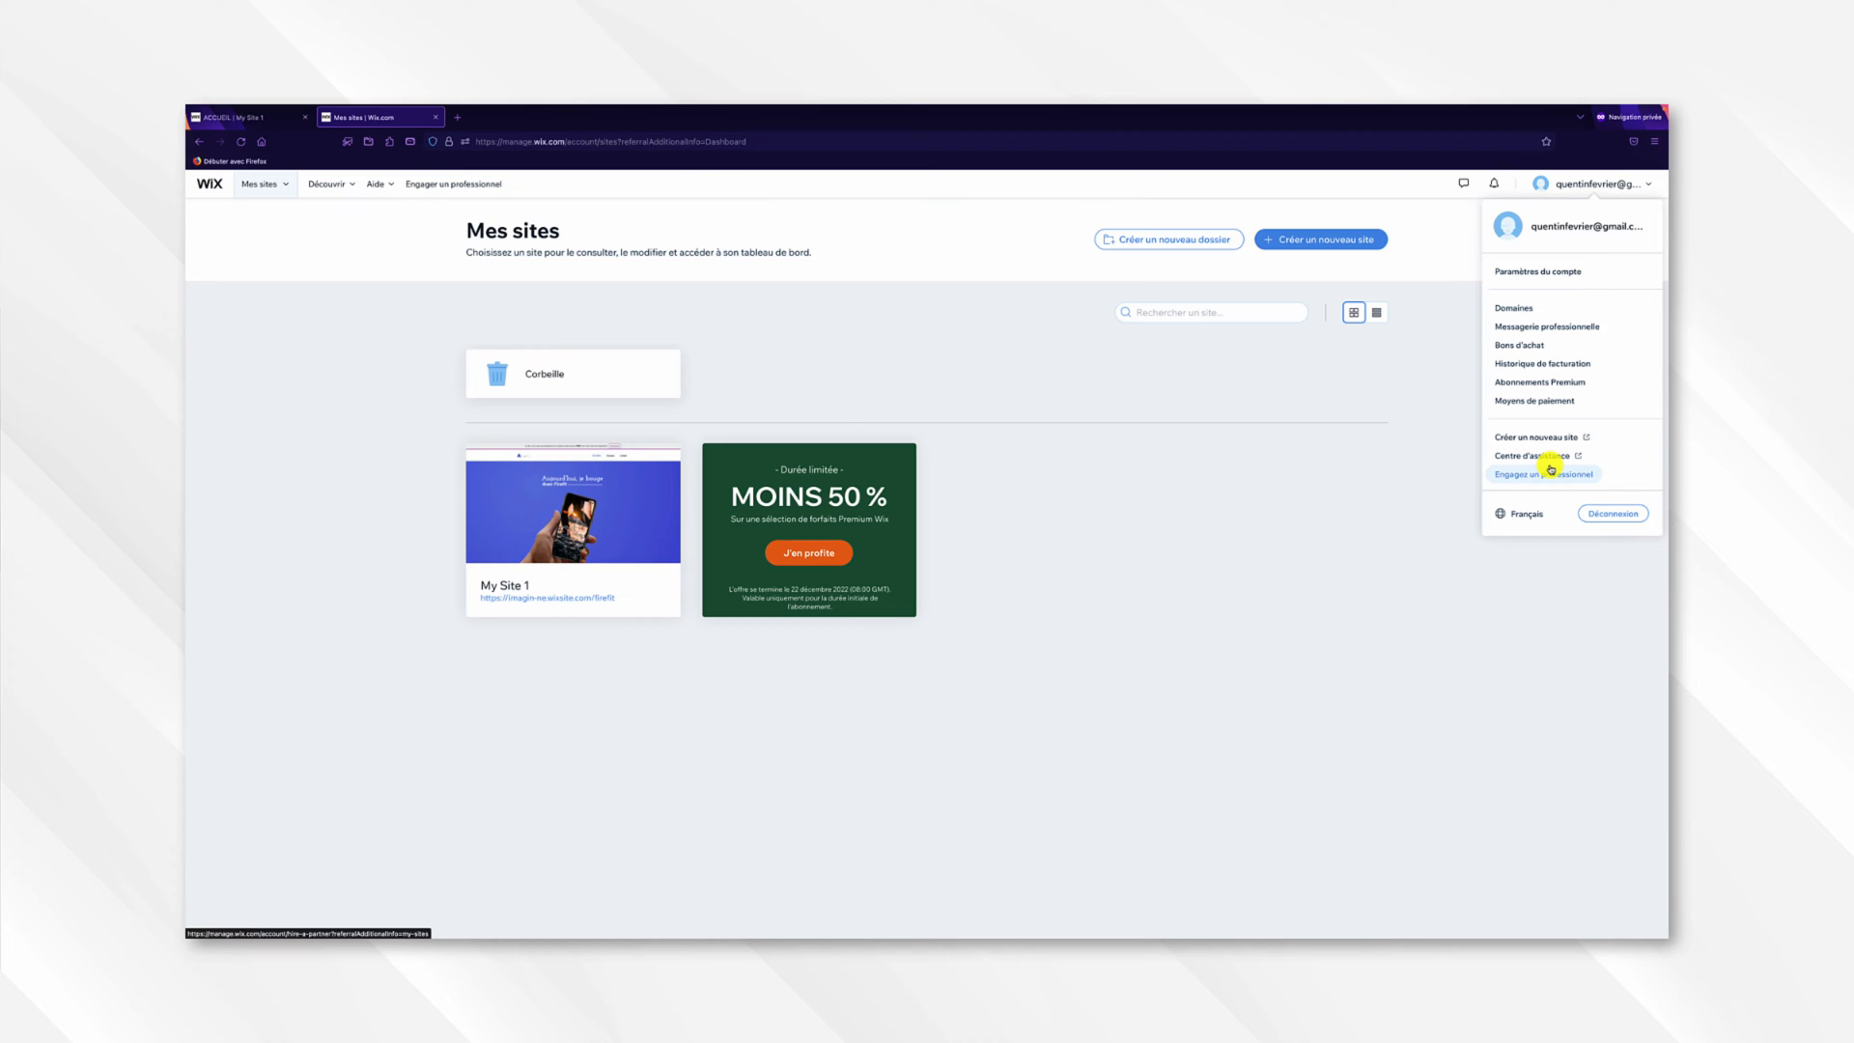
mouse_move(1526, 512)
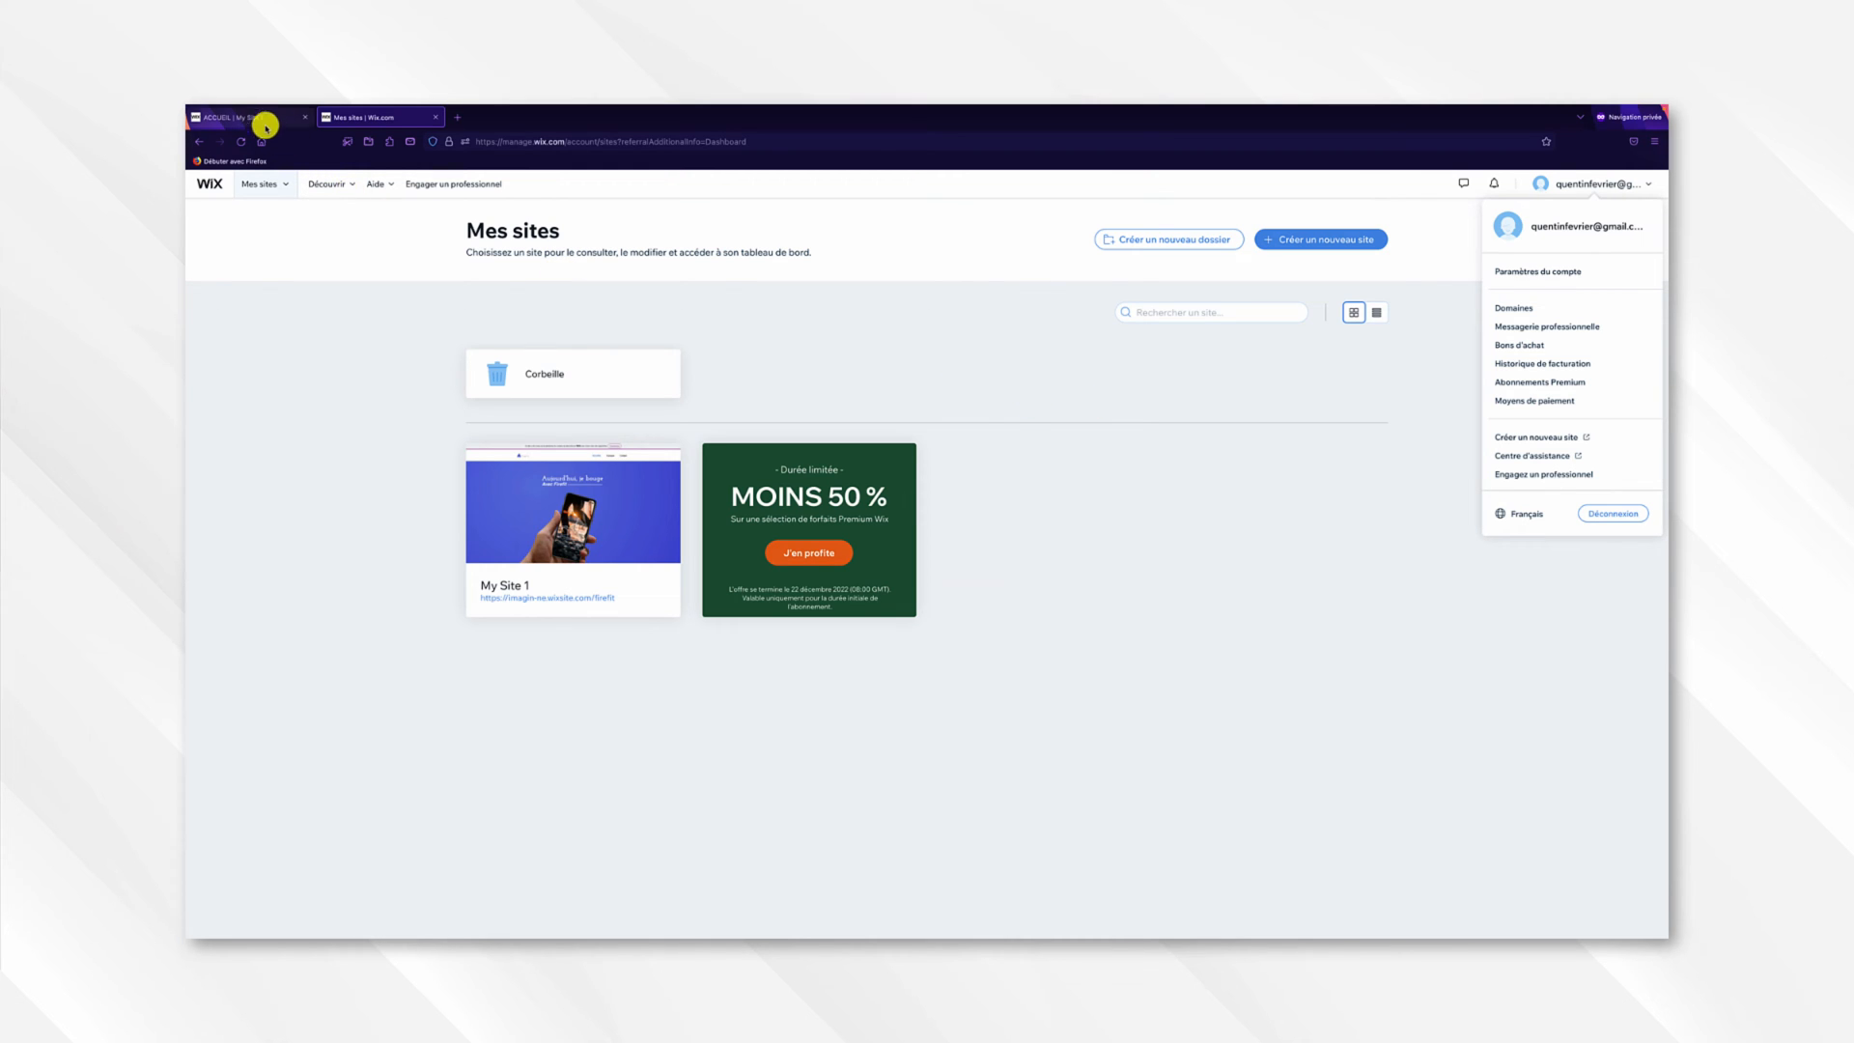
Examine the published FireFit site from its hero section to the testimonials, video and footer.
left_click(257, 118)
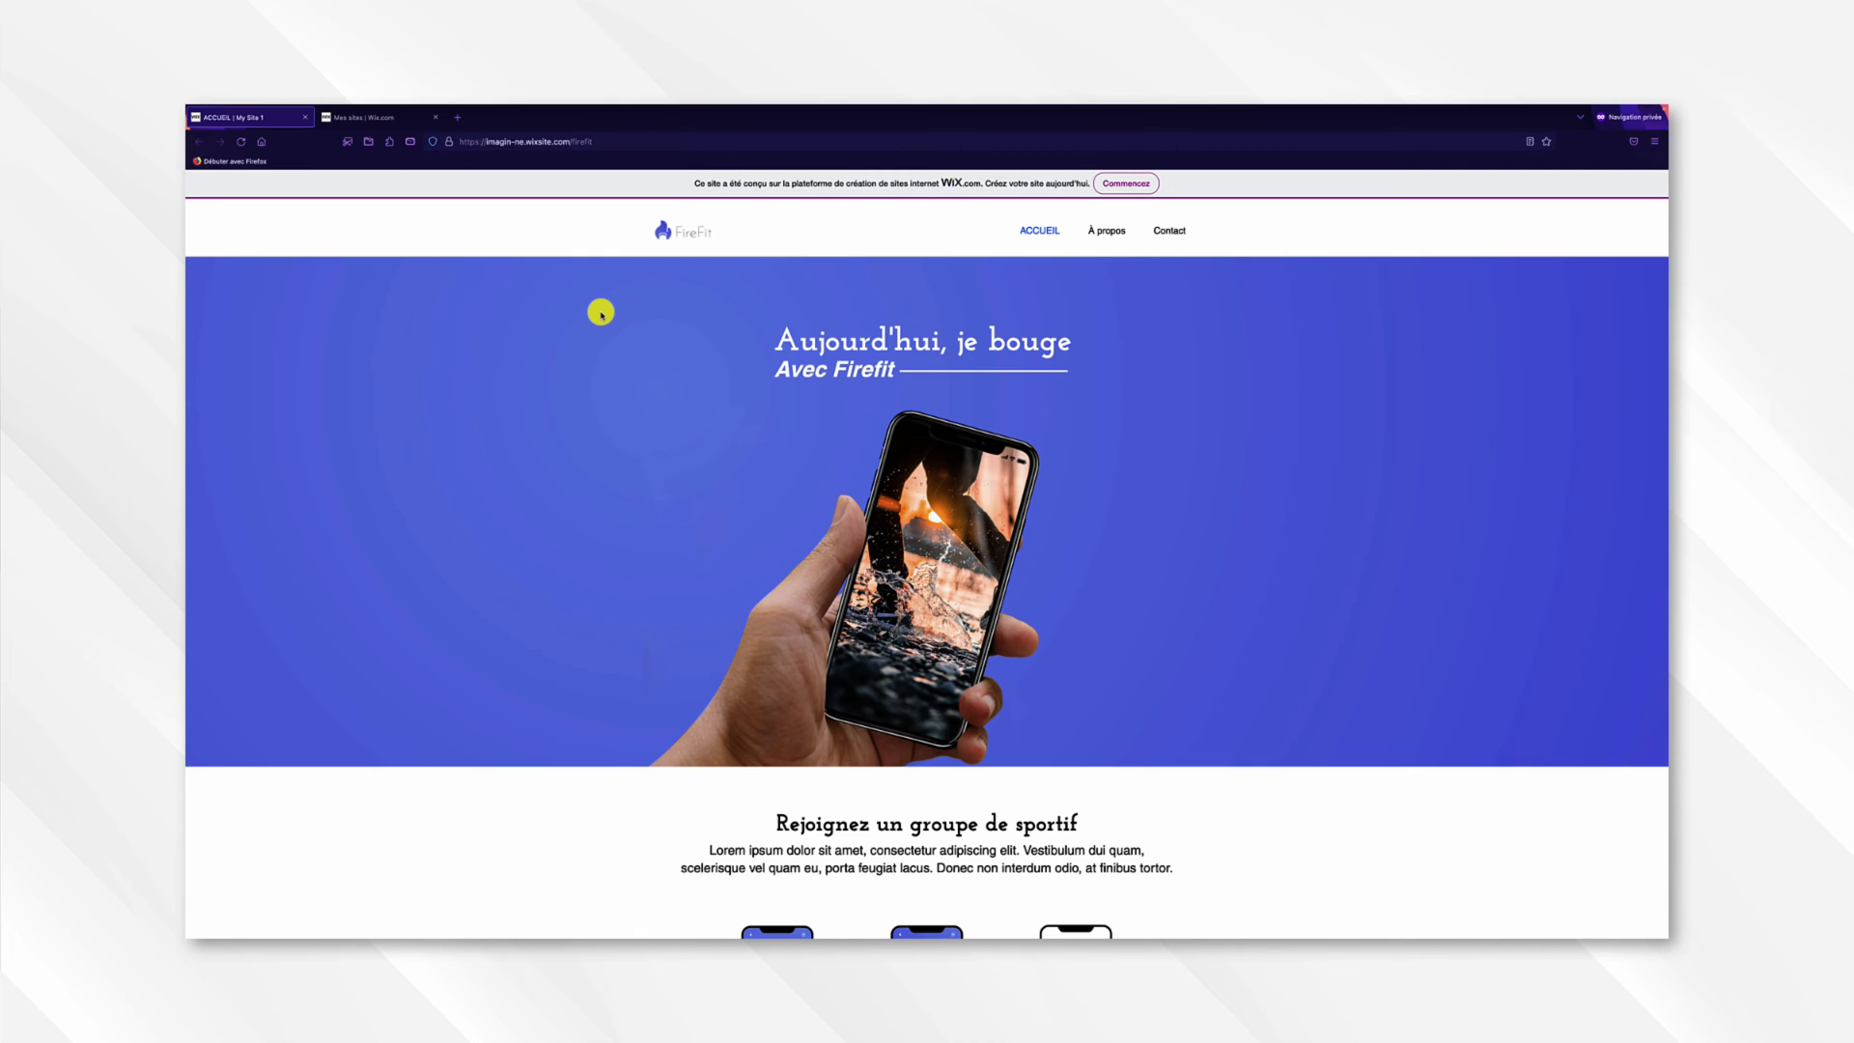
scroll(600, 314, "down", 4)
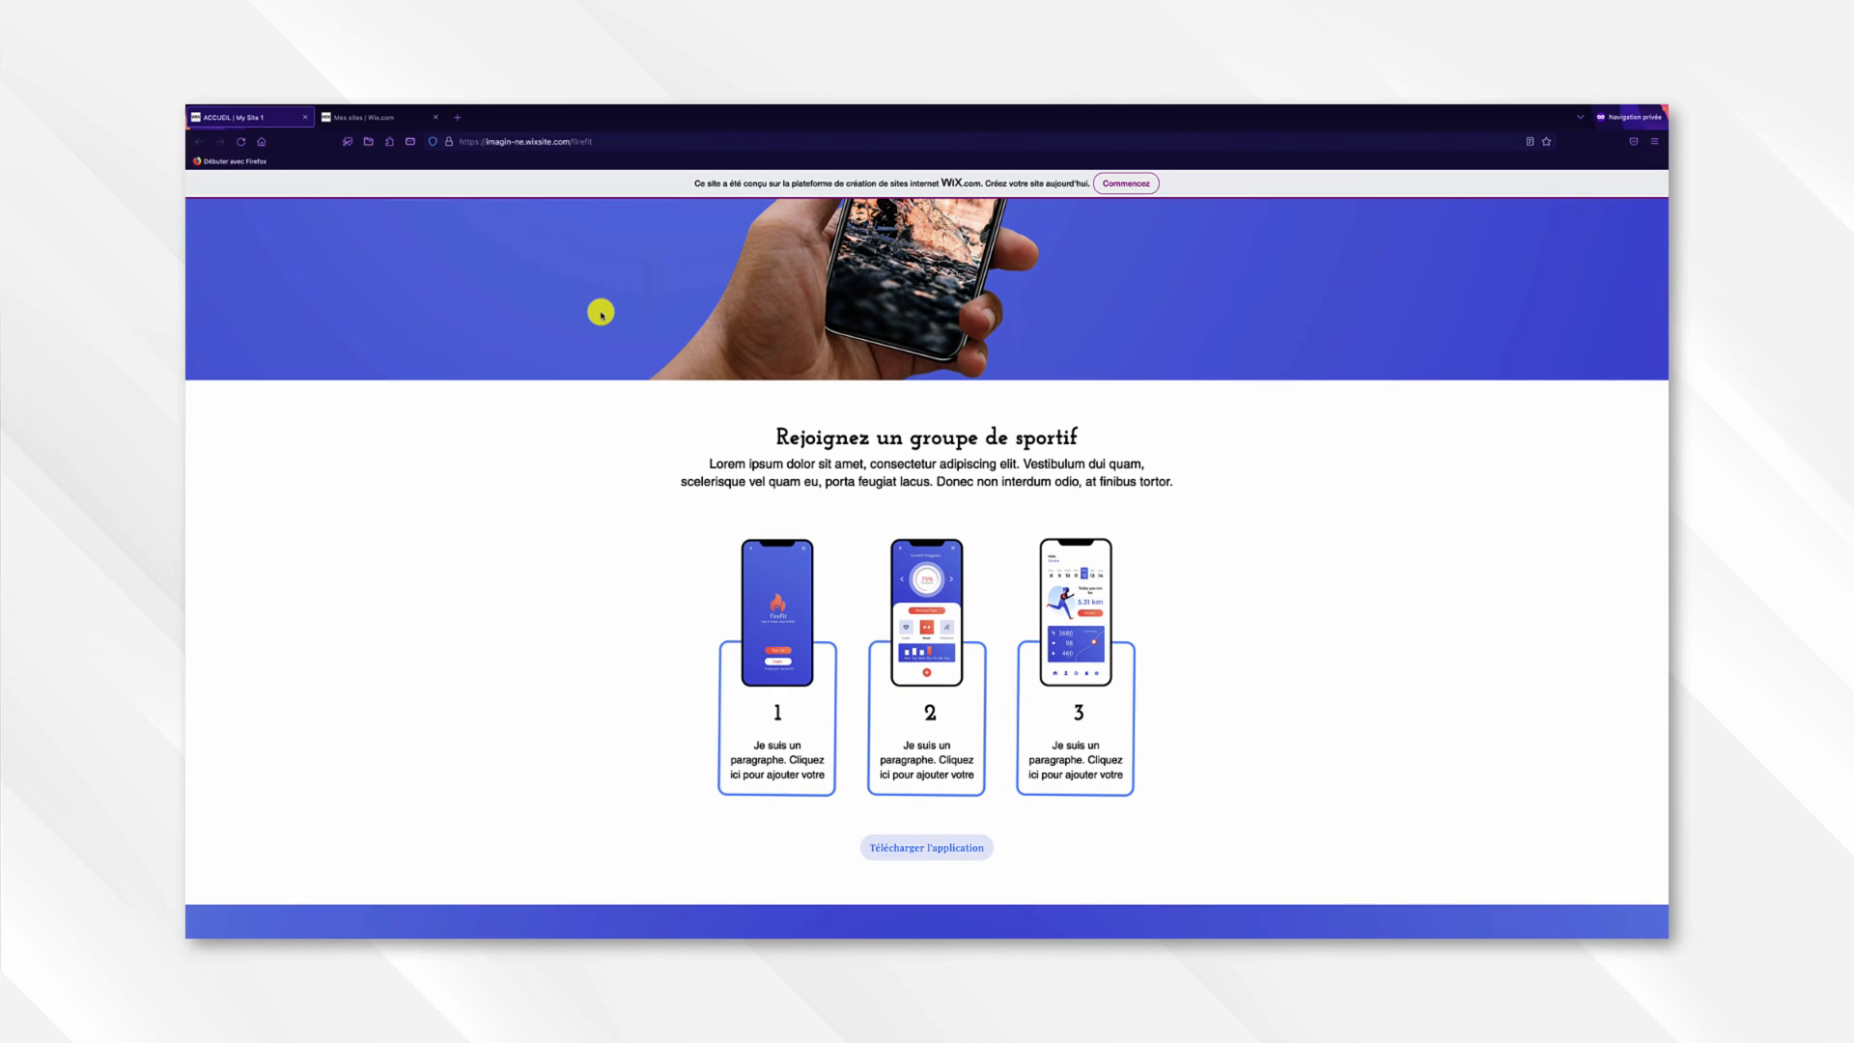
scroll(600, 314, "up", 3)
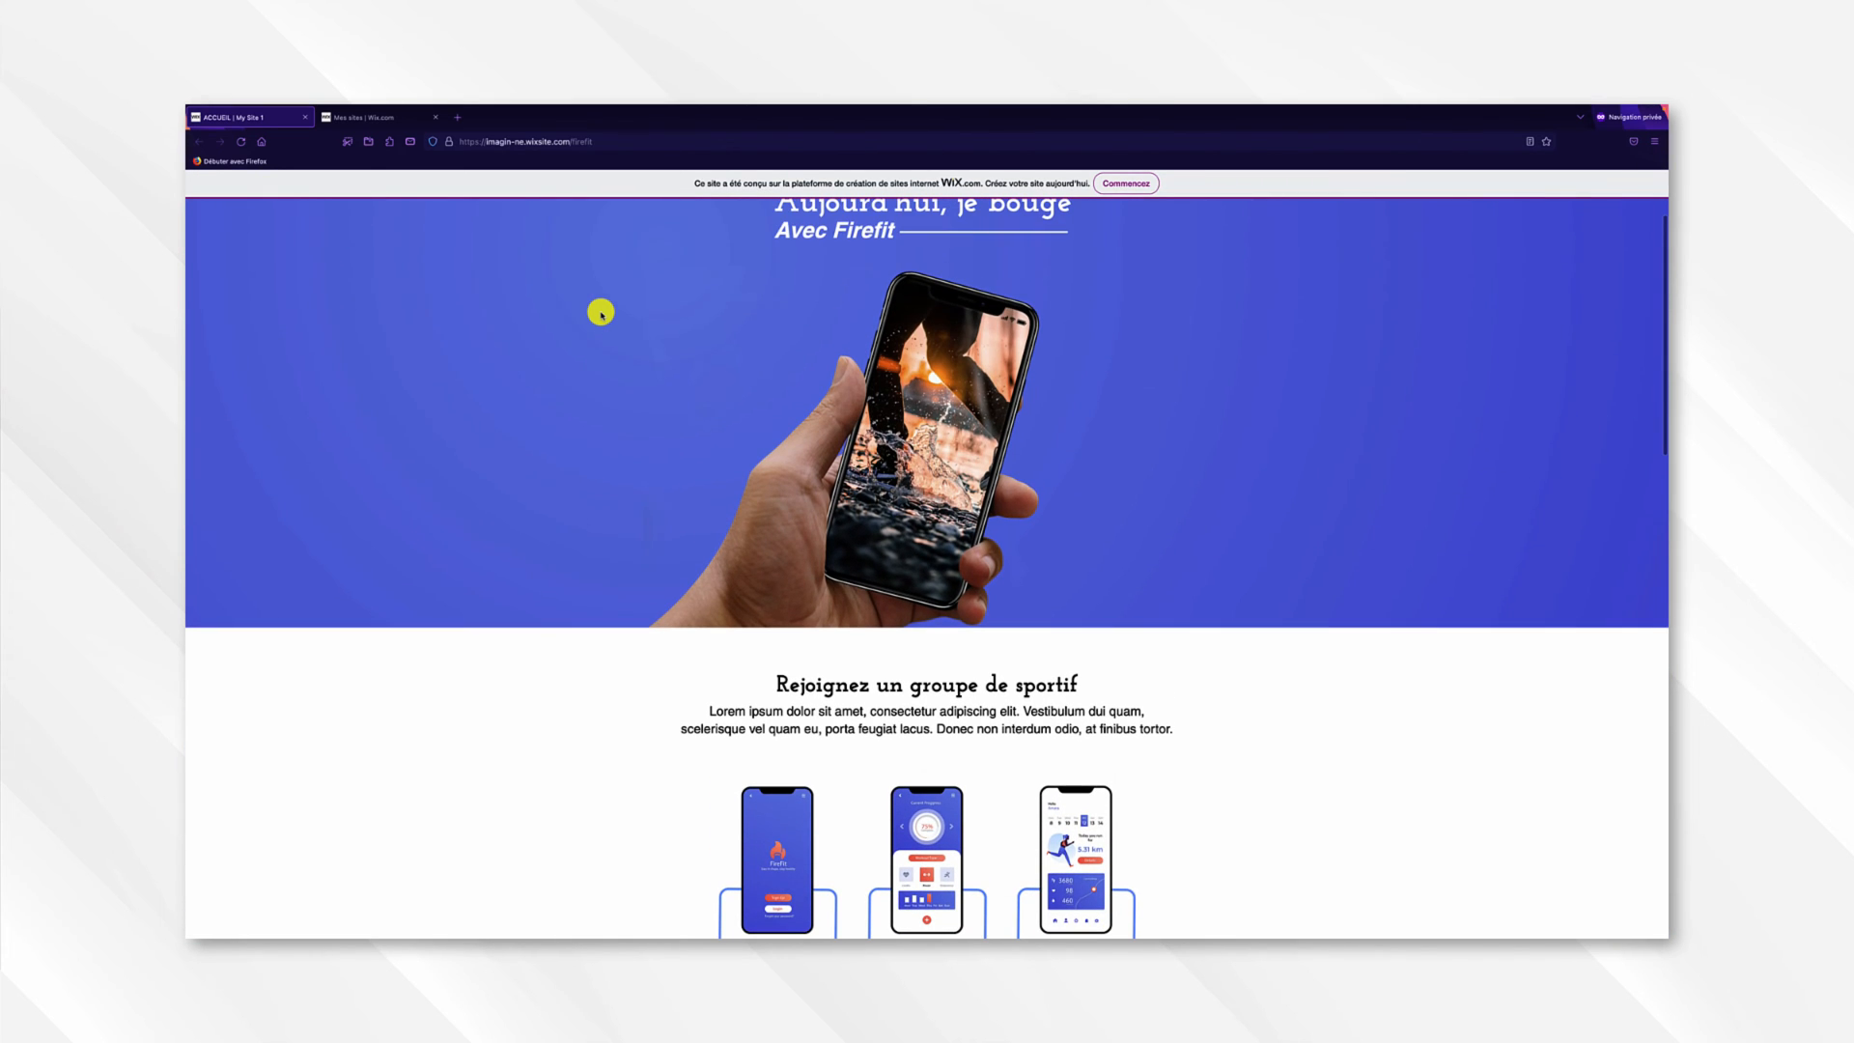
scroll(601, 314, "up", 2)
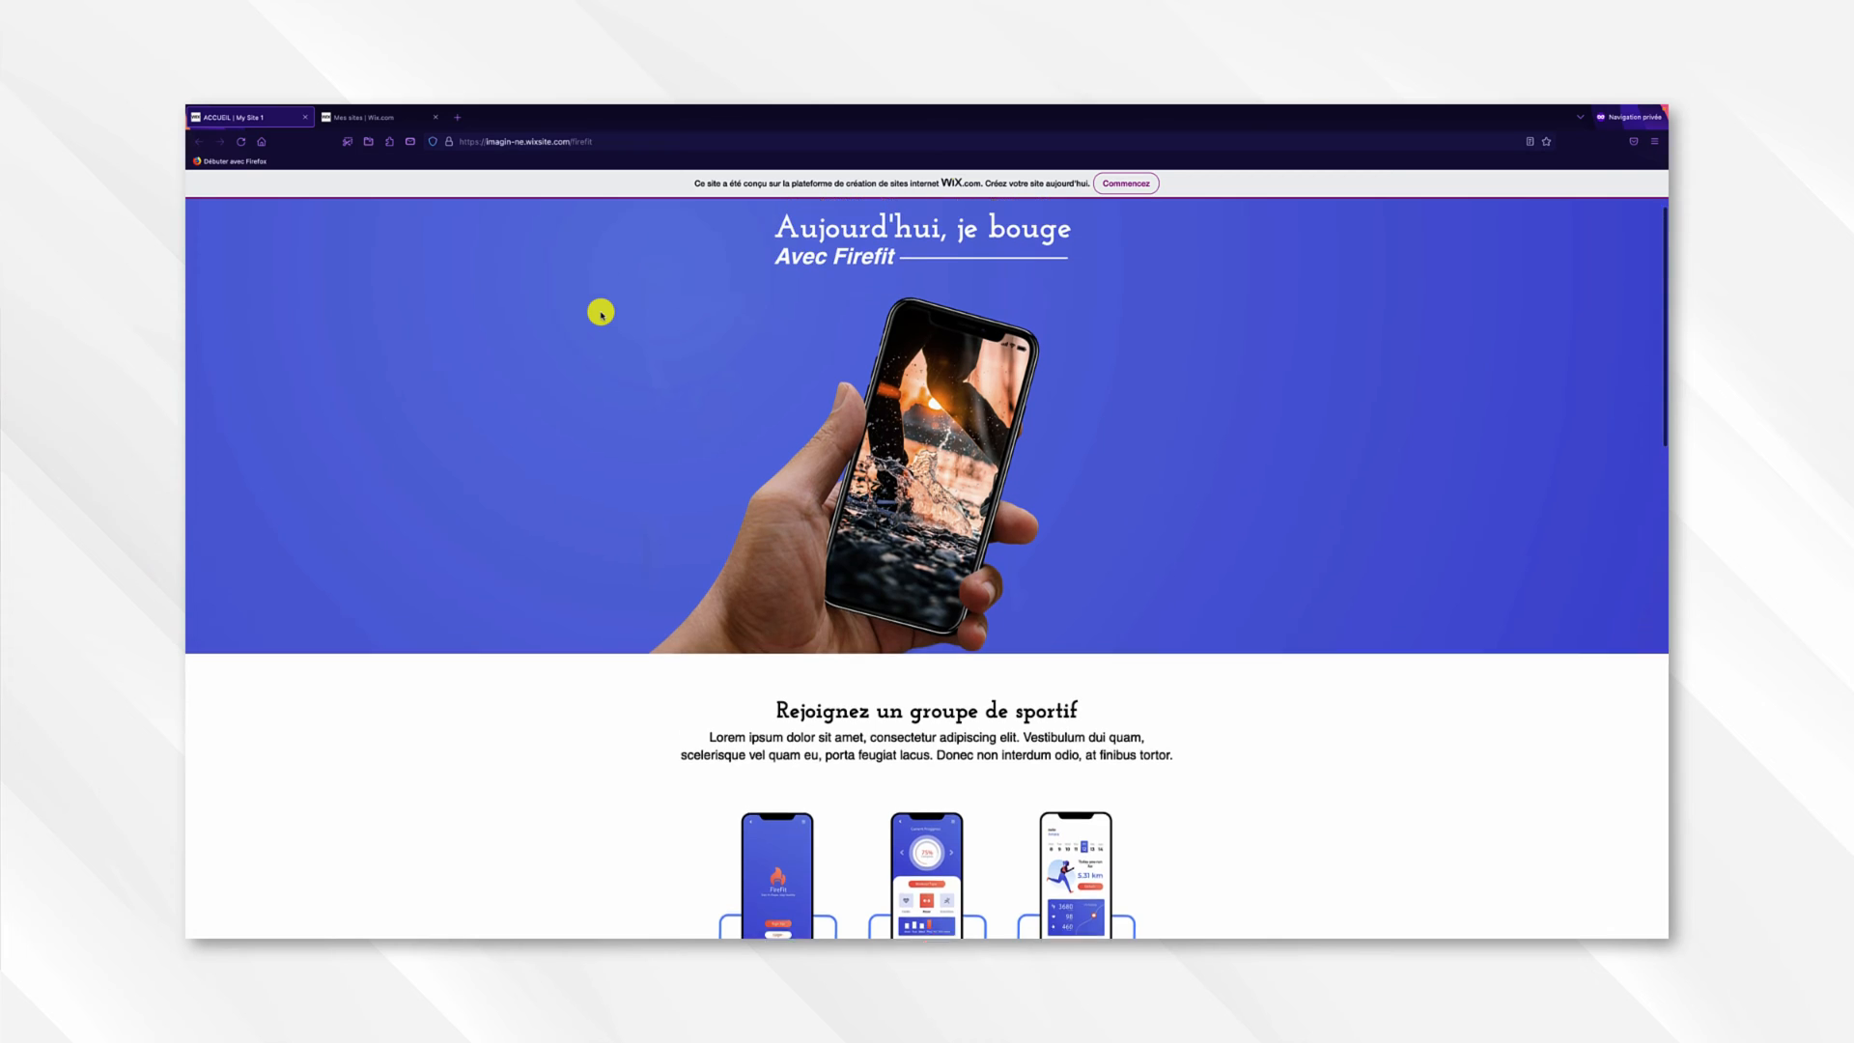
scroll(600, 314, "down", 5)
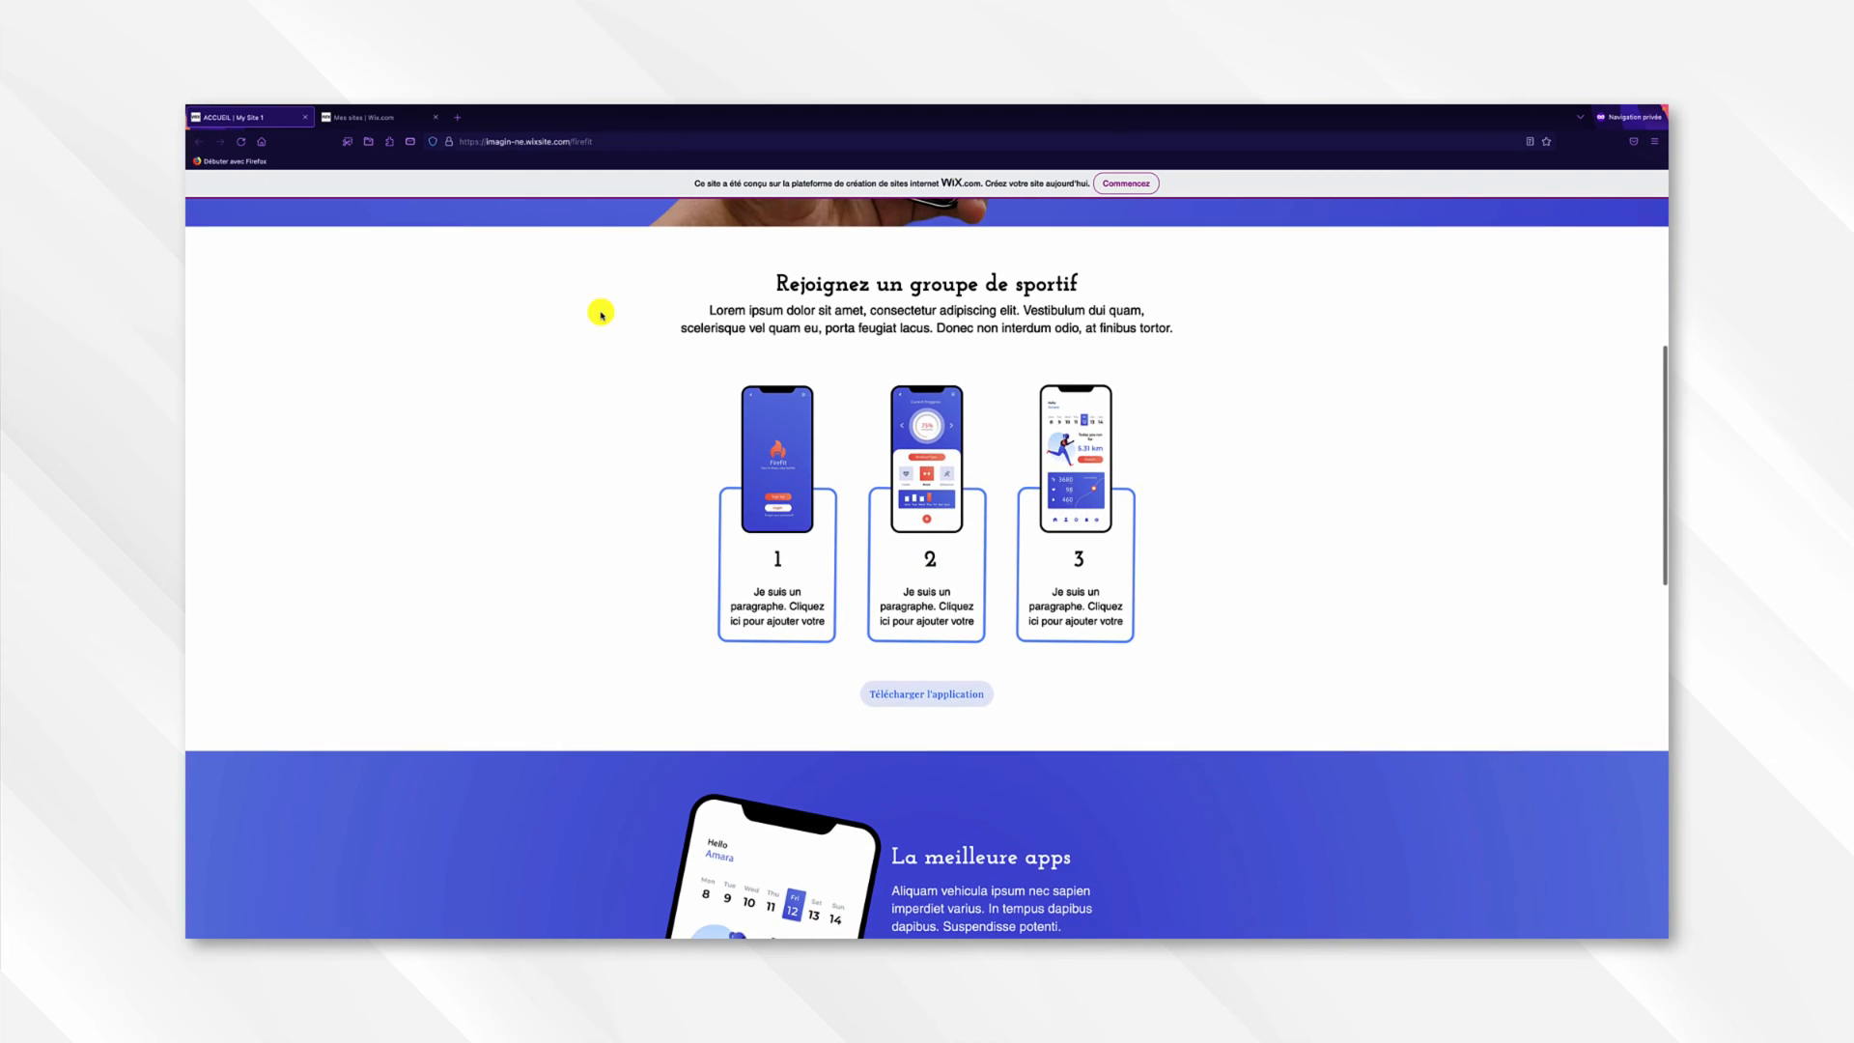
scroll(601, 314, "down", 5)
scroll(601, 314, "down", 6)
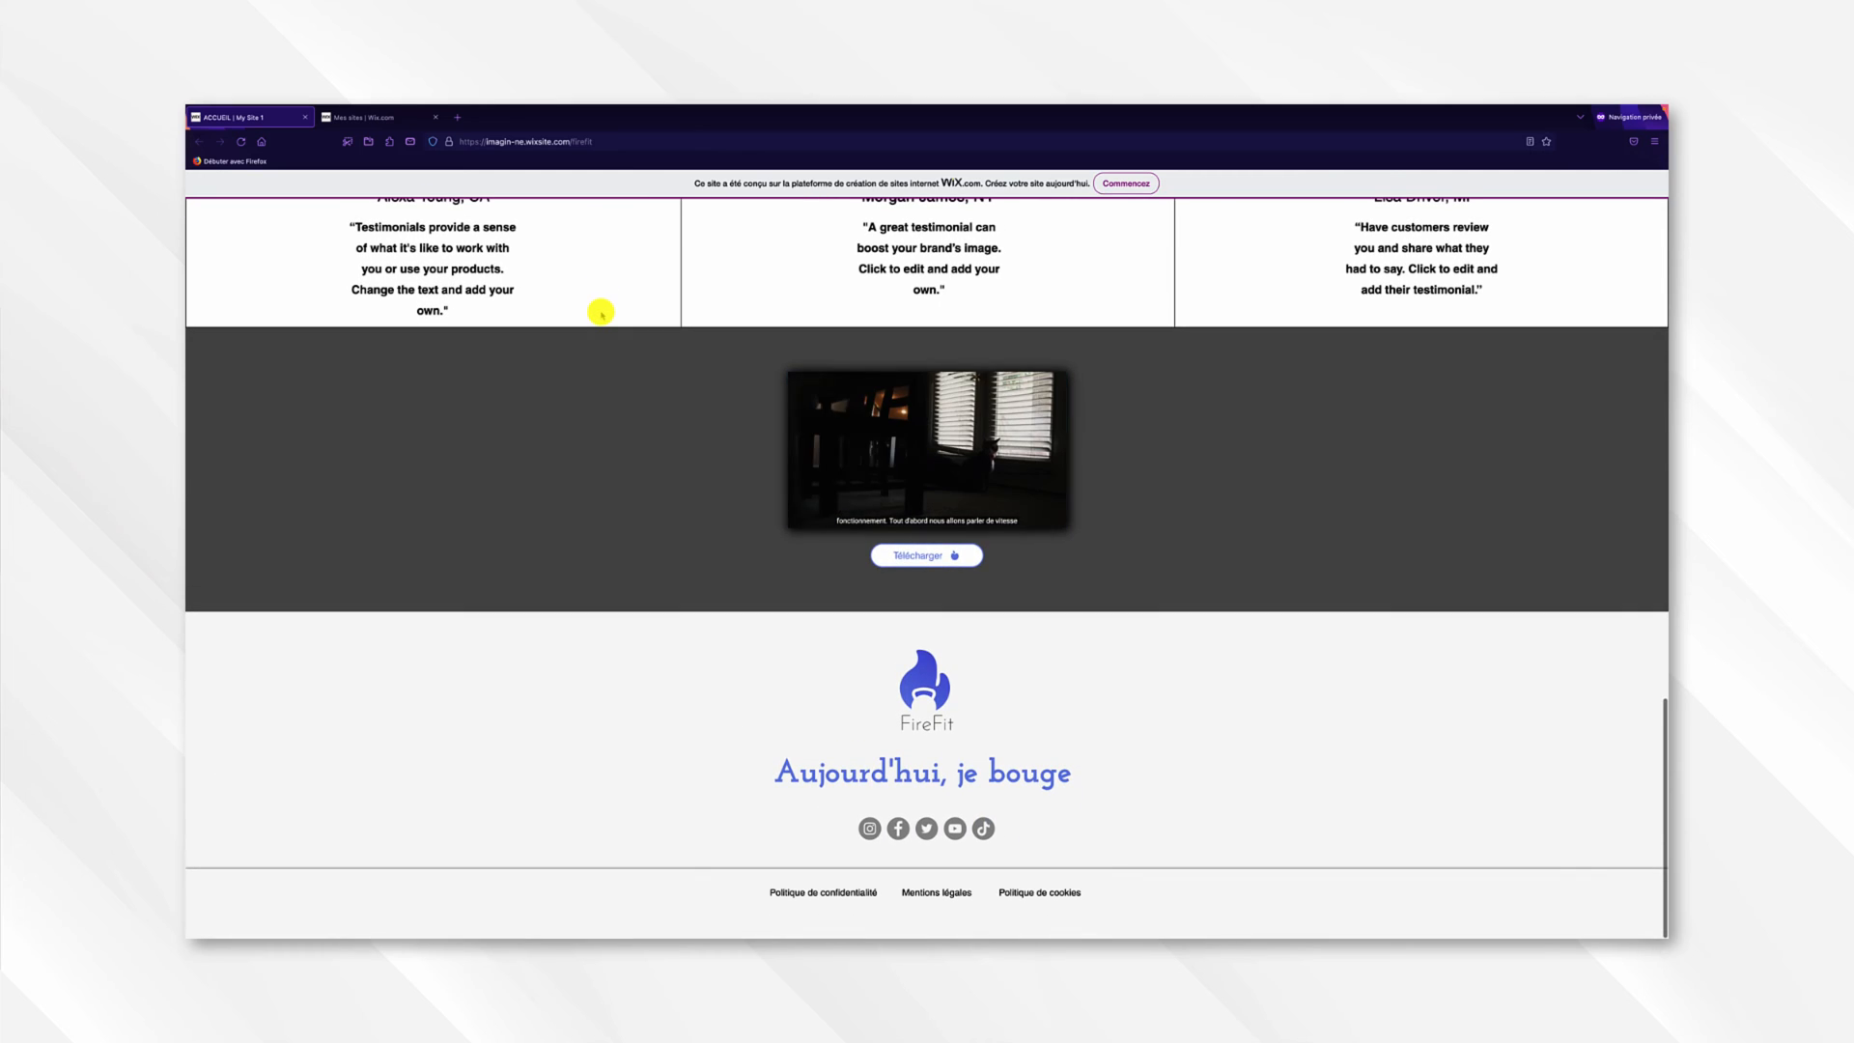
scroll(601, 312, "up", 1)
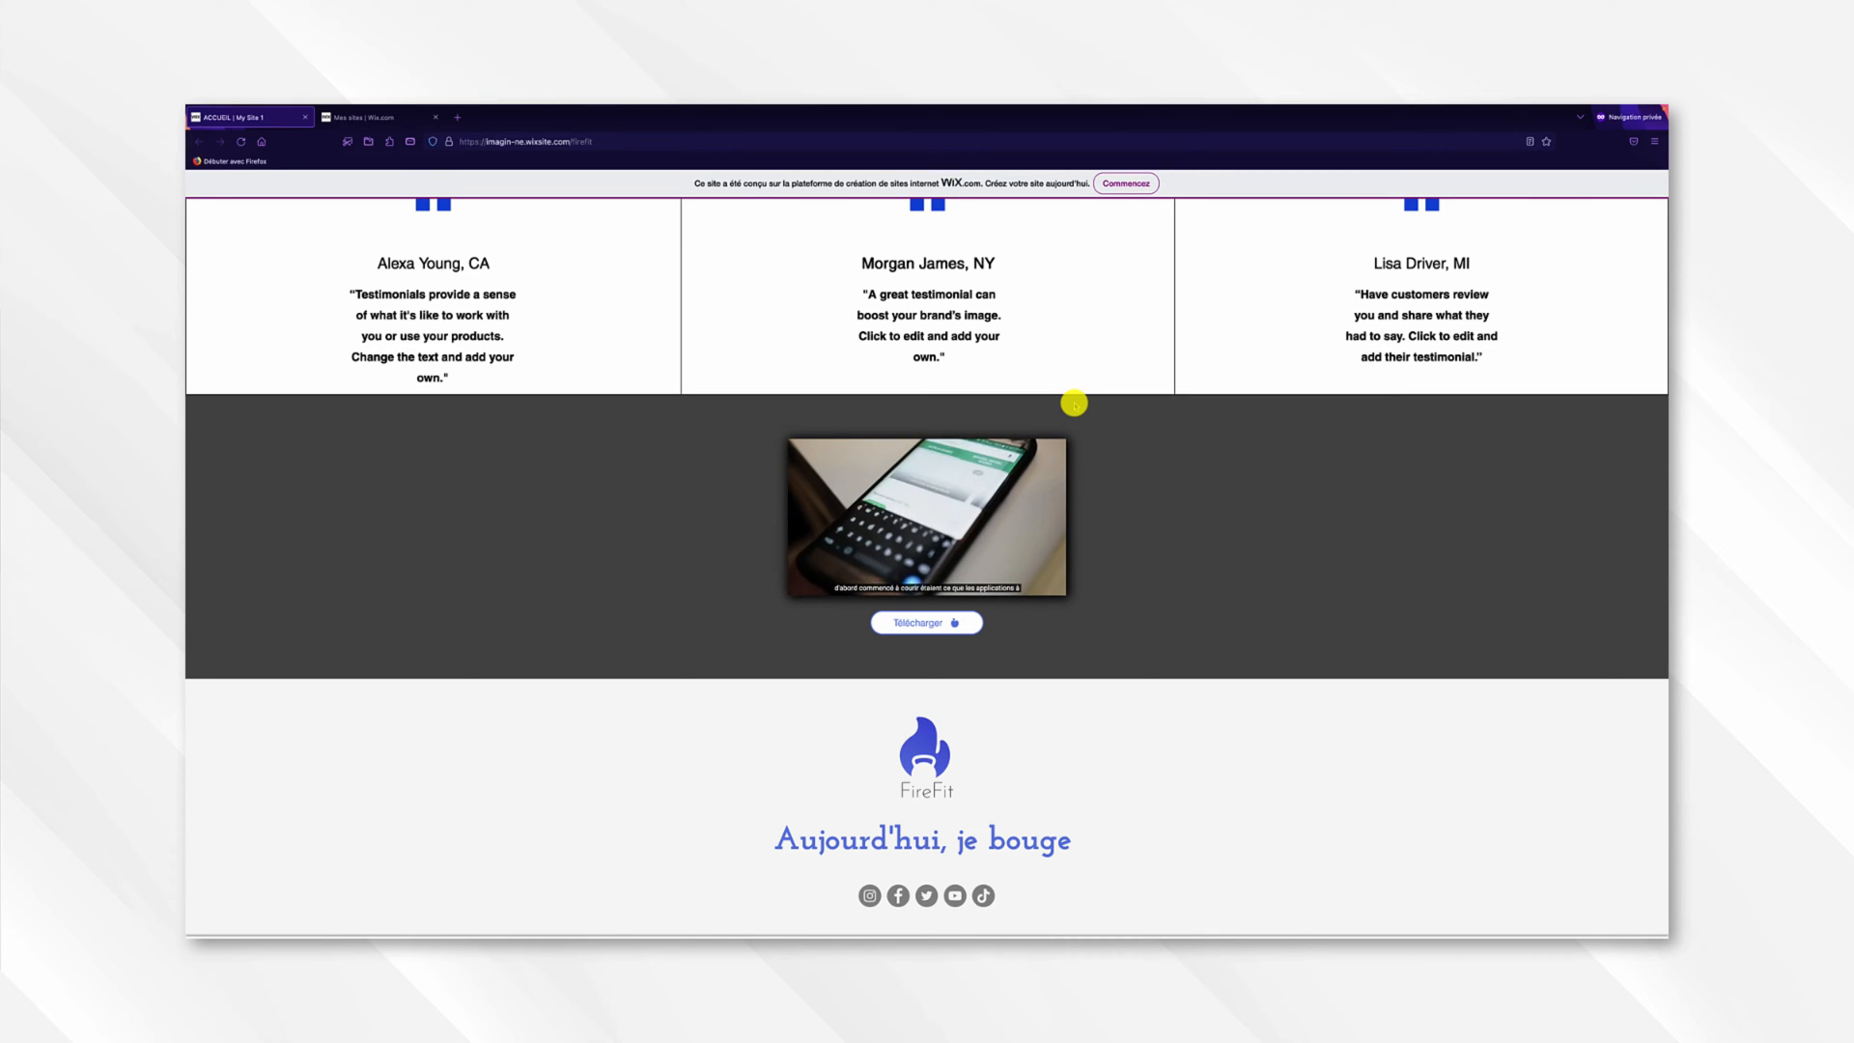
Return to the sites overview and start creating a new site.
left_click(387, 119)
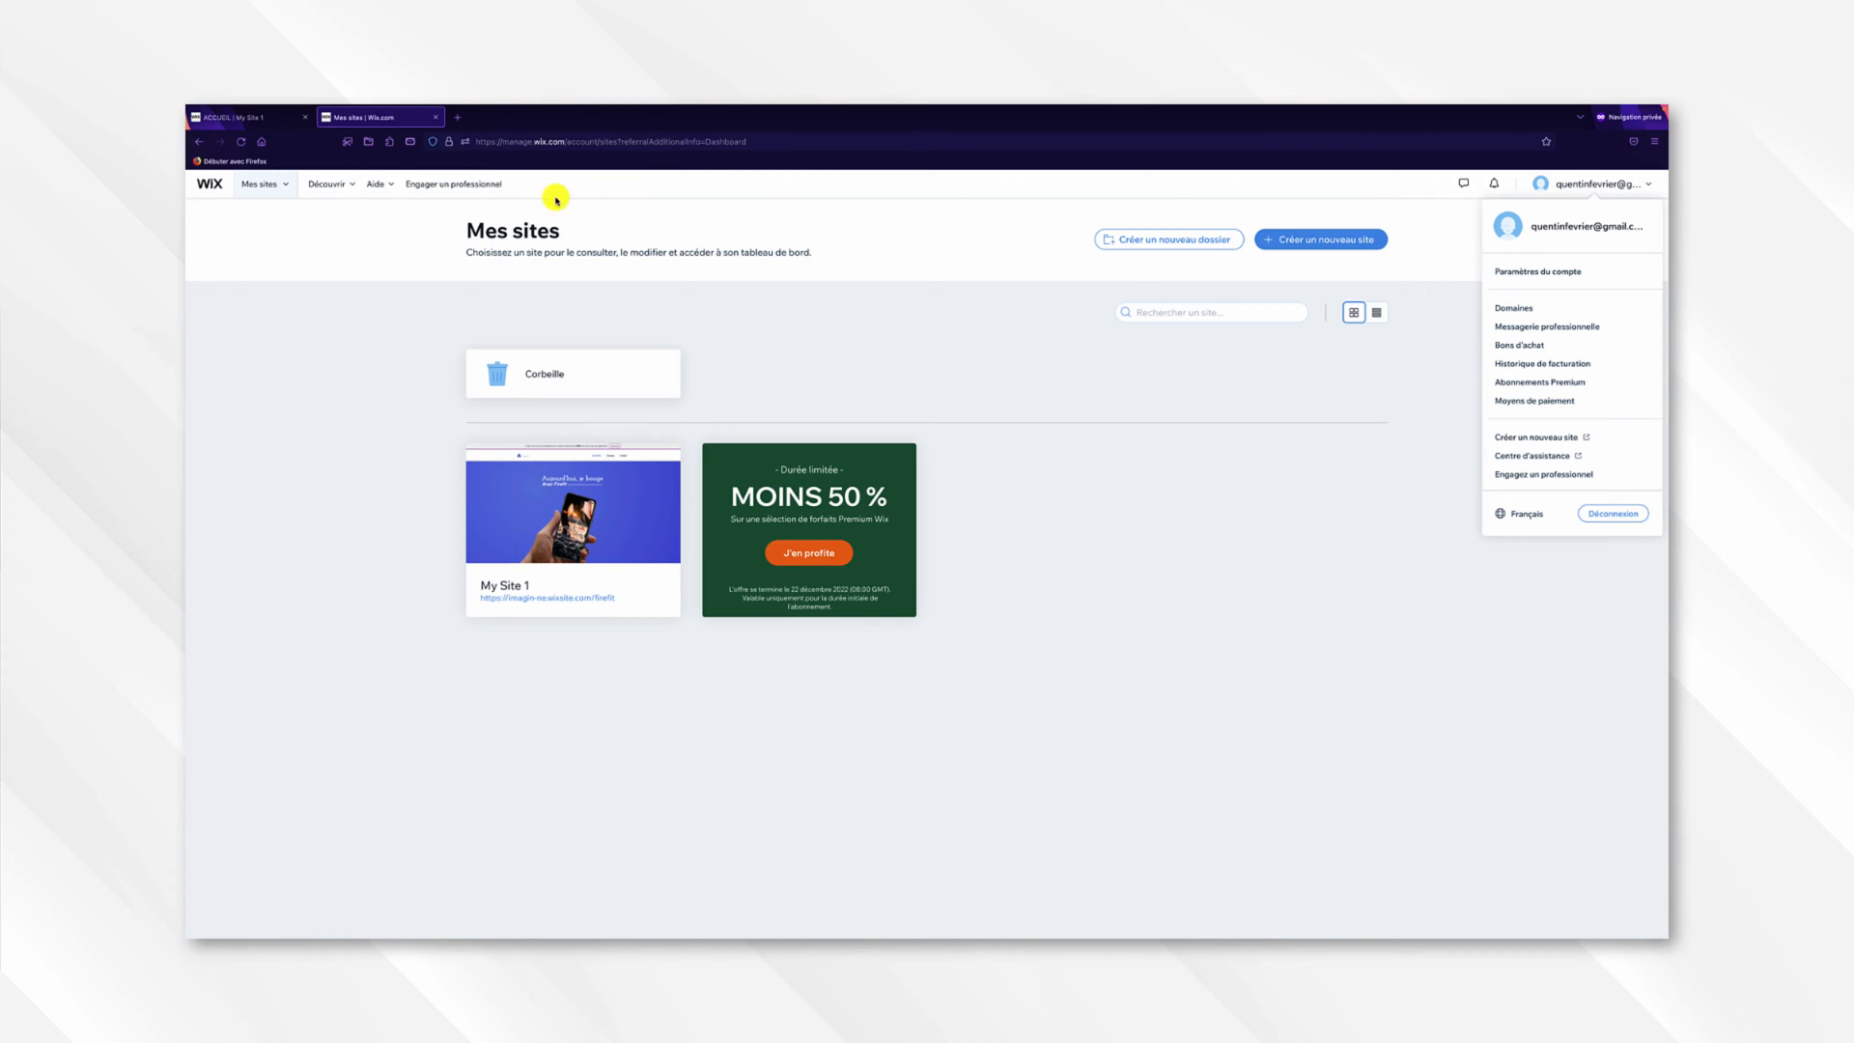
left_click(1276, 251)
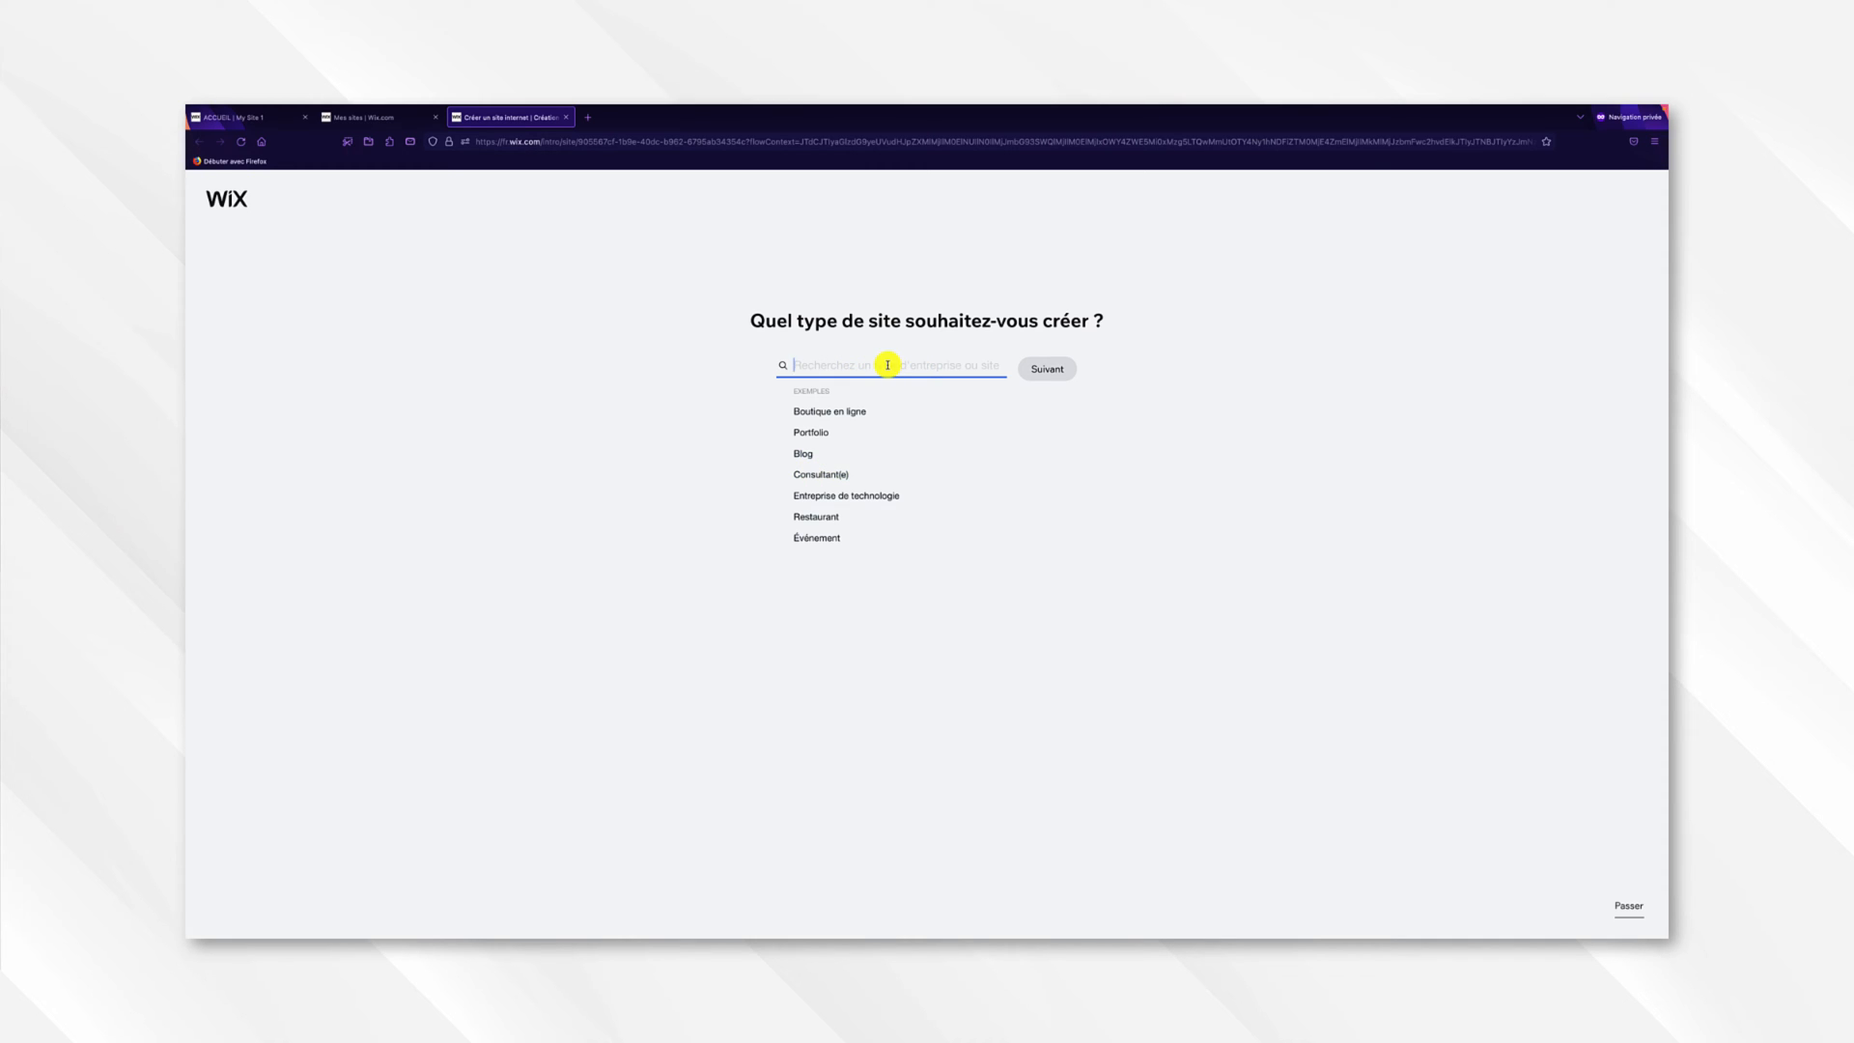
Search the site types for "site vitrine" and look through the suggestions.
type("site vitrine")
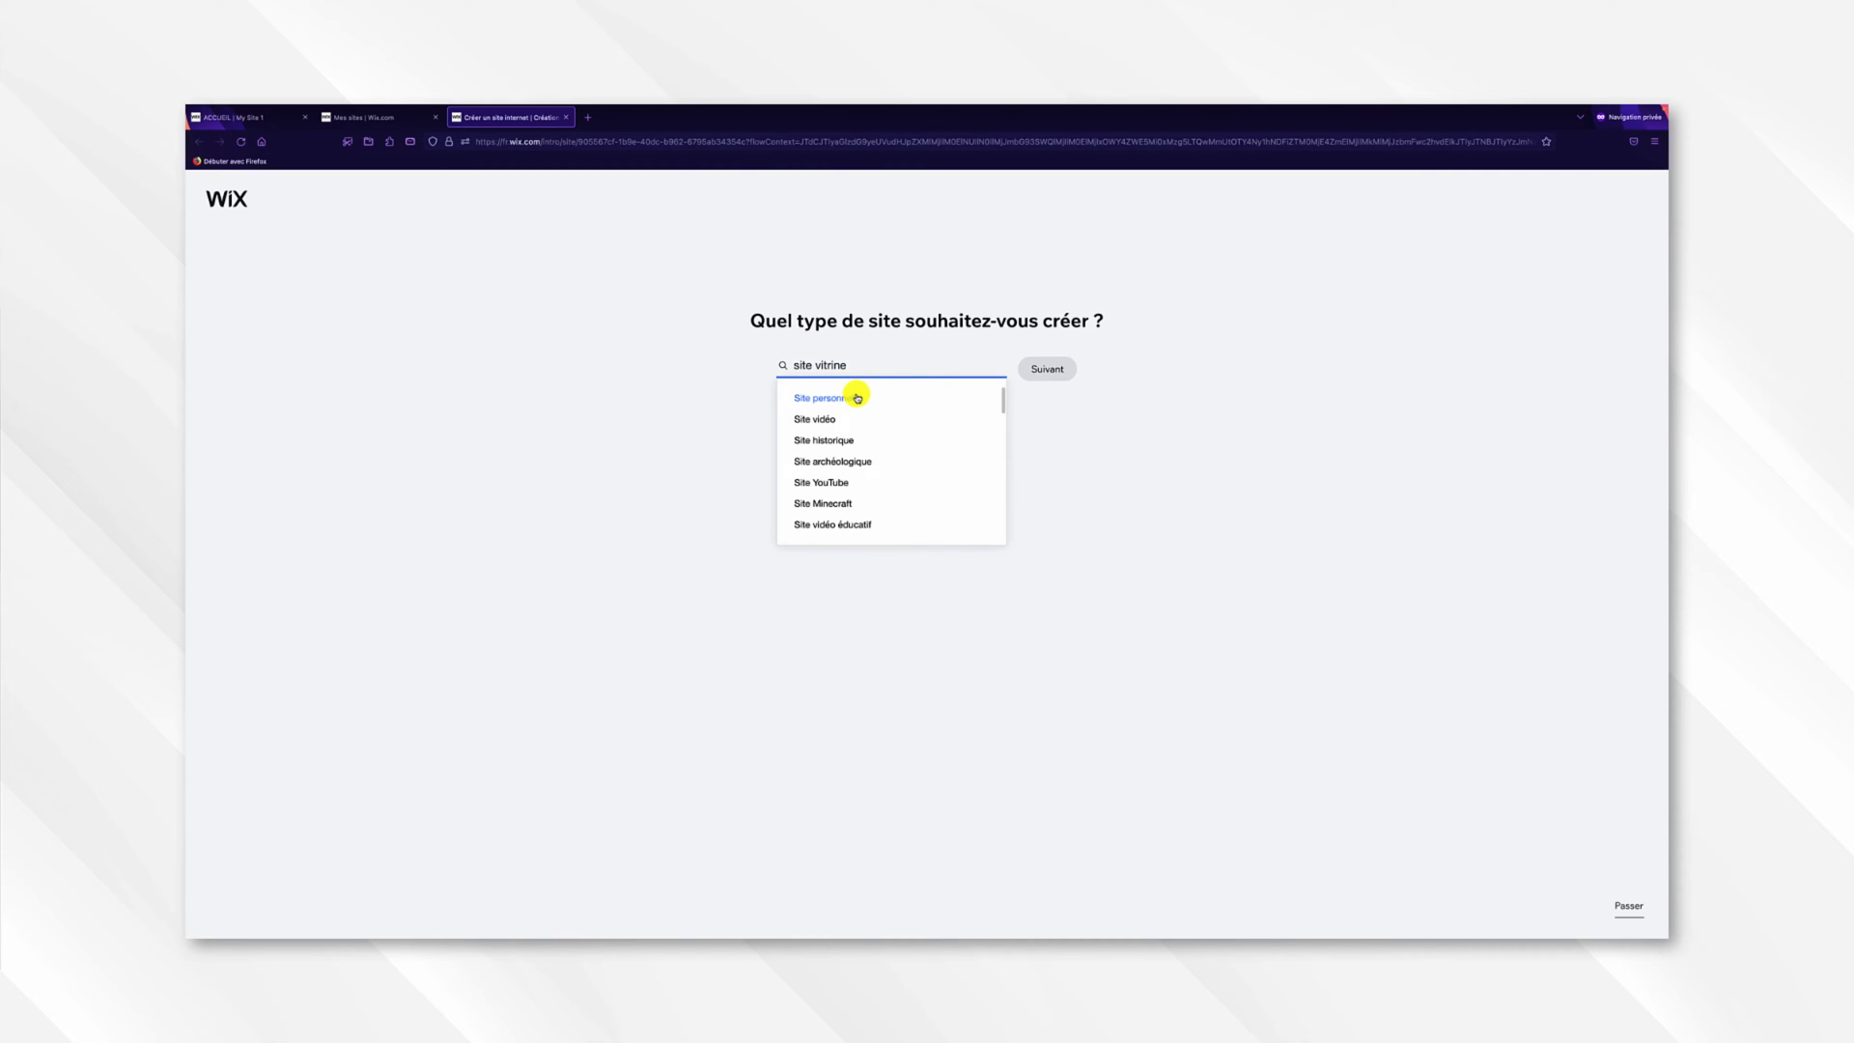
scroll(858, 398, "down", 1)
scroll(857, 398, "down", 1)
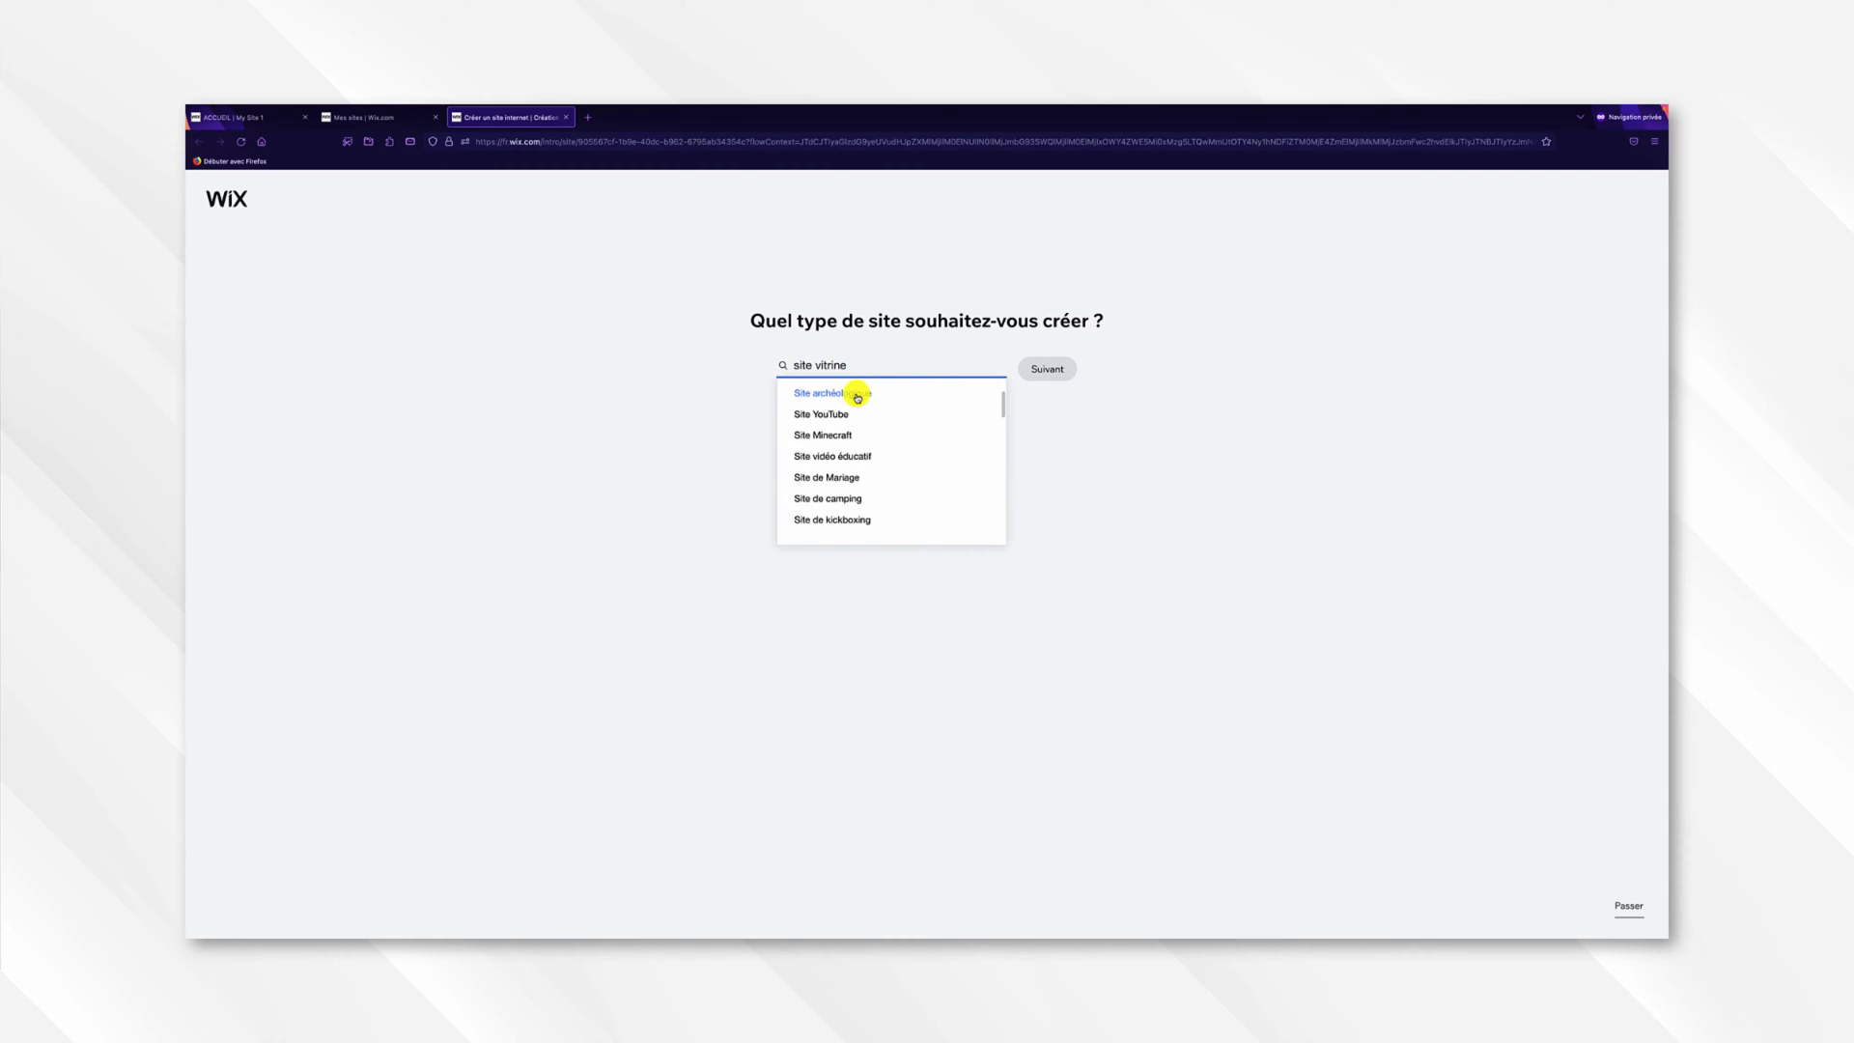
scroll(857, 398, "down", 1)
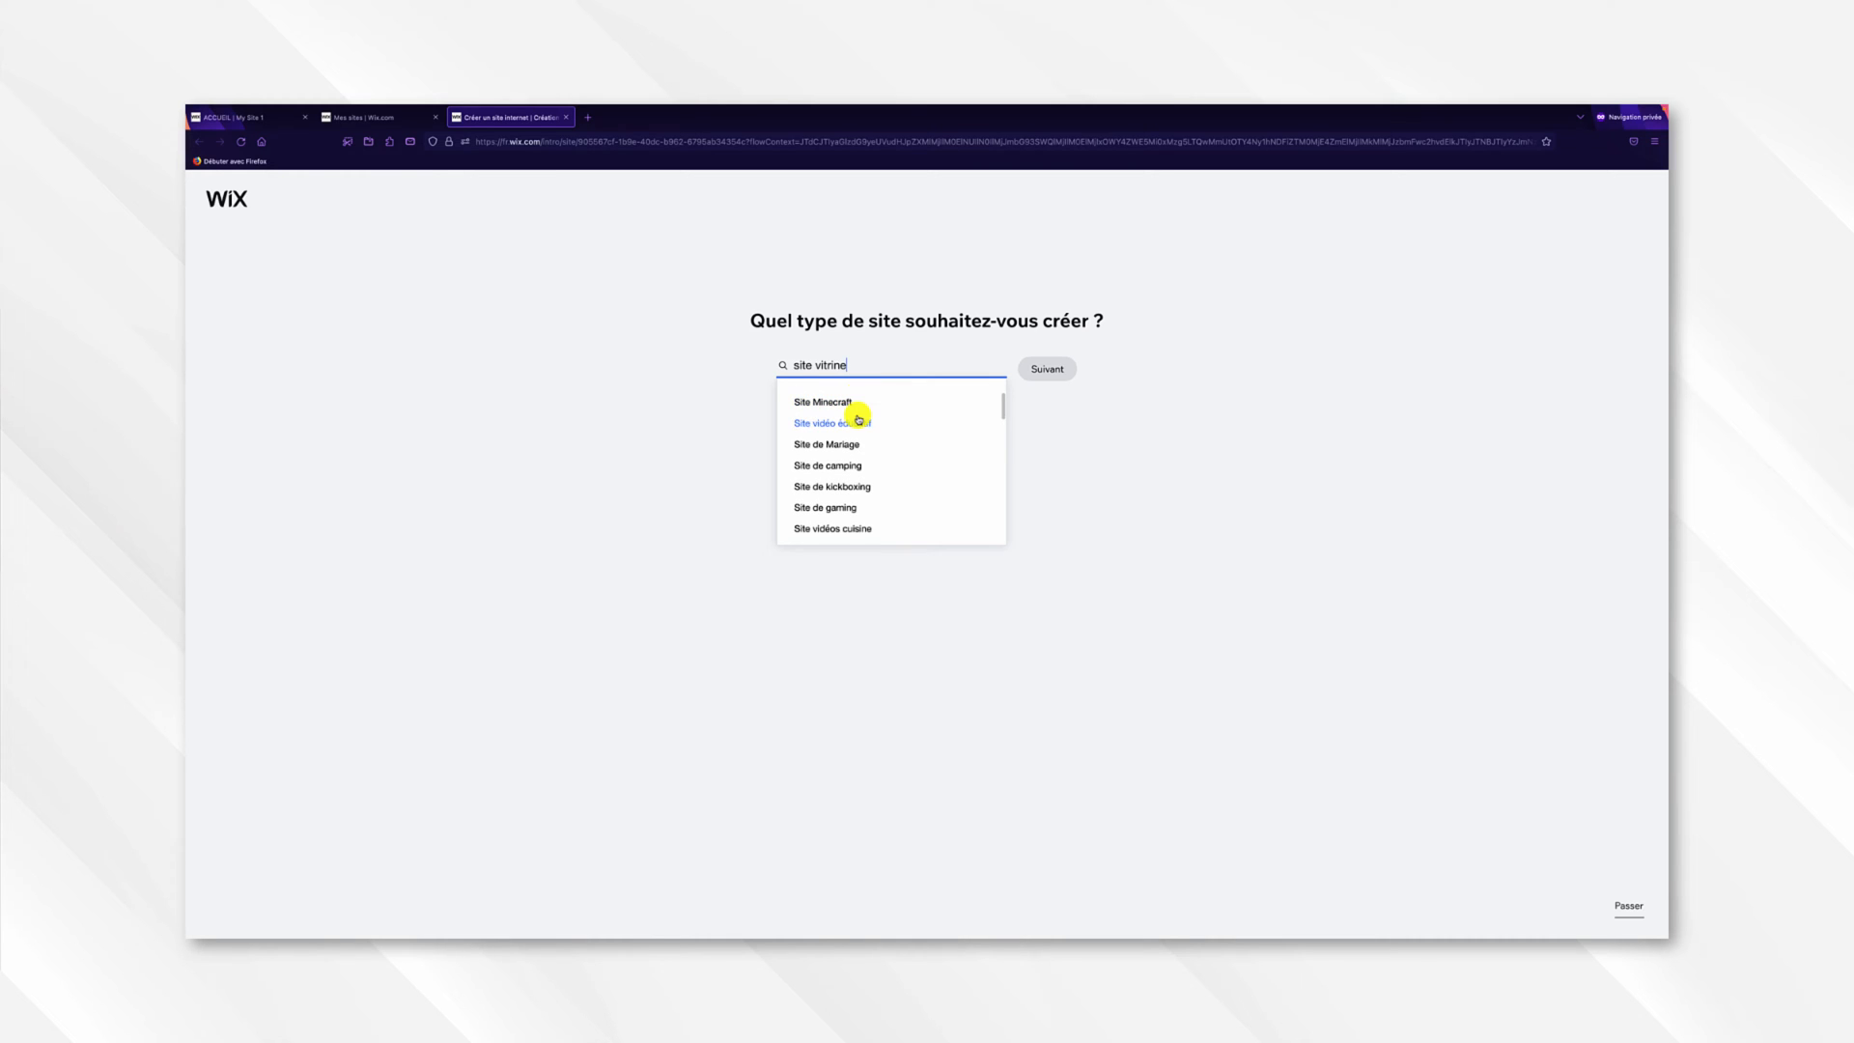
scroll(858, 420, "up", 2)
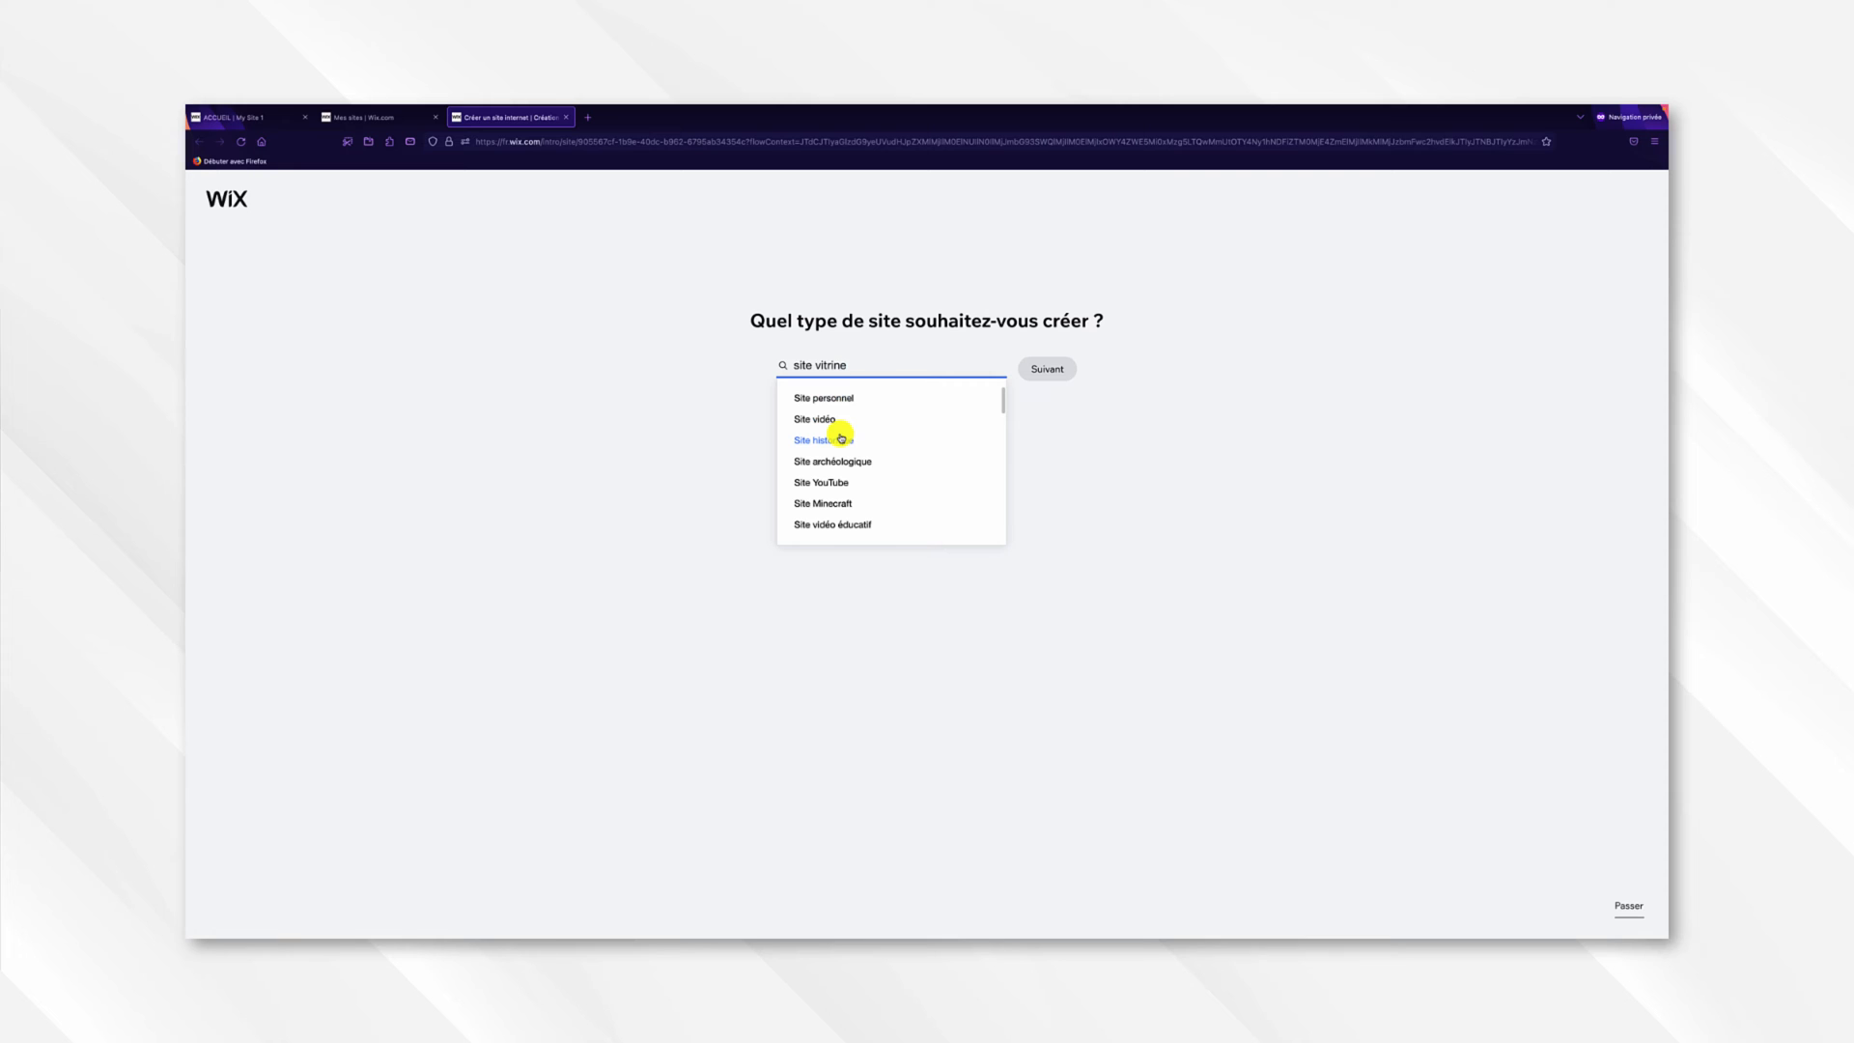
scroll(857, 437, "down", 5)
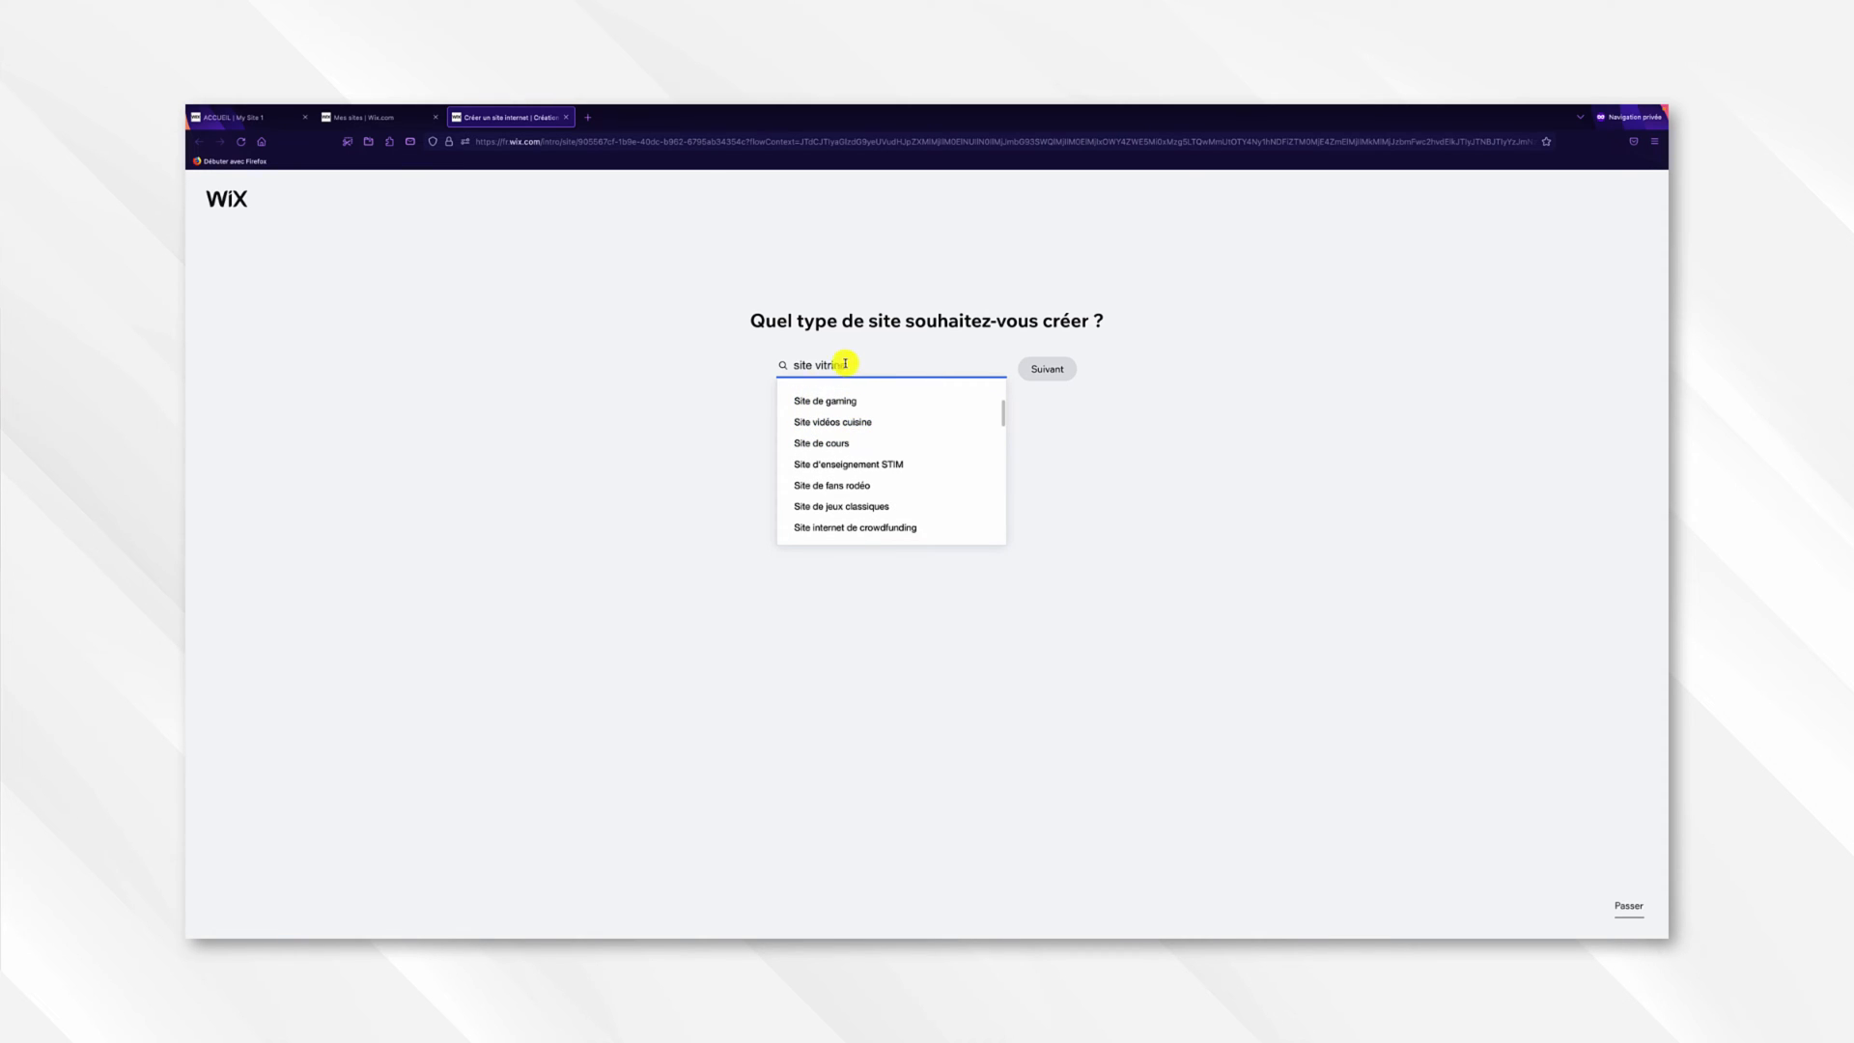
Set the type of the new site to "entreprise" and continue.
left_click(787, 363)
type("entreprise")
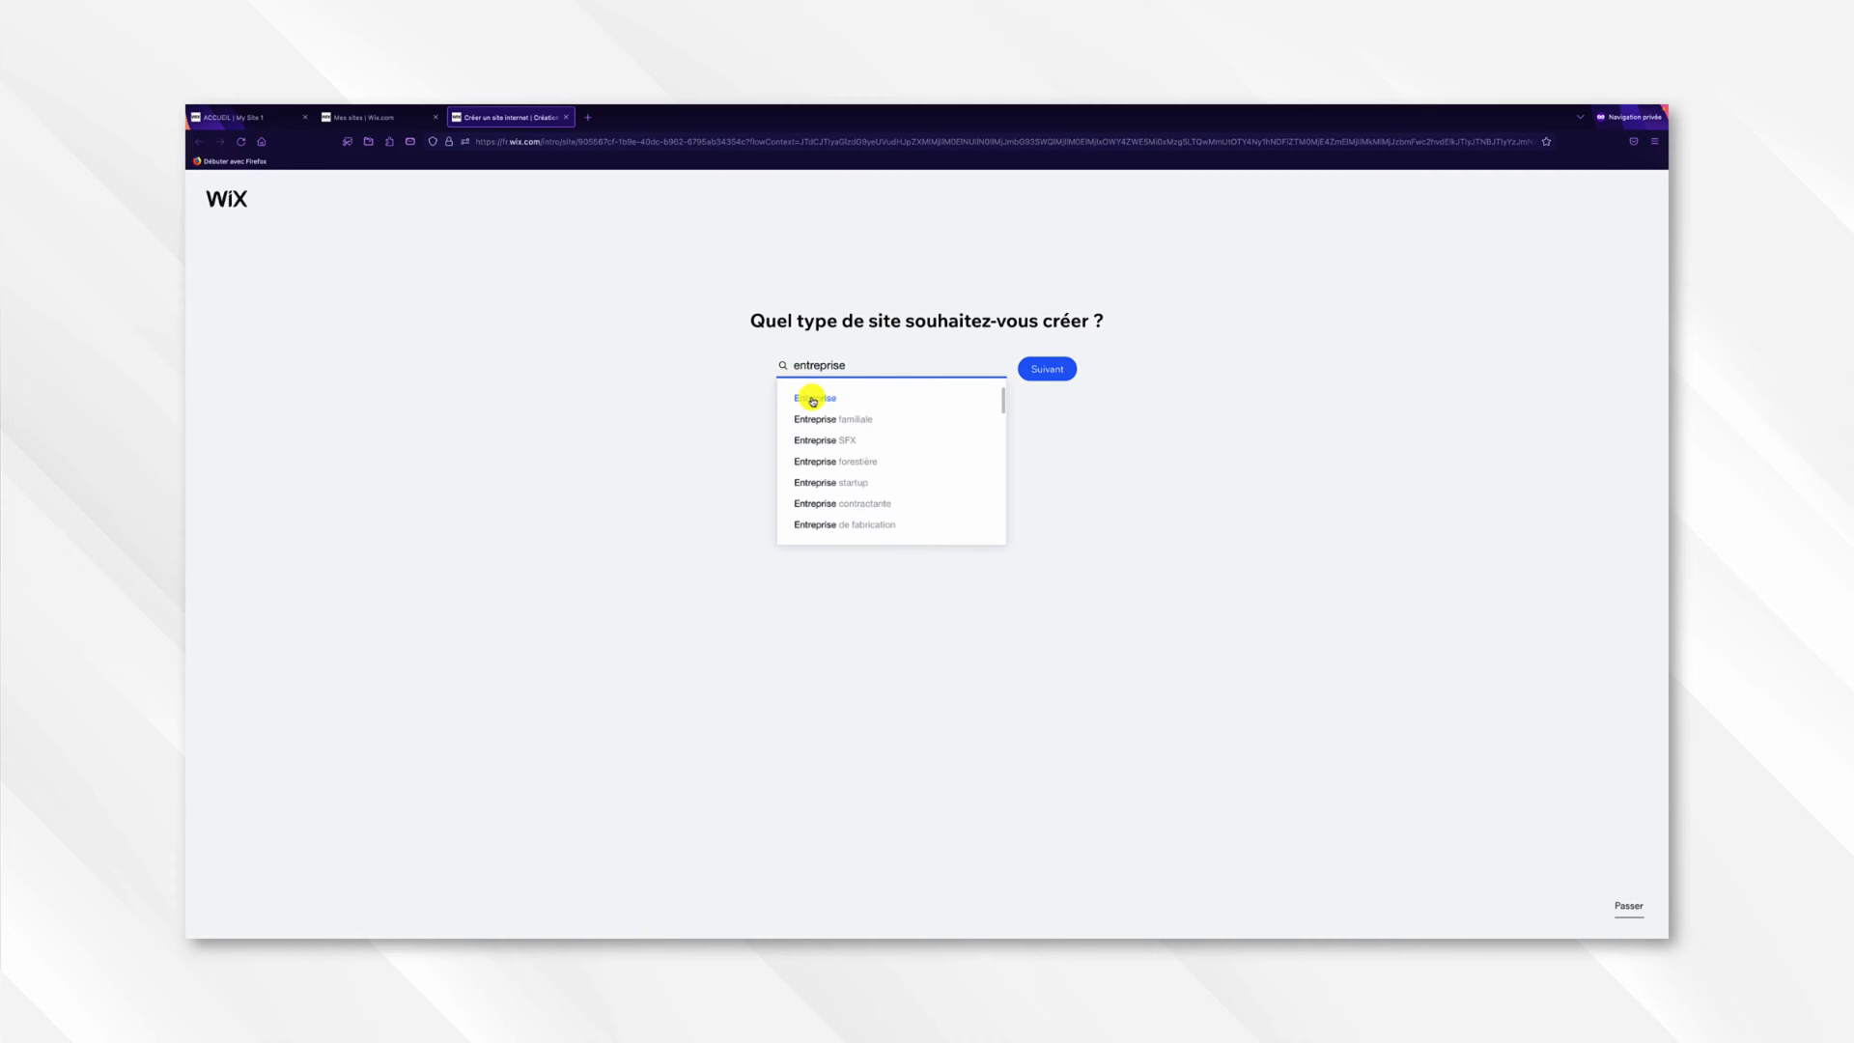
left_click(813, 398)
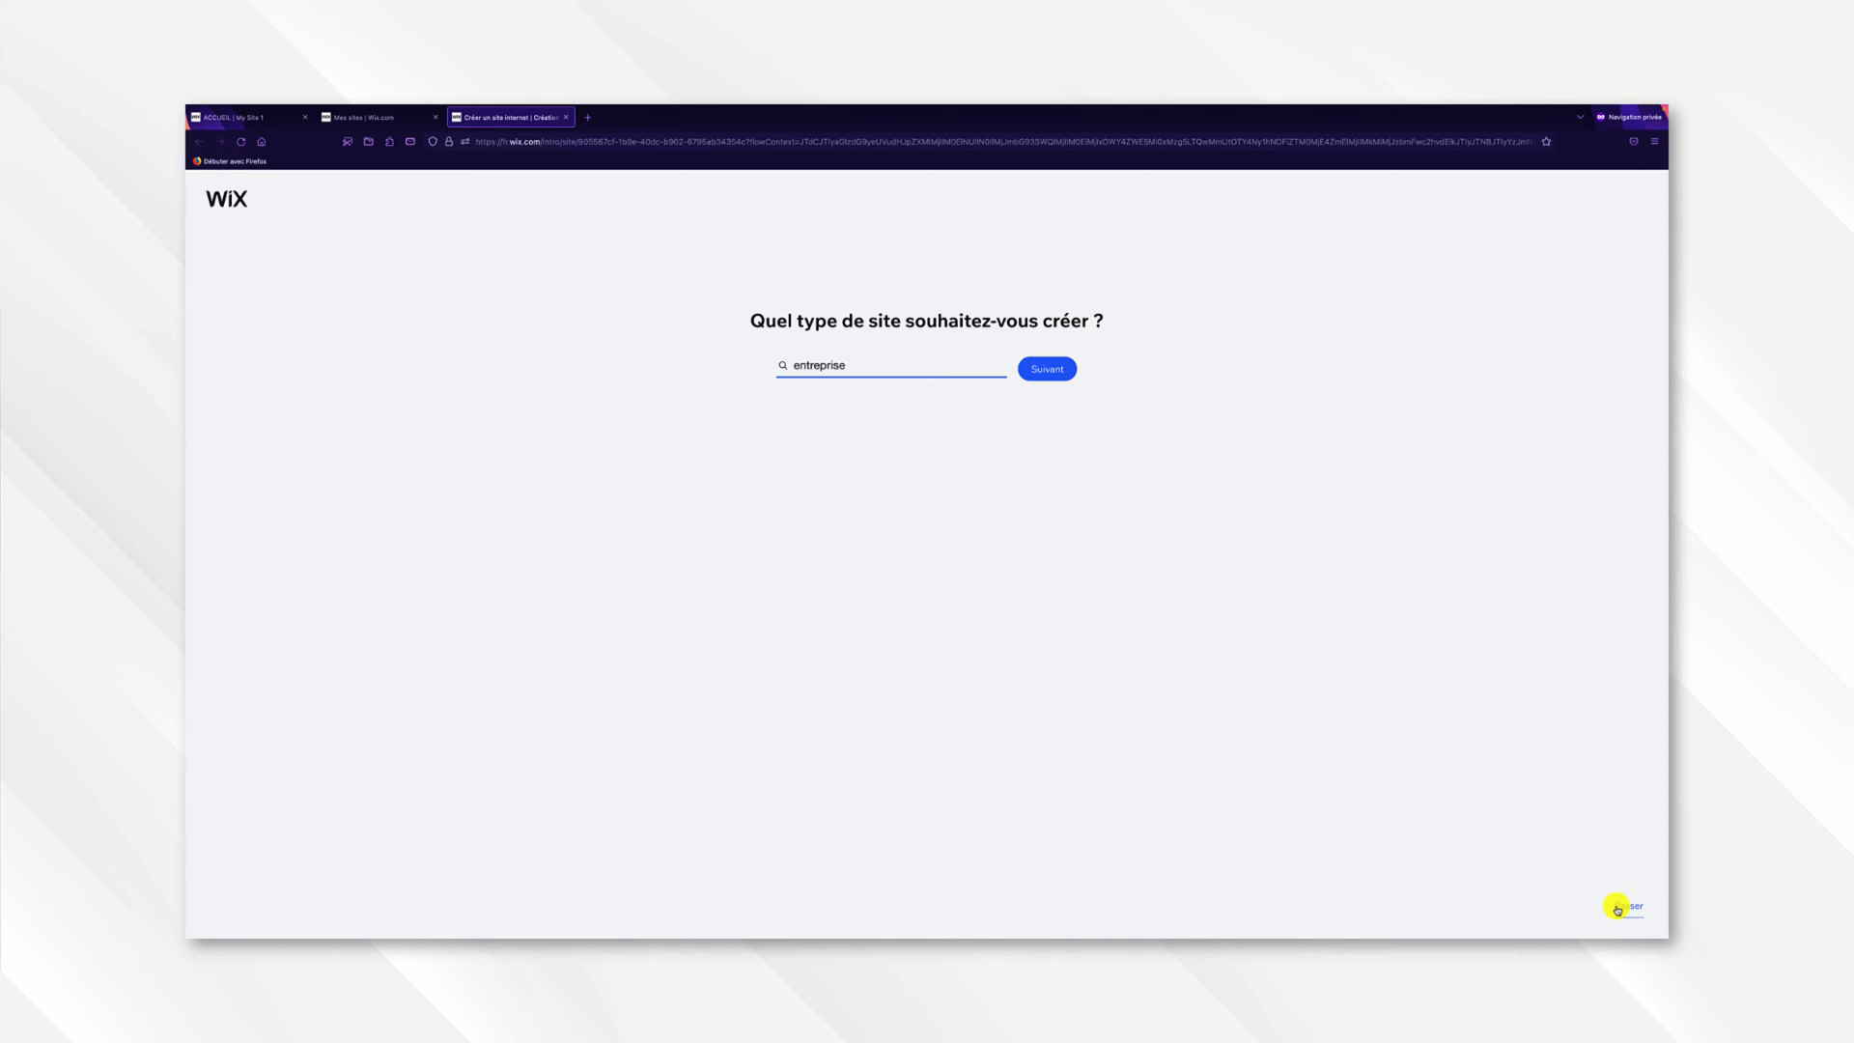
left_click(1061, 375)
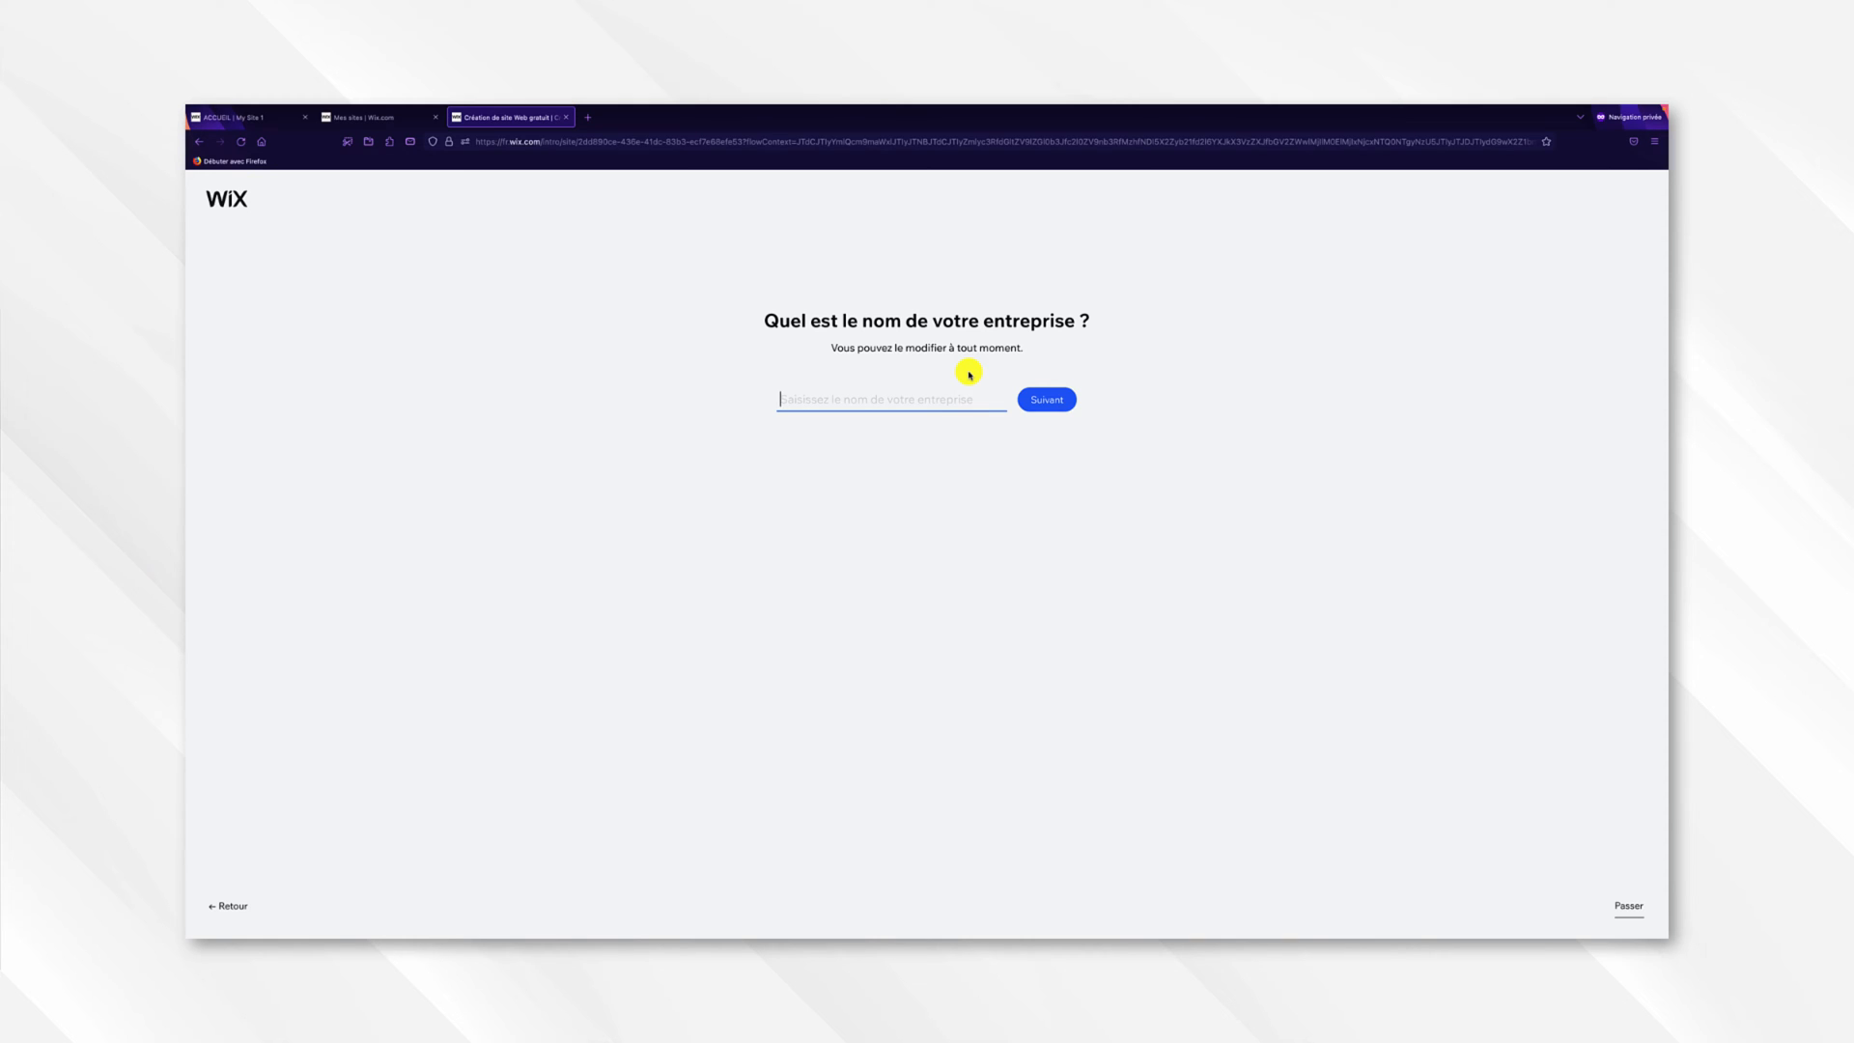
Skip the business name and continue with only Chat selected as a feature for the site.
left_click(1619, 898)
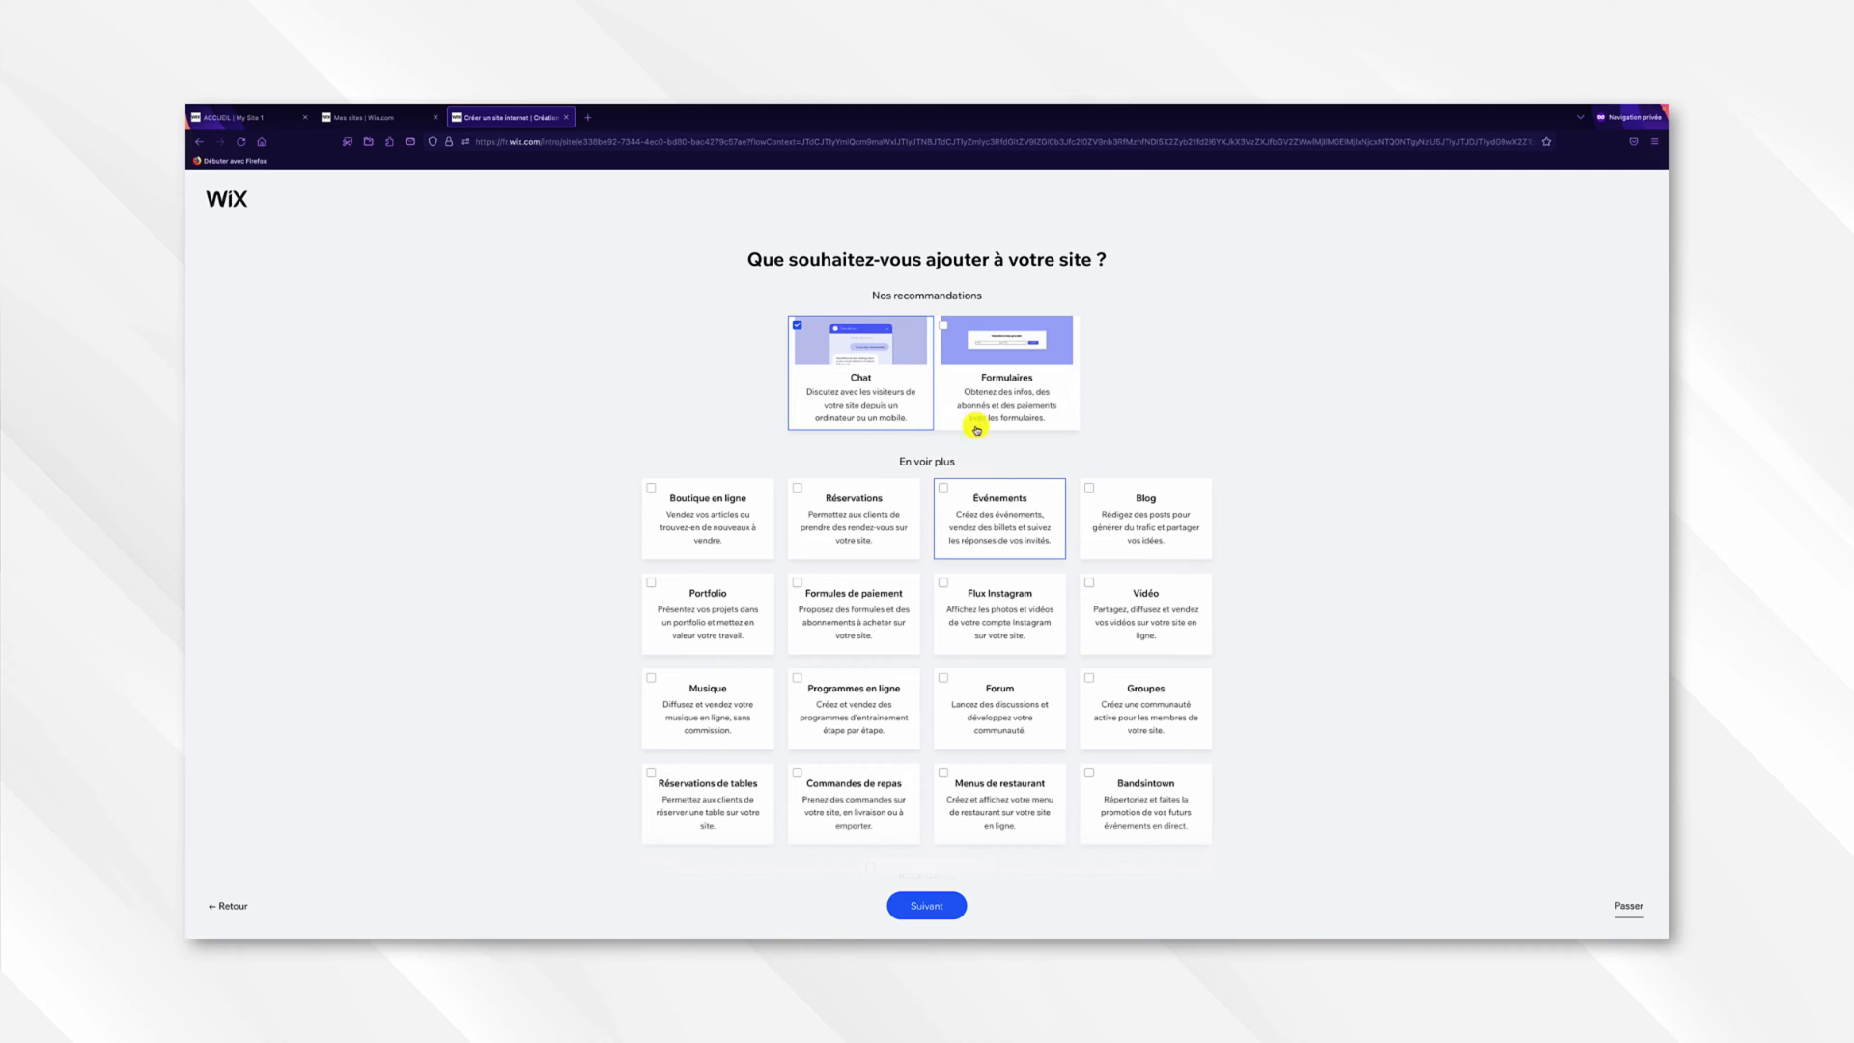
left_click(944, 327)
left_click(946, 328)
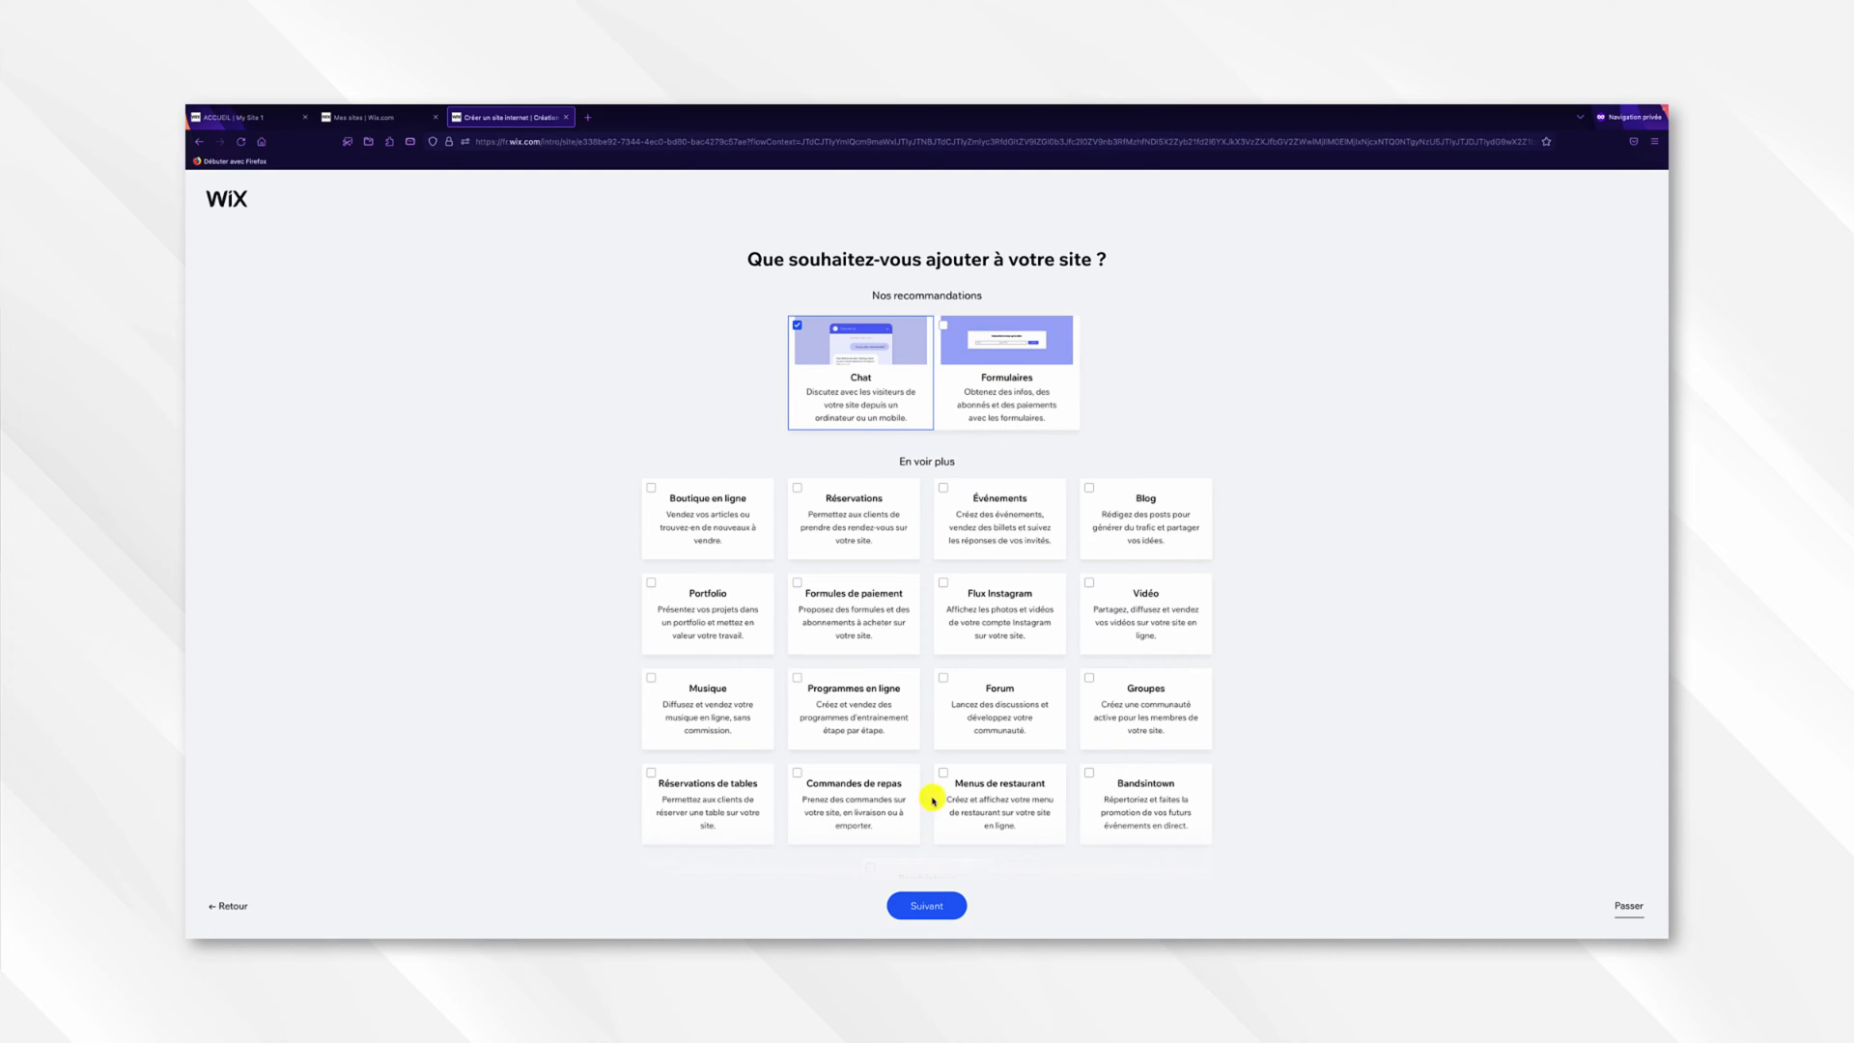
left_click(951, 906)
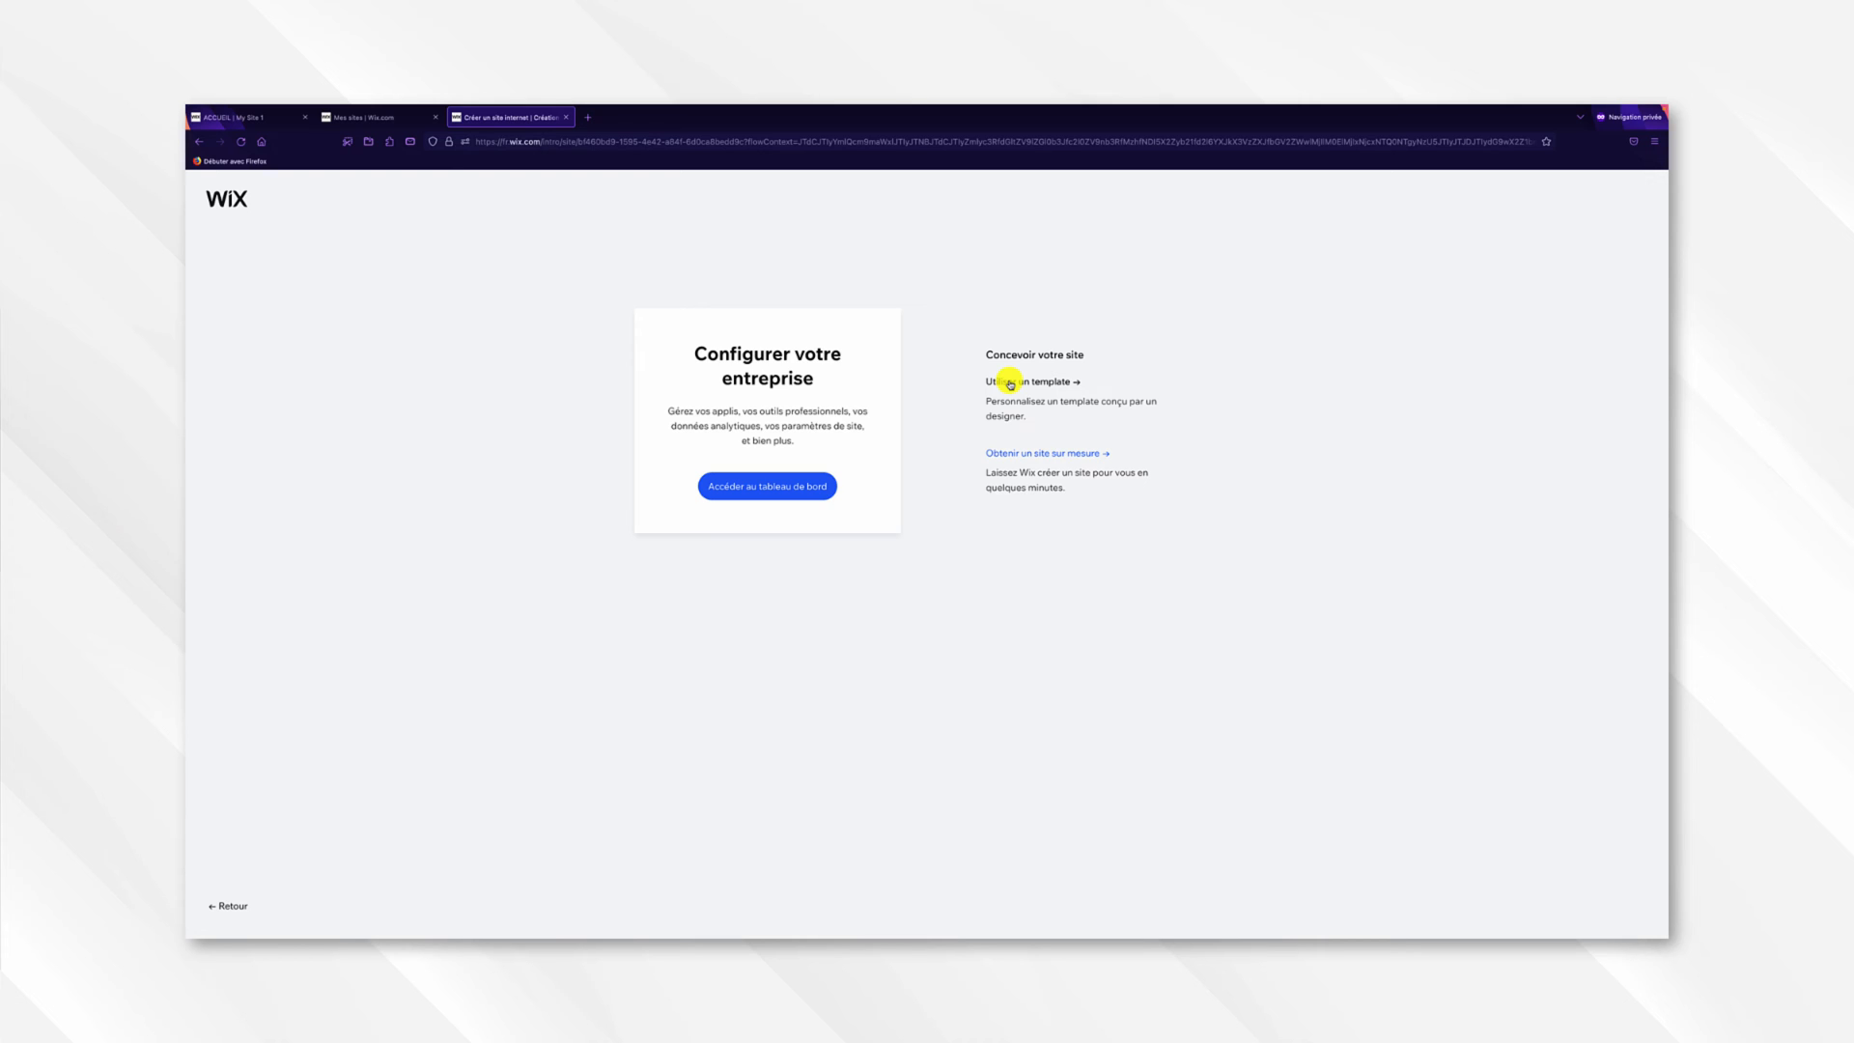
Choose to design the site from a template and browse the templates offered for Entreprise.
left_click(1009, 384)
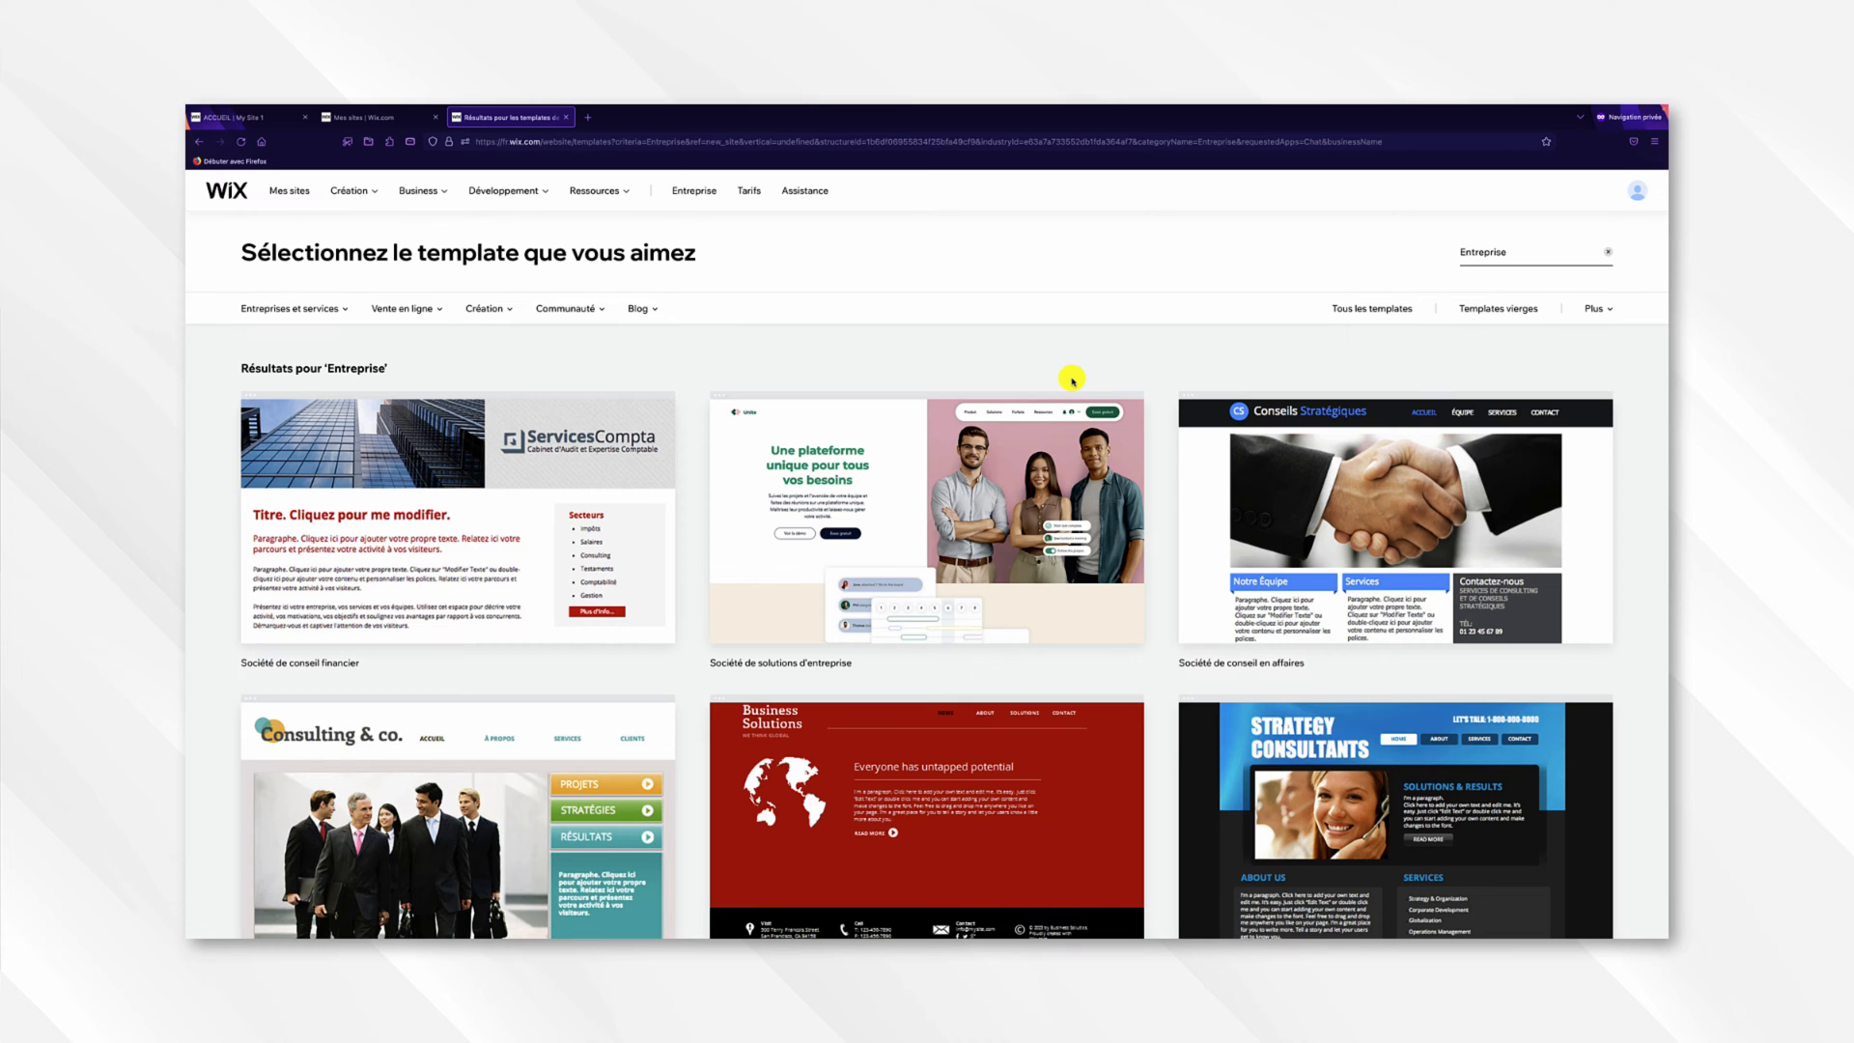
scroll(1072, 381, "down", 7)
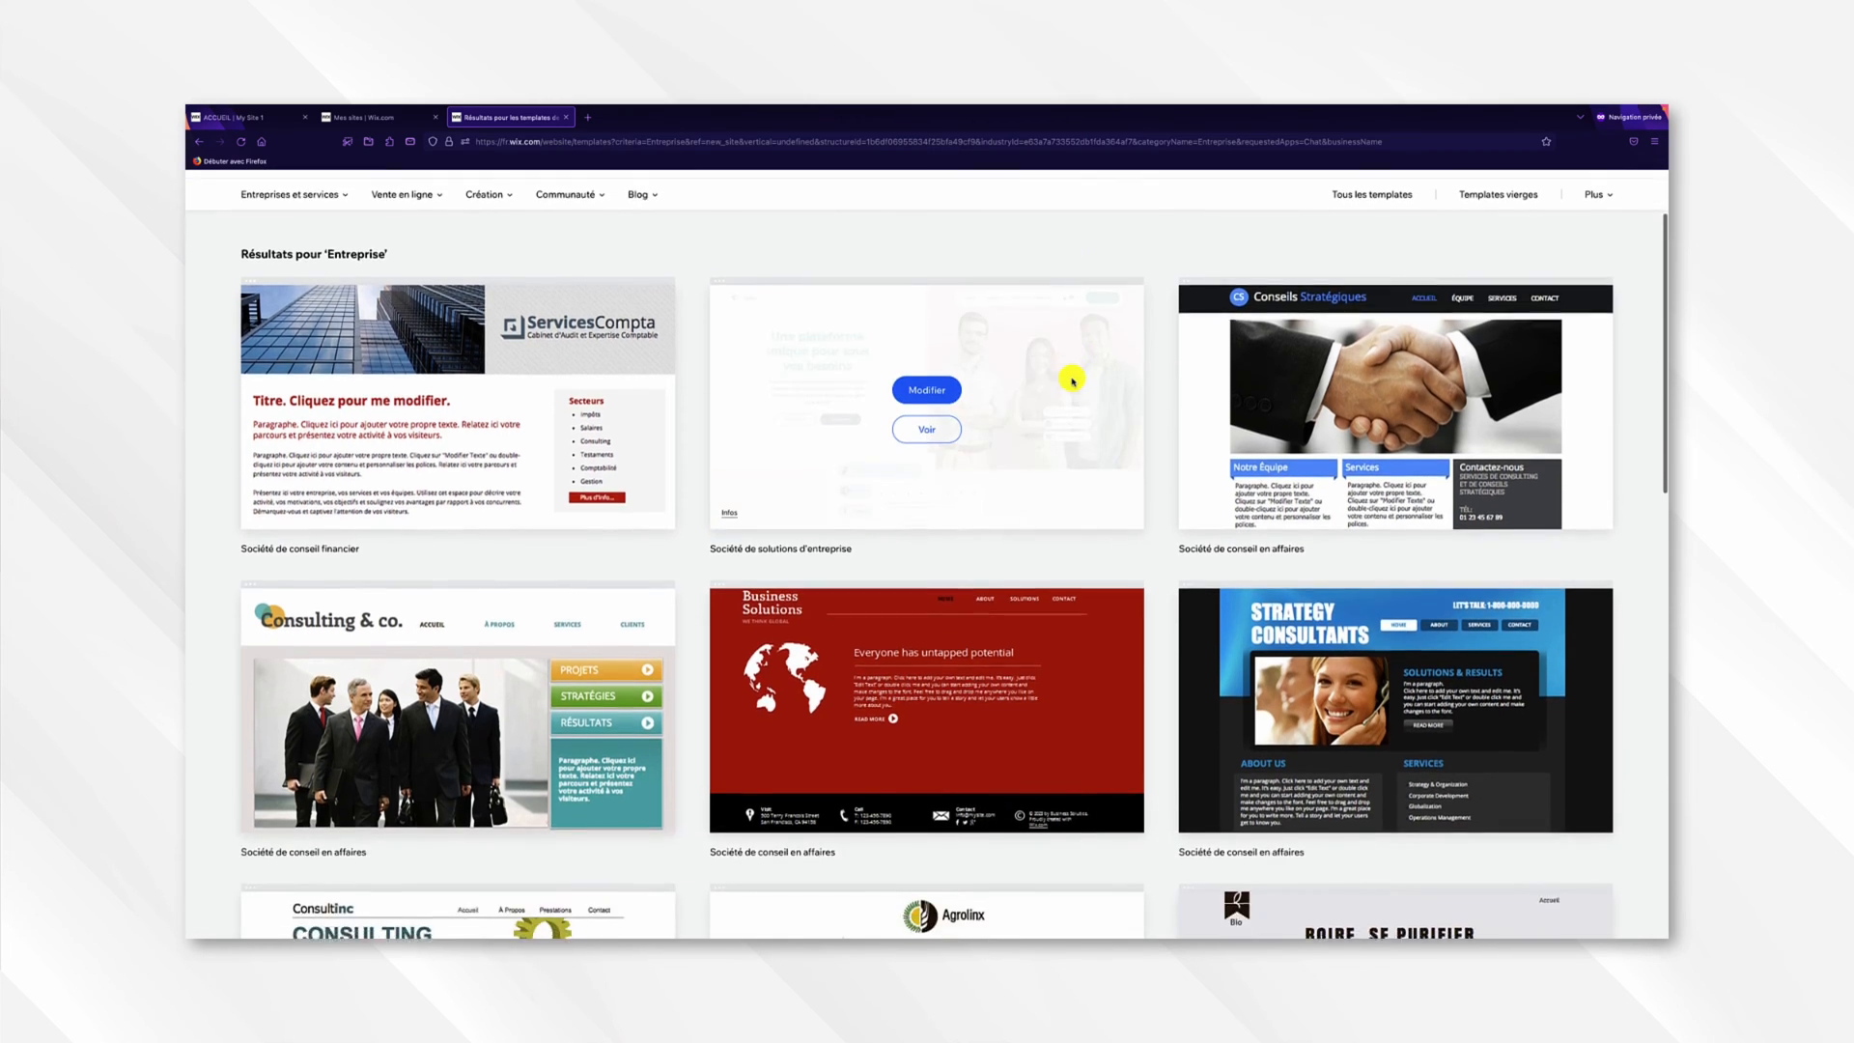
scroll(1072, 380, "down", 4)
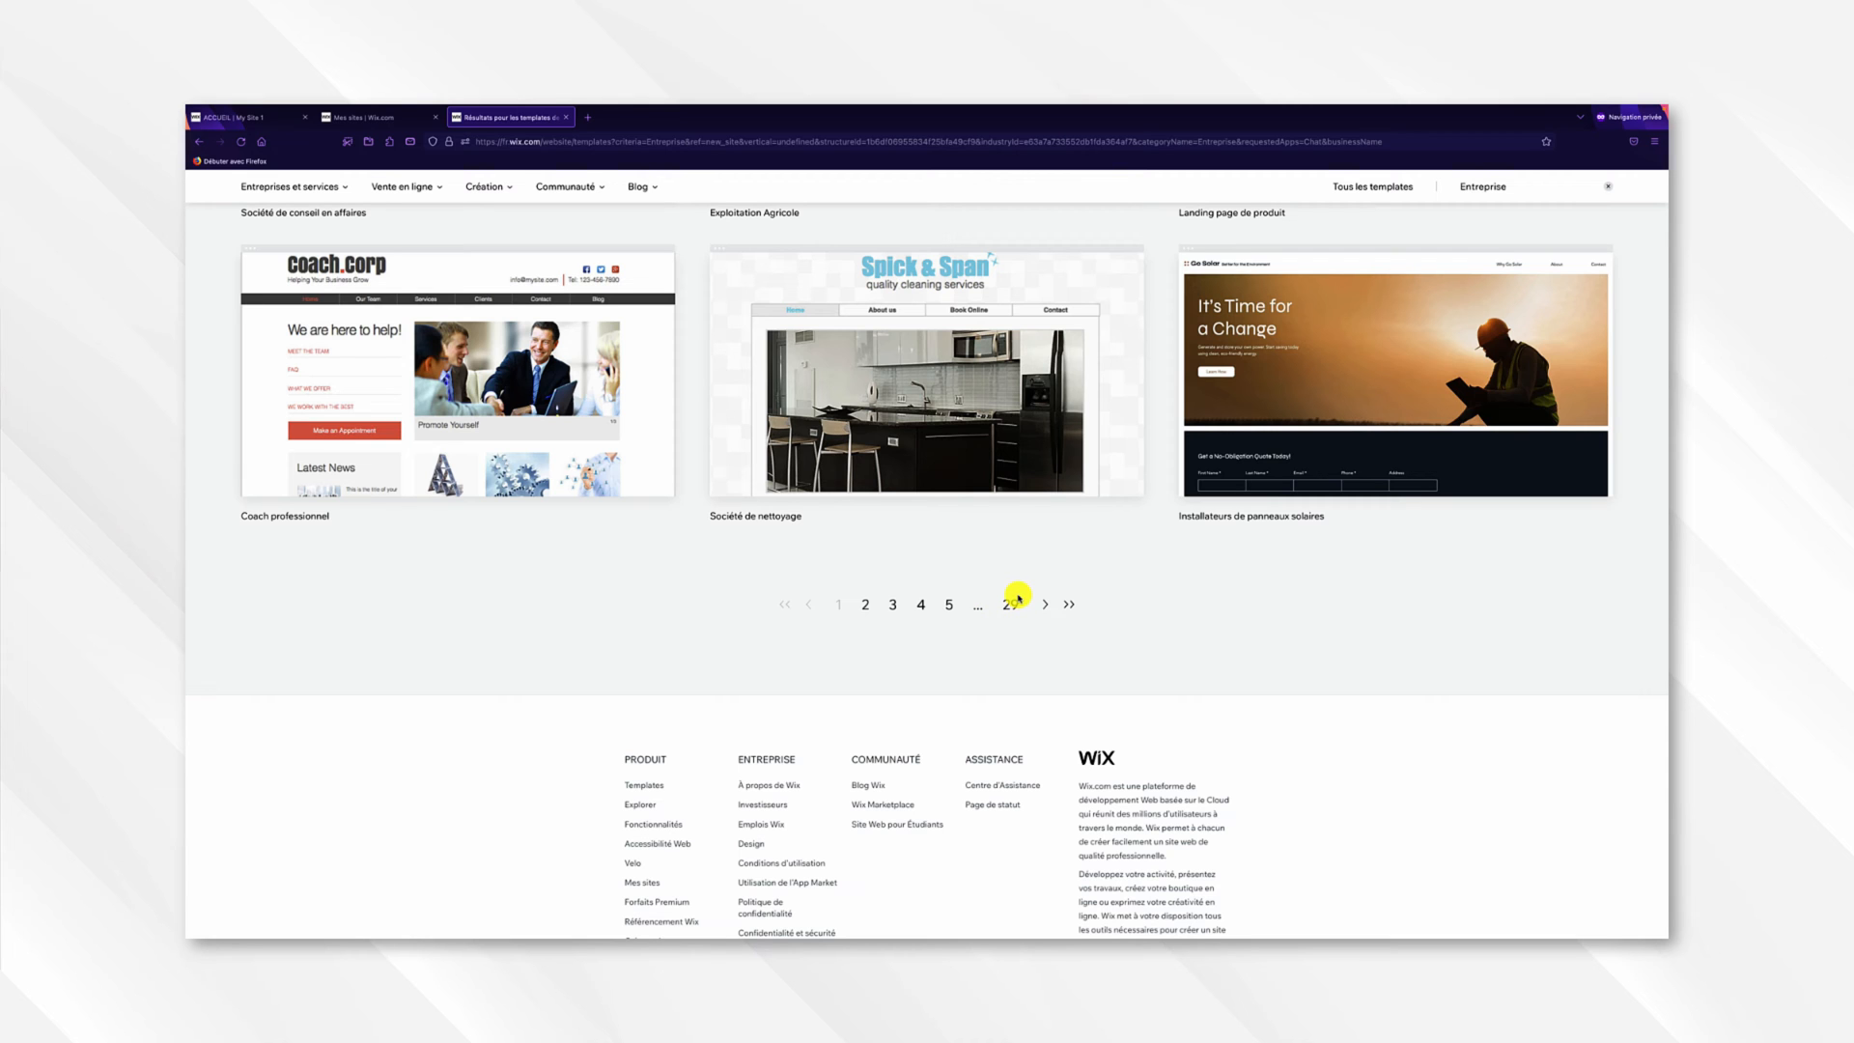
scroll(1018, 599, "up", 2)
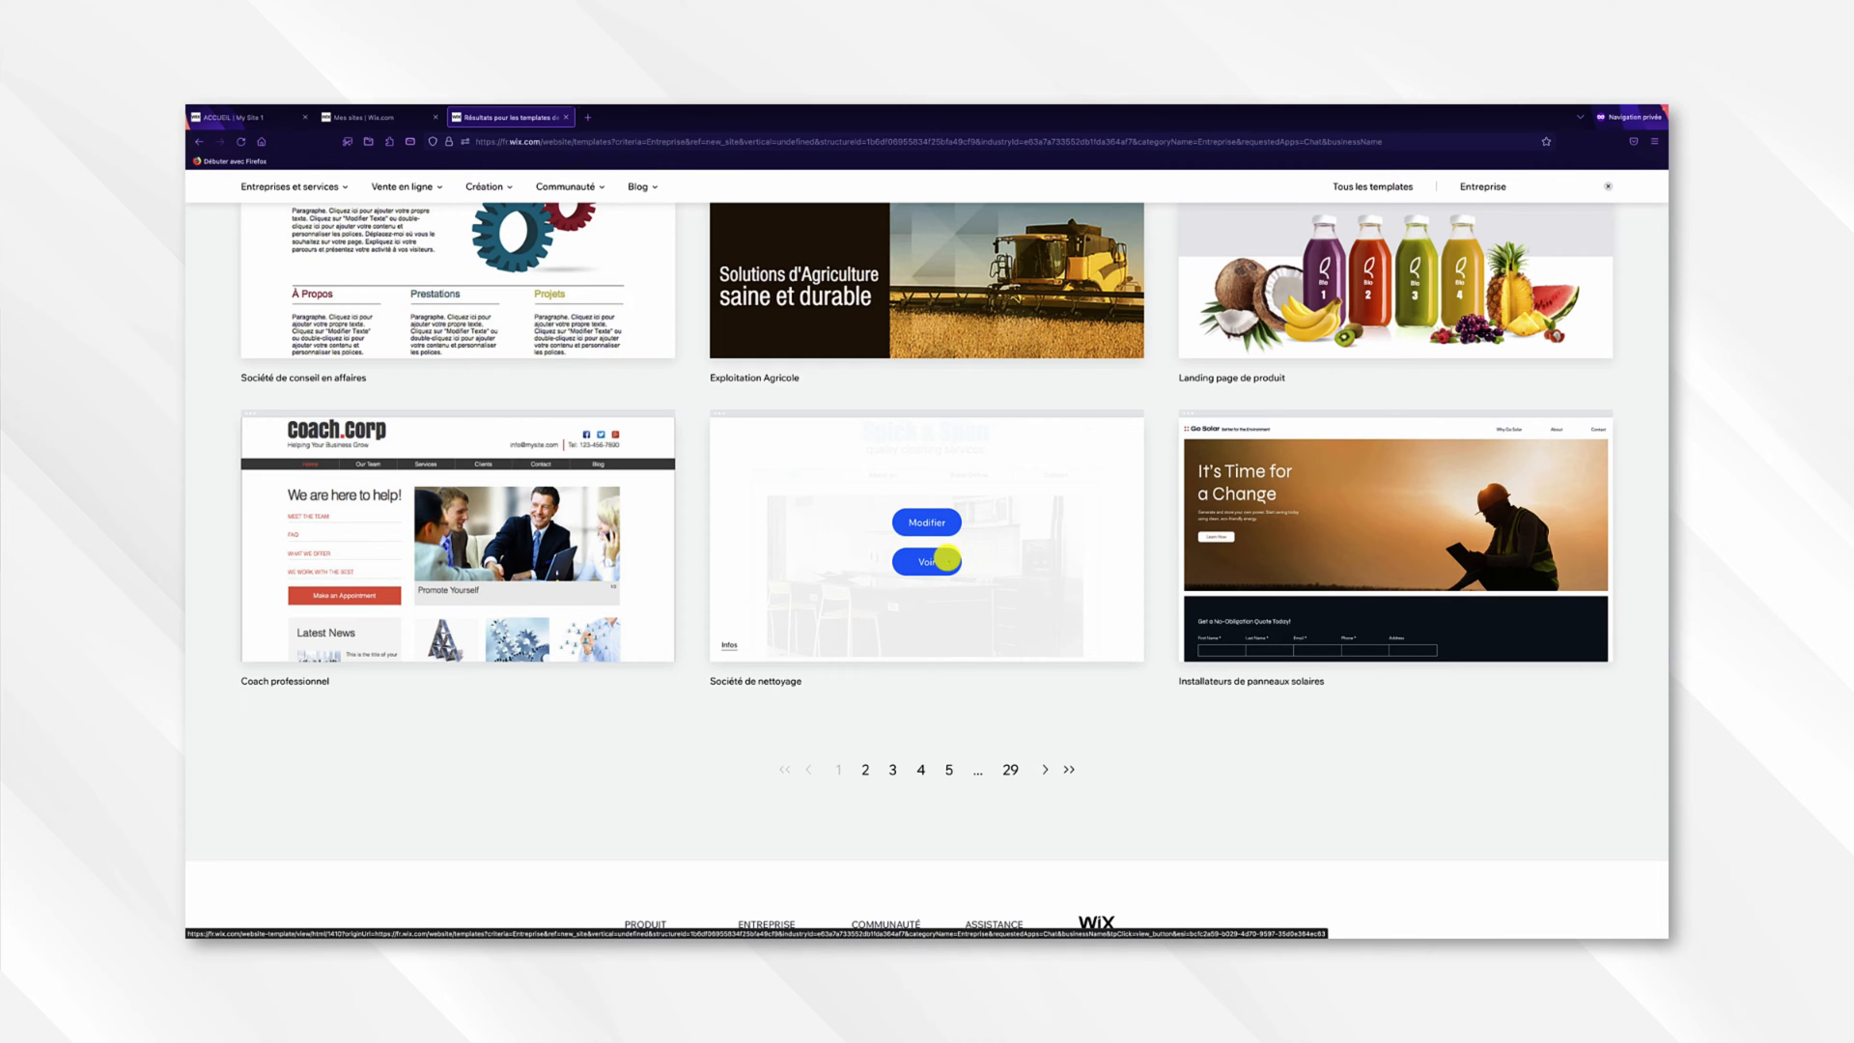
Preview the "Société de nettoyage" template and close the preview.
left_click(946, 560)
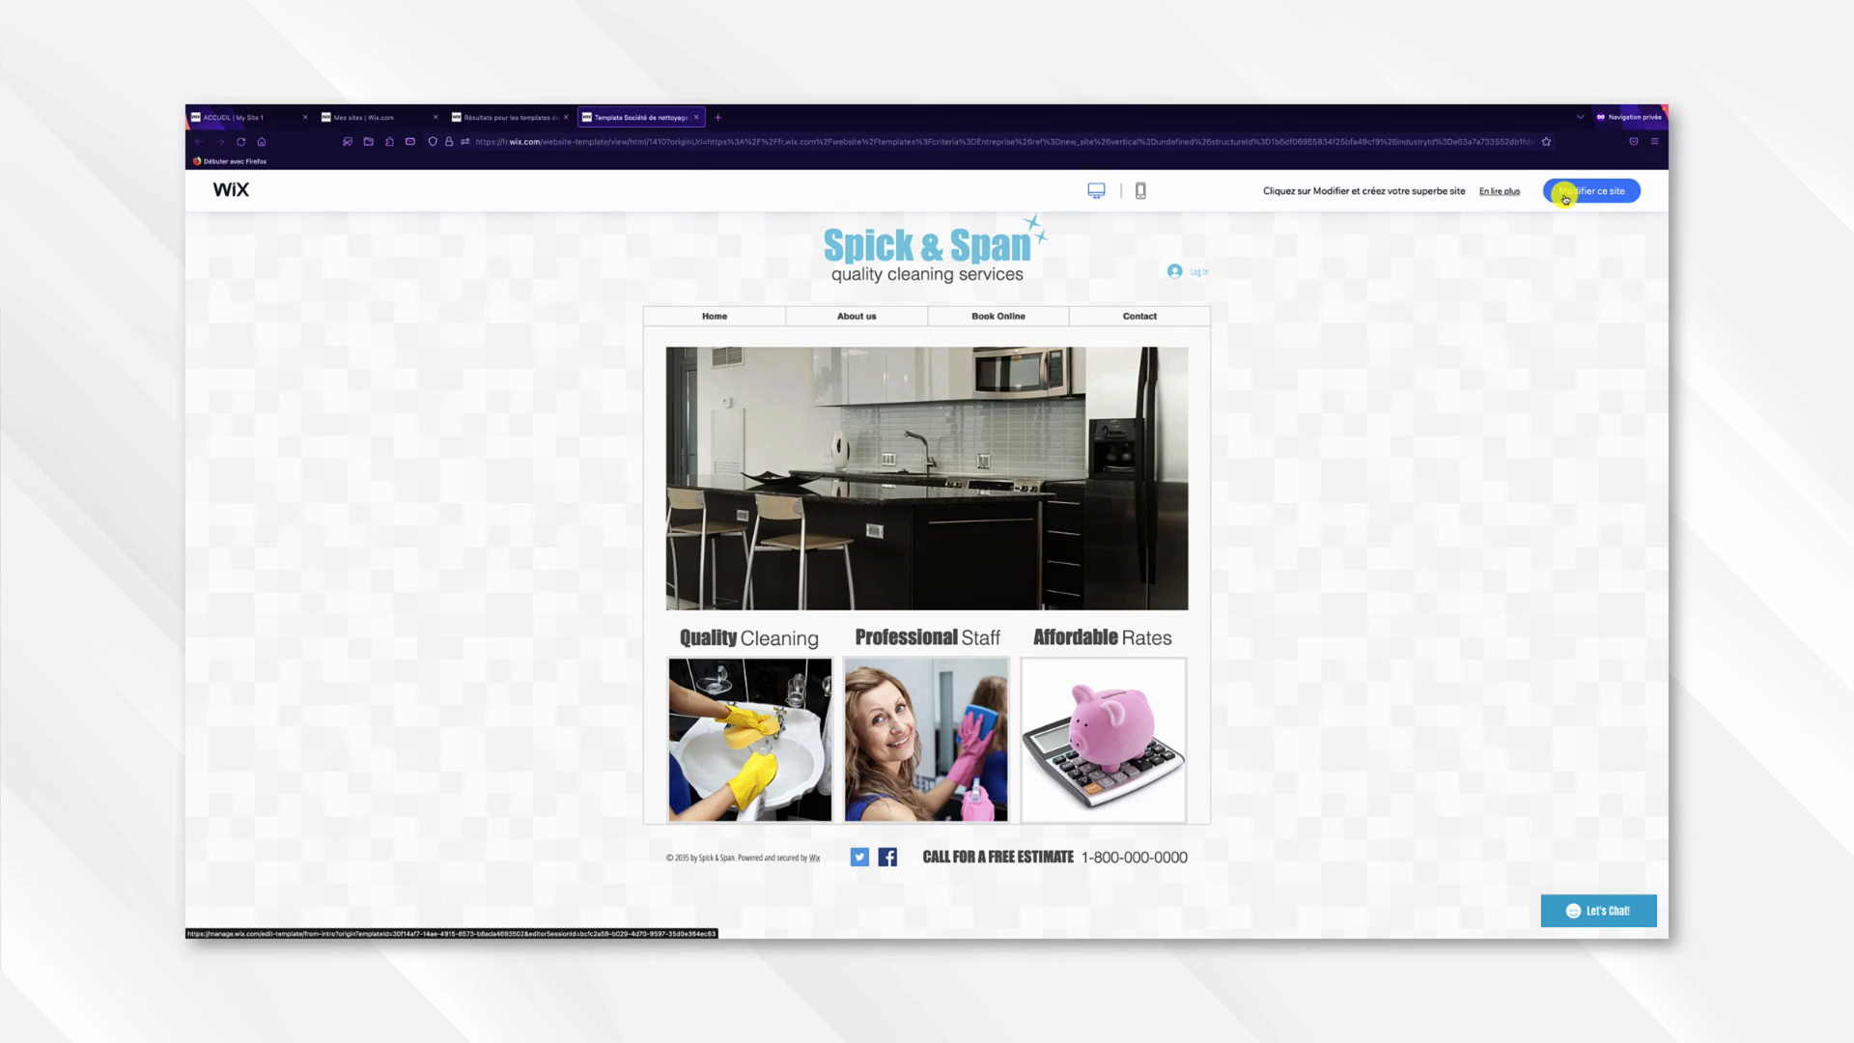
left_click(696, 117)
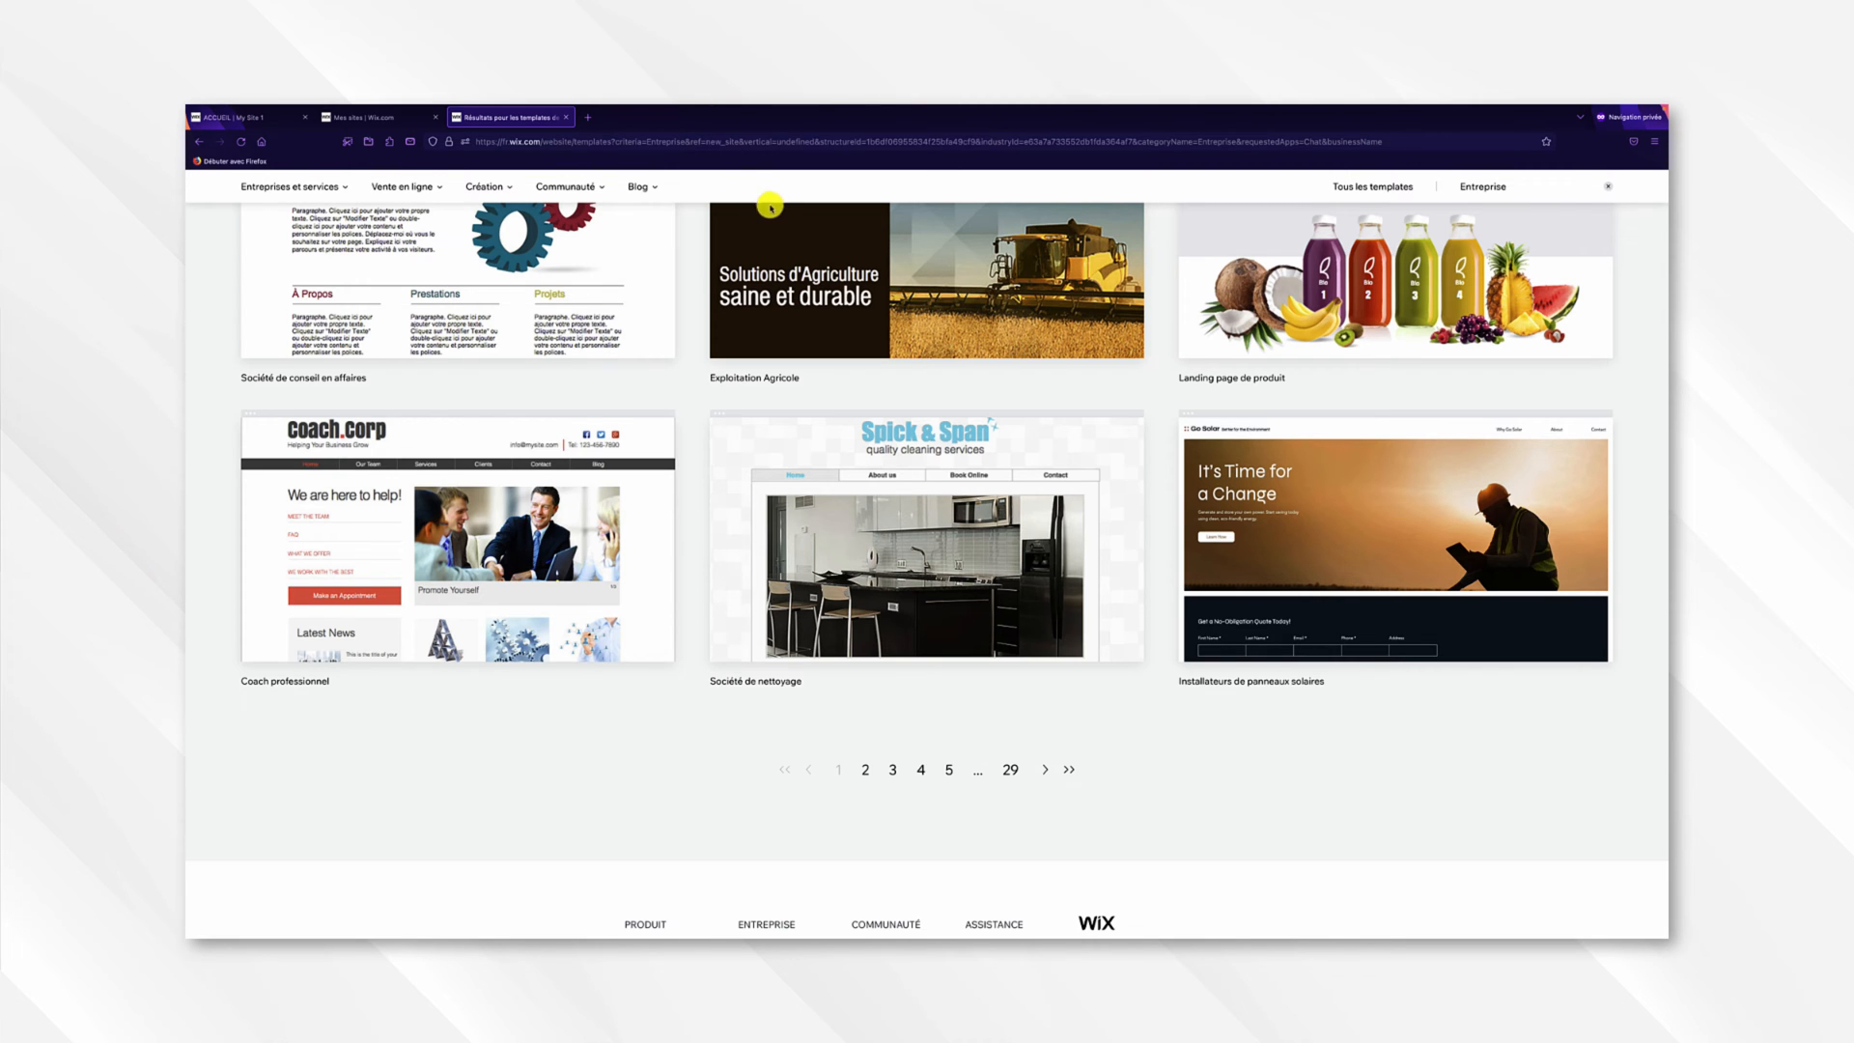
Show the blank website templates and look through the layouts offered.
mouse_move(777, 209)
scroll(776, 208, "up", 10)
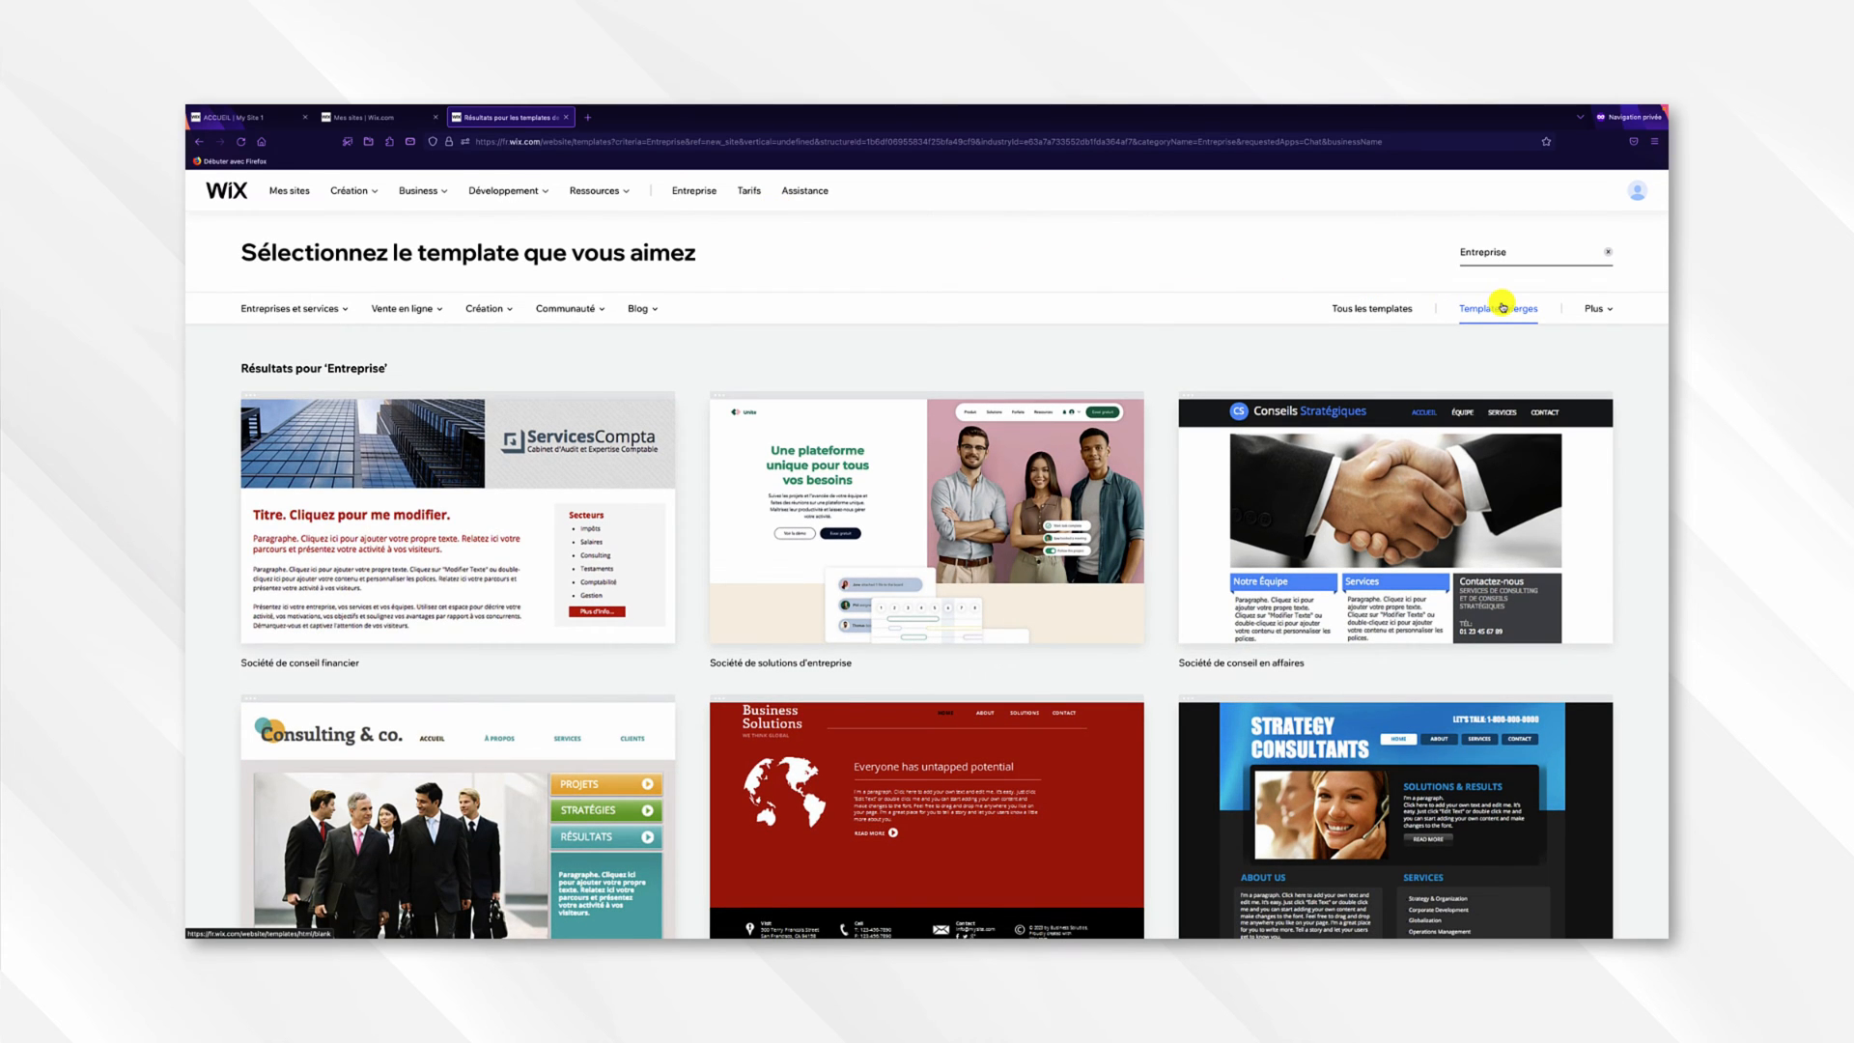
left_click(1503, 307)
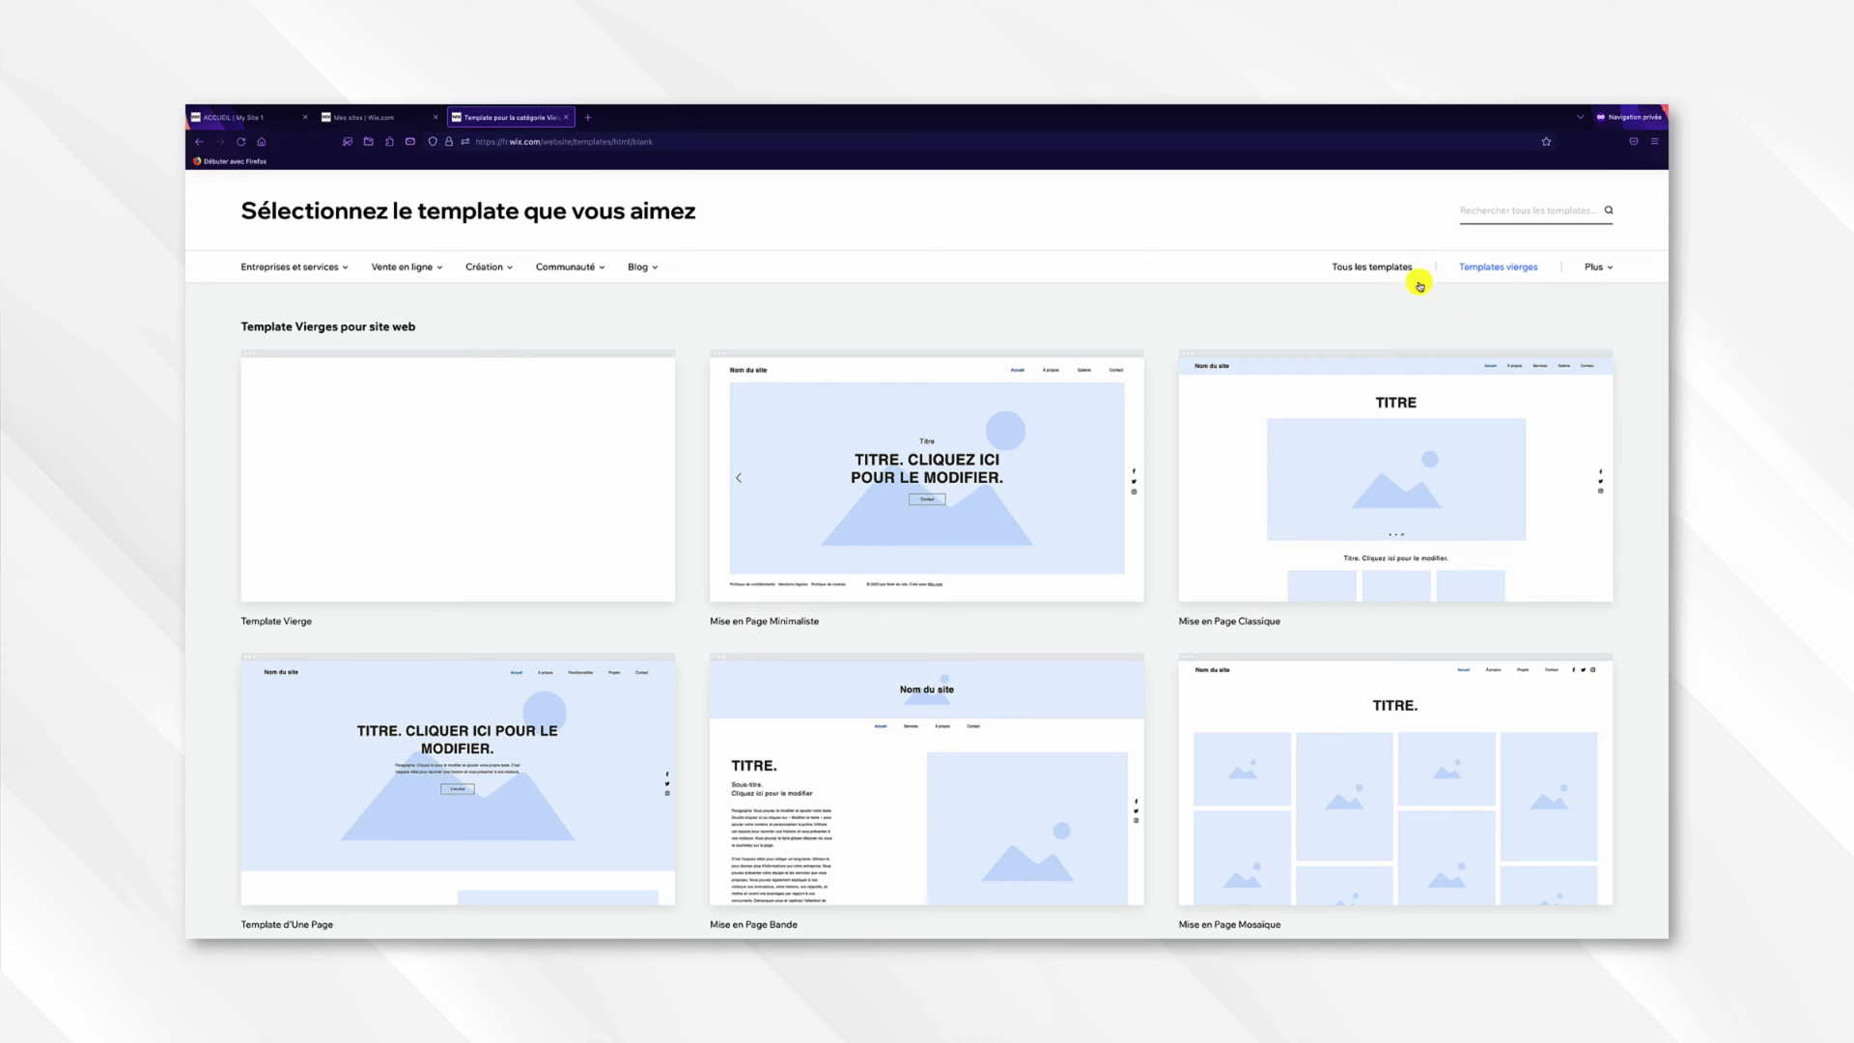
mouse_move(484, 377)
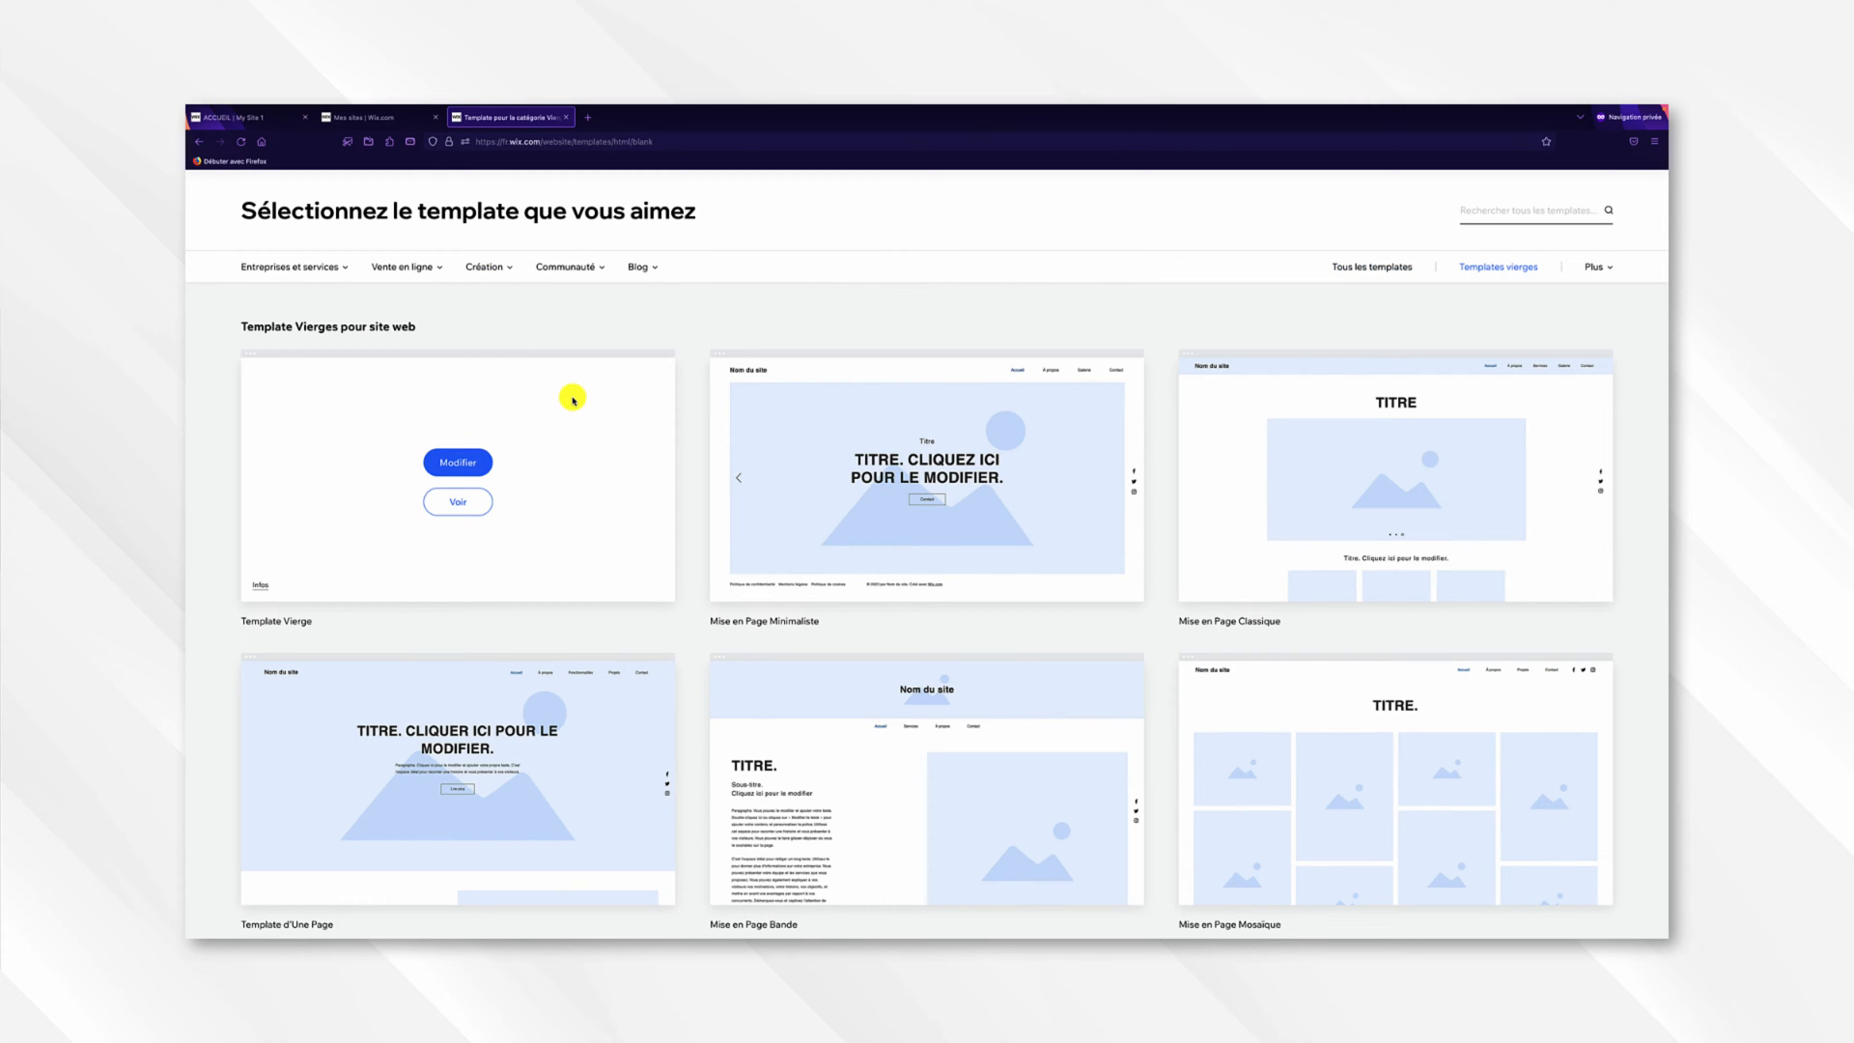
mouse_move(831, 418)
scroll(835, 418, "down", 2)
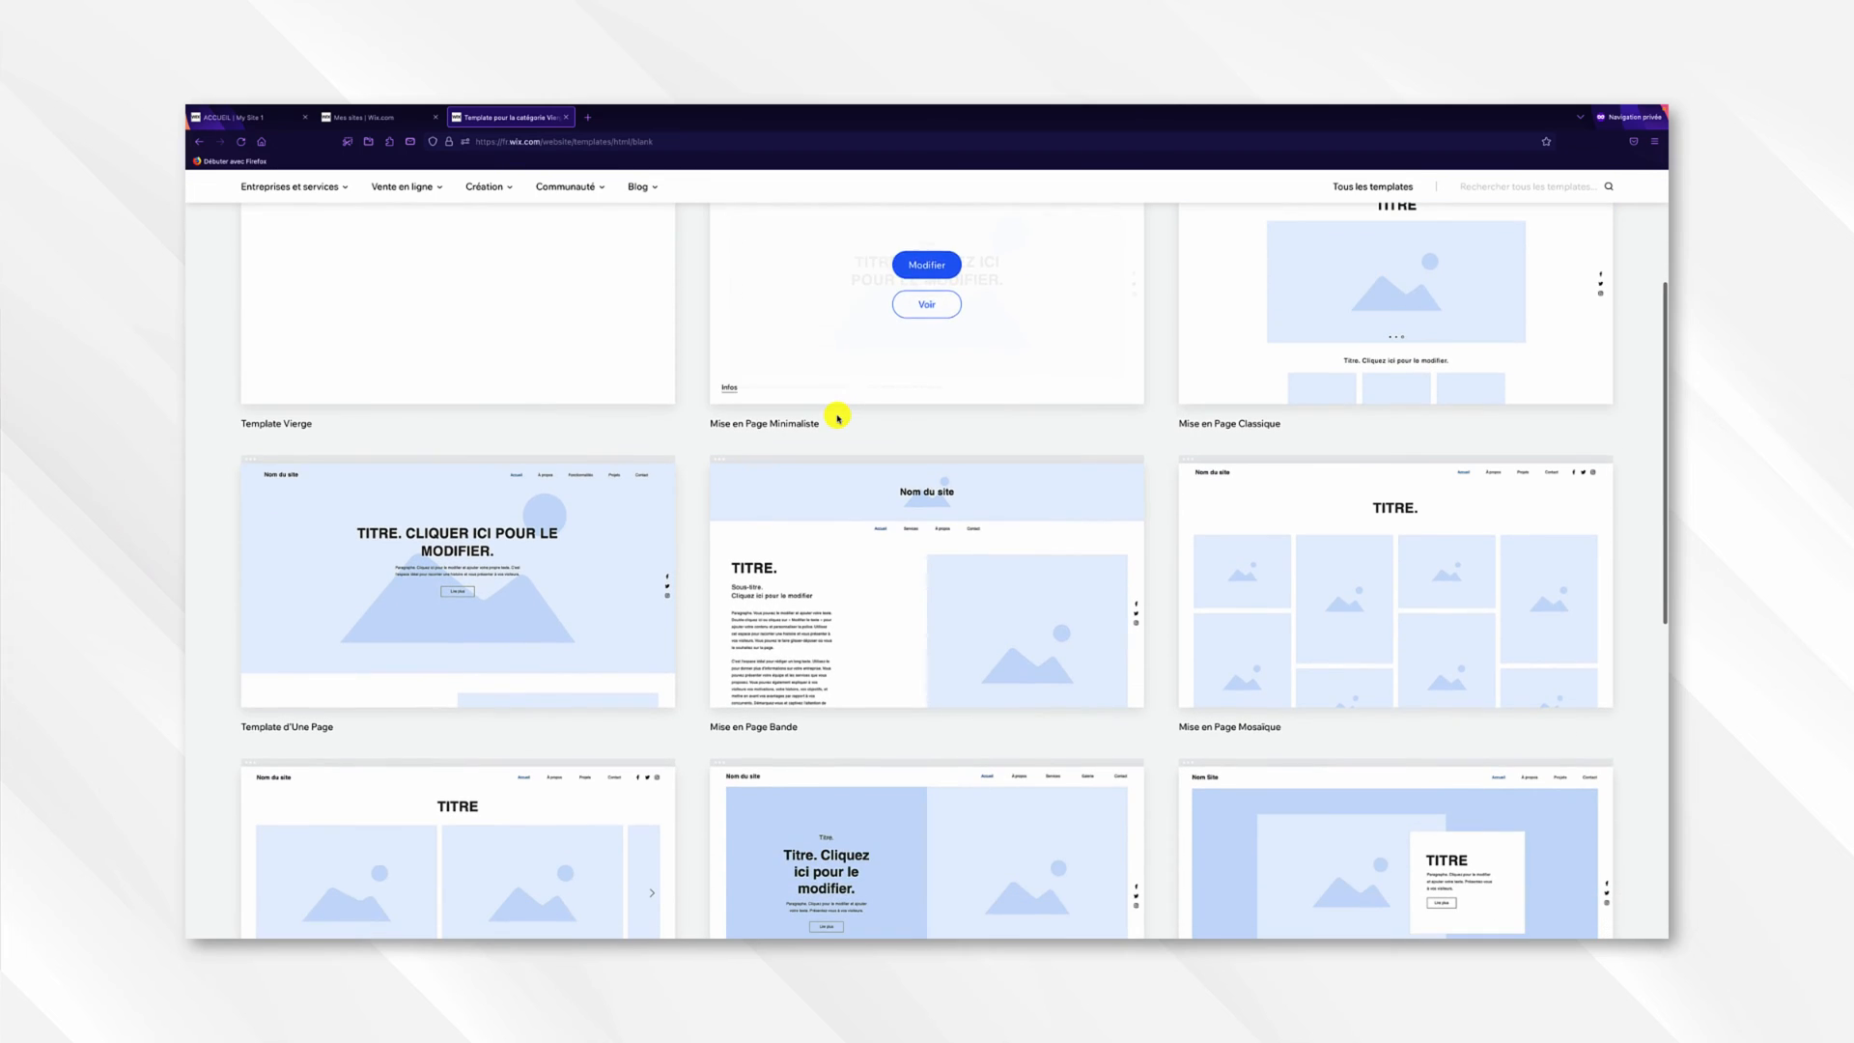
scroll(837, 417, "down", 2)
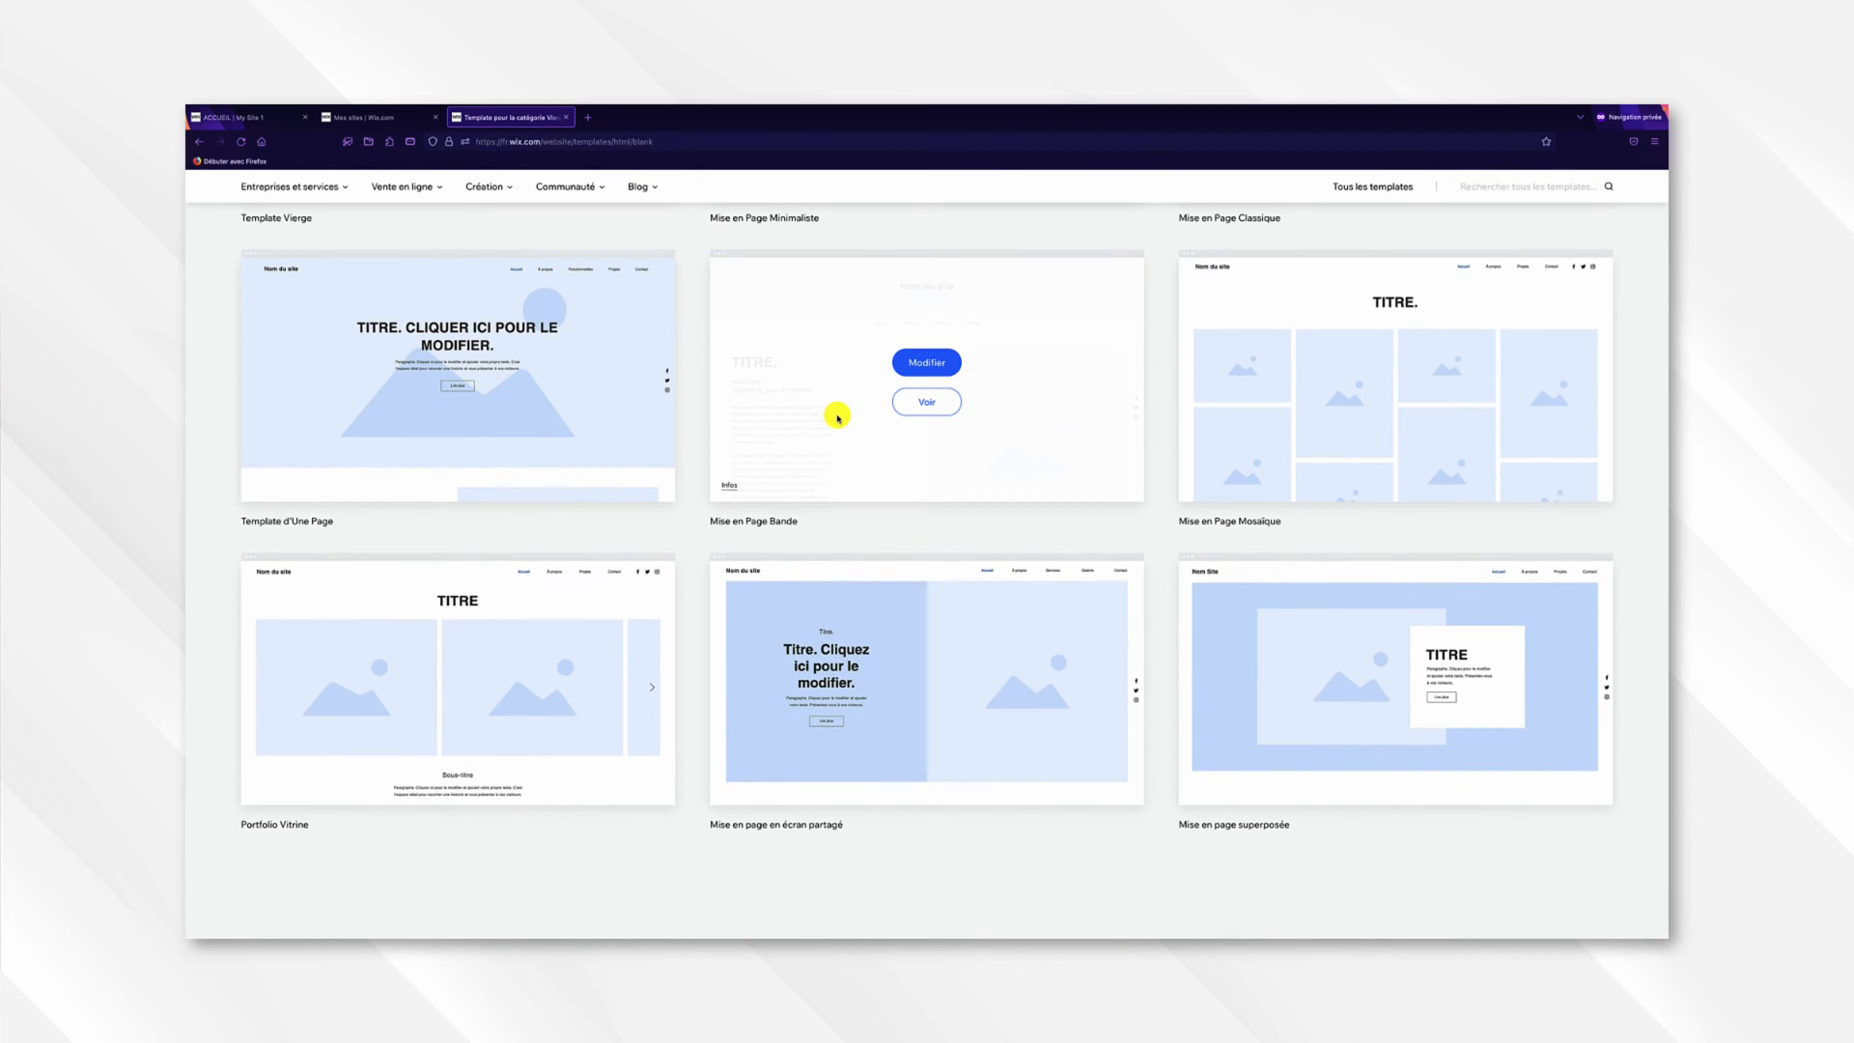
scroll(837, 417, "up", 5)
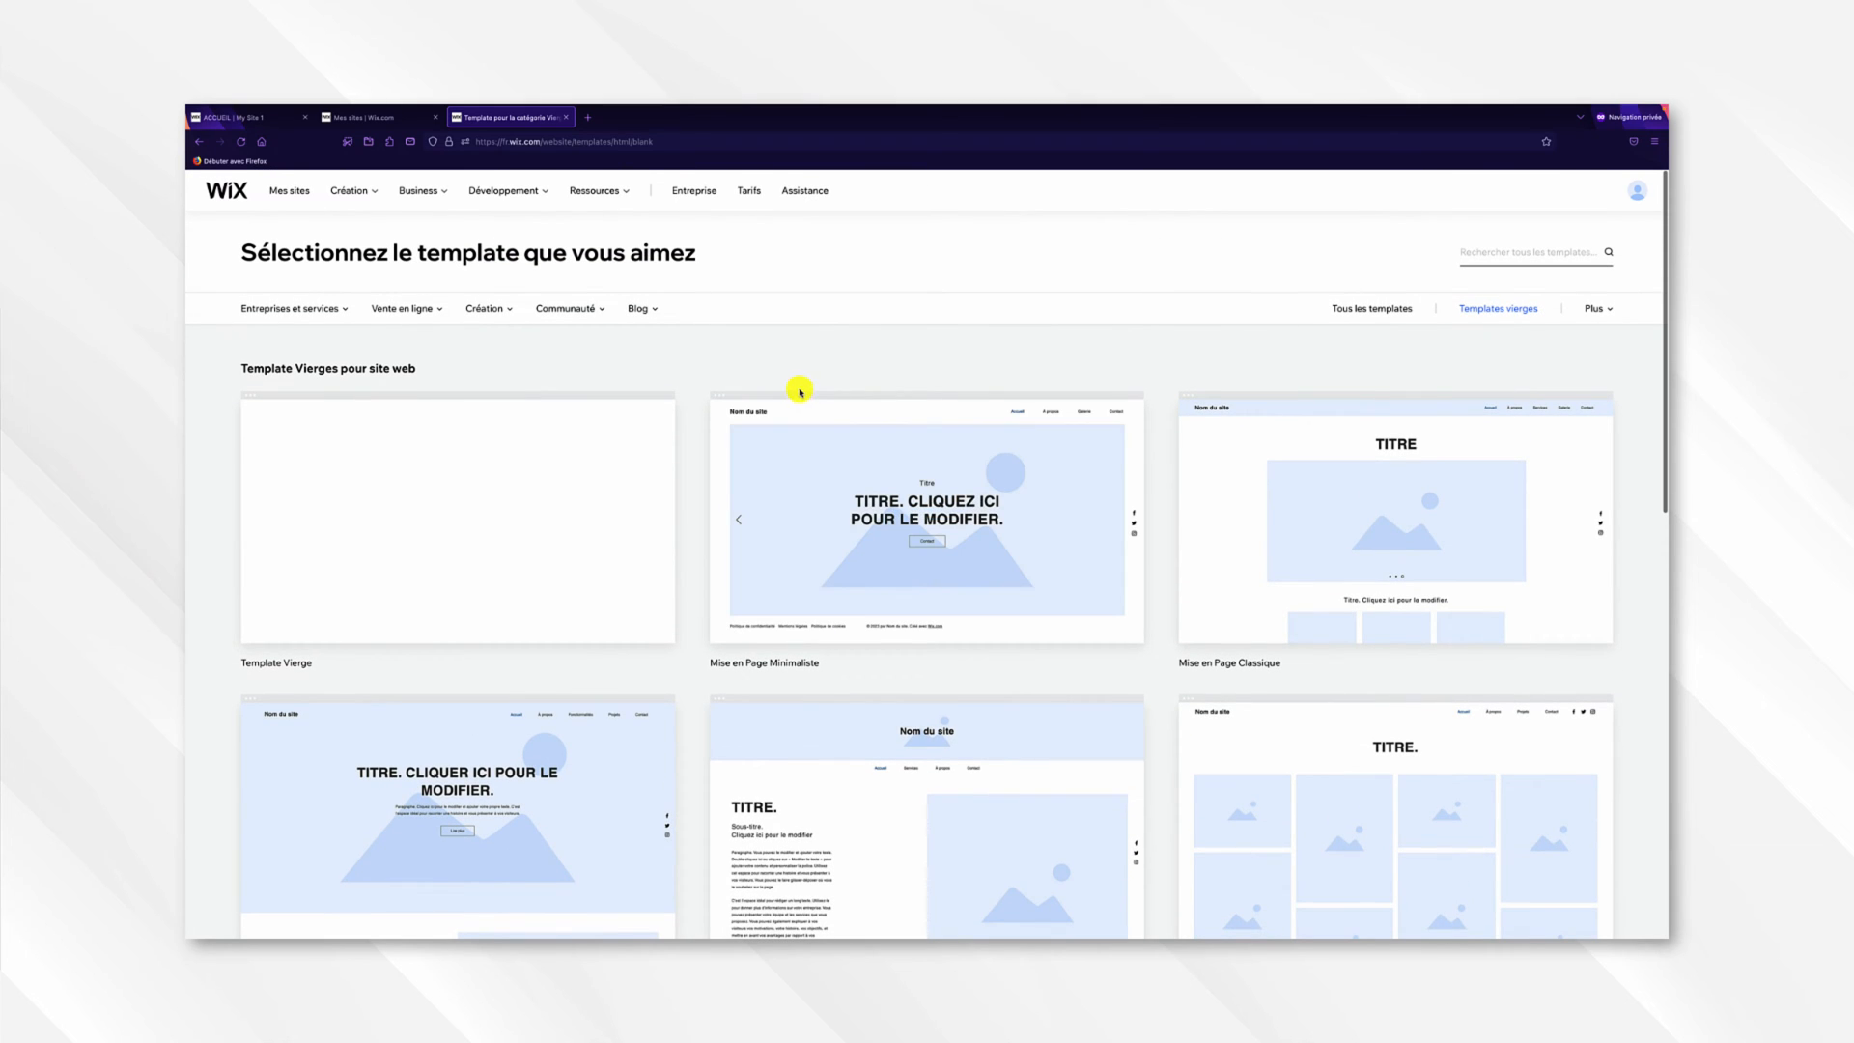
Open the empty "Template Vierge" for editing and dismiss the editor's introductory overlay.
mouse_move(496, 435)
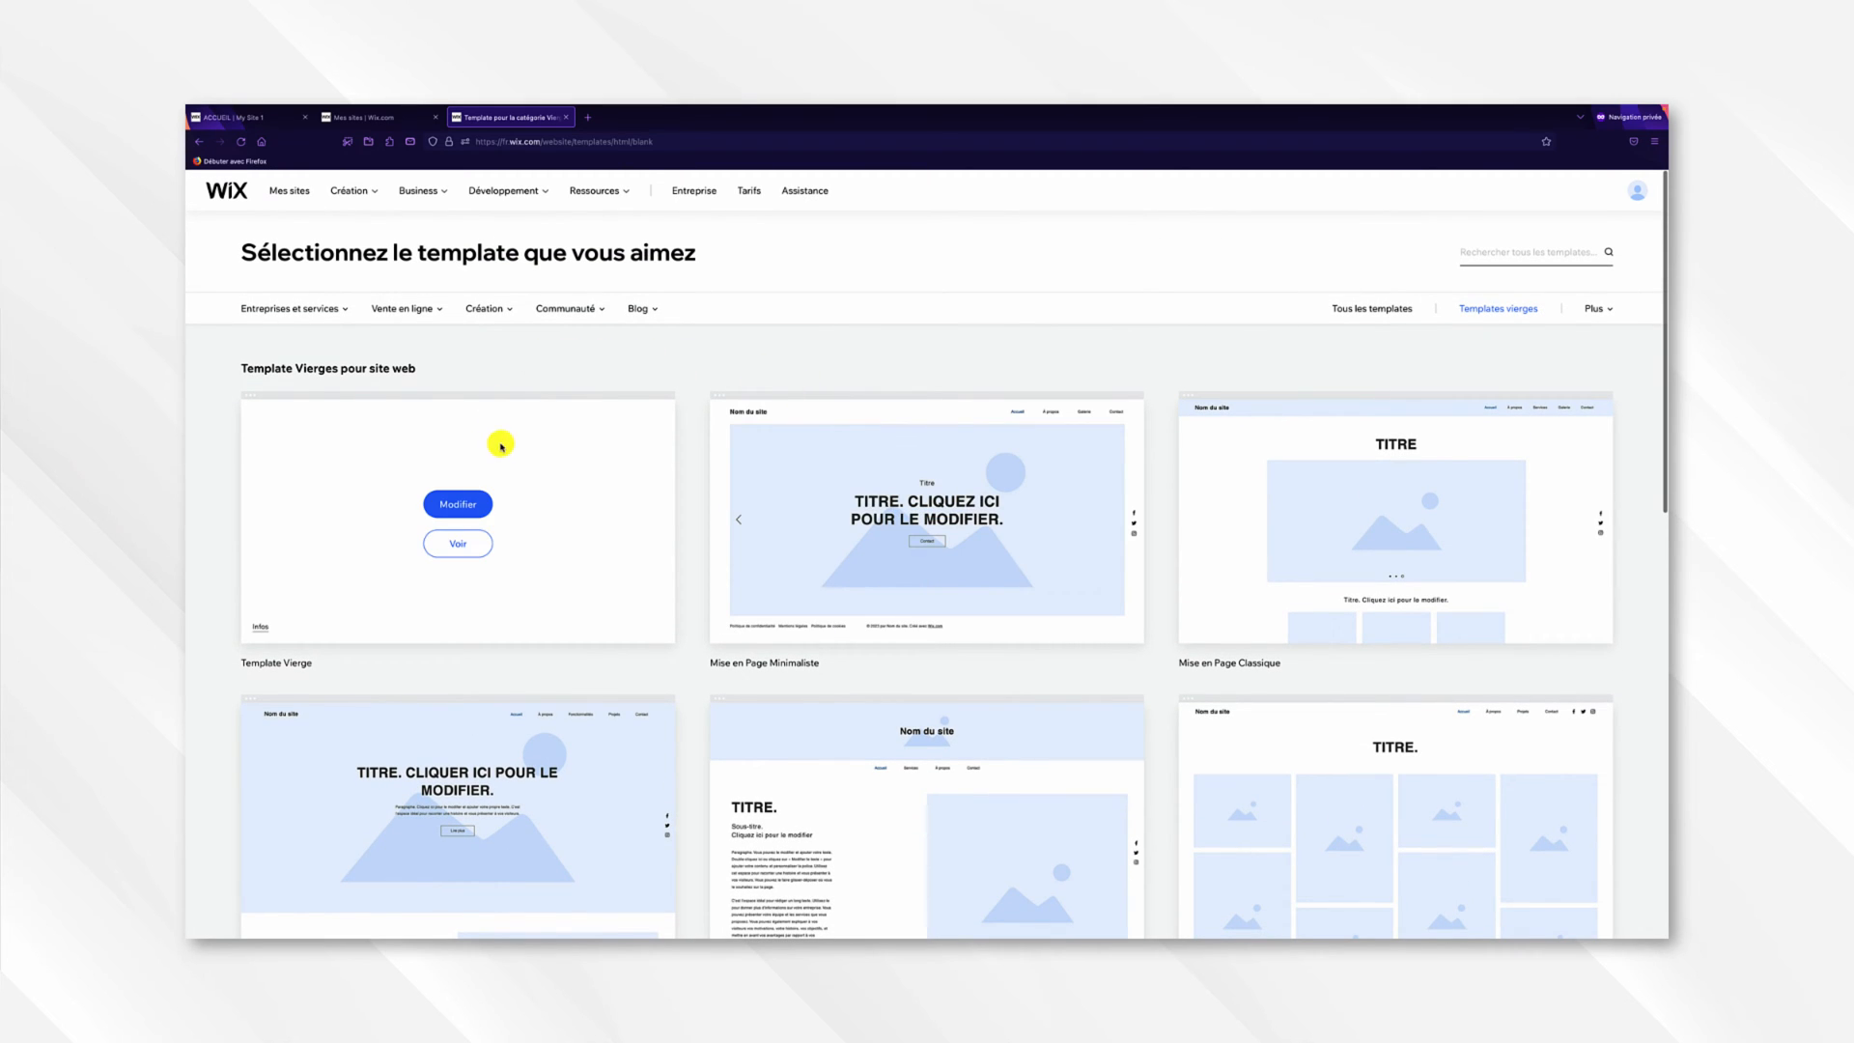
left_click(456, 499)
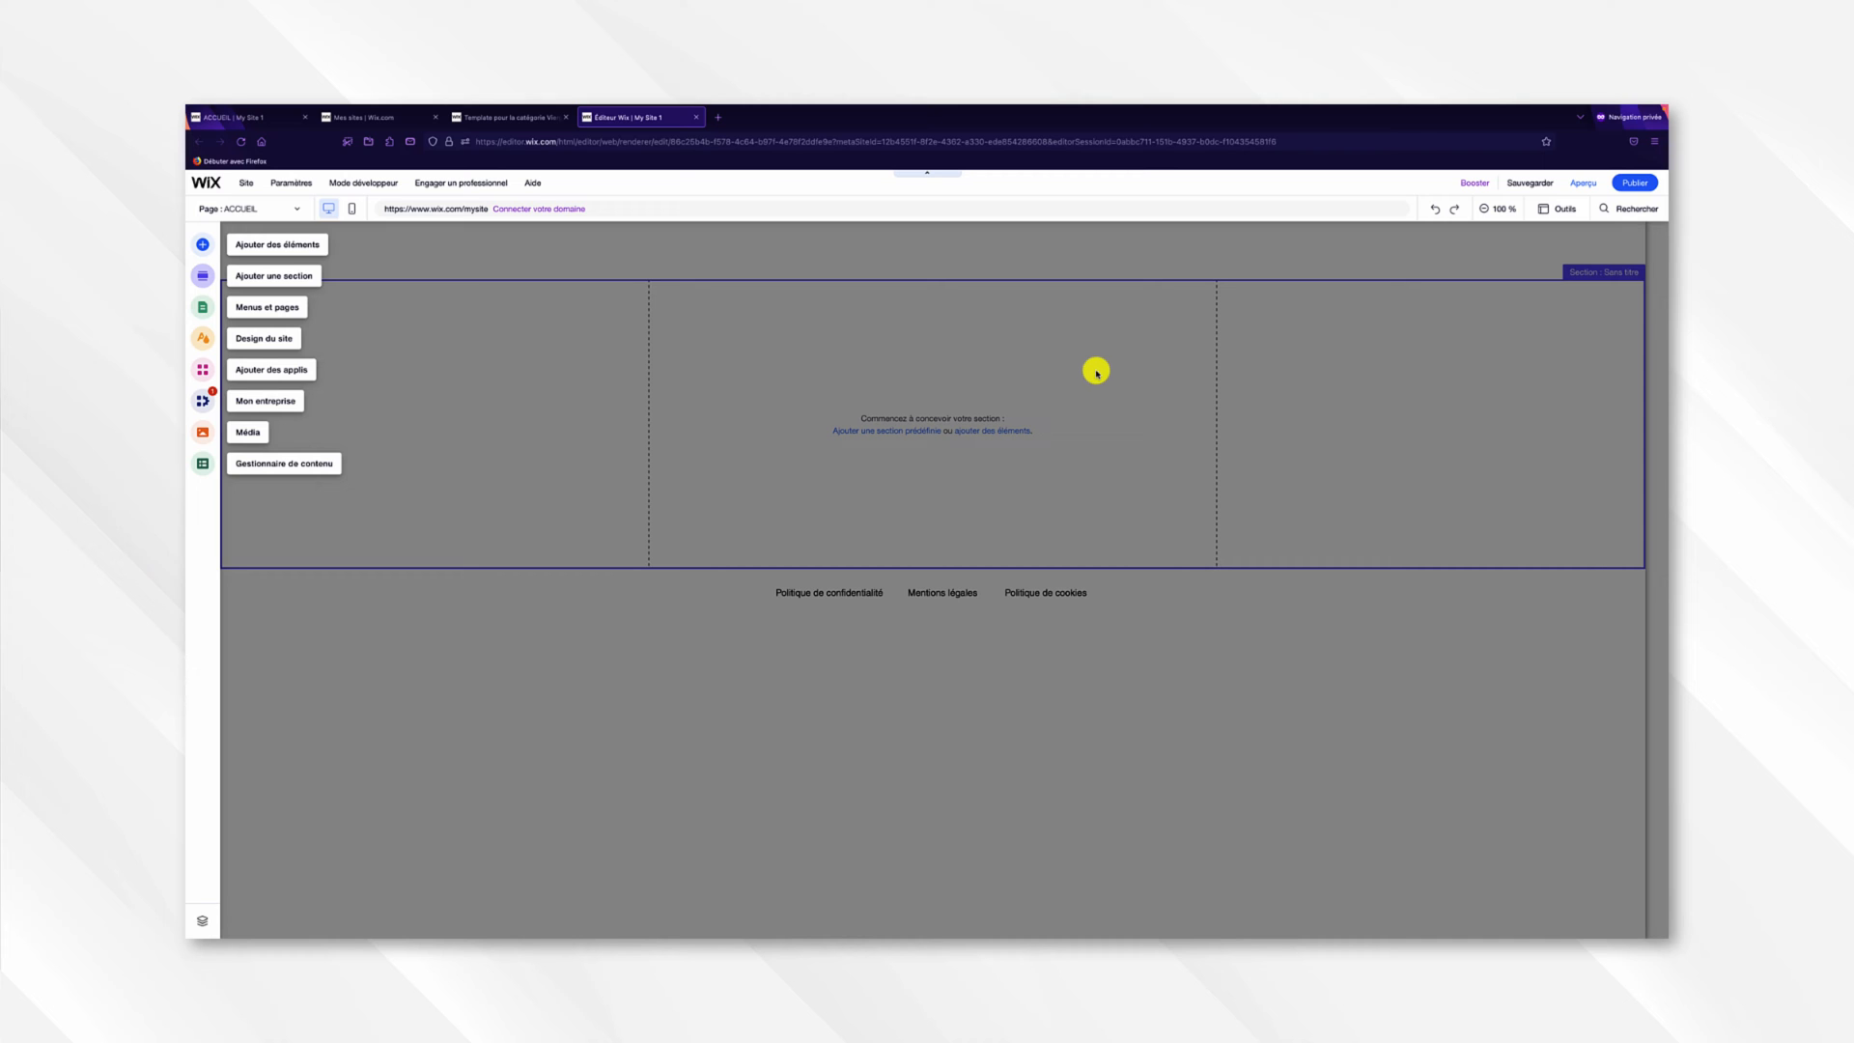
left_click(1097, 368)
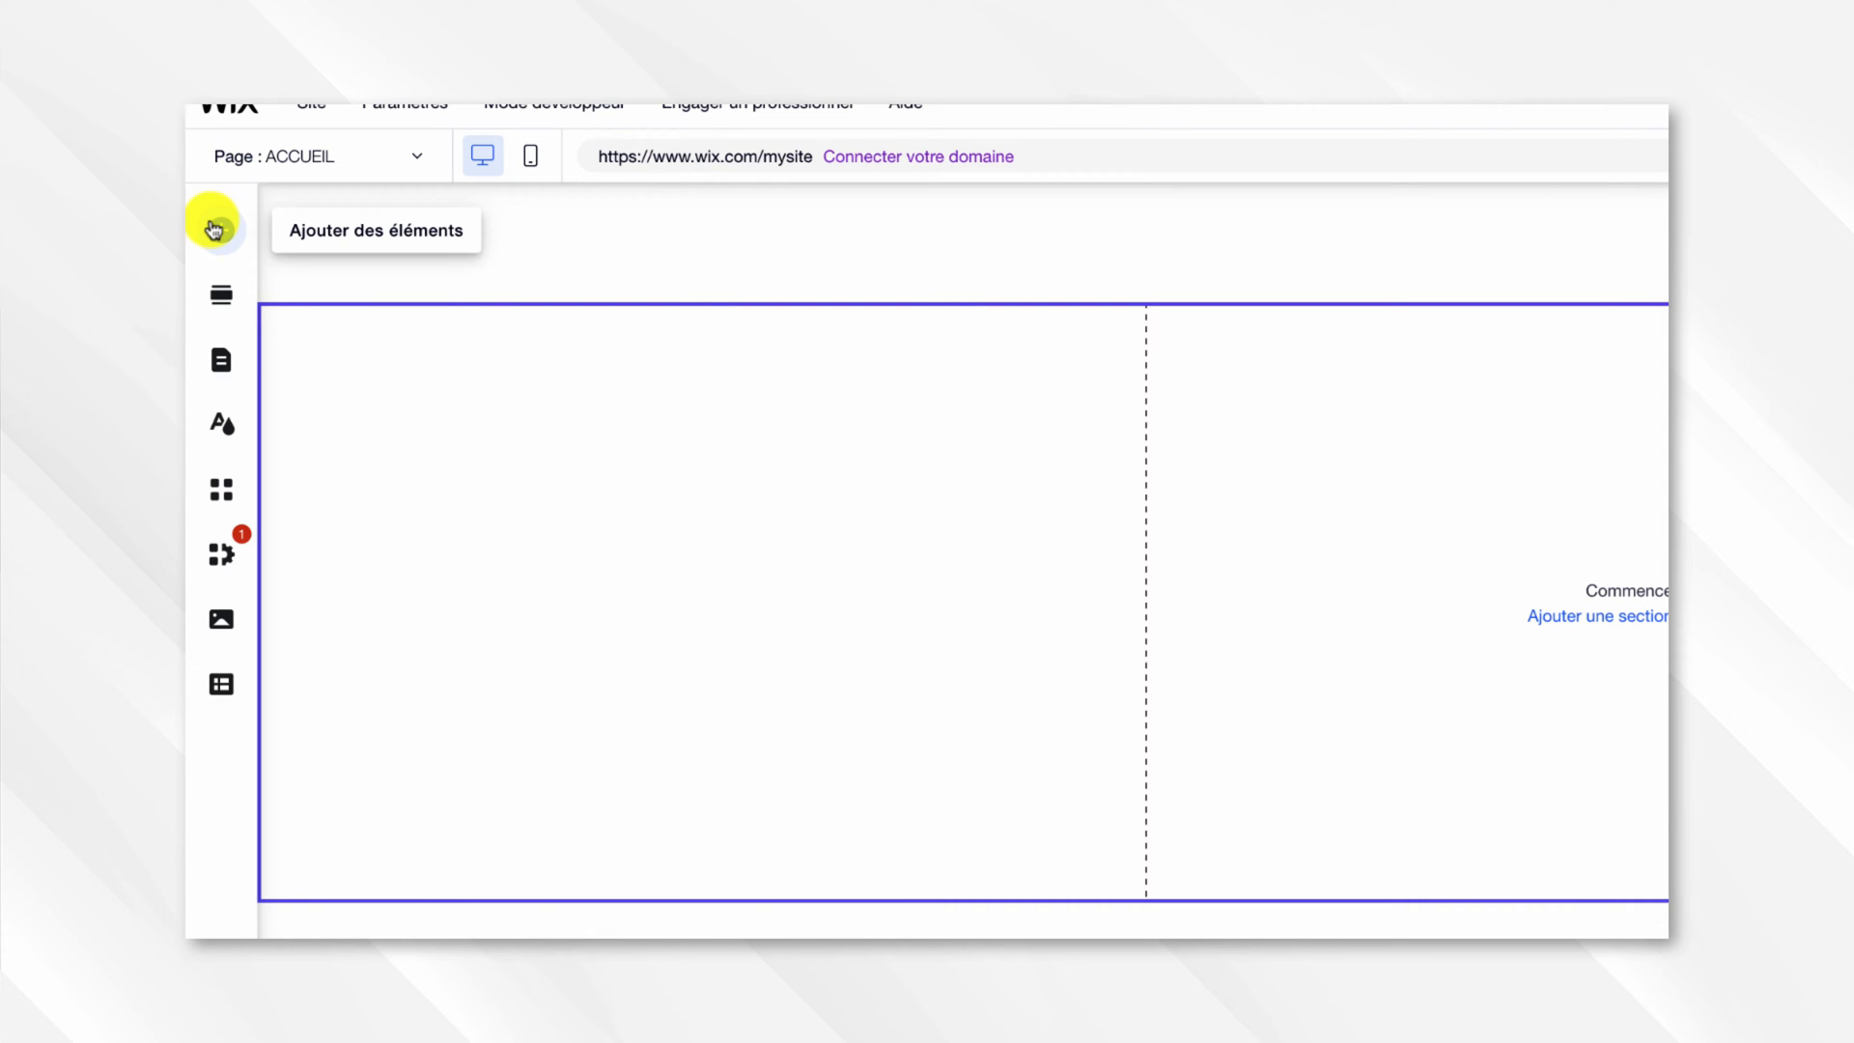
Examine the text, image and button elements that can be added to the page.
left_click(214, 229)
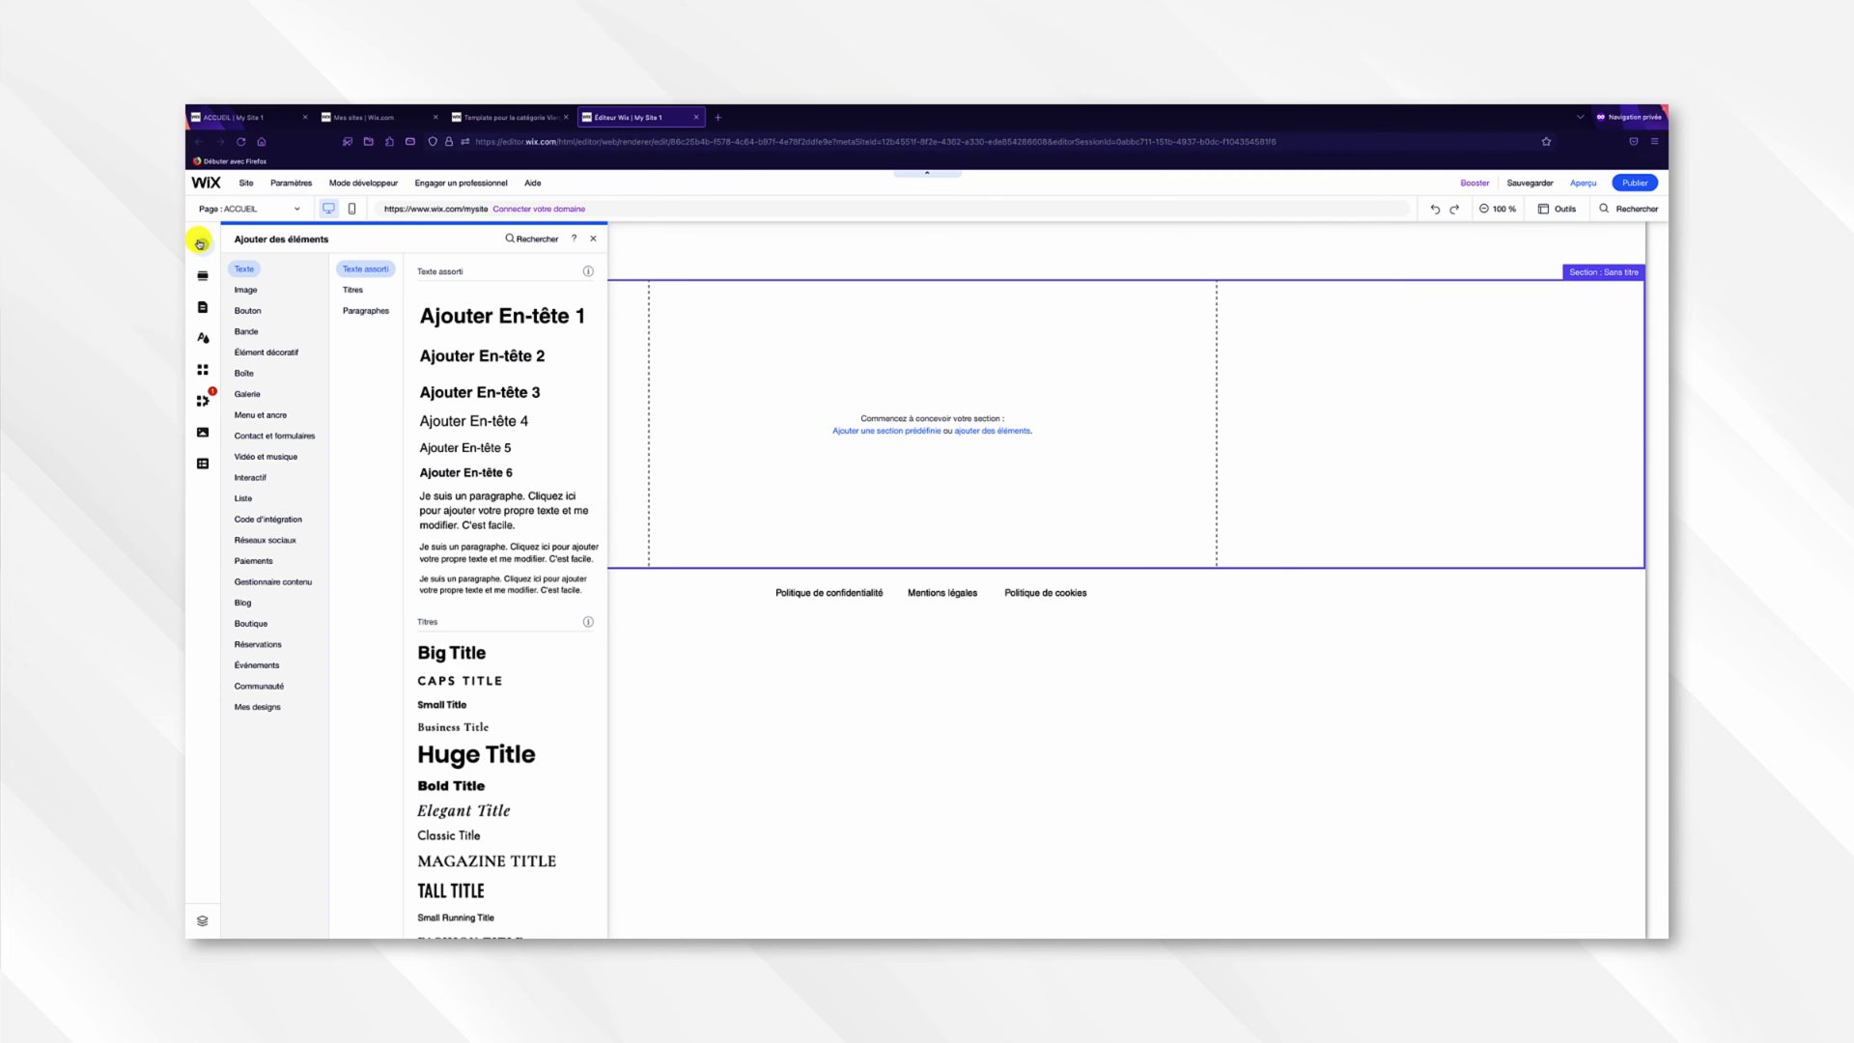
left_click(251, 290)
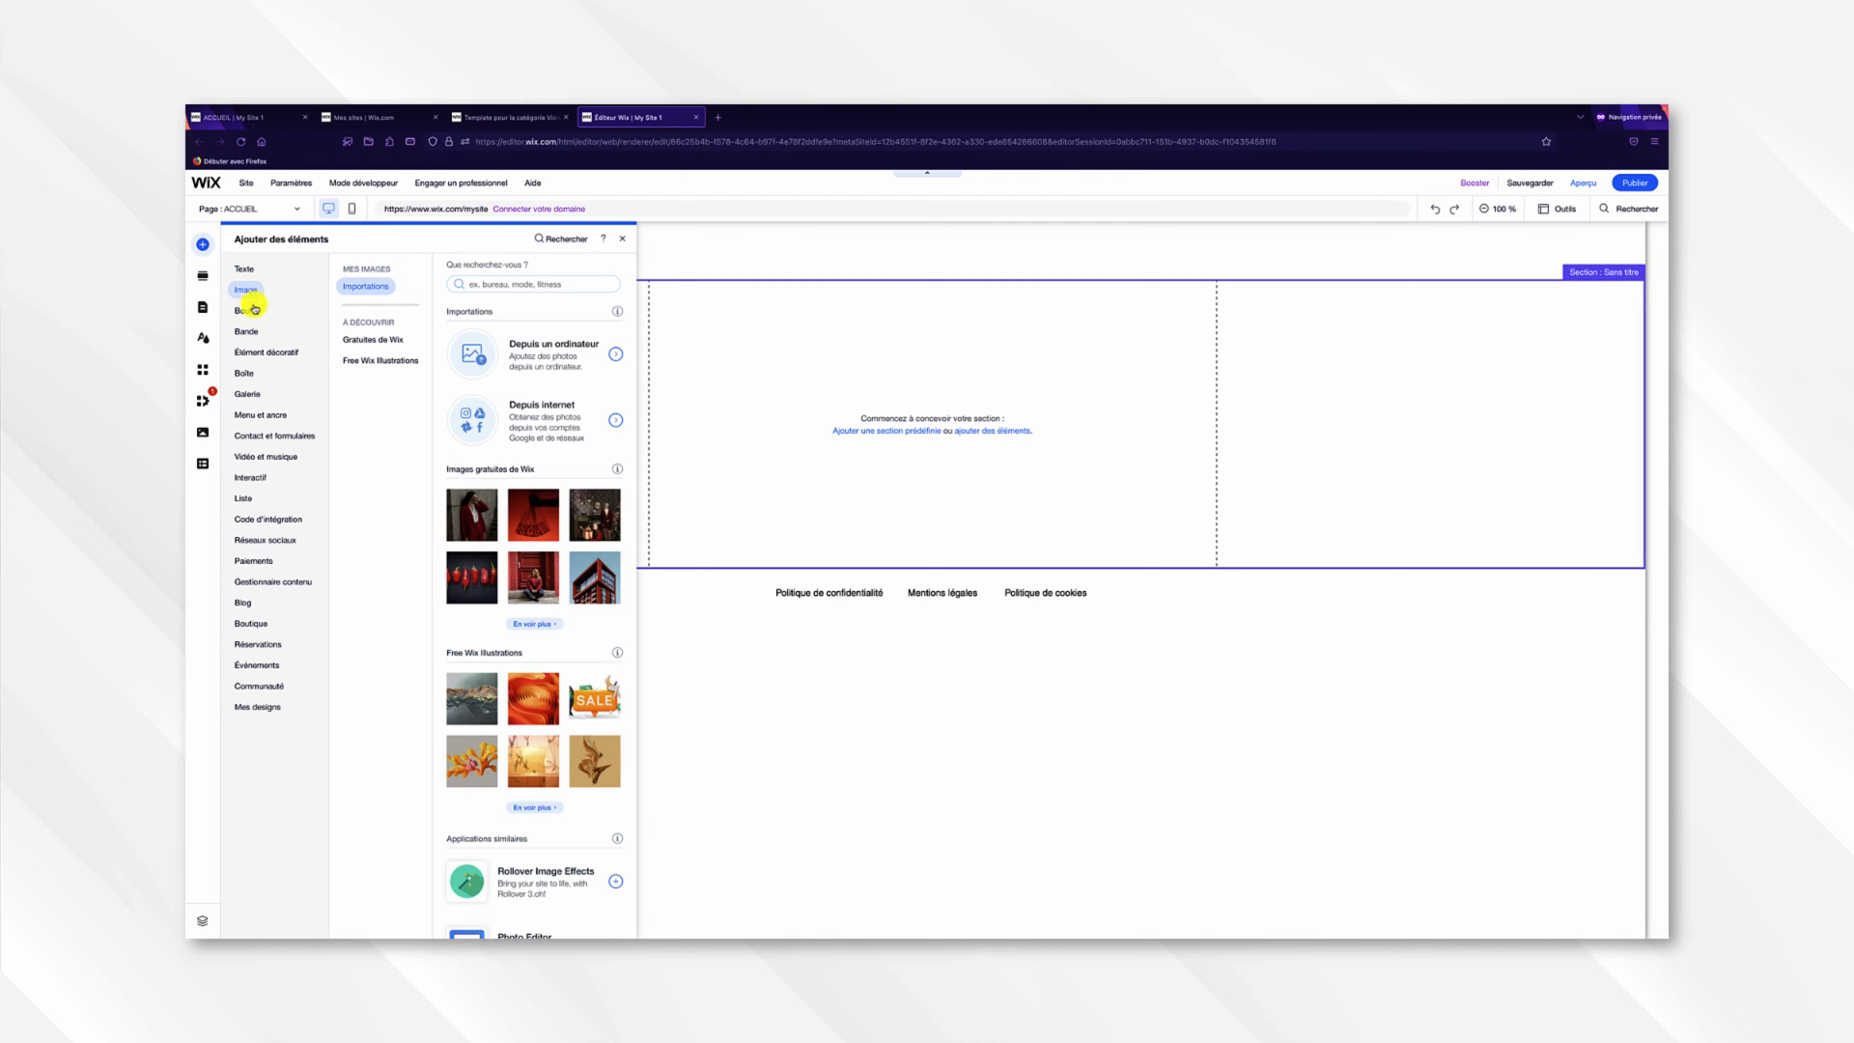
left_click(249, 310)
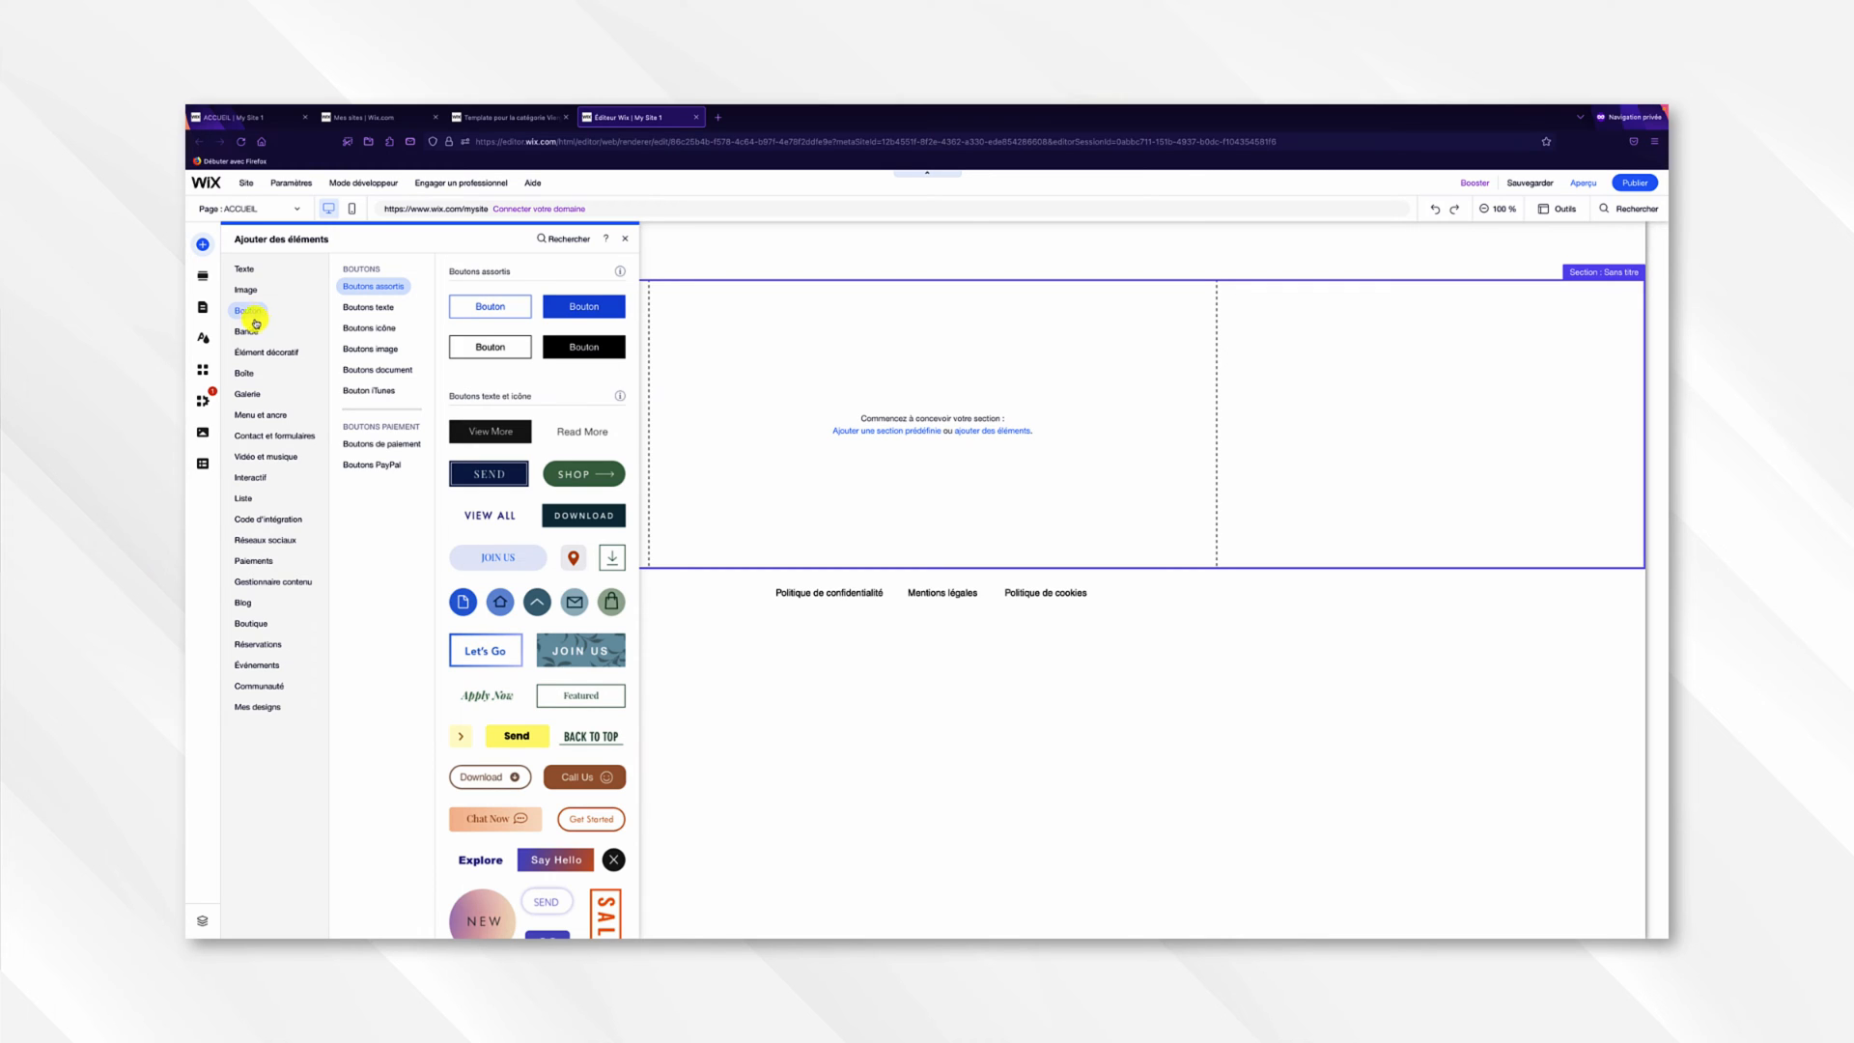
Look over the ready-made sections, the site's page list and the site design options.
left_click(204, 274)
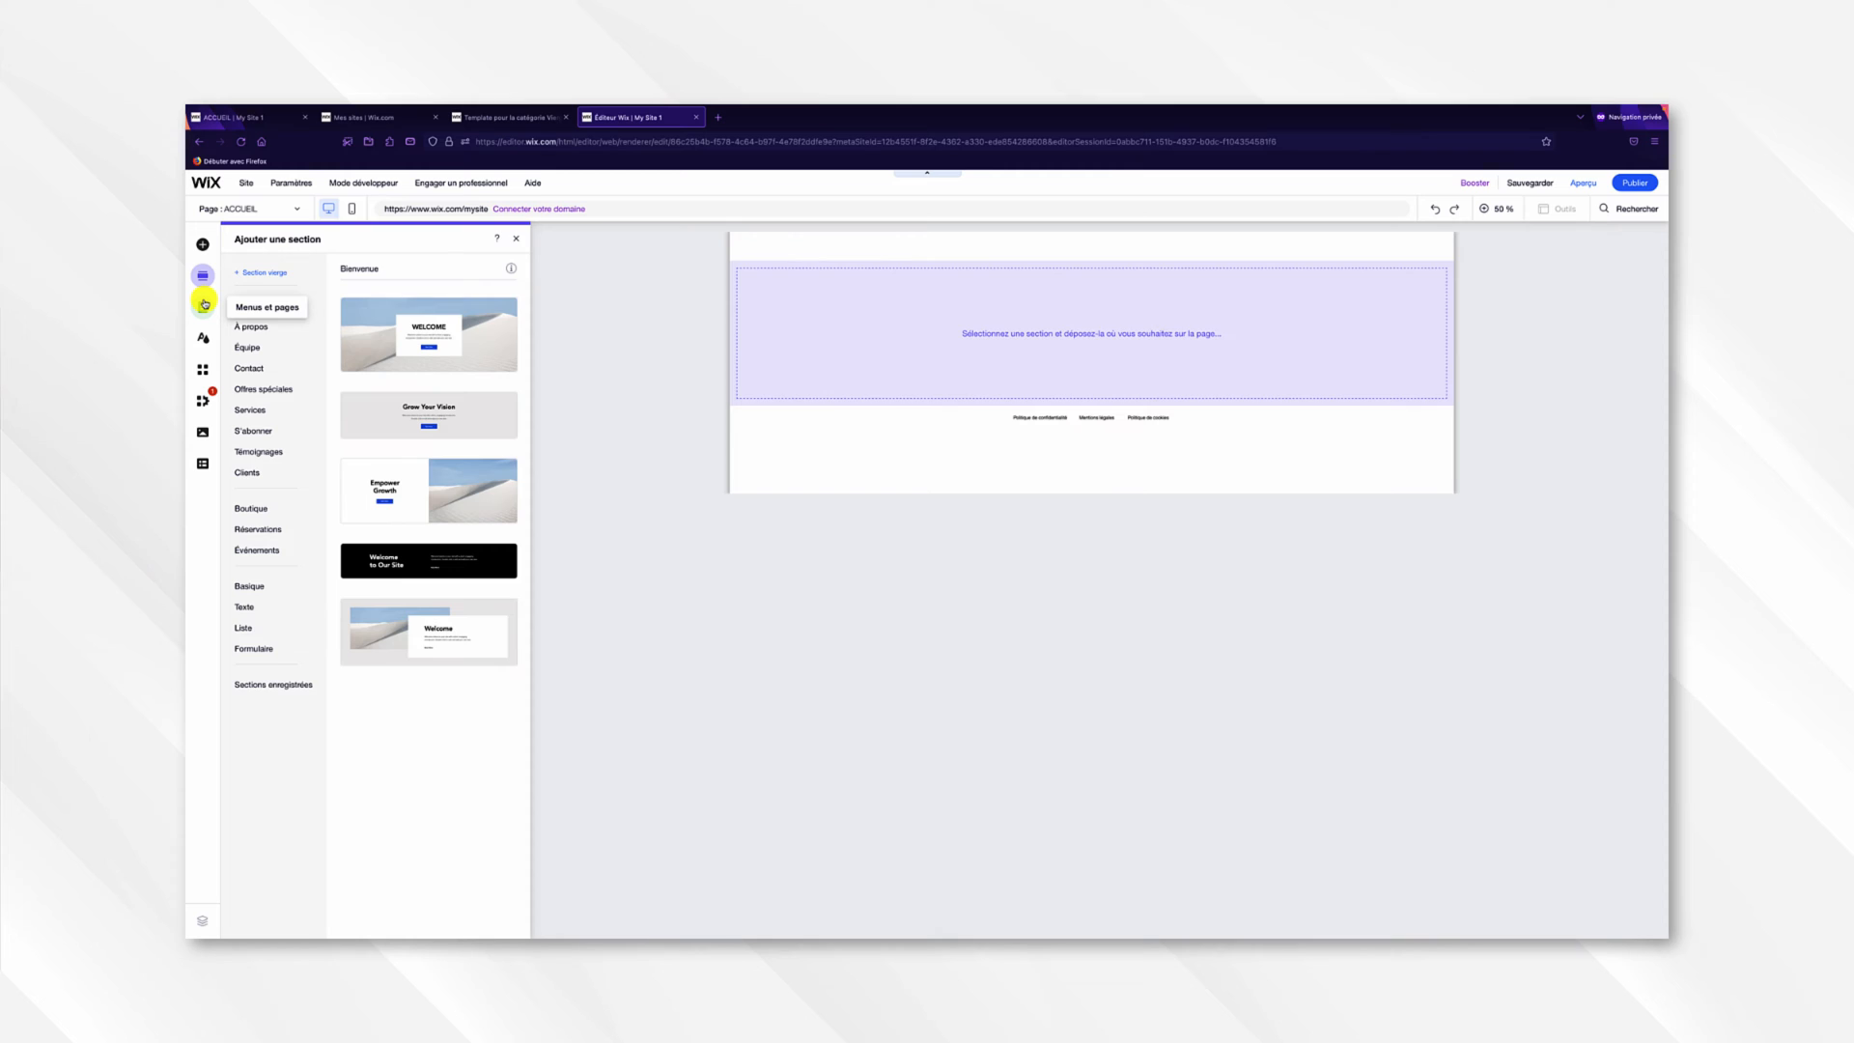
left_click(203, 304)
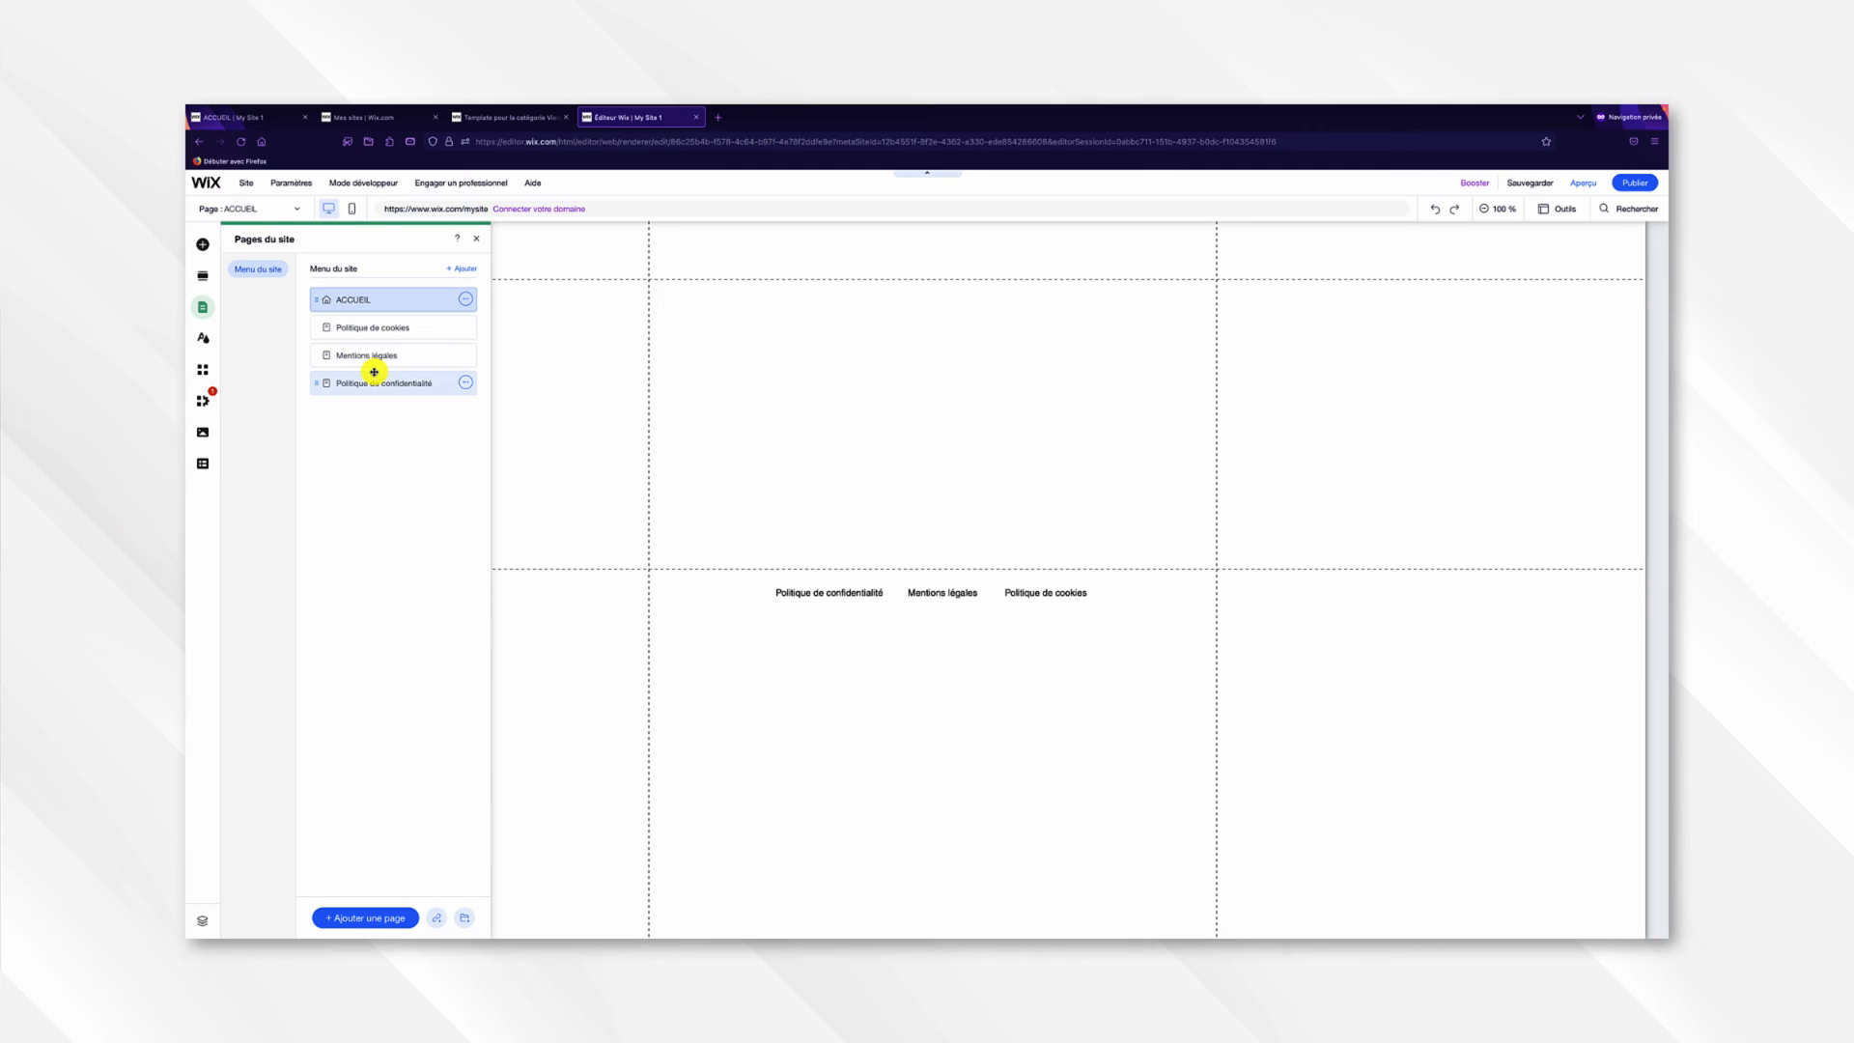
left_click(202, 339)
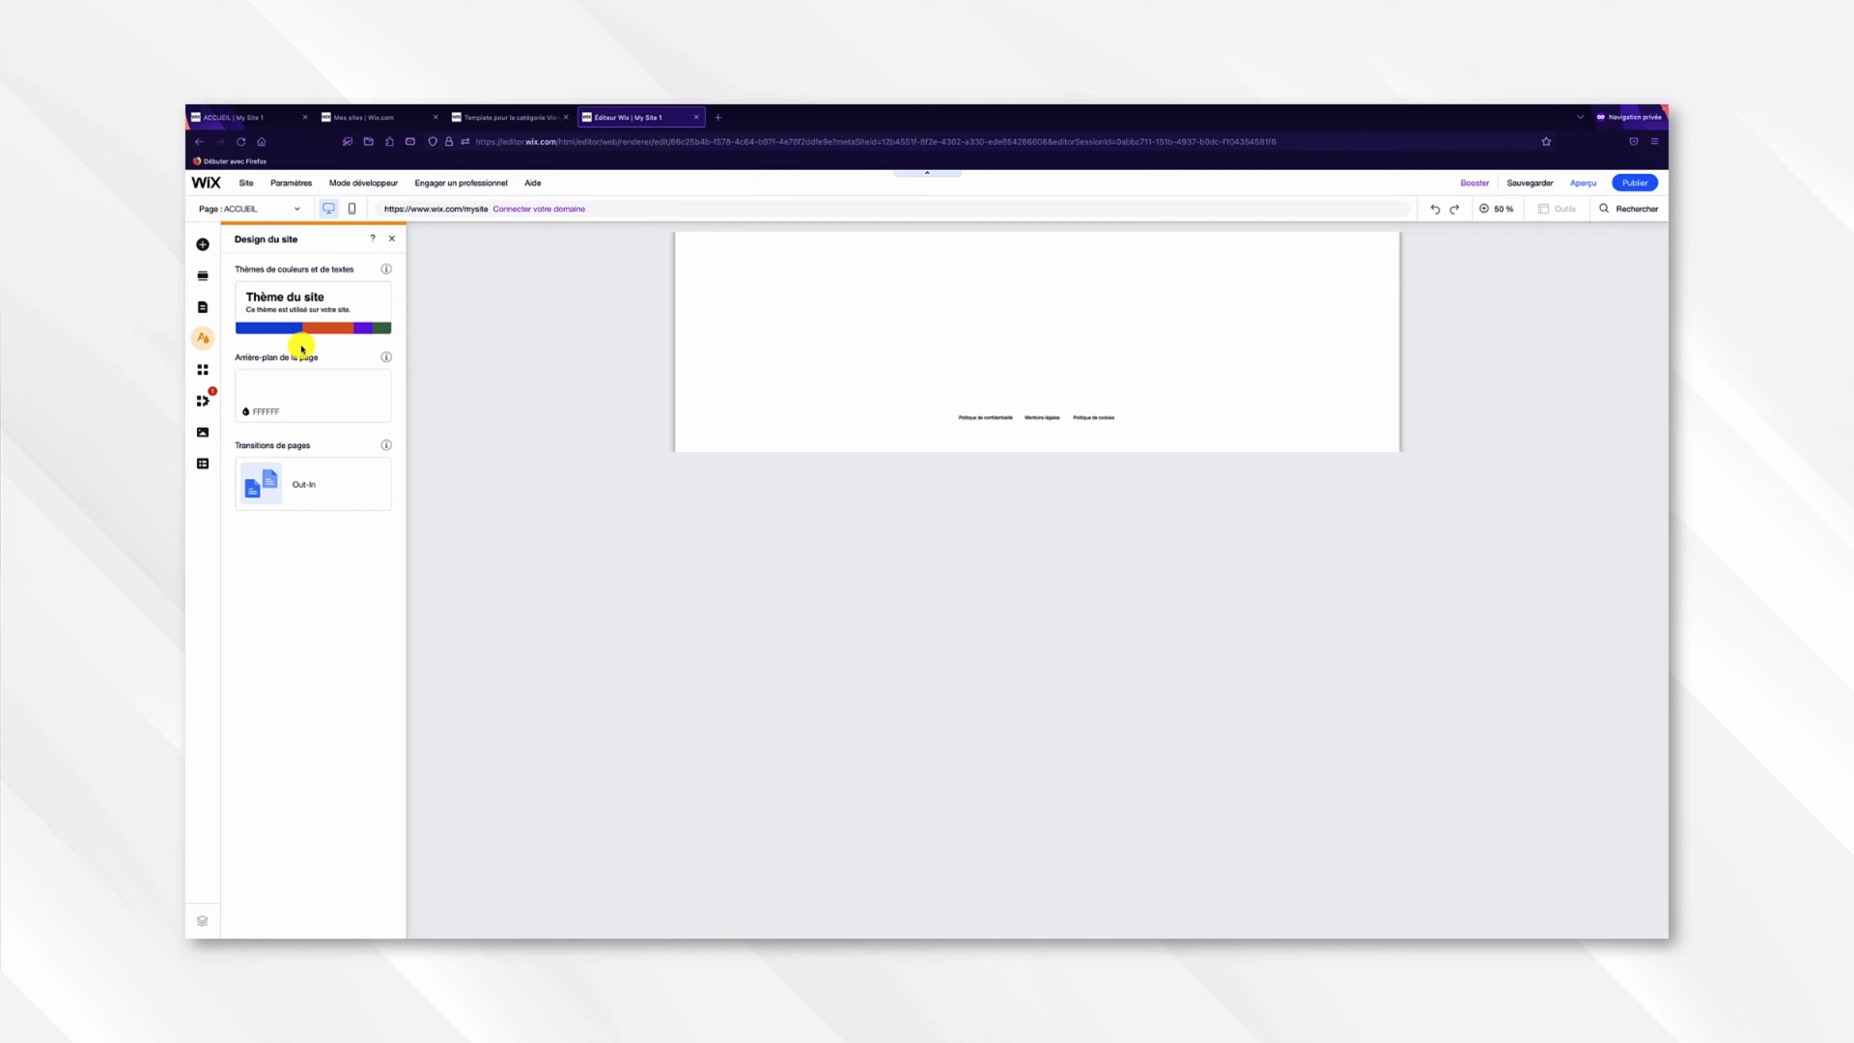
Browse the Wix App Market and view the details of the "Boost your SEO by Uberall" app.
left_click(206, 369)
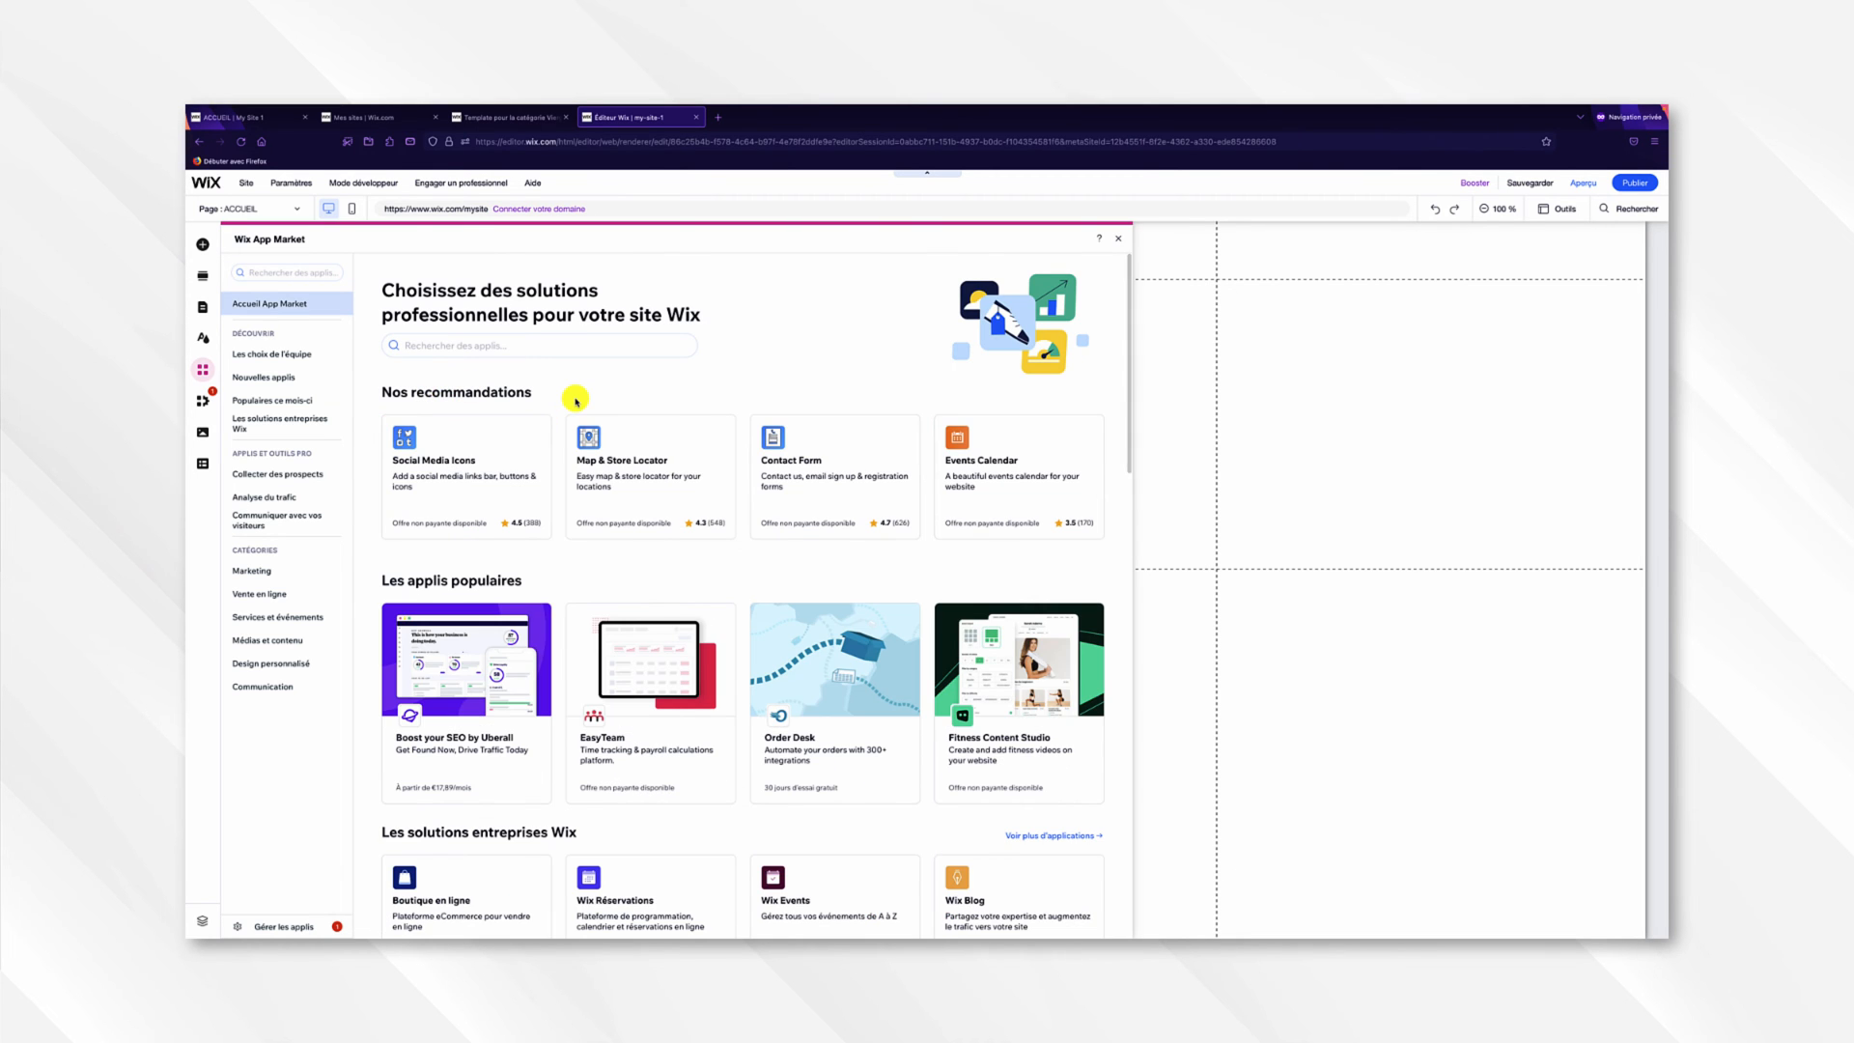
scroll(575, 402, "down", 1)
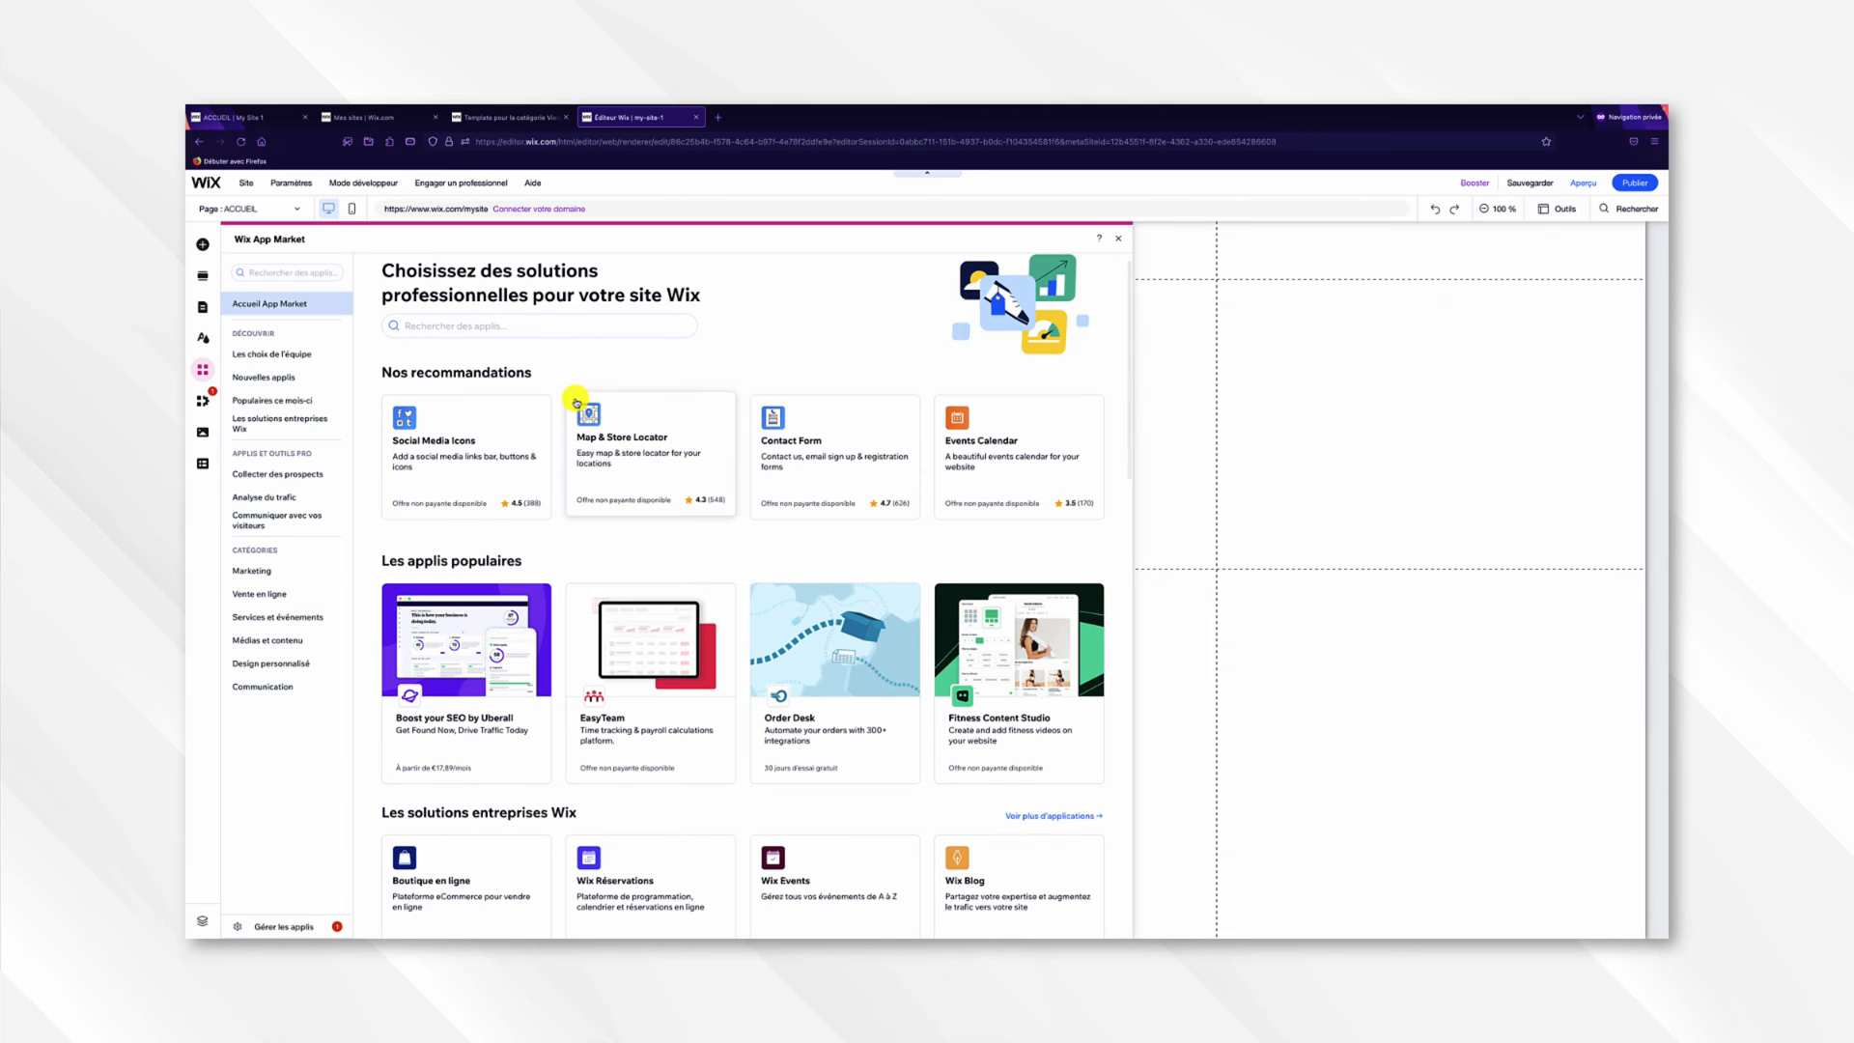
left_click(465, 609)
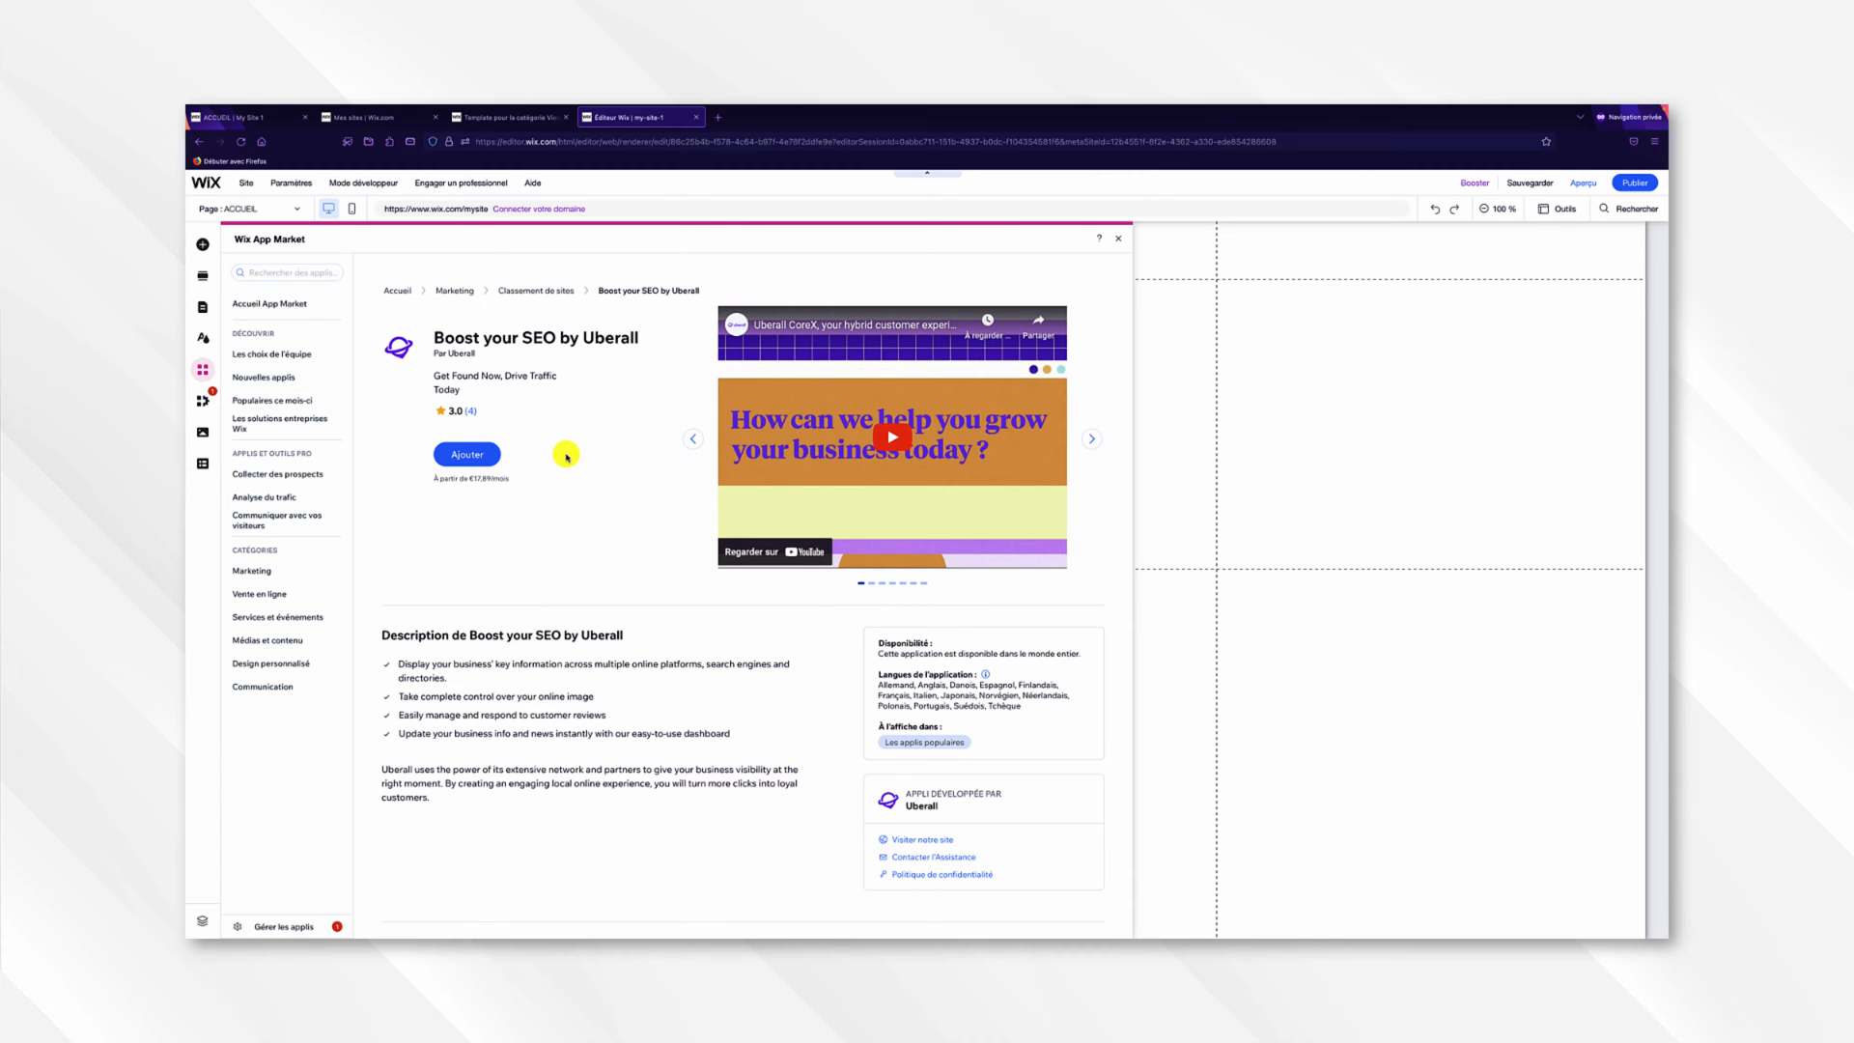
Check the business apps under "Mon entreprise" and look through the free Wix and Shutterstock media.
left_click(203, 406)
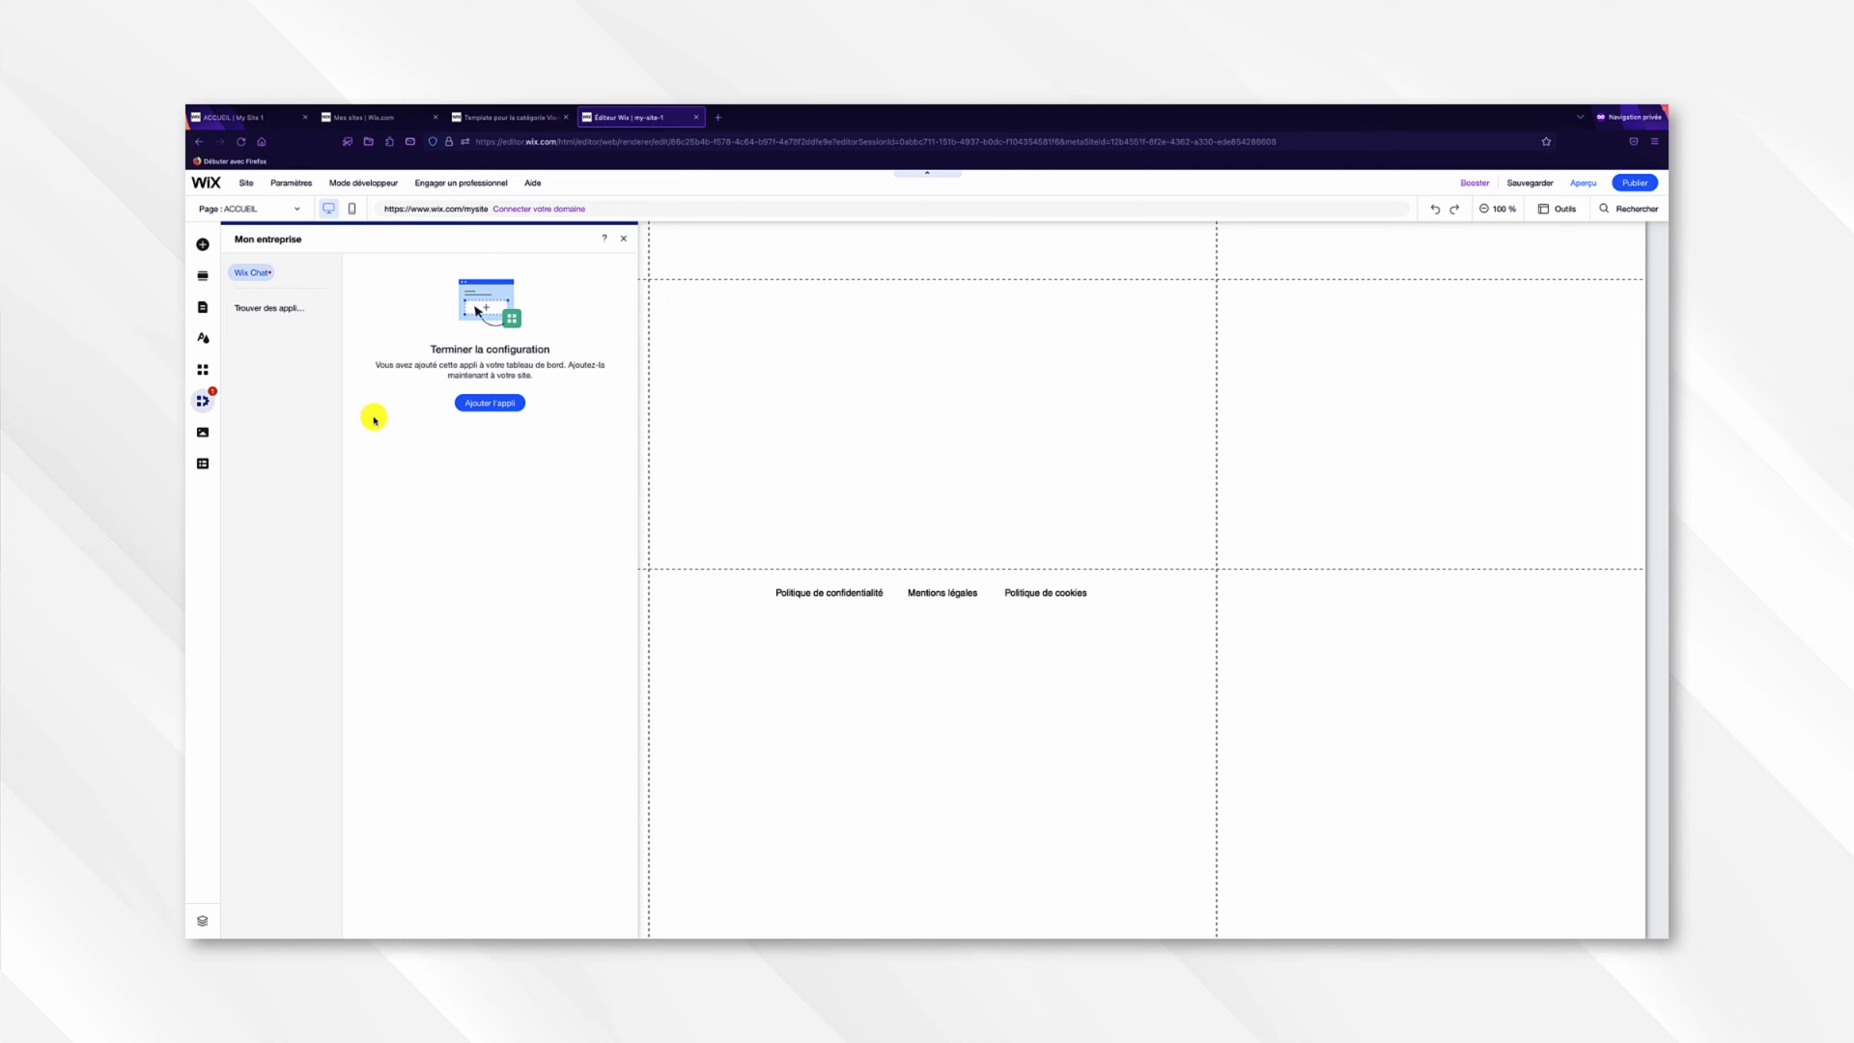
left_click(200, 432)
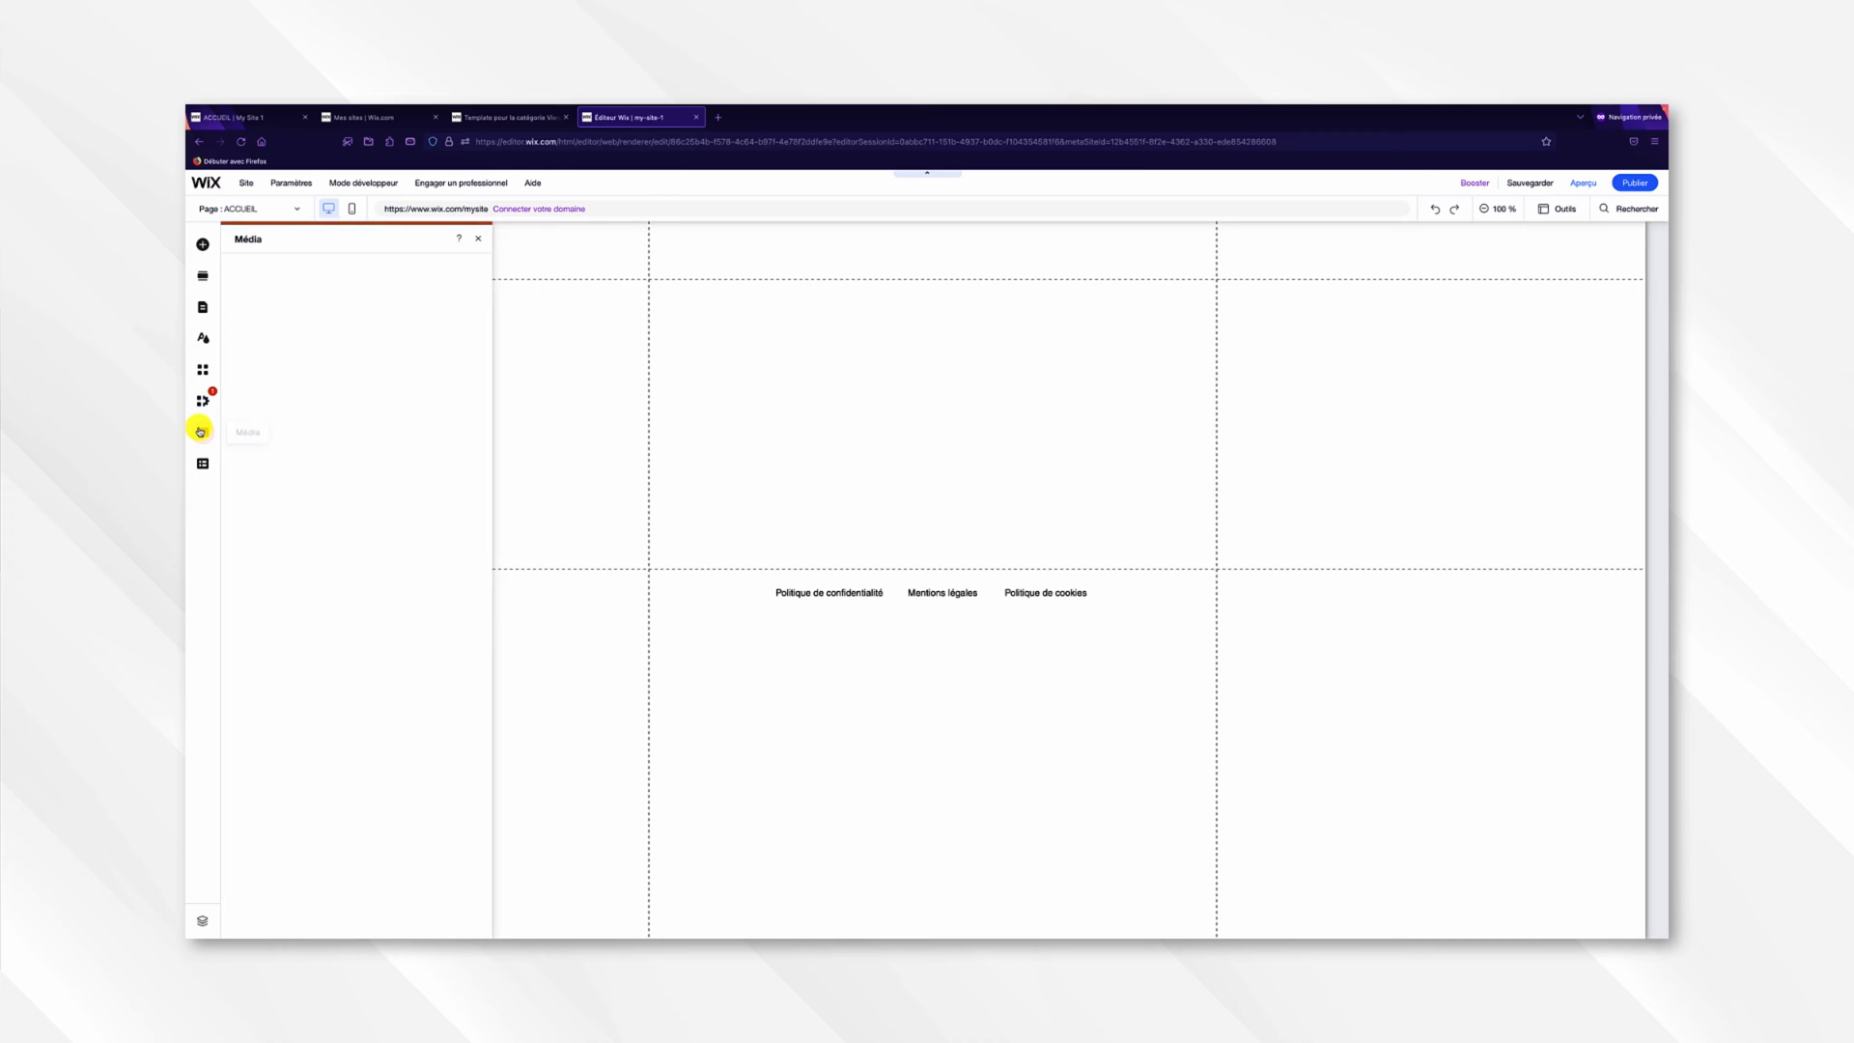
scroll(304, 451, "down", 2)
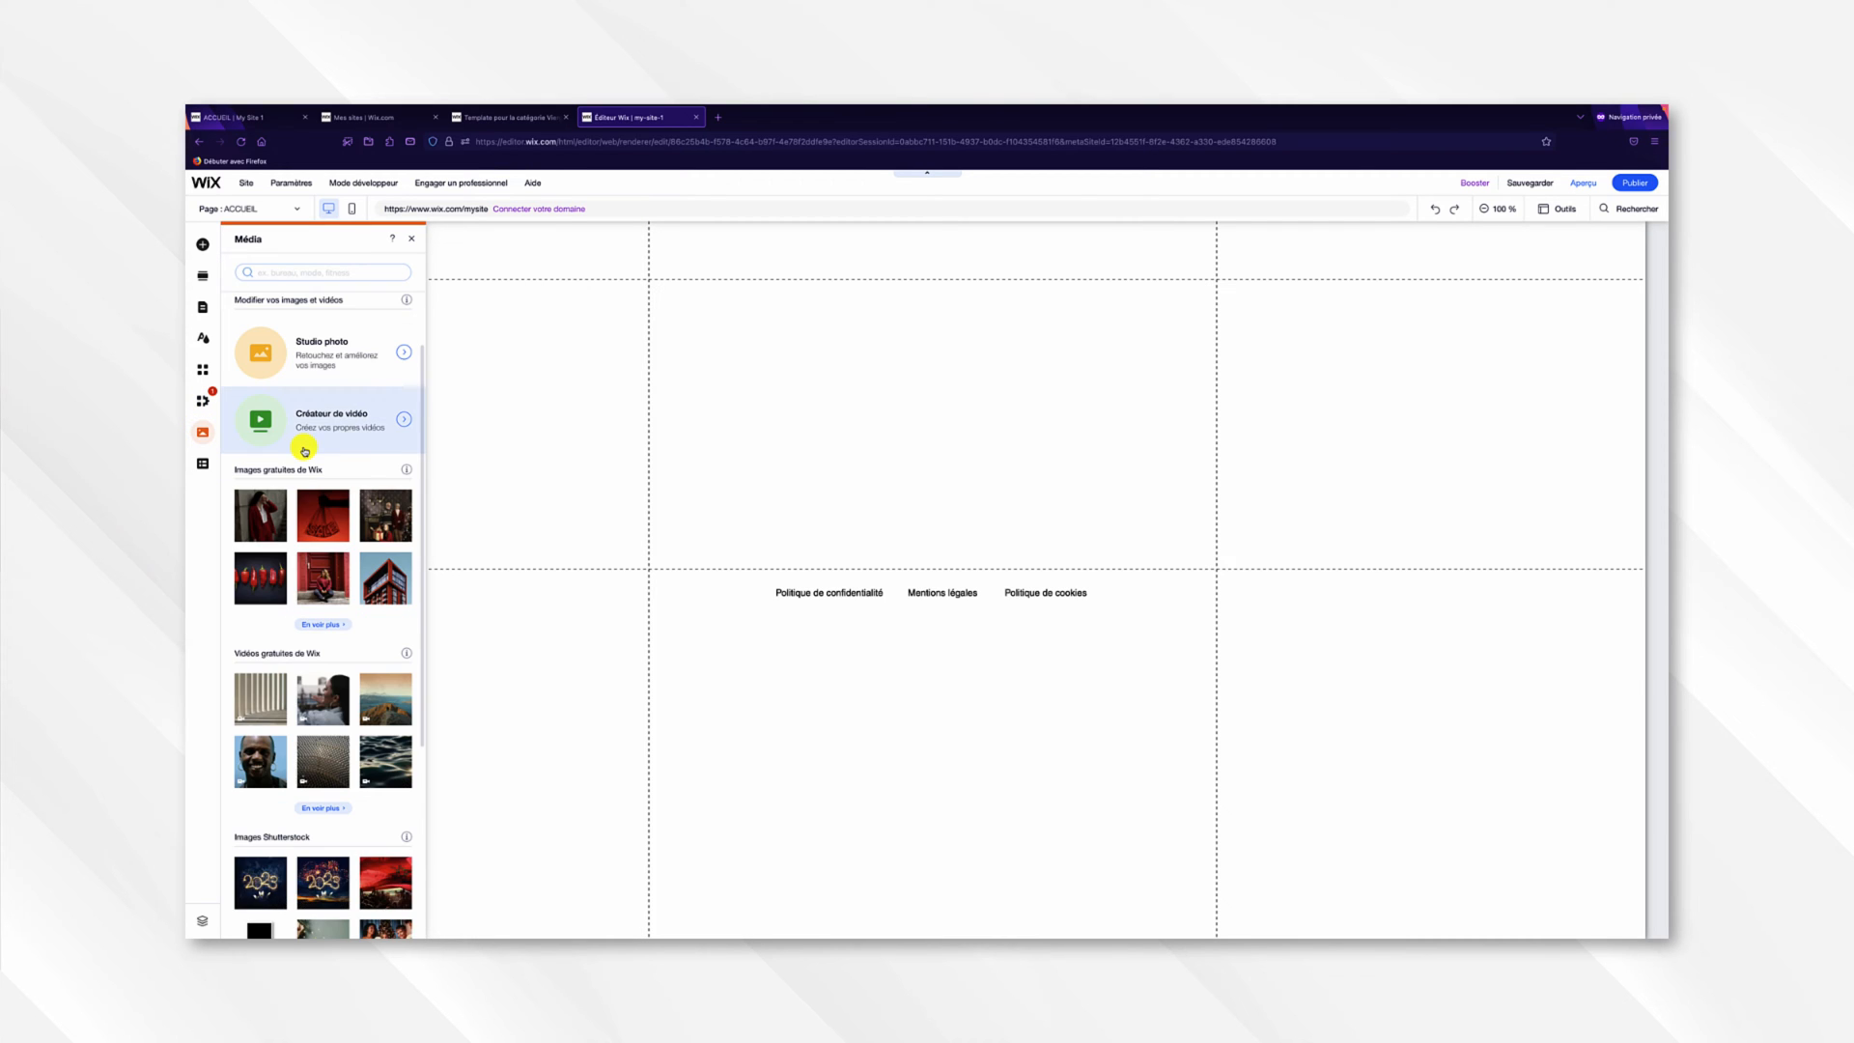
mouse_move(306, 495)
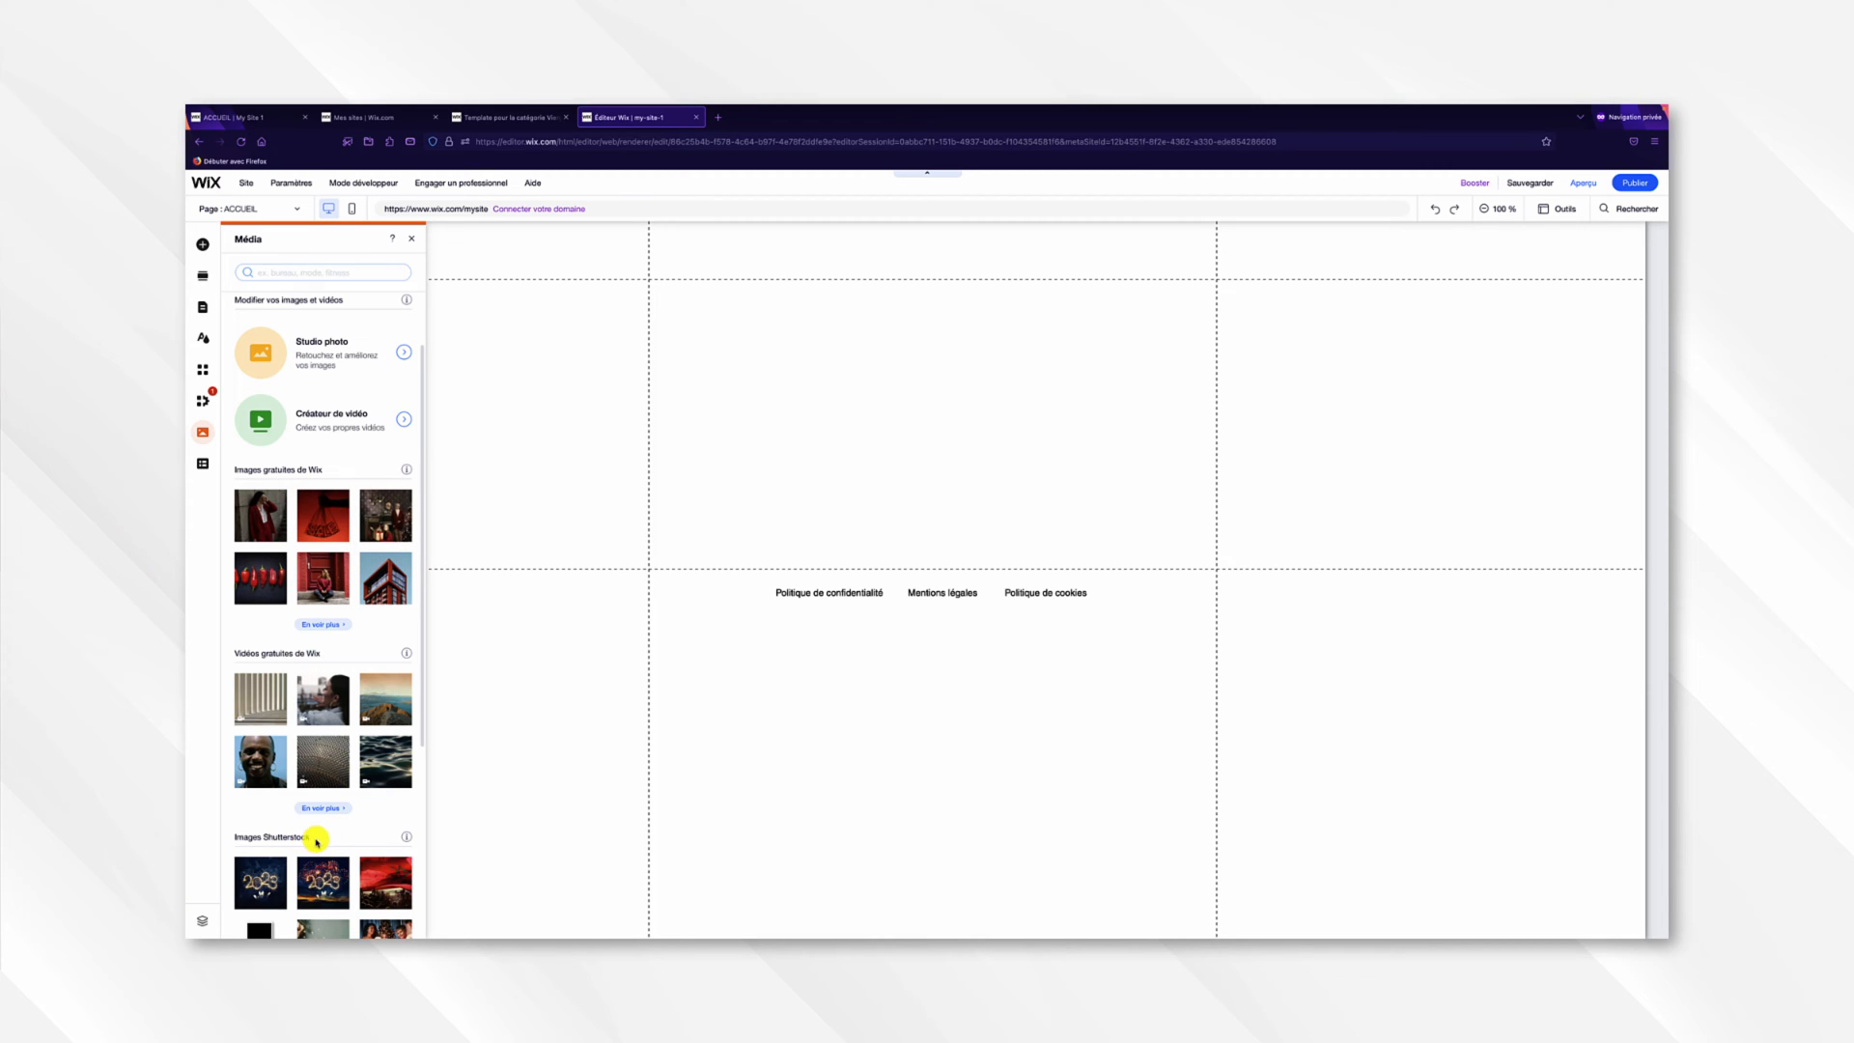
scroll(316, 842, "down", 1)
mouse_move(317, 845)
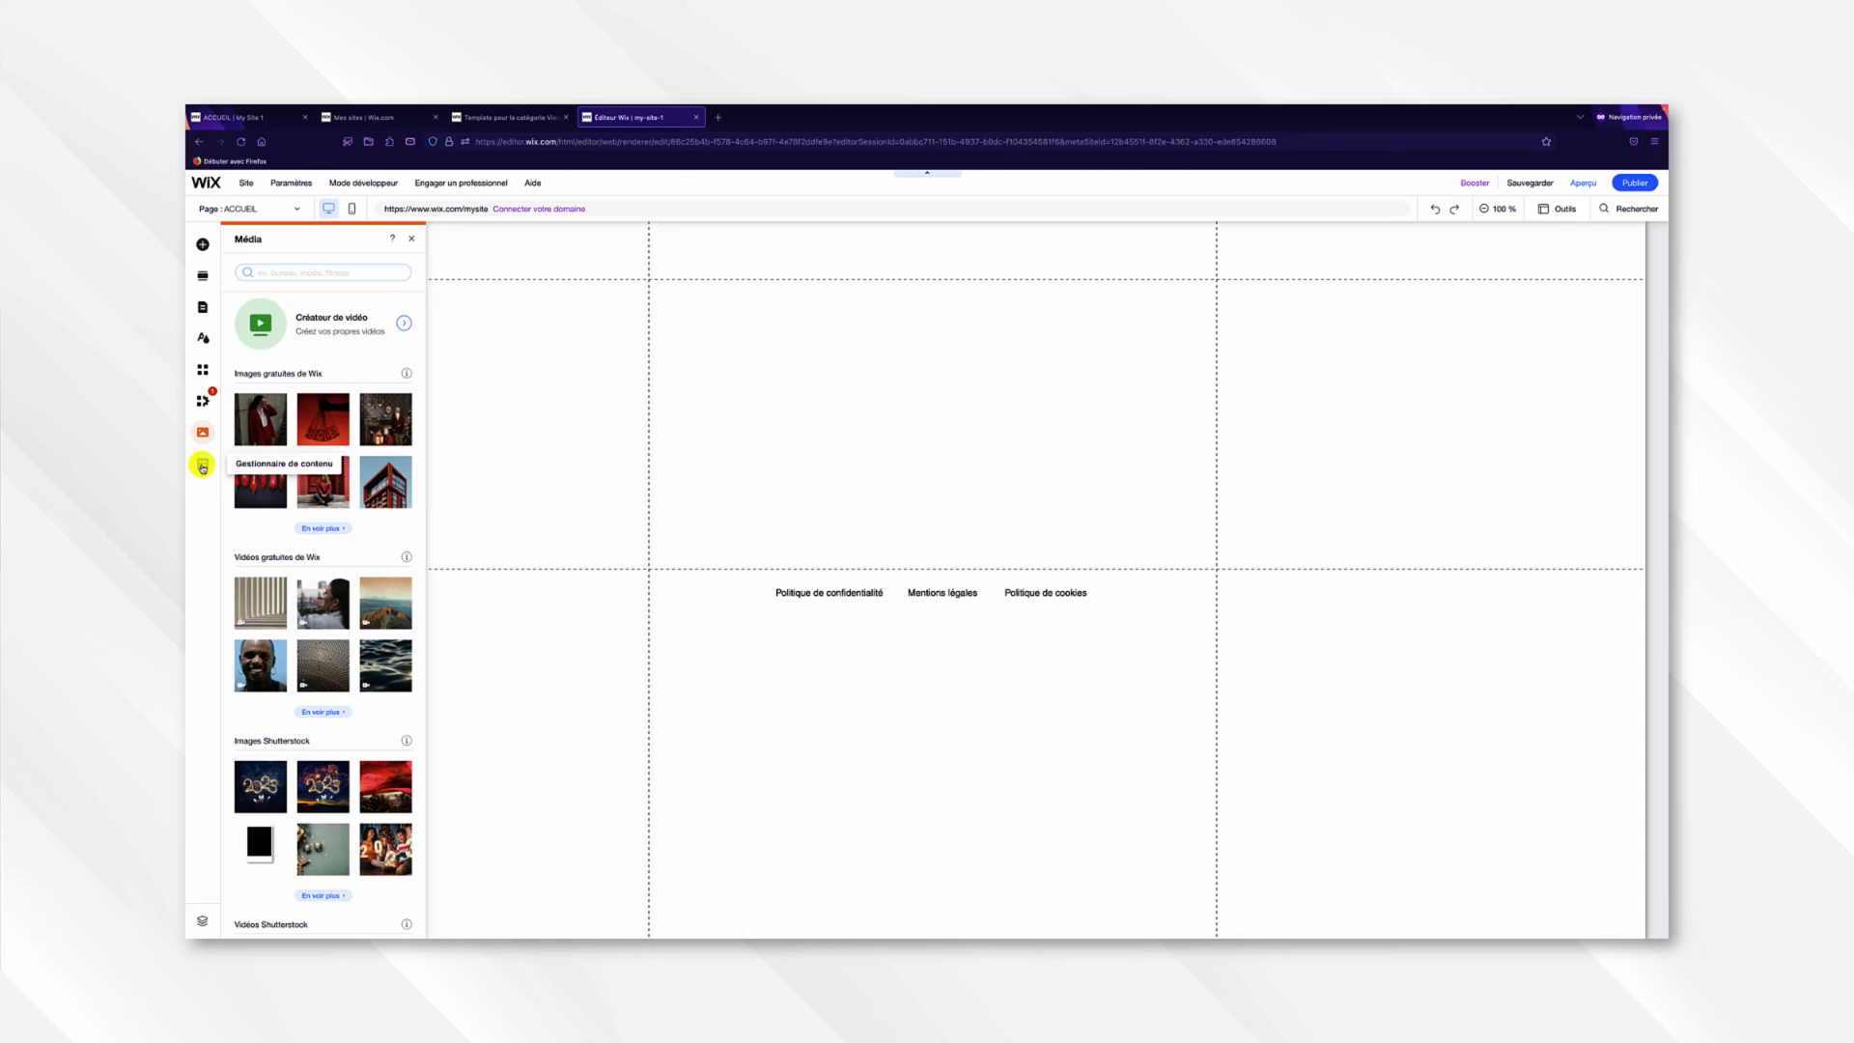
left_click(1057, 389)
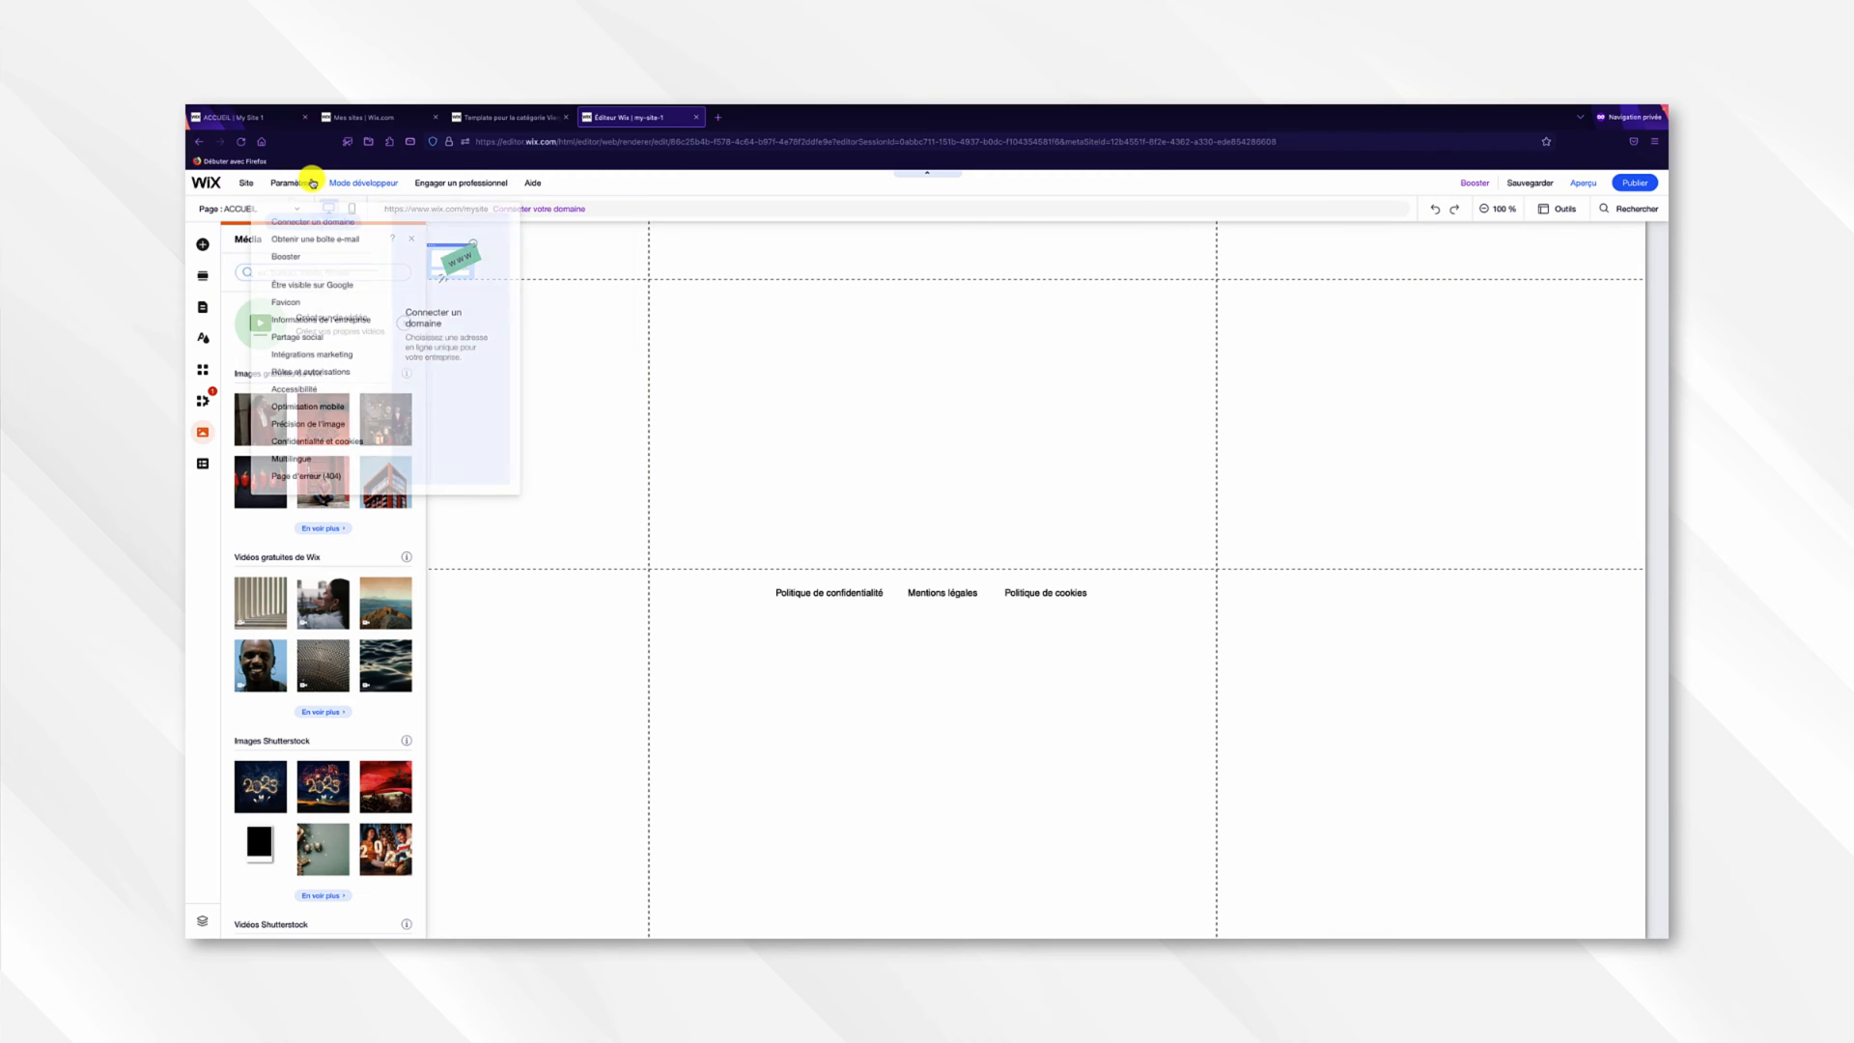
Review the editor's site actions, site settings and options for hiring a professional.
mouse_move(250, 181)
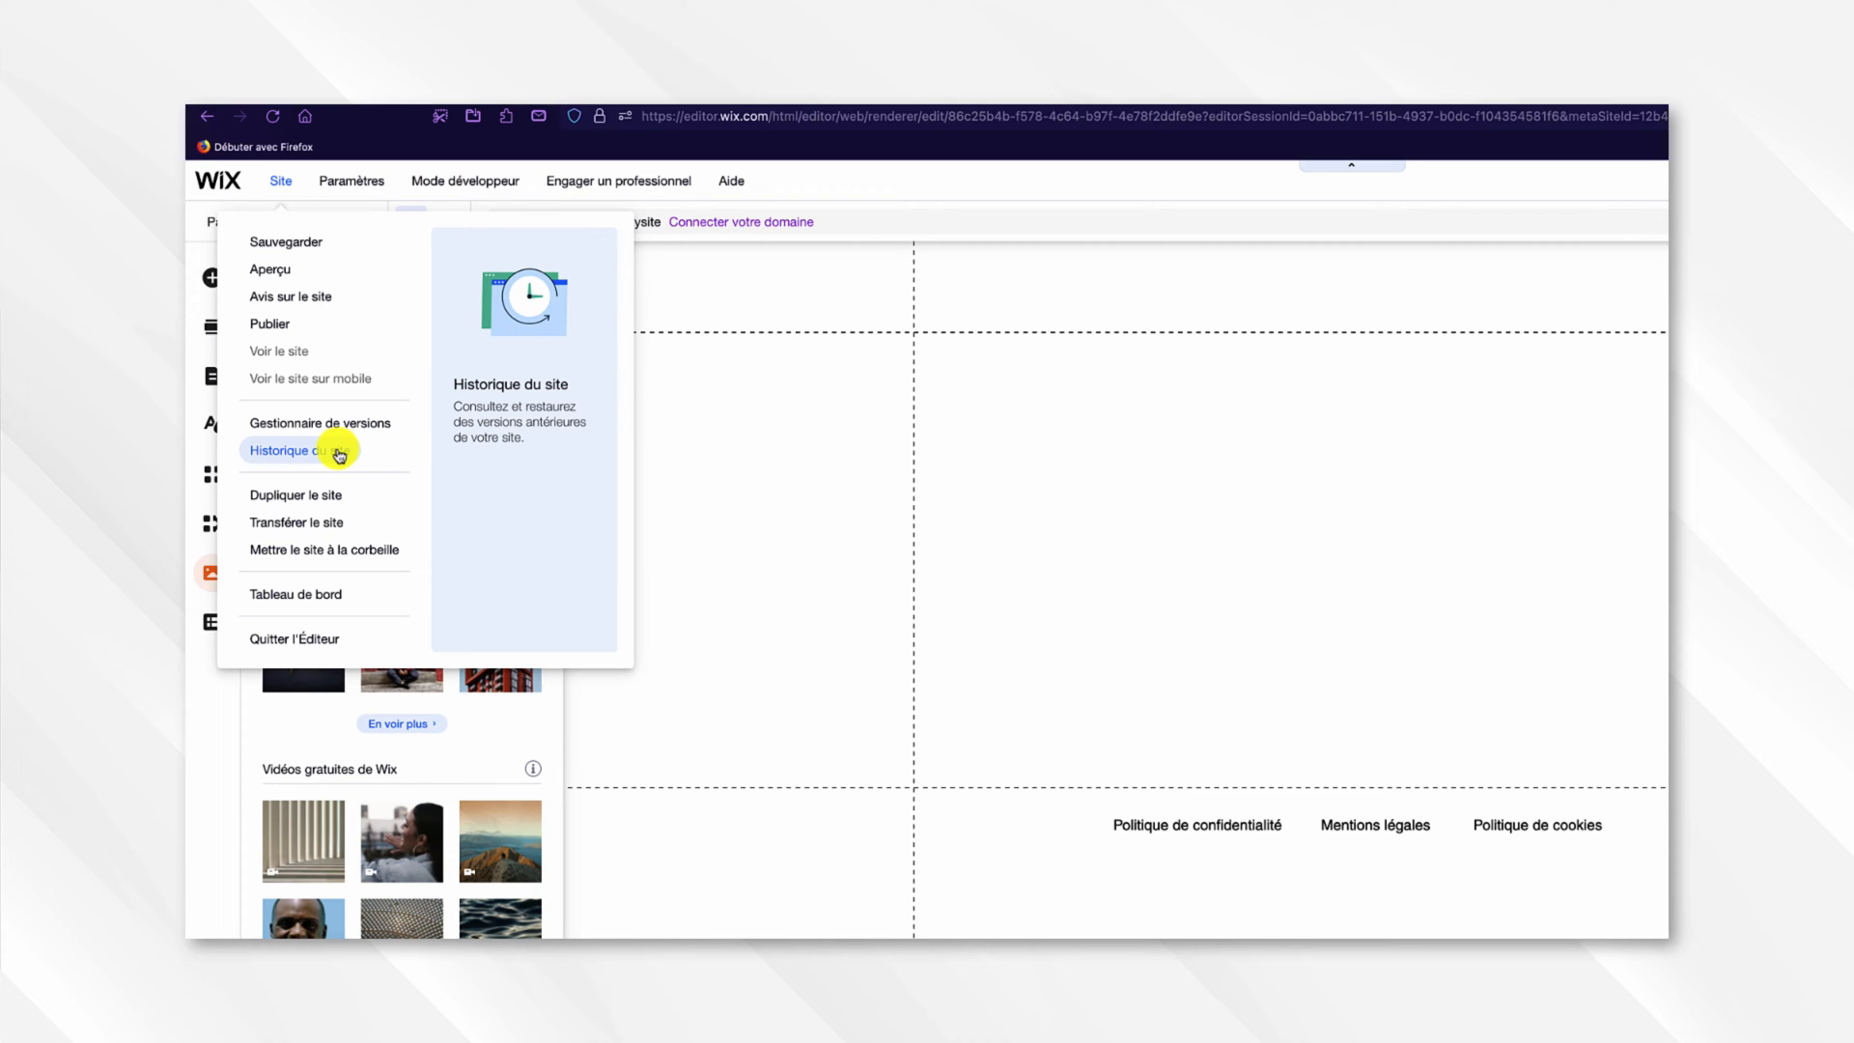
mouse_move(359, 187)
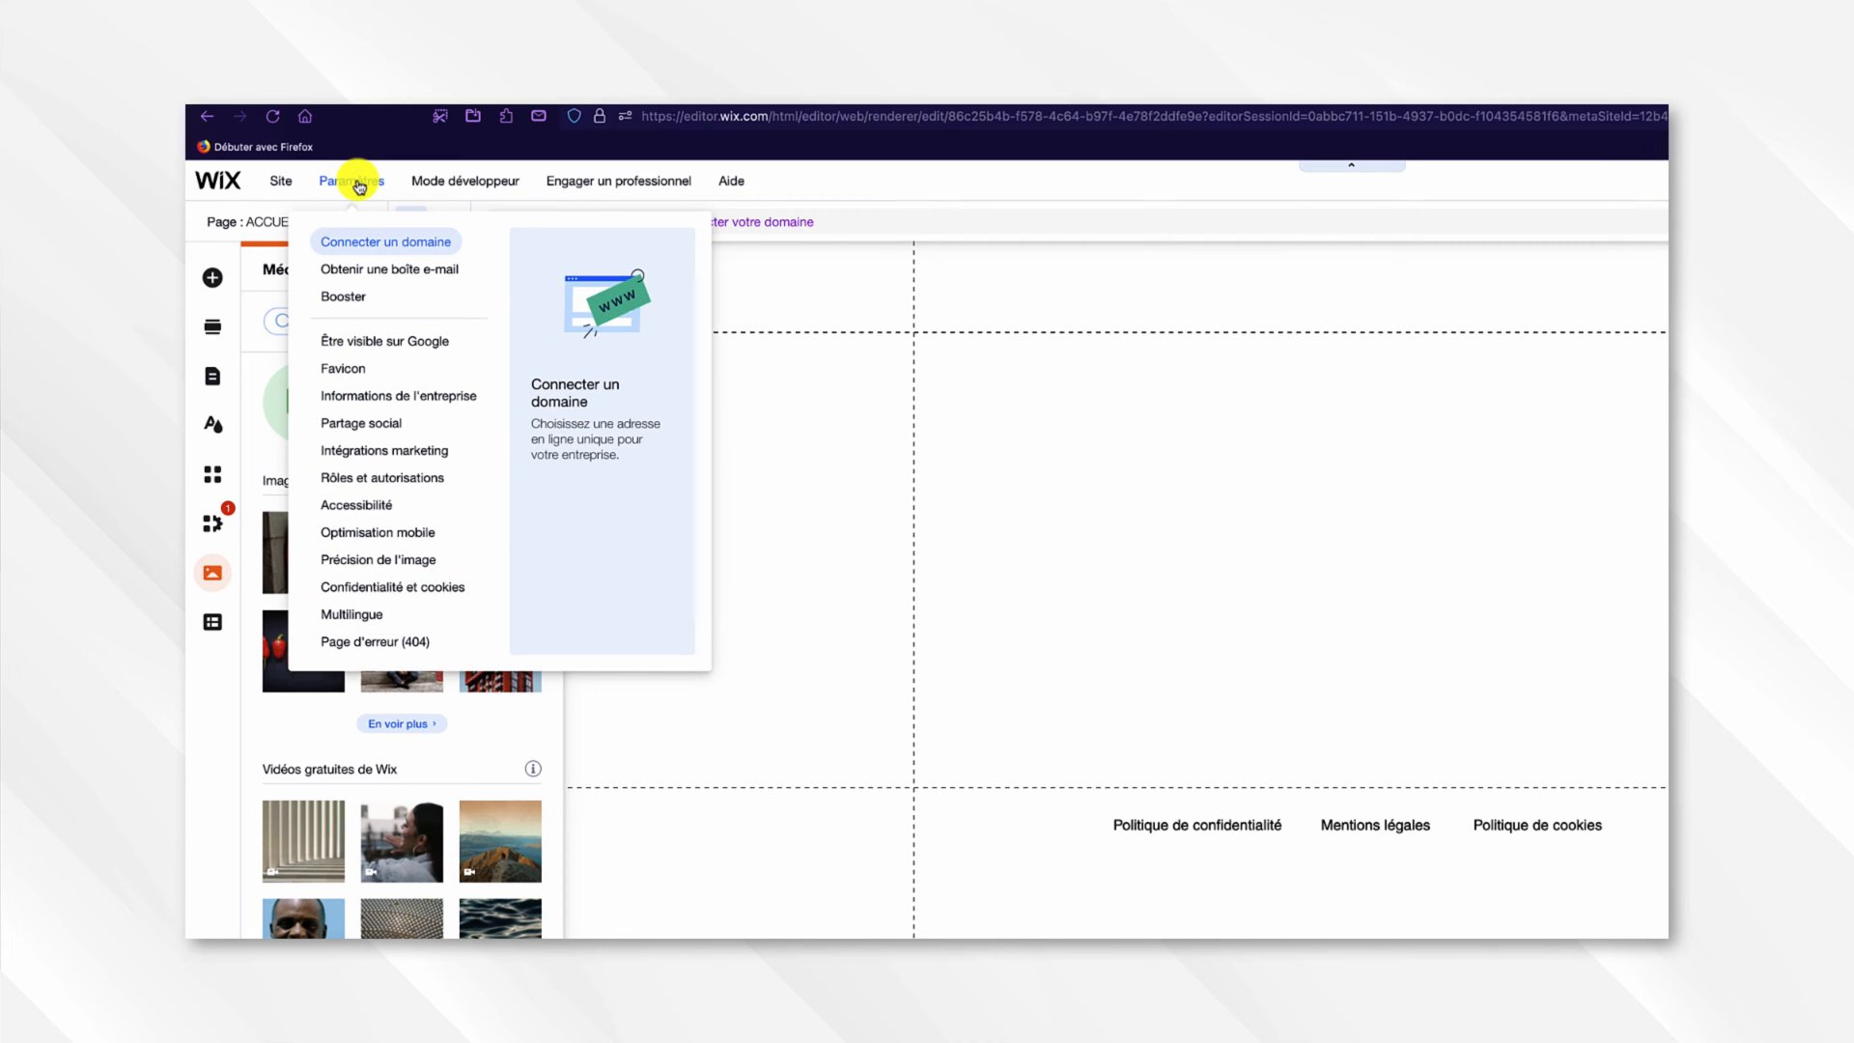
mouse_move(442, 186)
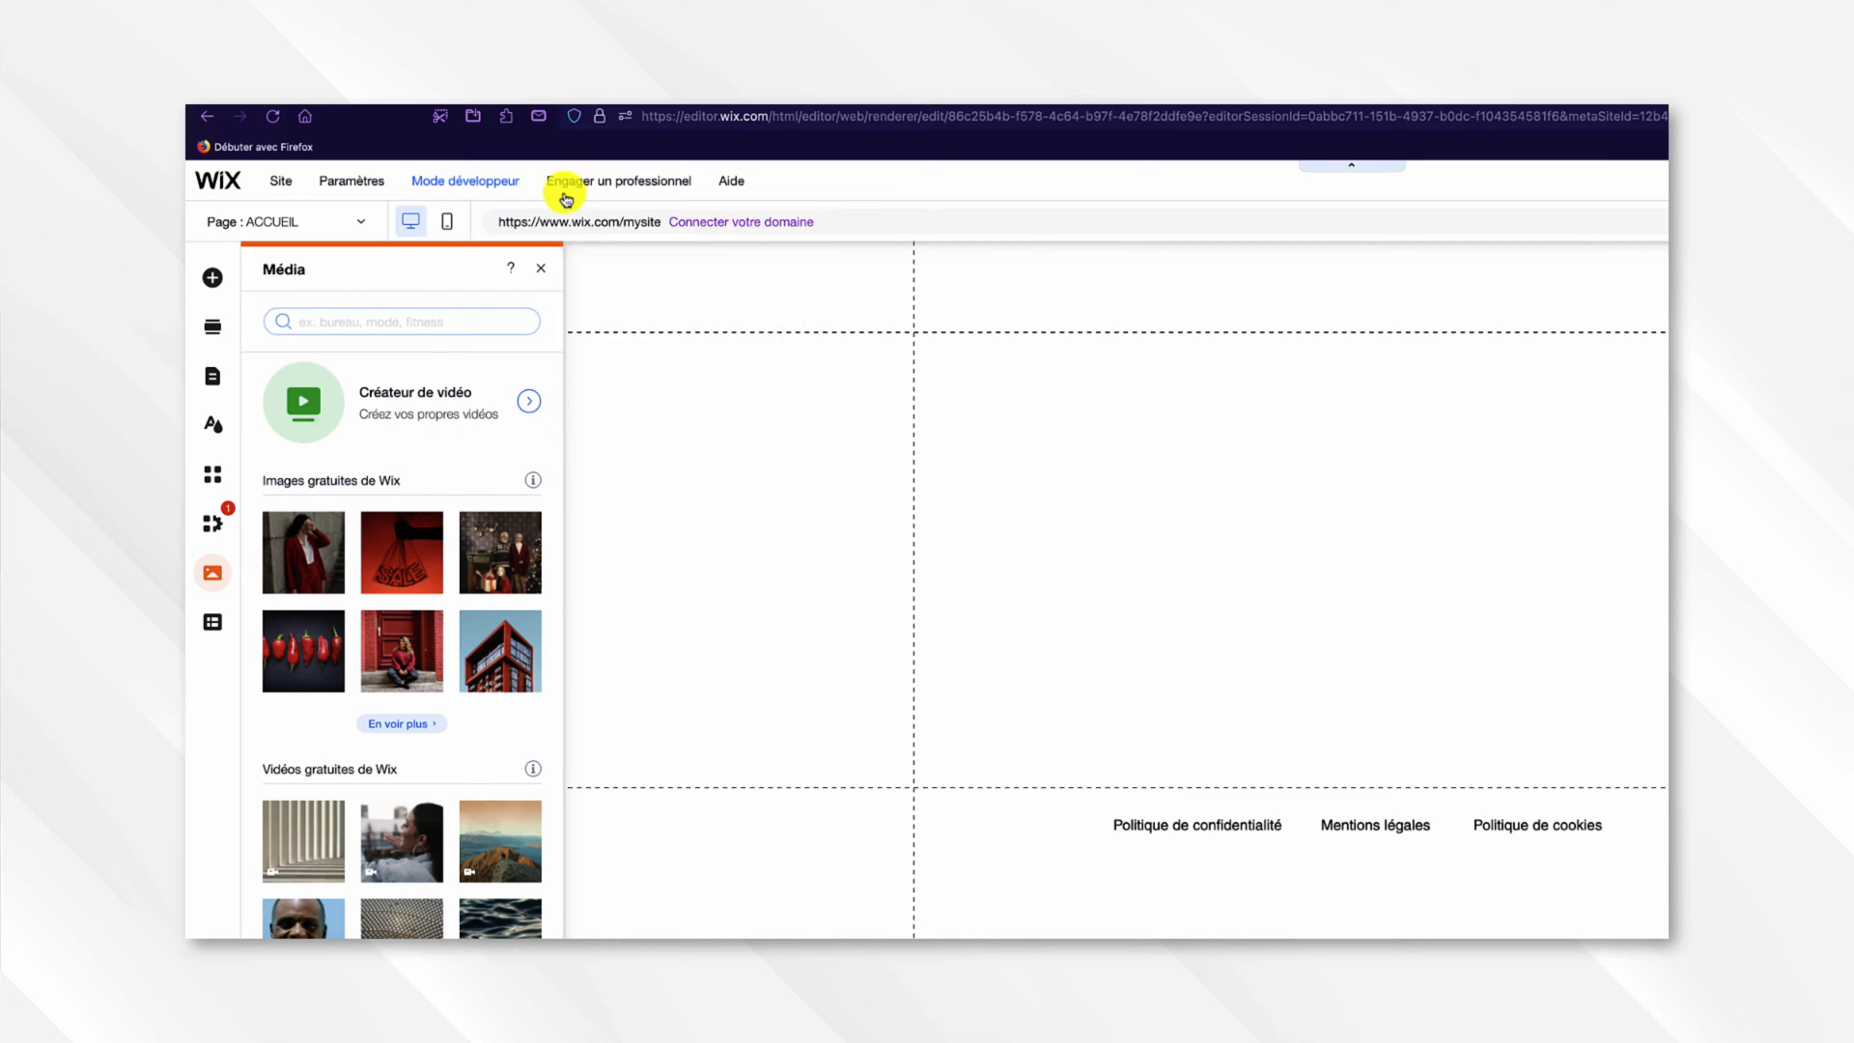
mouse_move(575, 193)
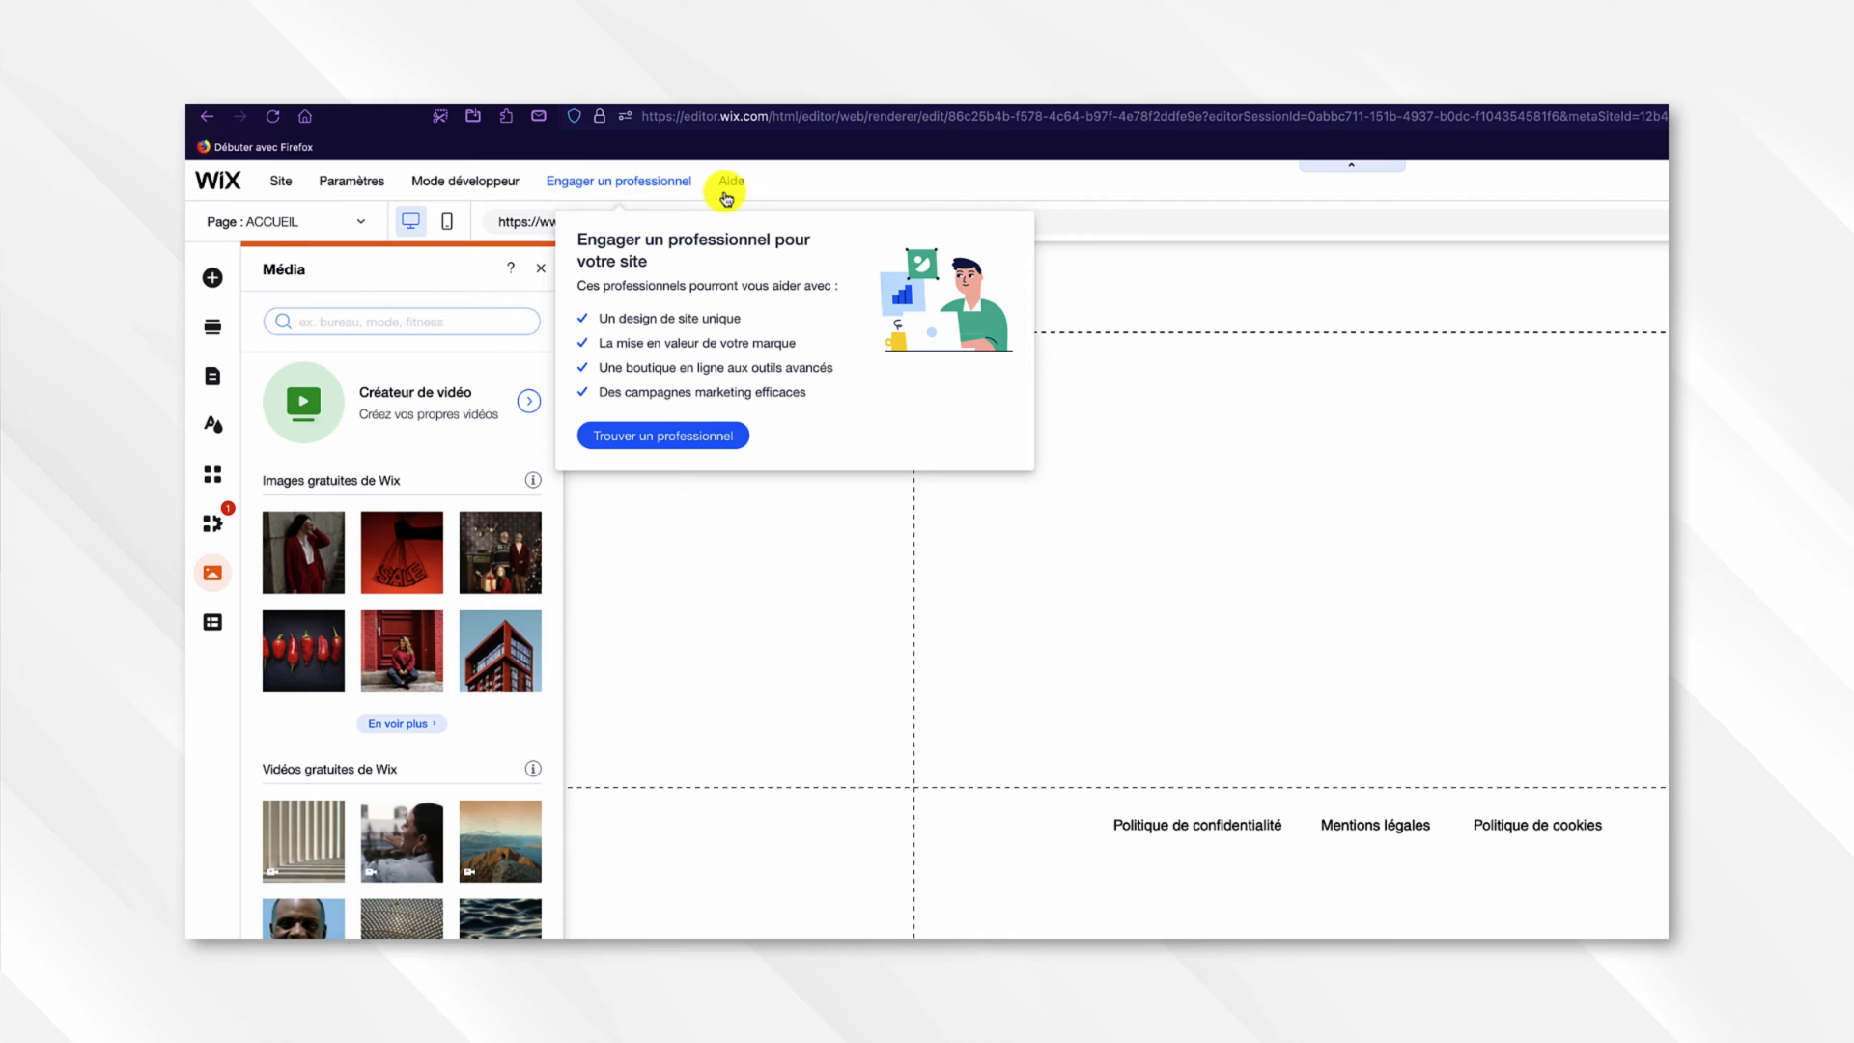
mouse_move(739, 197)
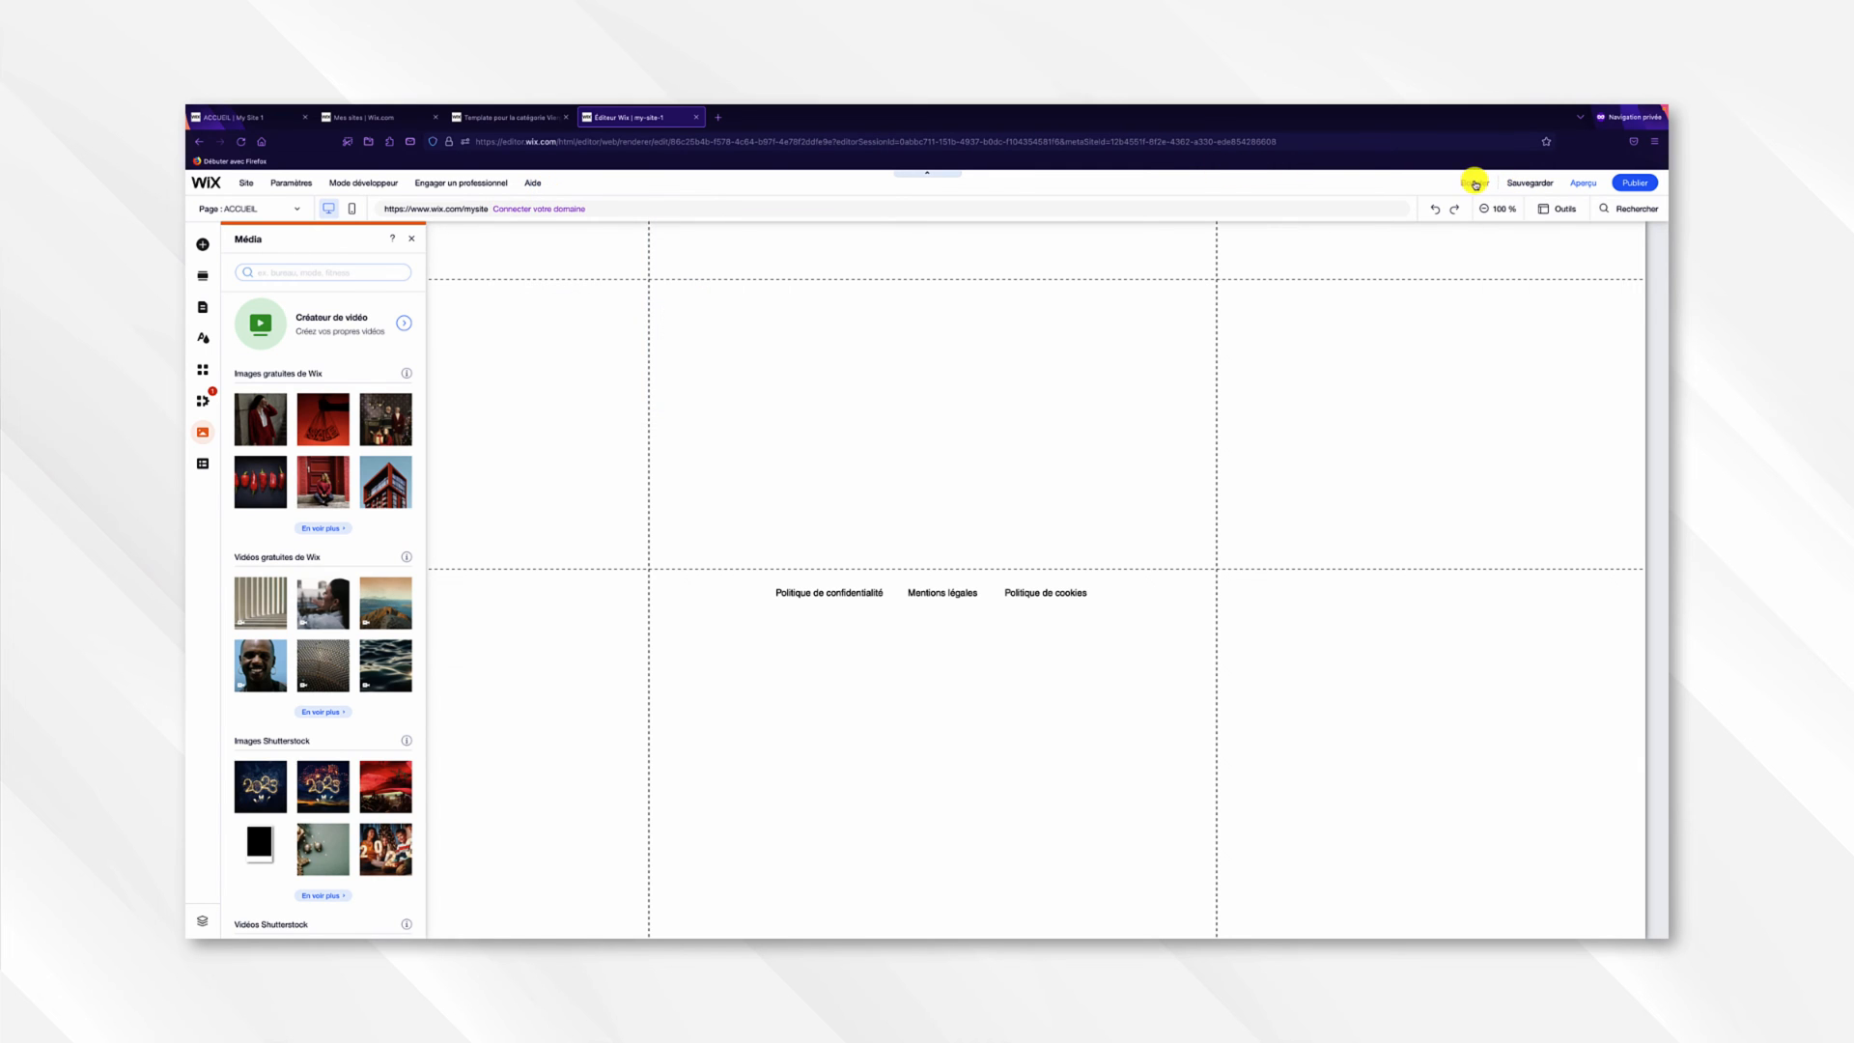
Turn on the display of "Barre d'outils", "Calques" and "Règles" in the editor, keeping "Grilles" and "Aligner sur objets" enabled.
mouse_move(1474, 184)
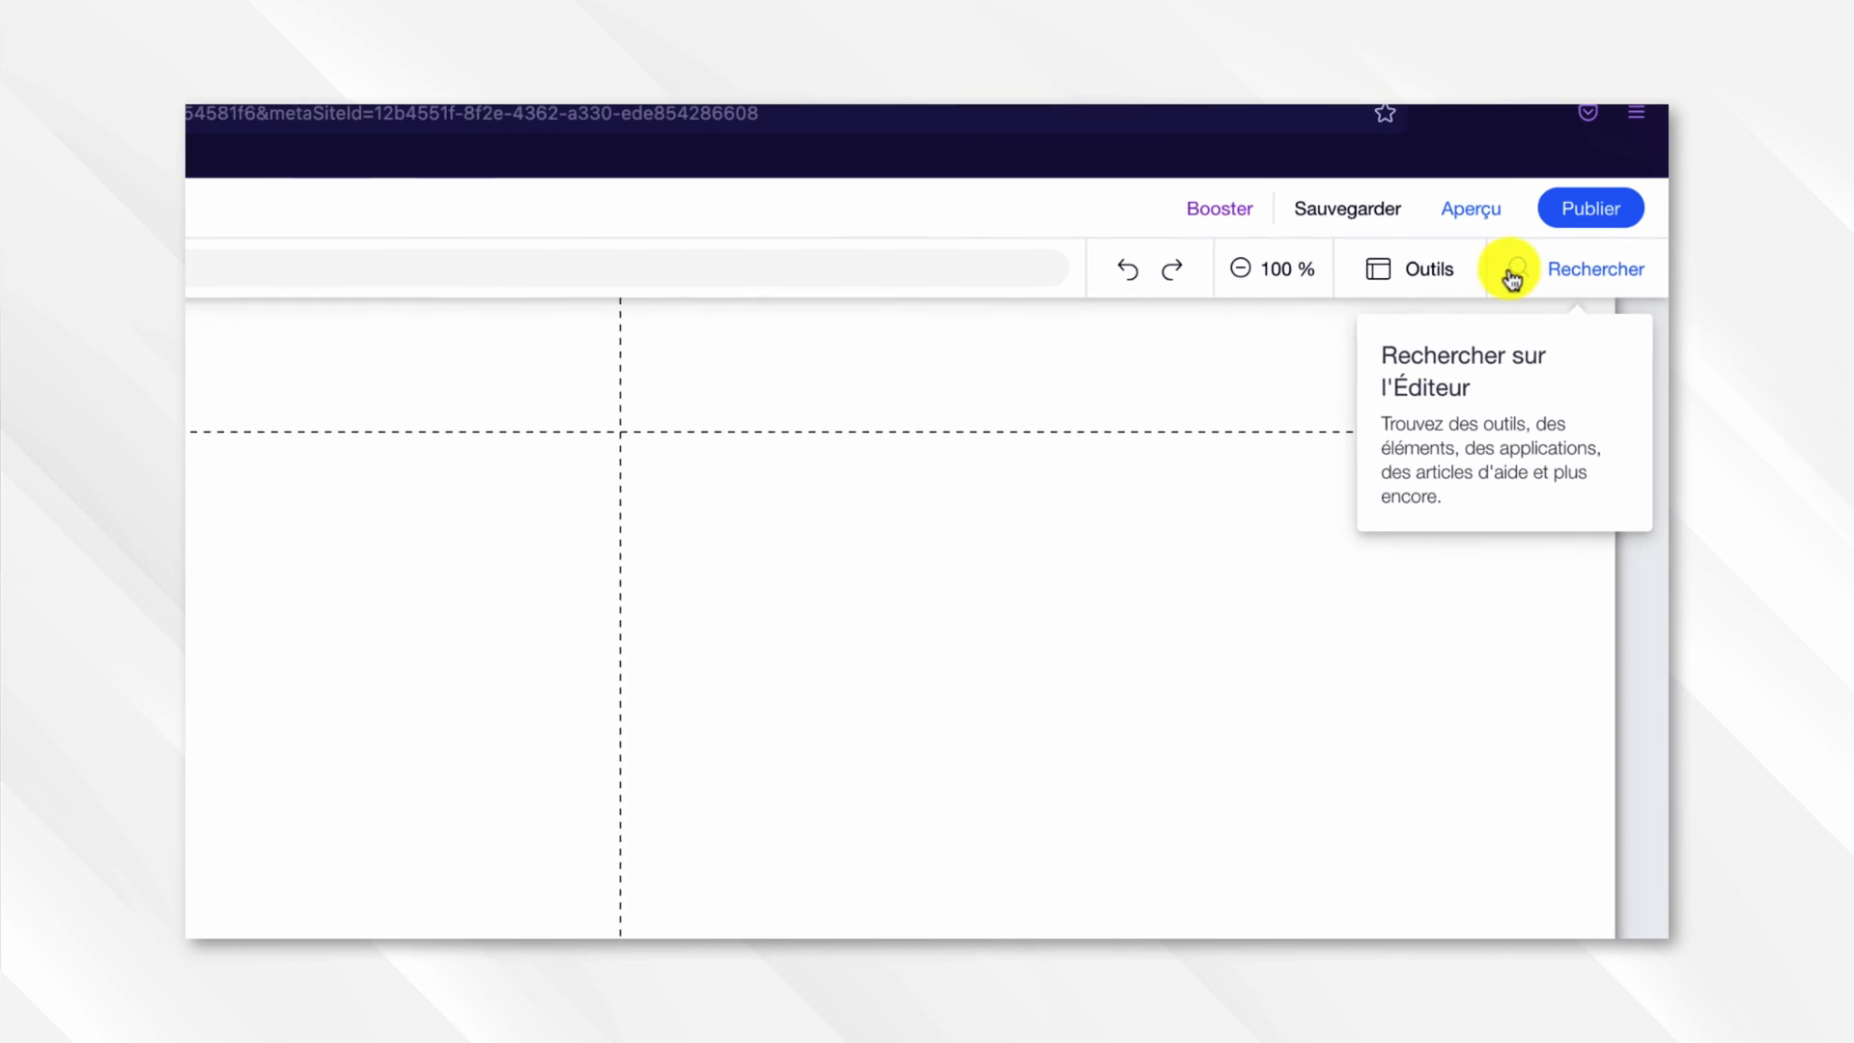
left_click(1399, 277)
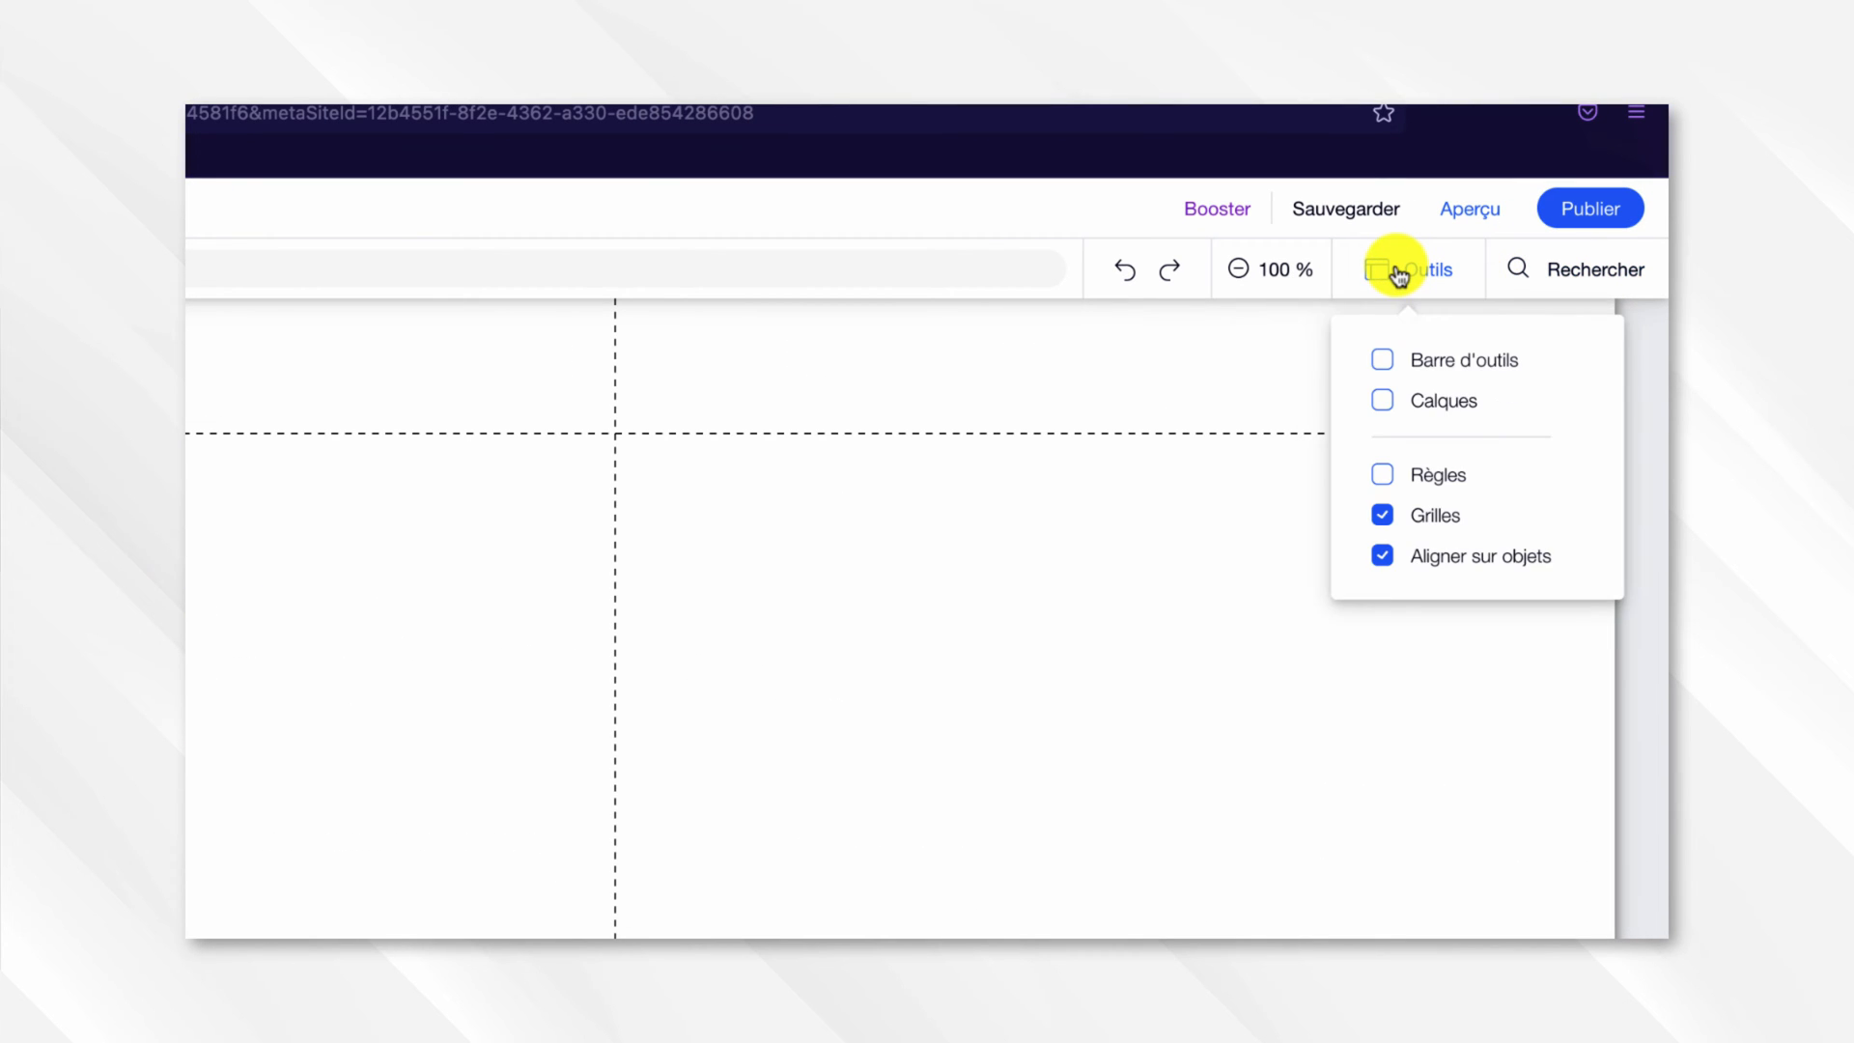
left_click(1387, 358)
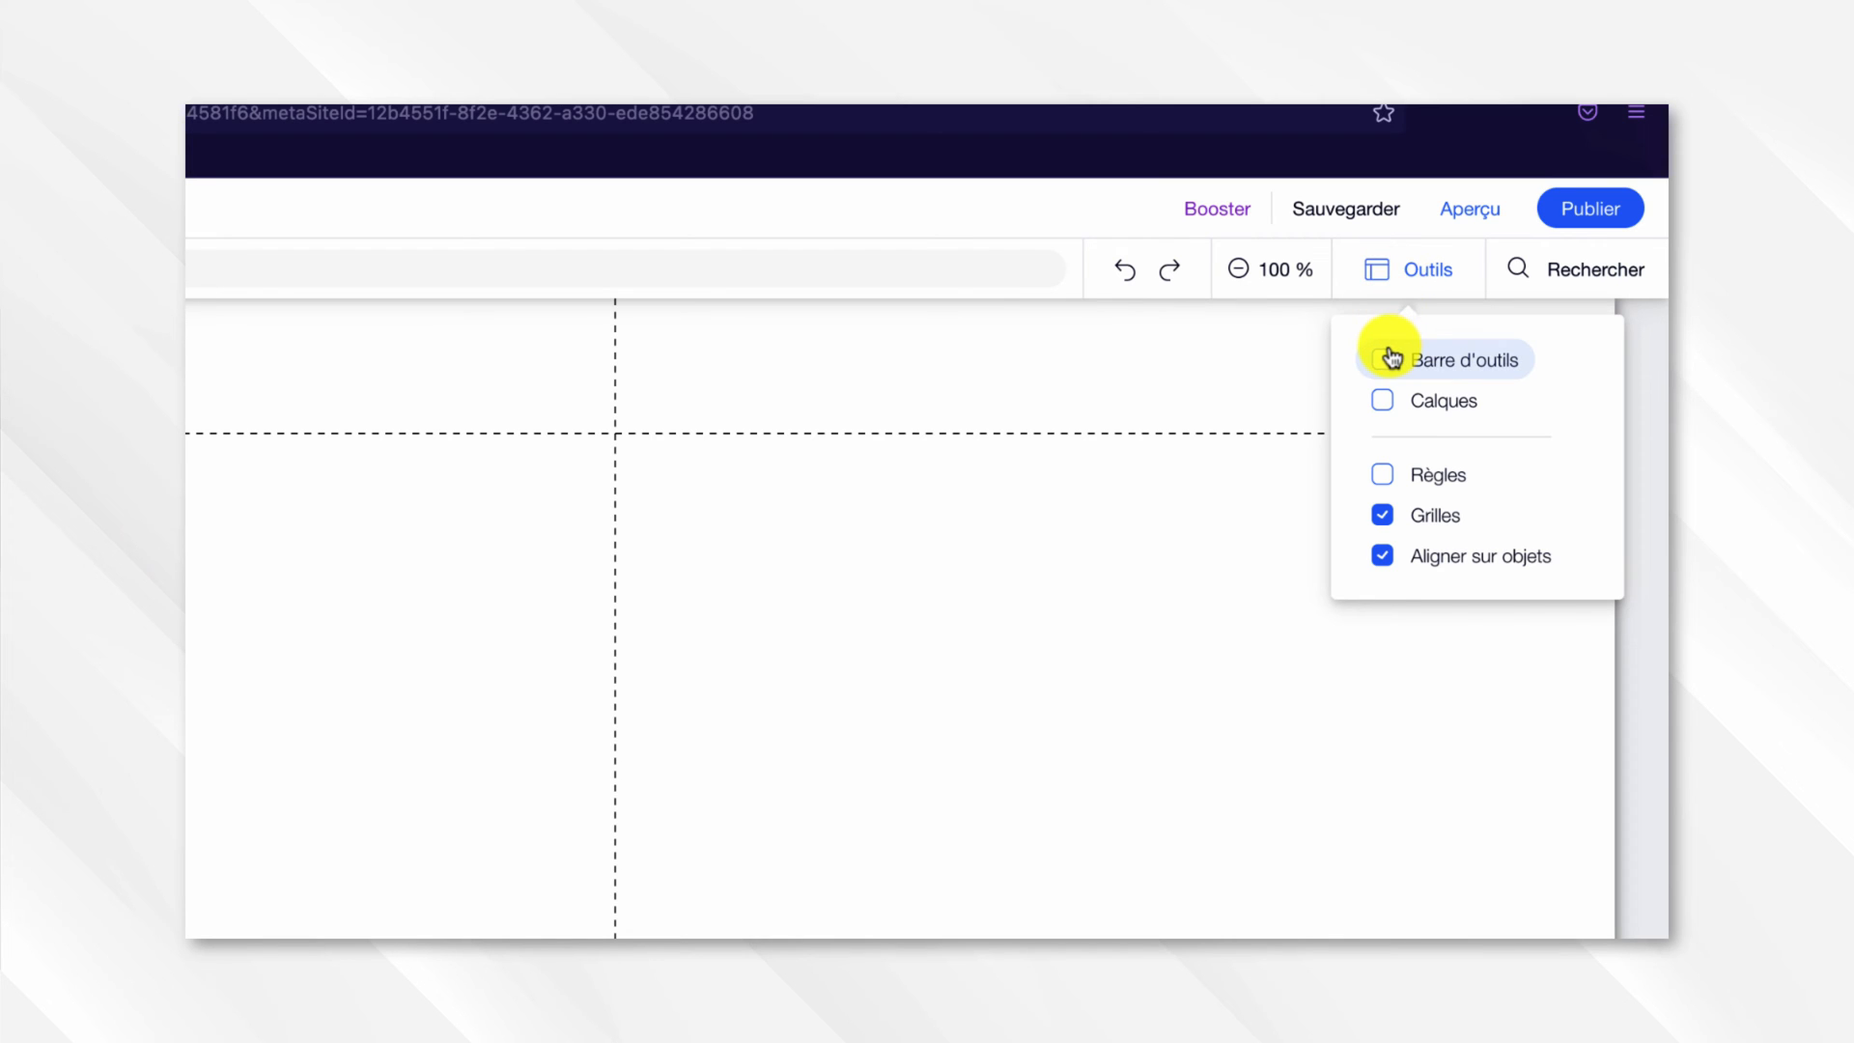
left_click(1387, 402)
left_click(1387, 474)
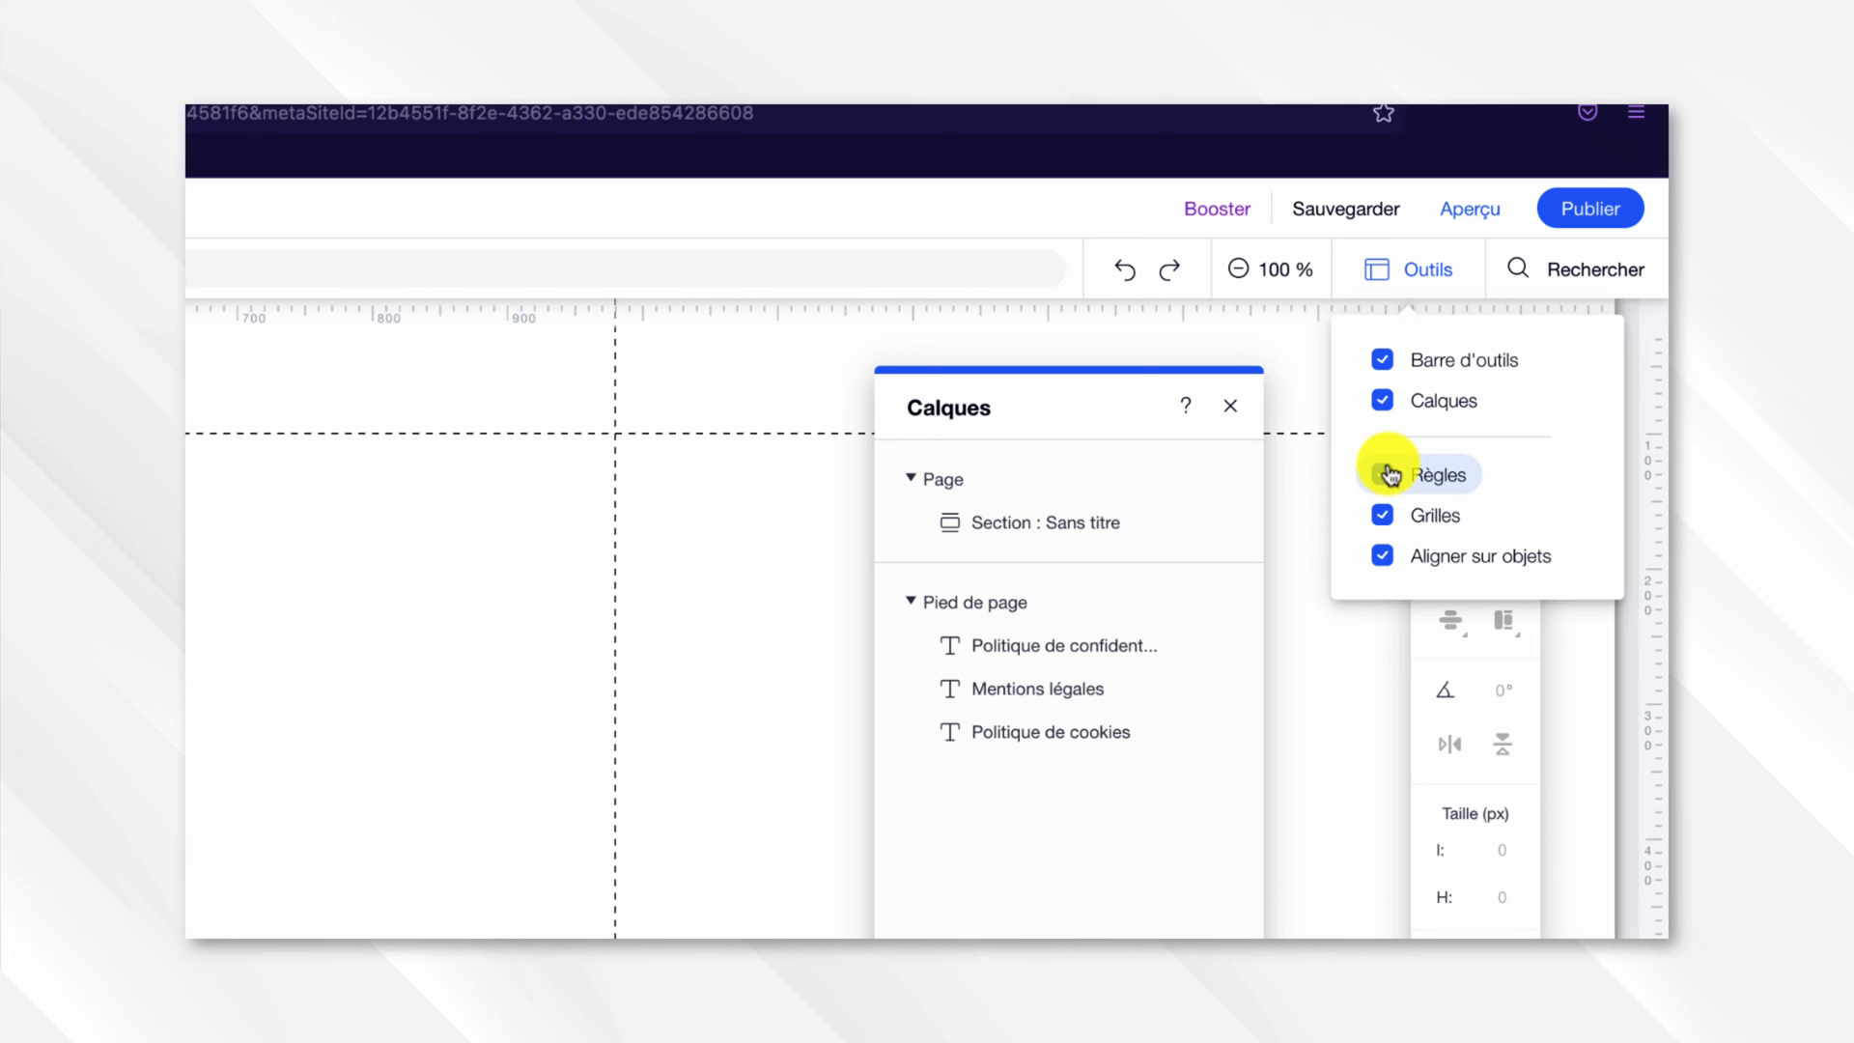
left_click(1387, 516)
left_click(1389, 554)
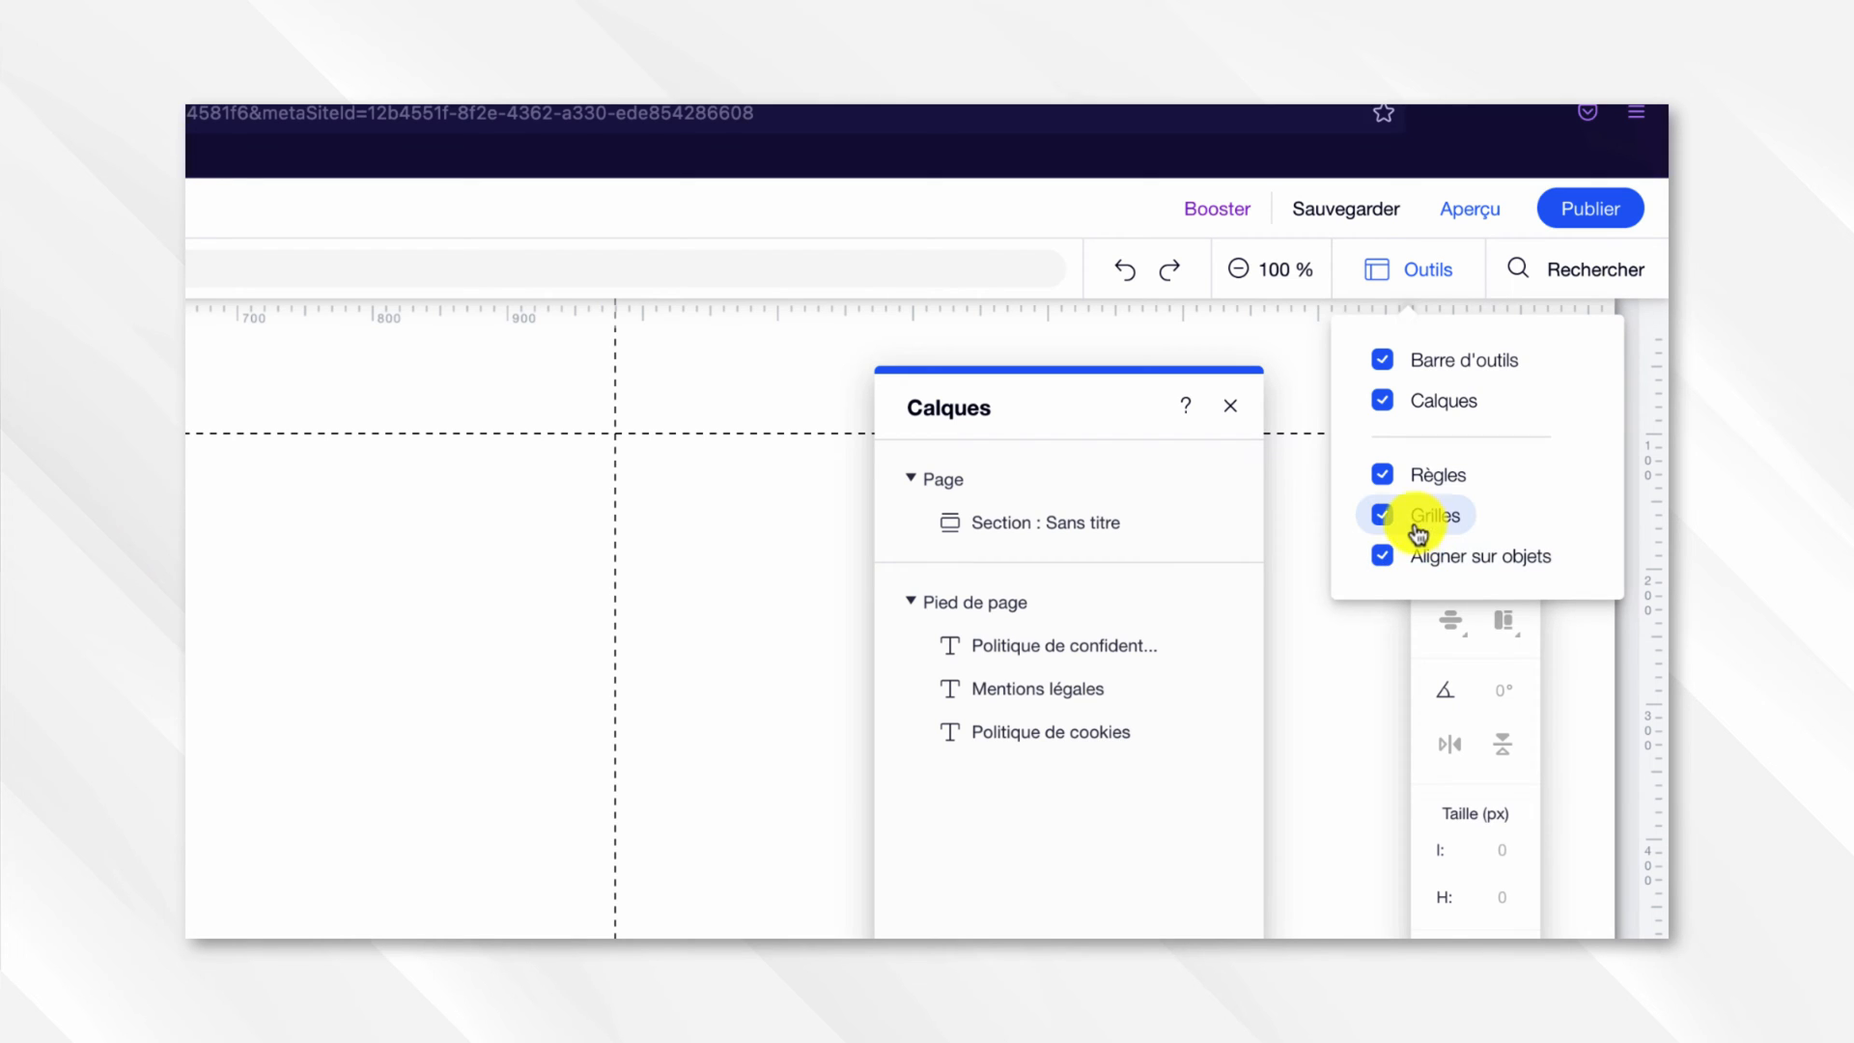
left_click(1402, 570)
left_click(1399, 491)
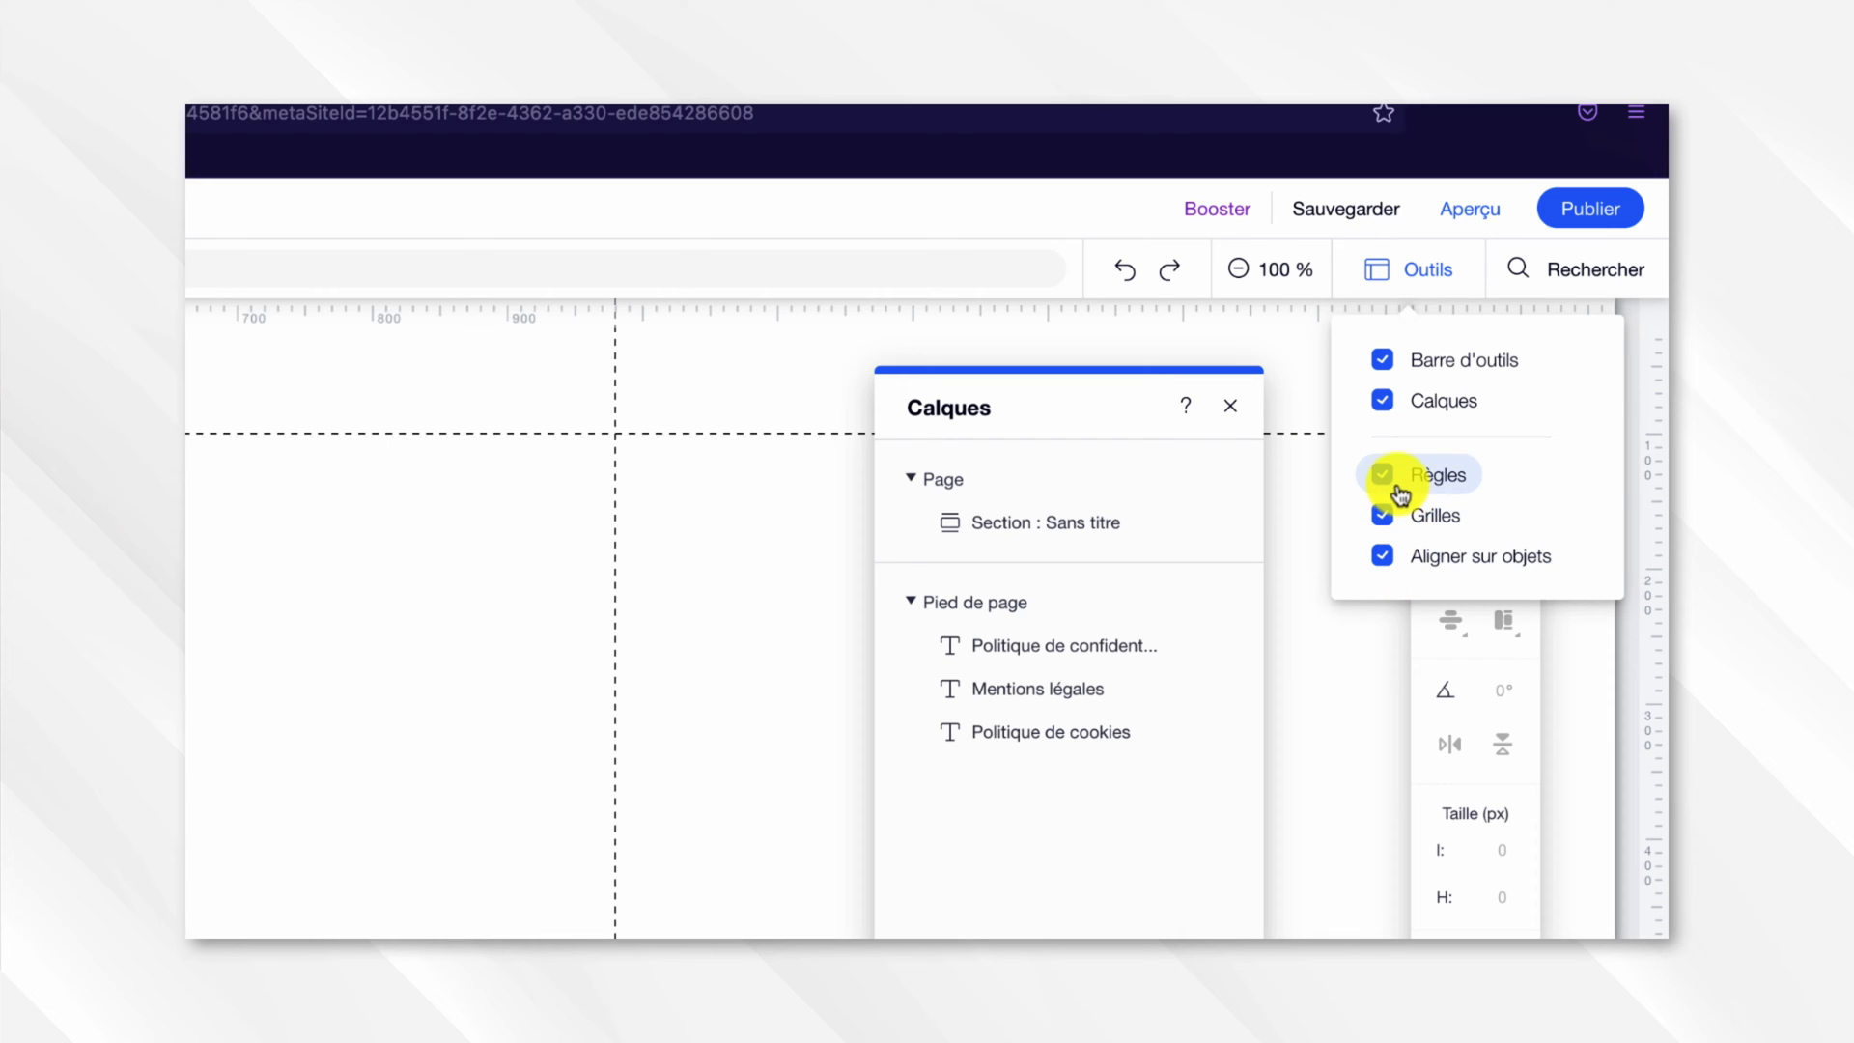
Turn off the display of "Calques" and "Barre d'outils", and check the list of editor tools.
left_click(1387, 411)
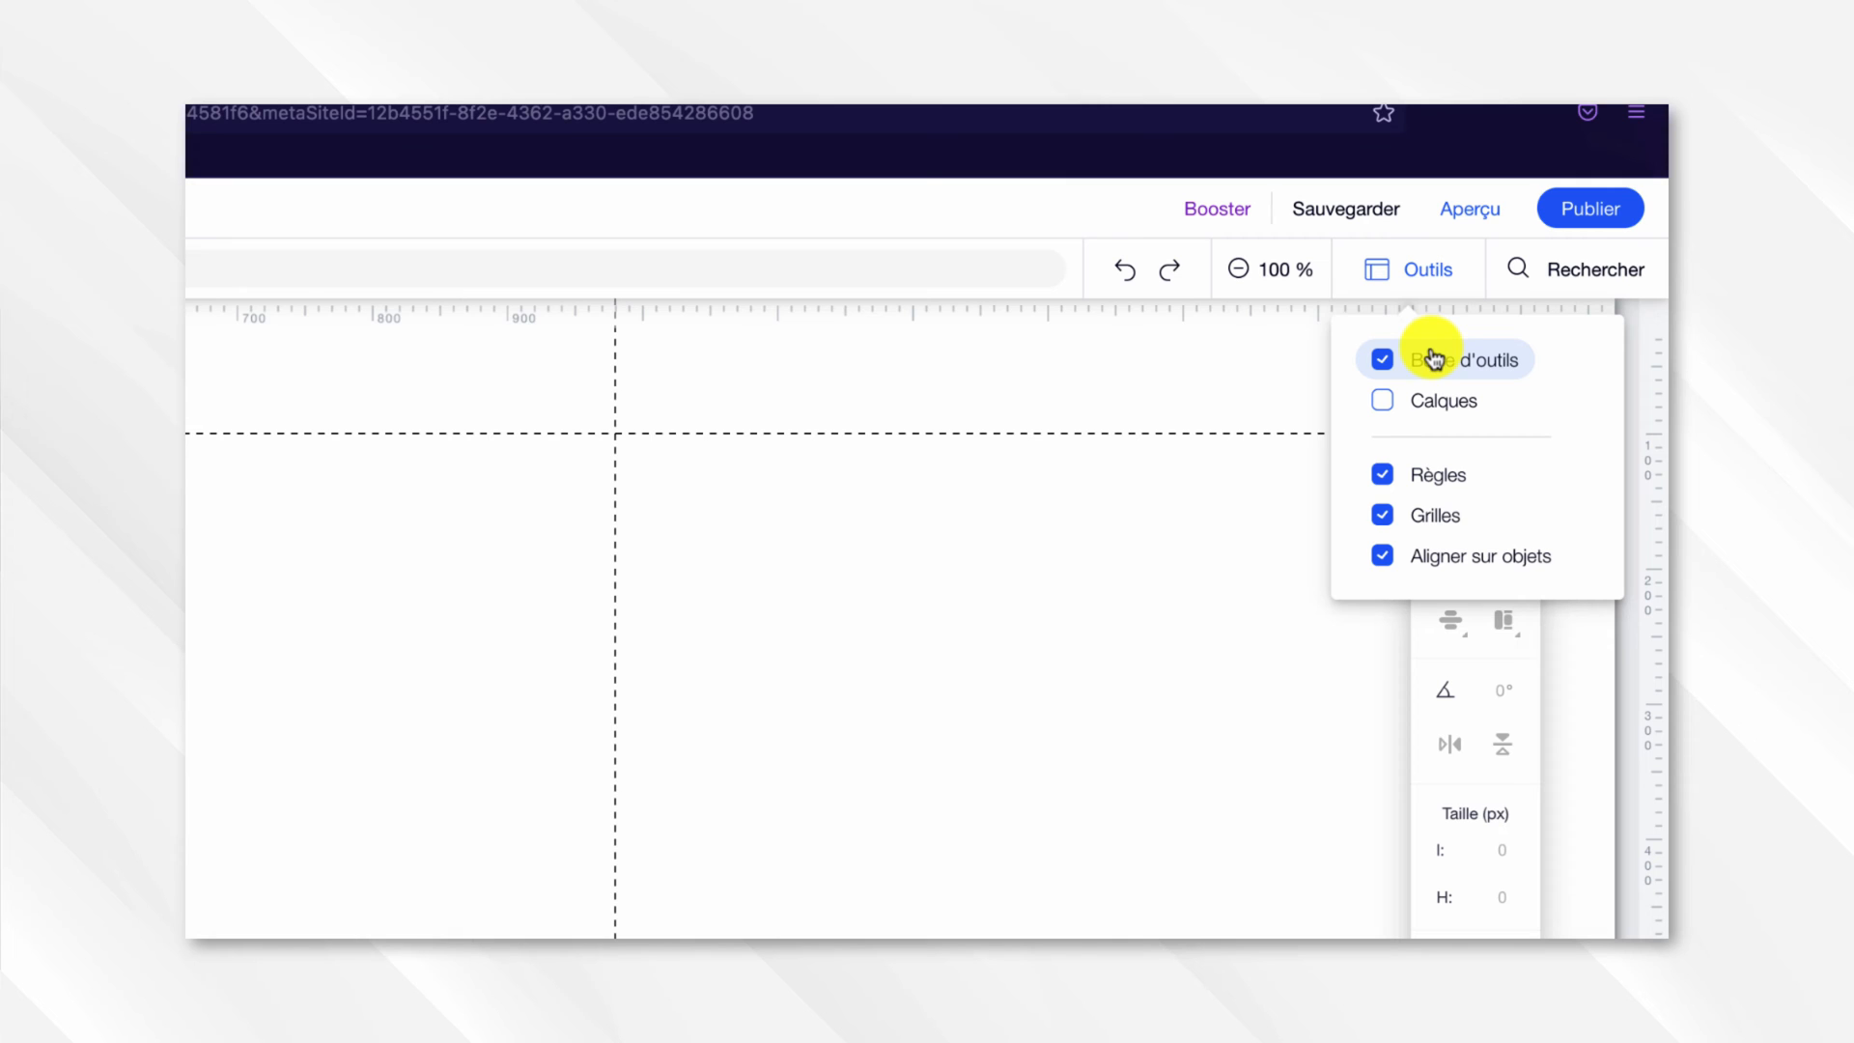
left_click(1427, 284)
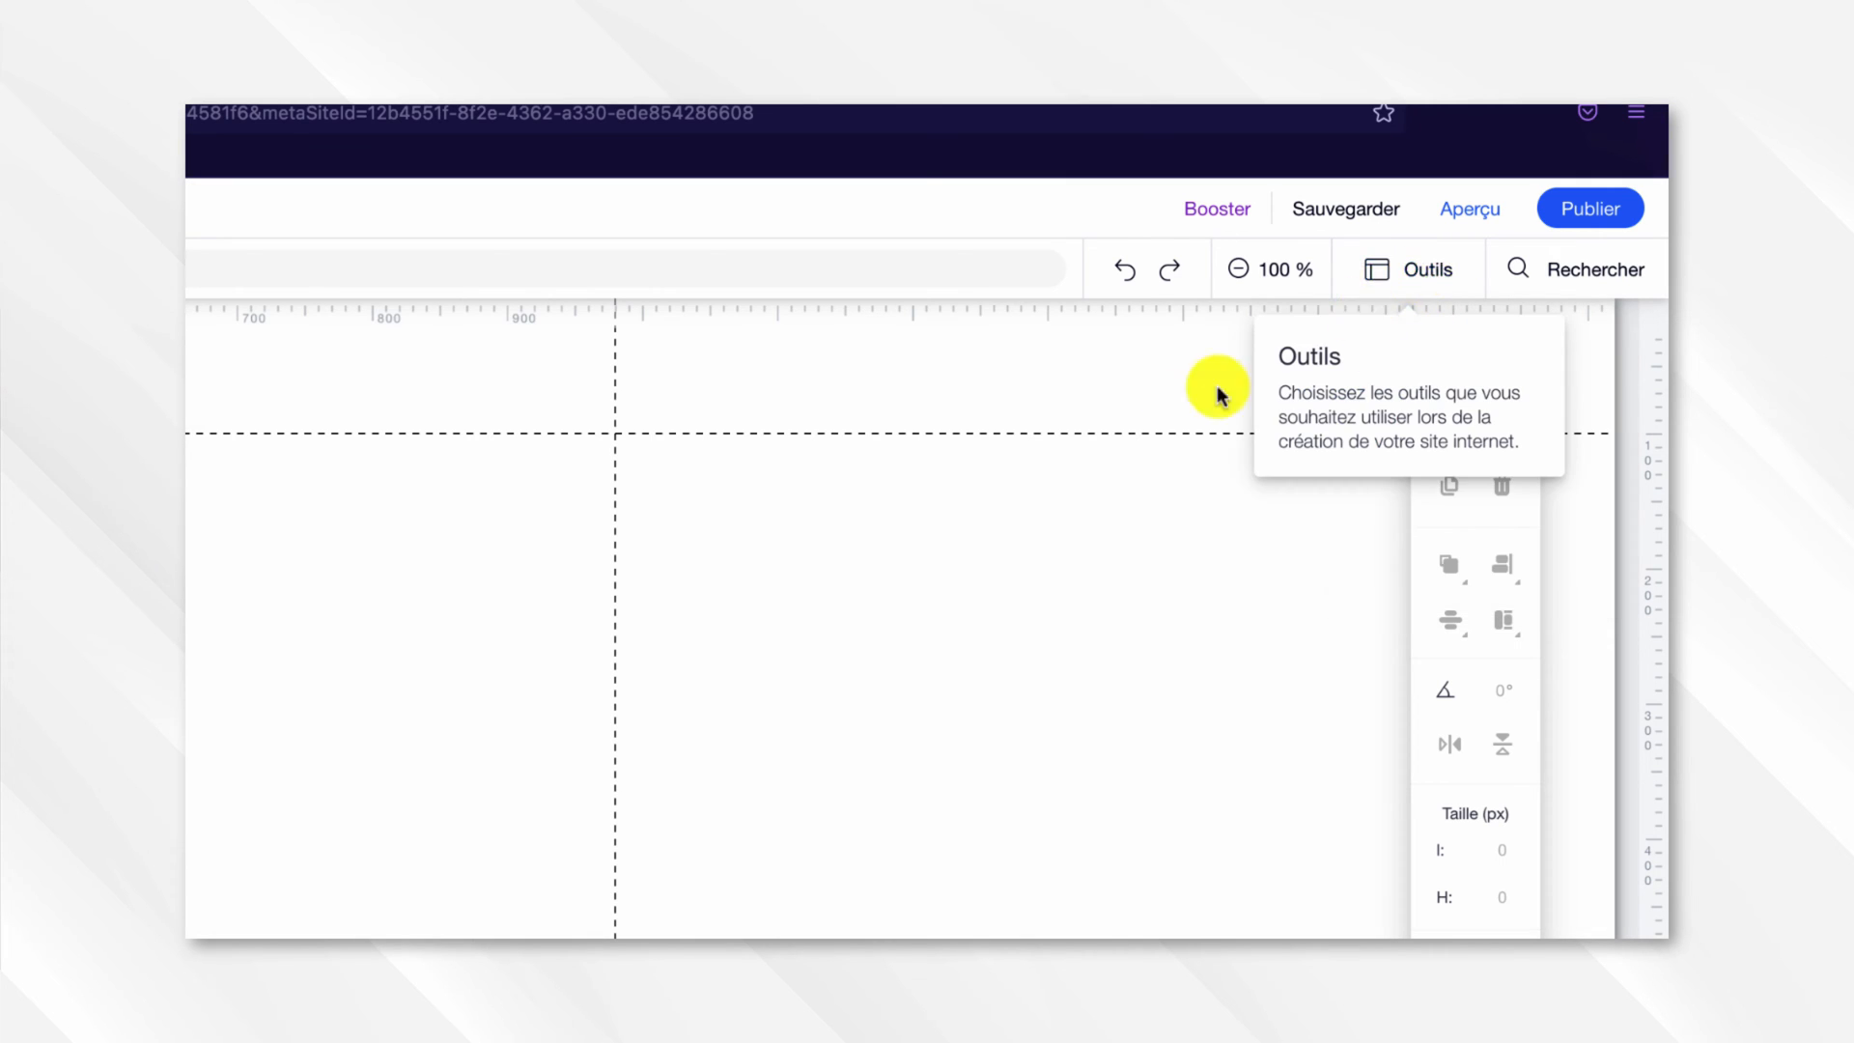
left_click(1159, 426)
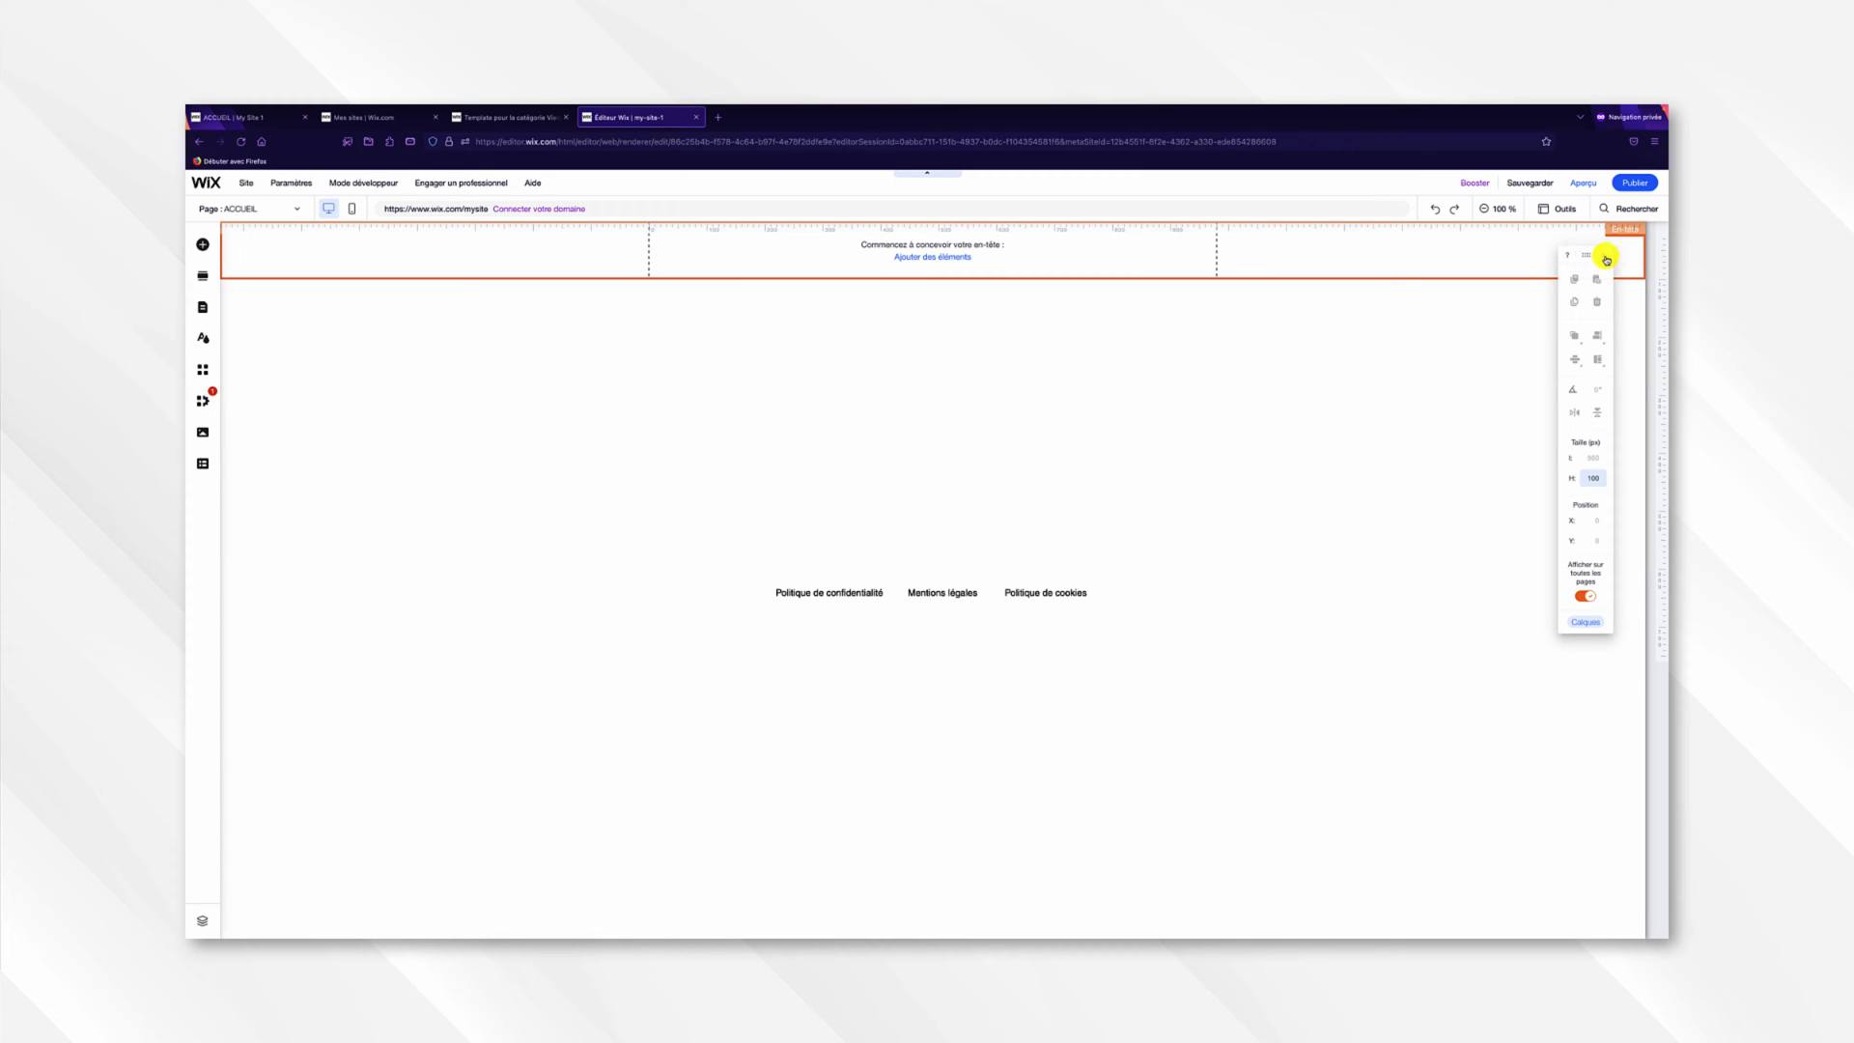
left_click(1606, 259)
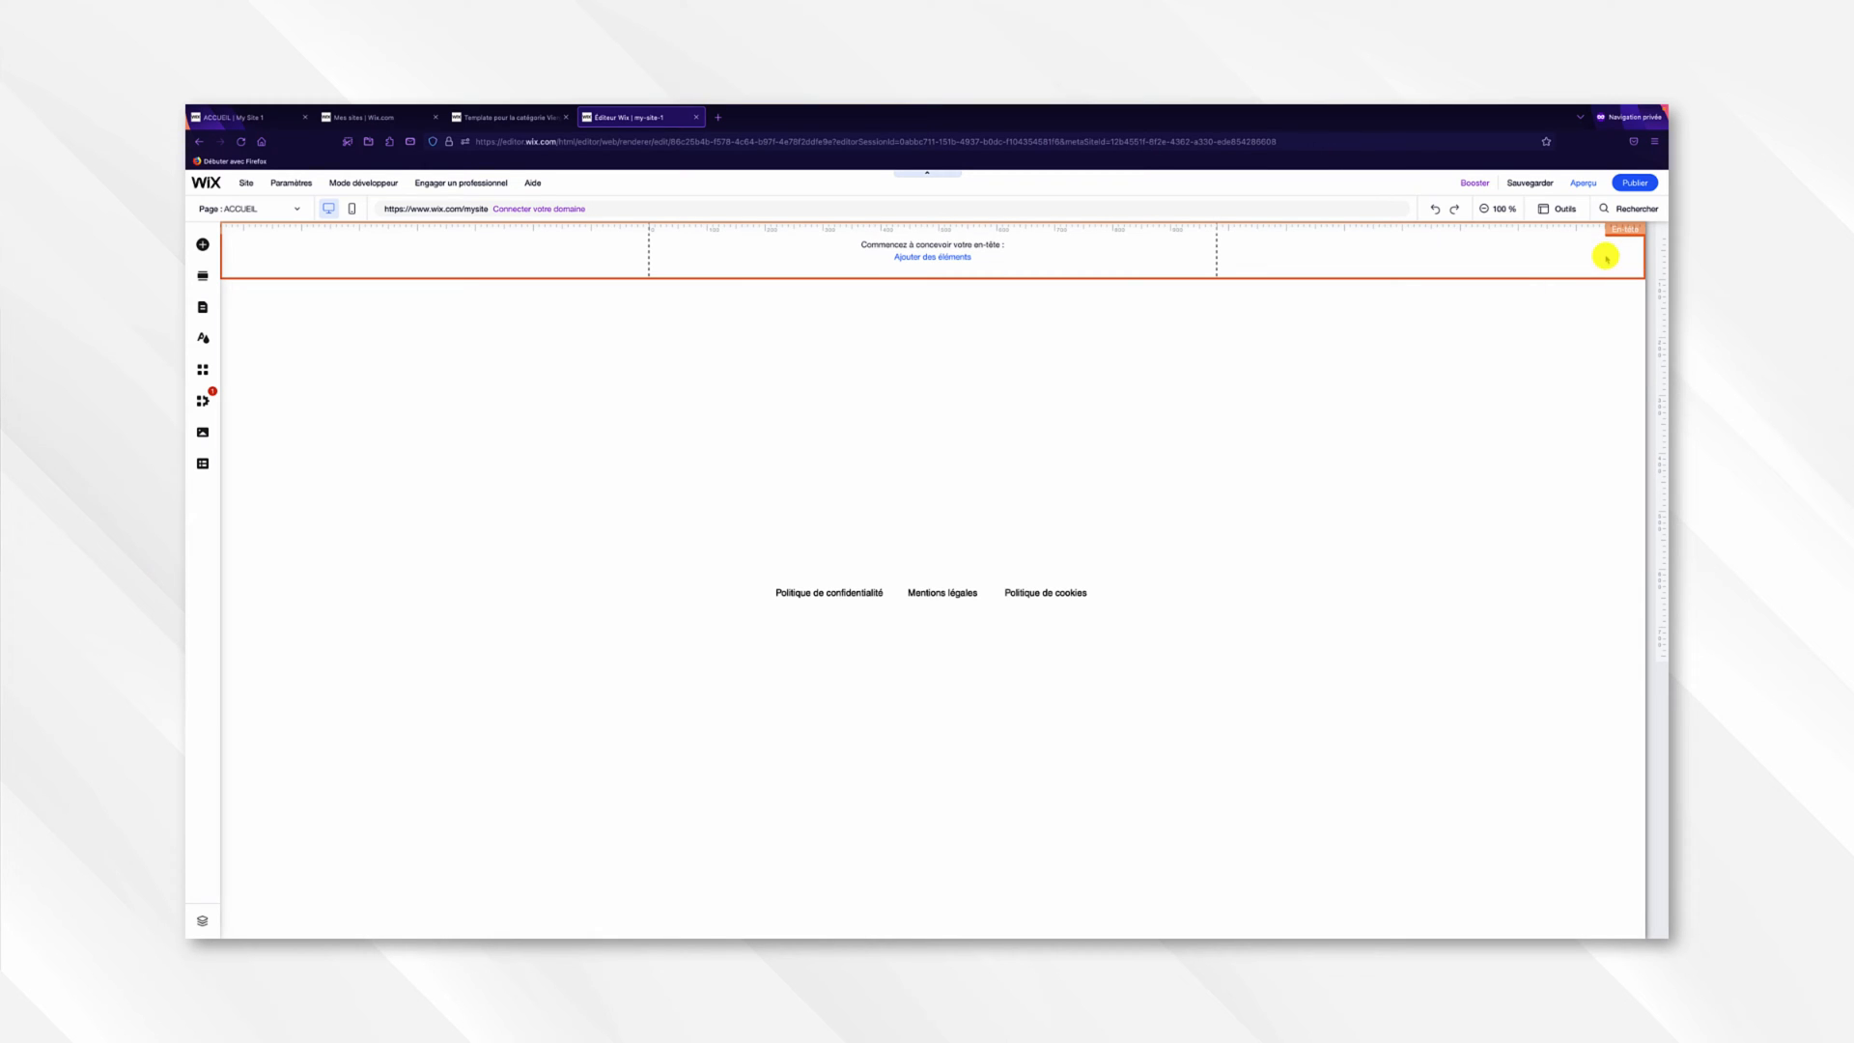
left_click(1566, 211)
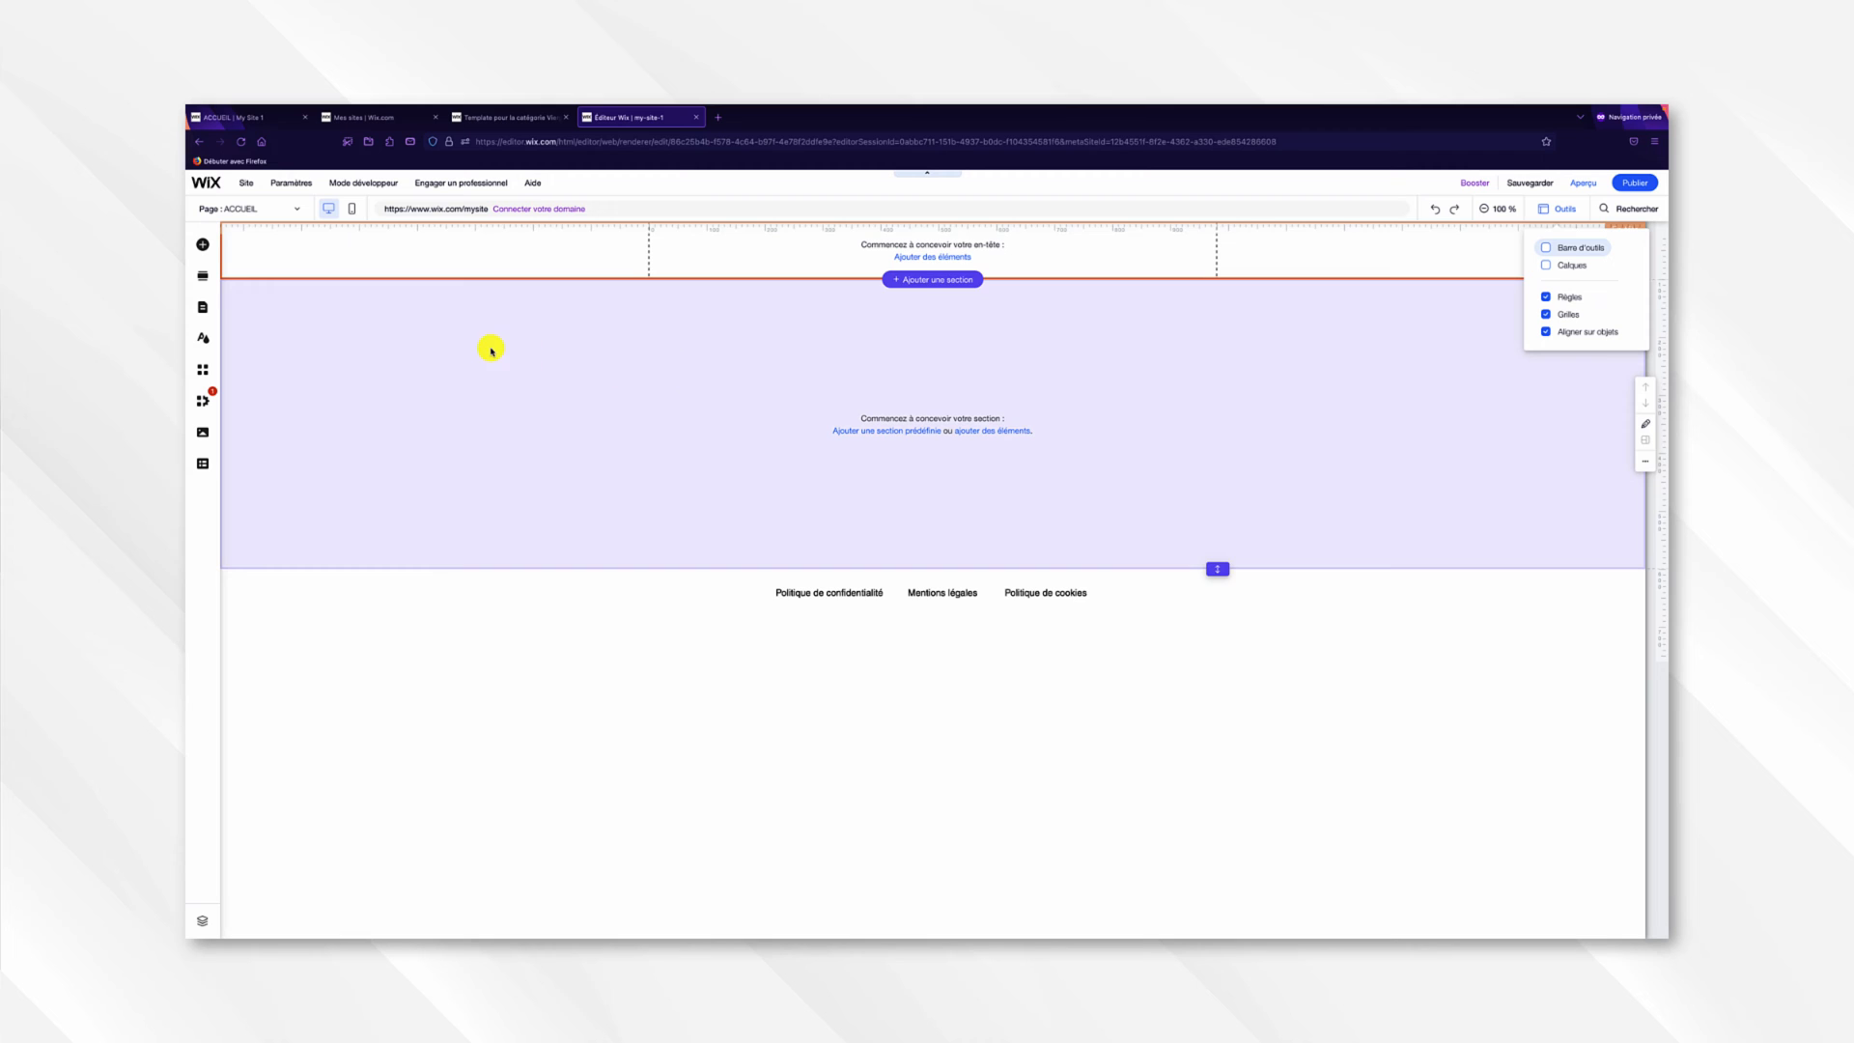
Look through the page templates and add a blank page named "Àpropos" to the site menu.
left_click(204, 307)
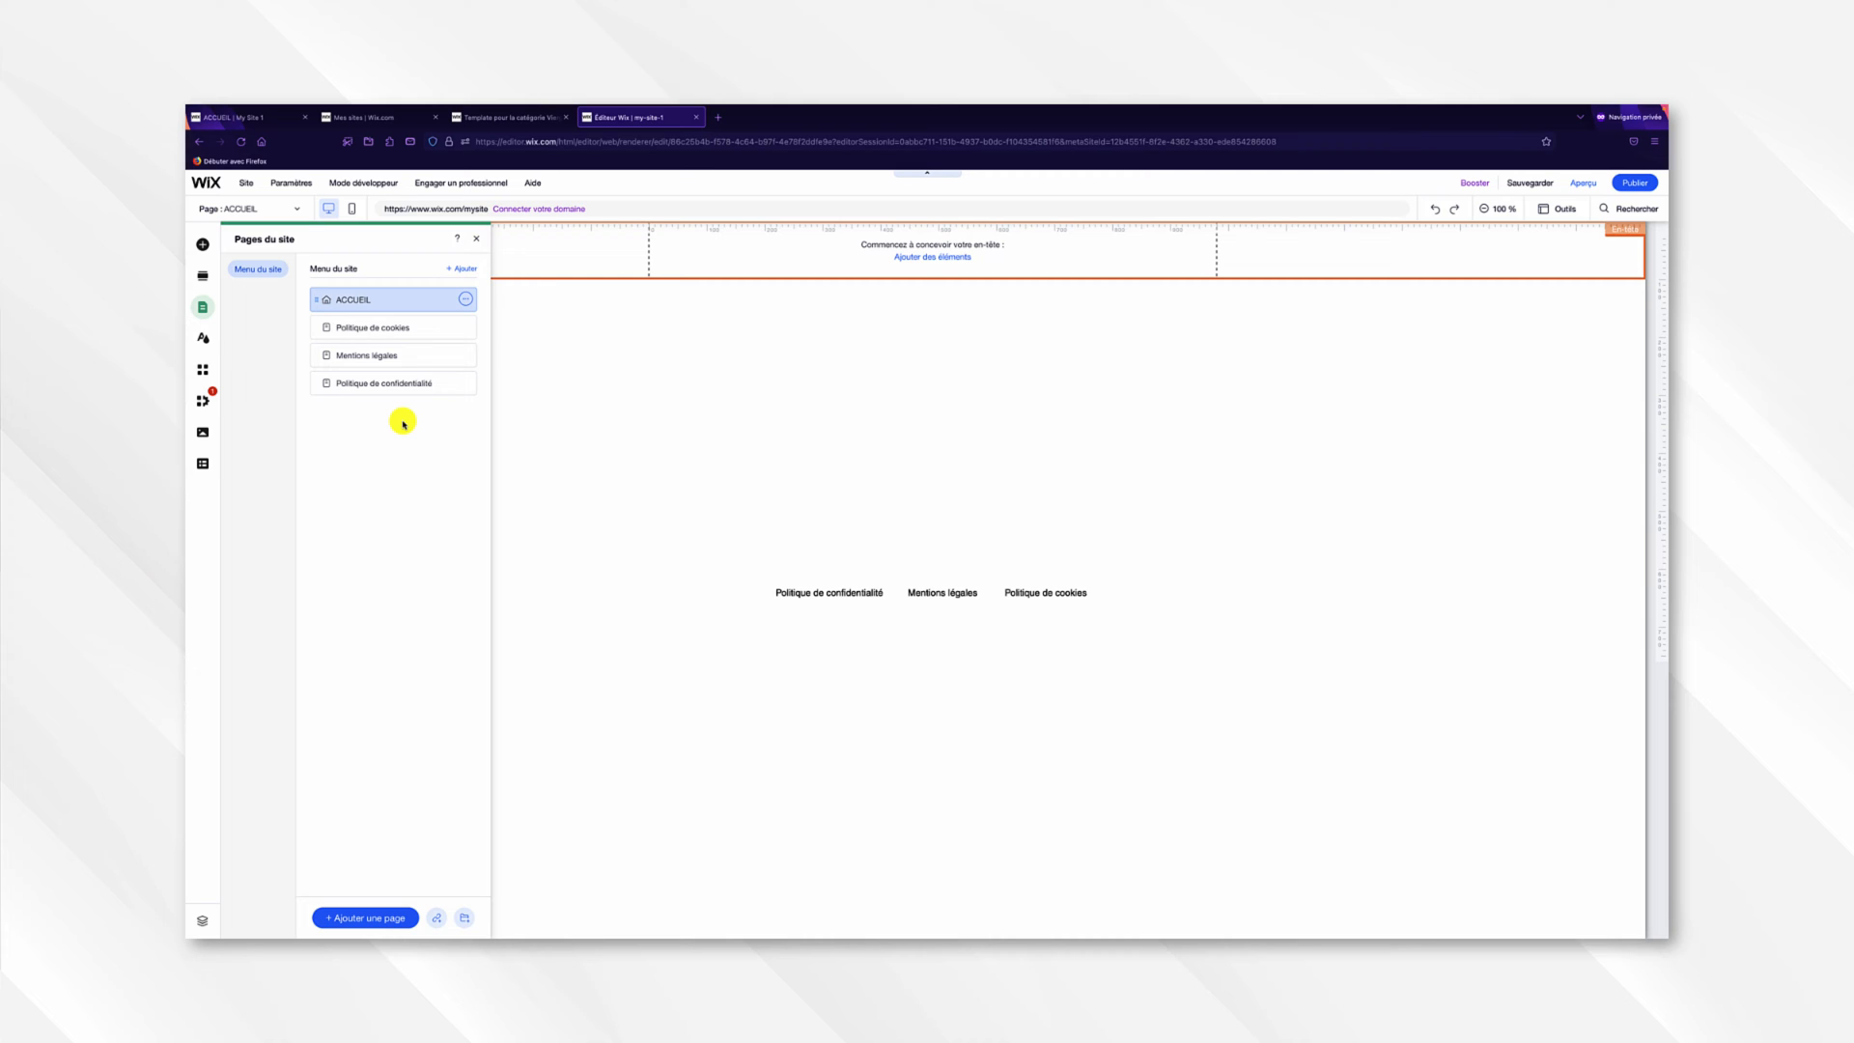
left_click(365, 920)
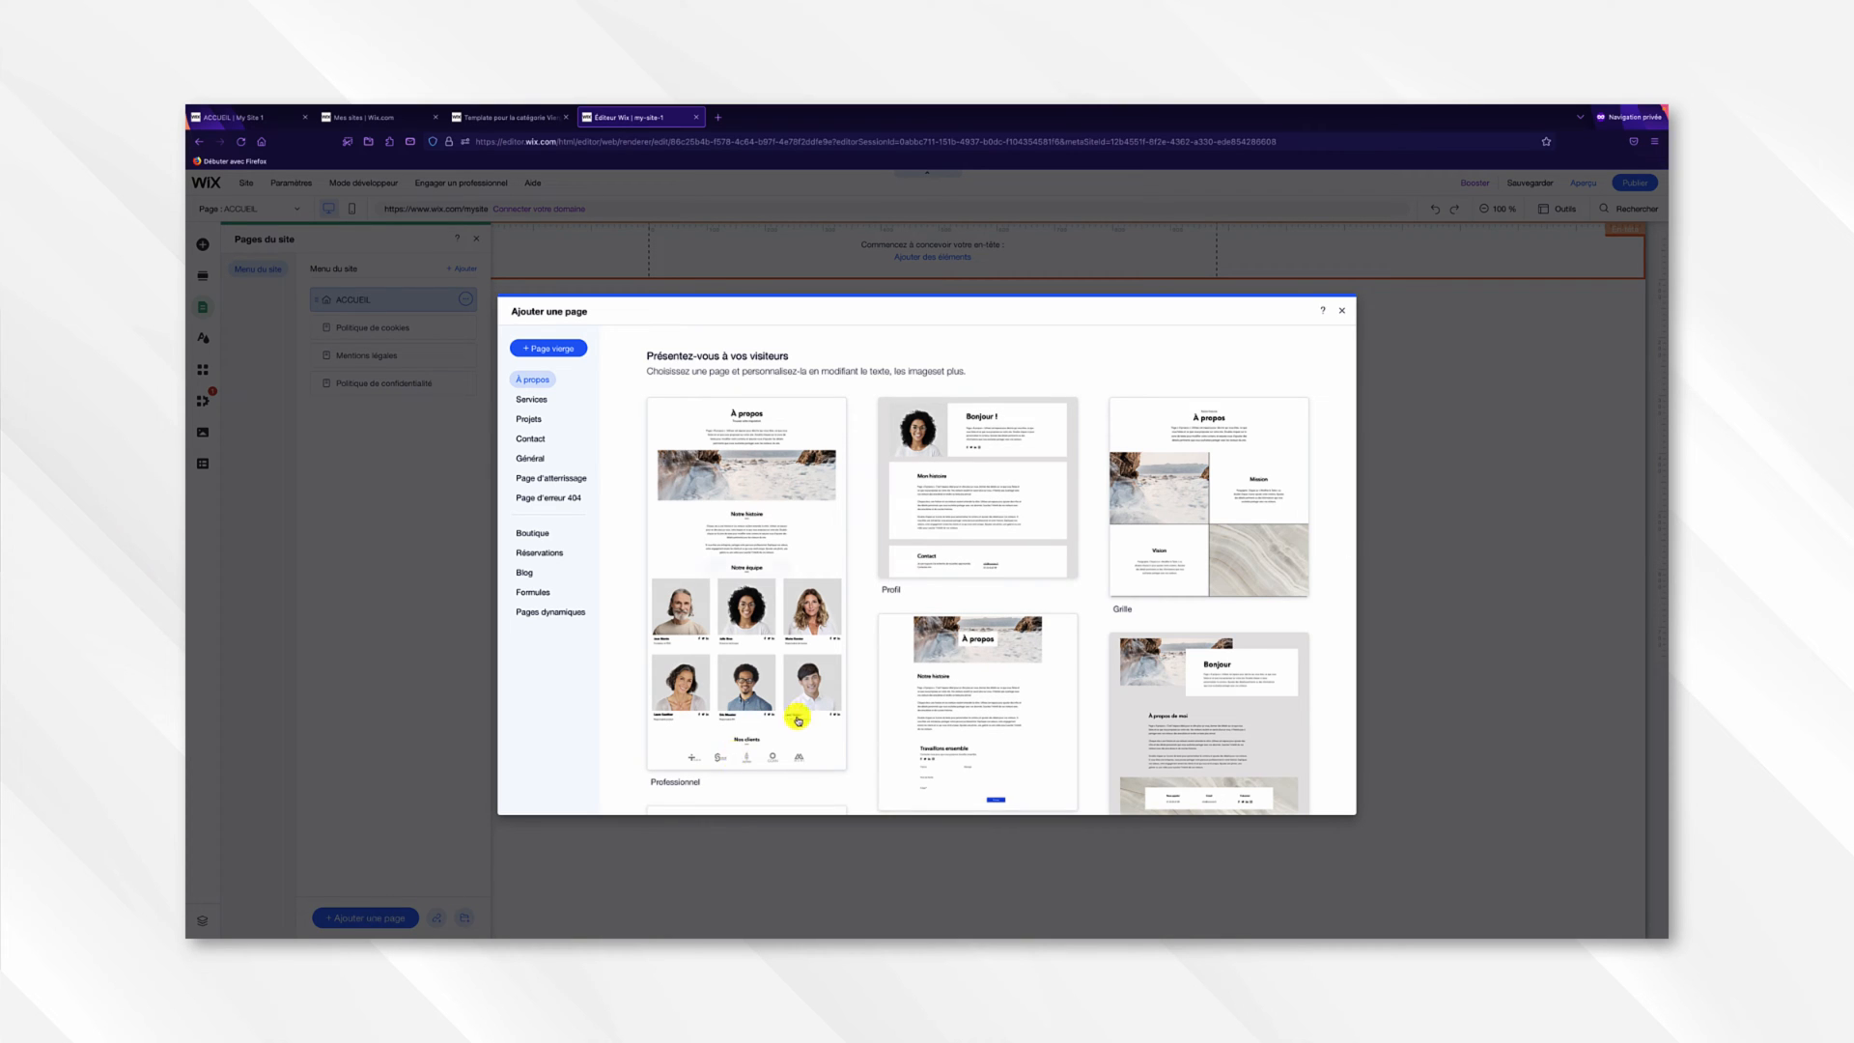
mouse_move(801, 715)
scroll(879, 692, "down", 3)
mouse_move(946, 624)
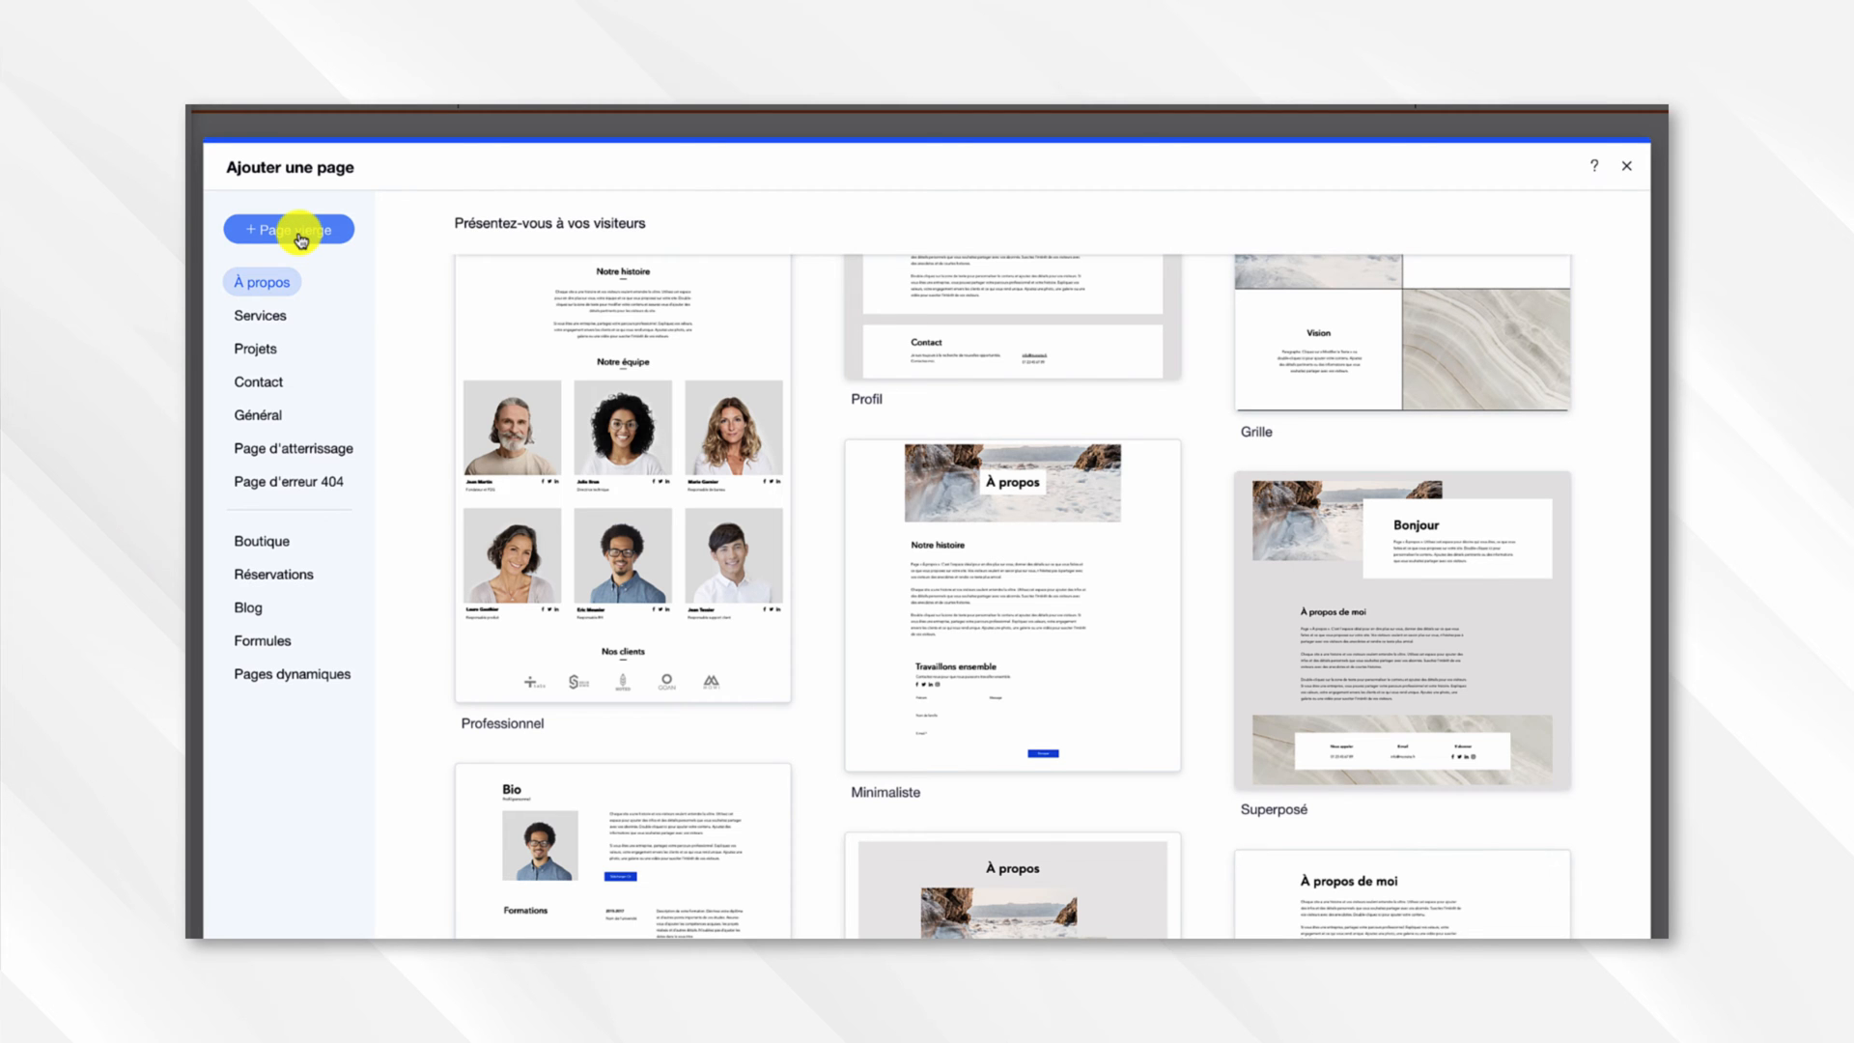
left_click(300, 239)
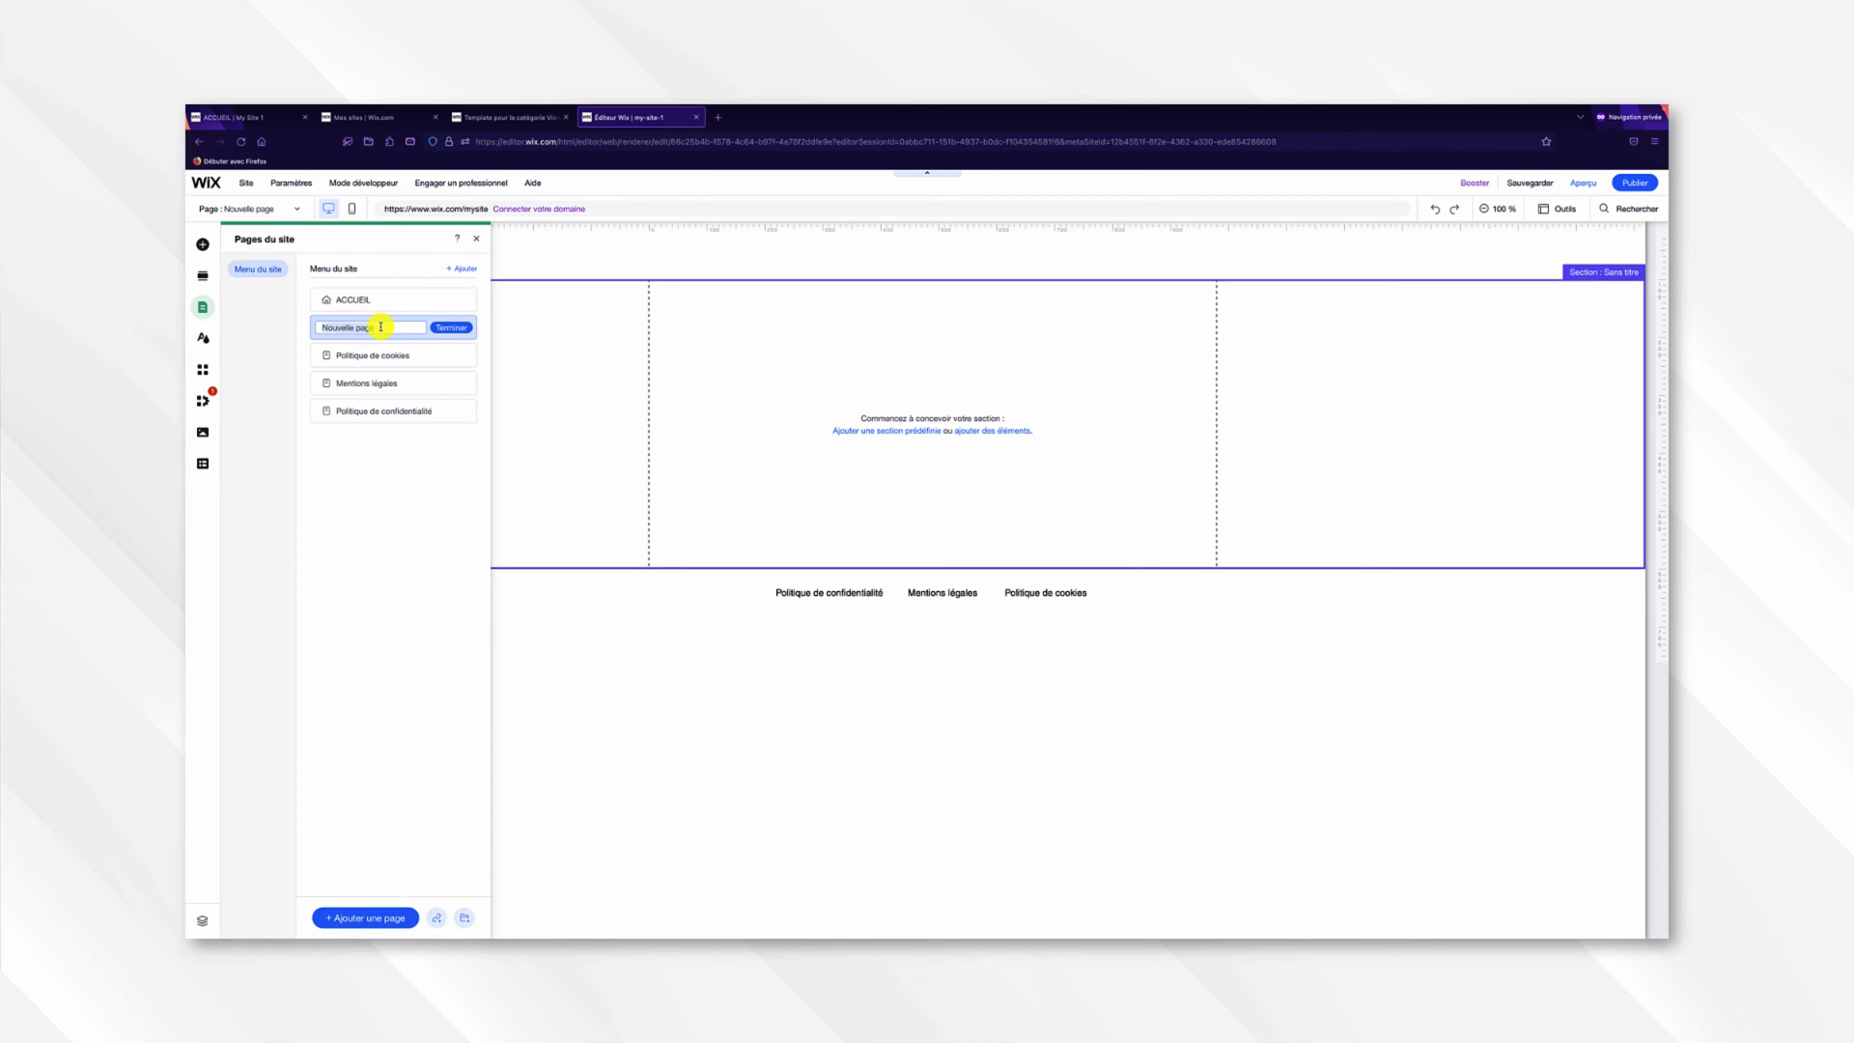
type("Àpropos")
left_click(440, 330)
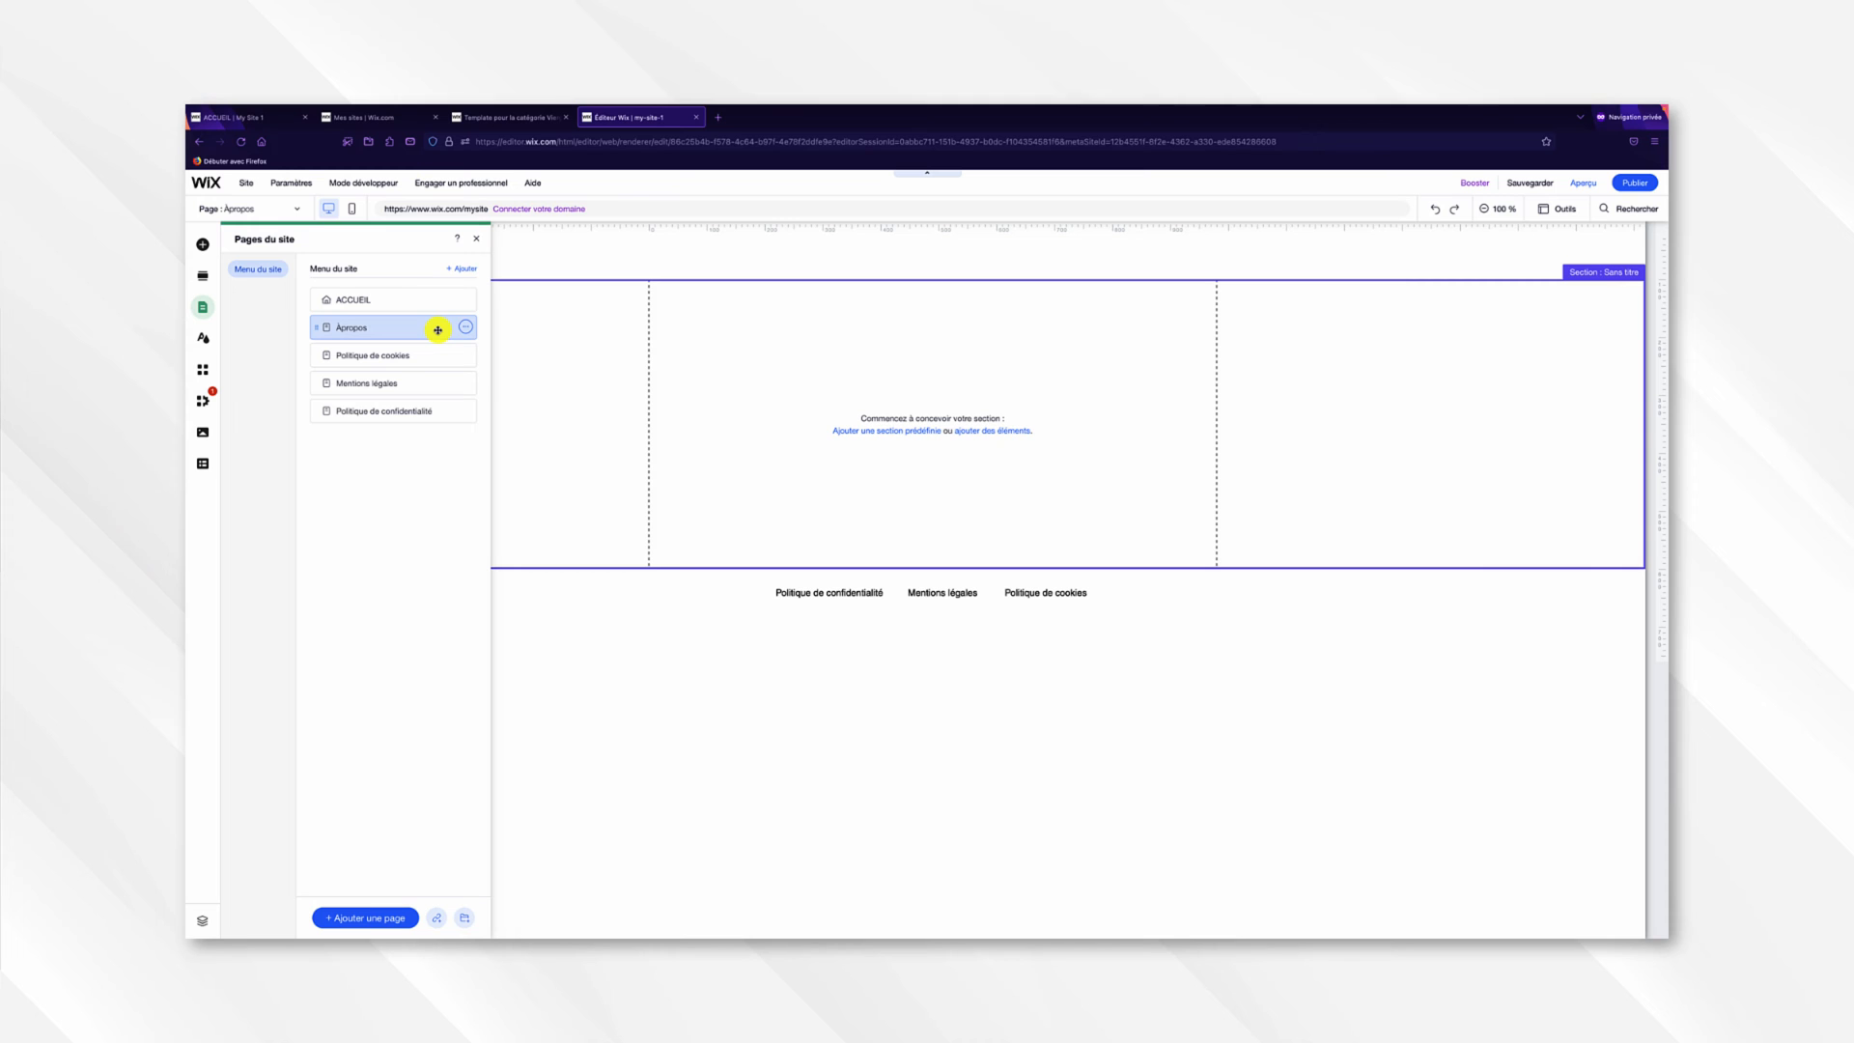
Add another blank page named "Contact" to the site menu.
left_click(395, 915)
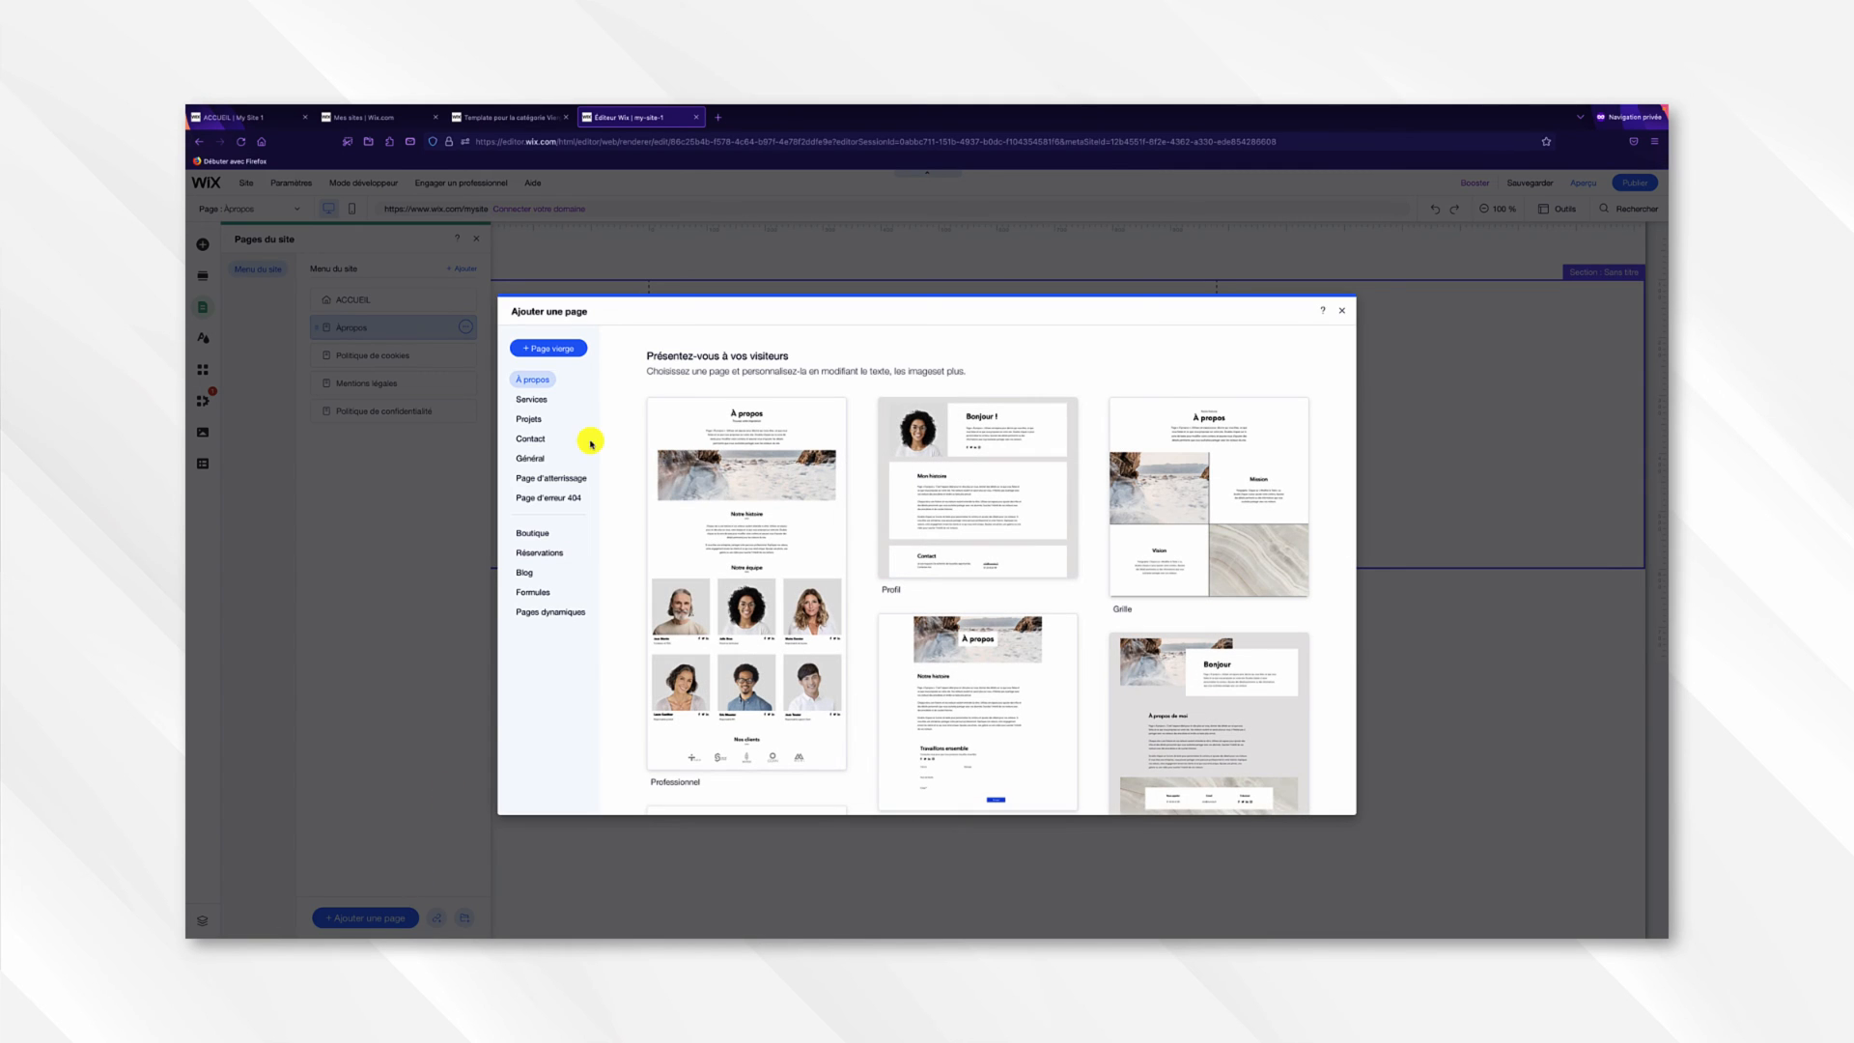
left_click(565, 358)
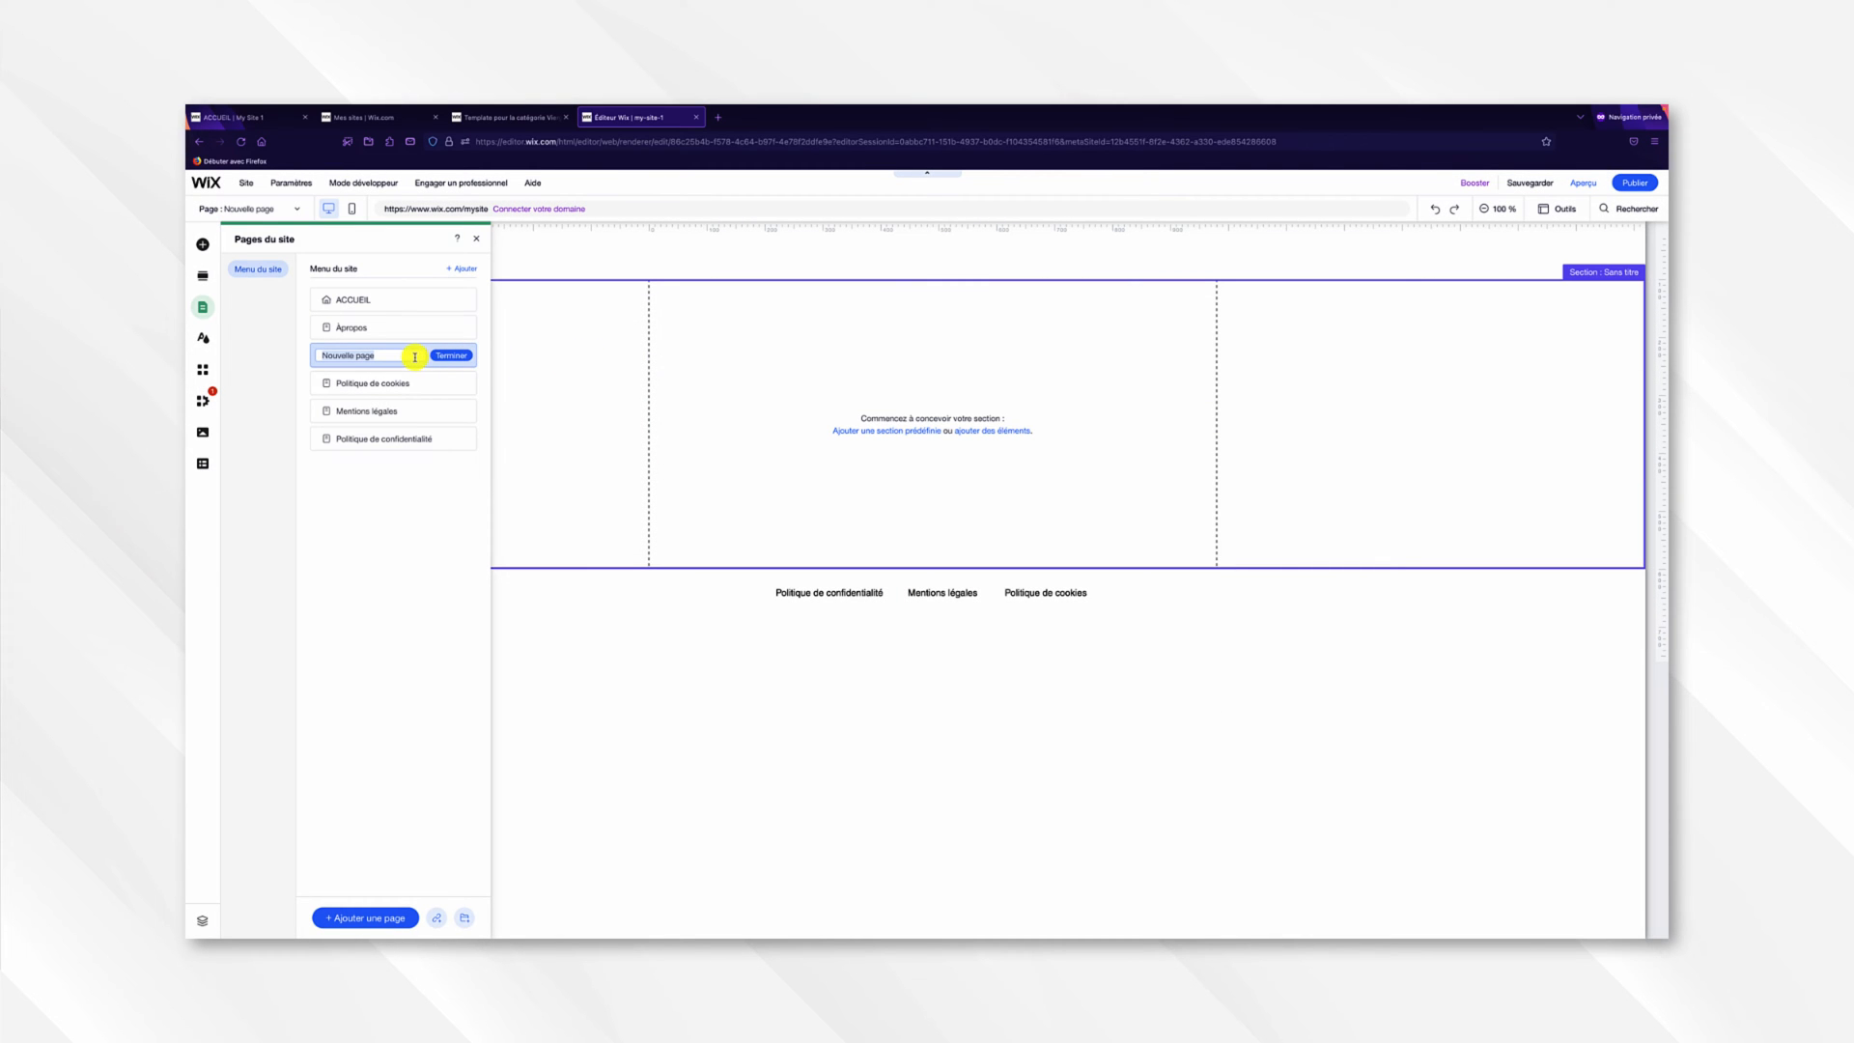
type("Contact")
left_click(460, 355)
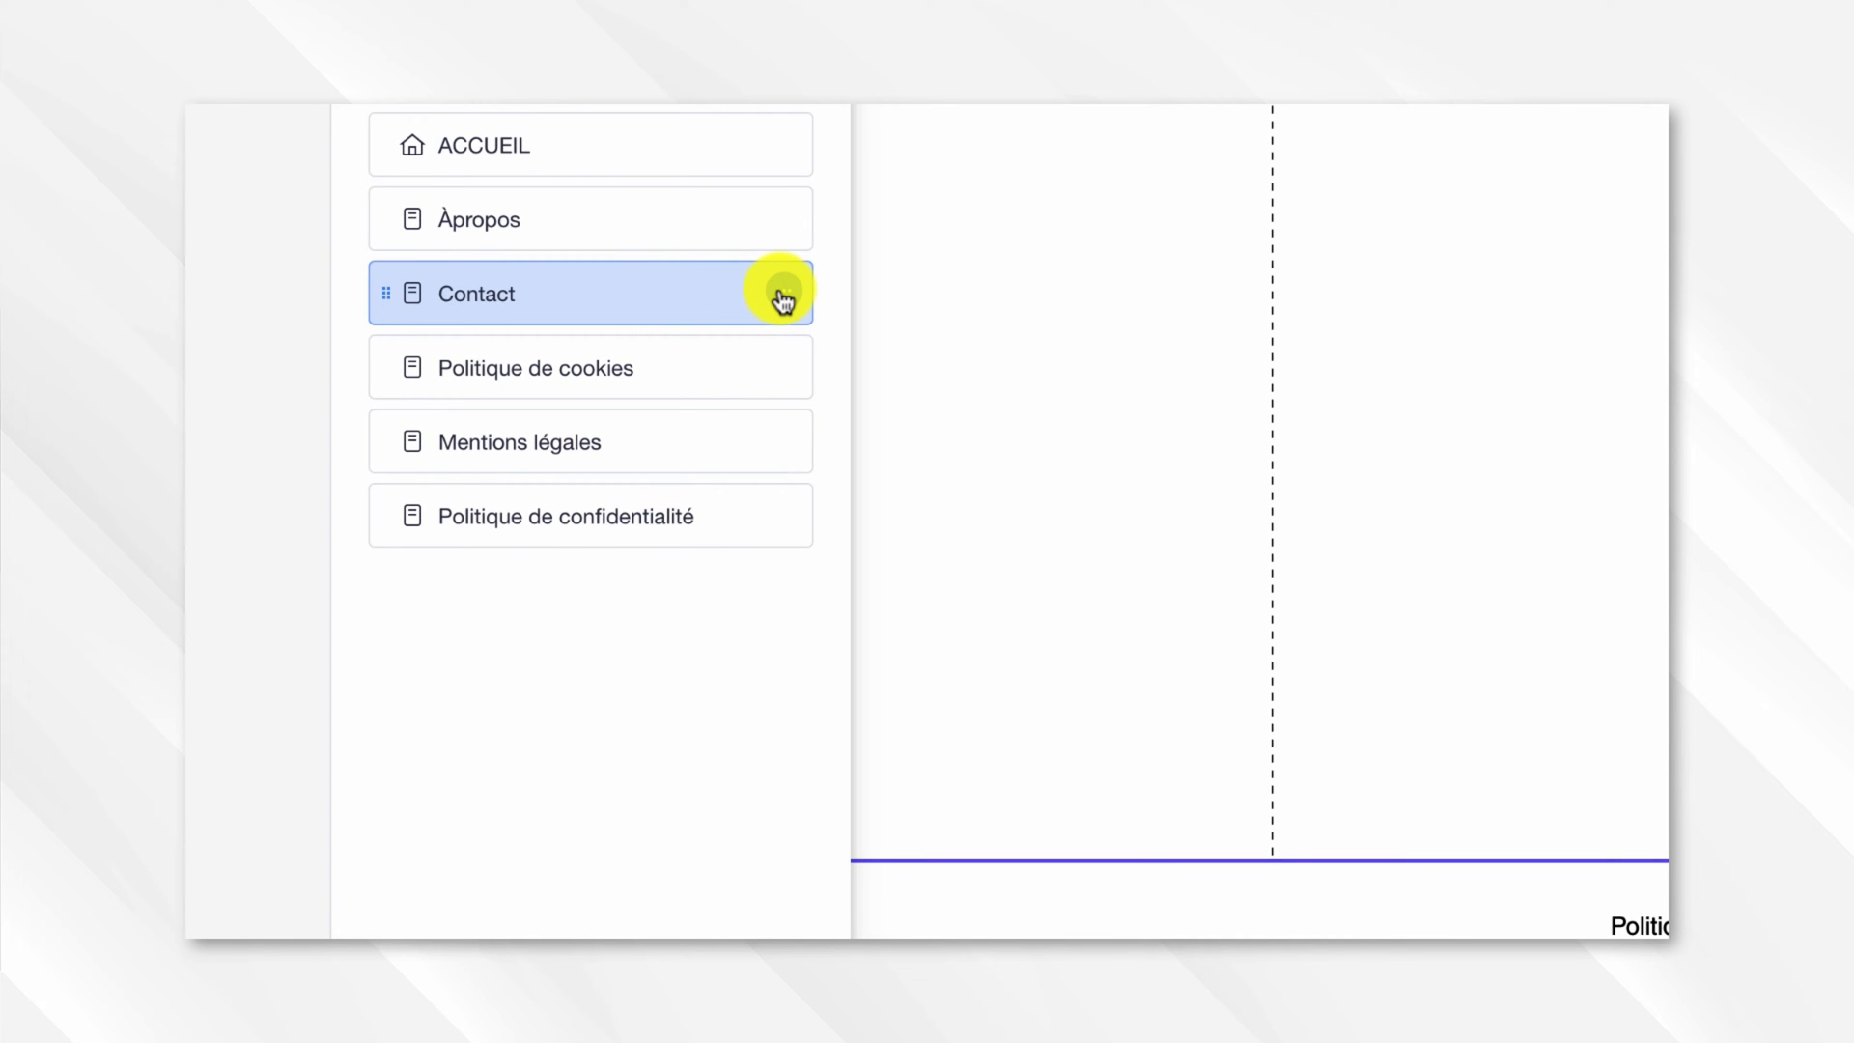
Check the Contact page's options and hide the "Politique de cookies", "Politique de confidentialité" and "Mentions légales" pages from the menu.
left_click(784, 294)
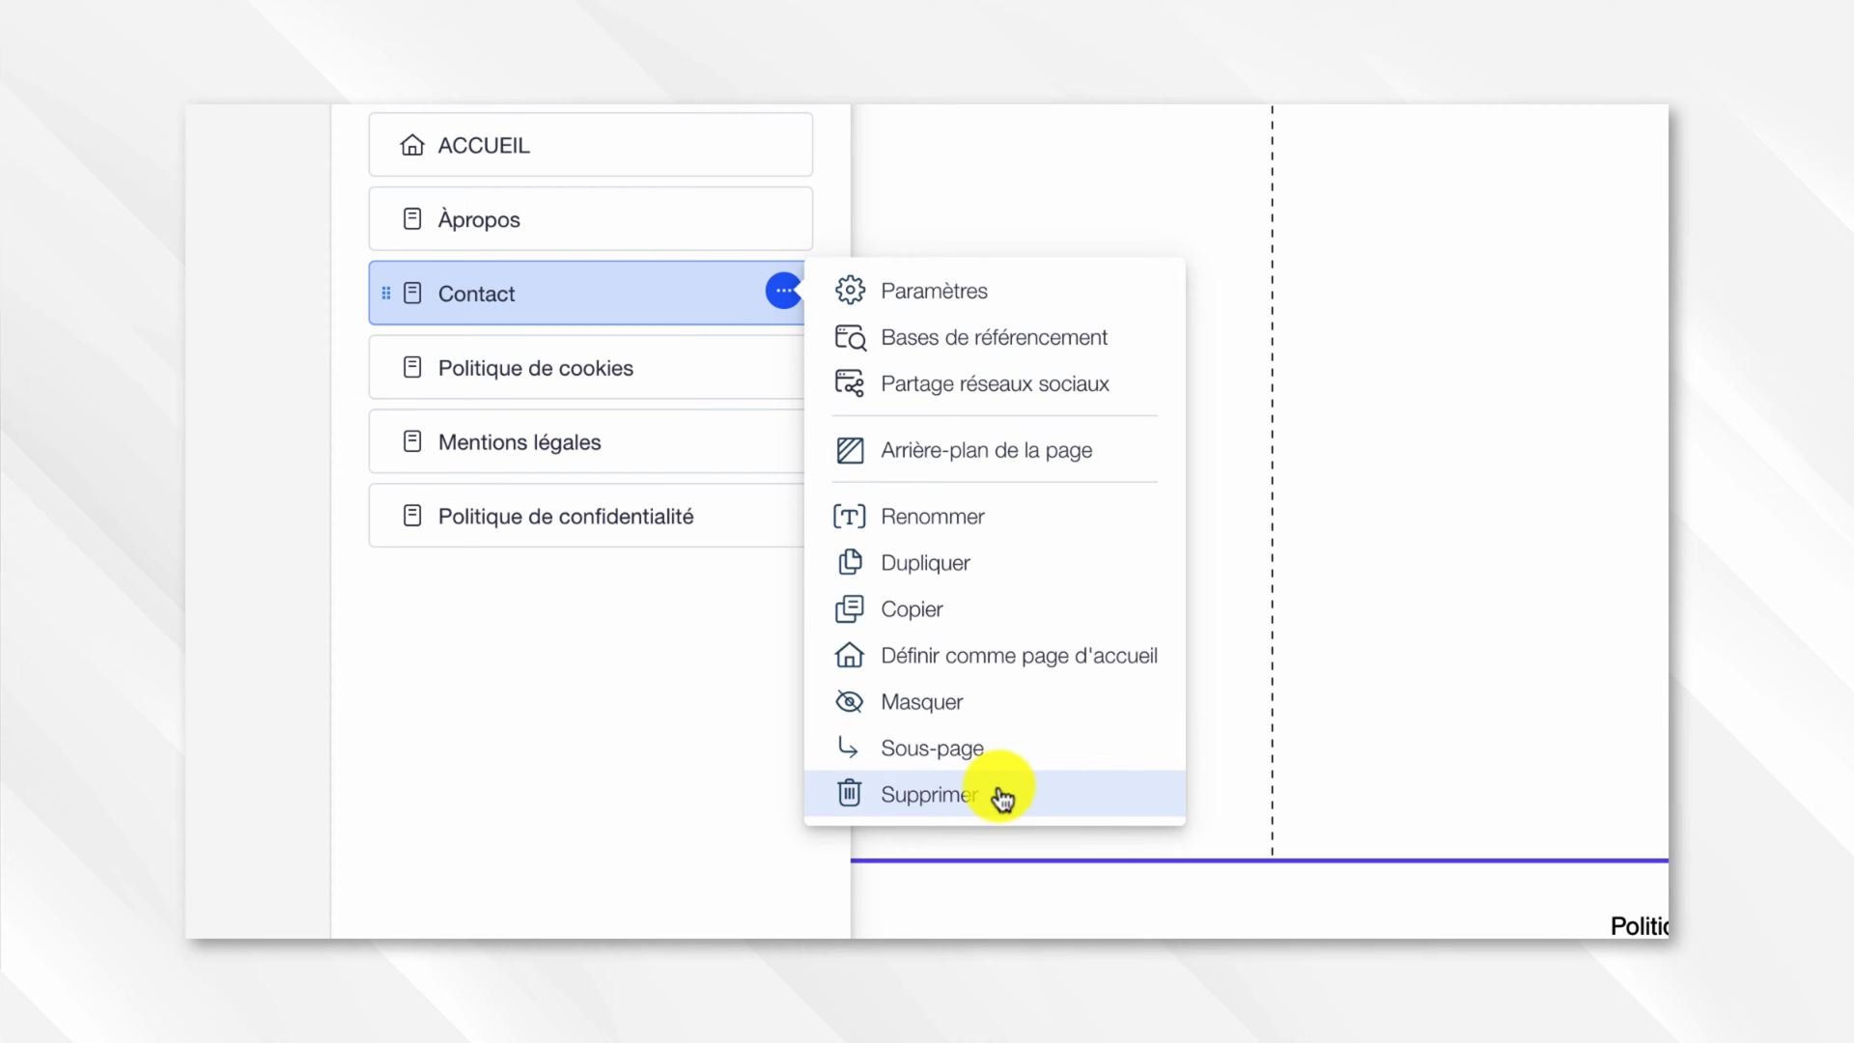
left_click(662, 662)
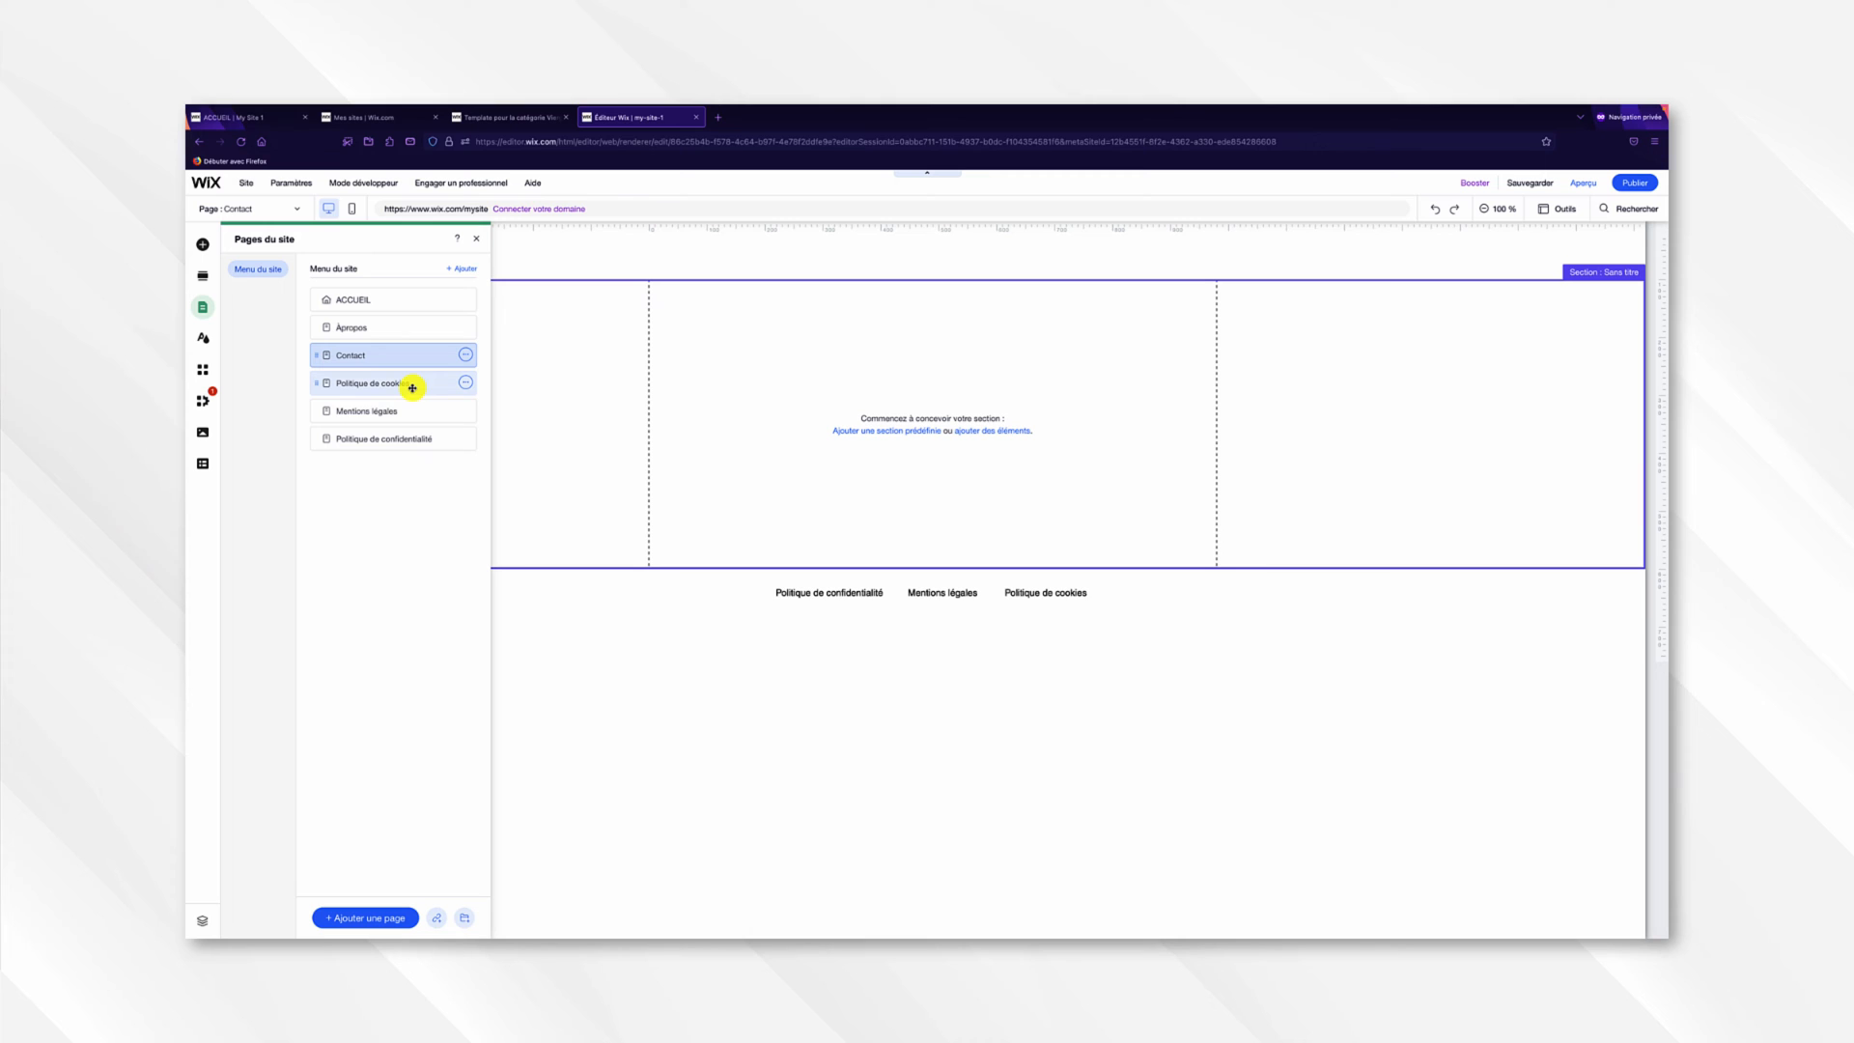
left_click(466, 382)
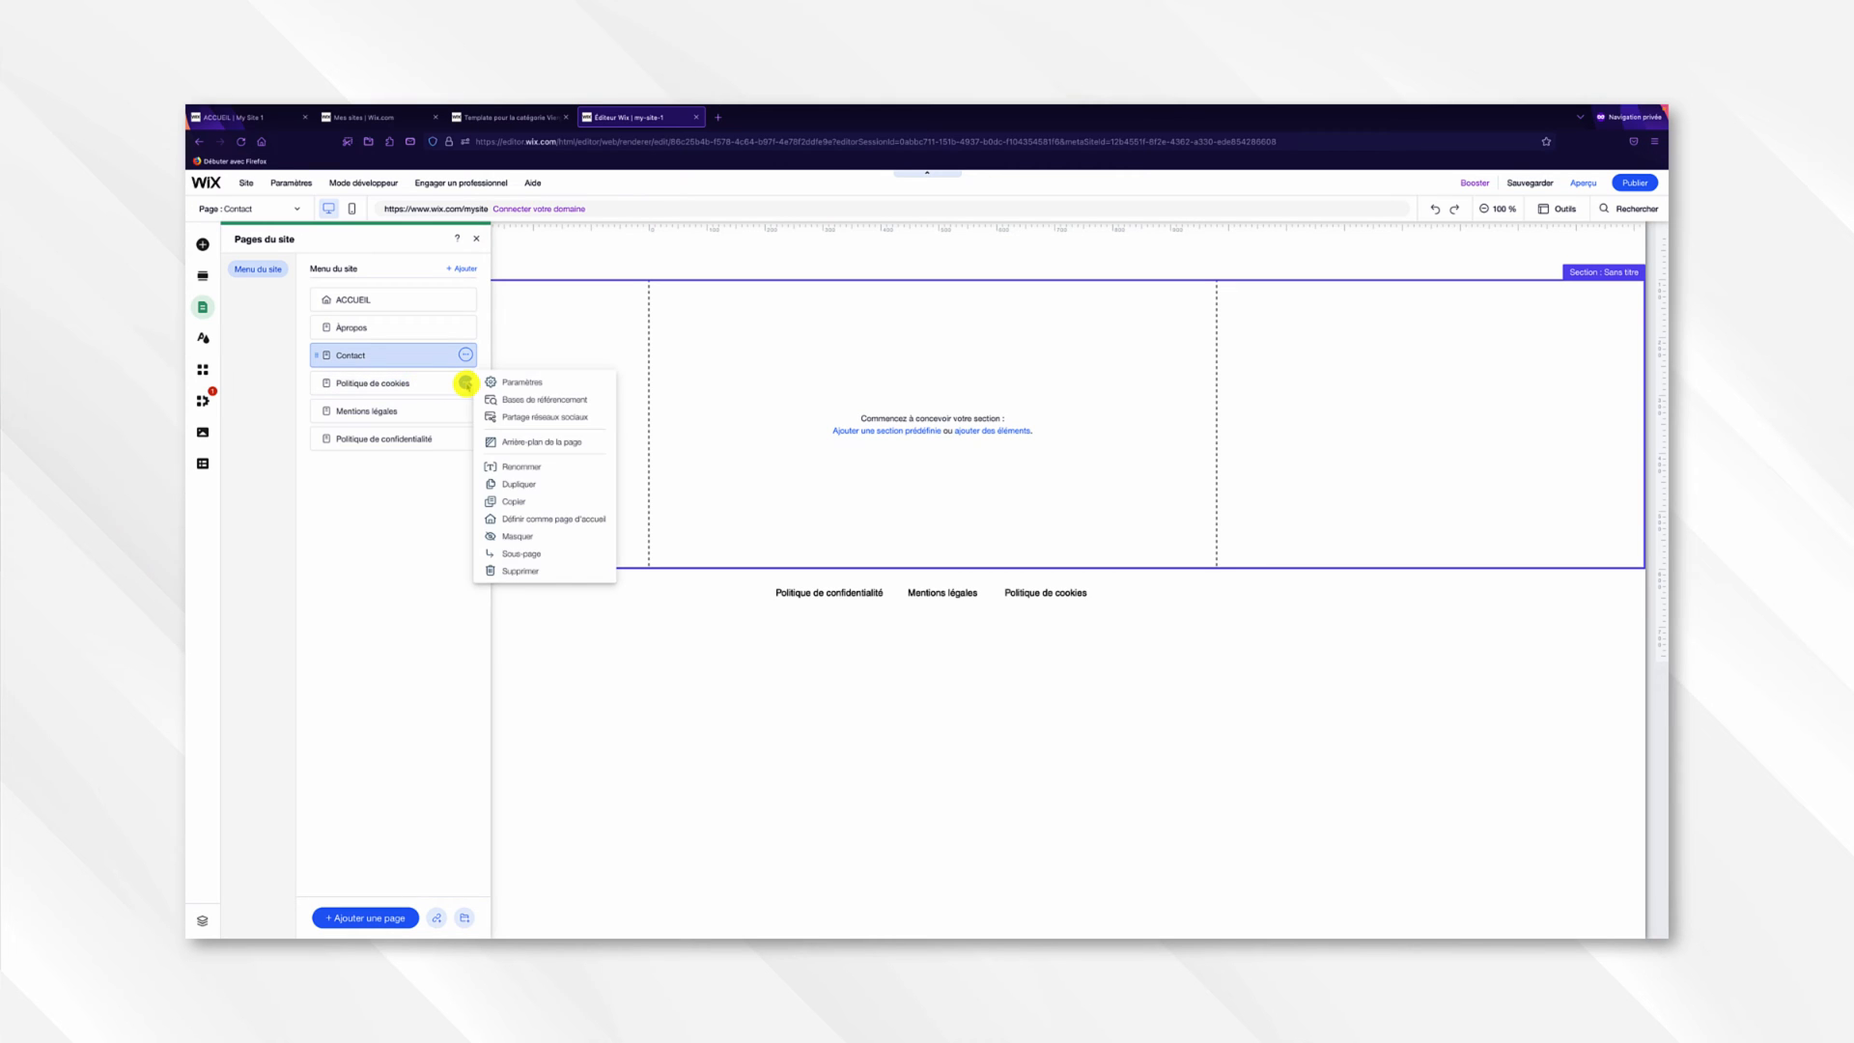
left_click(528, 536)
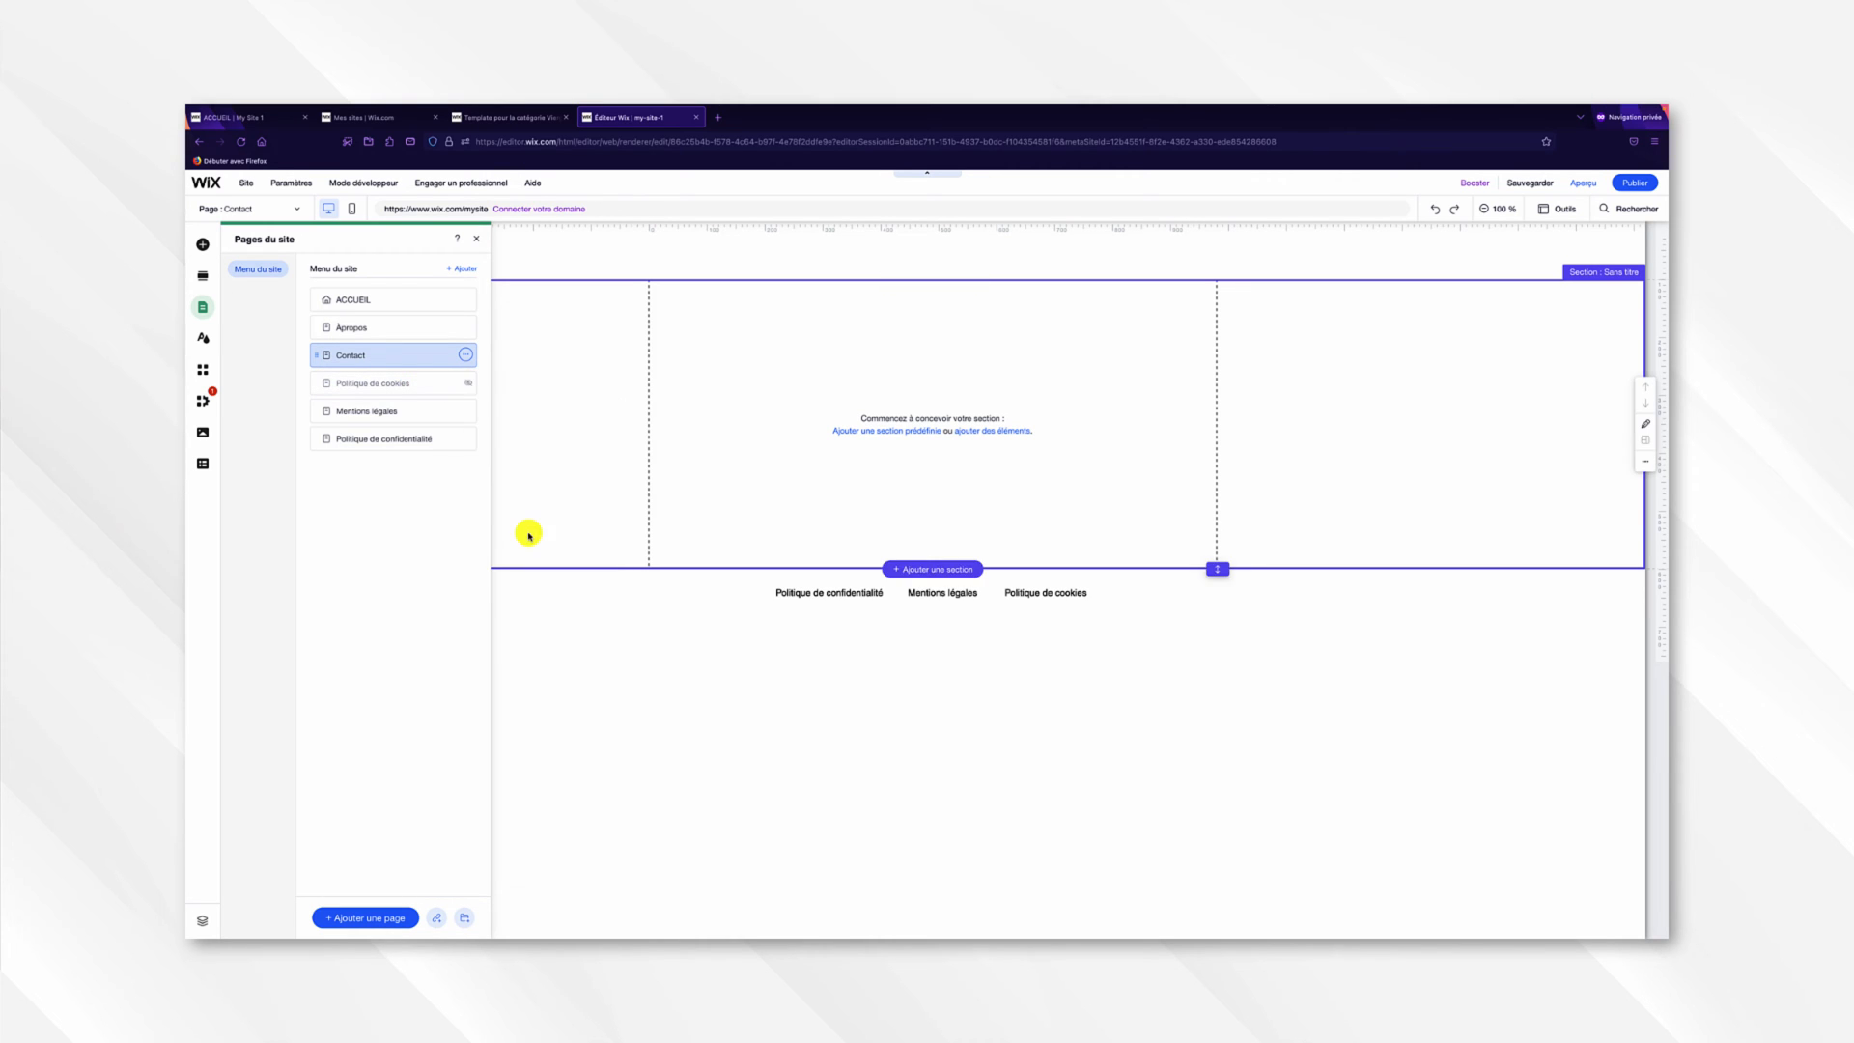
left_click(465, 439)
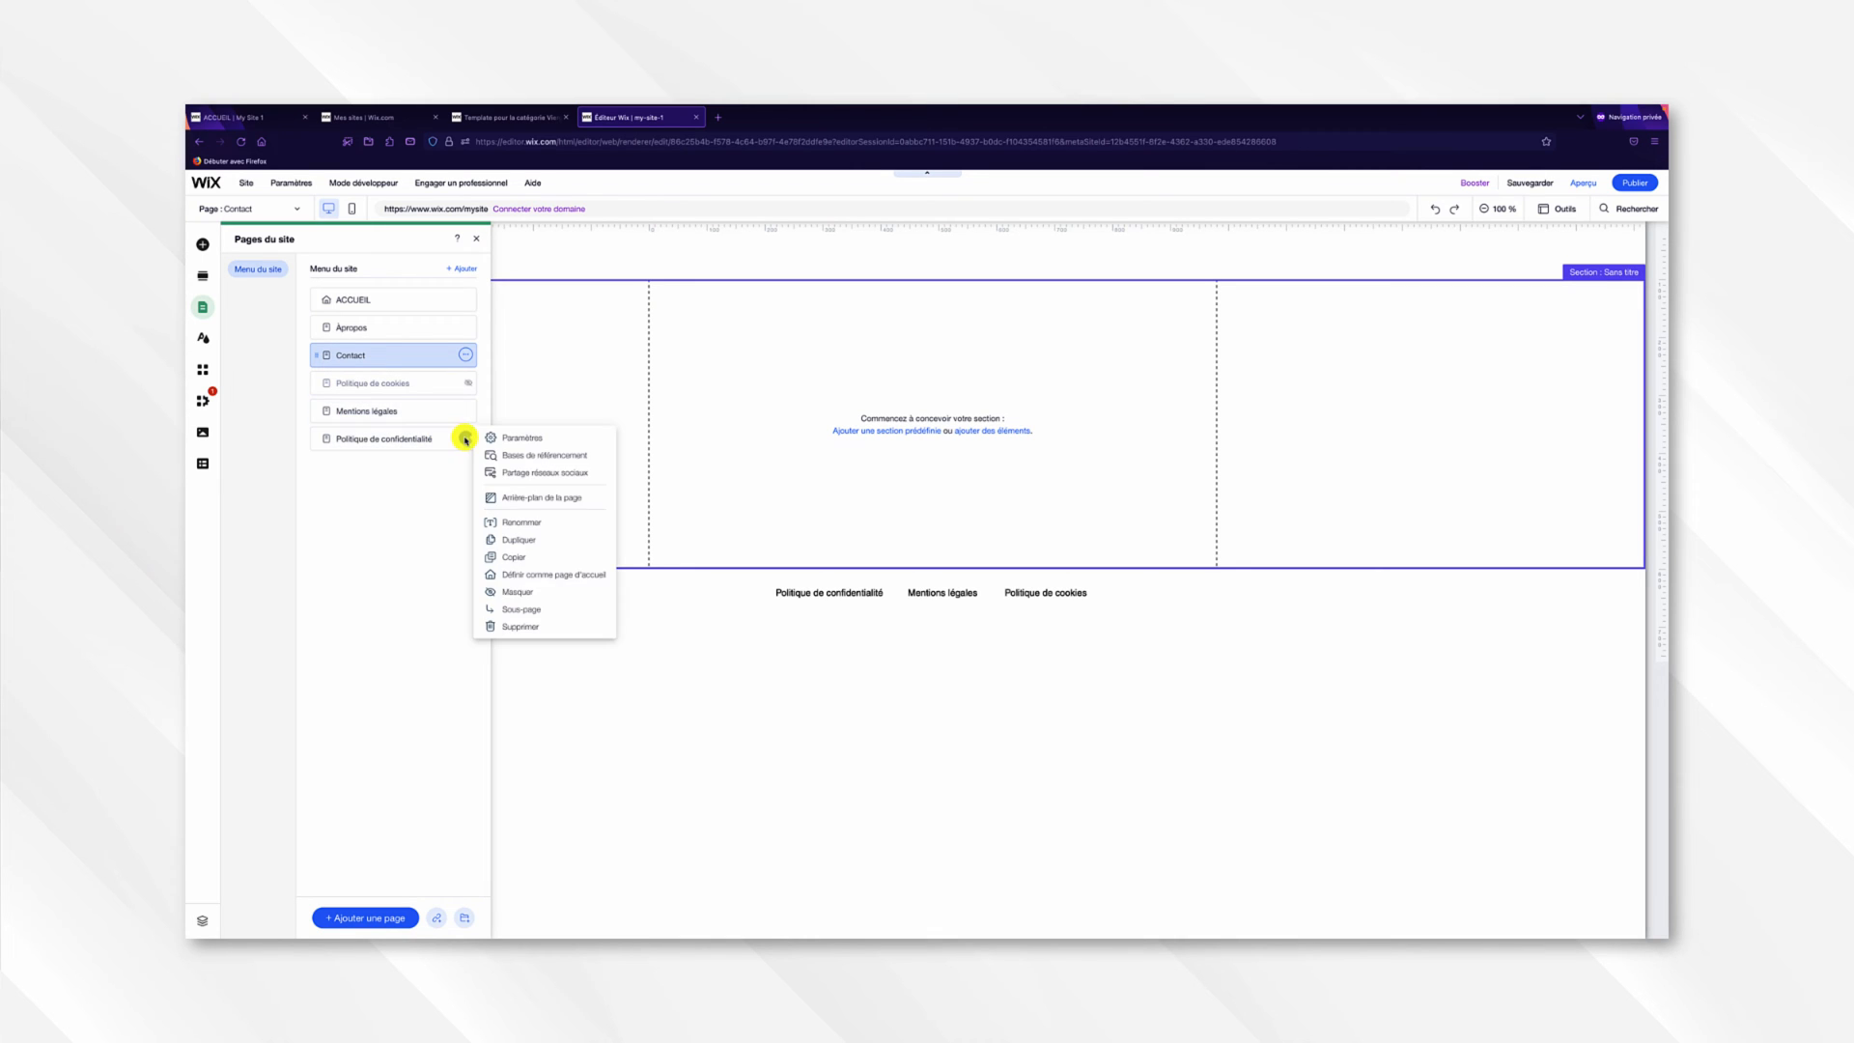
left_click(519, 592)
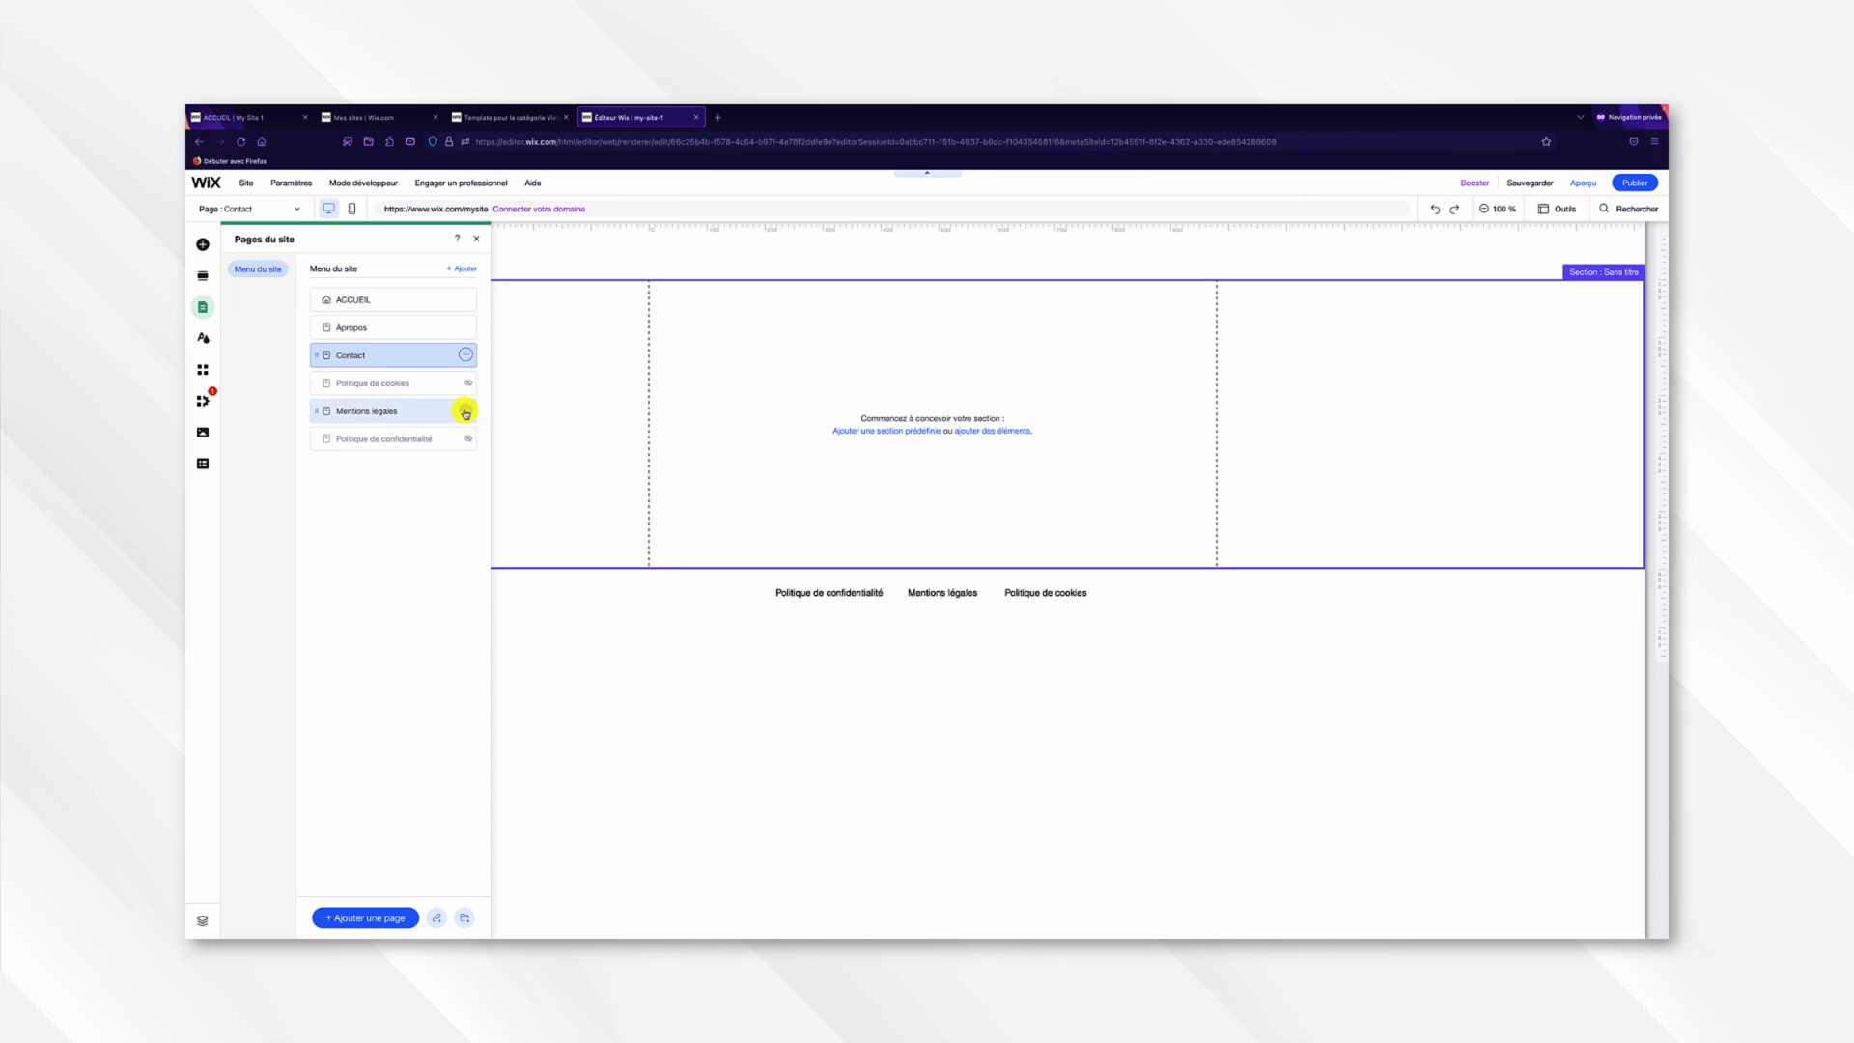
left_click(466, 412)
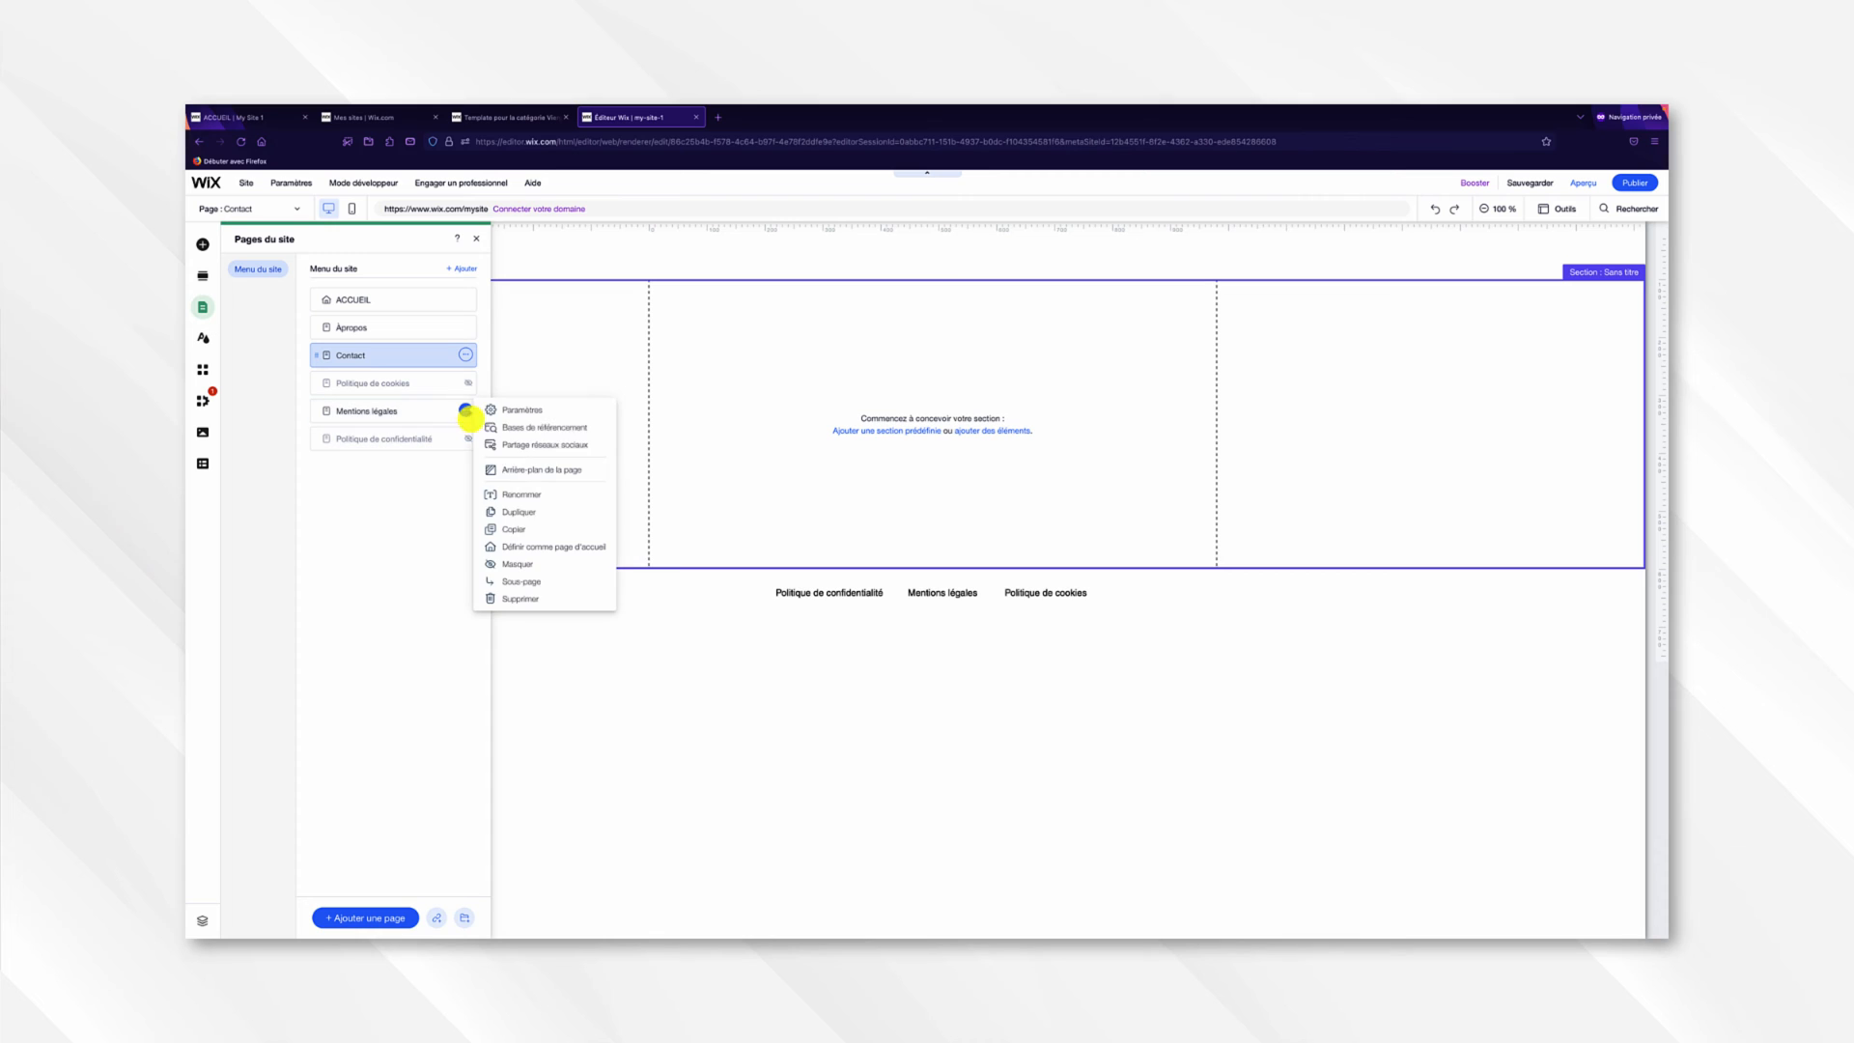
left_click(541, 566)
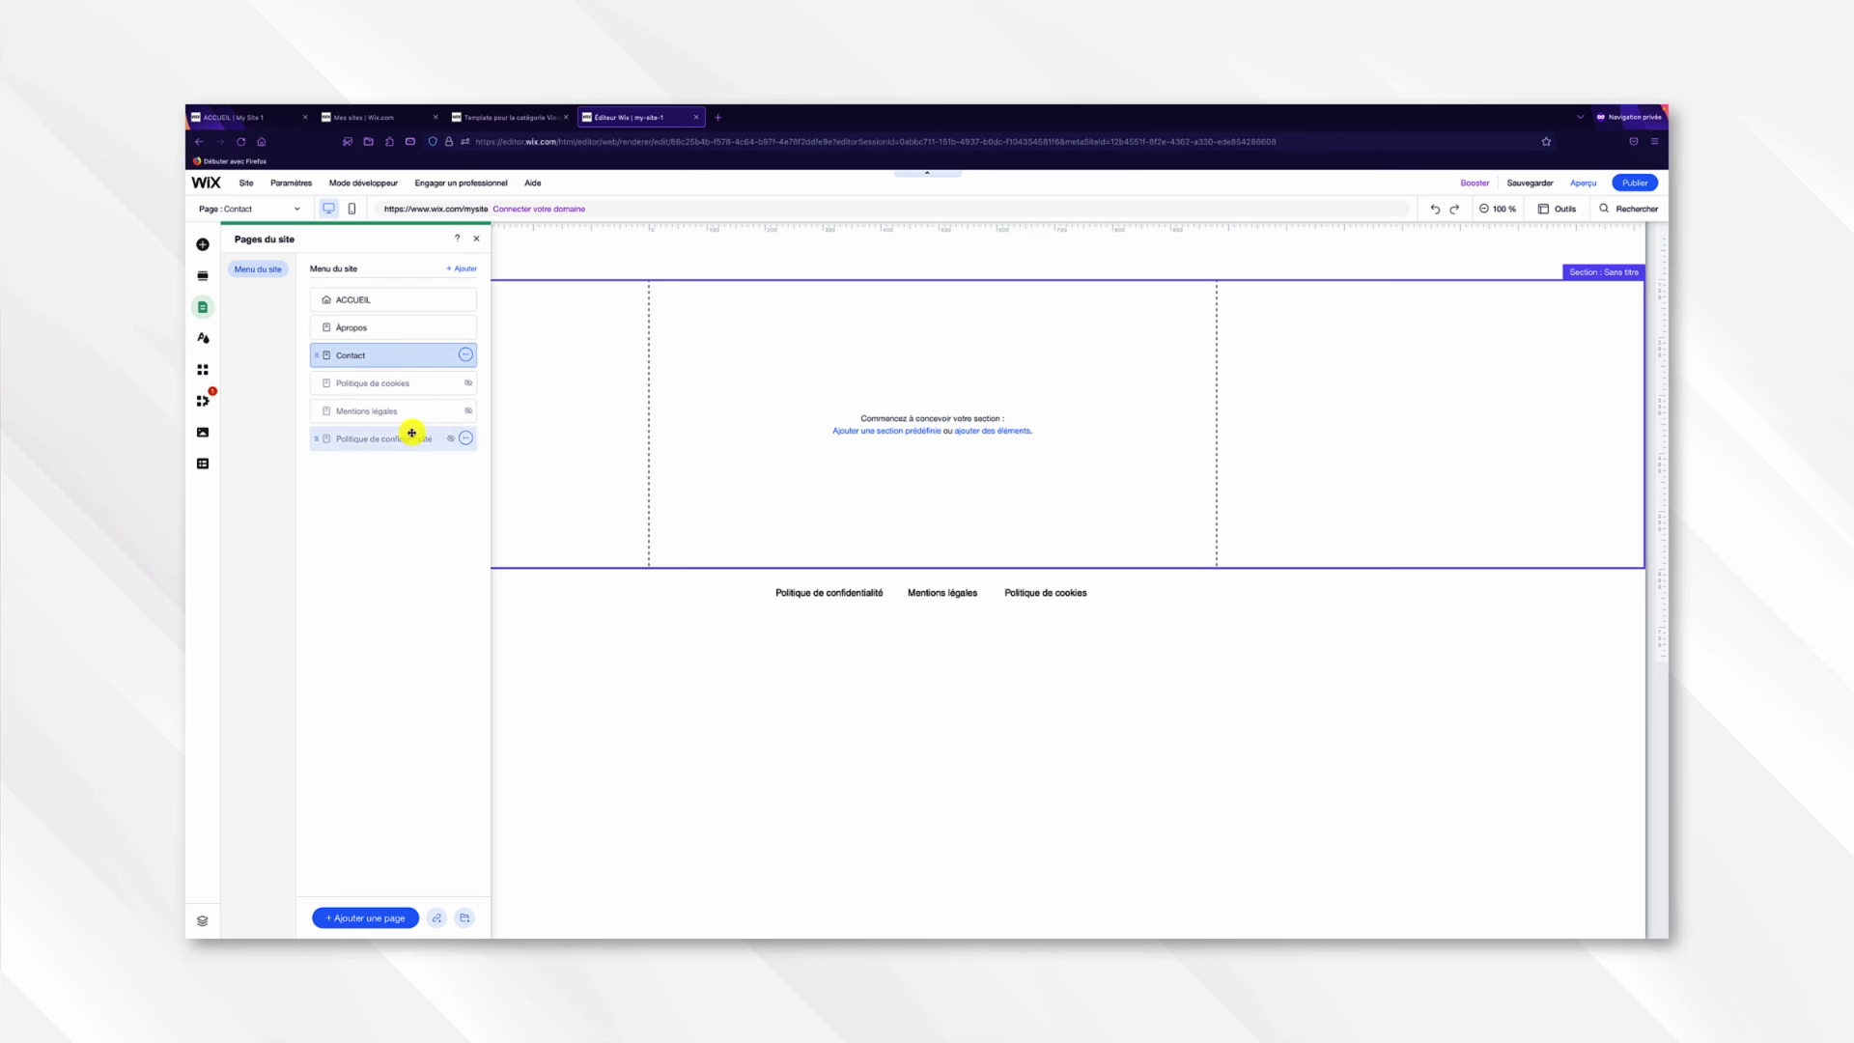
Return to the ACCUEIL page and add a blank section above its existing section.
left_click(402, 303)
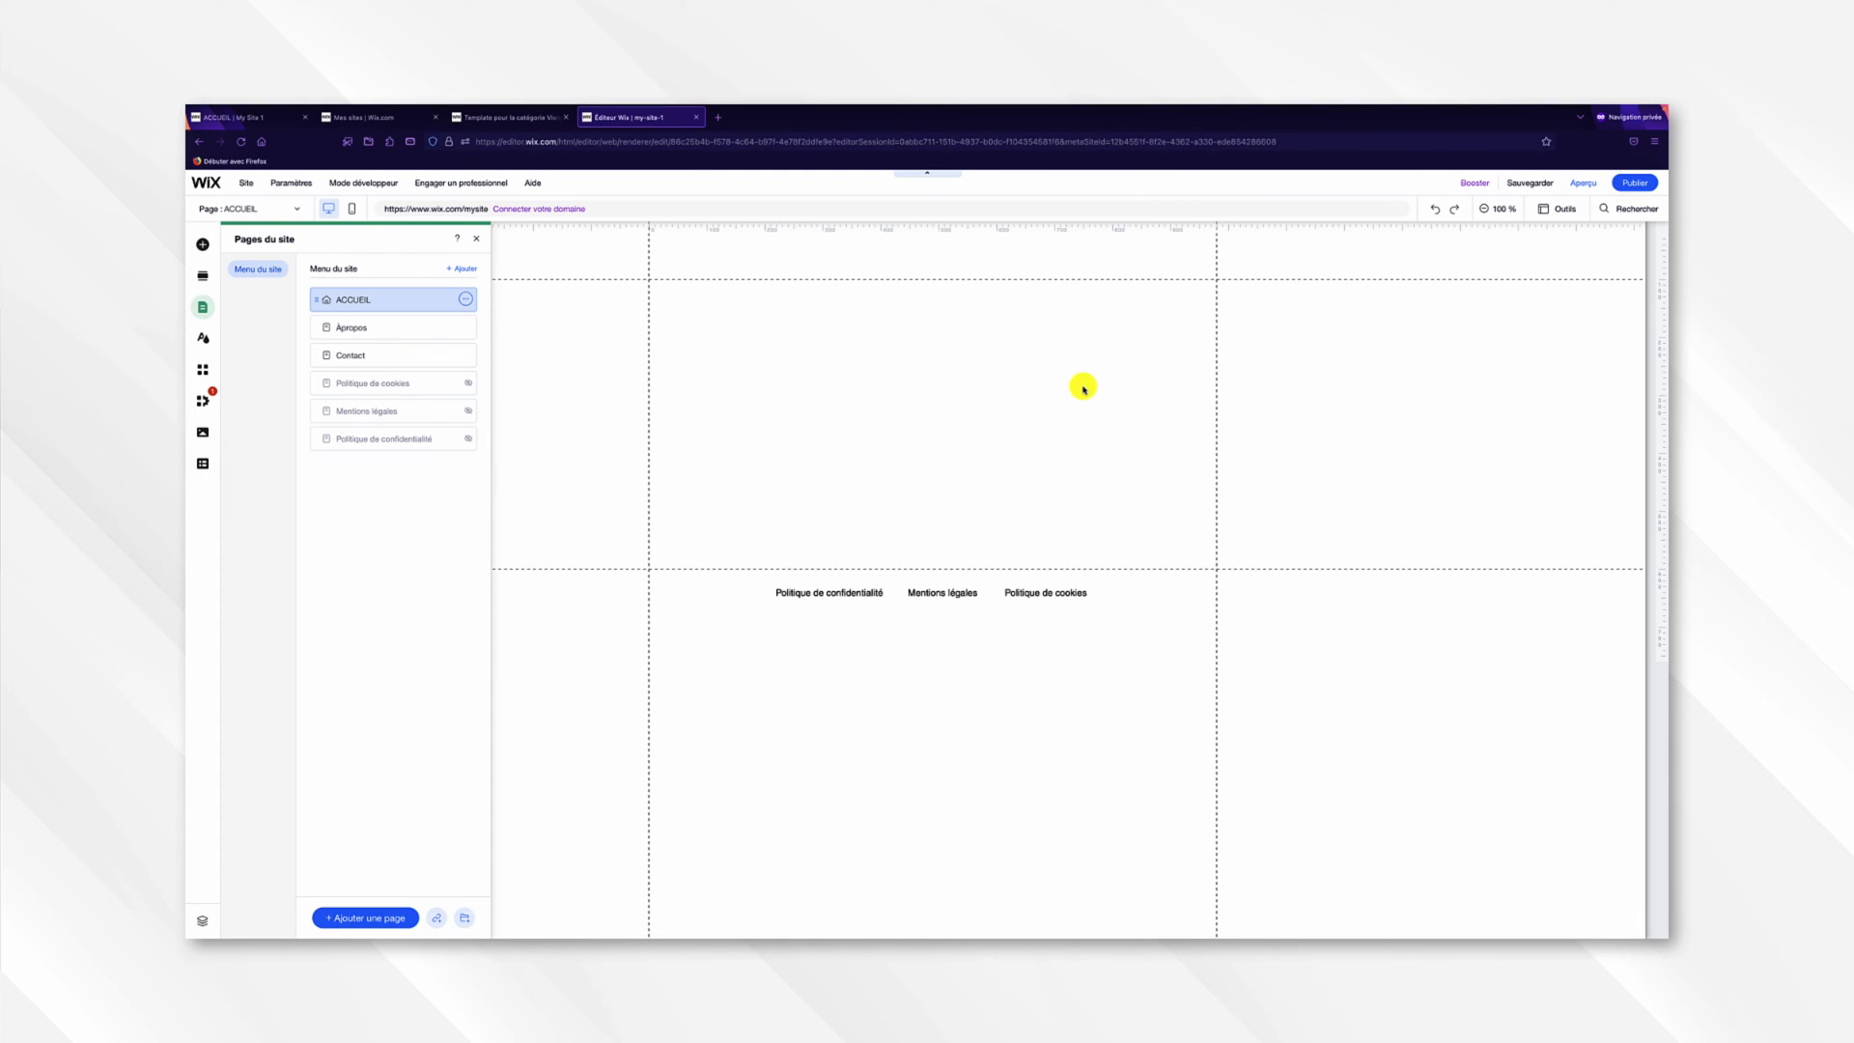
left_click(1072, 388)
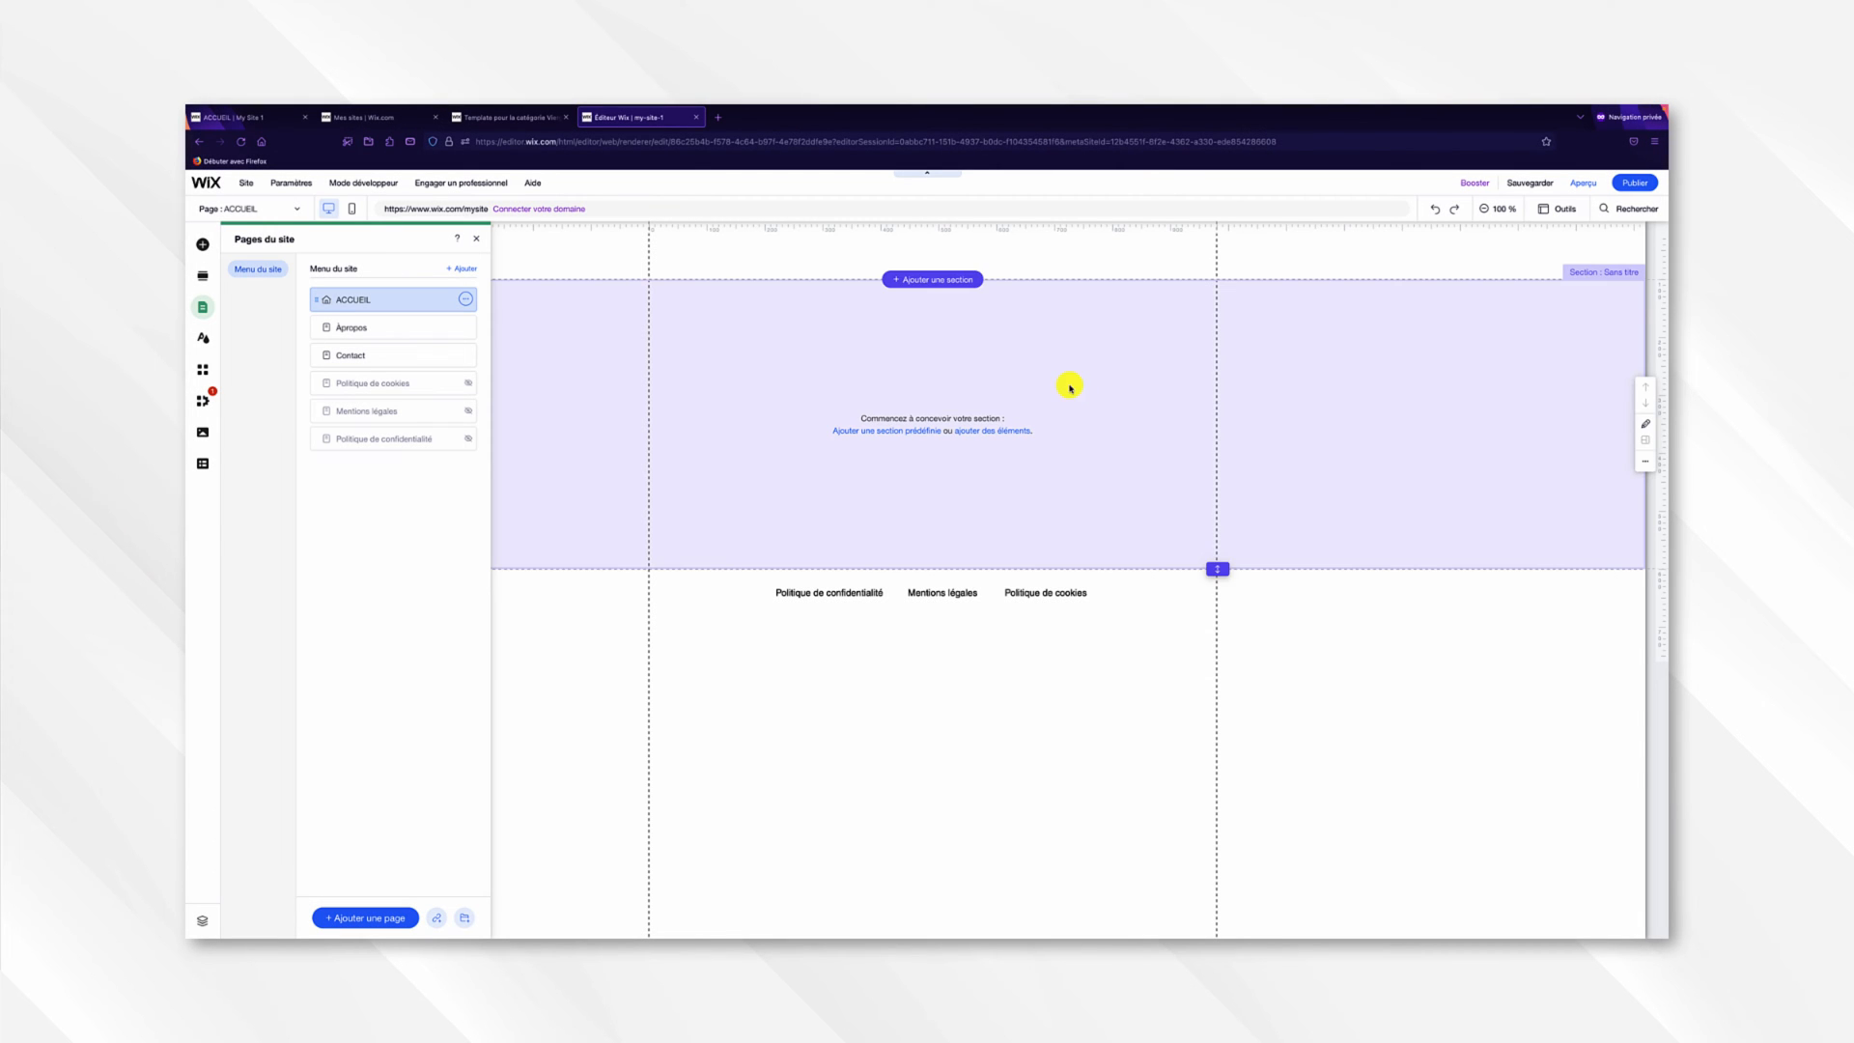
left_click(477, 240)
left_click(752, 337)
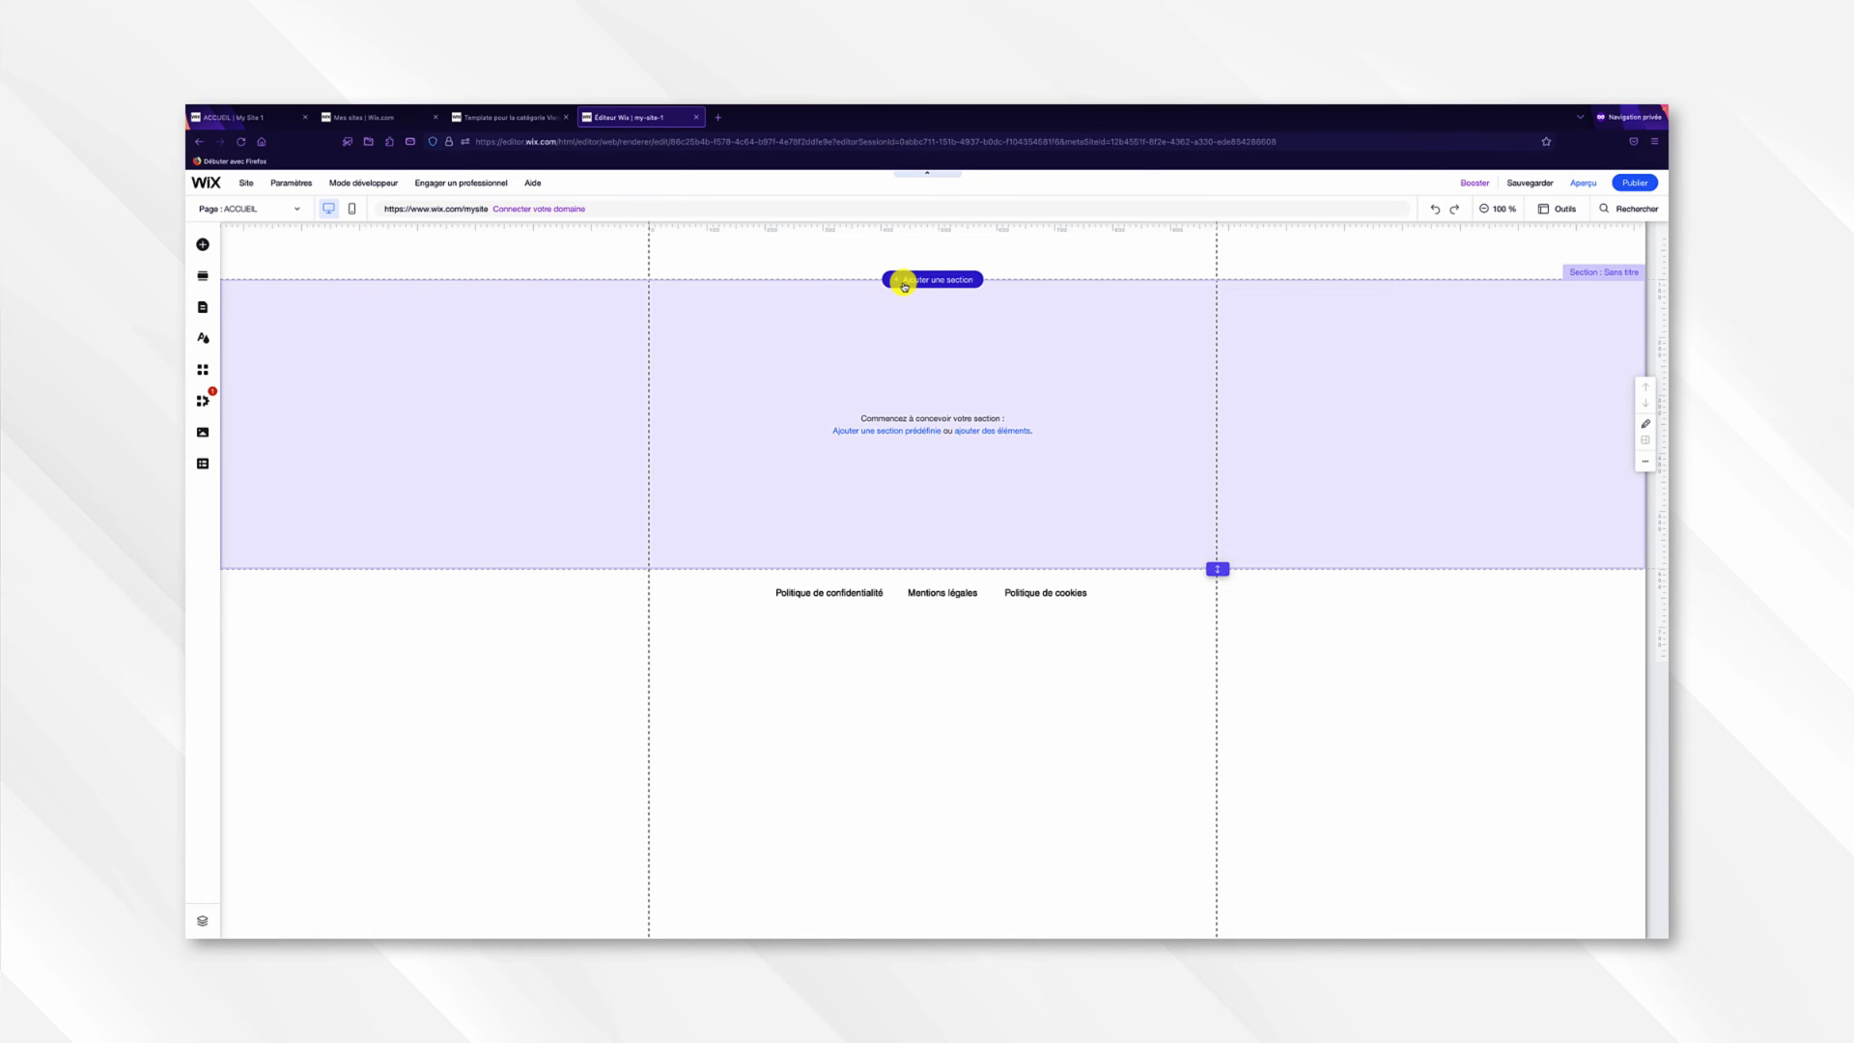
left_click(904, 282)
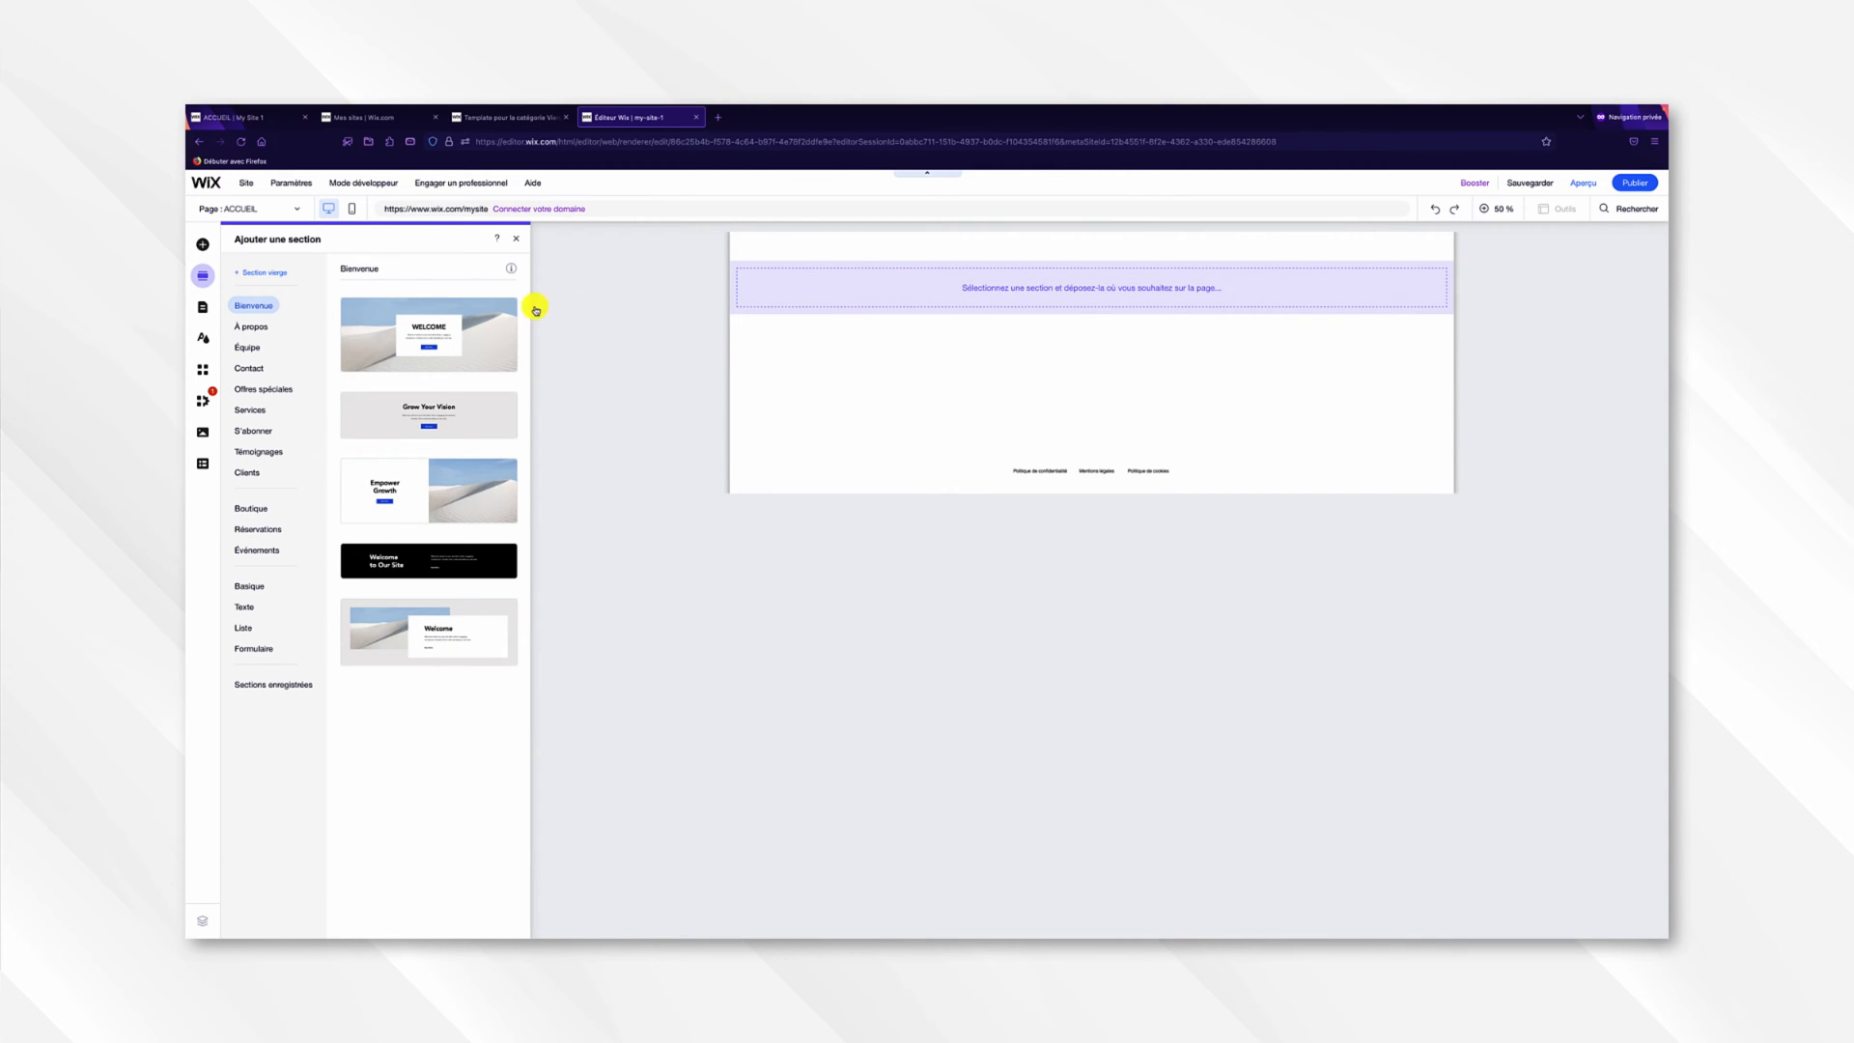
left_click(420, 340)
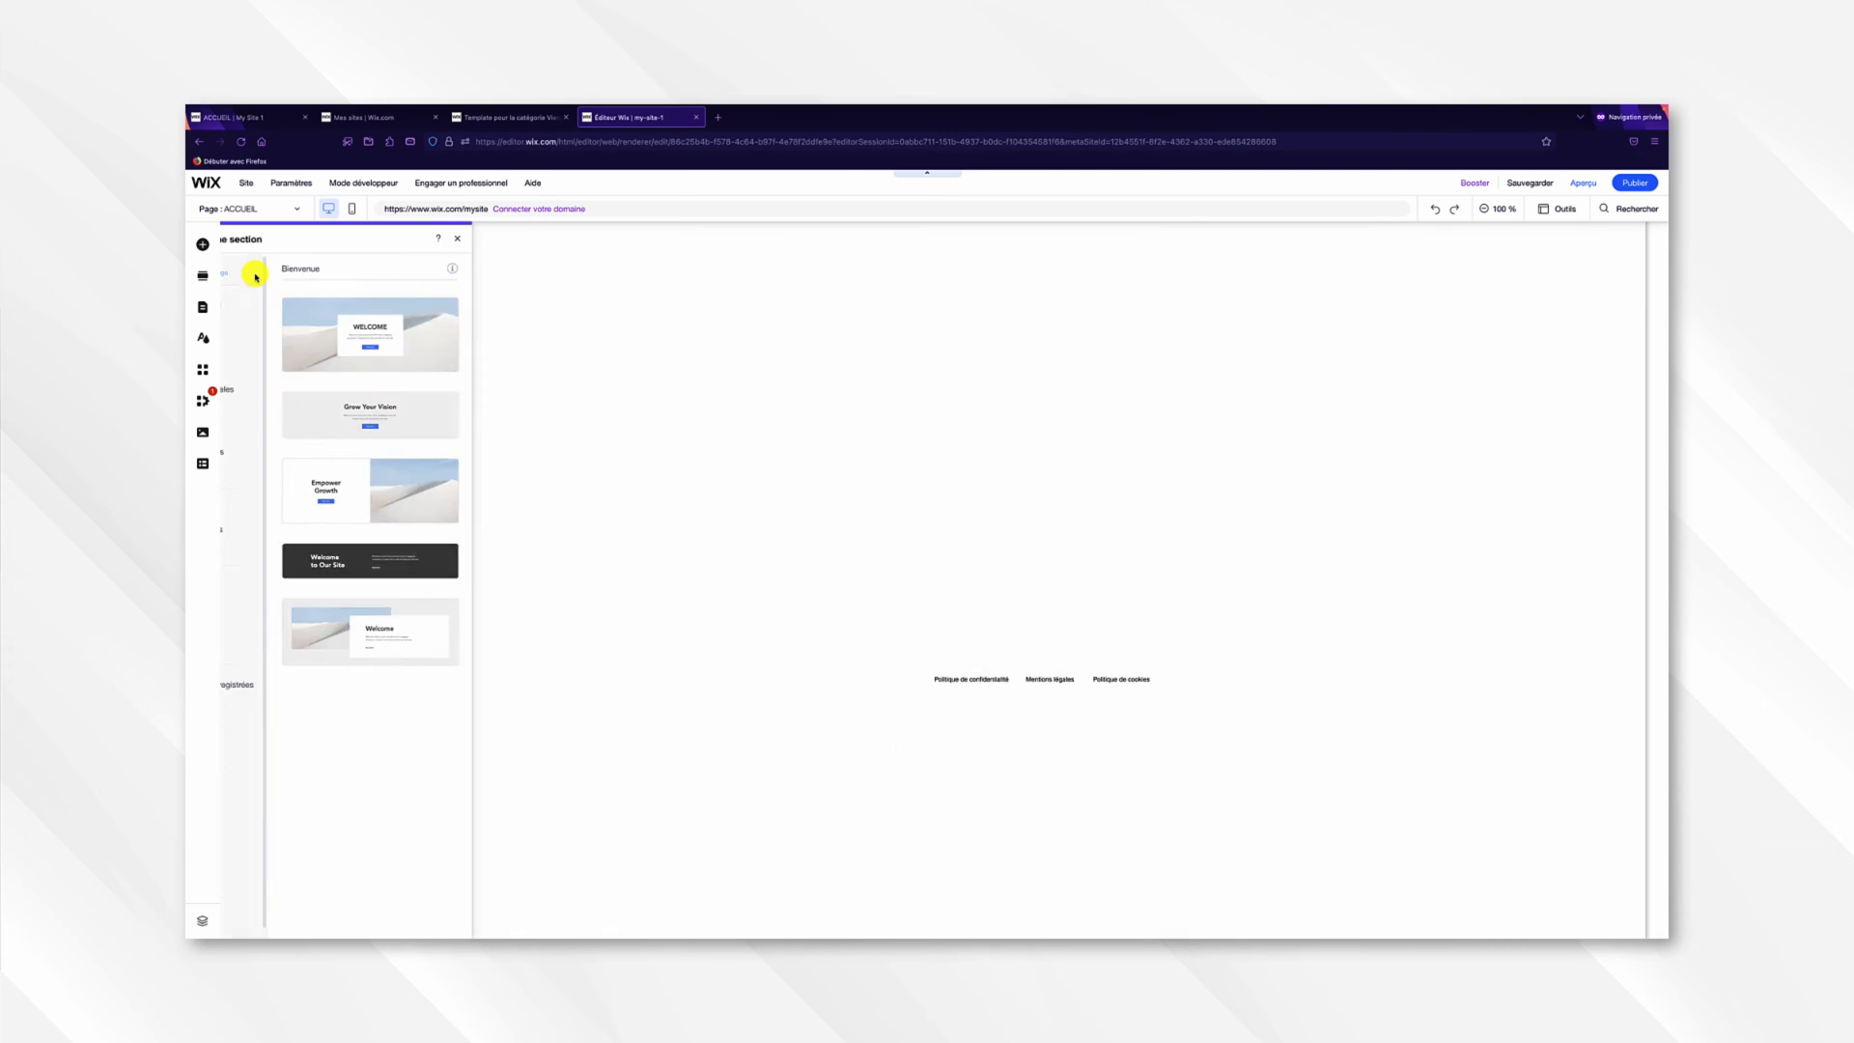
left_click(301, 414)
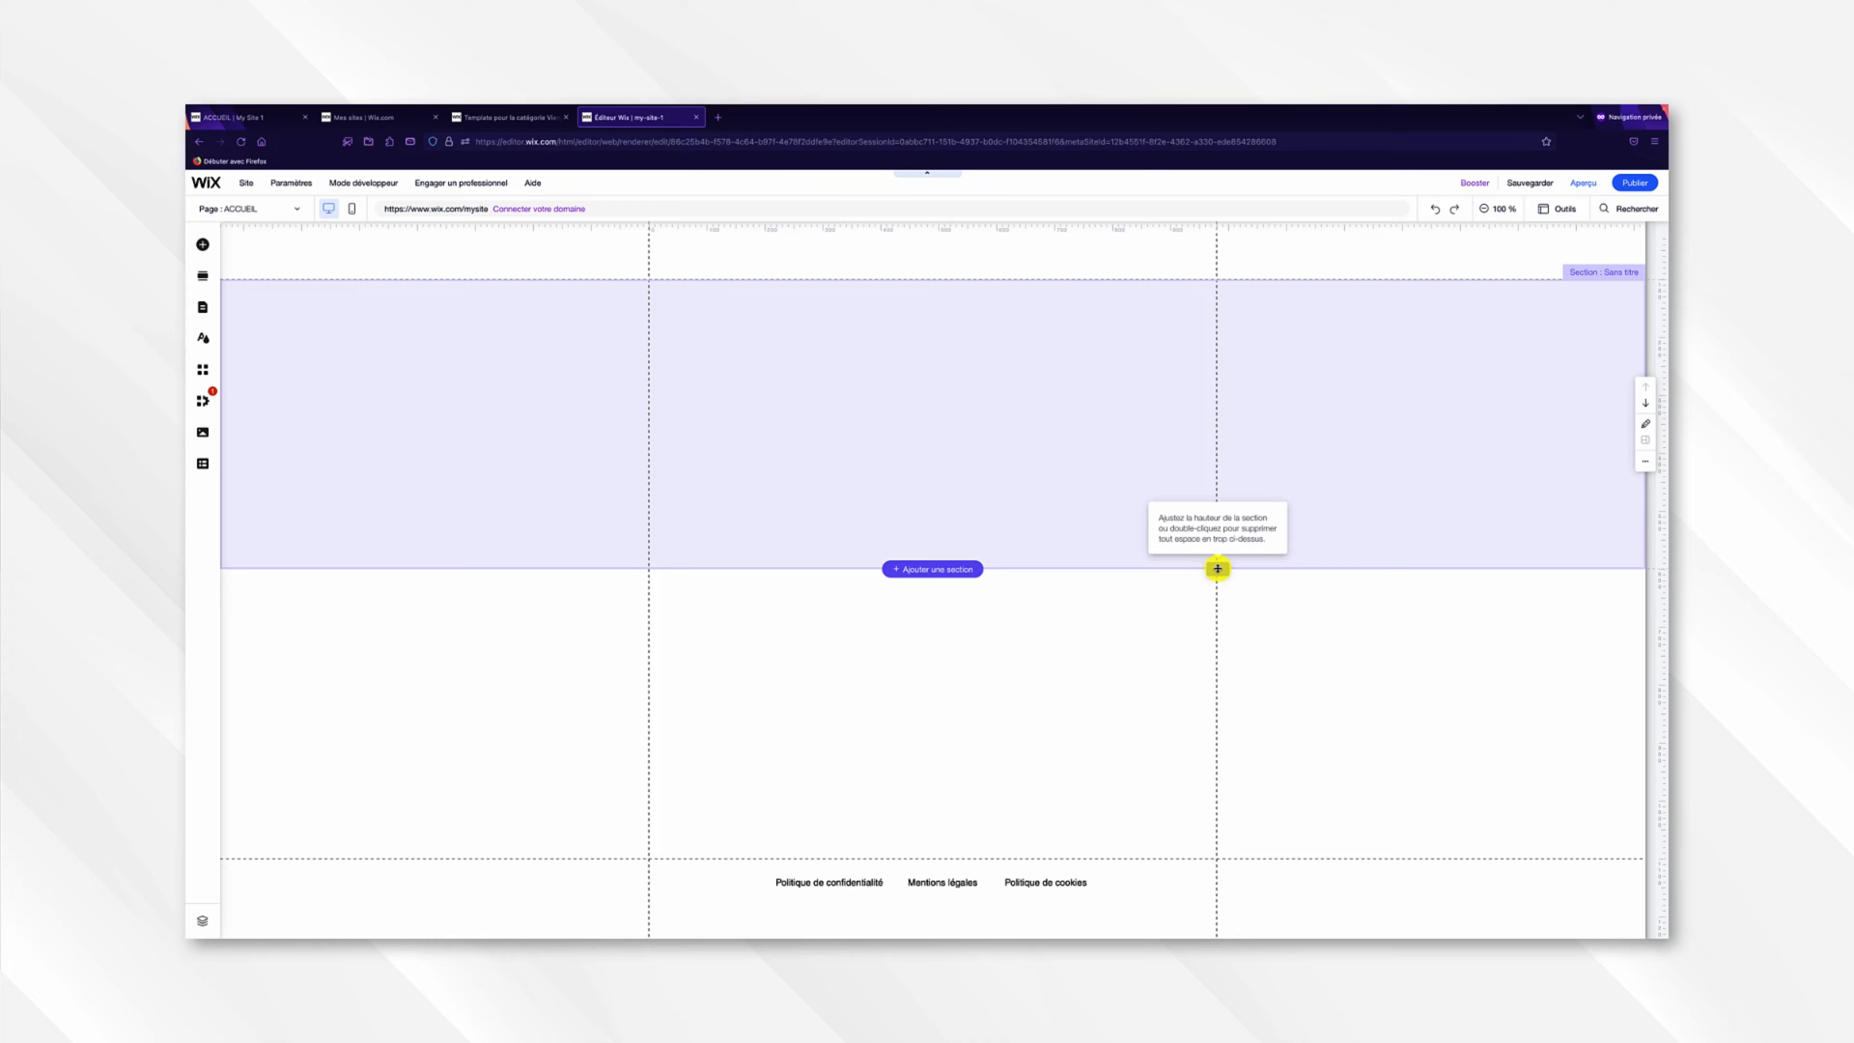
Stretch the upper ACCUEIL section downward to nearly double its height and select it.
left_click_drag(1218, 569, 1212, 784)
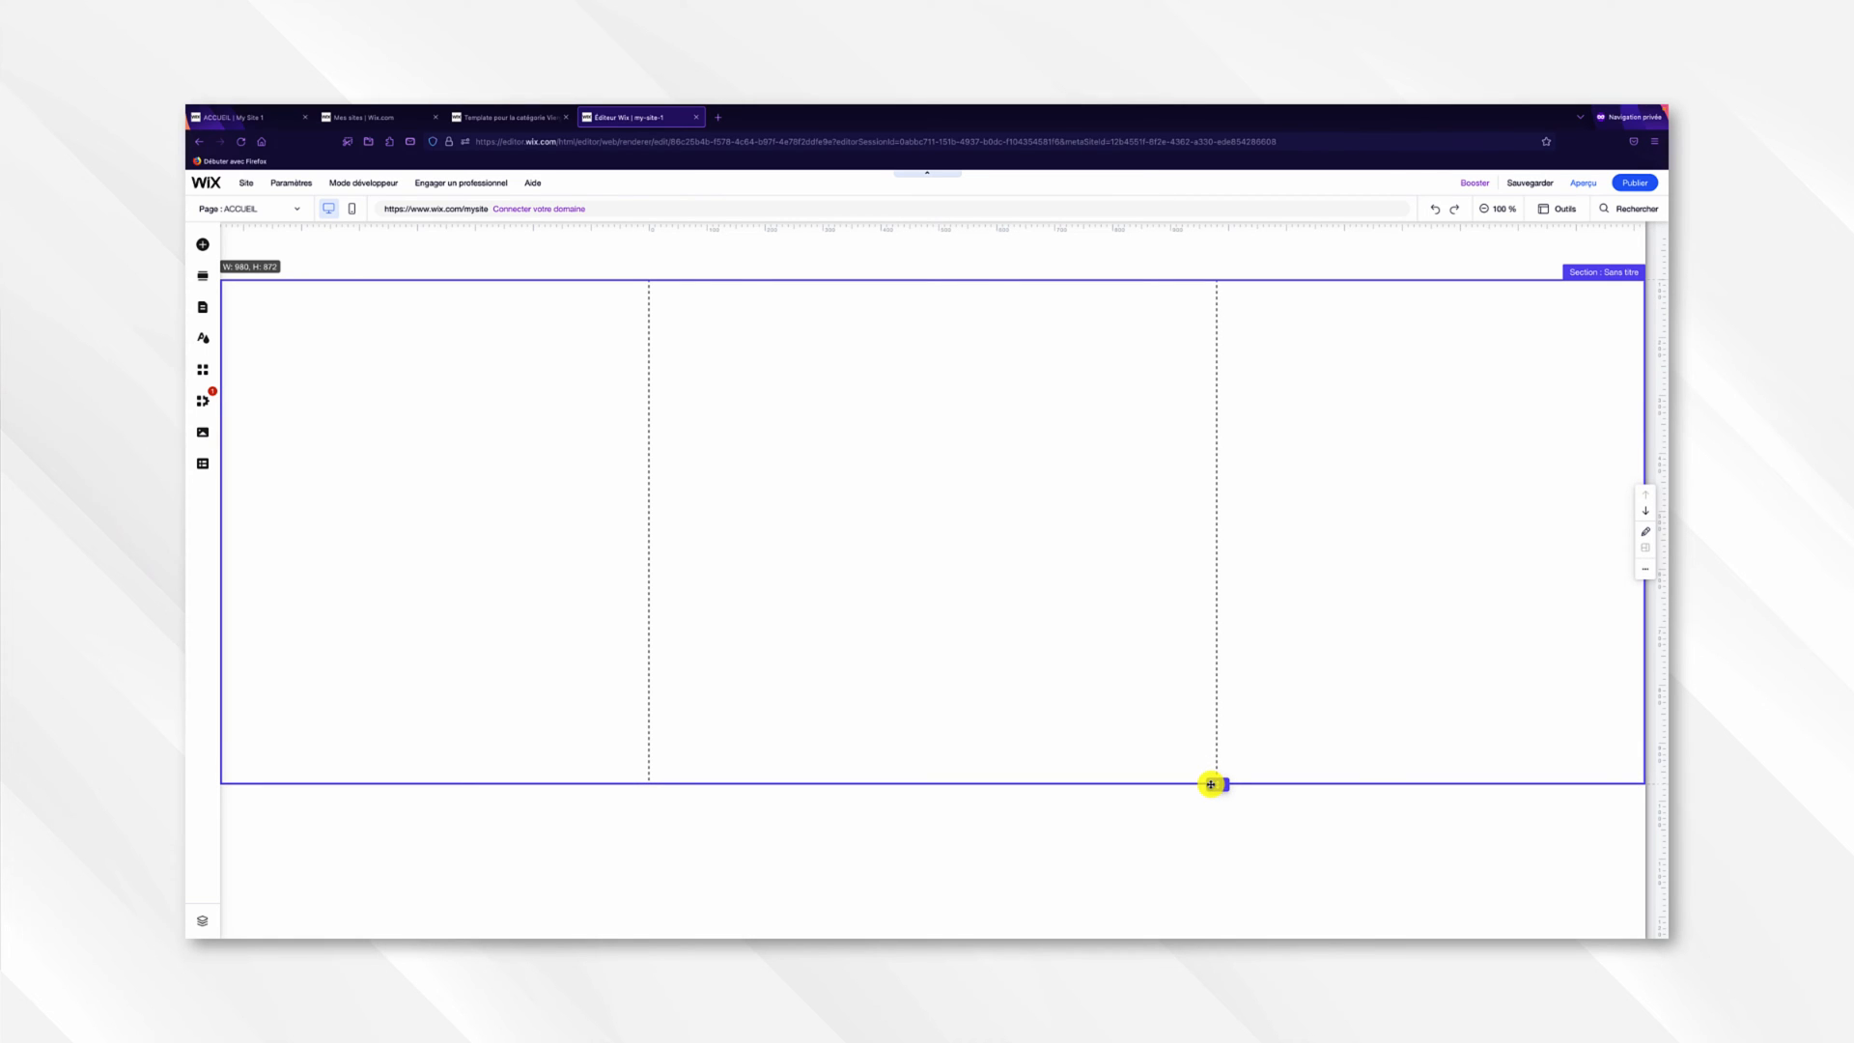
mouse_move(1211, 784)
left_mouse_down()
mouse_move(1191, 464)
mouse_move(1216, 492)
mouse_move(1213, 902)
mouse_move(1209, 817)
left_mouse_up()
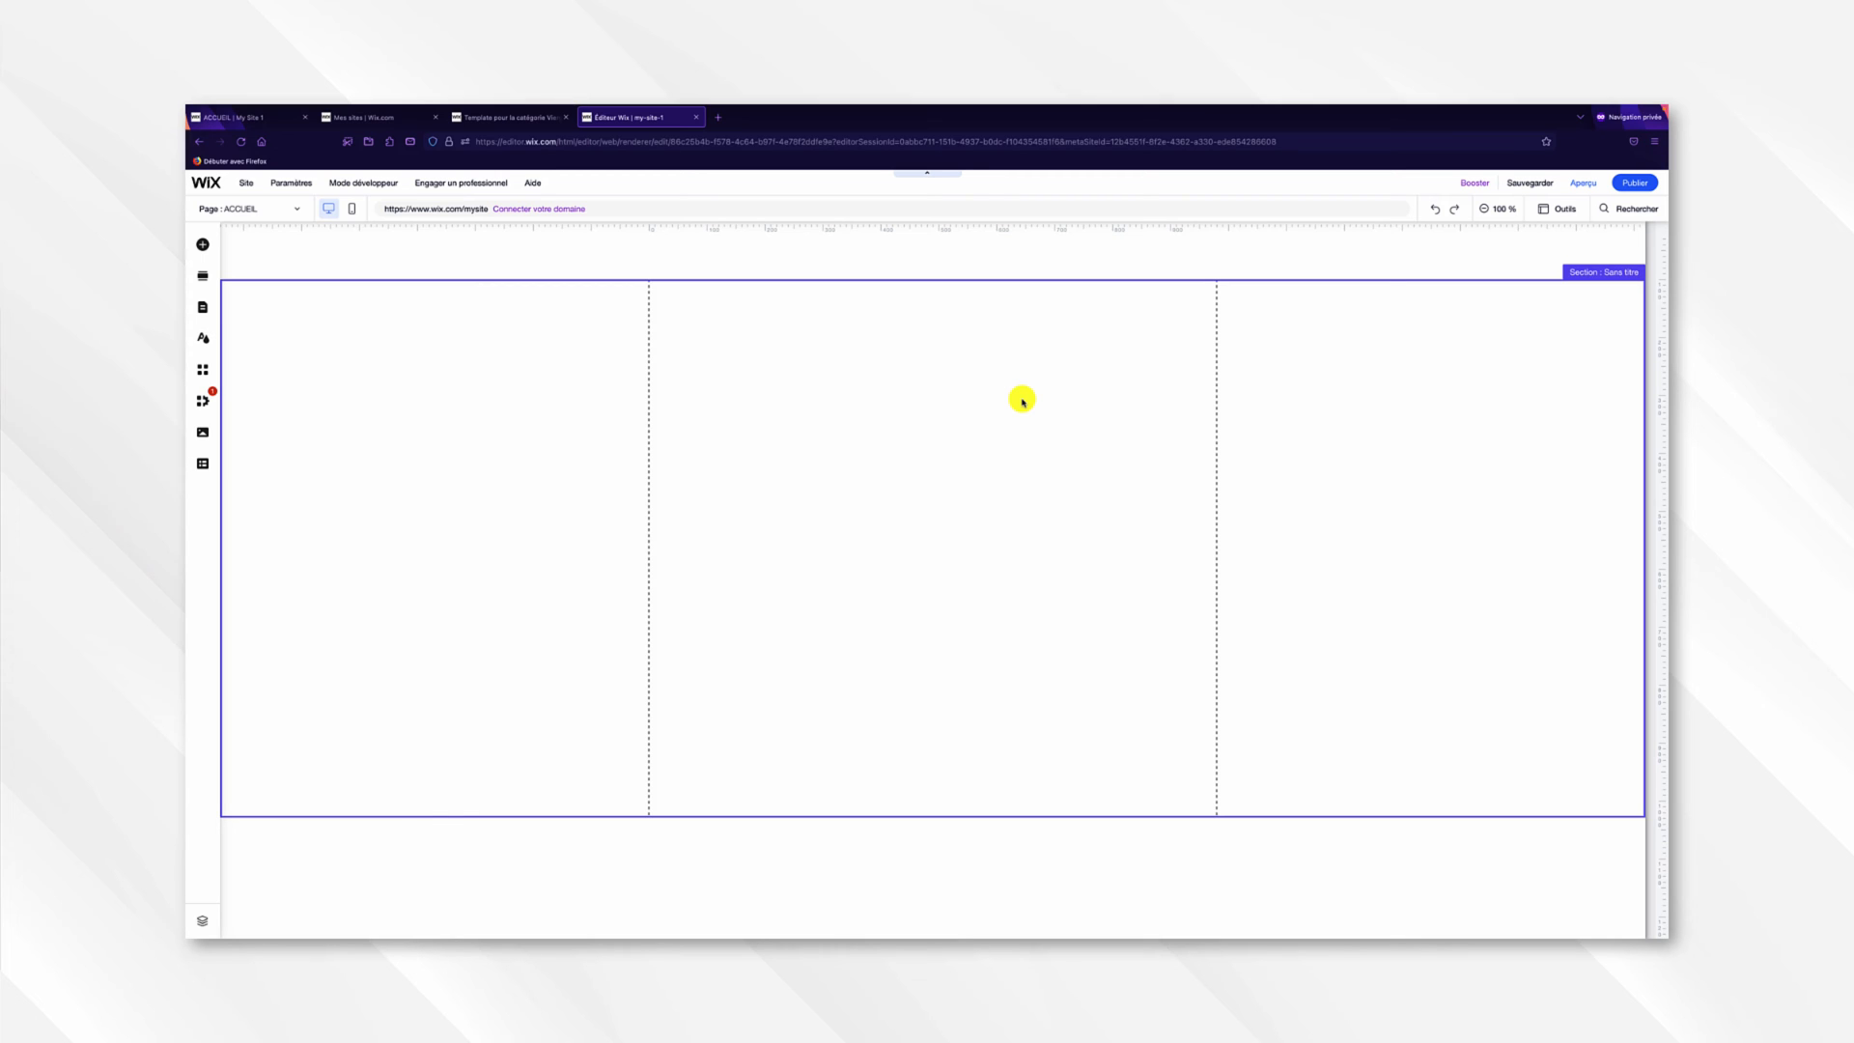
left_click(1023, 401)
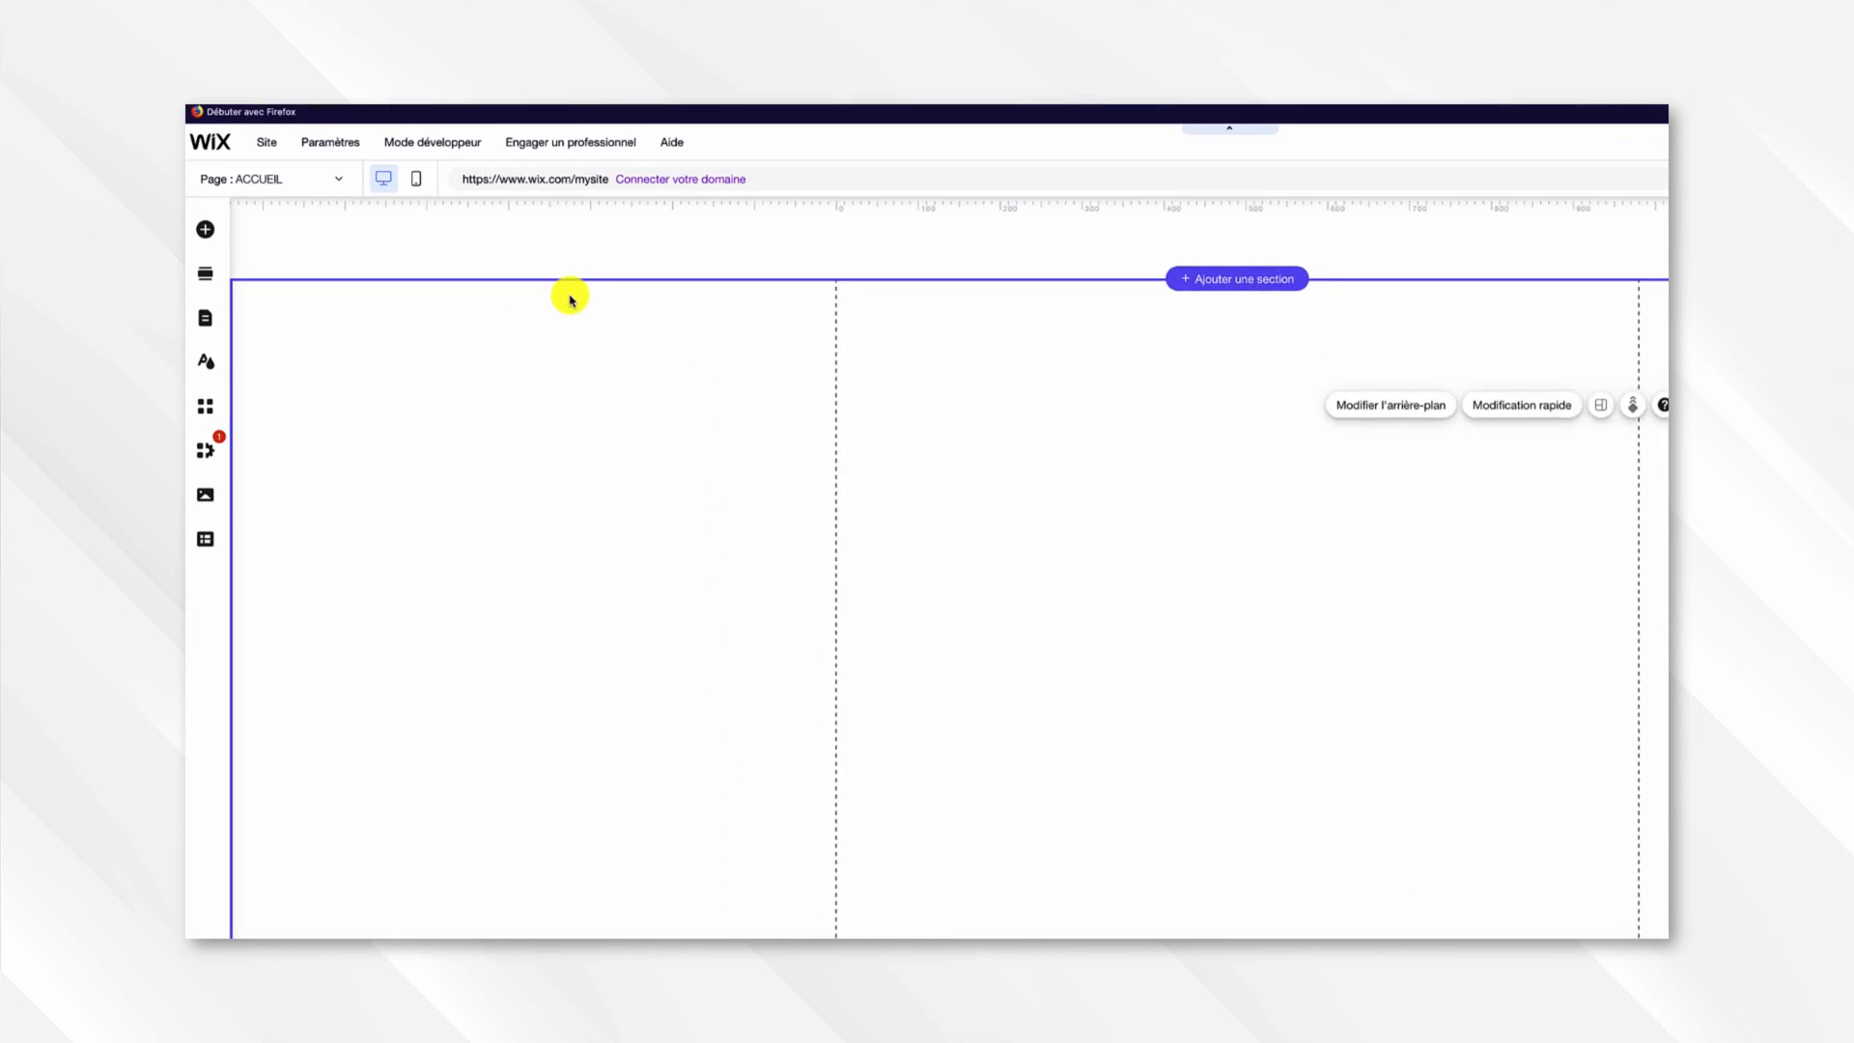
Add the plain white classic band ("Bande") to the upper section and stretch it to fill the section's full height.
left_click(205, 229)
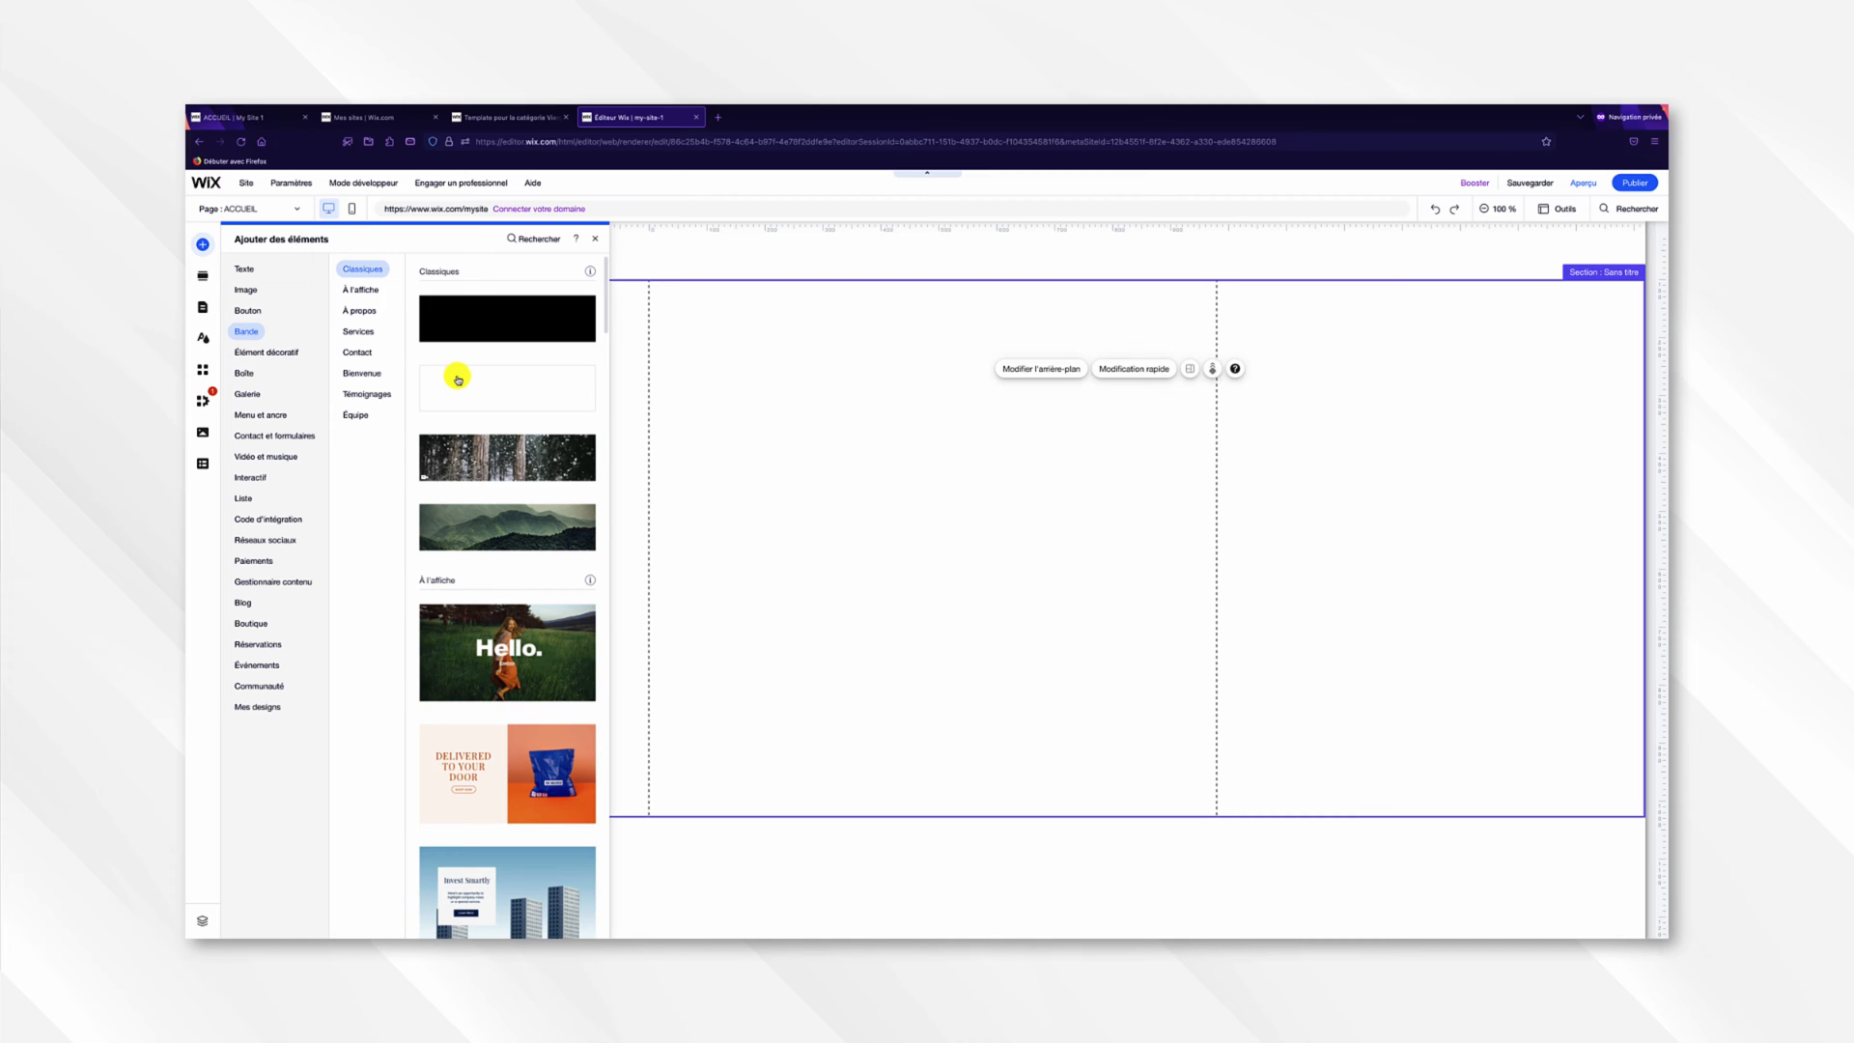
left_click(458, 379)
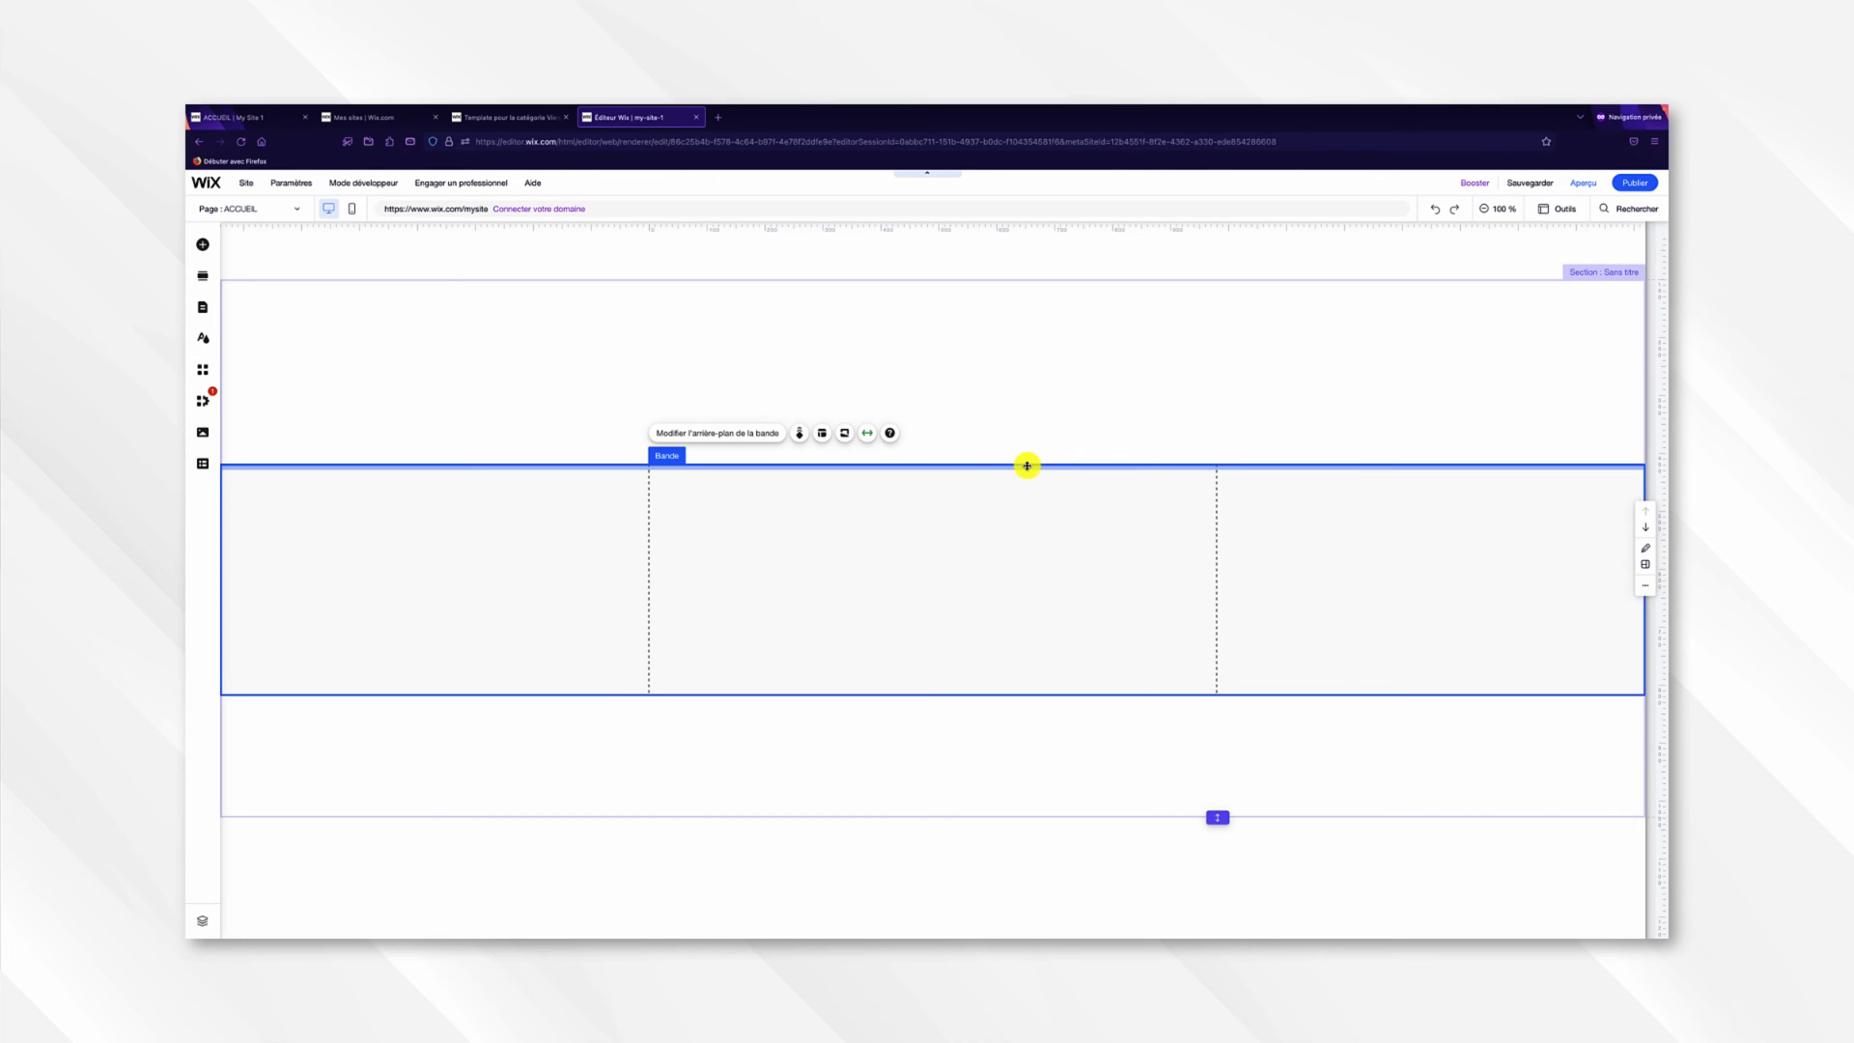
left_click_drag(1027, 465, 1025, 276)
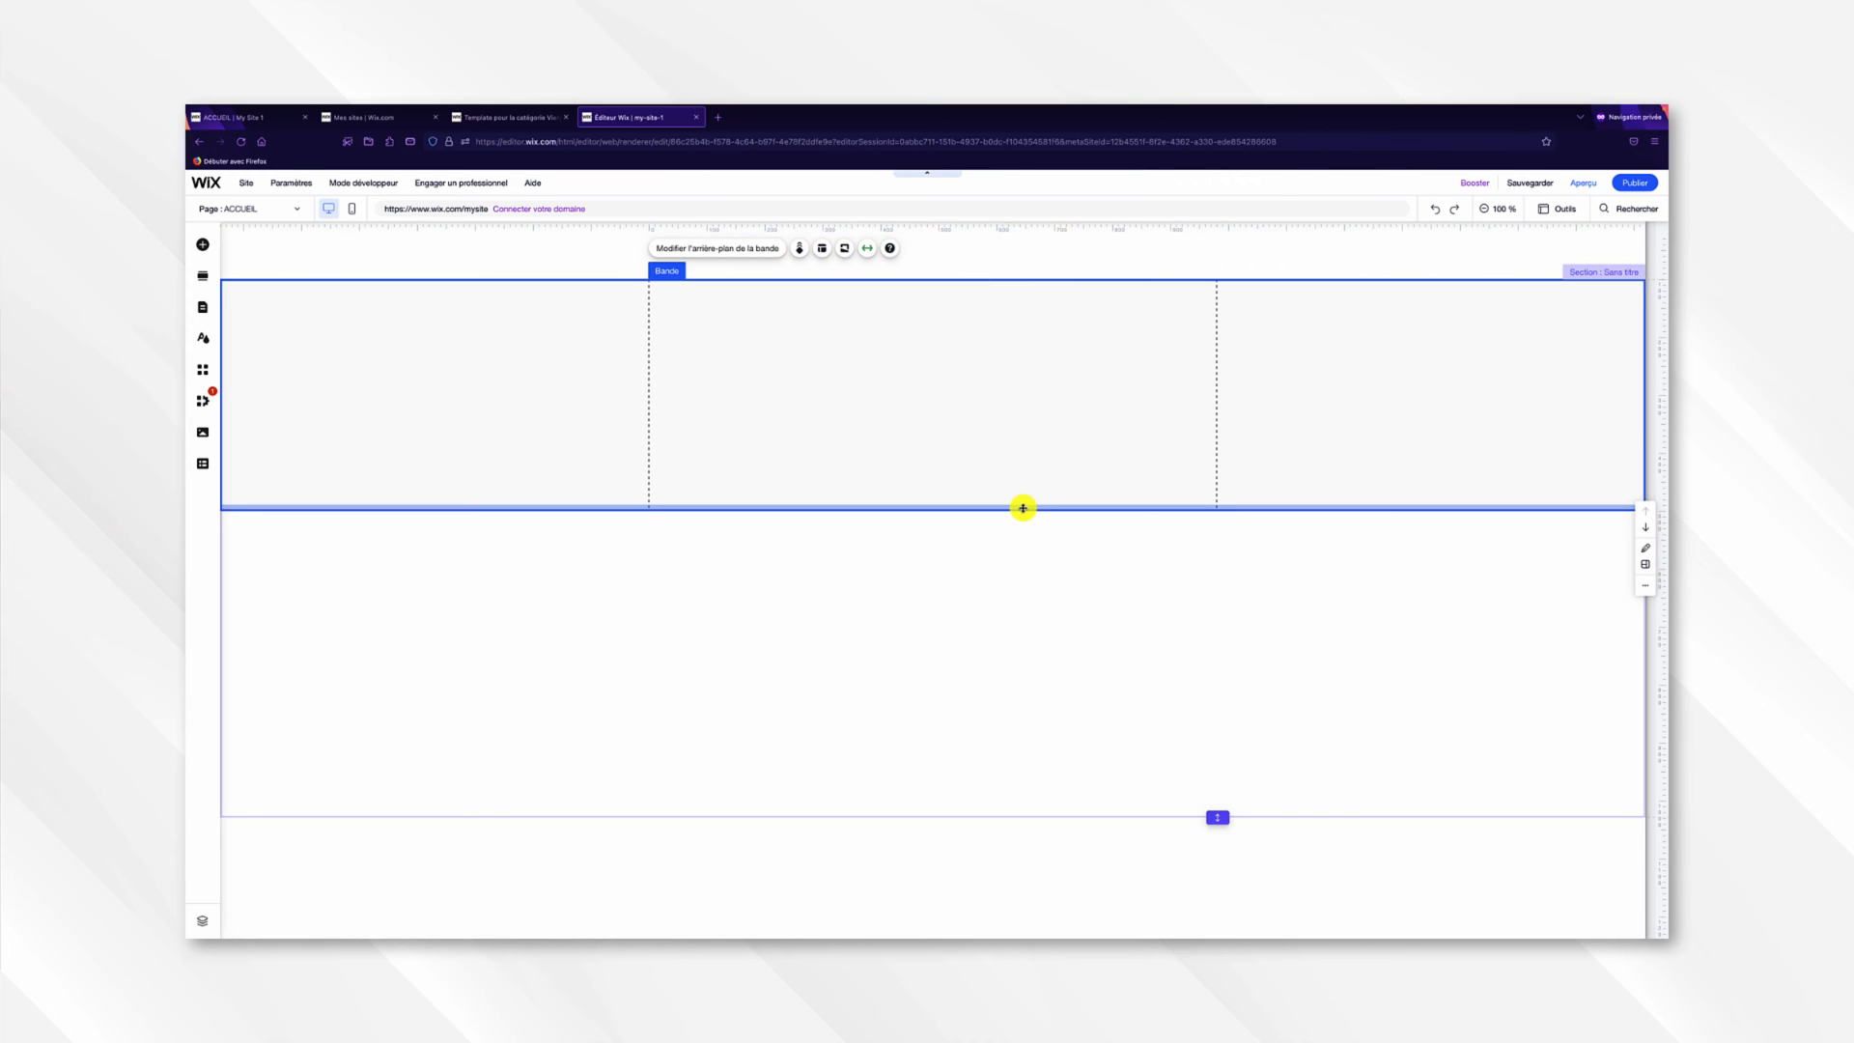
left_click_drag(1023, 508, 1043, 812)
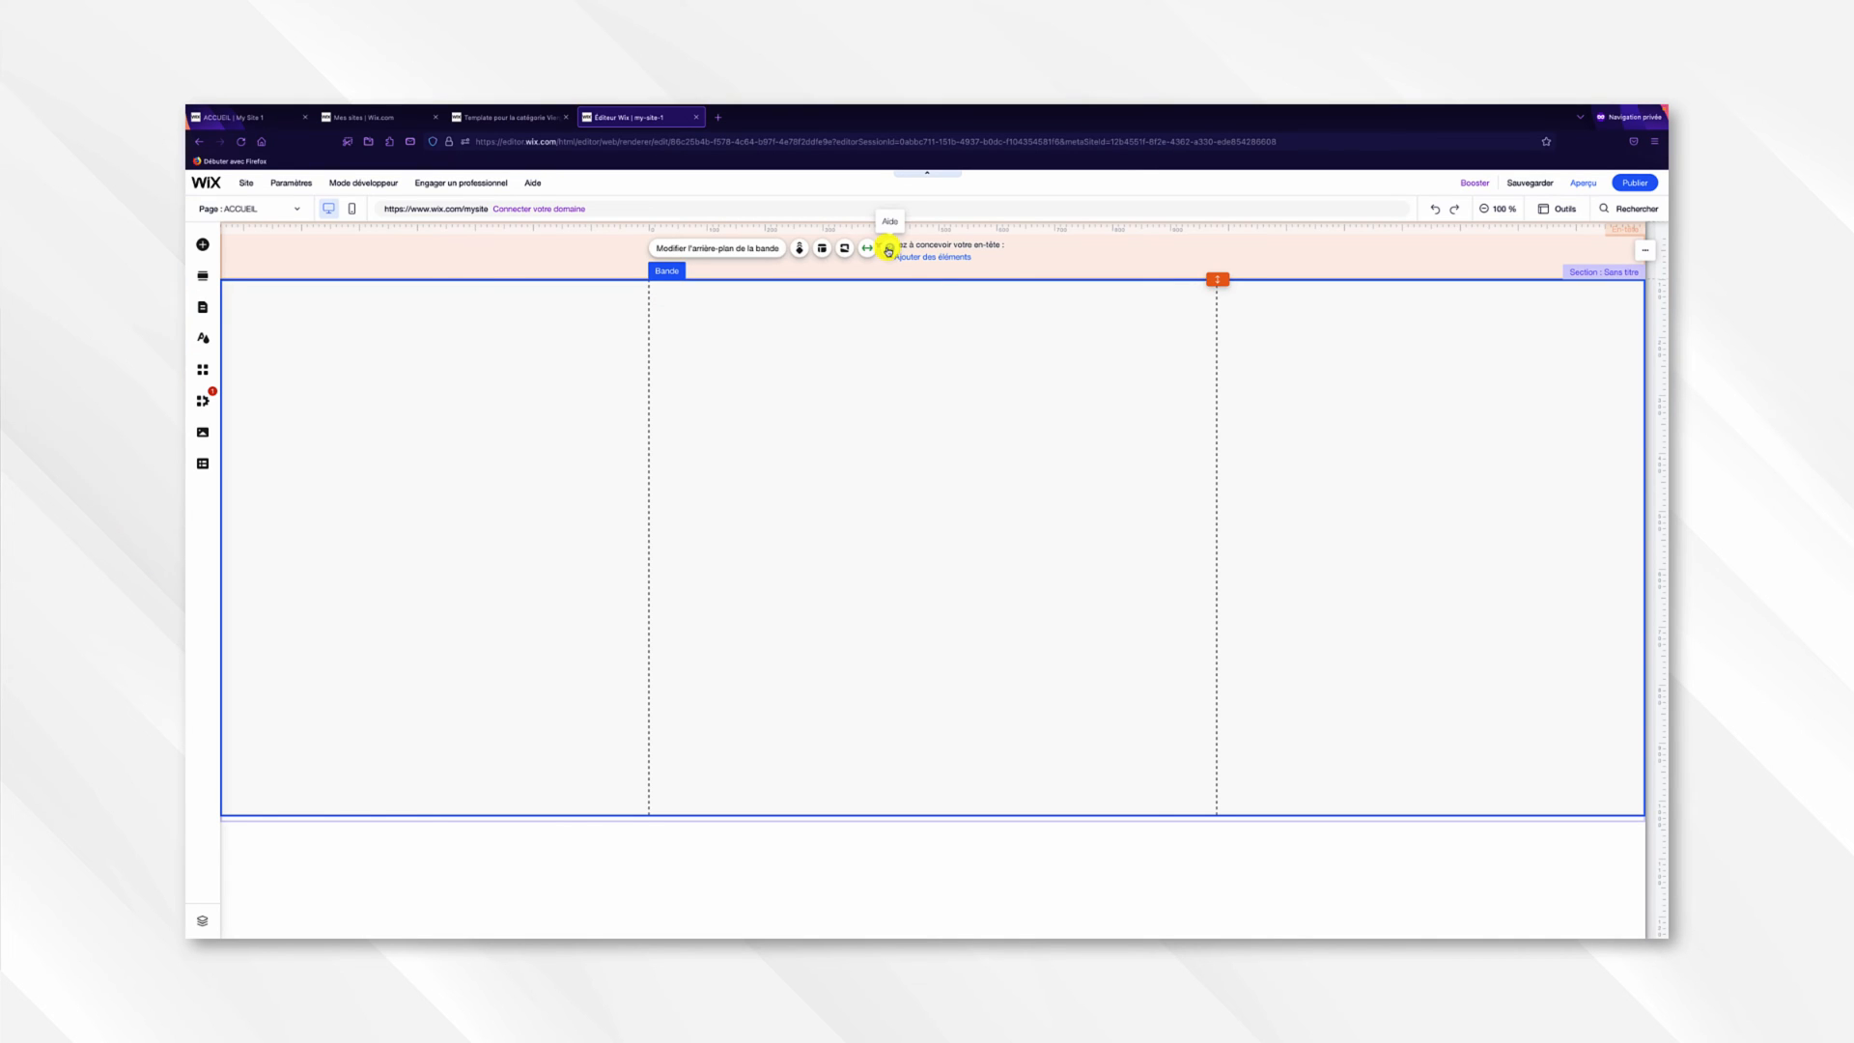
Open the band's background colour palette and examine the solid theme colours and the custom colour picker without adding a colour.
left_click(756, 248)
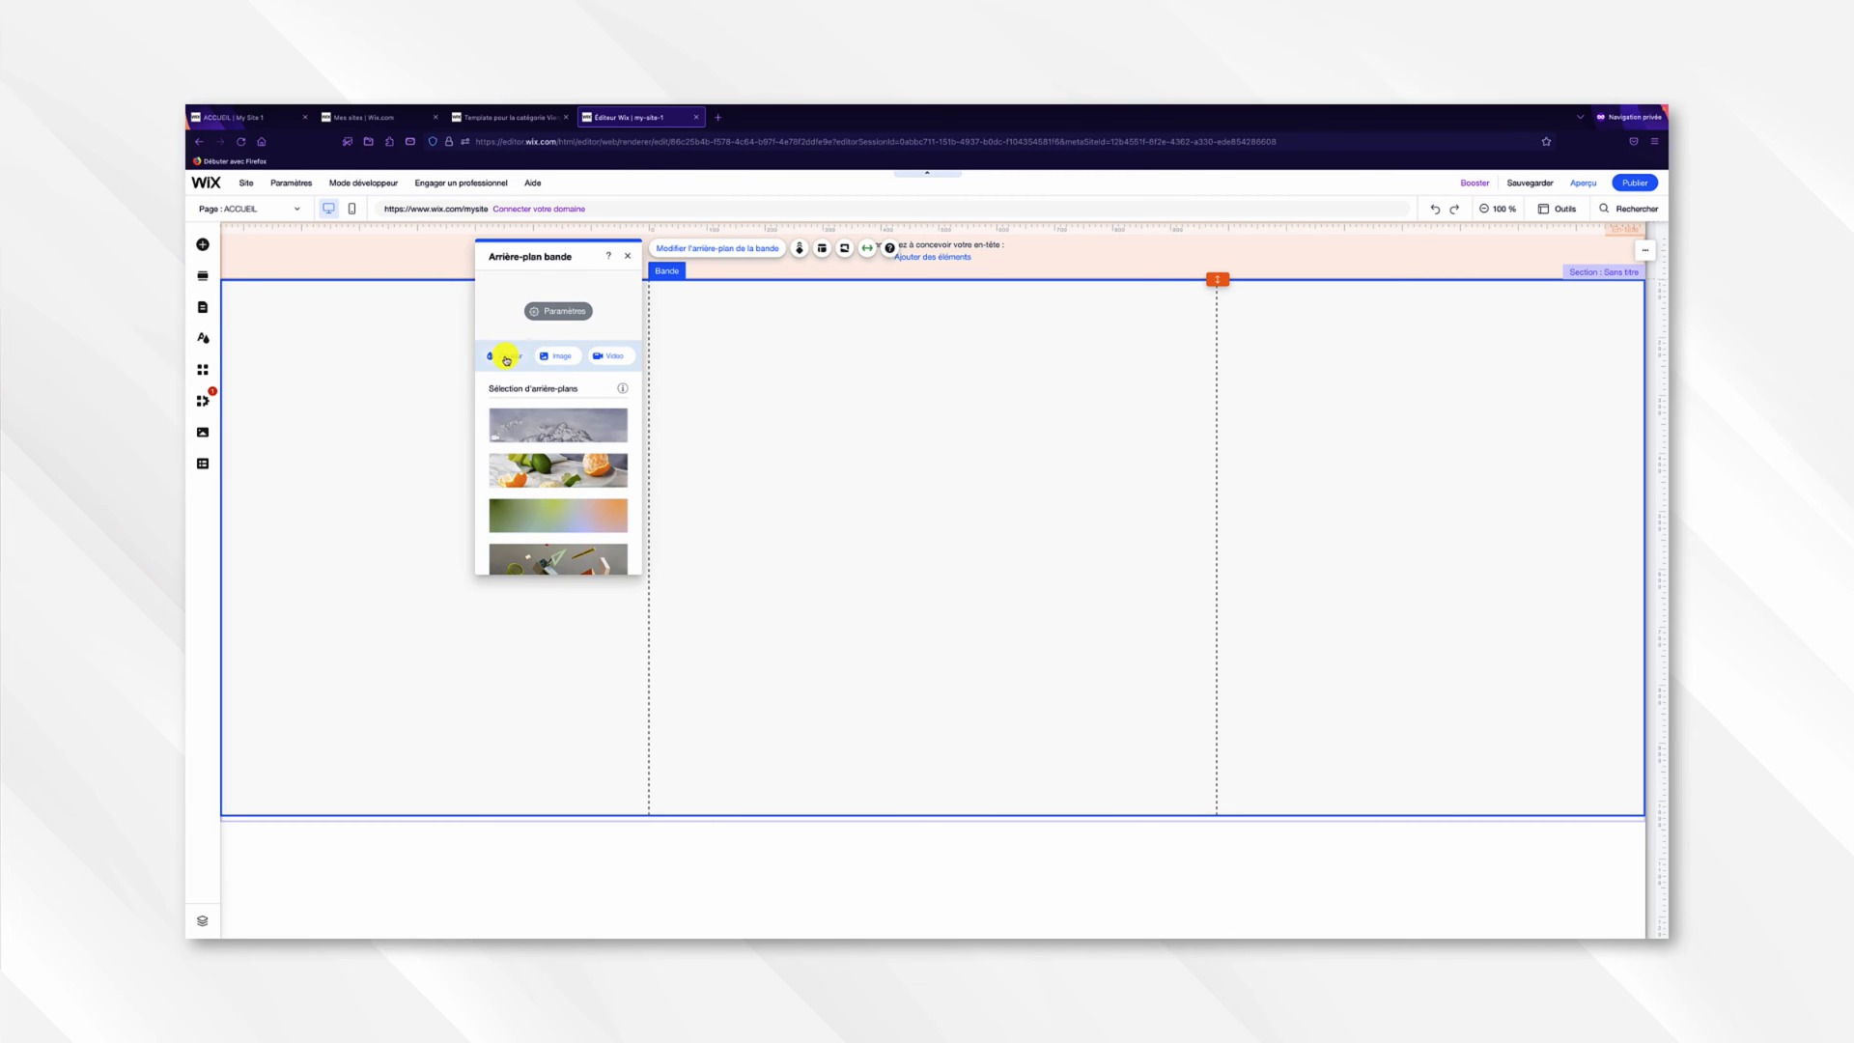
left_click(504, 356)
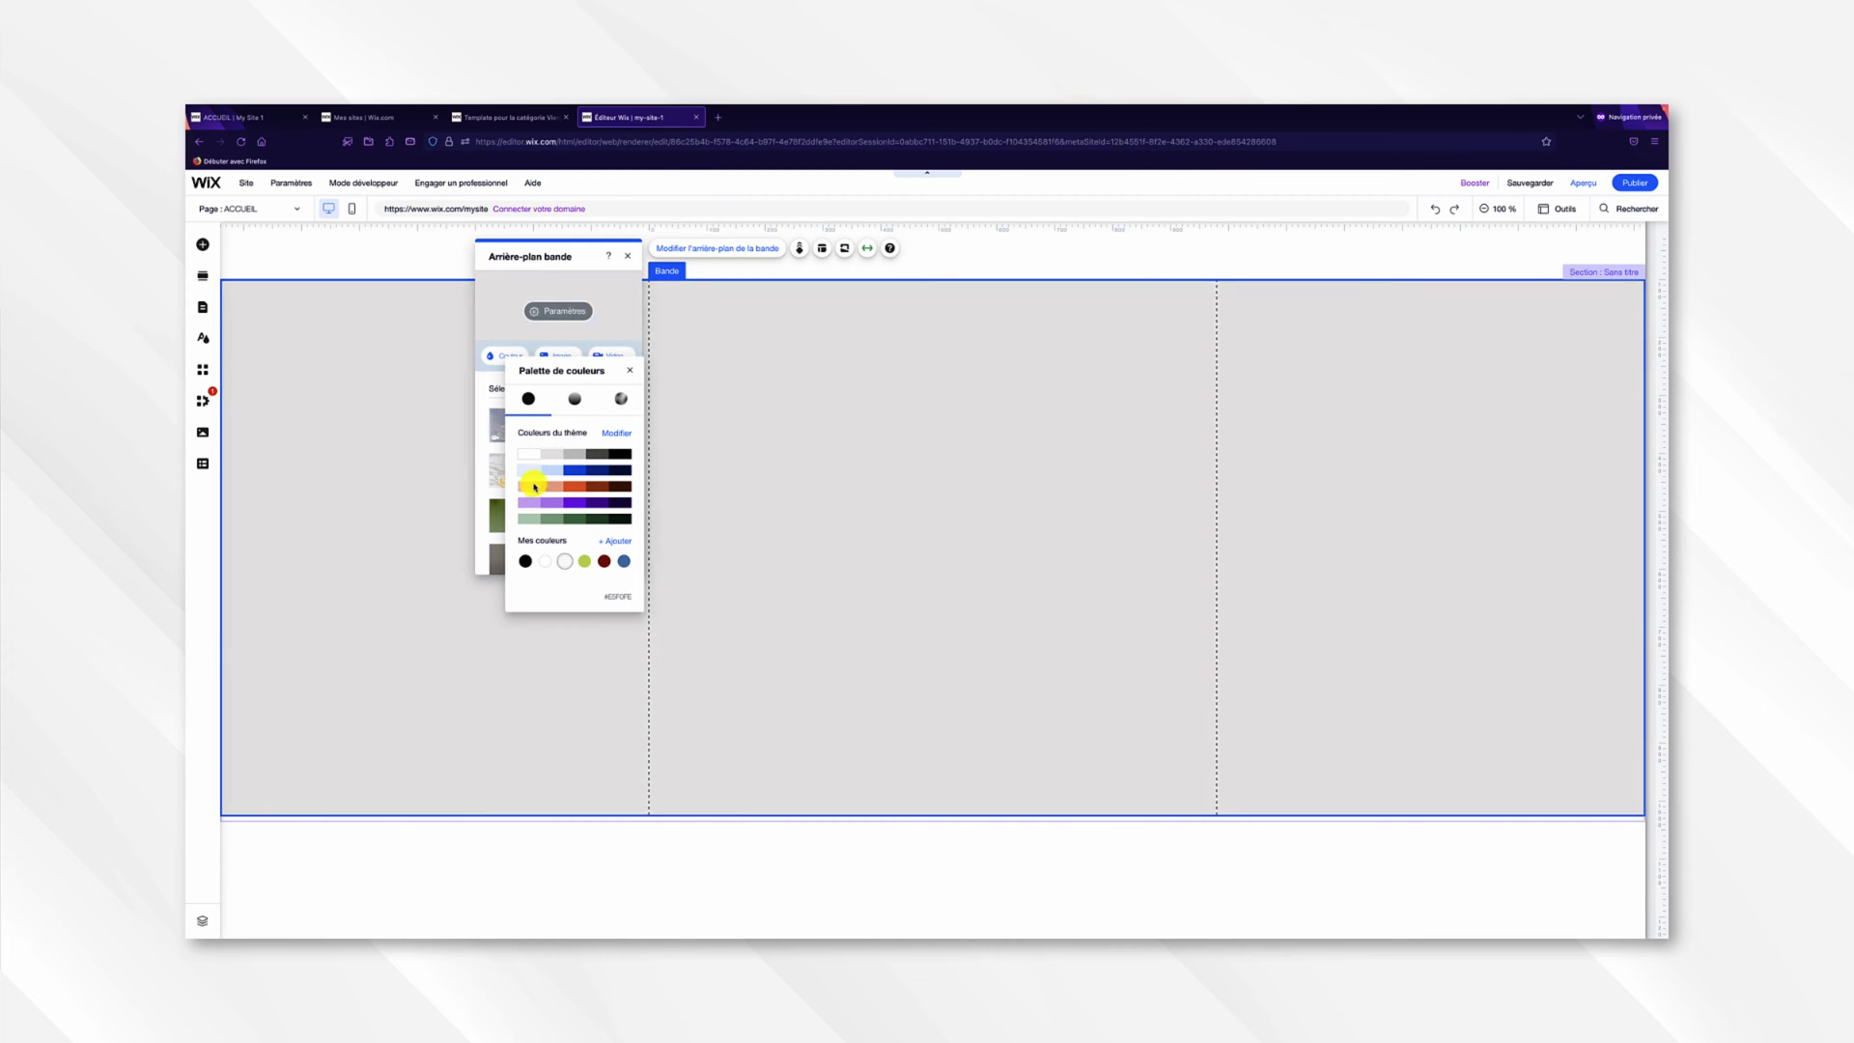
left_click(602, 502)
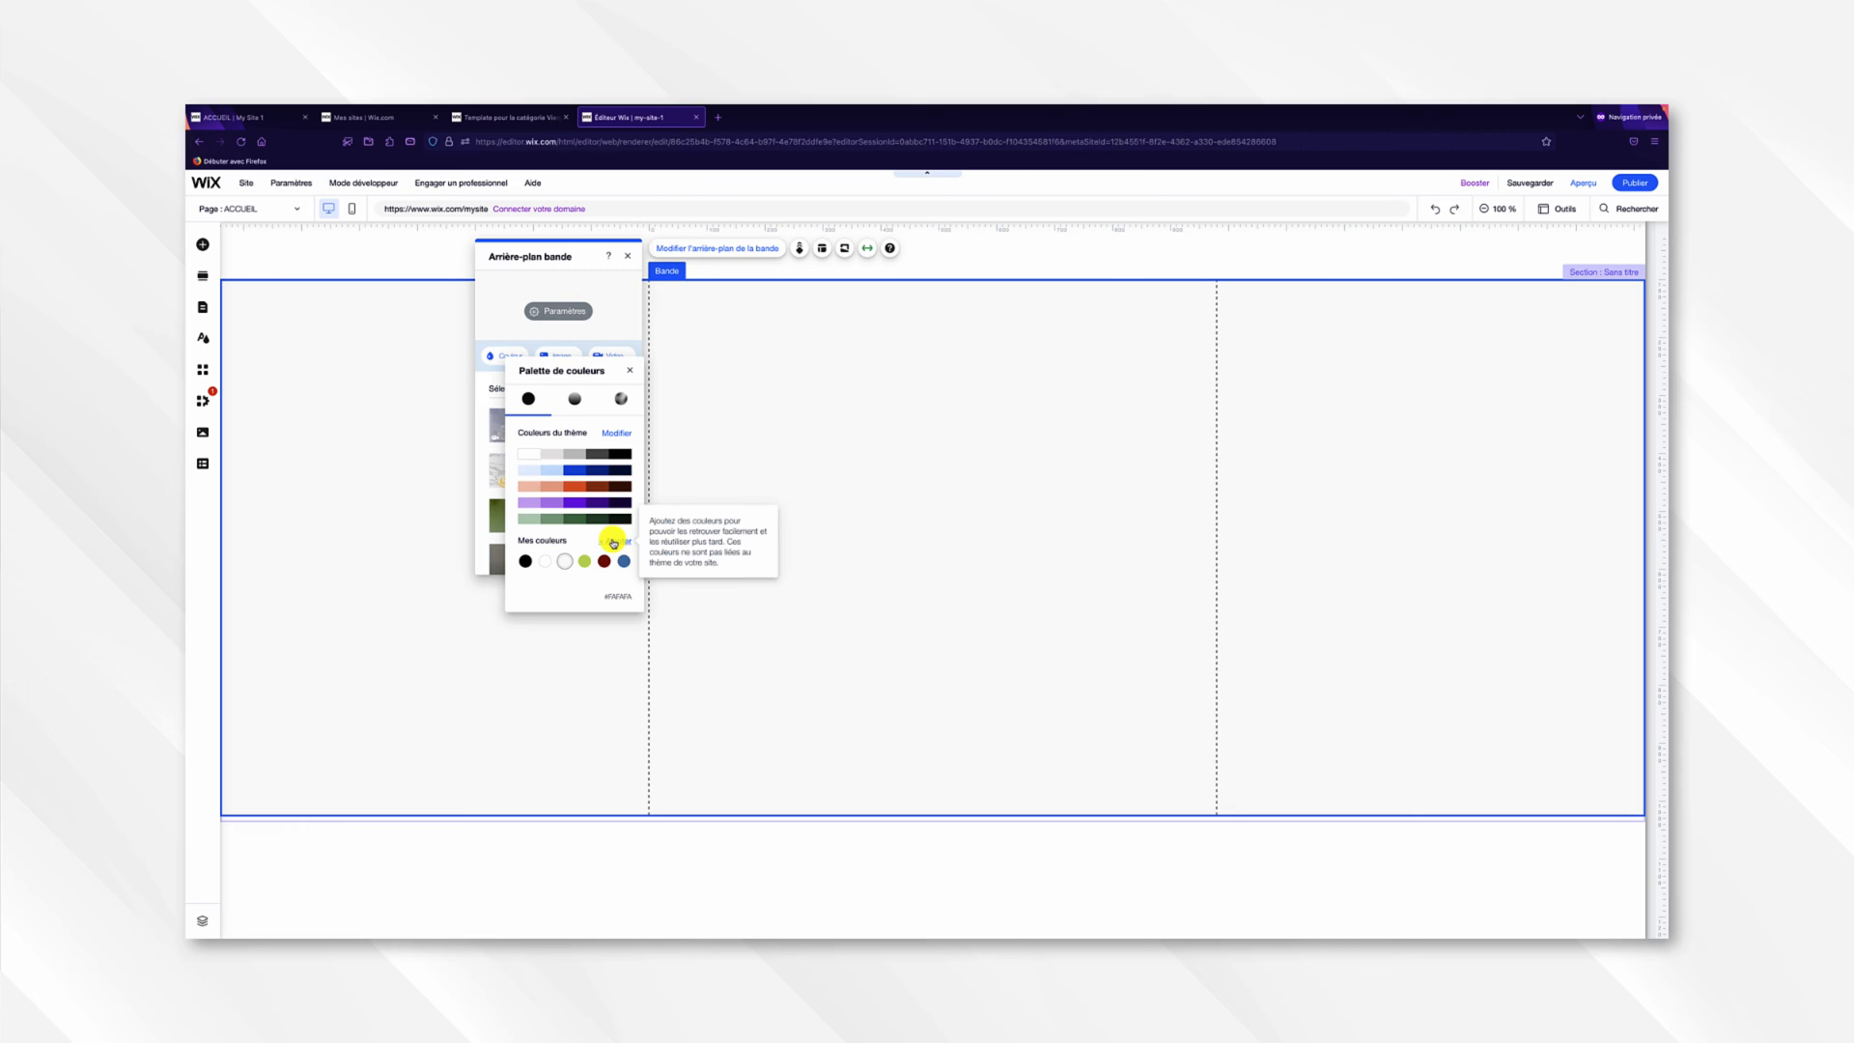
left_click(614, 542)
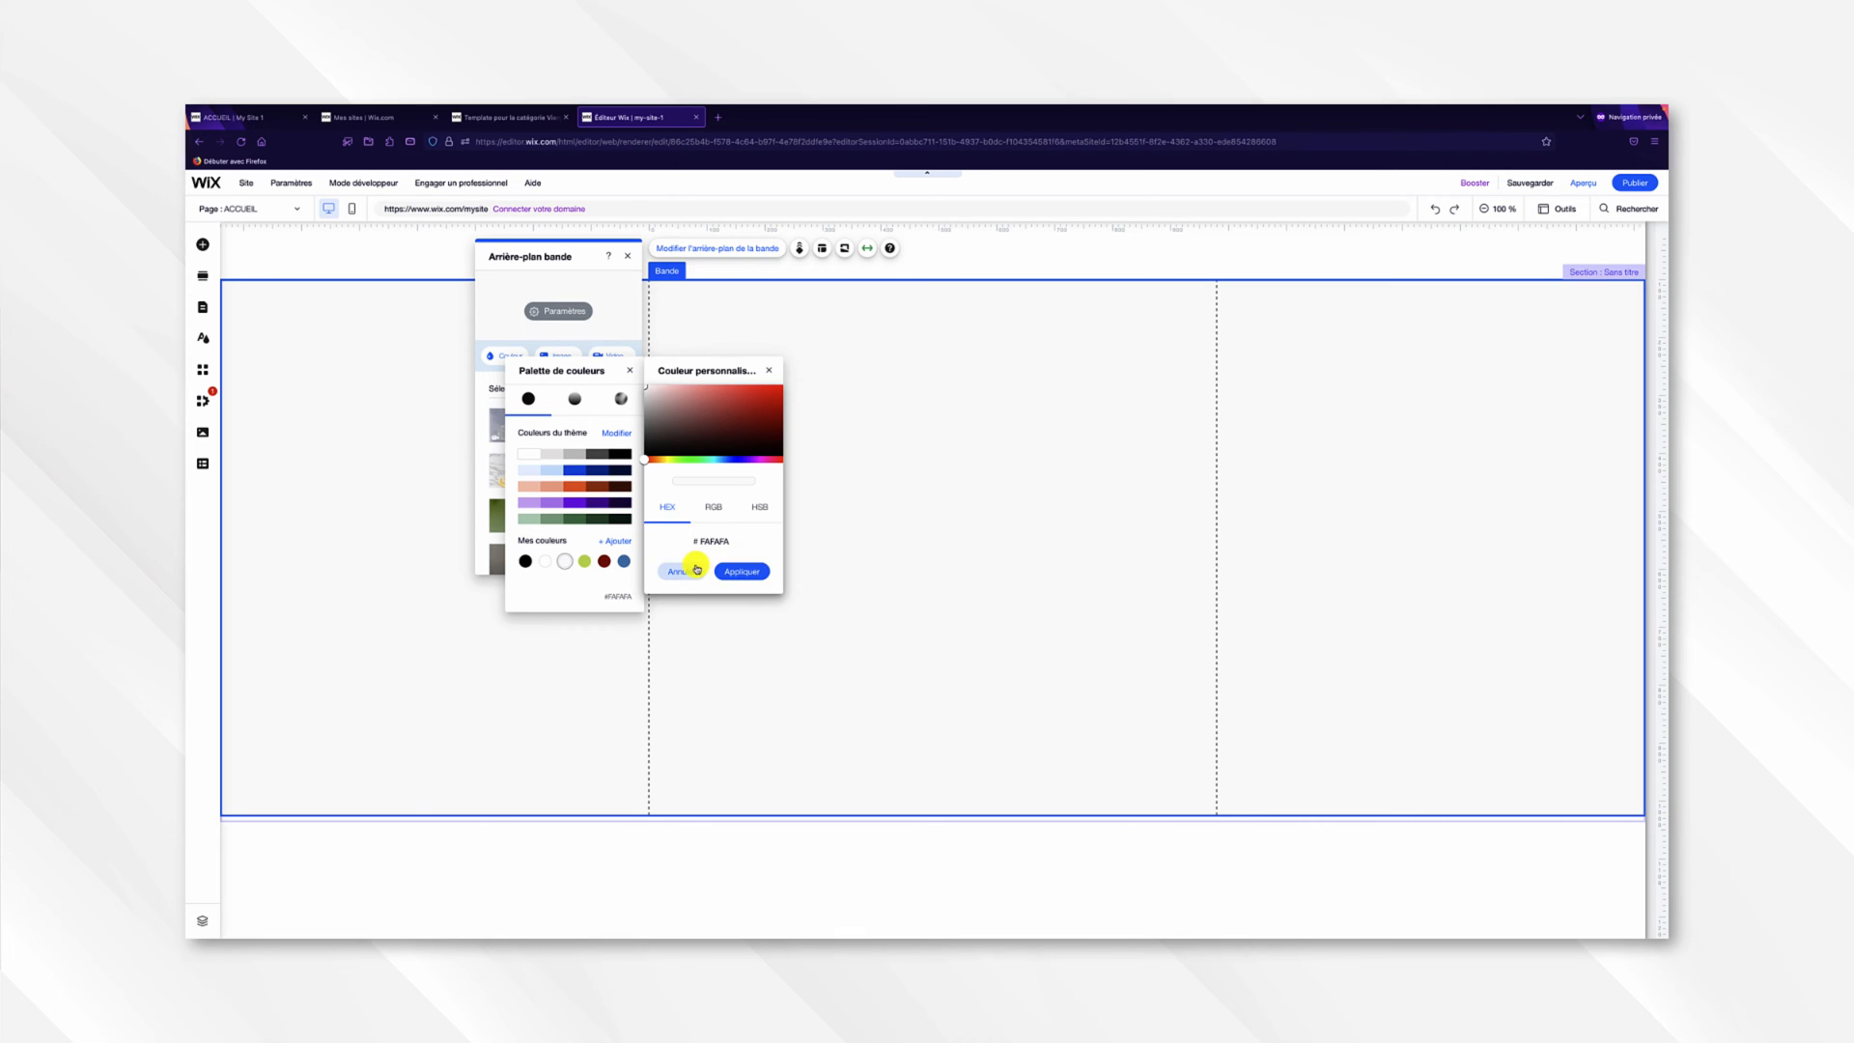
left_click(695, 569)
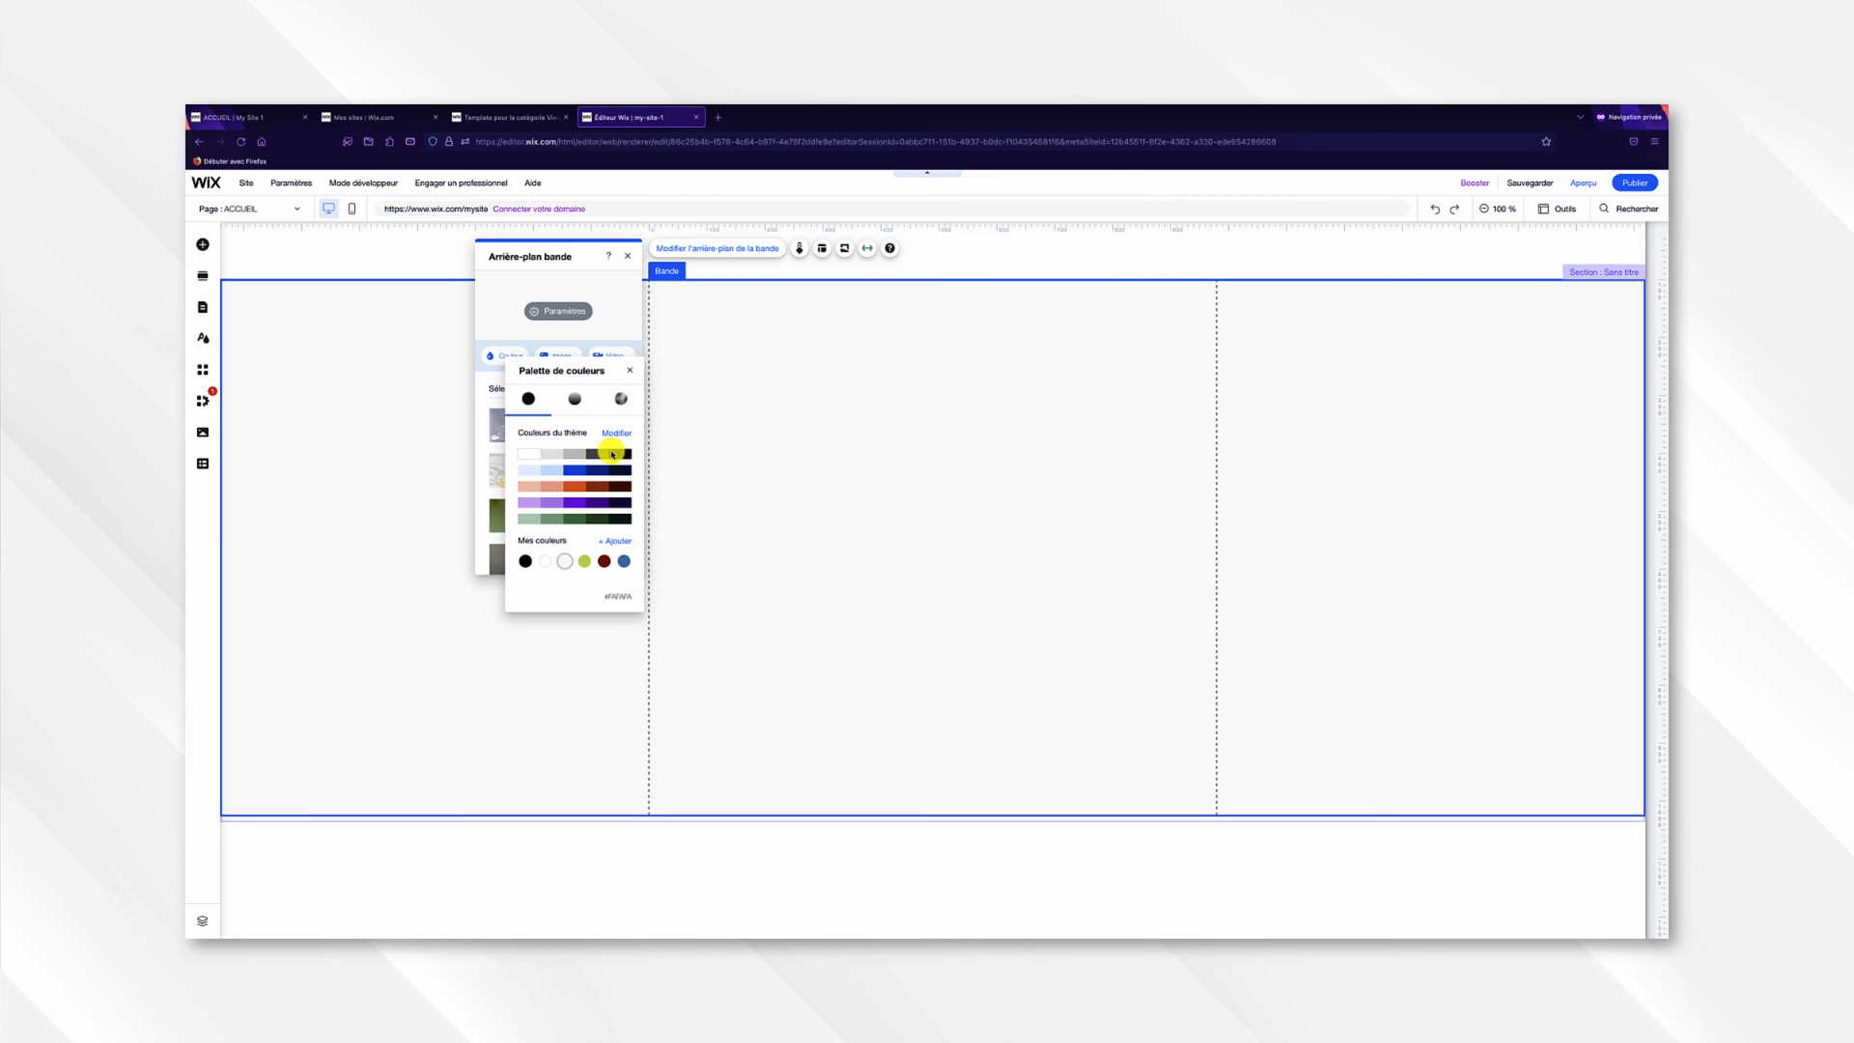
Switch the band's background to a linear gradient and set its start colour to the vivid violet theme colour.
left_click(577, 402)
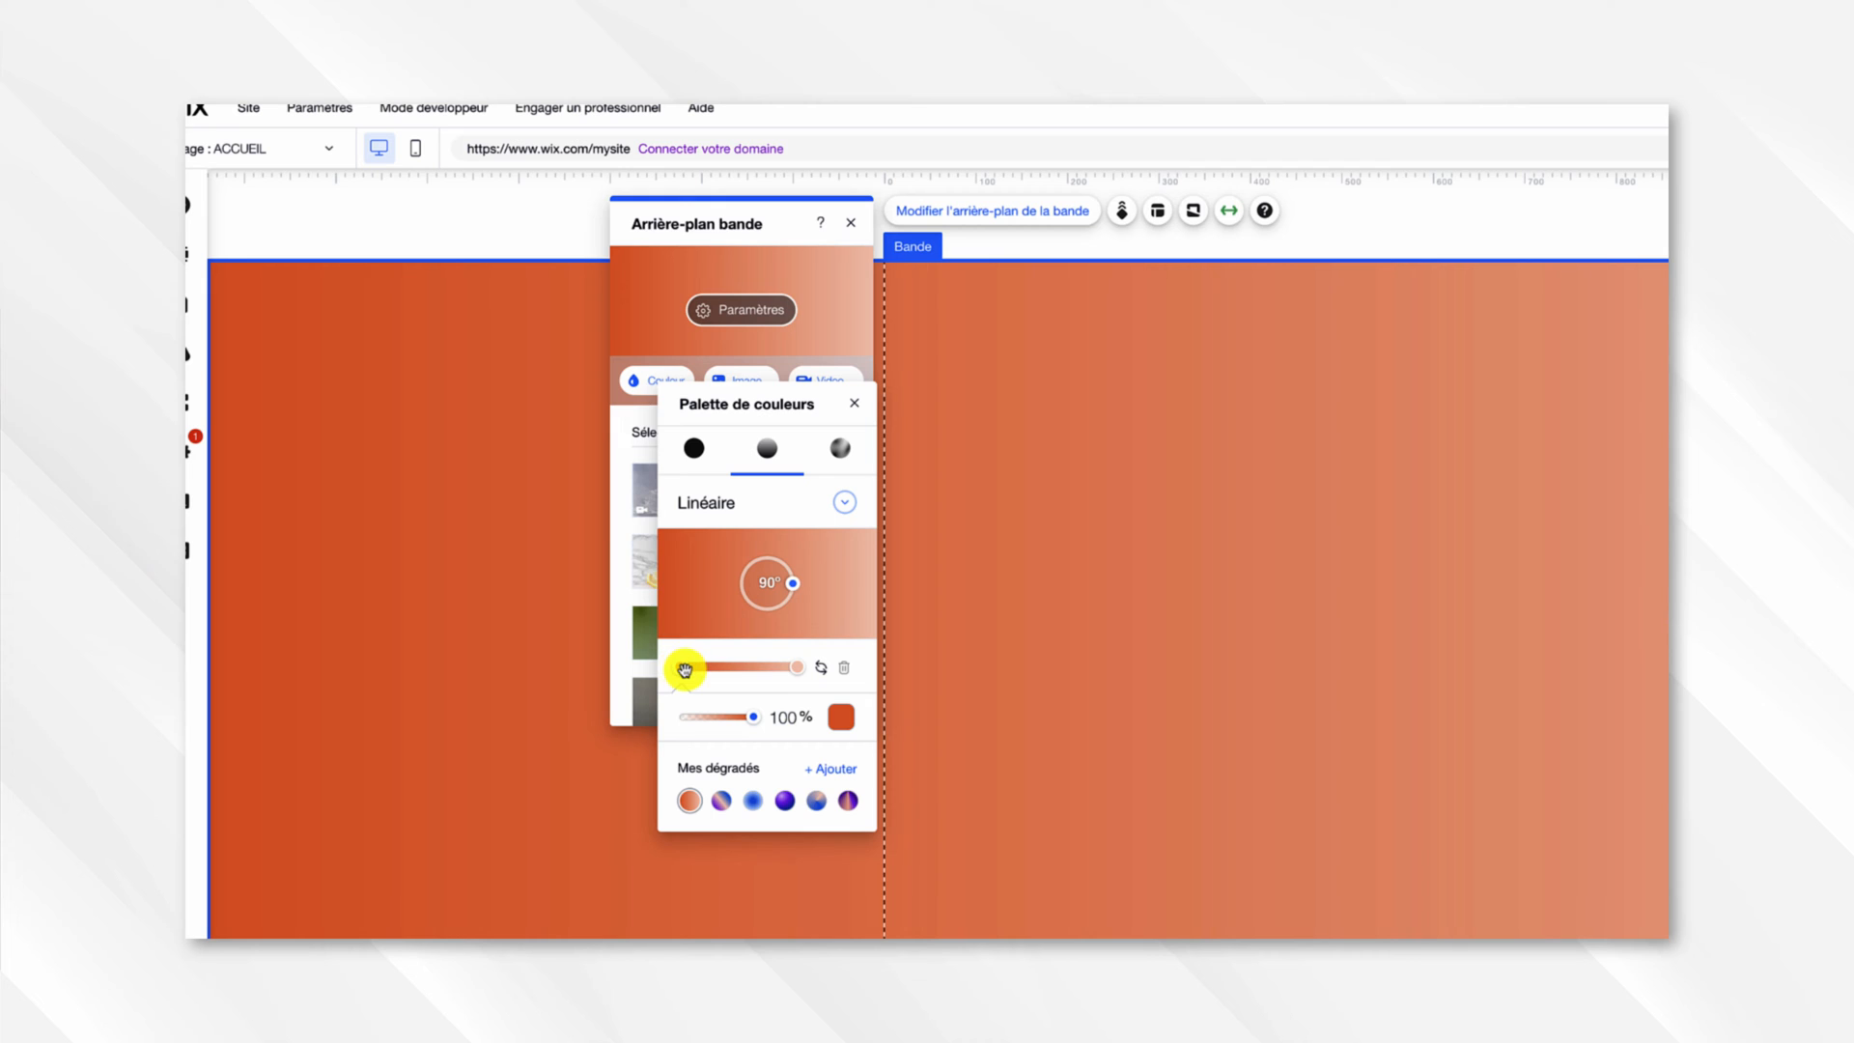
left_click(836, 718)
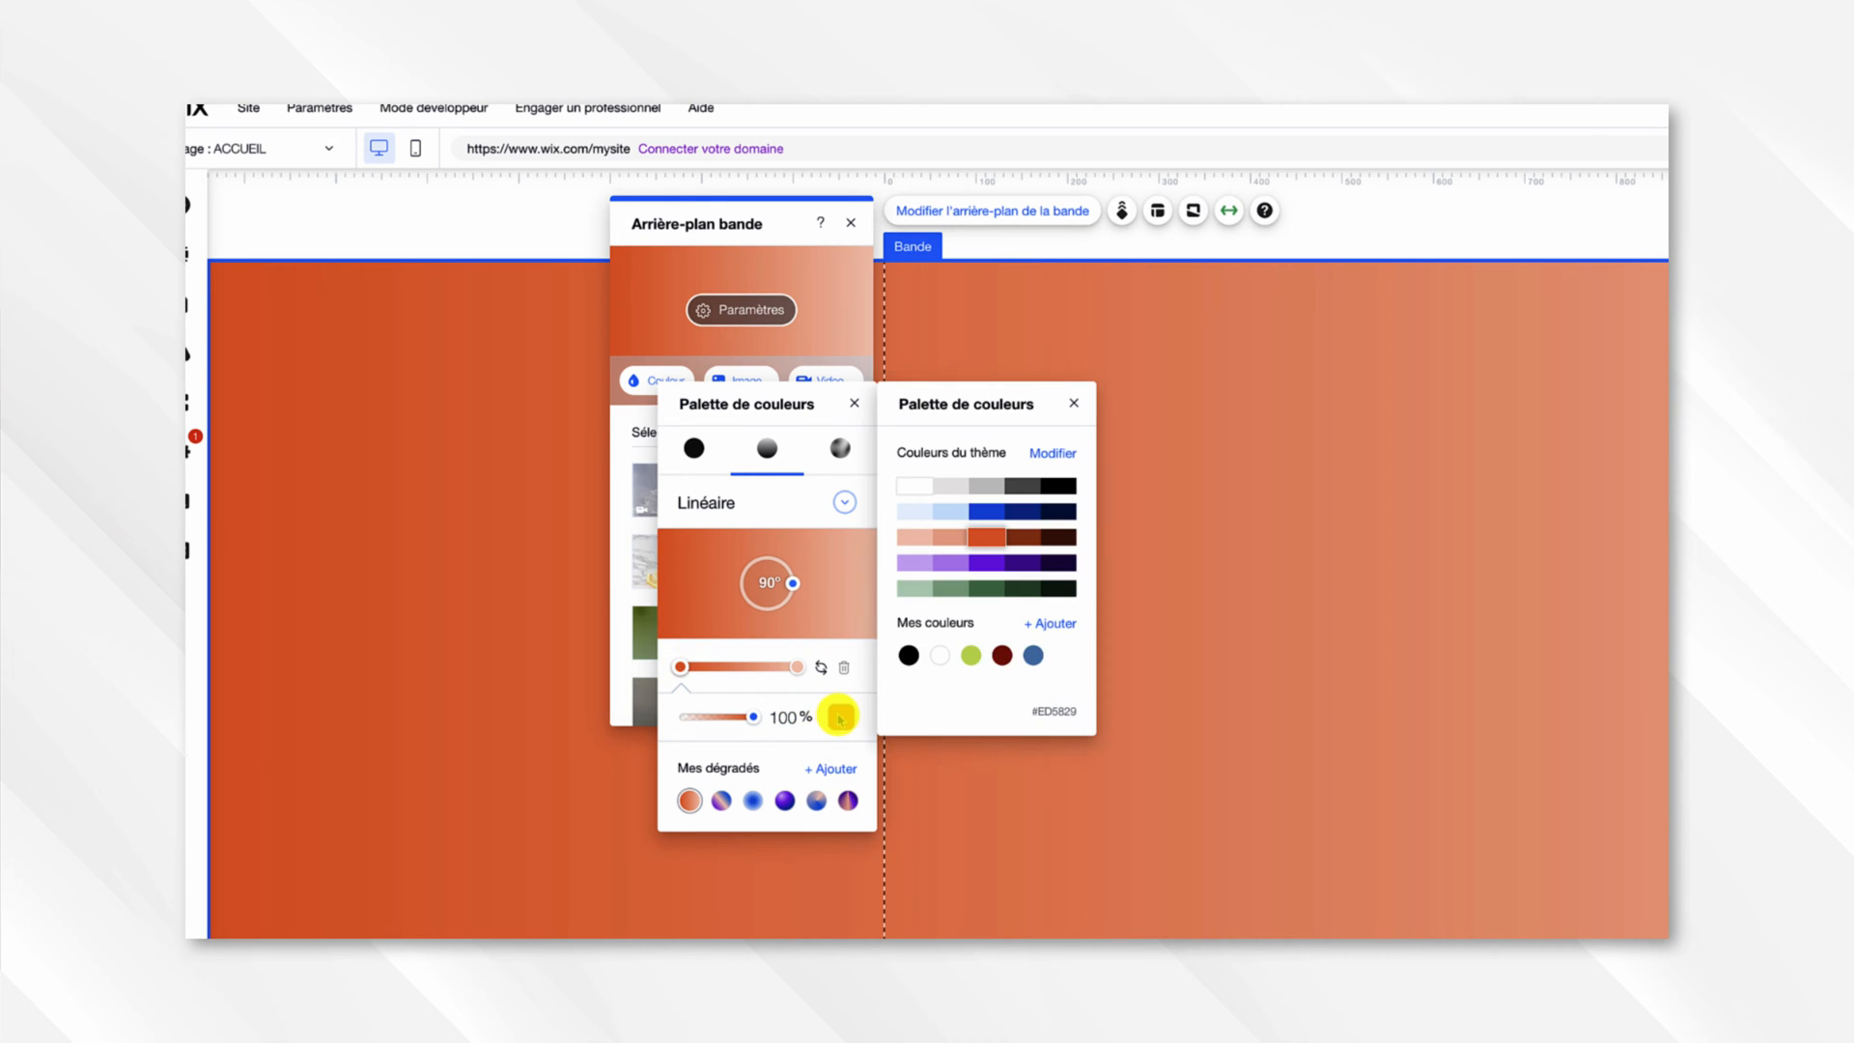
left_click(932, 591)
left_click(952, 560)
left_click(976, 539)
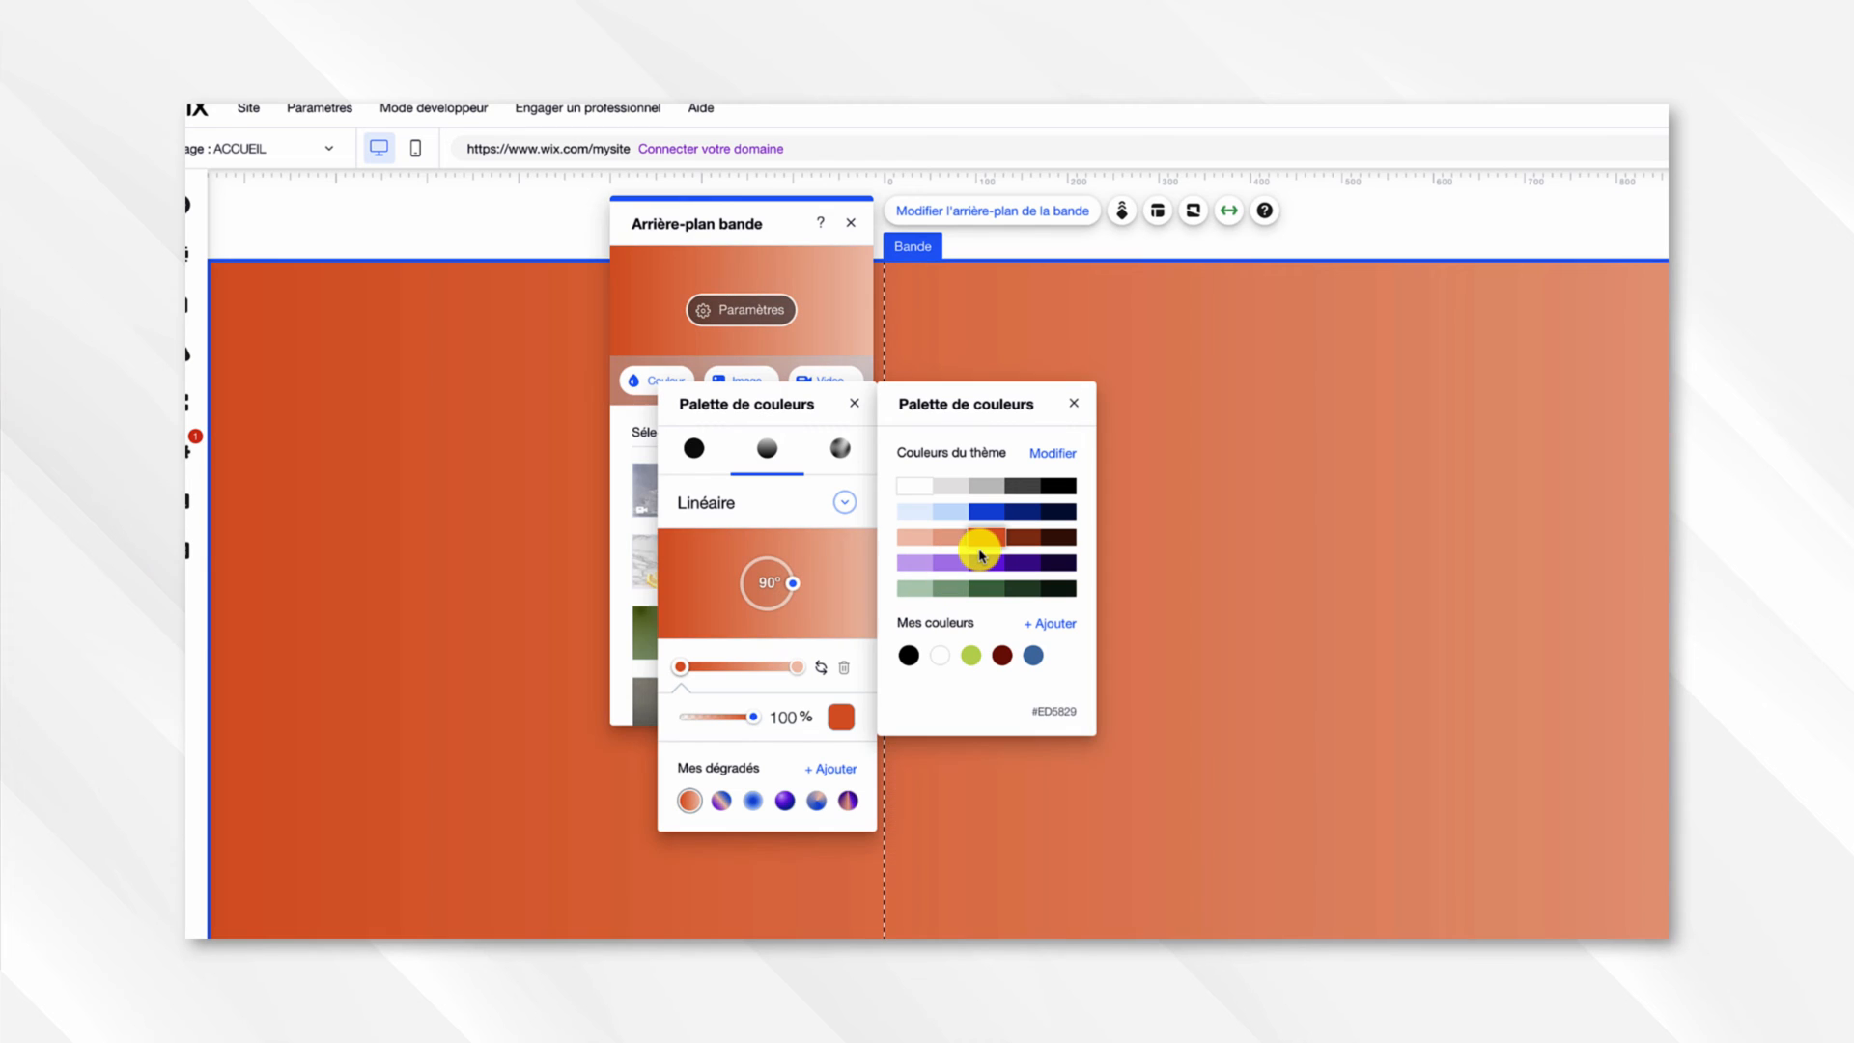
left_click(982, 562)
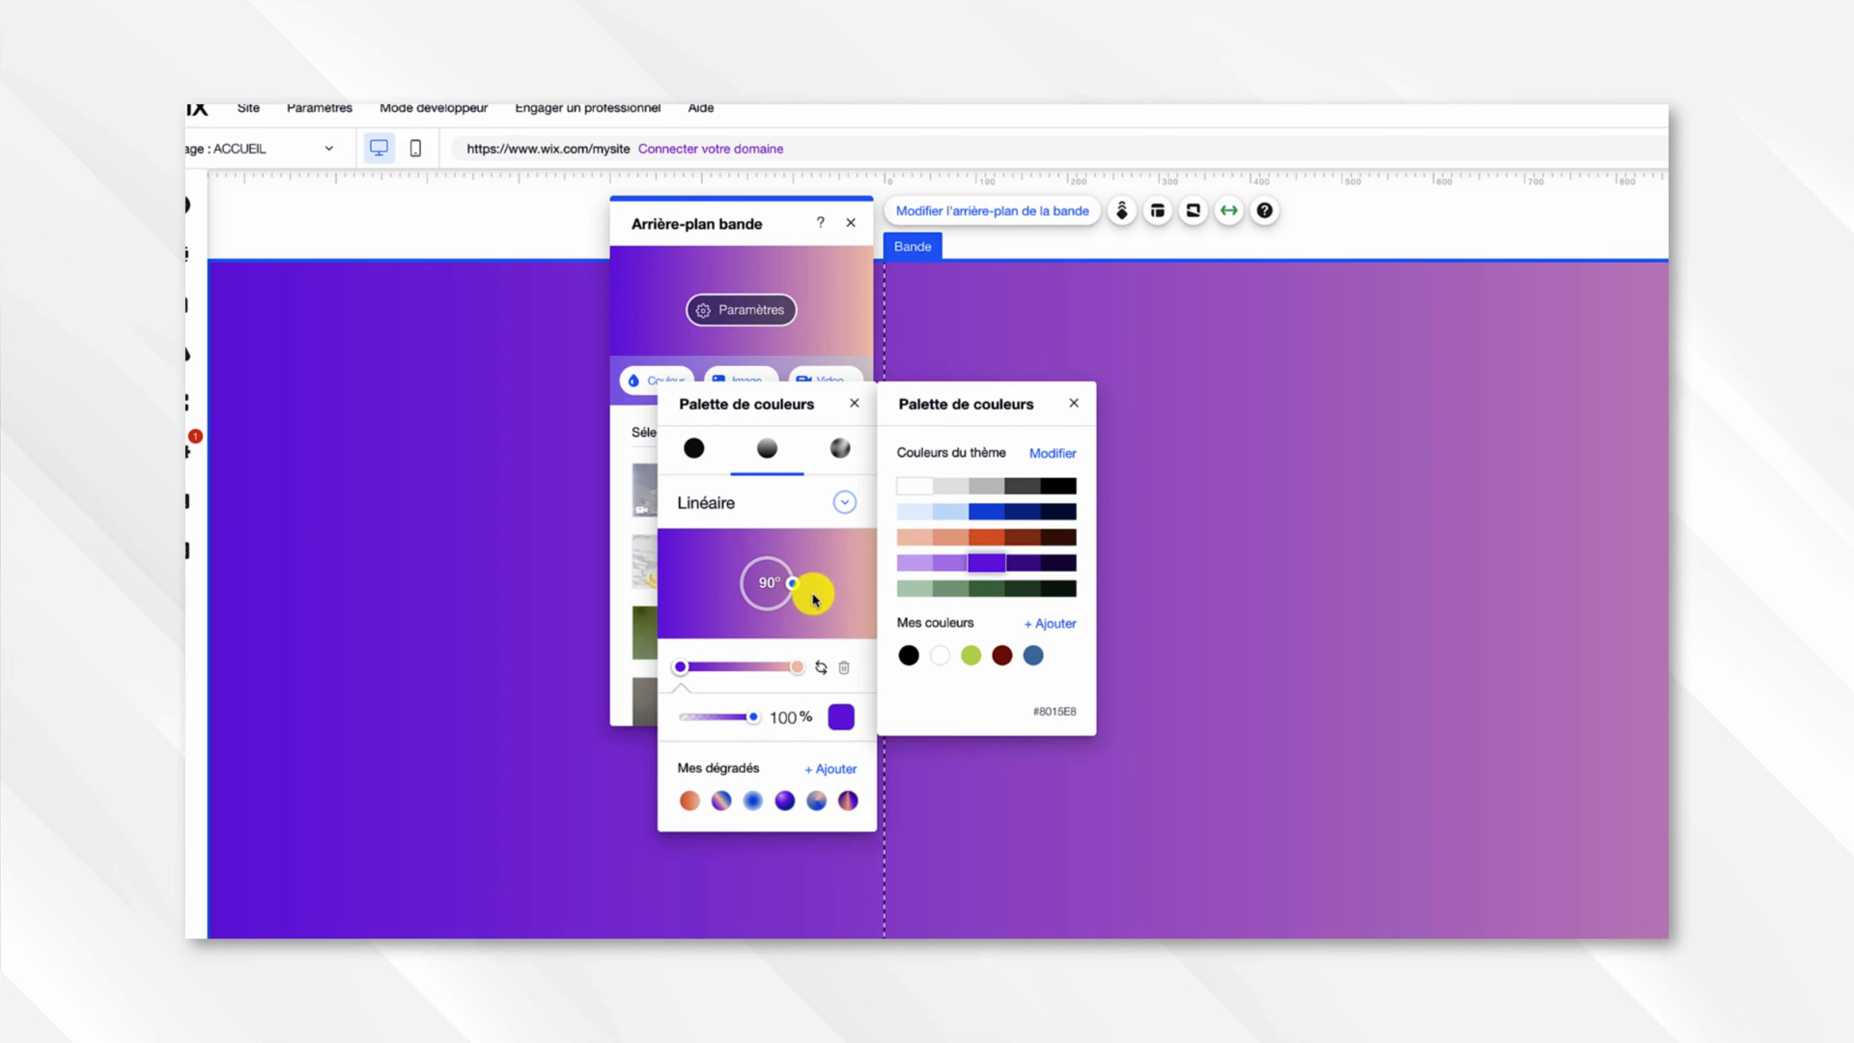
Try the orange-red theme colour as the gradient's end colour, restore the light peach one, and close the colour palettes.
left_click(796, 666)
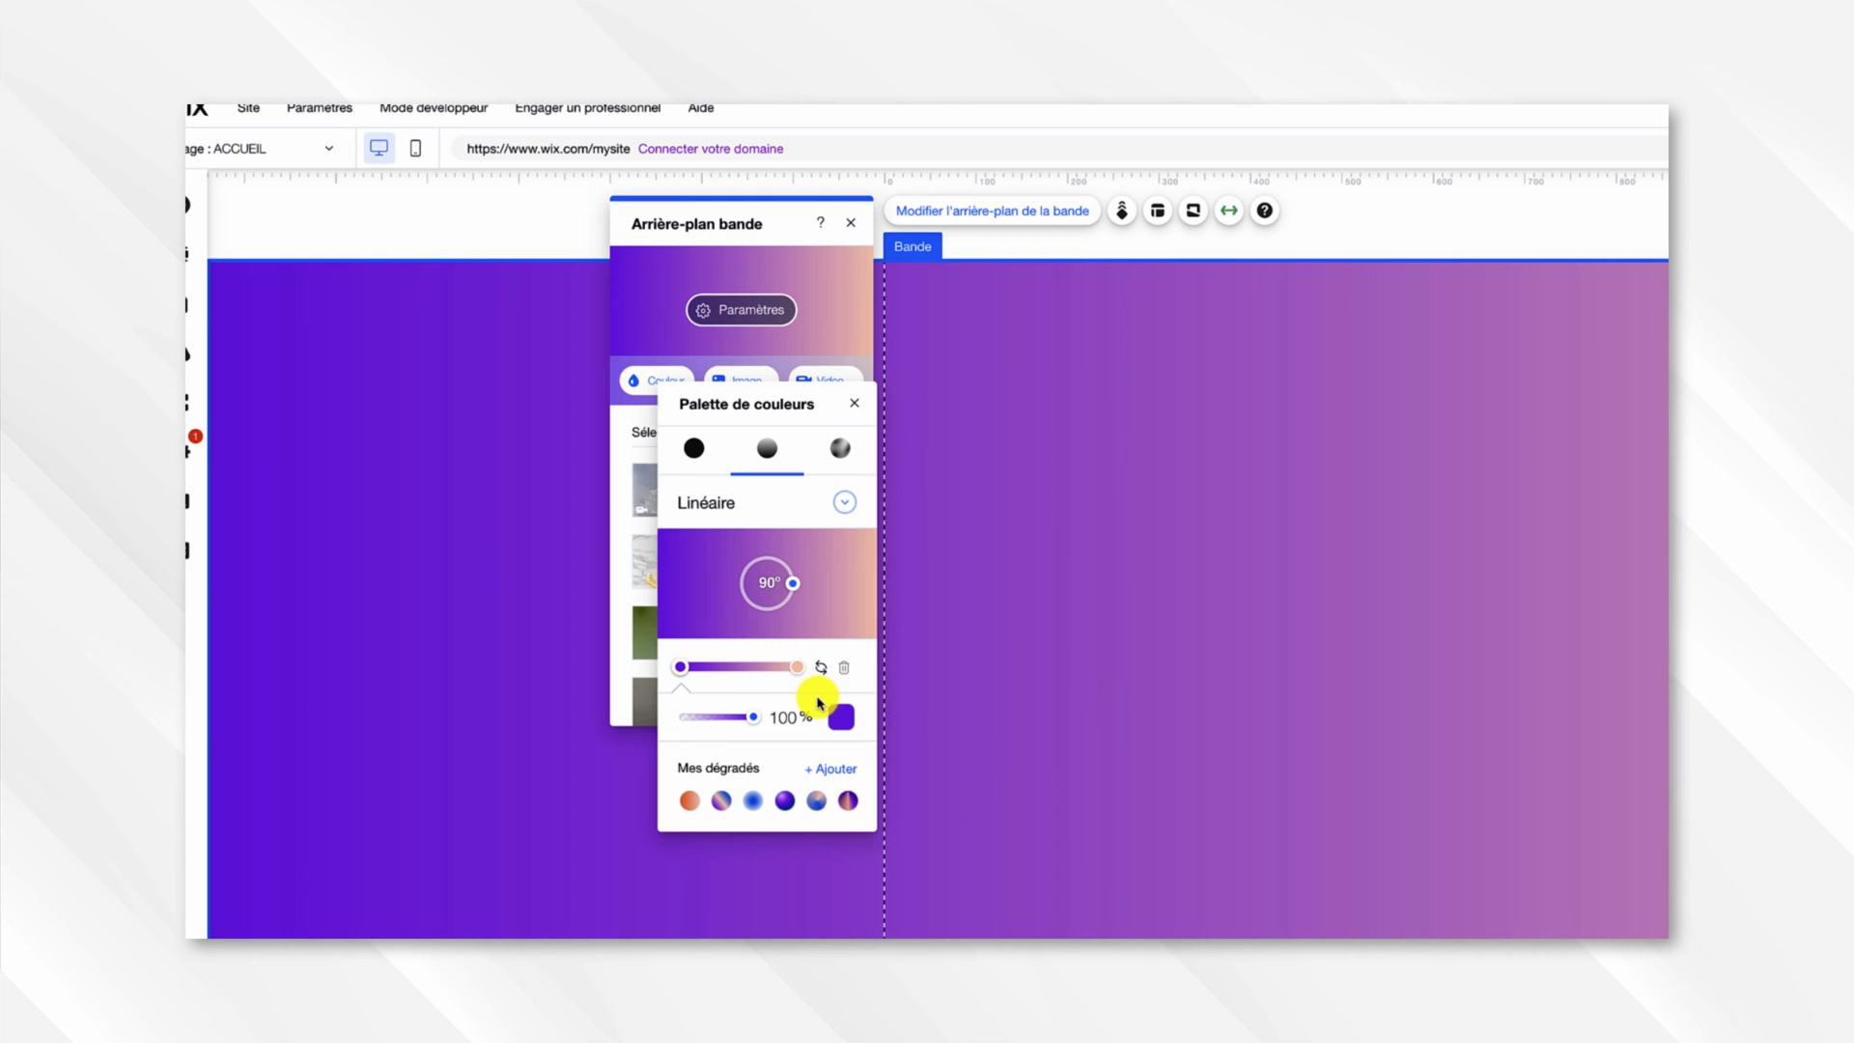
left_click(797, 667)
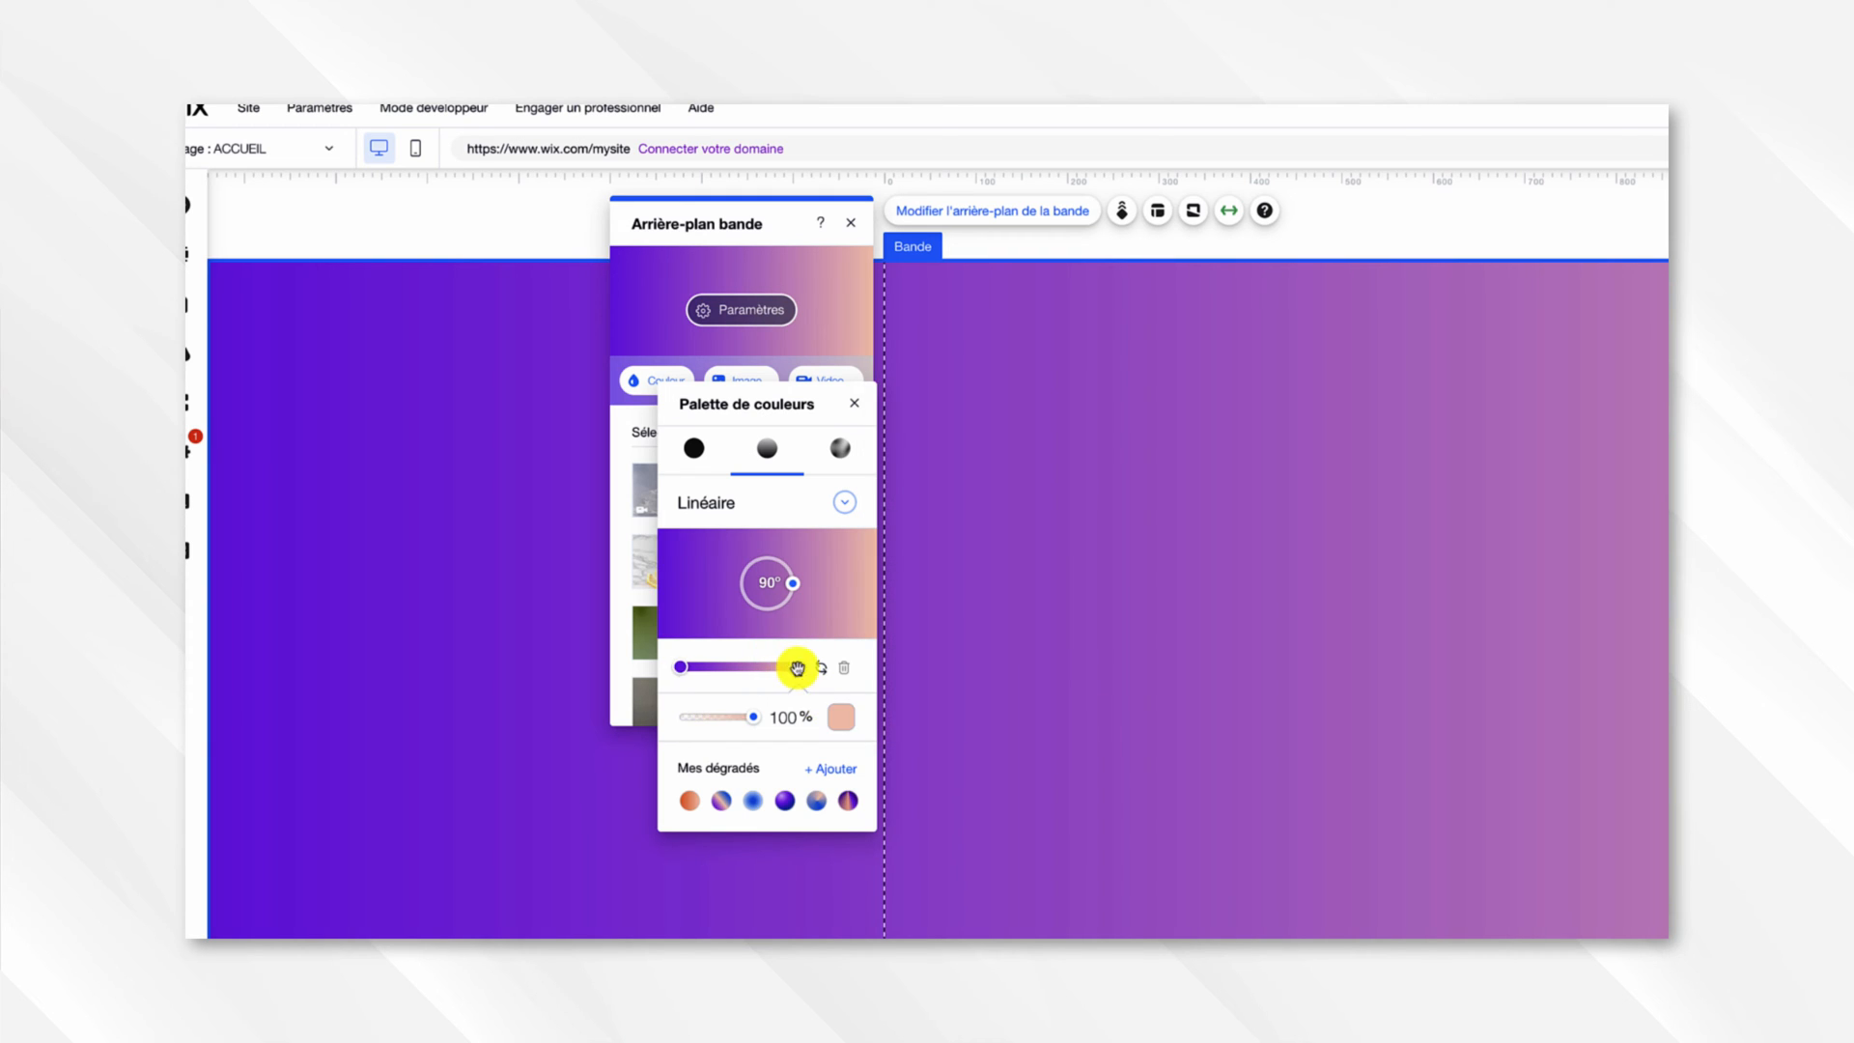
left_click(838, 717)
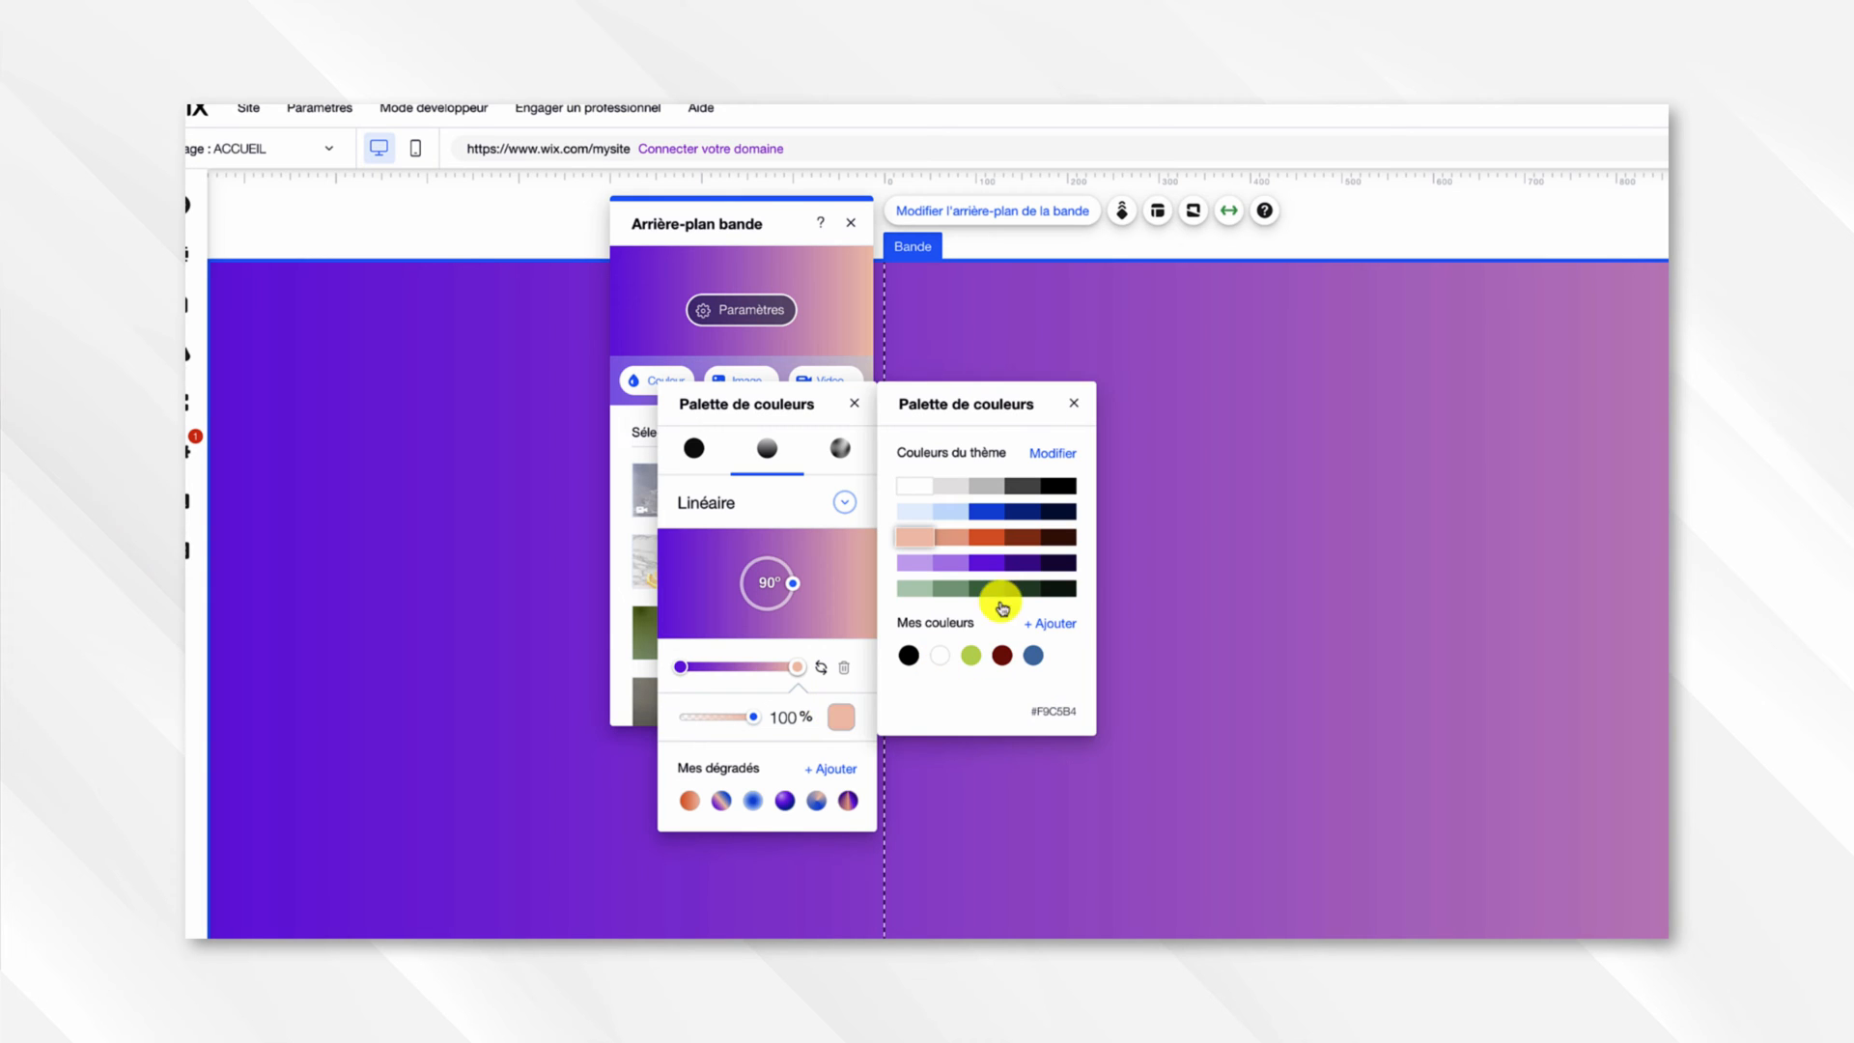
left_click(994, 541)
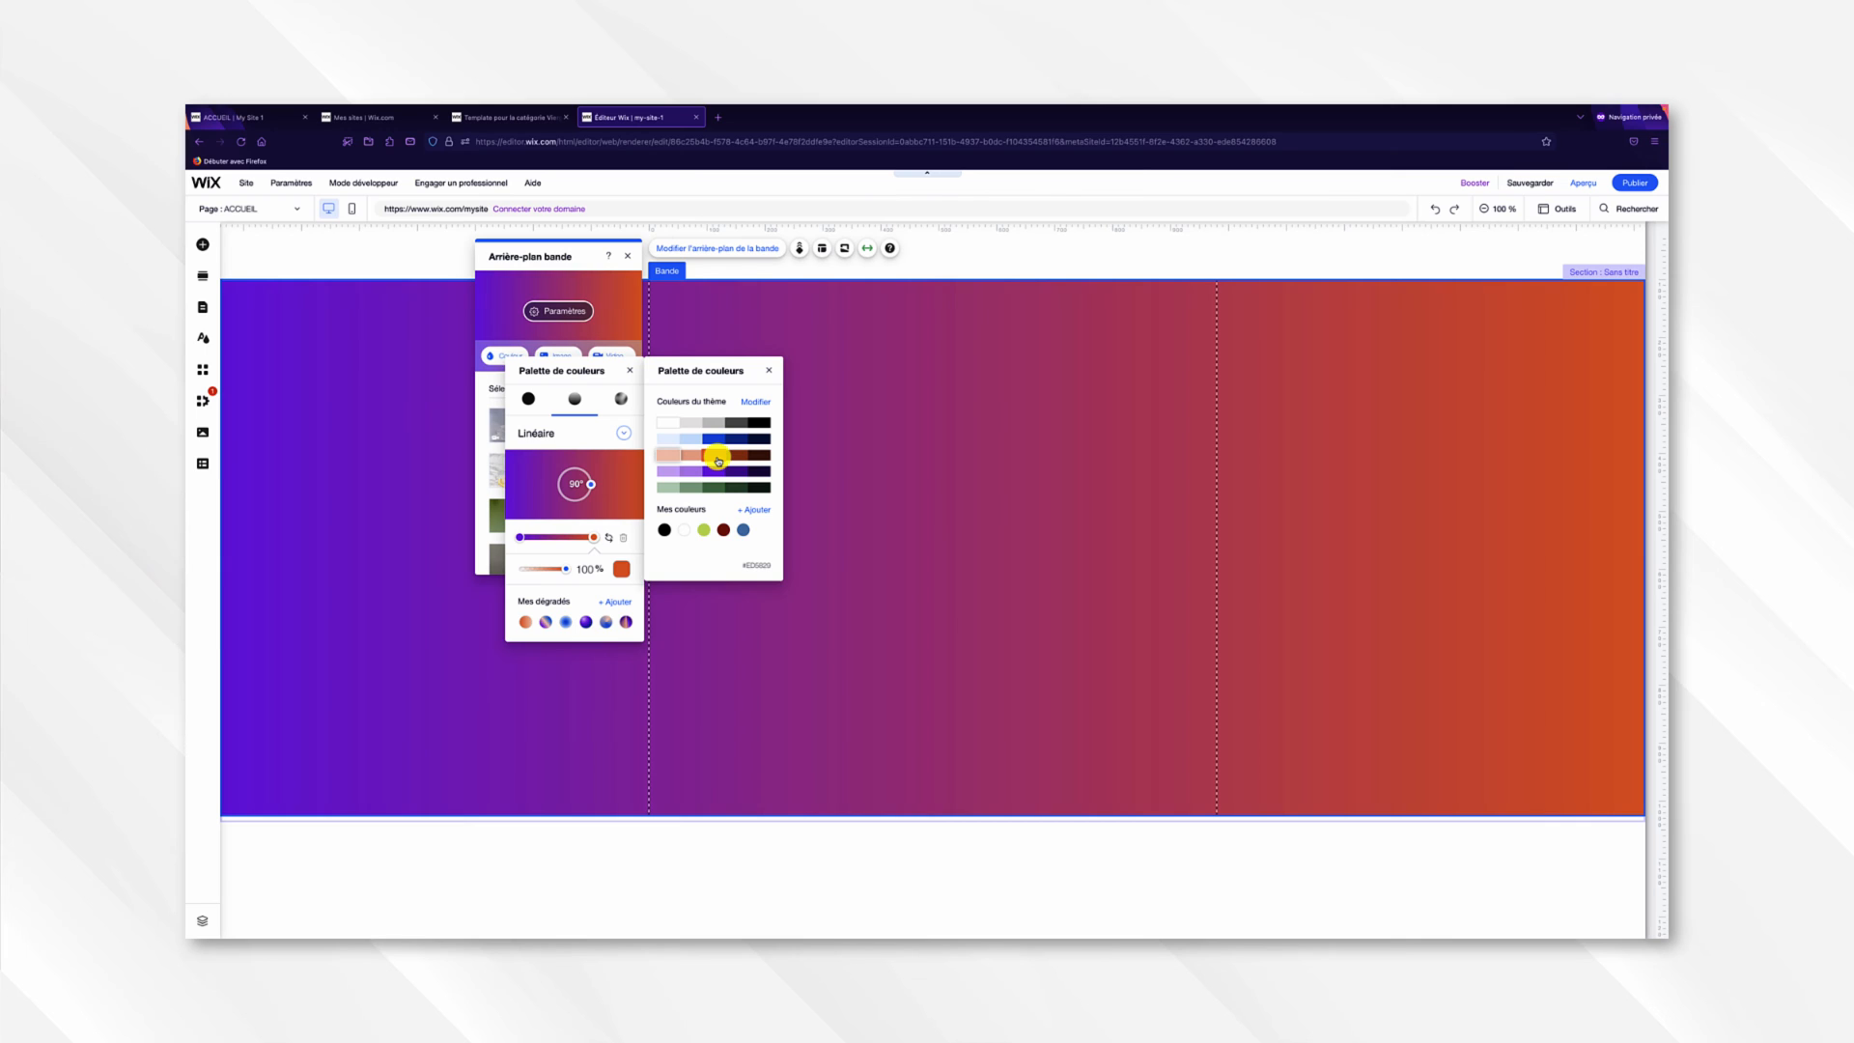
left_click(668, 455)
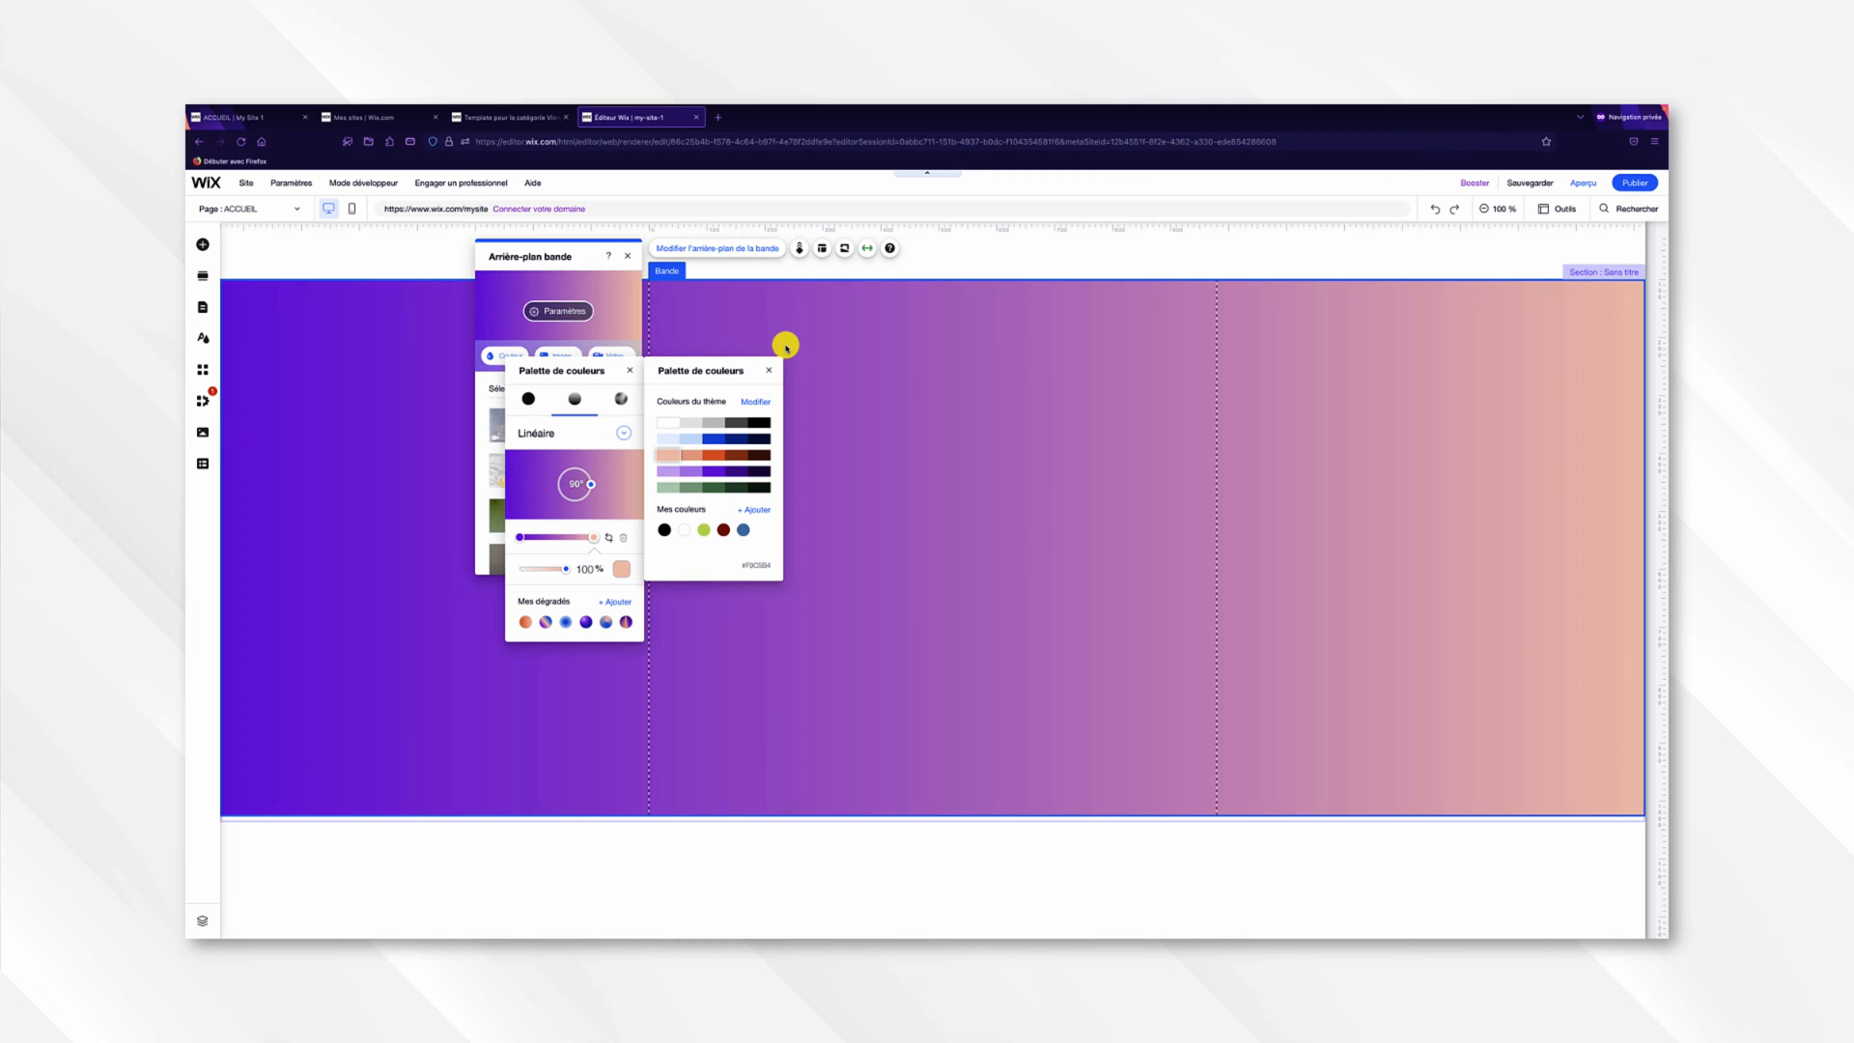
left_click(769, 370)
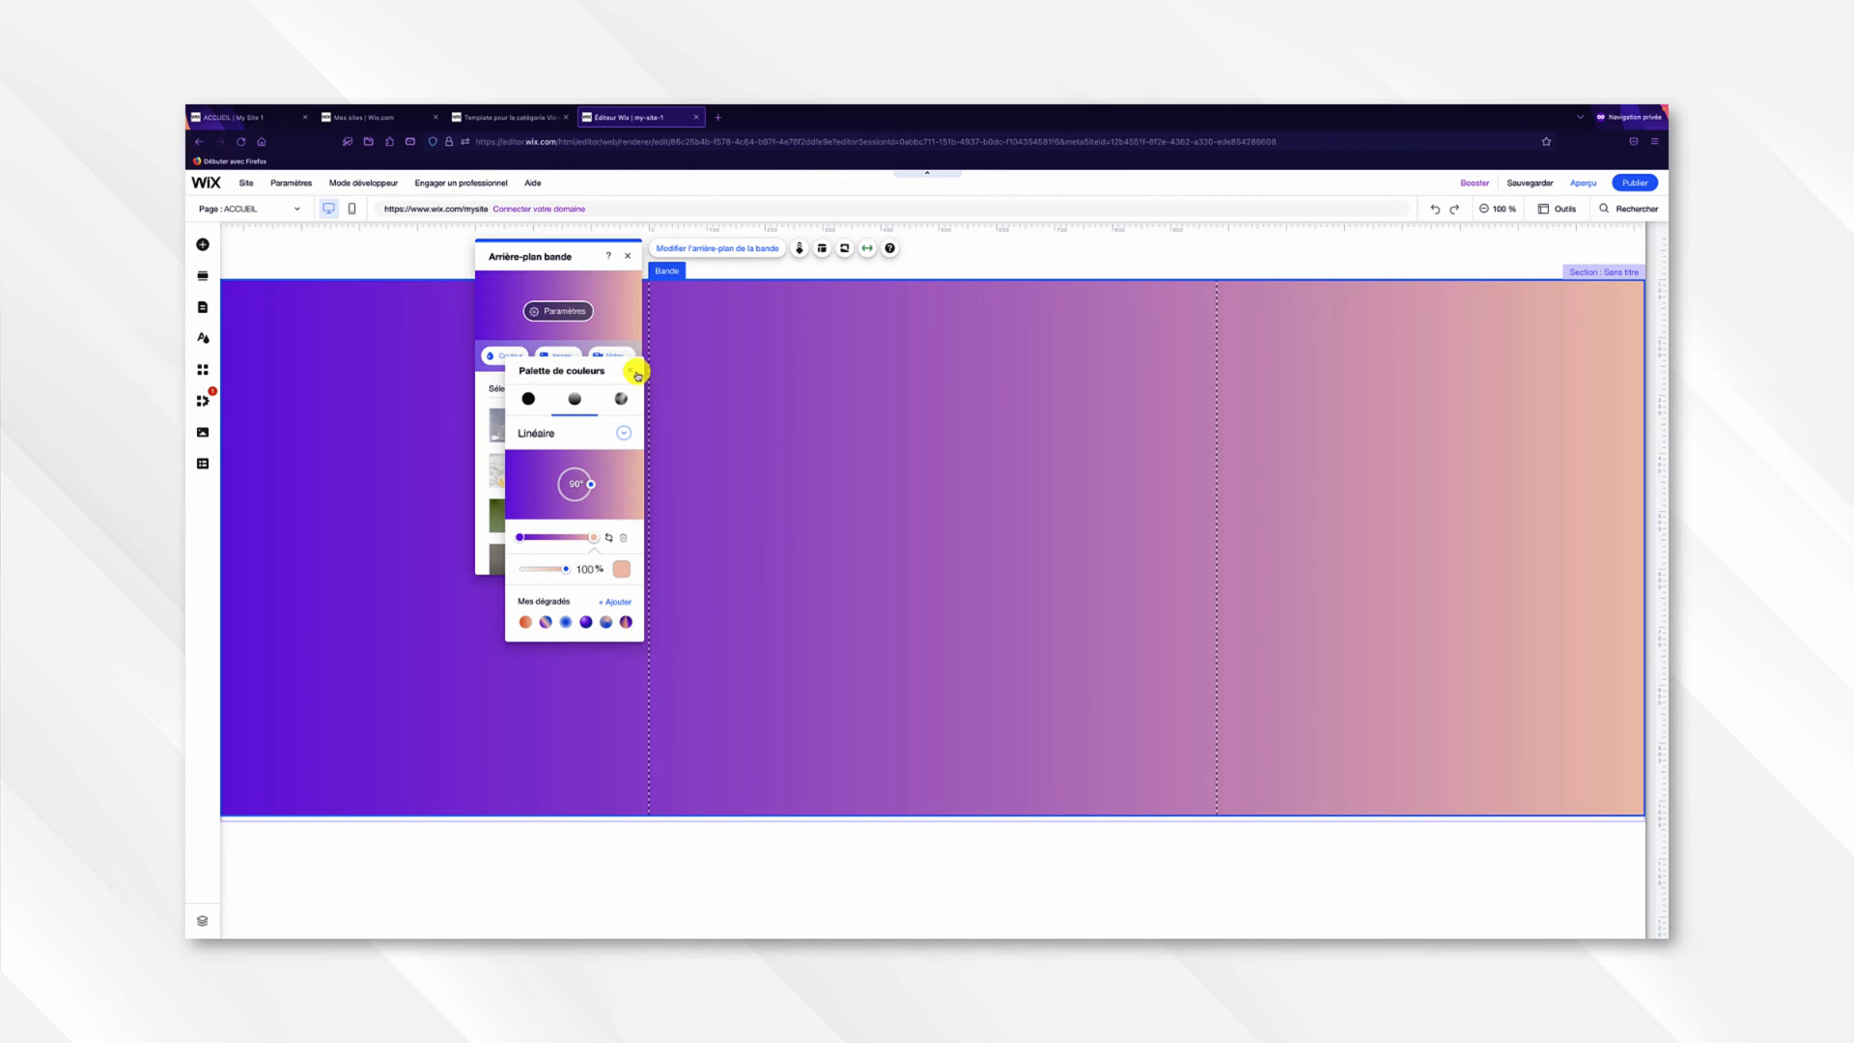
left_click(634, 373)
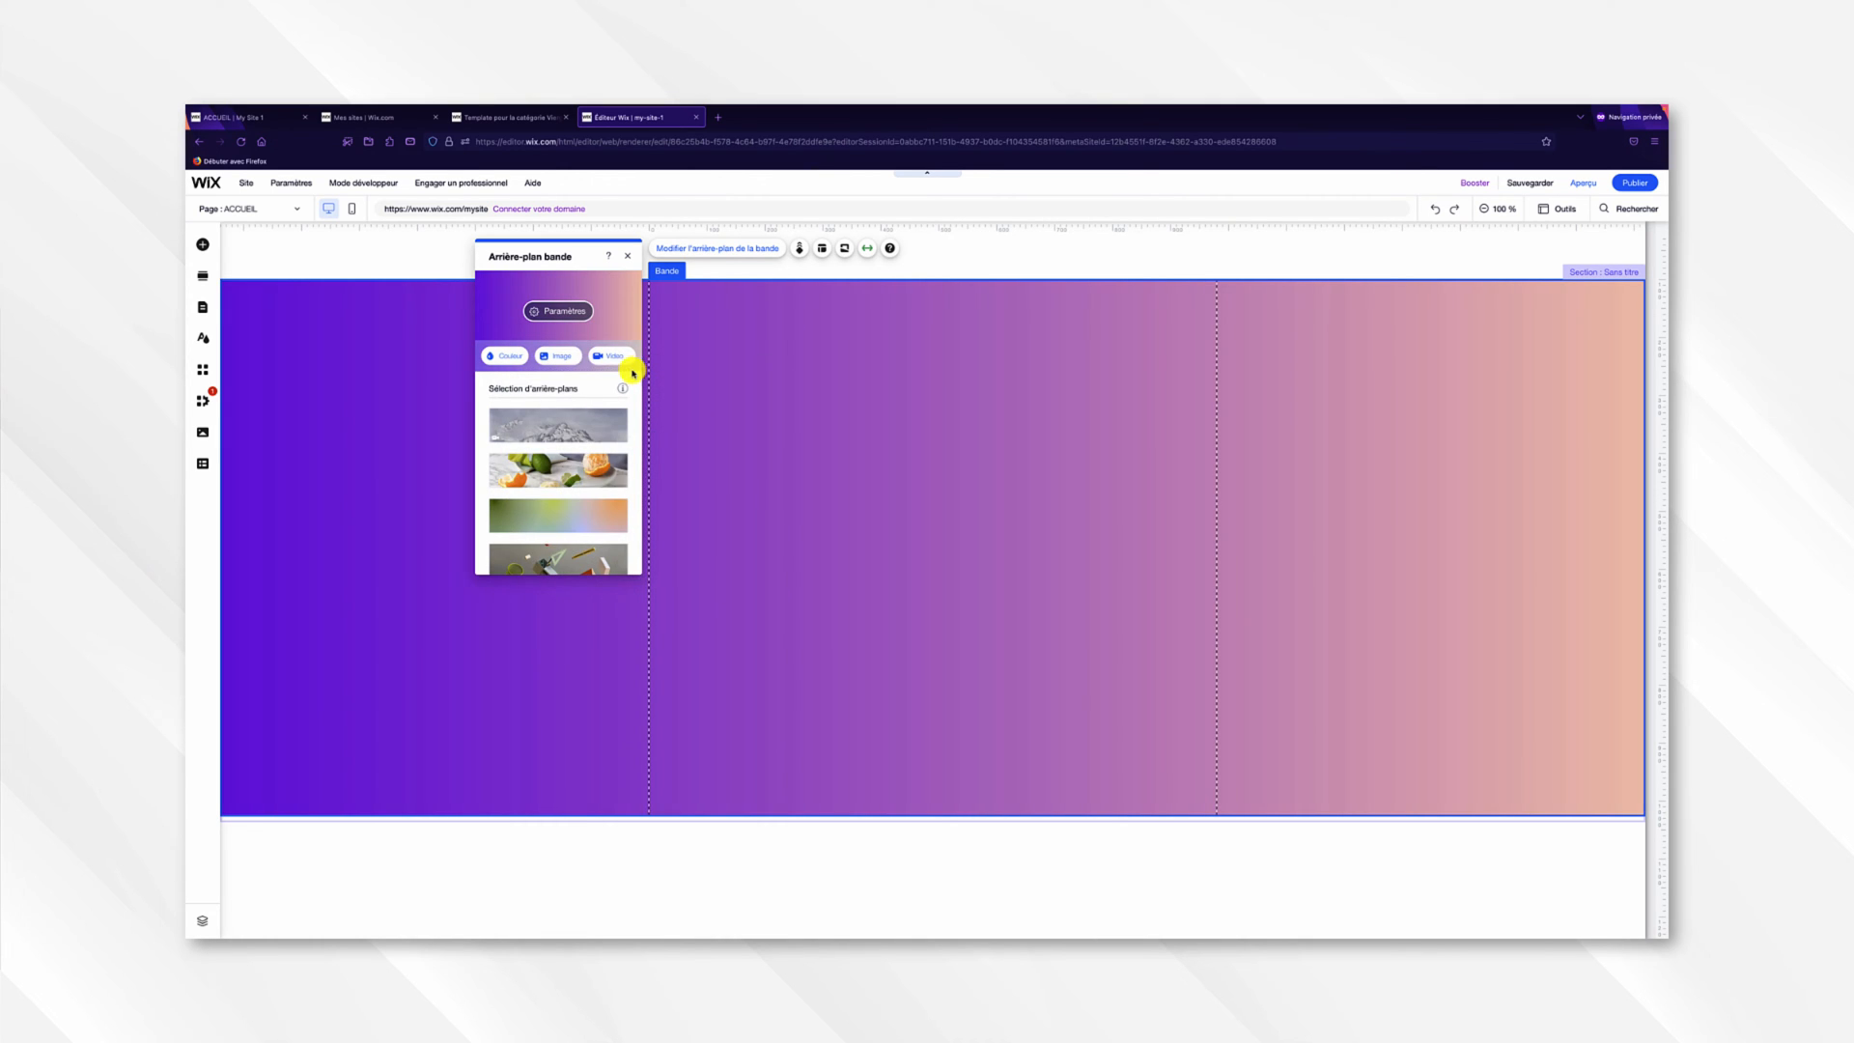
Examine the background image library and its file import option for the band, leaving without choosing an image.
left_click(563, 356)
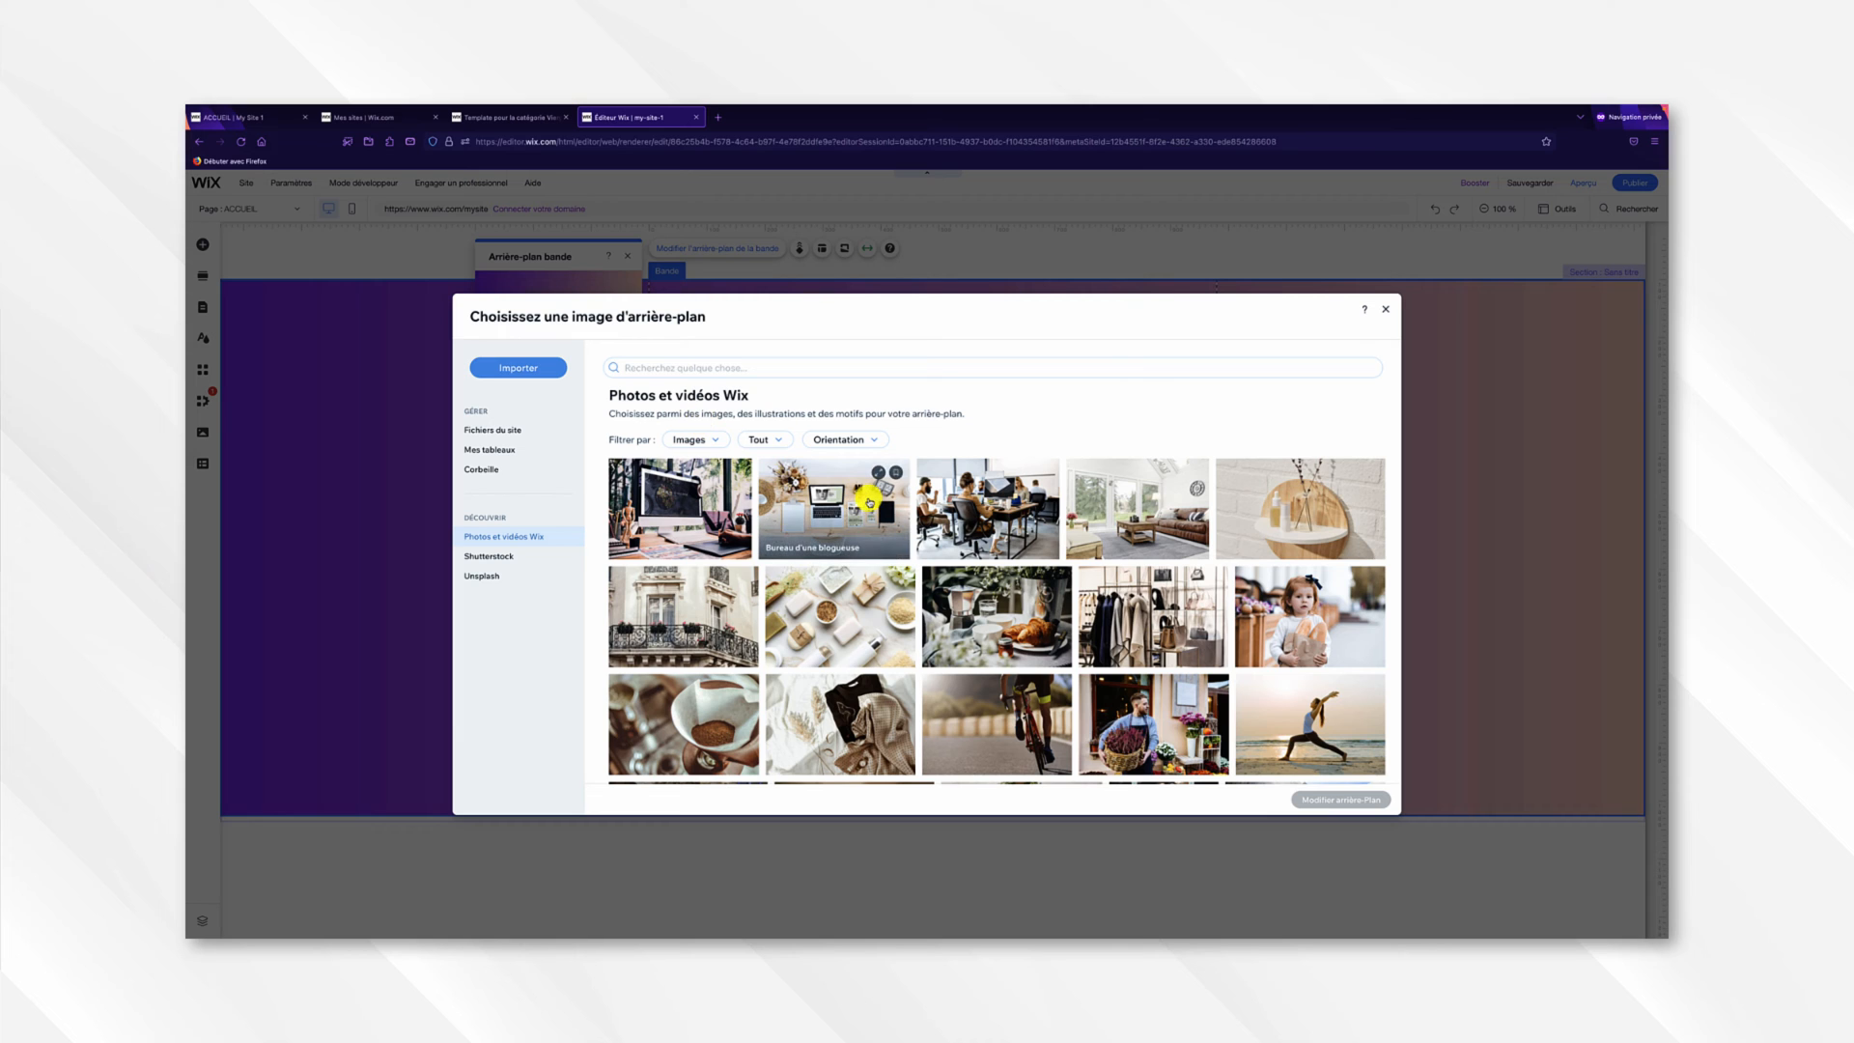
scroll(870, 502, "down", 3)
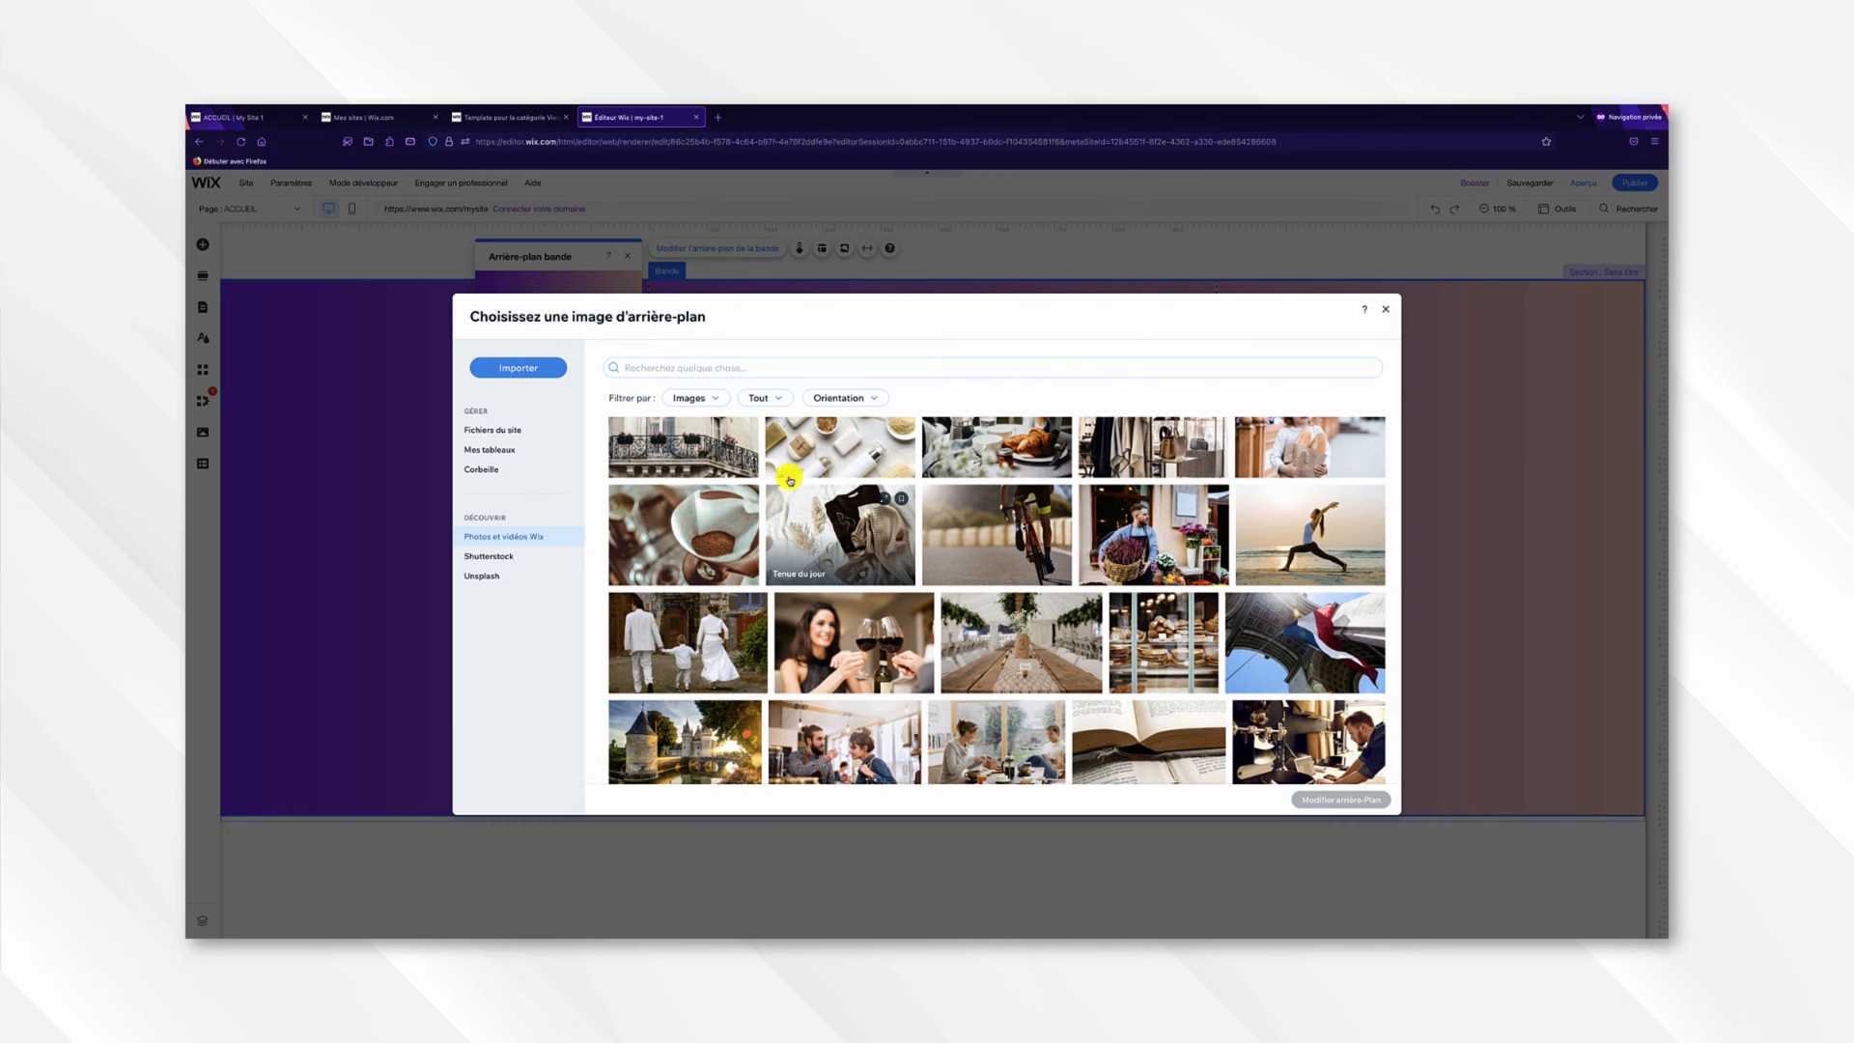
left_click(543, 370)
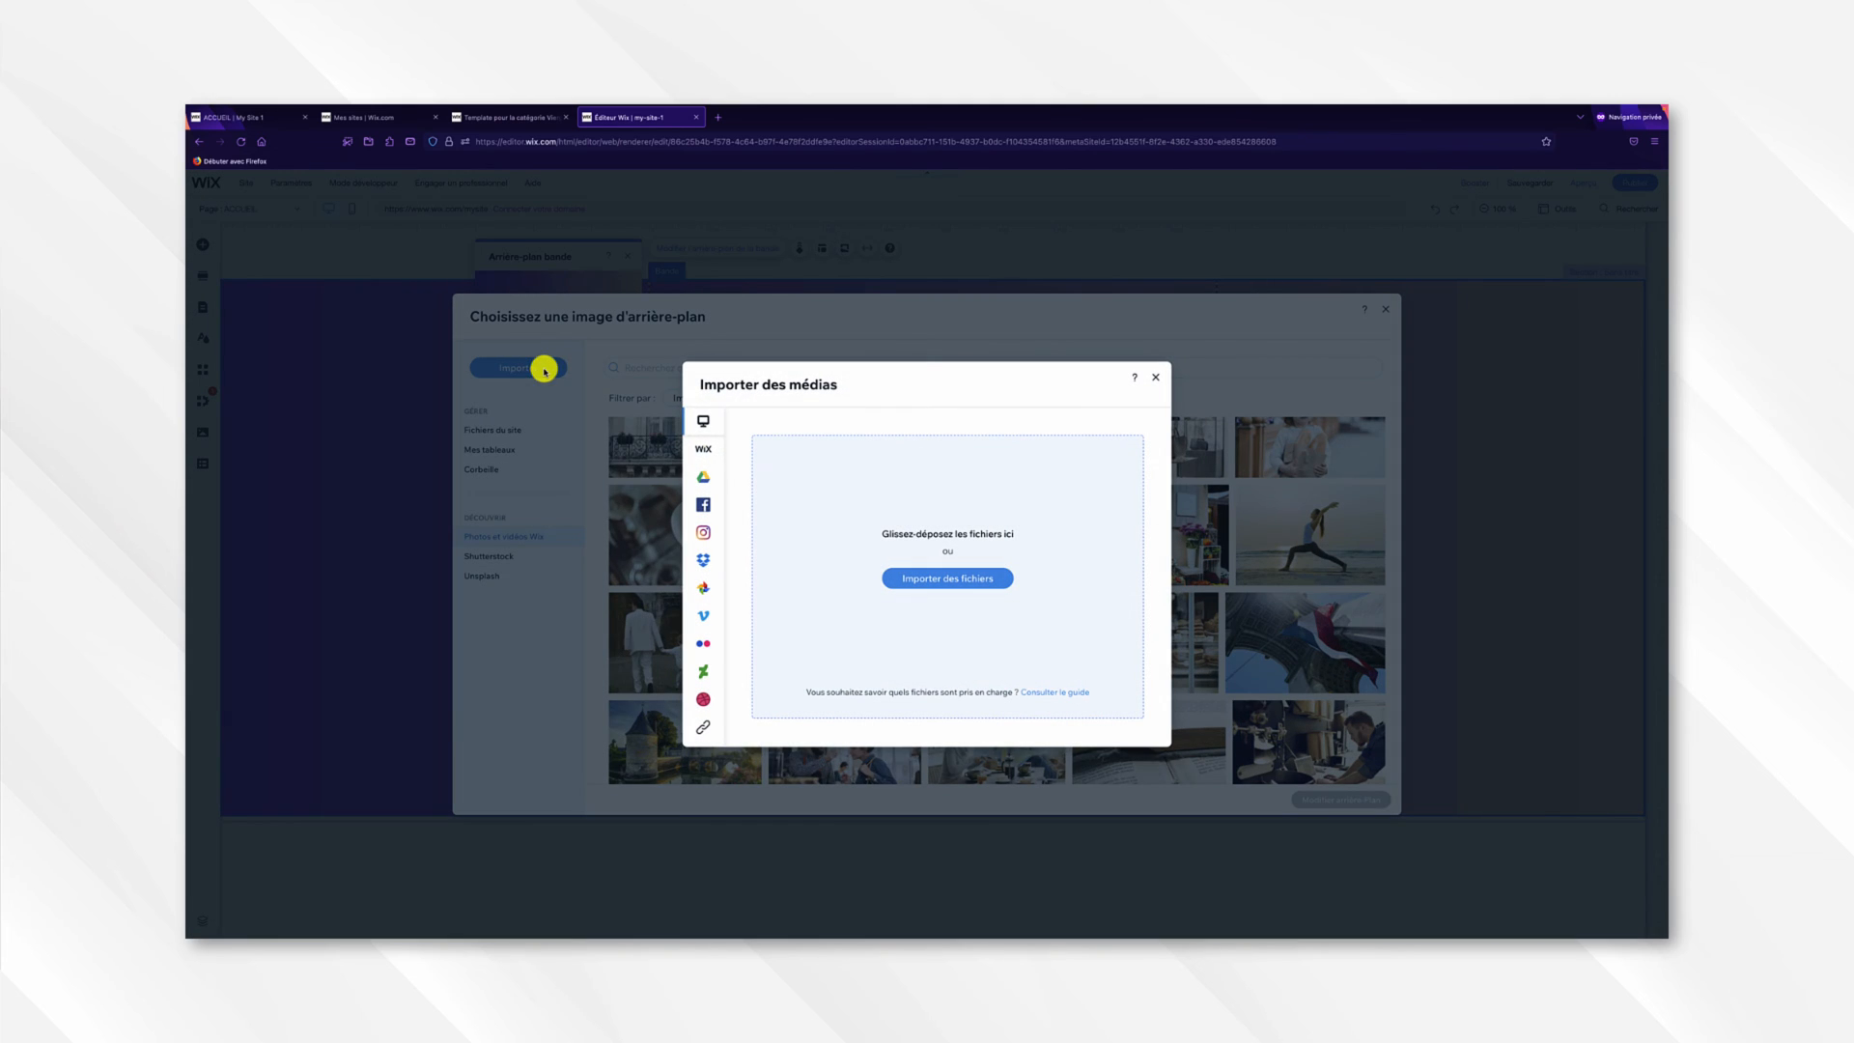
left_click(952, 579)
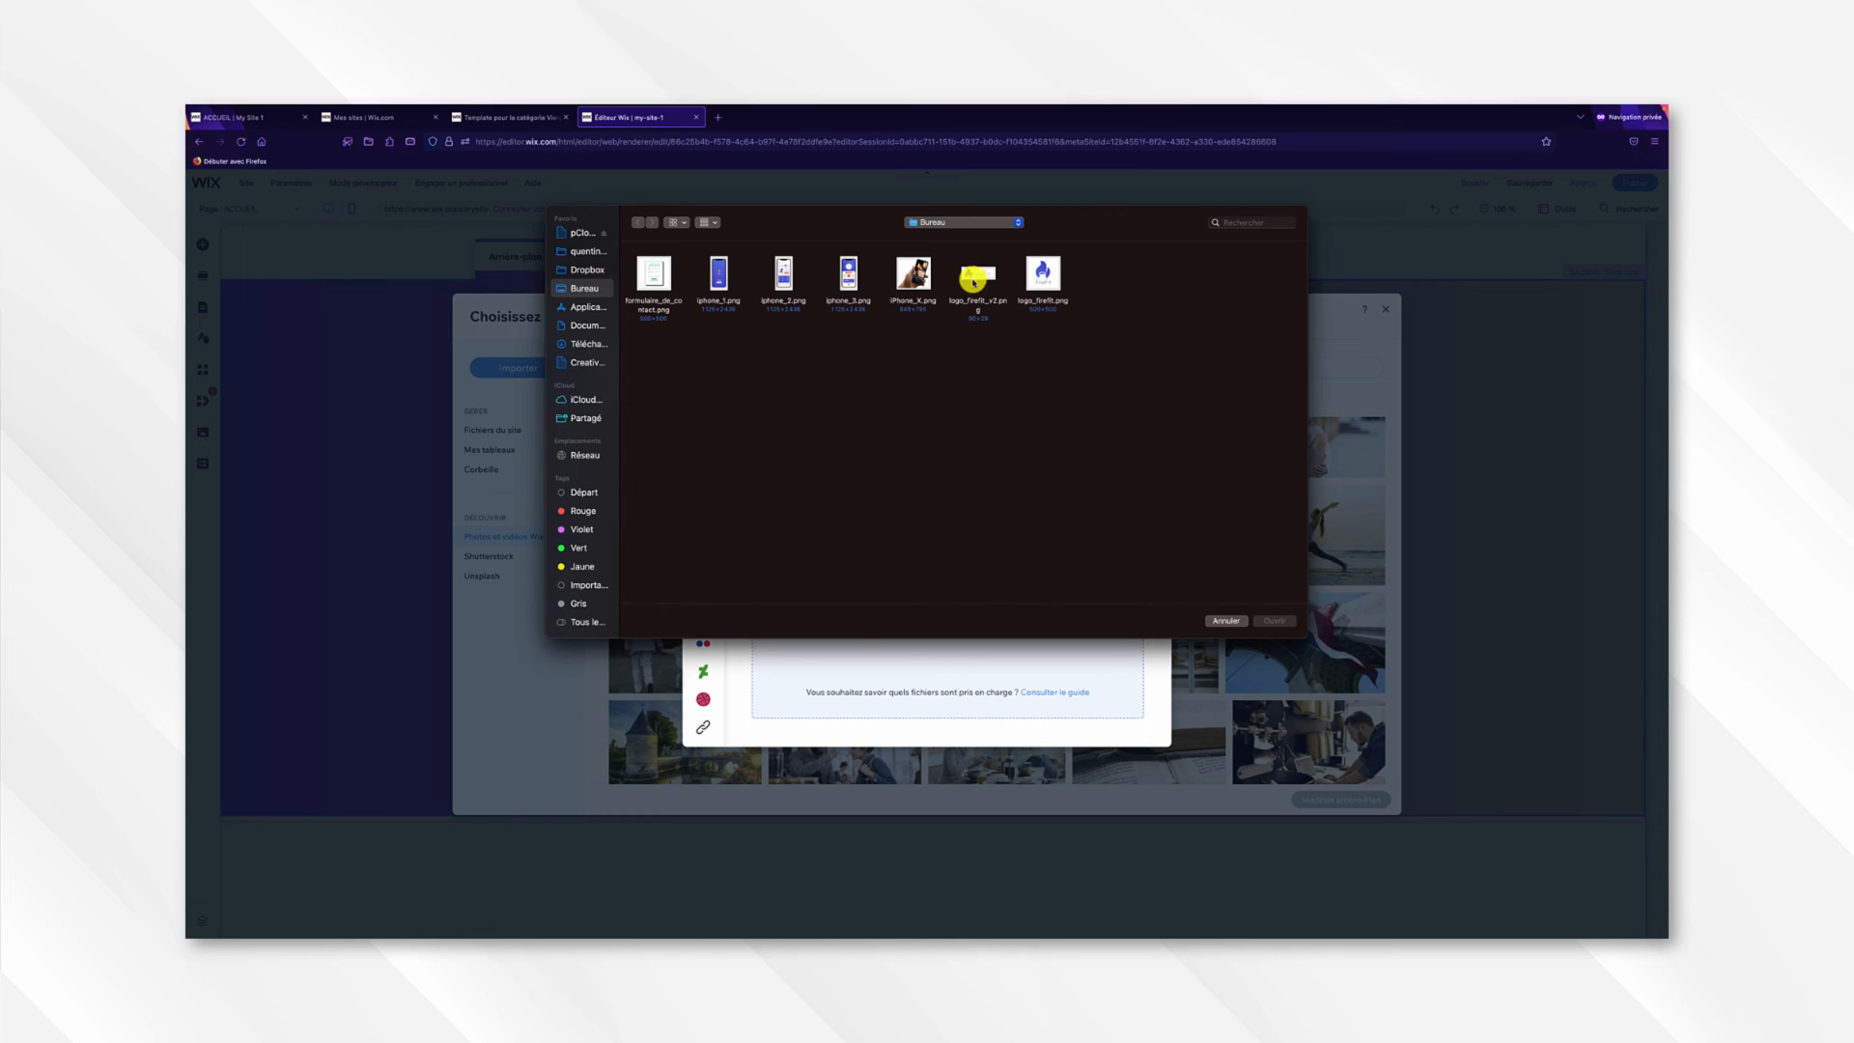
left_click(975, 281)
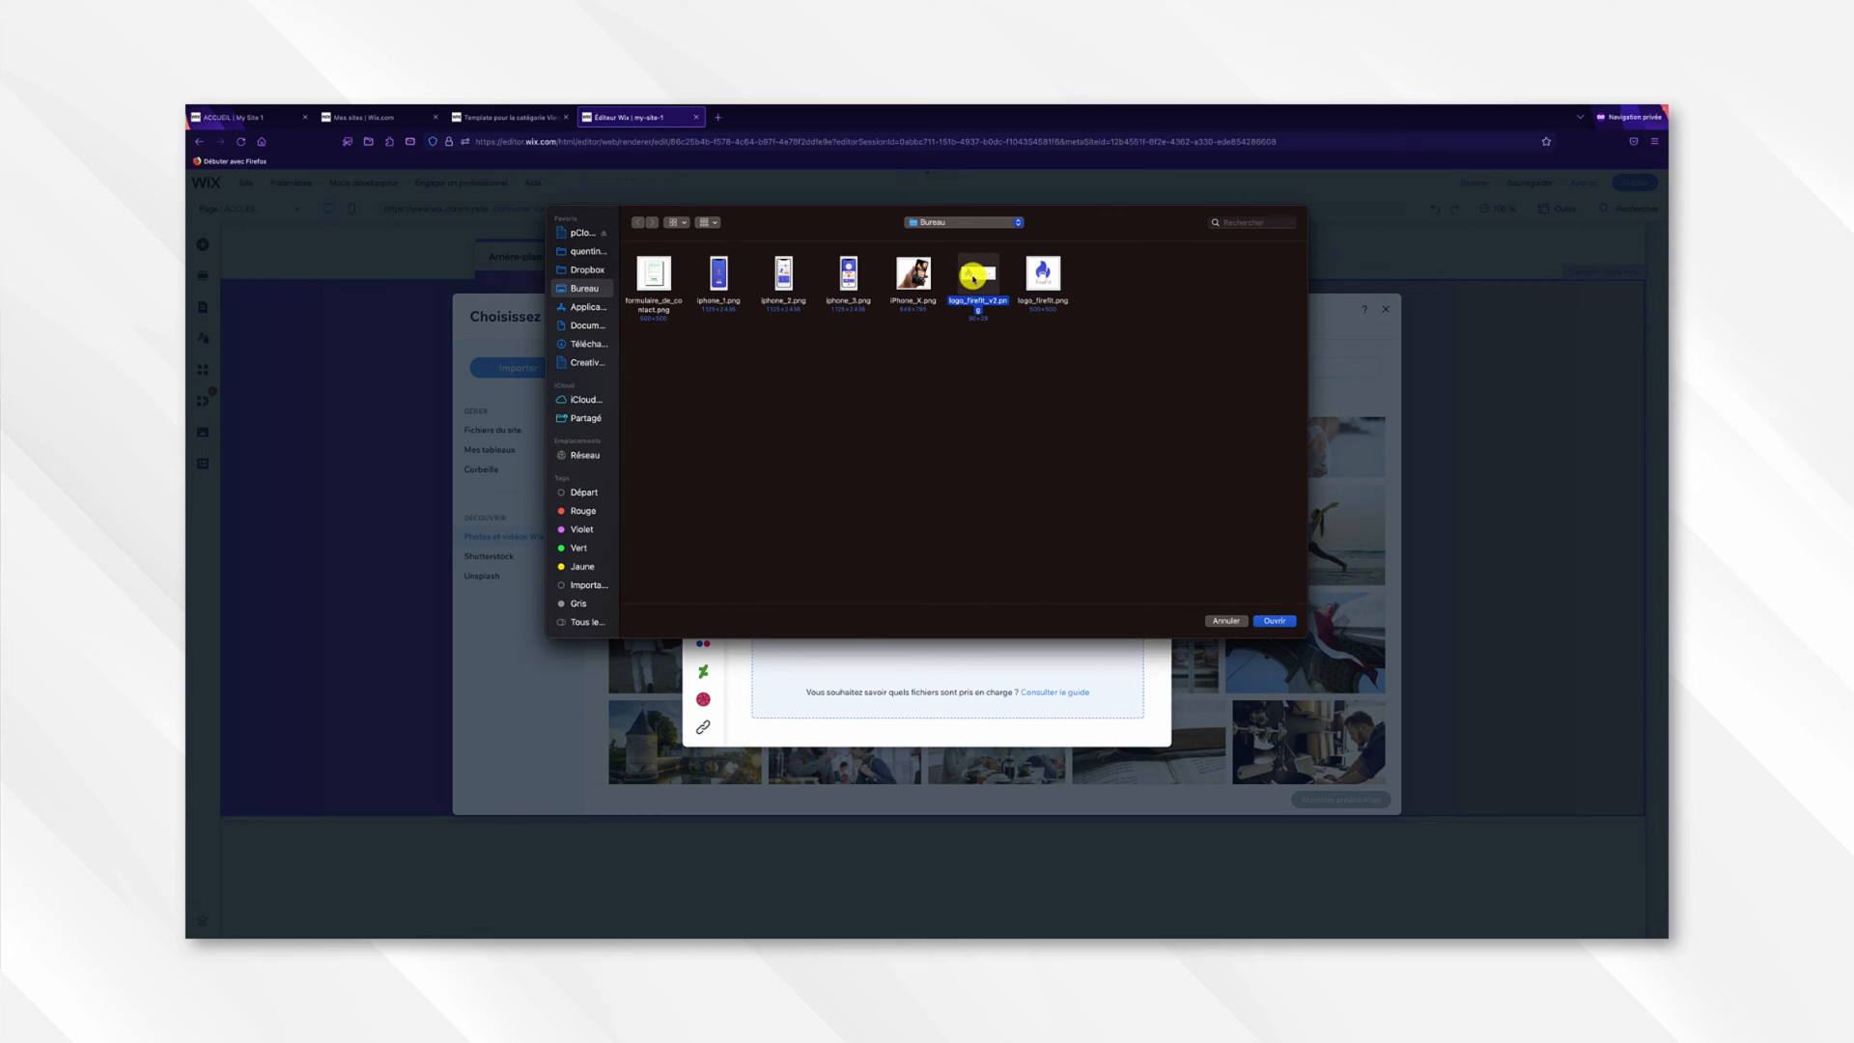
left_click(1221, 619)
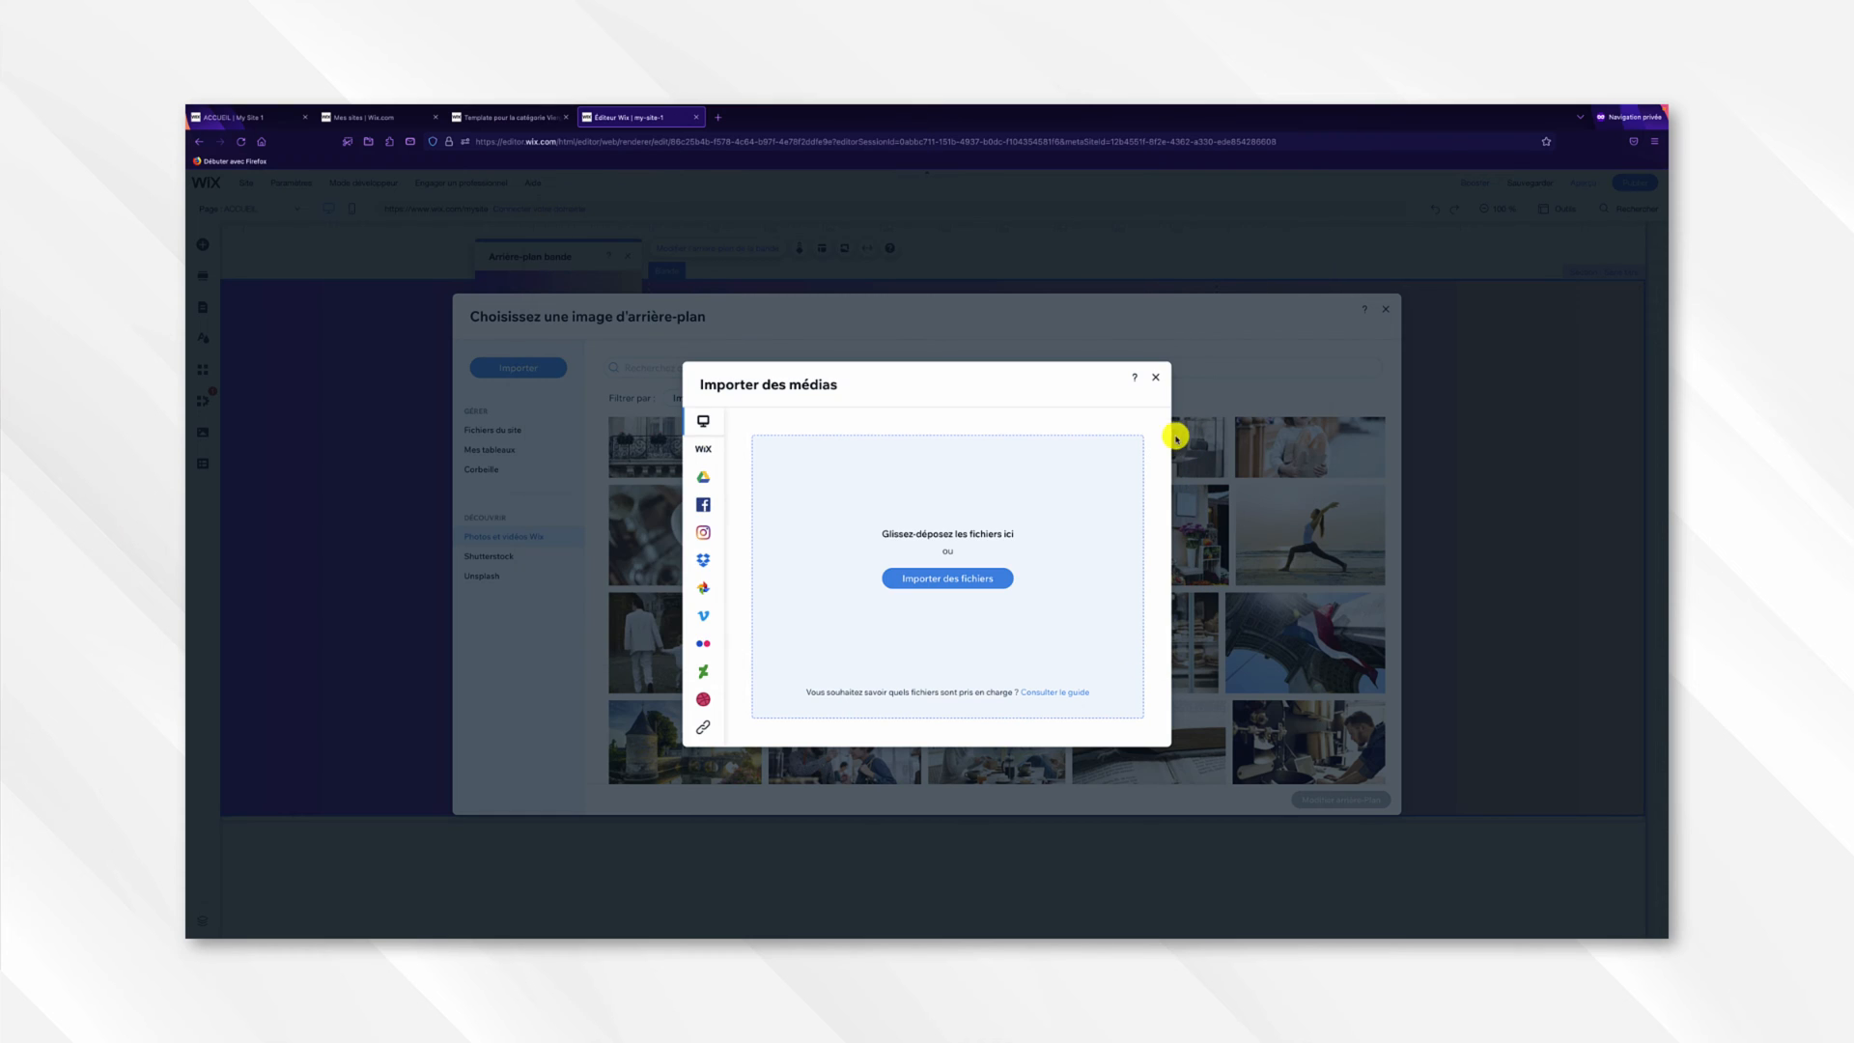
left_click(1157, 380)
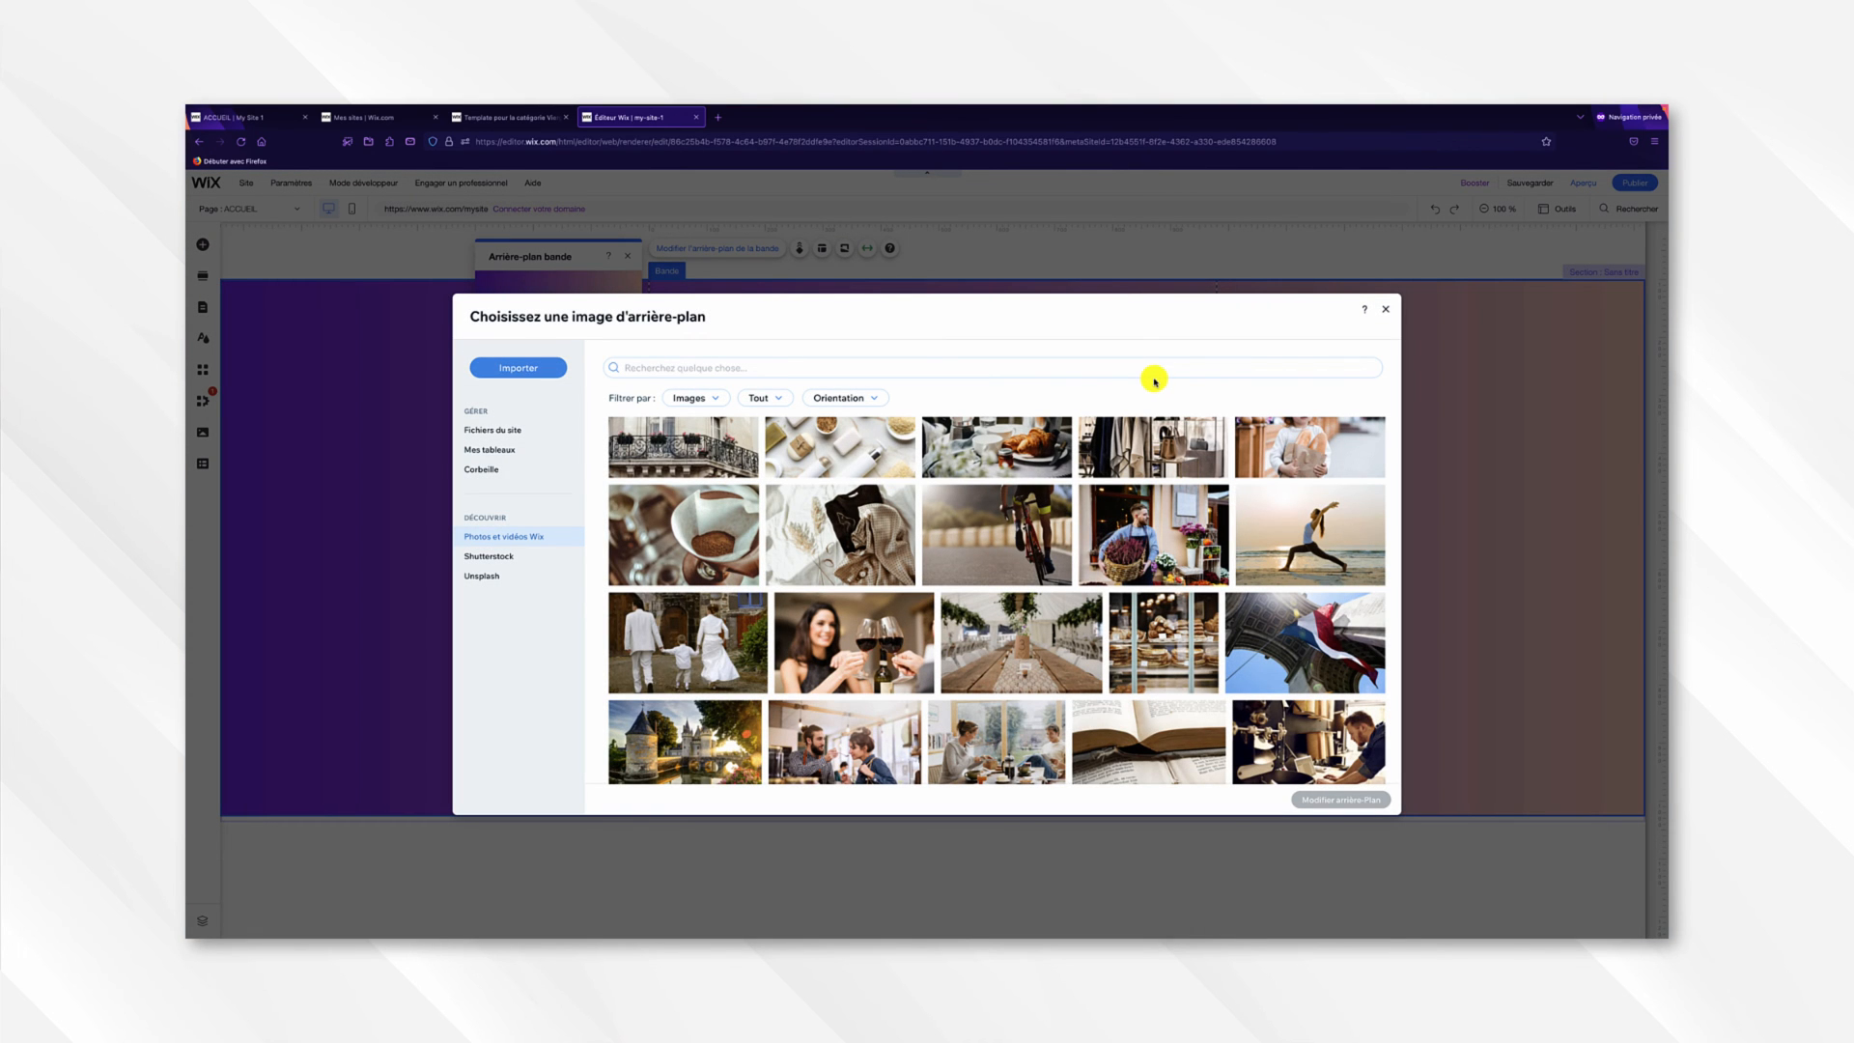
left_click(766, 368)
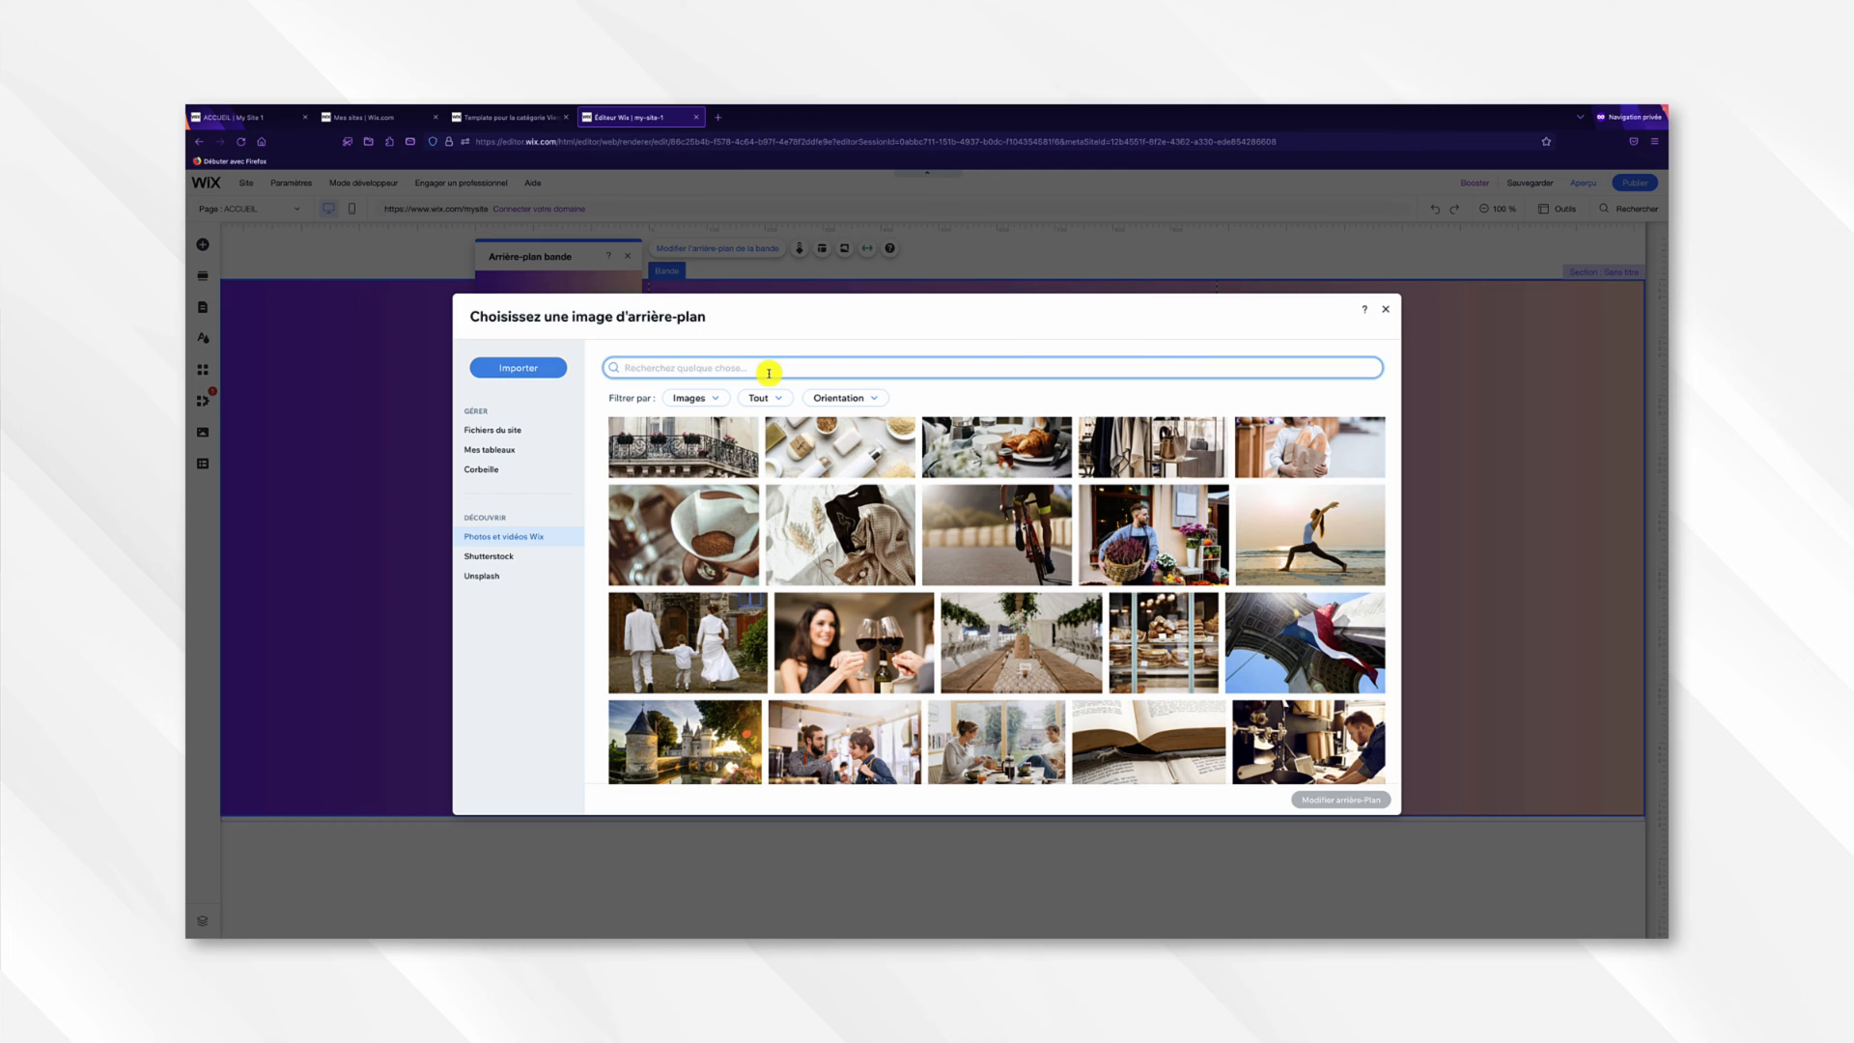
left_click(1386, 311)
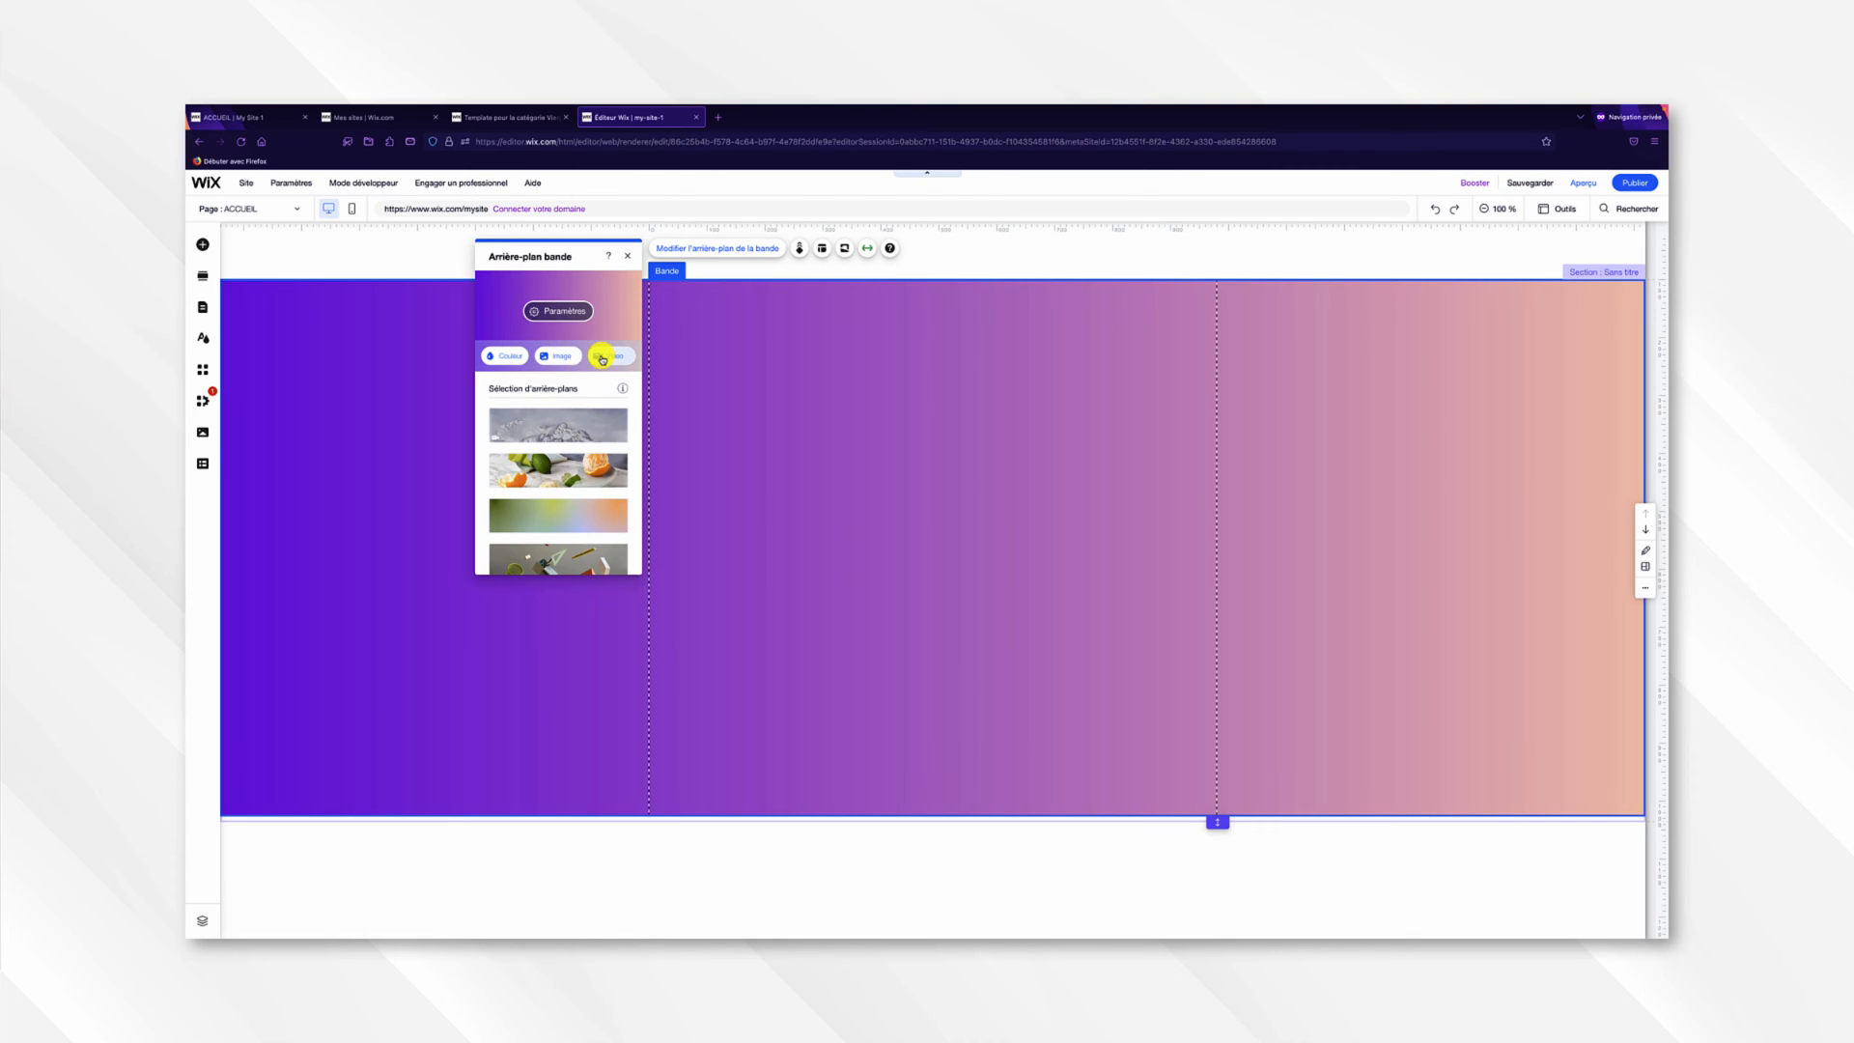
Look through the background video library, compare with the finished Firefit site's home banner, and leave without choosing a video.
left_click(603, 357)
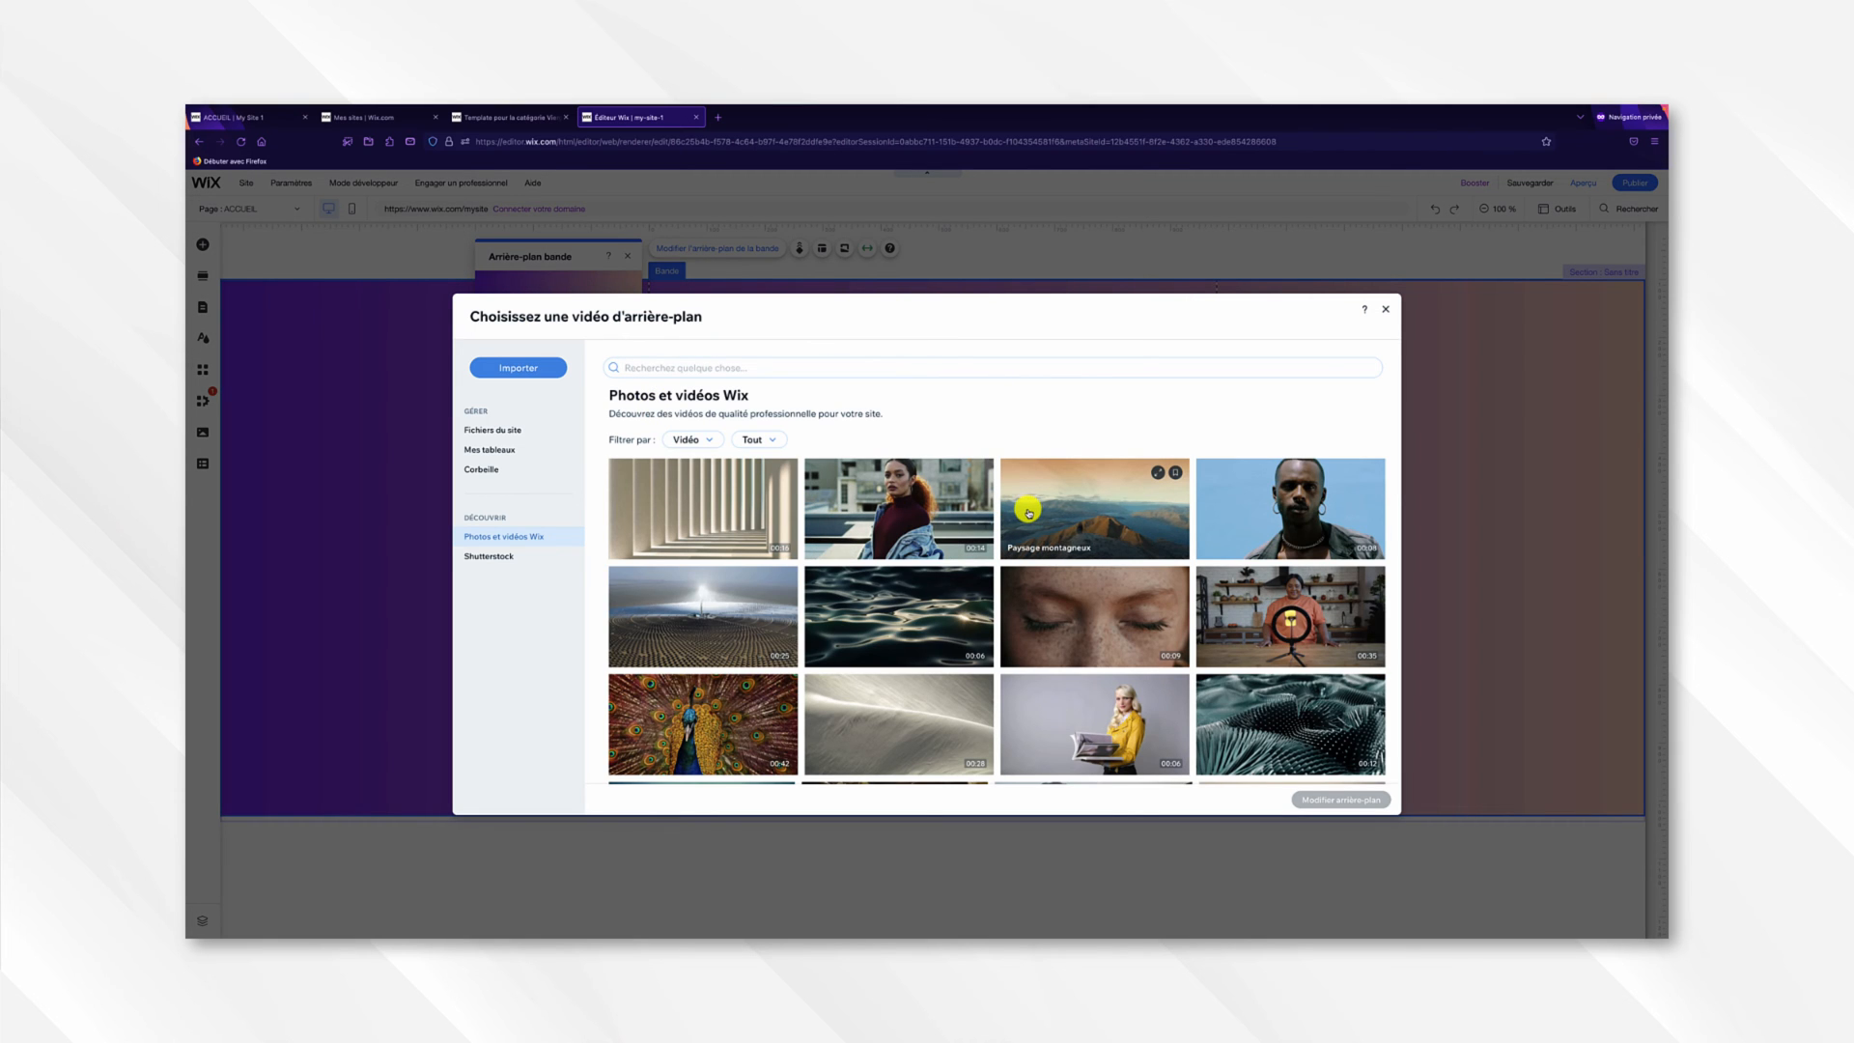
scroll(1029, 512, "down", 3)
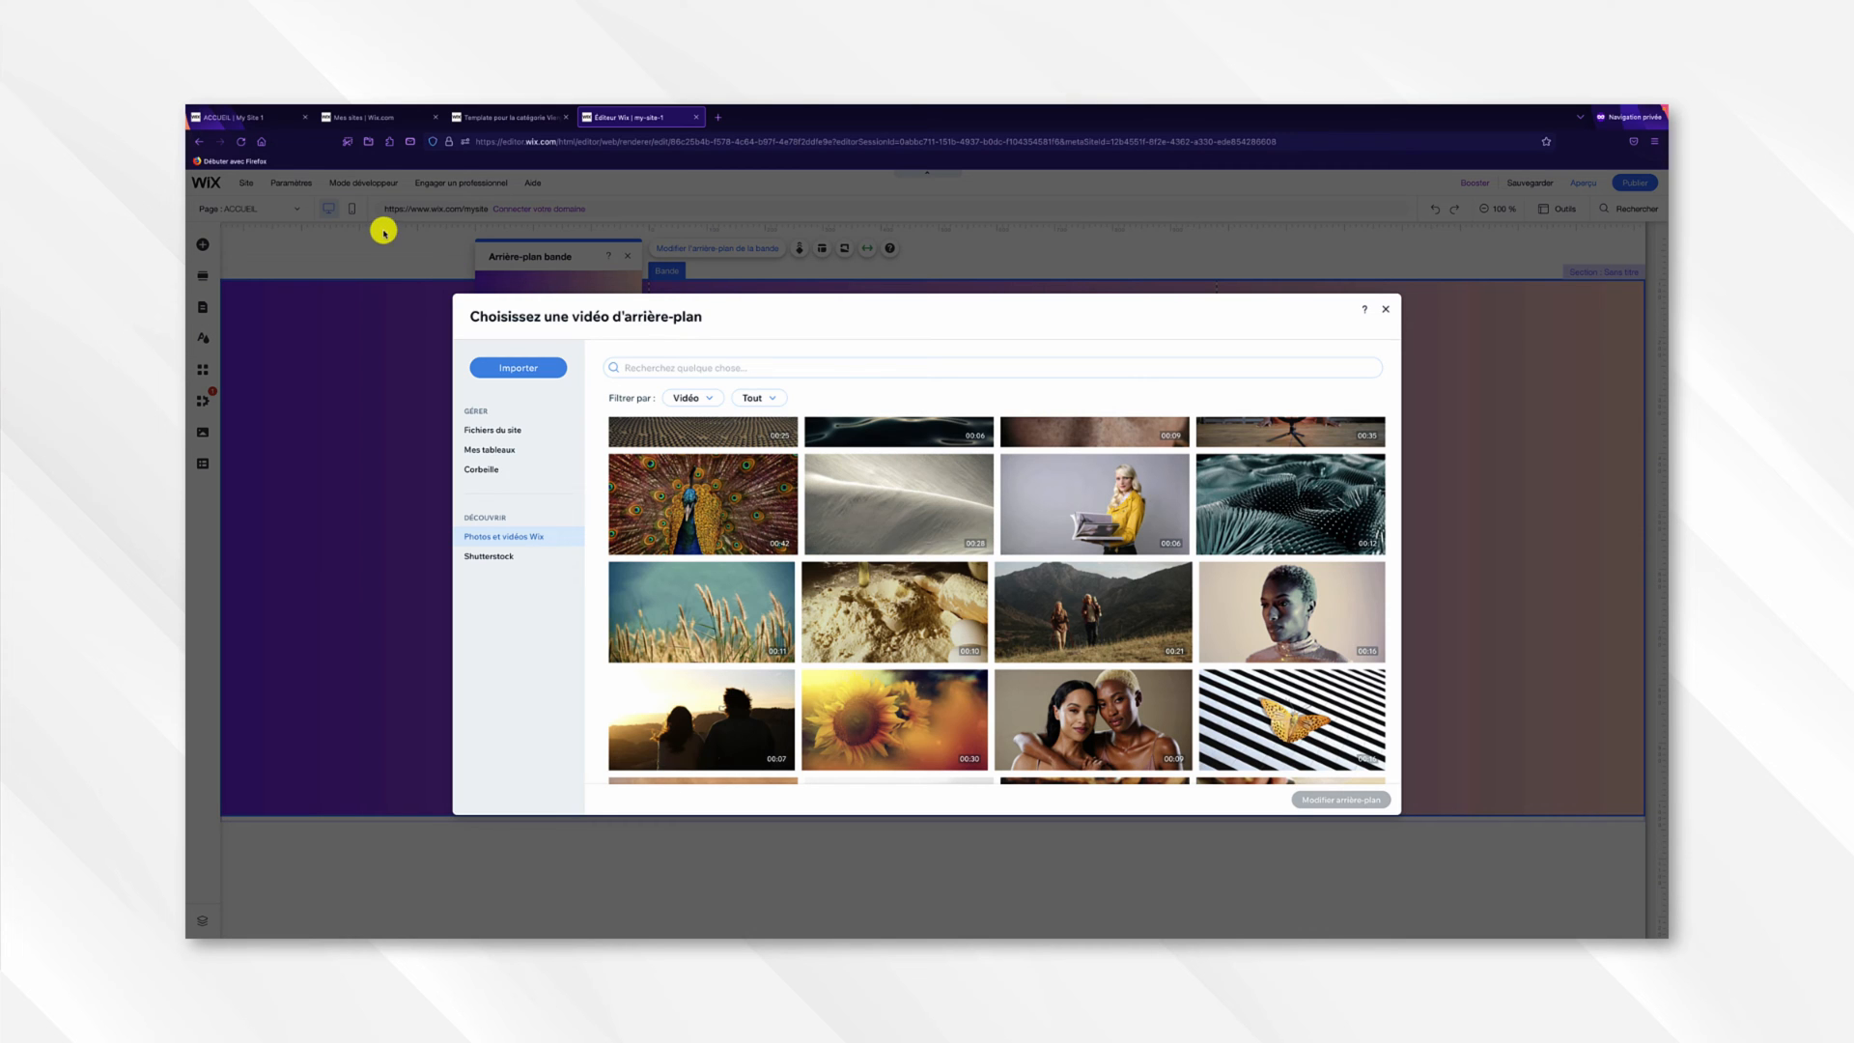
left_click(253, 117)
scroll(712, 344, "up", 15)
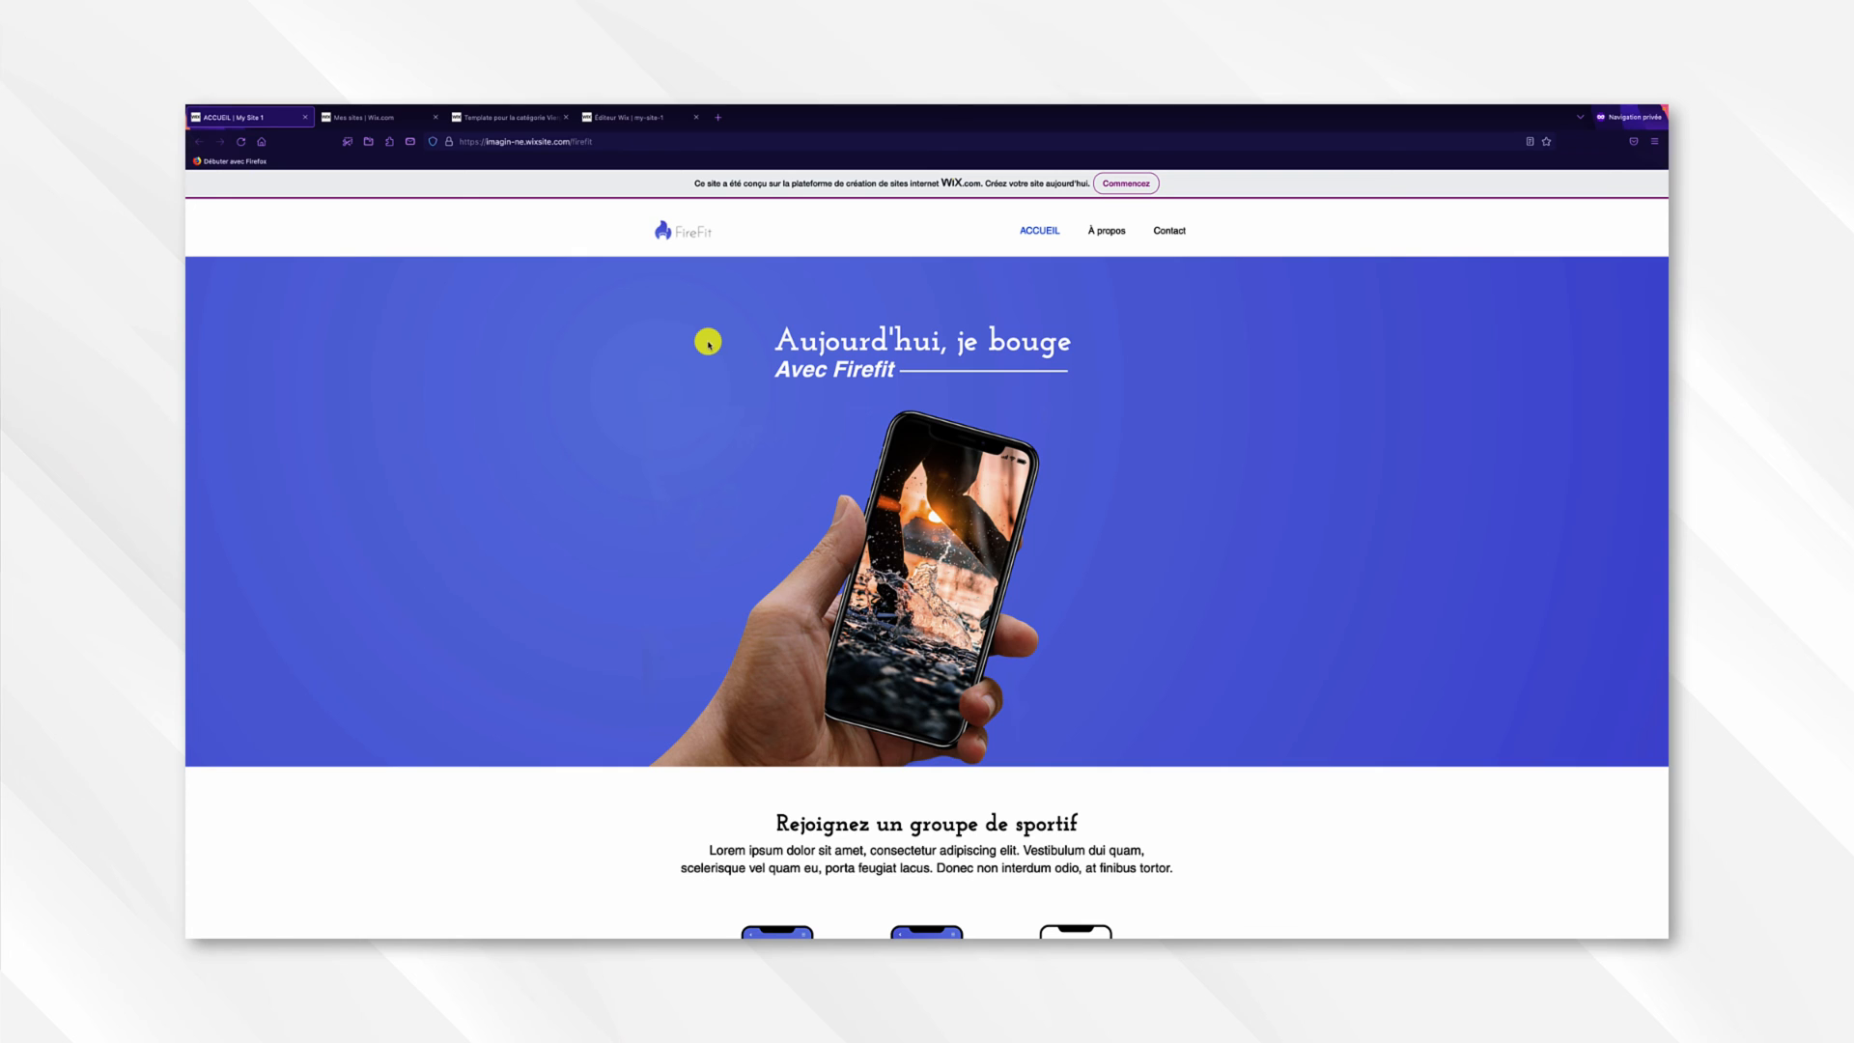
left_click(630, 118)
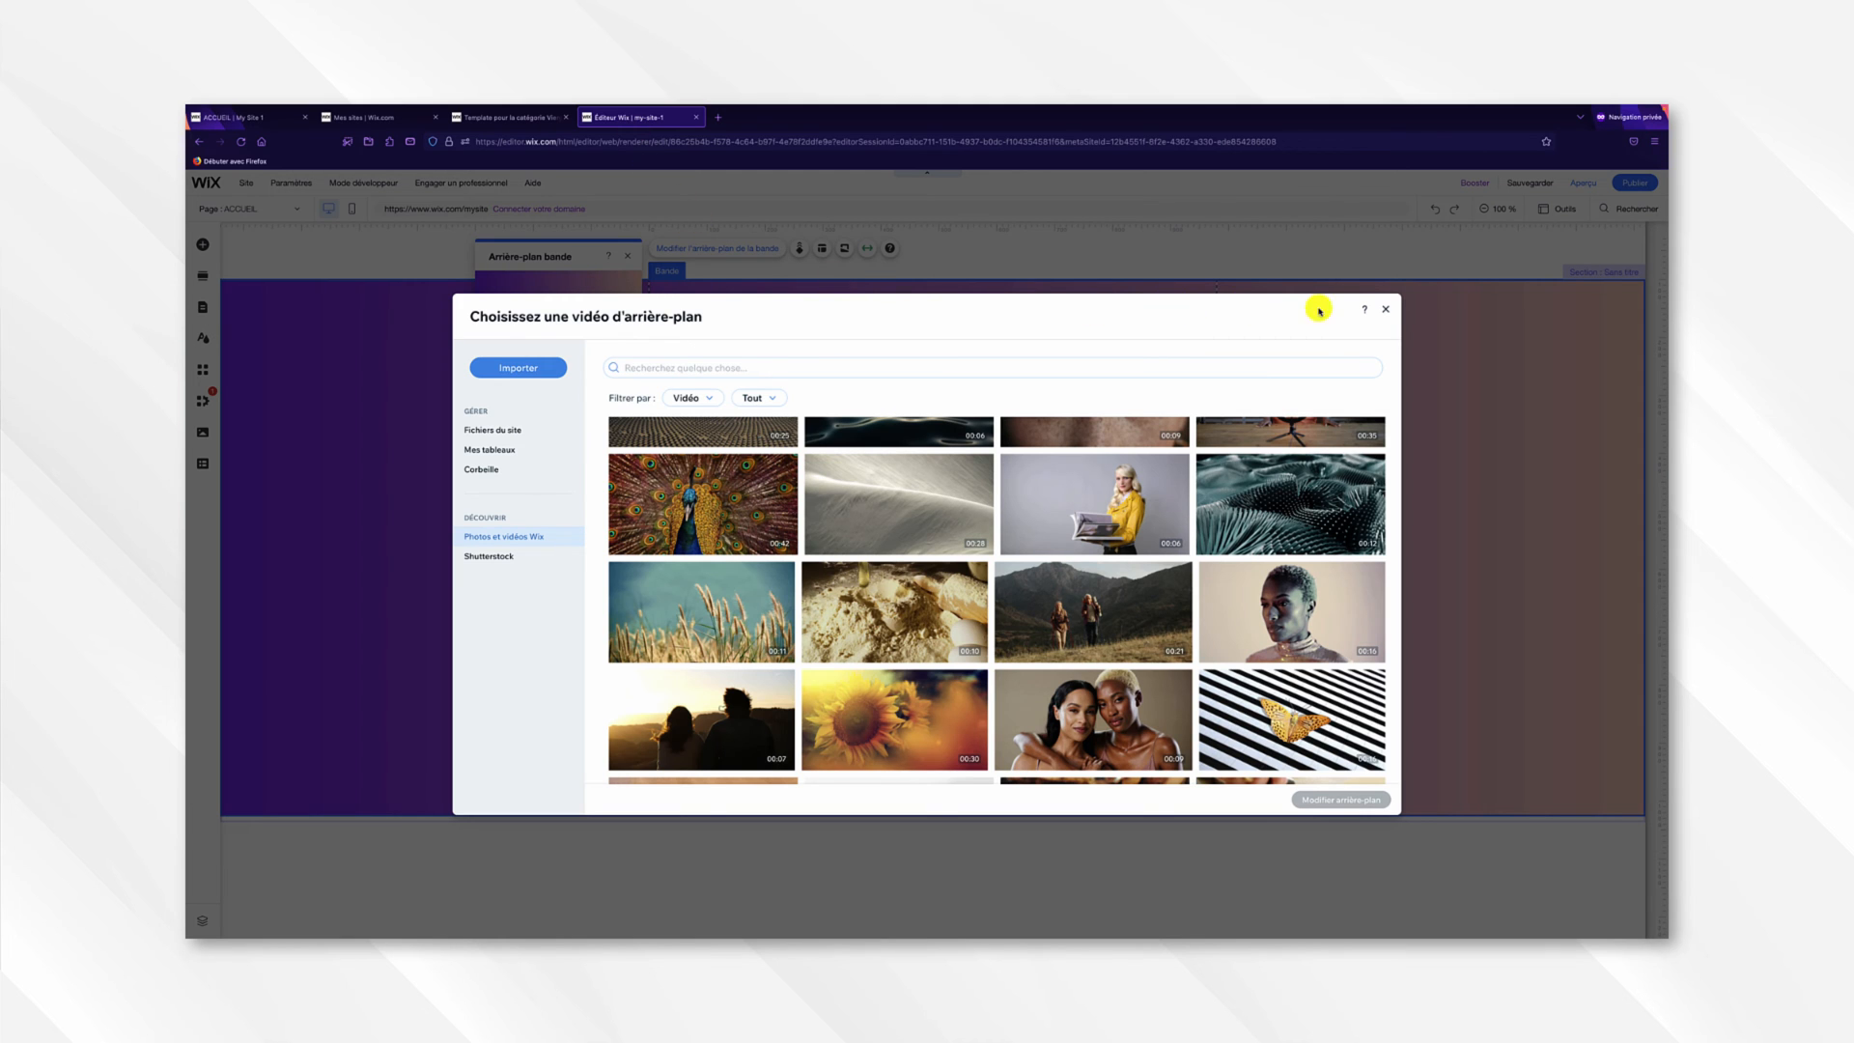
left_click(1383, 312)
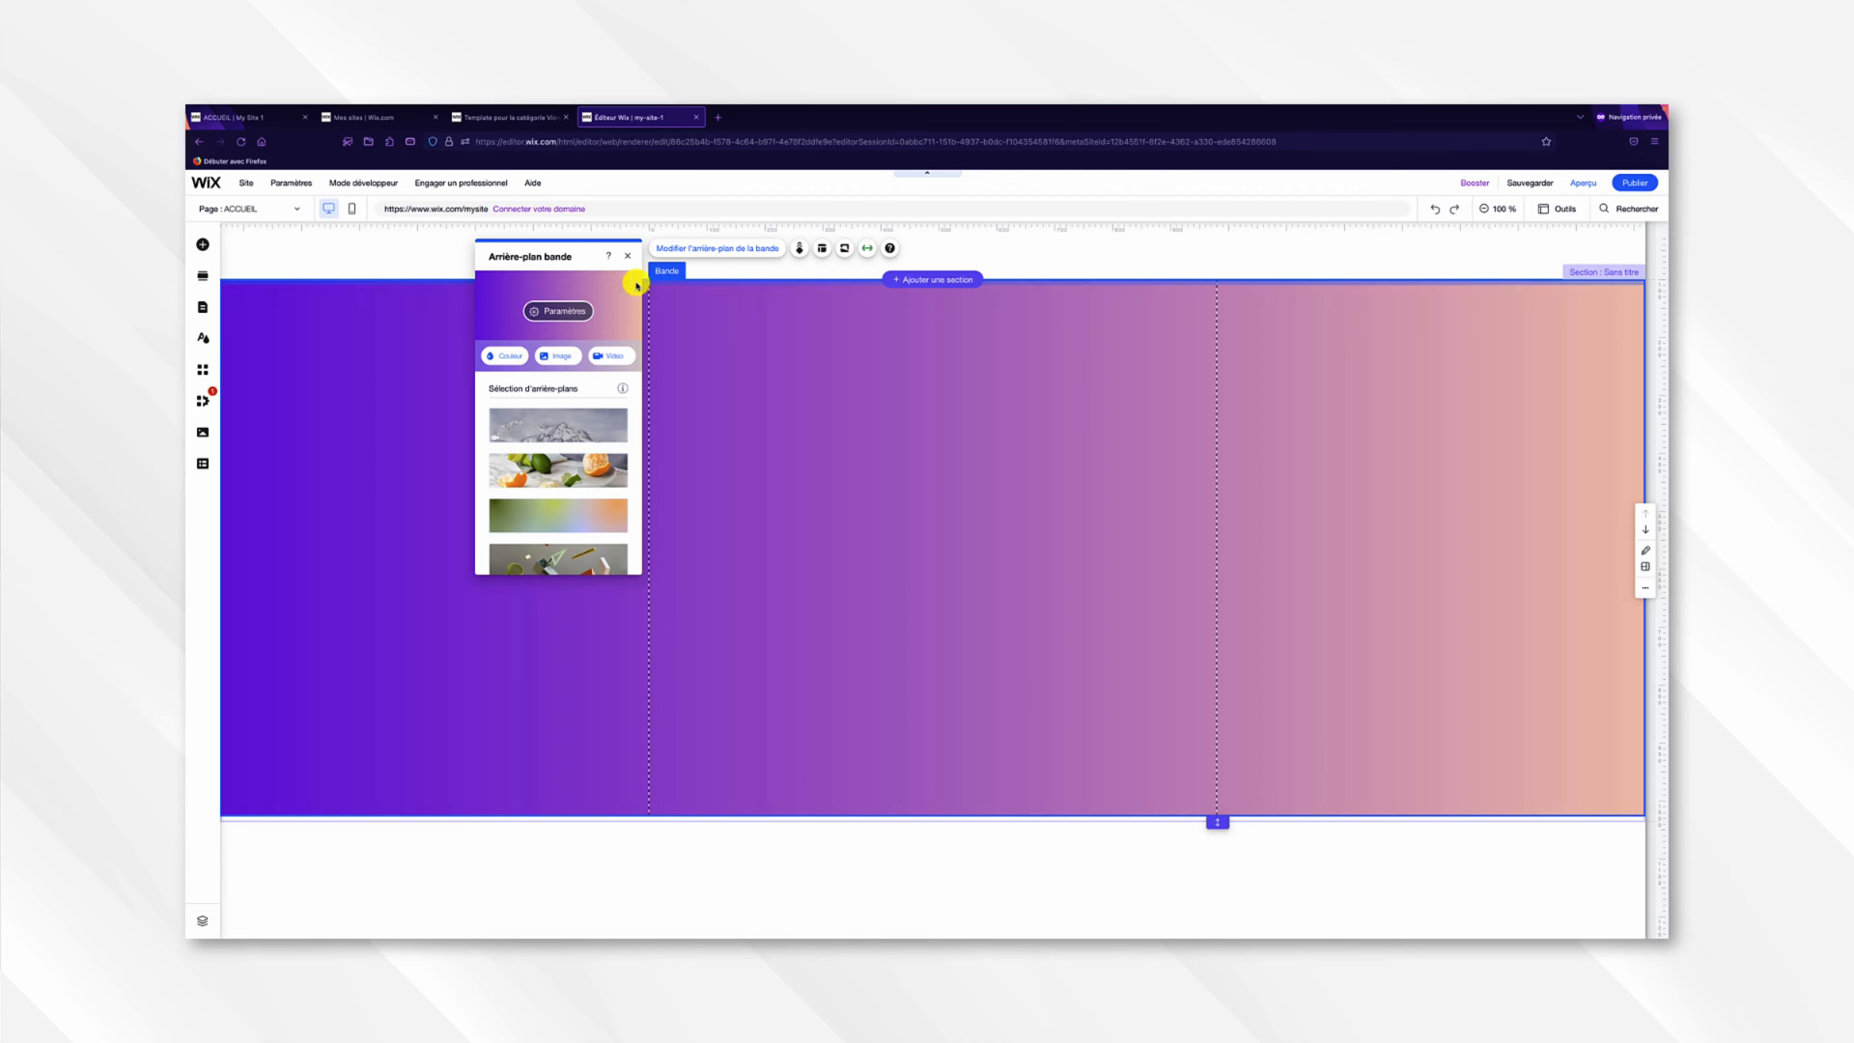
Set the gradient's start colour to a custom blue by pasting its copied hex code, and add it to the saved colours.
left_click(508, 358)
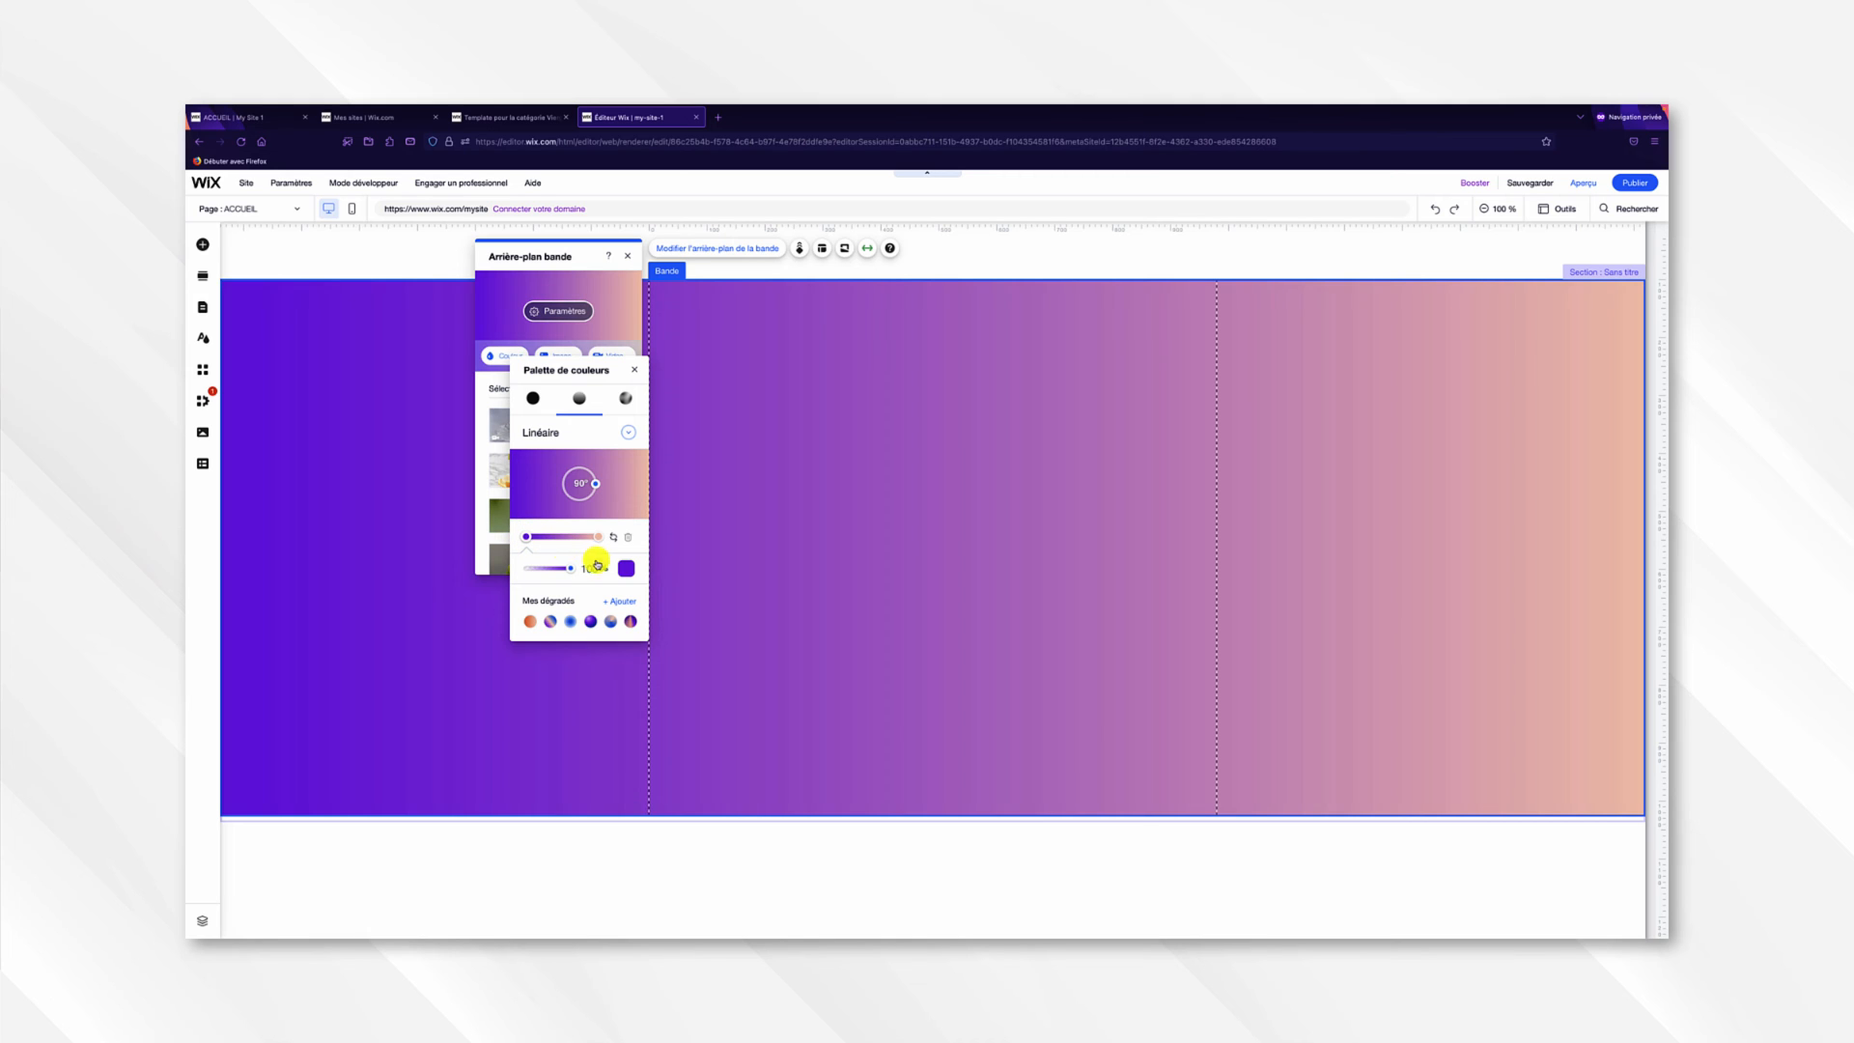
left_click(624, 569)
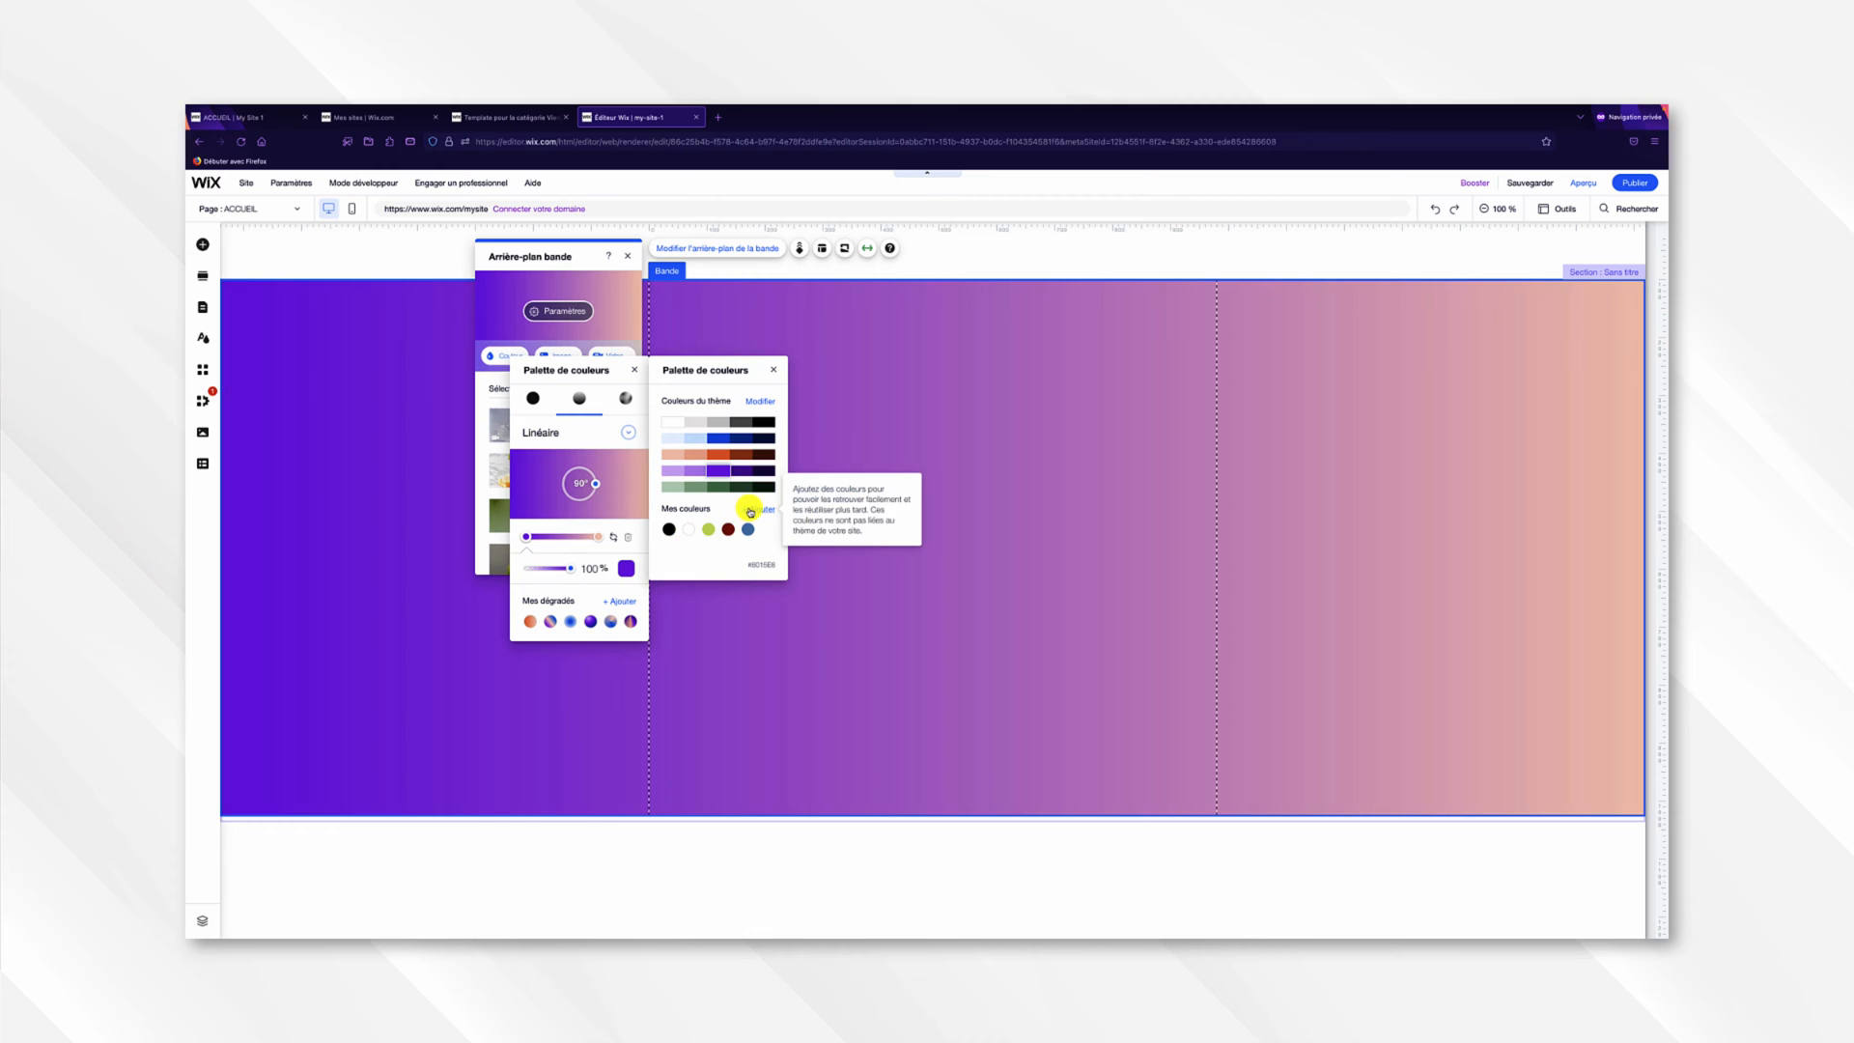
left_click(751, 510)
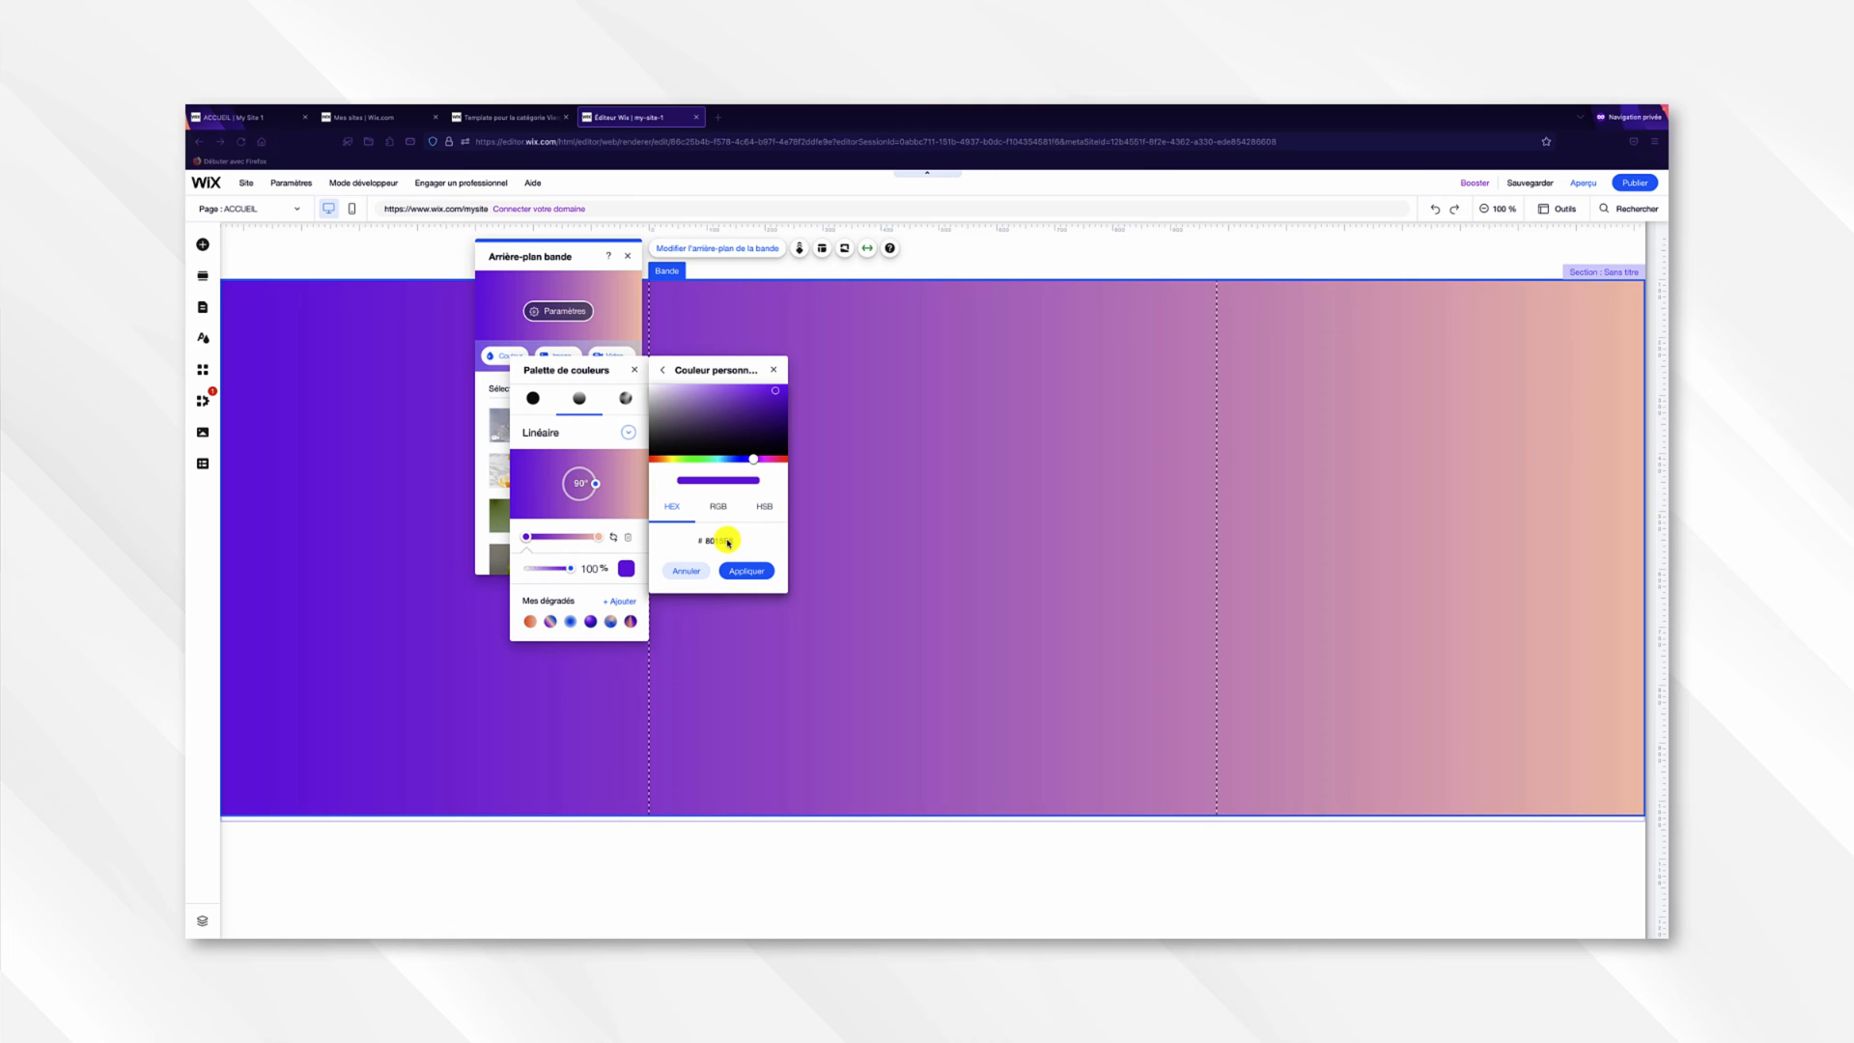
mouse_move(729, 542)
left_mouse_down()
mouse_move(687, 530)
mouse_move(713, 542)
left_mouse_up()
left_click(714, 541)
key("ctrl+v")
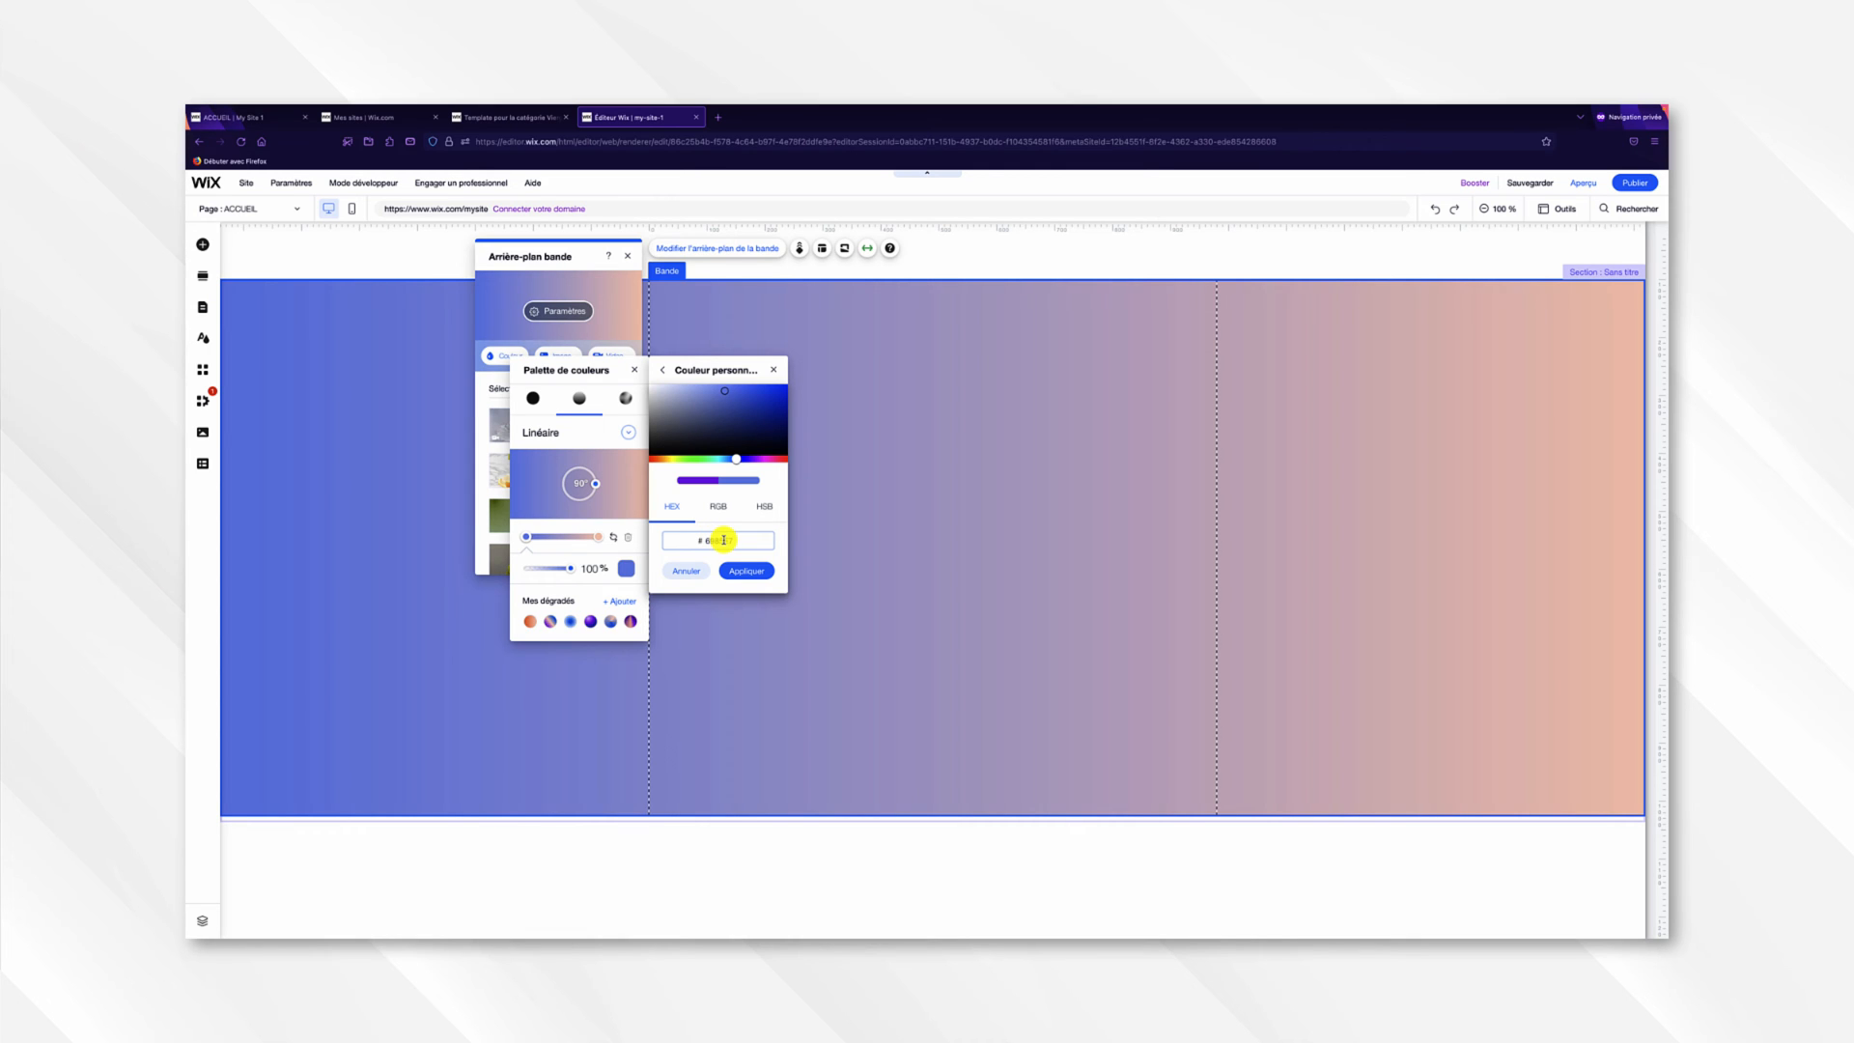
left_click(746, 571)
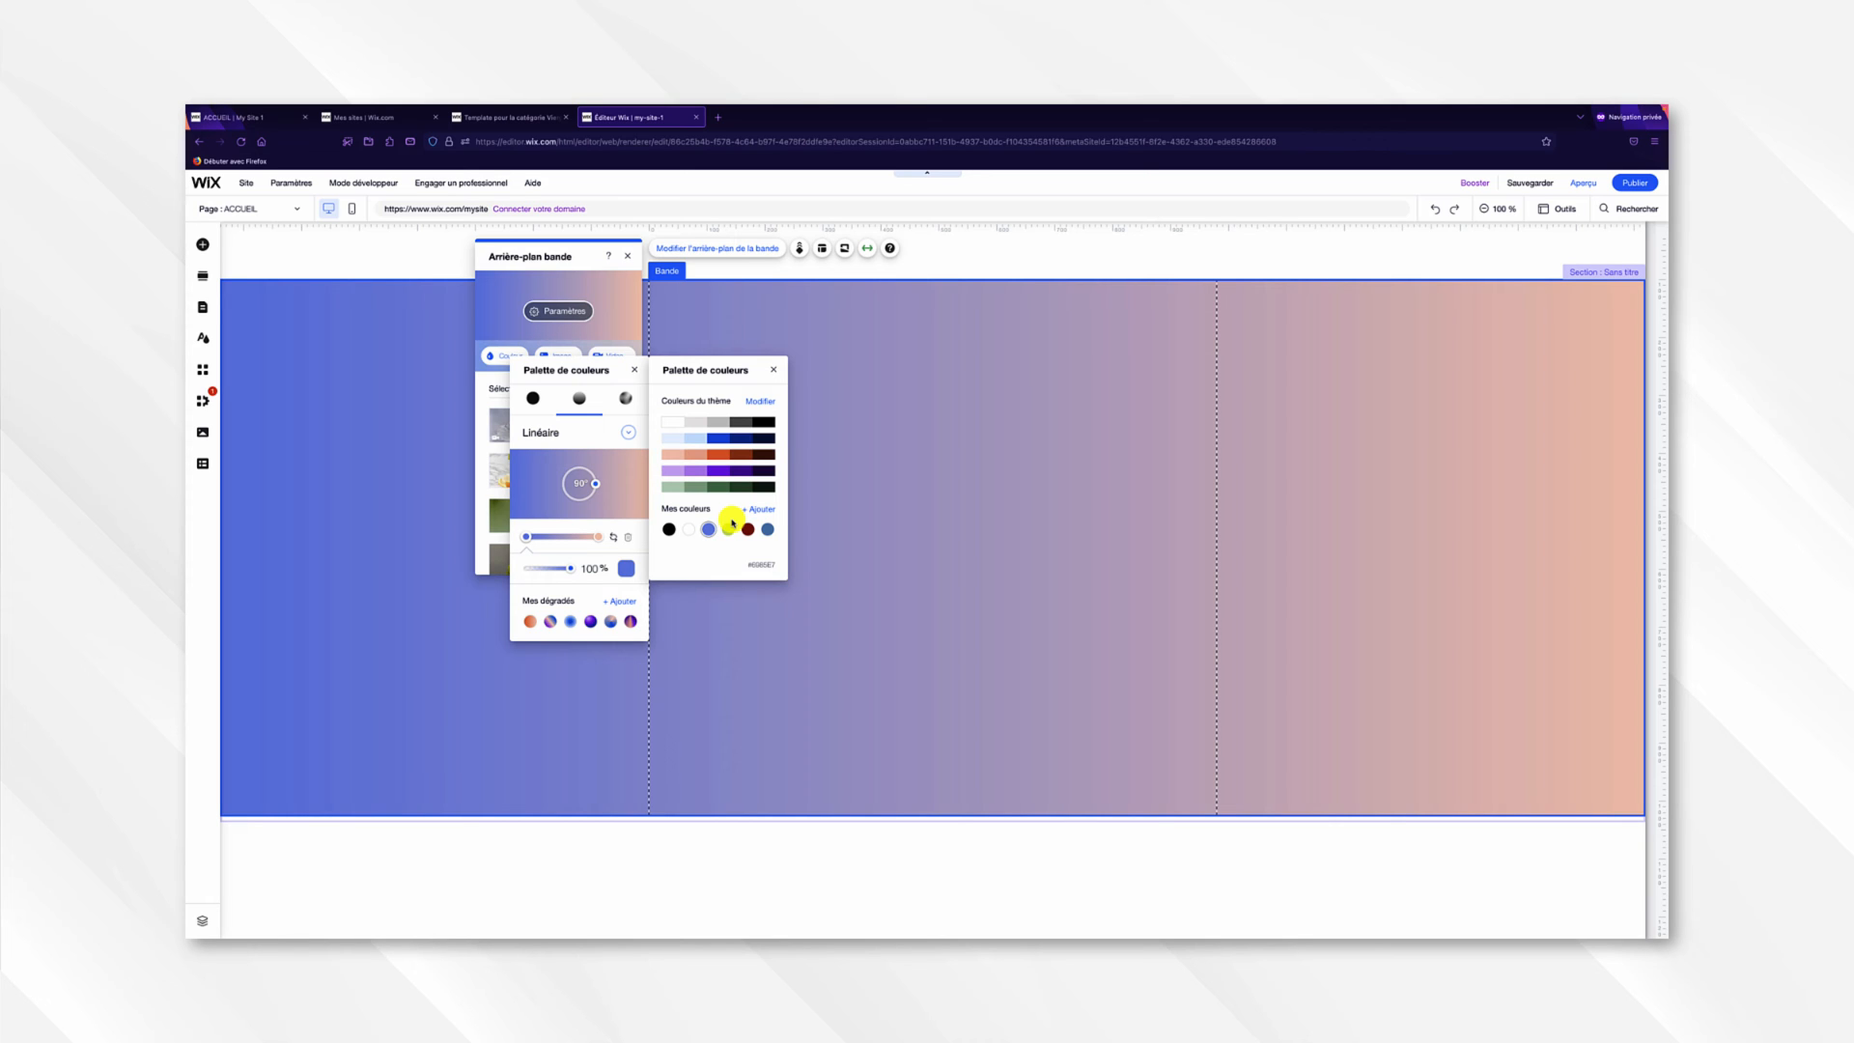
Set the gradient's end colour to the custom blue 525ADD, add it to the saved colours, and close the band's background settings.
left_click(774, 373)
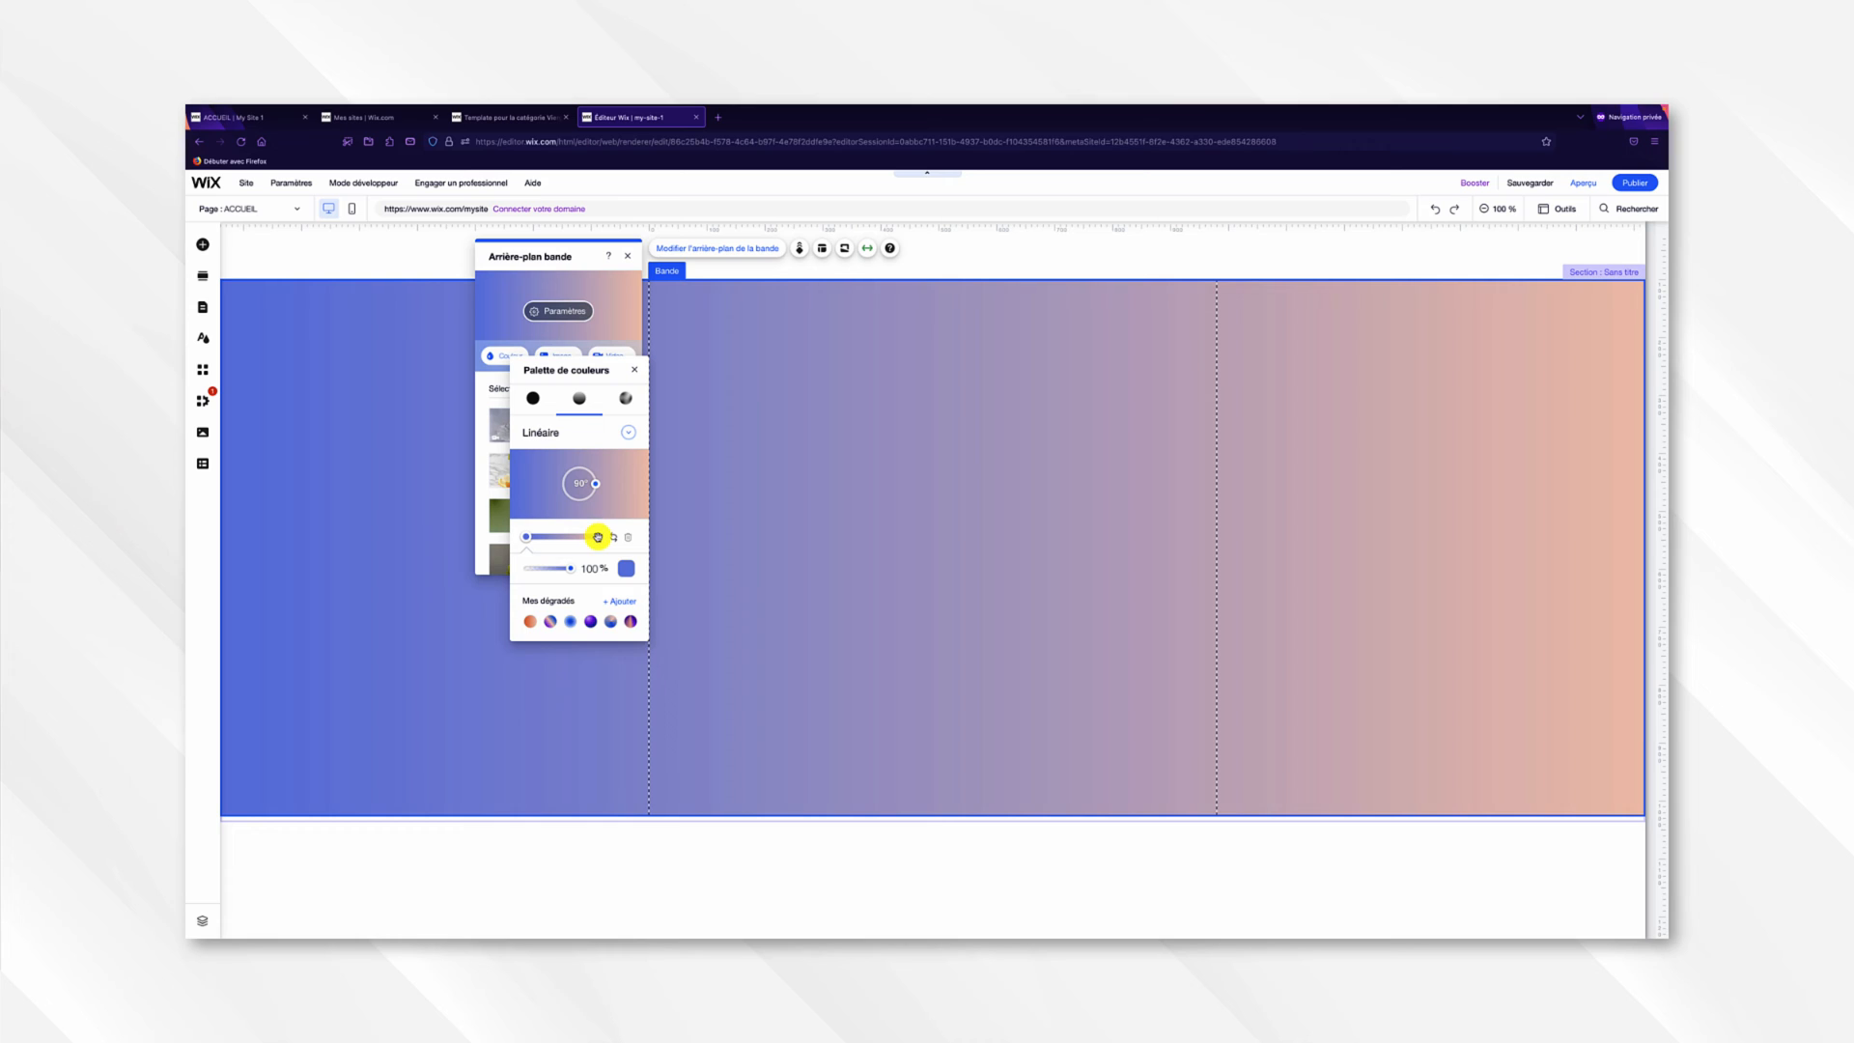
left_click(597, 537)
left_click(627, 572)
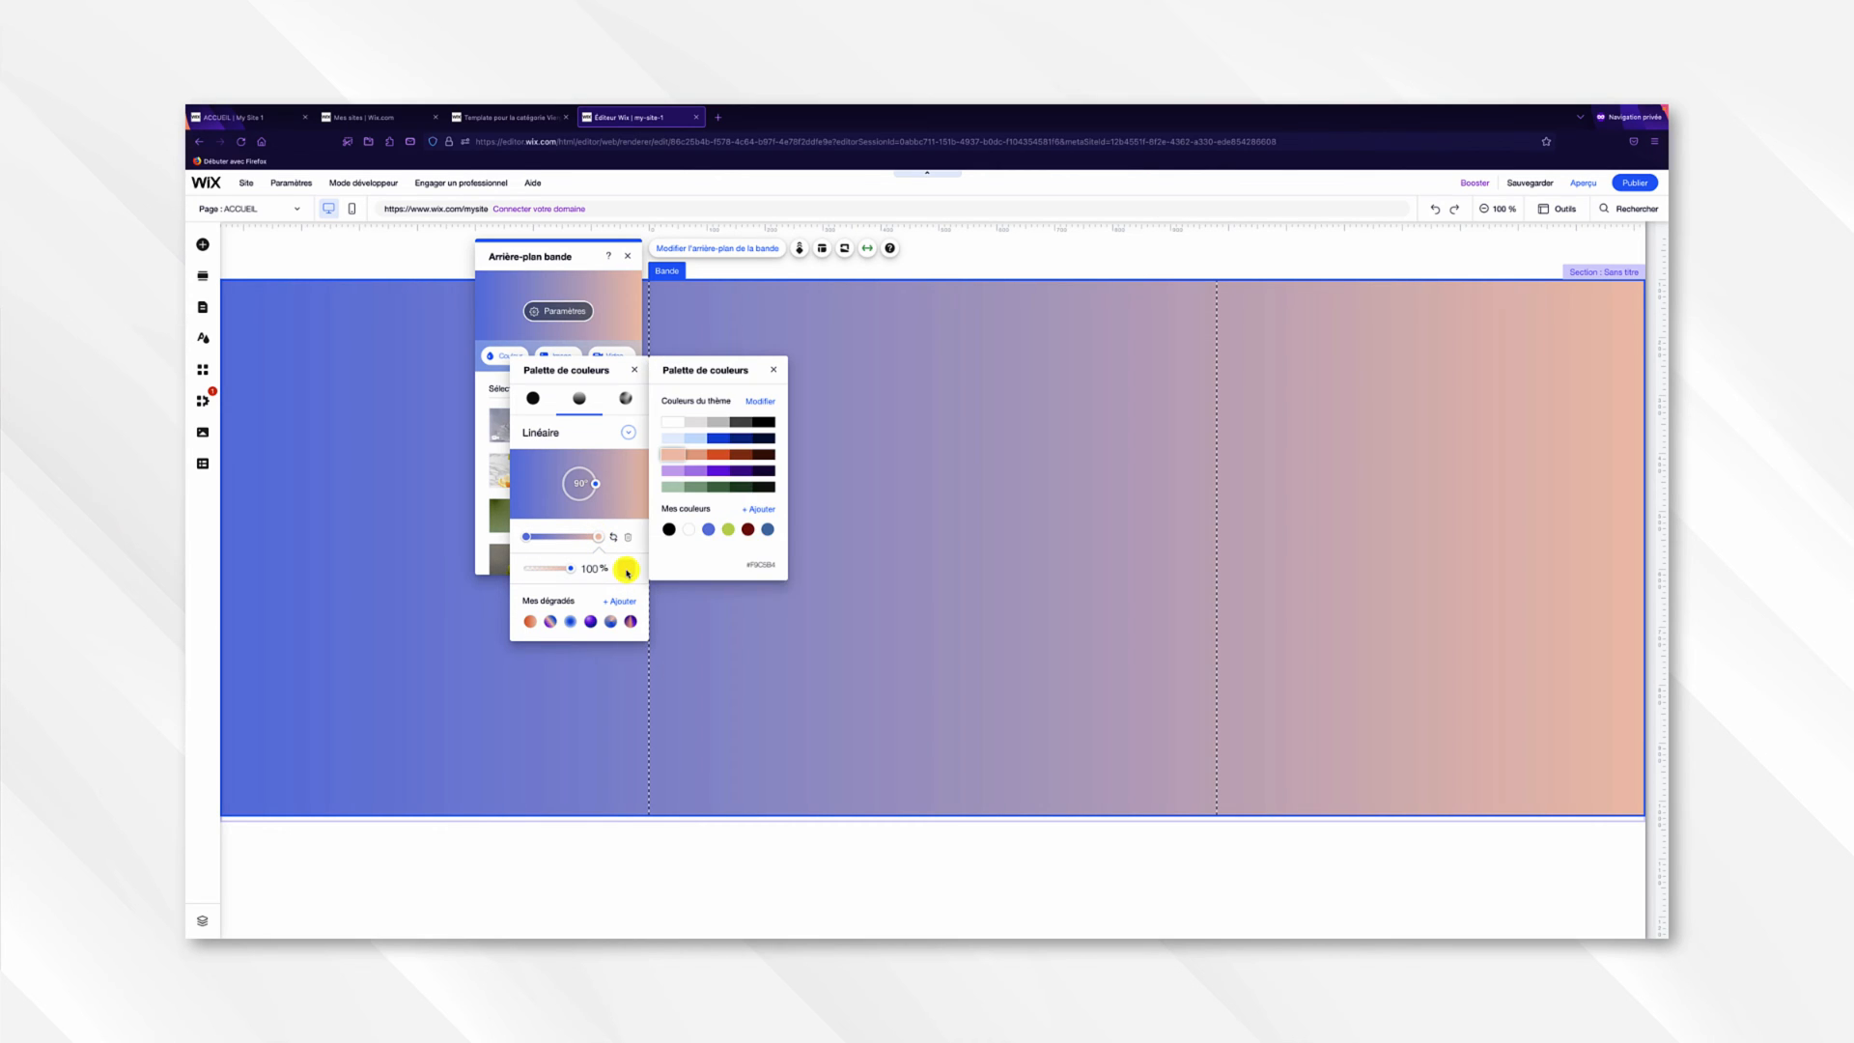
left_click(756, 509)
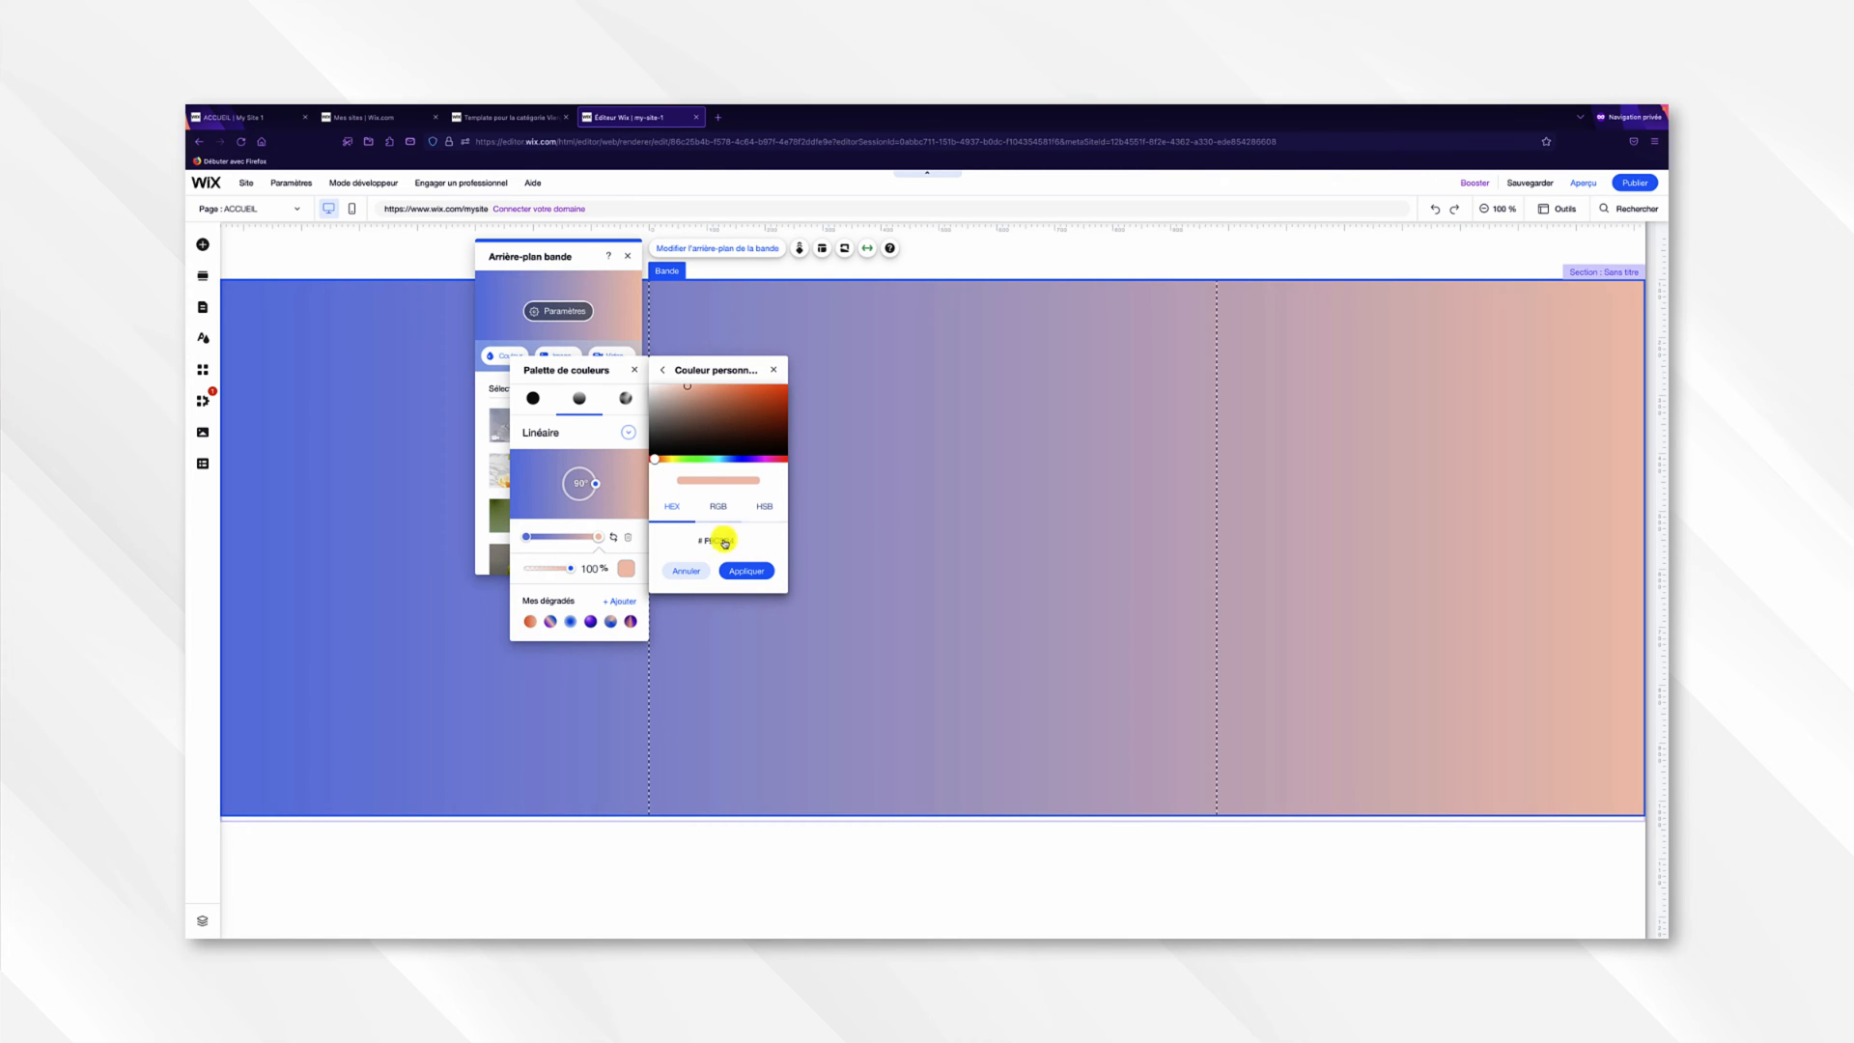
left_click(724, 543)
type("525ADD")
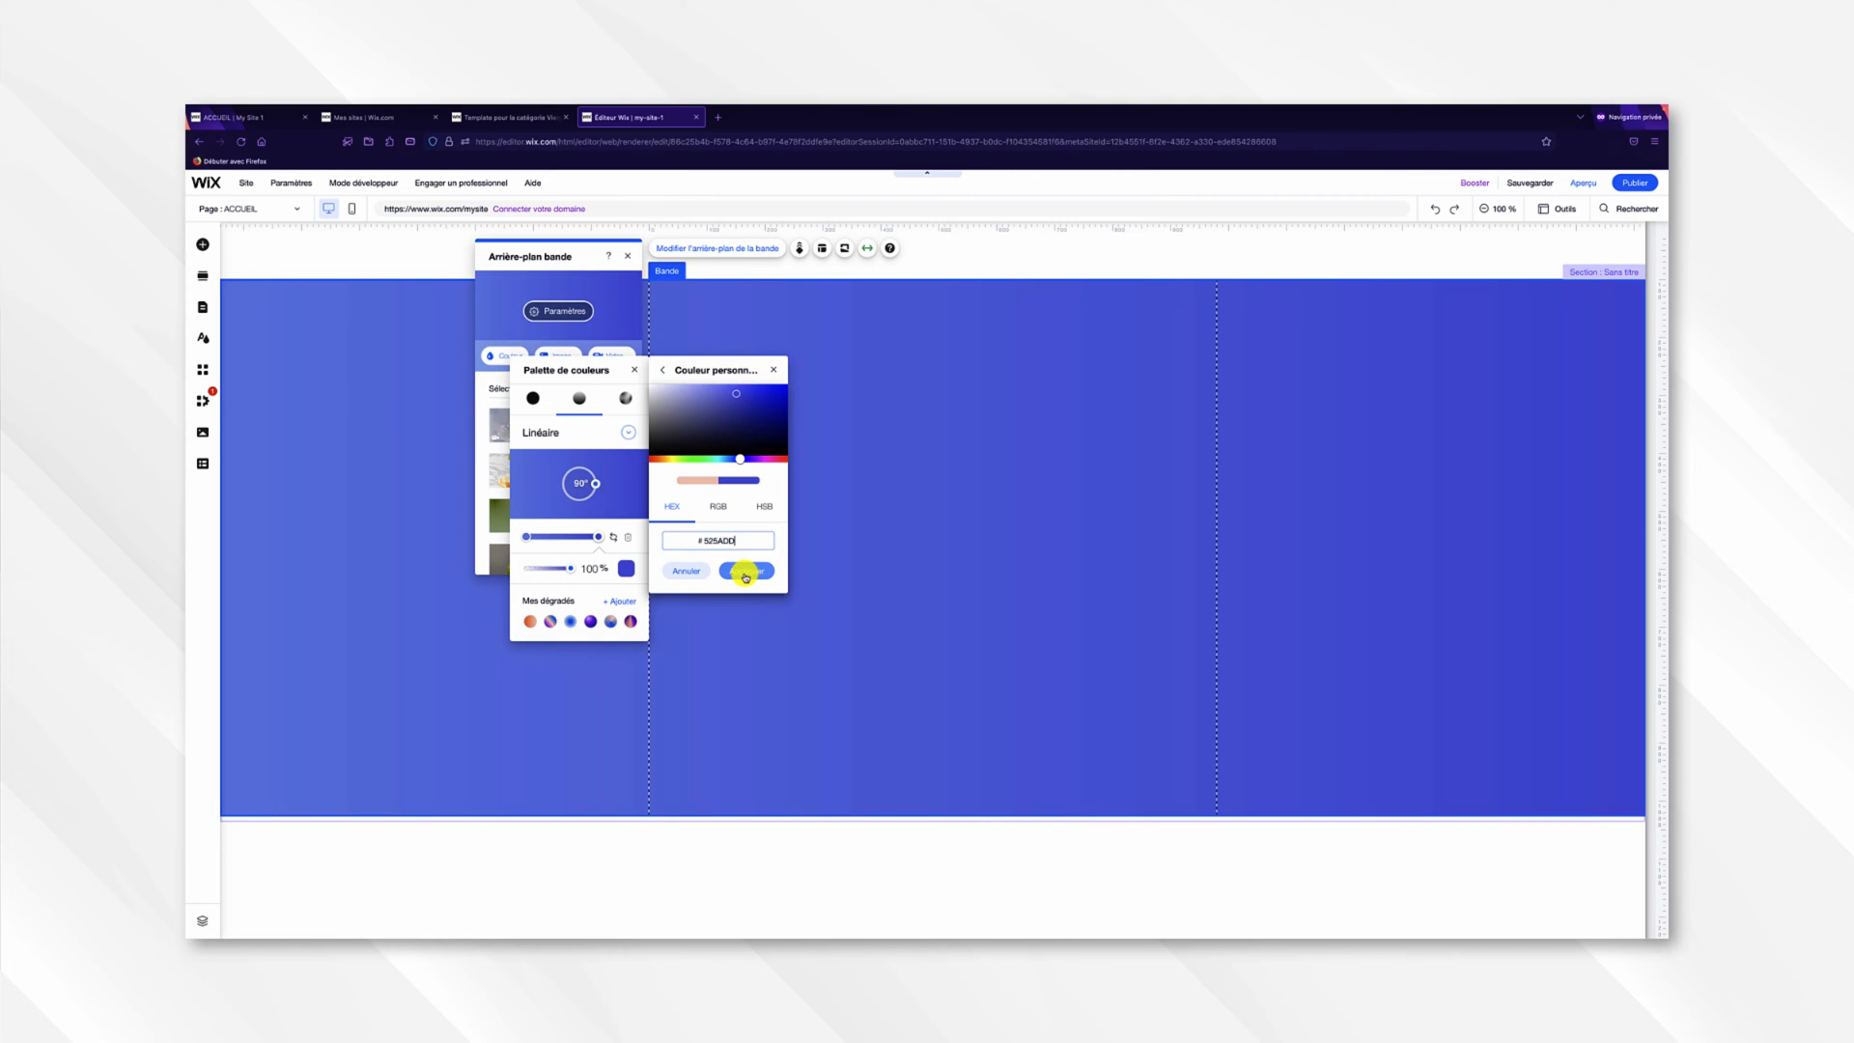
left_click(746, 571)
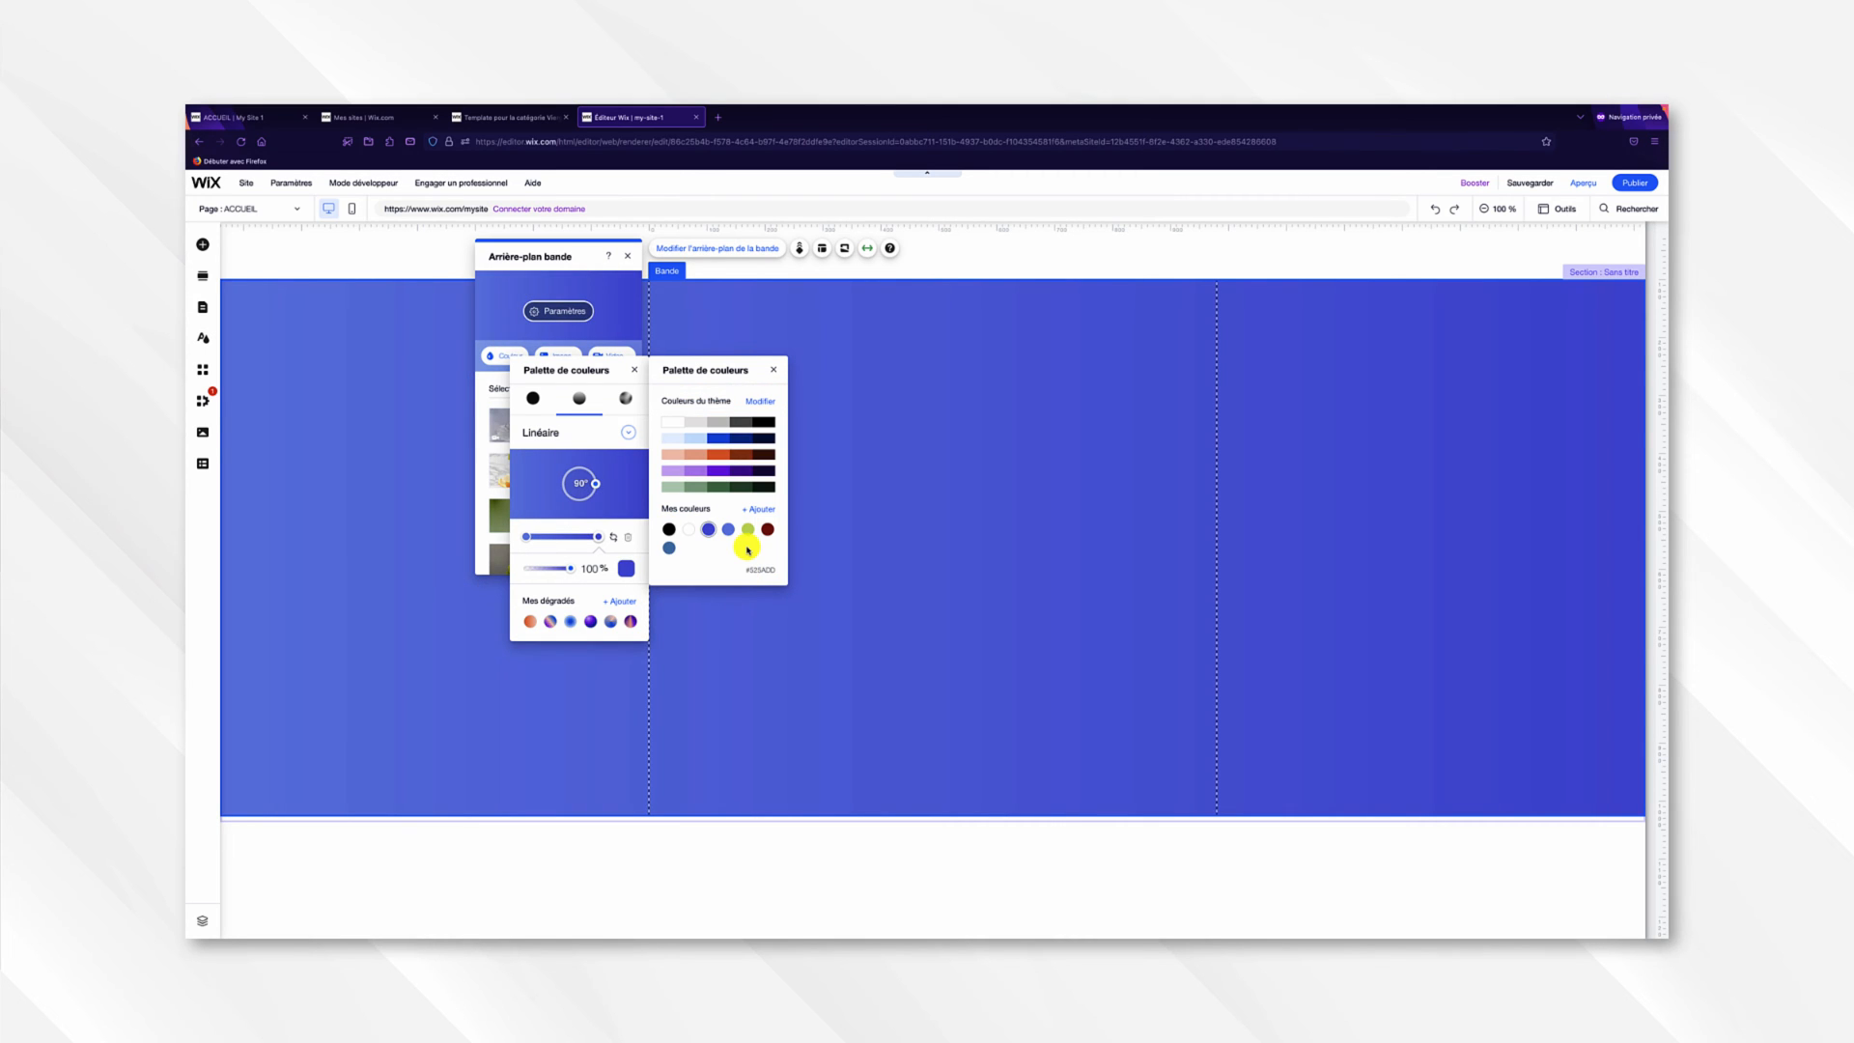
left_click(773, 370)
left_click(638, 372)
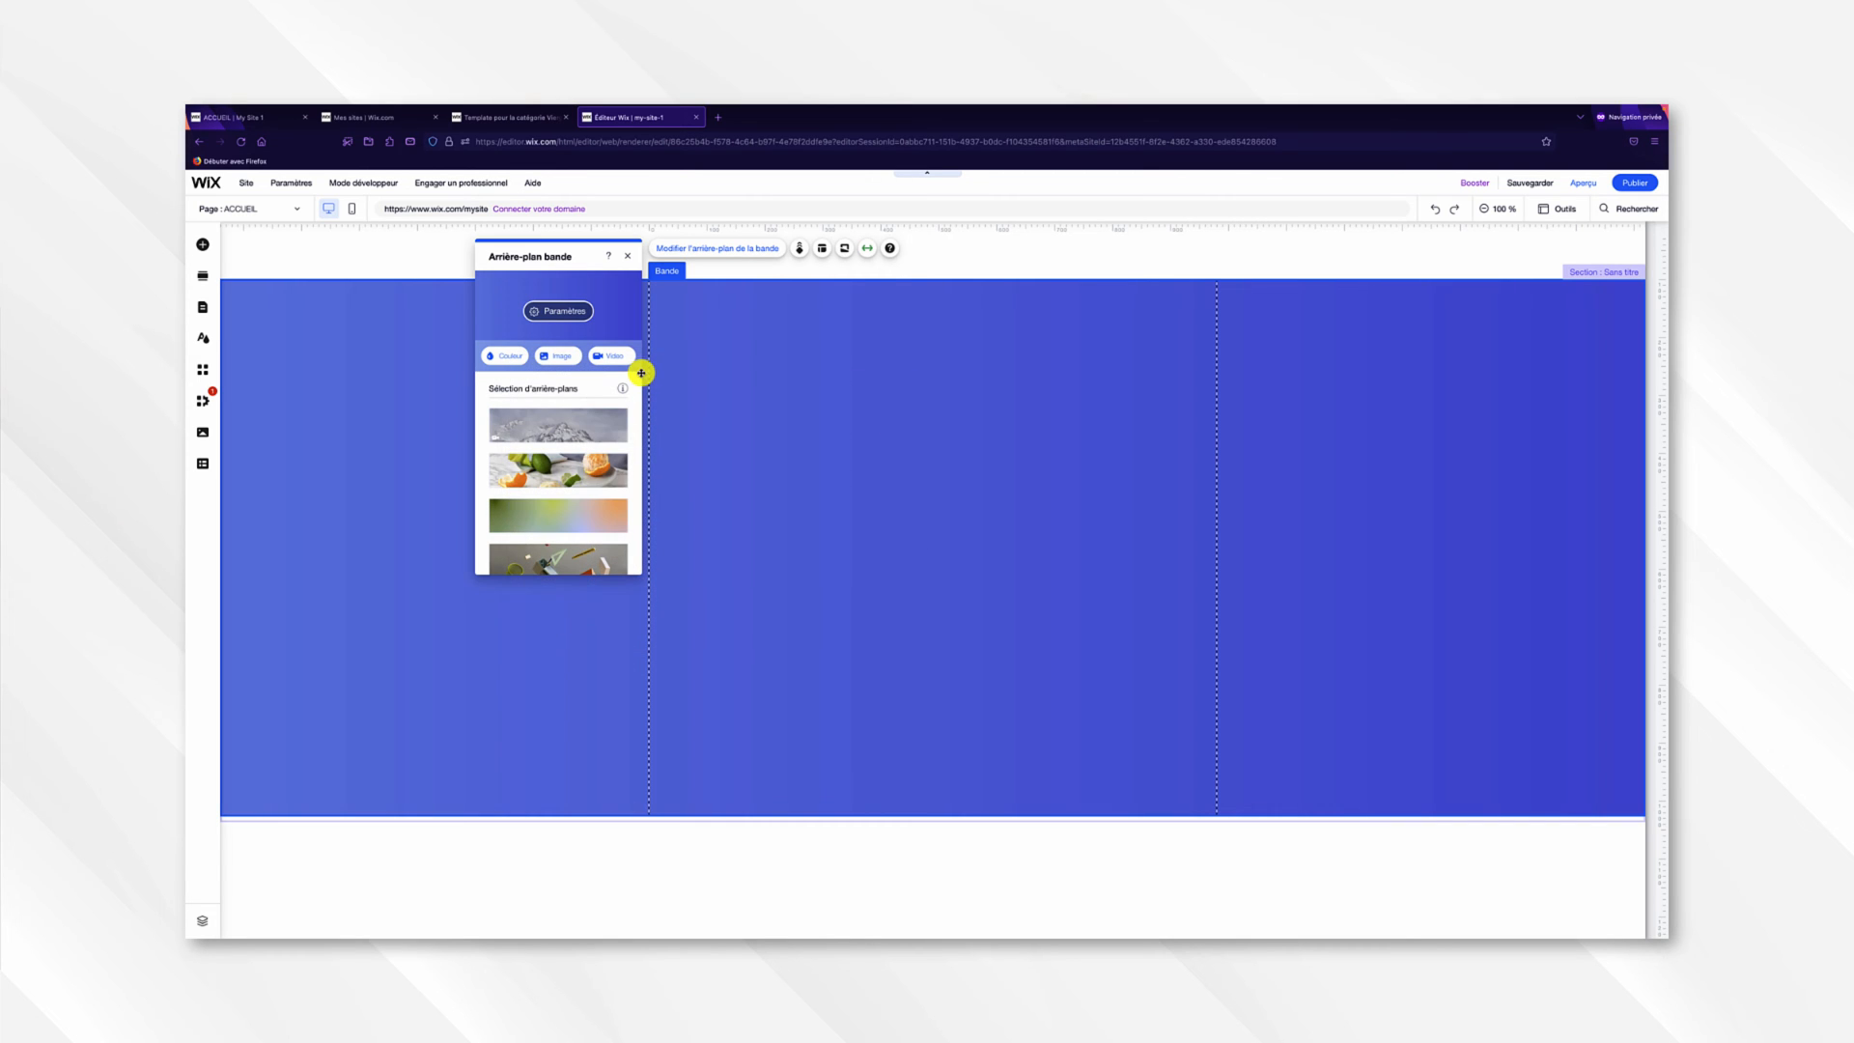
left_click(628, 255)
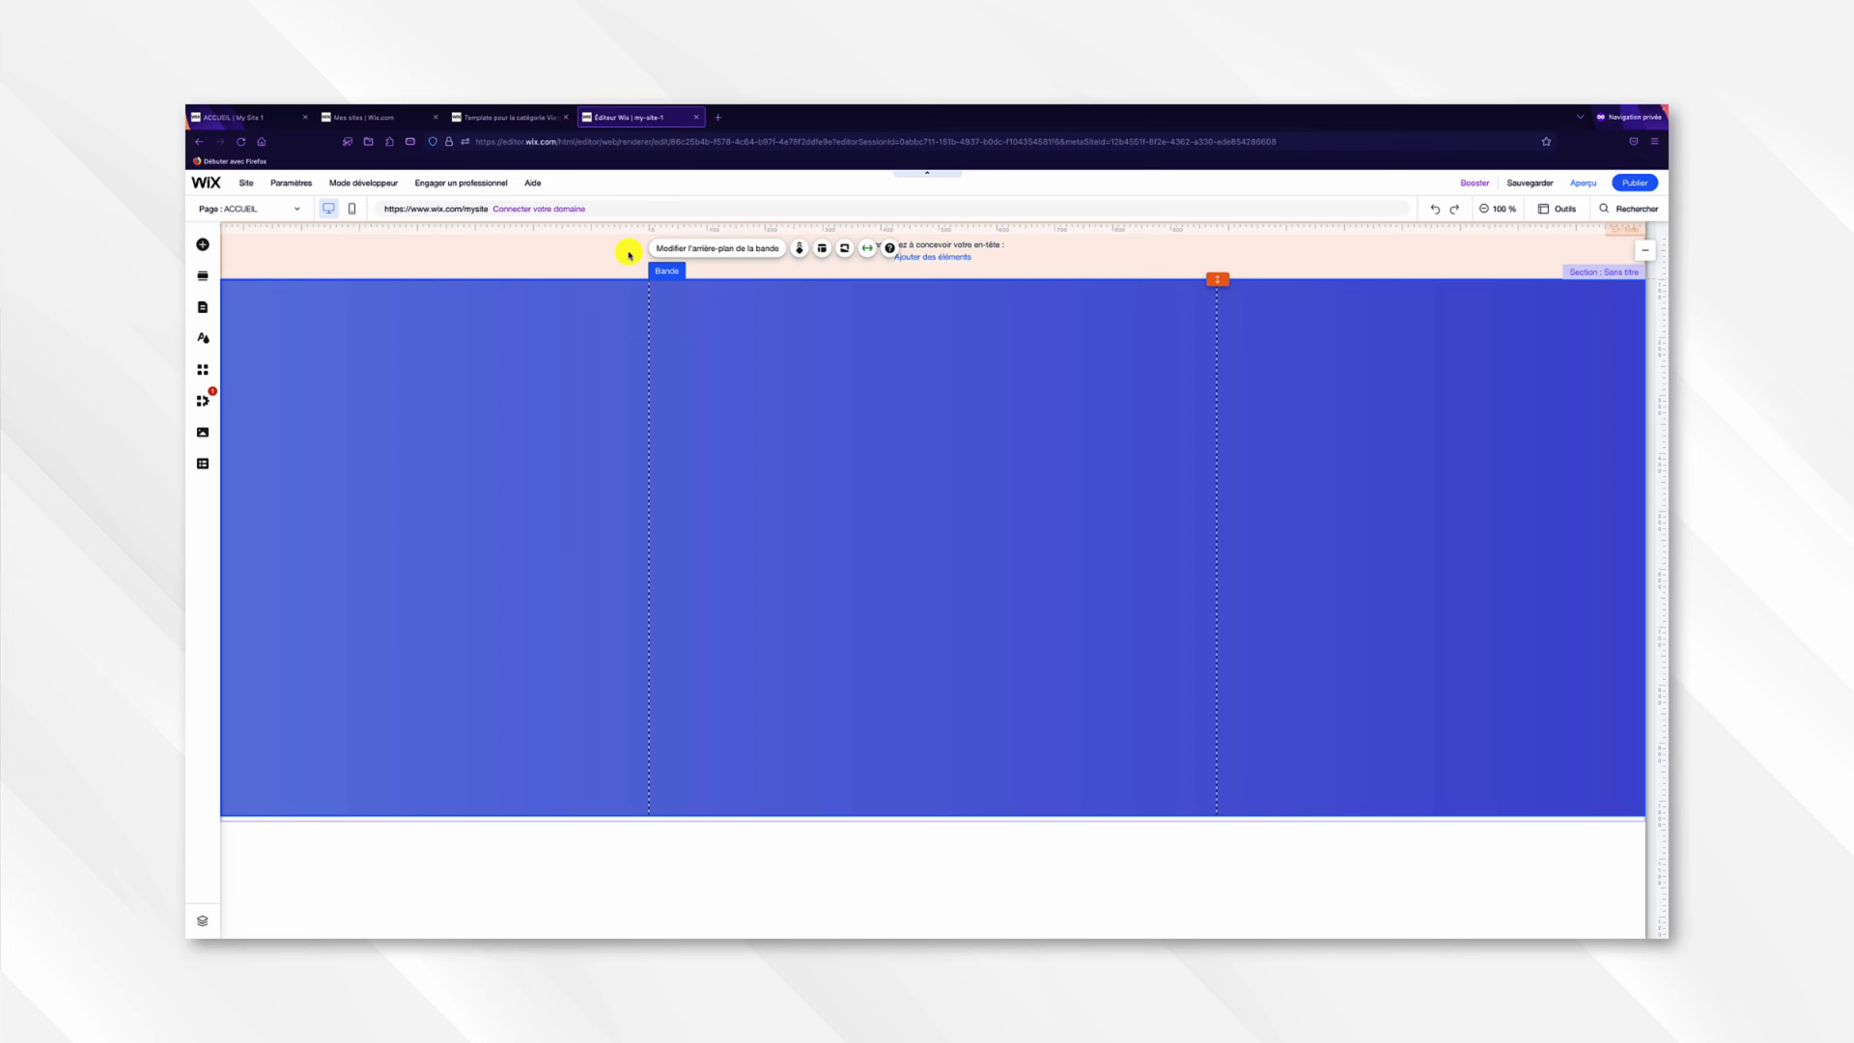
Following the finished Firefit banner, upload iPhone_X.png from the computer to the site files and add it to the home page.
left_click(273, 120)
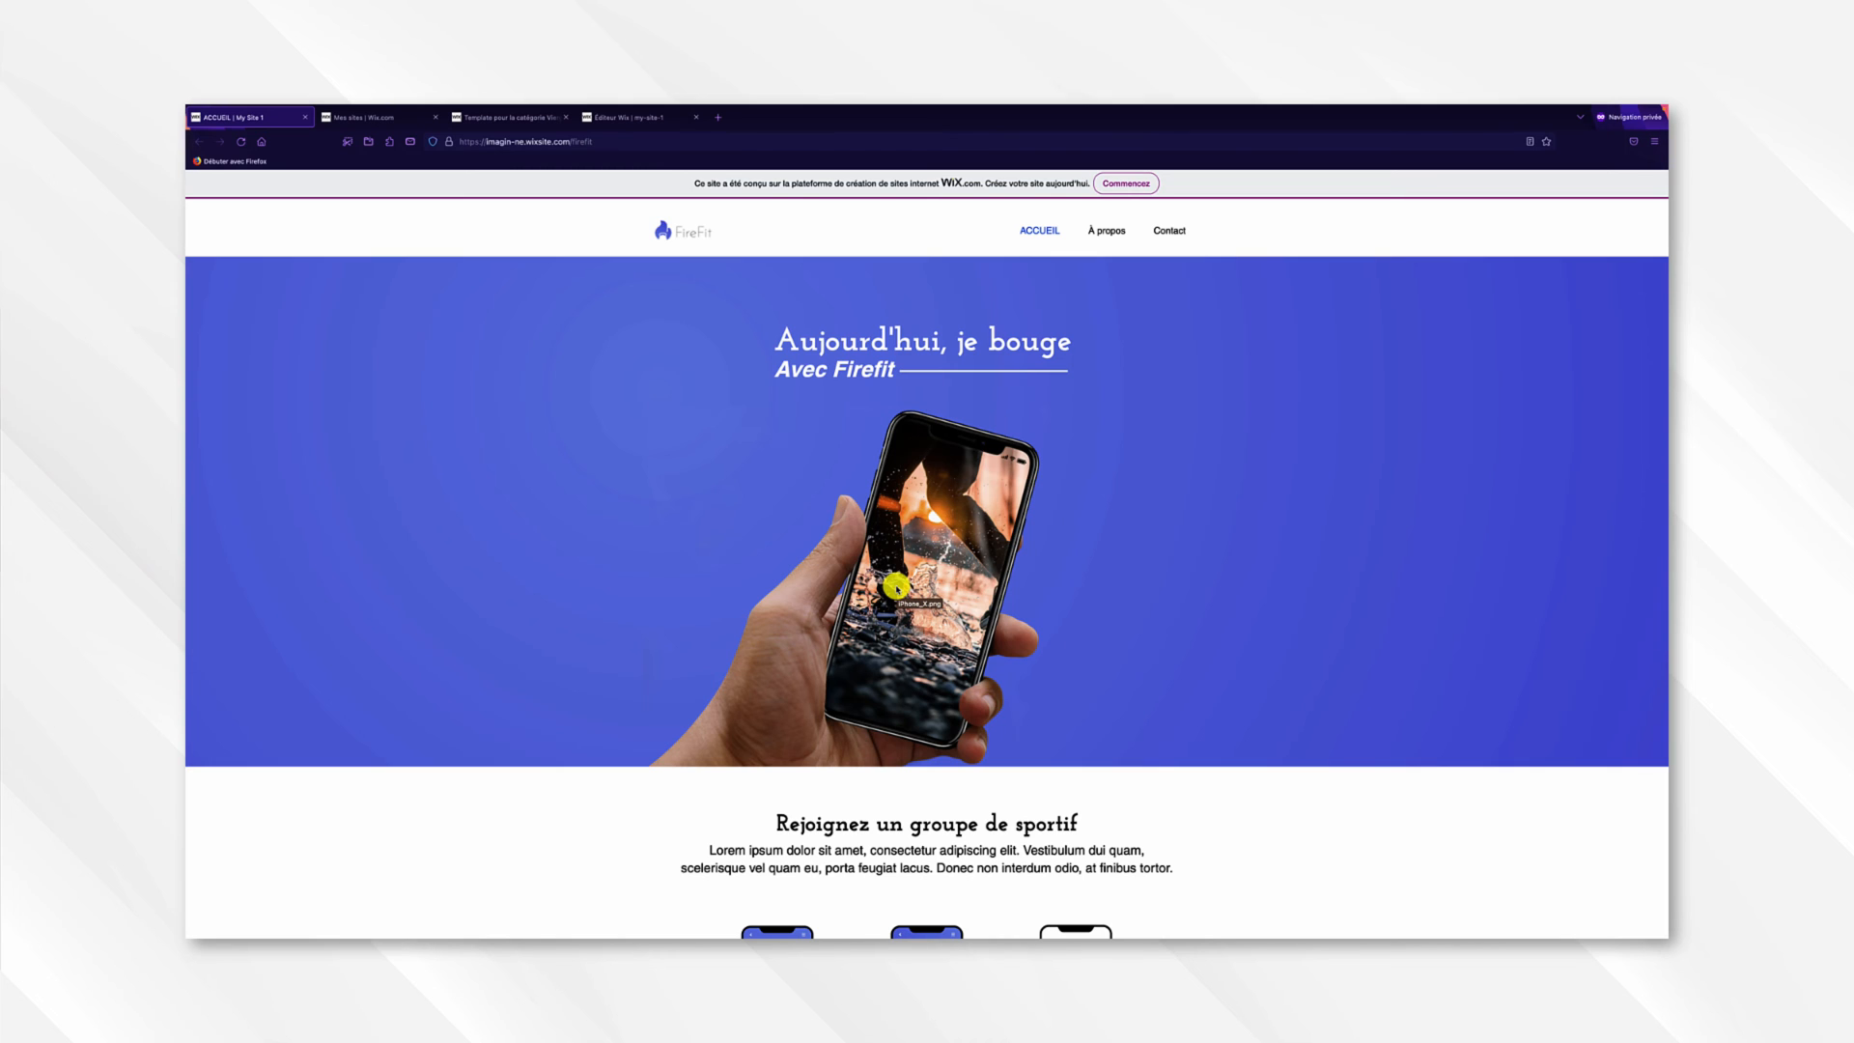
scroll(896, 586, "down", 1)
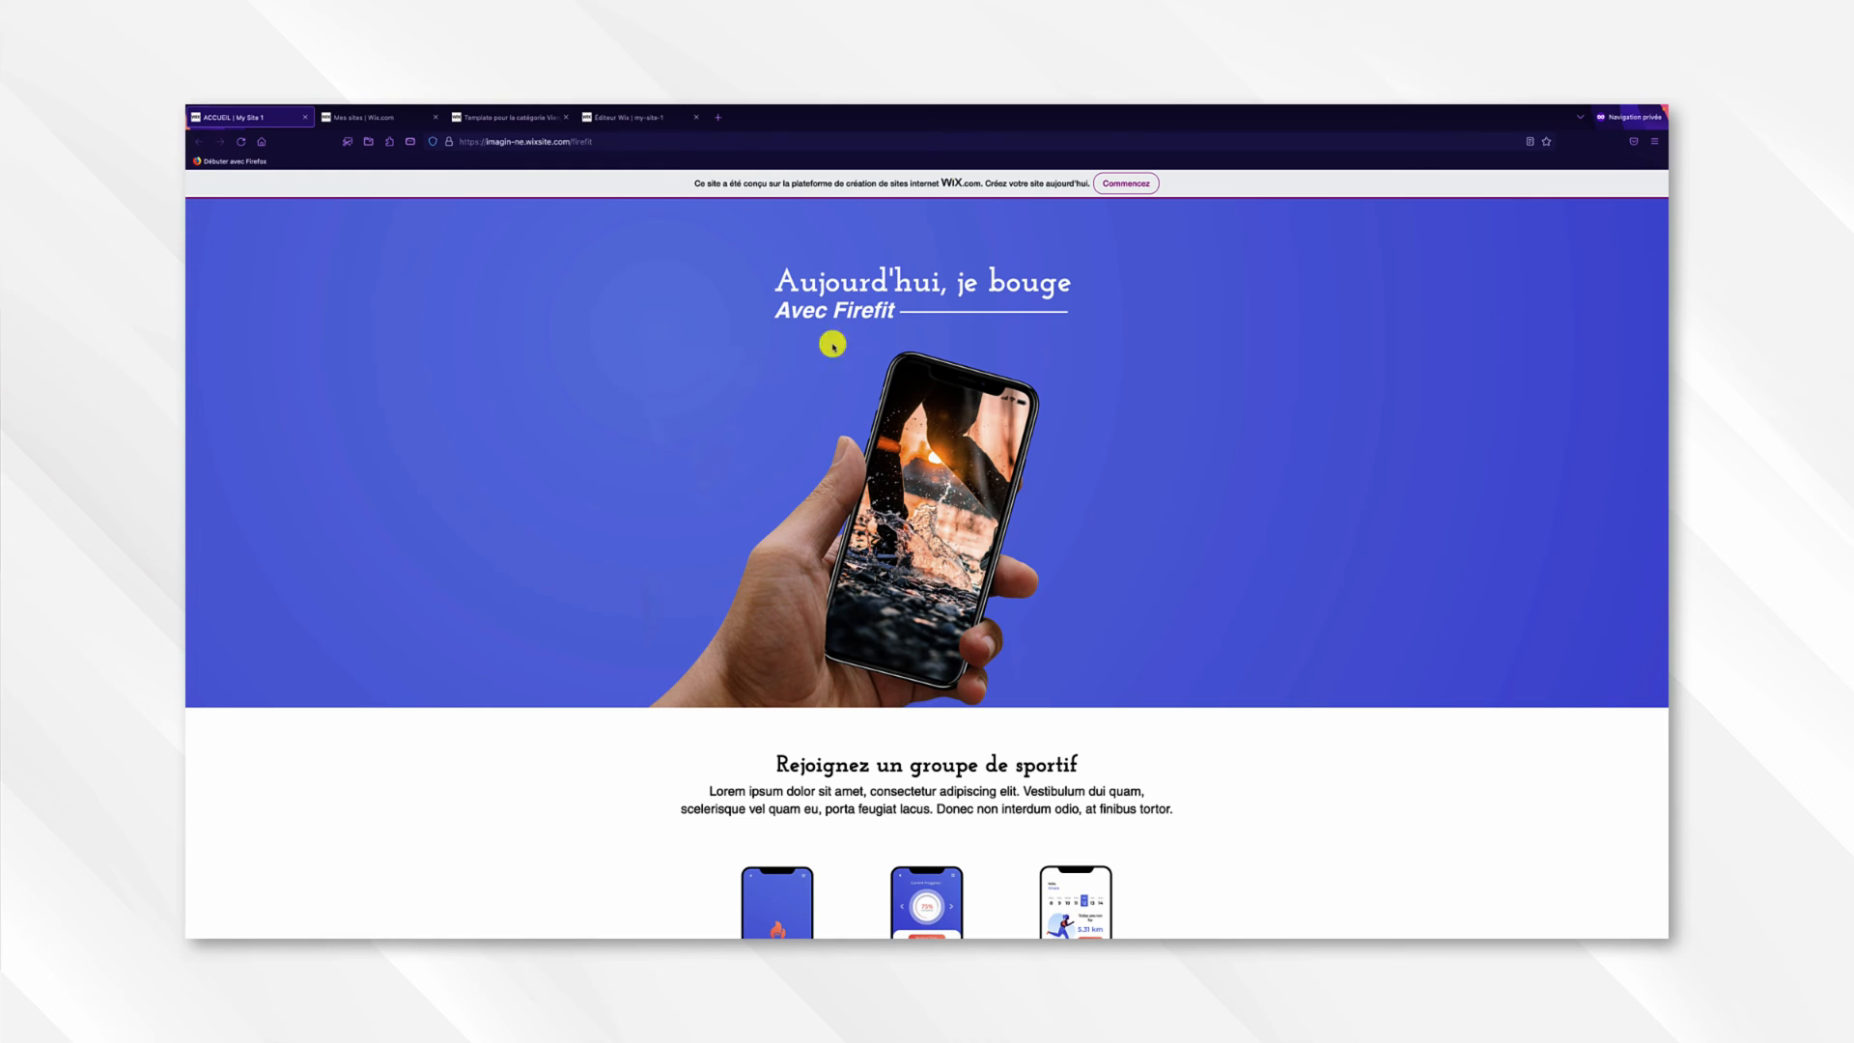
left_click(649, 119)
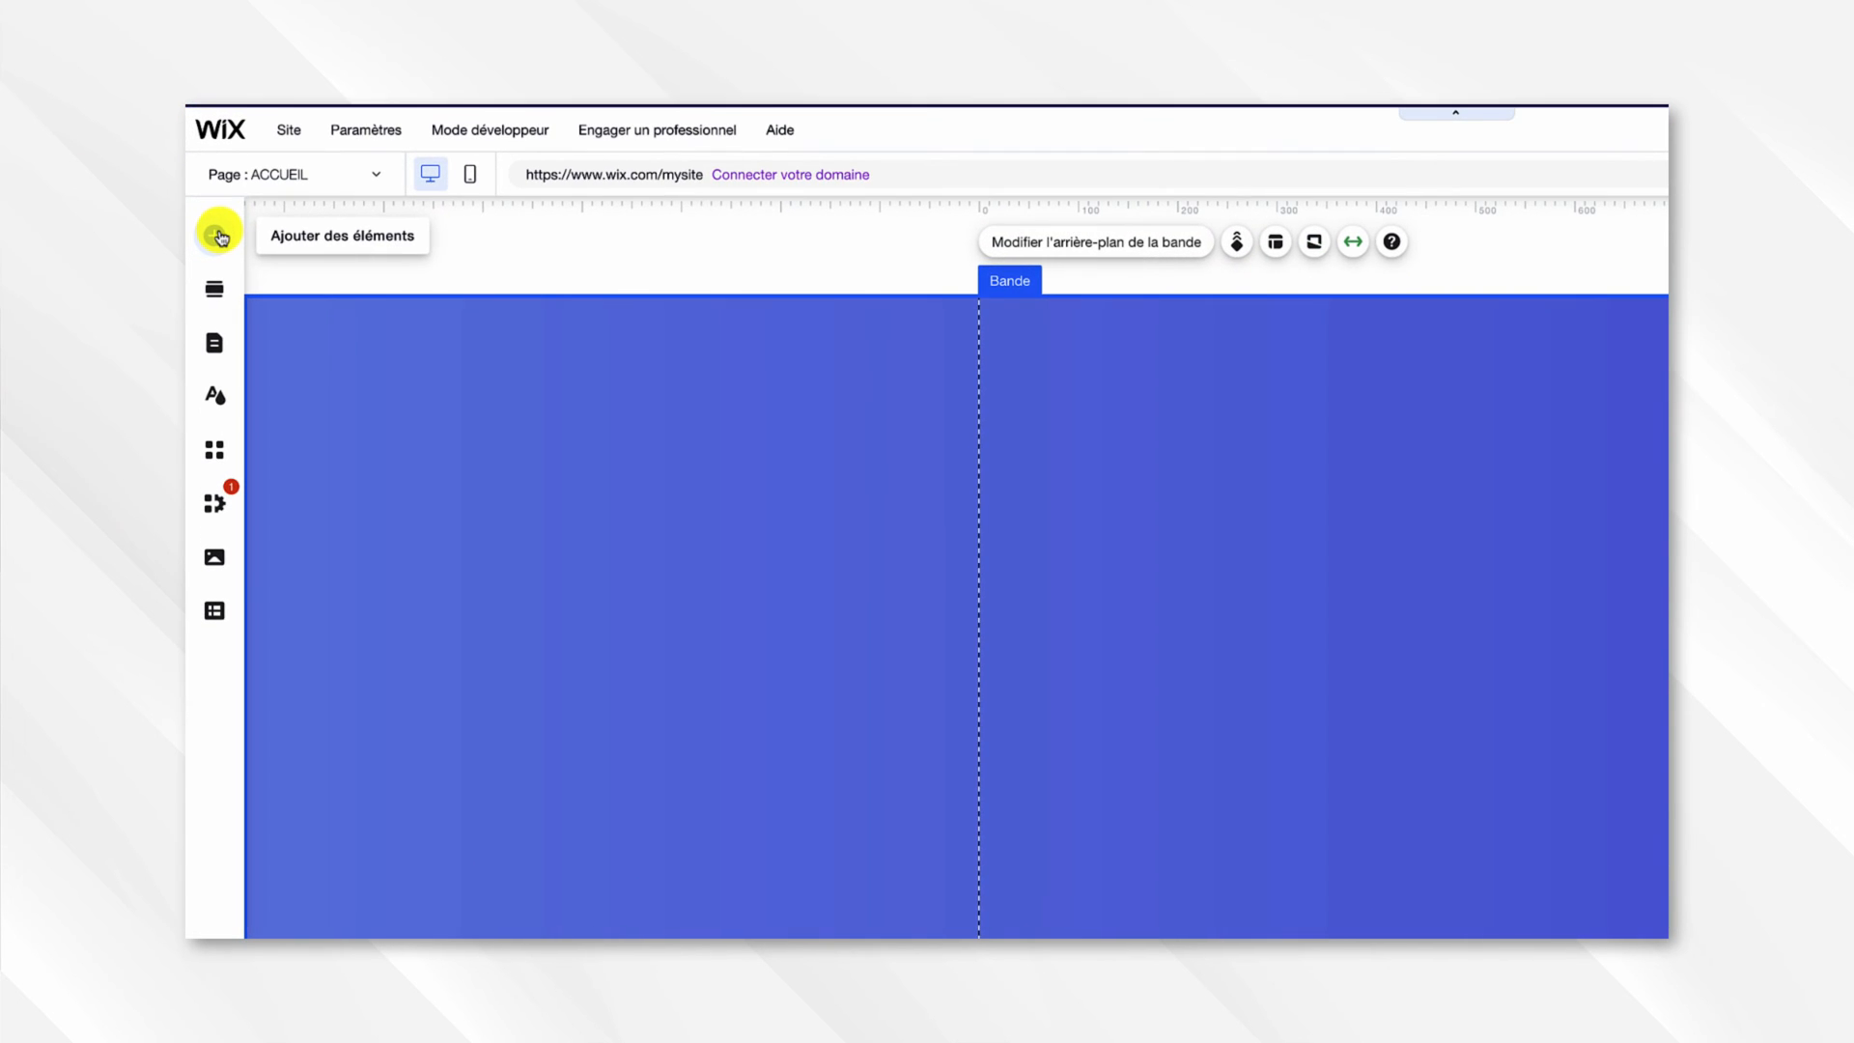
left_click(218, 236)
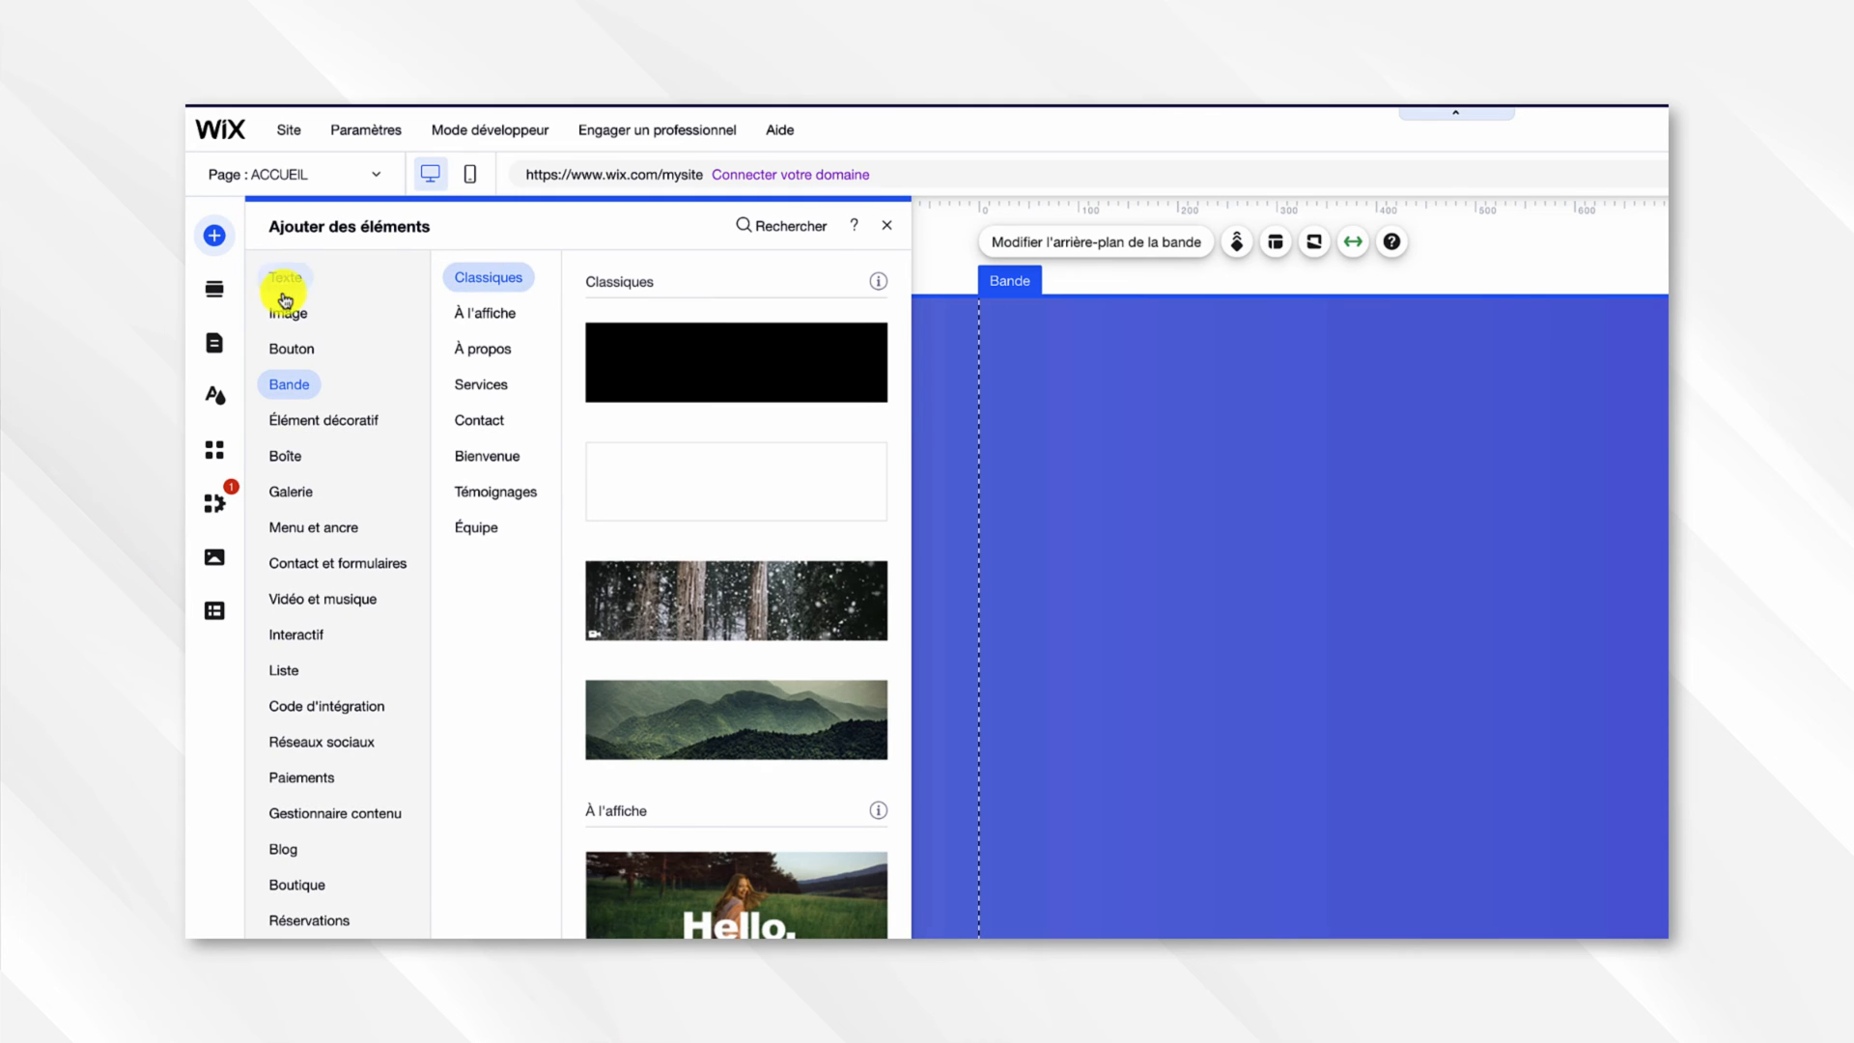
left_click(293, 311)
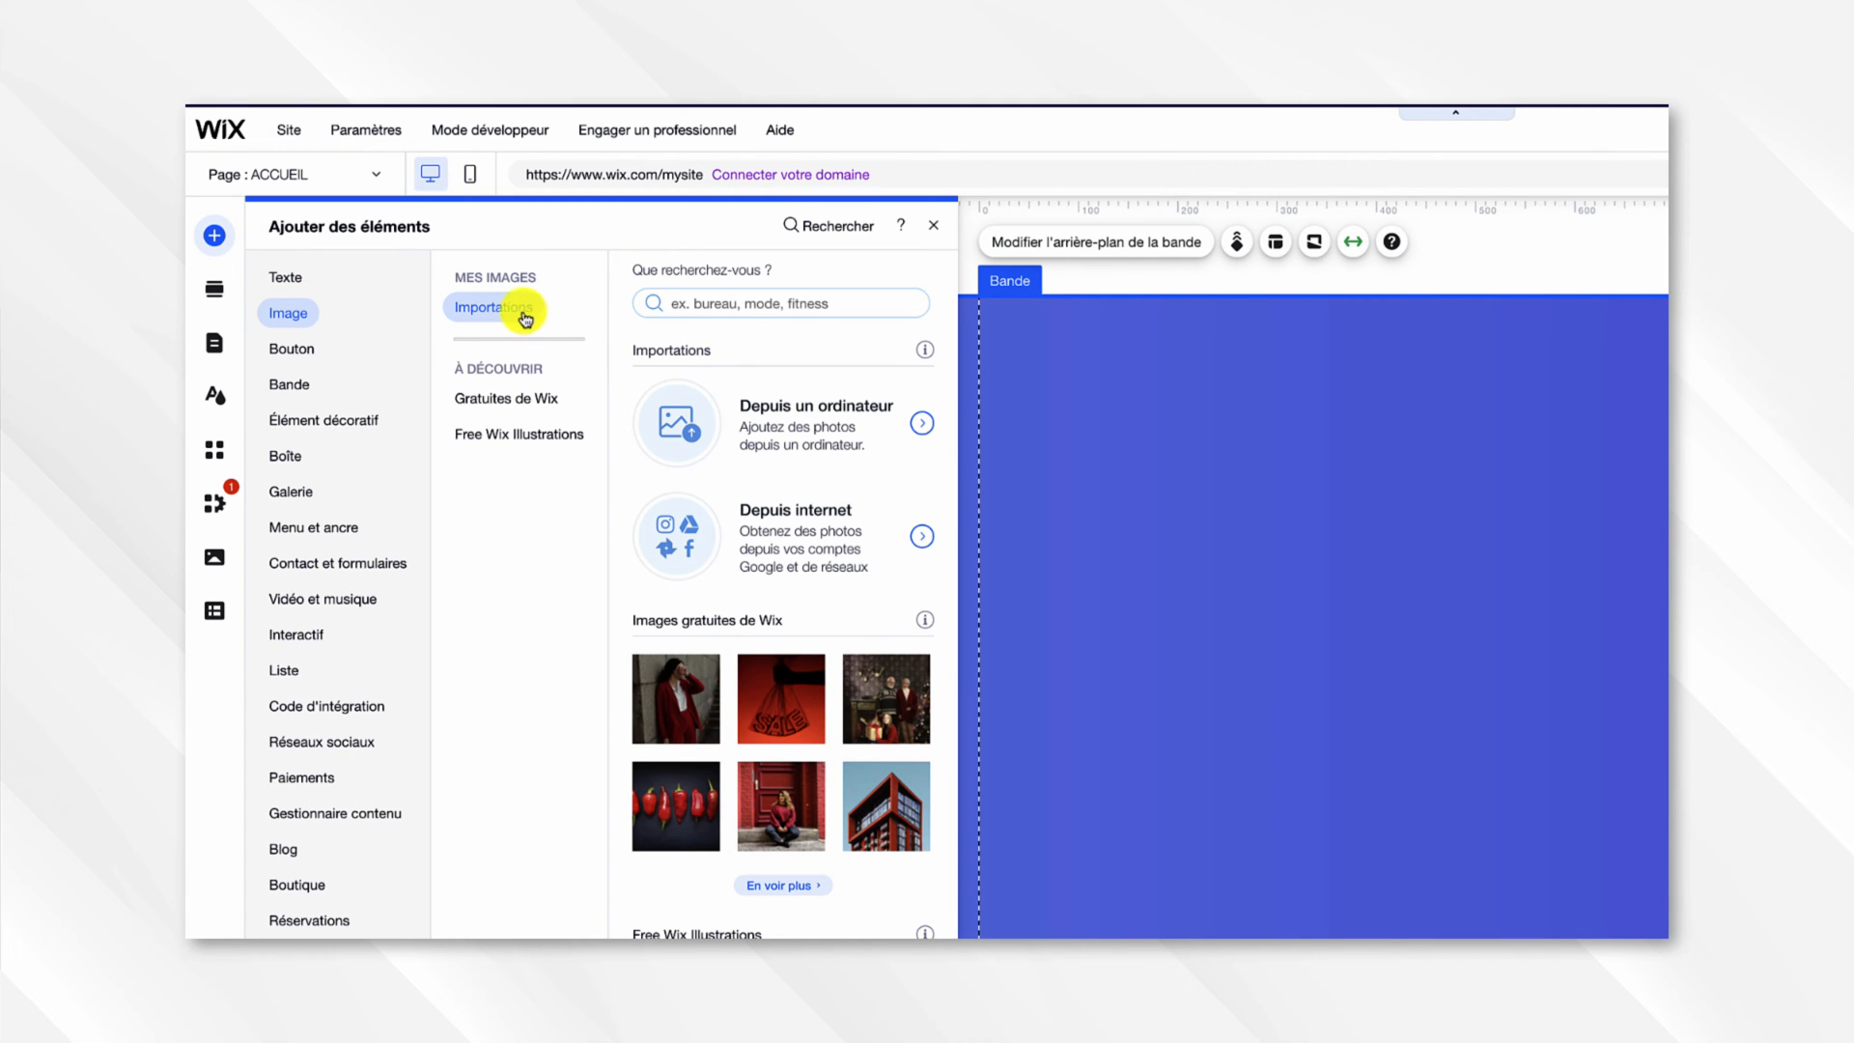
left_click(218, 562)
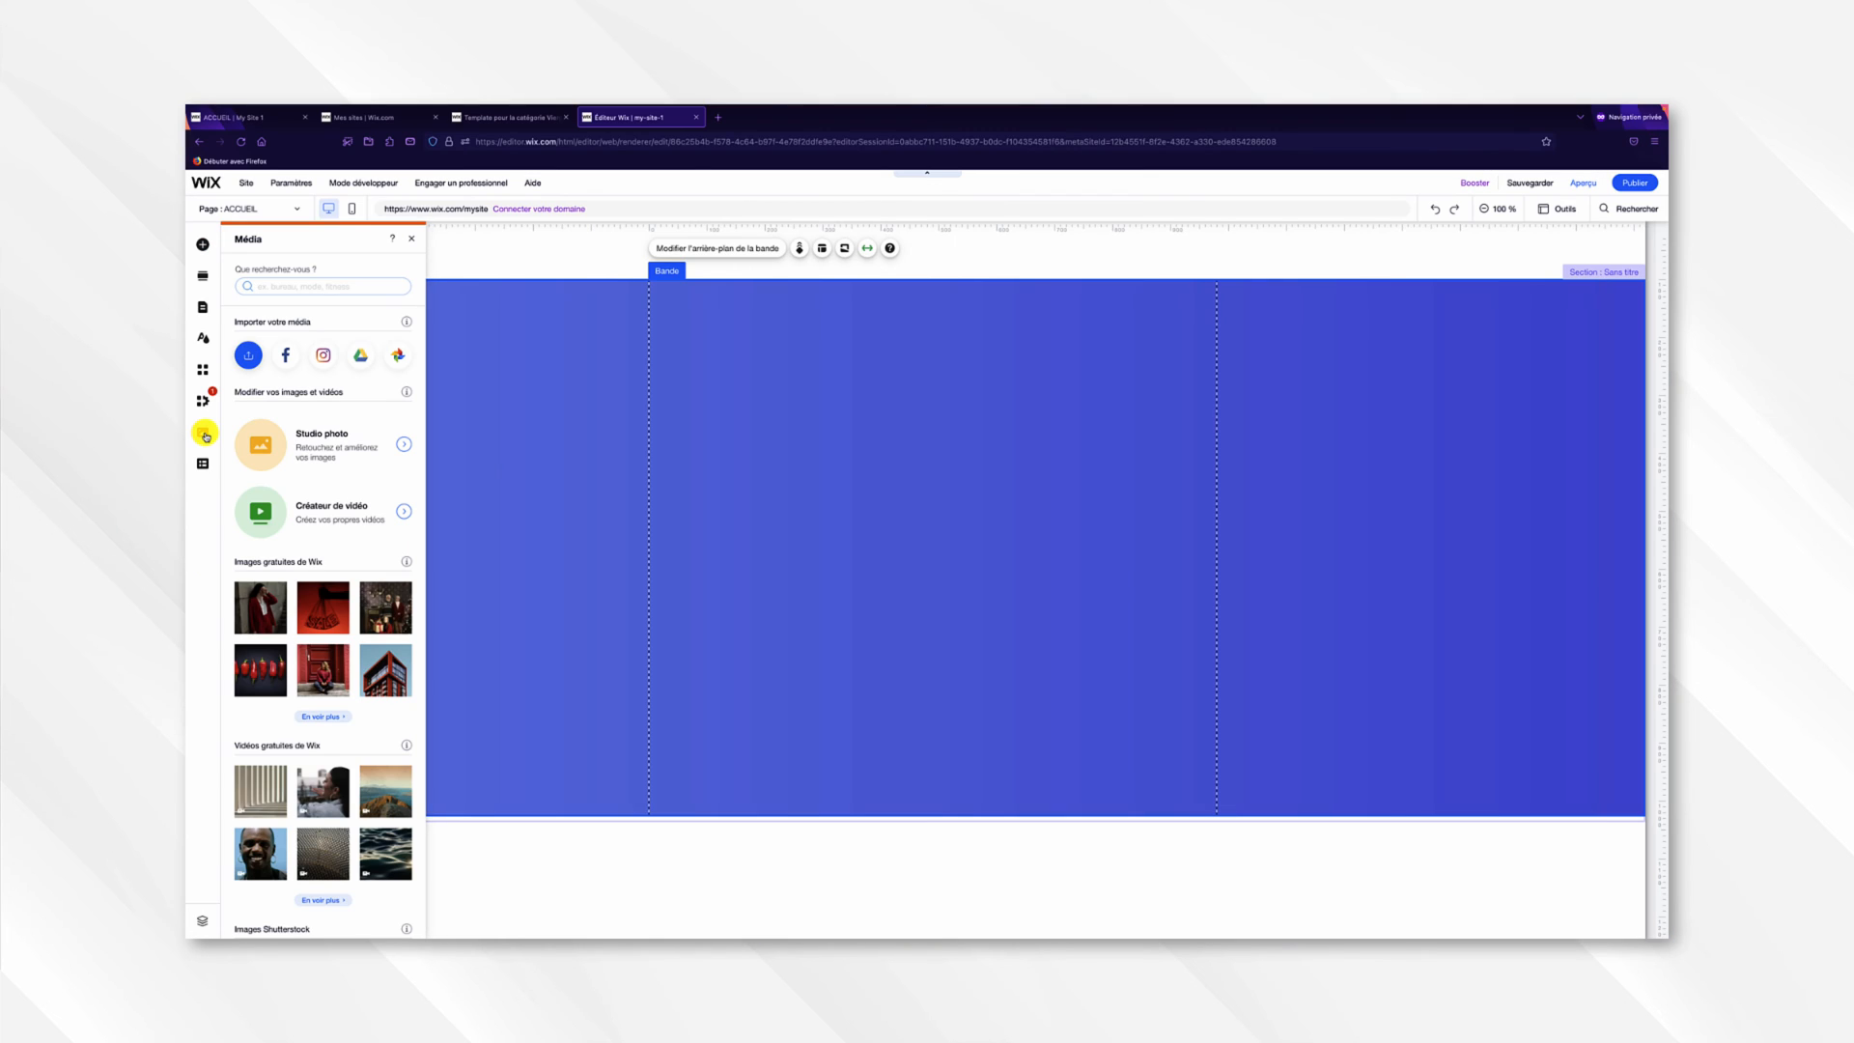
left_click(247, 356)
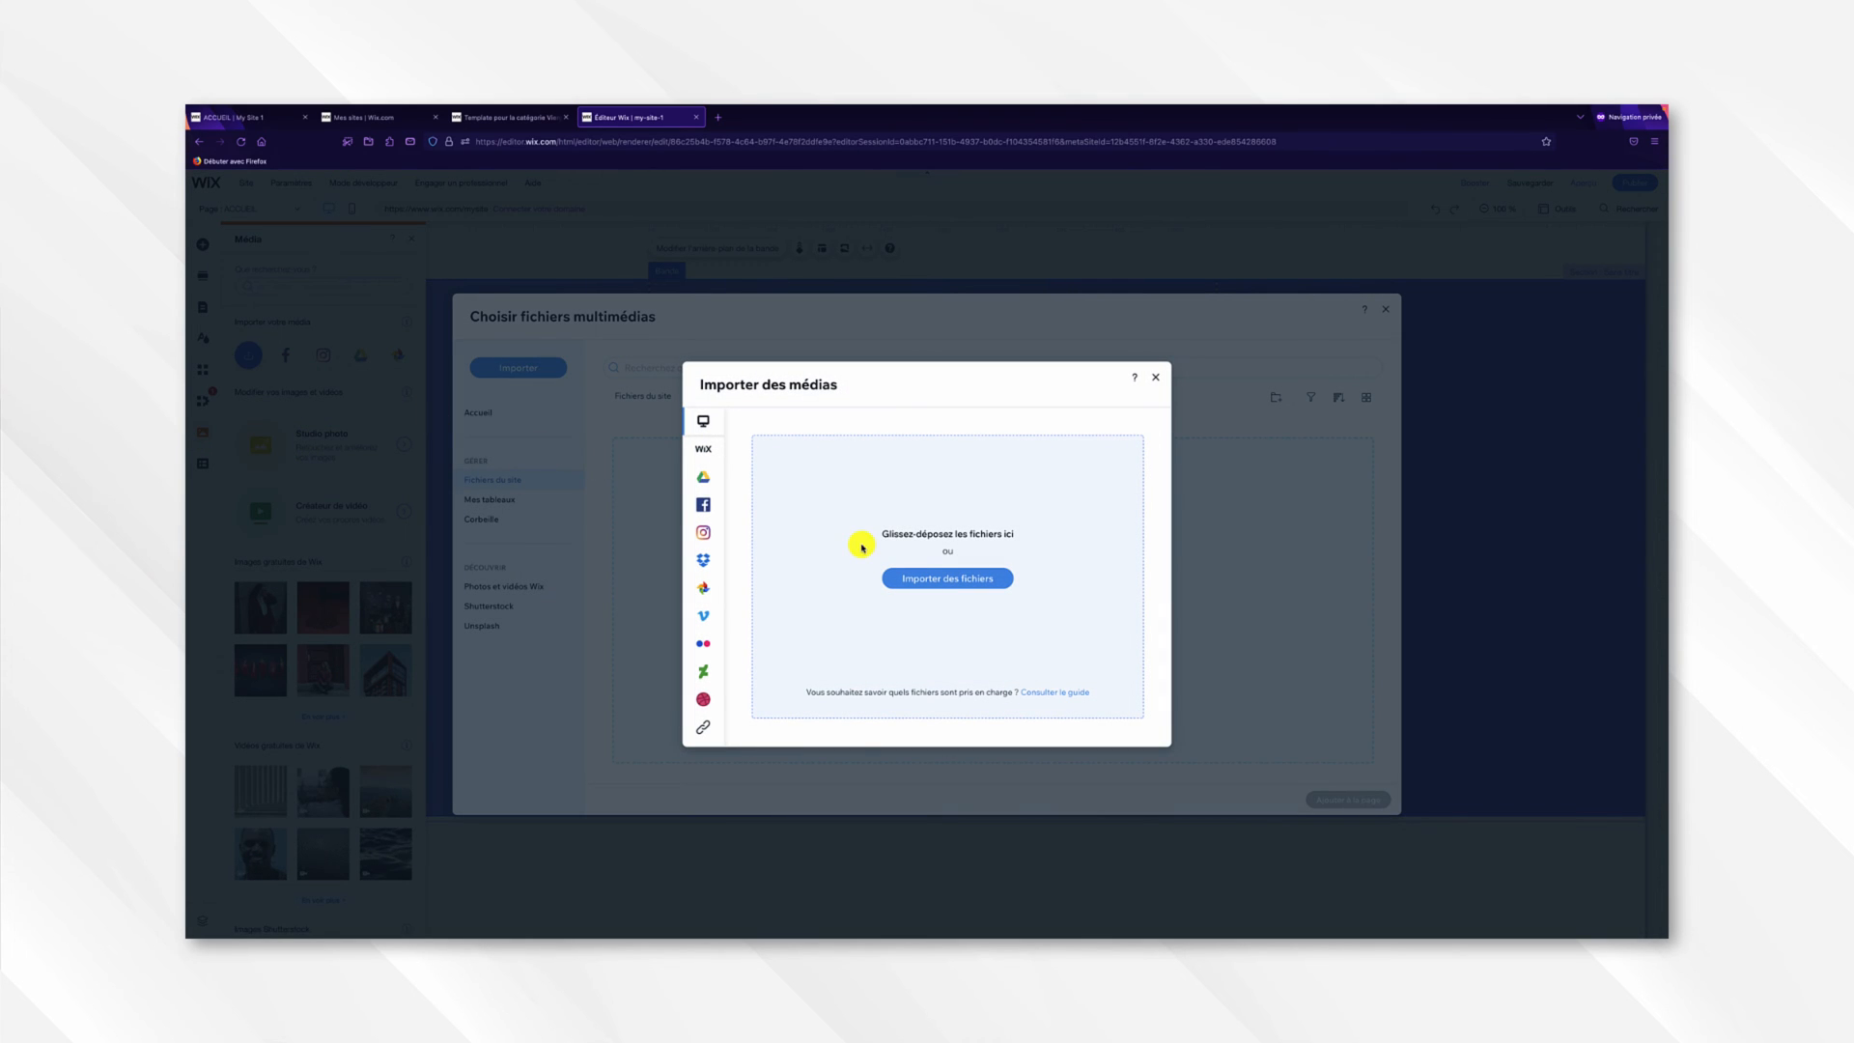
left_click(944, 578)
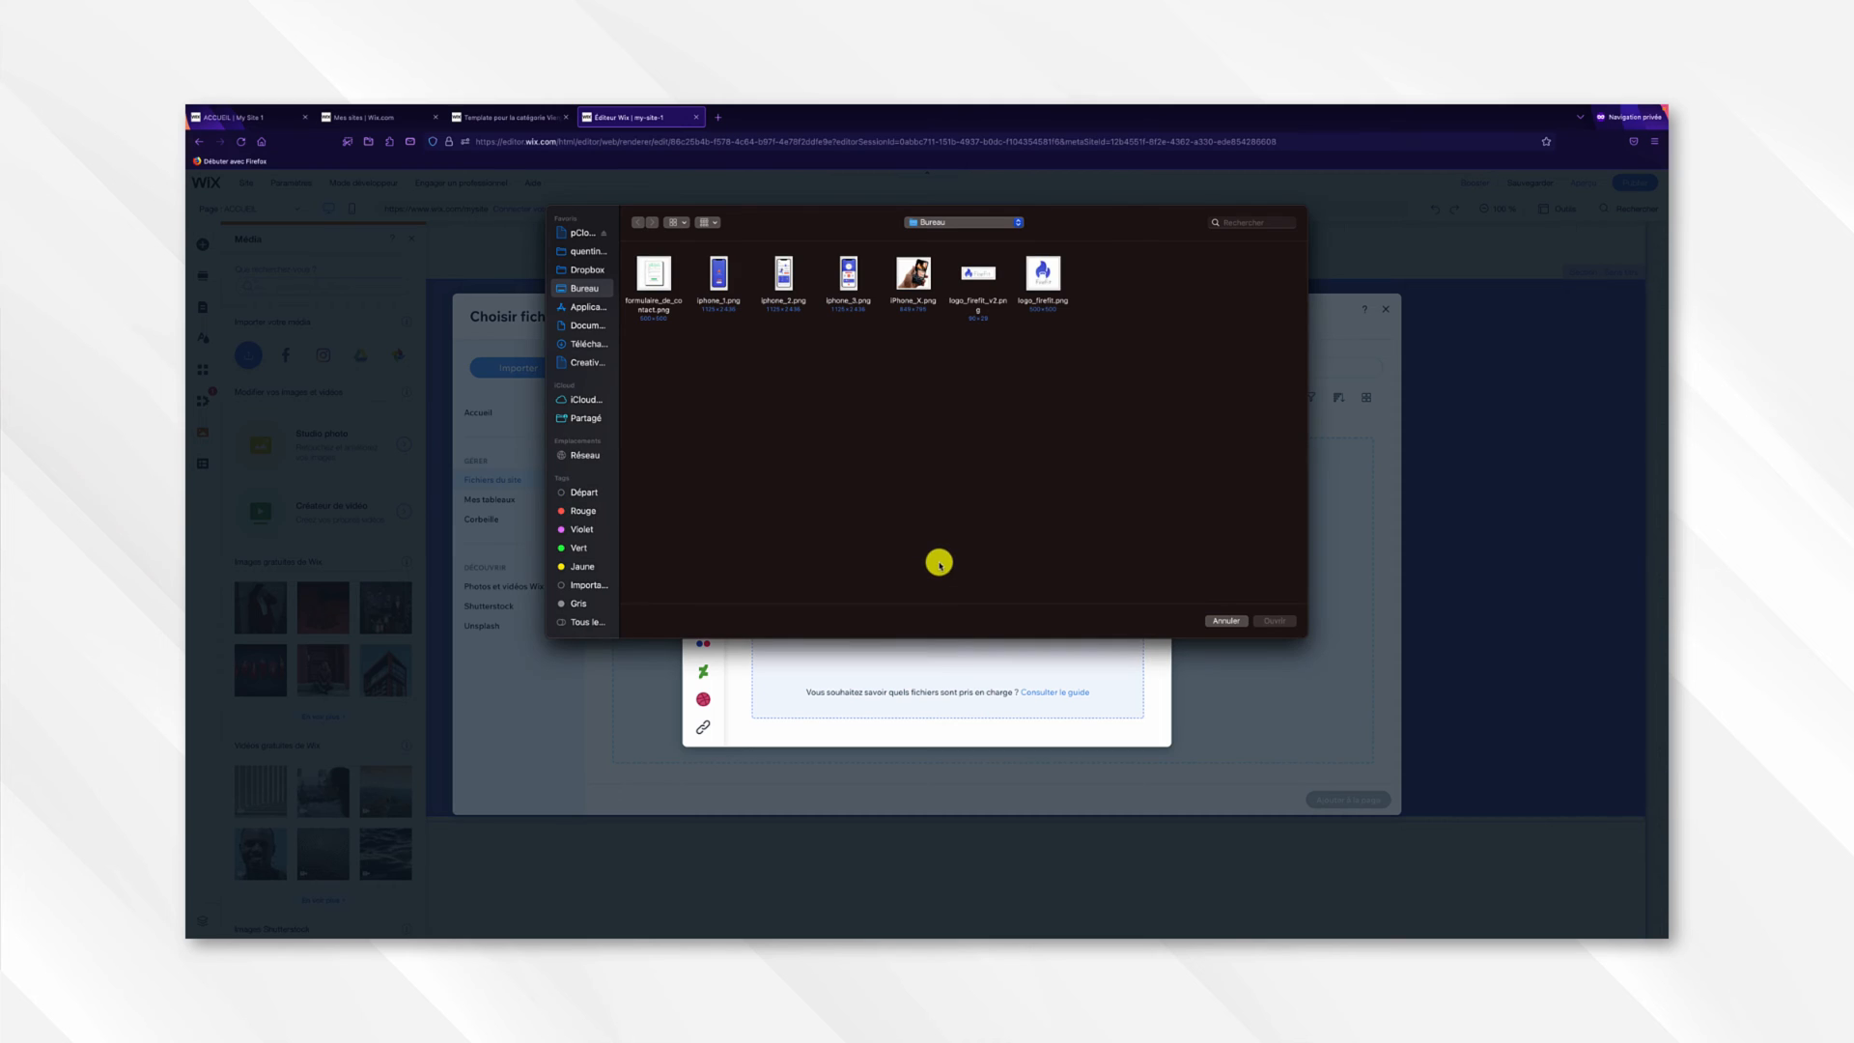
left_click(918, 281)
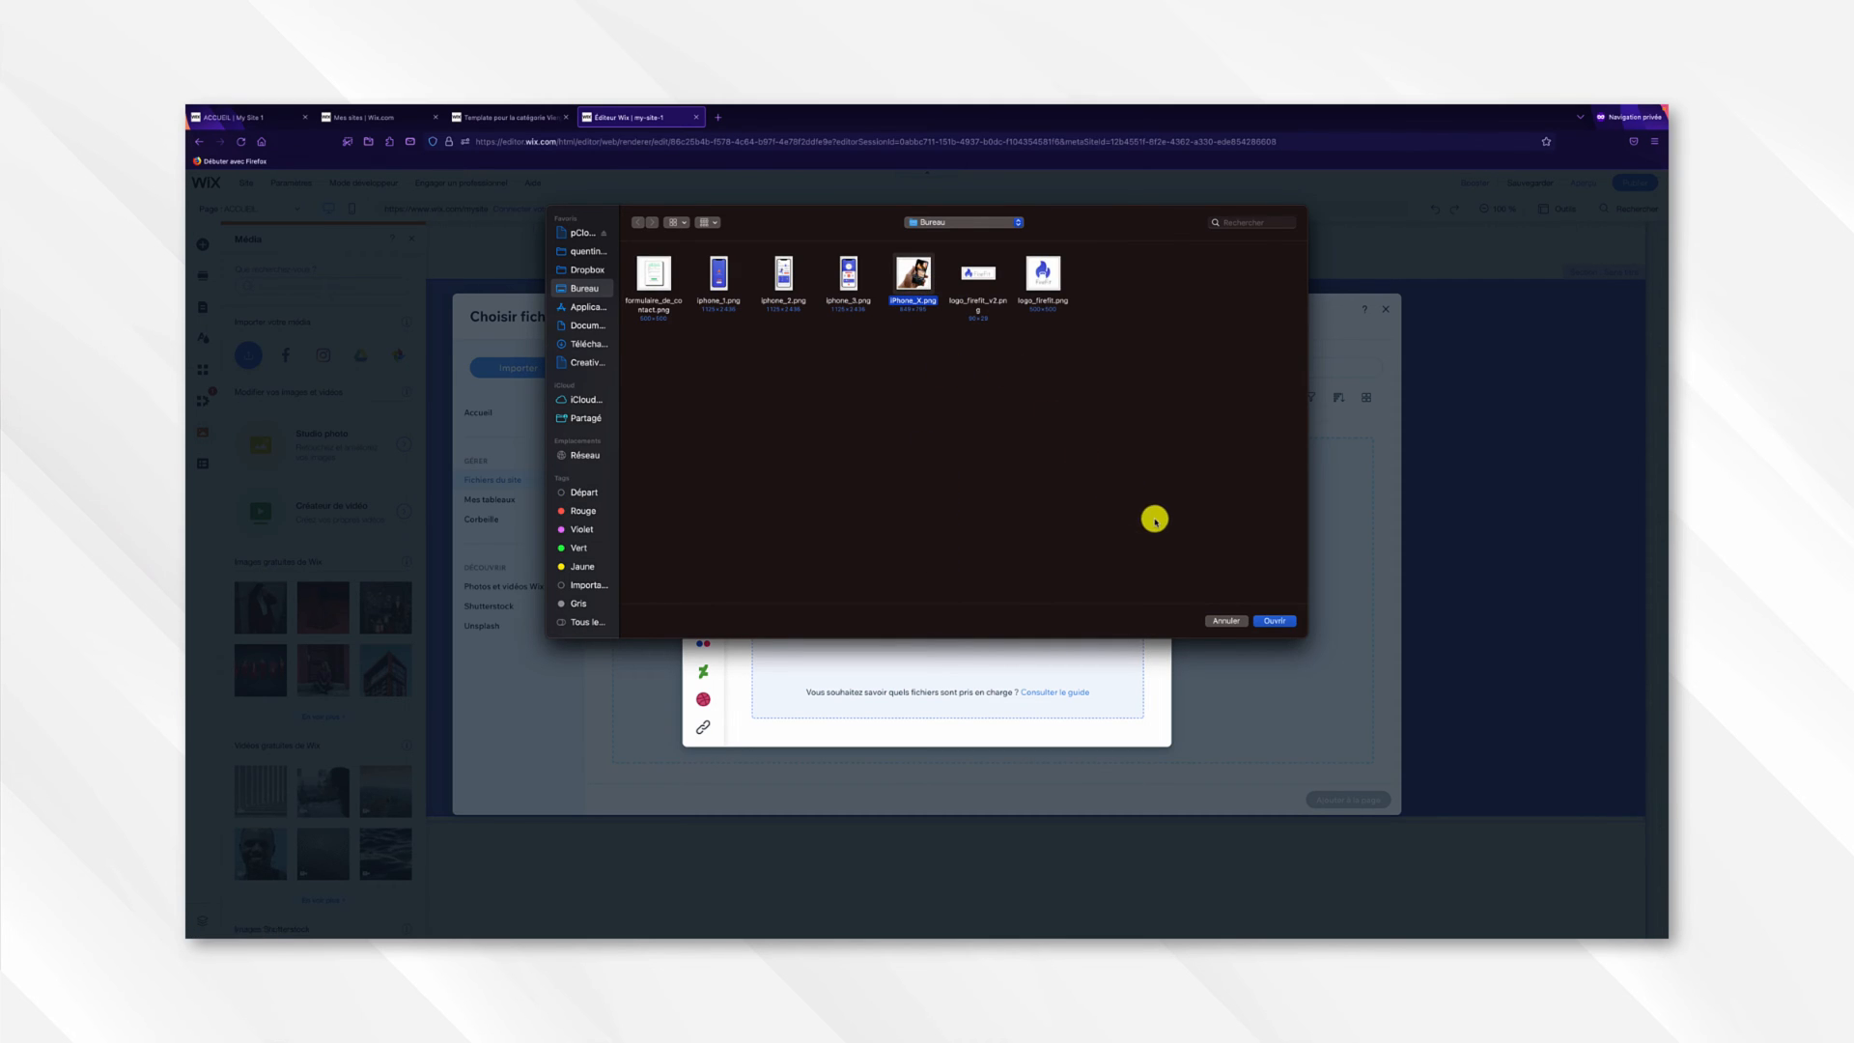
left_click(1277, 621)
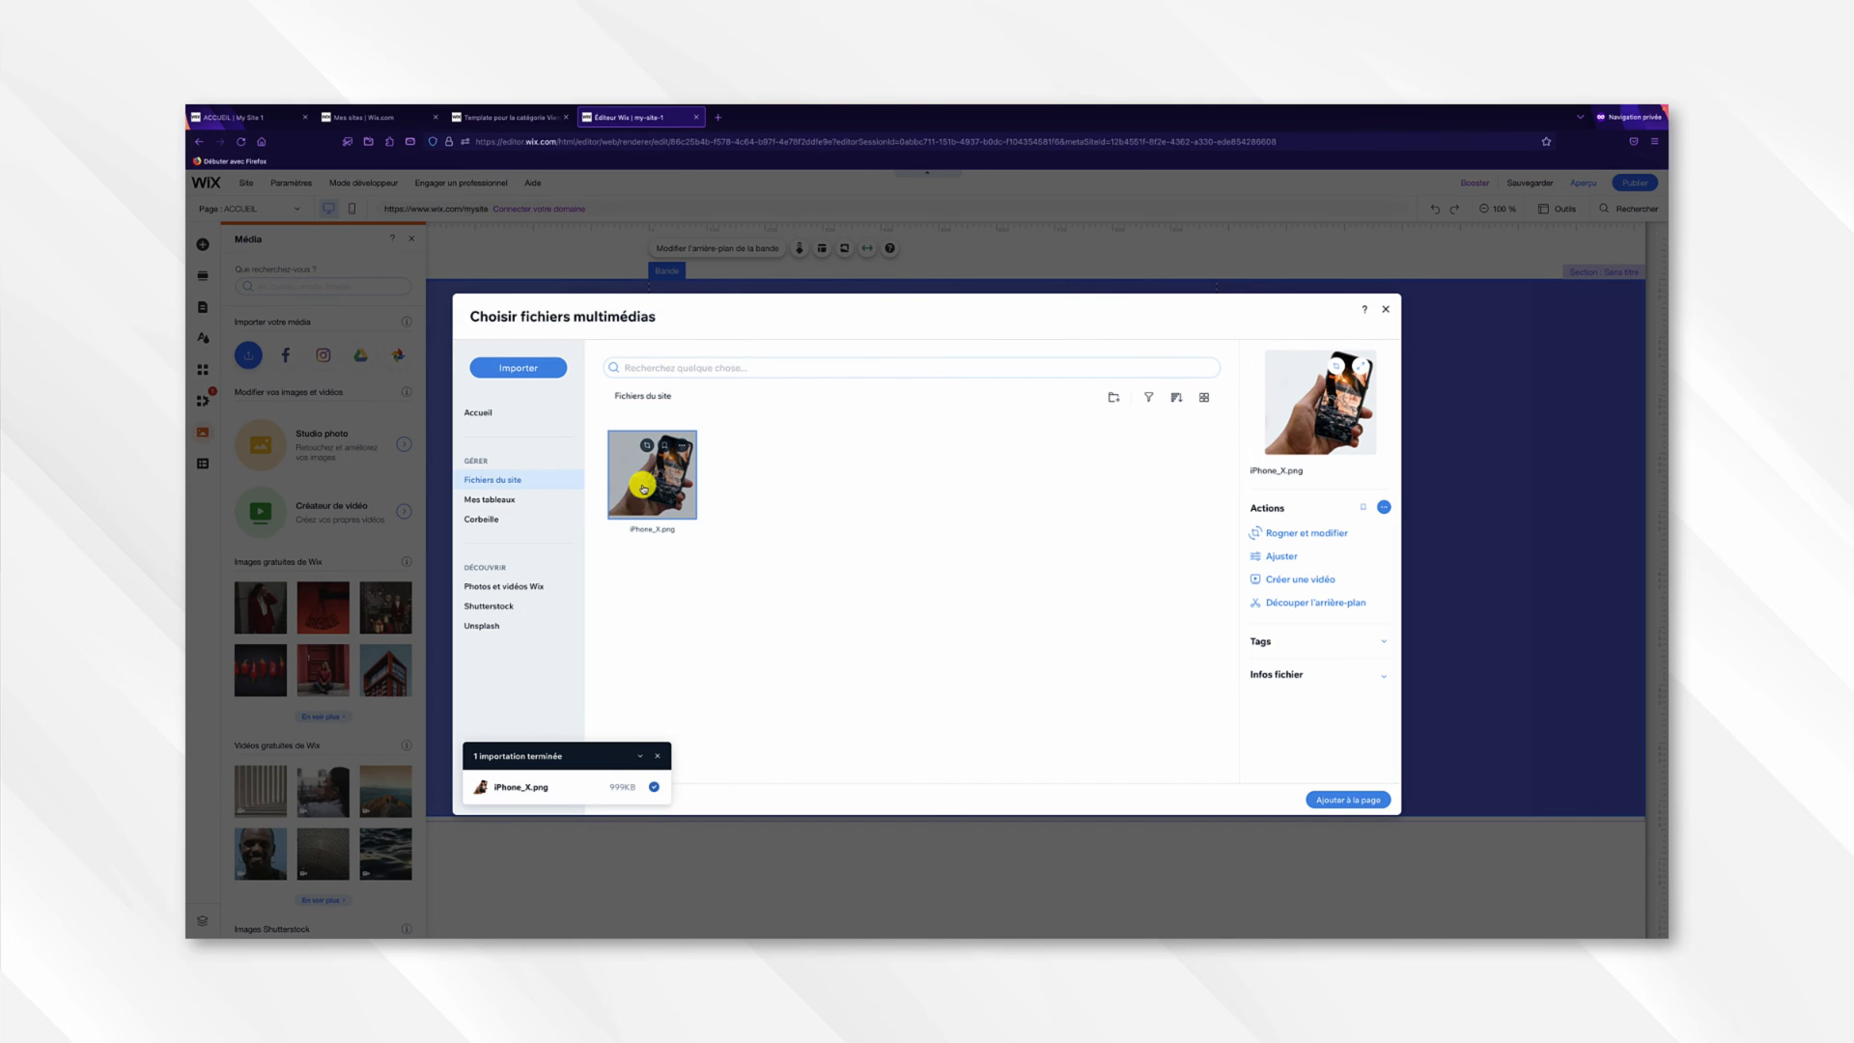
left_click(1349, 802)
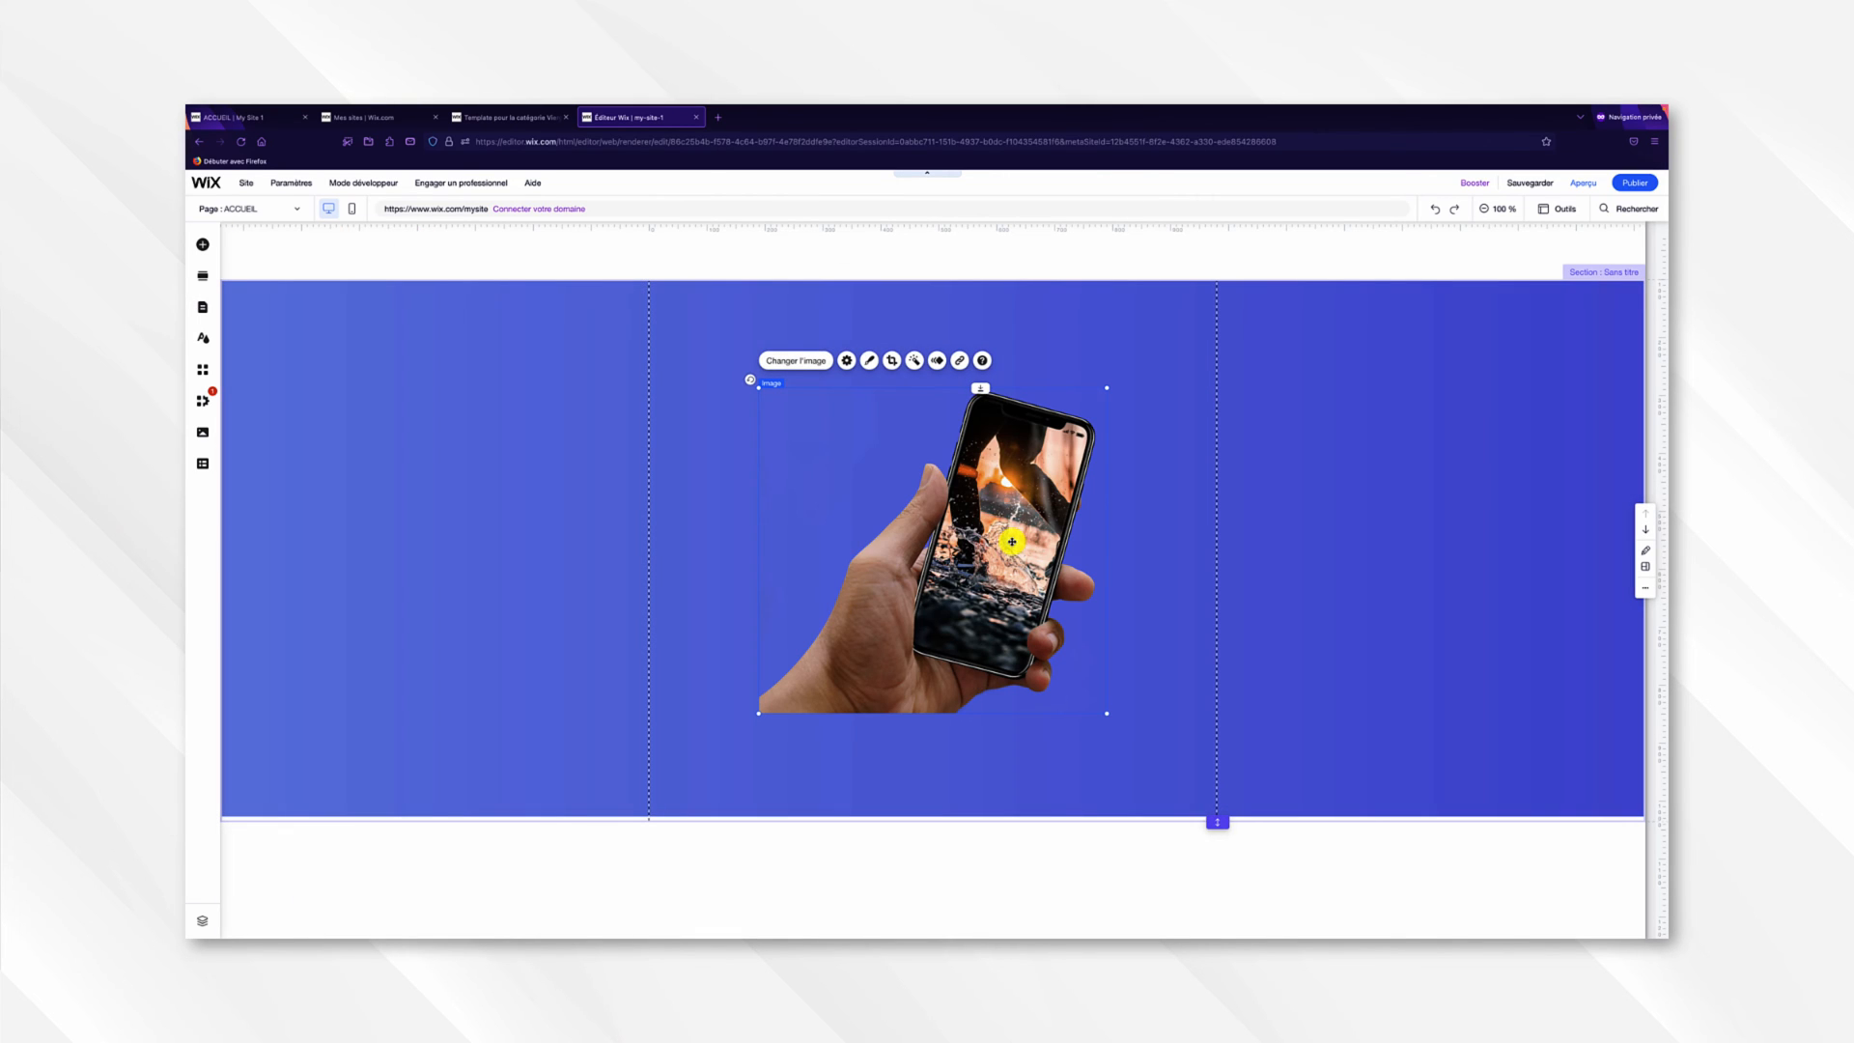
Move the phone image to the left guide of the band's central column, with its base slightly overlapping the band's lower edge.
left_click_drag(1012, 542, 903, 670)
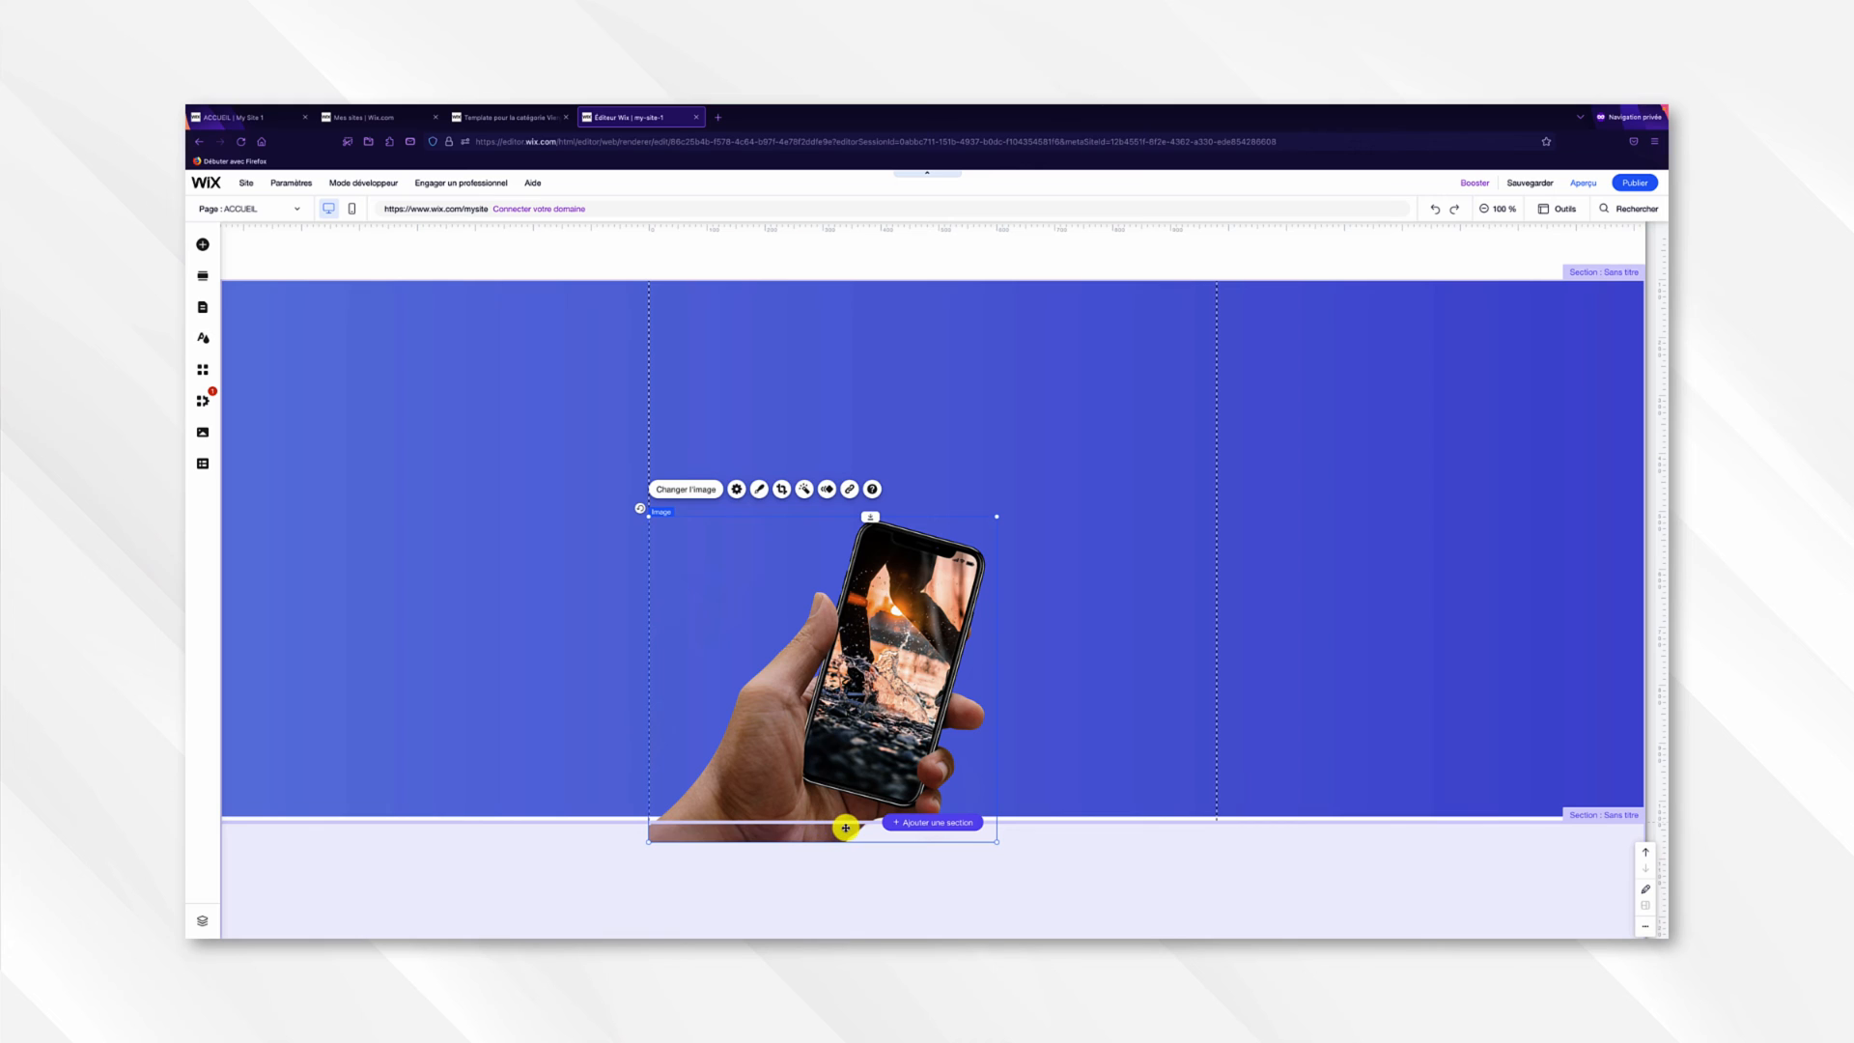
mouse_move(782, 799)
left_mouse_down()
mouse_move(799, 766)
mouse_move(785, 777)
left_mouse_up()
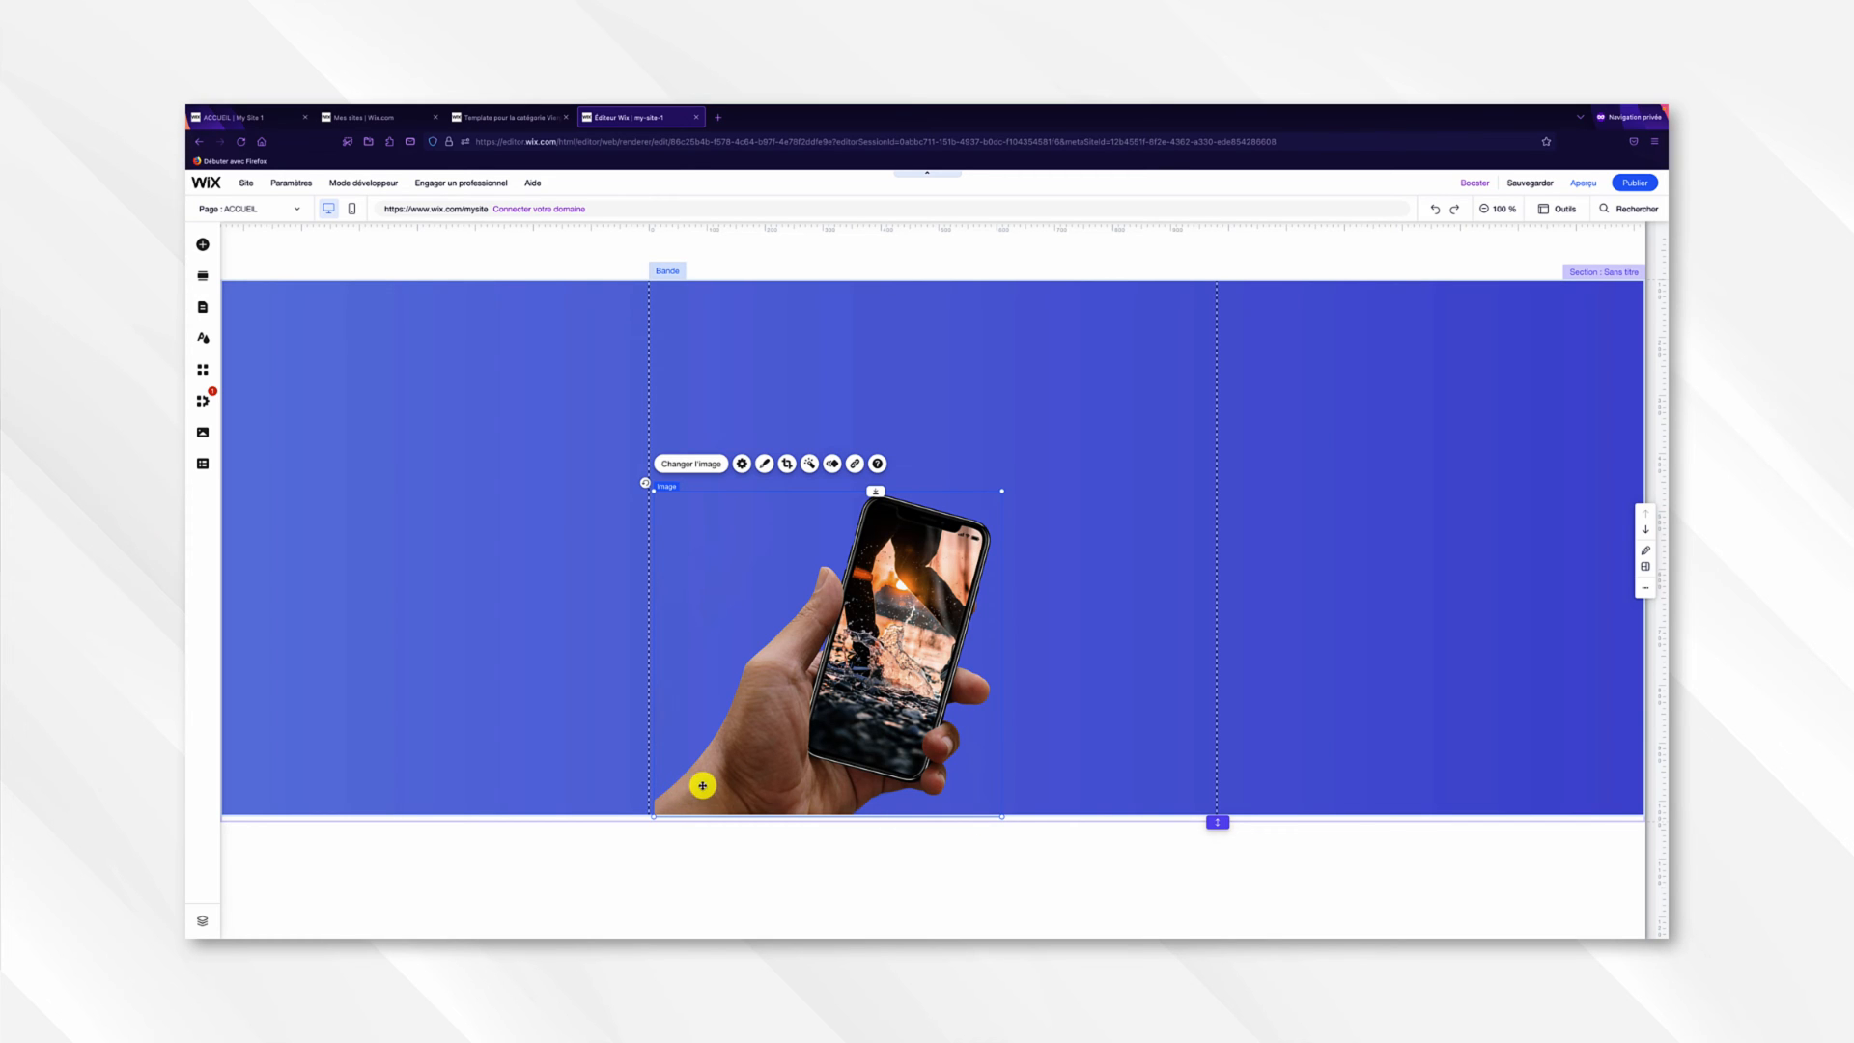
left_click_drag(707, 784, 688, 797)
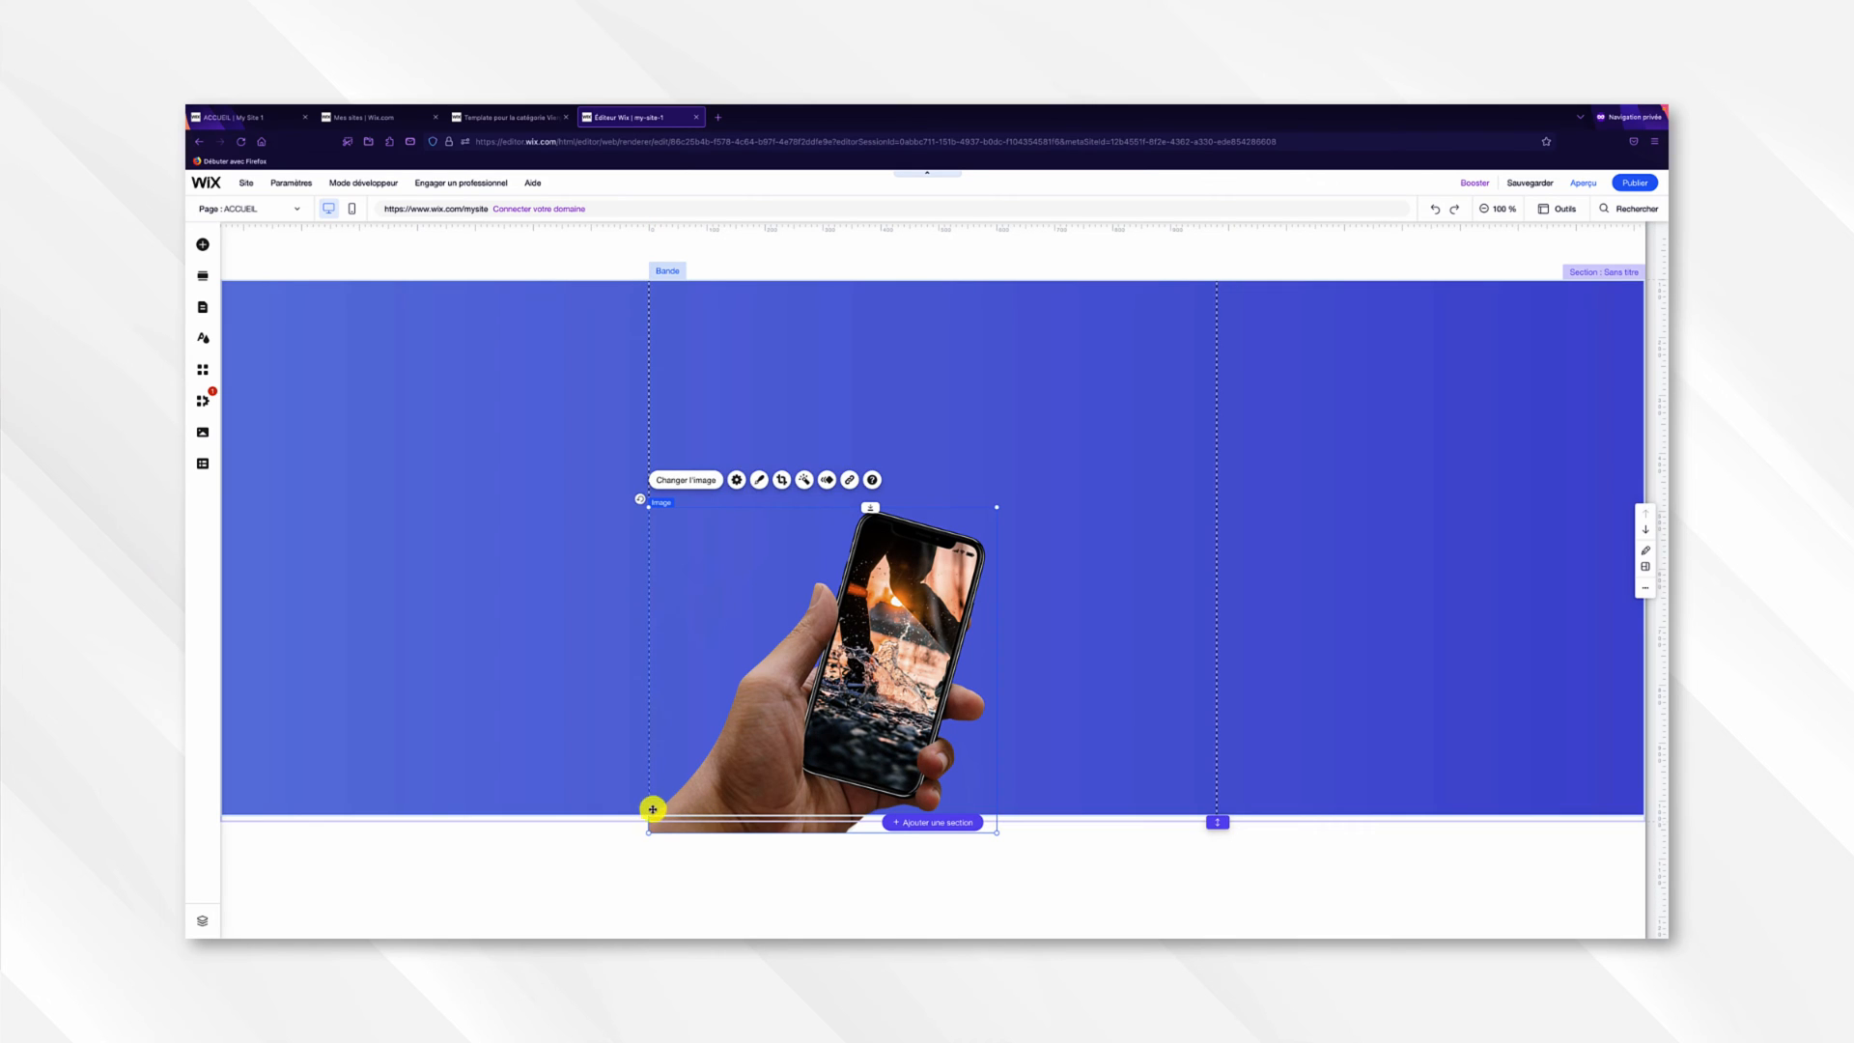
left_click(1053, 398)
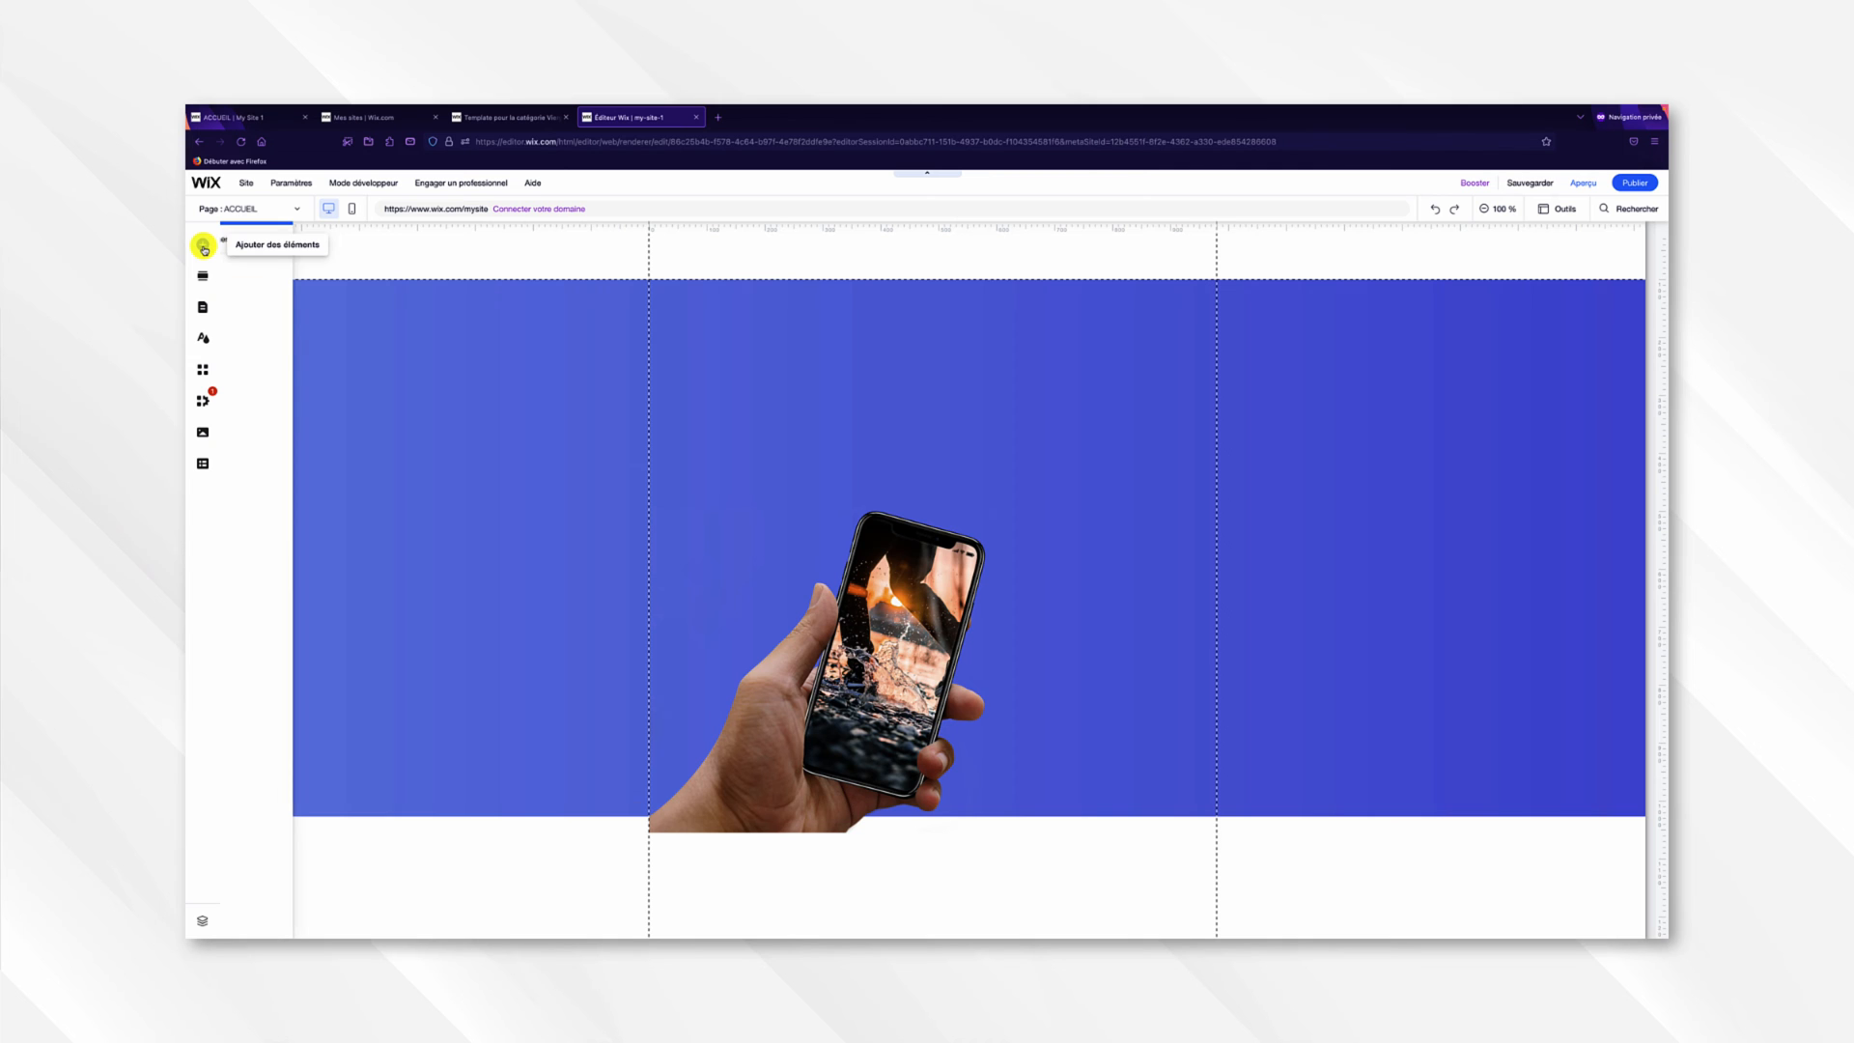
Add an En-tête 2 heading above the phone and replace its text with "Aujourd'hui, je bouge" copied from the finished Firefit site.
left_click(204, 248)
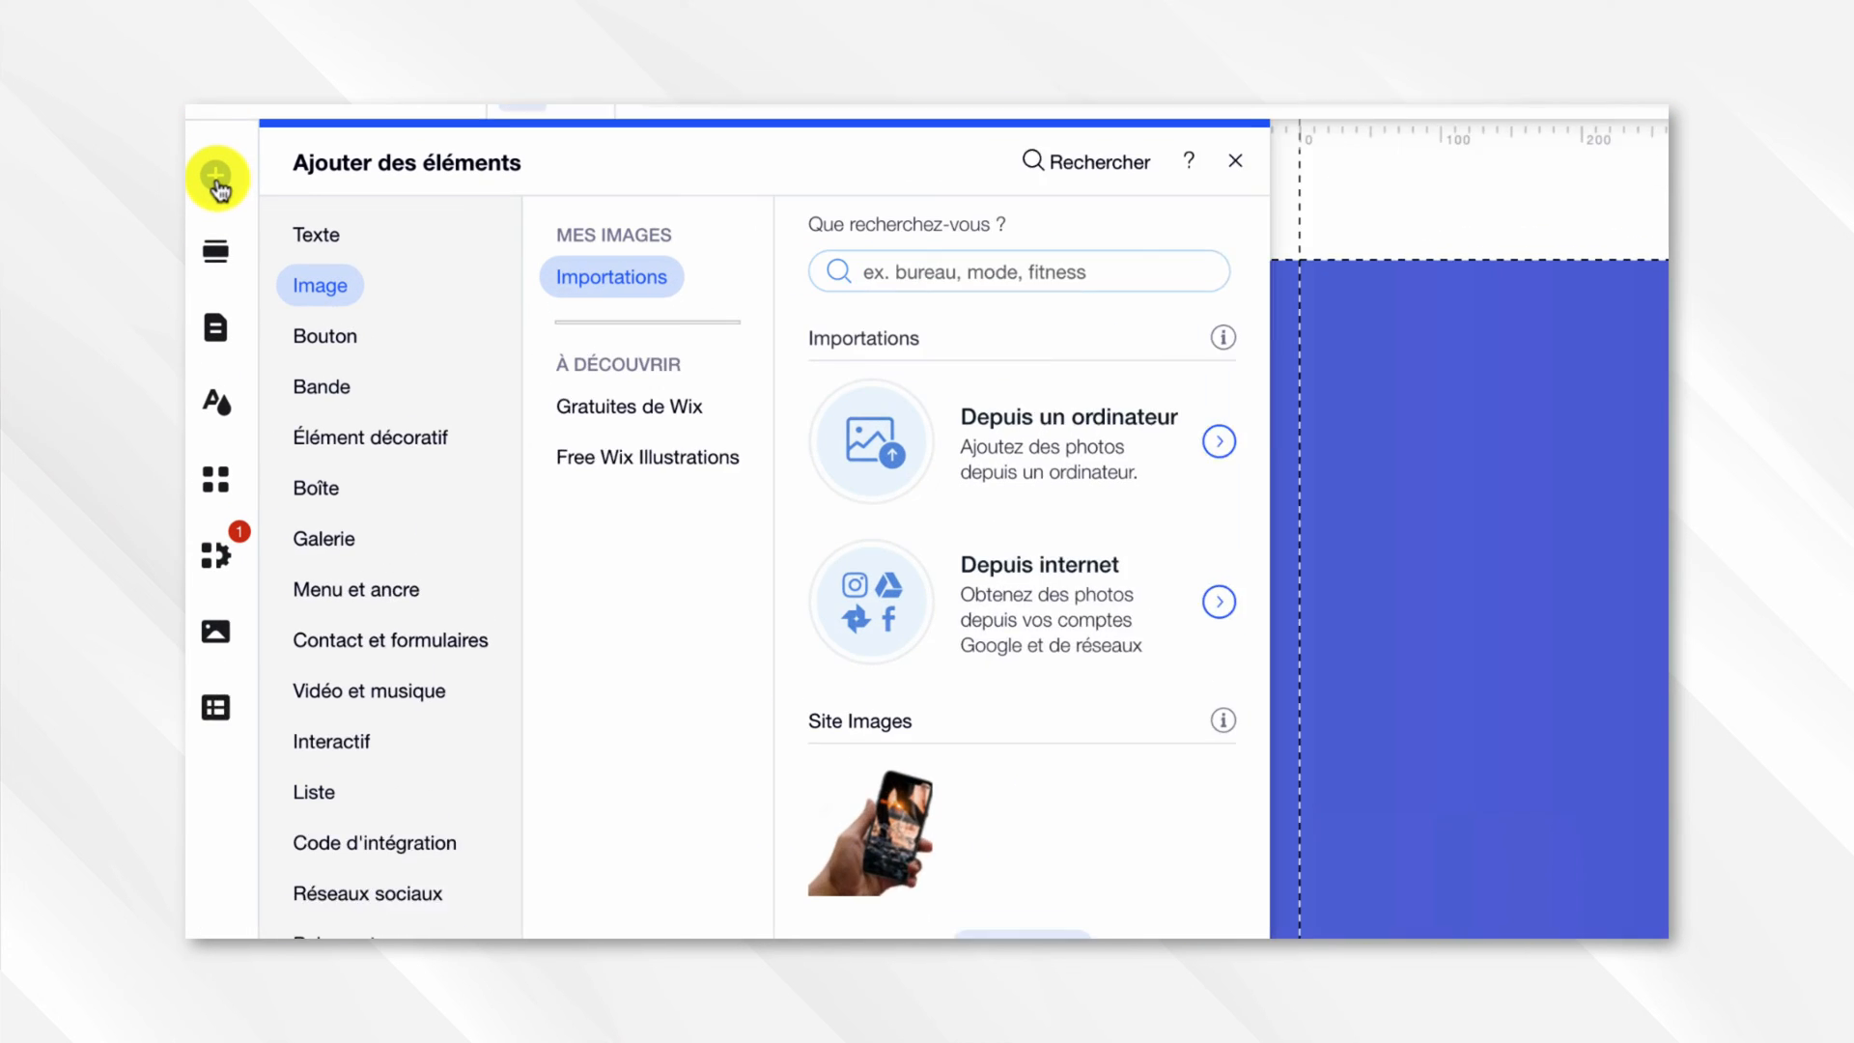
left_click(315, 235)
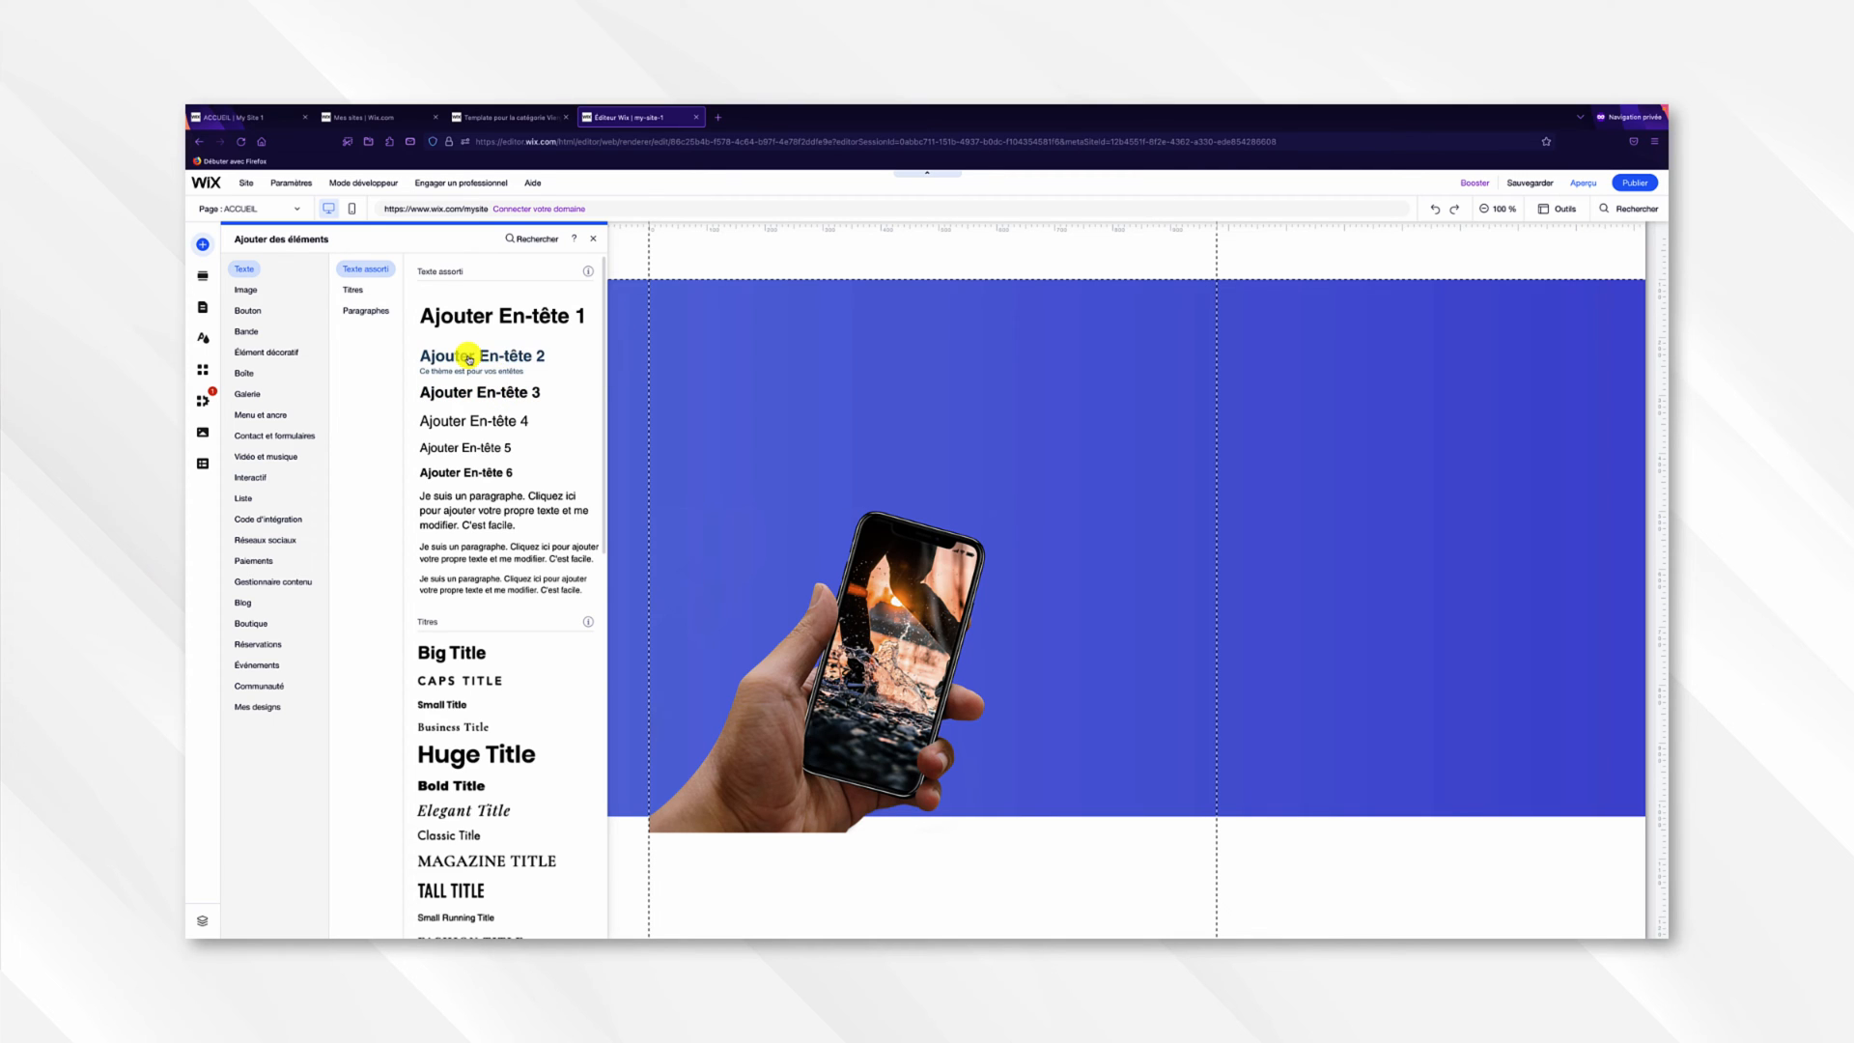
left_click_drag(464, 357, 894, 422)
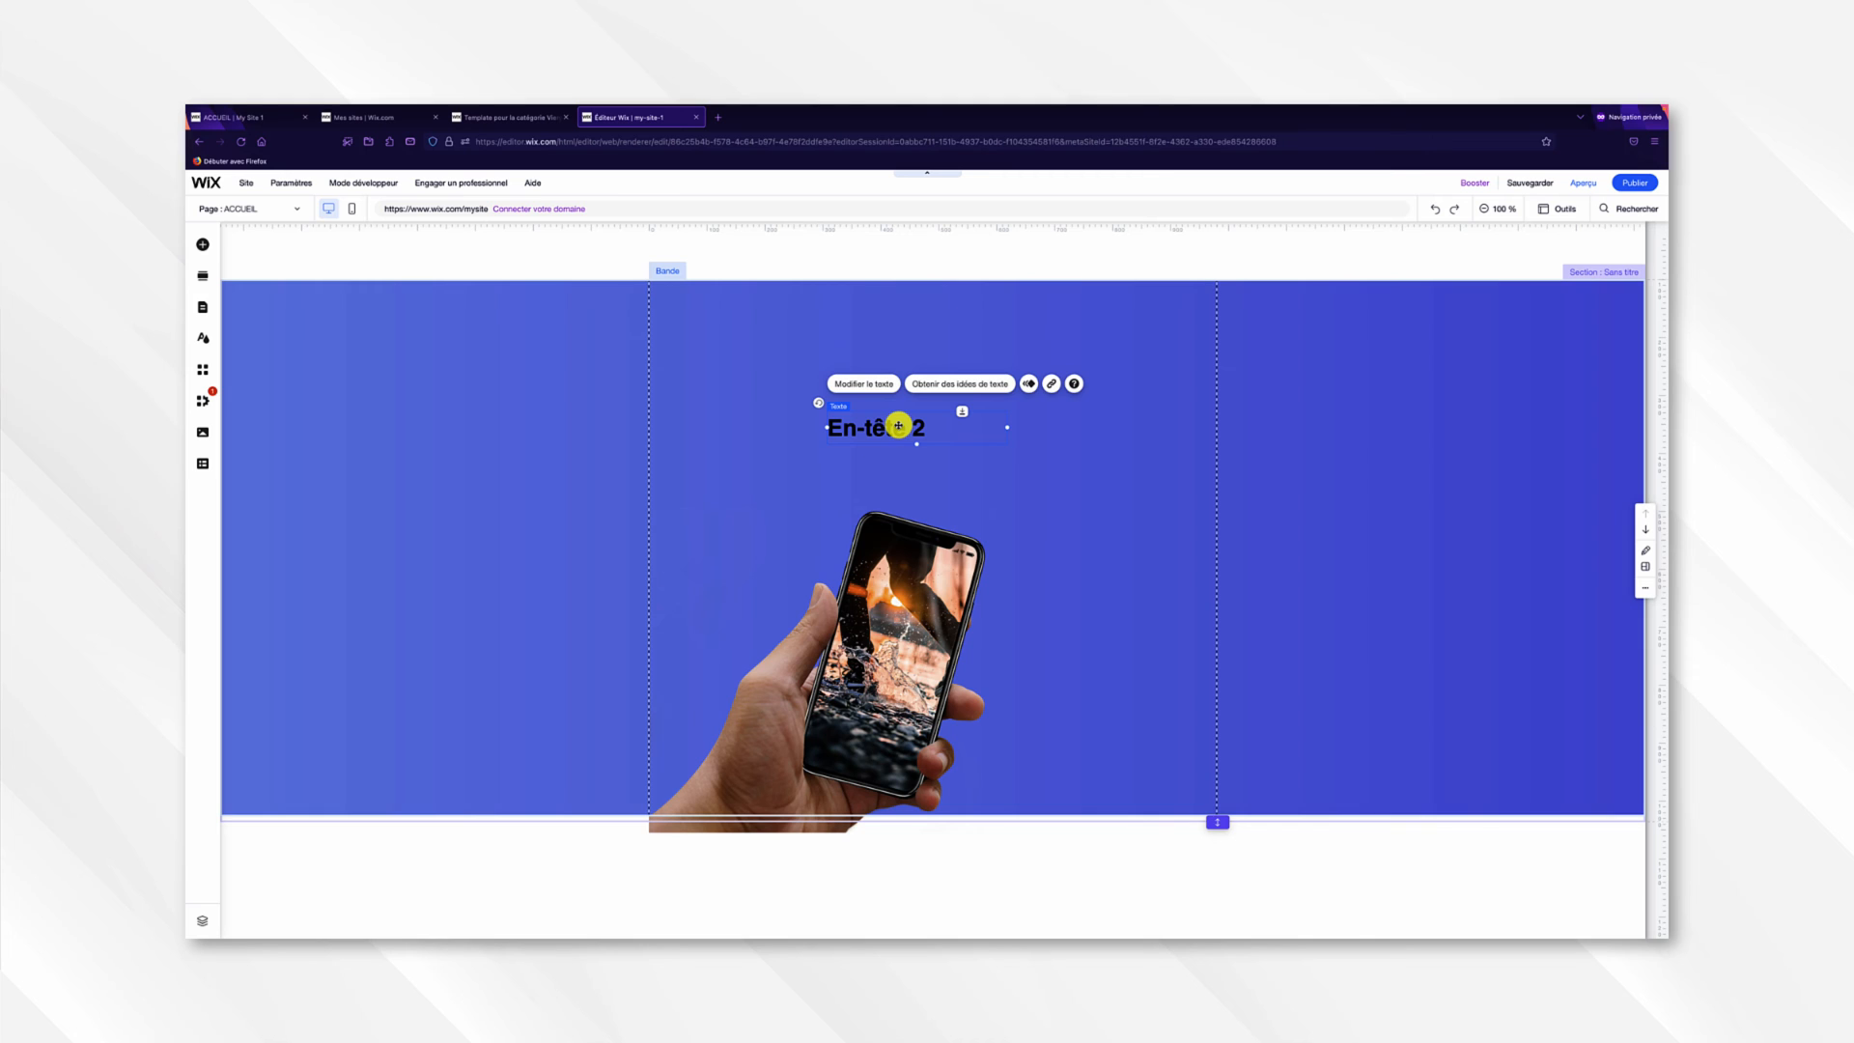
double_click(898, 425)
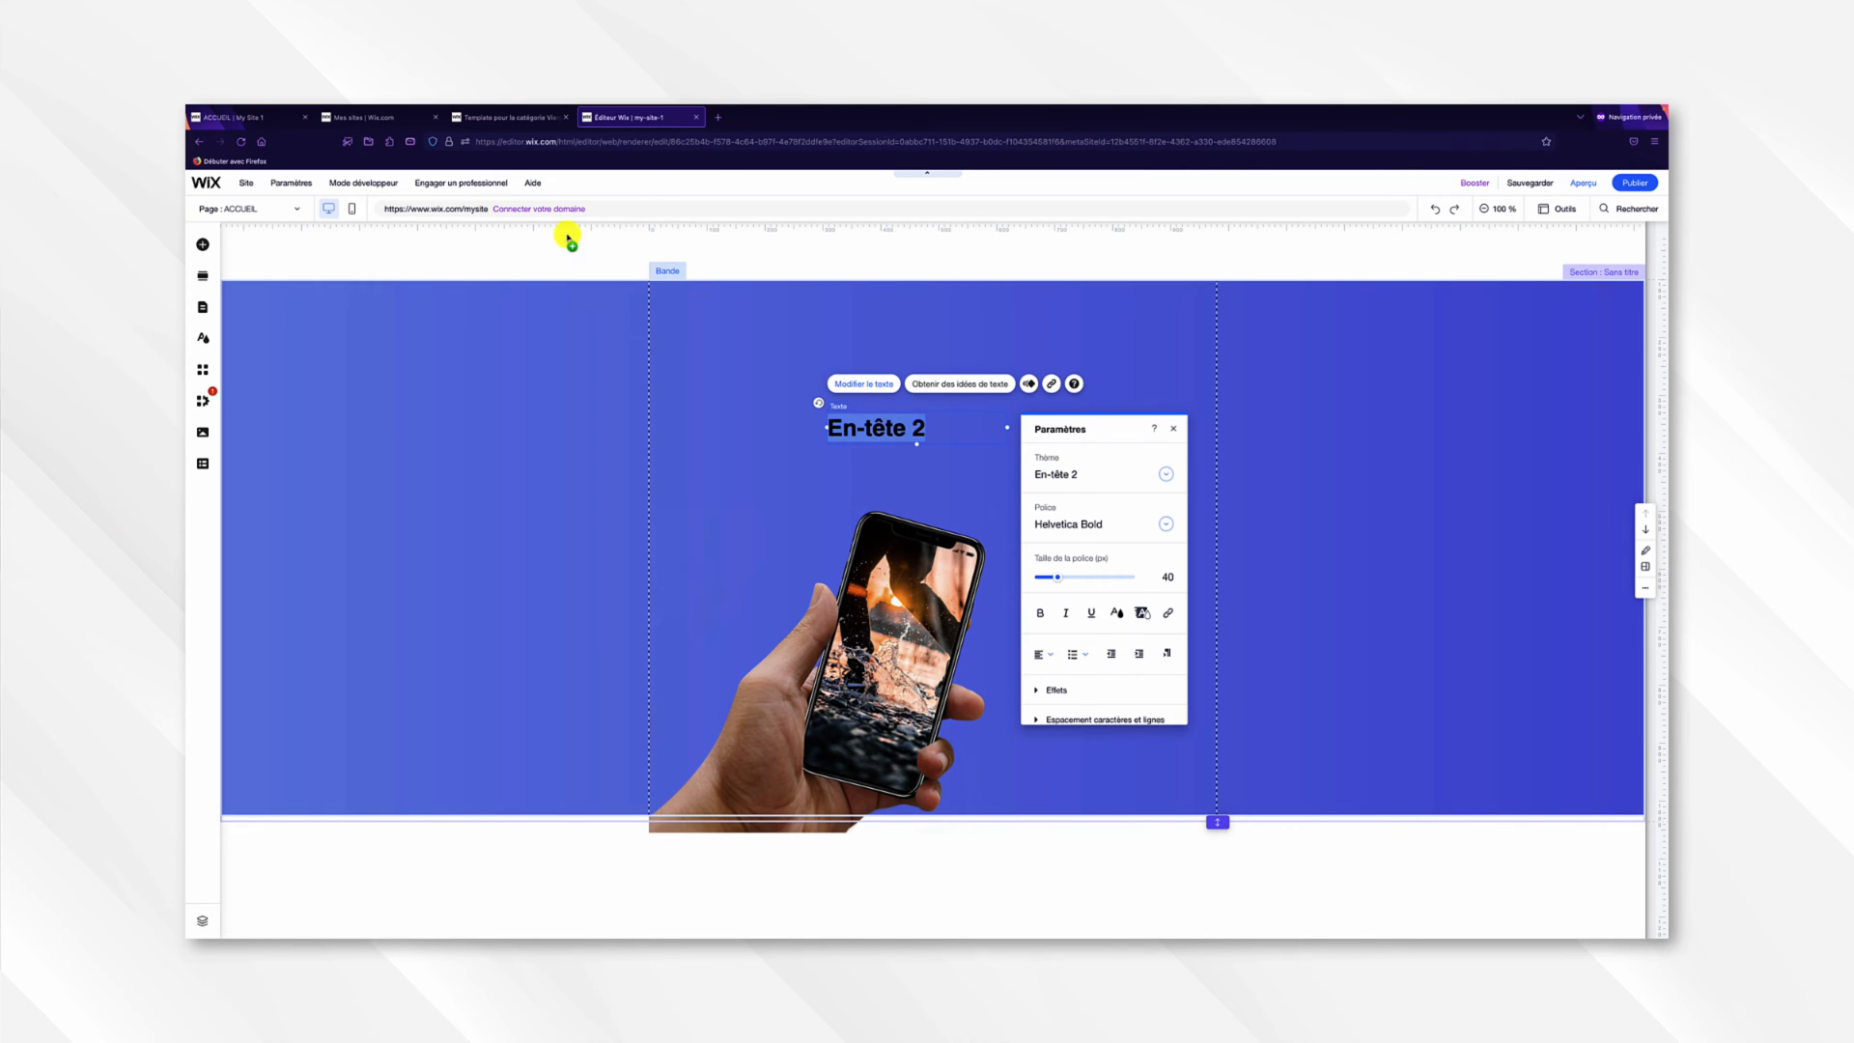
left_click(246, 116)
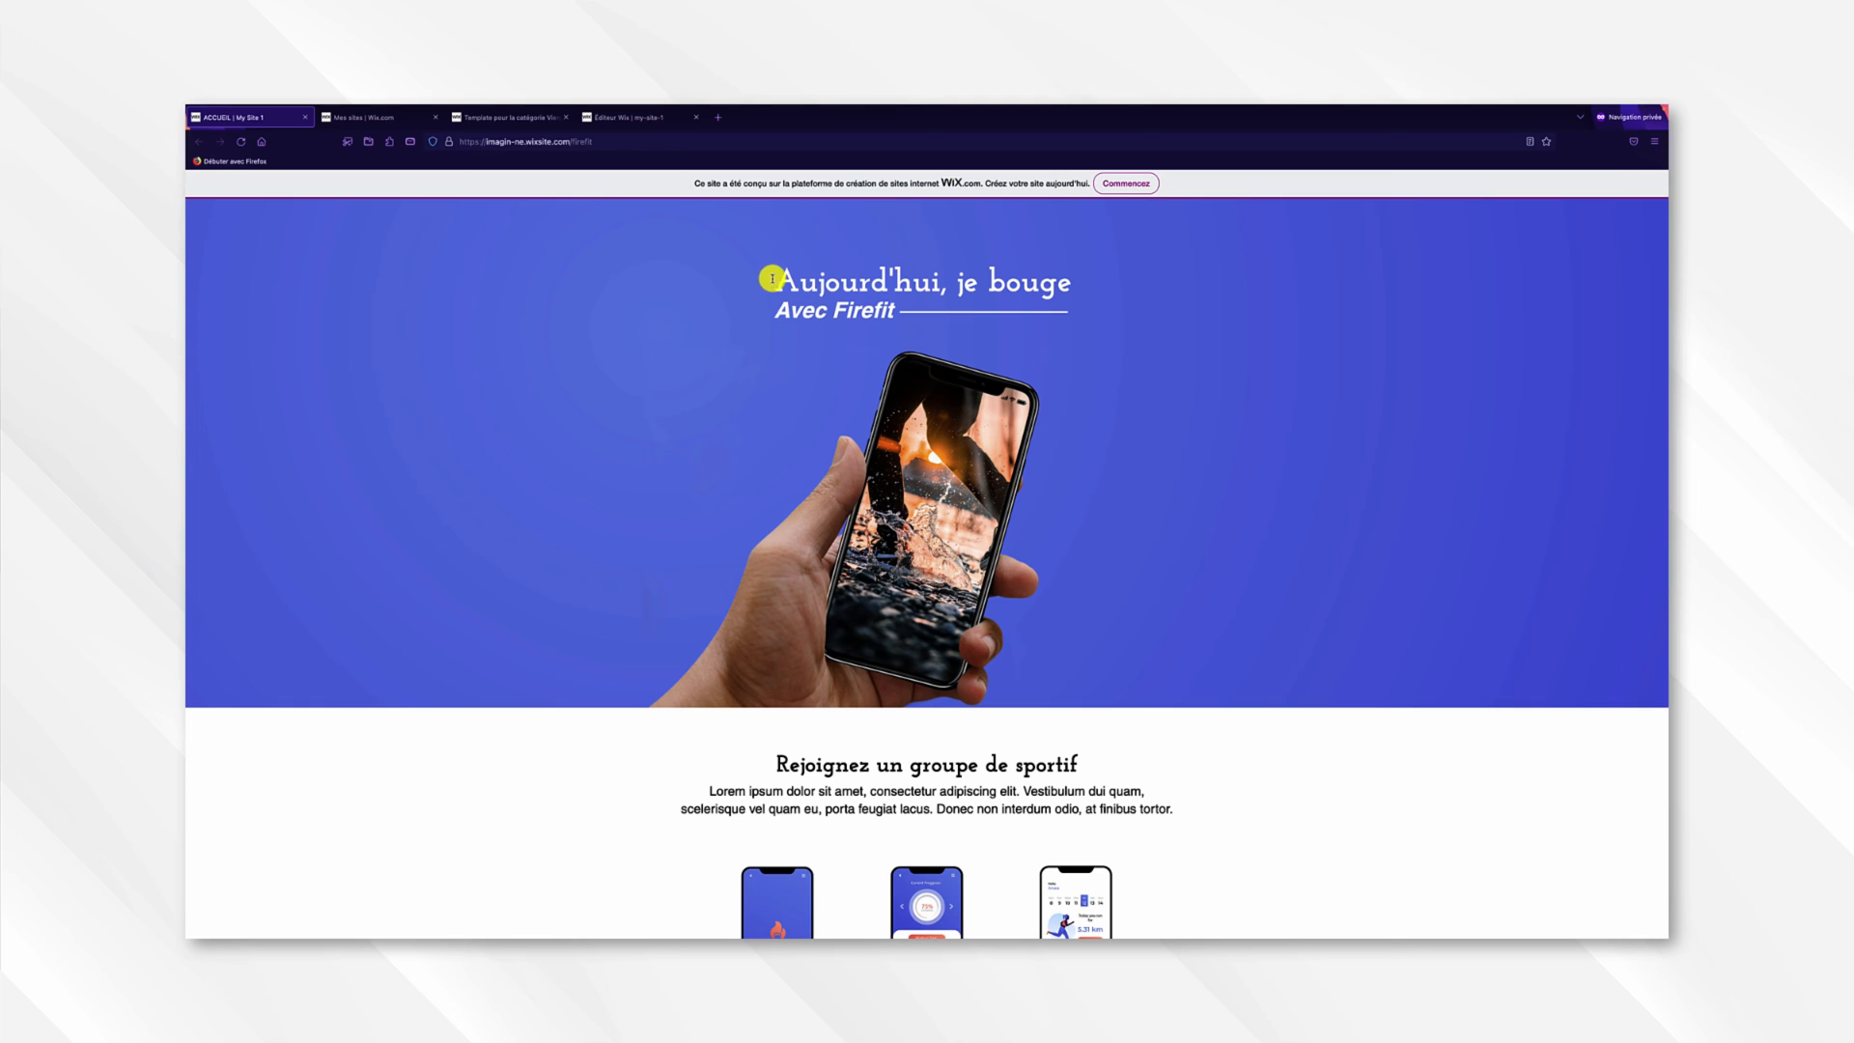
left_click_drag(773, 282, 1069, 282)
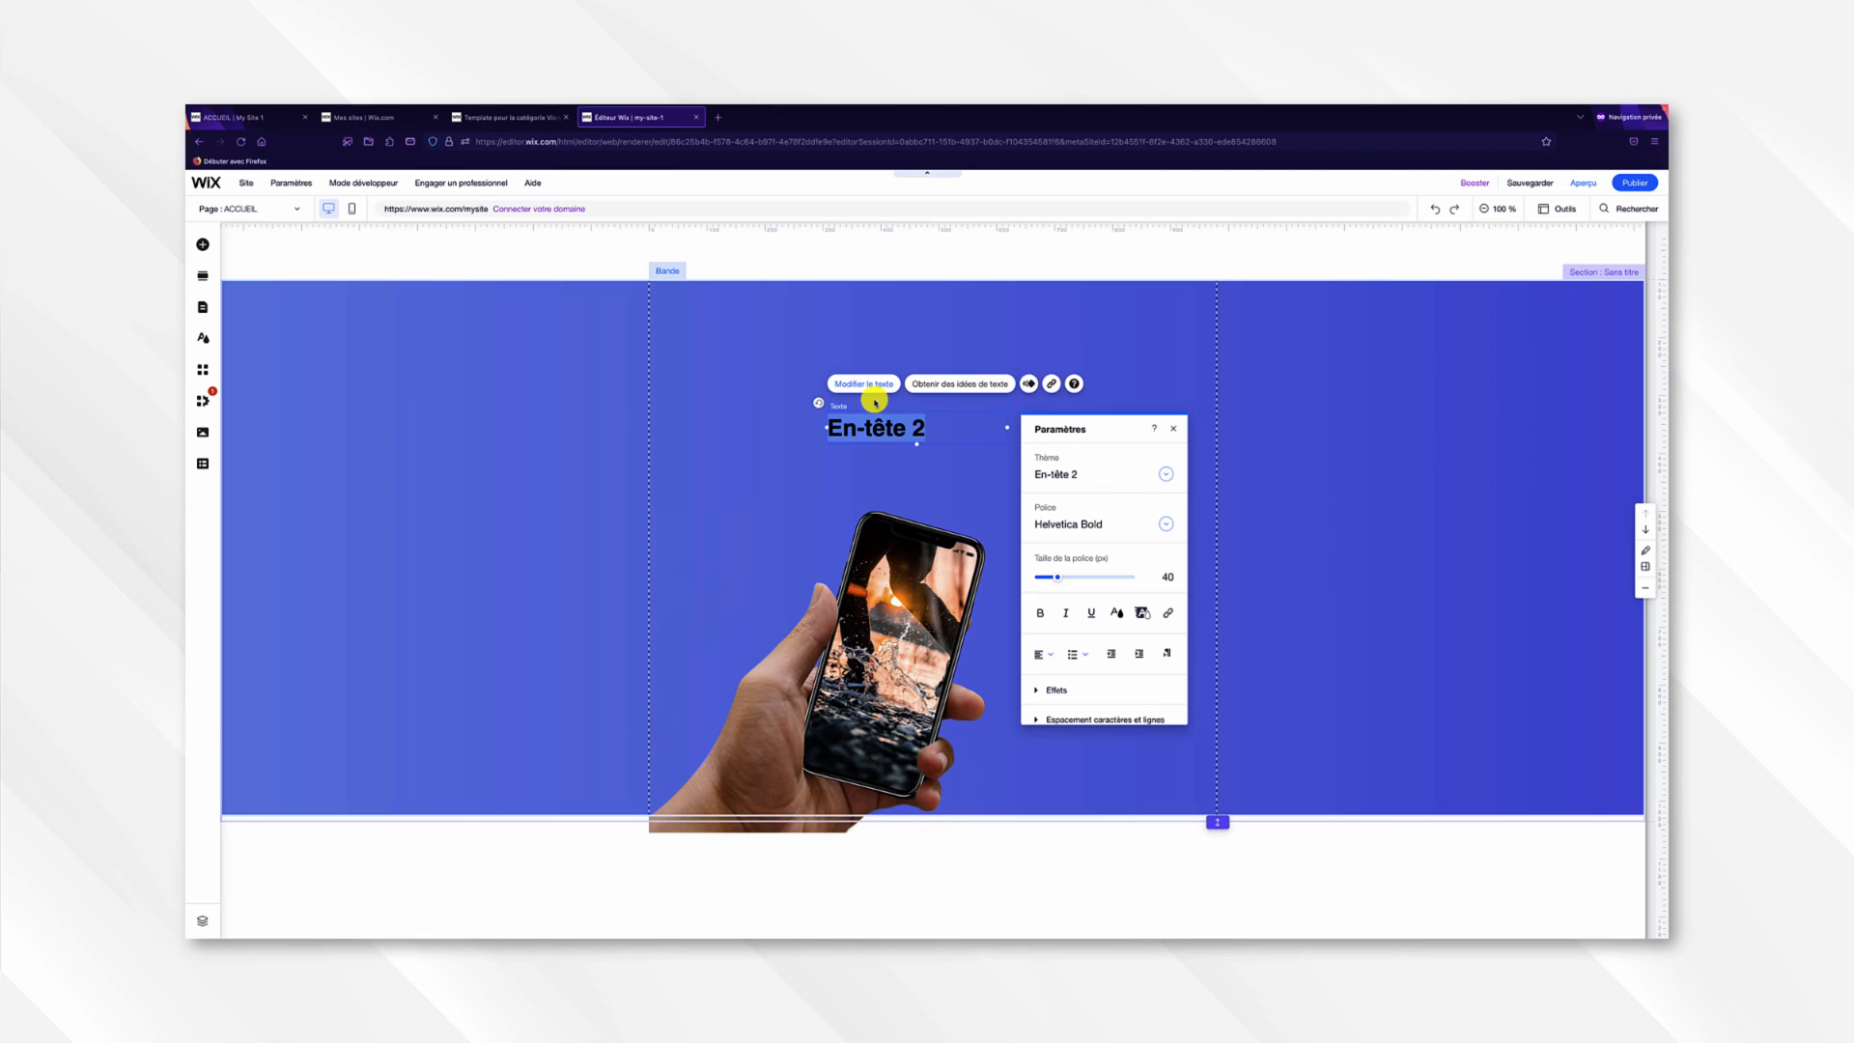
type("Aujourd'hui, je bouge")
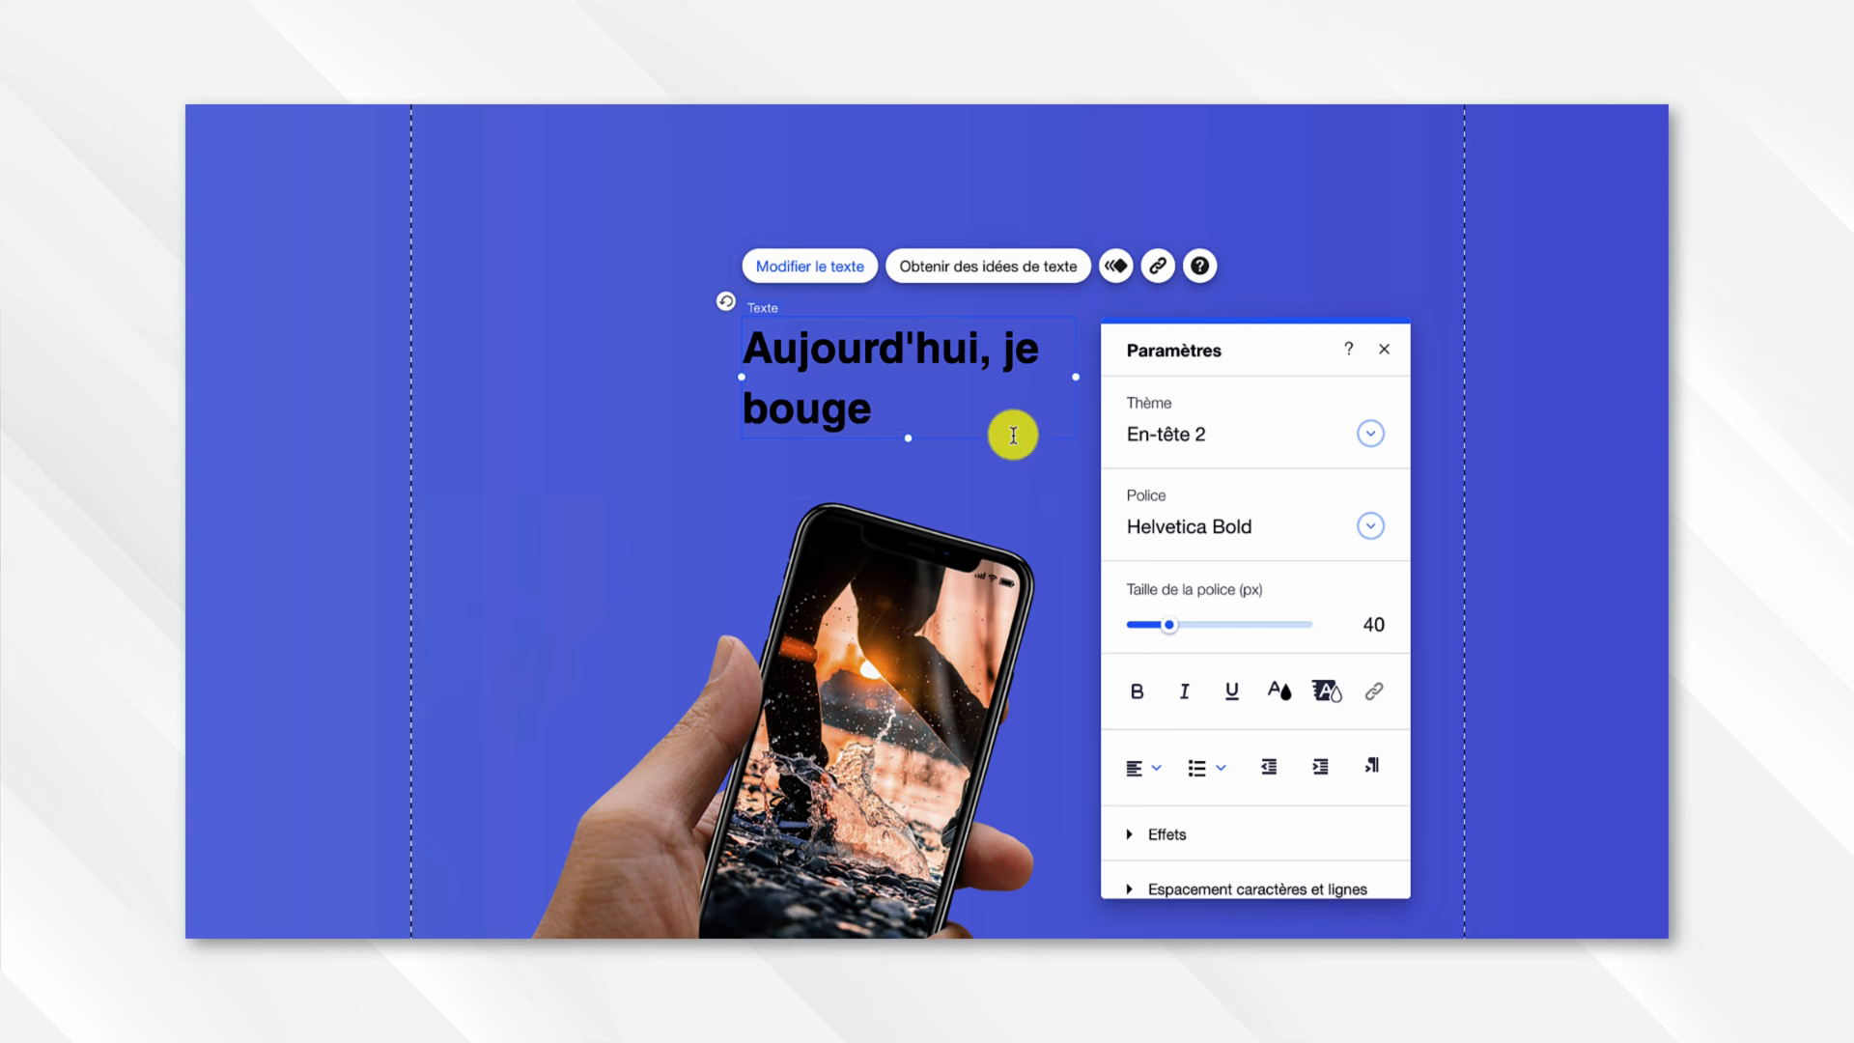
Format the whole heading in Josefin Slab at 57 px, with bold and italic applied.
left_click_drag(897, 409, 706, 314)
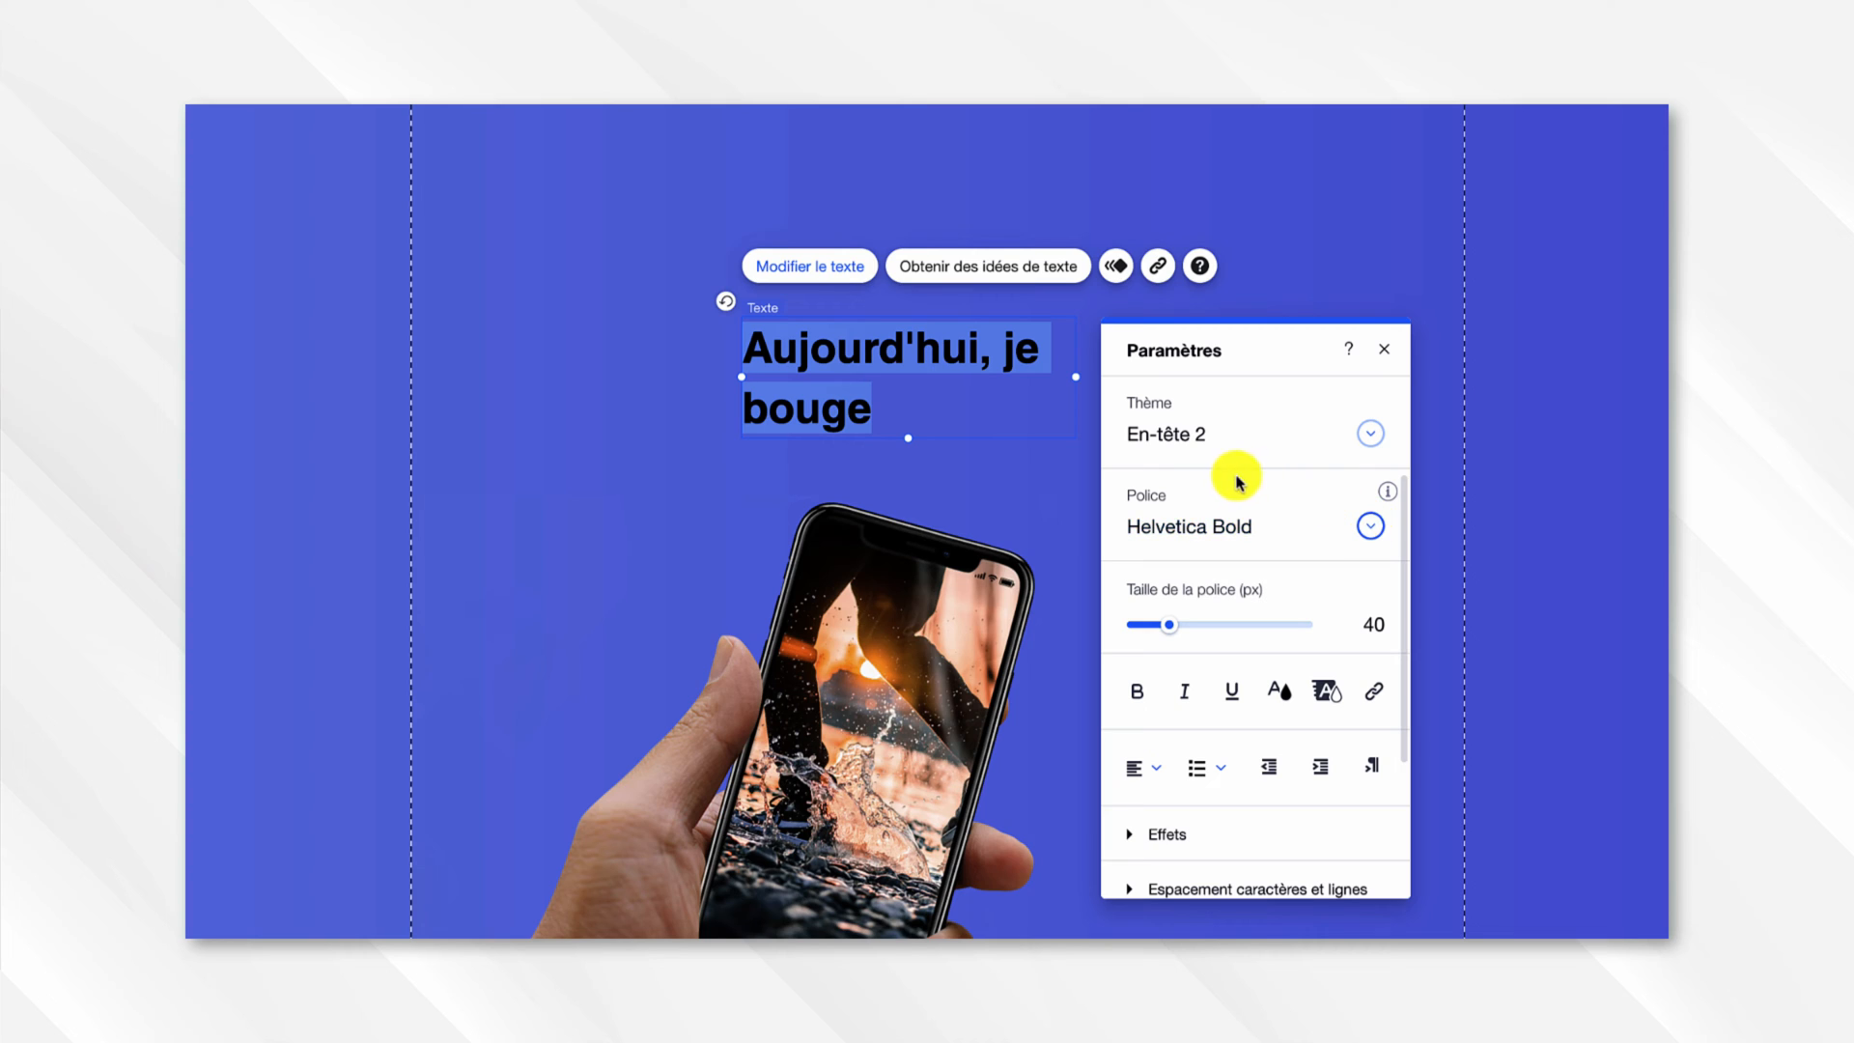
left_click(1371, 527)
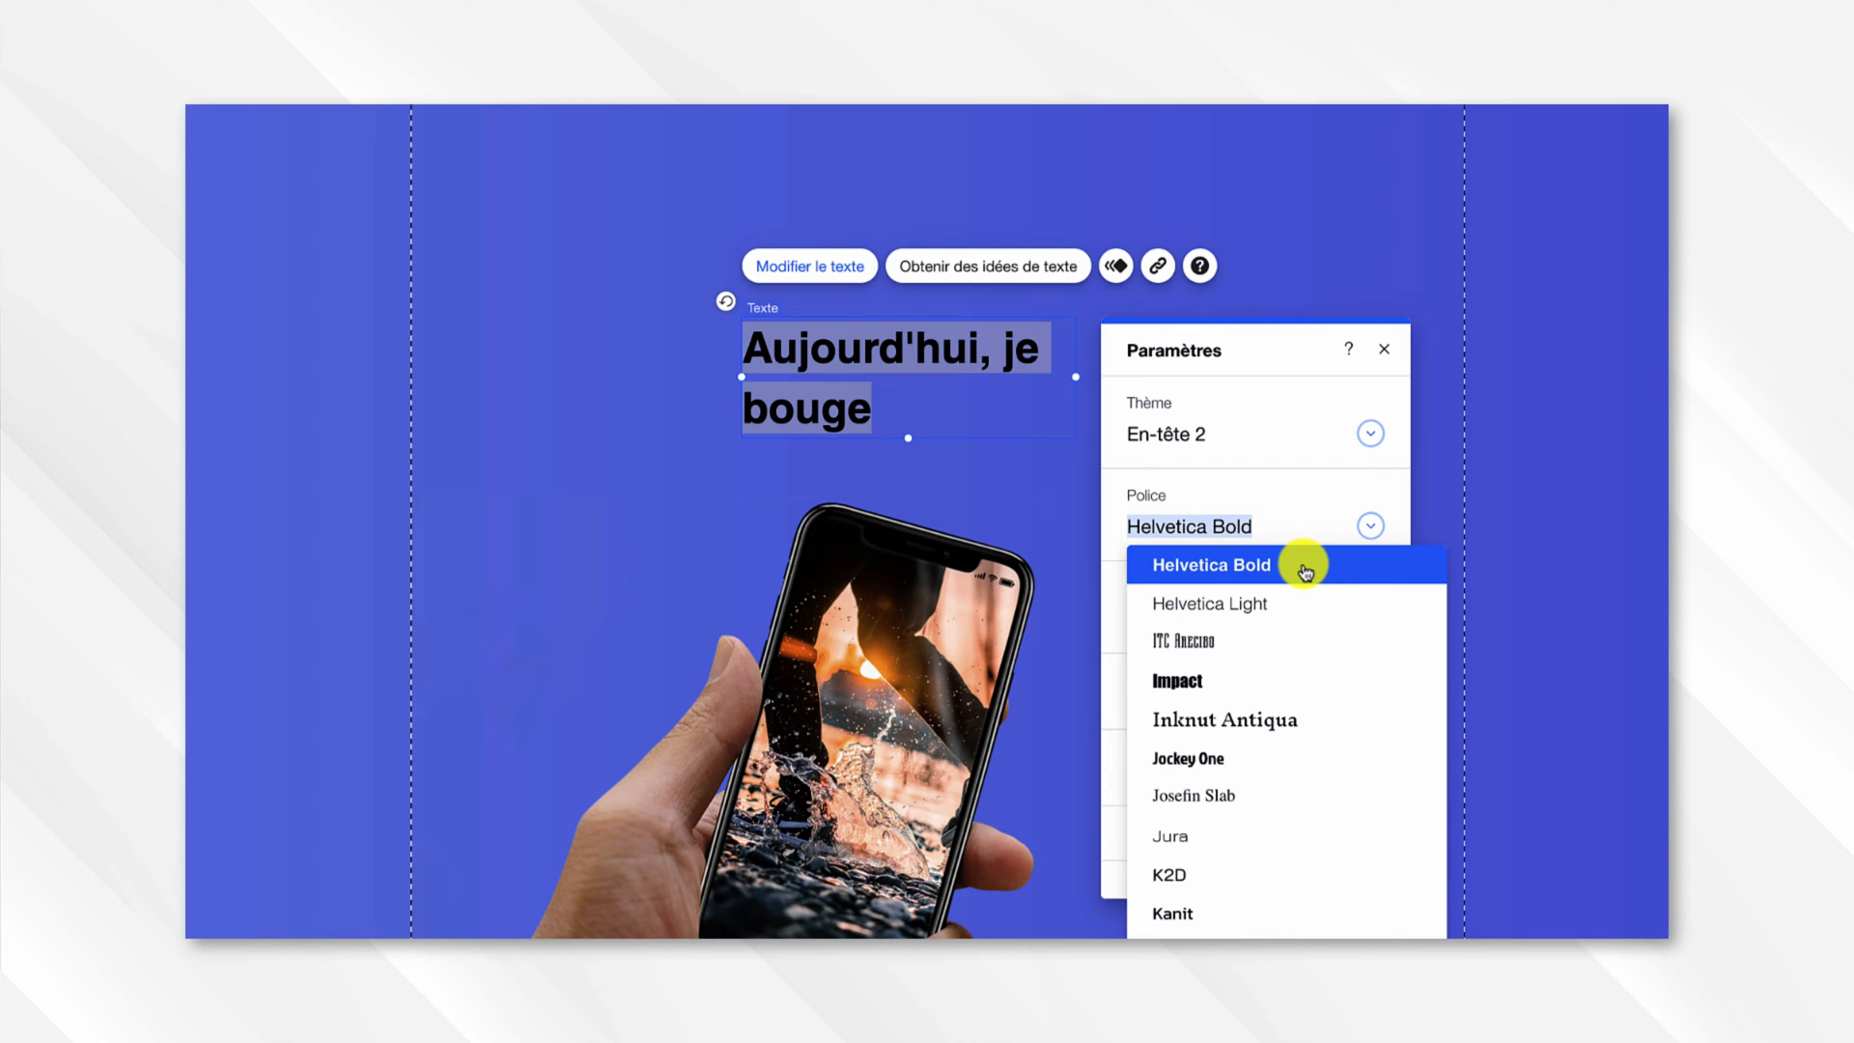
left_click(1261, 794)
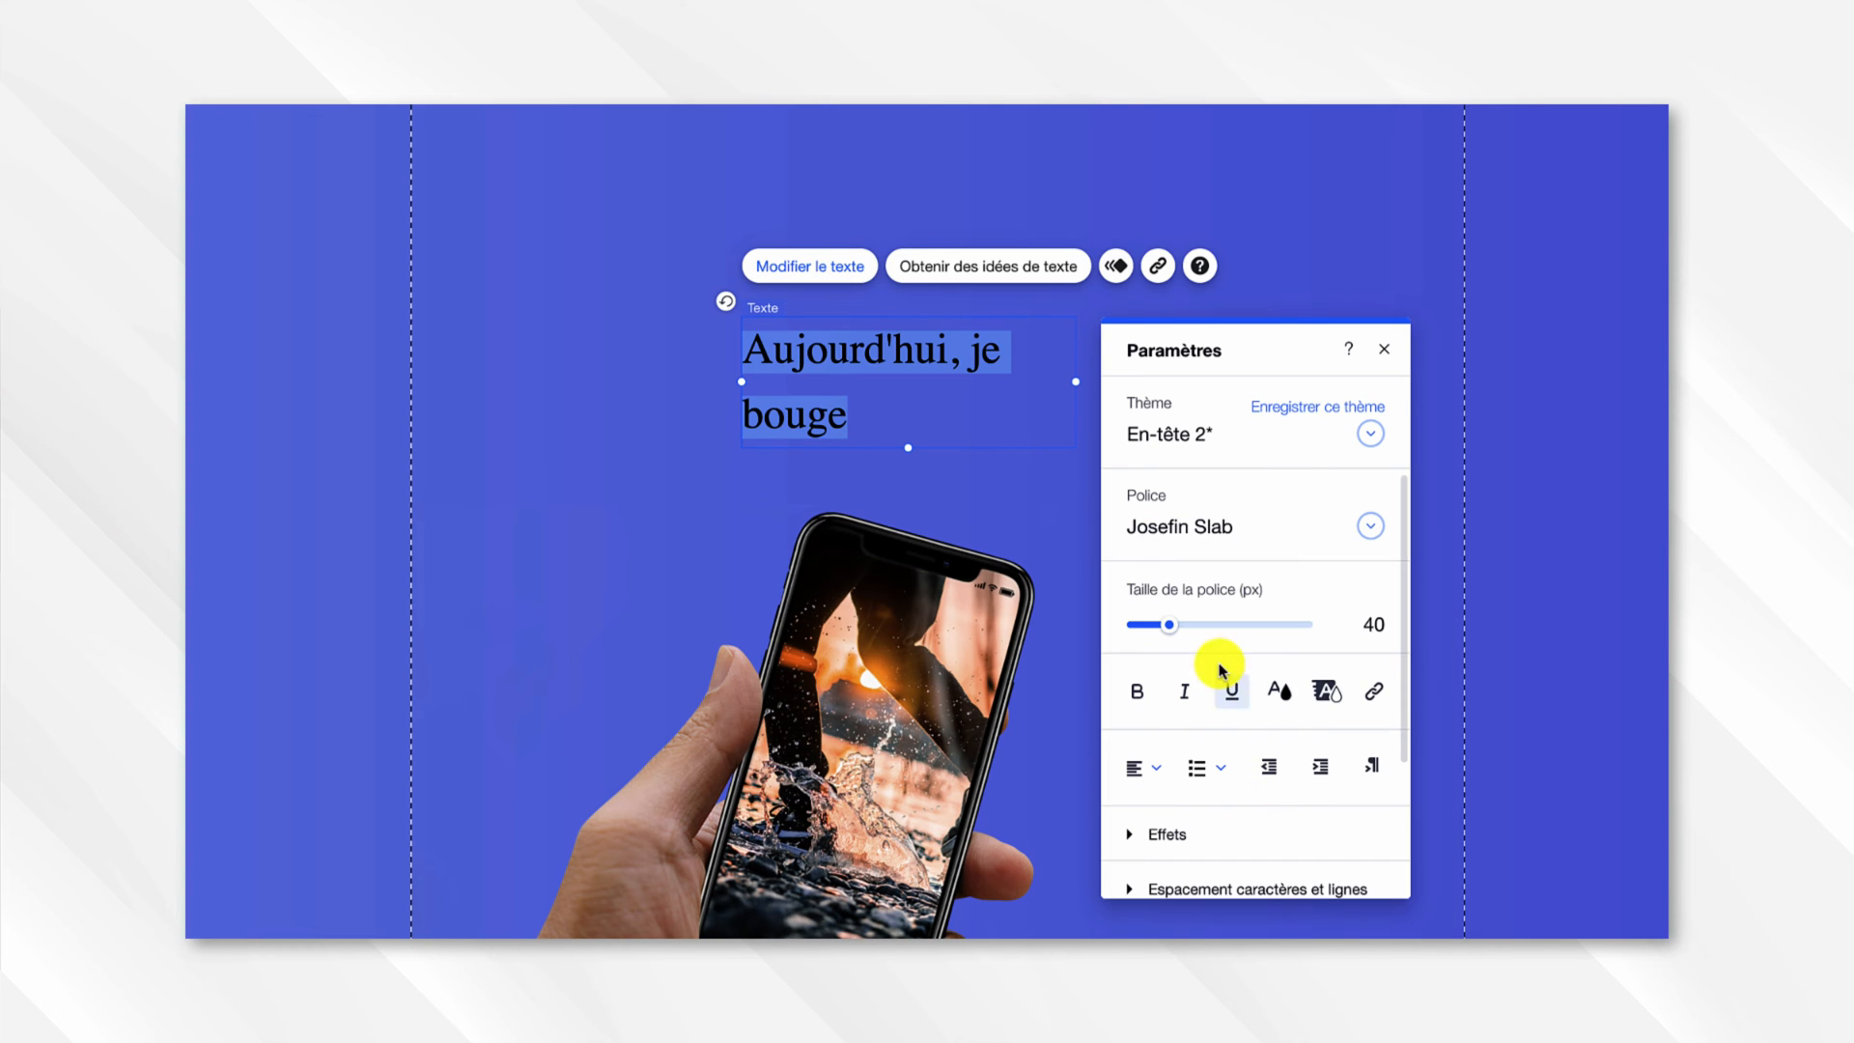
left_click_drag(1171, 627, 1188, 629)
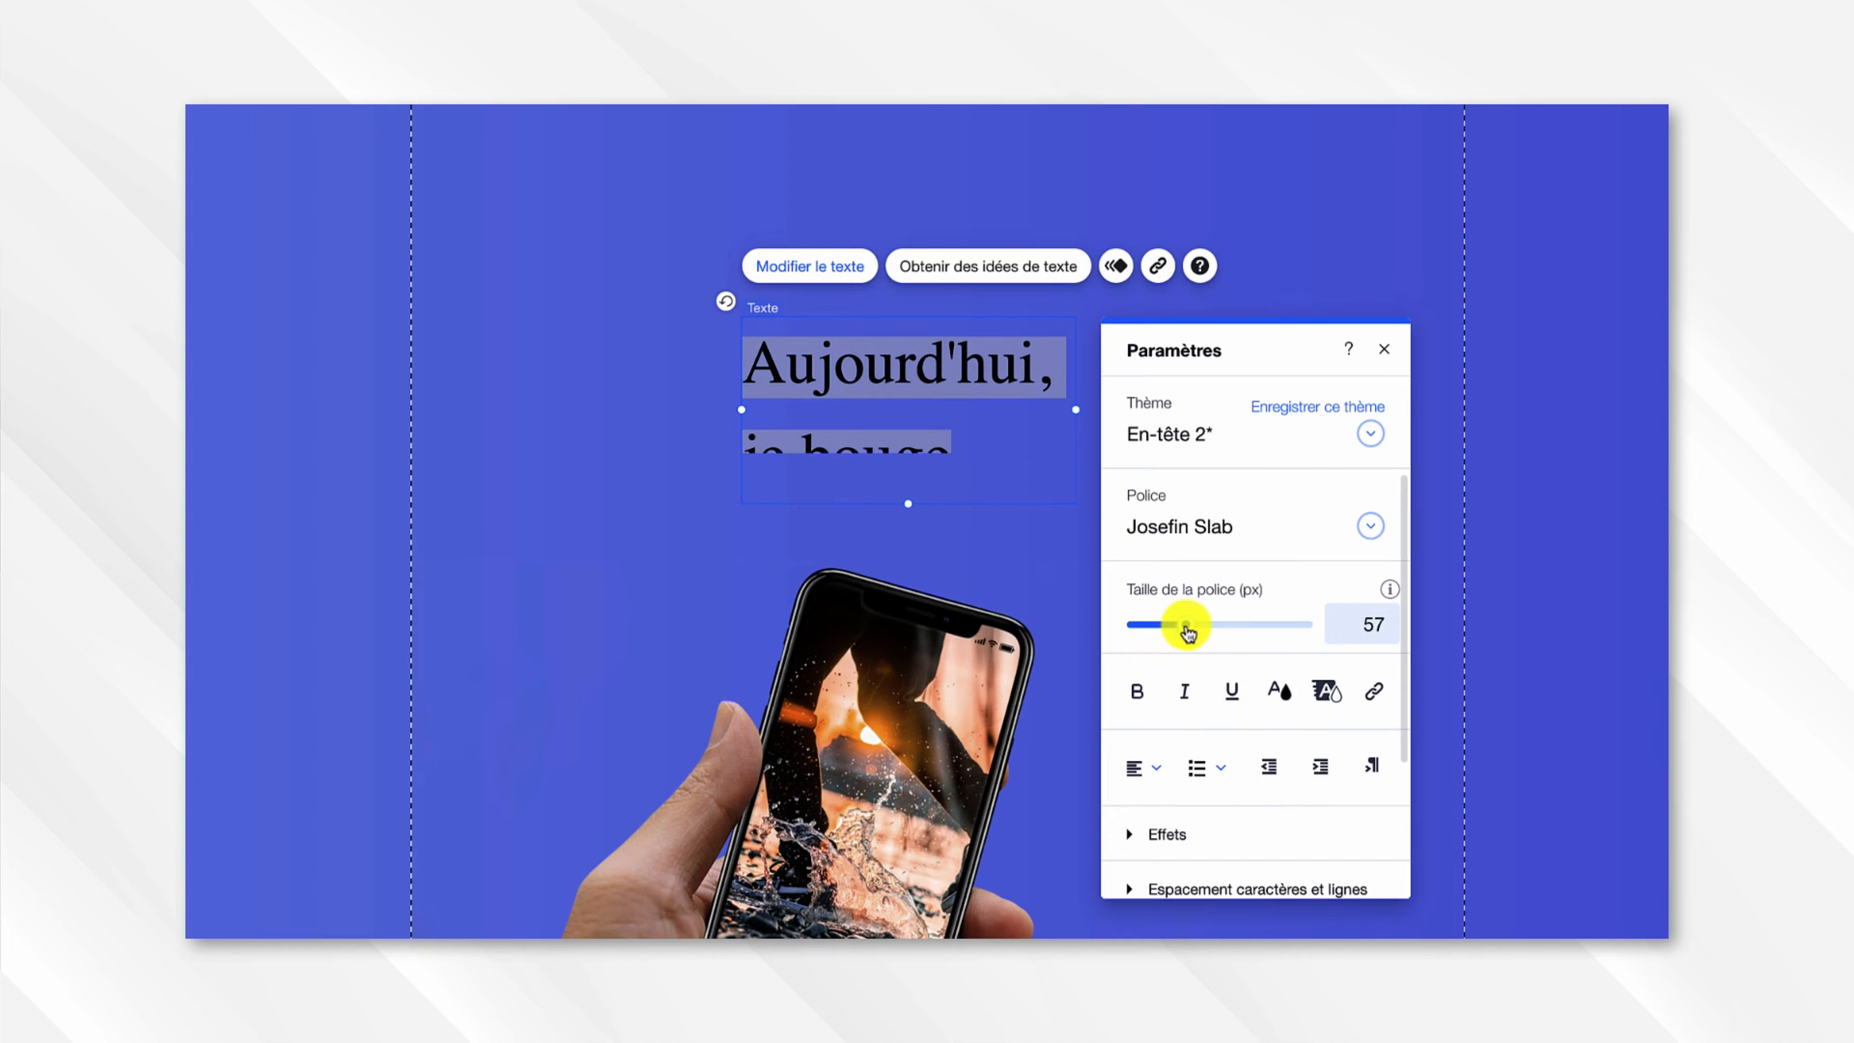
left_click(1140, 693)
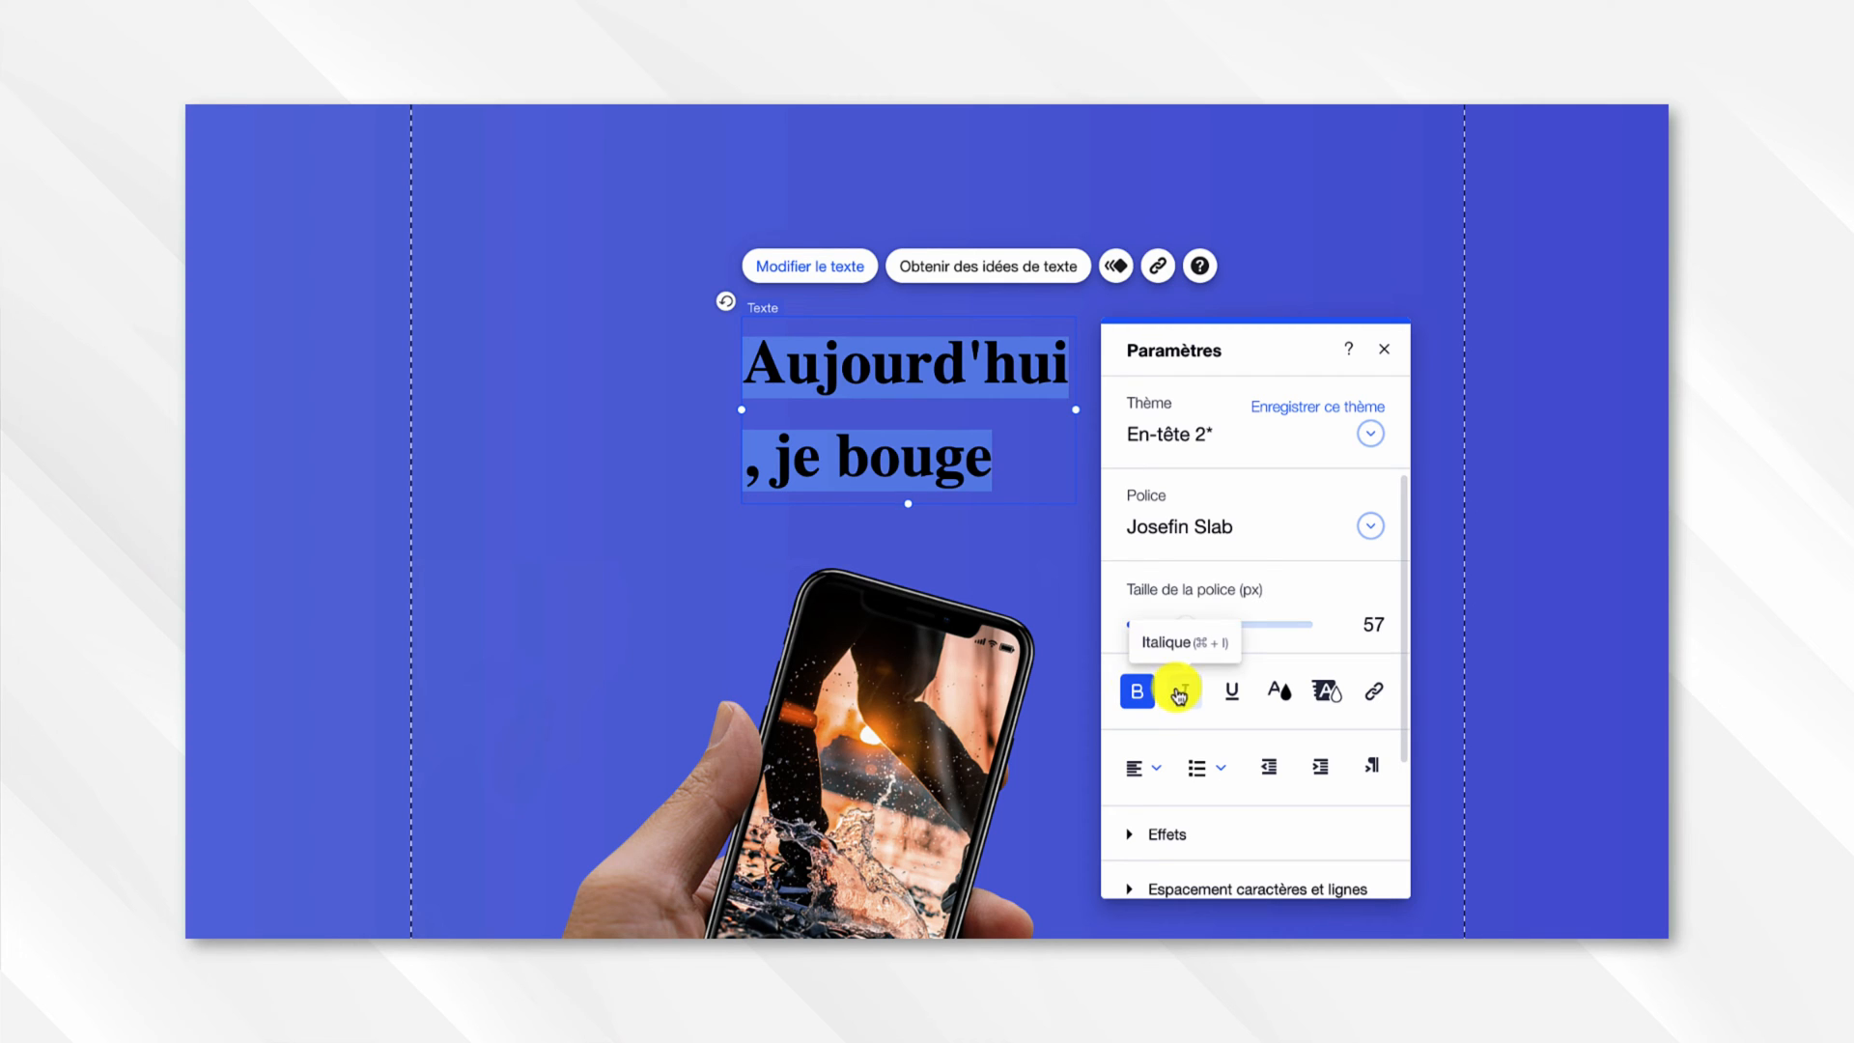
left_click(1179, 694)
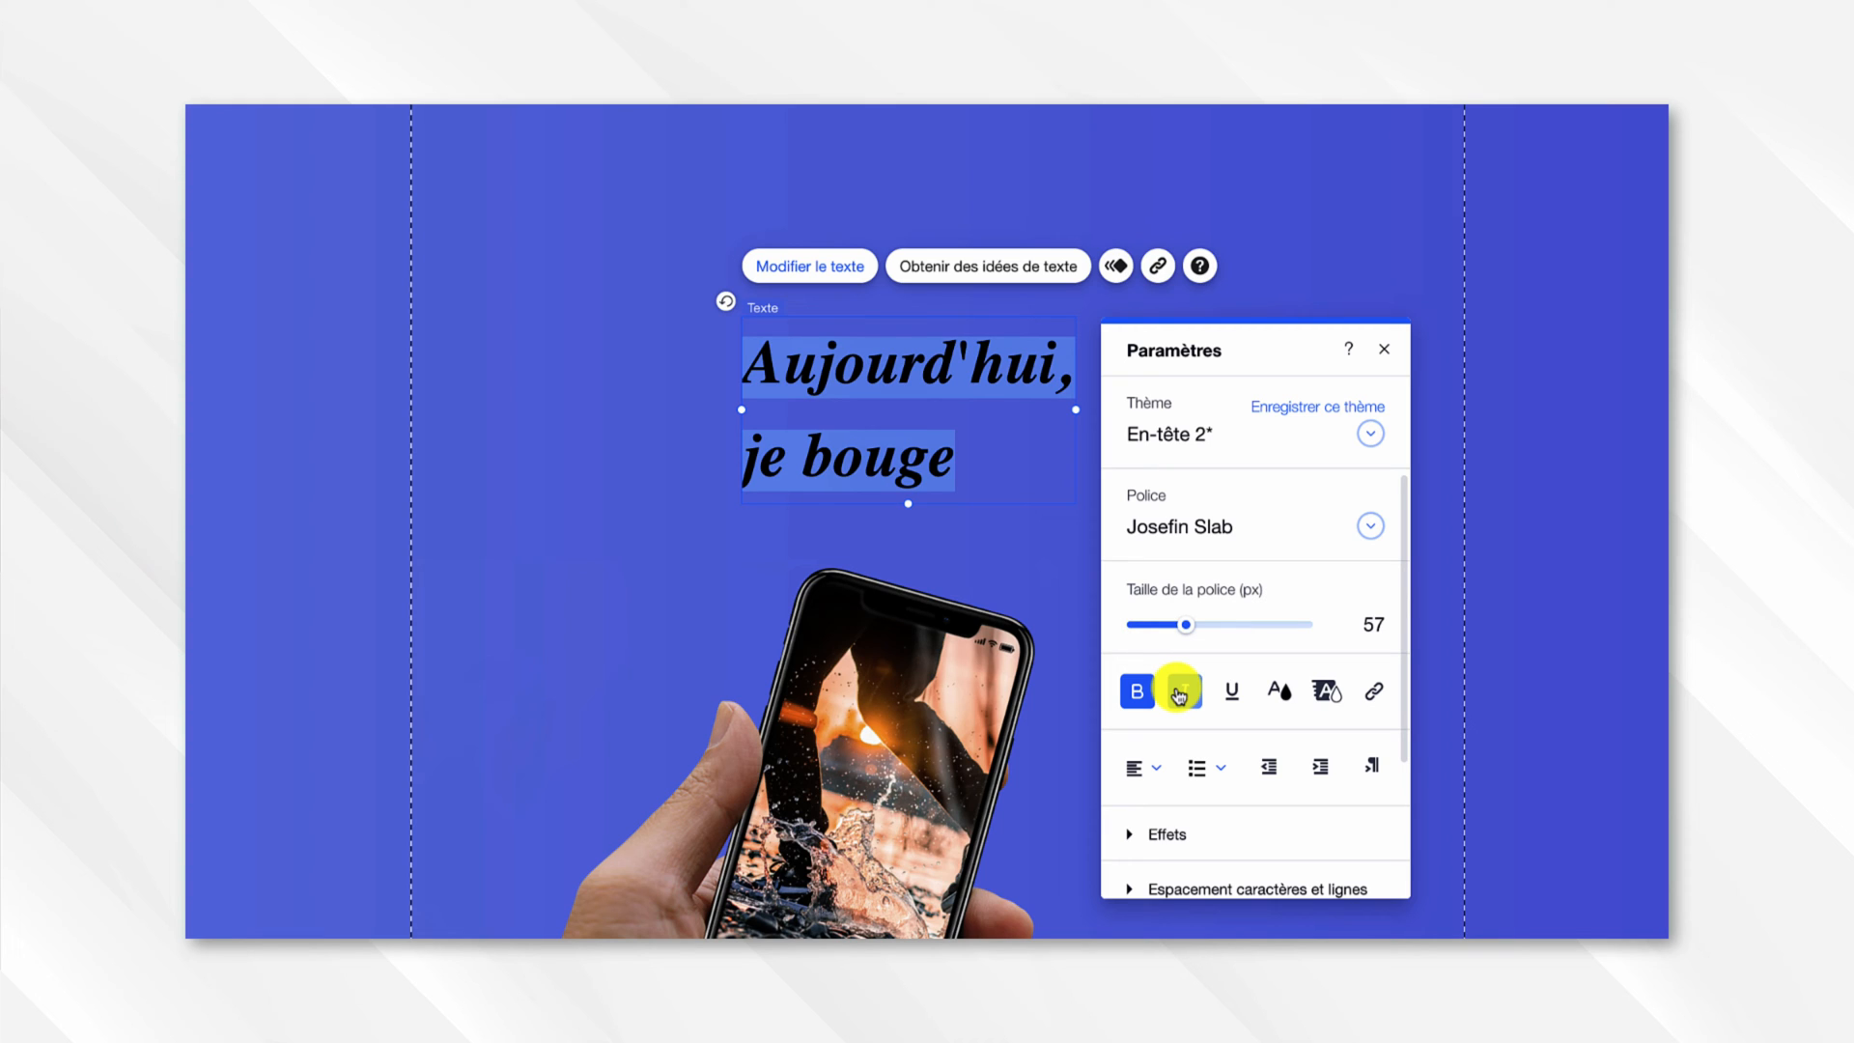
Colour the whole "Aujourd'hui, je bouge" heading white and close its text settings.
left_click(1279, 694)
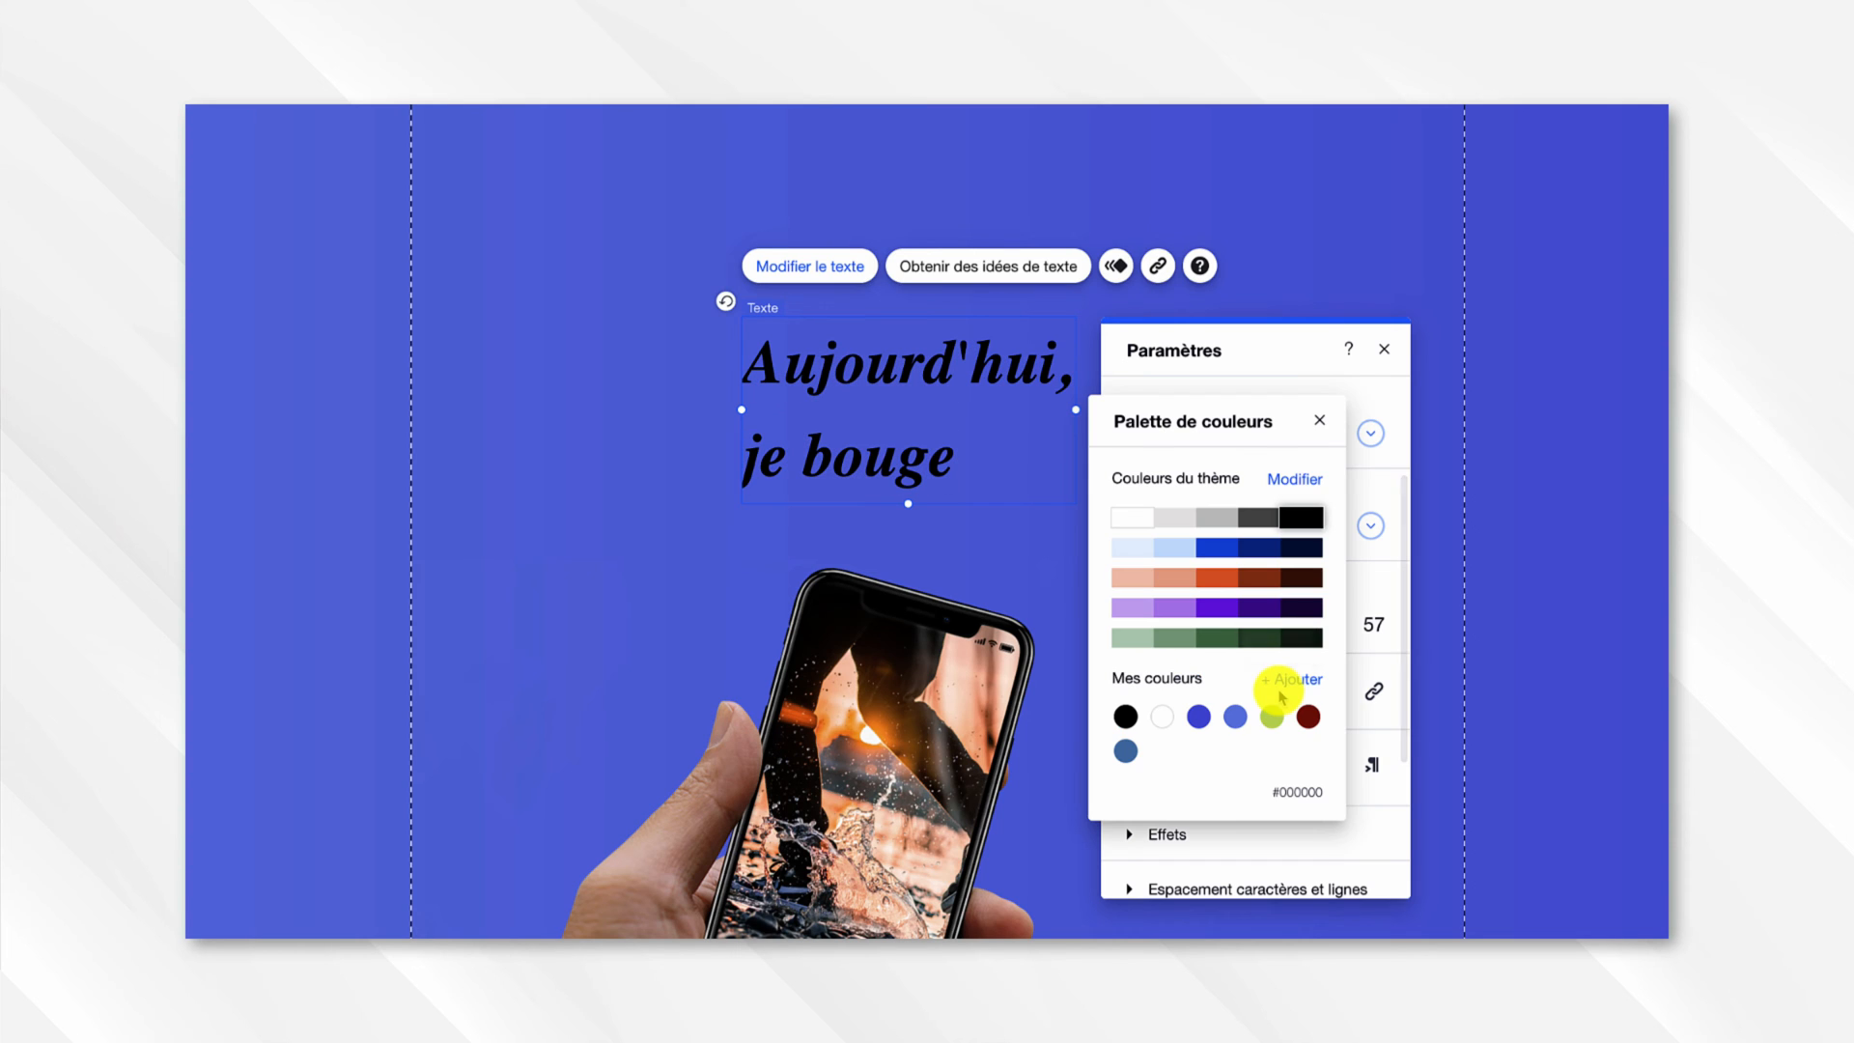
left_click(1162, 717)
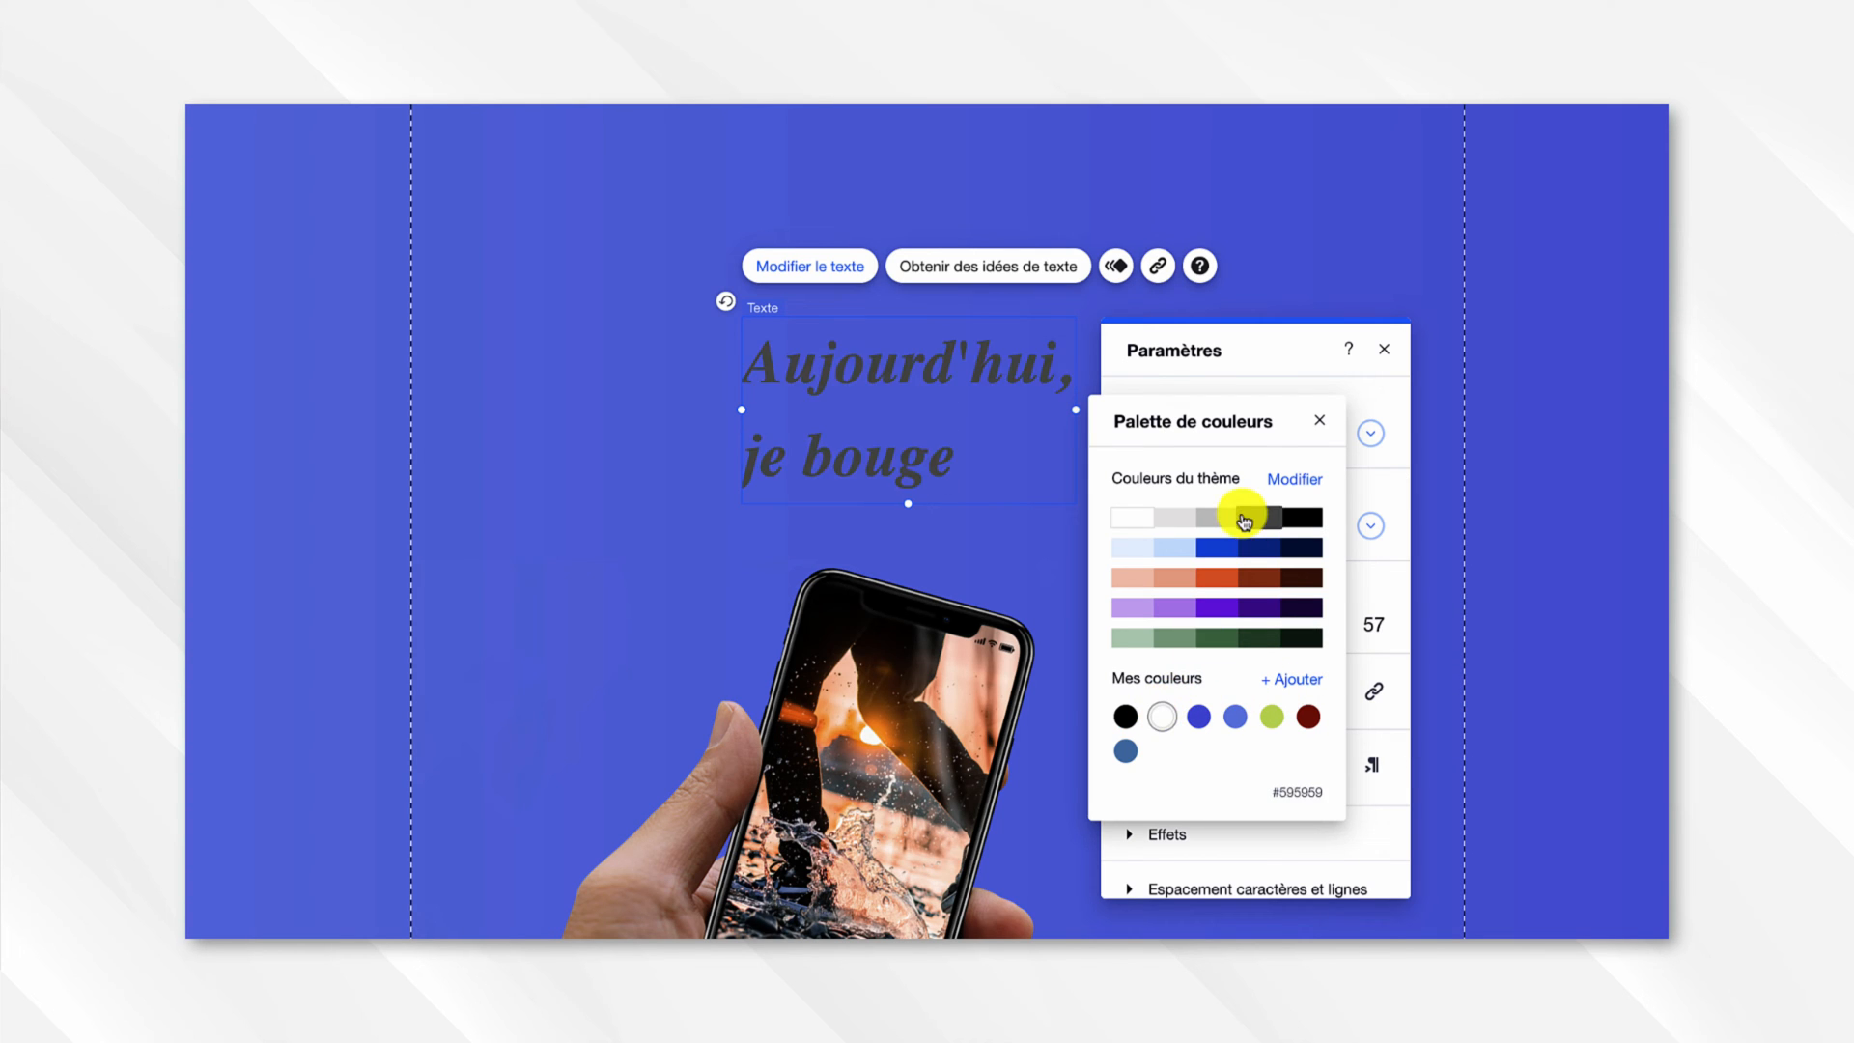
left_click(1319, 421)
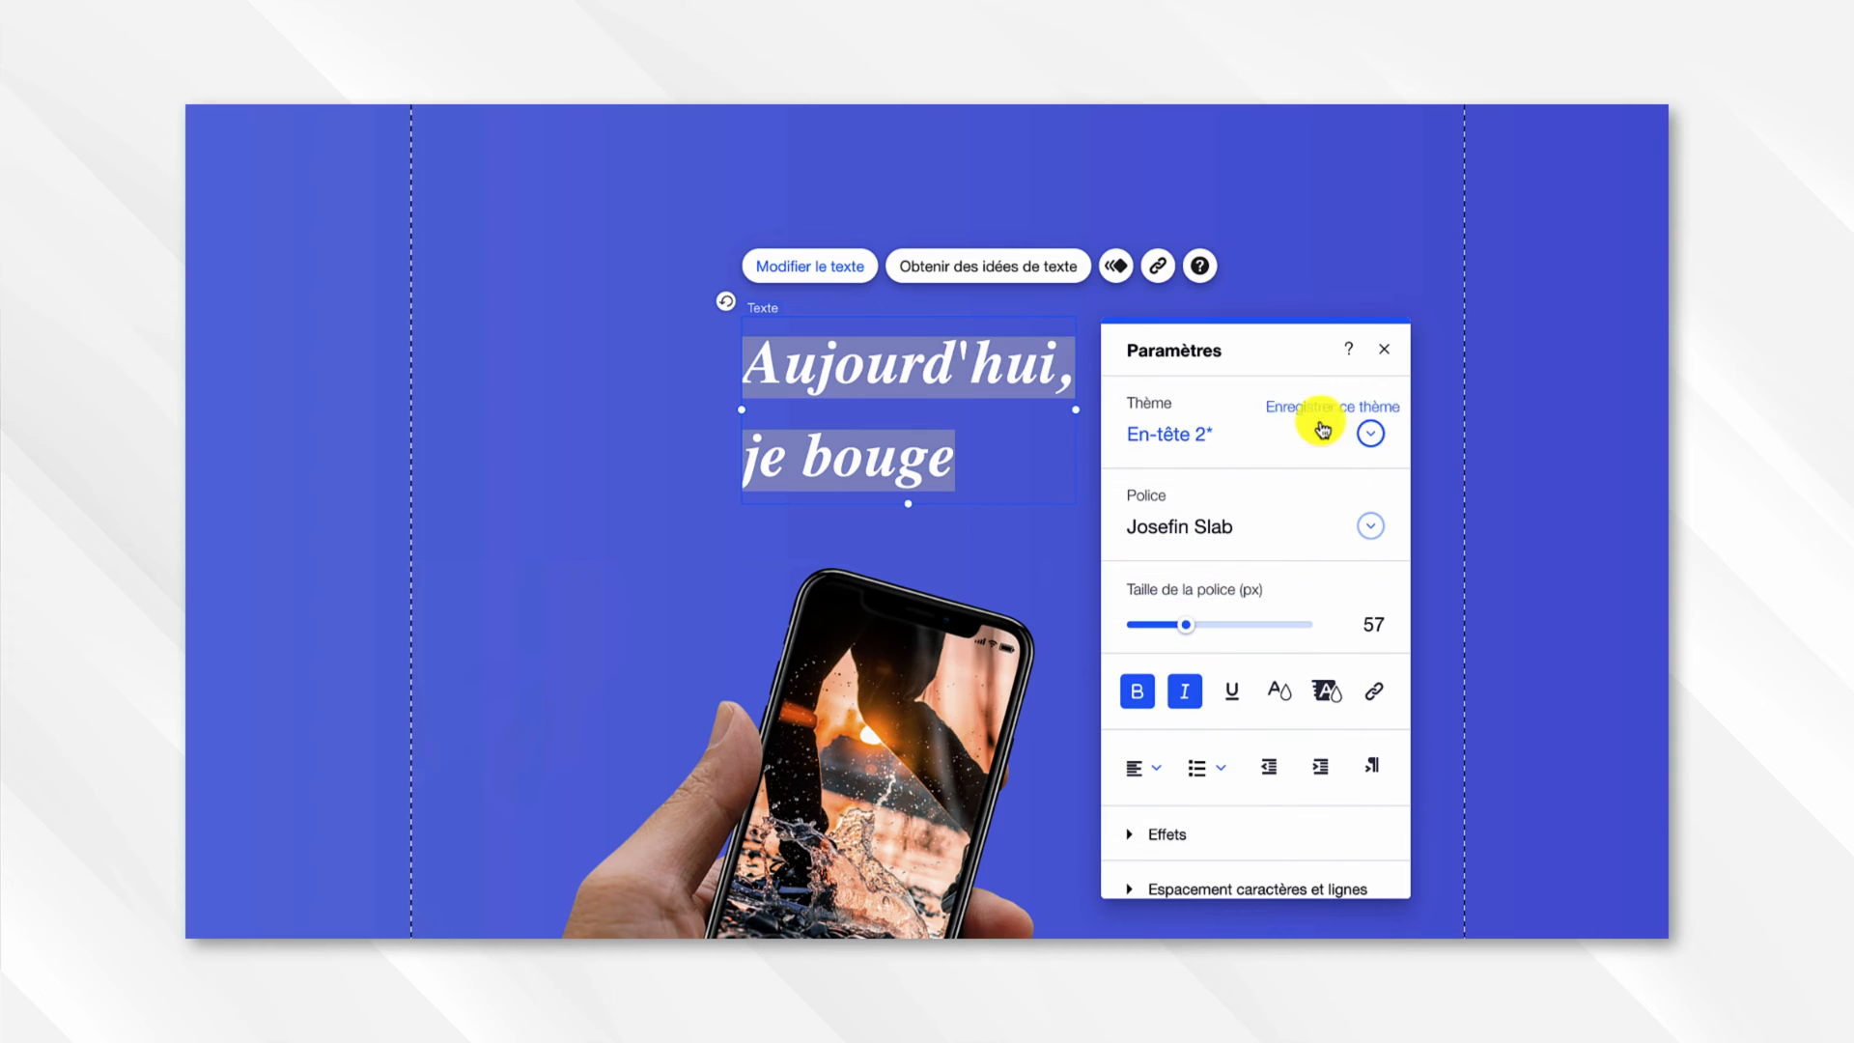
left_click(1384, 351)
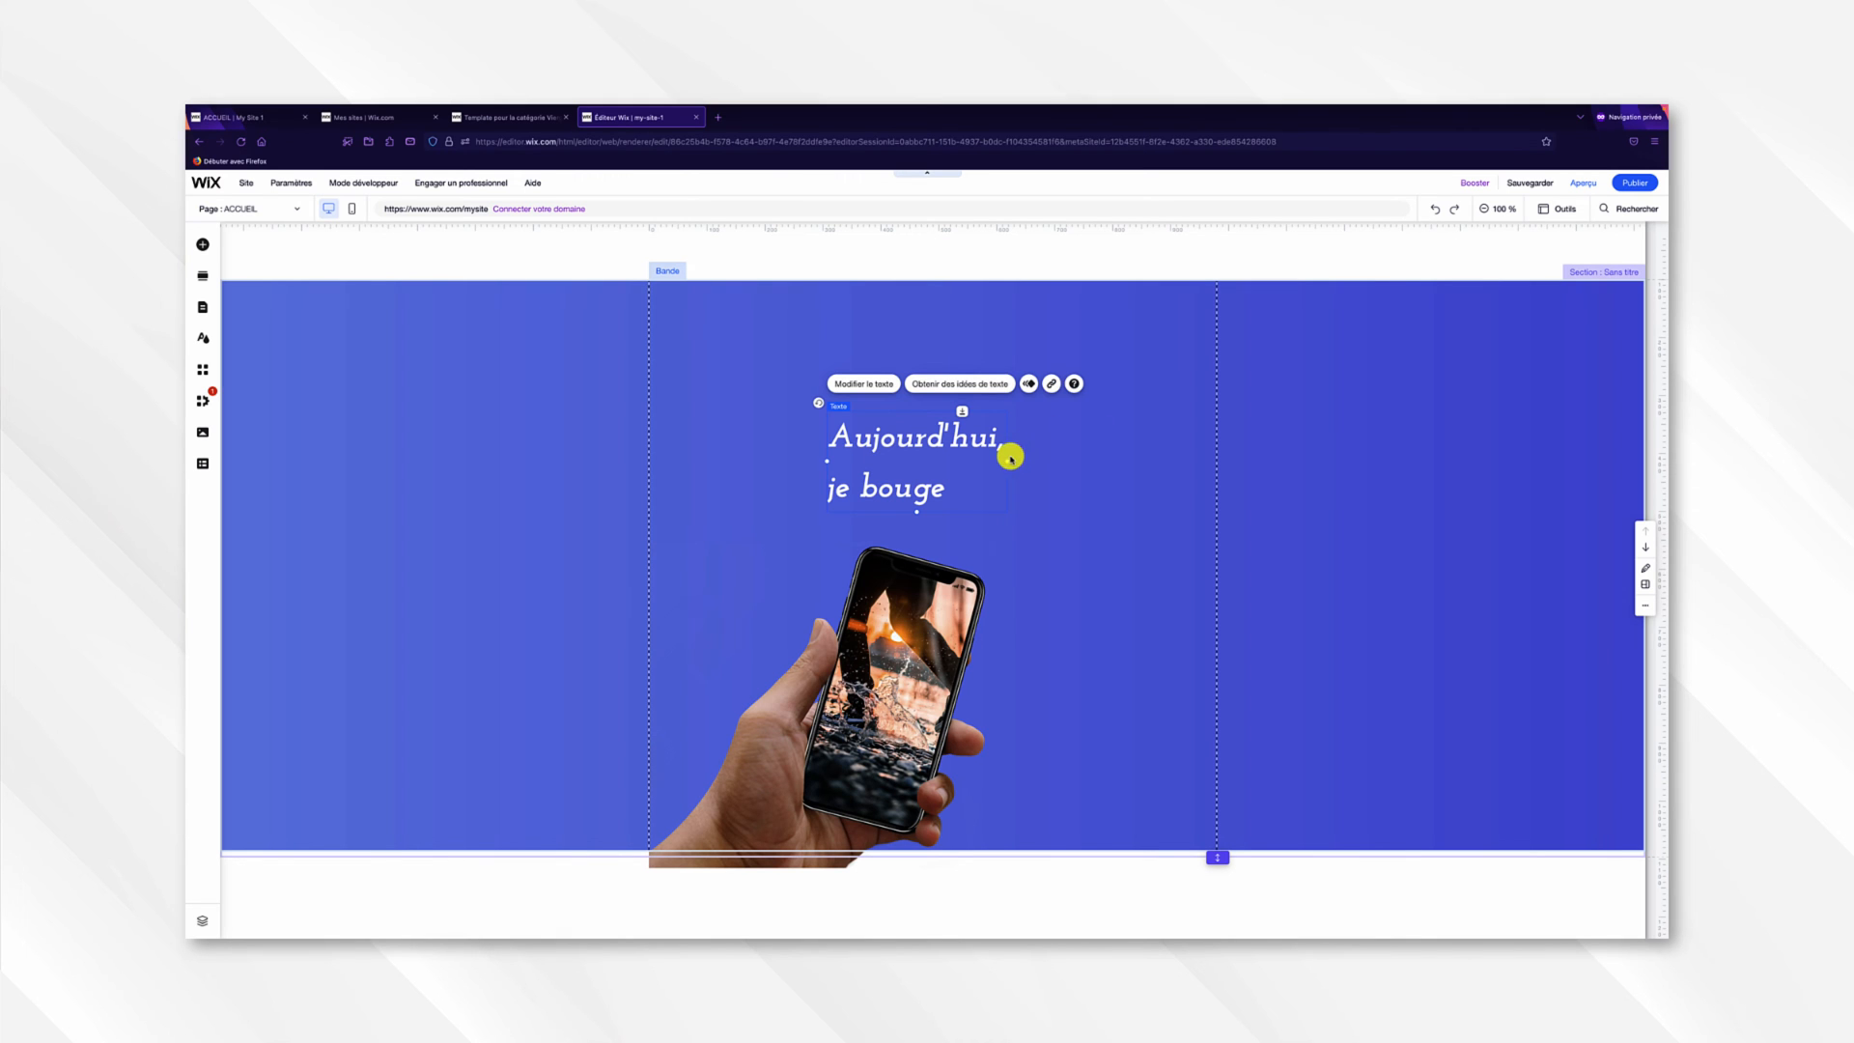
Widen the heading so it fits on one line and place it centred above the phone, at about x 222, y 260.
left_click_drag(1007, 460, 1034, 403)
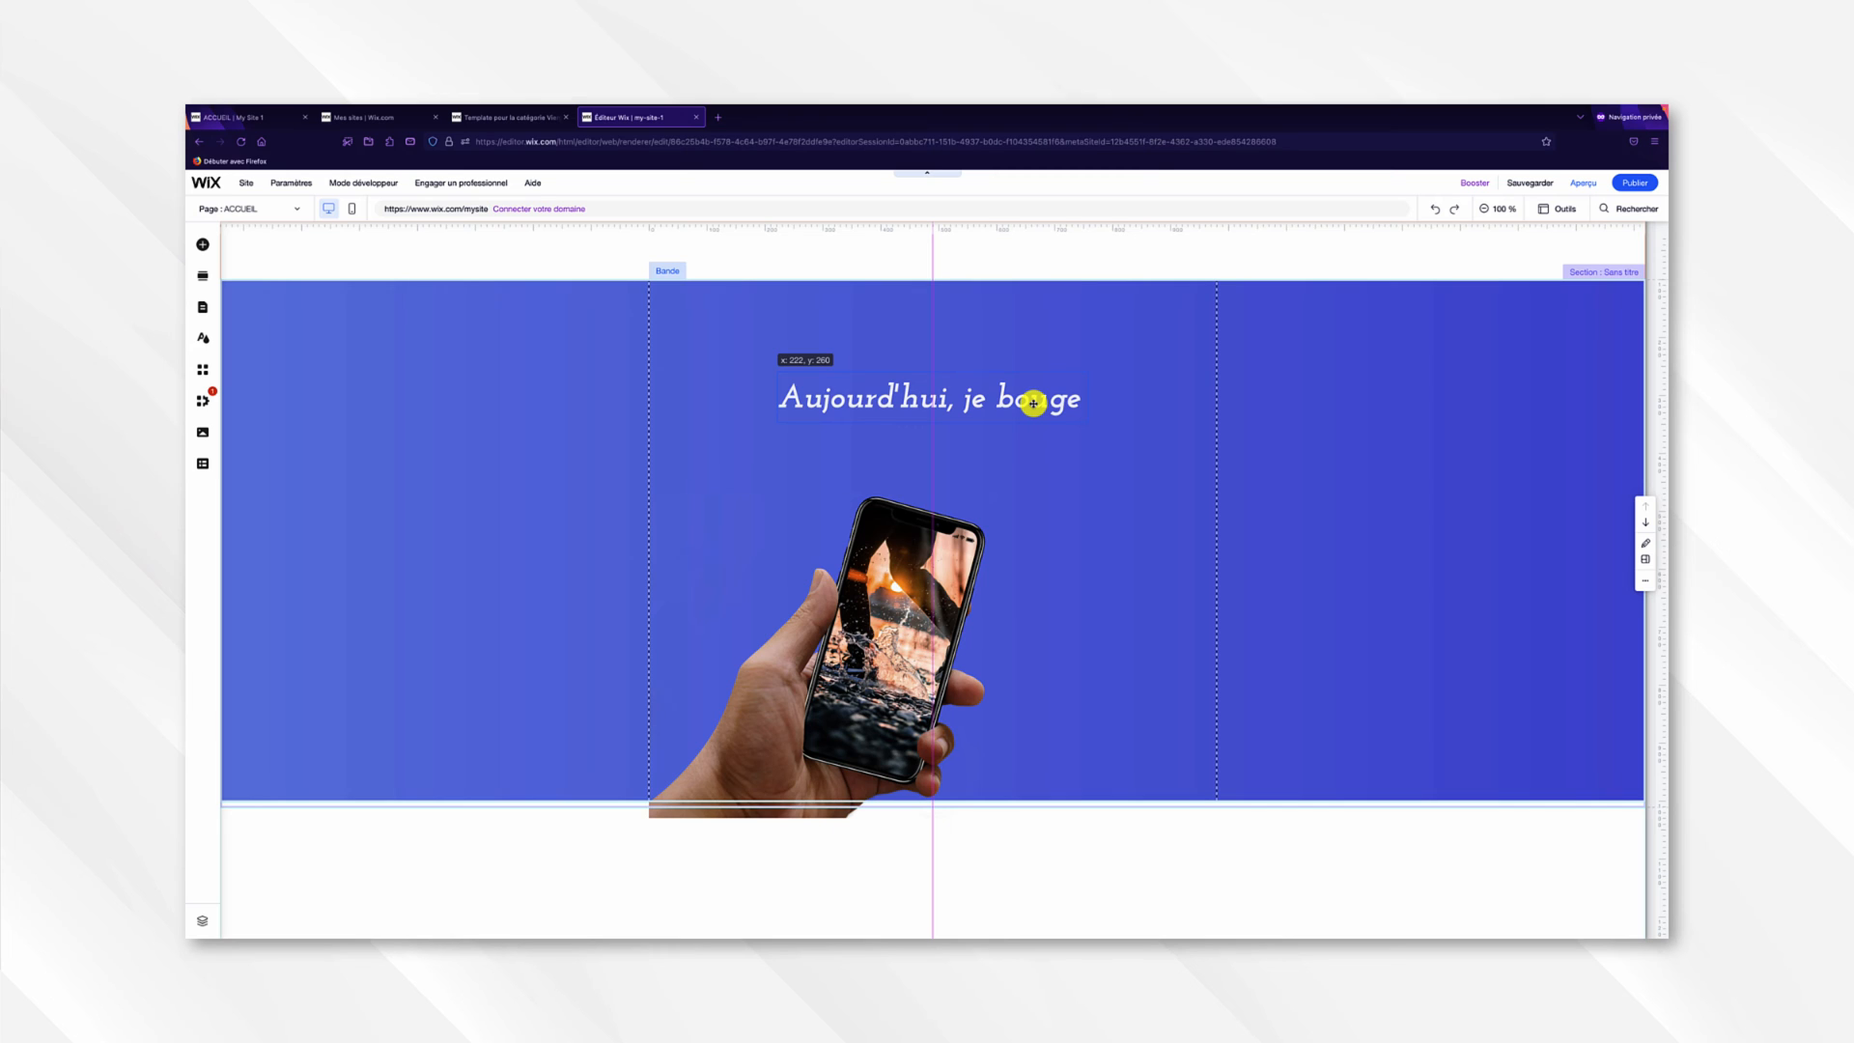
left_click_drag(1033, 403, 1034, 402)
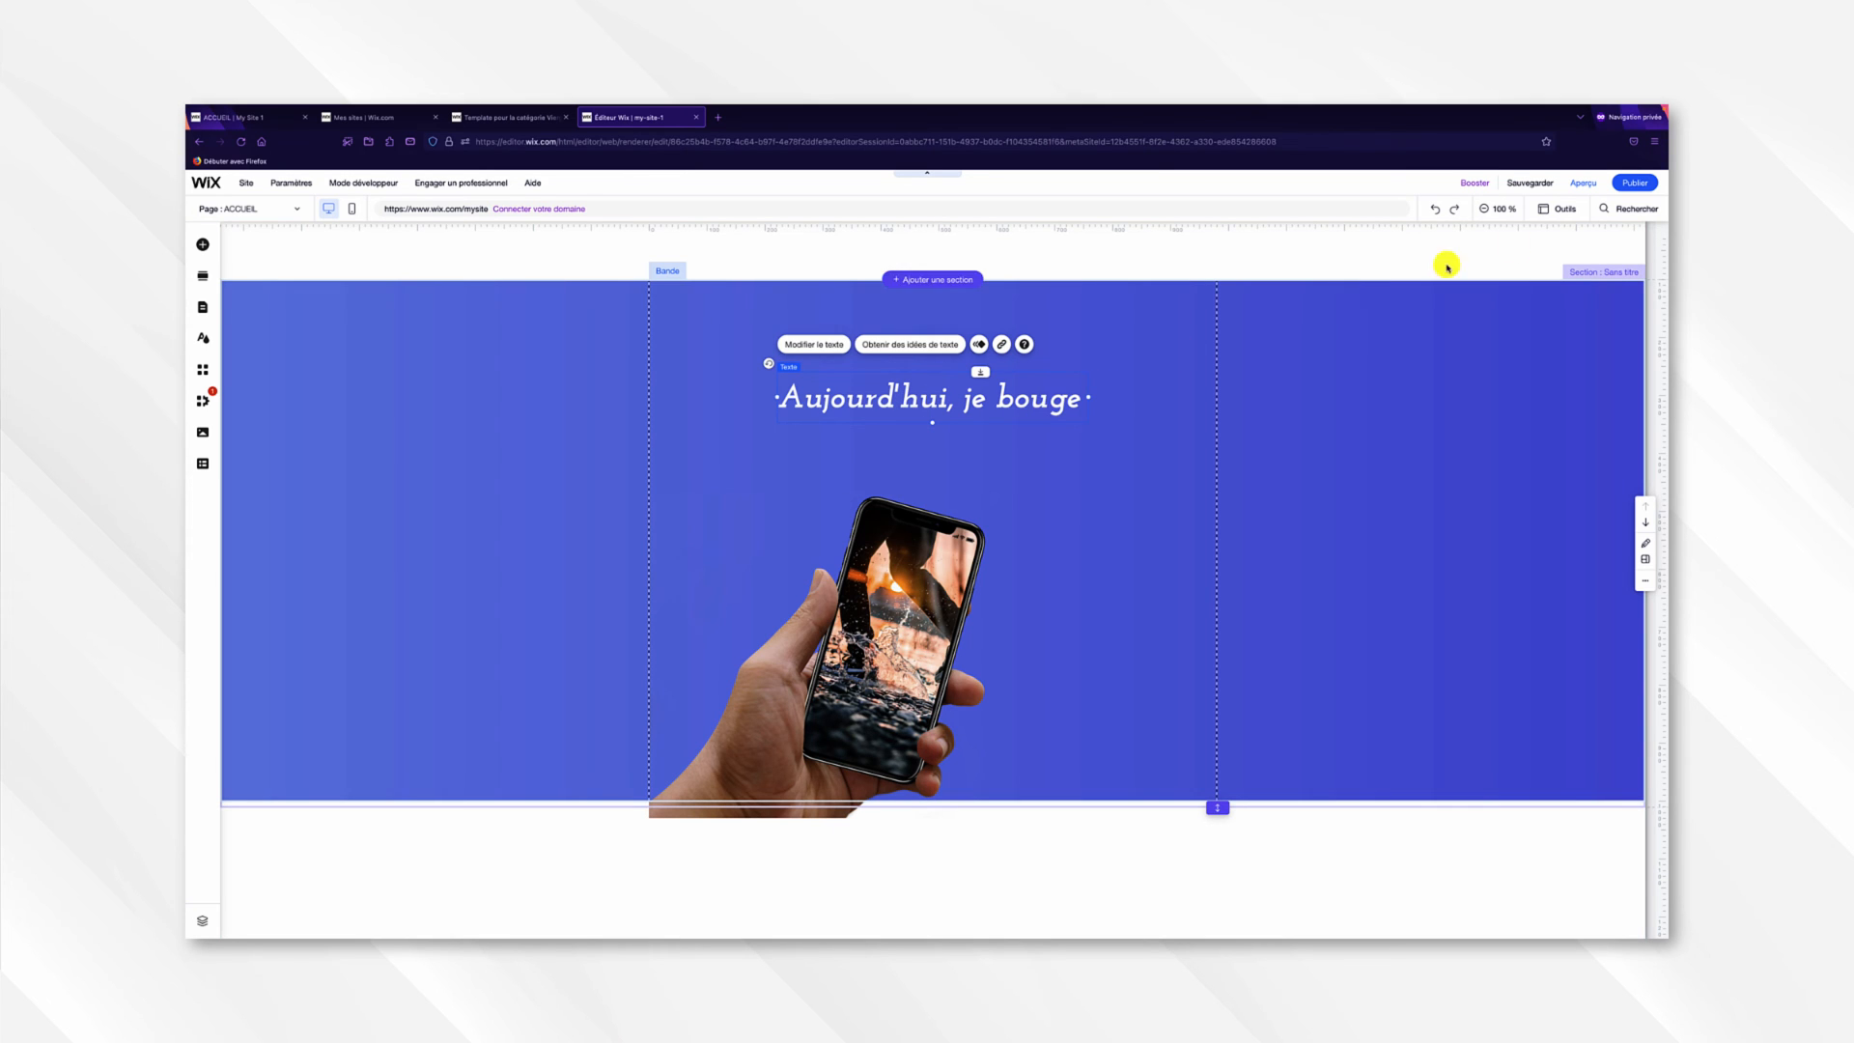
Enable the editor's Barre d'outils display so the size, position and alignment controls are available.
left_click(1546, 209)
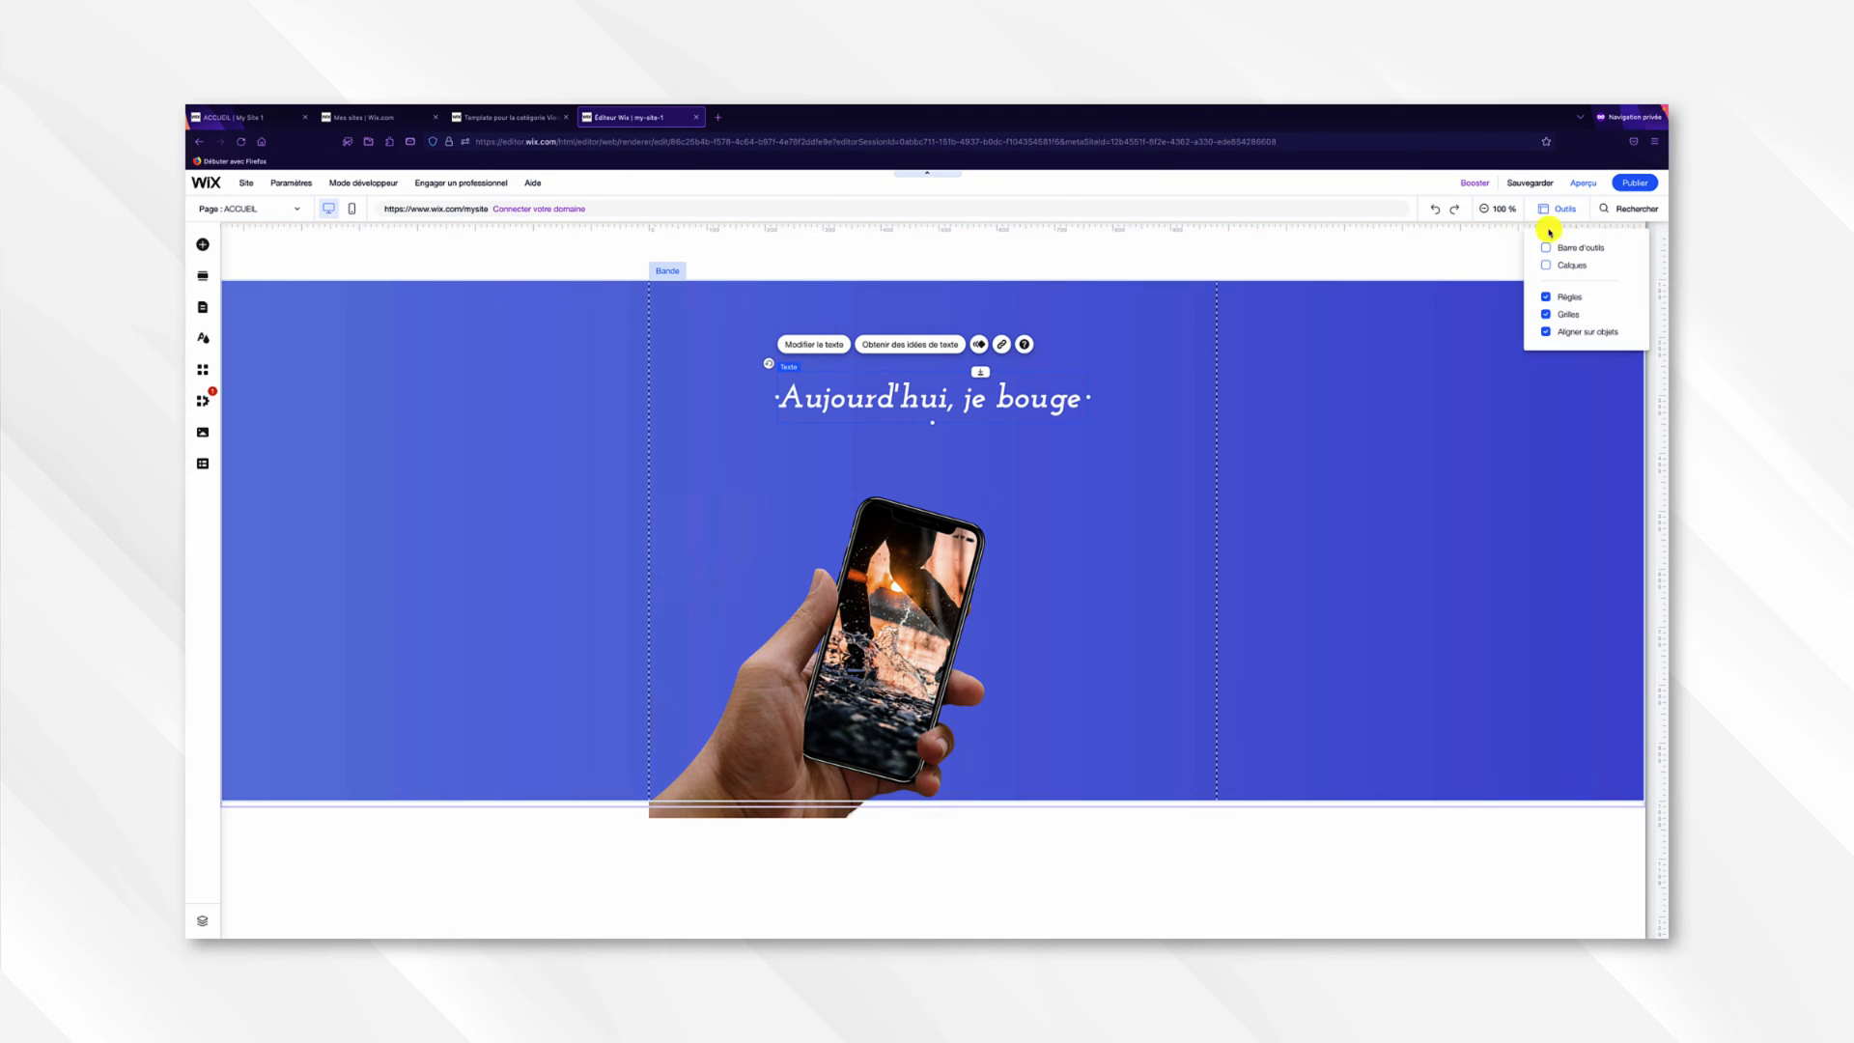
left_click(1547, 248)
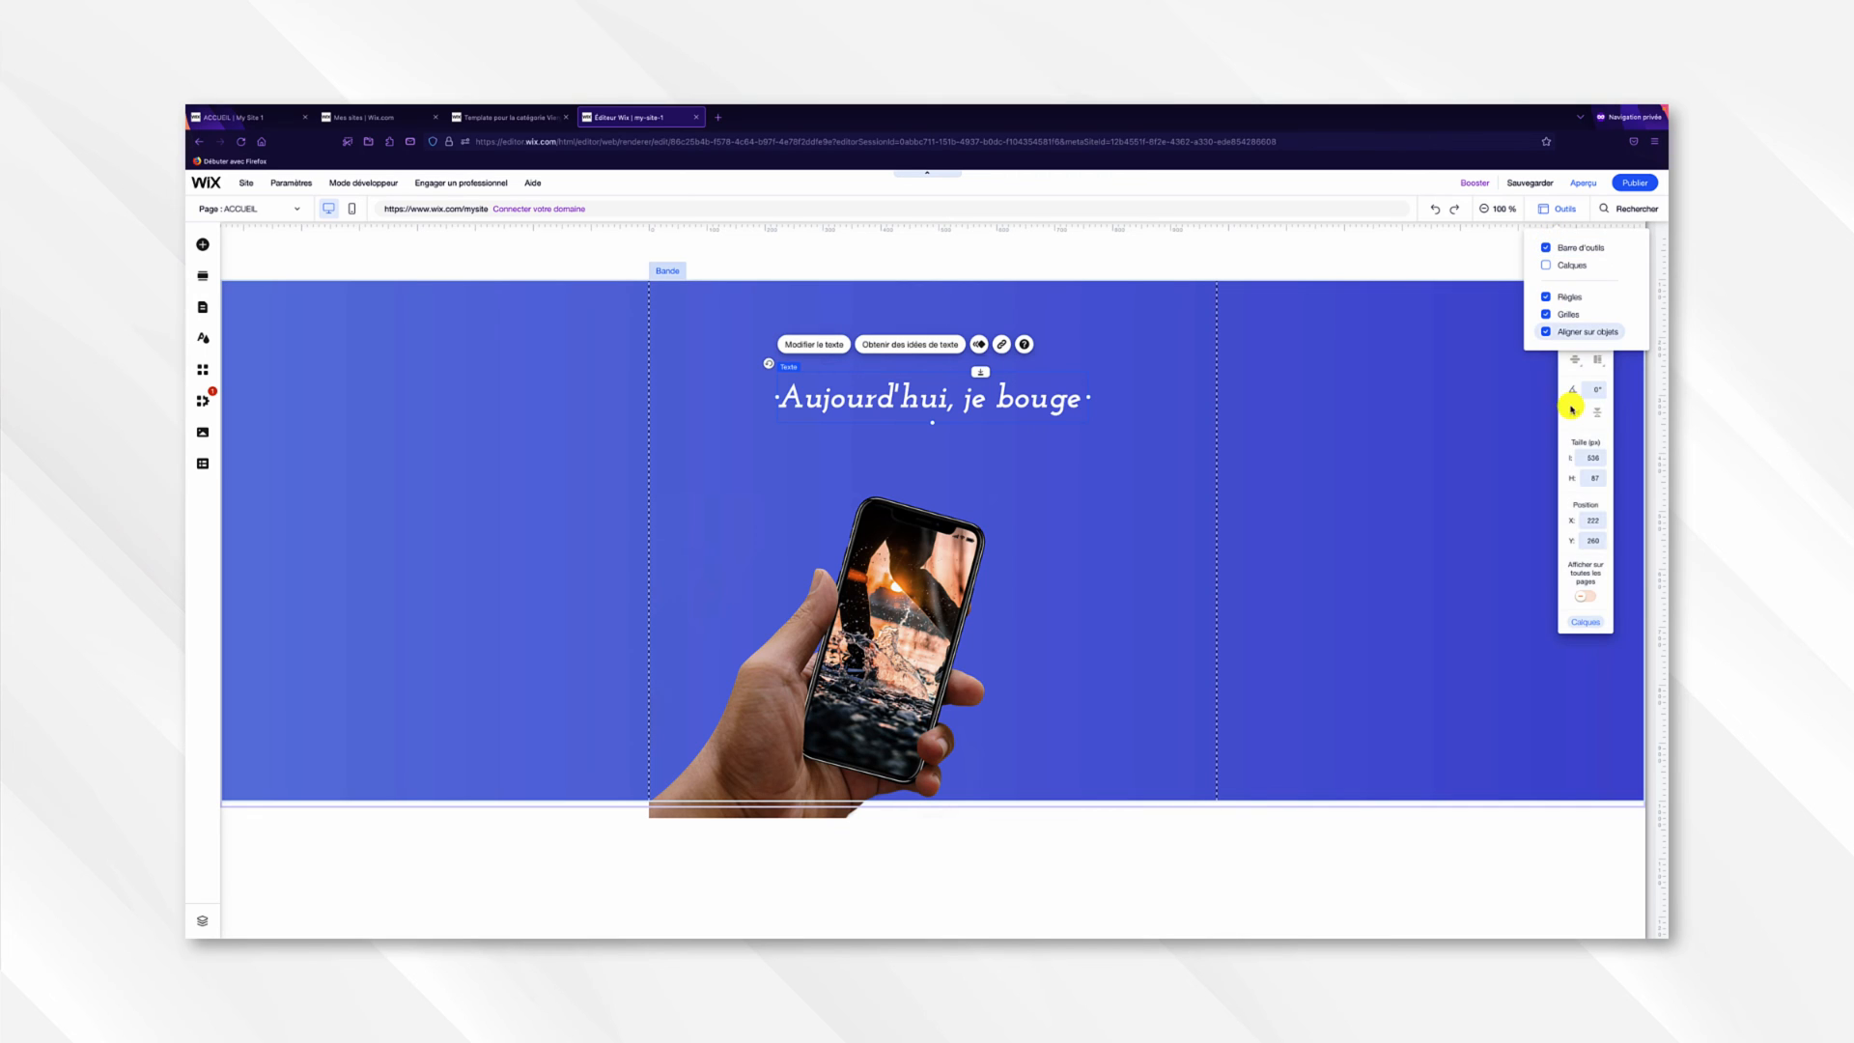
left_click(1533, 392)
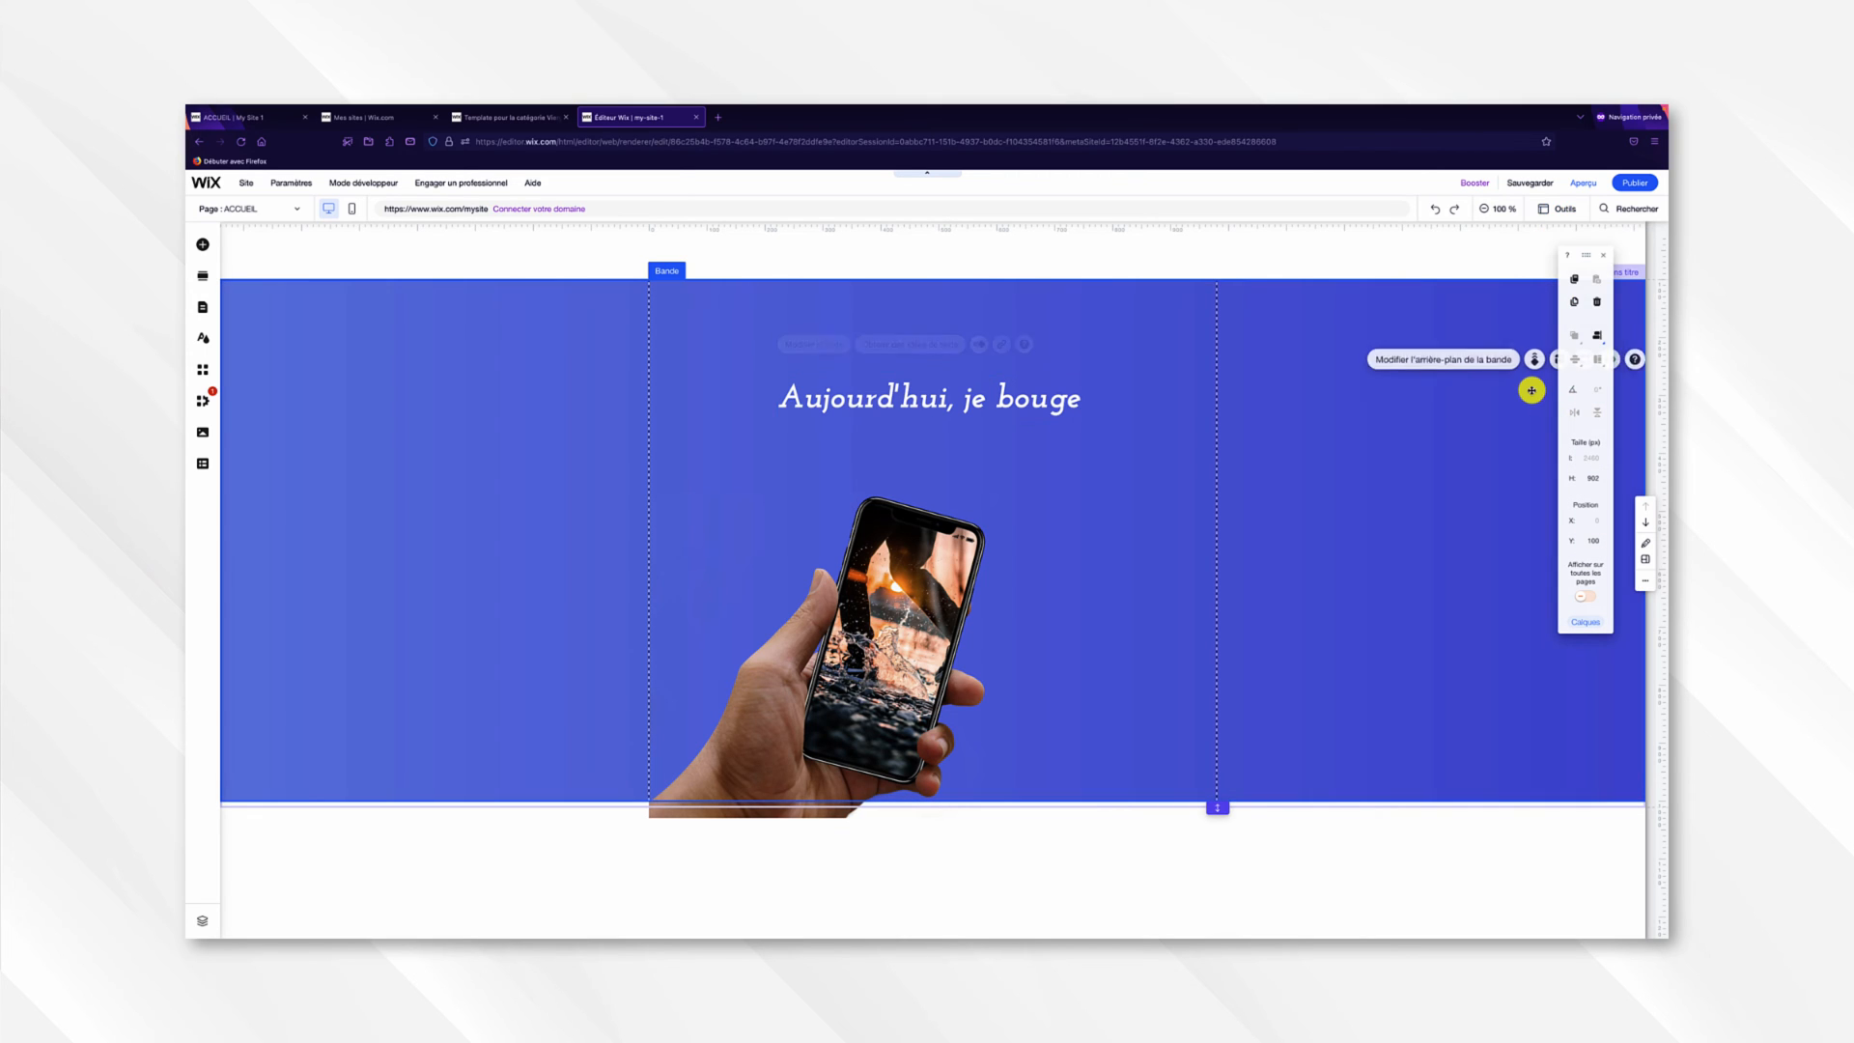
Centre the "Aujourd'hui, je bouge" heading horizontally on the page with the alignment options.
left_click(1598, 336)
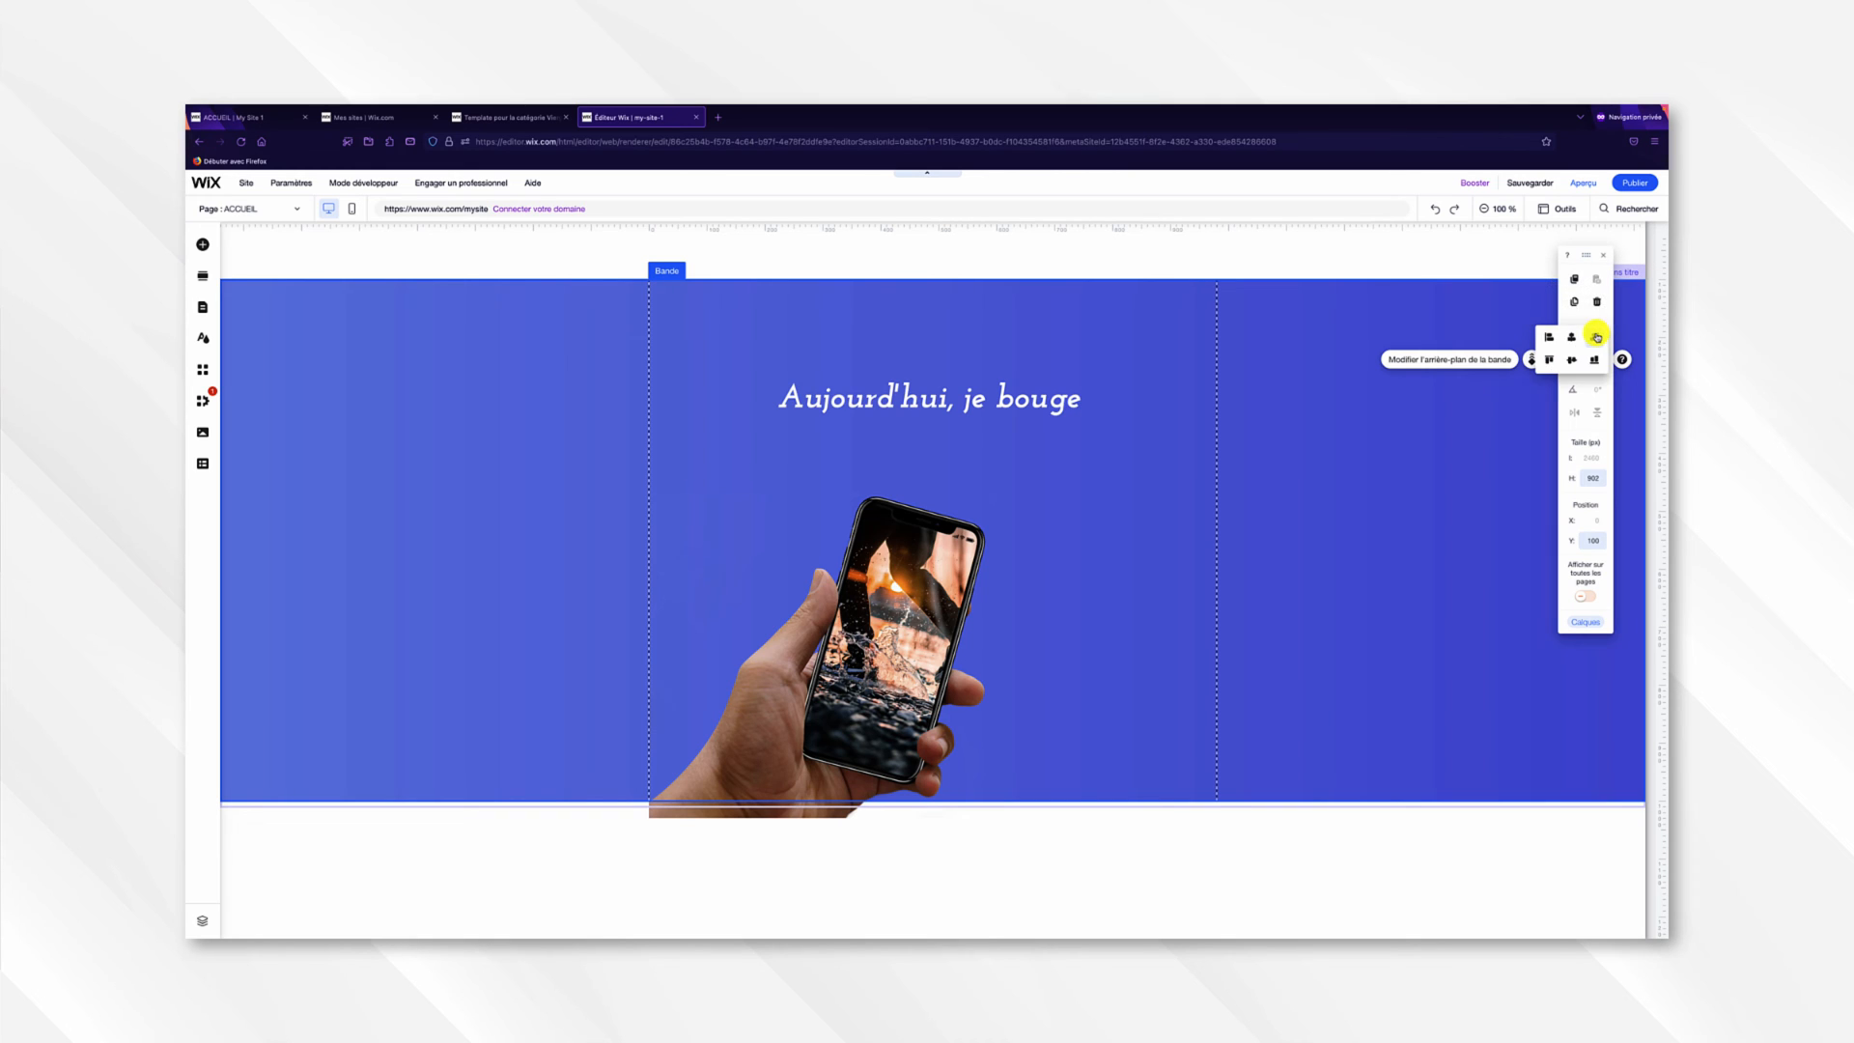
left_click(1576, 338)
left_click(1551, 338)
left_click(1023, 397)
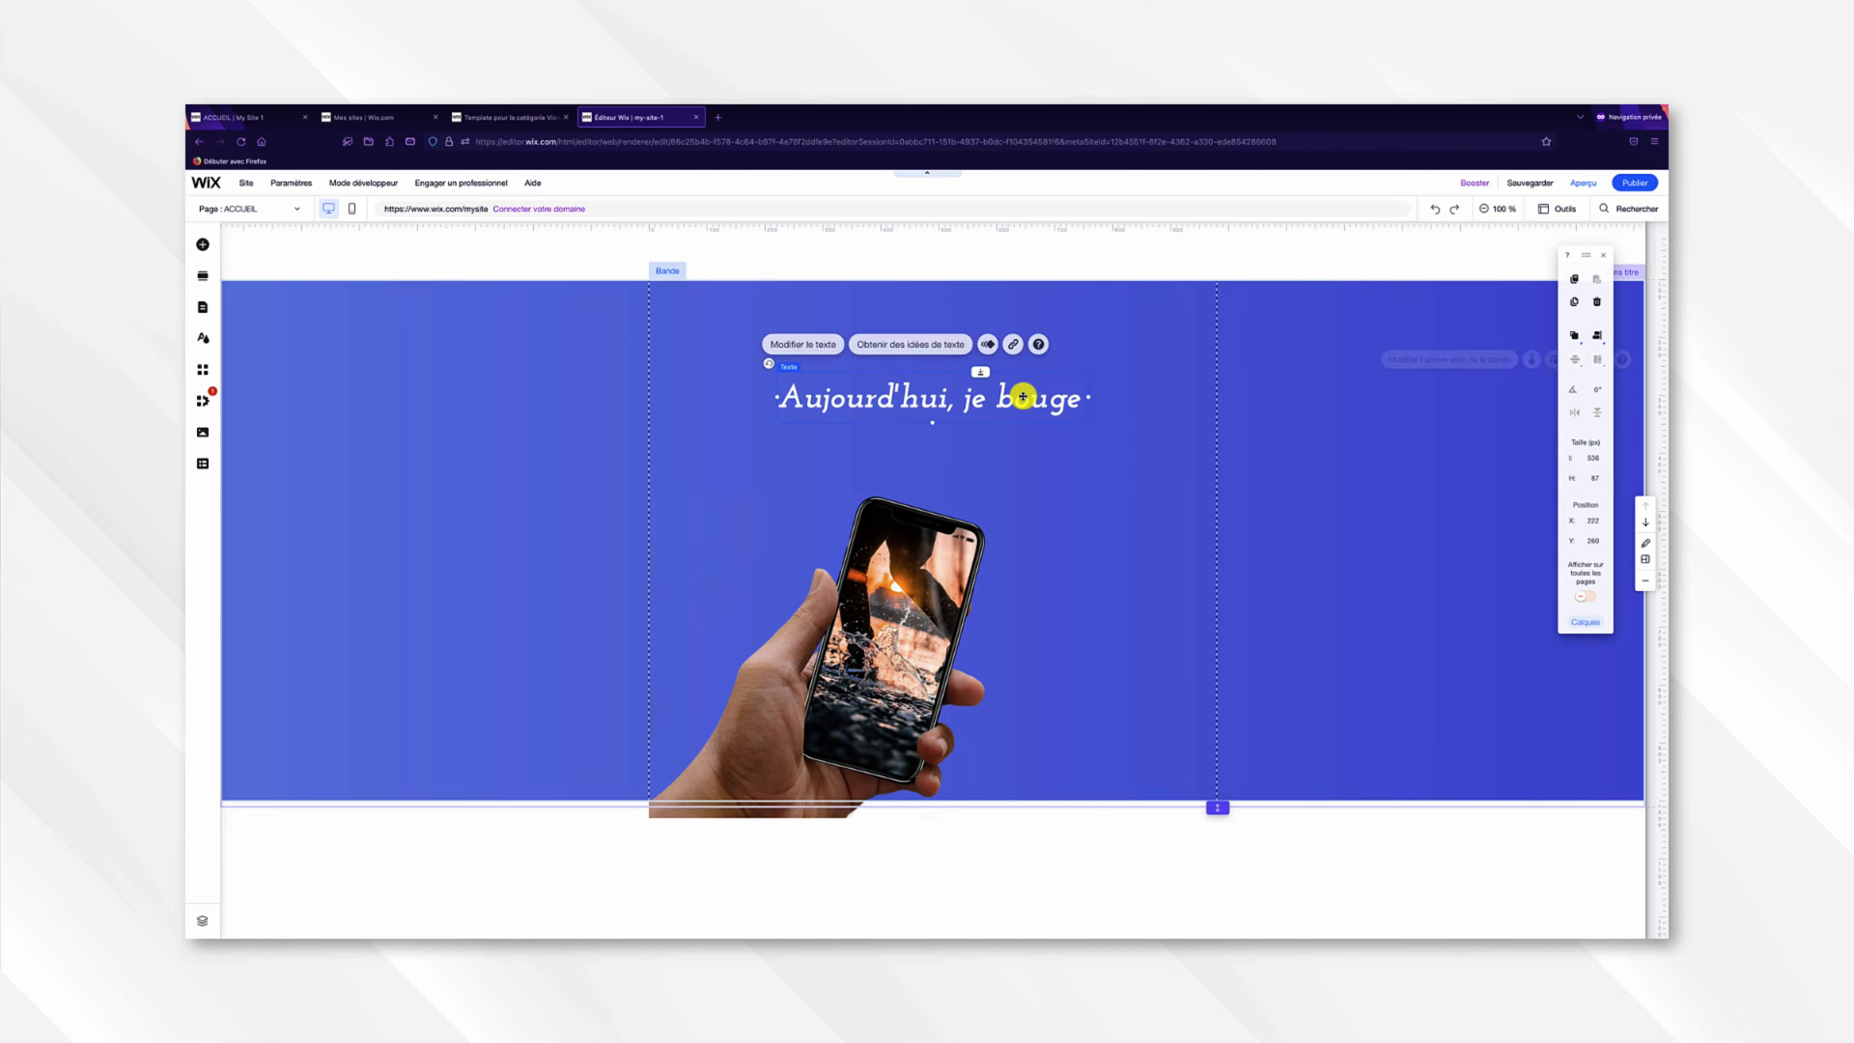
left_click(1596, 335)
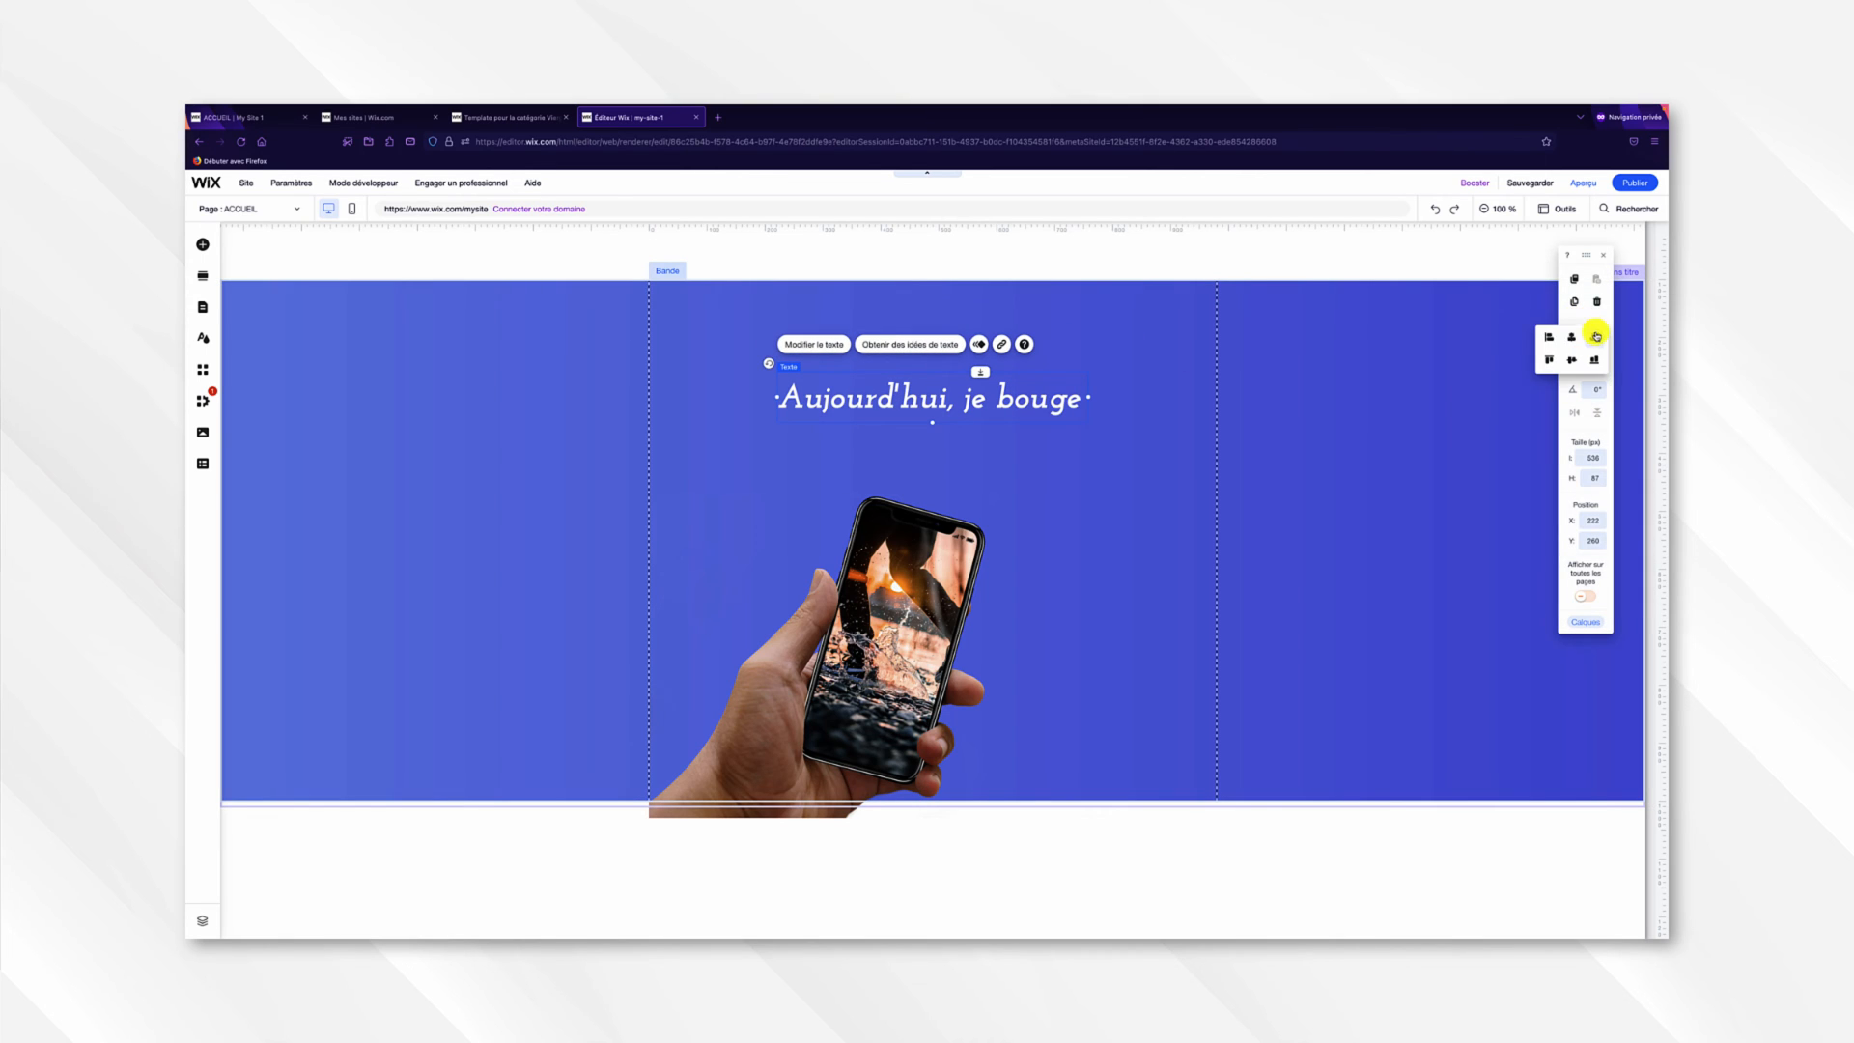
left_click(1550, 338)
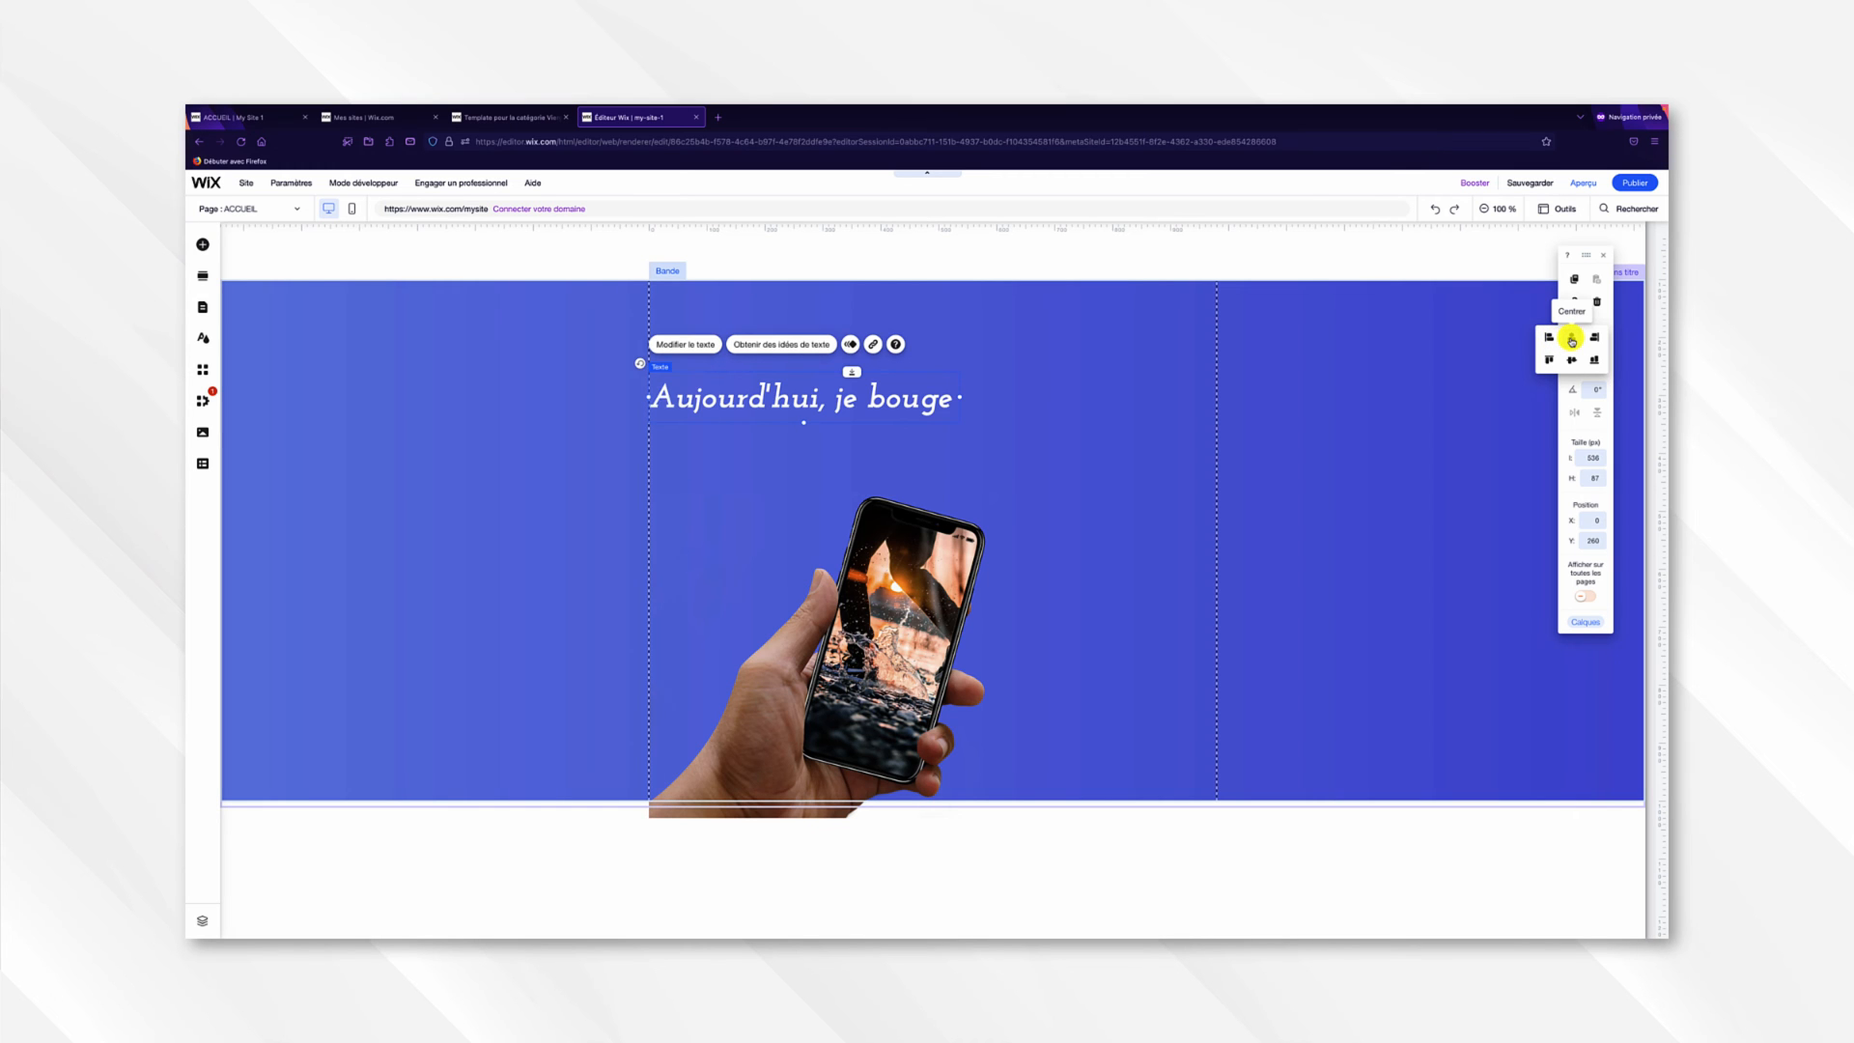
left_click(1573, 338)
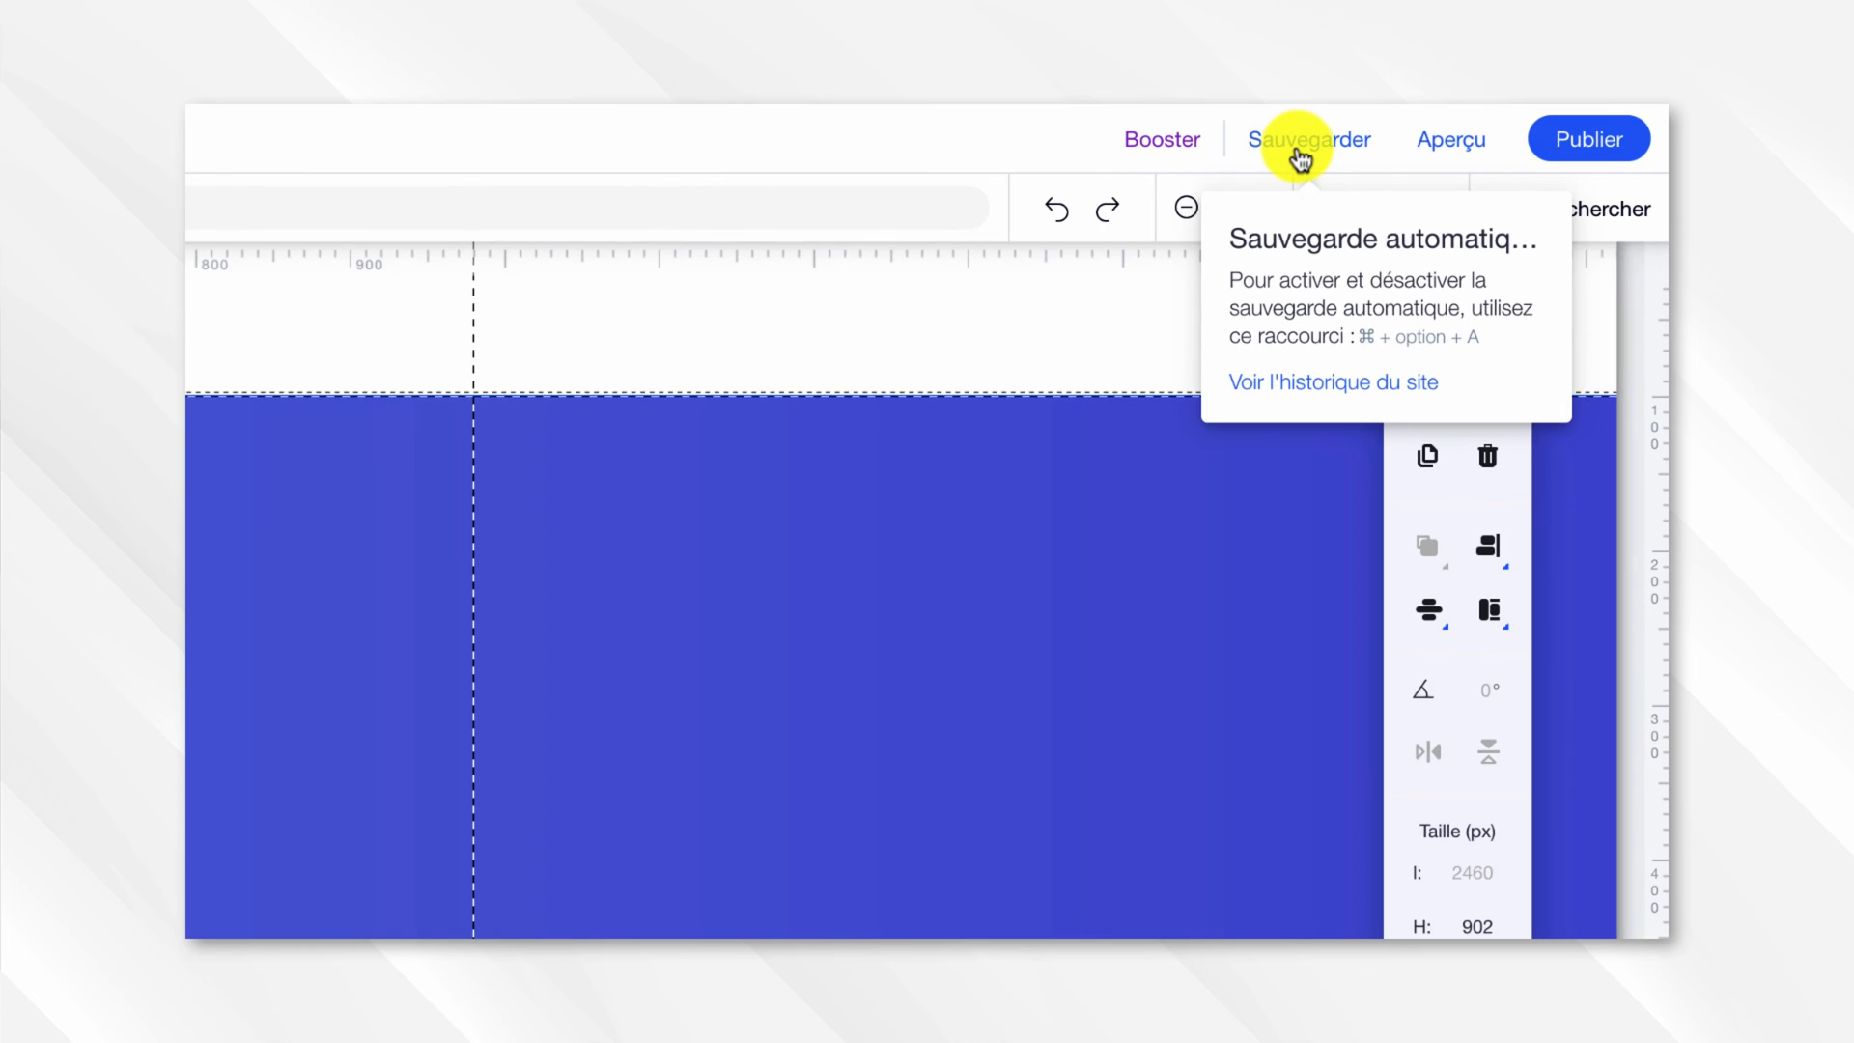
Save the site on the free Wix.com domain with the address ending "exemple-de-site", finish the save dialog and reload the editor.
left_click(1298, 152)
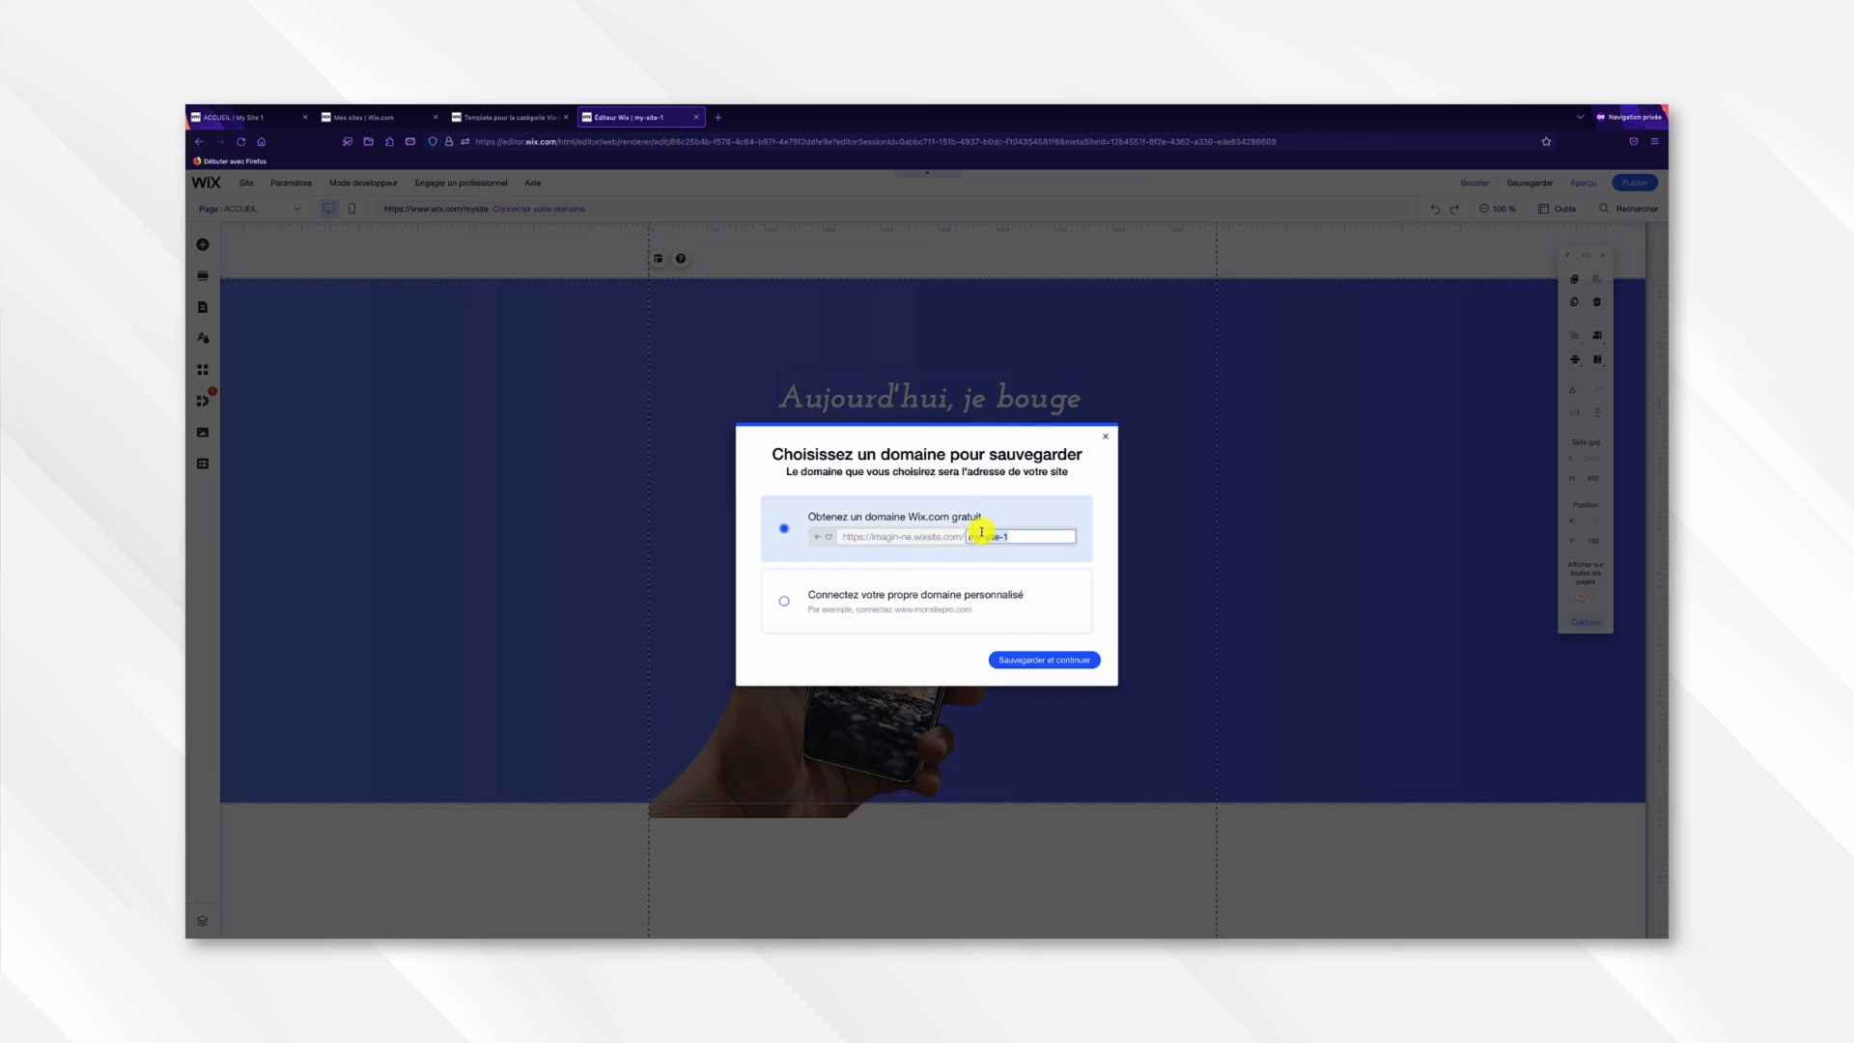
left_click_drag(970, 536, 1026, 536)
type("exe")
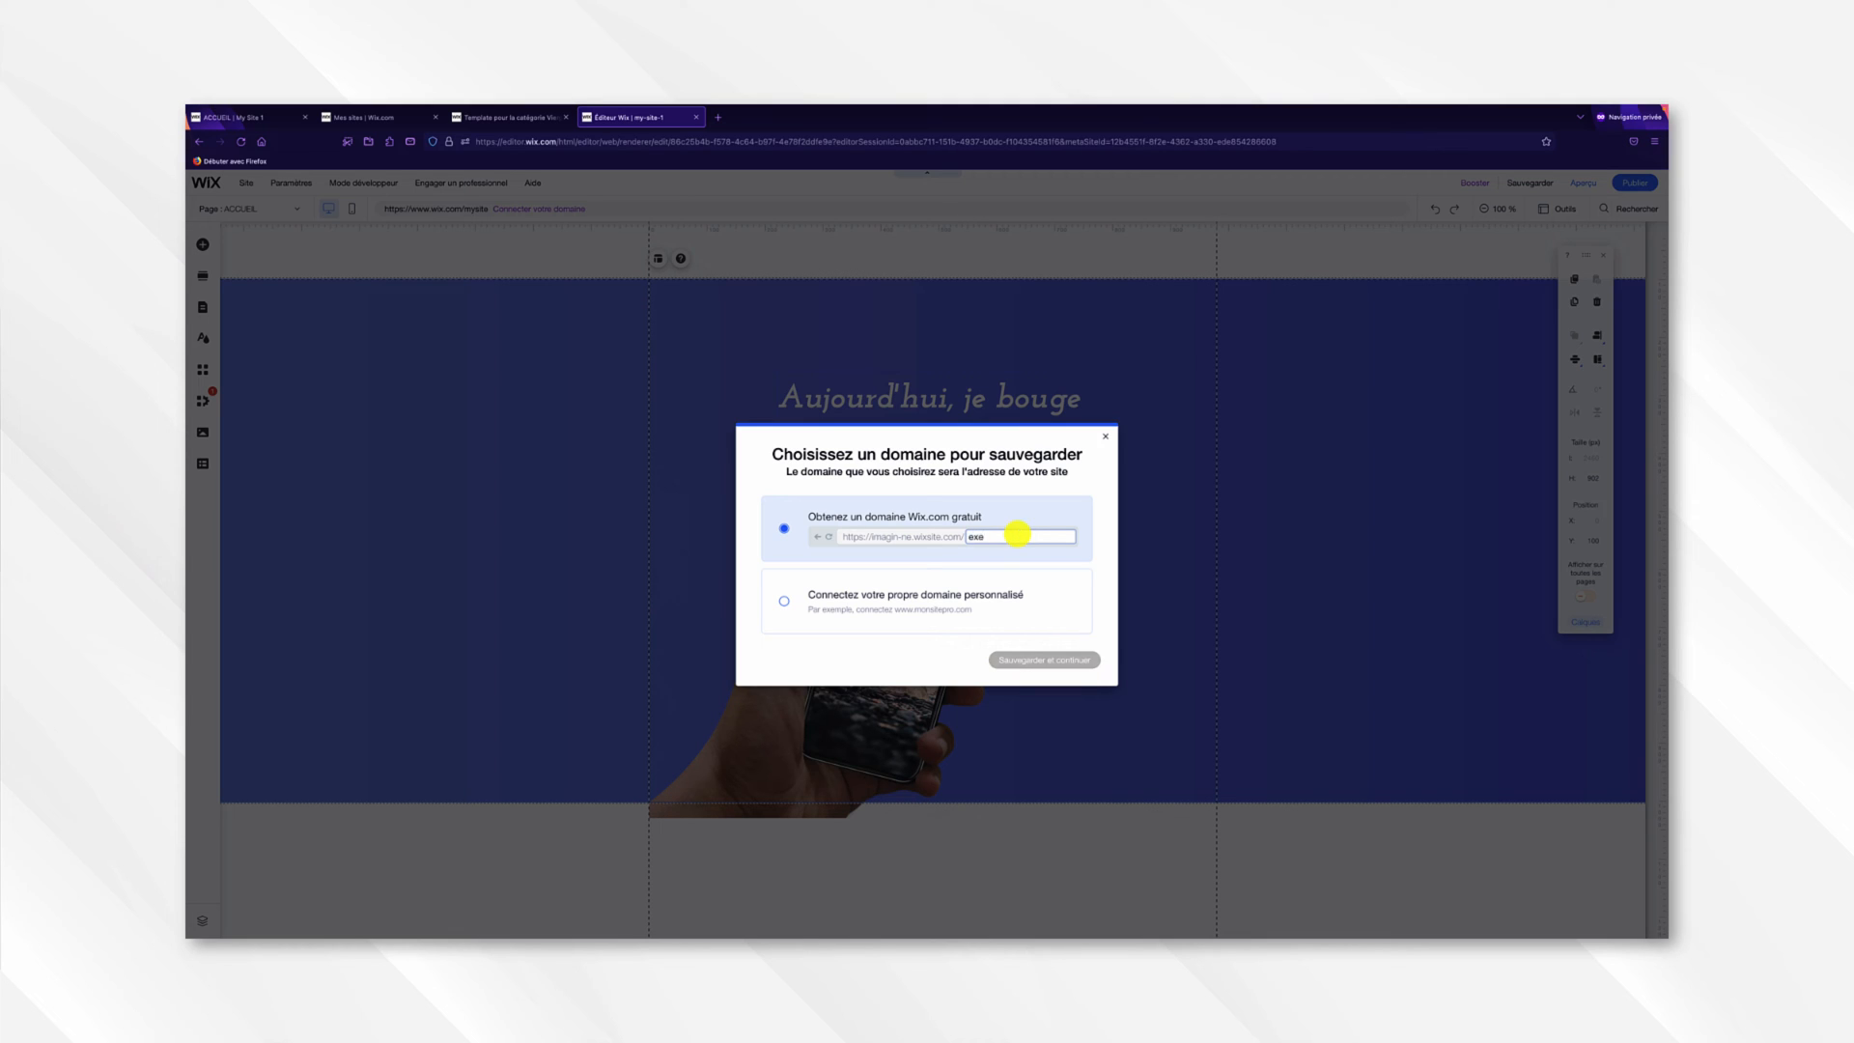
type("mpl")
key("BackSpace")
key("BackSpace")
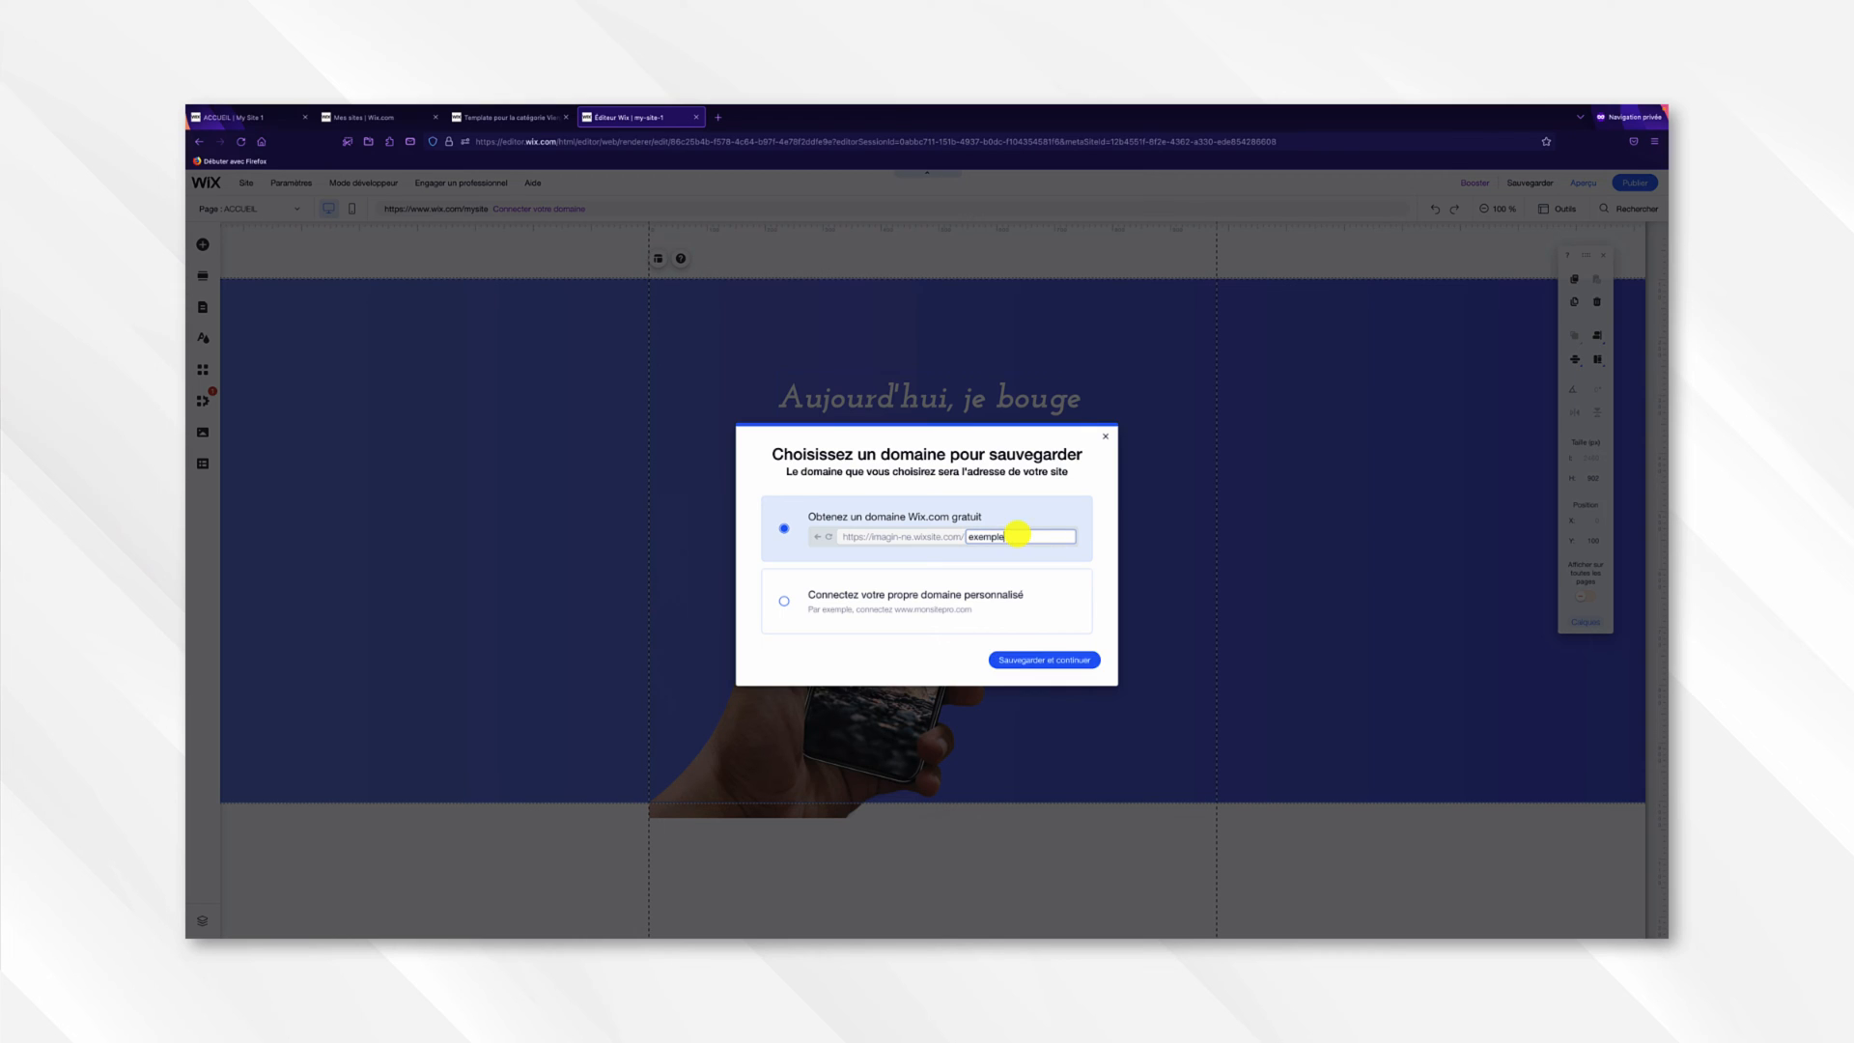
type("-de-site")
left_click(1055, 661)
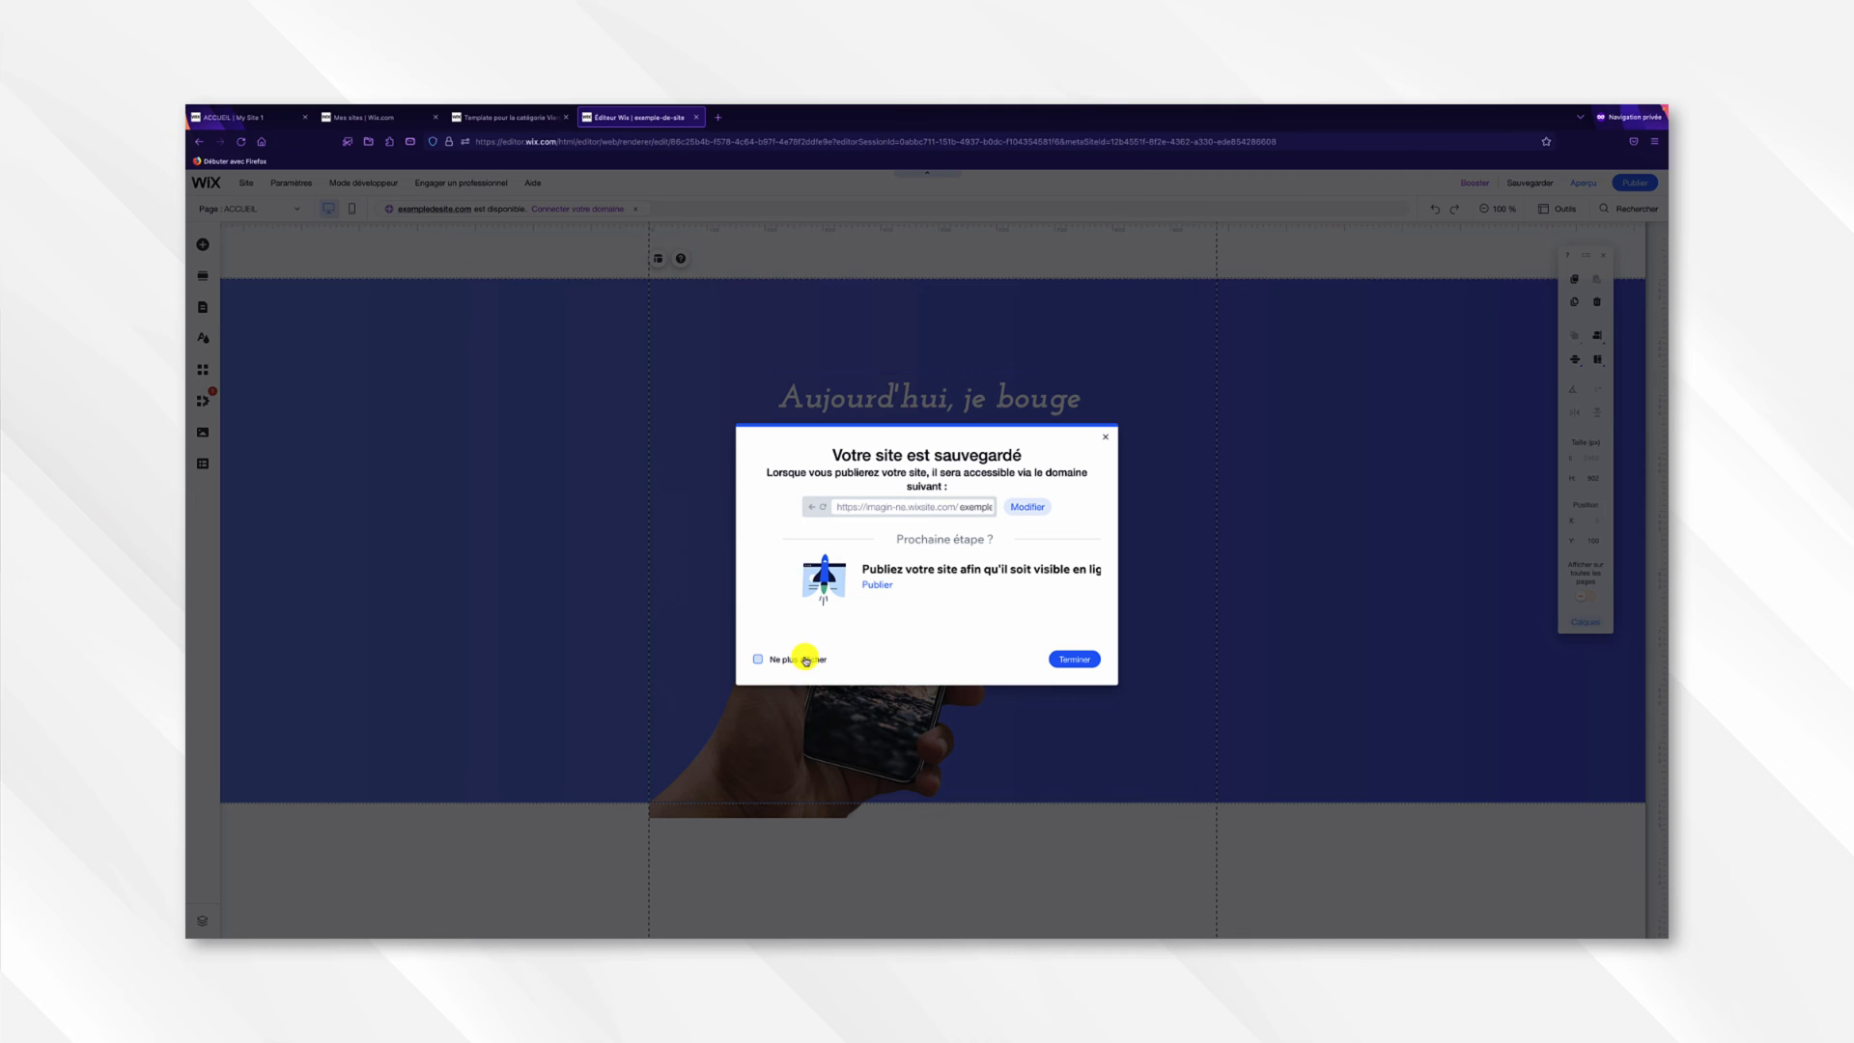
left_click(1073, 658)
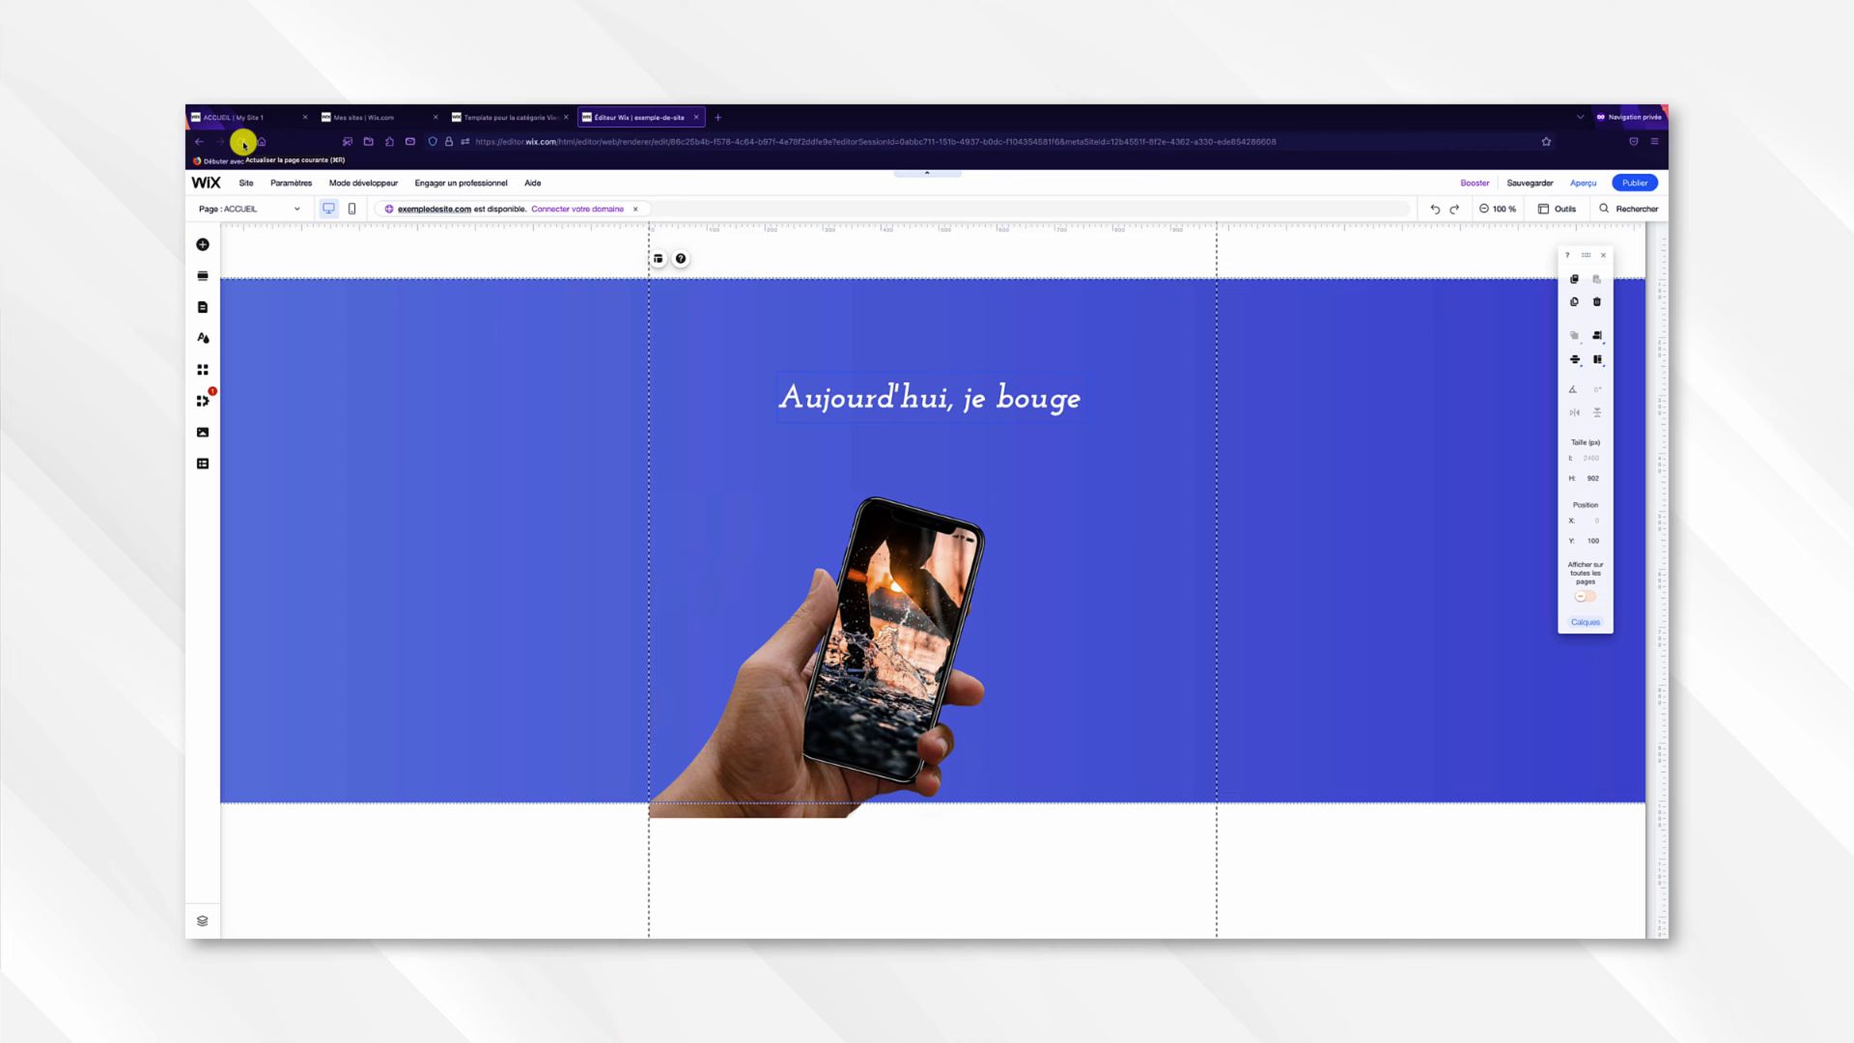
left_click(244, 142)
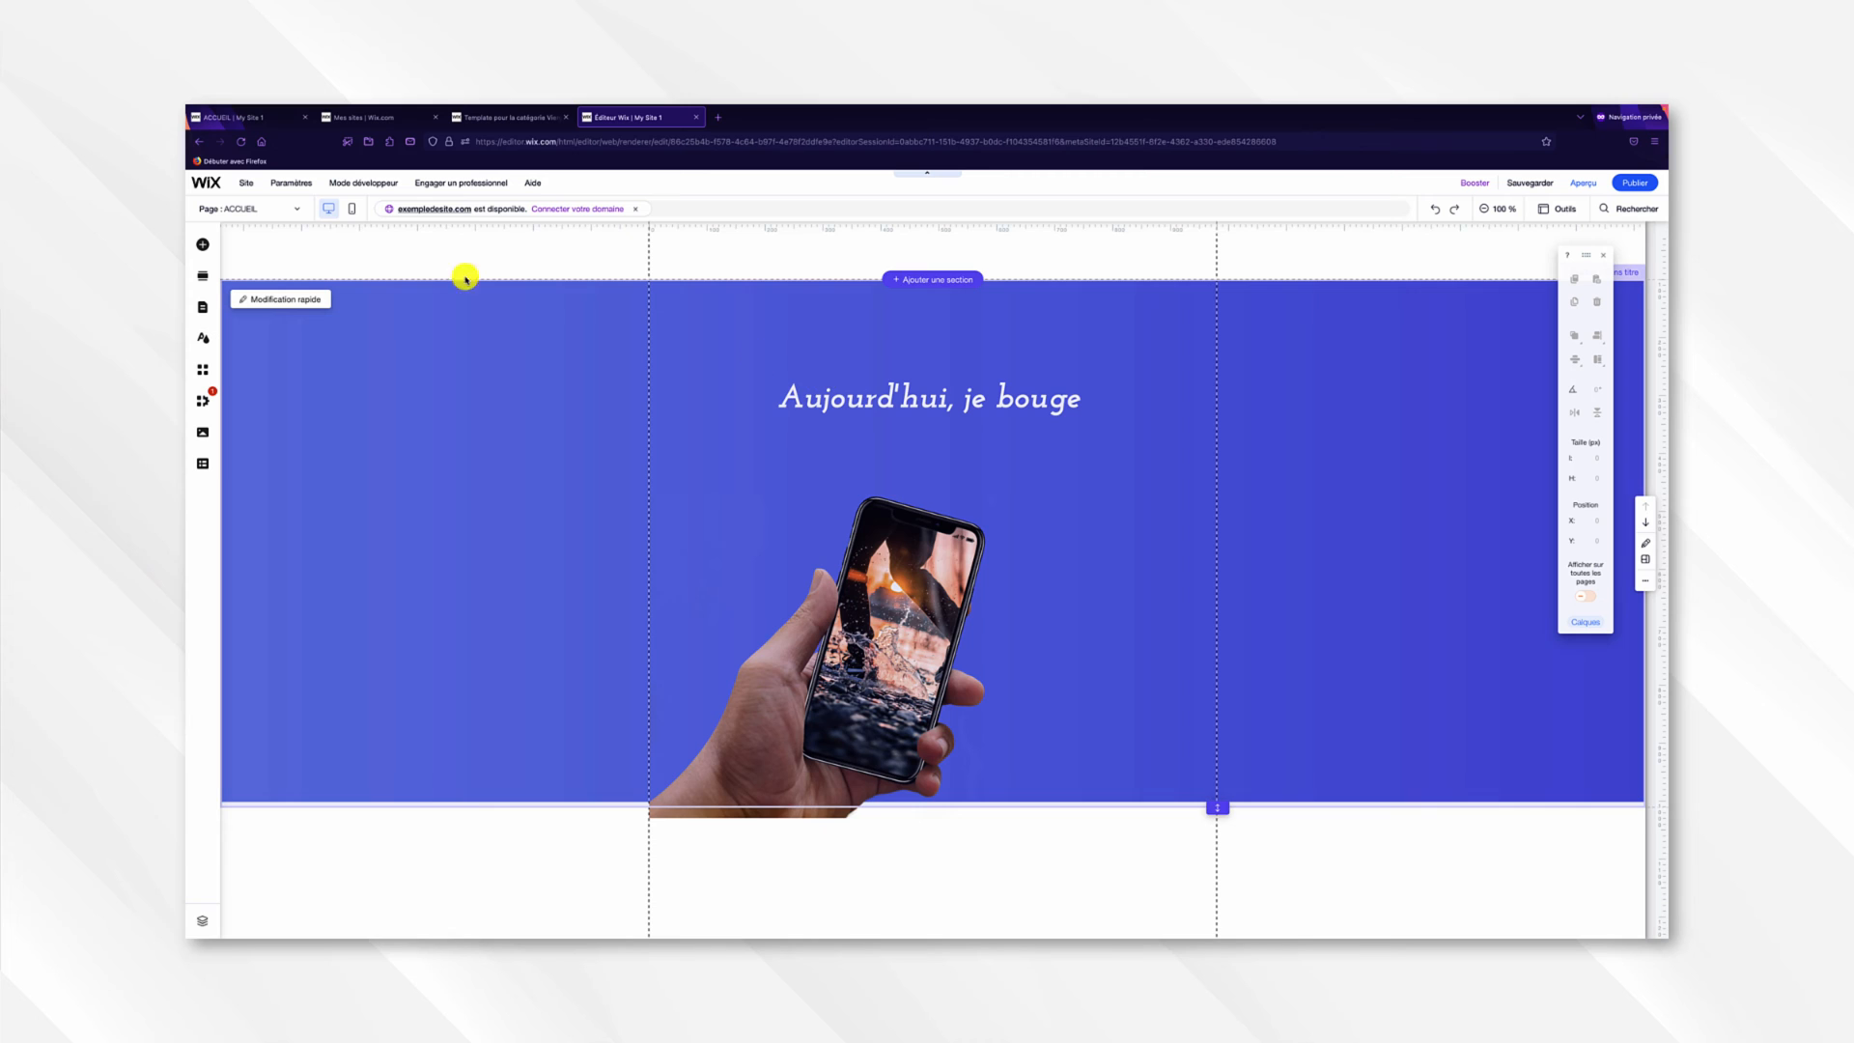
Add an En-tête 1 text between the "Aujourd'hui, je bouge" heading and the phone, aligned with the heading's left edge.
left_click(203, 245)
left_click(255, 287)
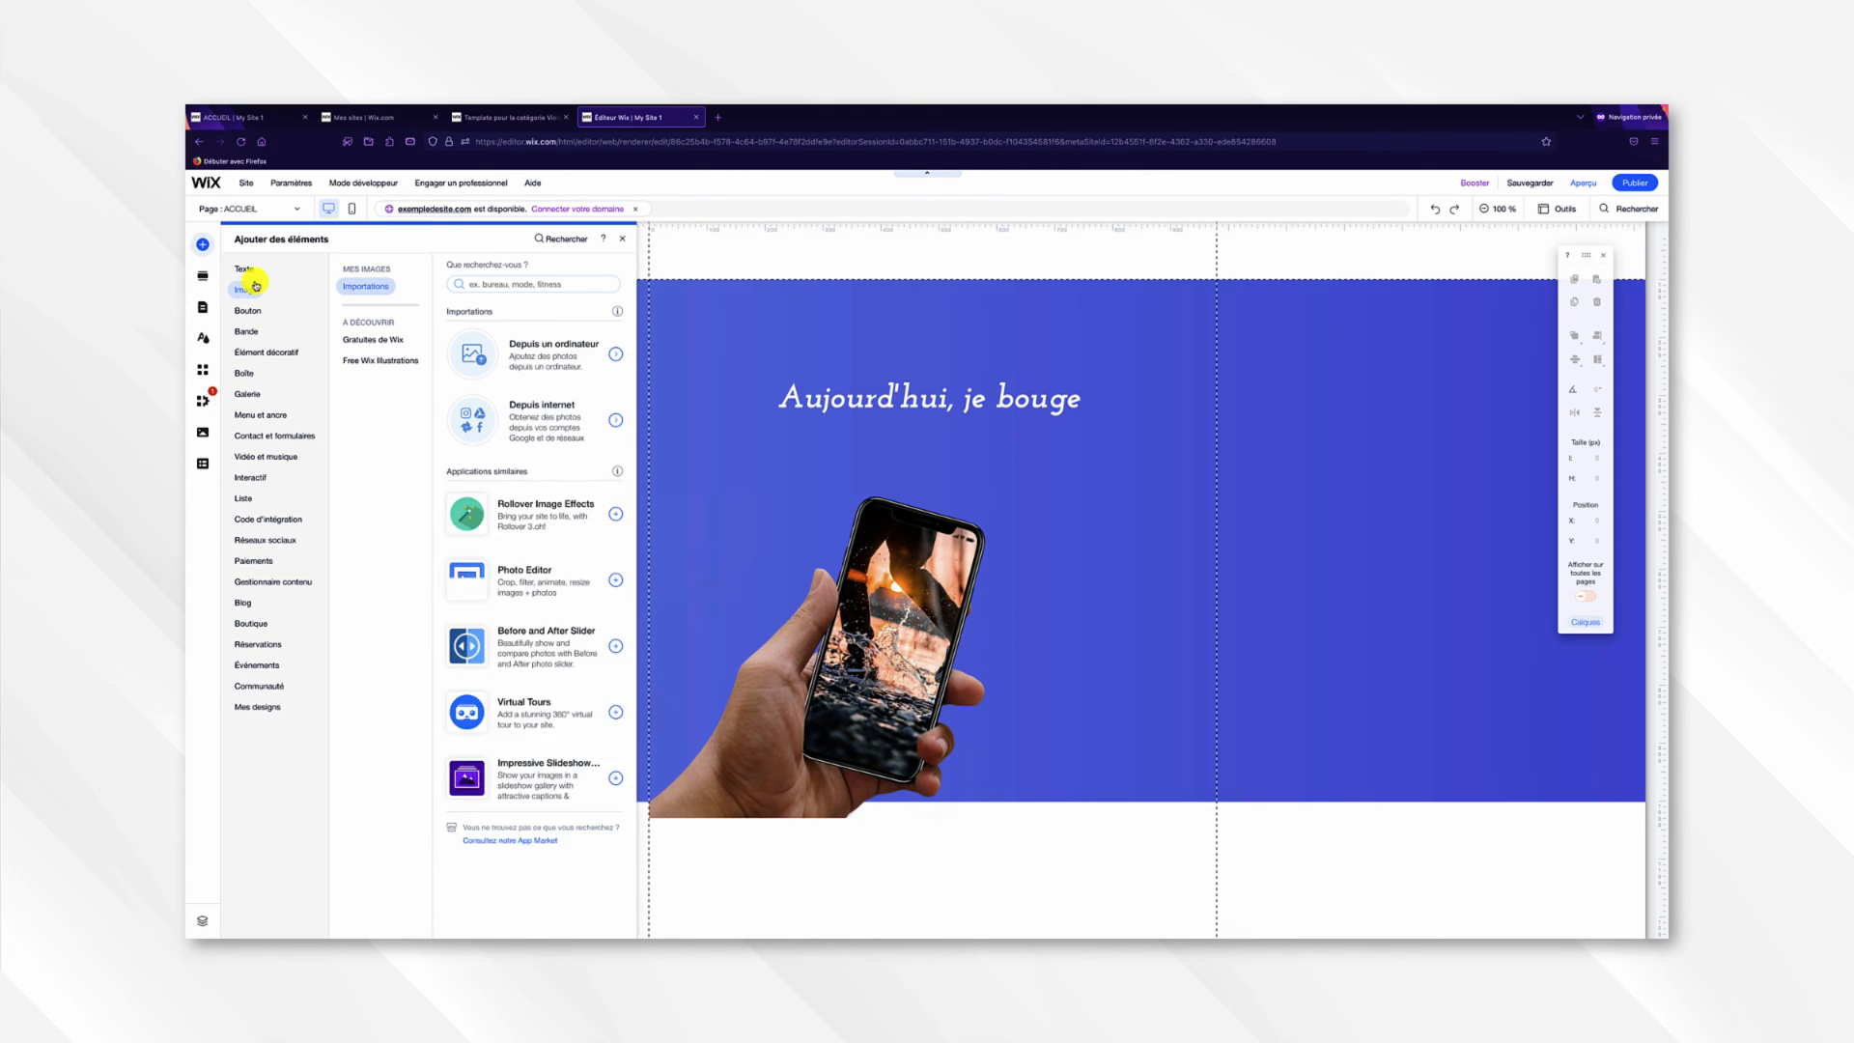
left_click(249, 272)
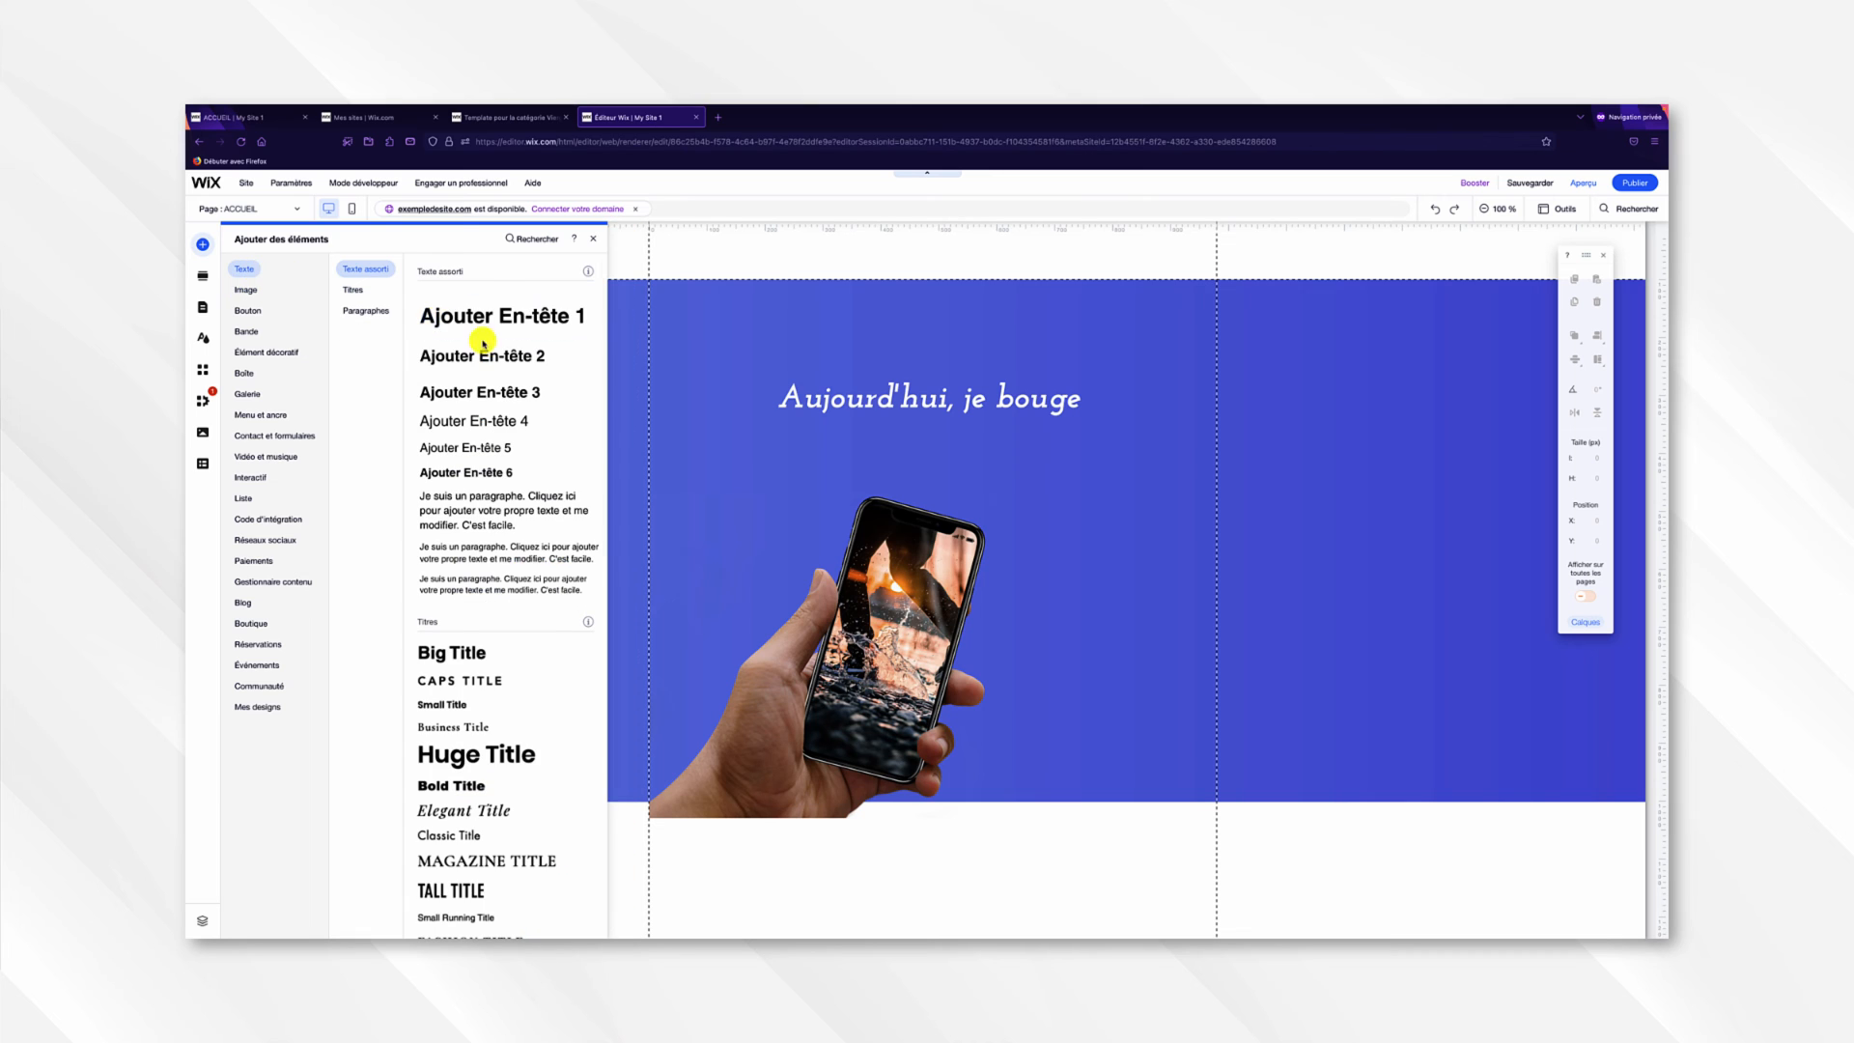
left_click_drag(498, 325, 863, 446)
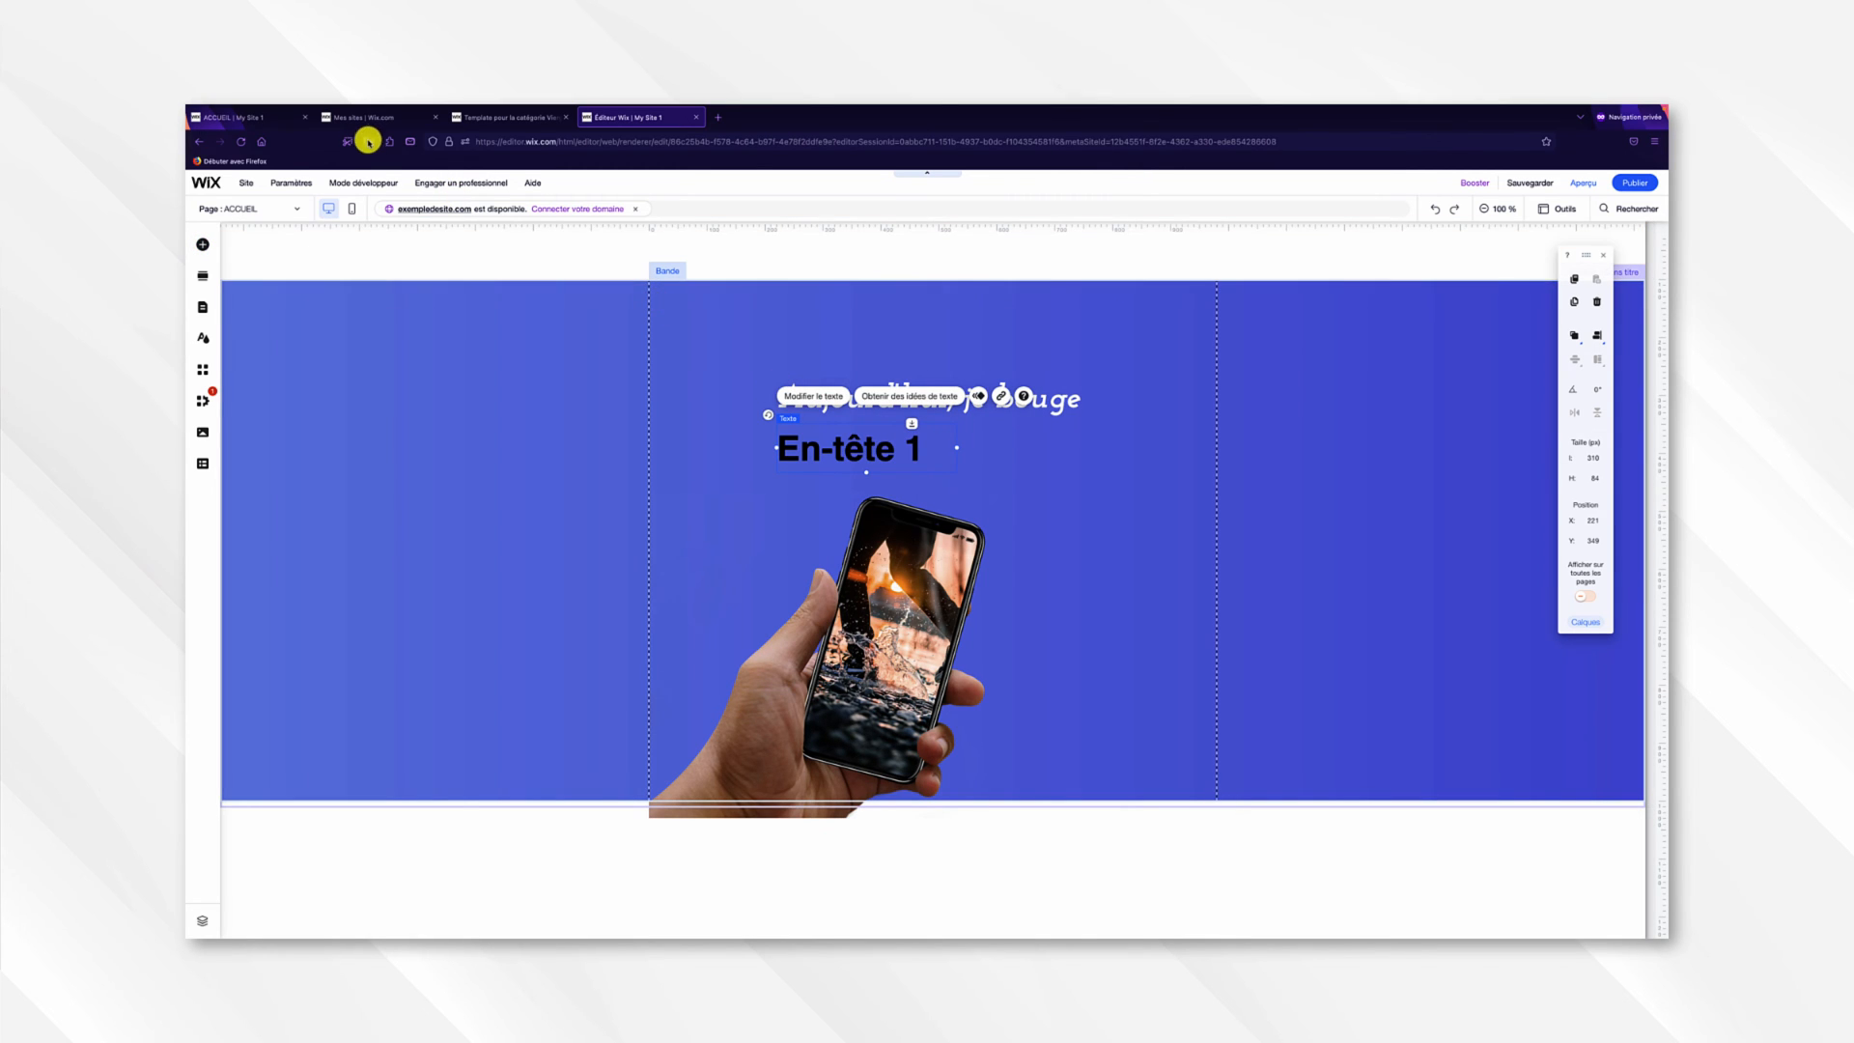
Replace the En-tête 1 text with "Avec Firefit" copied from the finished Firefit site.
left_click(256, 117)
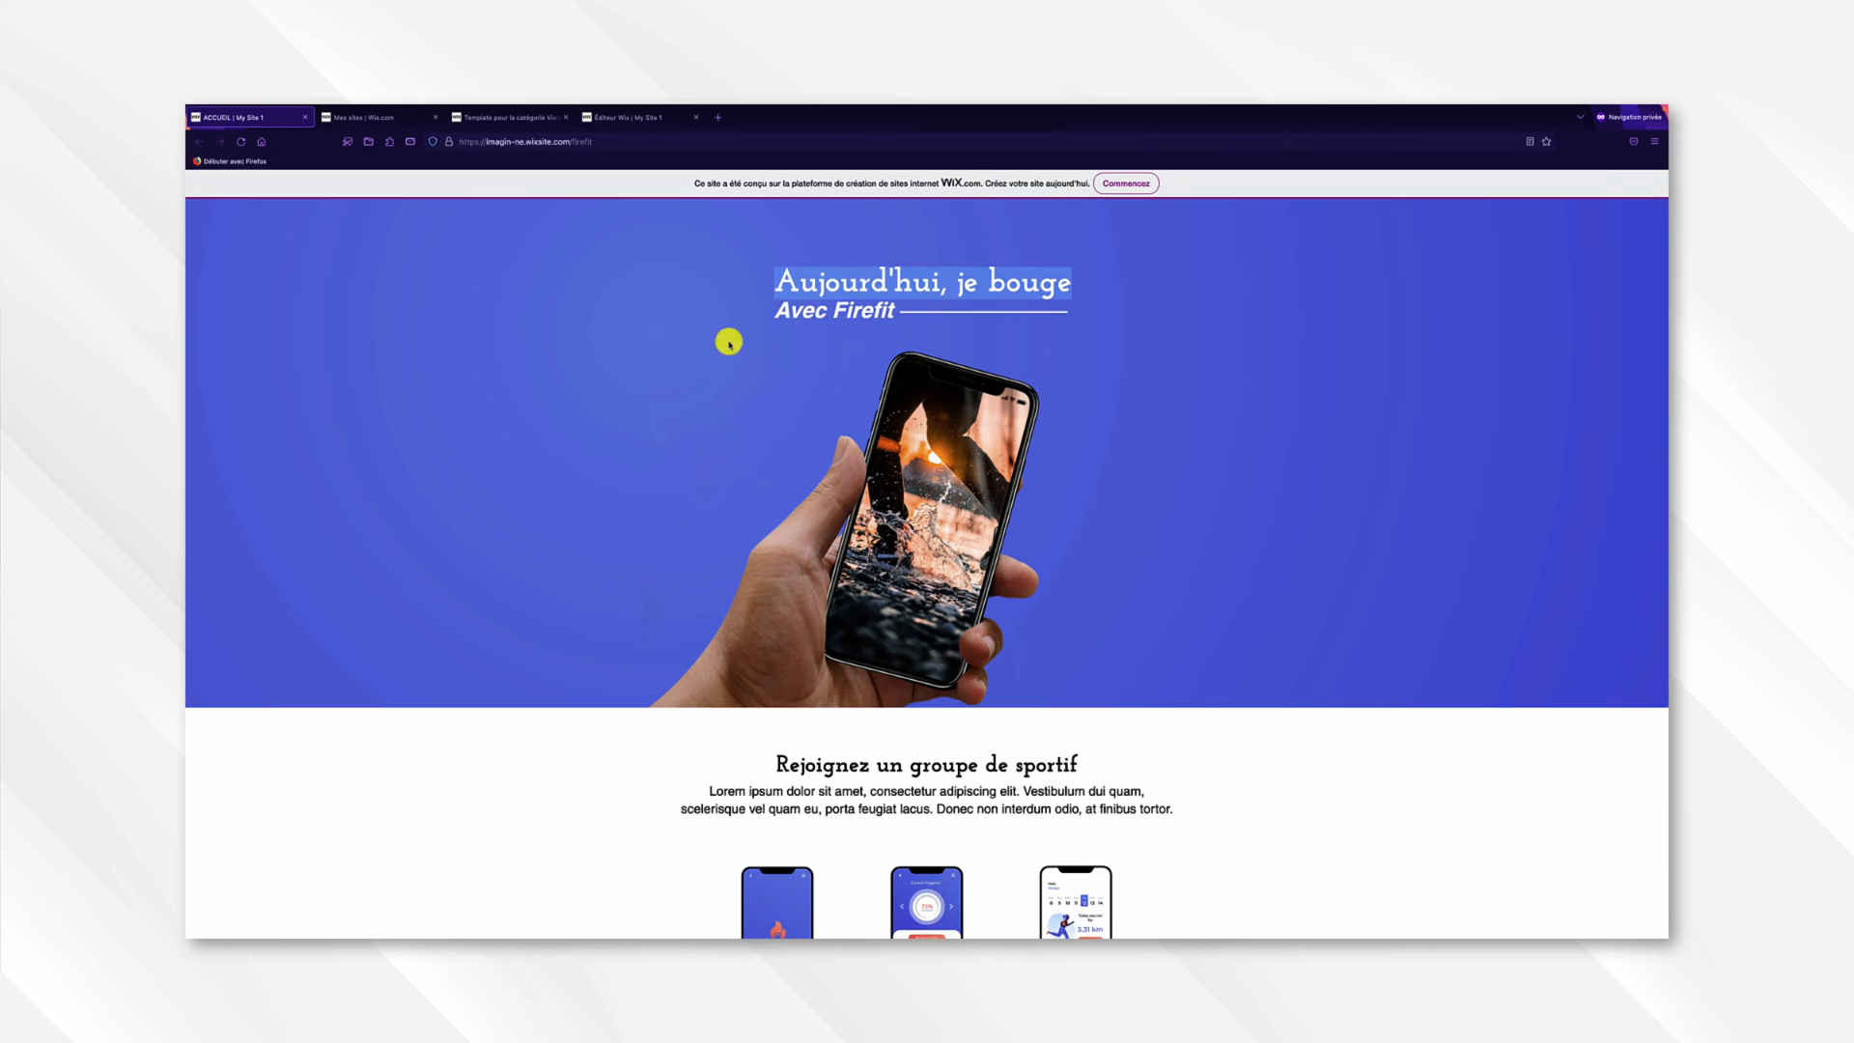
left_click_drag(778, 309, 898, 312)
key("super+c")
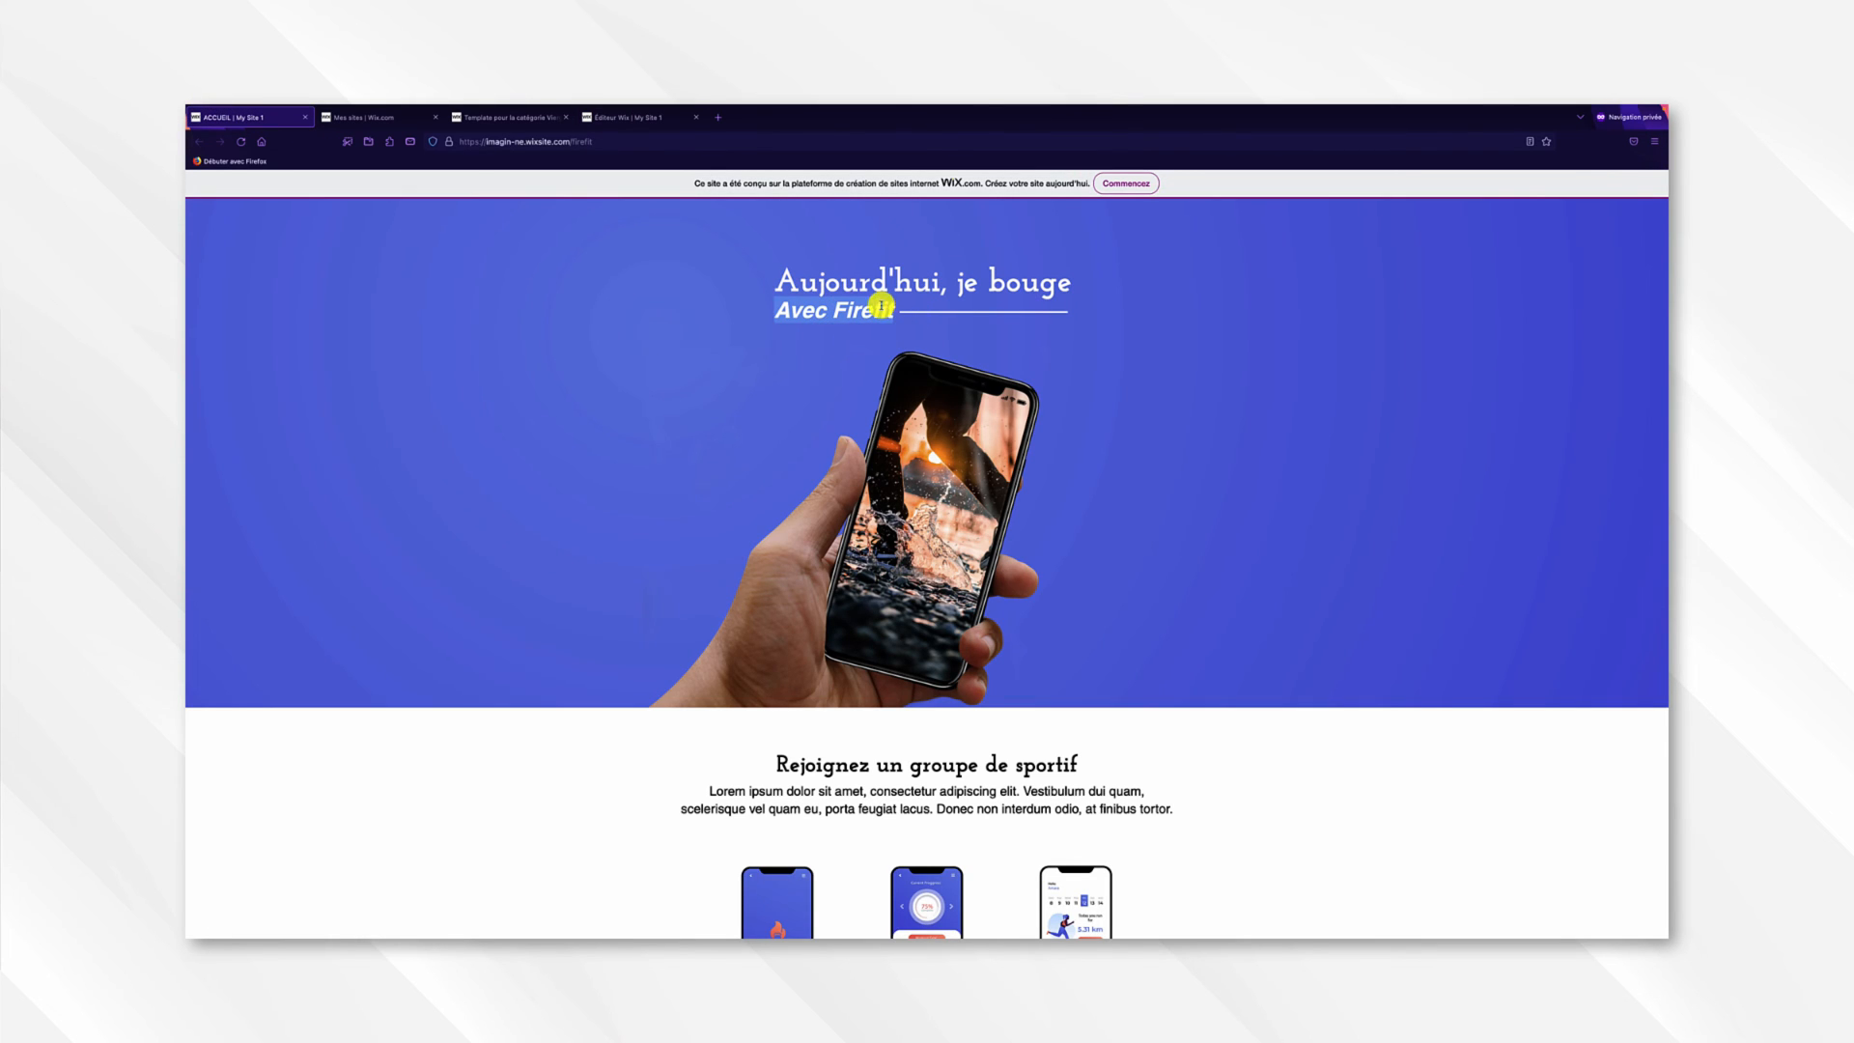
left_click(623, 116)
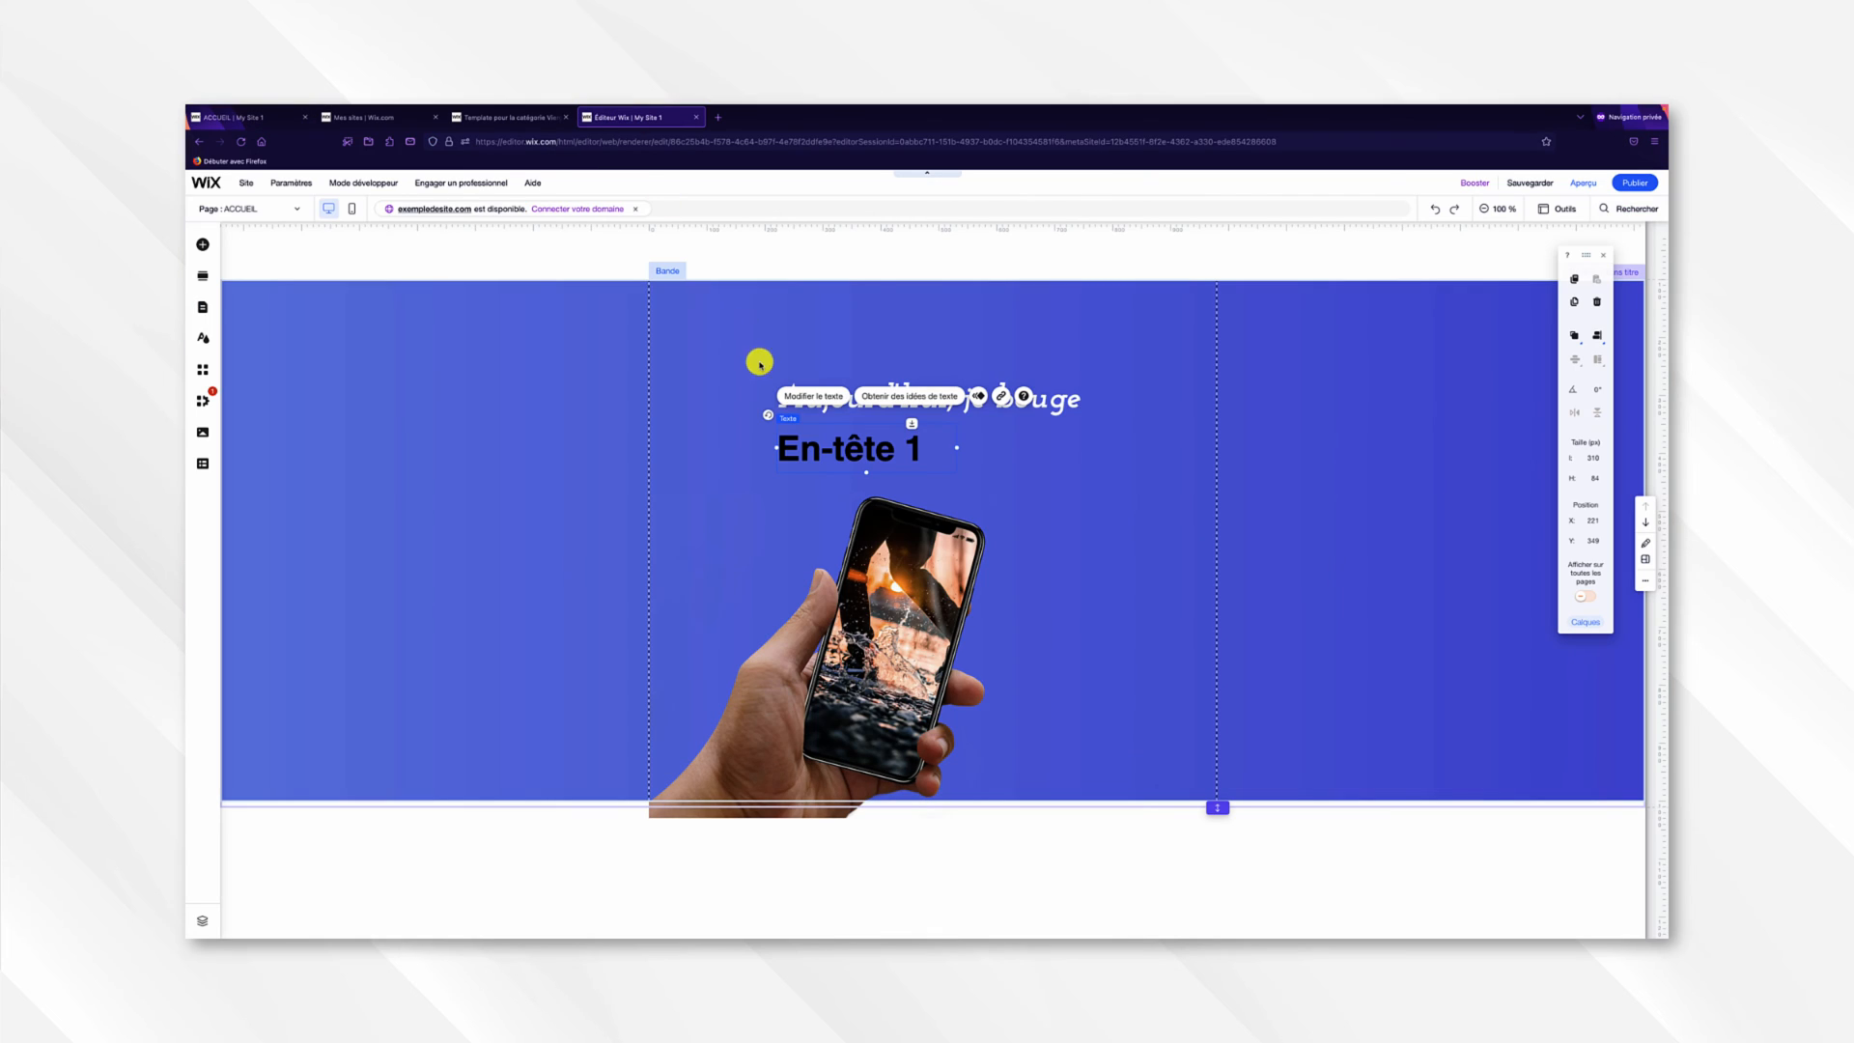
left_click(809, 416)
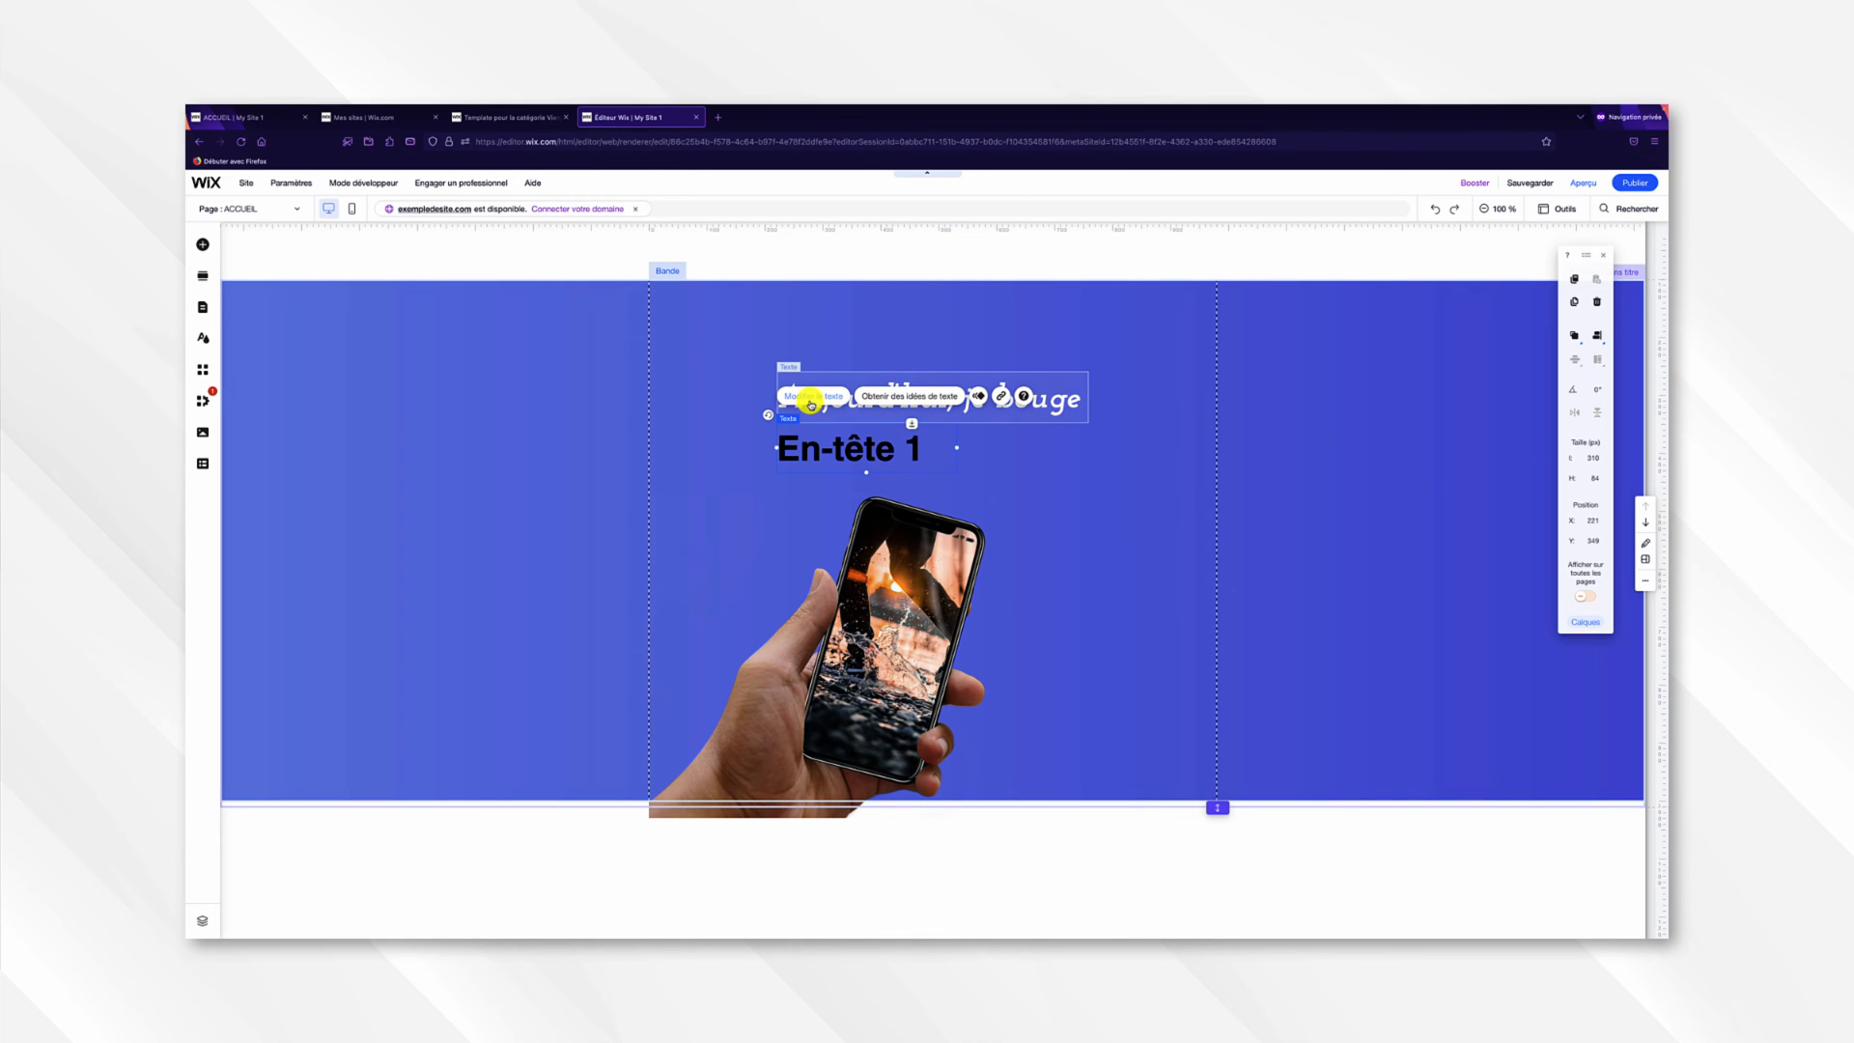
left_click(813, 401)
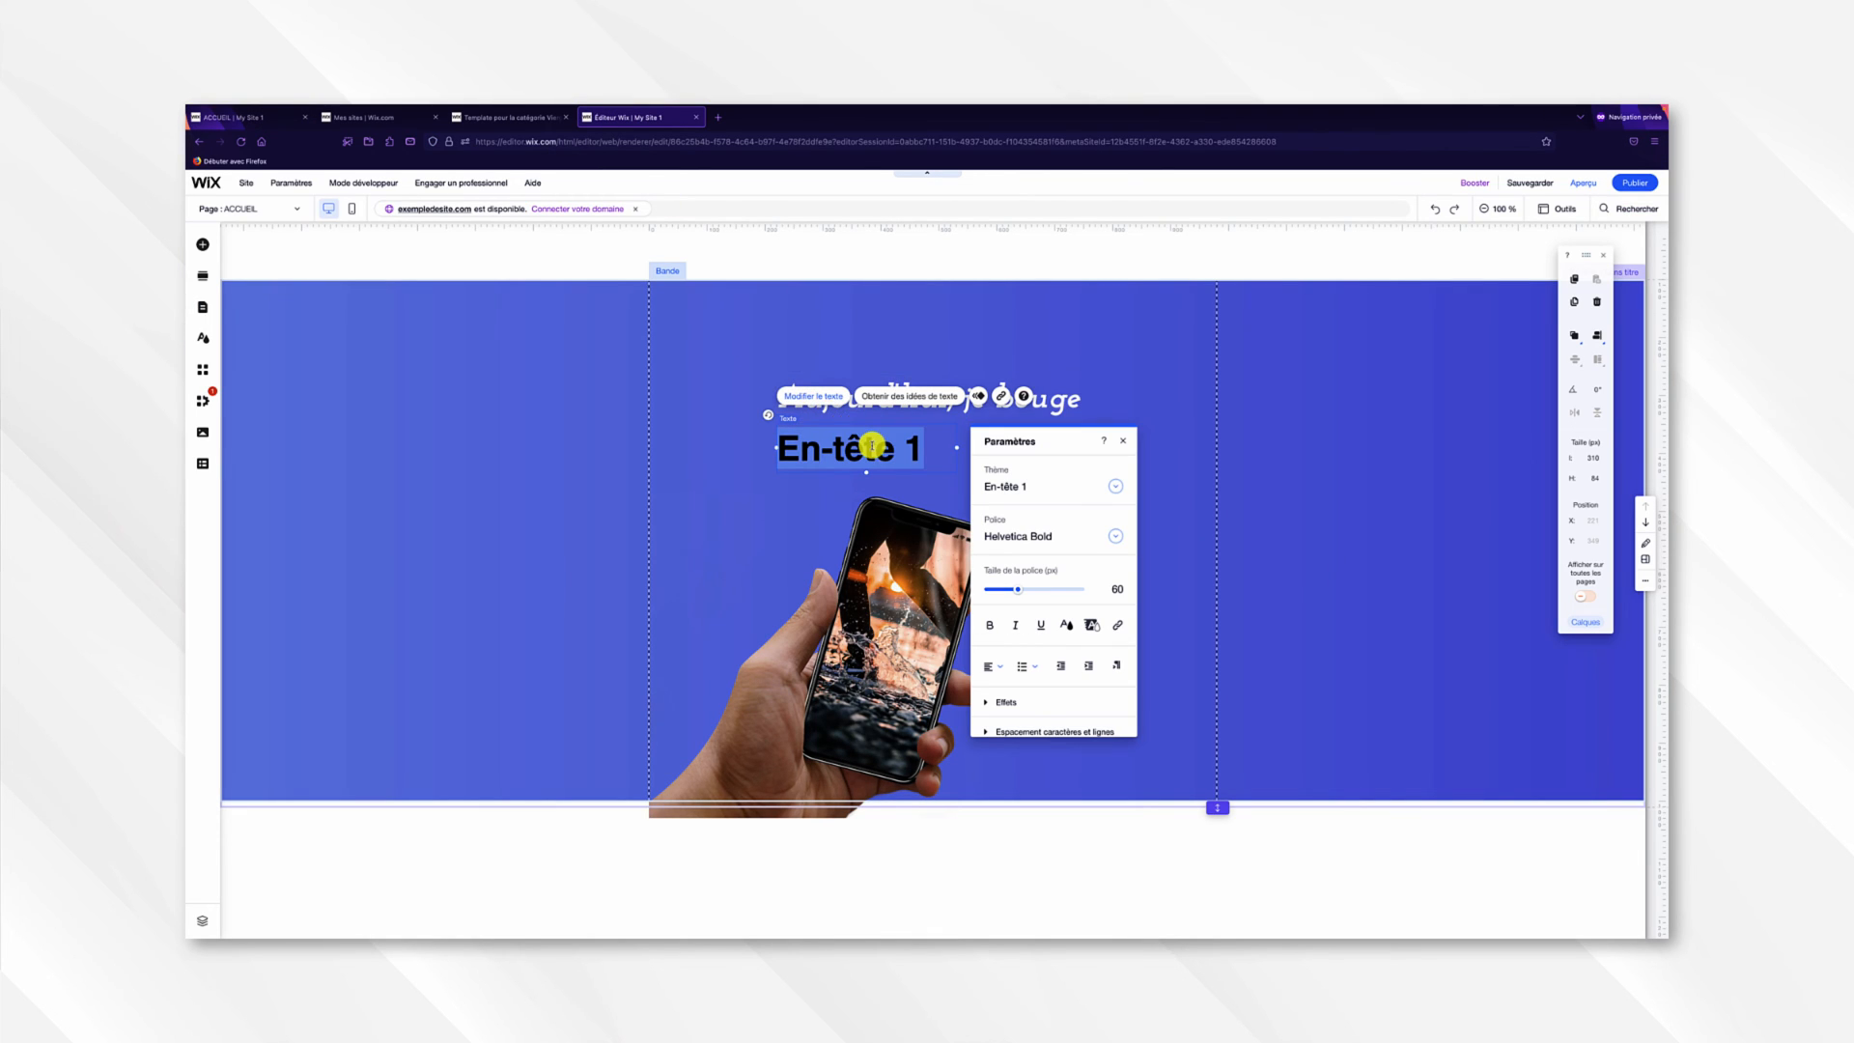
key("super+v")
Format the whole "Avec Firefit" text in bold and white, and close its text settings.
left_click_drag(878, 497, 773, 449)
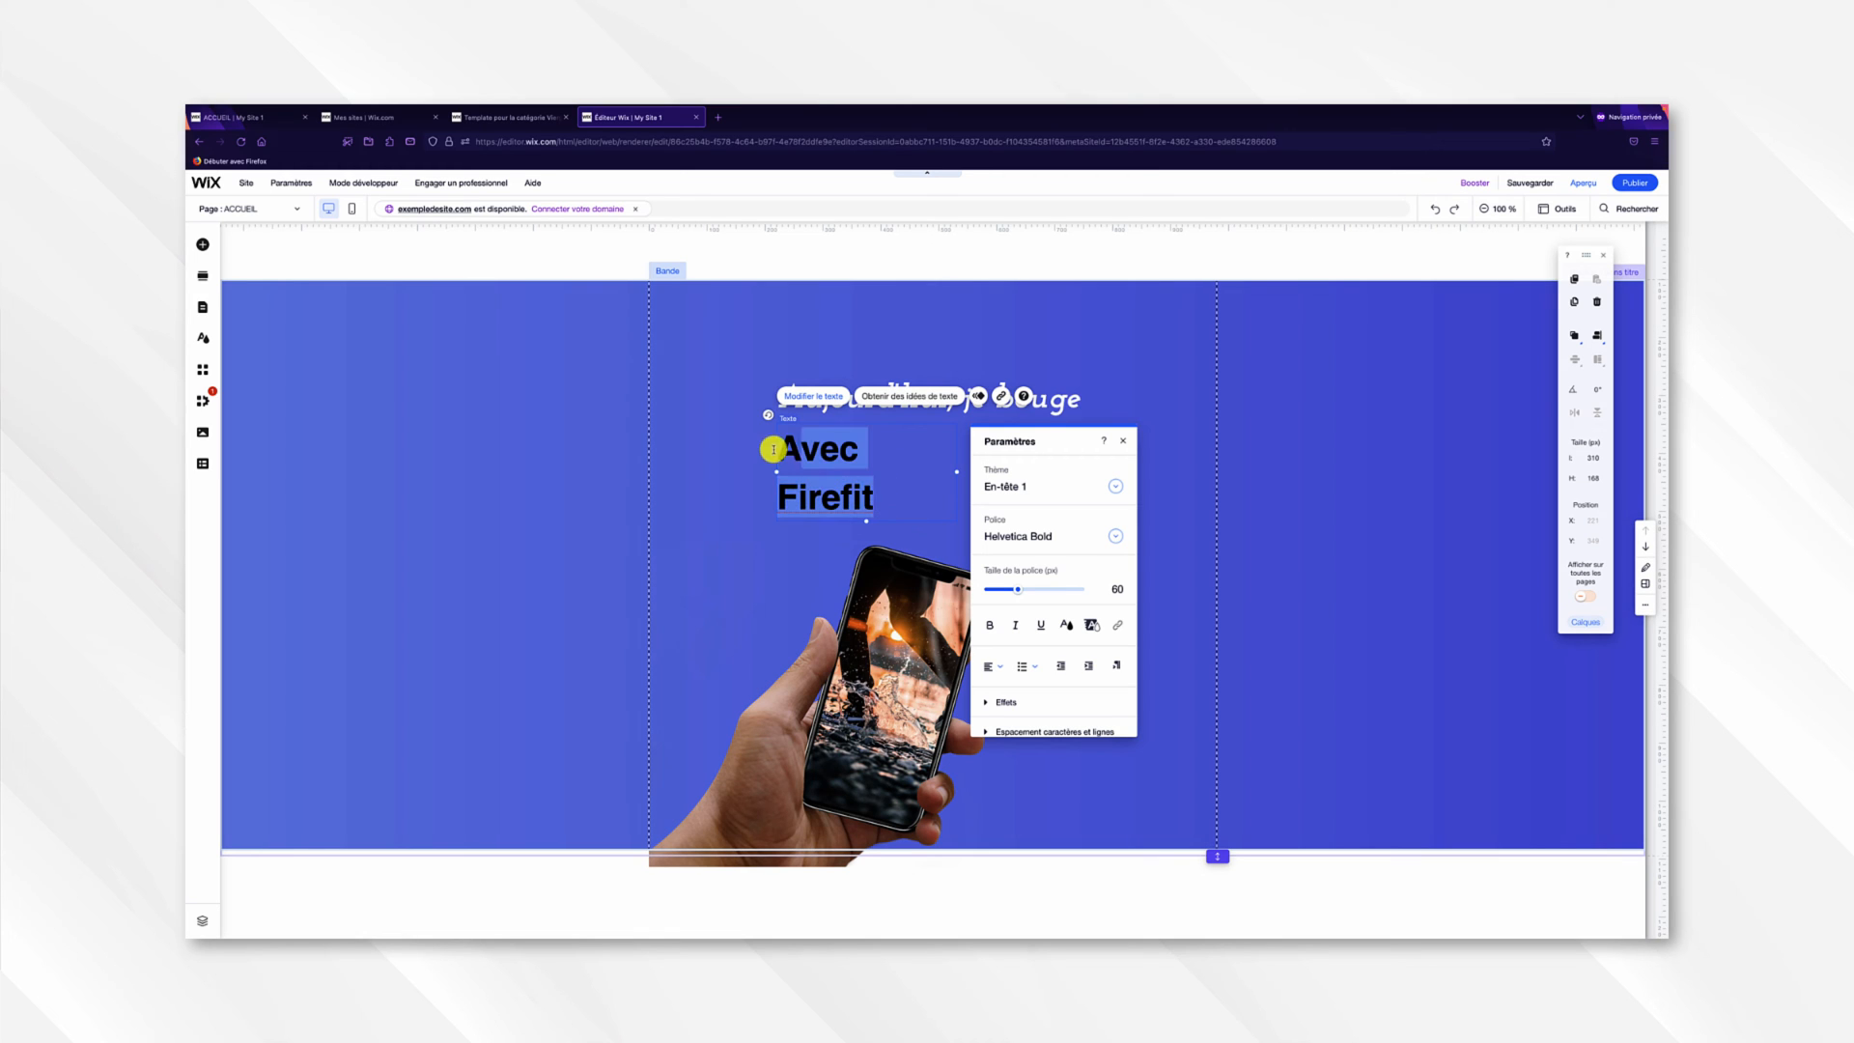
left_click(991, 625)
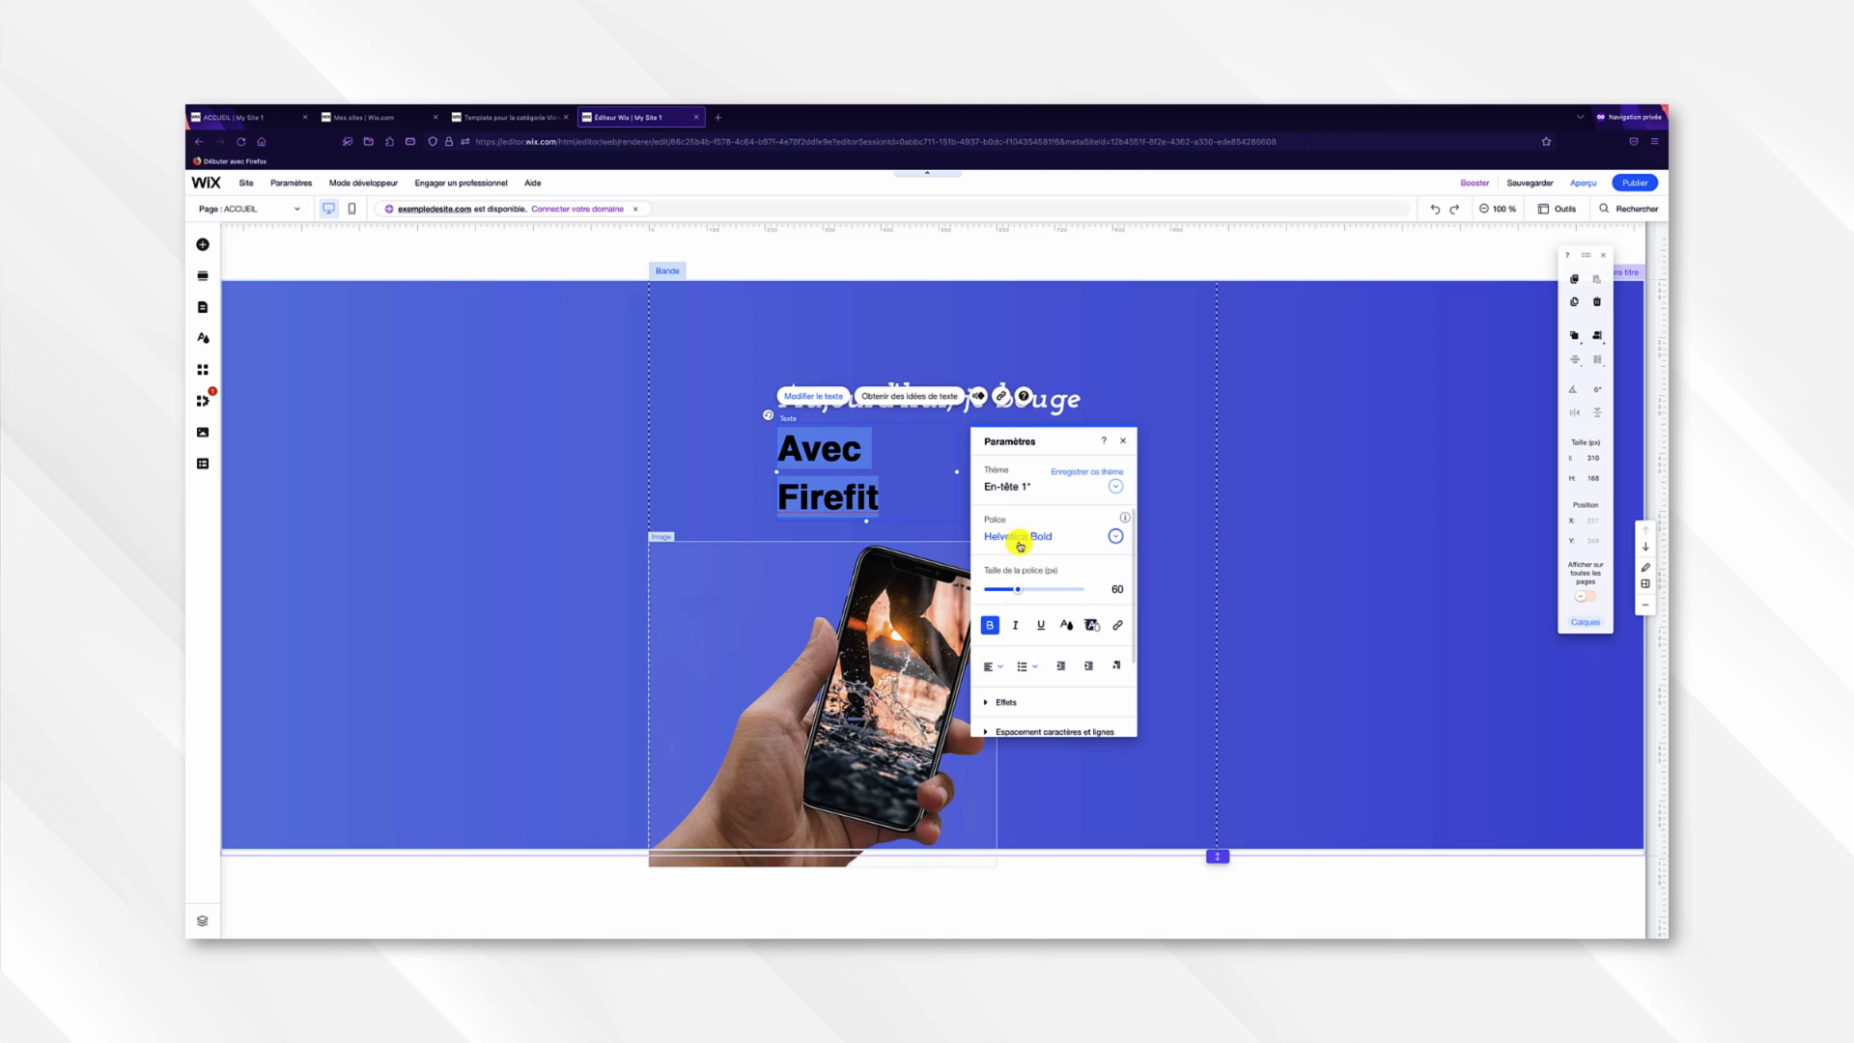
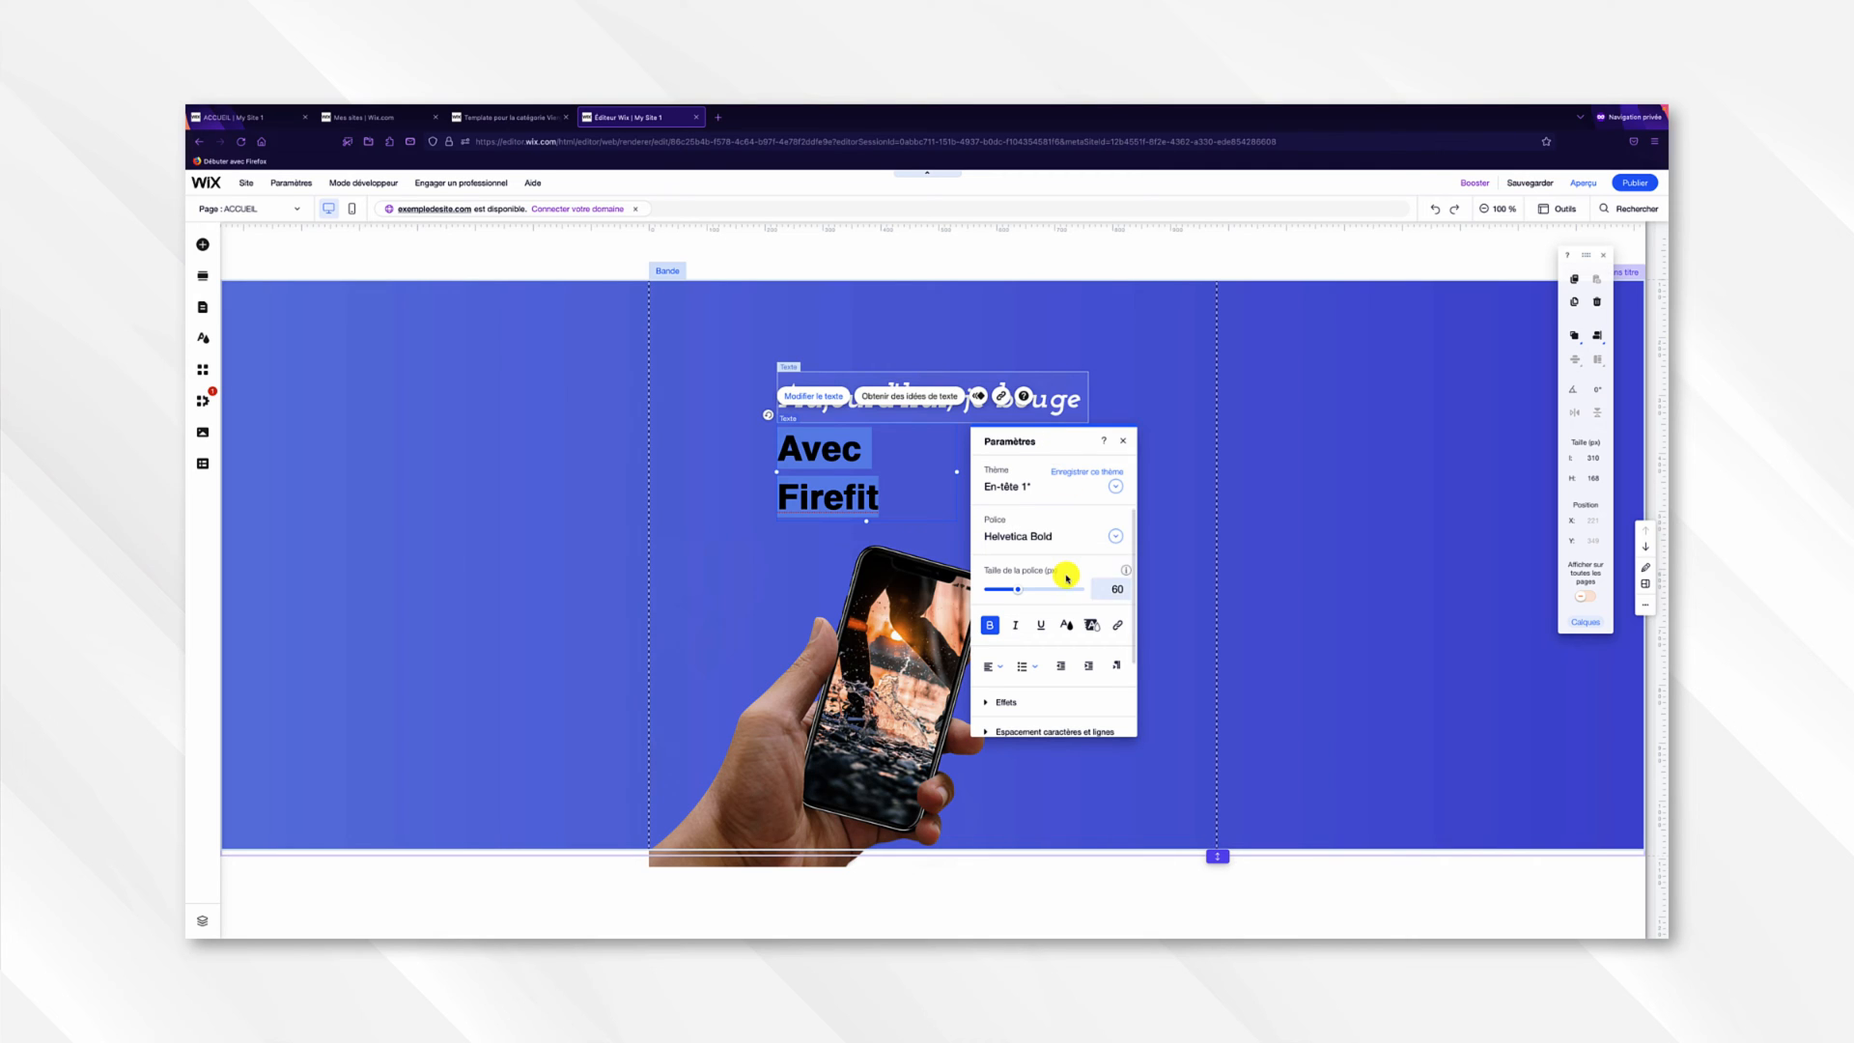
left_click(1067, 626)
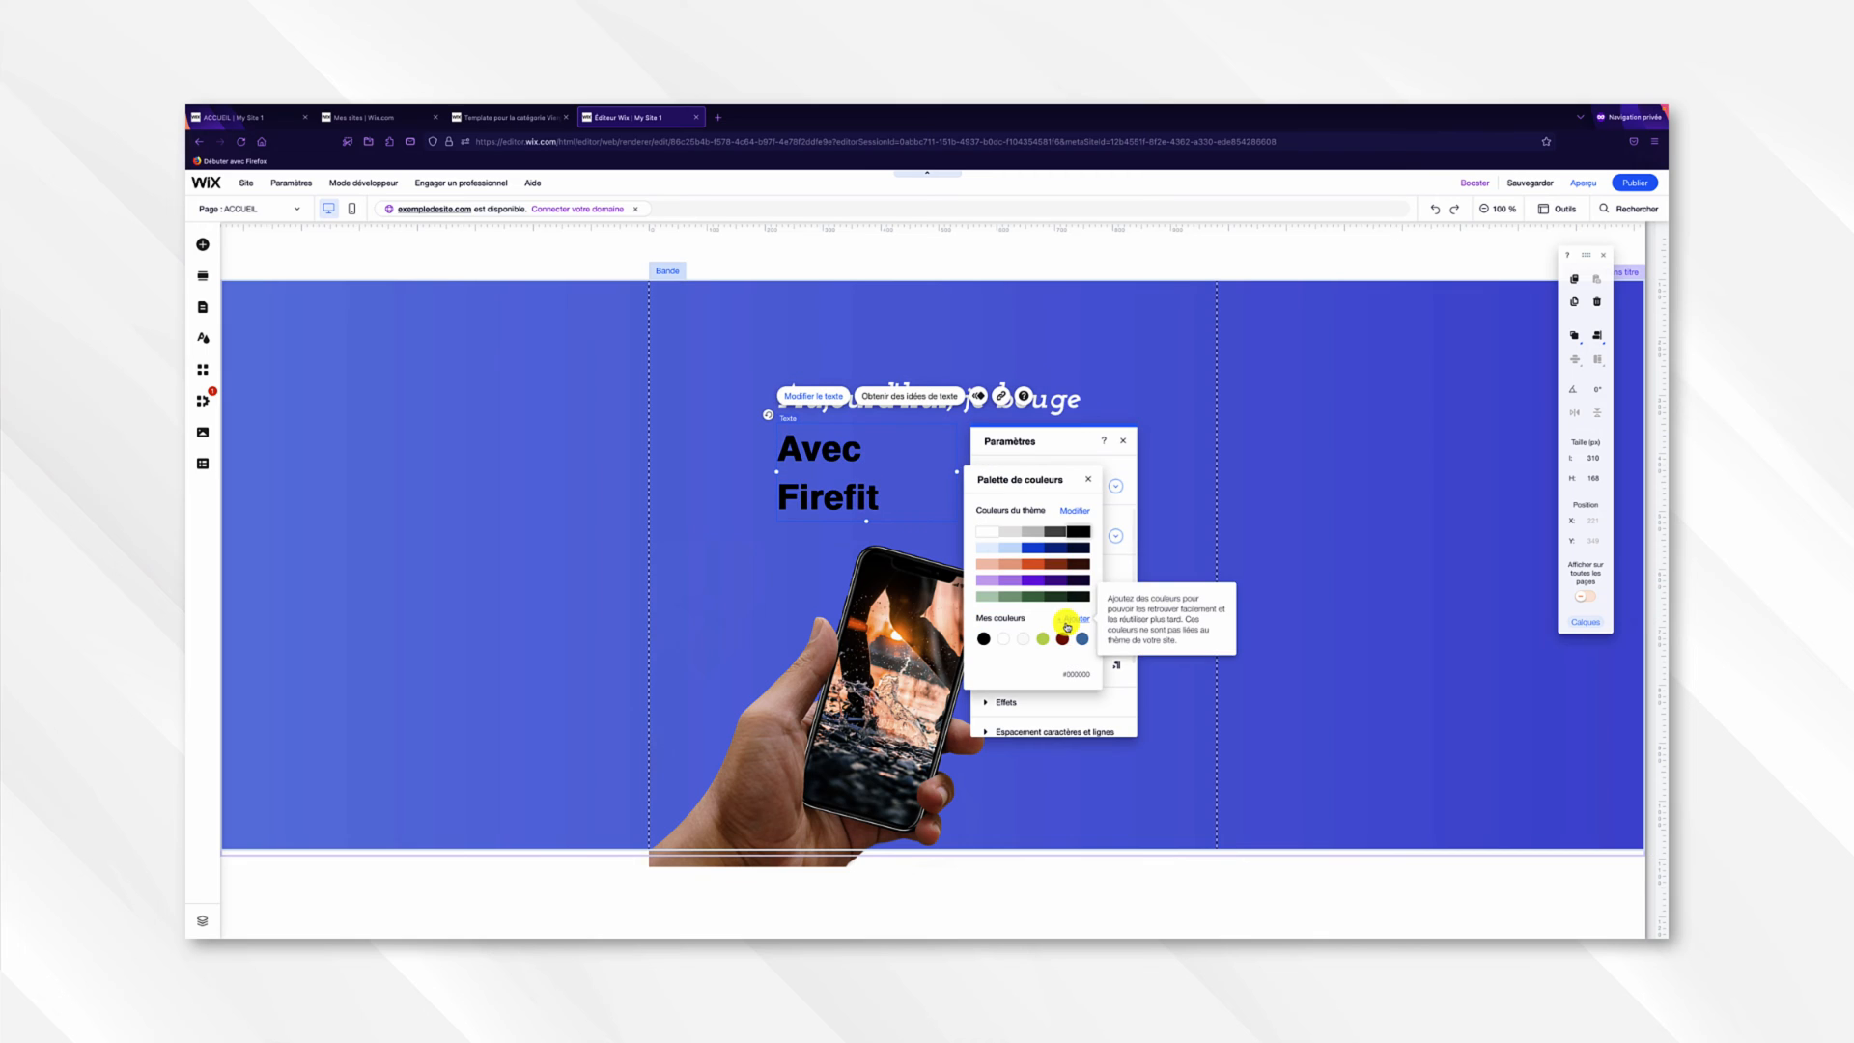
left_click(1007, 638)
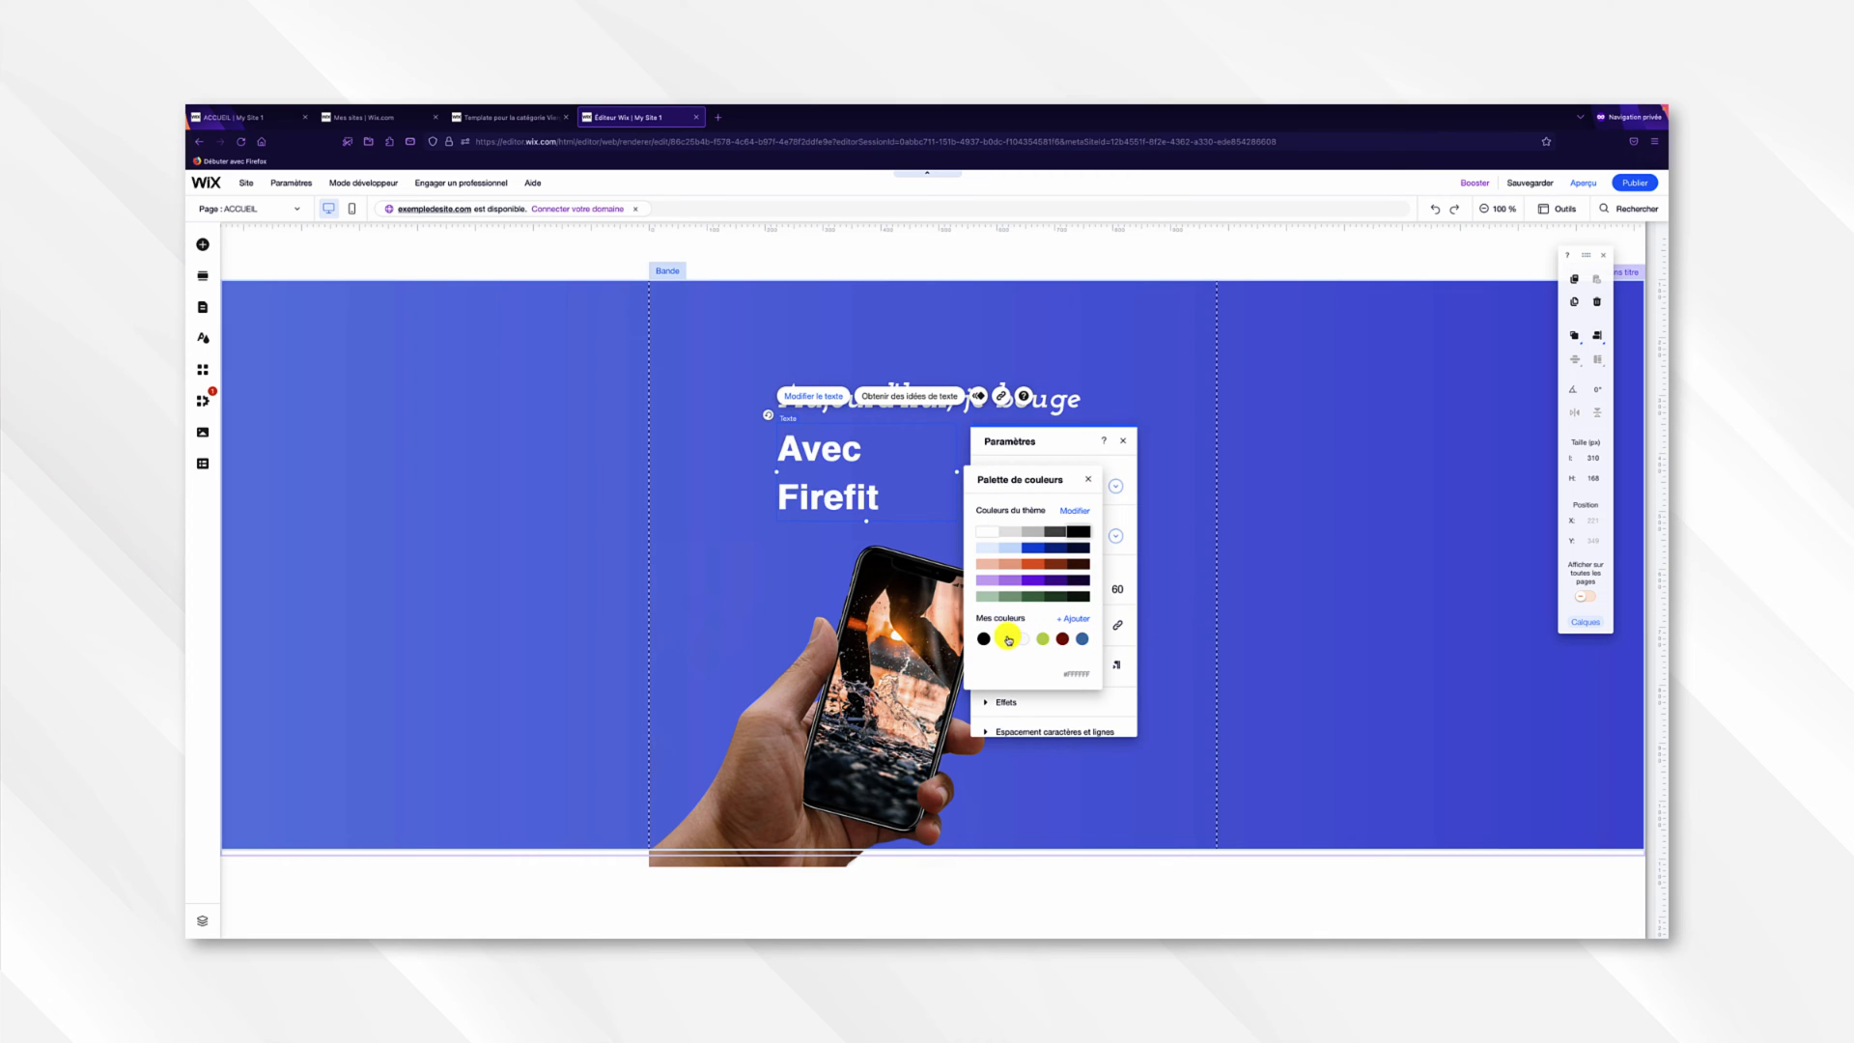
left_click(1088, 479)
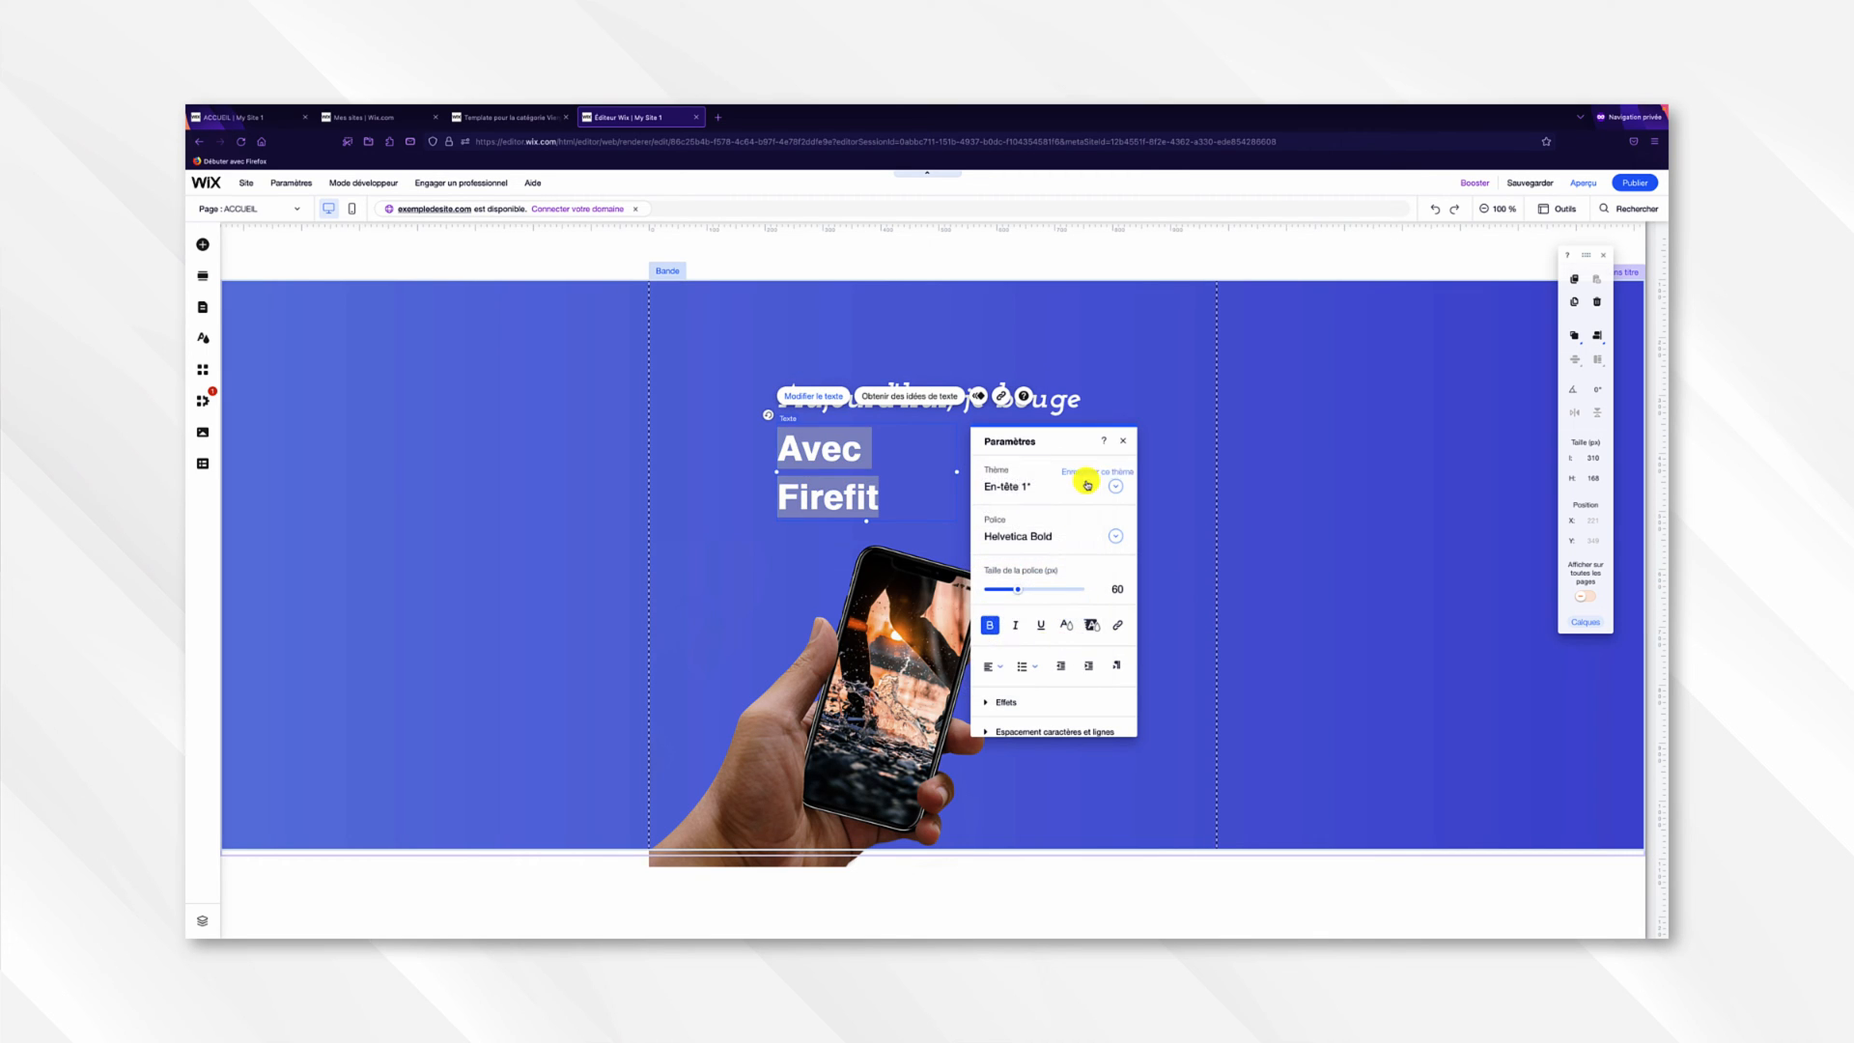
left_click(1122, 443)
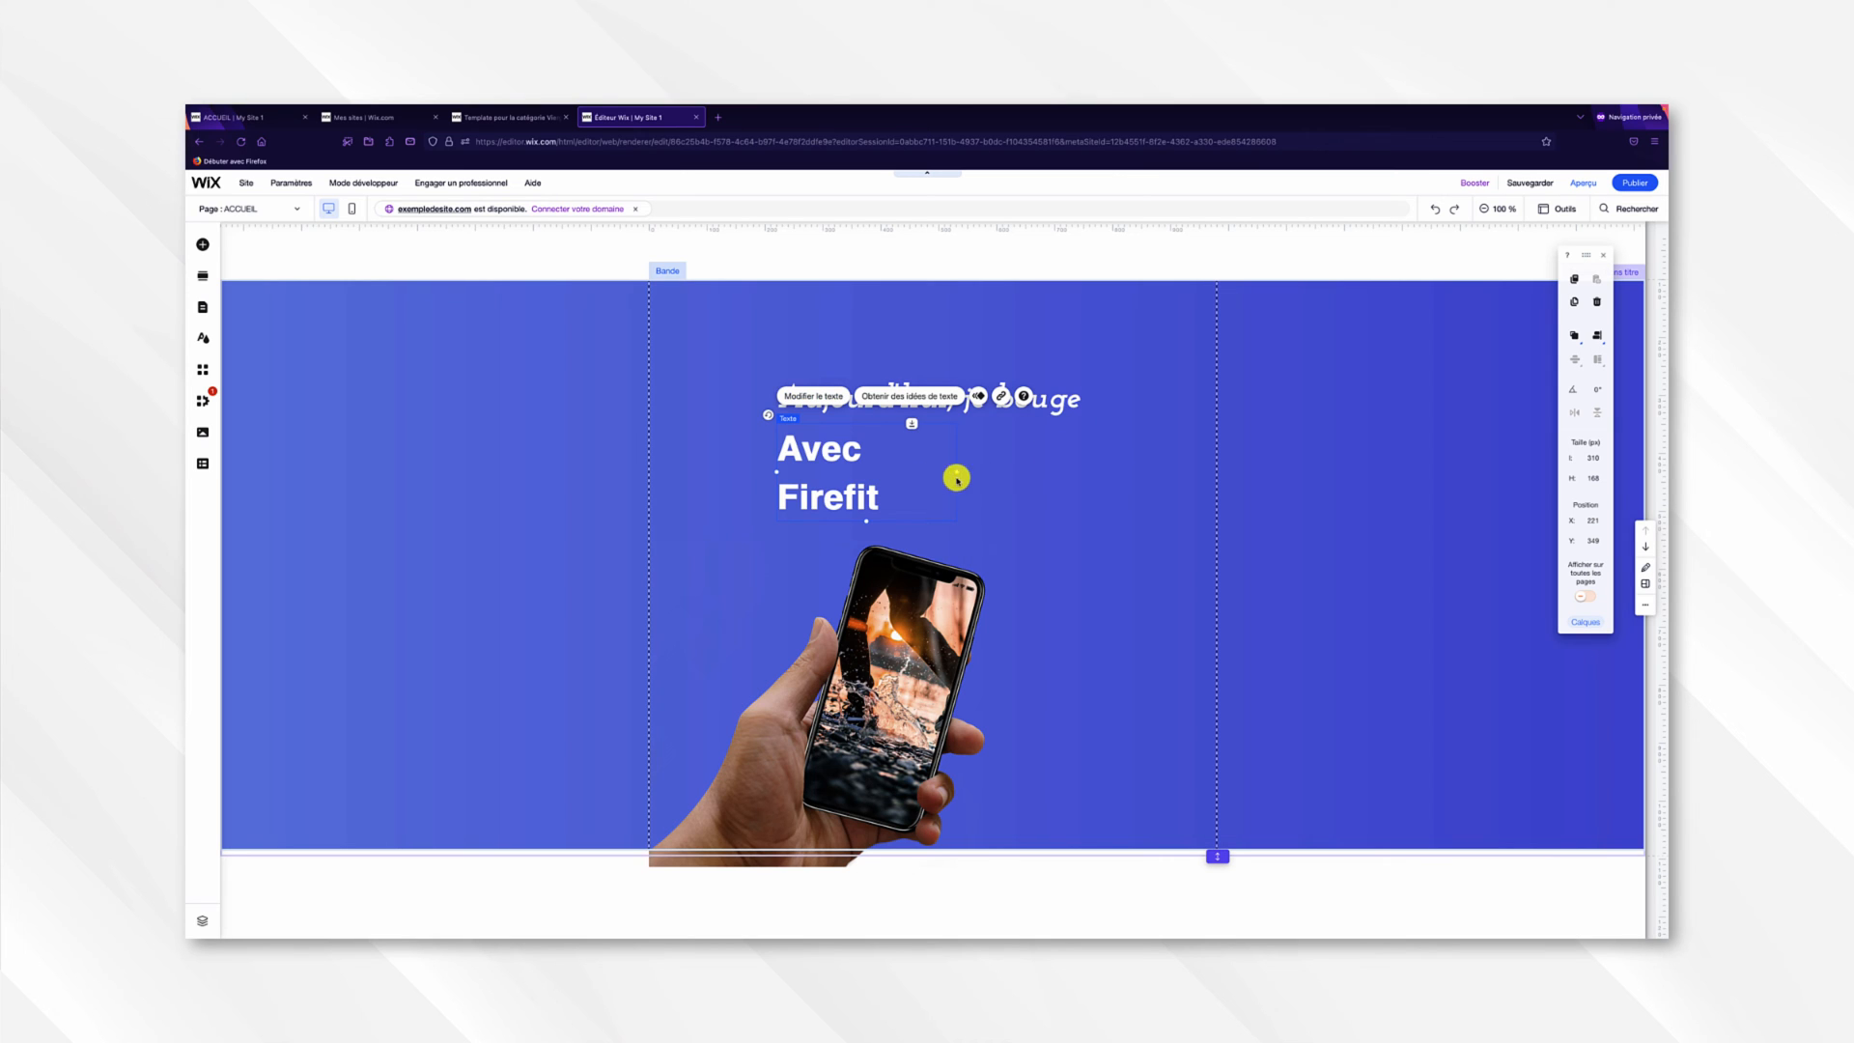
Fit "Avec Firefit" on one line directly beneath the heading, and add a thin black decorative line at its right end.
left_click_drag(957, 473, 1073, 469)
left_click_drag(1085, 466, 943, 446)
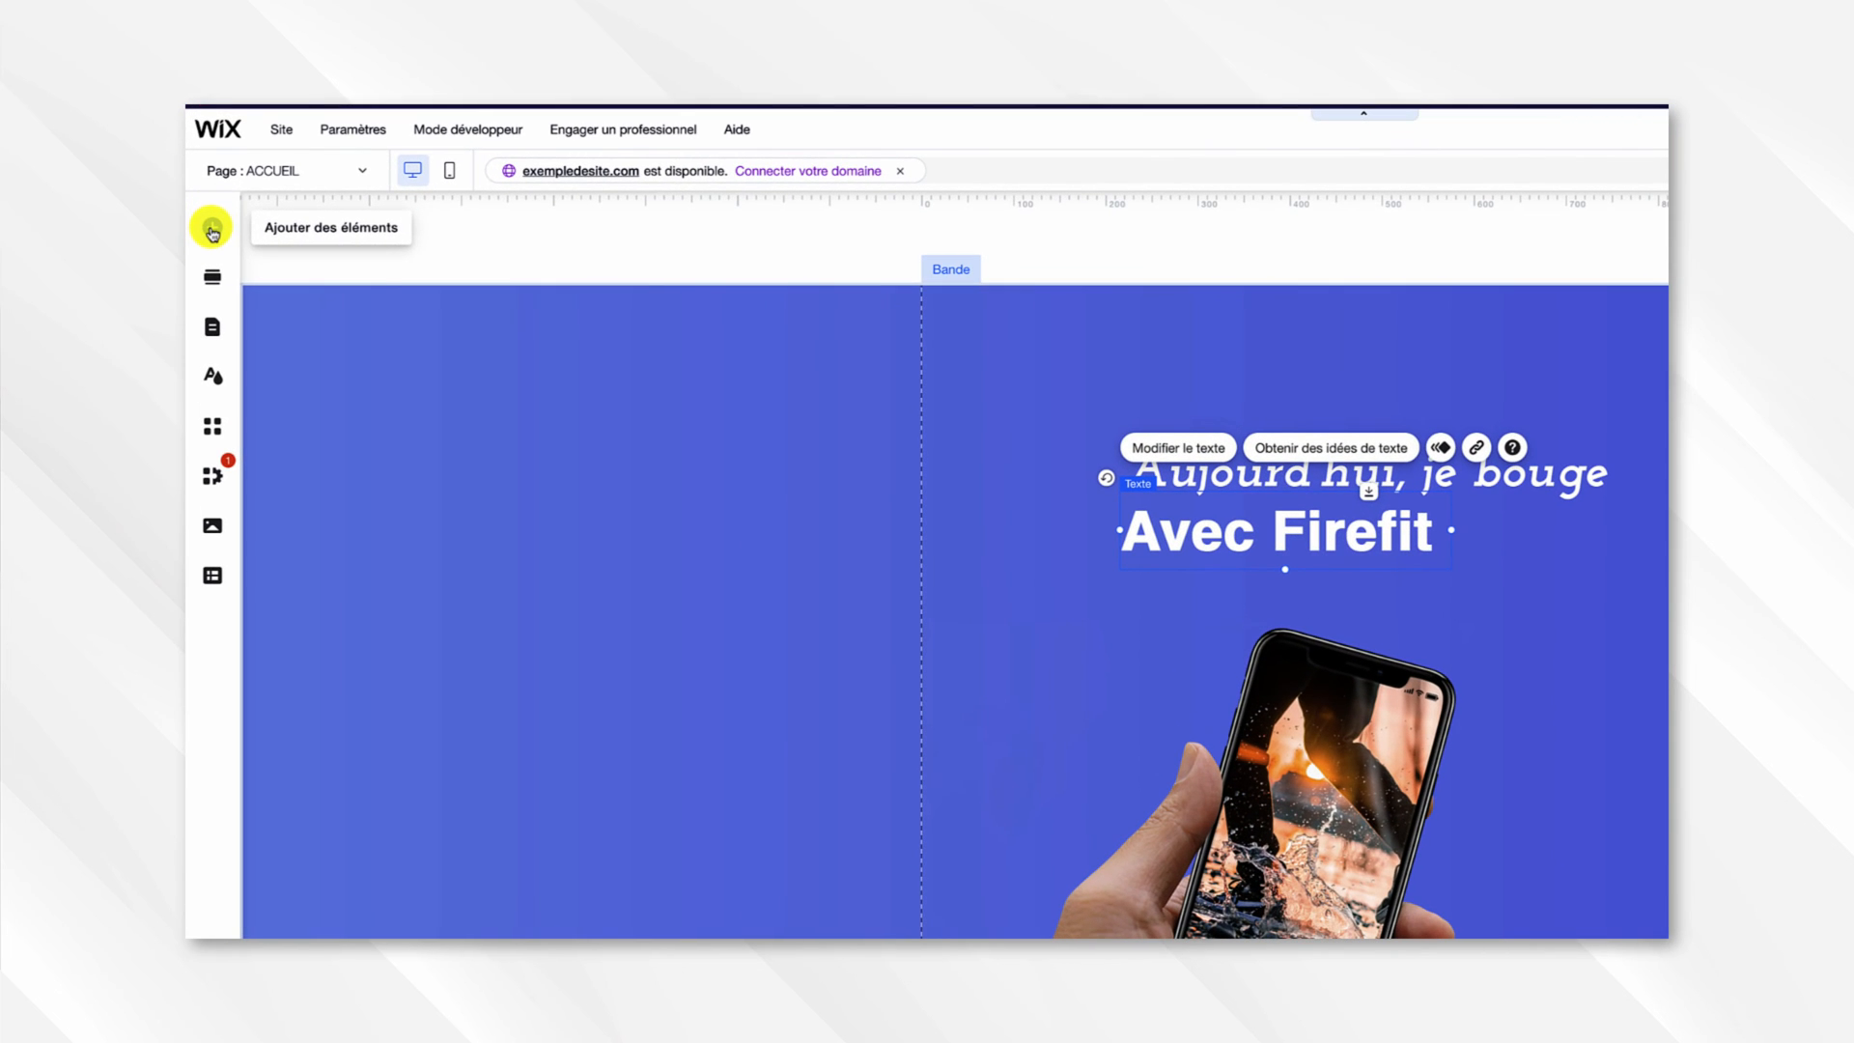
left_click(212, 230)
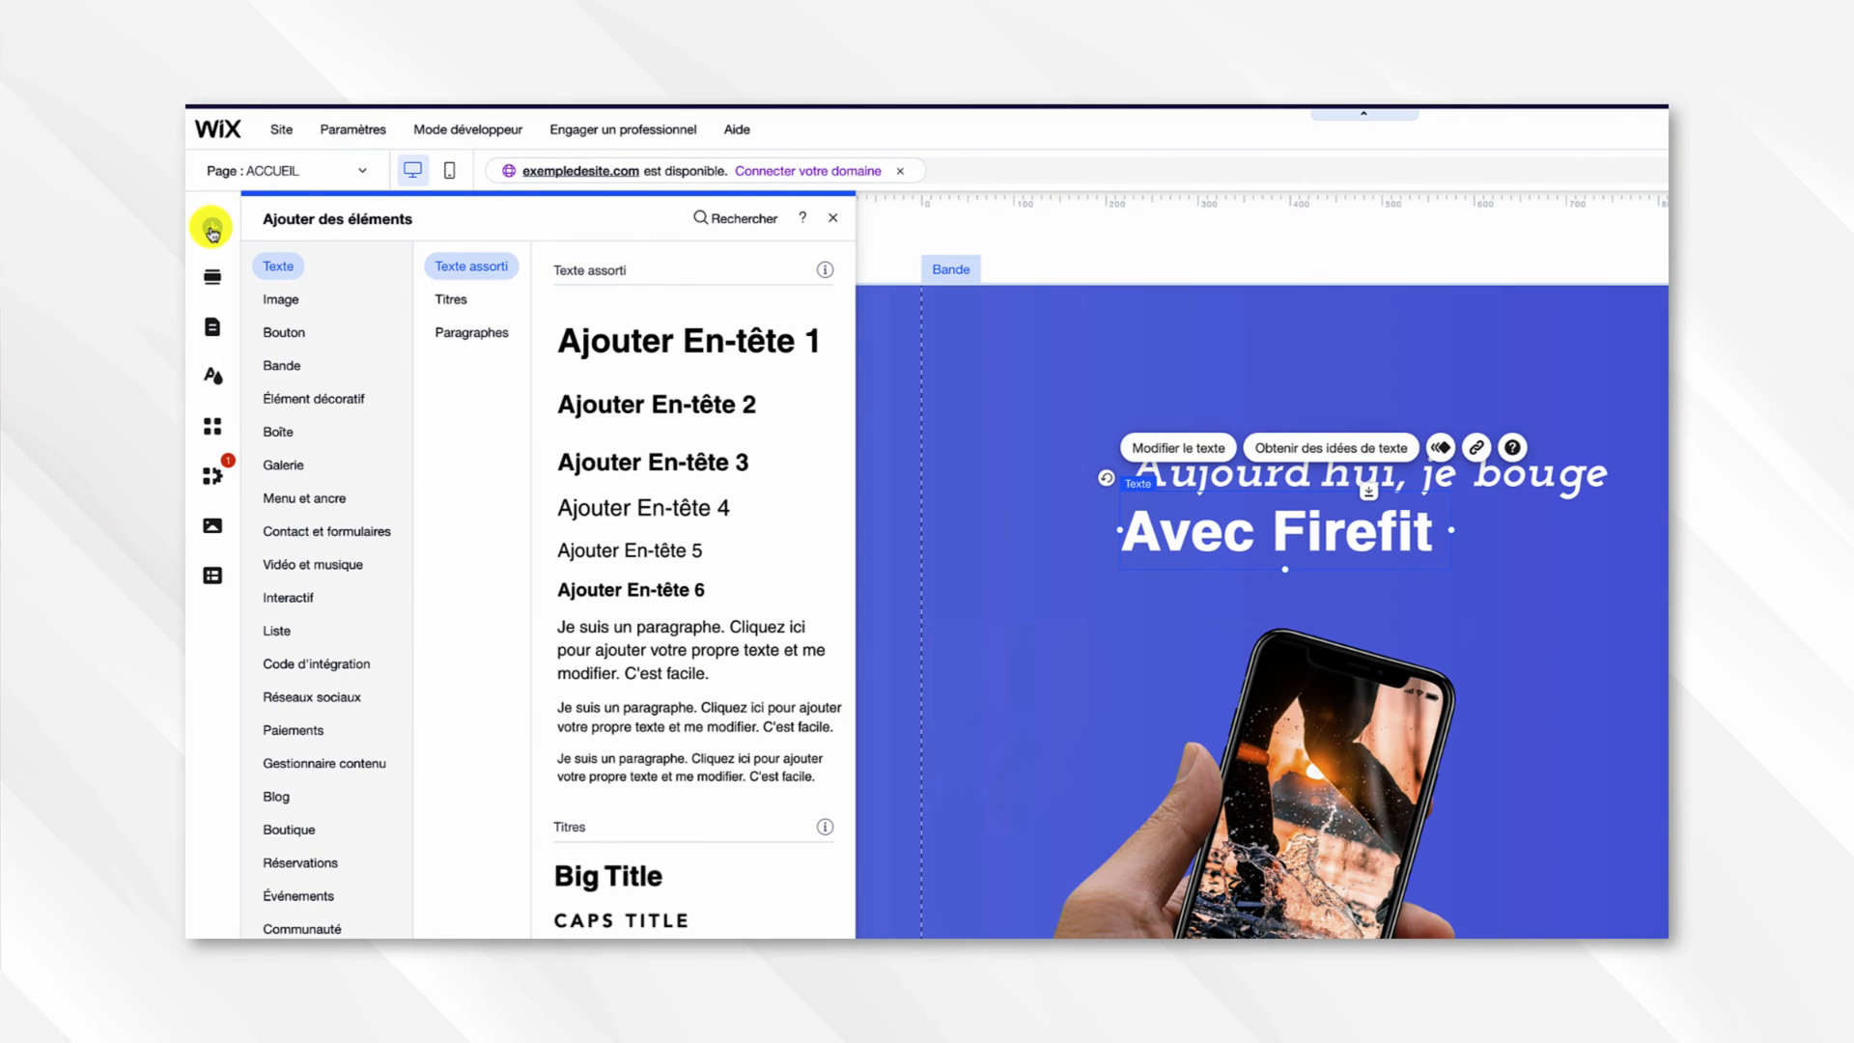
left_click(311, 396)
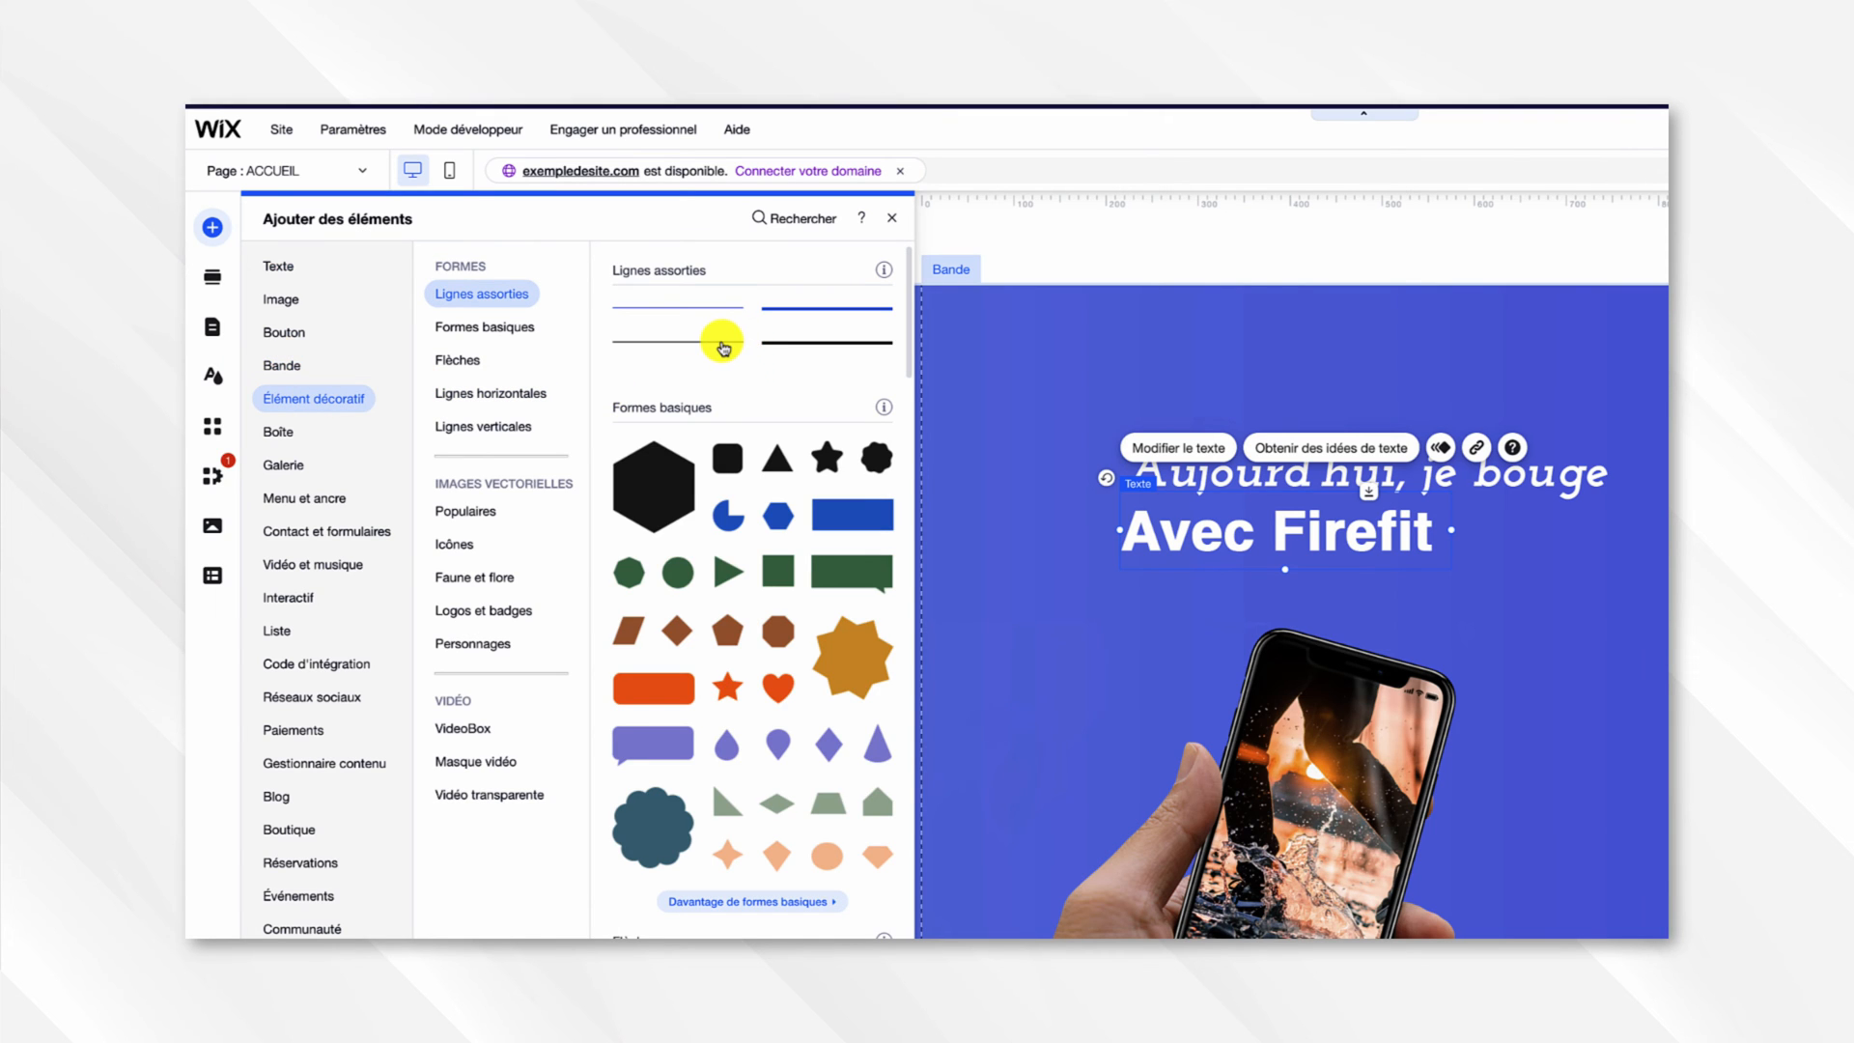
left_click_drag(722, 346, 1117, 436)
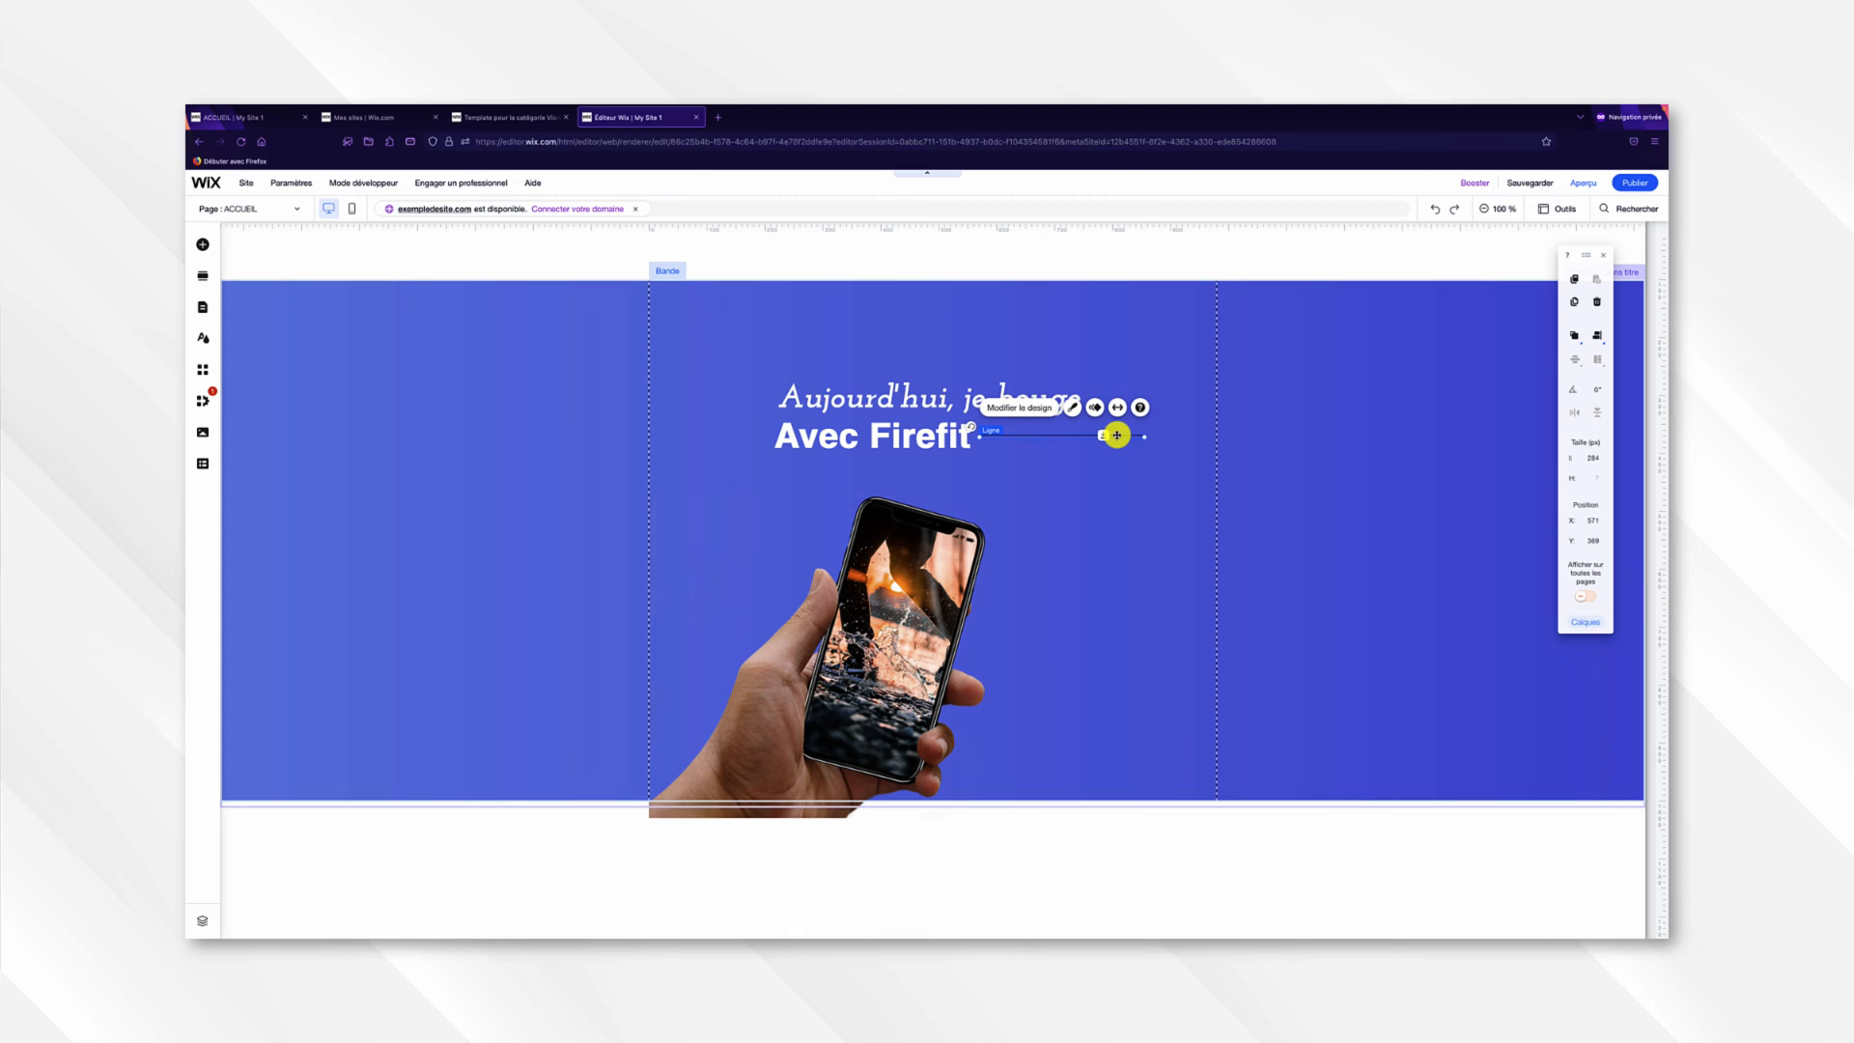
Customize the decorative line to white with a width of 4 px, and shorten it to end at the heading's right edge.
left_click(1033, 408)
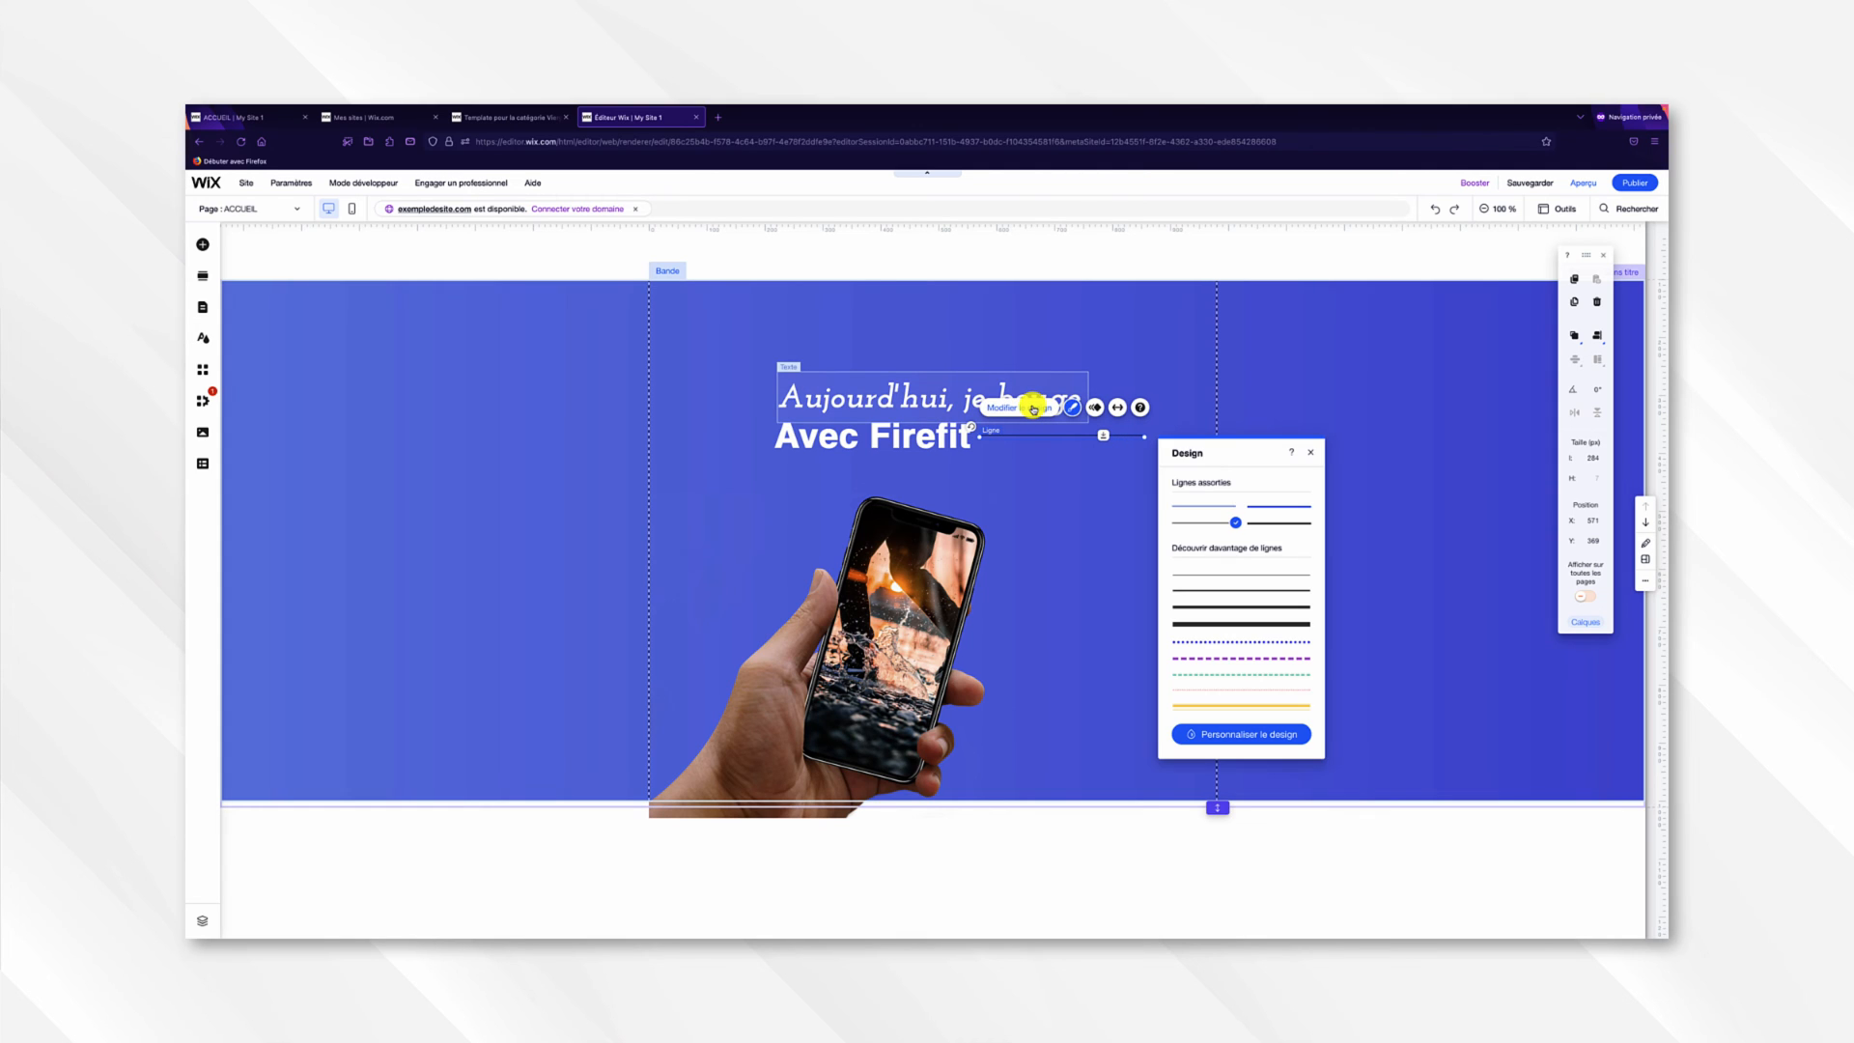
left_click(1252, 736)
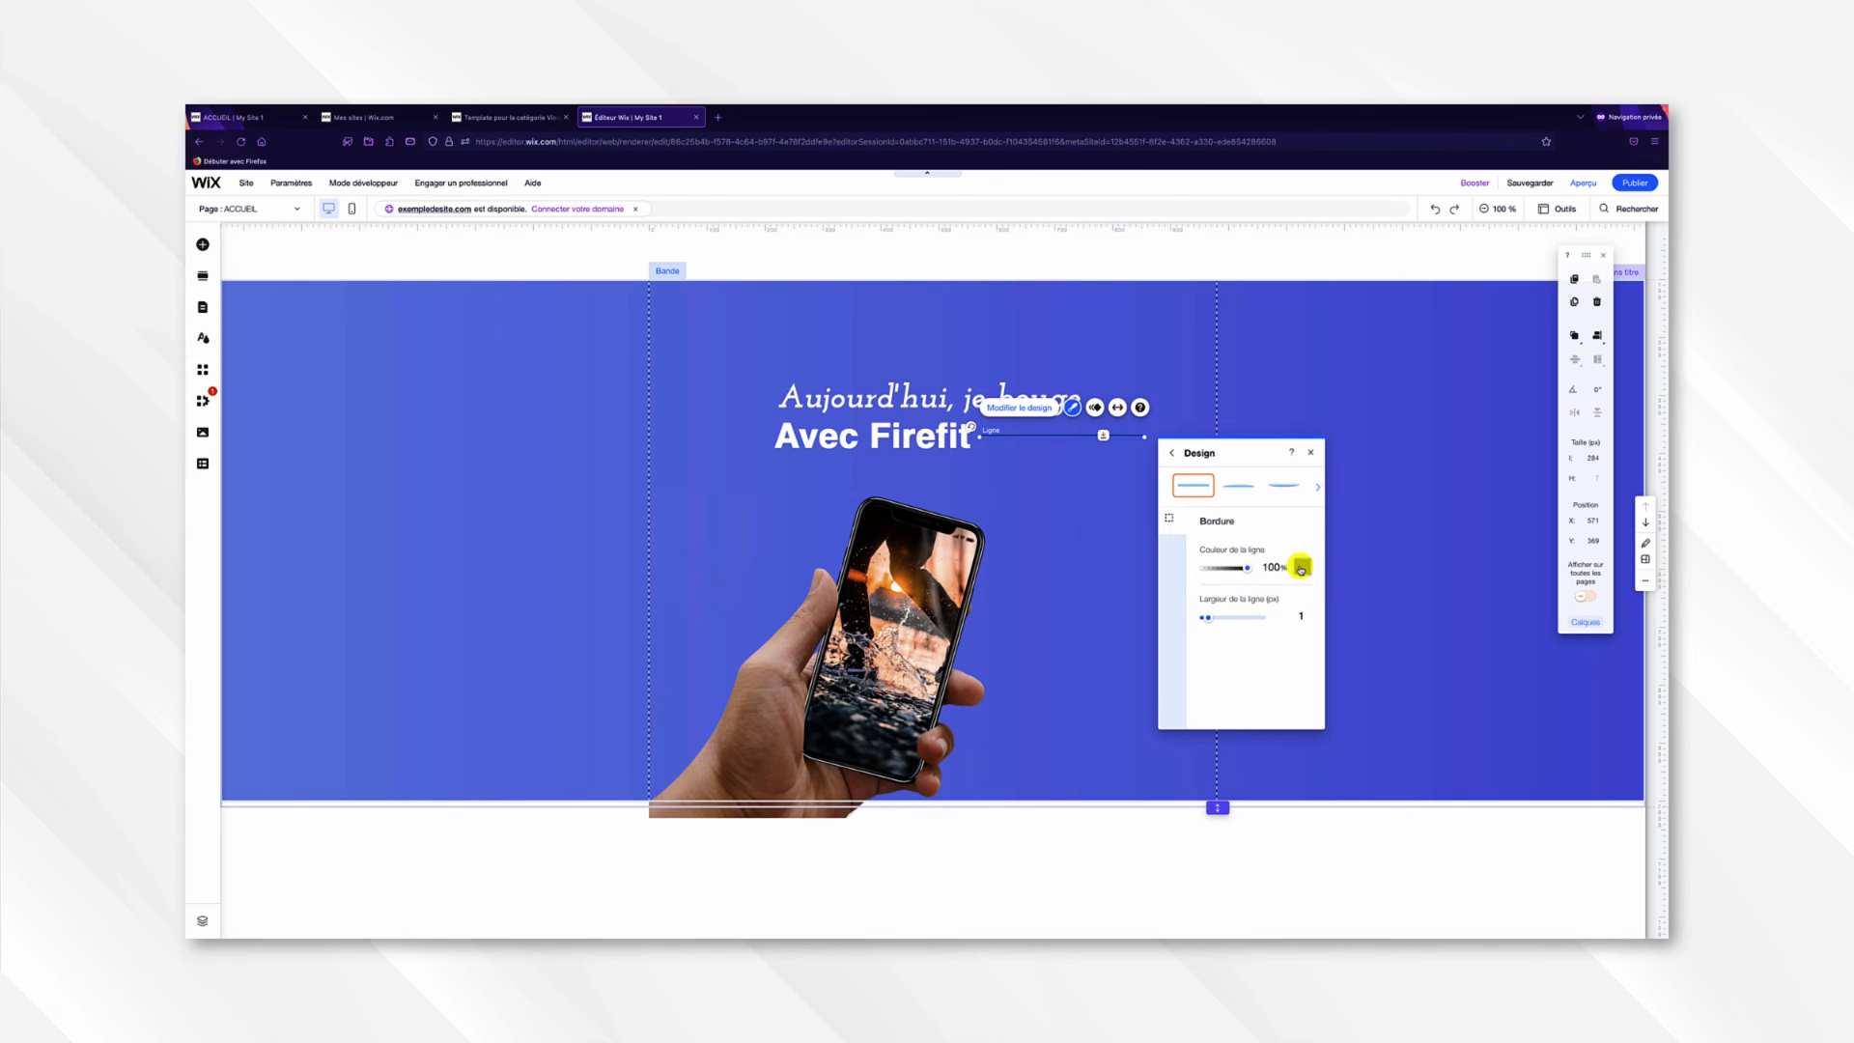
left_click(1303, 569)
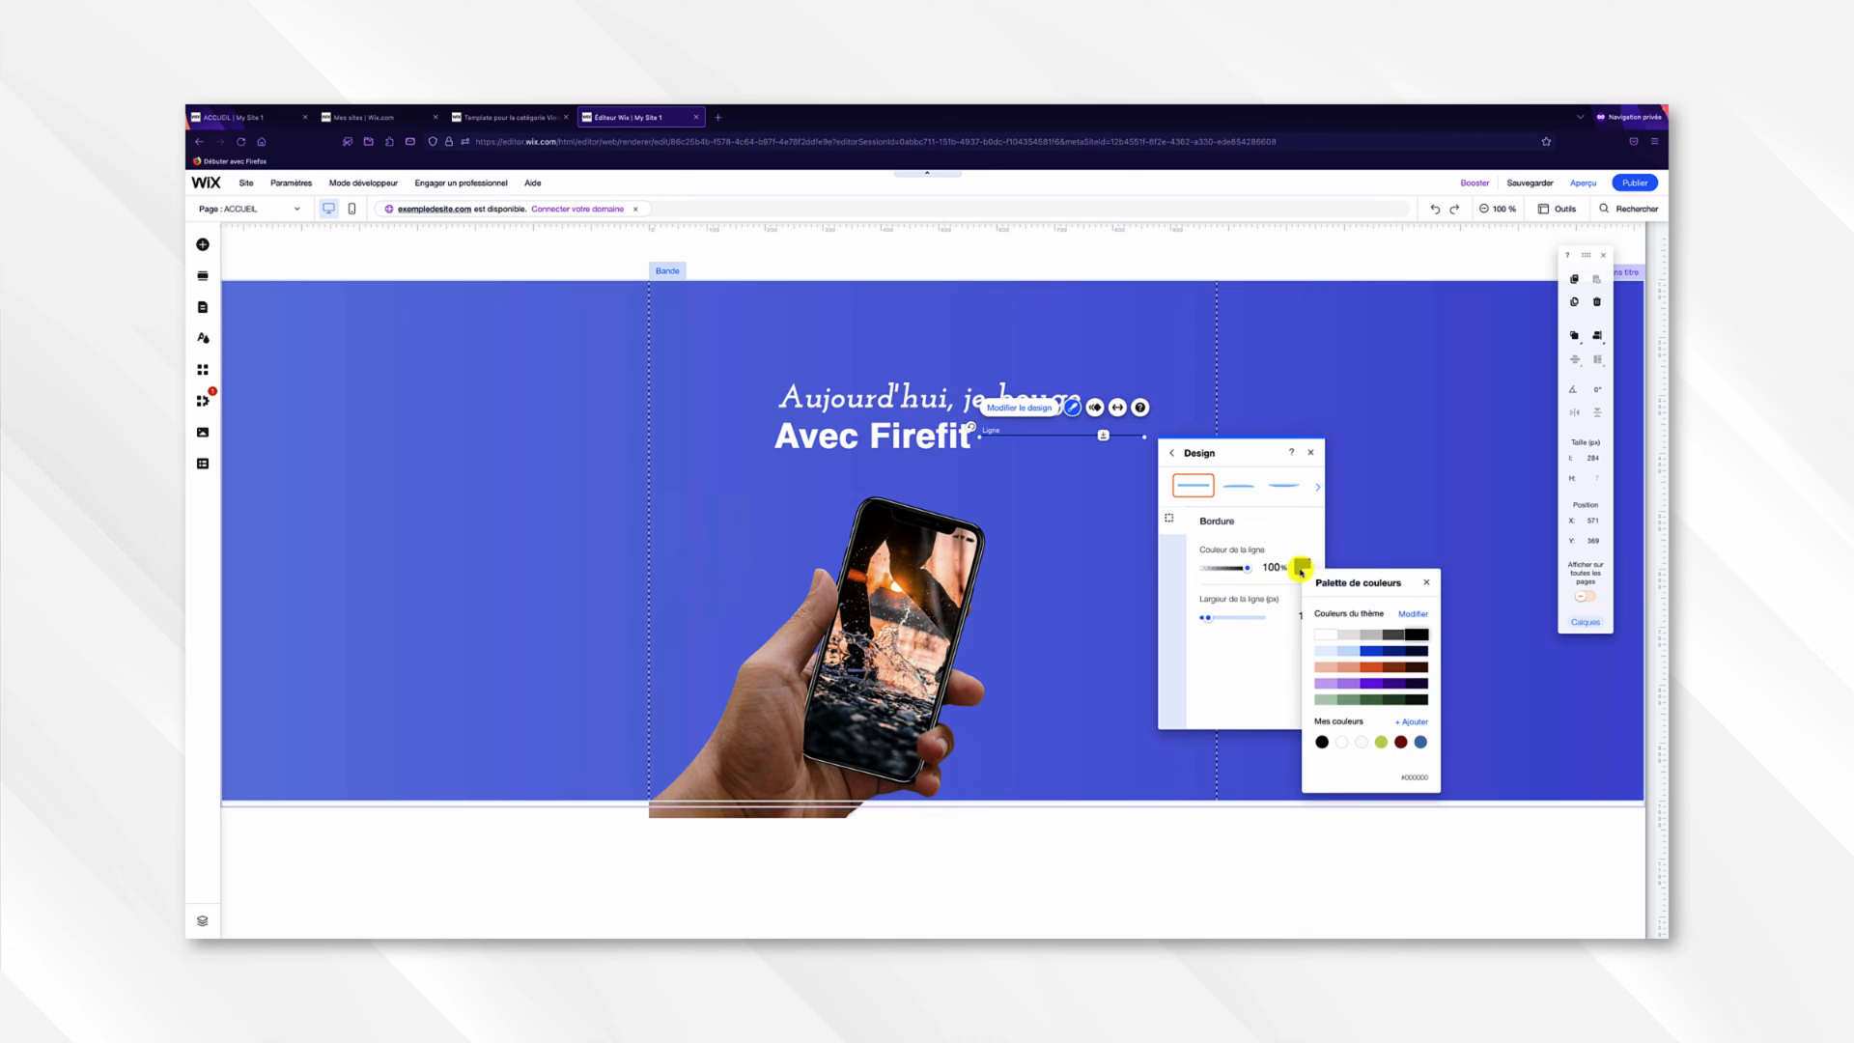
left_click(1325, 635)
left_click(1209, 618)
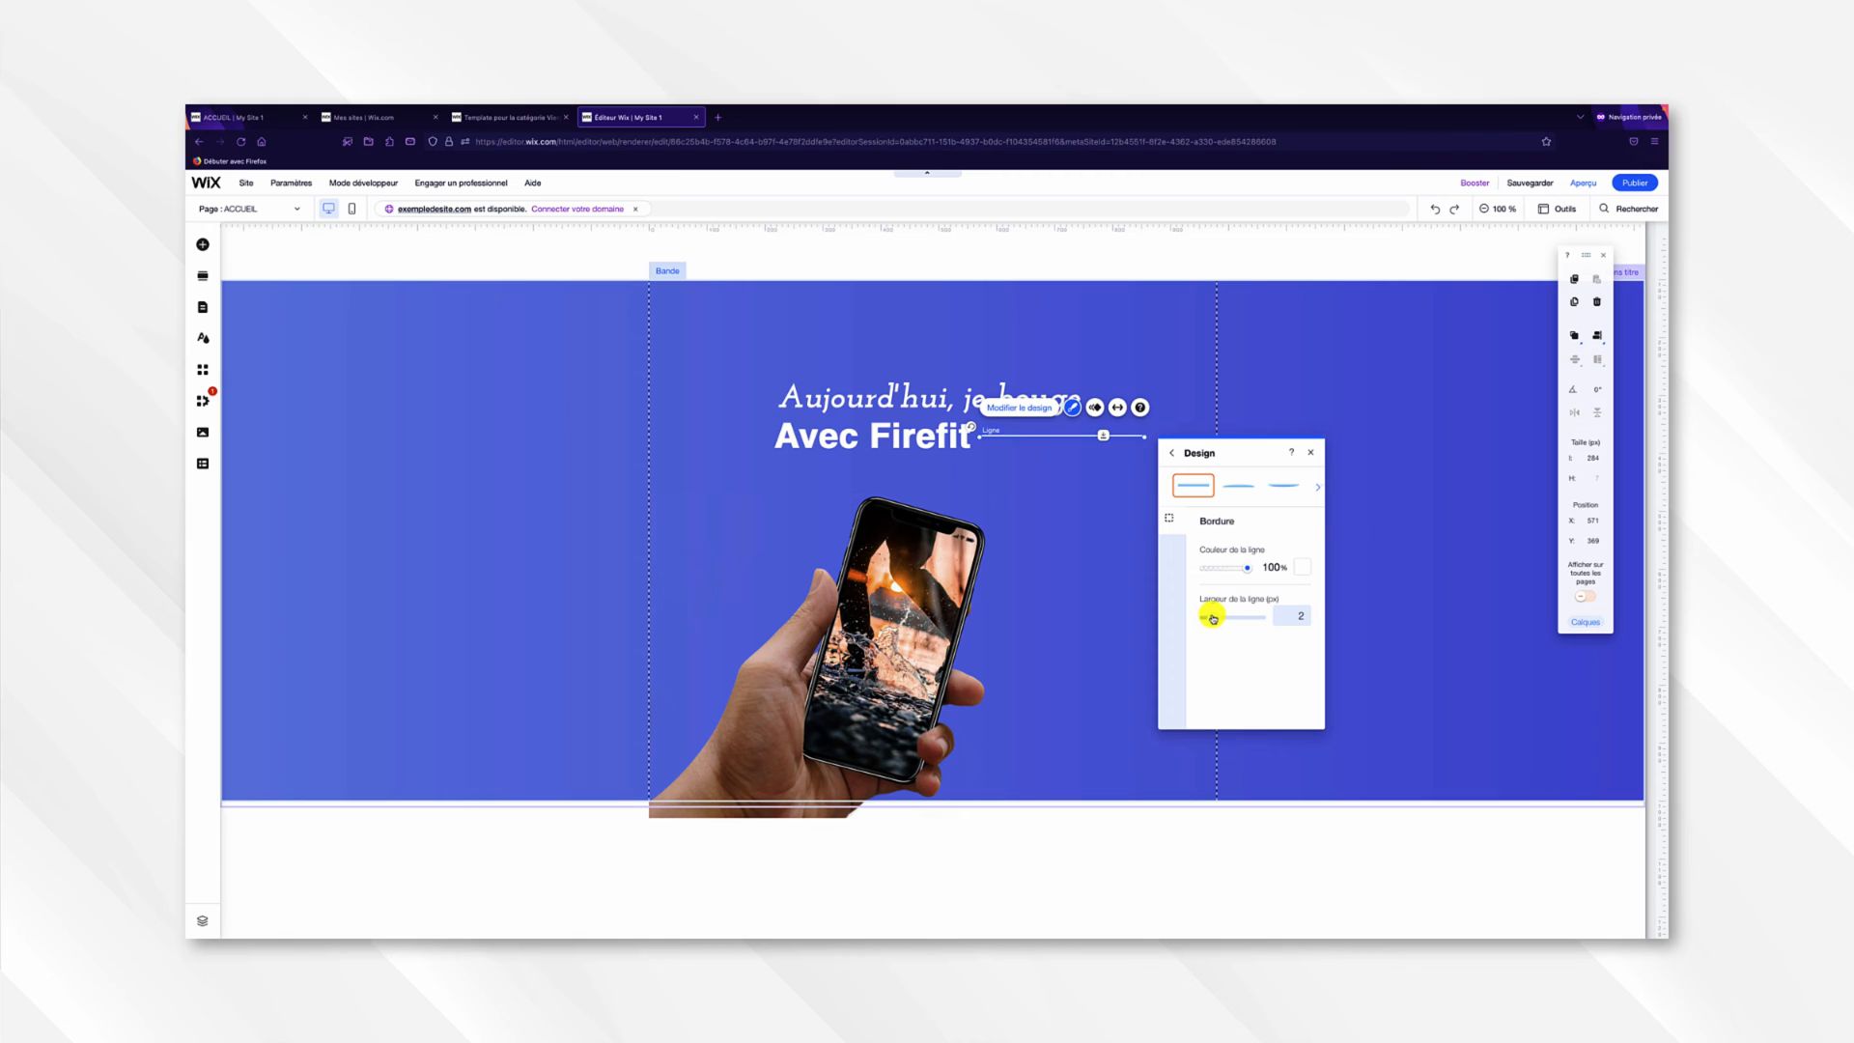
left_click_drag(1213, 619, 1217, 619)
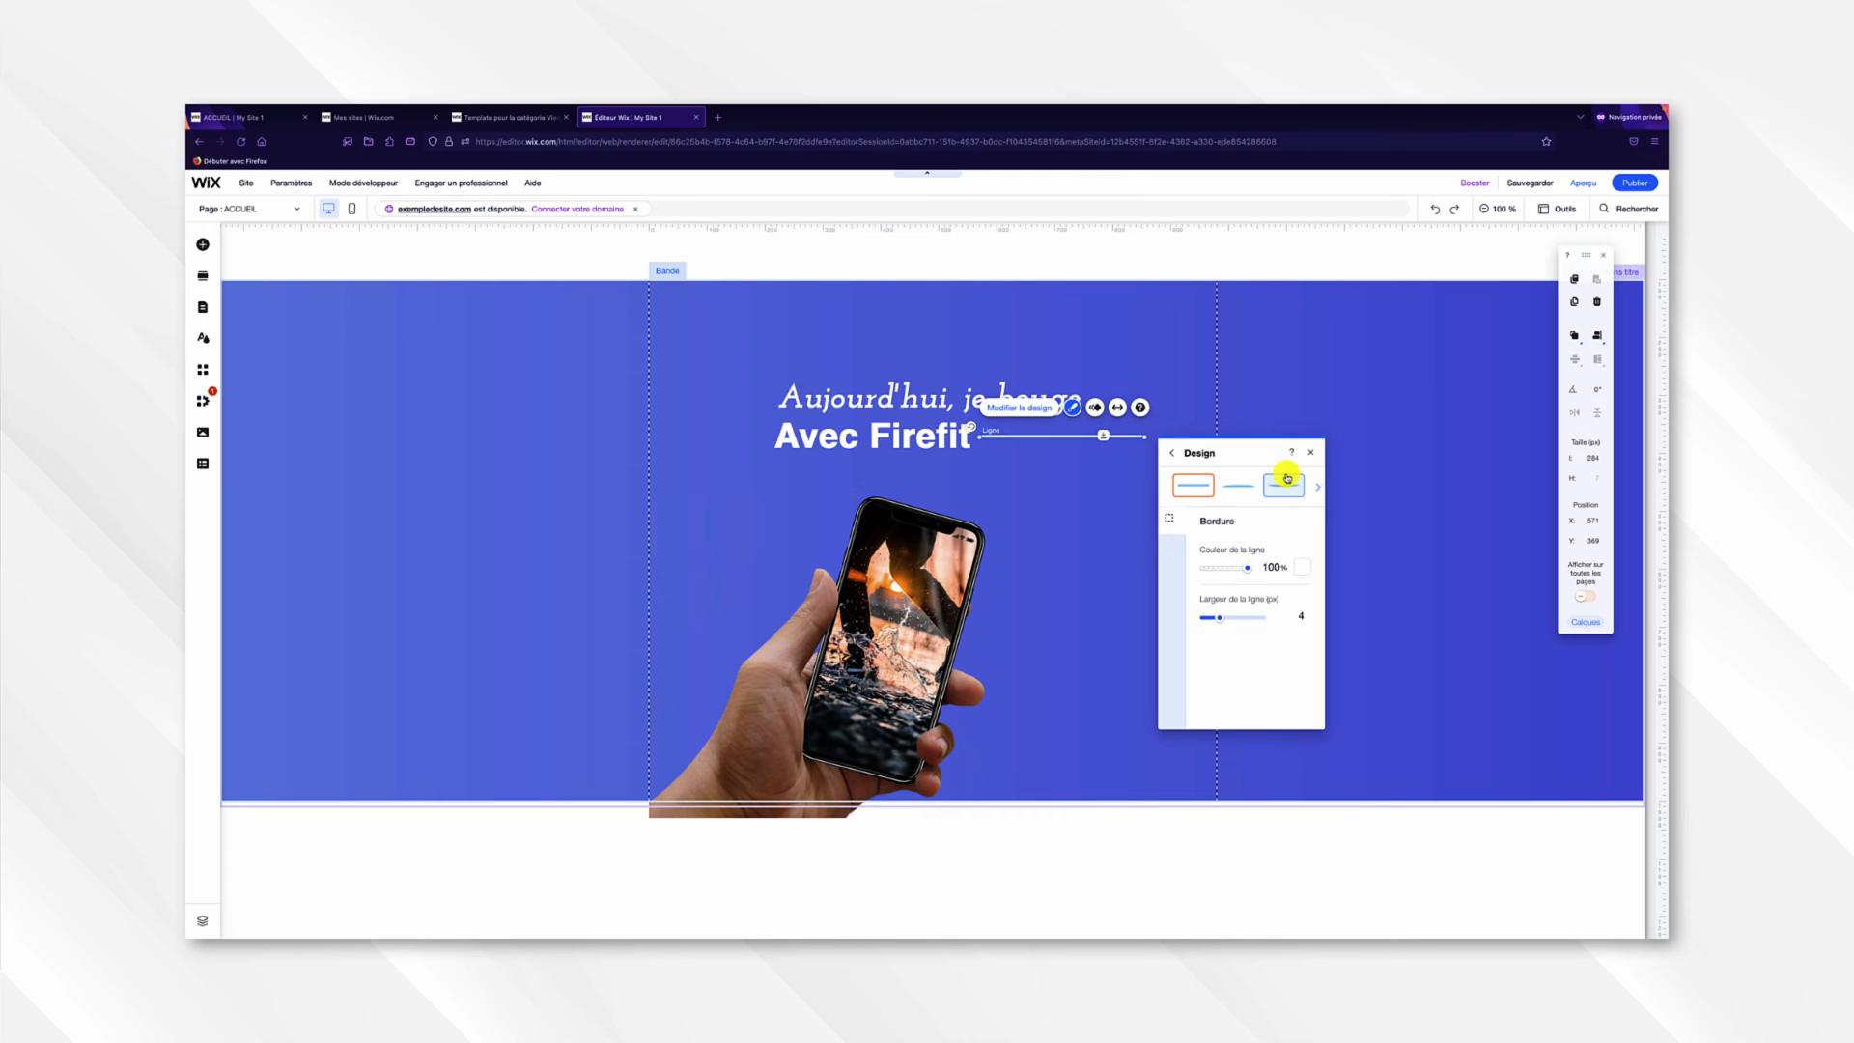
left_click(1309, 451)
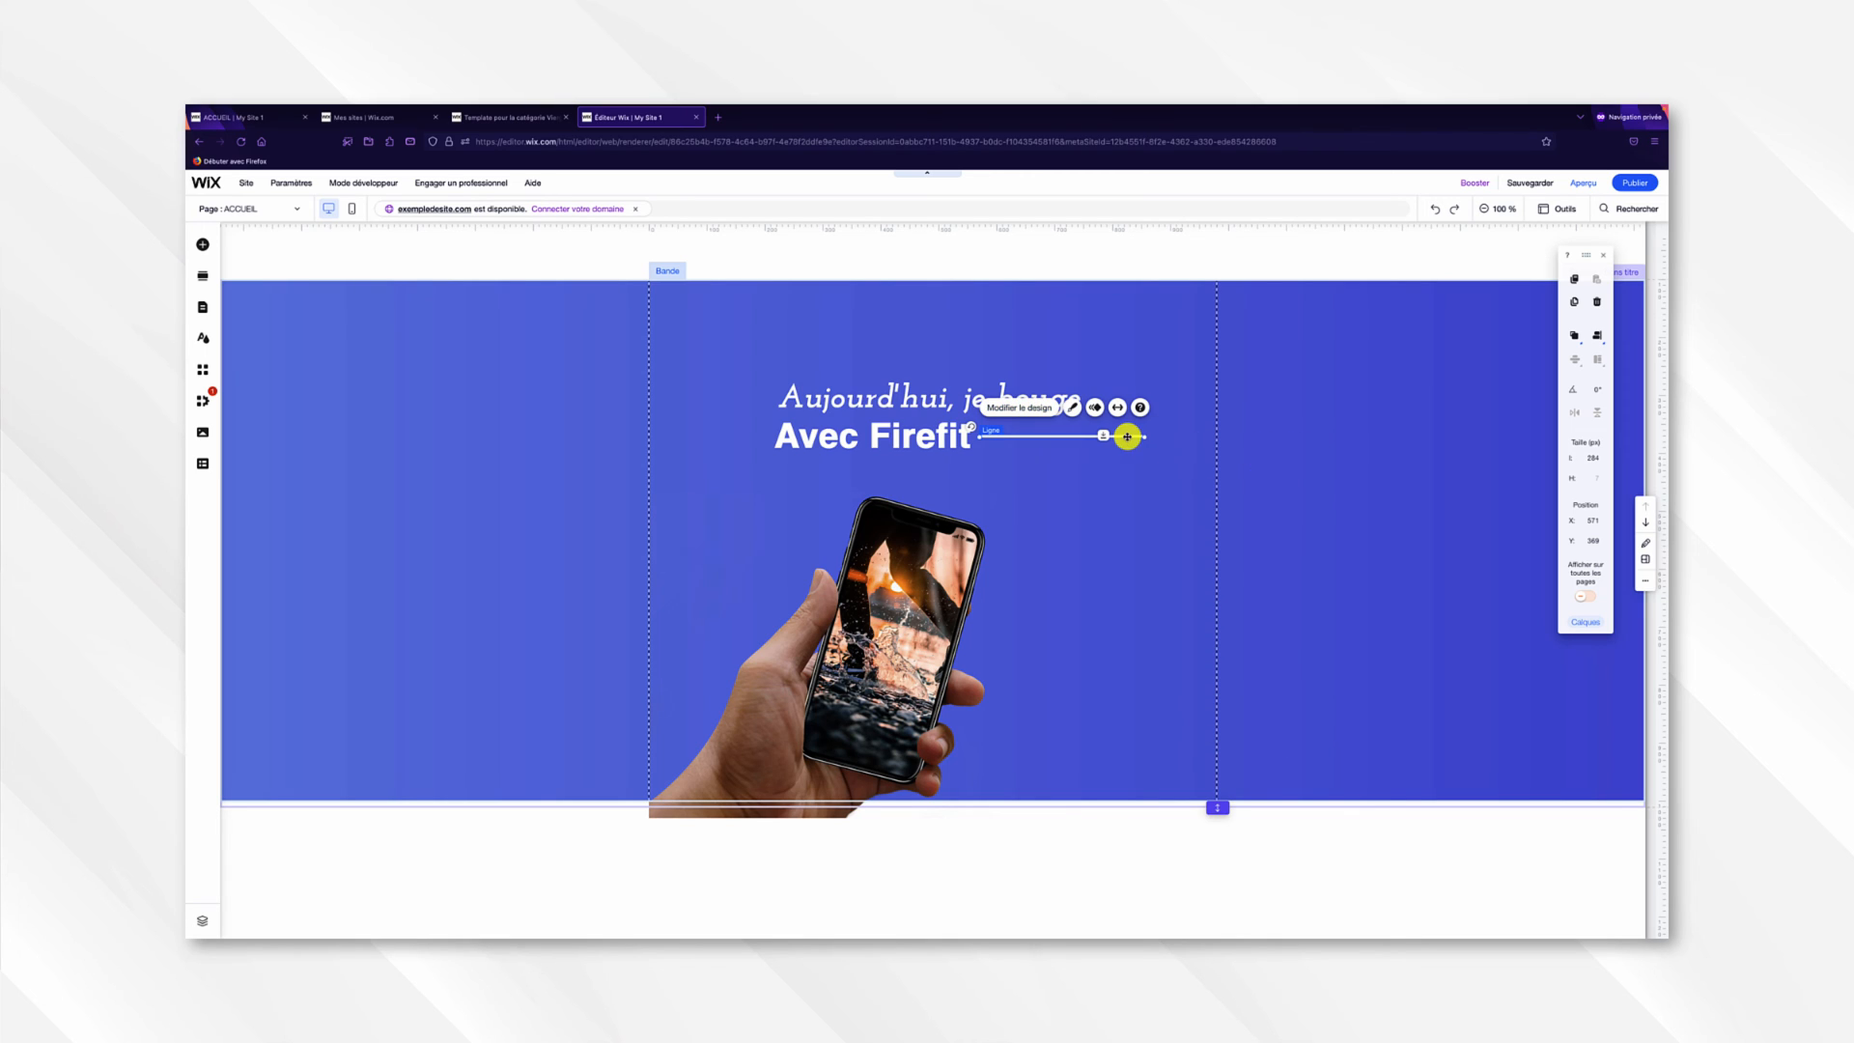
left_click_drag(1127, 437, 1072, 435)
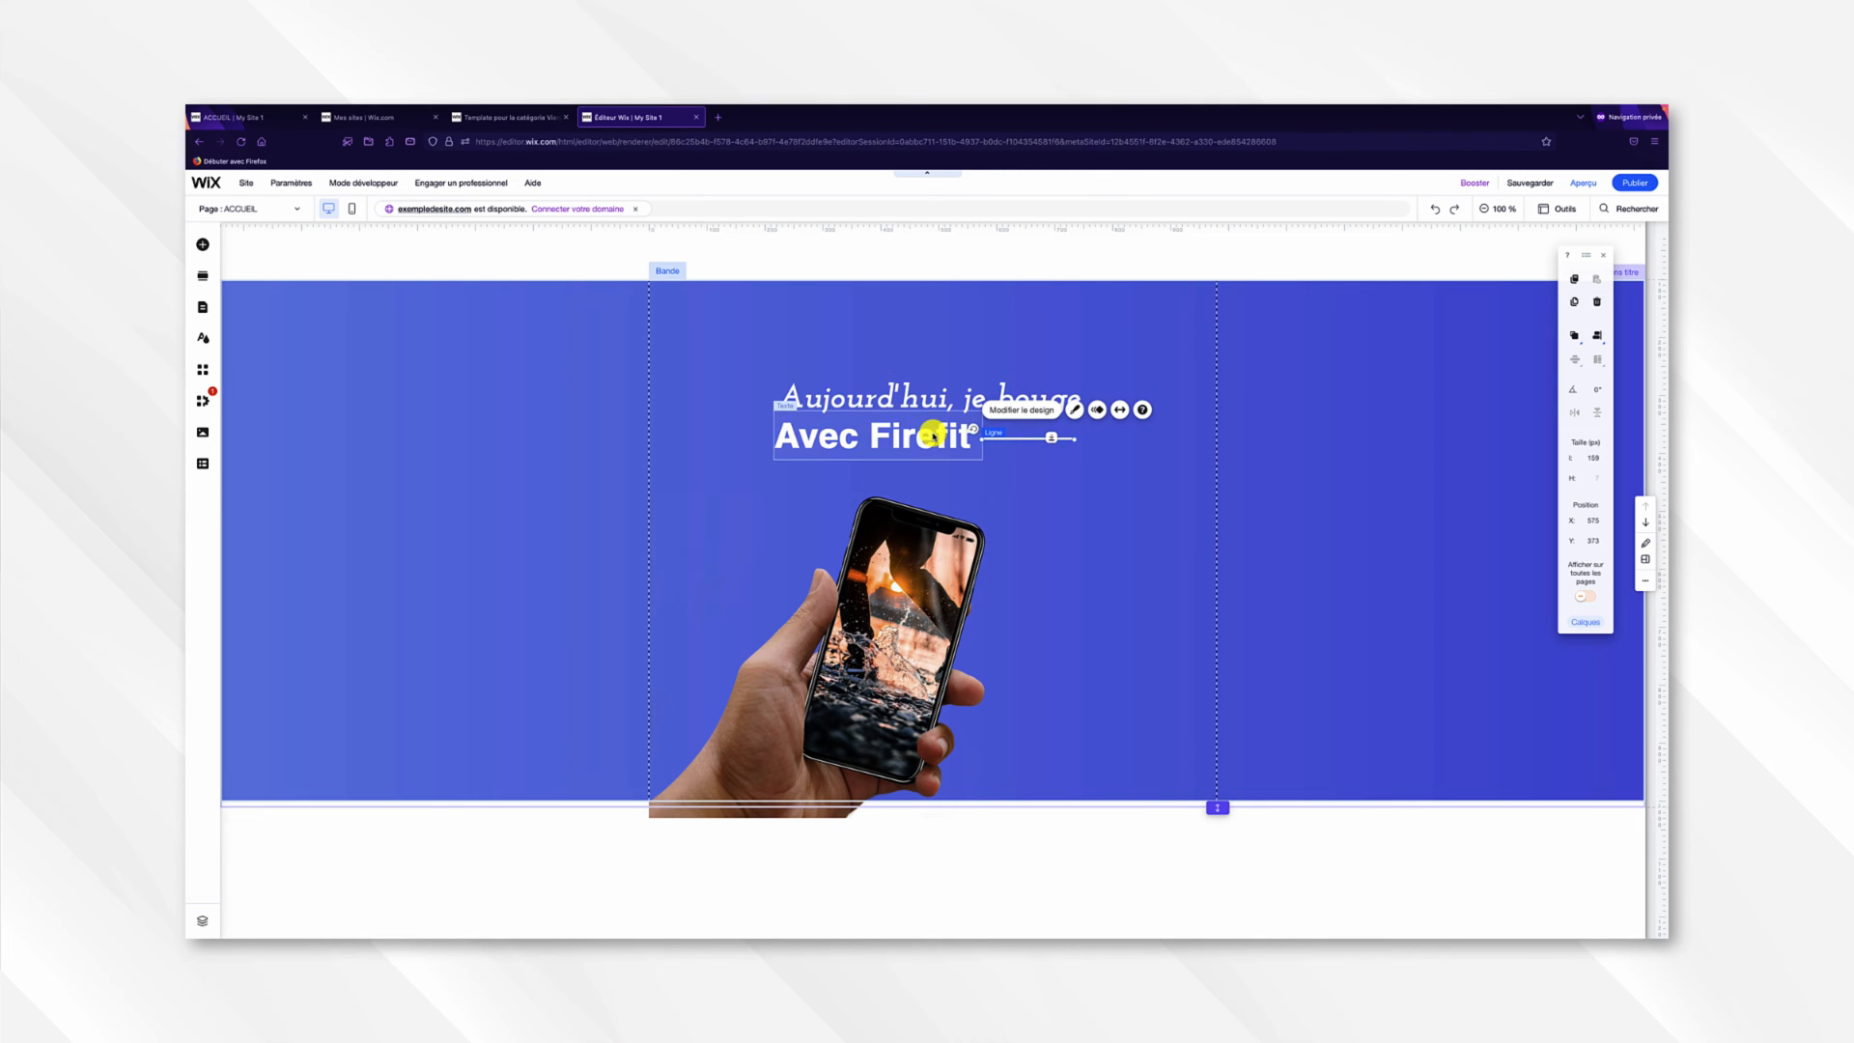
Set the "Avec Firefit" font size to 37 px, and fit the white line between that text and the heading's right edge.
left_click(932, 435)
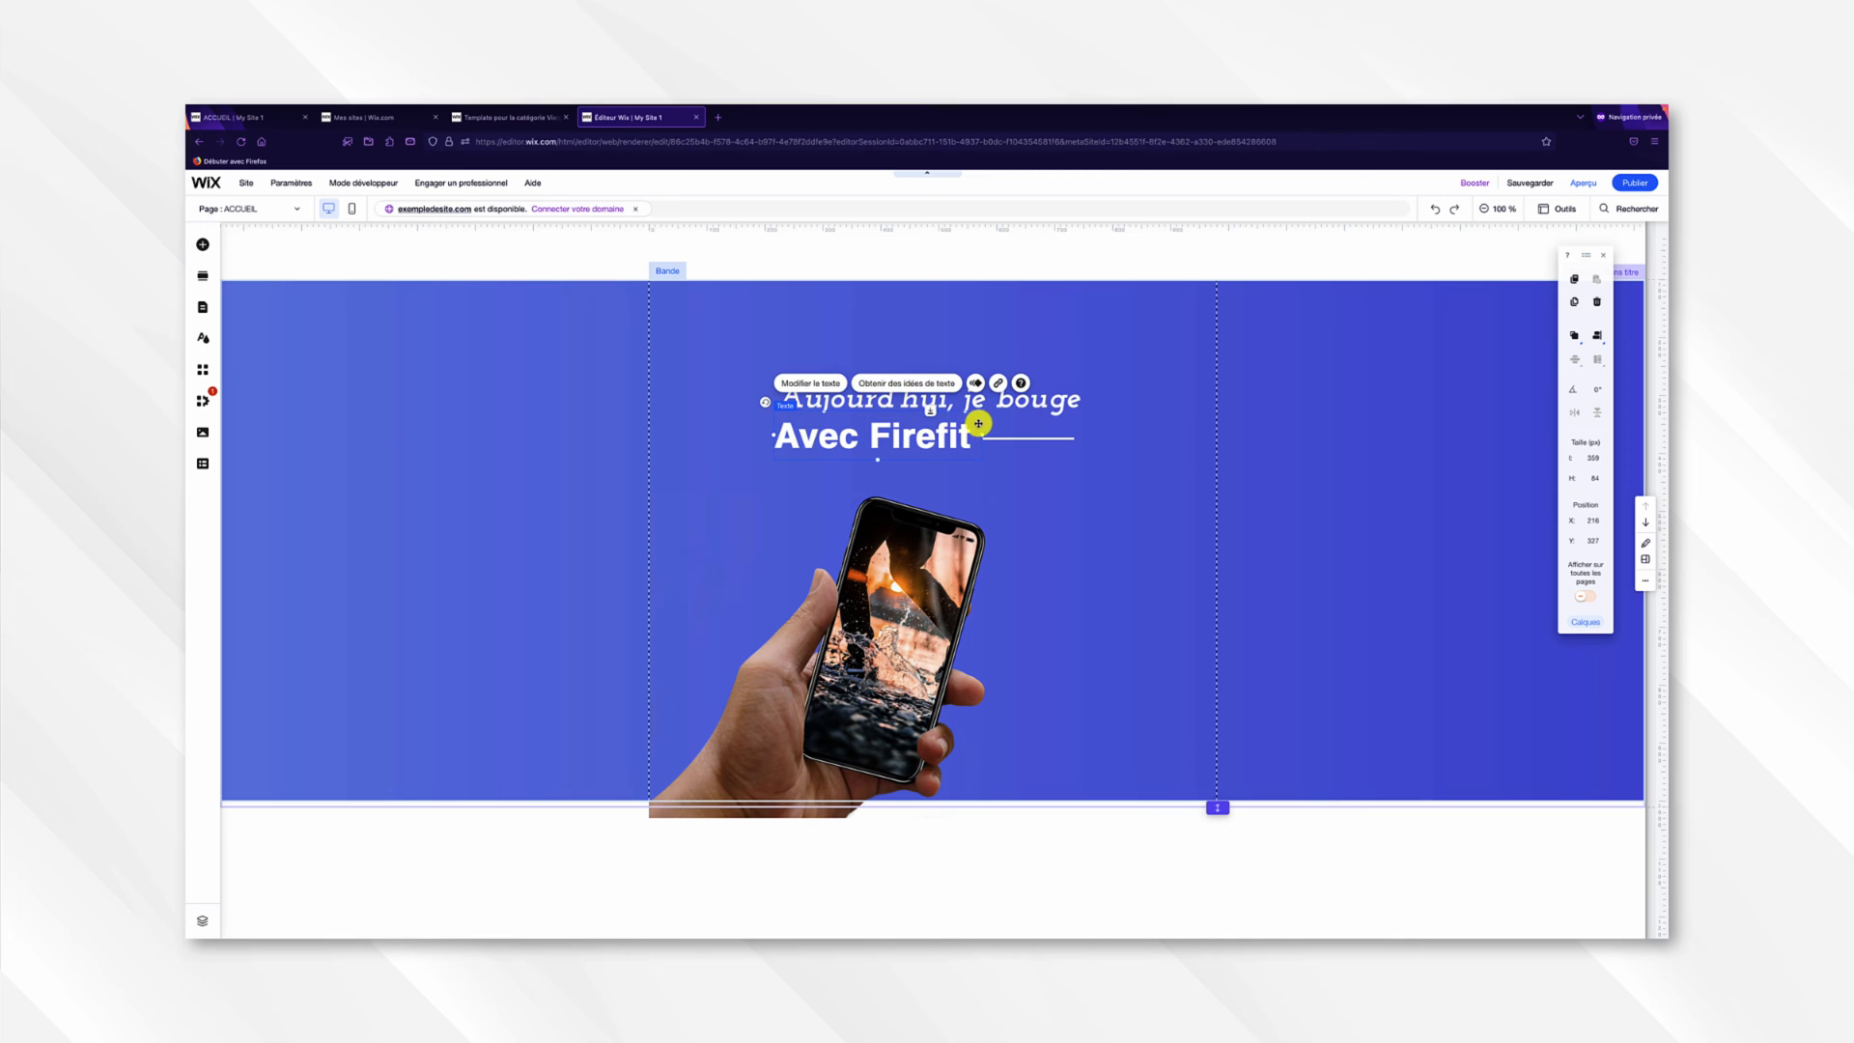
left_click(797, 386)
left_click_drag(1047, 575, 1032, 577)
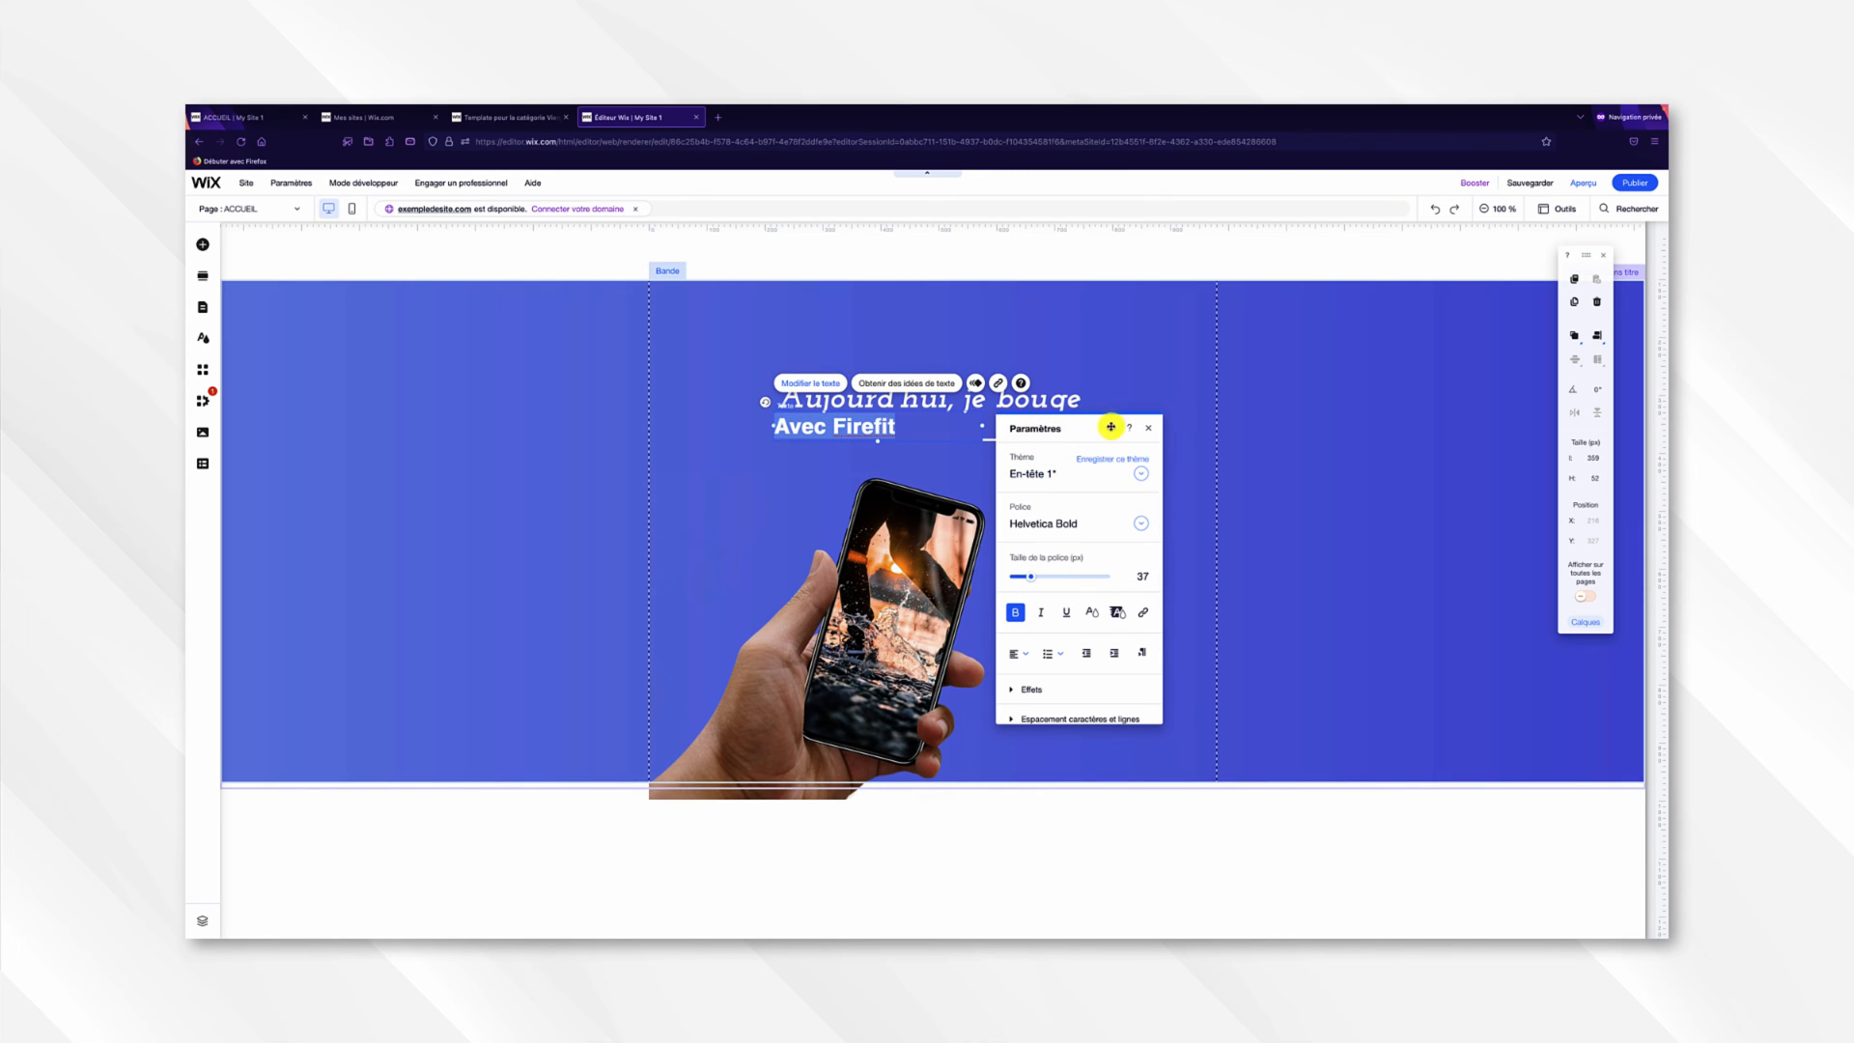
left_click(1149, 428)
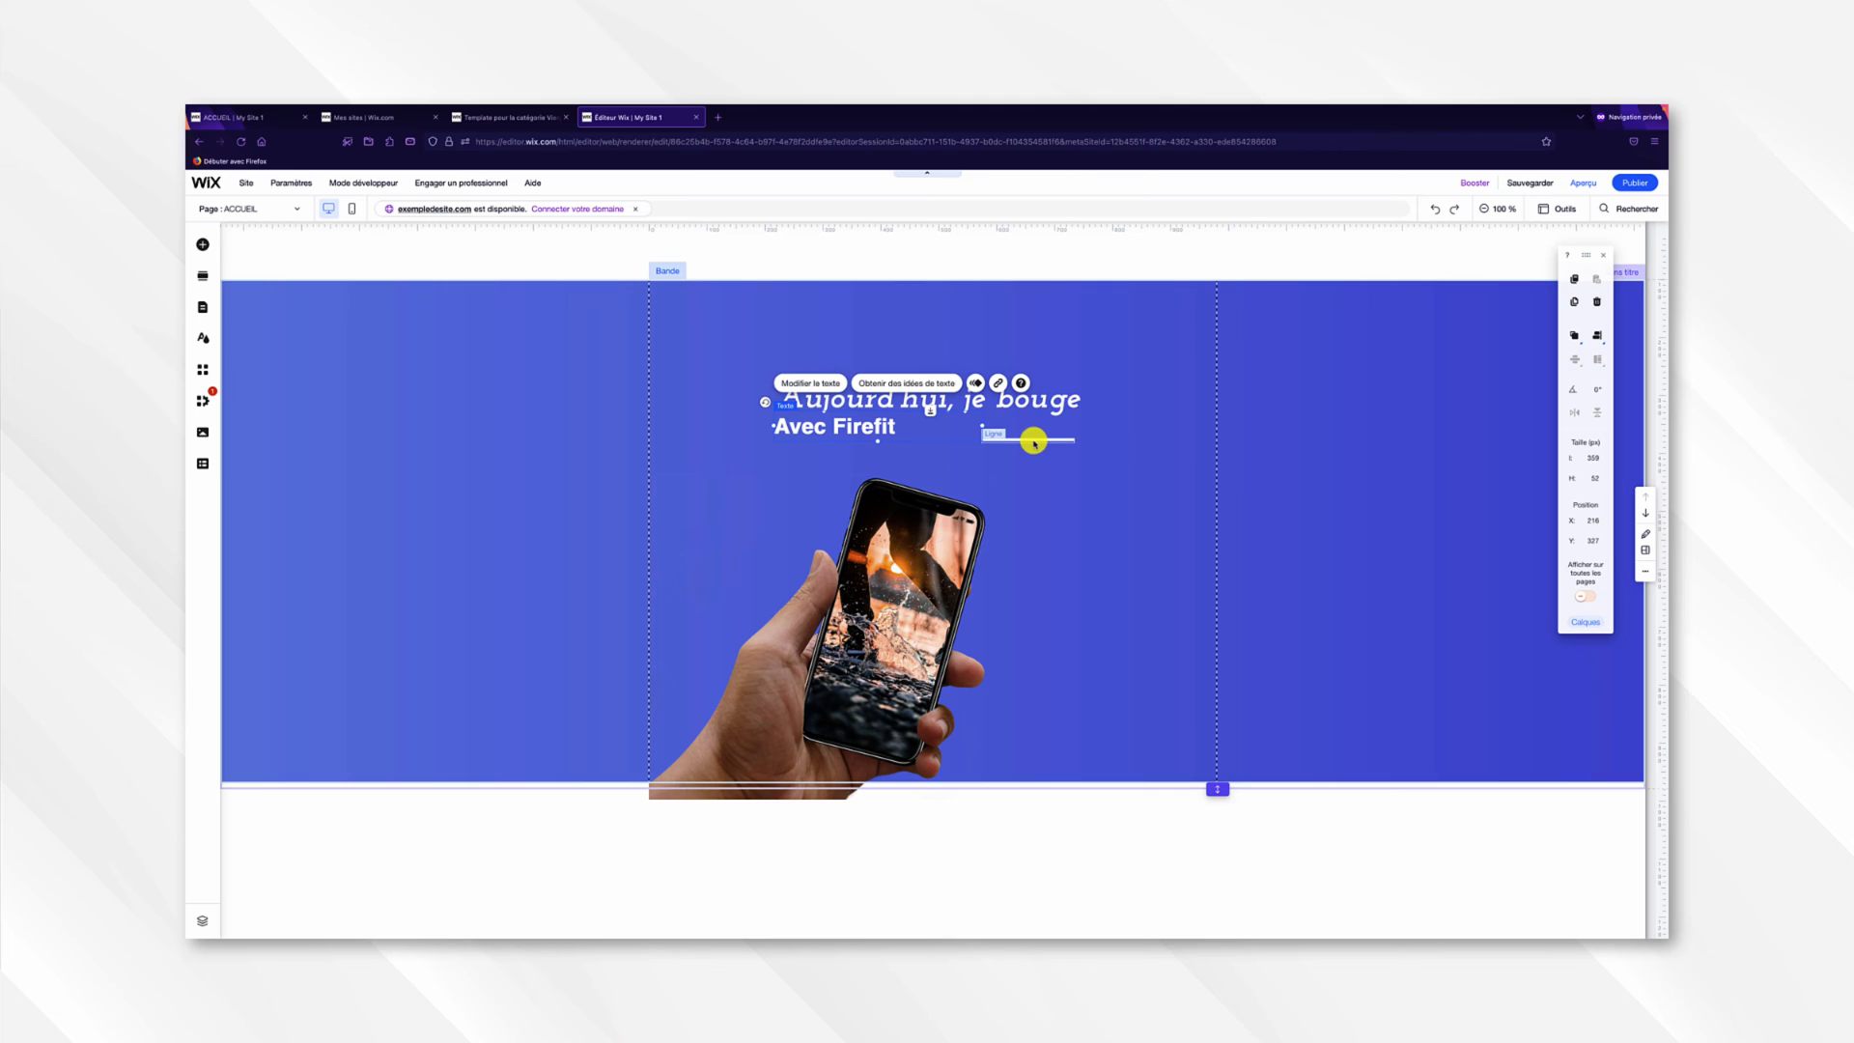
mouse_move(1033, 441)
left_mouse_down()
mouse_move(952, 422)
mouse_move(1110, 426)
mouse_move(1058, 431)
left_mouse_up()
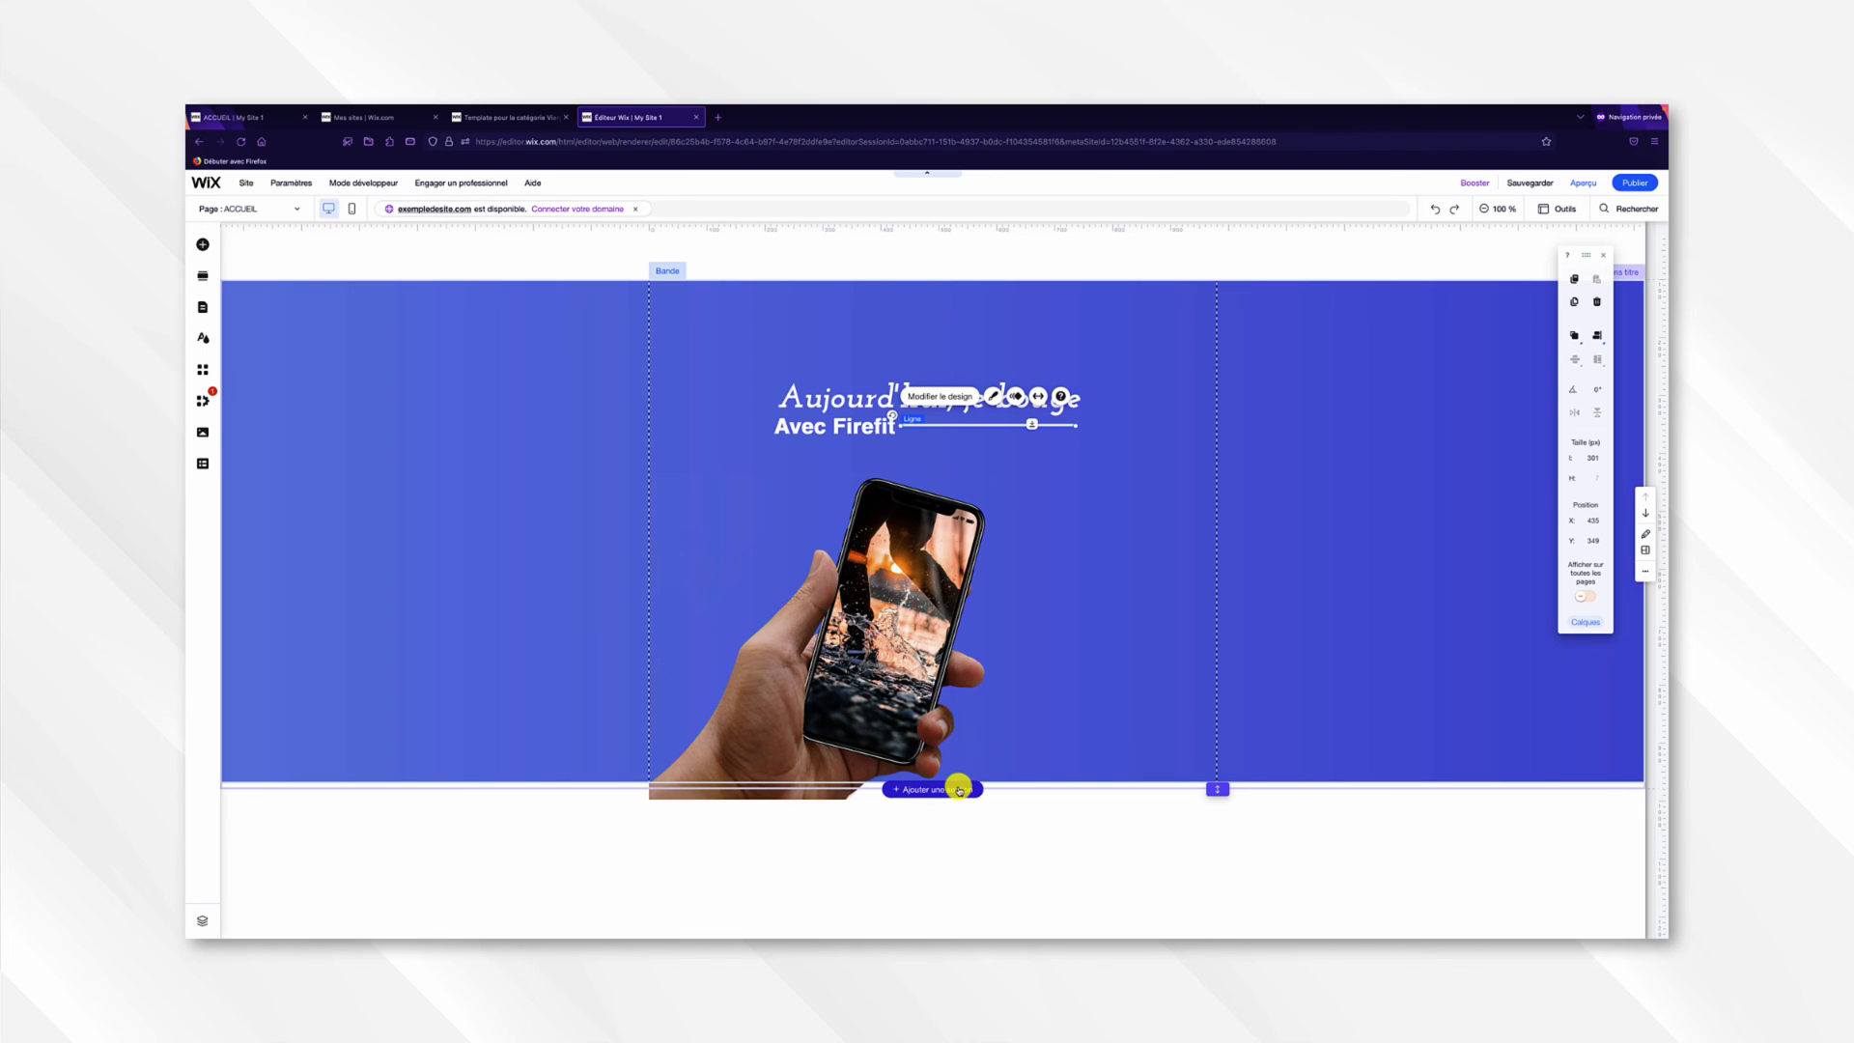
Add a blank section directly beneath the home banner.
left_click(959, 789)
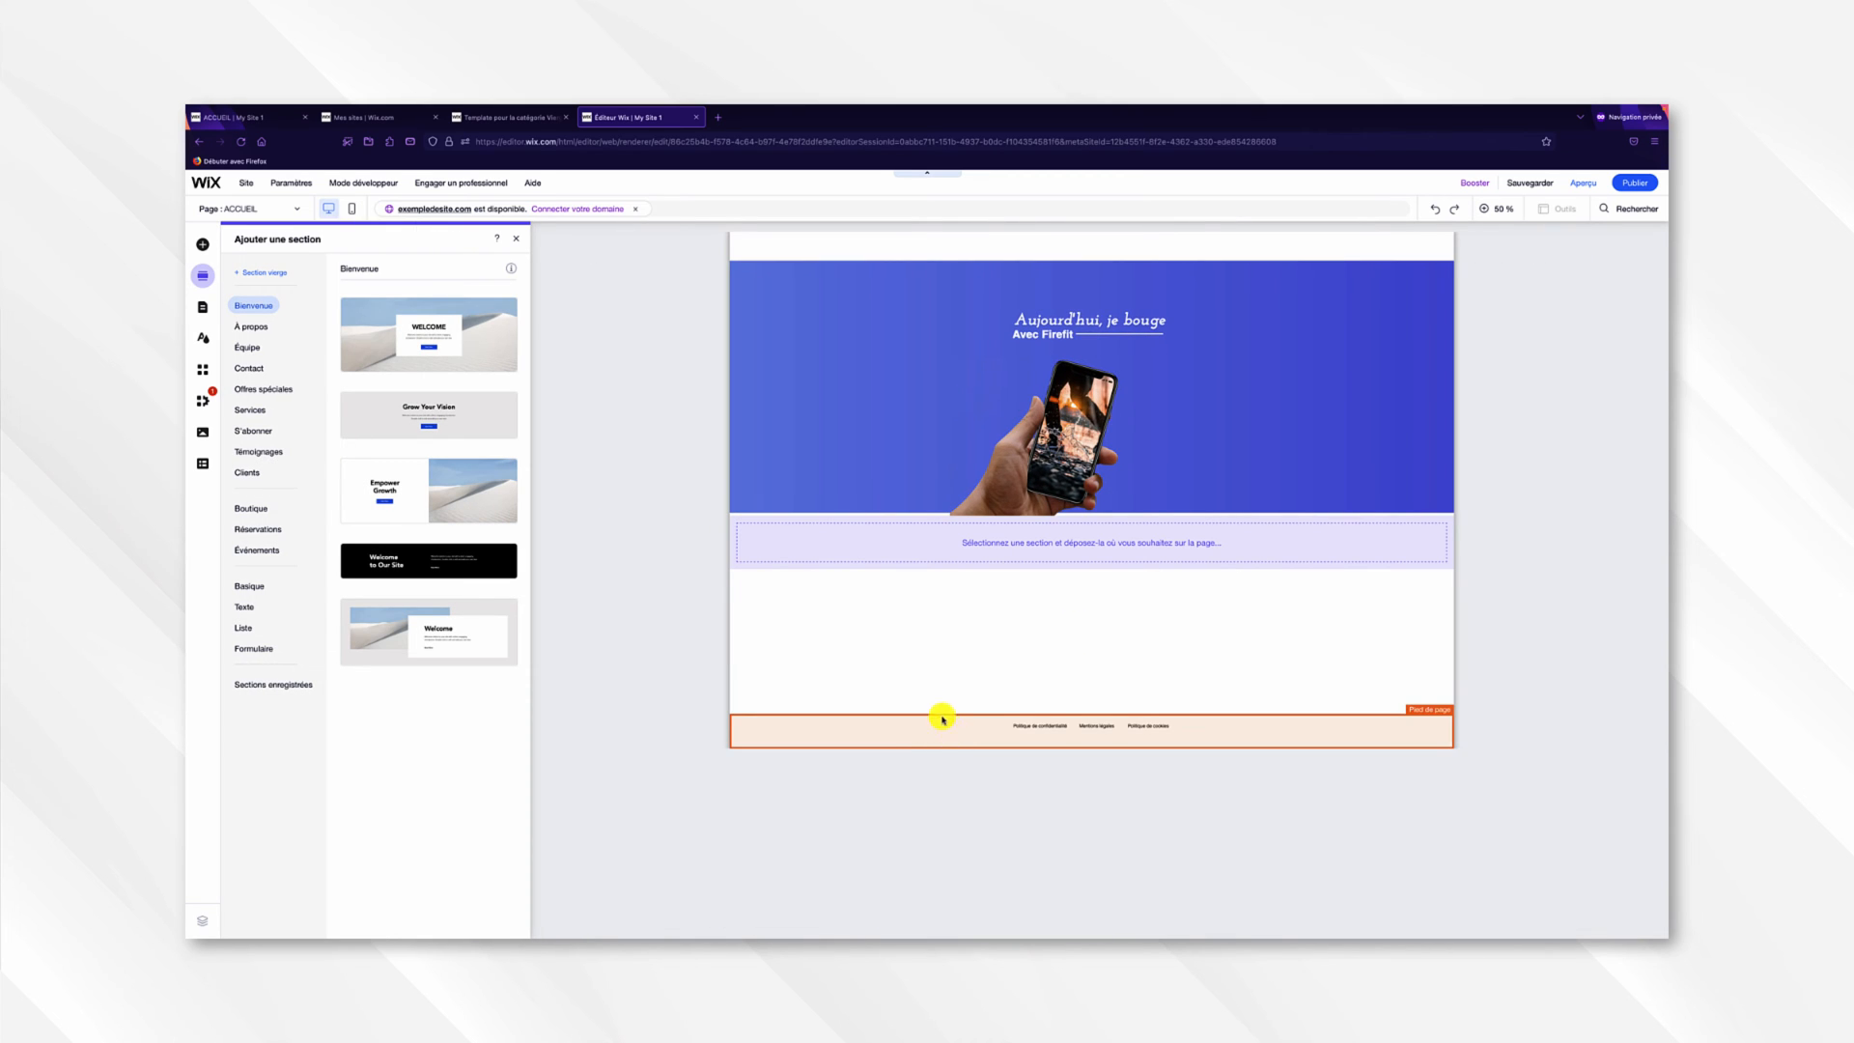
left_click(279, 273)
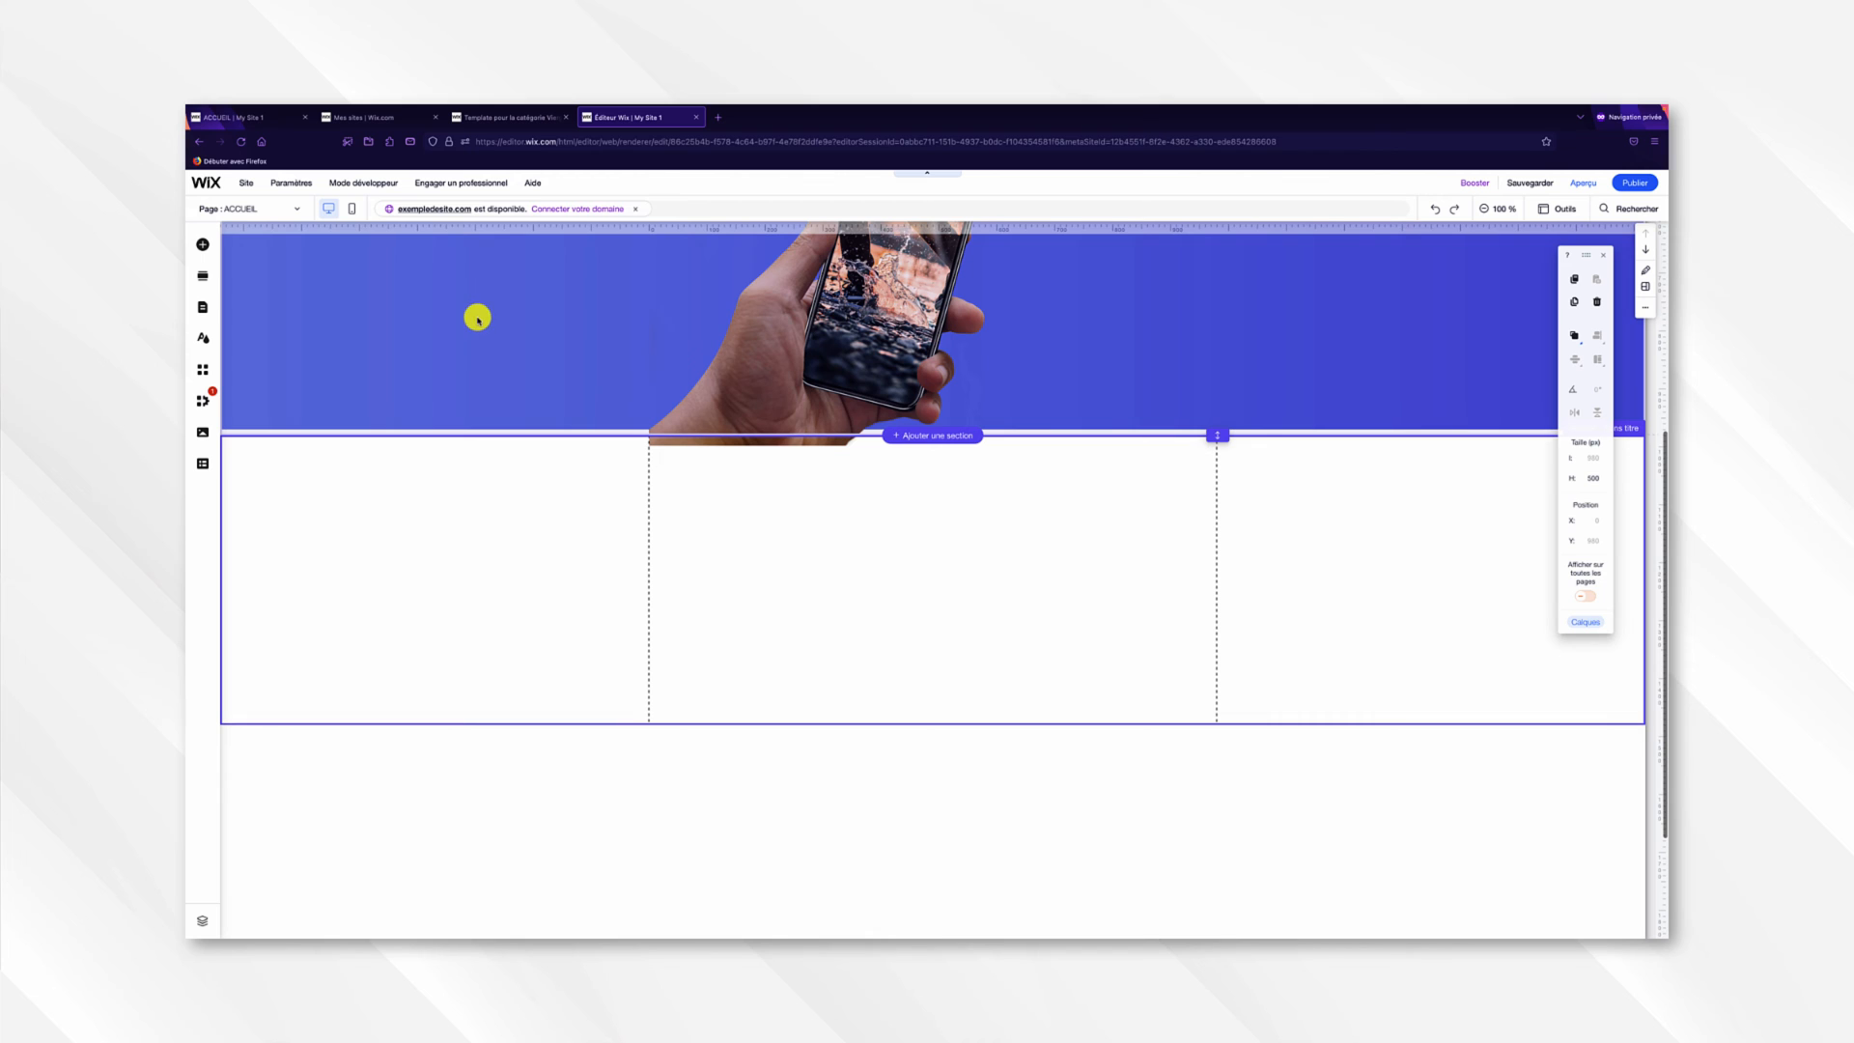
Copy the "Rejoignez un groupe de sportif" heading from the finished Firefit site and return to the site editor.
left_click(243, 125)
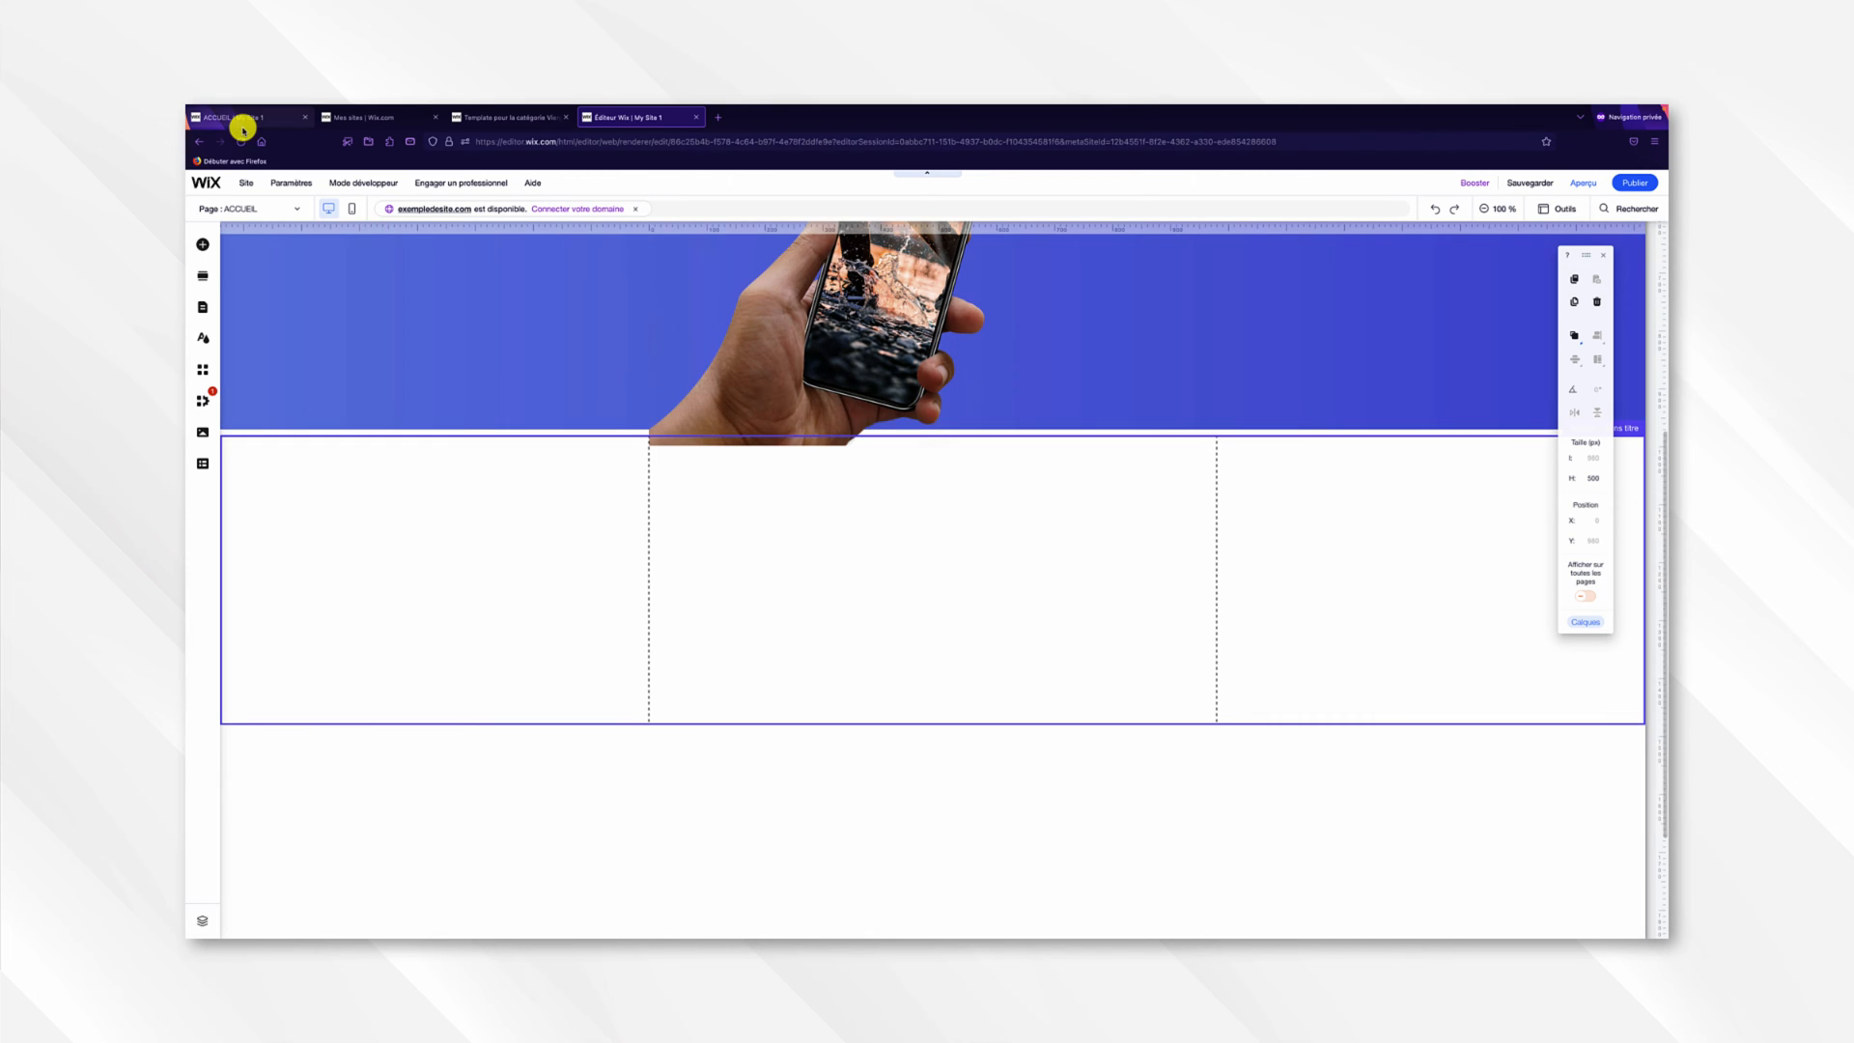
scroll(930, 497, "down", 4)
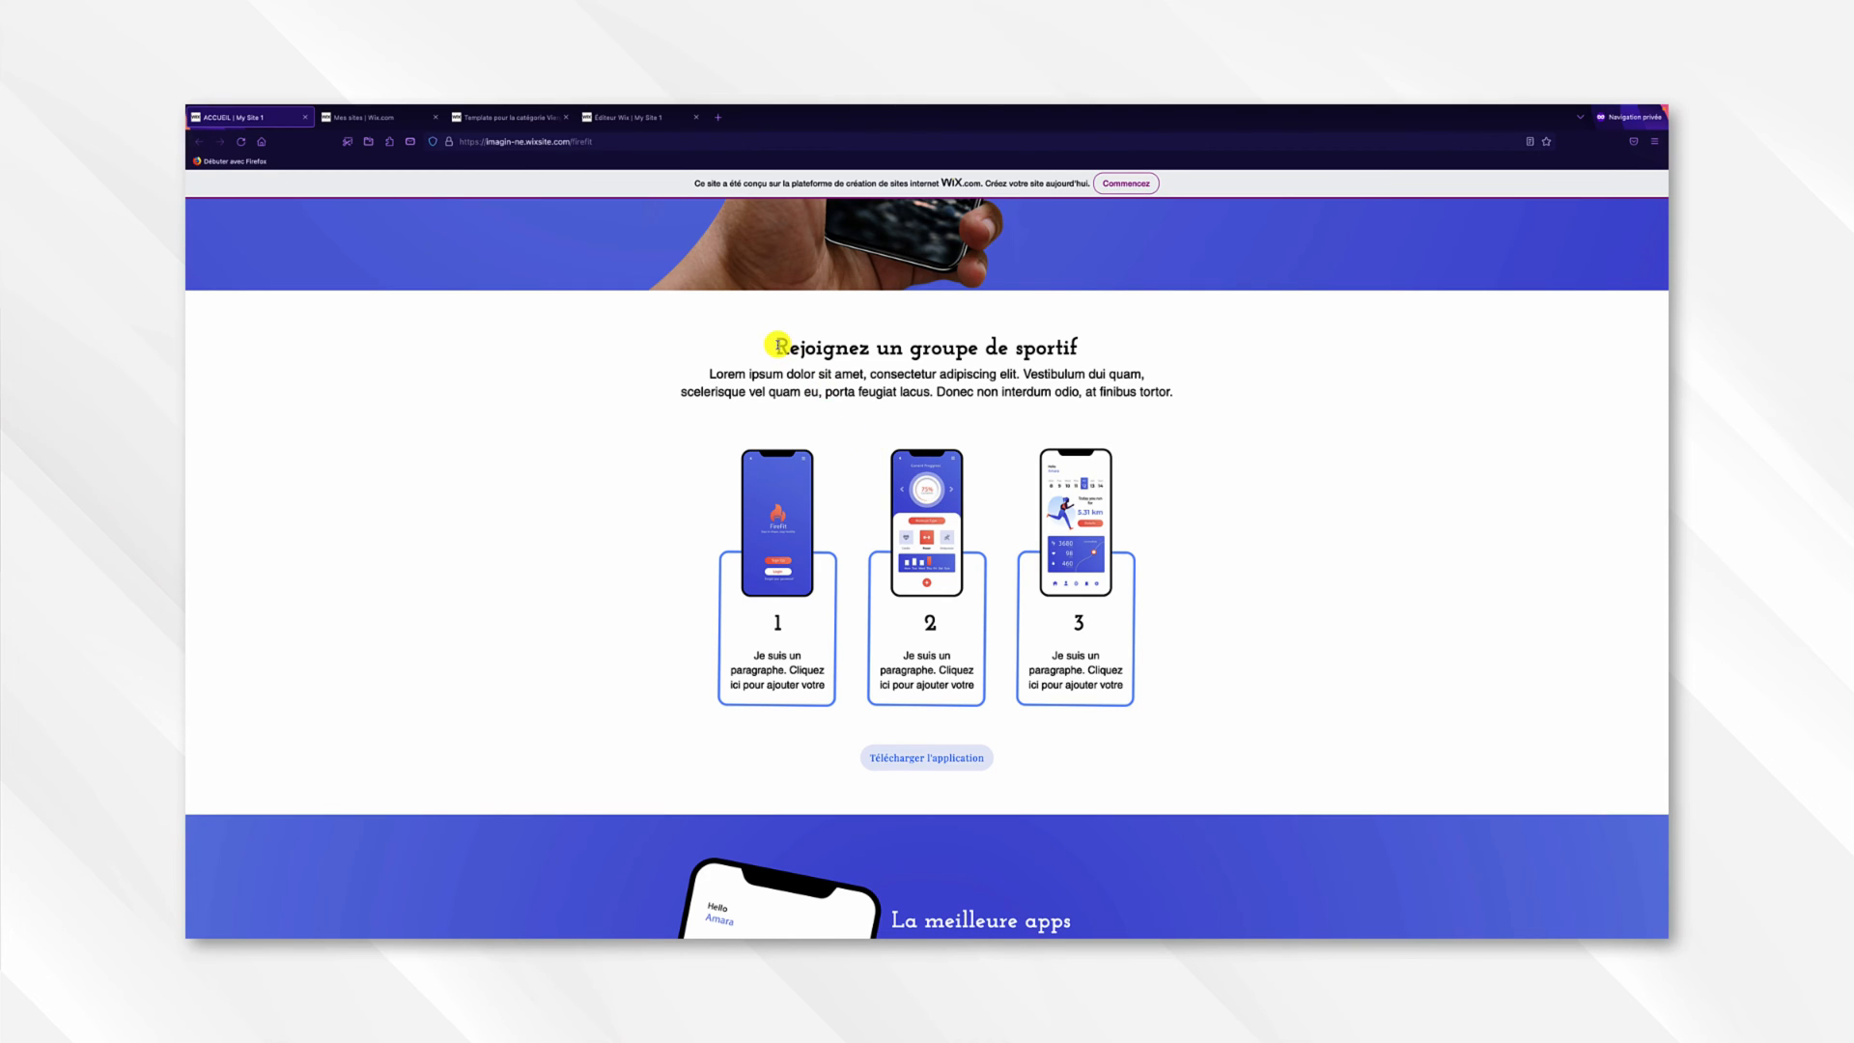
left_click_drag(779, 345, 1078, 347)
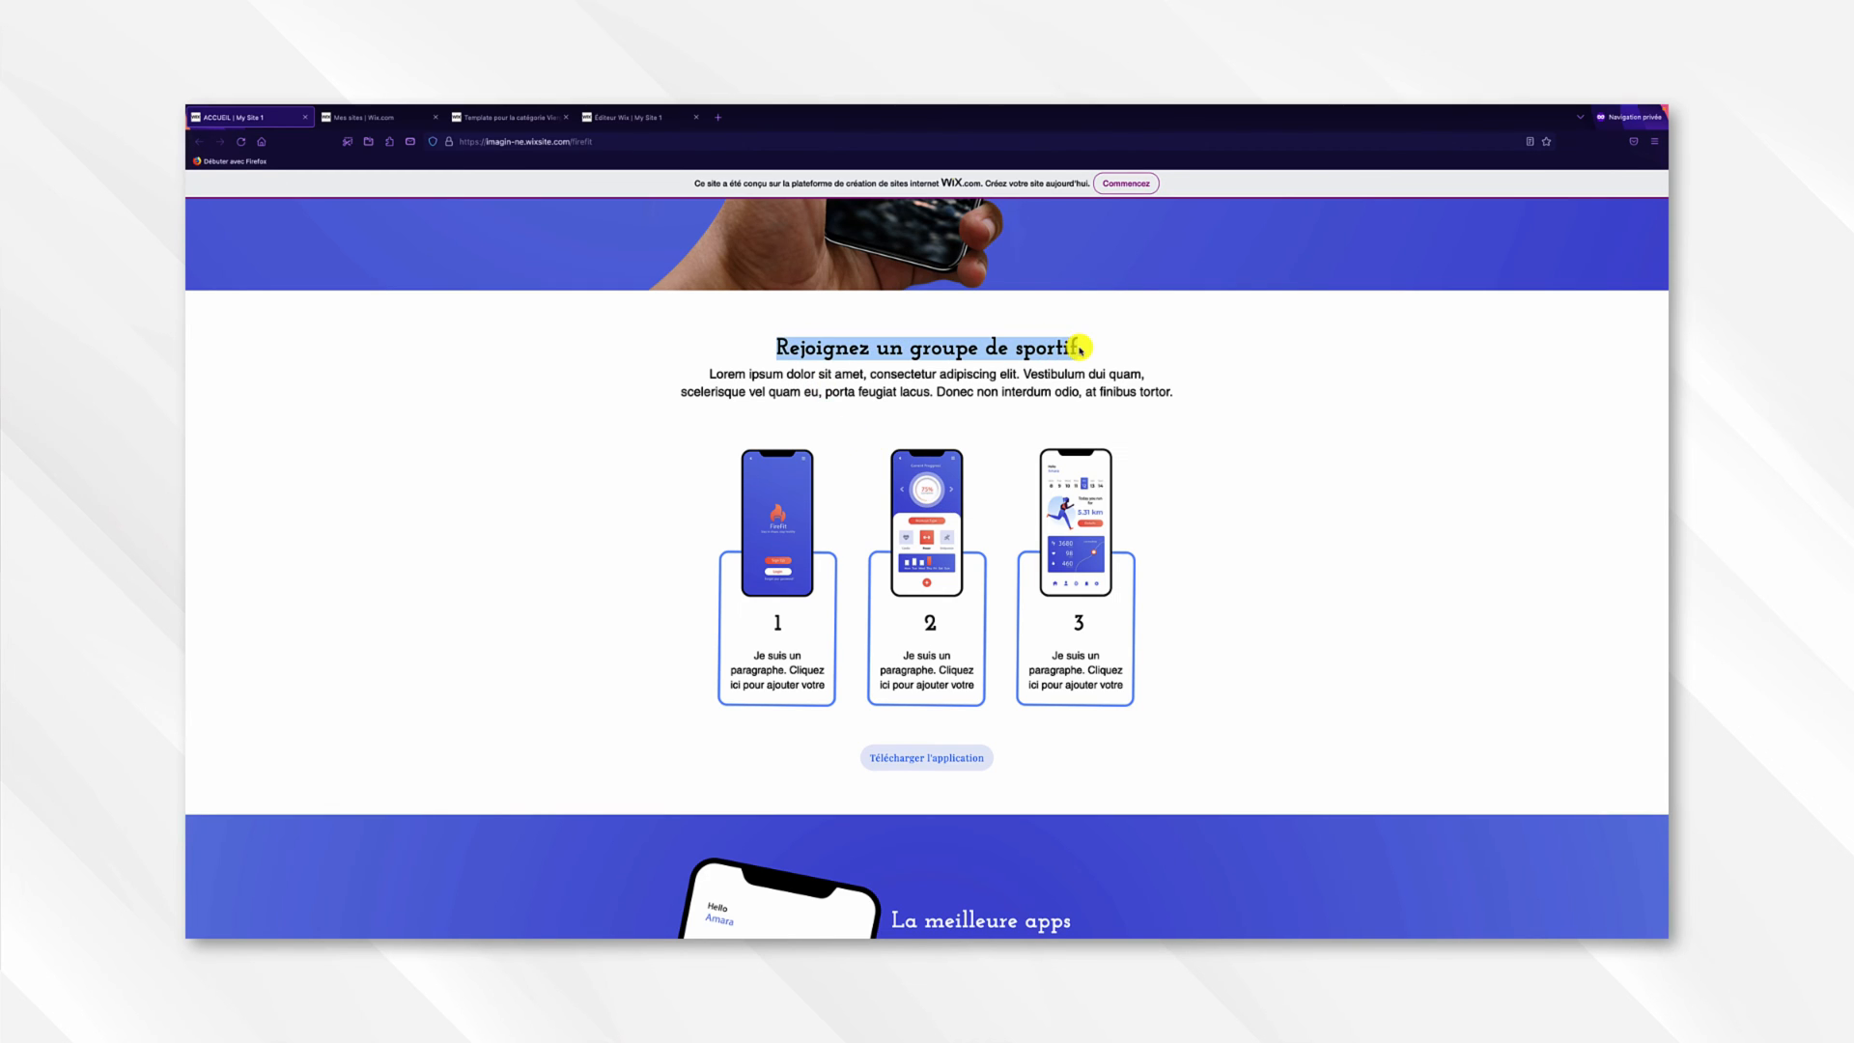
left_click(642, 120)
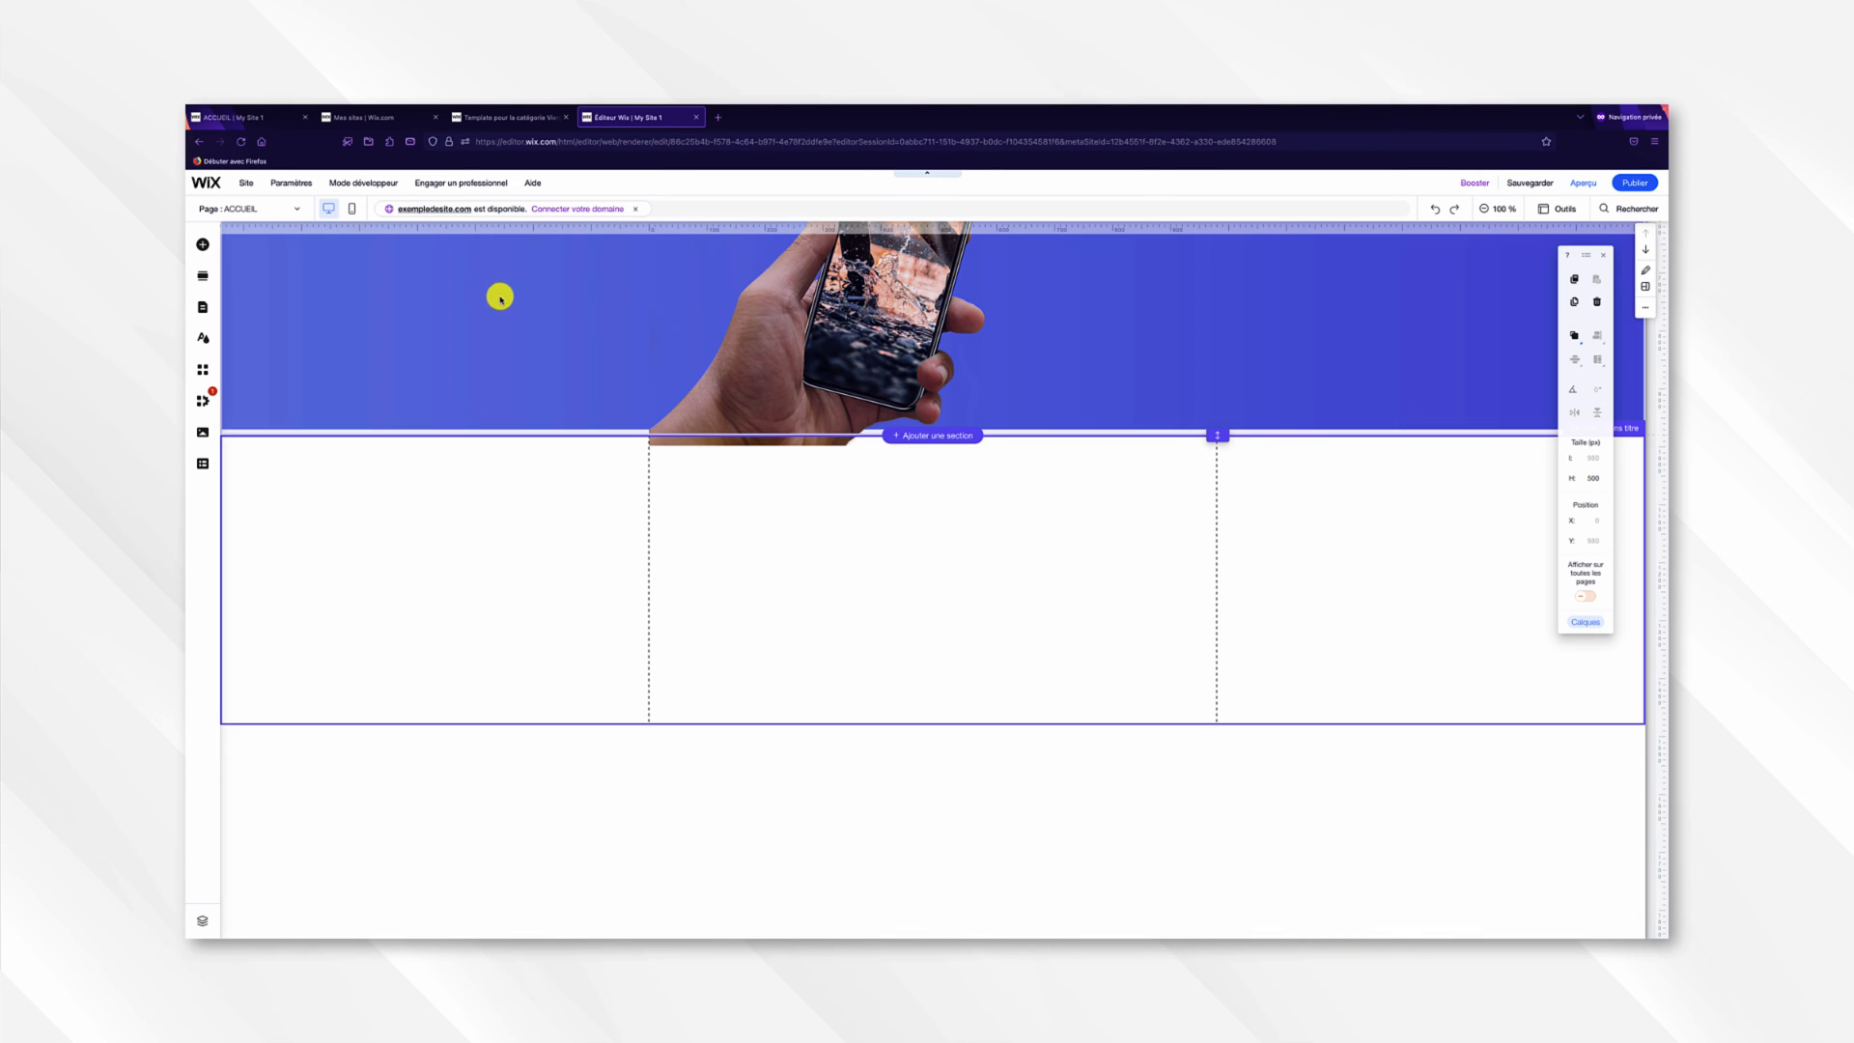
Add an En-tête 2 text to the blank section and replace its content with "Rejoignez un groupe de sportif".
left_click(203, 247)
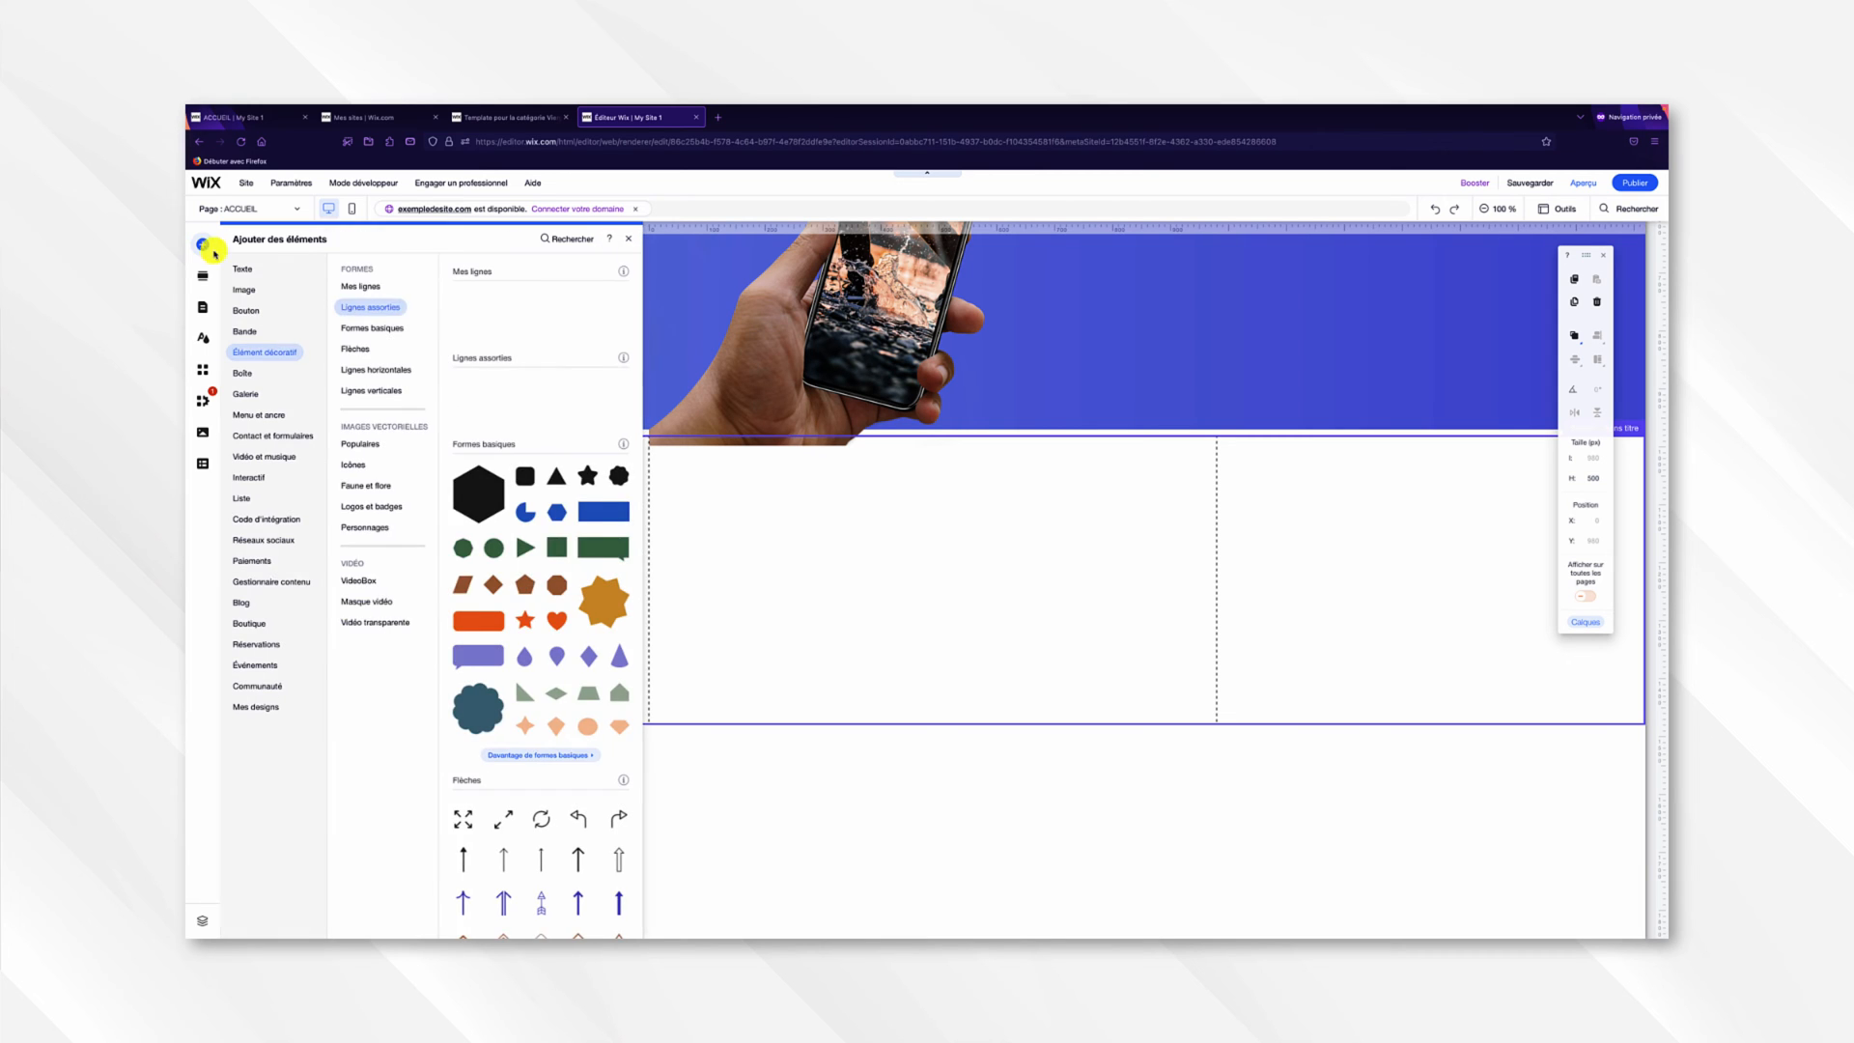
mouse_move(246, 287)
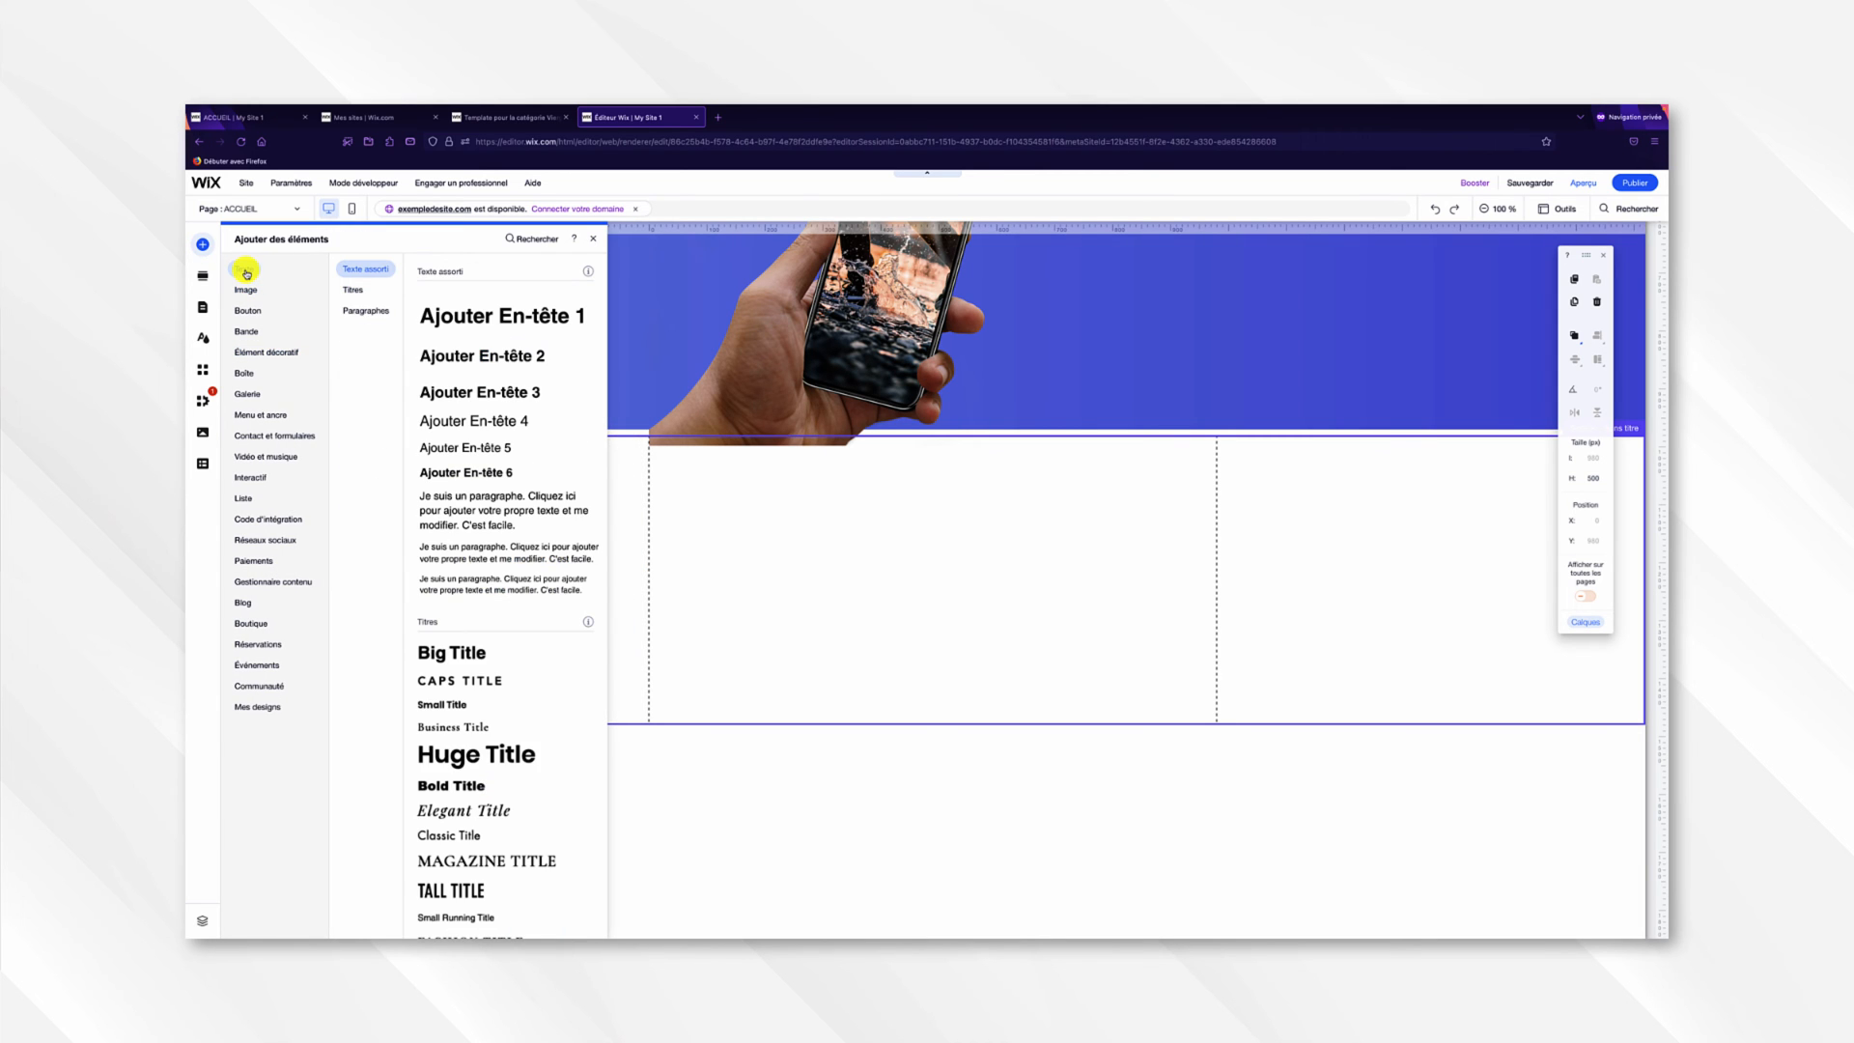
left_click(534, 361)
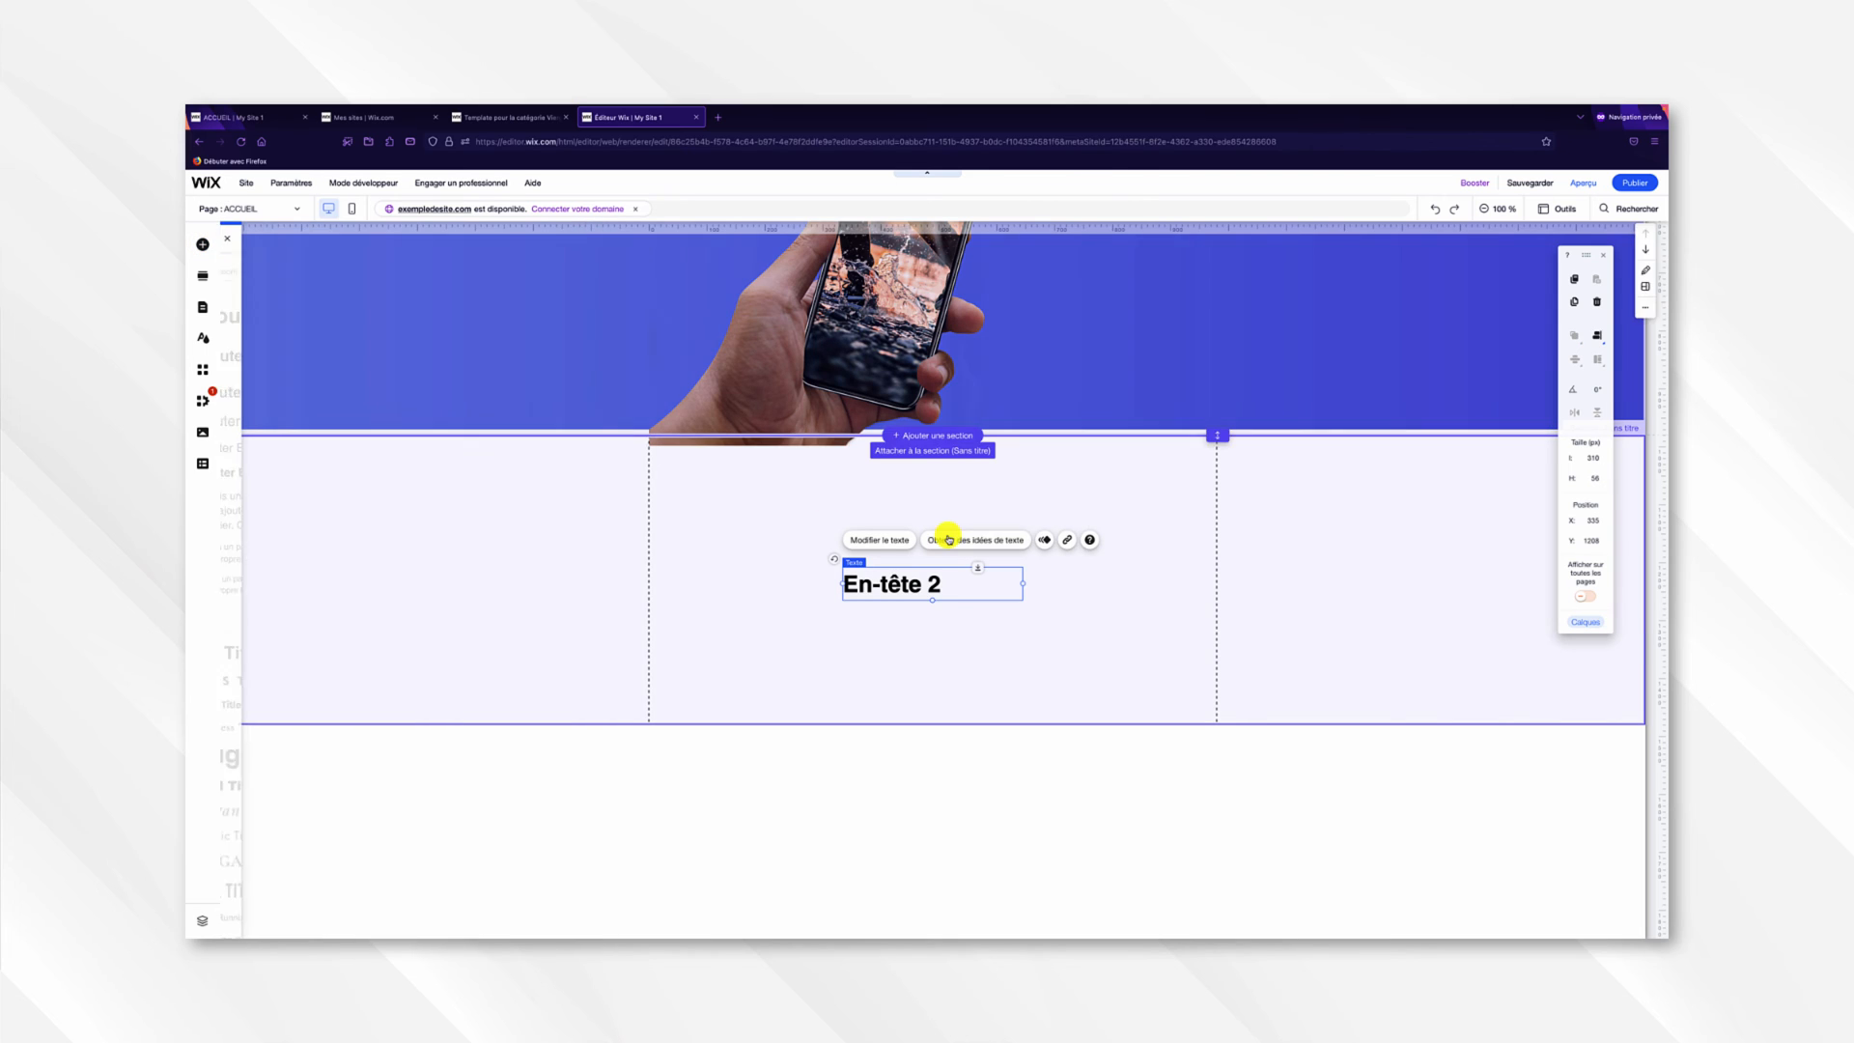
left_click(894, 539)
type("Rejoignez un groupe de sportif")
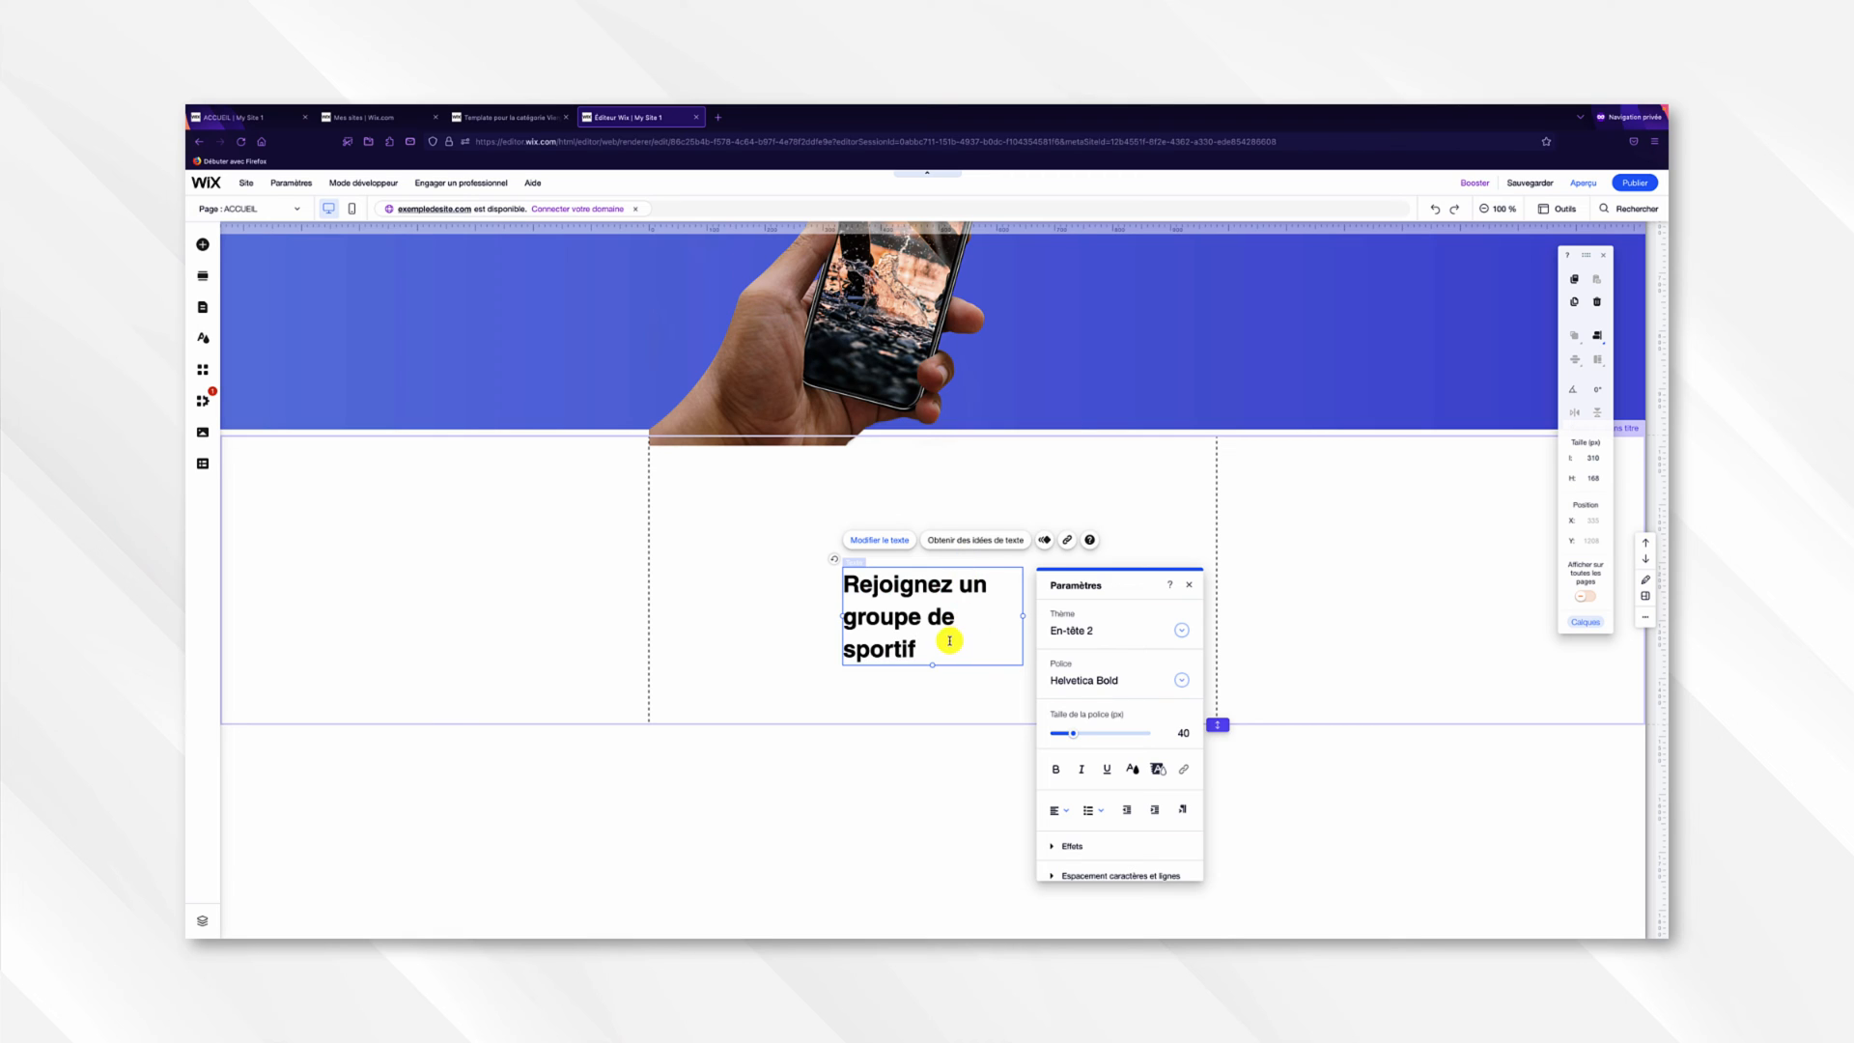
Format the "Rejoignez un groupe de sportif" heading in Josefin Slab, bold and italic, and place it on one line near the section's top.
left_click_drag(950, 641, 845, 583)
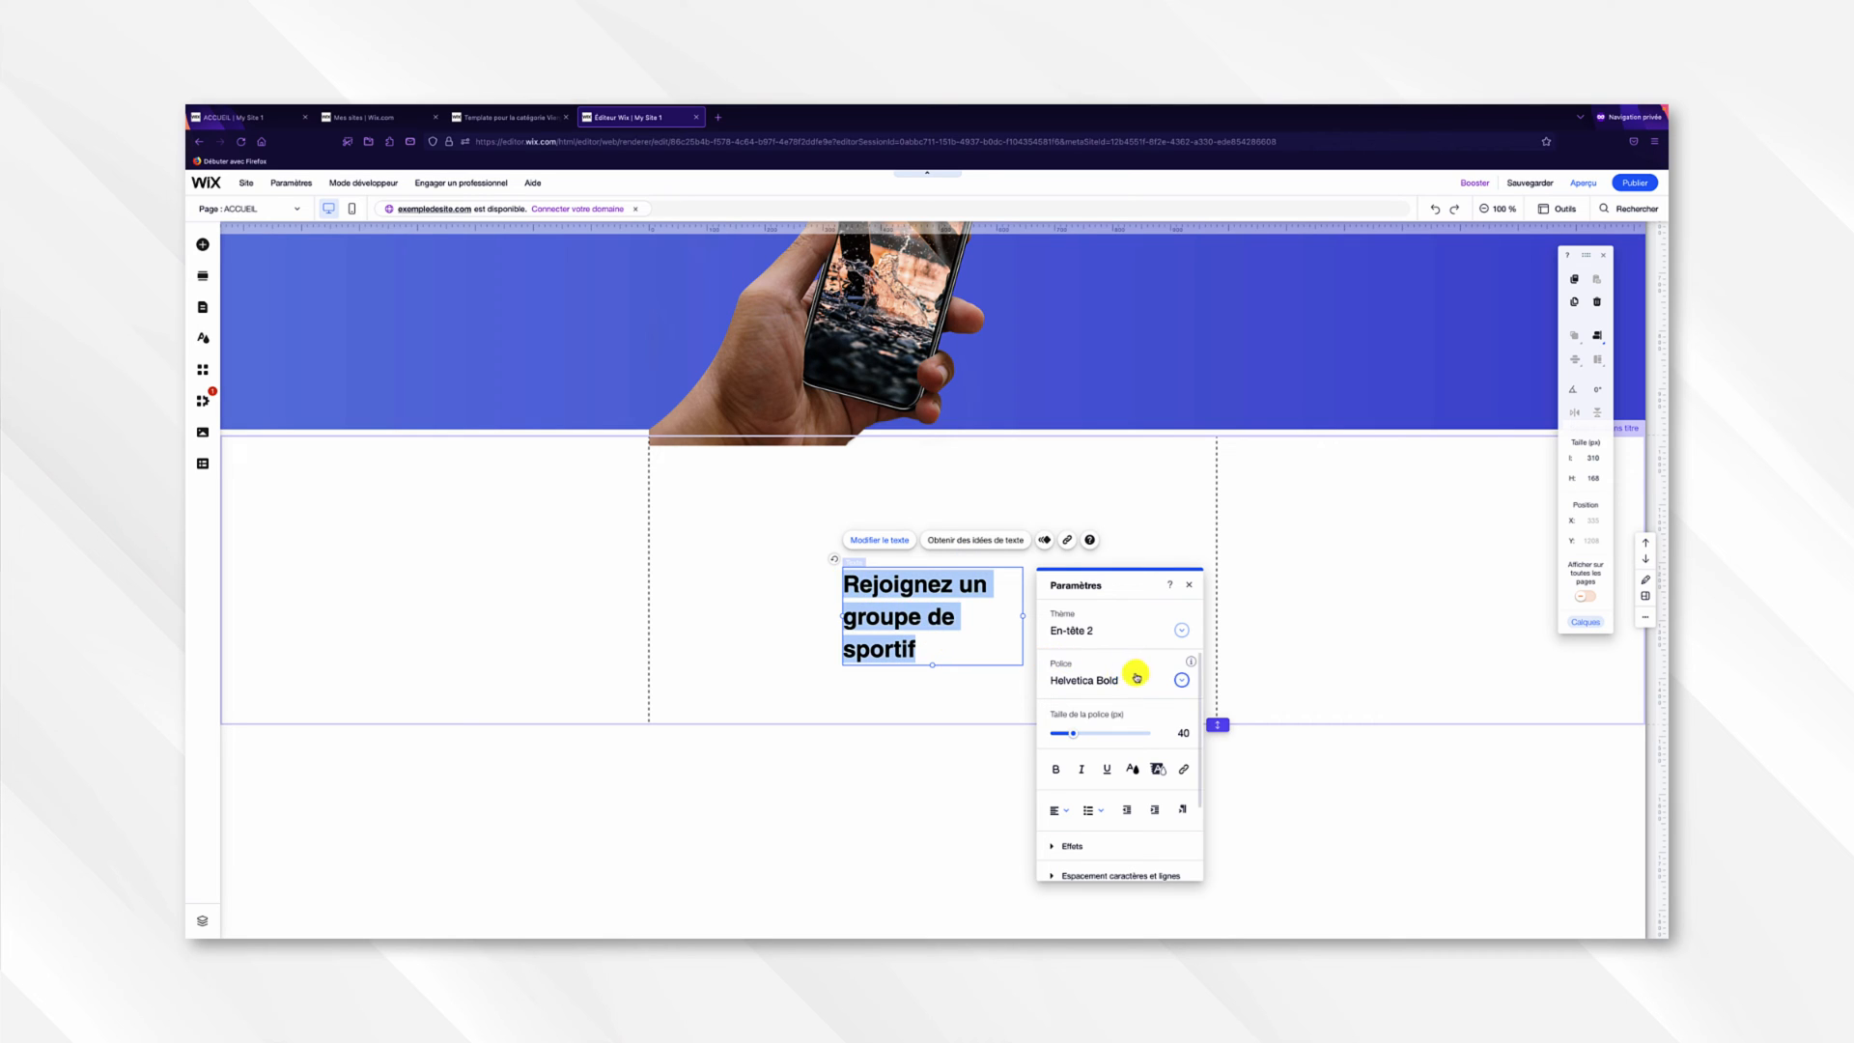
left_click(1174, 680)
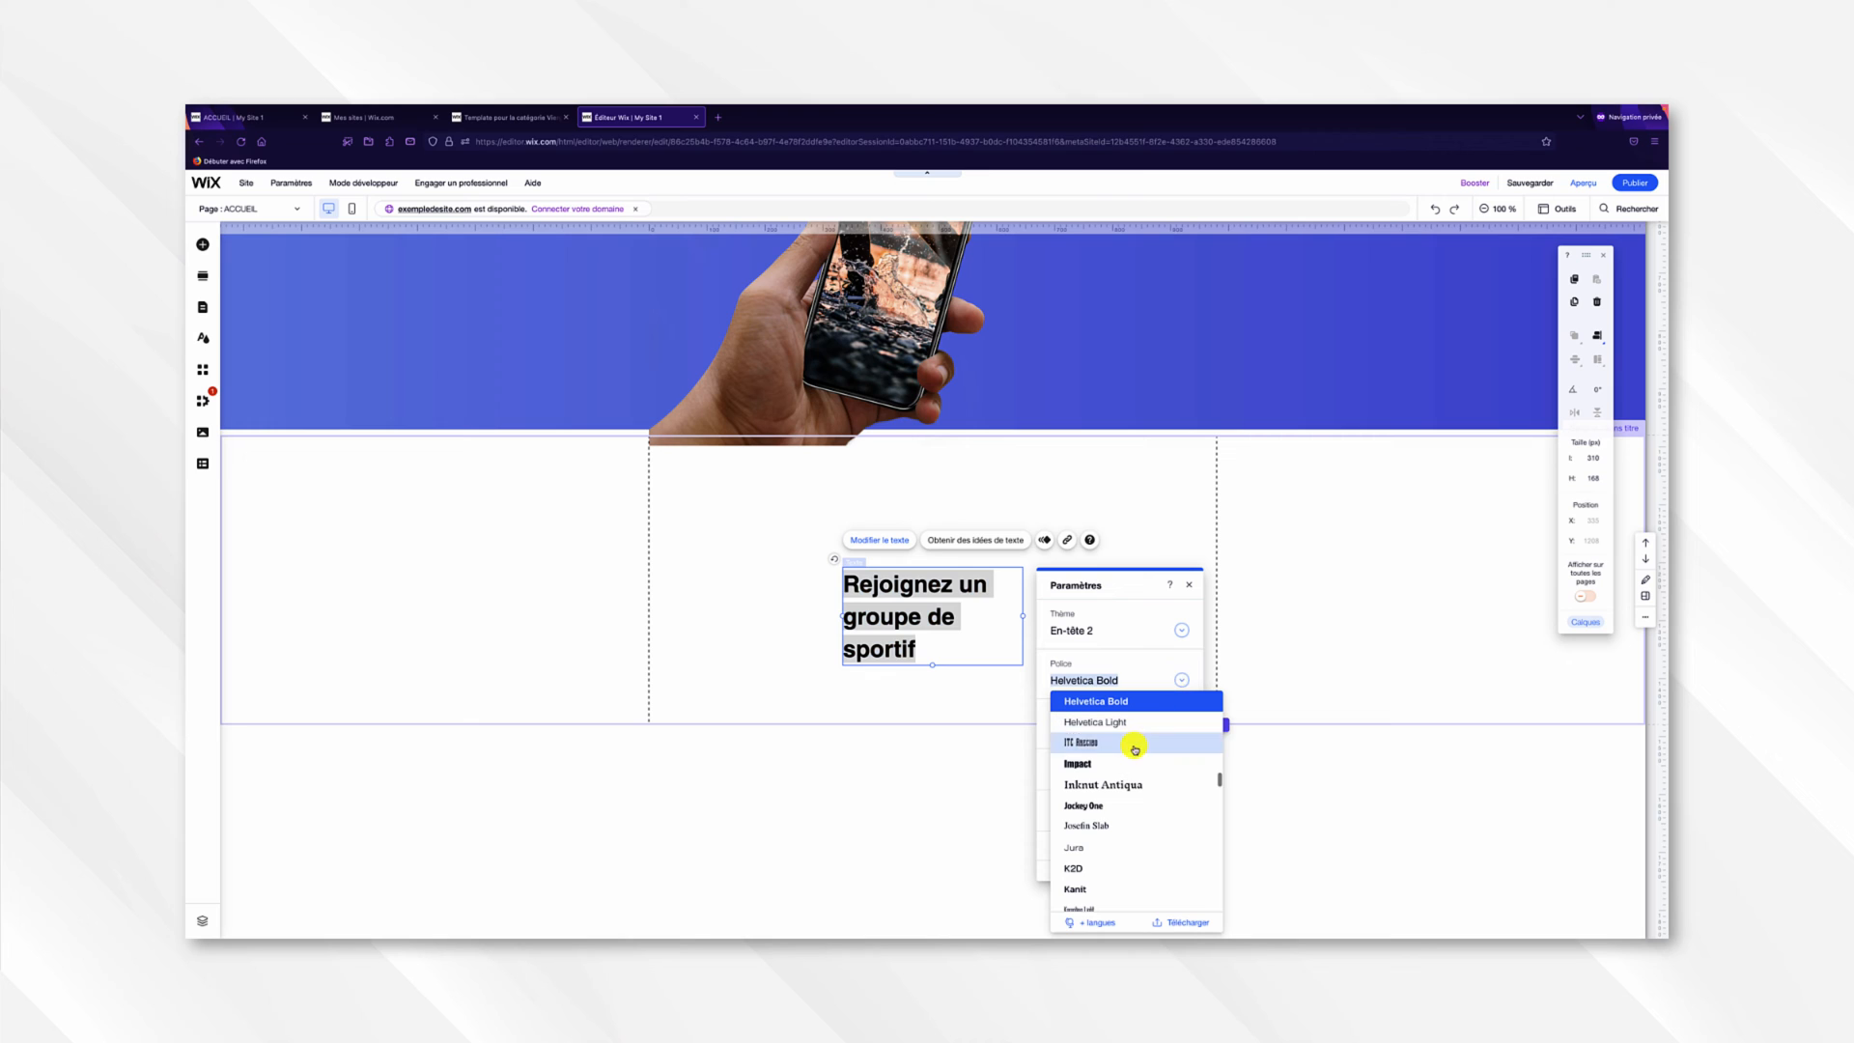
left_click(1110, 826)
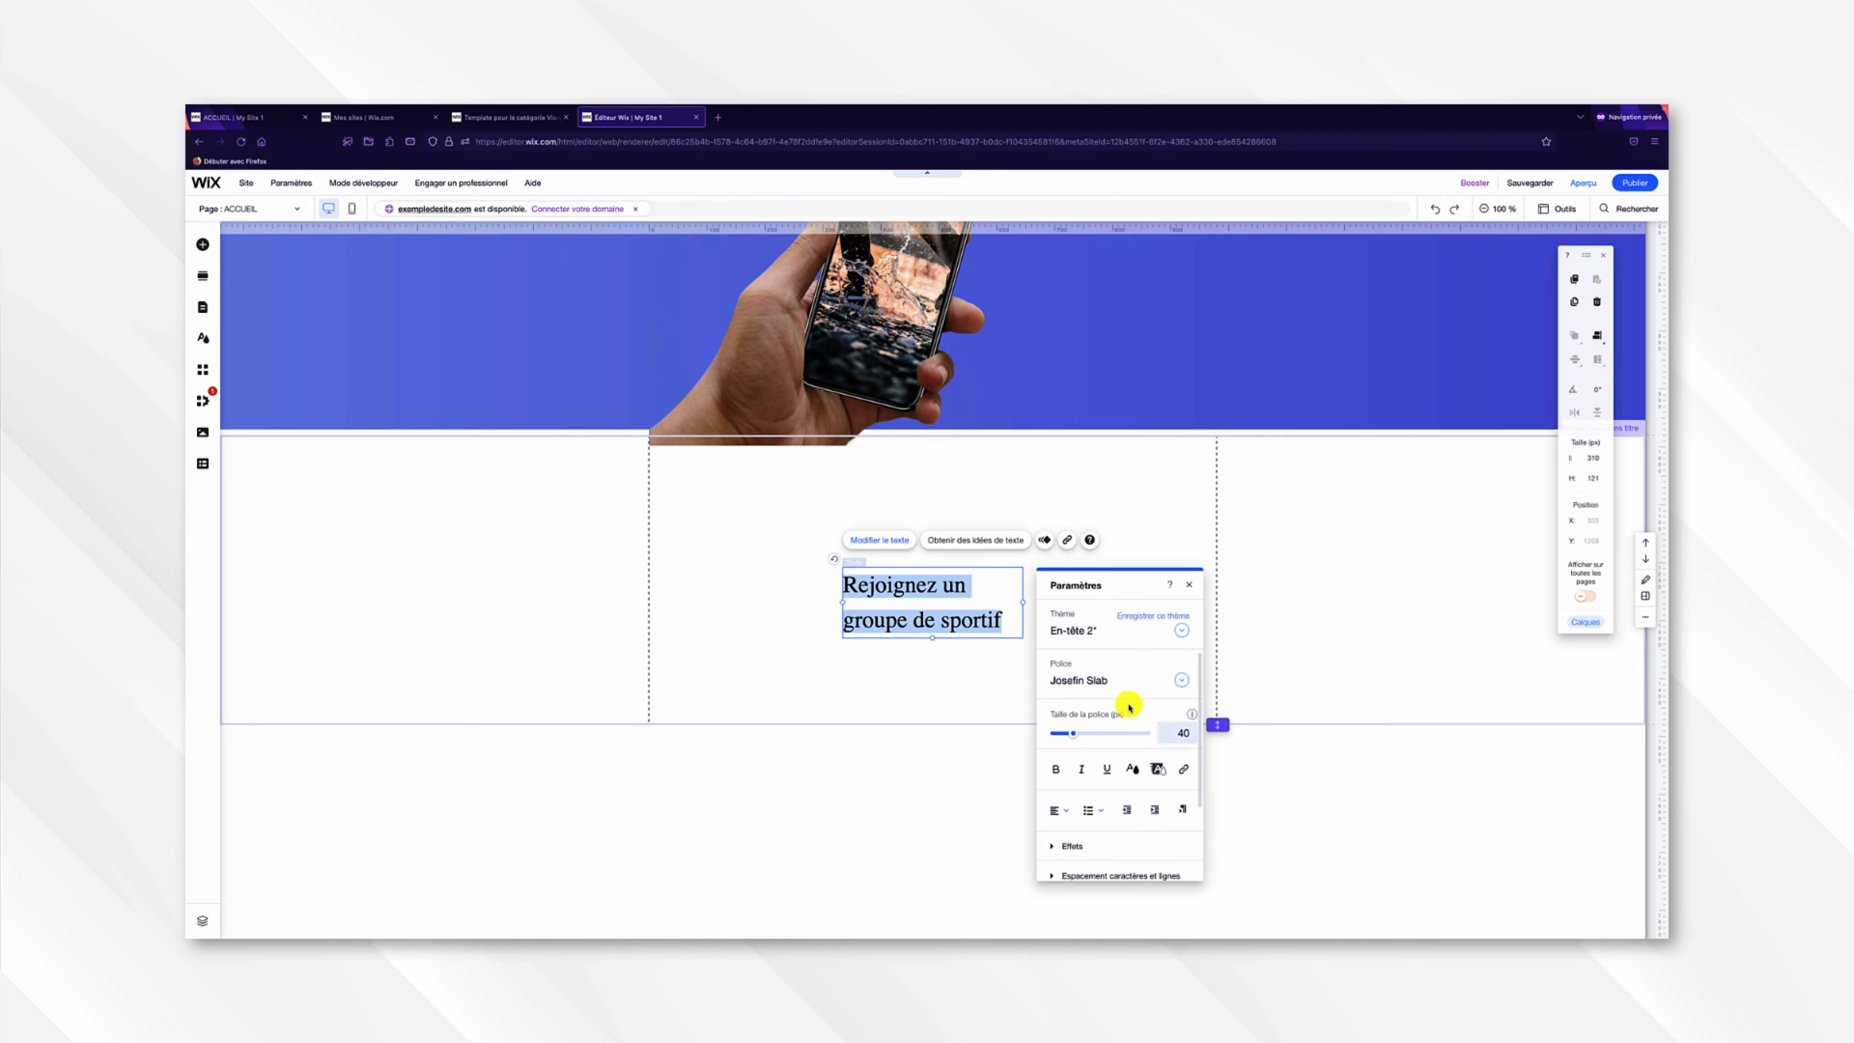
left_click(1084, 770)
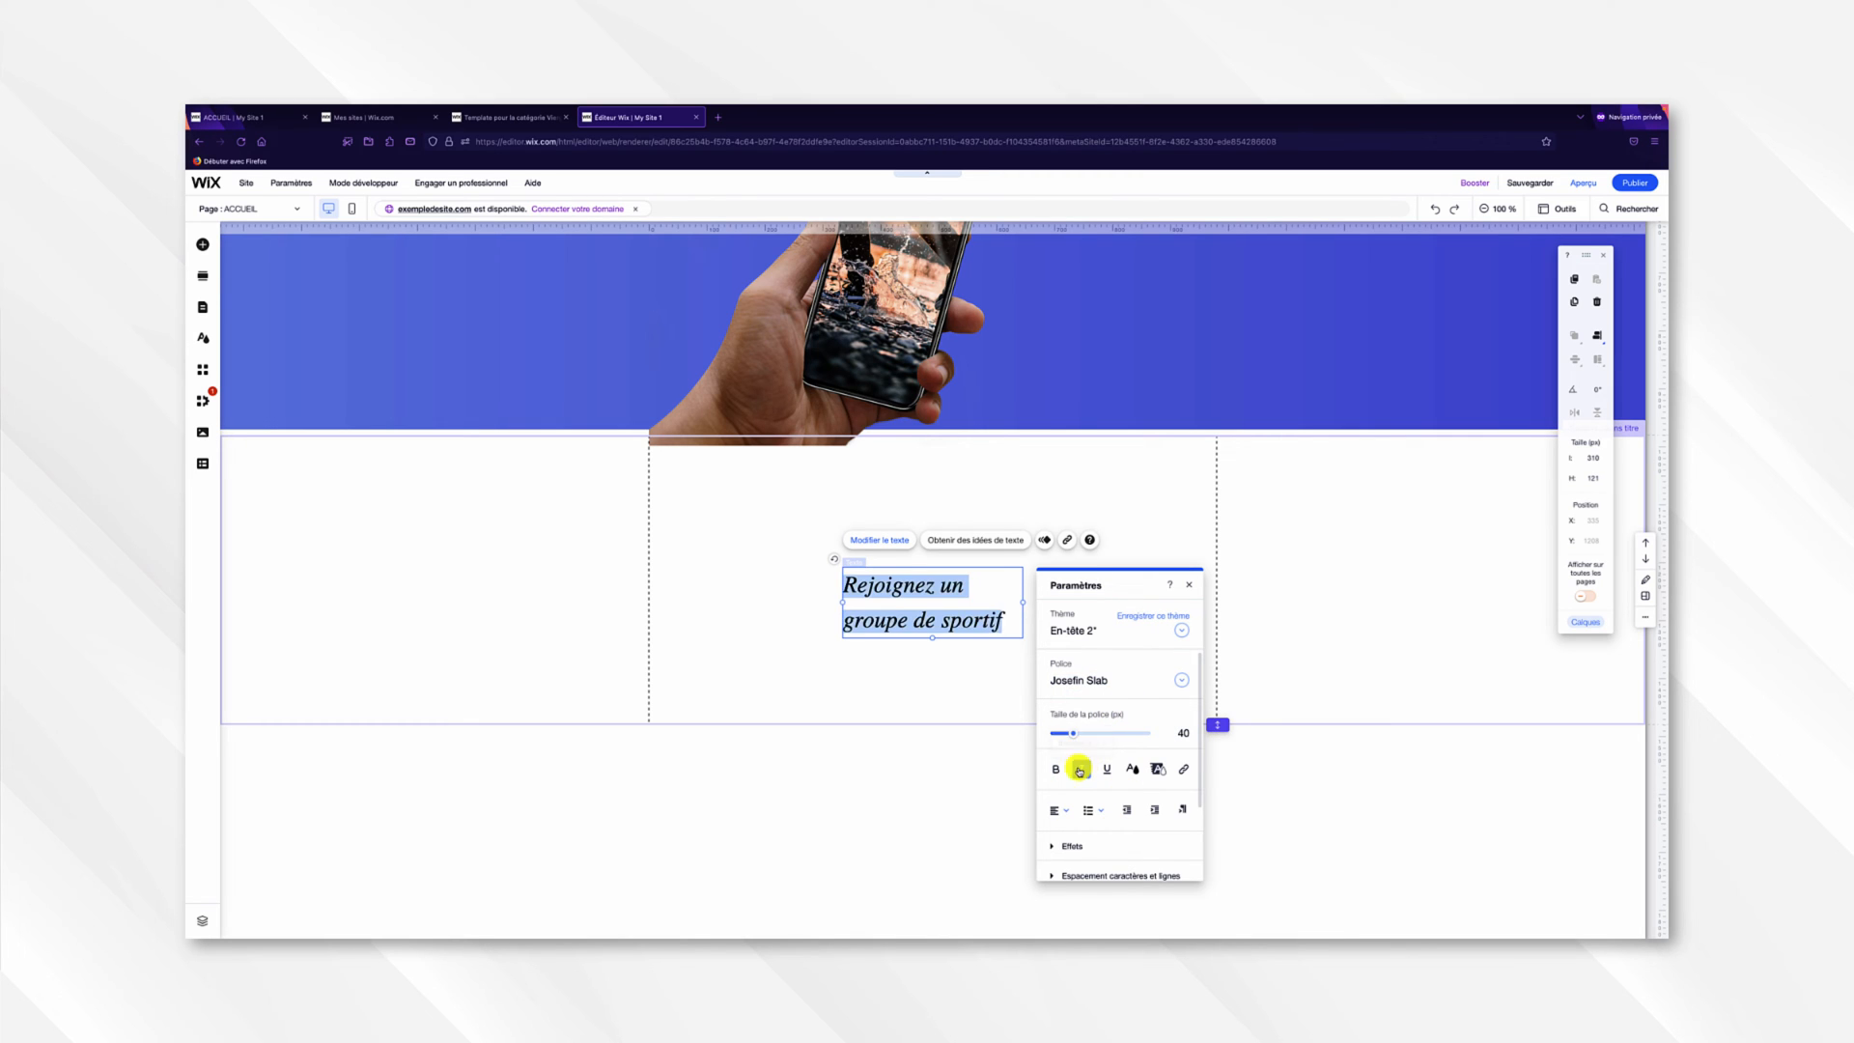
left_click(1056, 770)
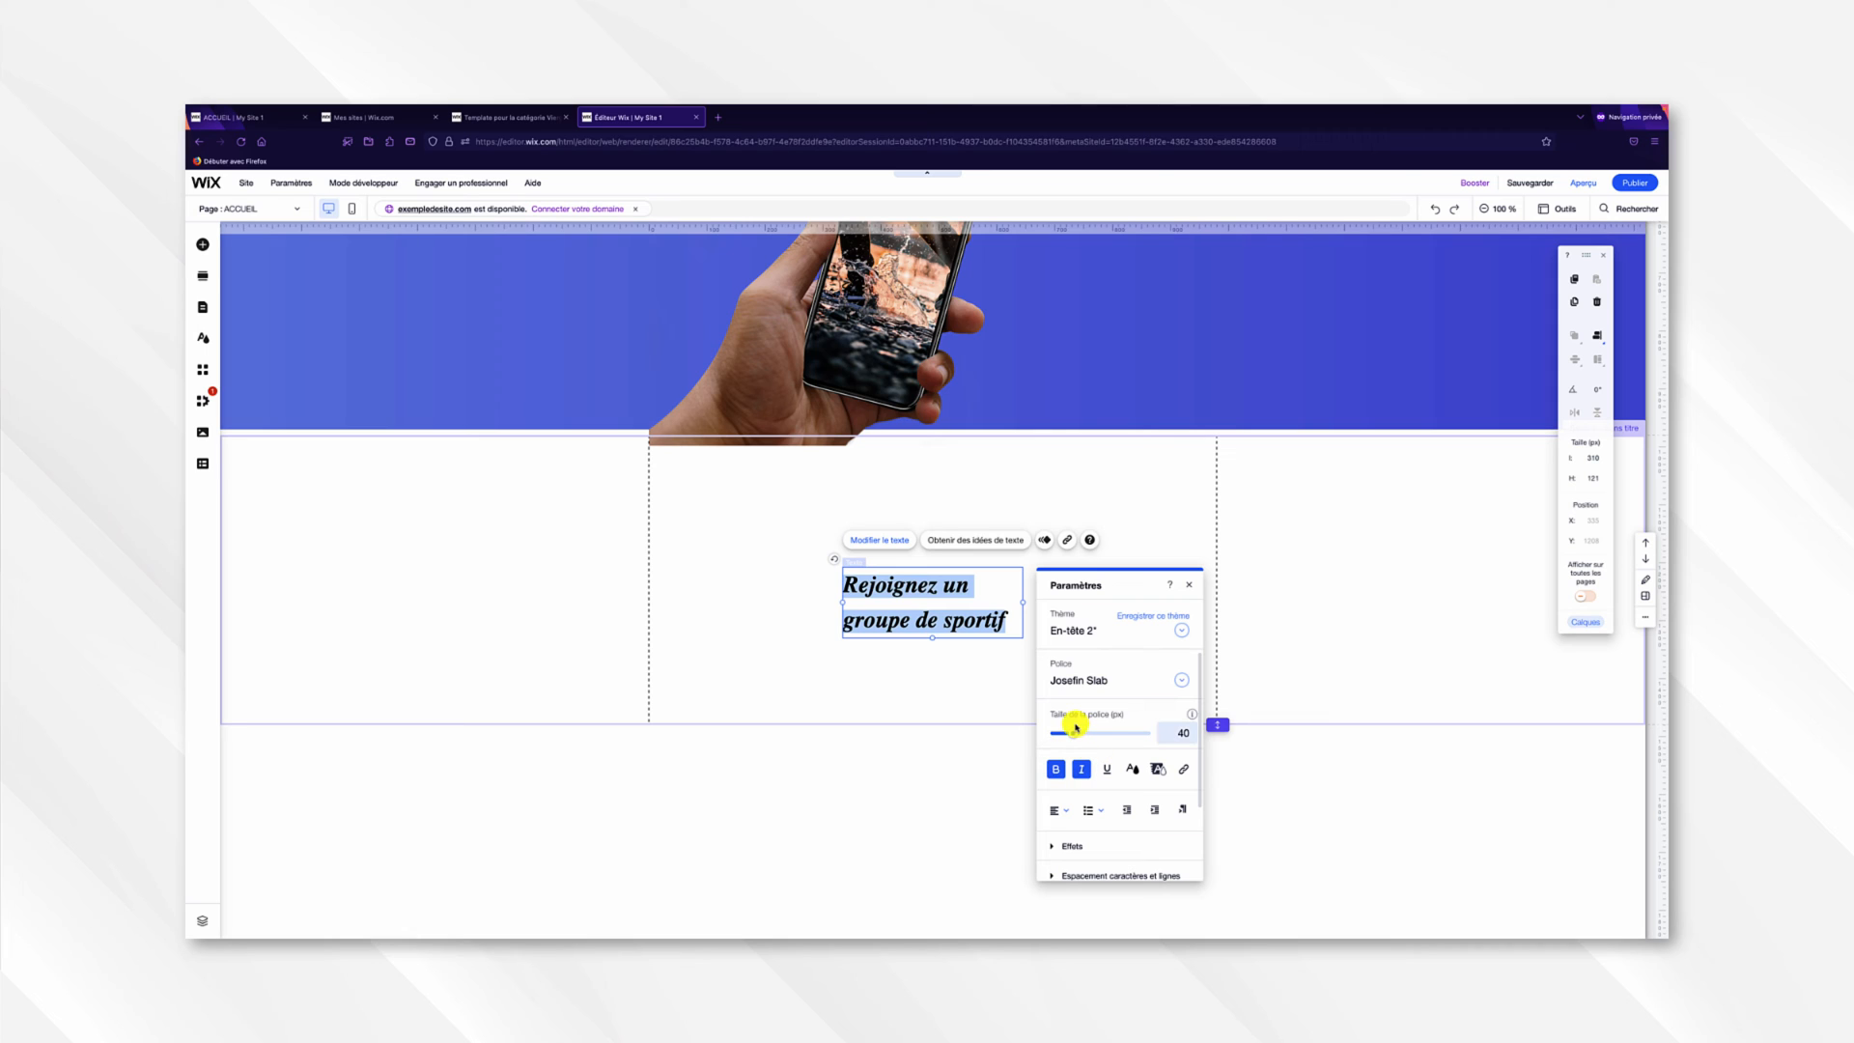
left_click(1189, 591)
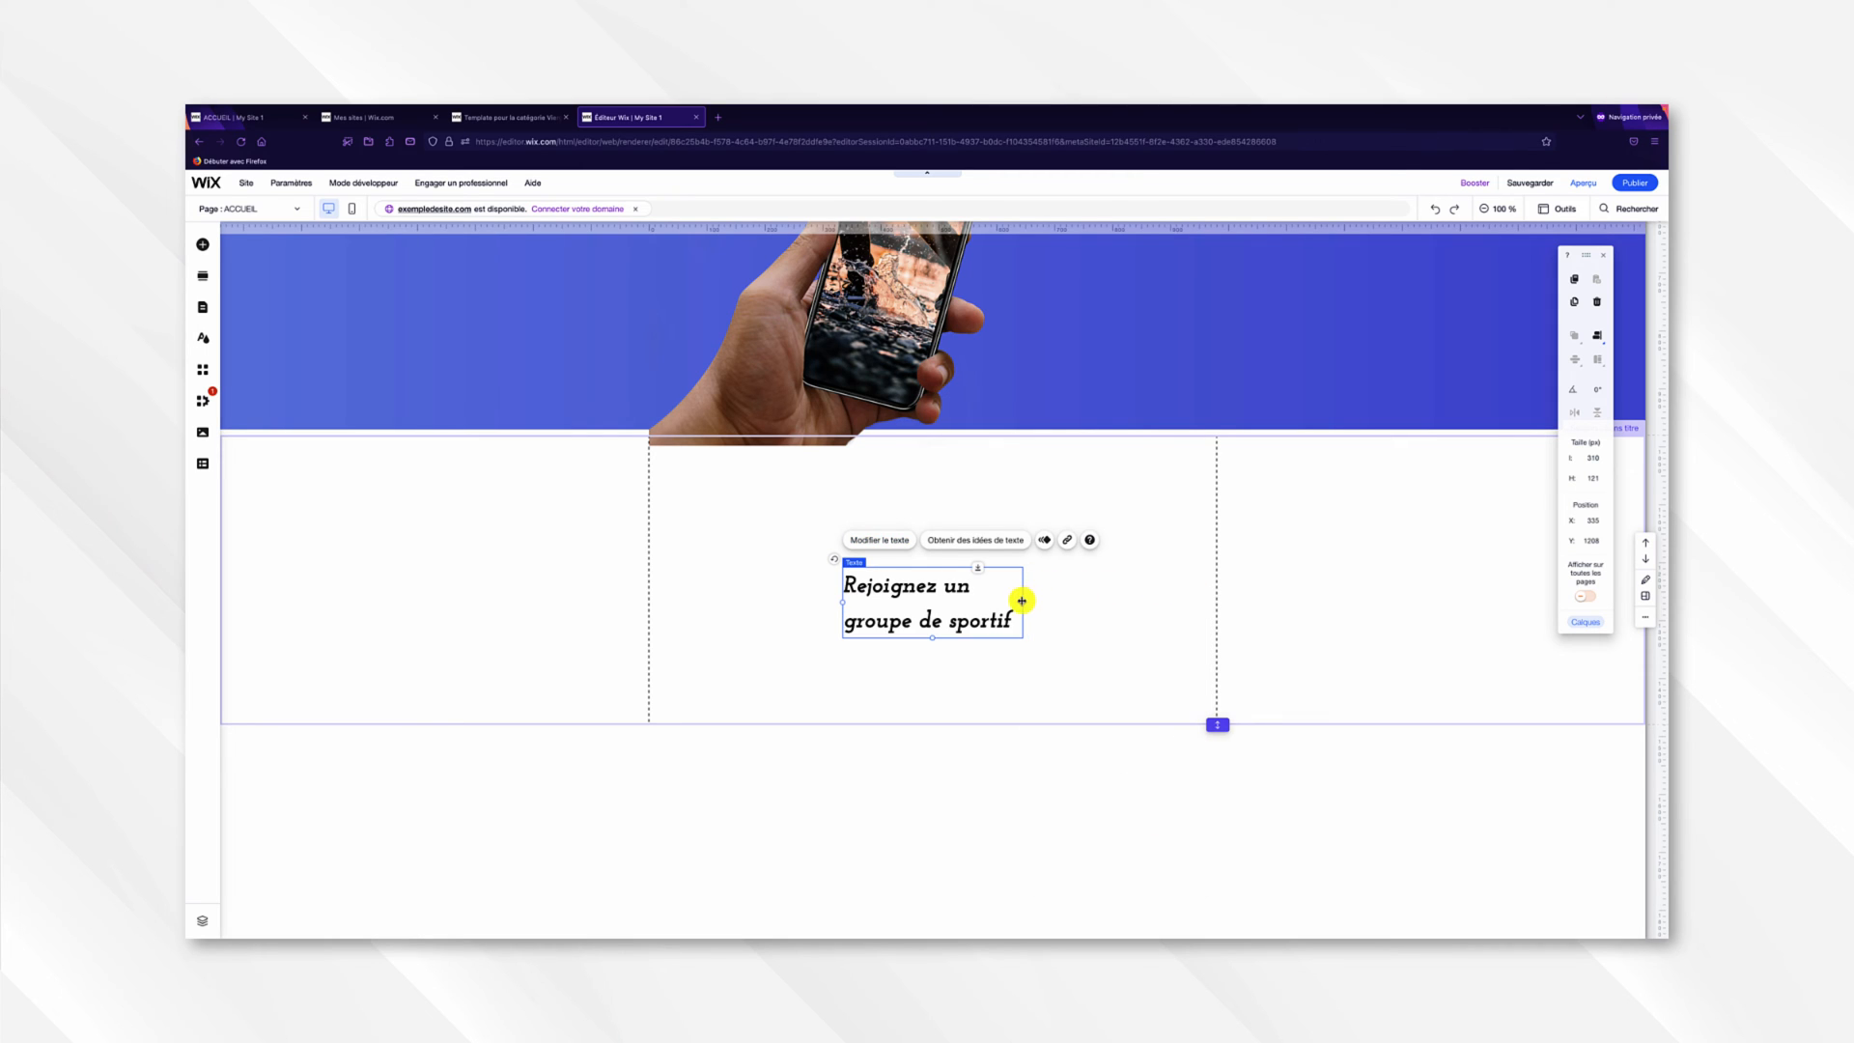
left_click_drag(1021, 600, 1050, 493)
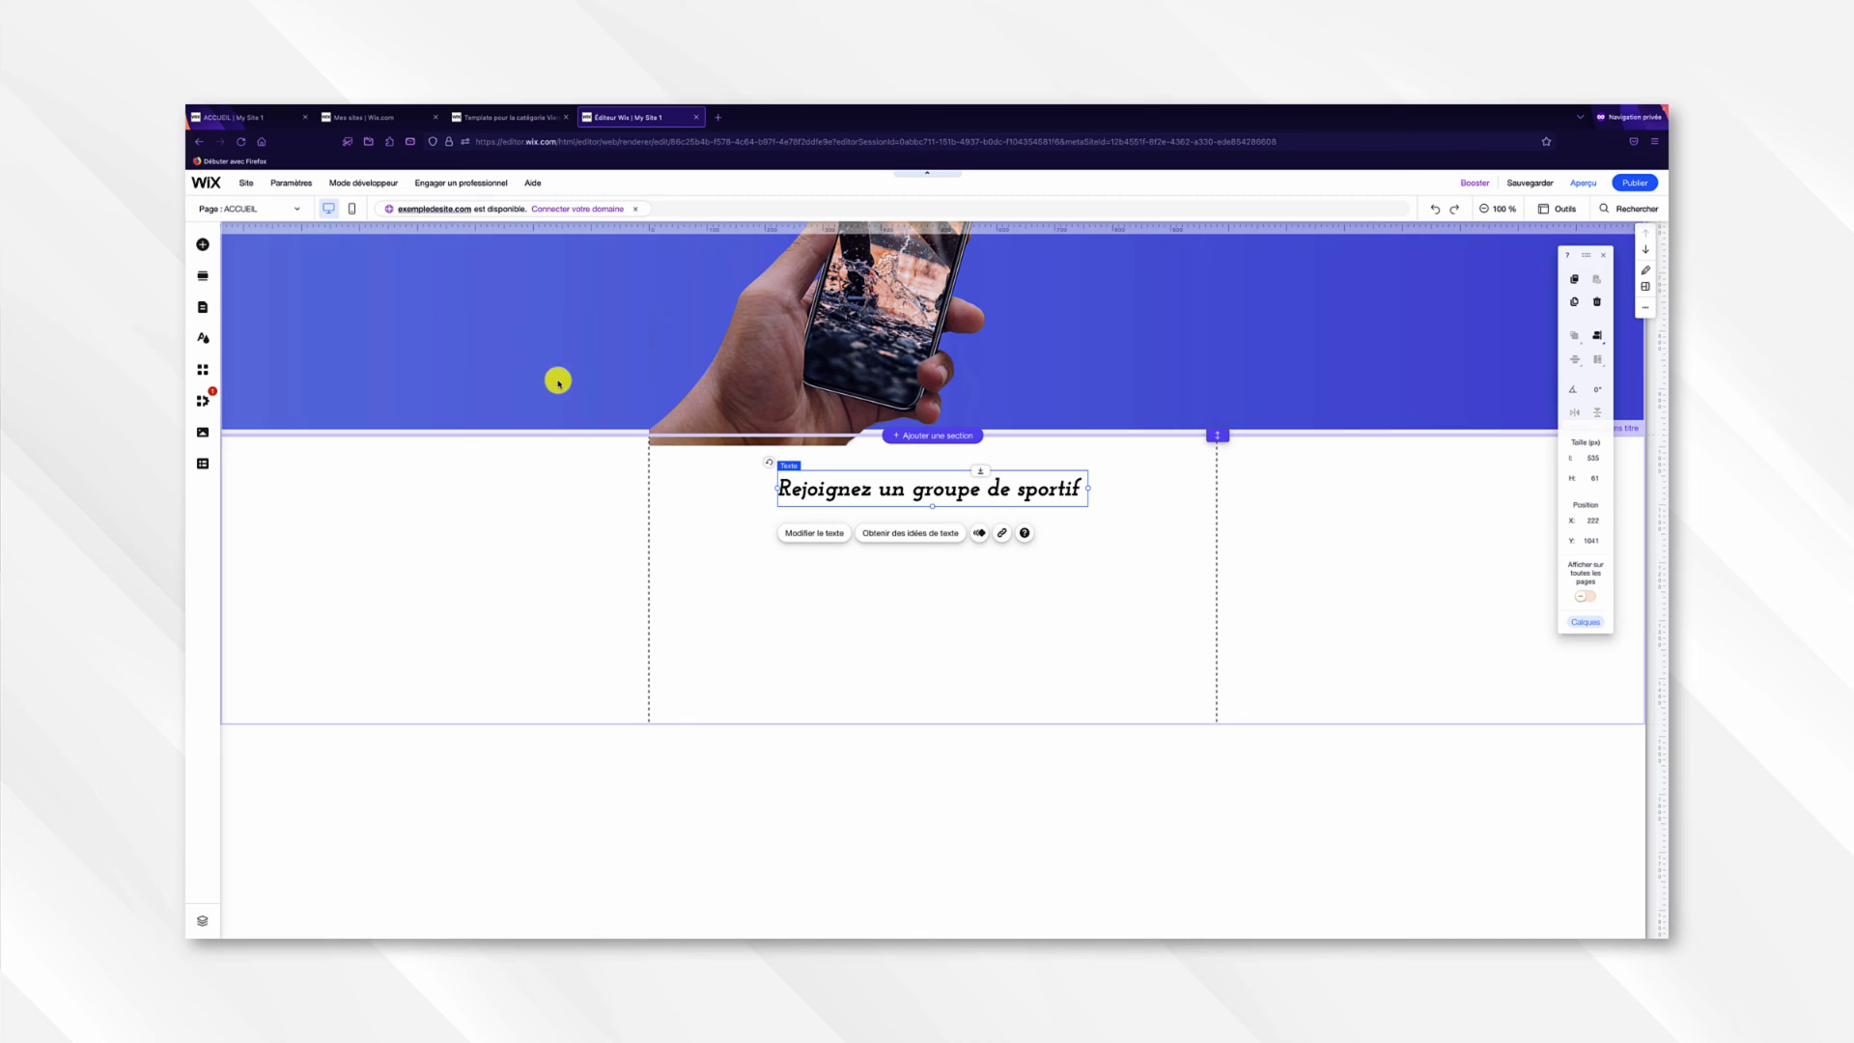
Add a paragraph under the "Rejoignez un groupe de sportif" heading and replace its content with the Lorem ipsum text copied from the finished Firefit site.
left_click(202, 245)
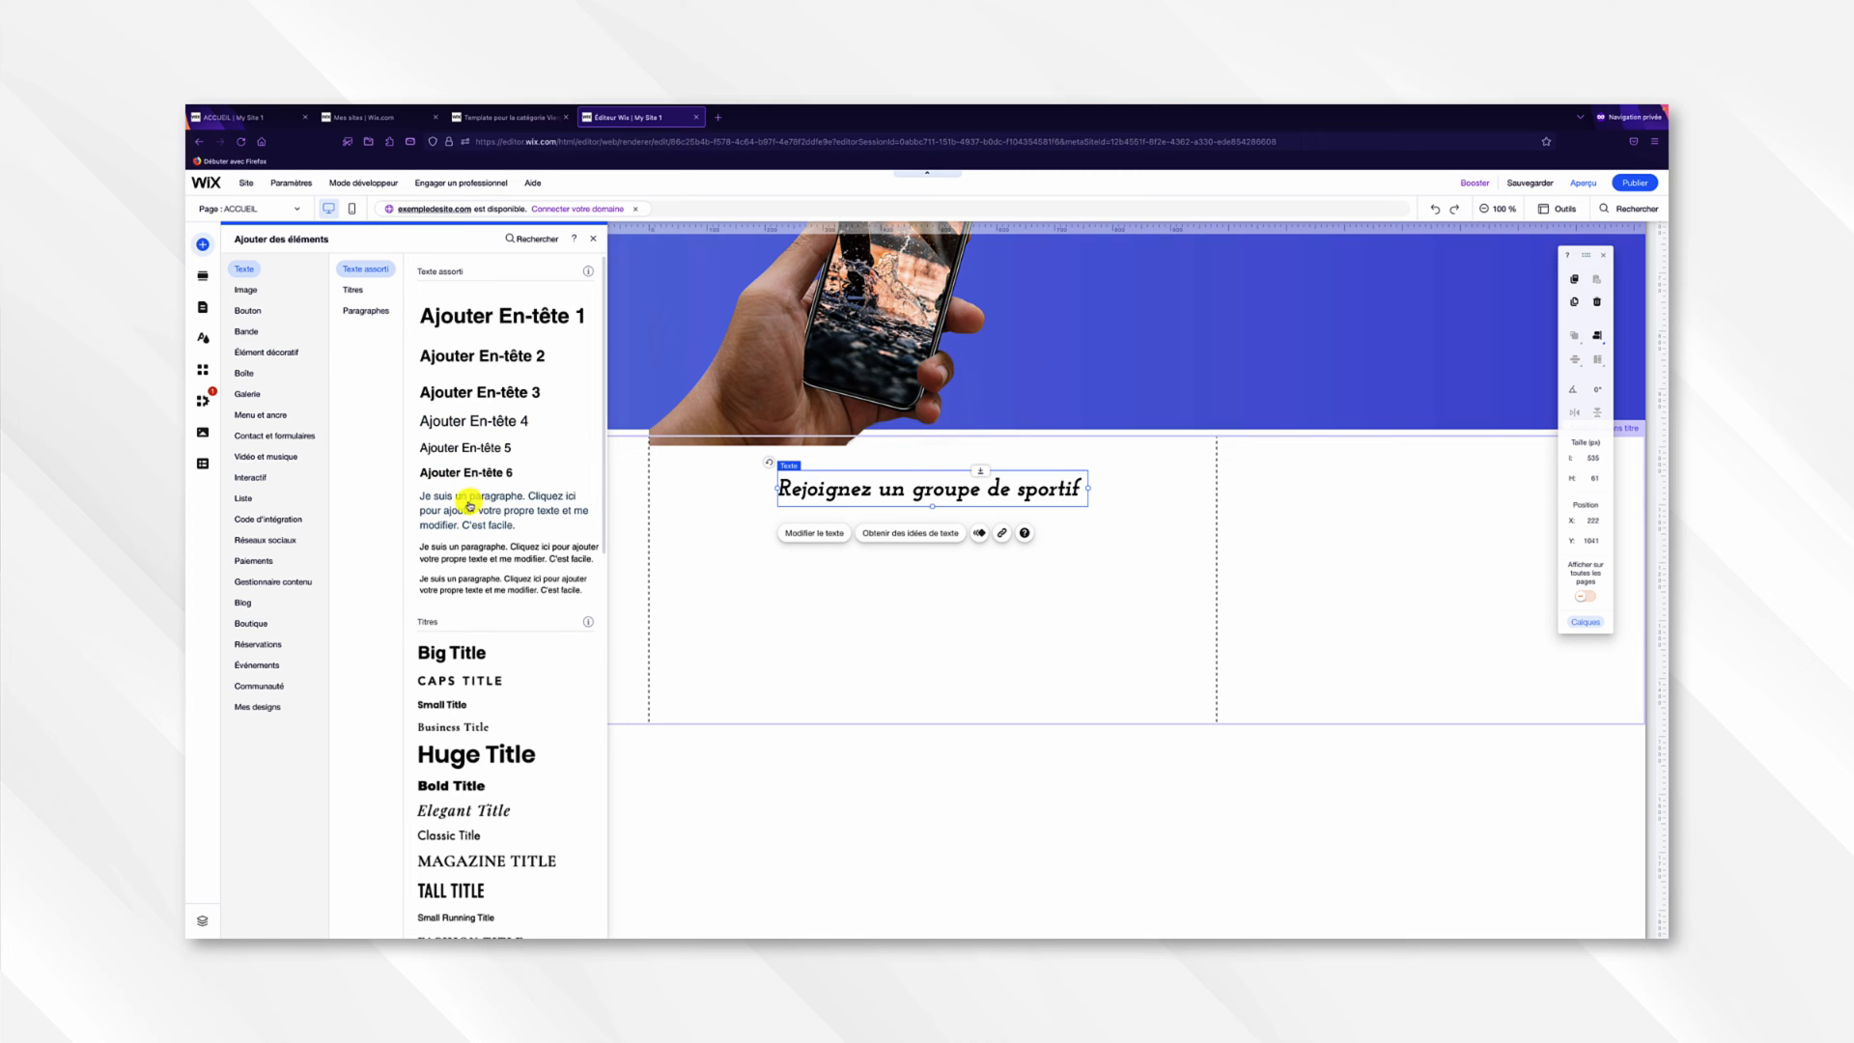
left_click_drag(469, 500, 824, 522)
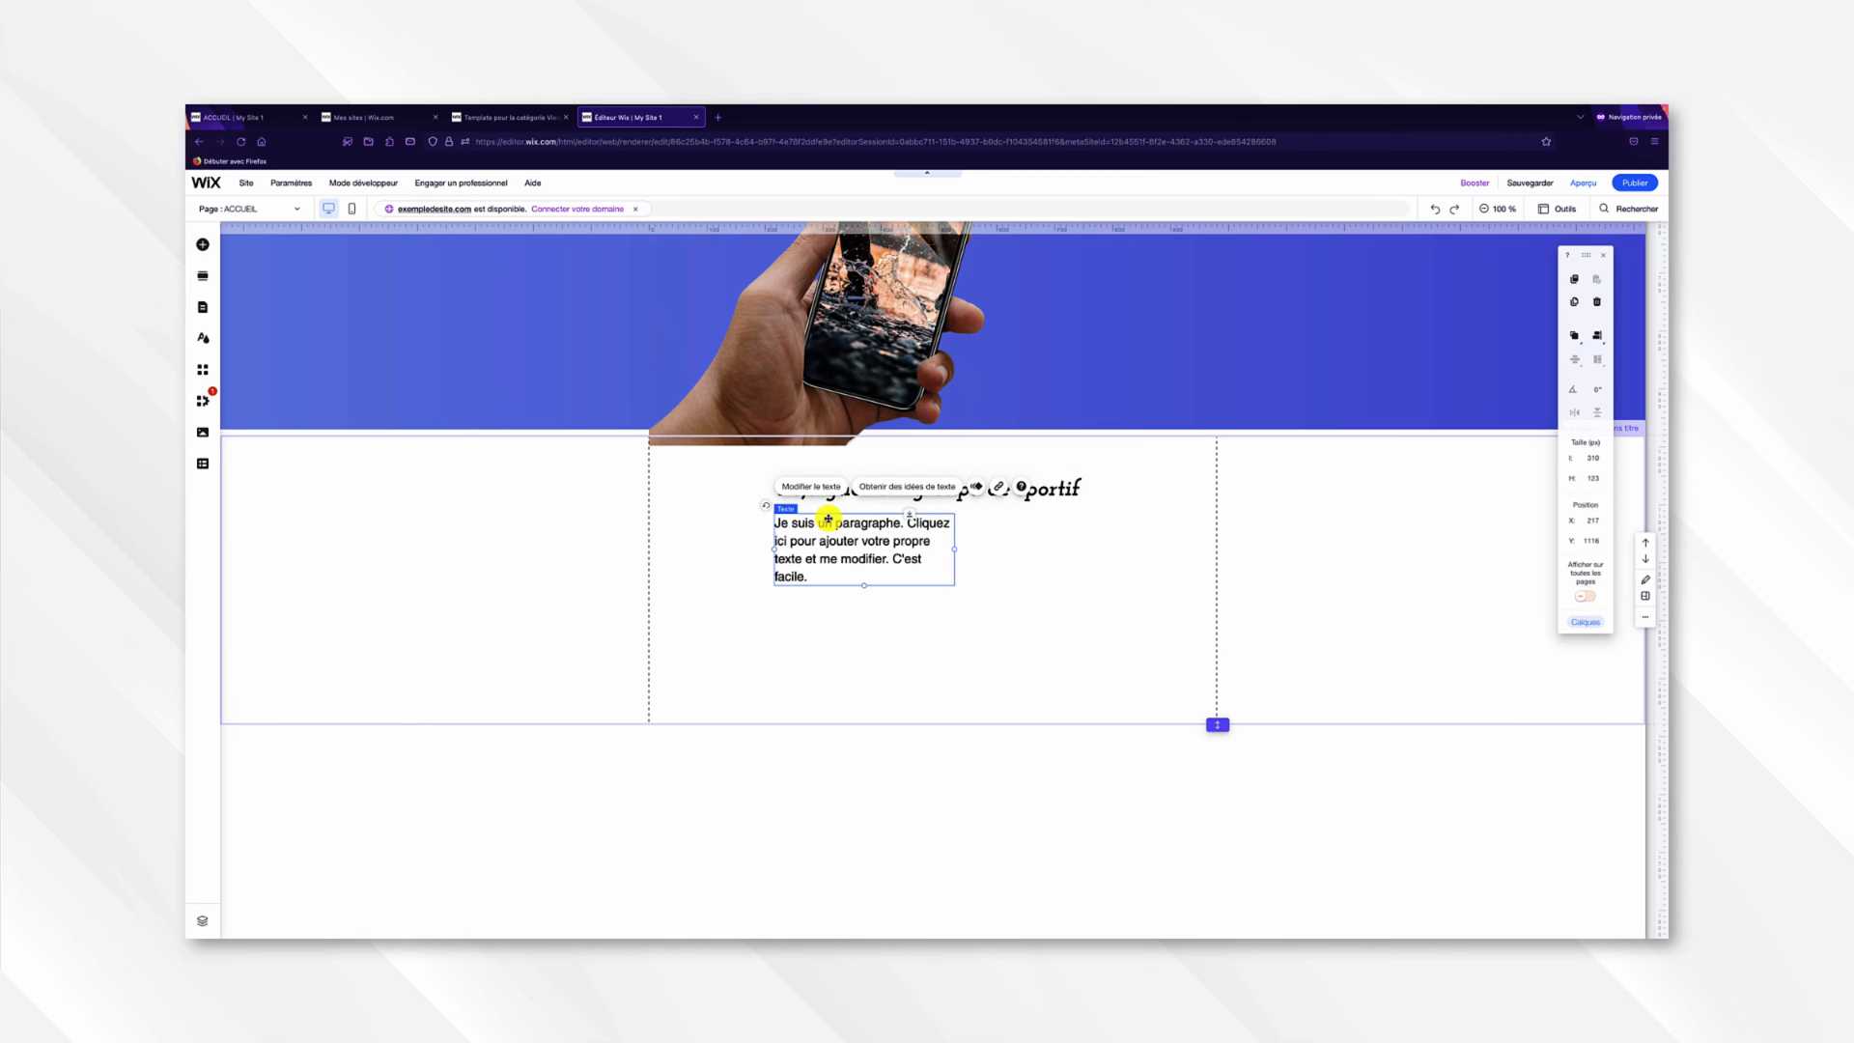
left_click(274, 117)
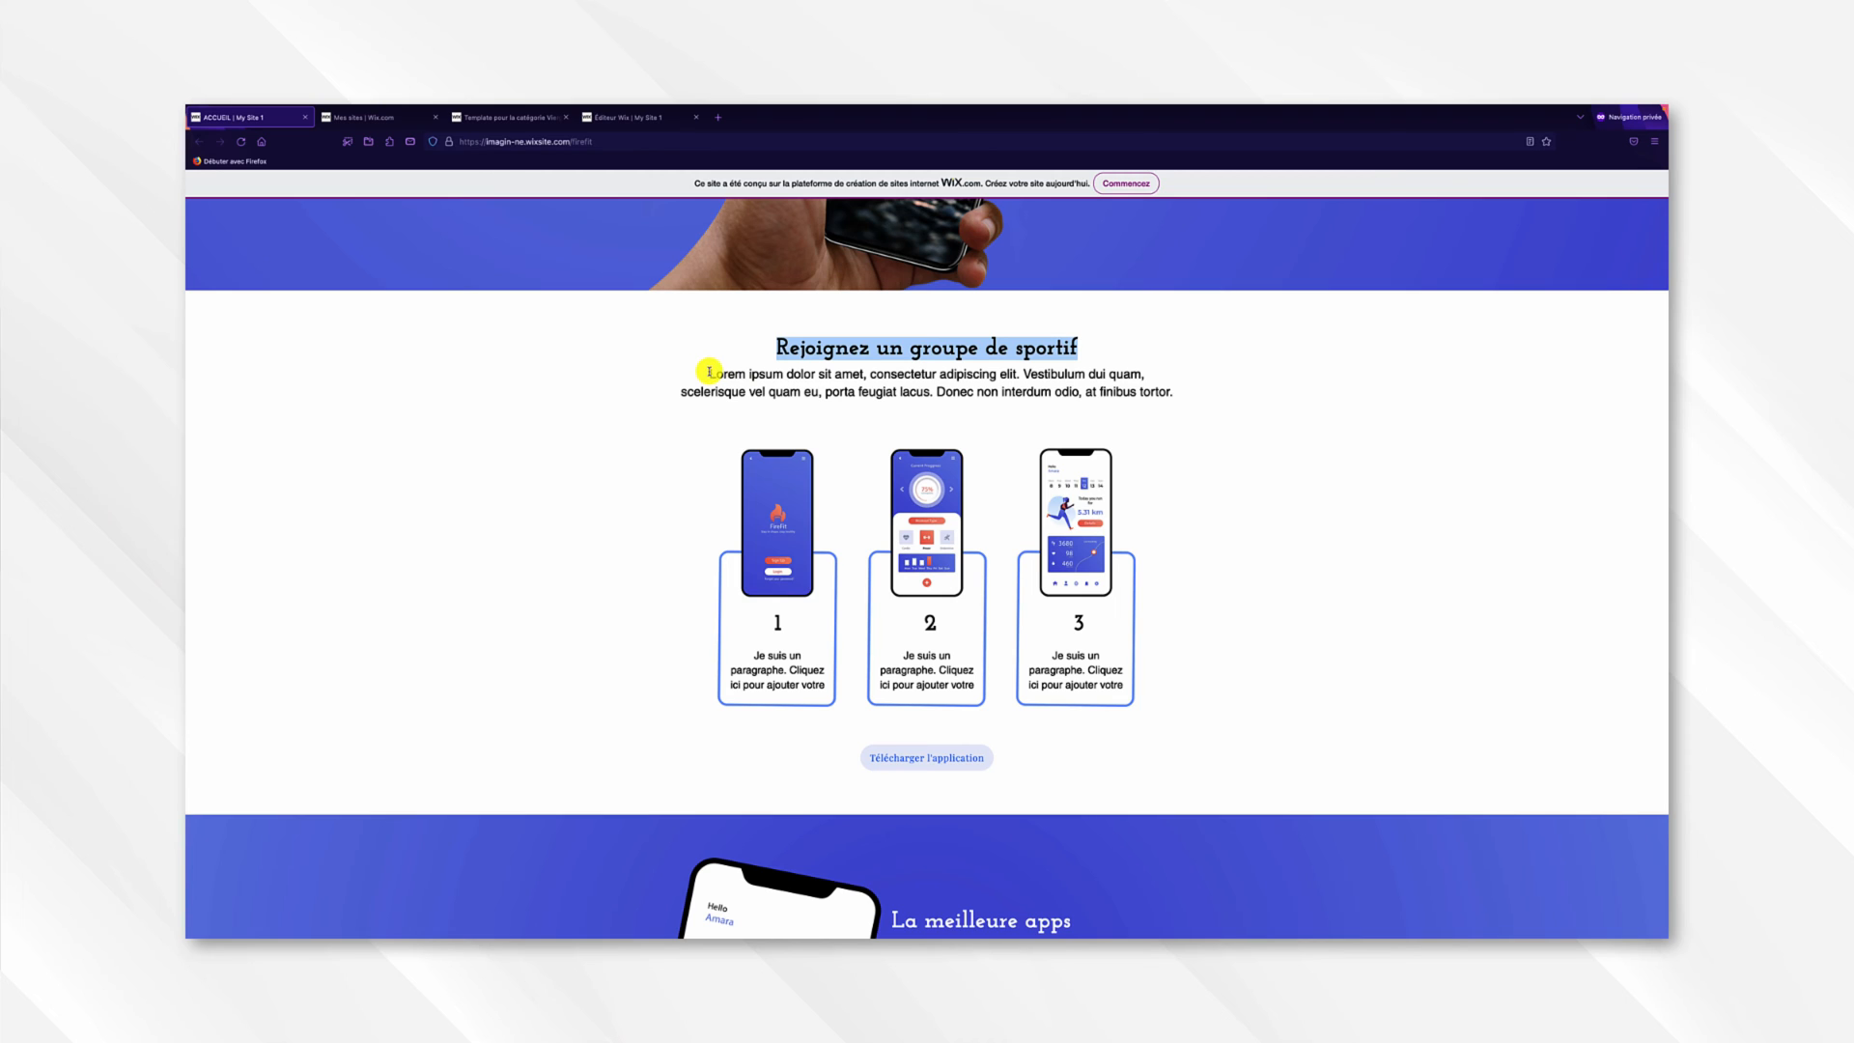
left_click_drag(710, 371, 1171, 395)
key("ctrl+c")
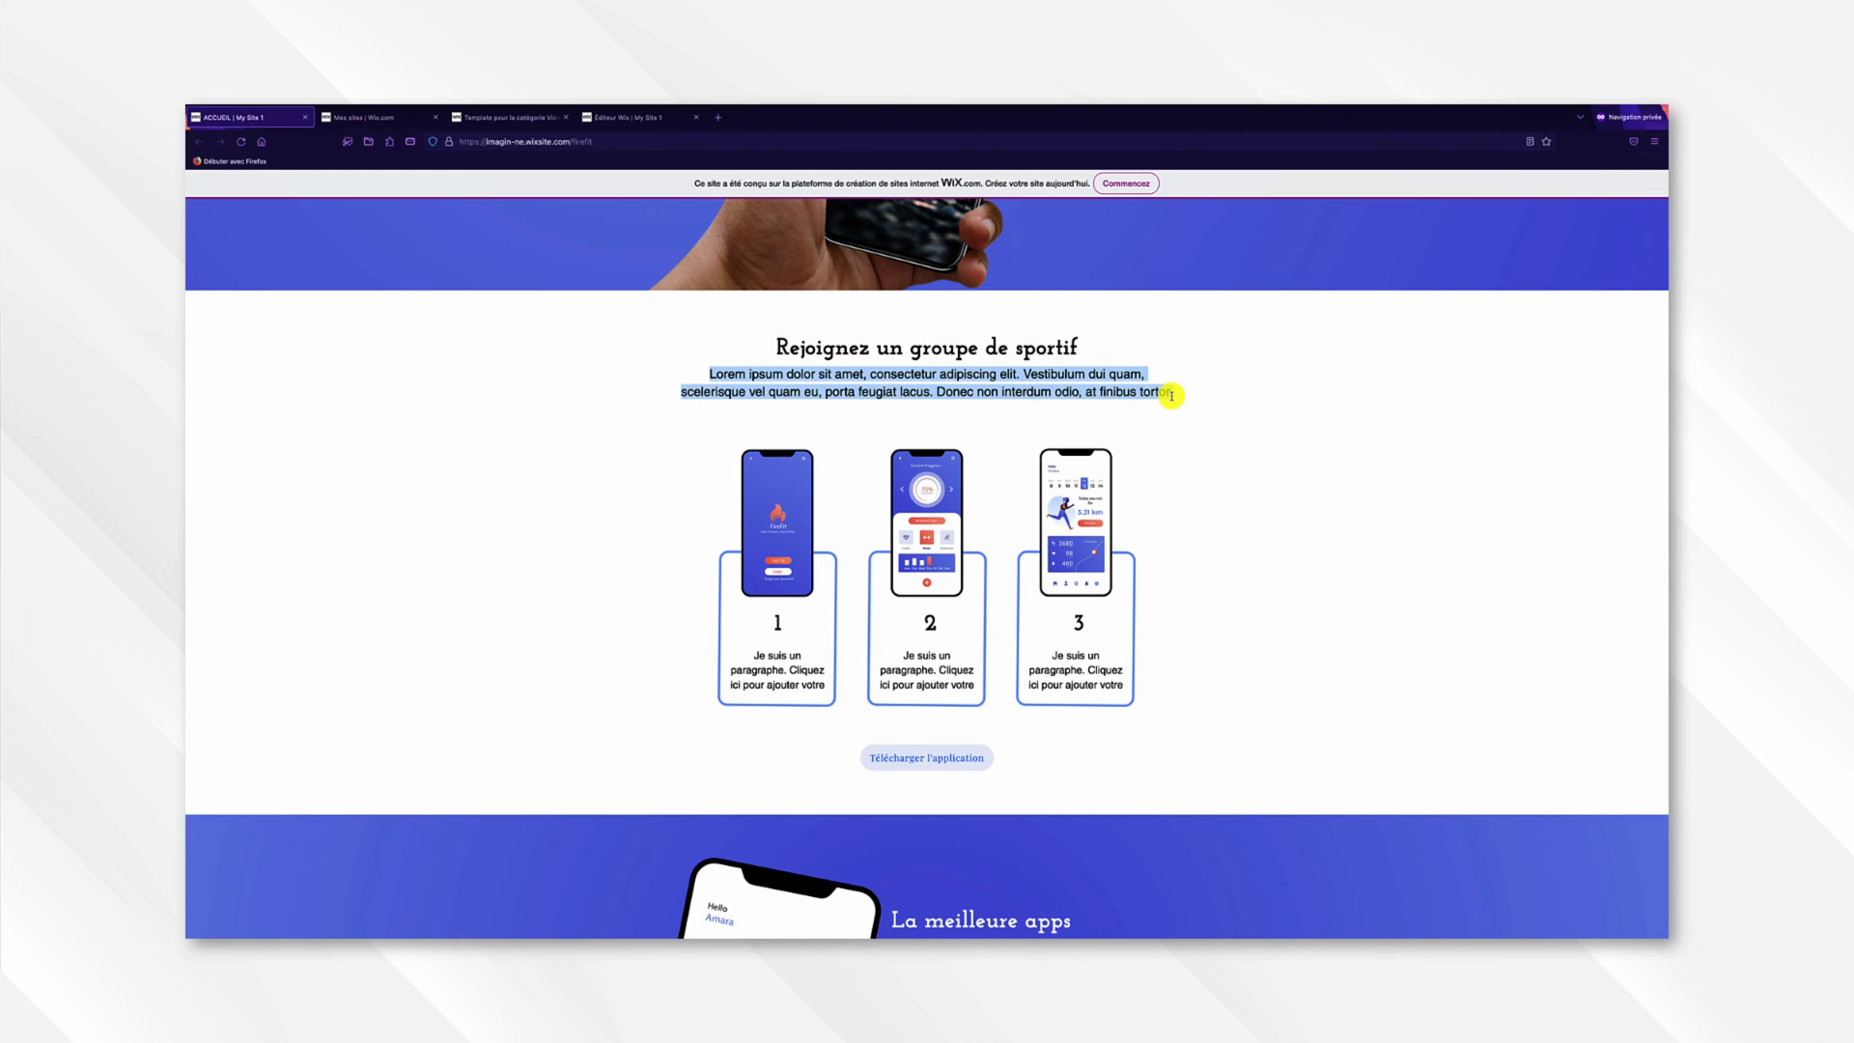
left_click(649, 118)
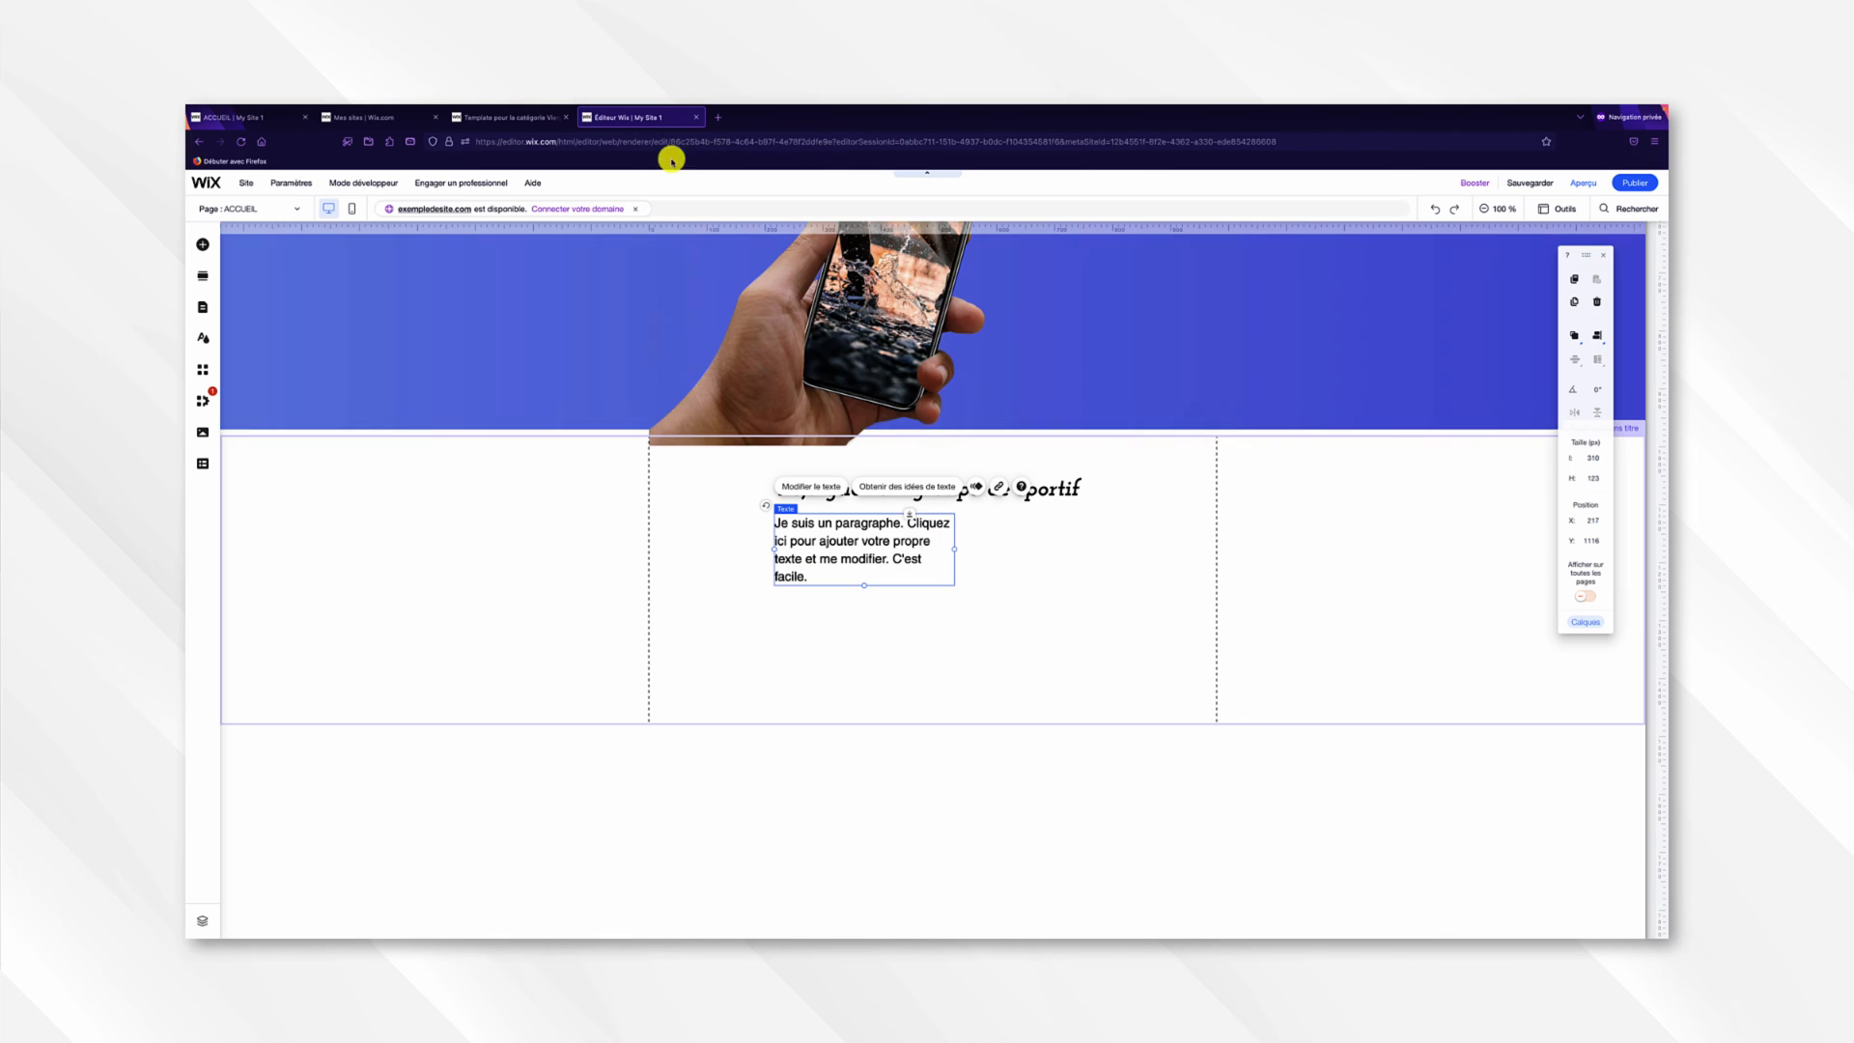
left_click(826, 488)
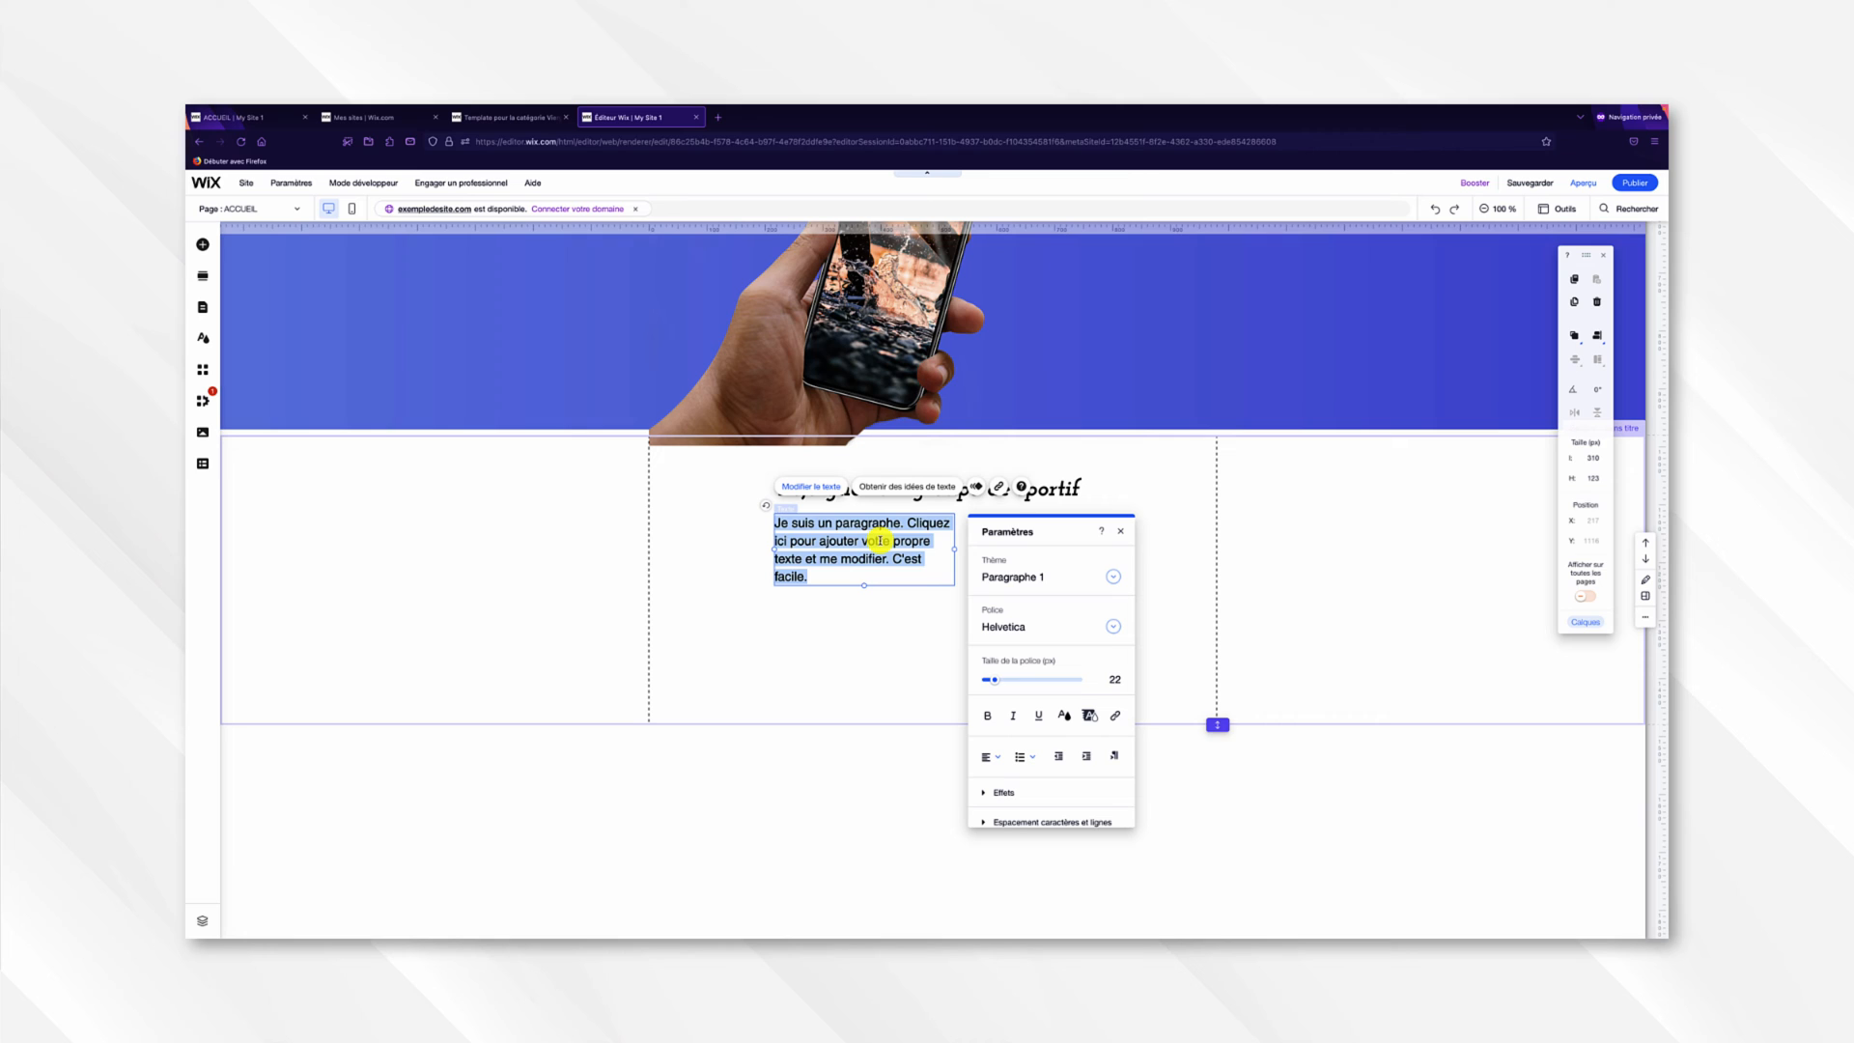
key("ctrl+v")
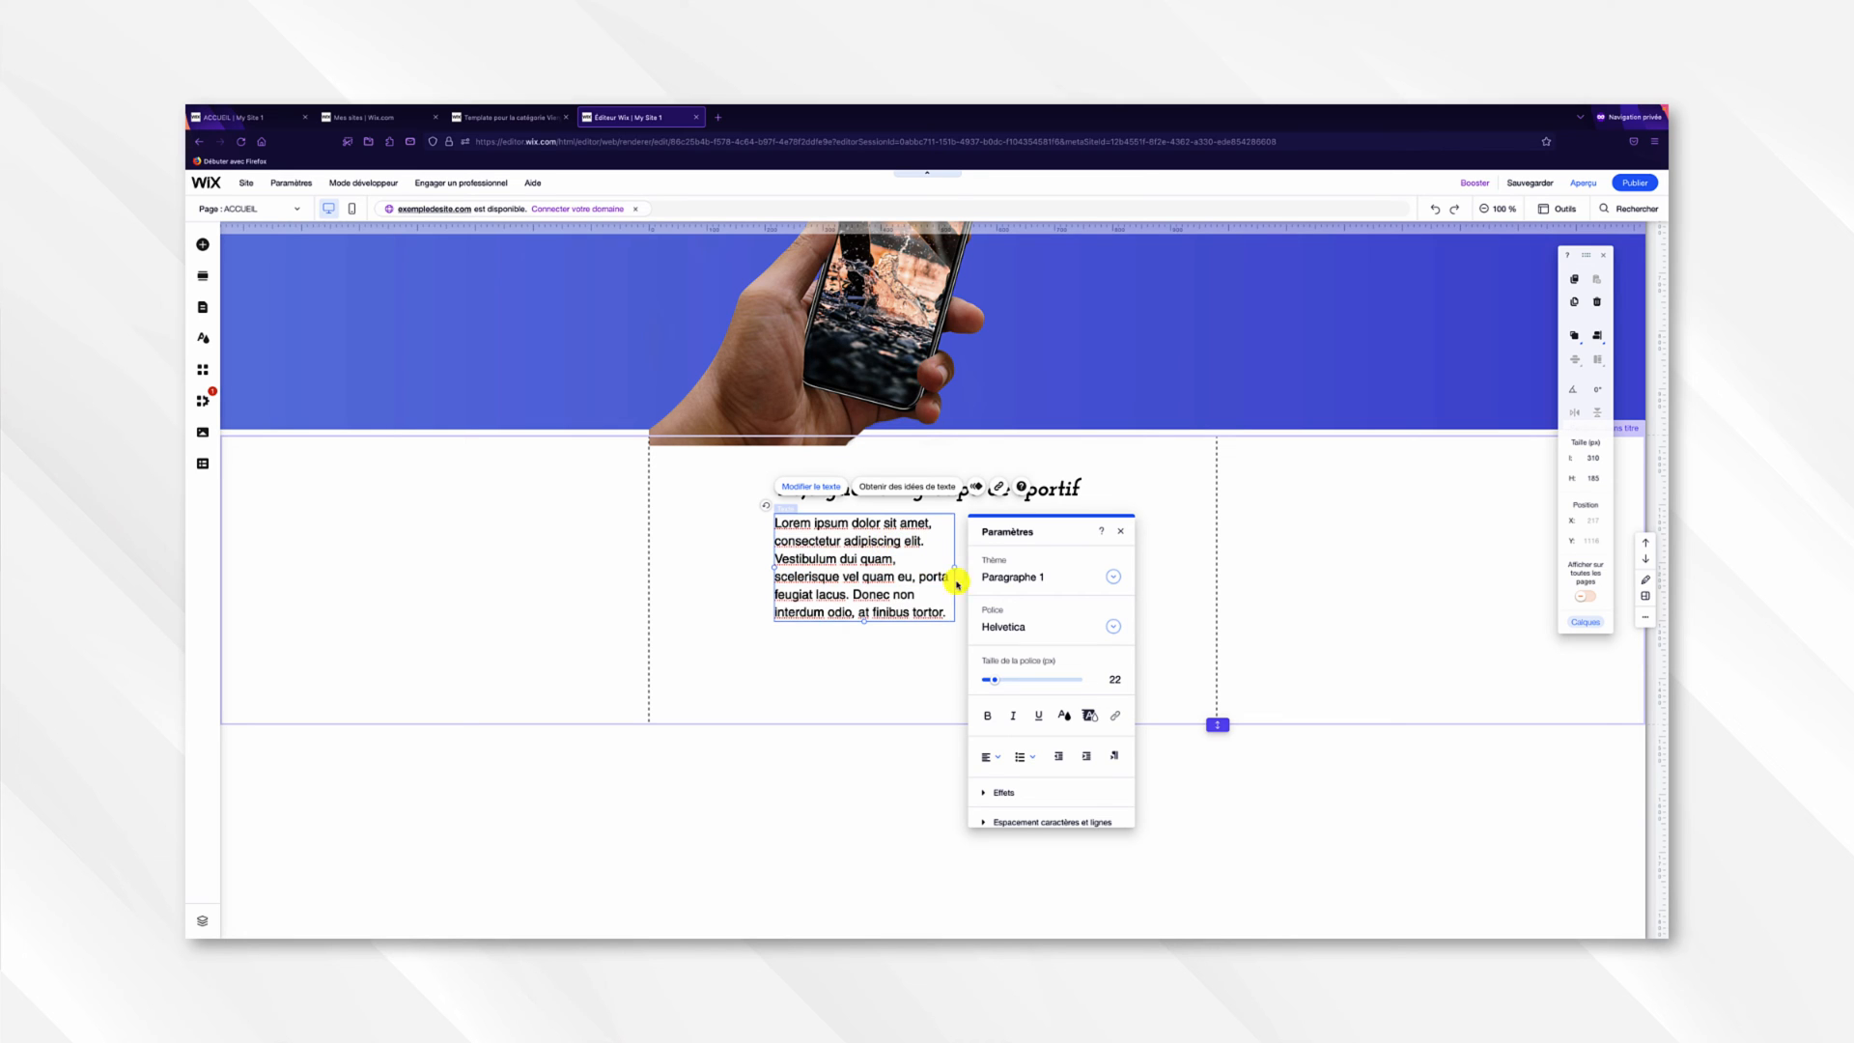
left_click(1117, 536)
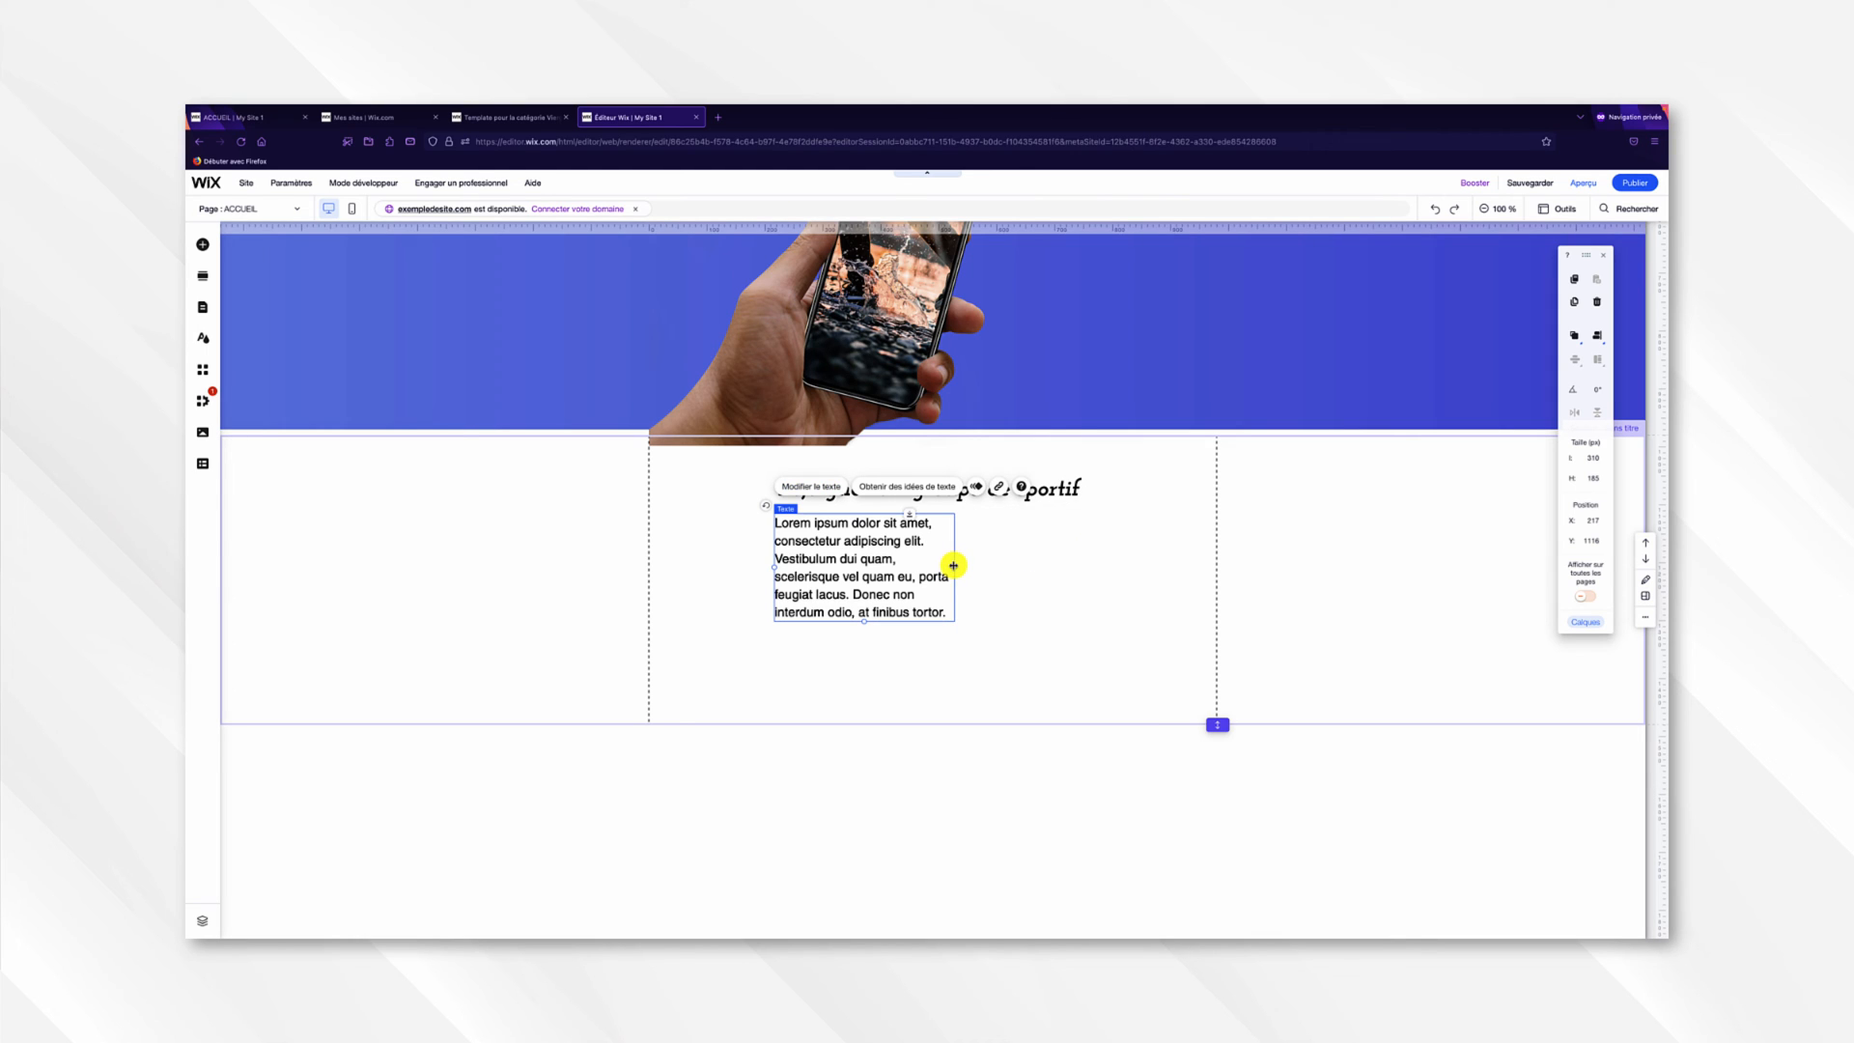
Widen the Lorem ipsum paragraph so it fits on two lines and centre-align its text.
left_click_drag(954, 565, 1092, 554)
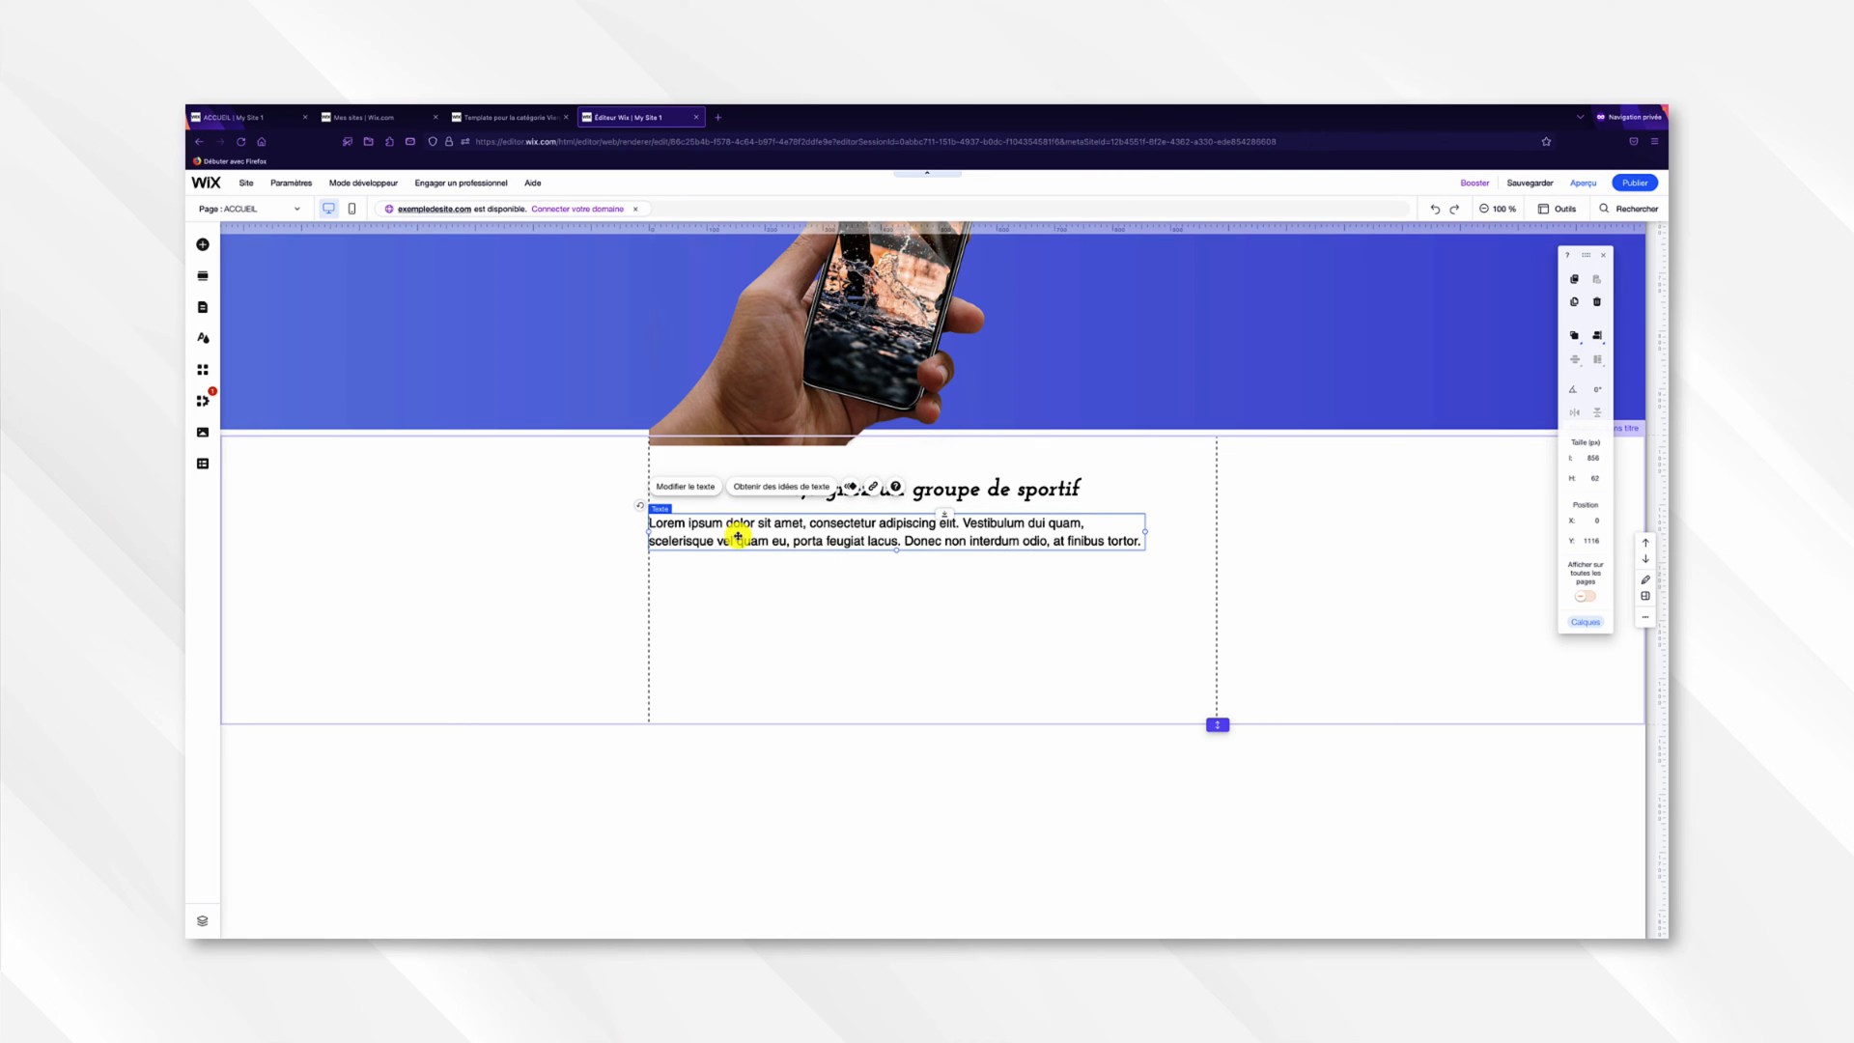
left_click(697, 489)
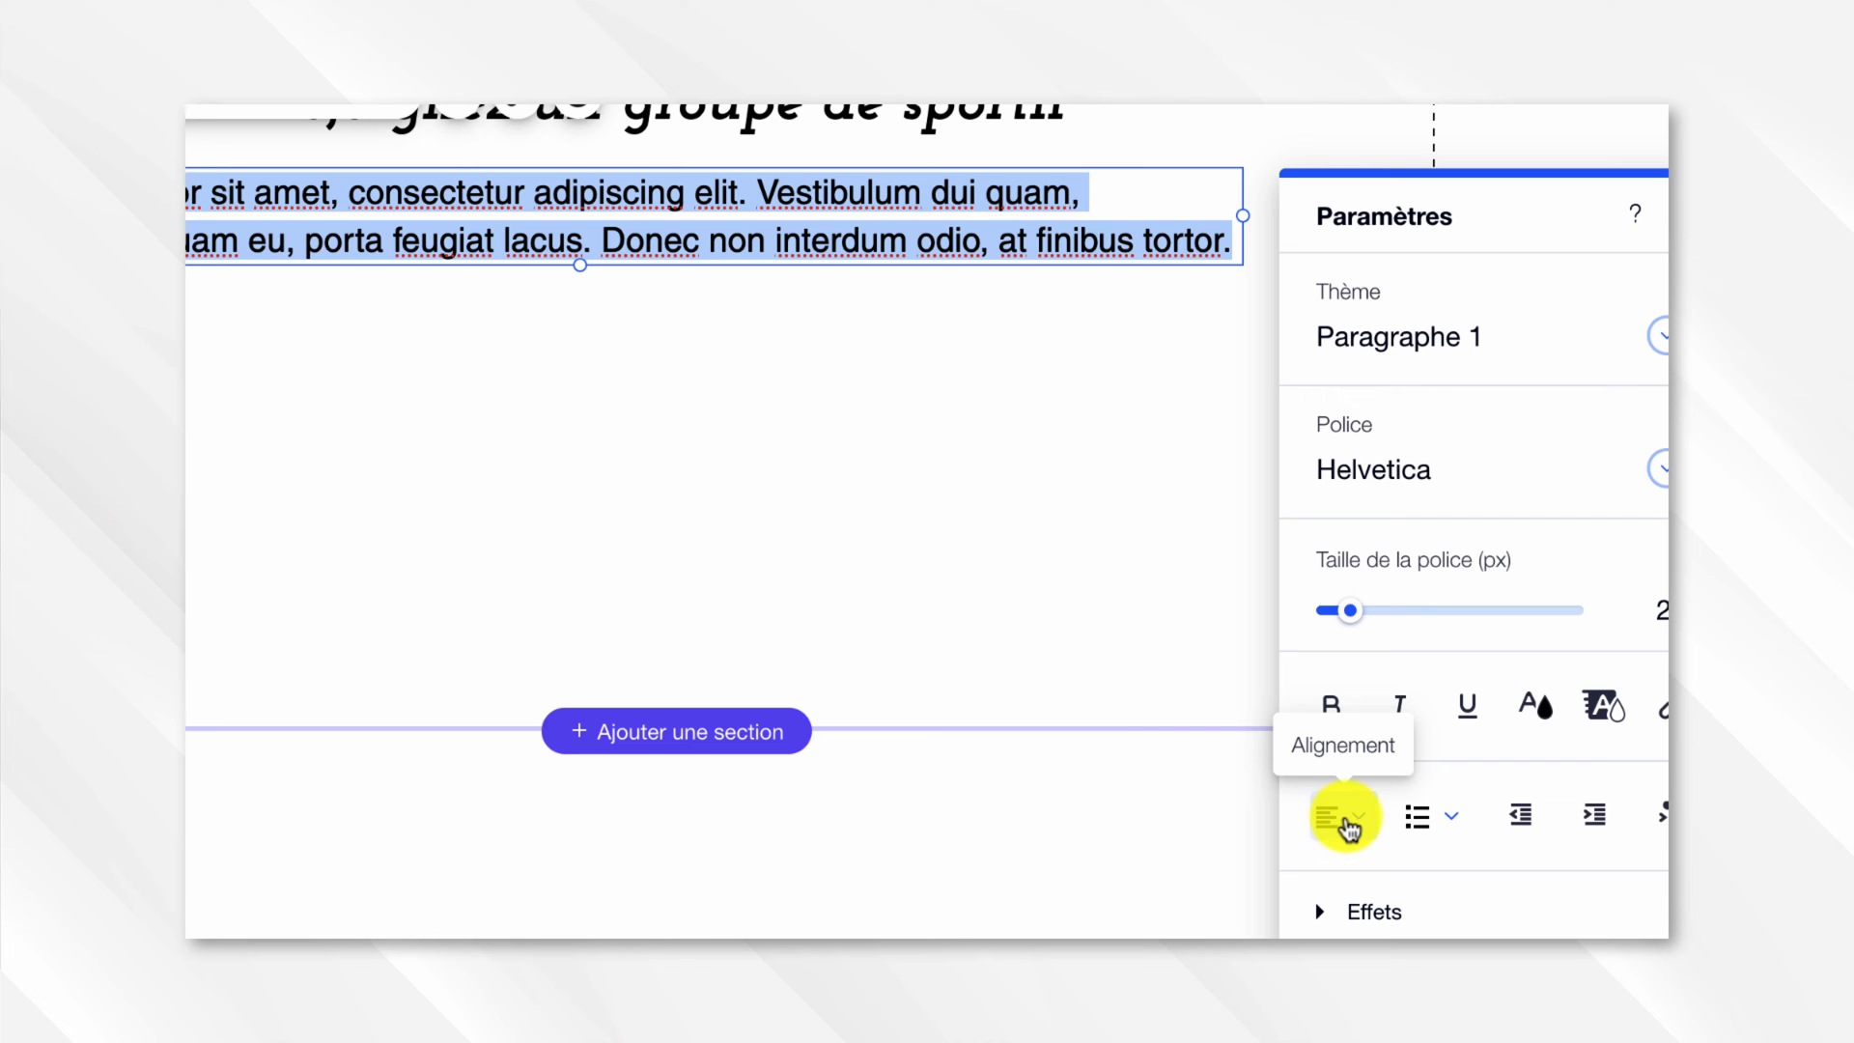
left_click(1350, 826)
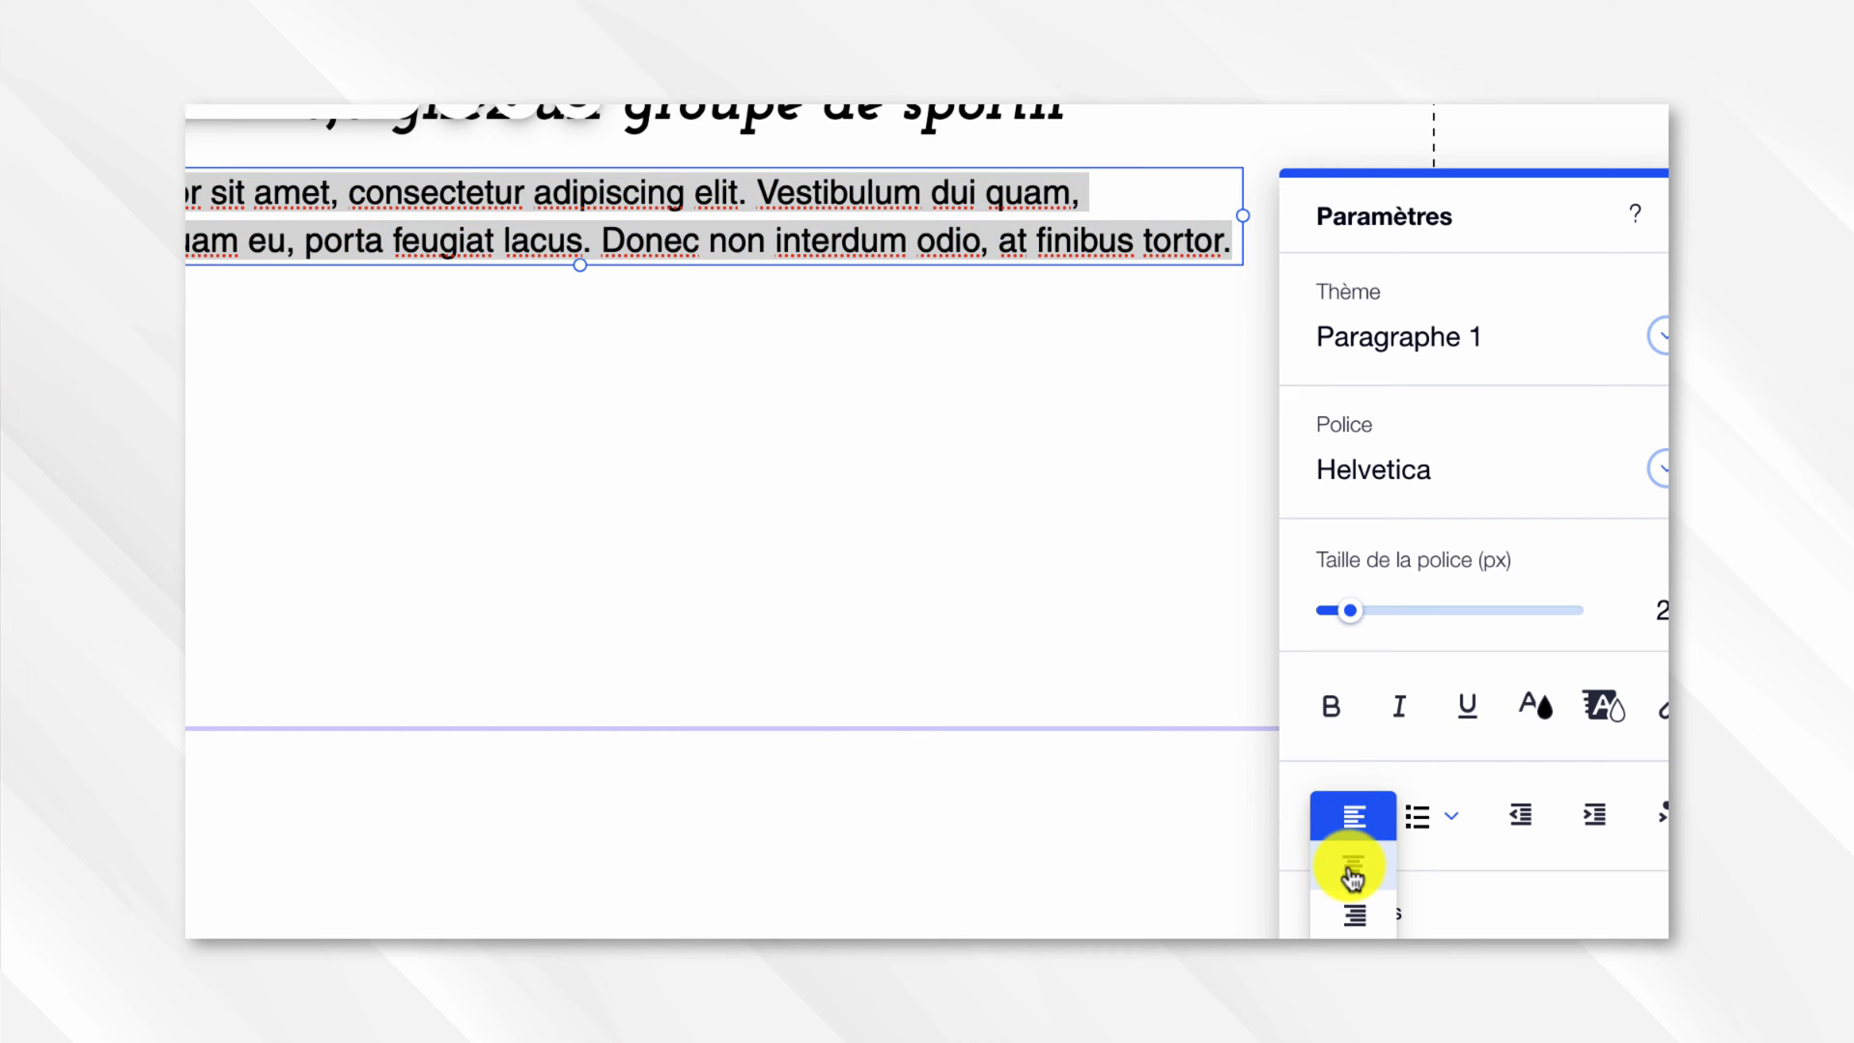
left_click(1352, 873)
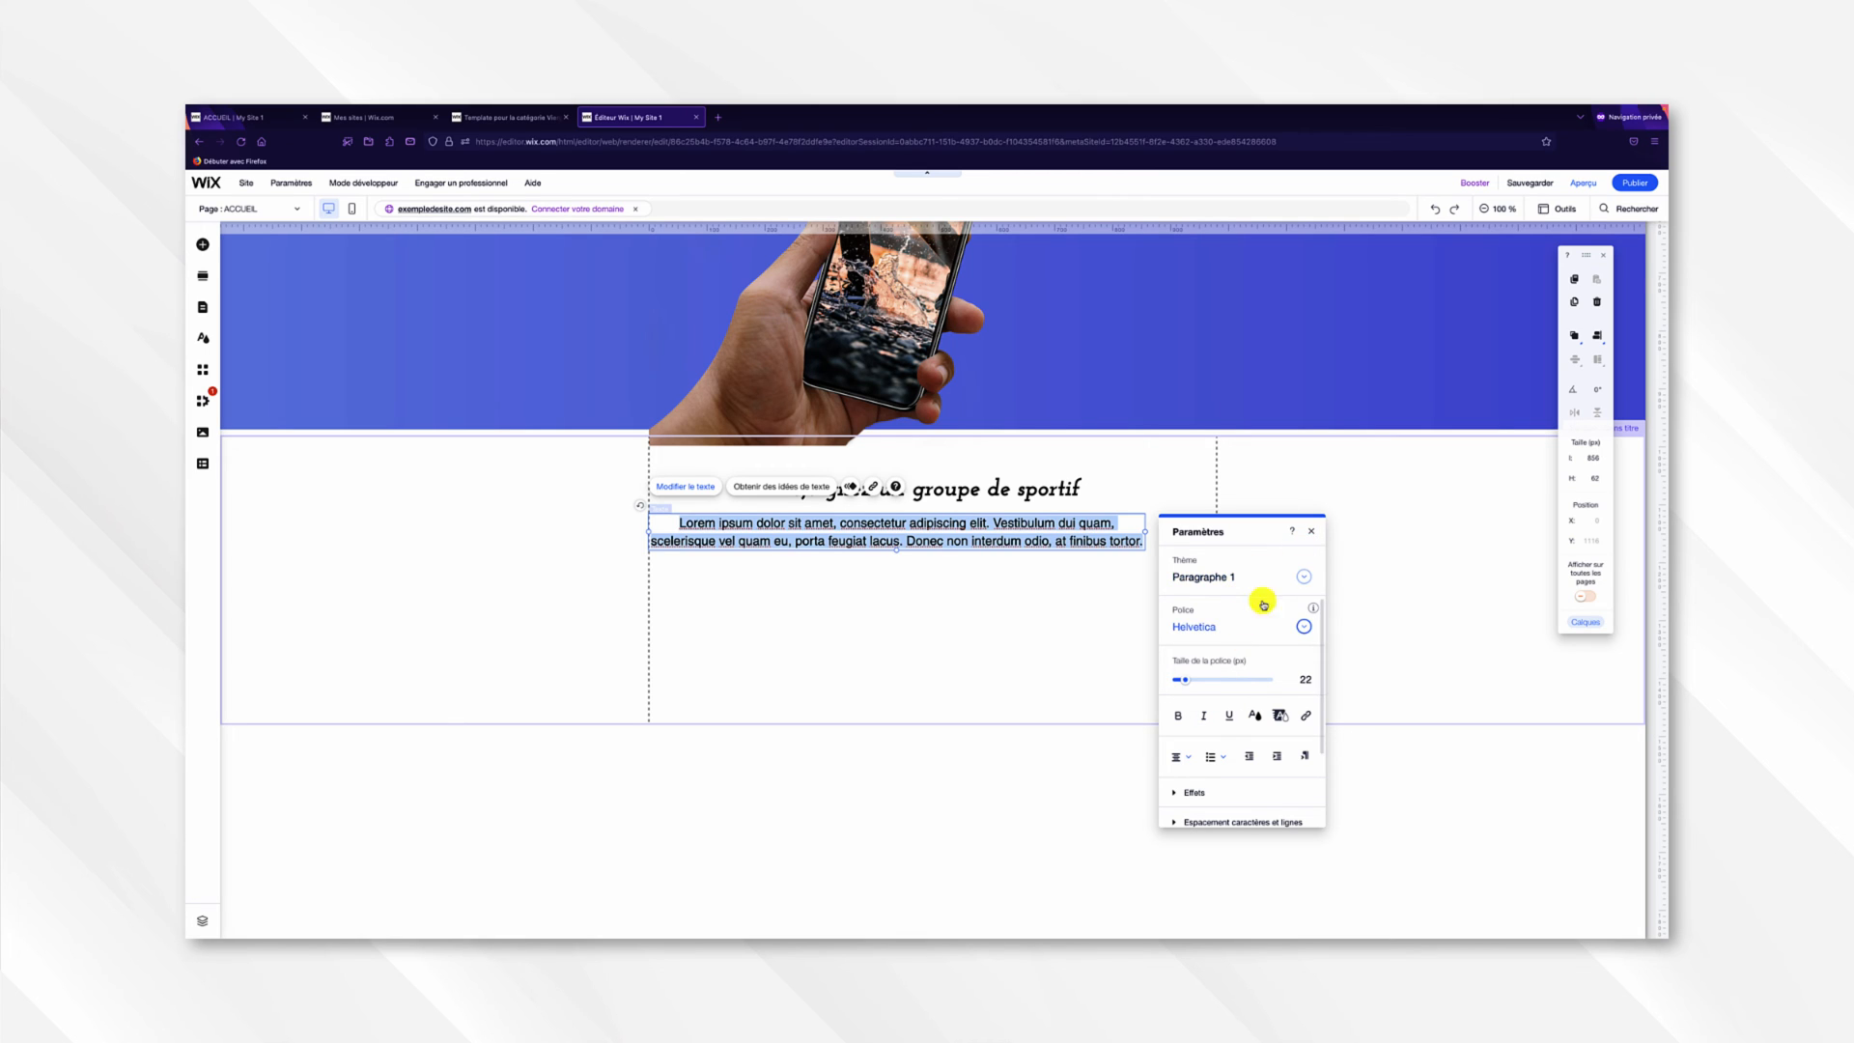
left_click(1312, 531)
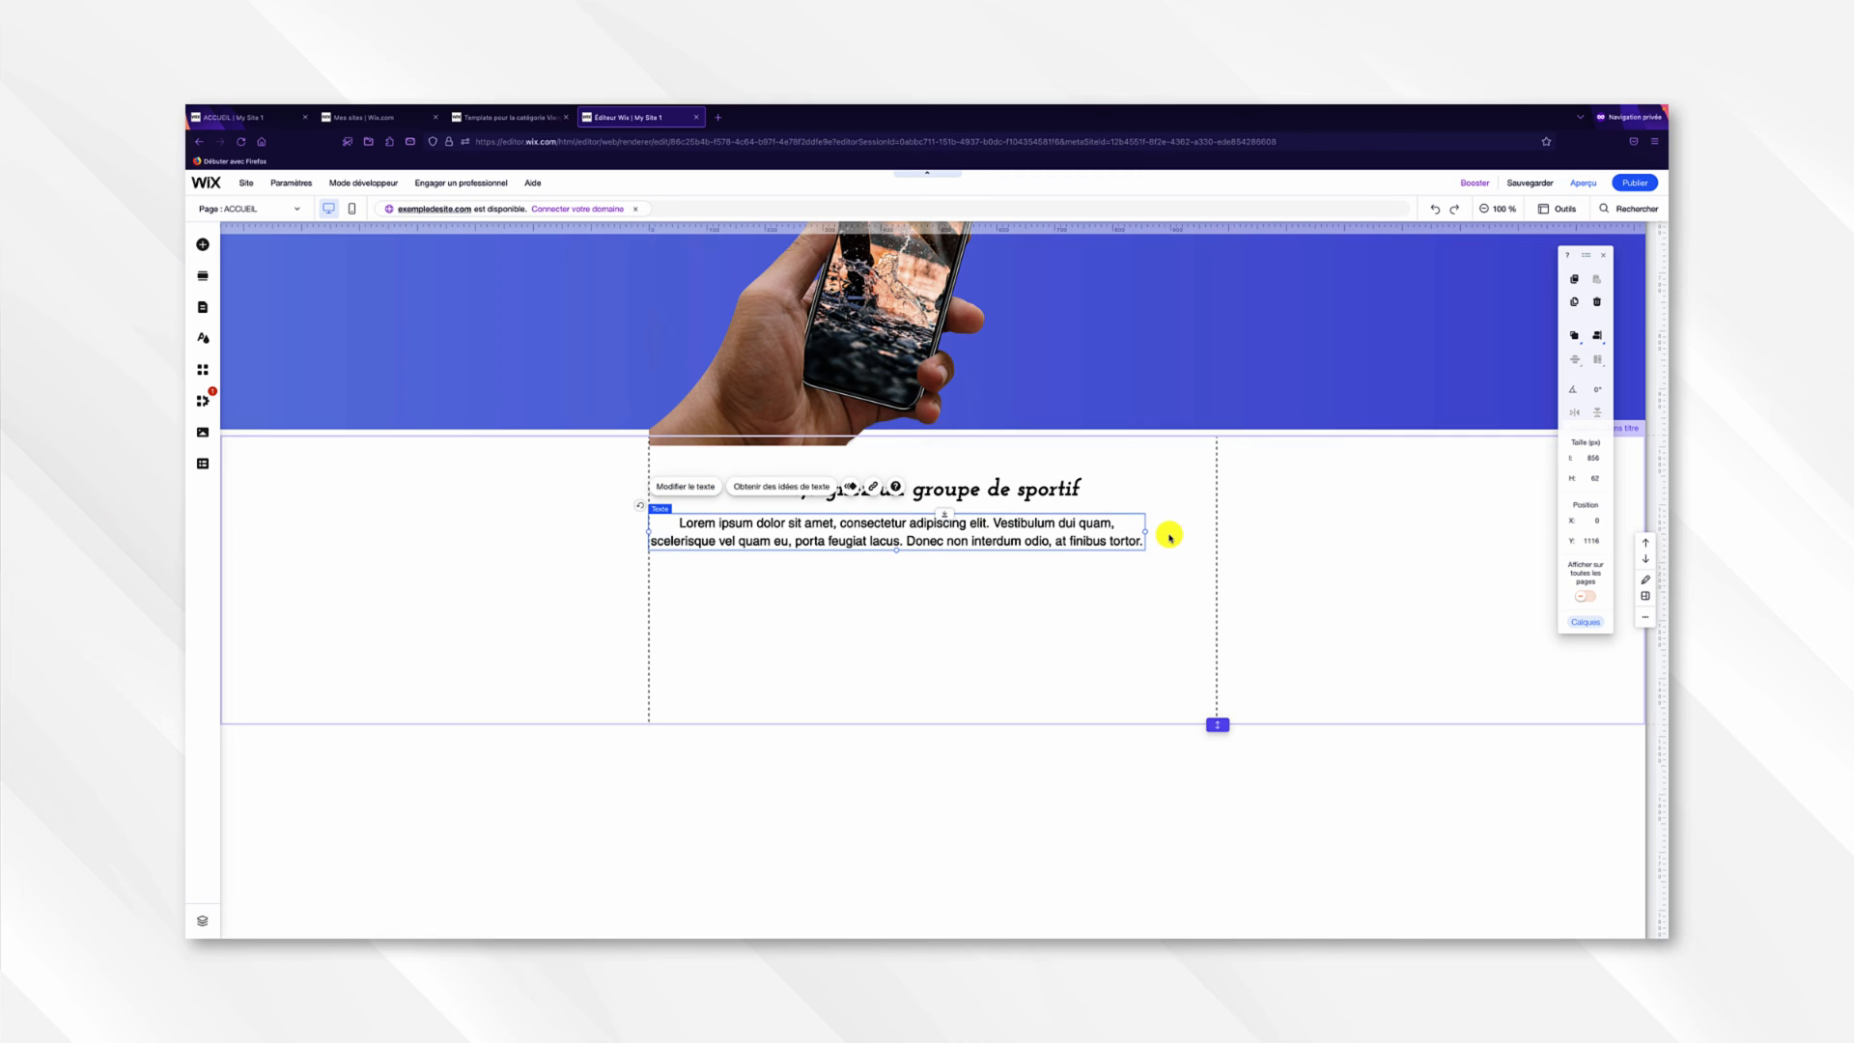
Check the font settings of the "Avec Firefit" text in the home banner.
scroll(1169, 534, "up", 5)
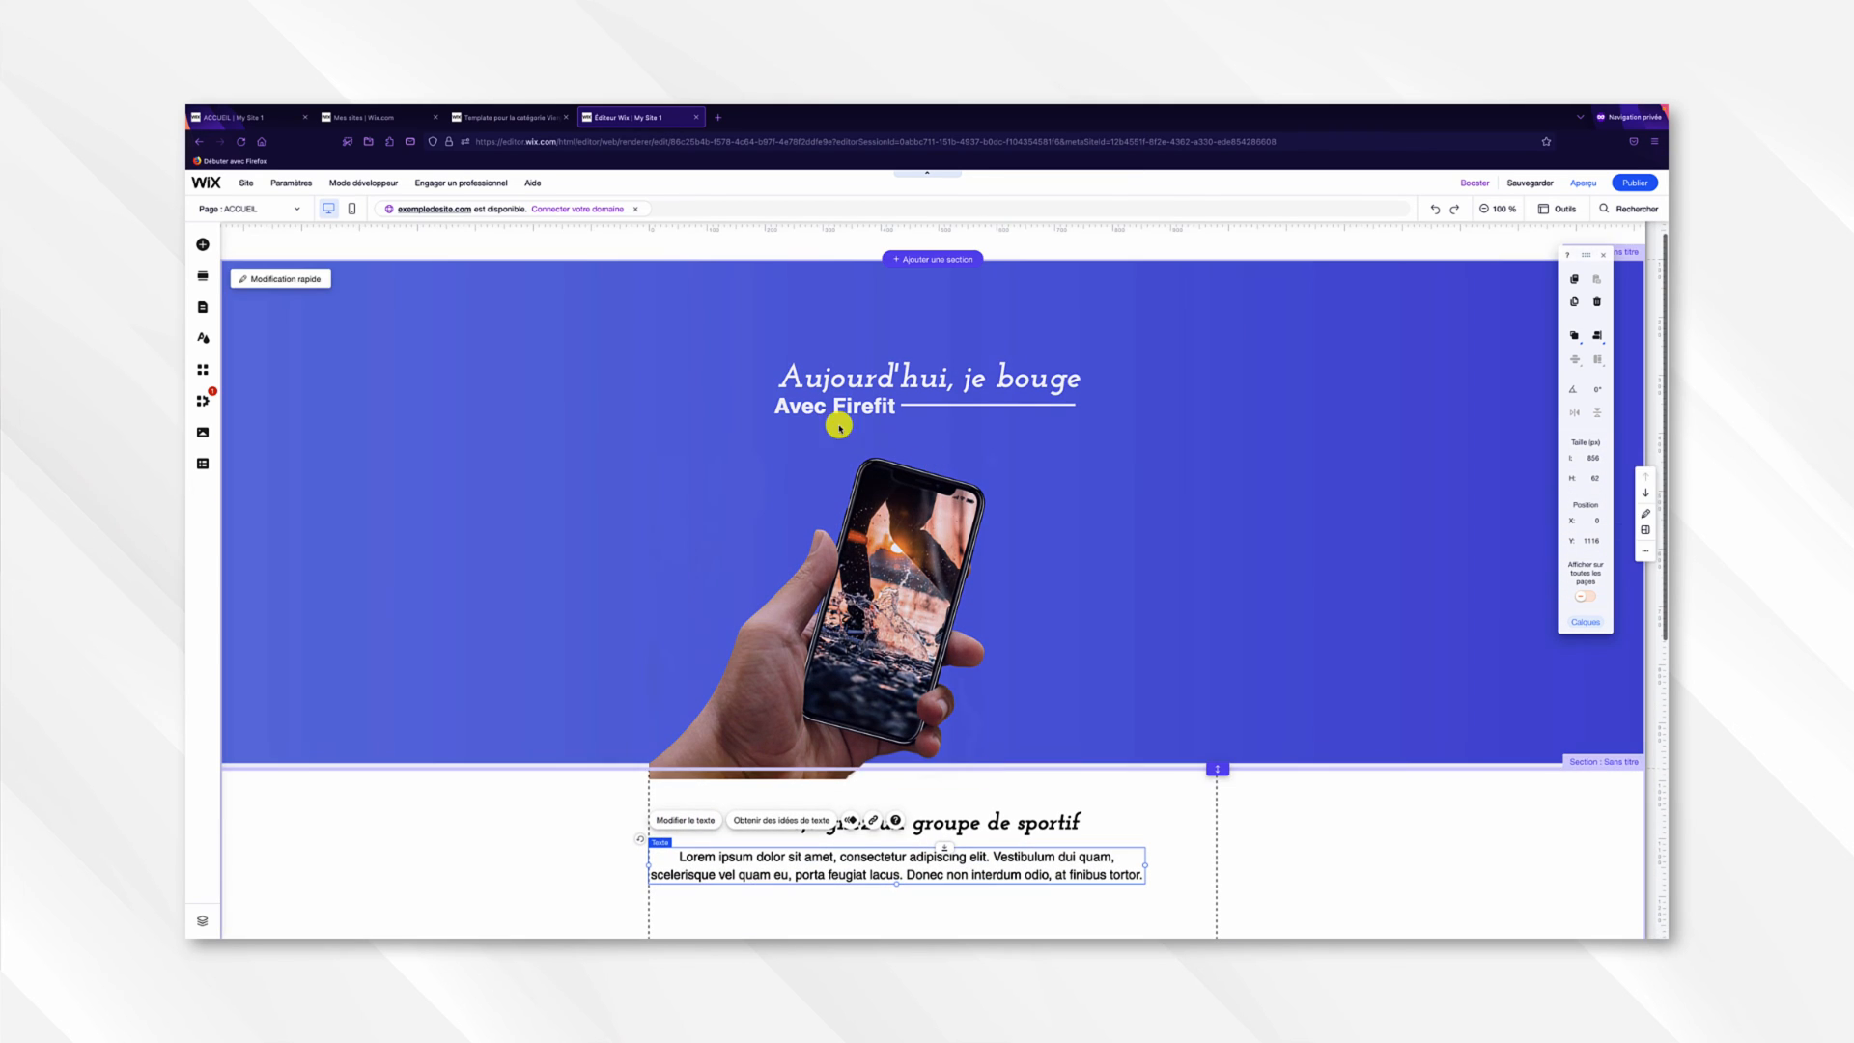
left_click(811, 410)
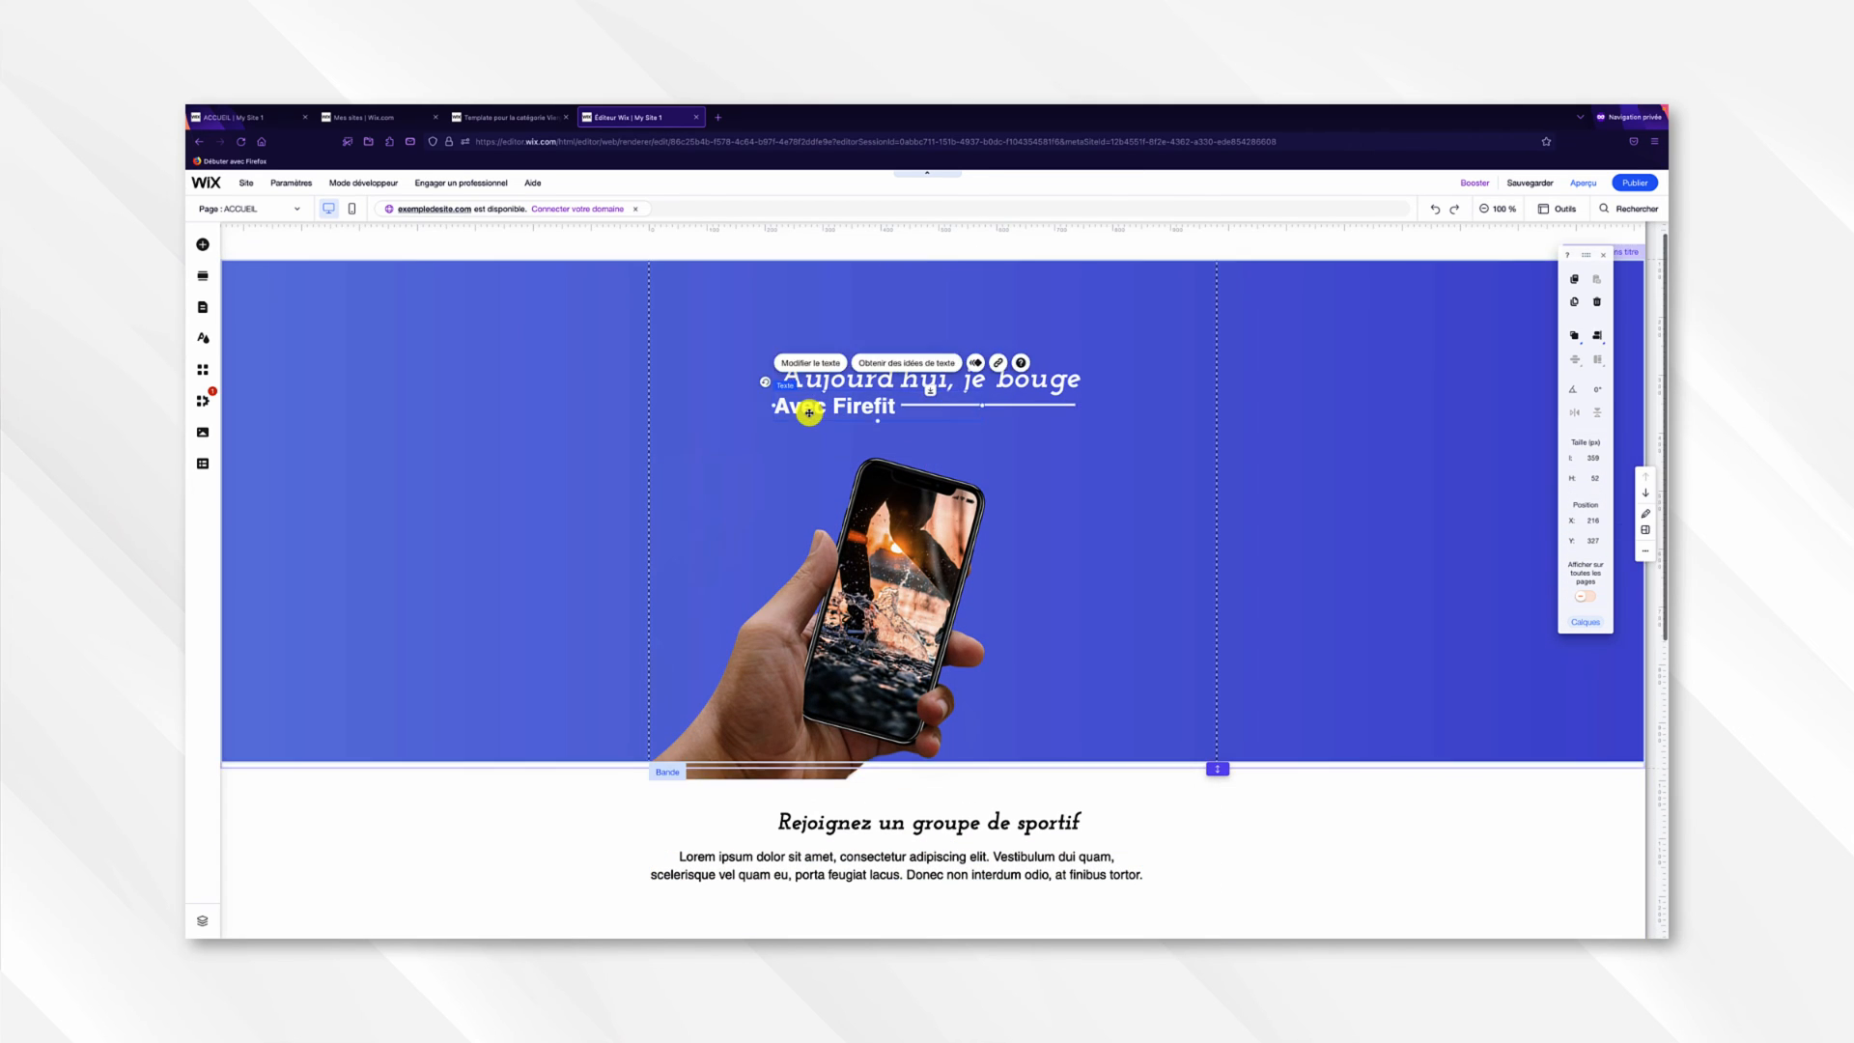
left_click(811, 363)
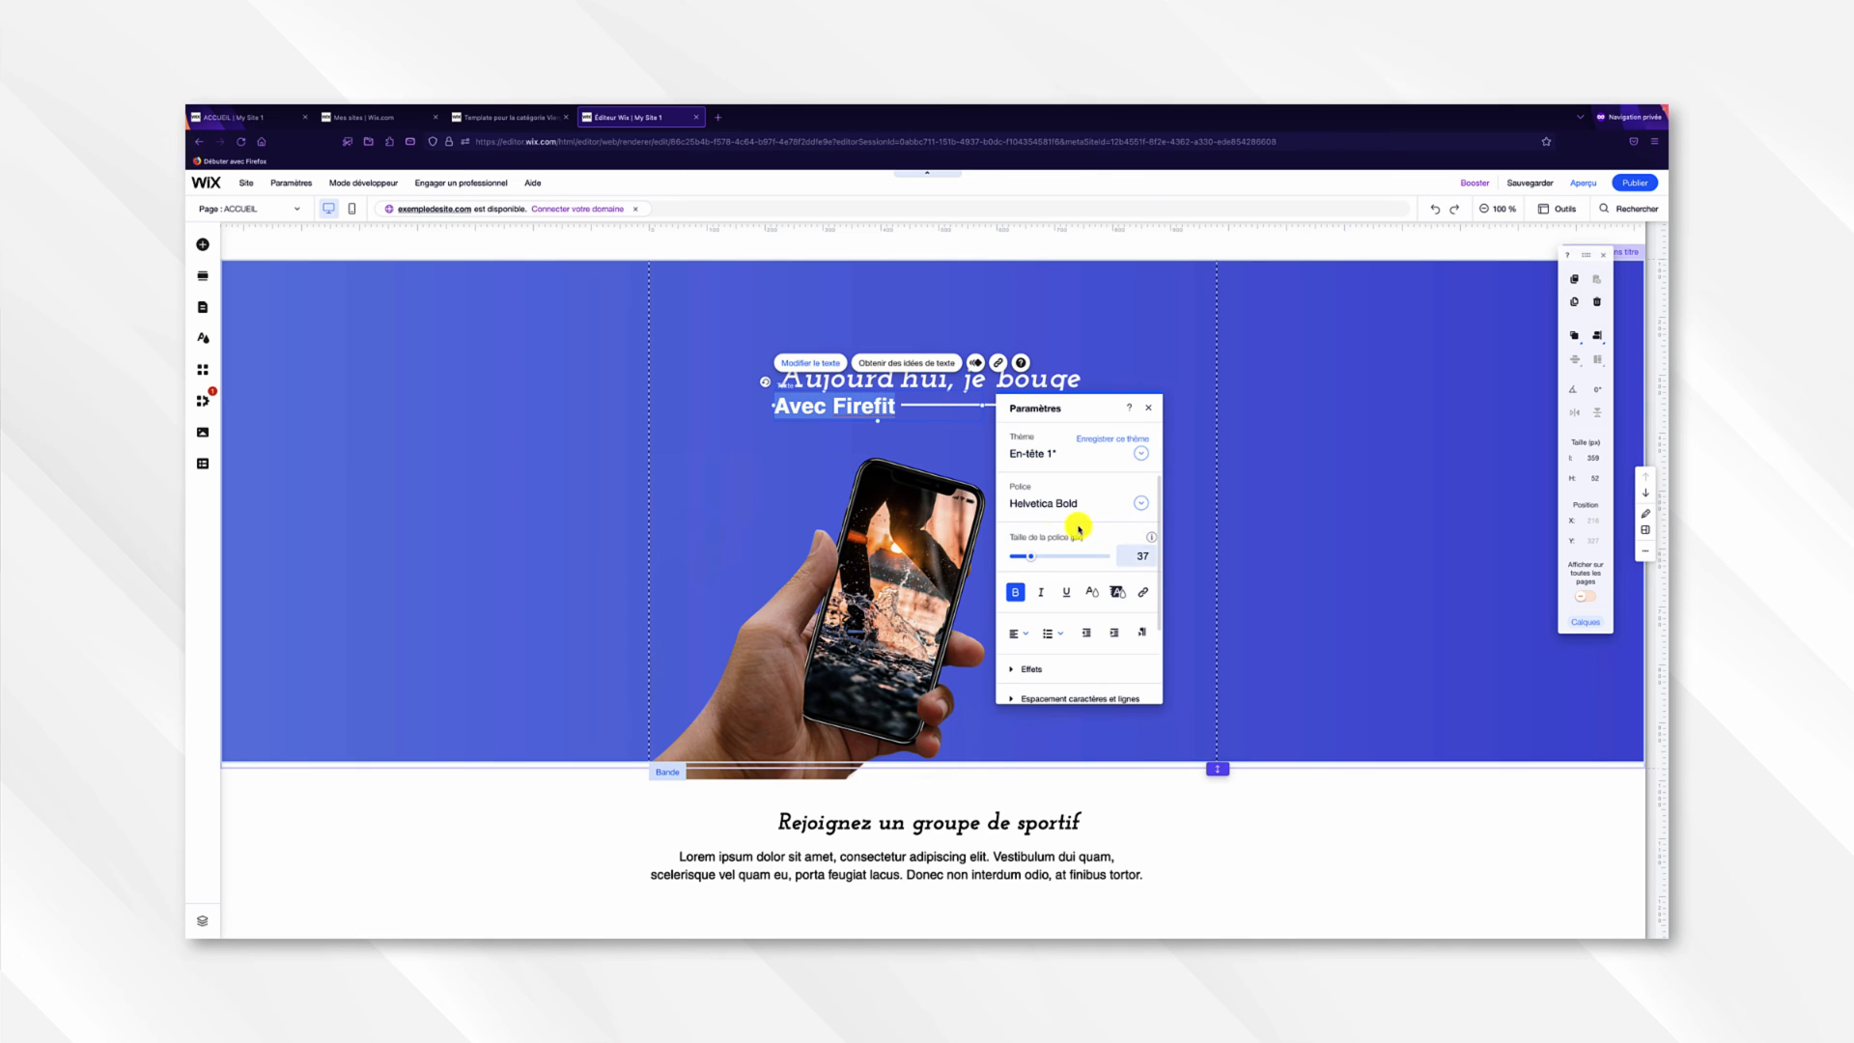
left_click(1147, 409)
Move the Lorem ipsum paragraph so it sits horizontally centred beneath the "Rejoignez un groupe de sportif" heading.
scroll(1090, 577, "down", 3)
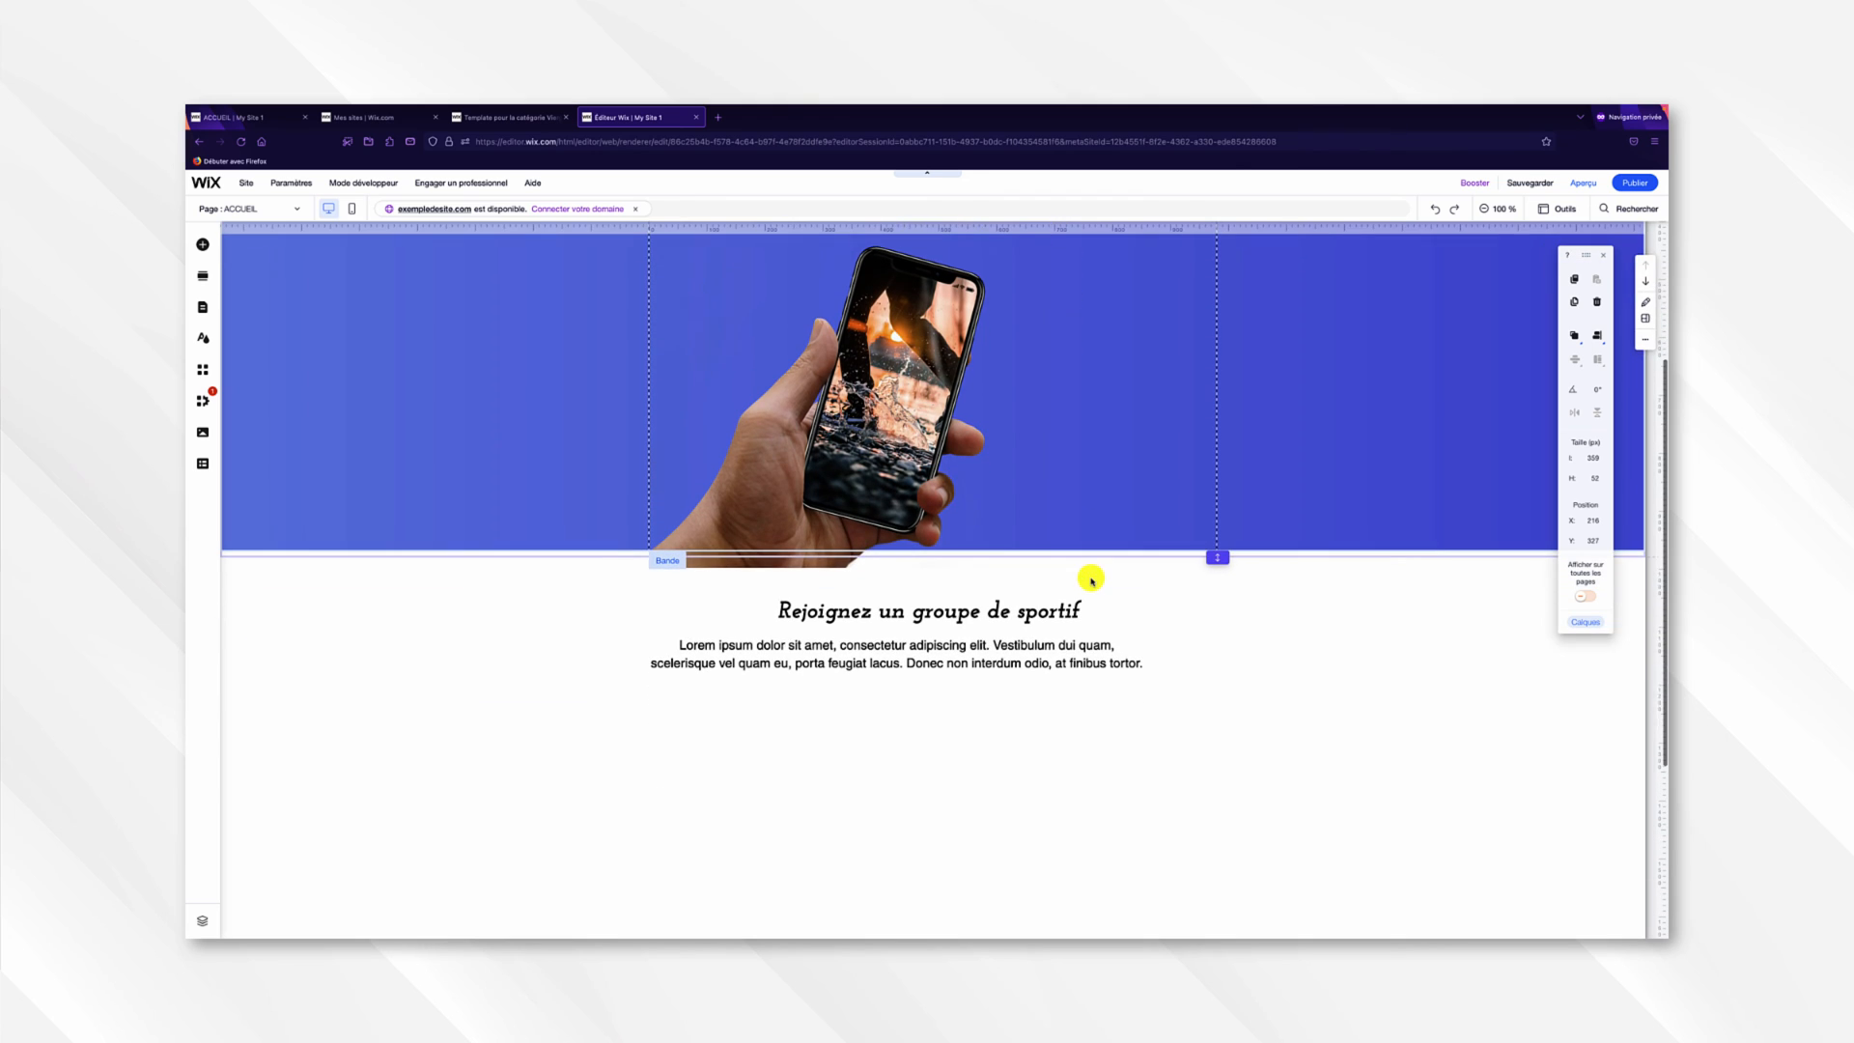
left_click(1050, 650)
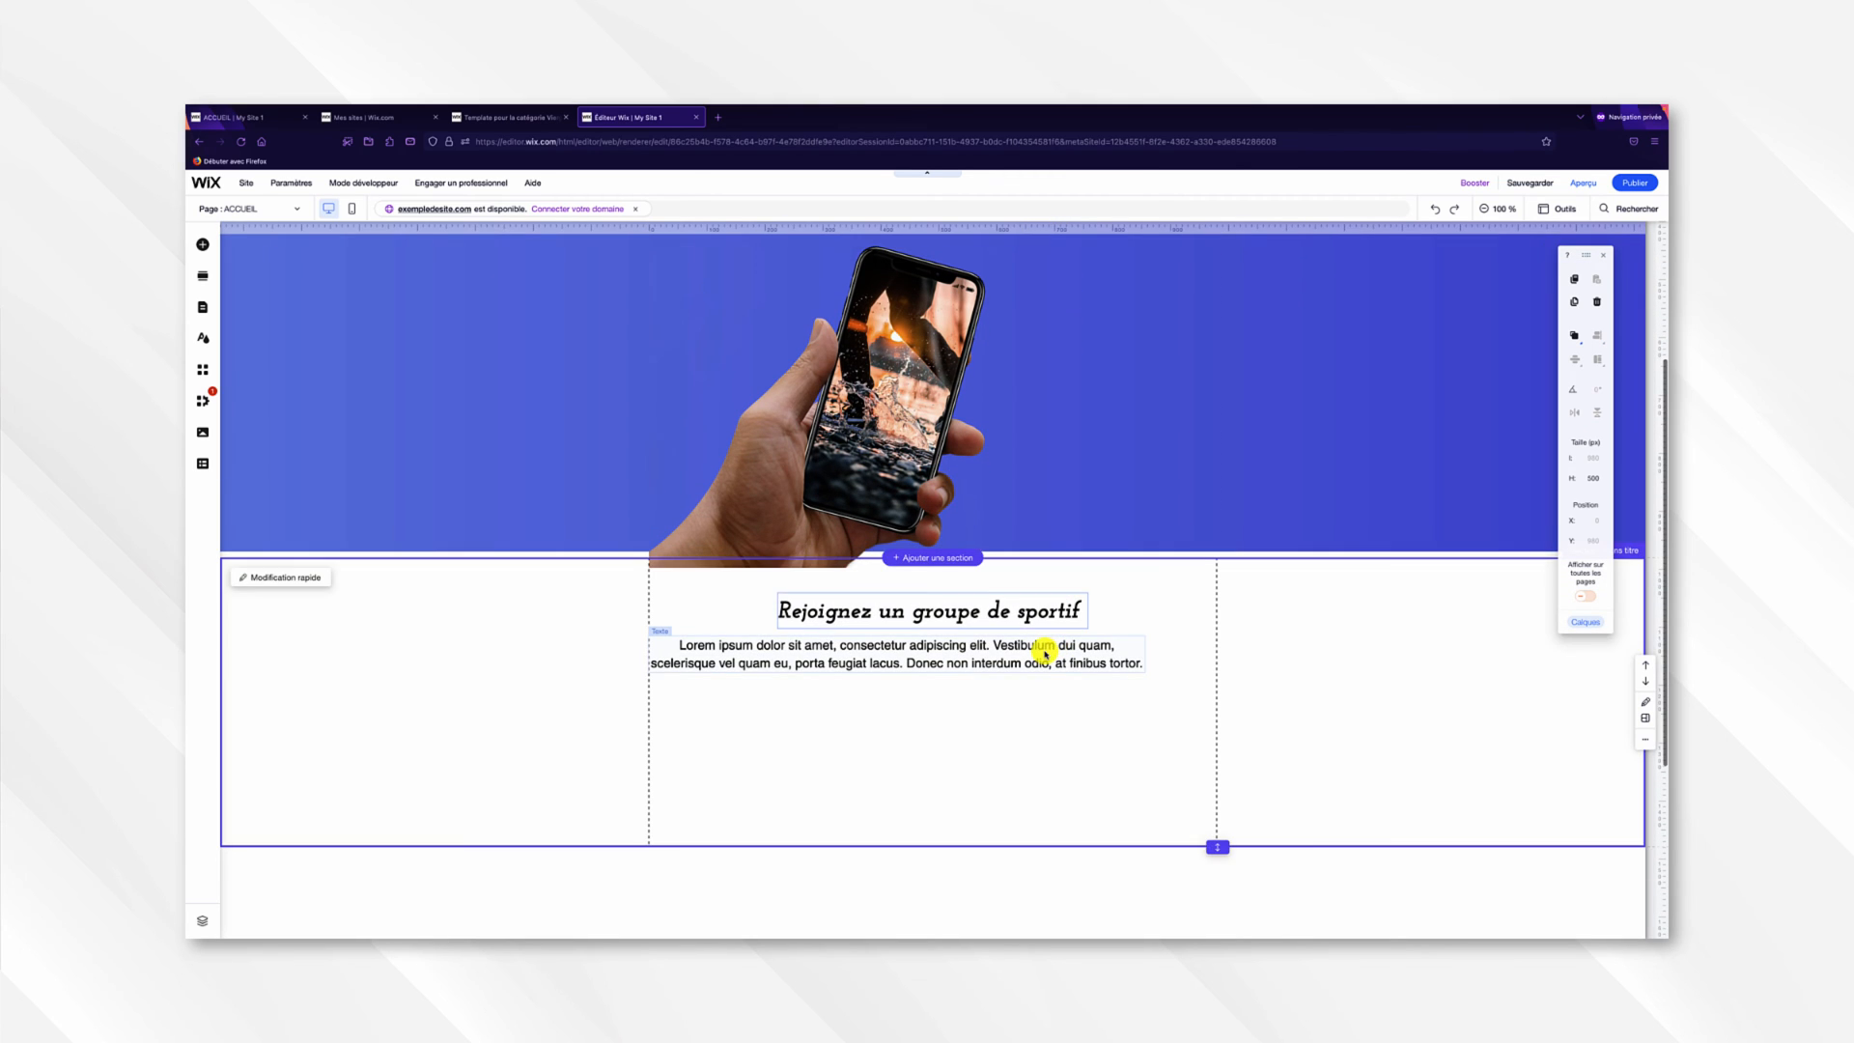
mouse_move(1044, 650)
left_mouse_down()
mouse_move(1081, 650)
mouse_move(1061, 676)
left_mouse_up()
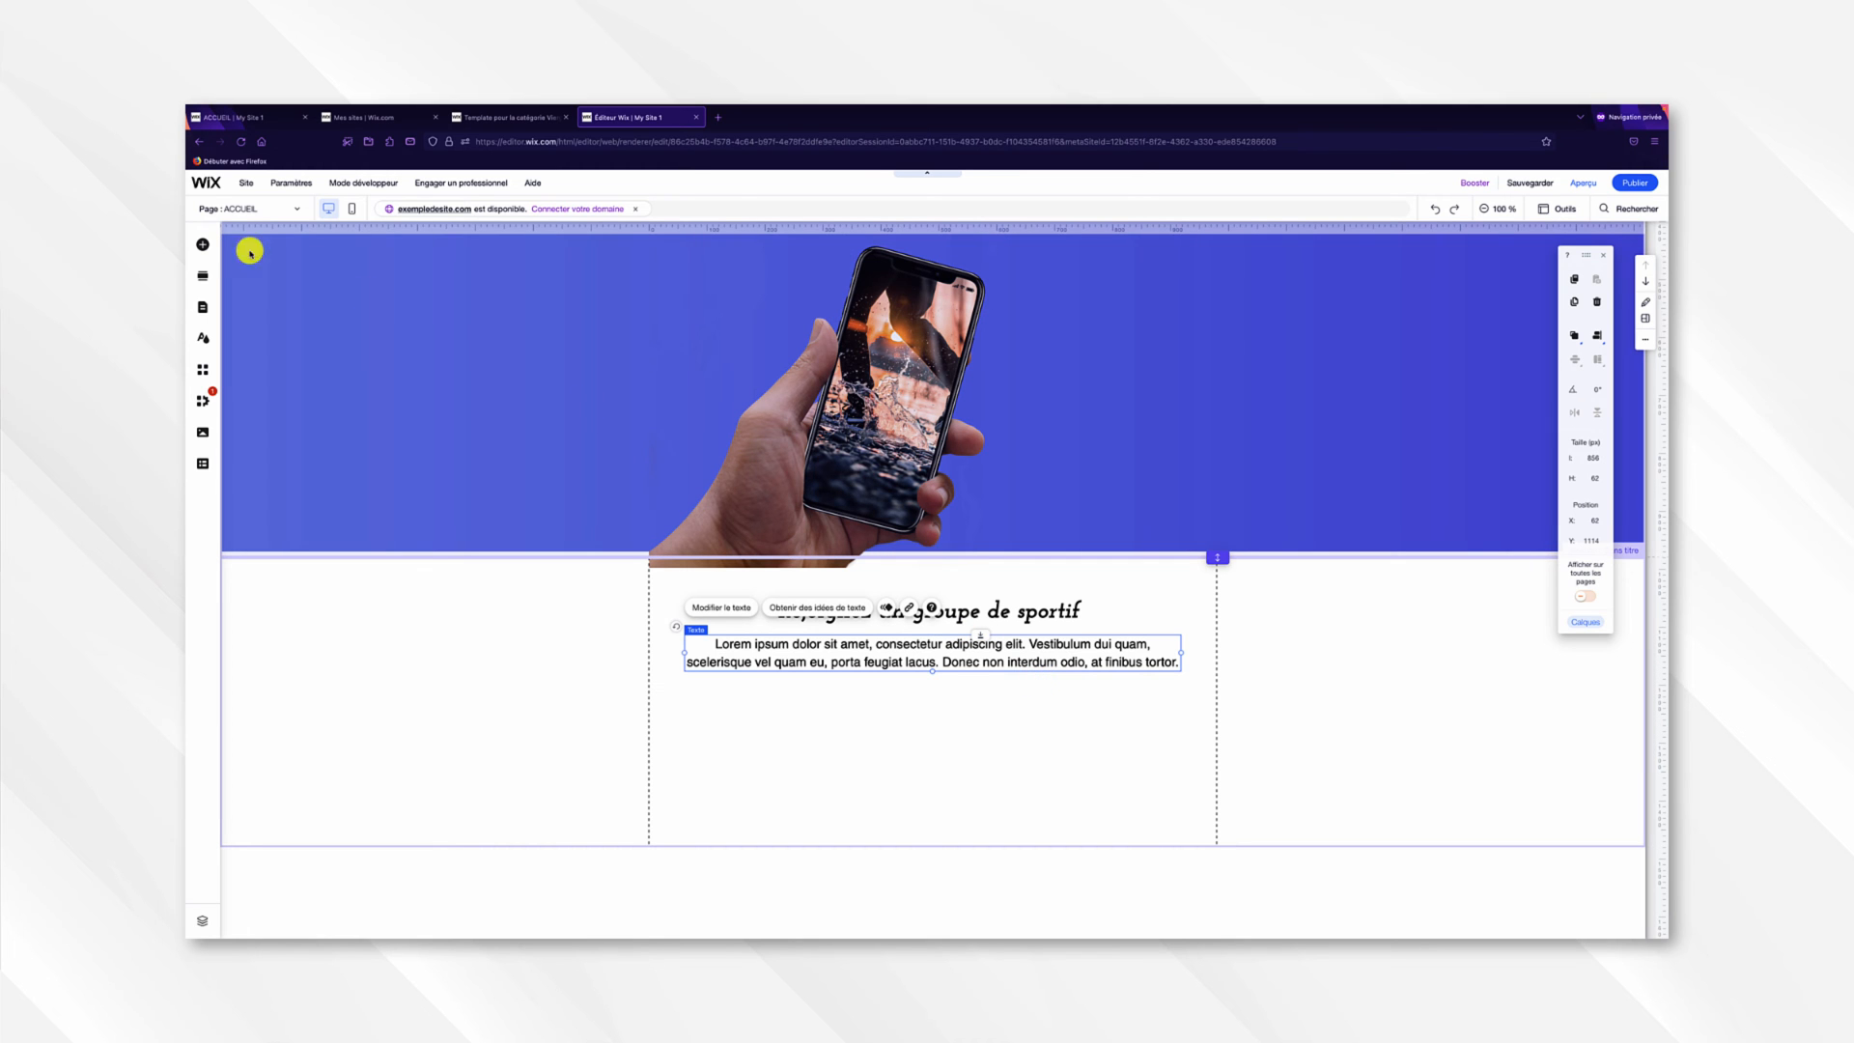
Add the rounded-corner Rectangle vector shape from the basic decorative shapes to the page.
left_click(203, 245)
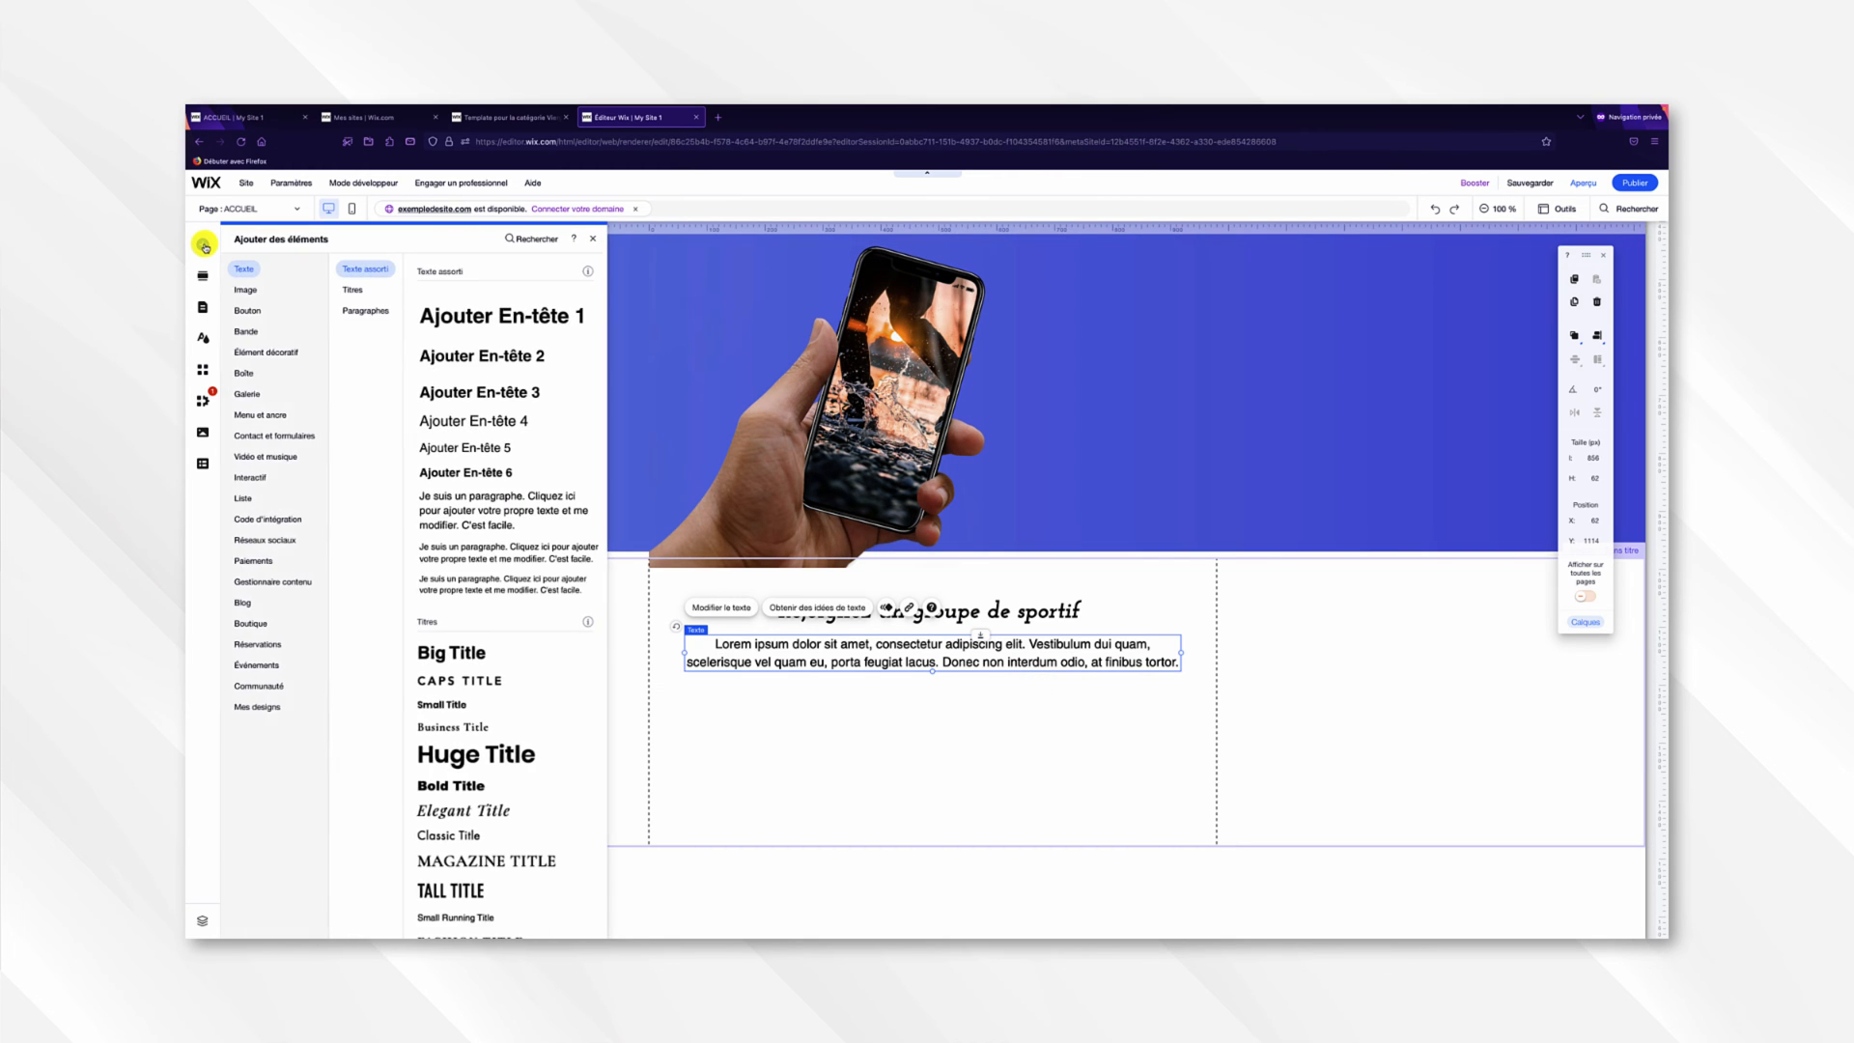
left_click(246, 290)
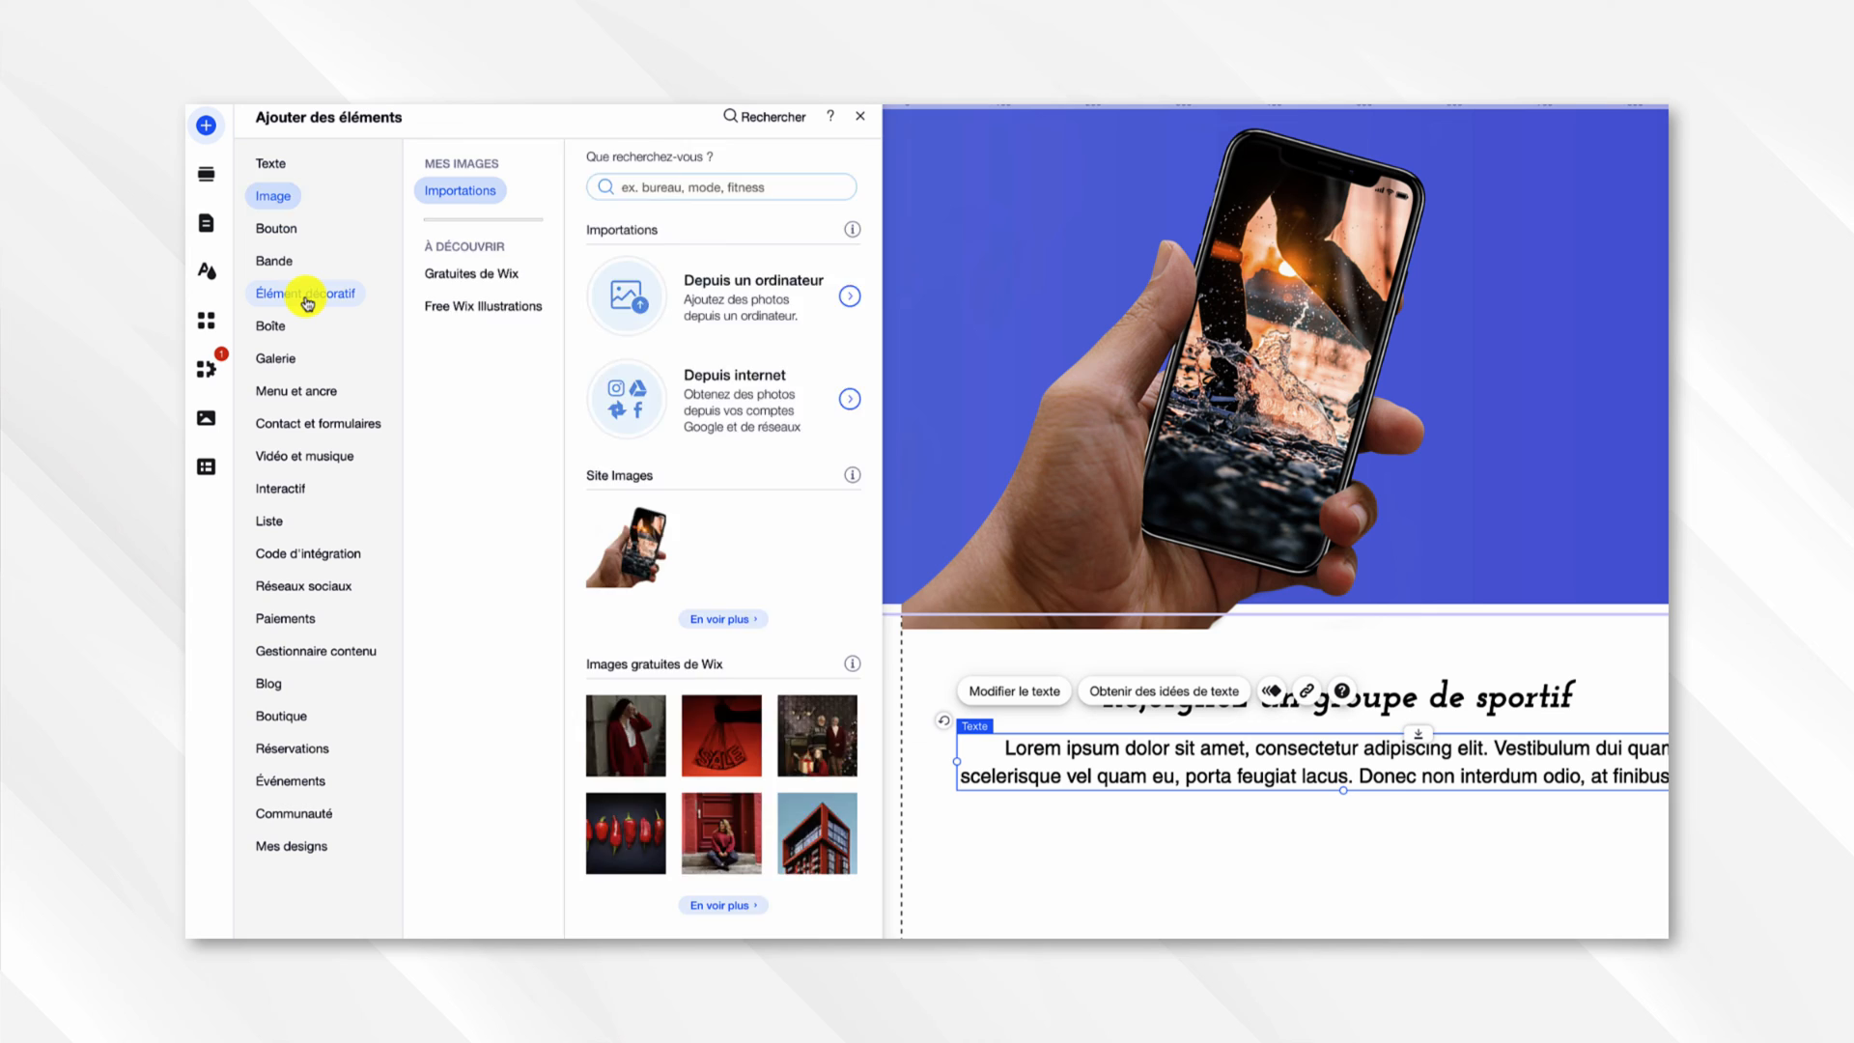
left_click(308, 302)
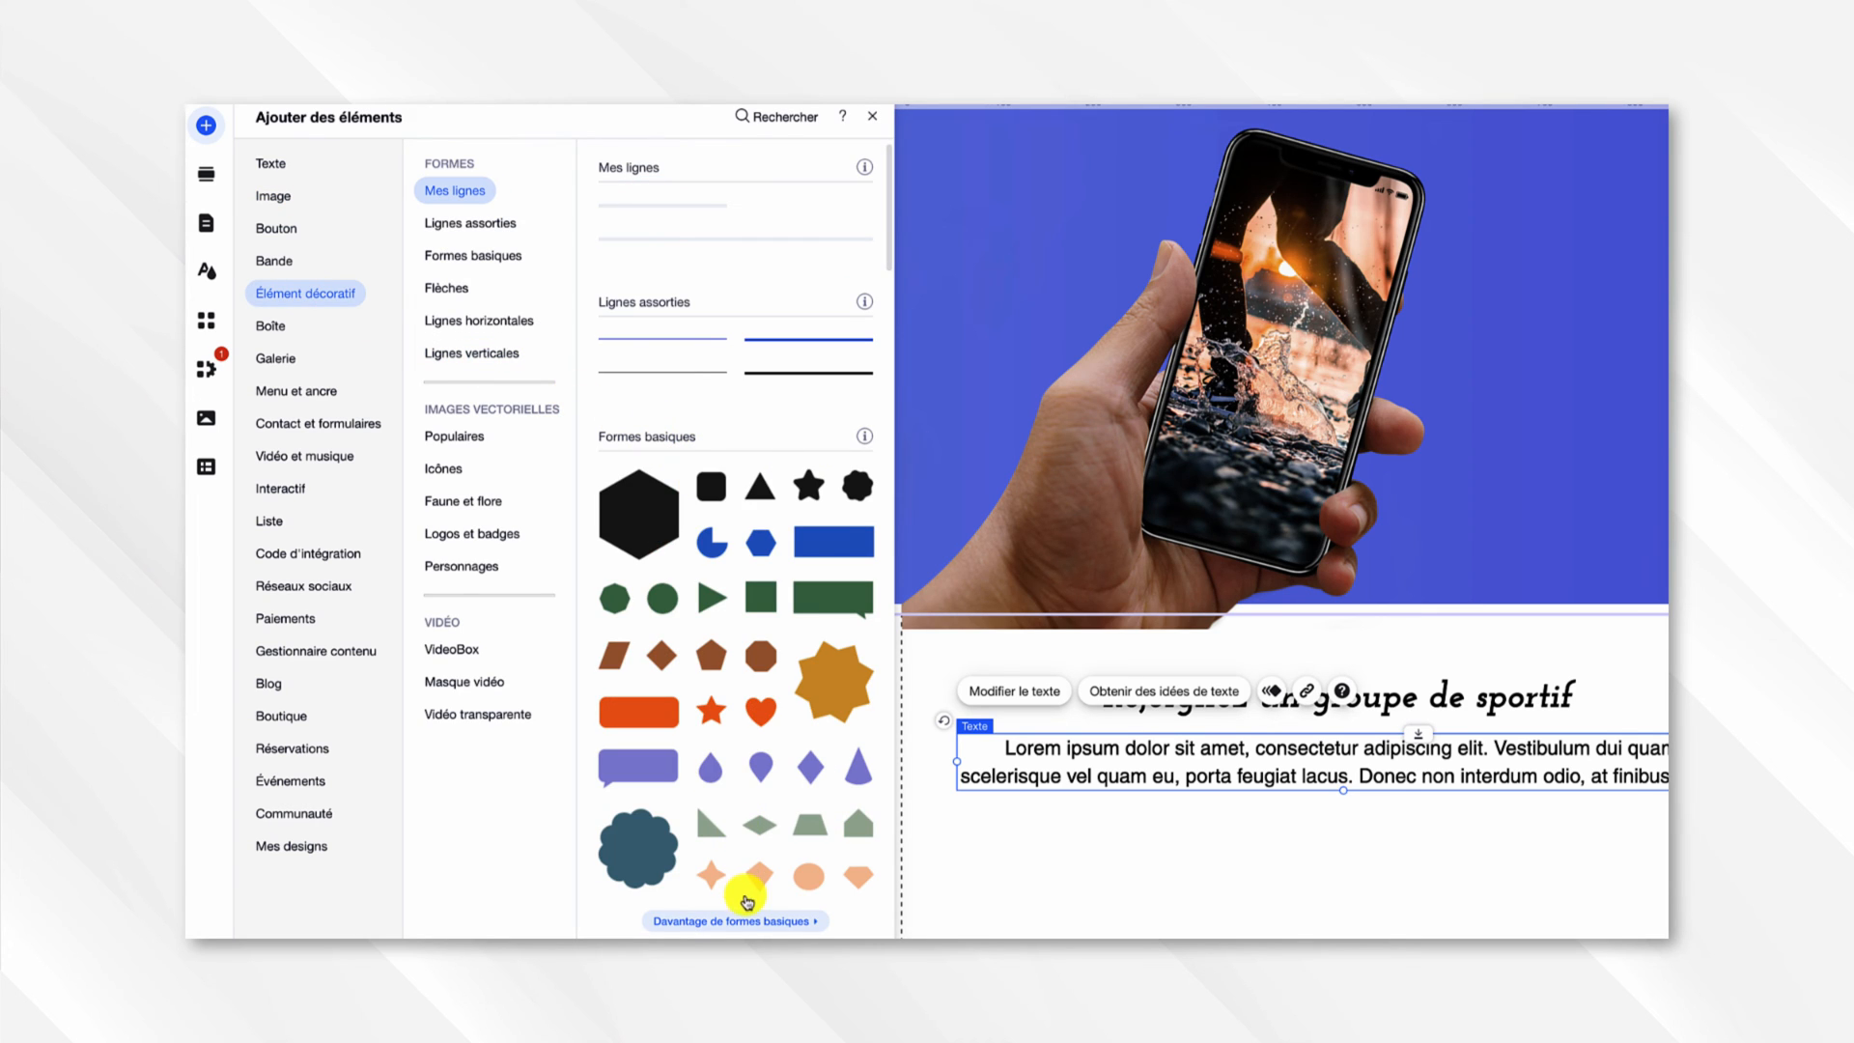
scroll(757, 926, "down", 5)
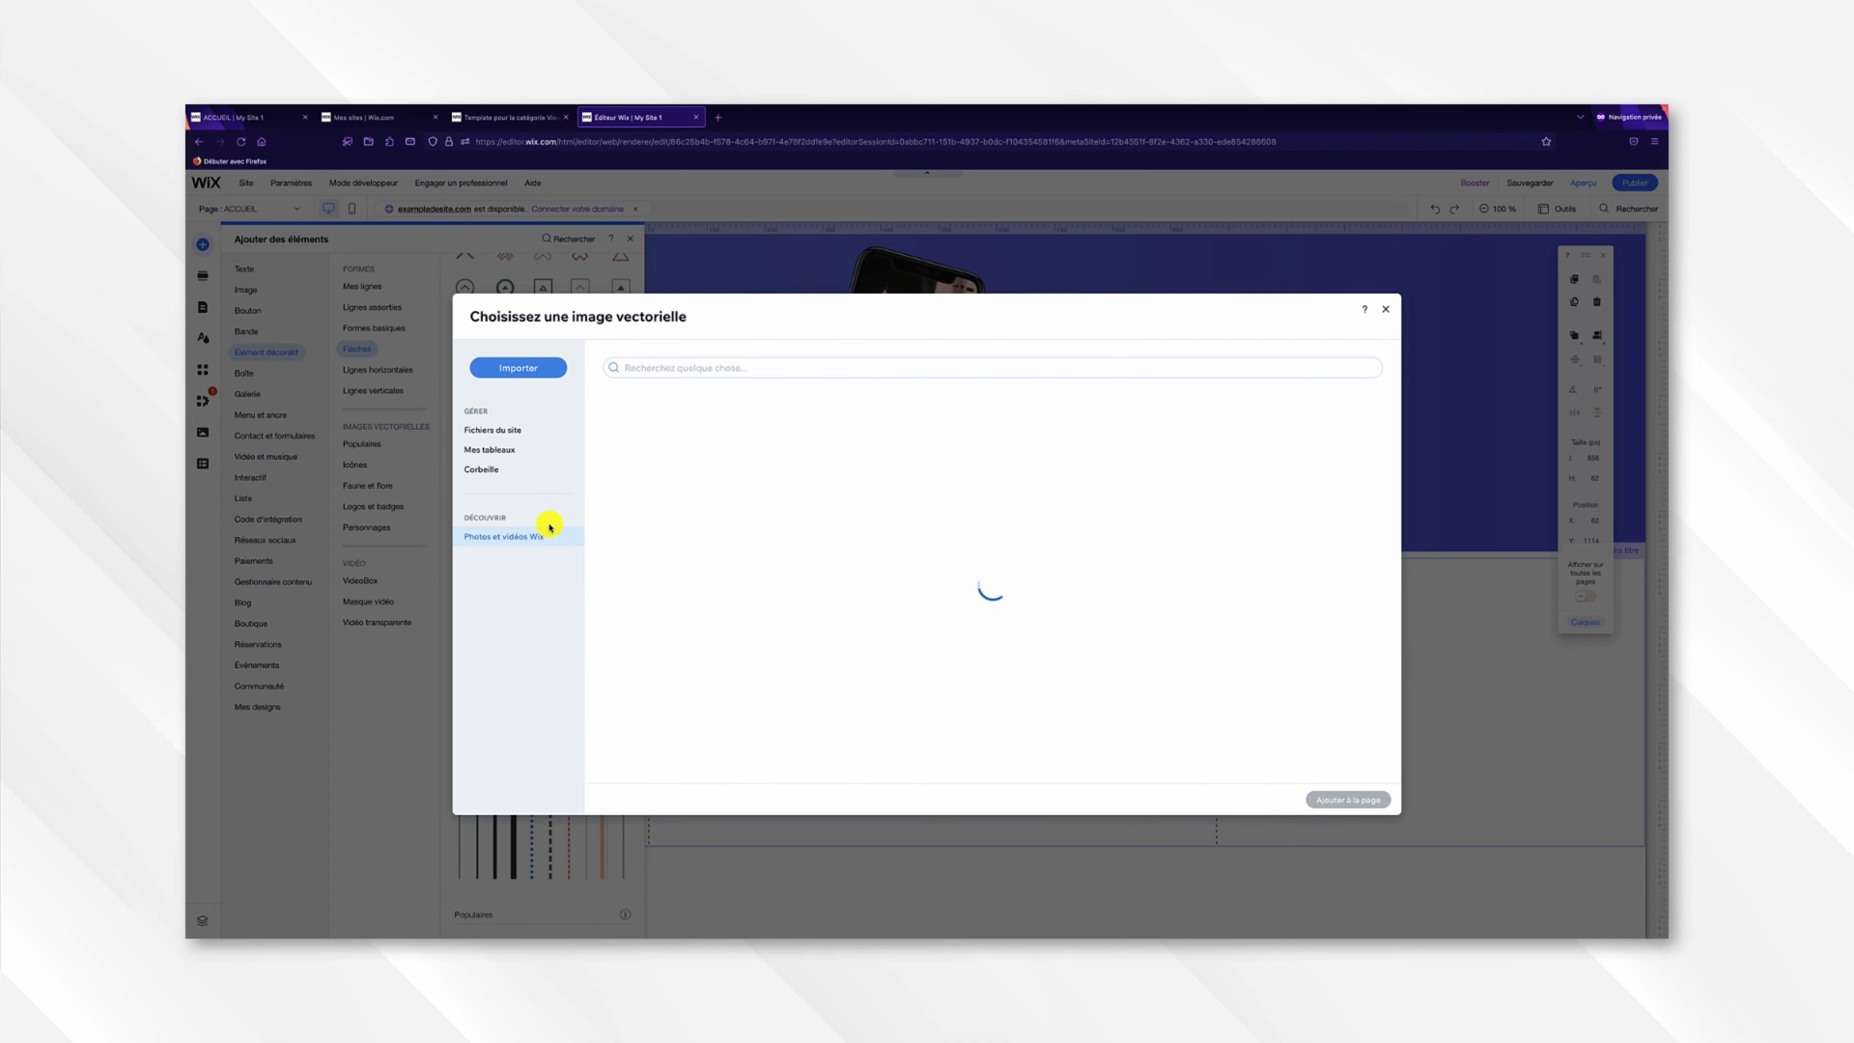
scroll(911, 528, "down", 1)
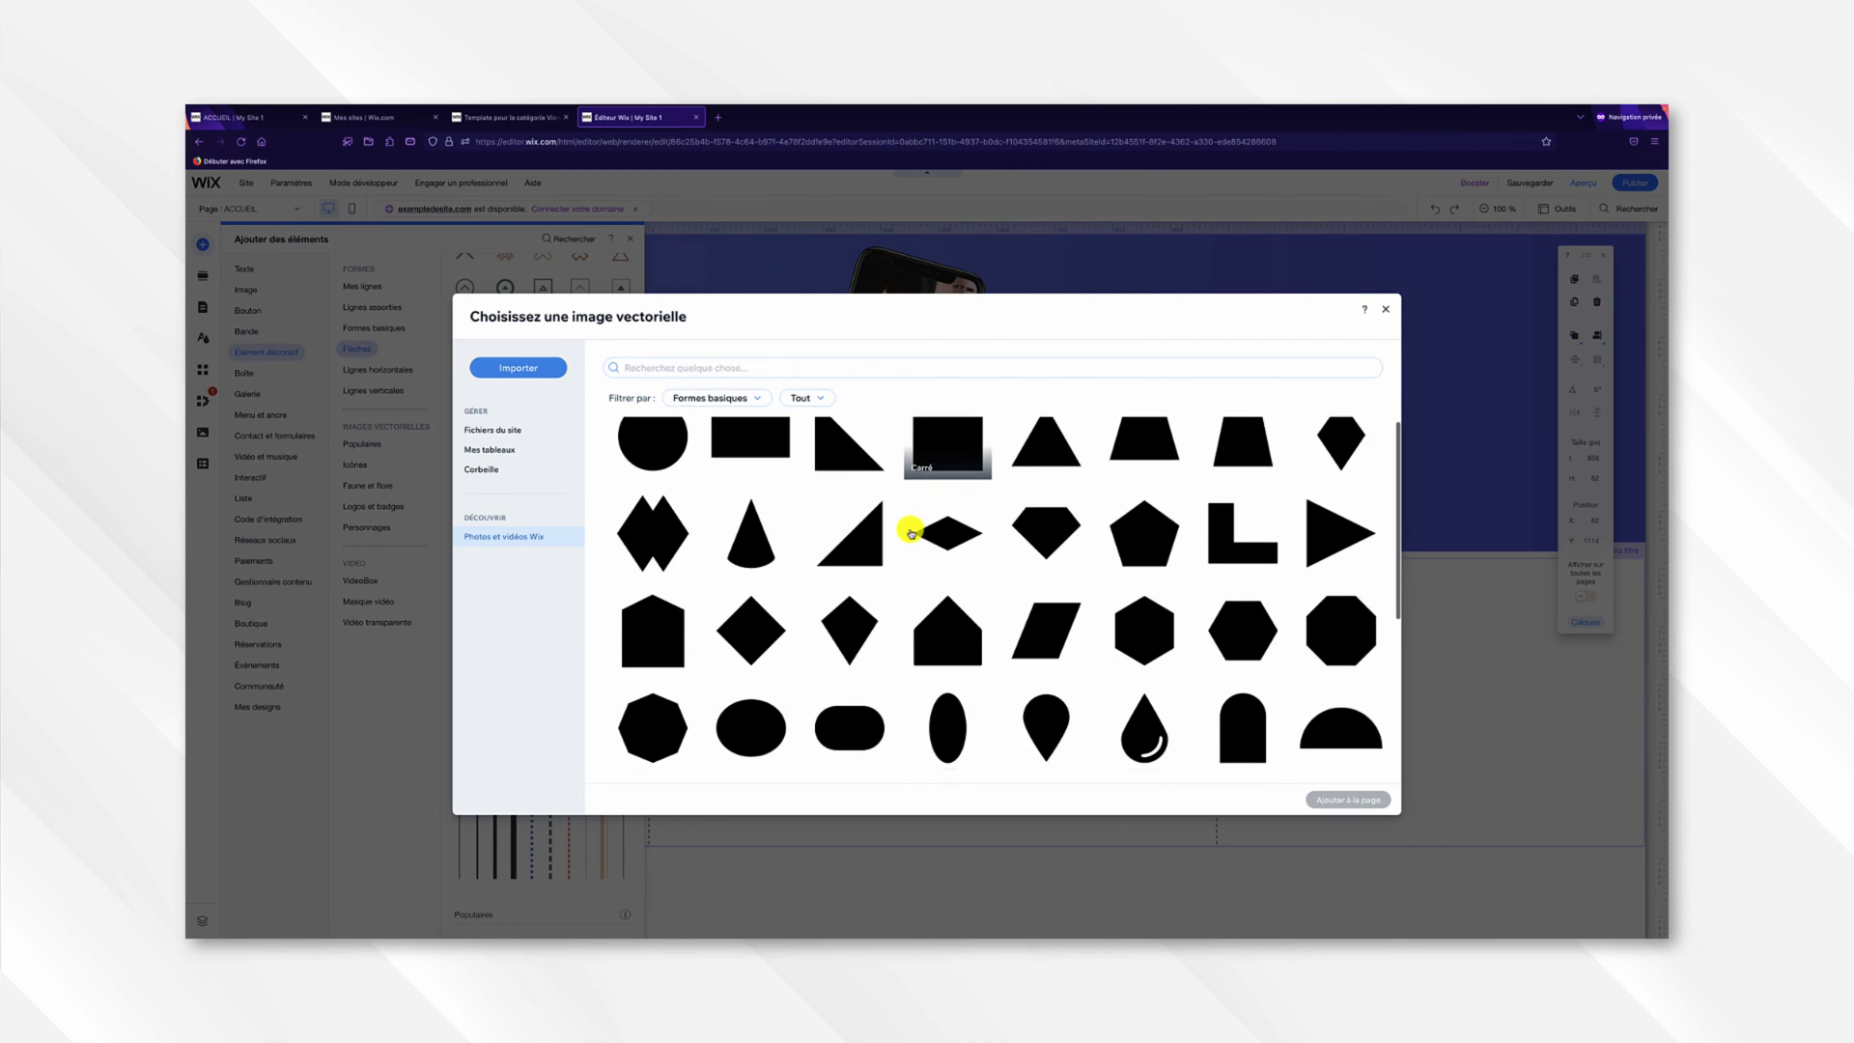
scroll(911, 532, "down", 3)
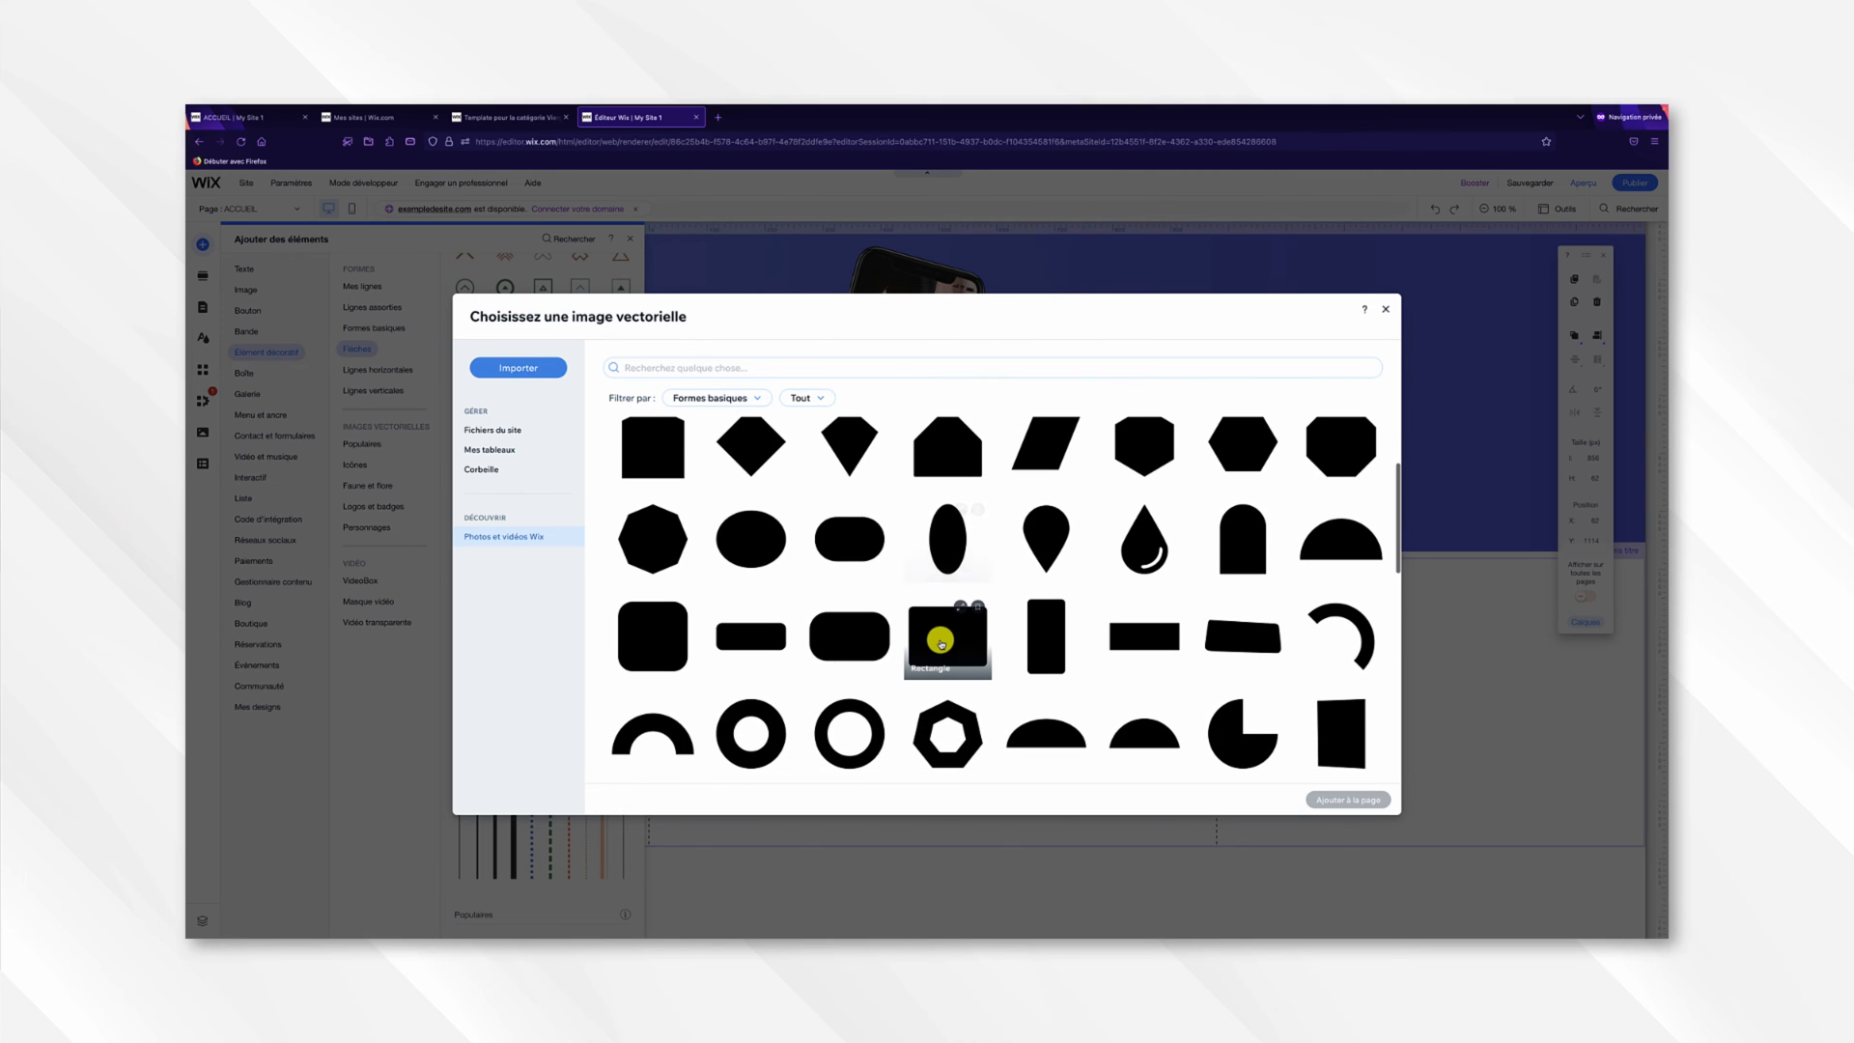
left_click(941, 644)
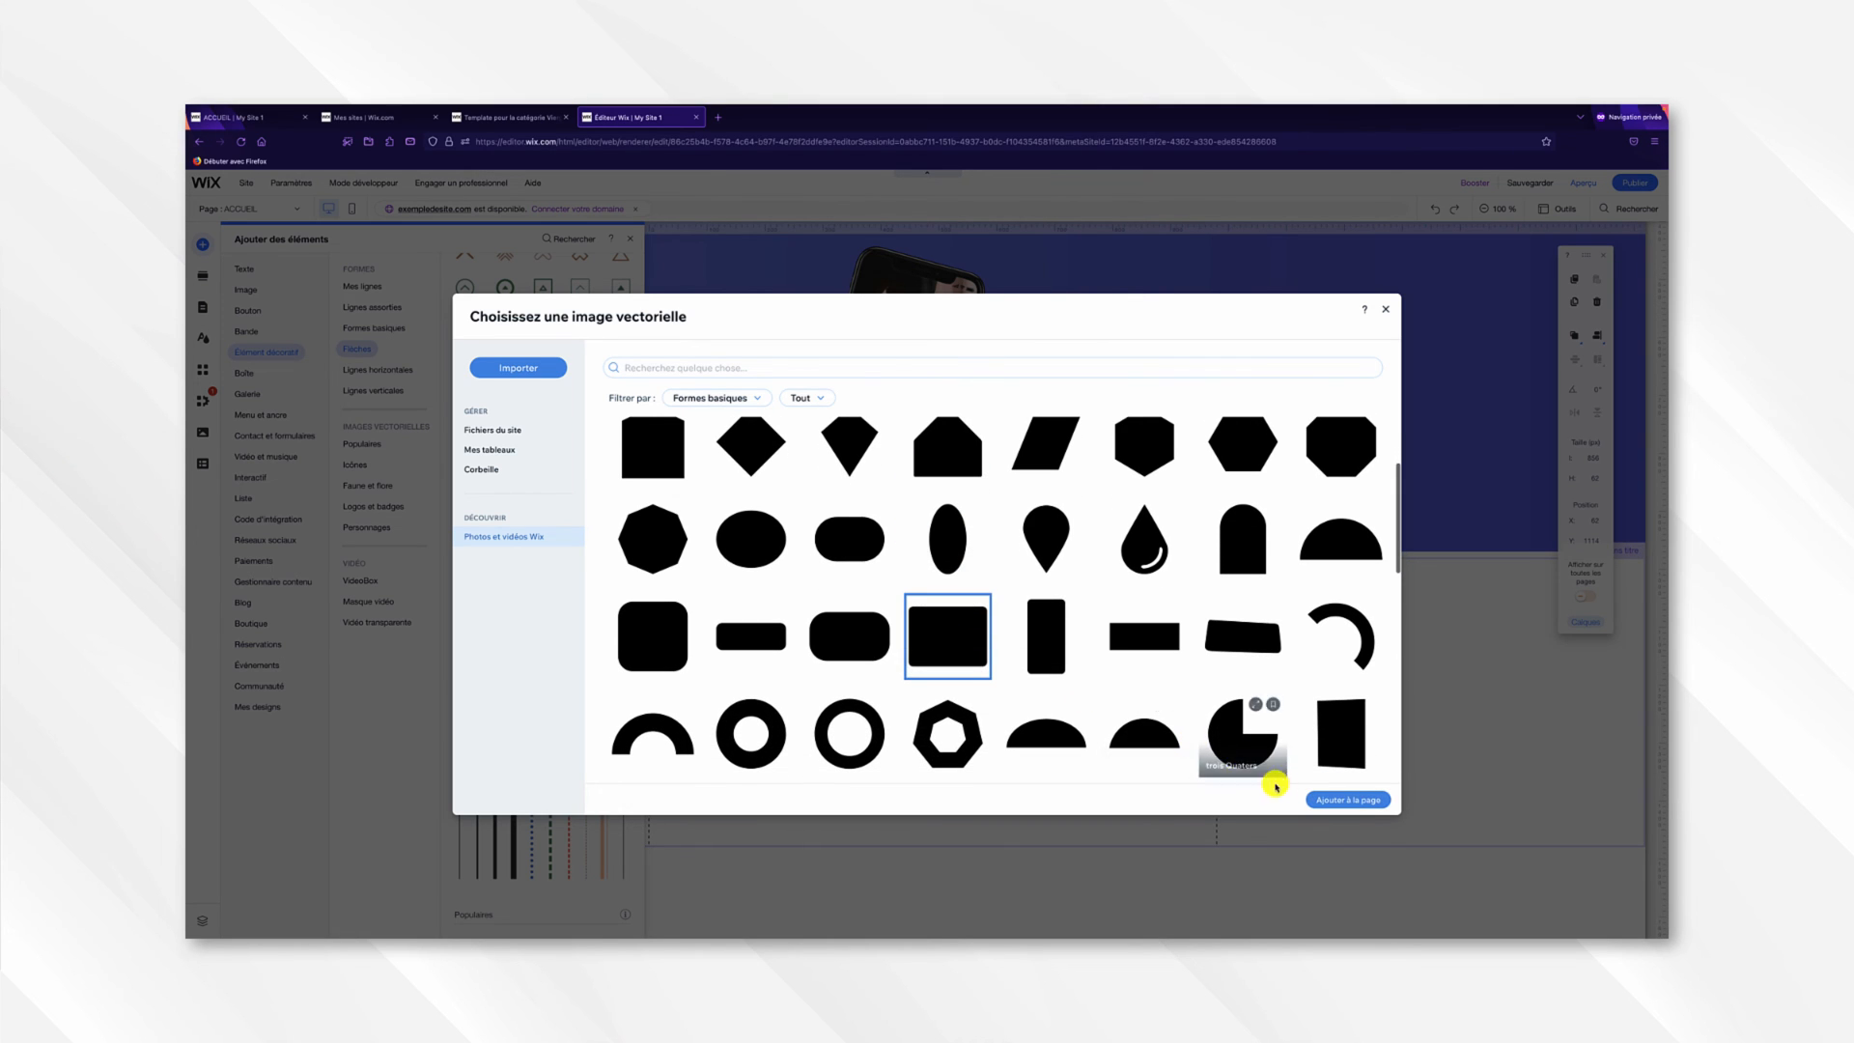
left_click(1338, 801)
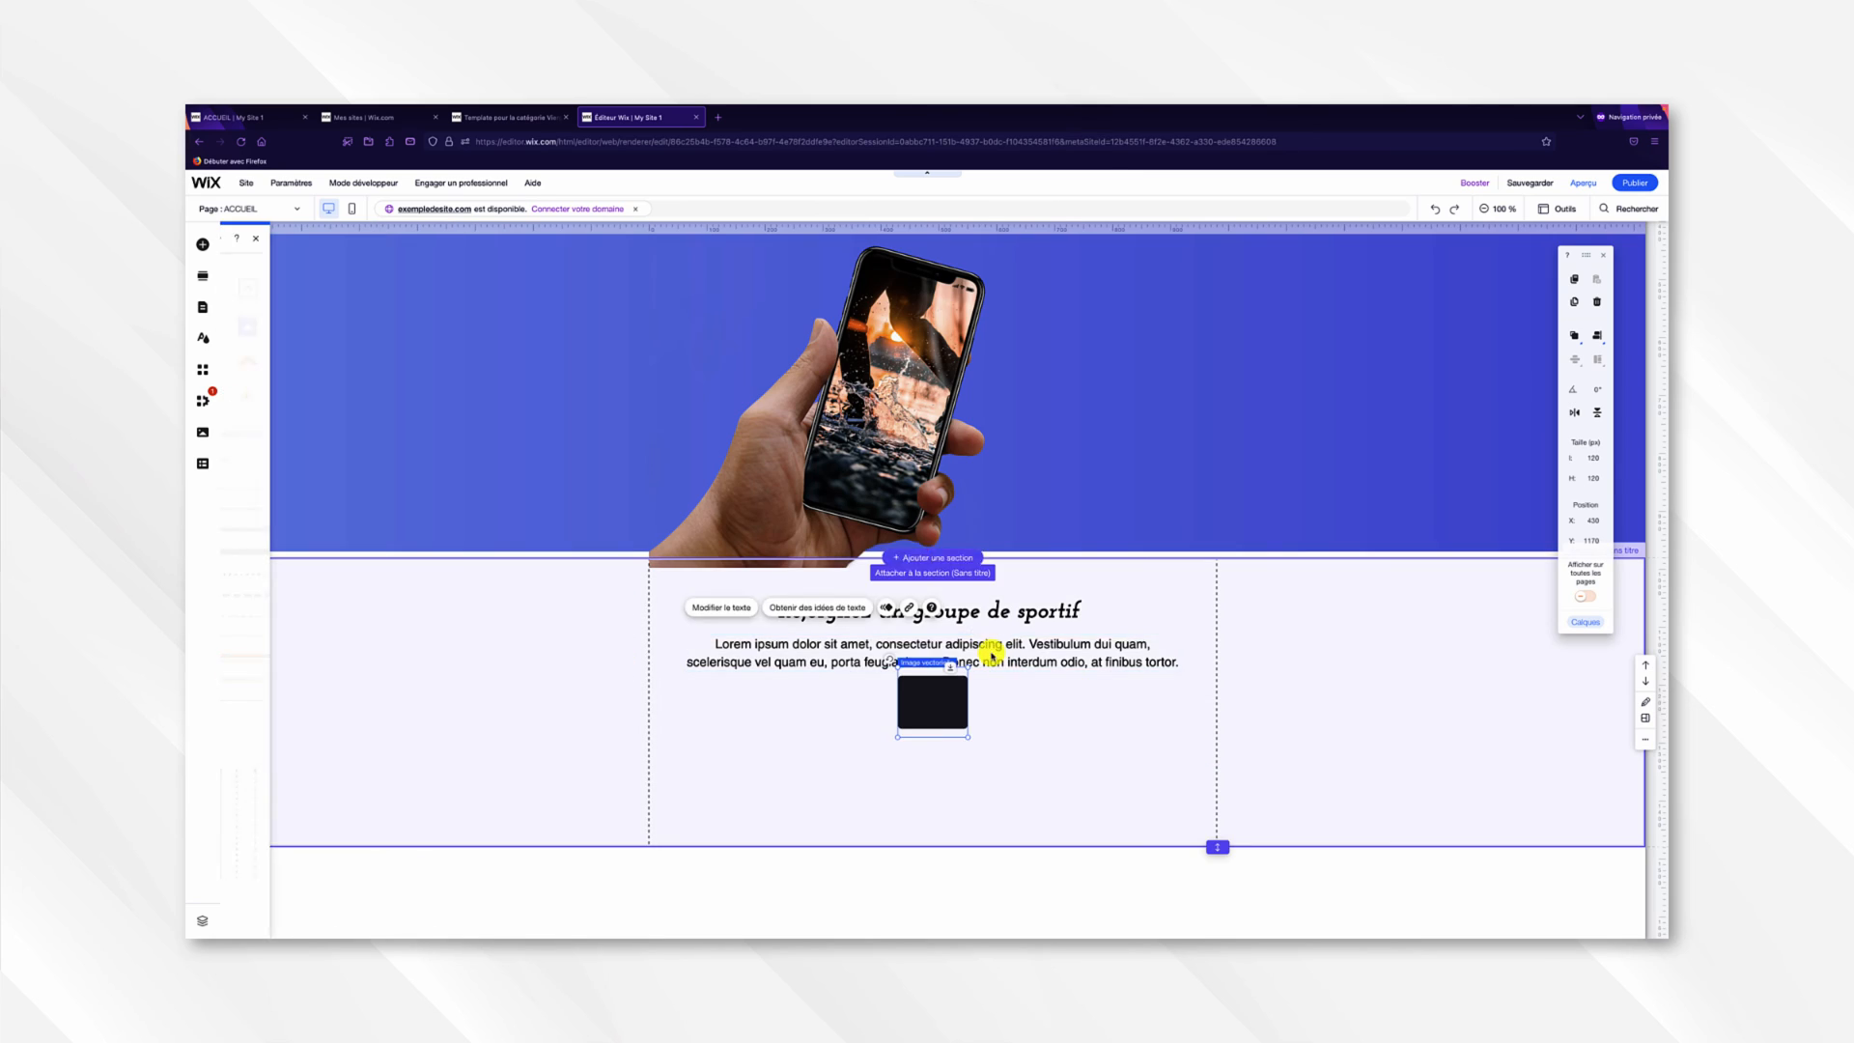
Enlarge the black rectangle to about 267 × 204 px and extend the section's height to about 829 px.
scroll(989, 652, "down", 2)
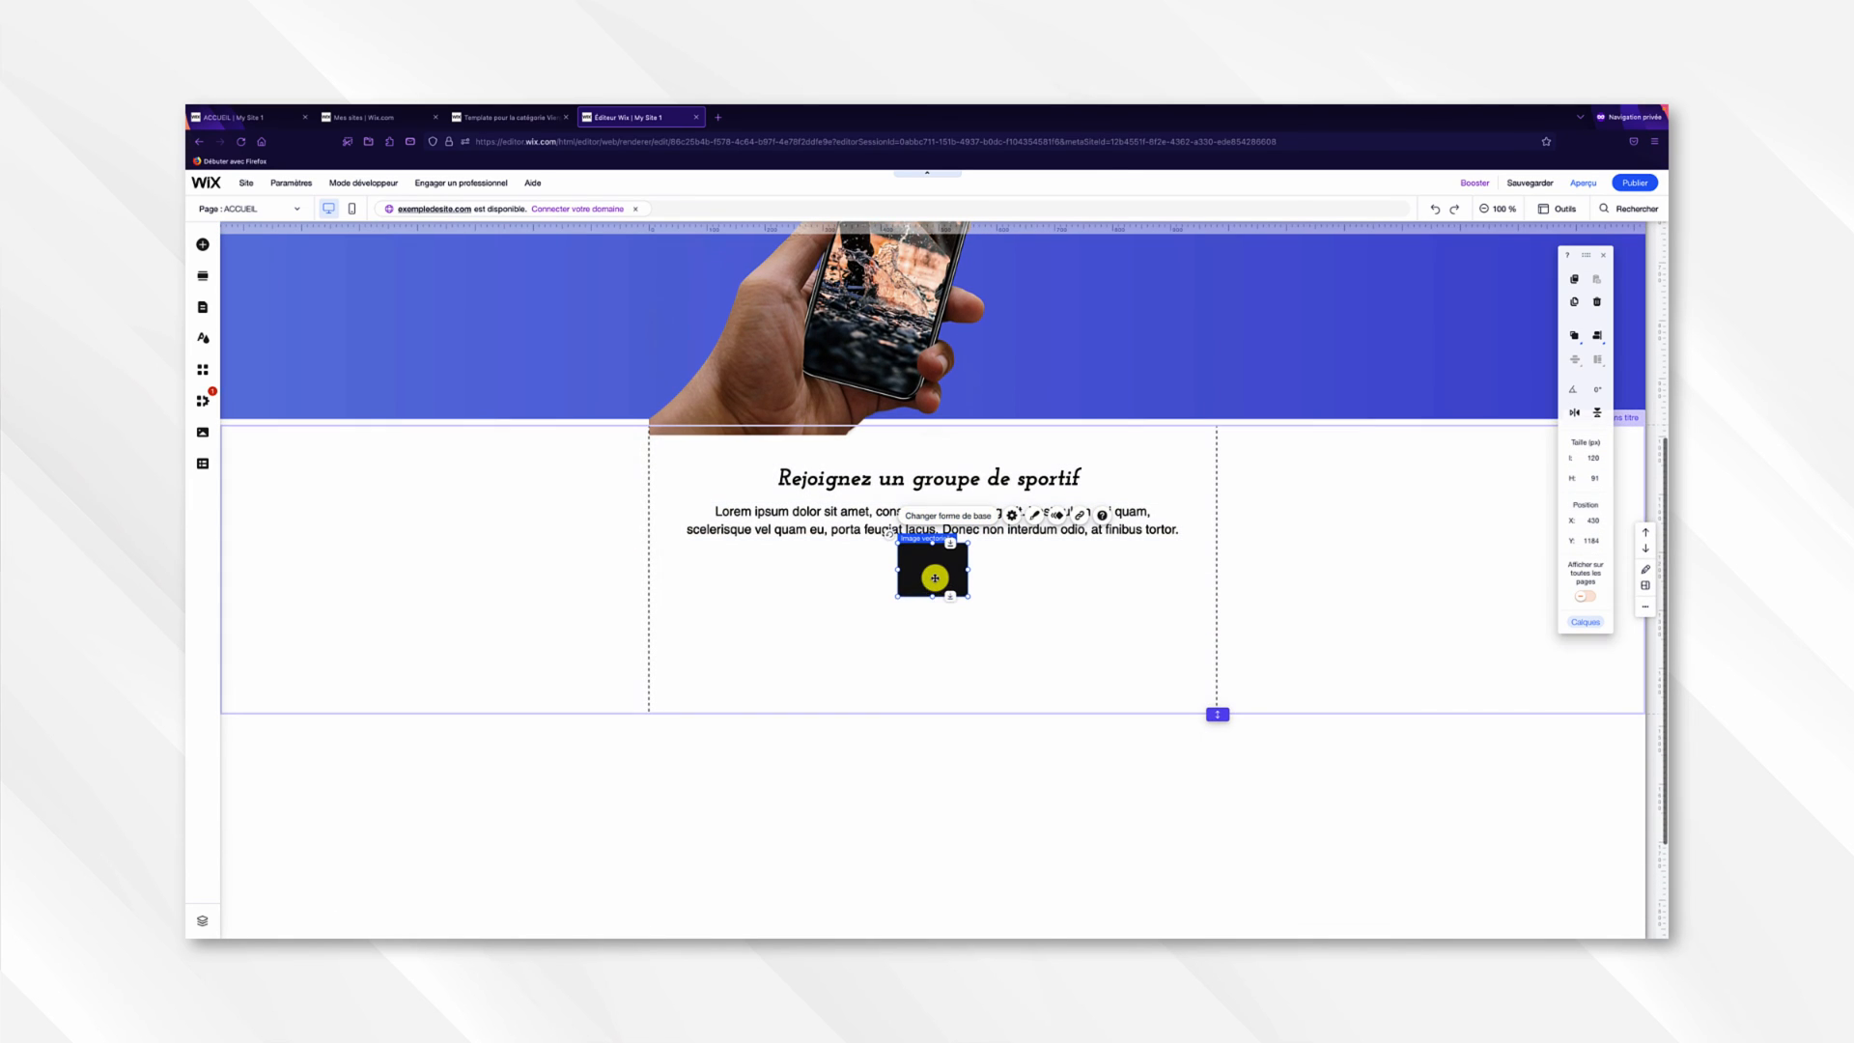
left_click_drag(898, 597, 812, 661)
left_click_drag(904, 611, 877, 628)
left_click(1053, 688)
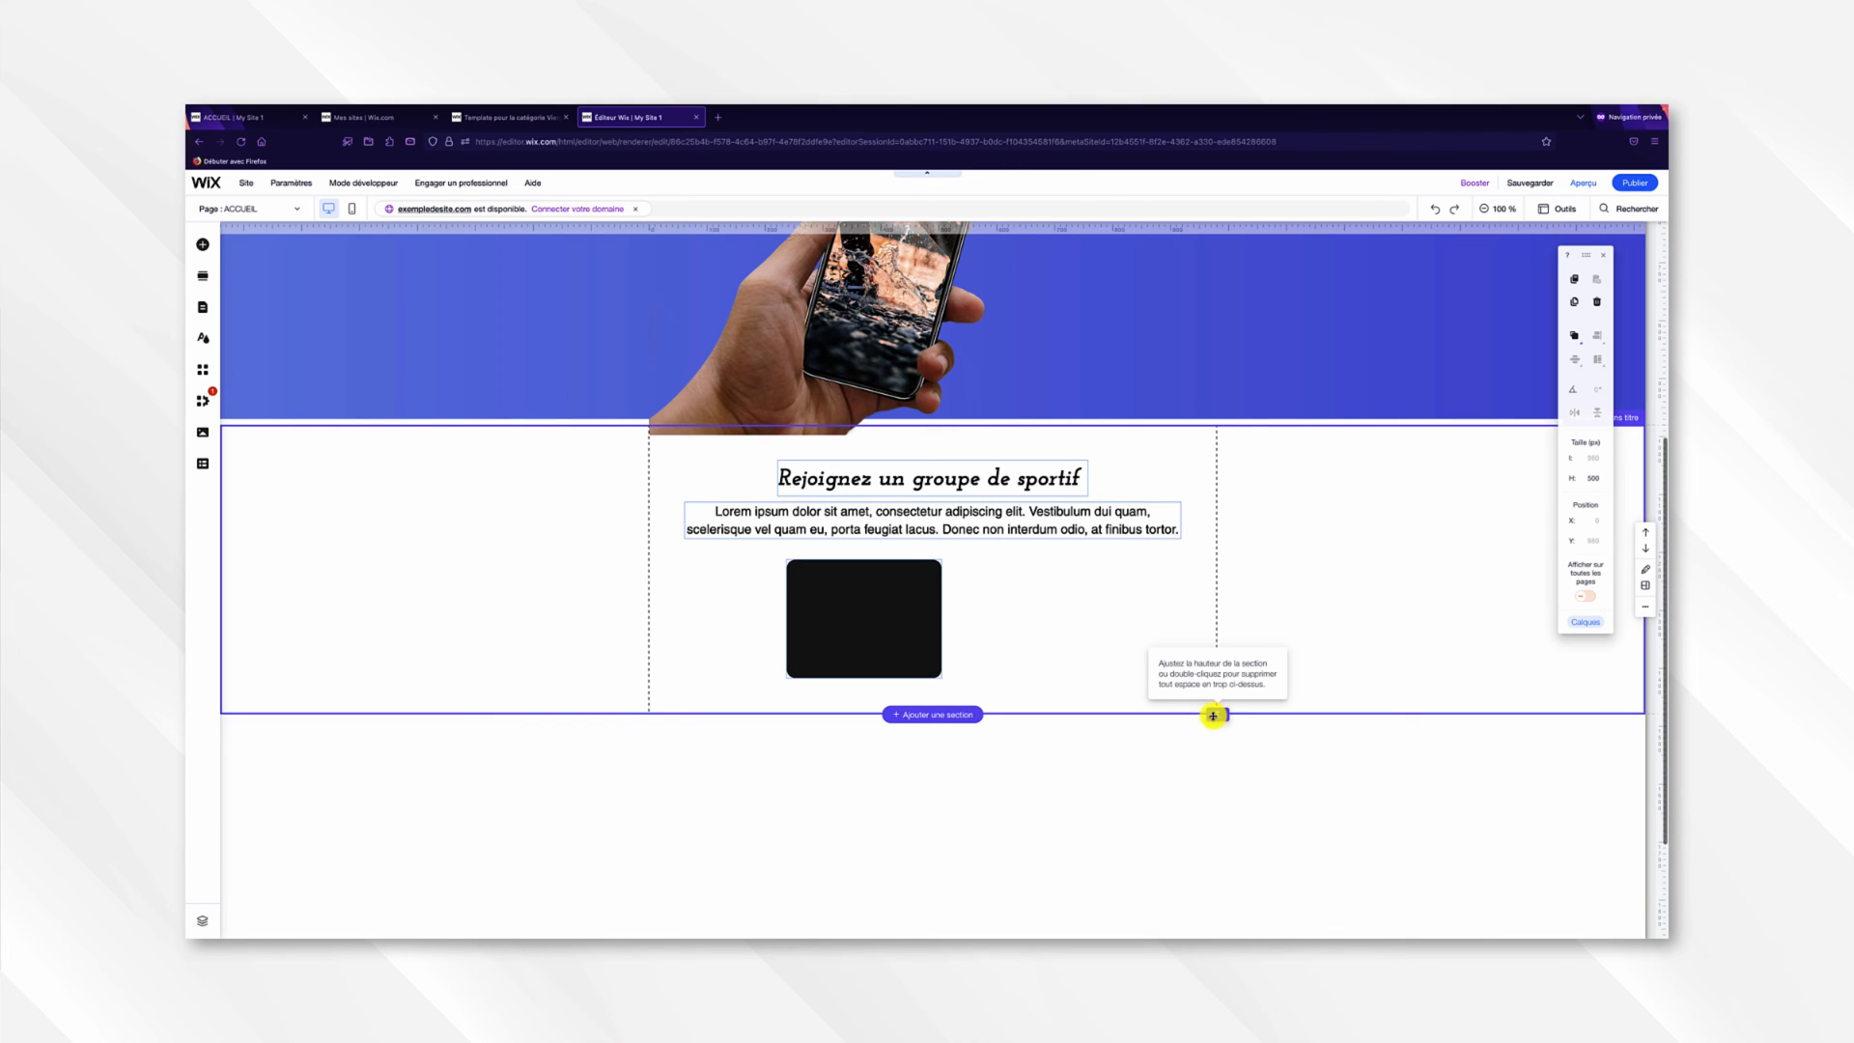
left_click_drag(1218, 715, 1224, 905)
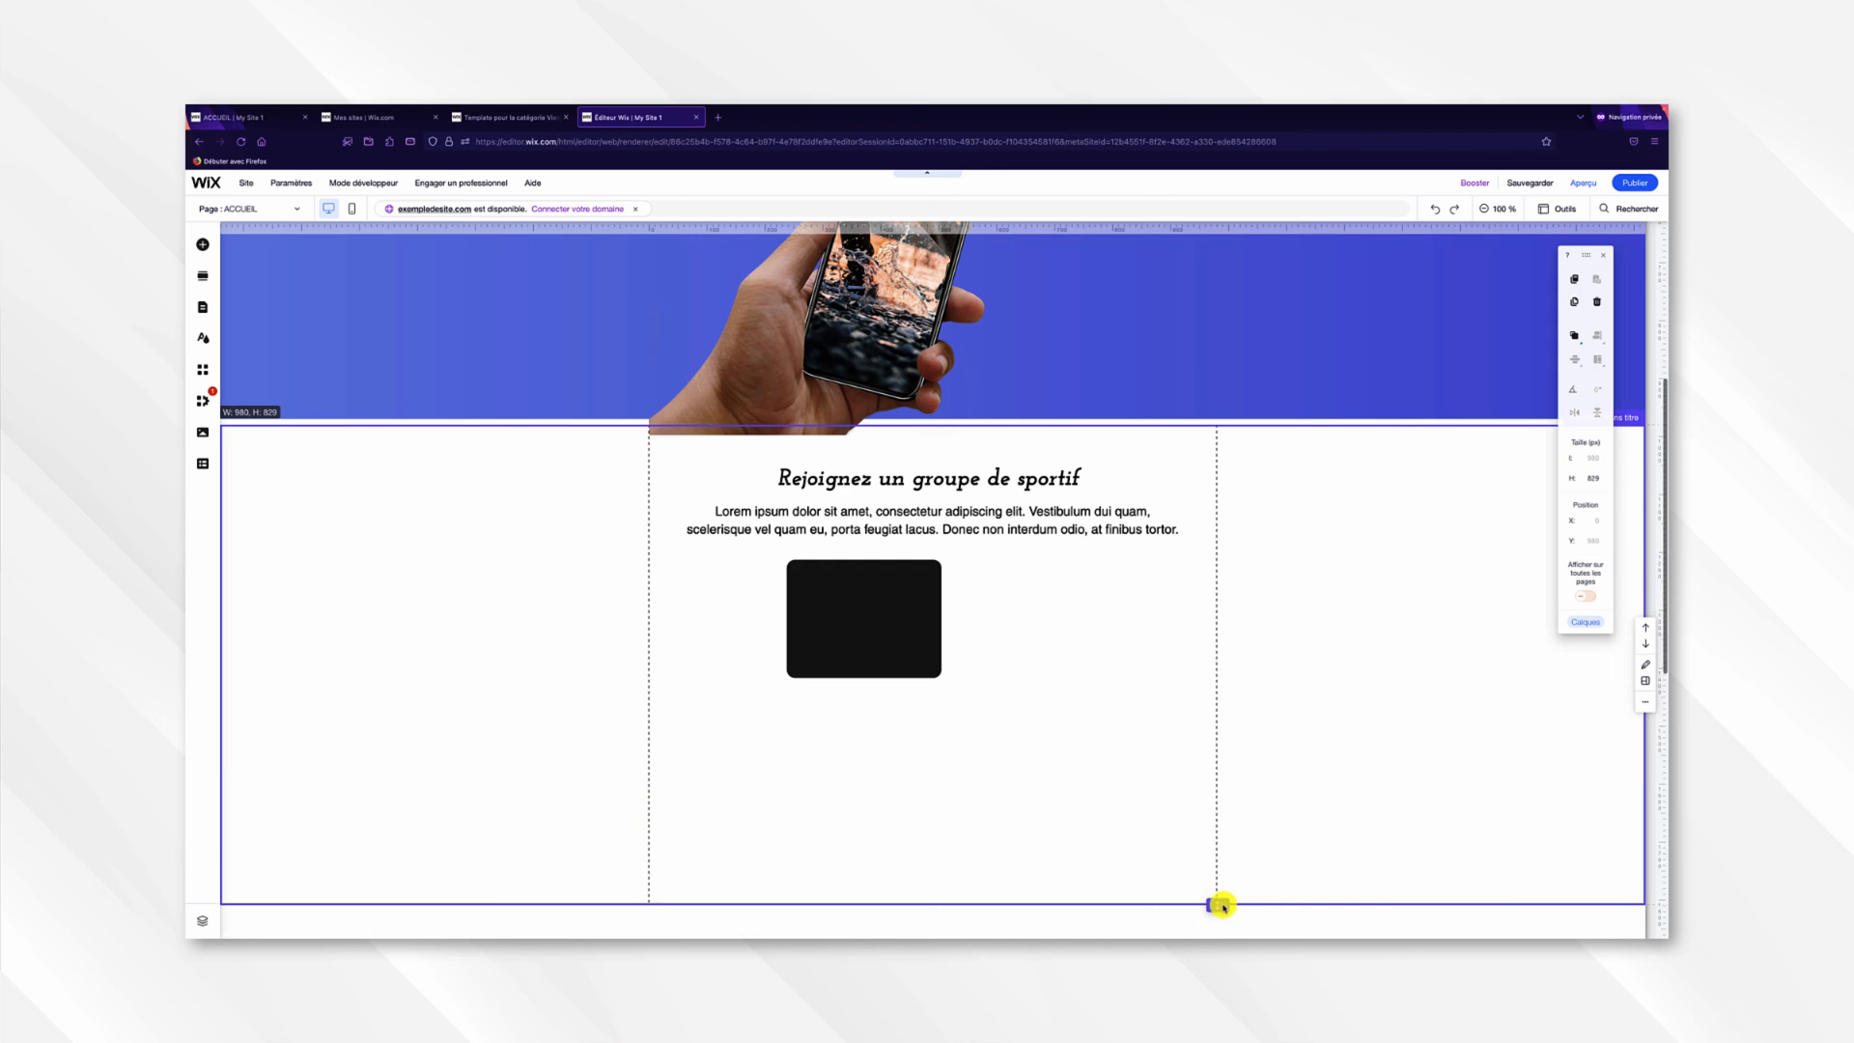
Rotate the black rectangle upright to 270° and enlarge it to about 280 × 366 px near the content area's left edge, below the paragraph.
left_click(889, 599)
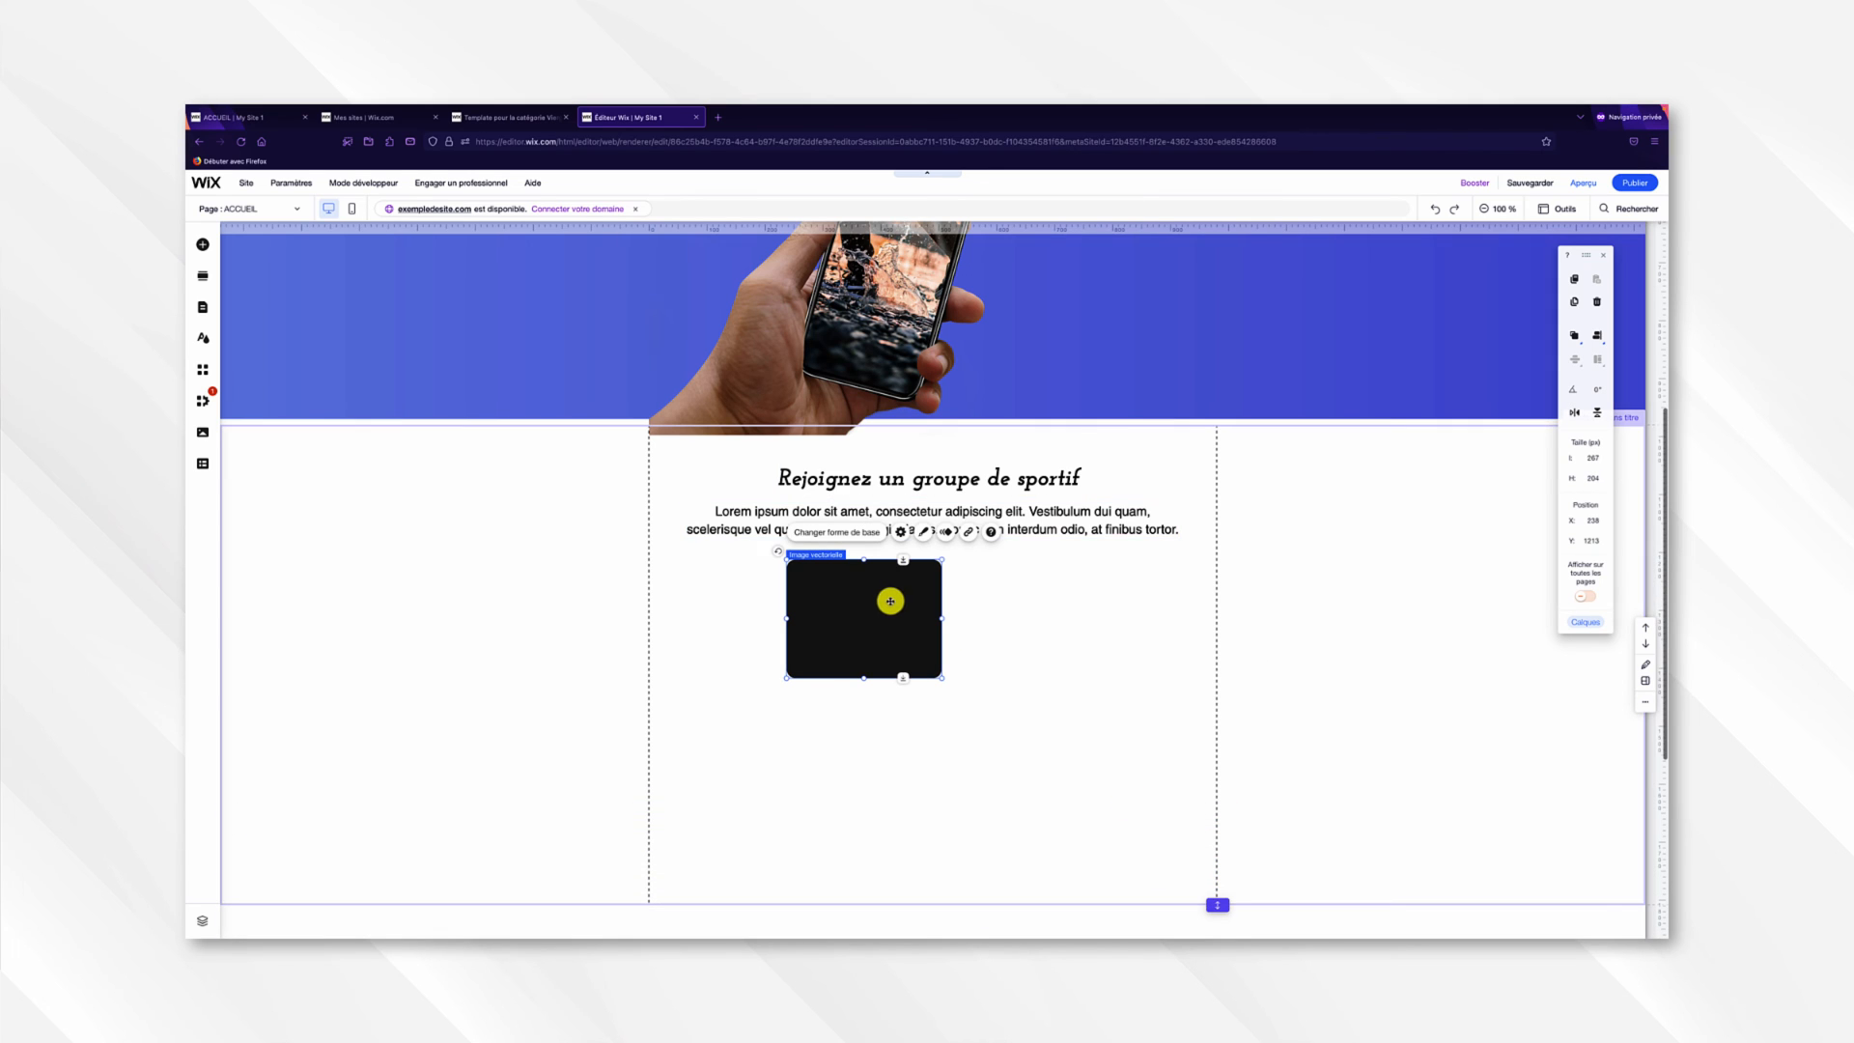
left_click_drag(889, 602, 804, 667)
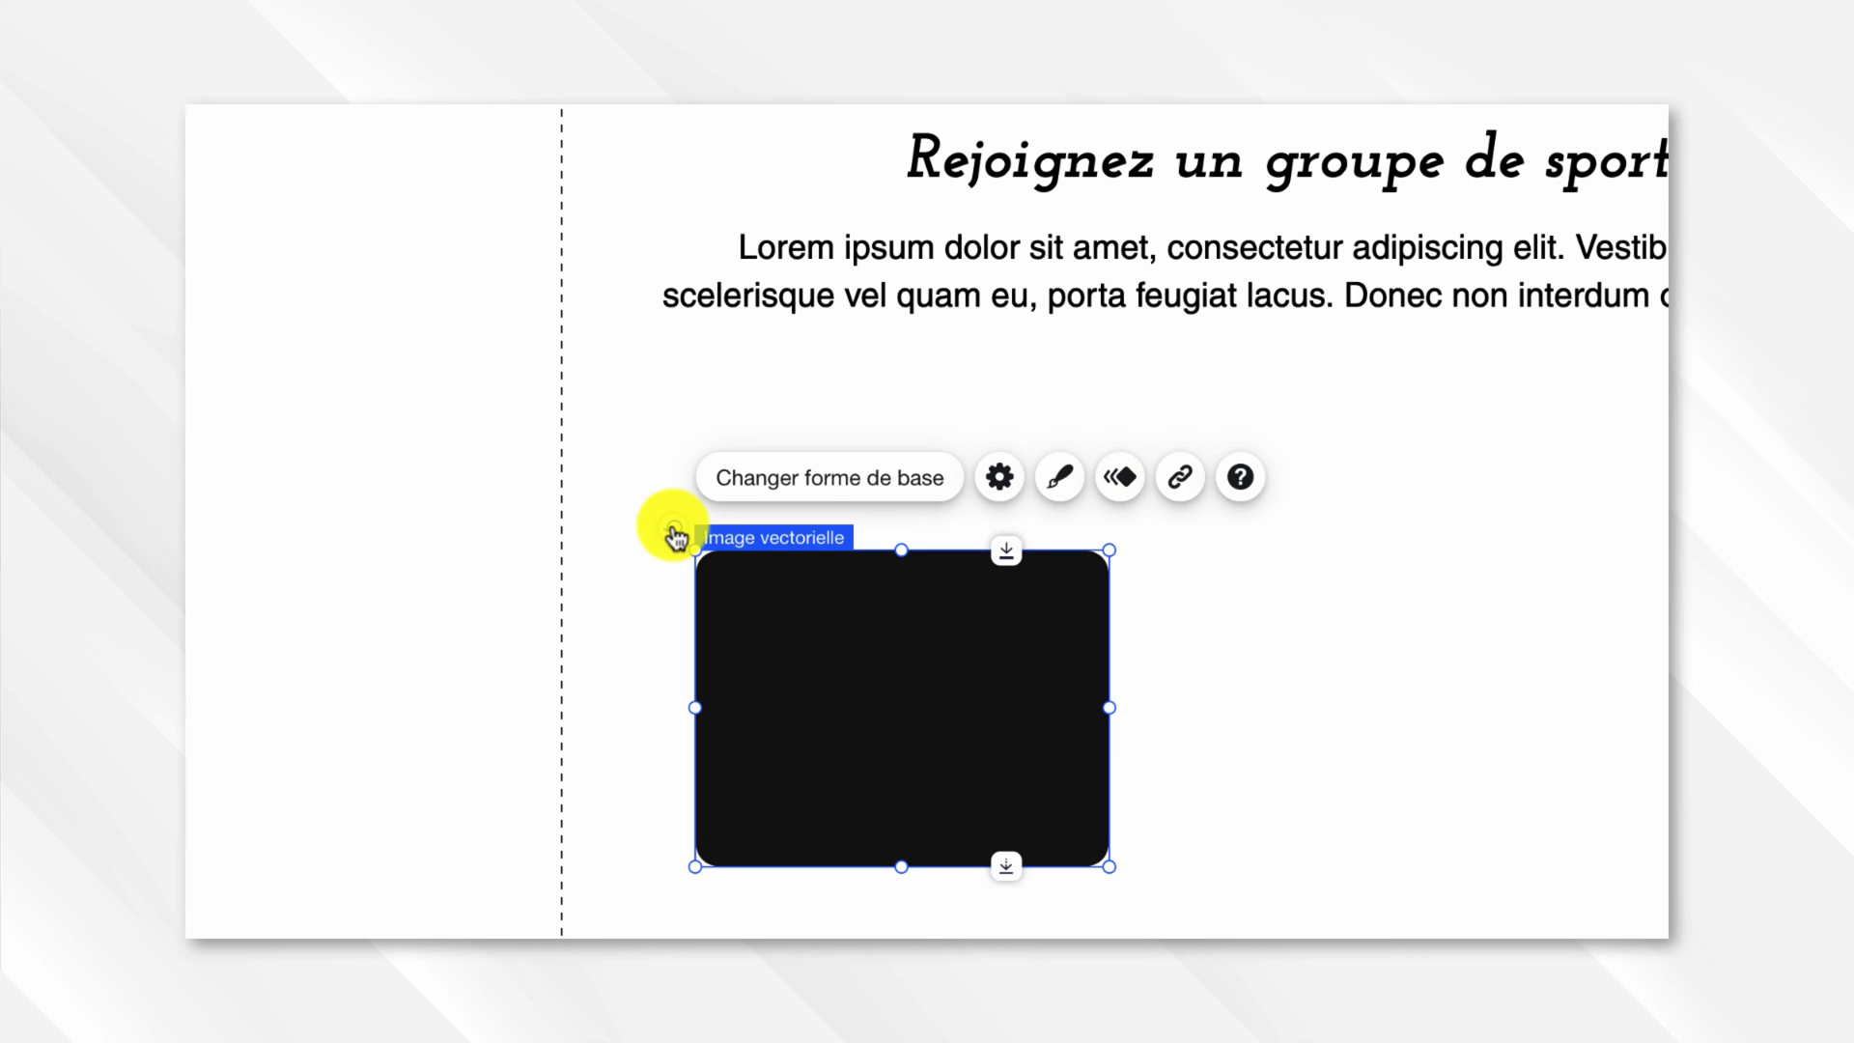
left_click_drag(673, 534, 888, 939)
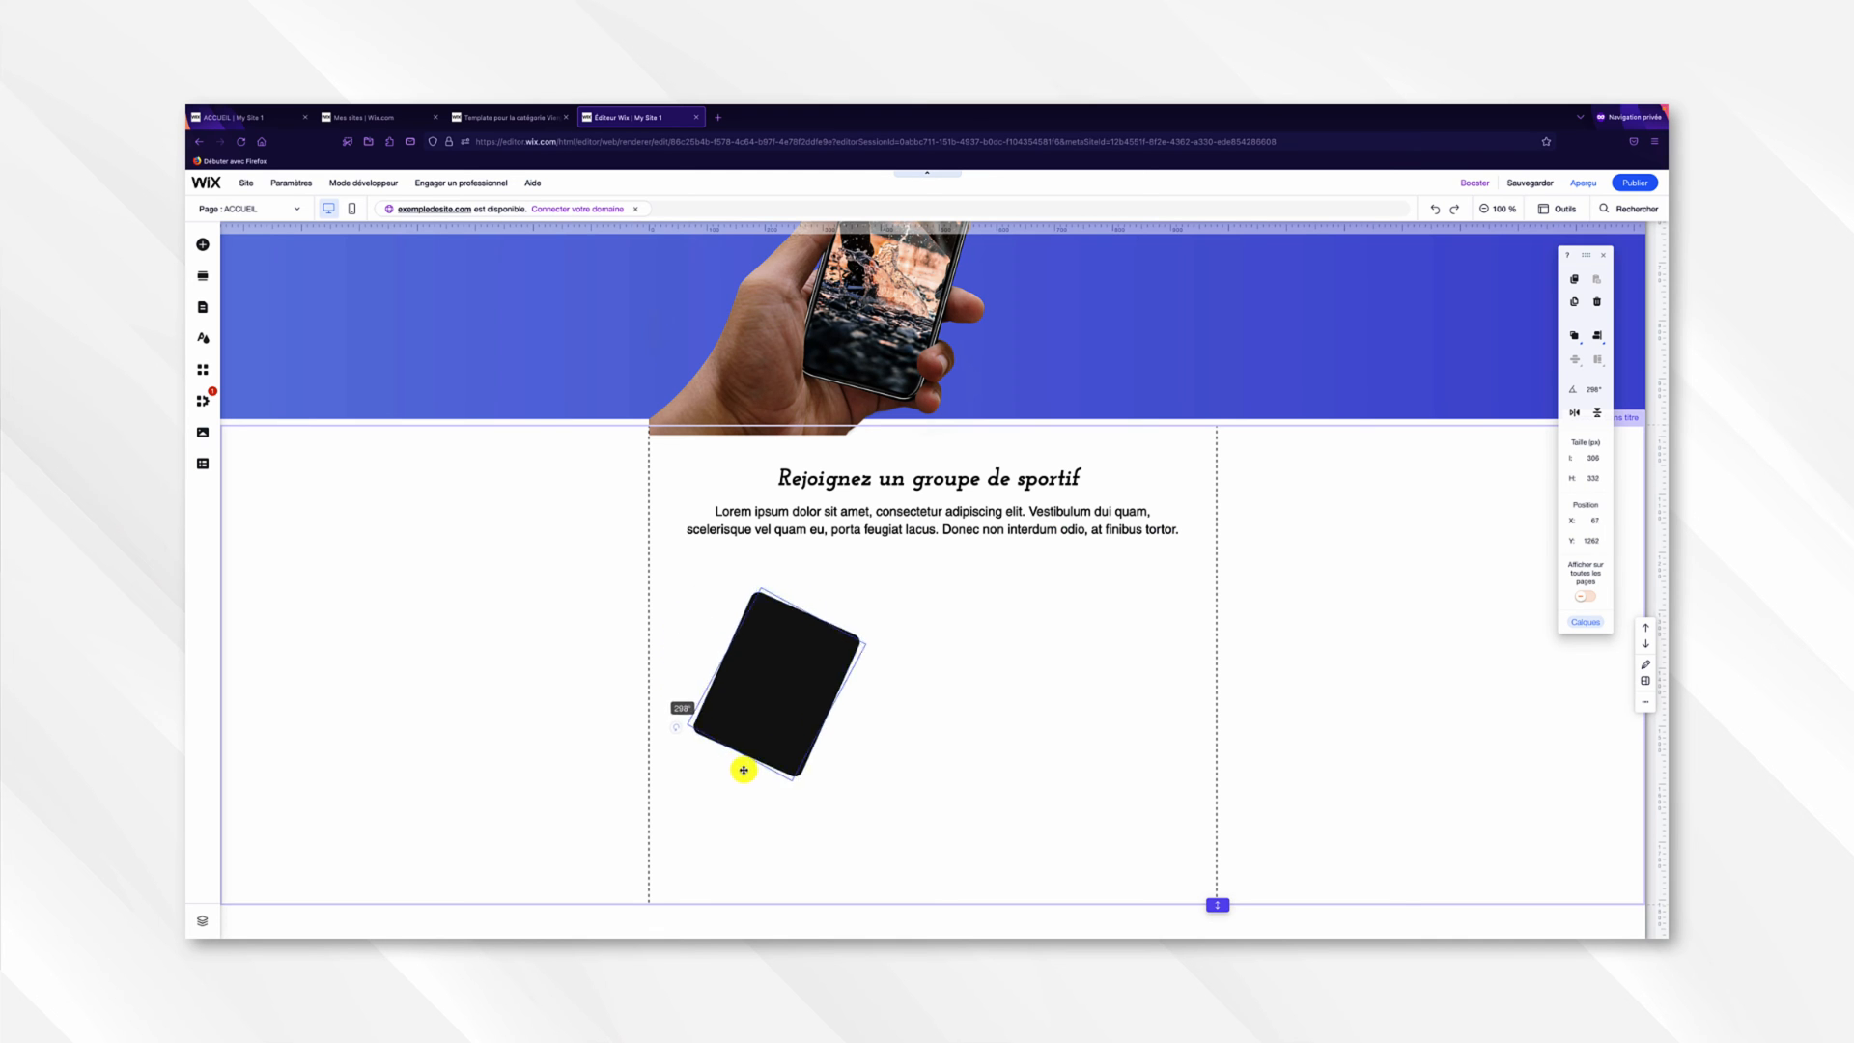
left_click_drag(774, 778, 770, 695)
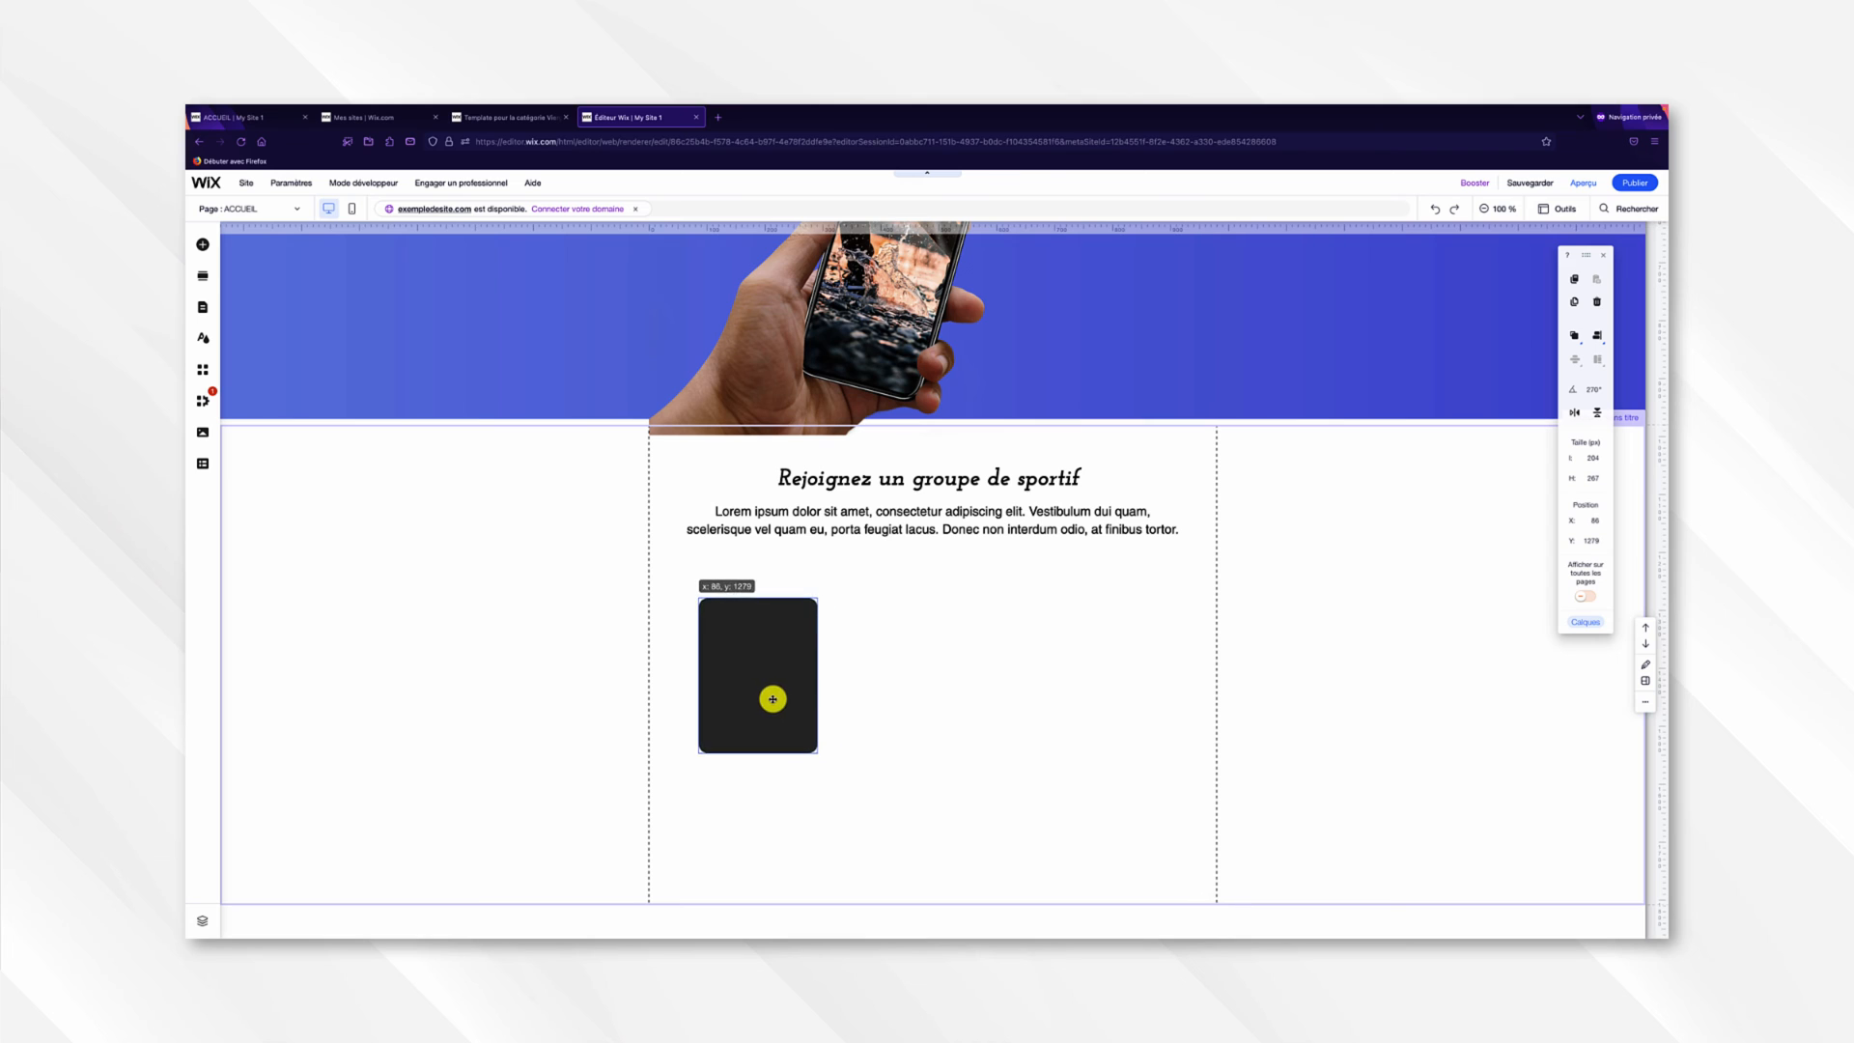
left_click_drag(816, 753, 860, 809)
mouse_move(820, 705)
left_mouse_down()
mouse_move(786, 696)
mouse_move(795, 716)
left_mouse_up()
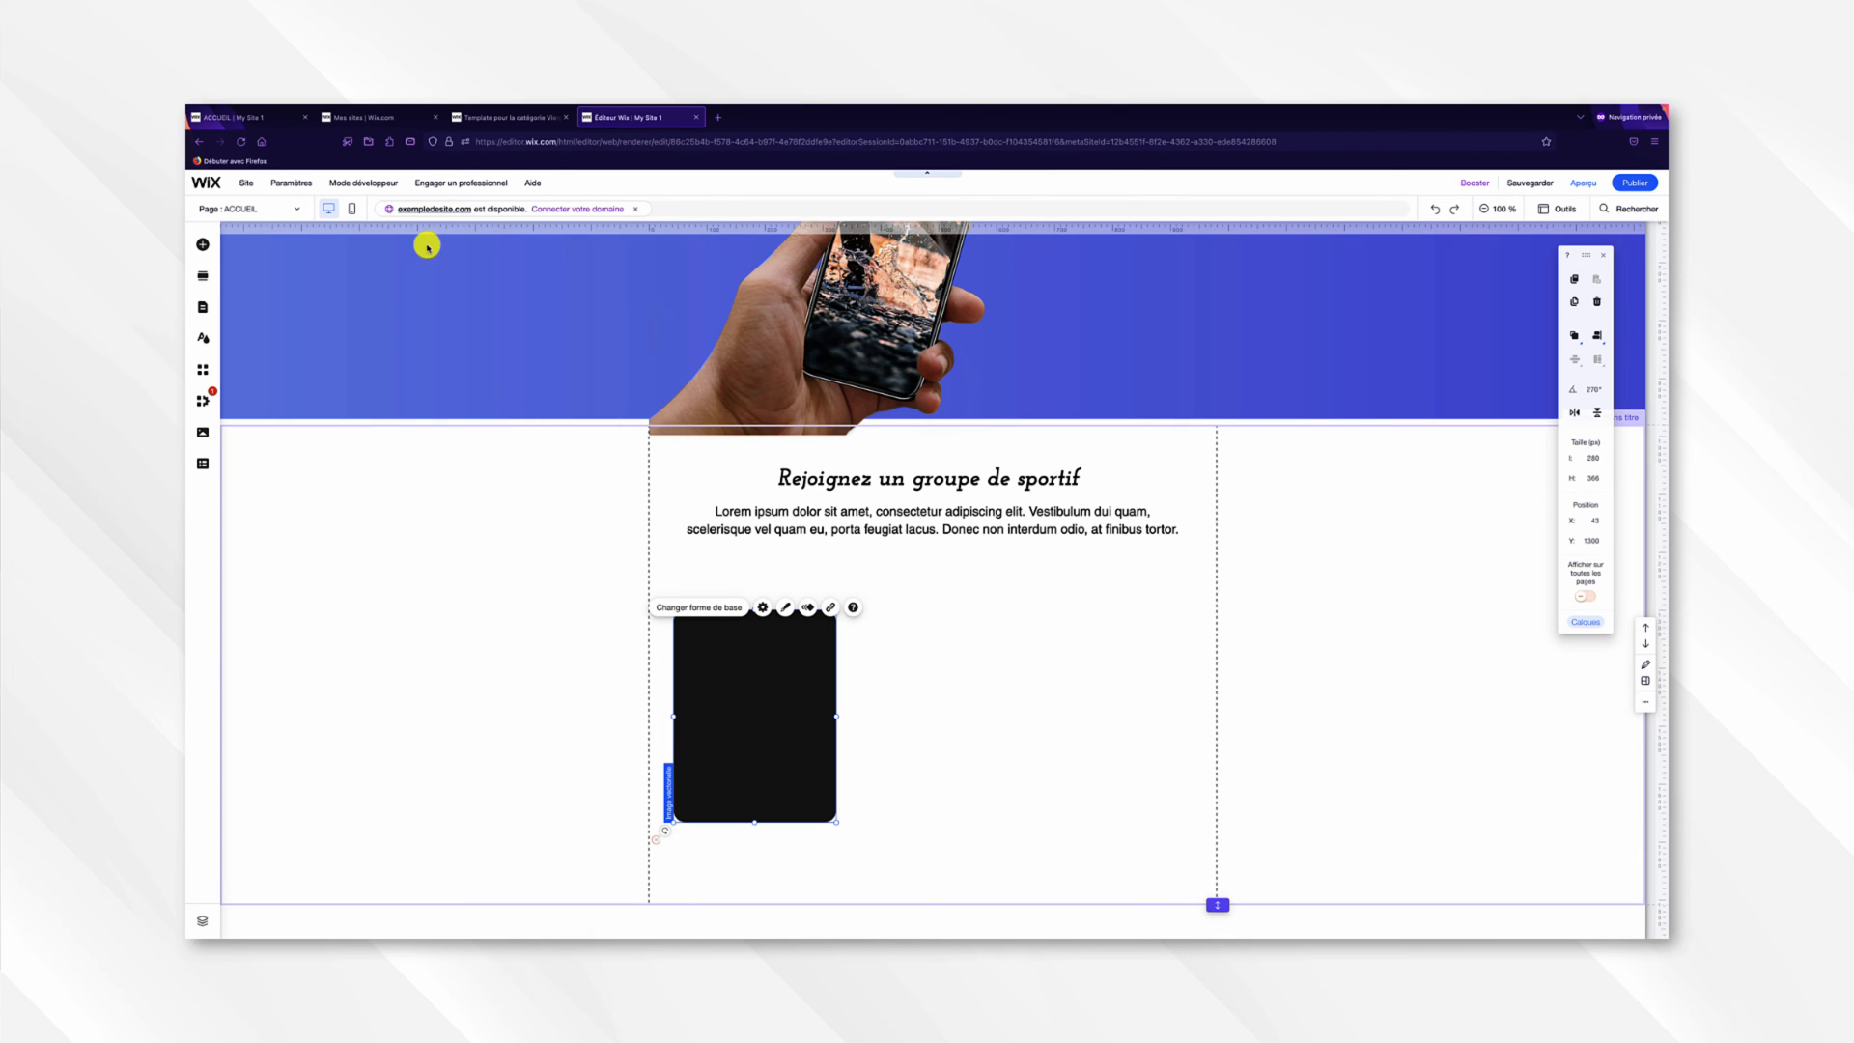
Check the card proportions in the Firefit example, then shrink the black rectangle to about 239 × 313 px.
left_click(269, 124)
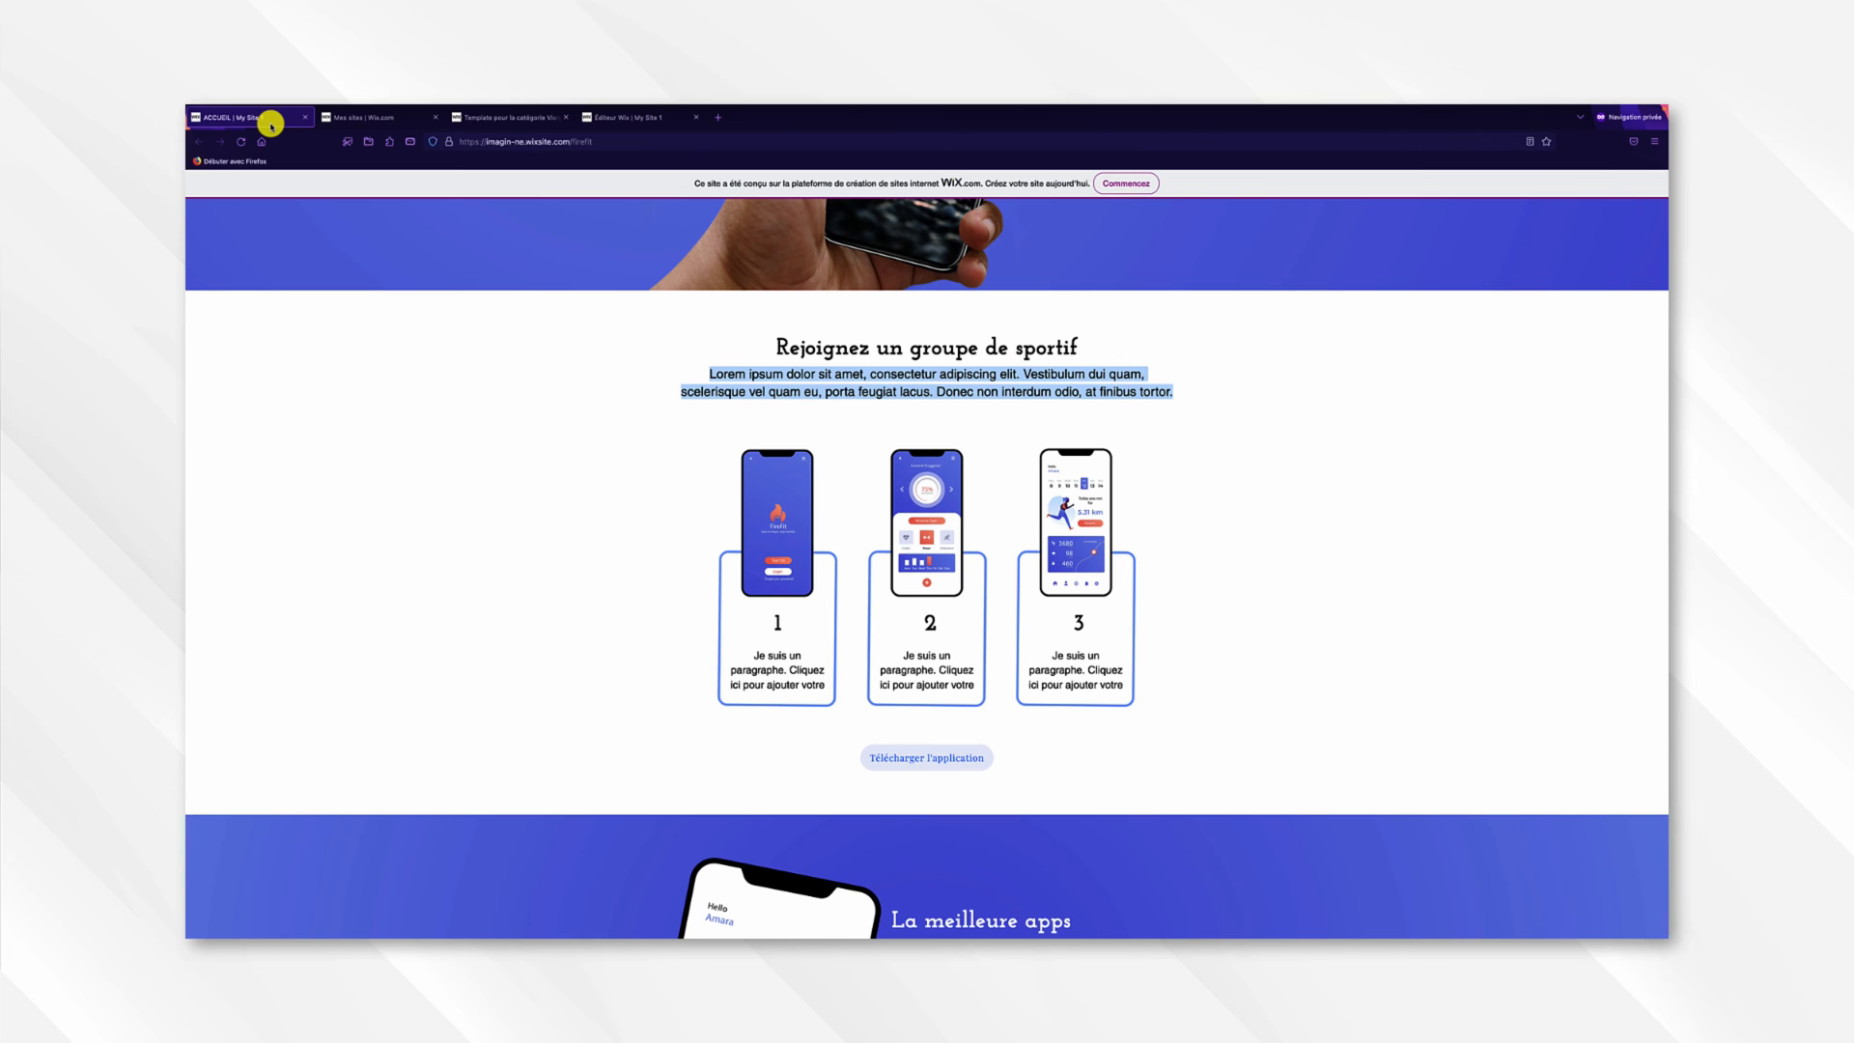
left_click(602, 124)
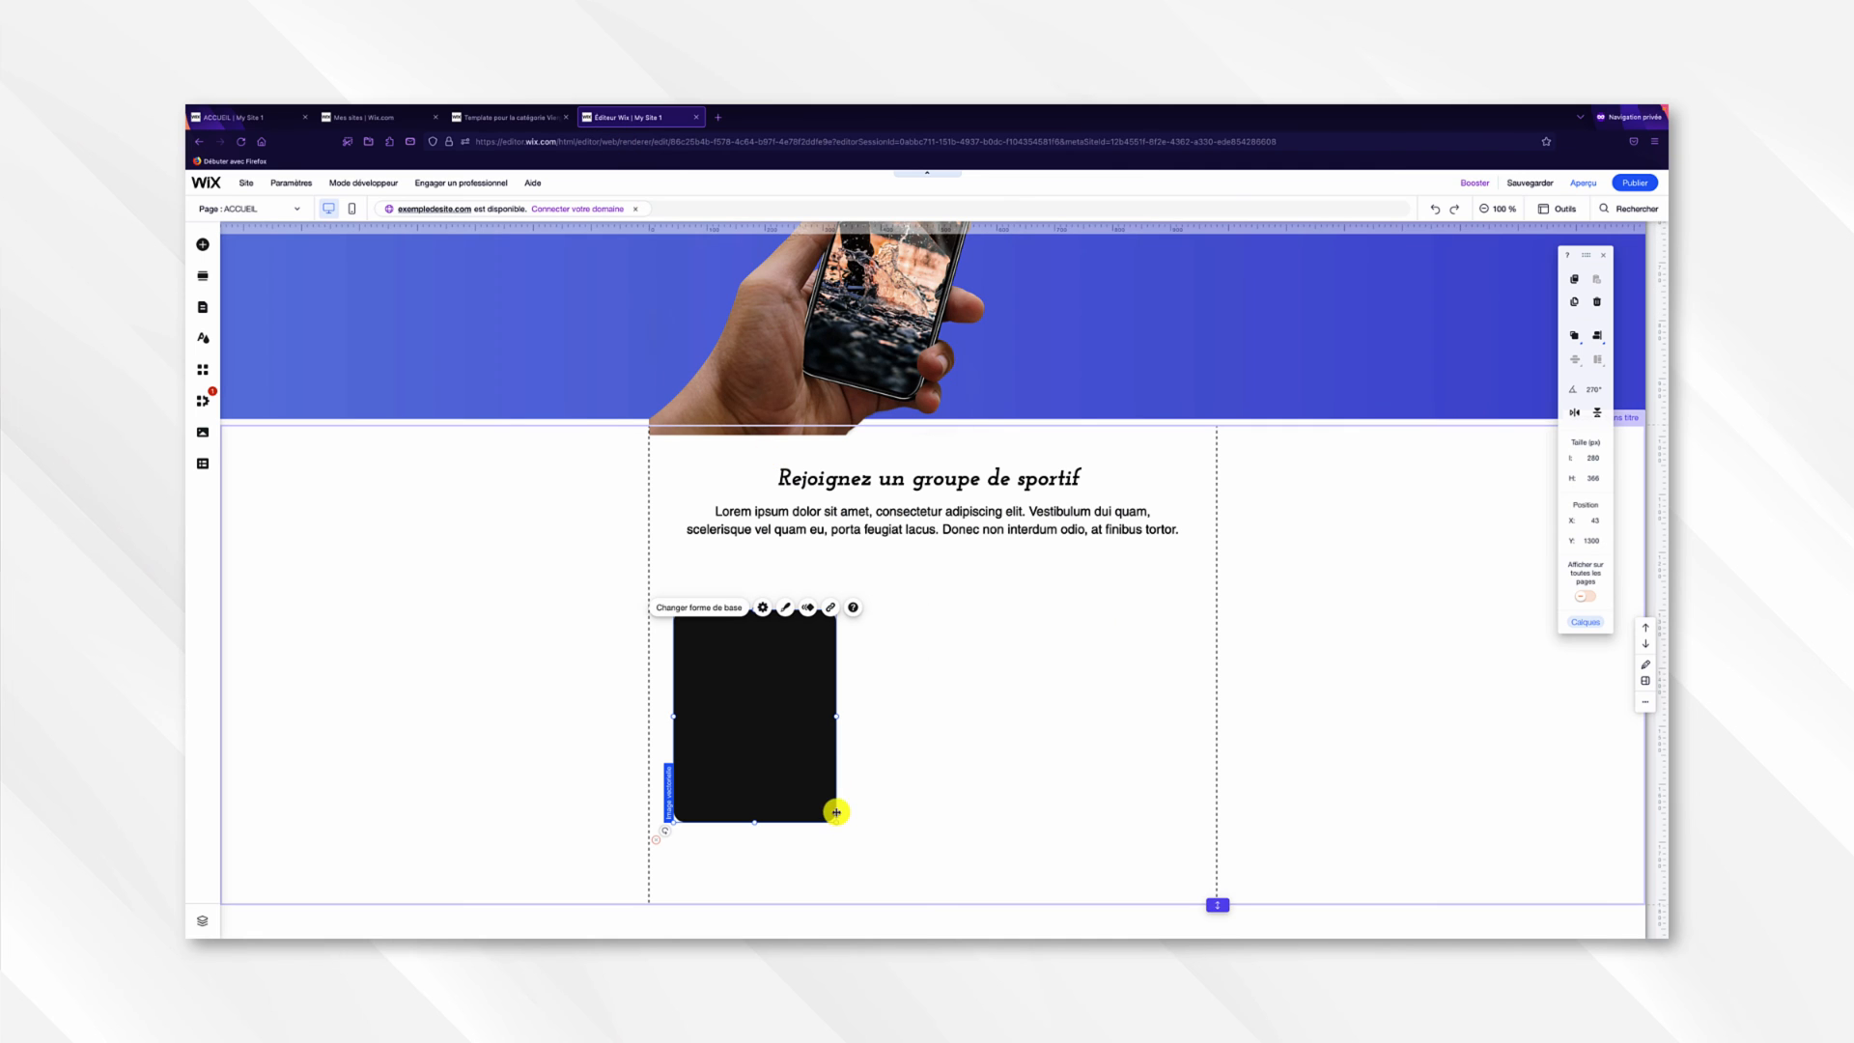
left_click_drag(829, 816, 812, 791)
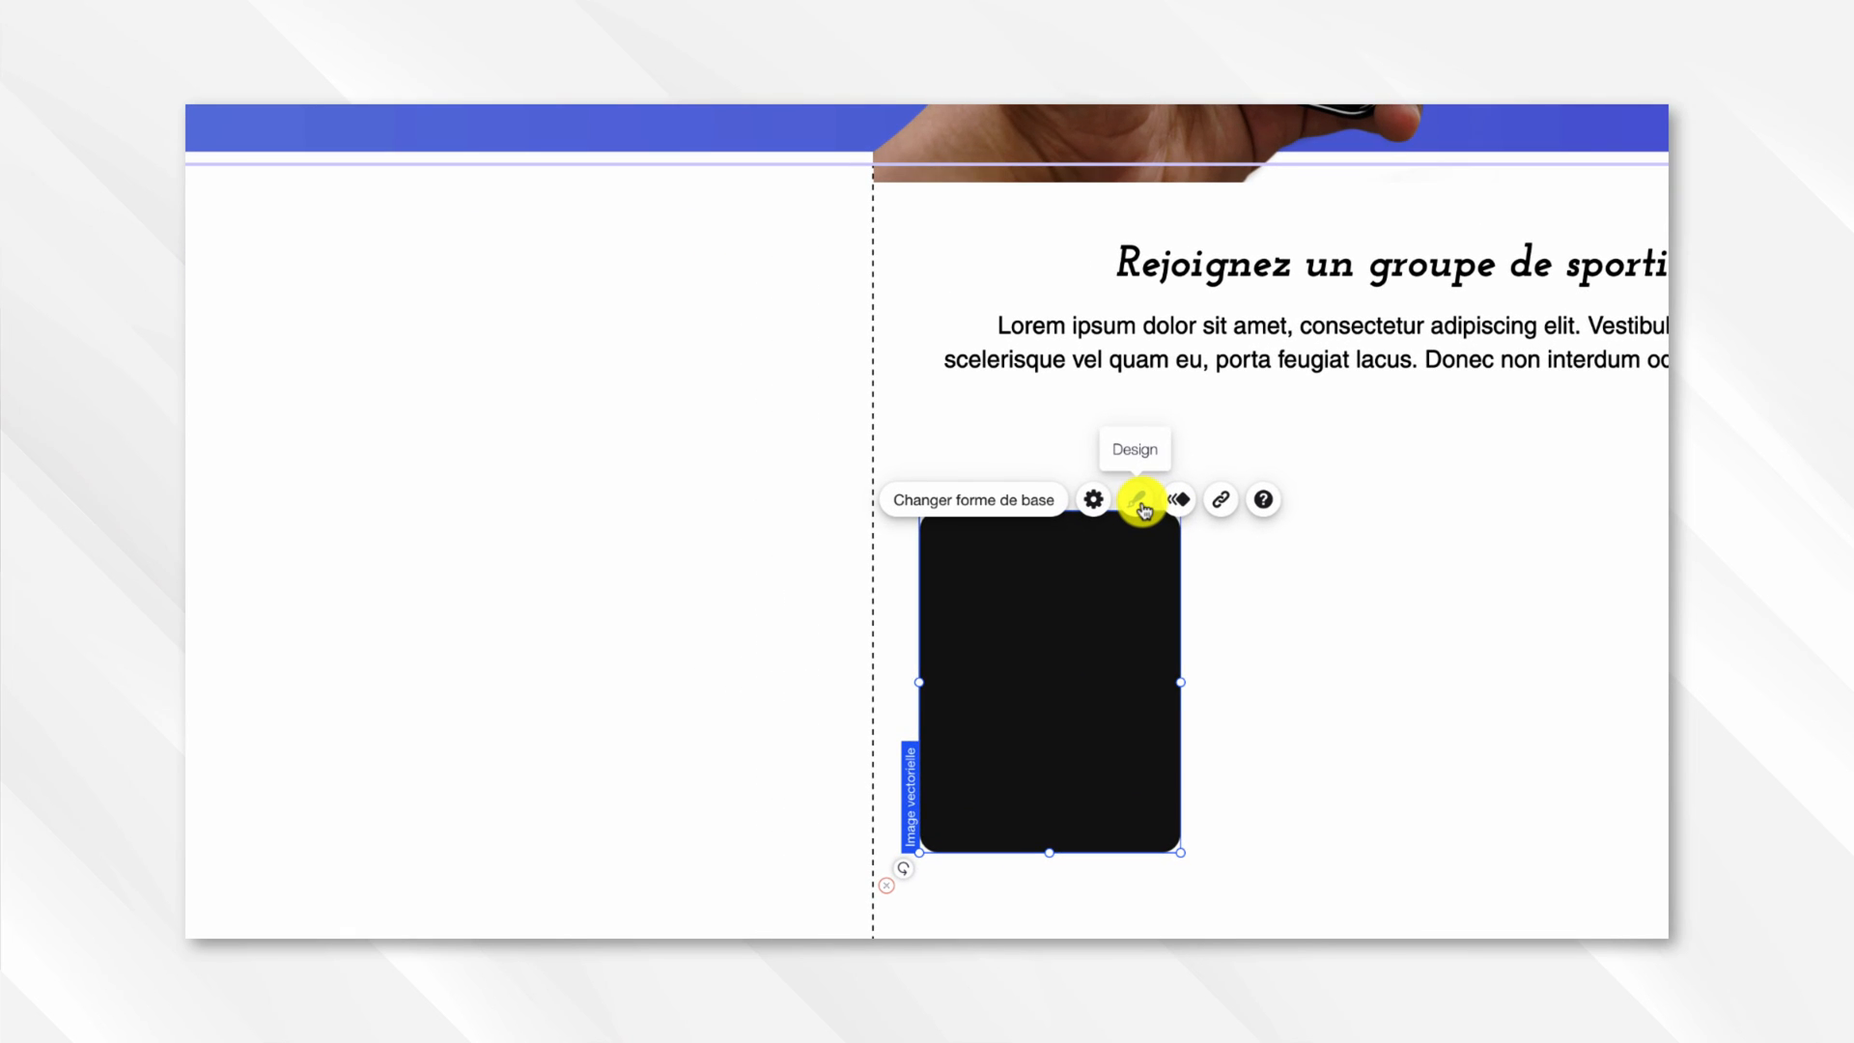
Set the rectangle's fill opacity to 0% and apply a blue 4 px border at 100% opacity.
left_click(1139, 502)
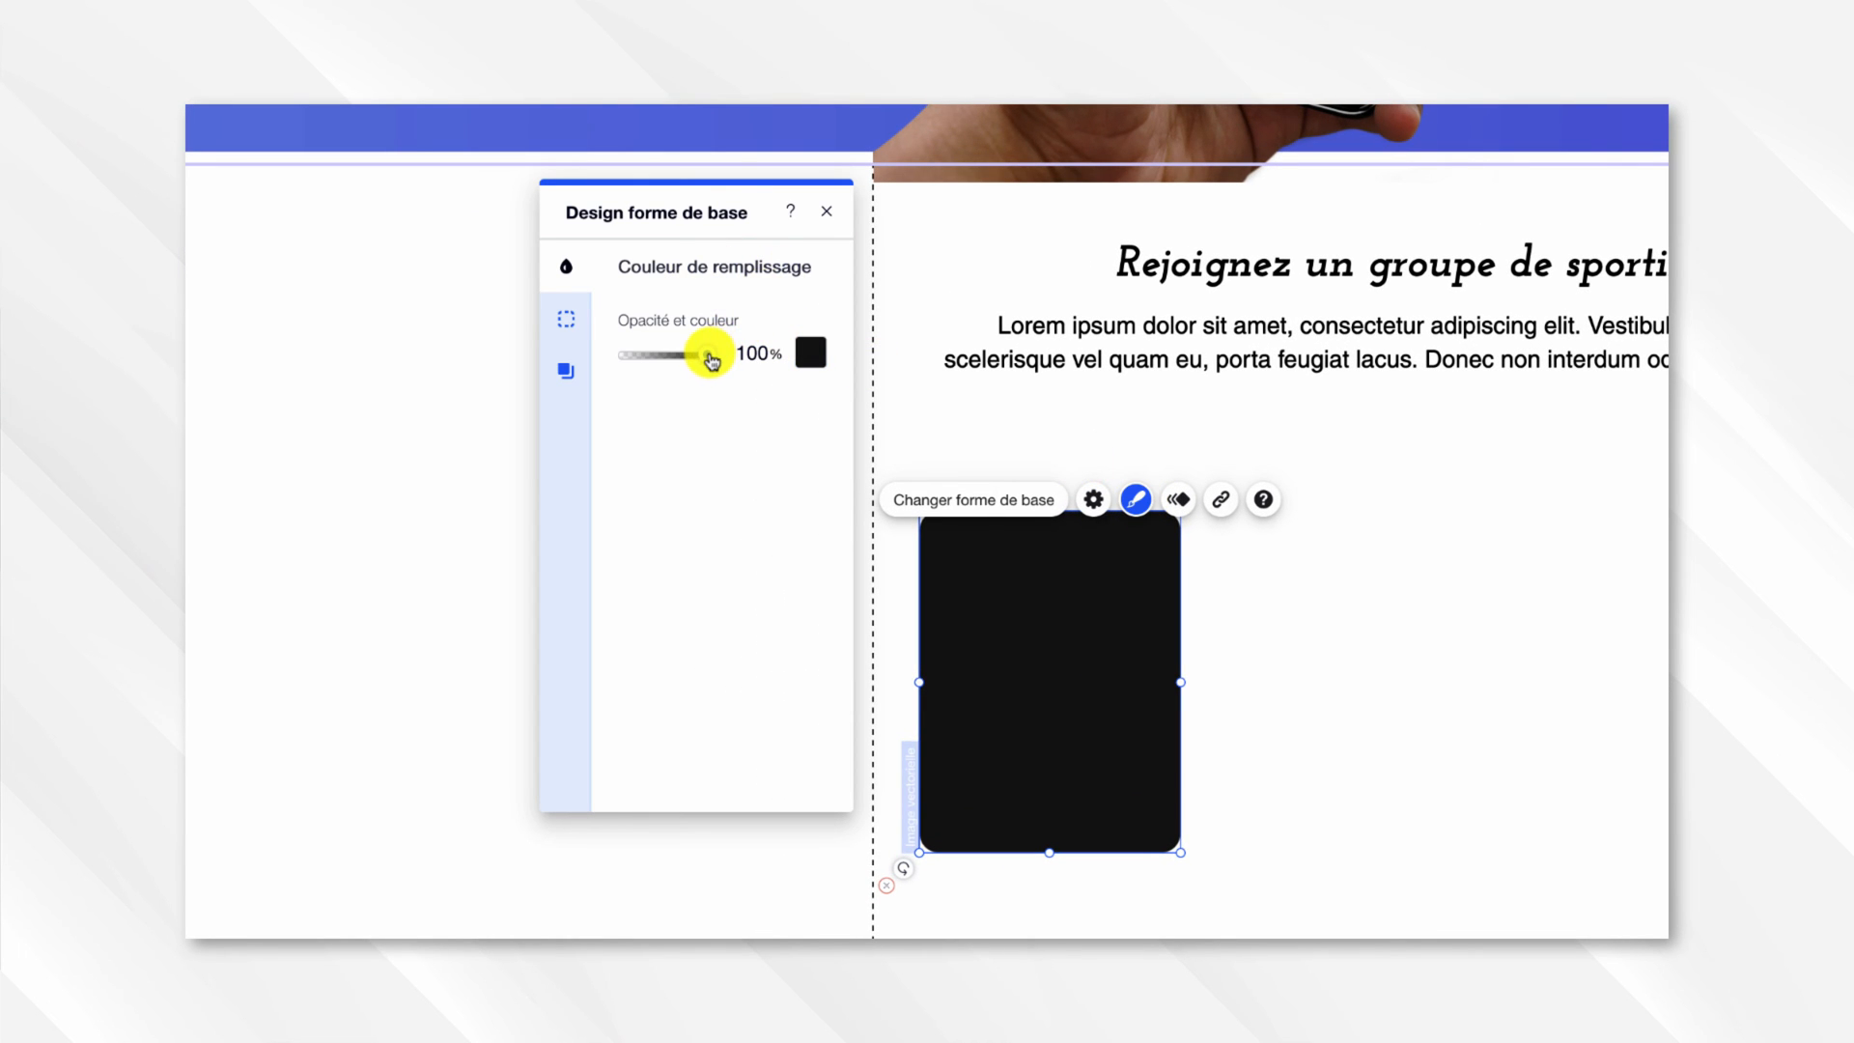
left_click_drag(711, 360, 601, 355)
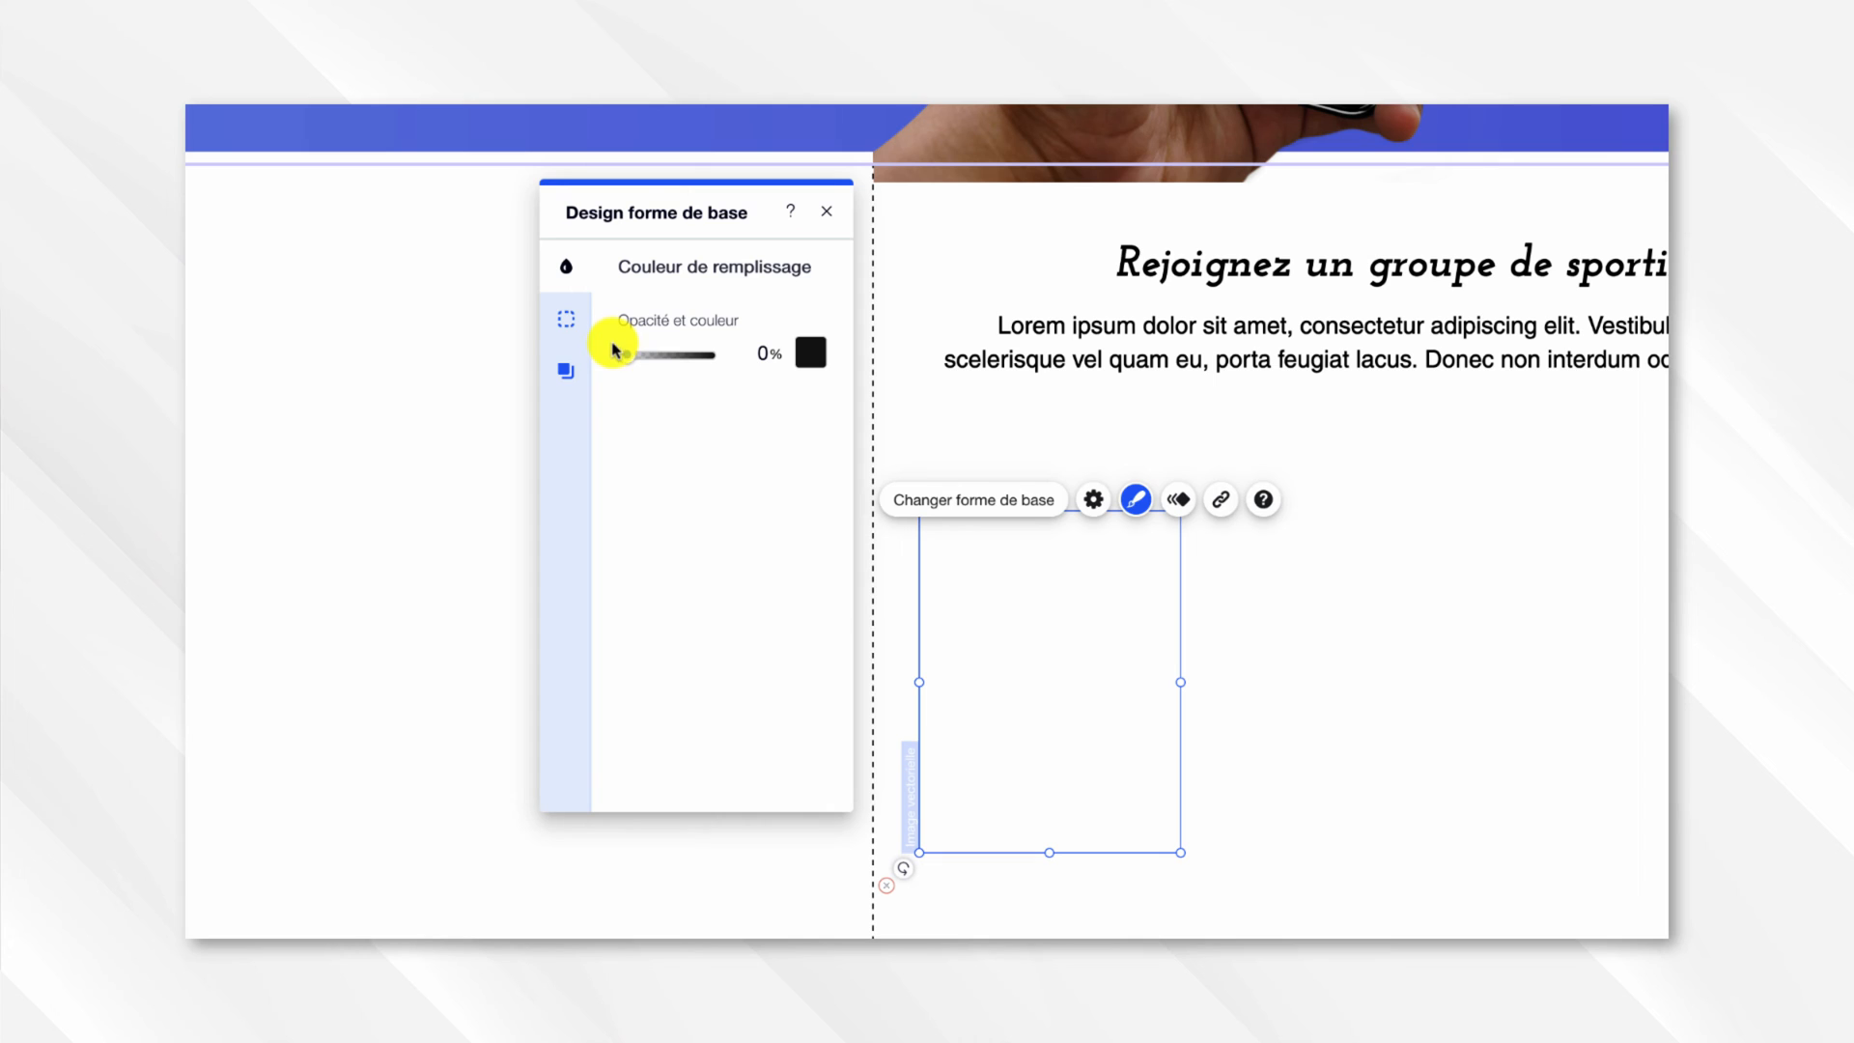
left_click(573, 329)
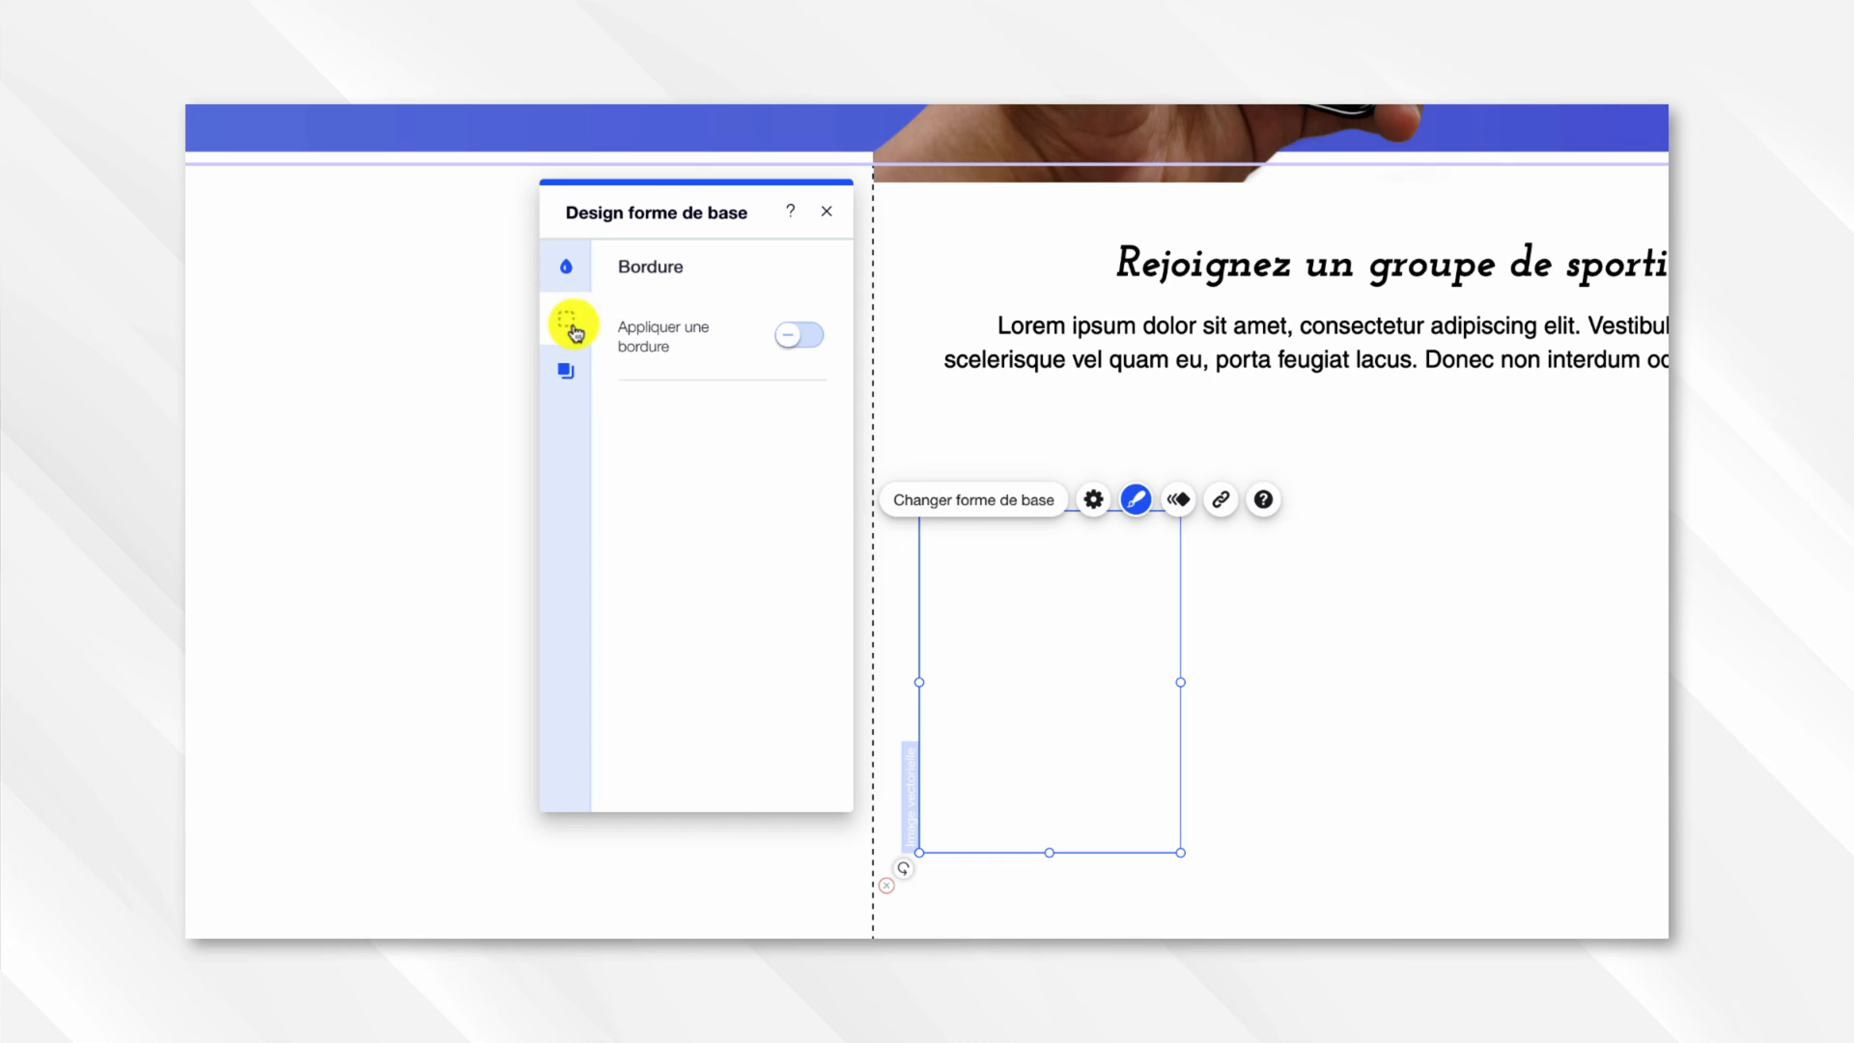
left_click(795, 338)
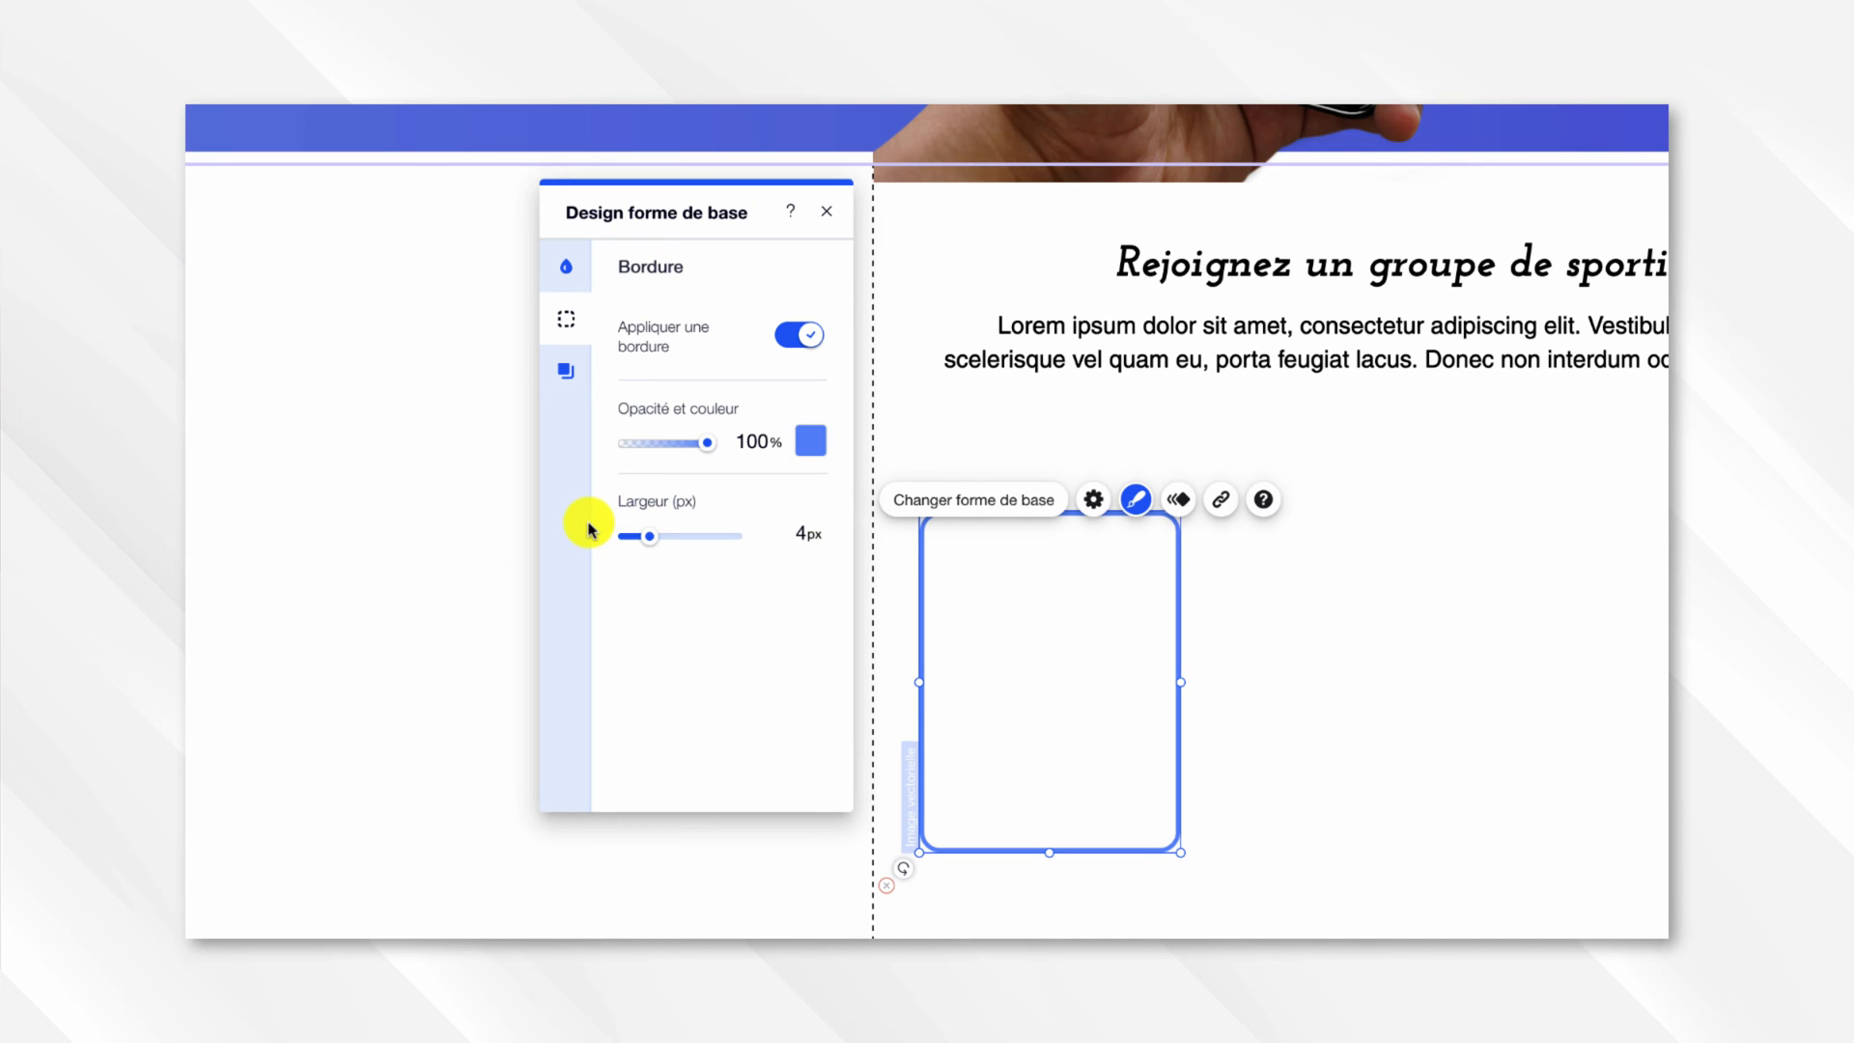
Add a drop shadow to the outlined rectangle with an angle of 321° and close its design settings.
left_click(564, 377)
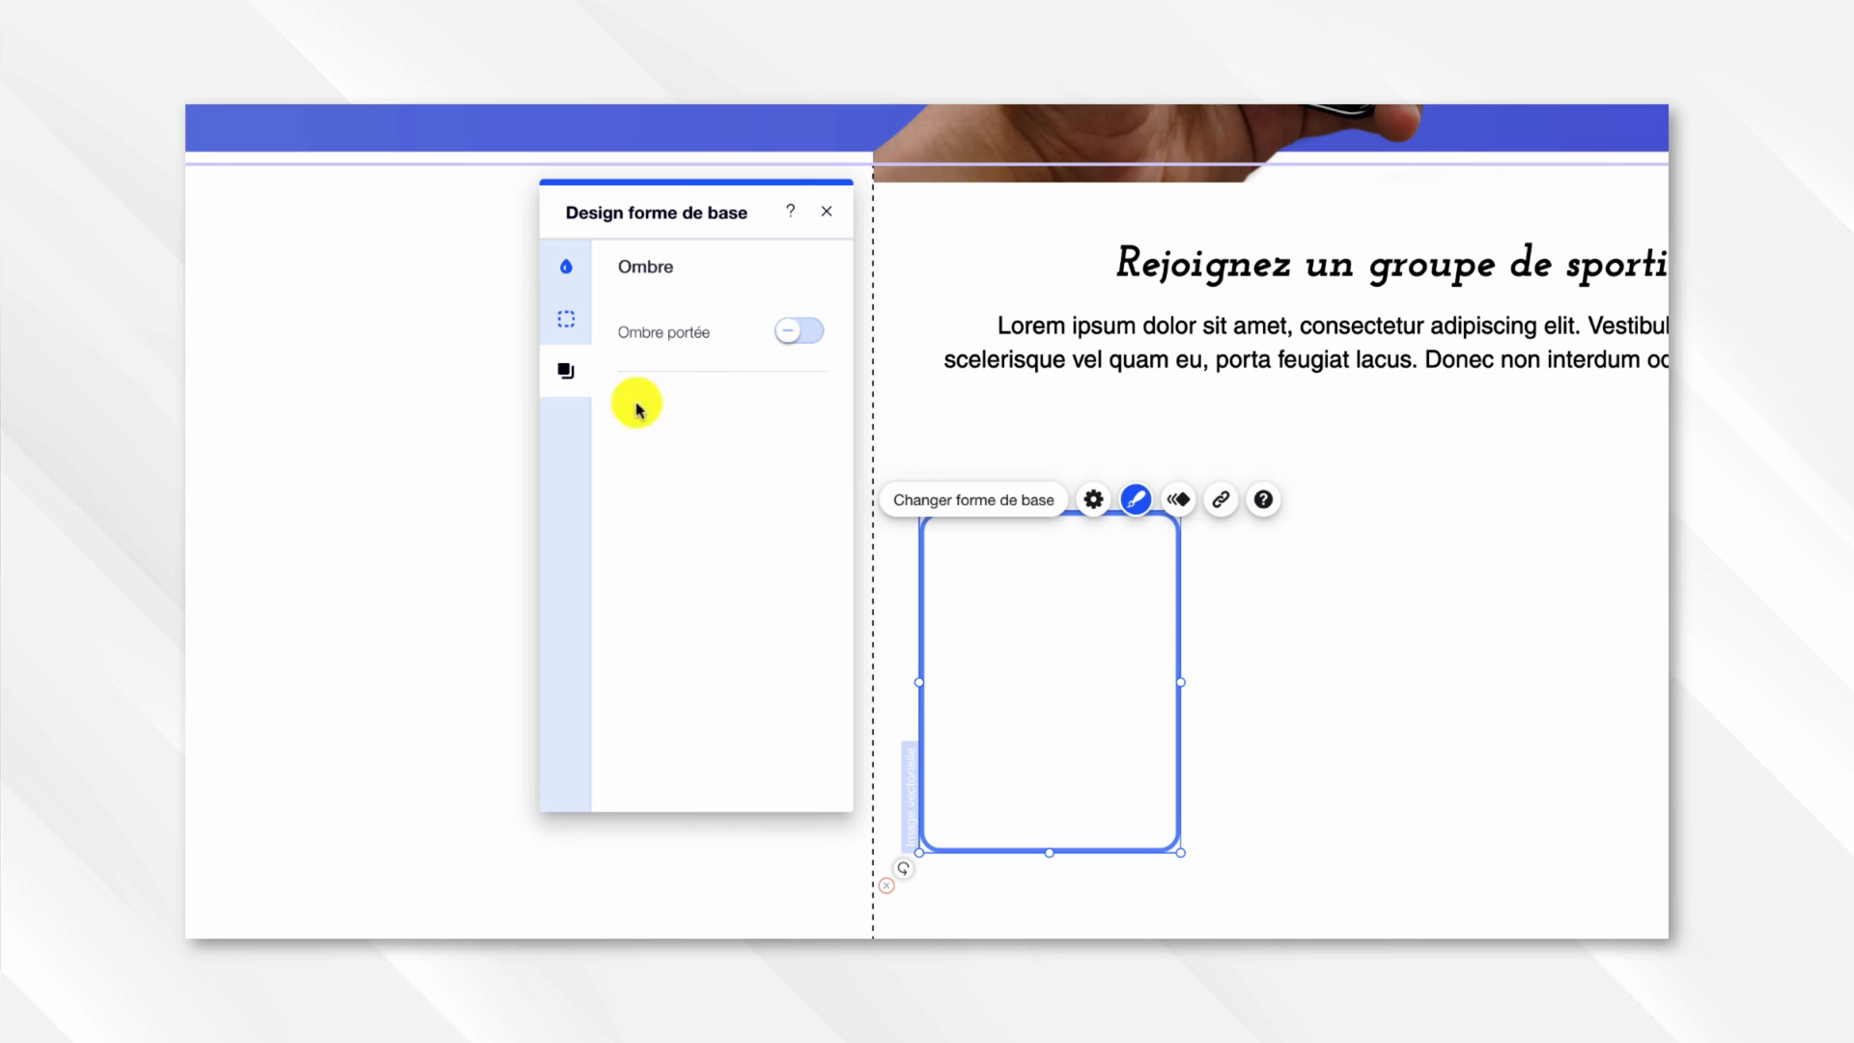
left_click(793, 333)
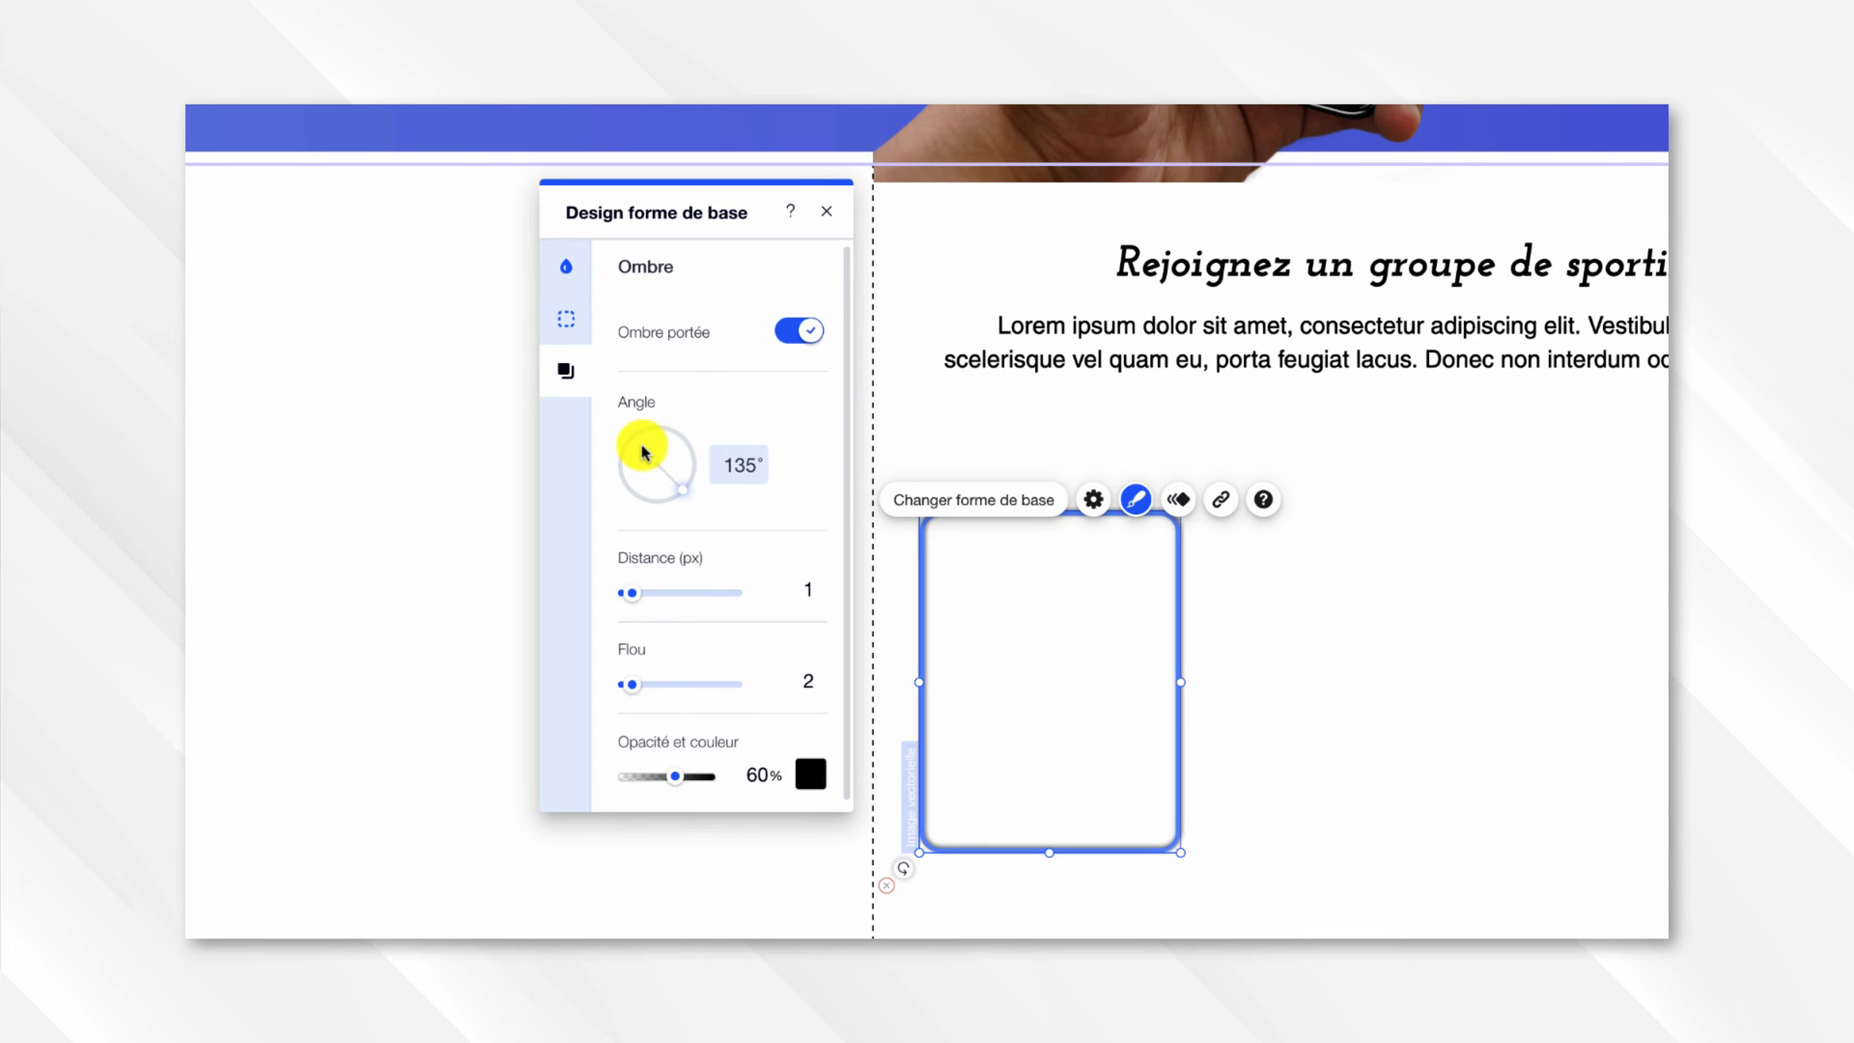
left_click(642, 446)
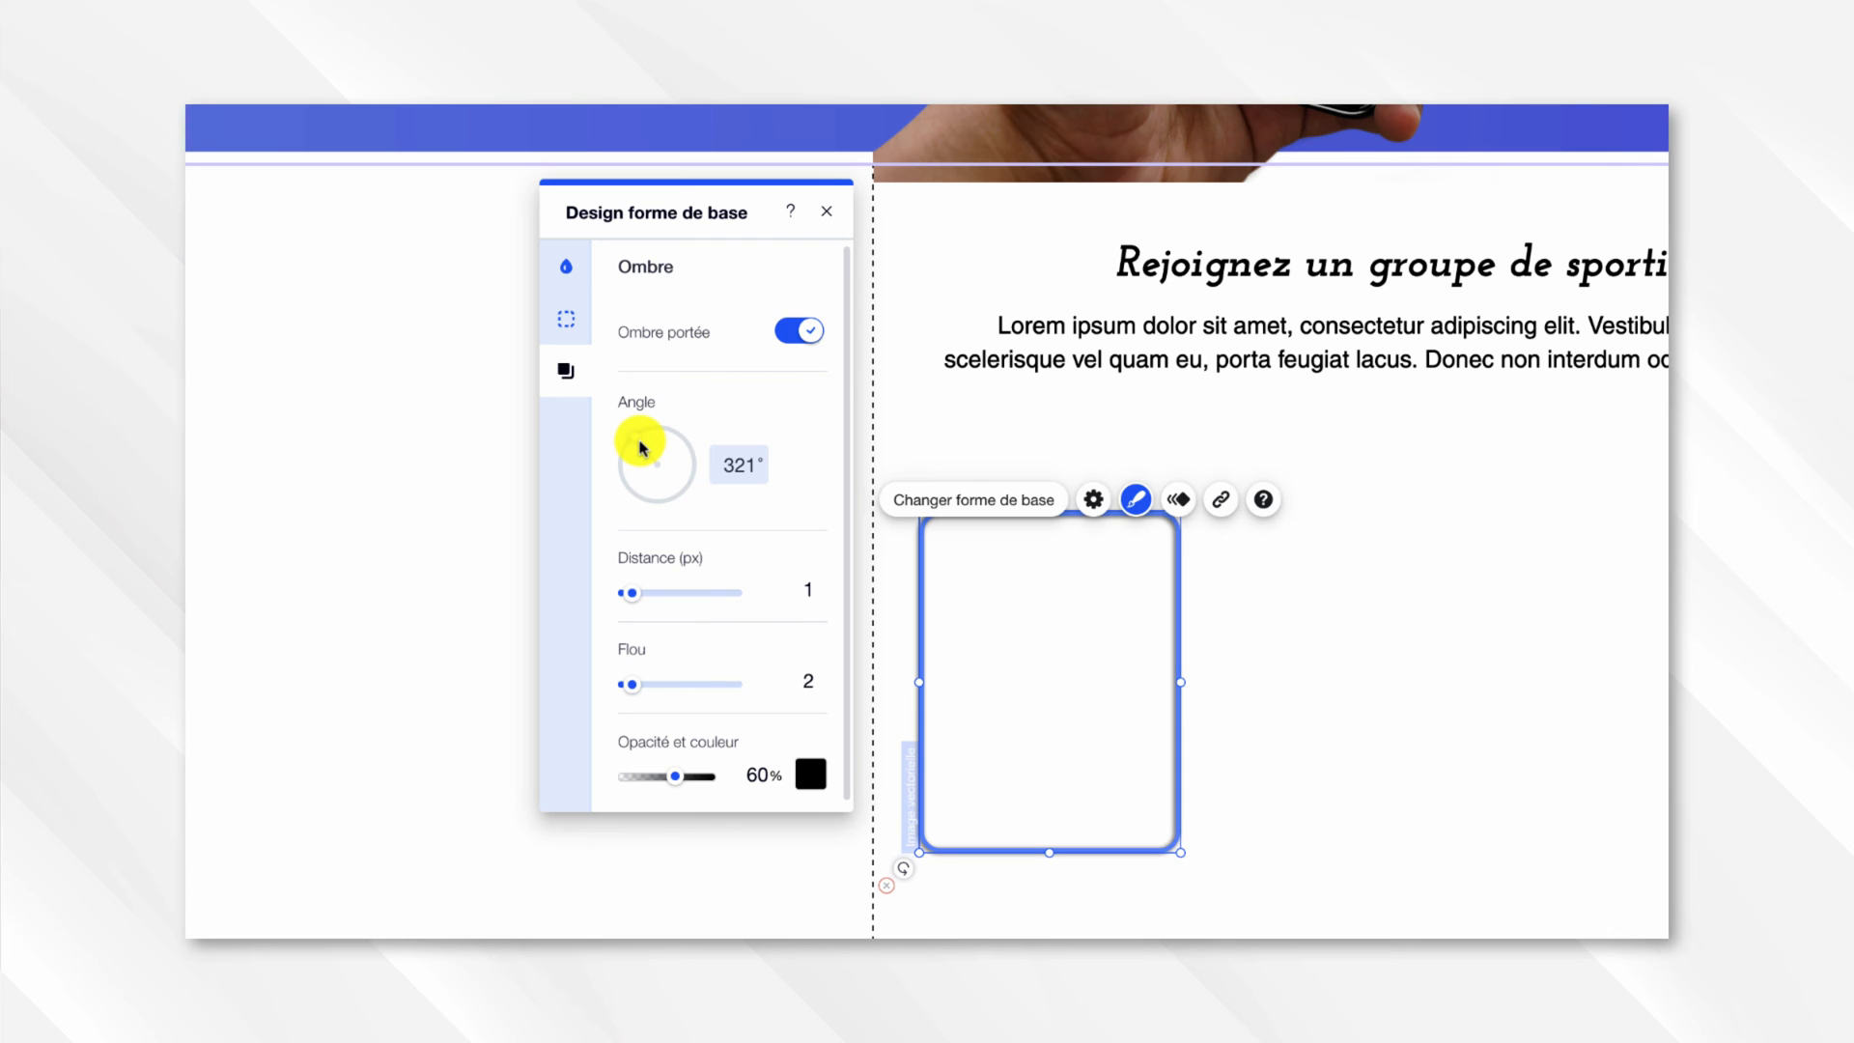
left_click(654, 443)
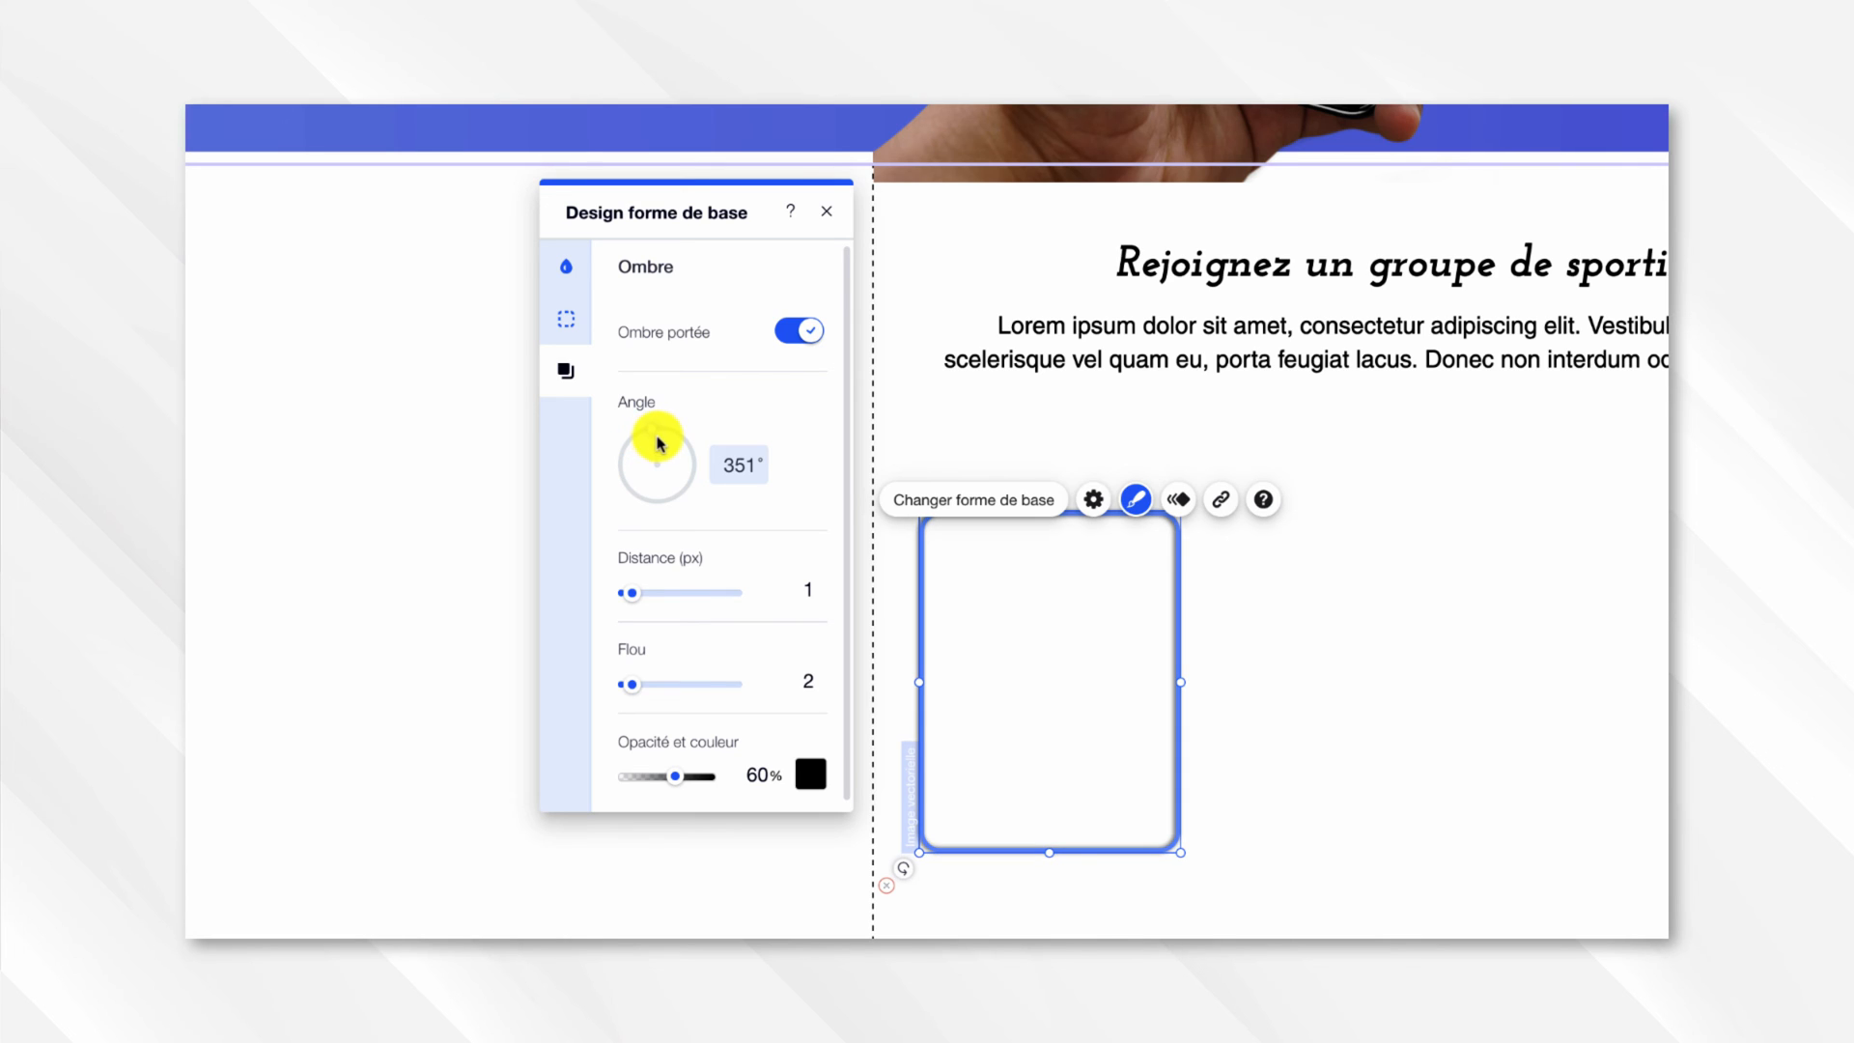
left_click(638, 454)
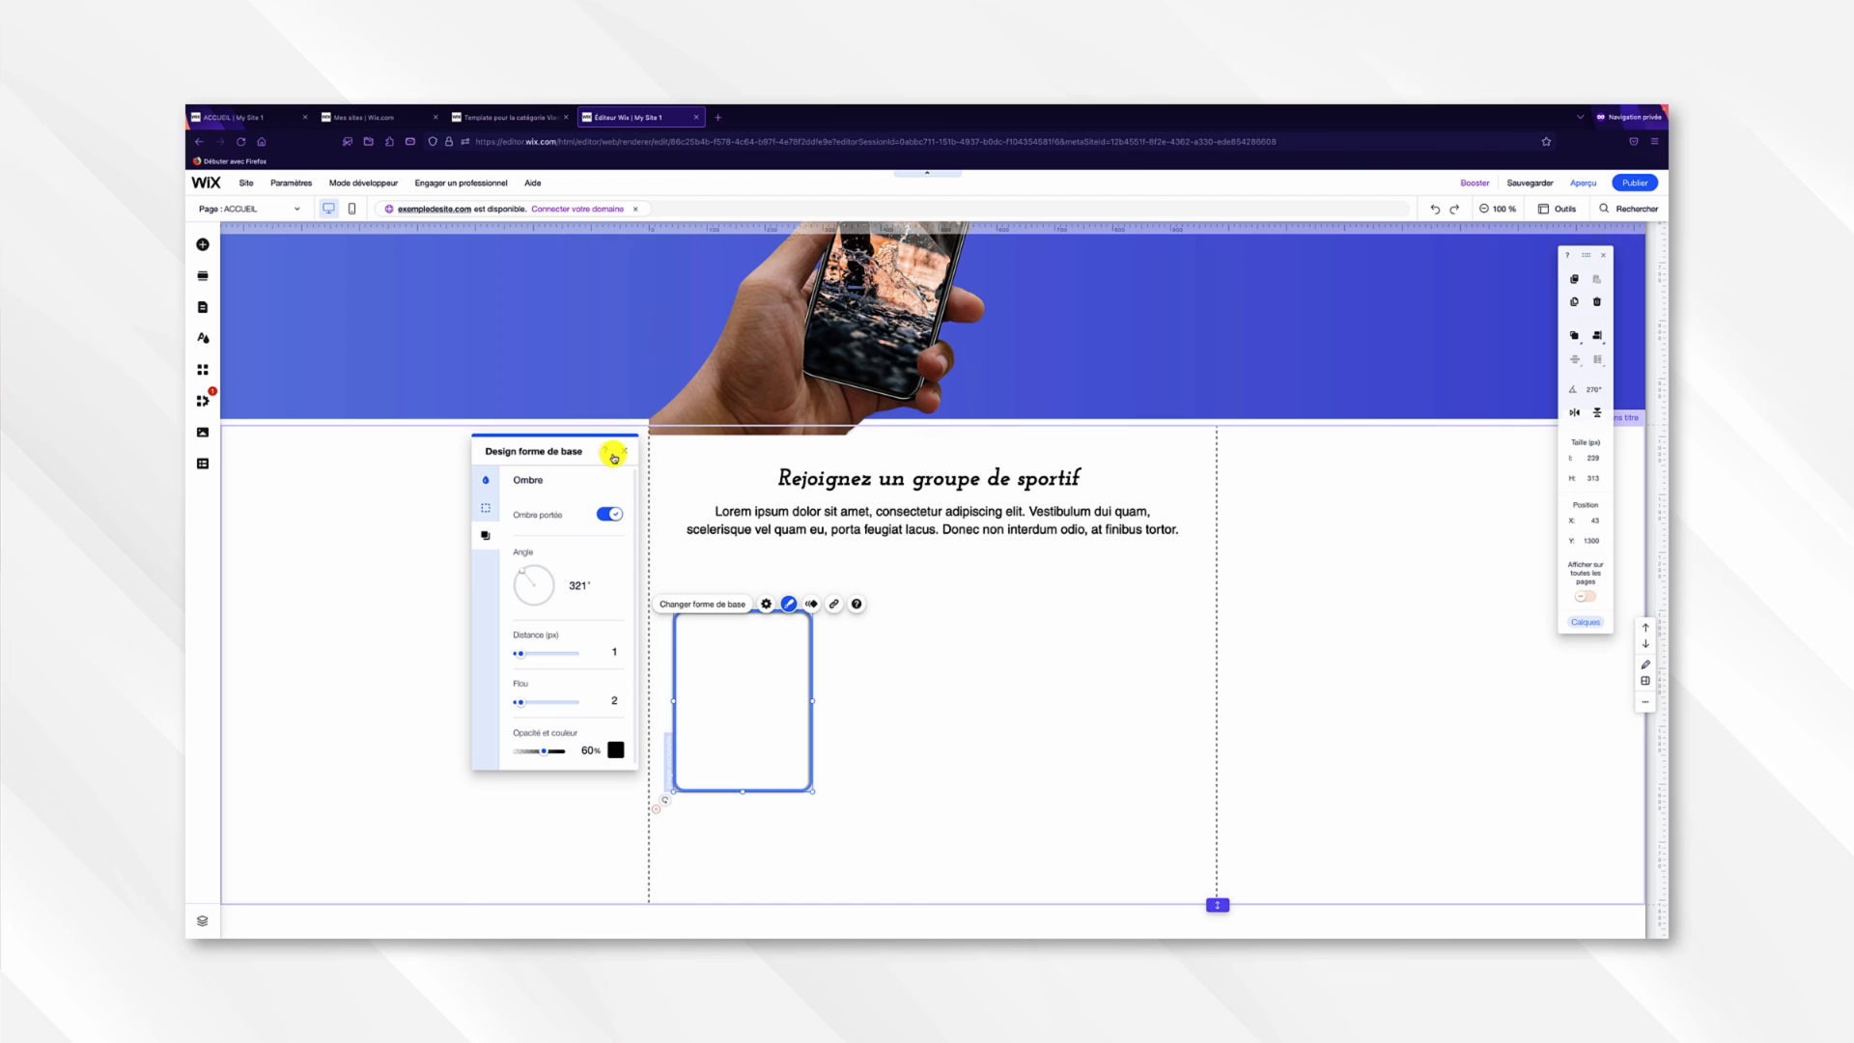
left_click(622, 455)
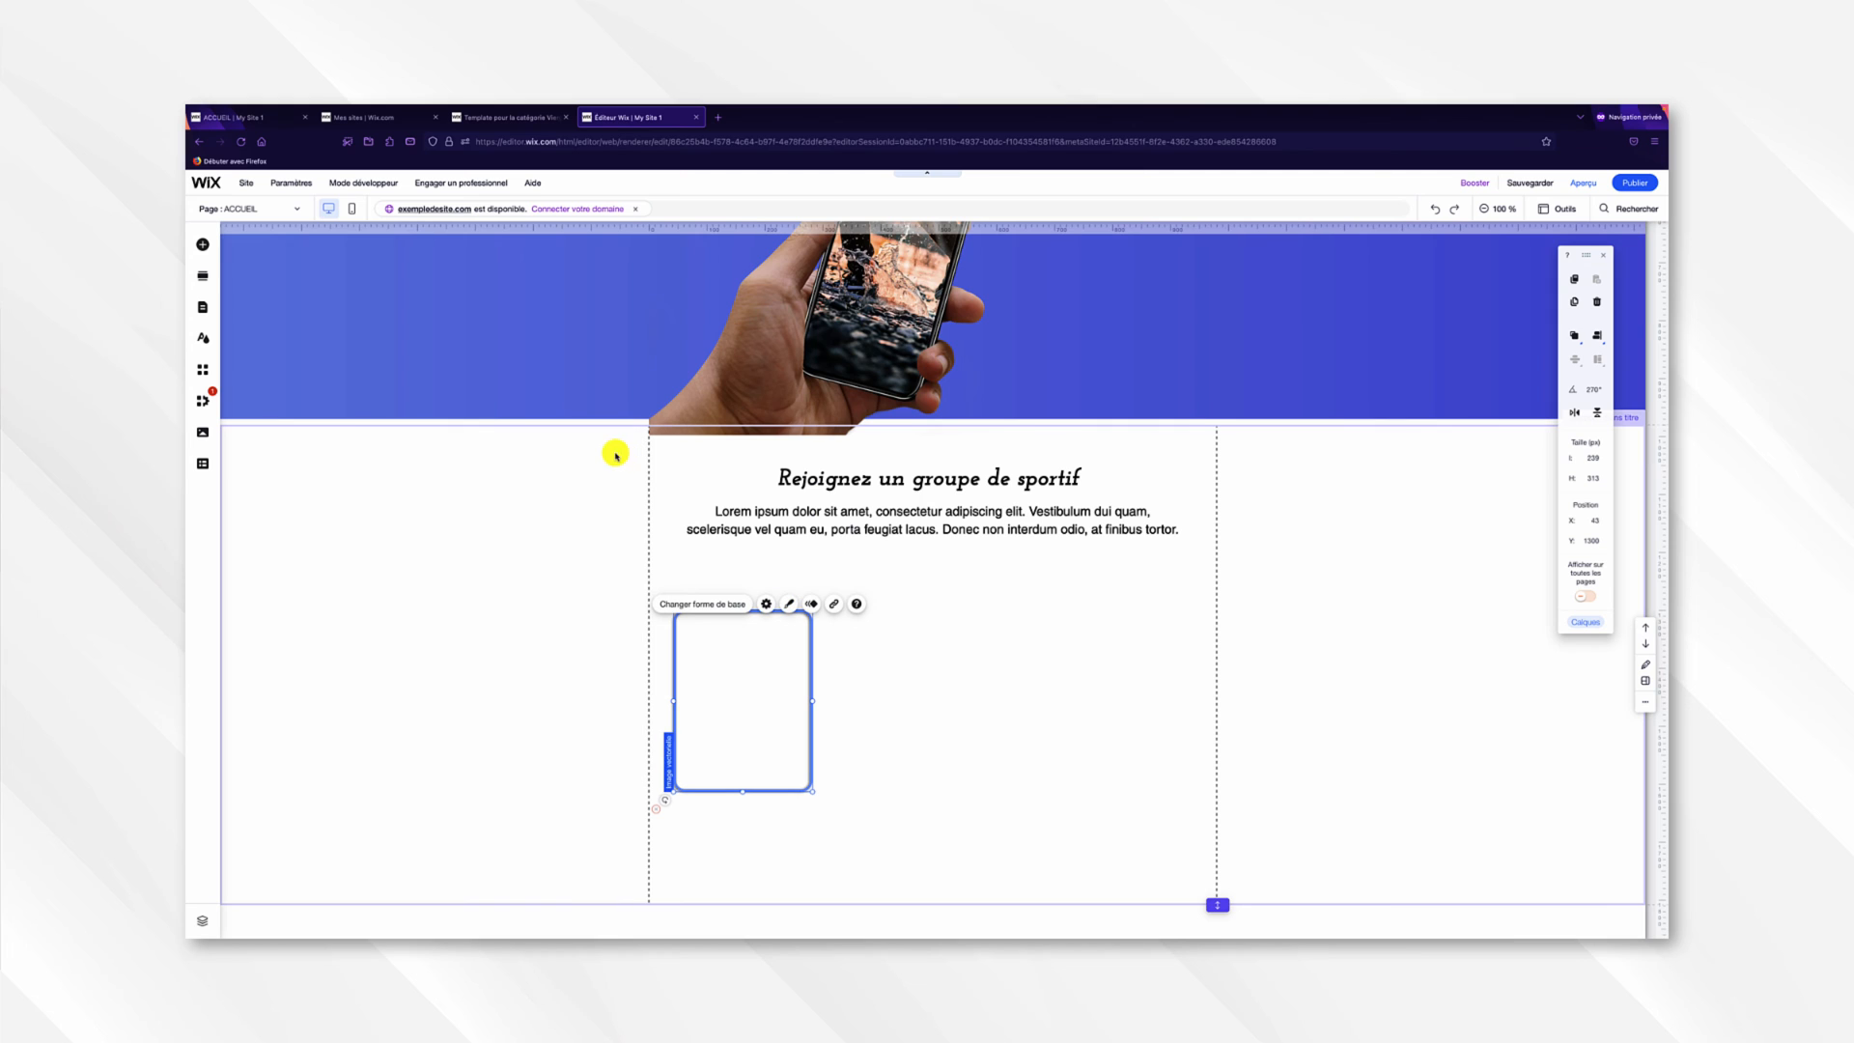
Following the Firefit example, duplicate the outlined rectangle twice to make a row of three evenly spaced cards, the copies at about x 302 and x 561.
left_click(271, 129)
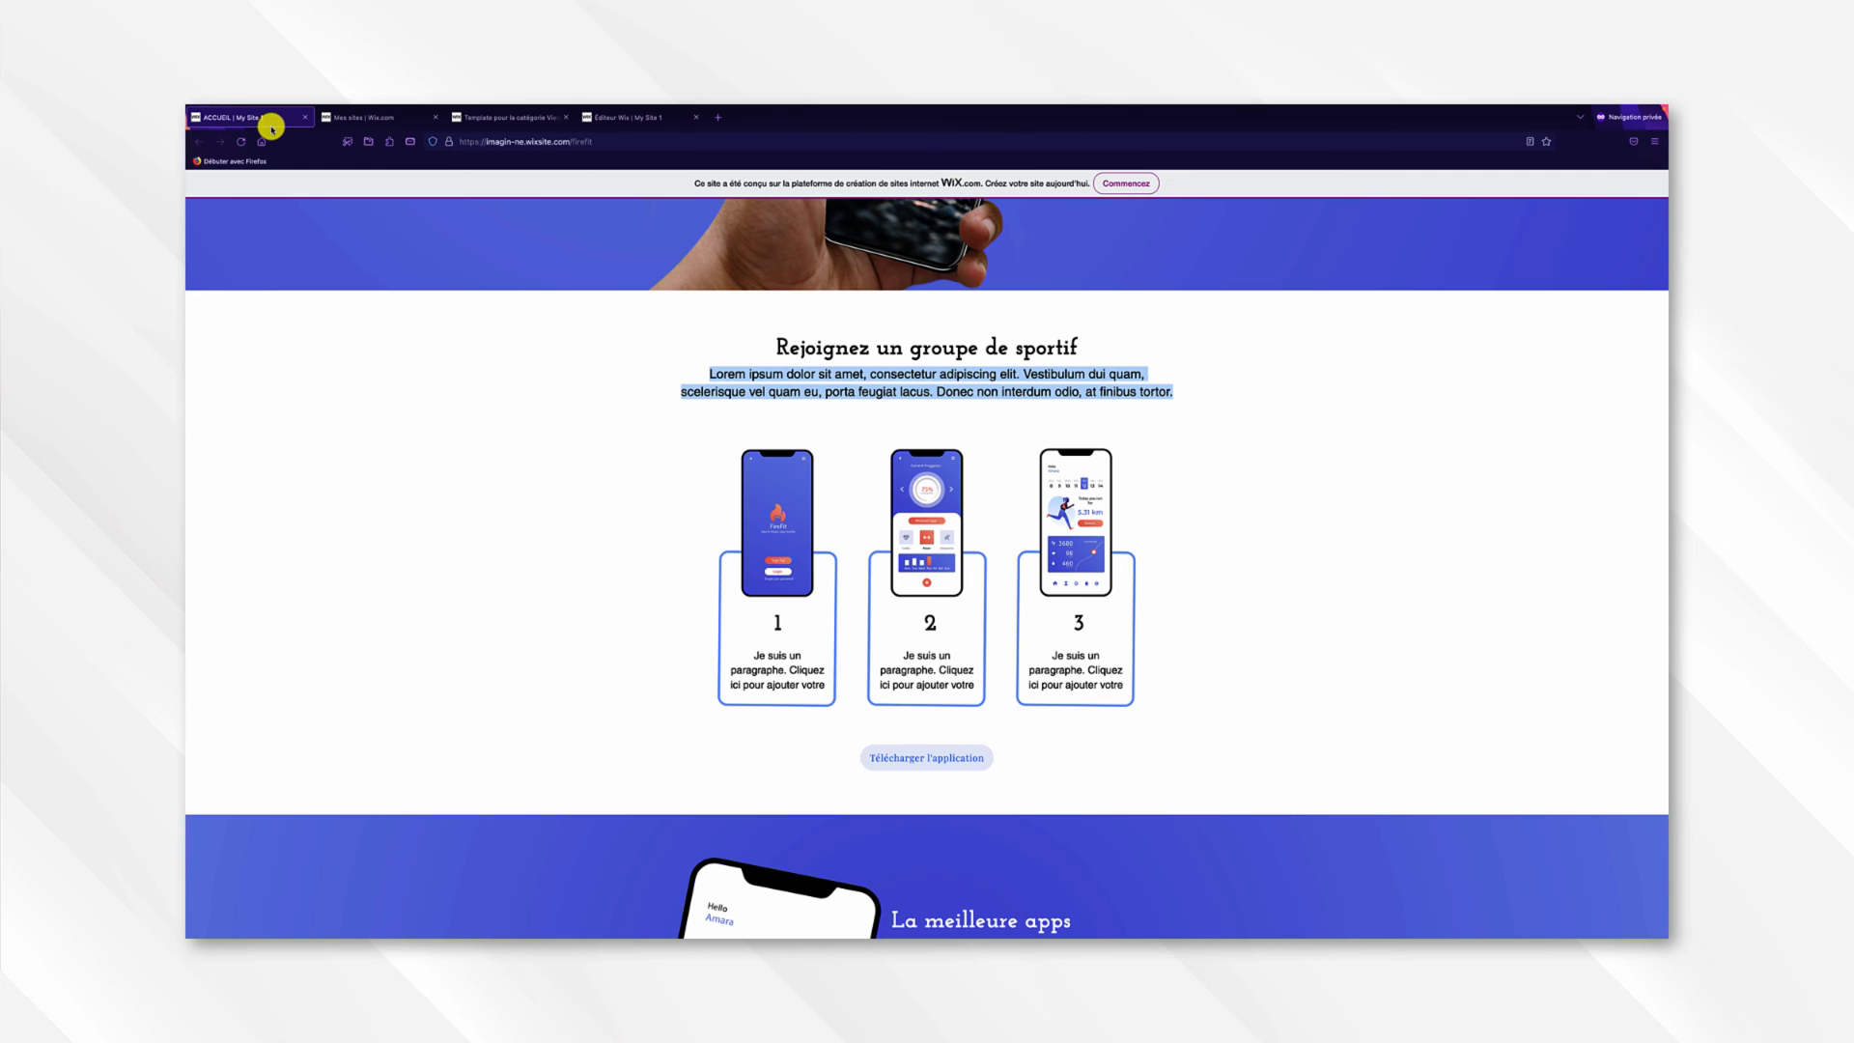
left_click(611, 117)
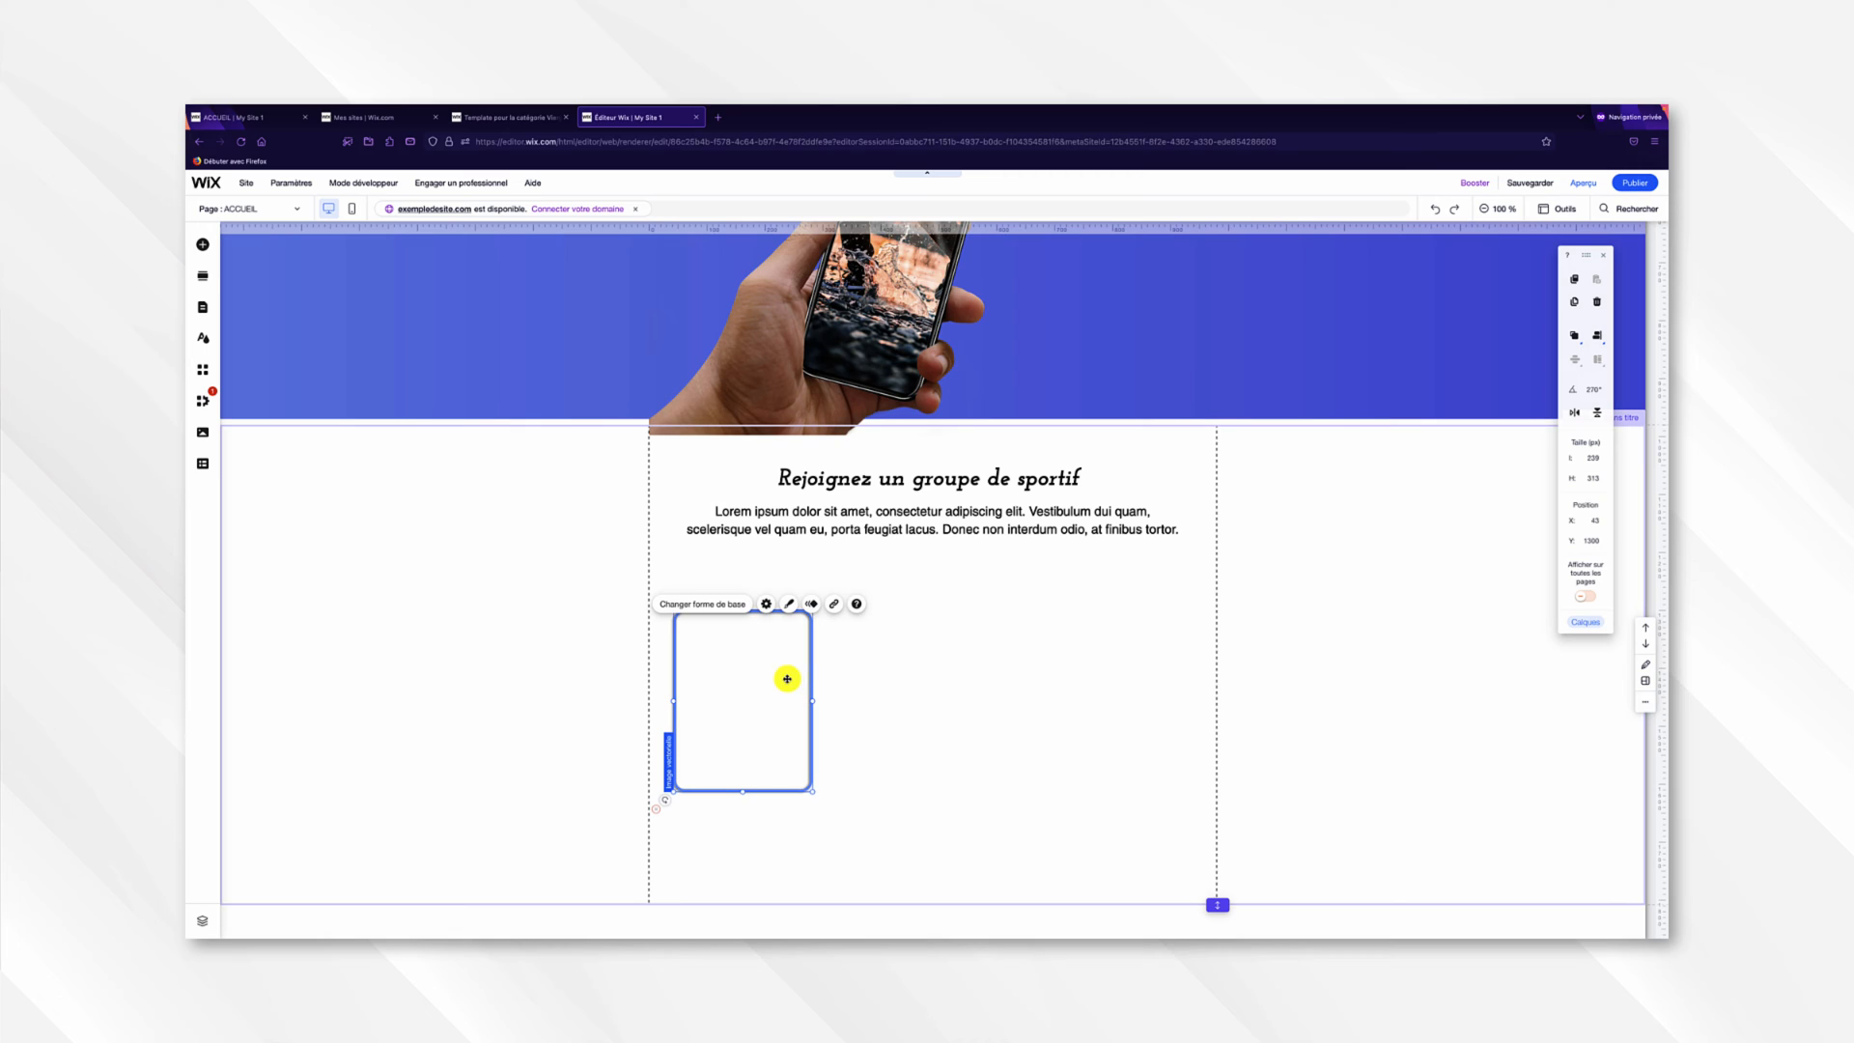
left_click_drag(787, 679, 941, 680)
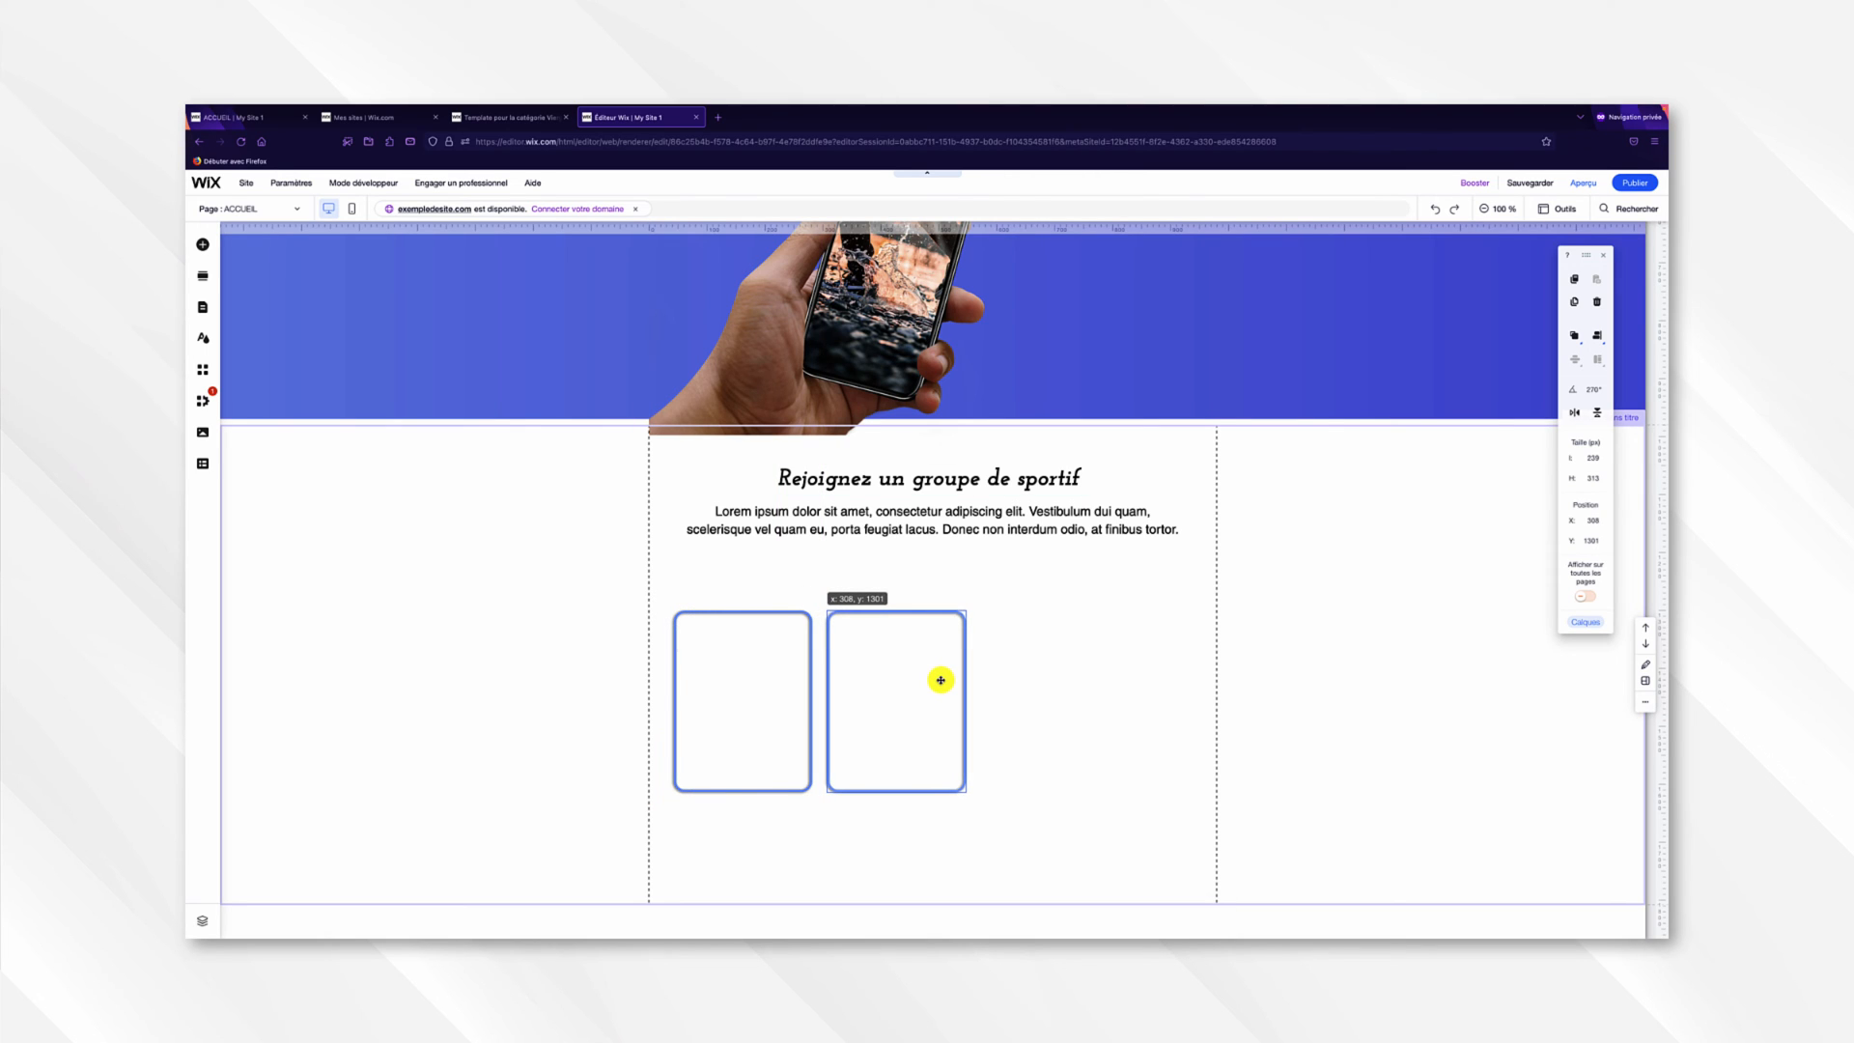
key("alt+shift")
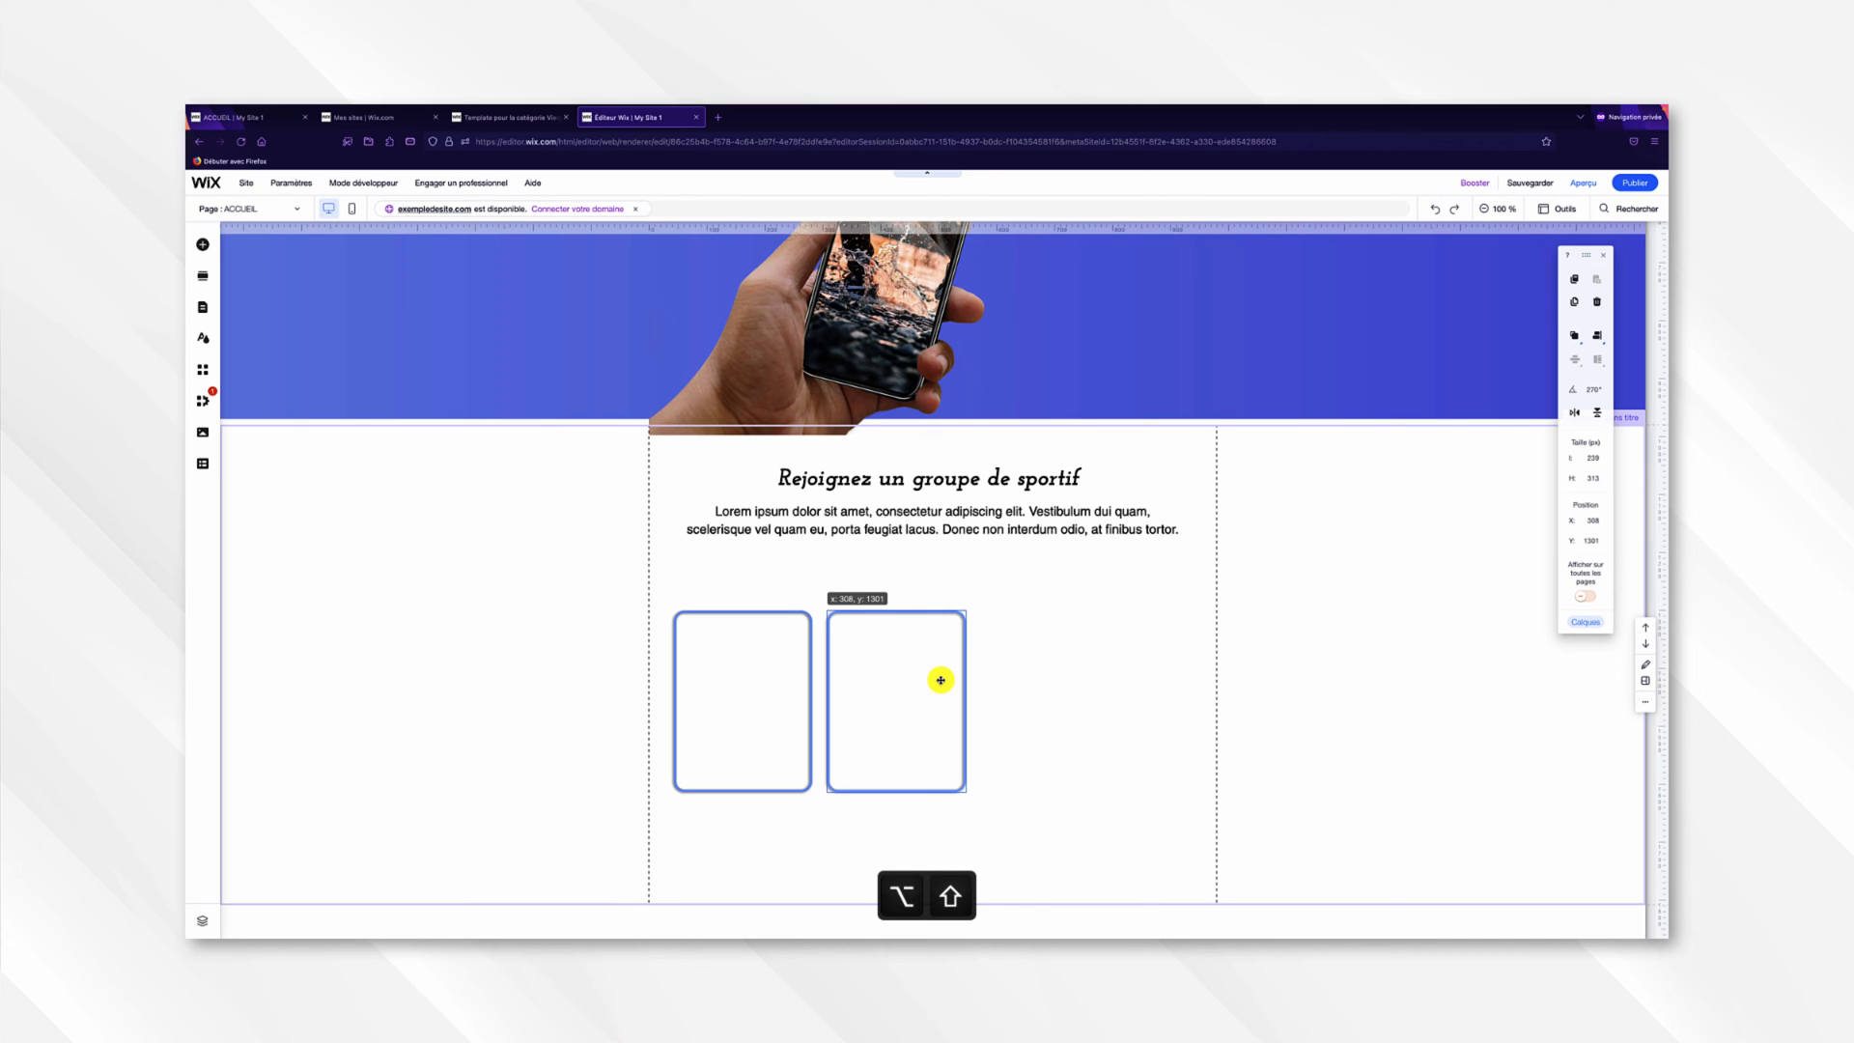
mouse_move(941, 680)
left_mouse_down()
mouse_move(942, 650)
mouse_move(940, 715)
mouse_move(937, 658)
left_mouse_up()
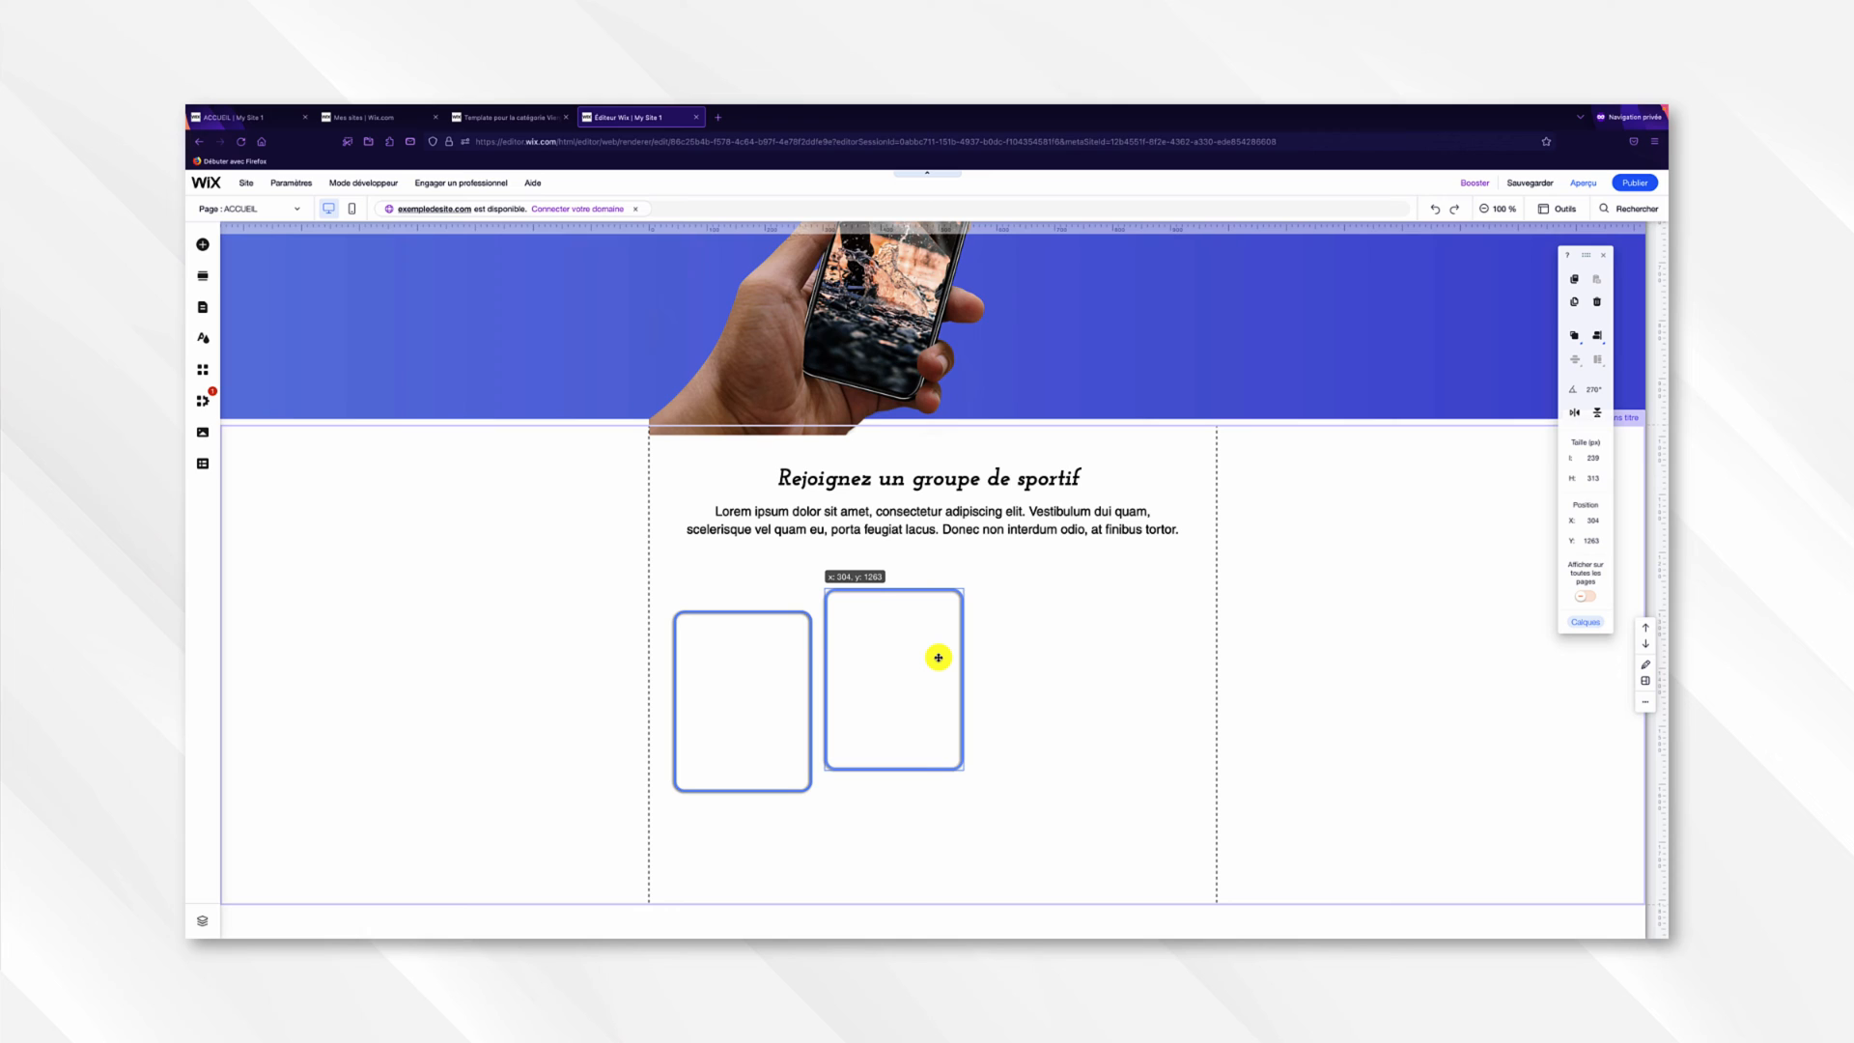
left_click_drag(937, 657, 936, 703)
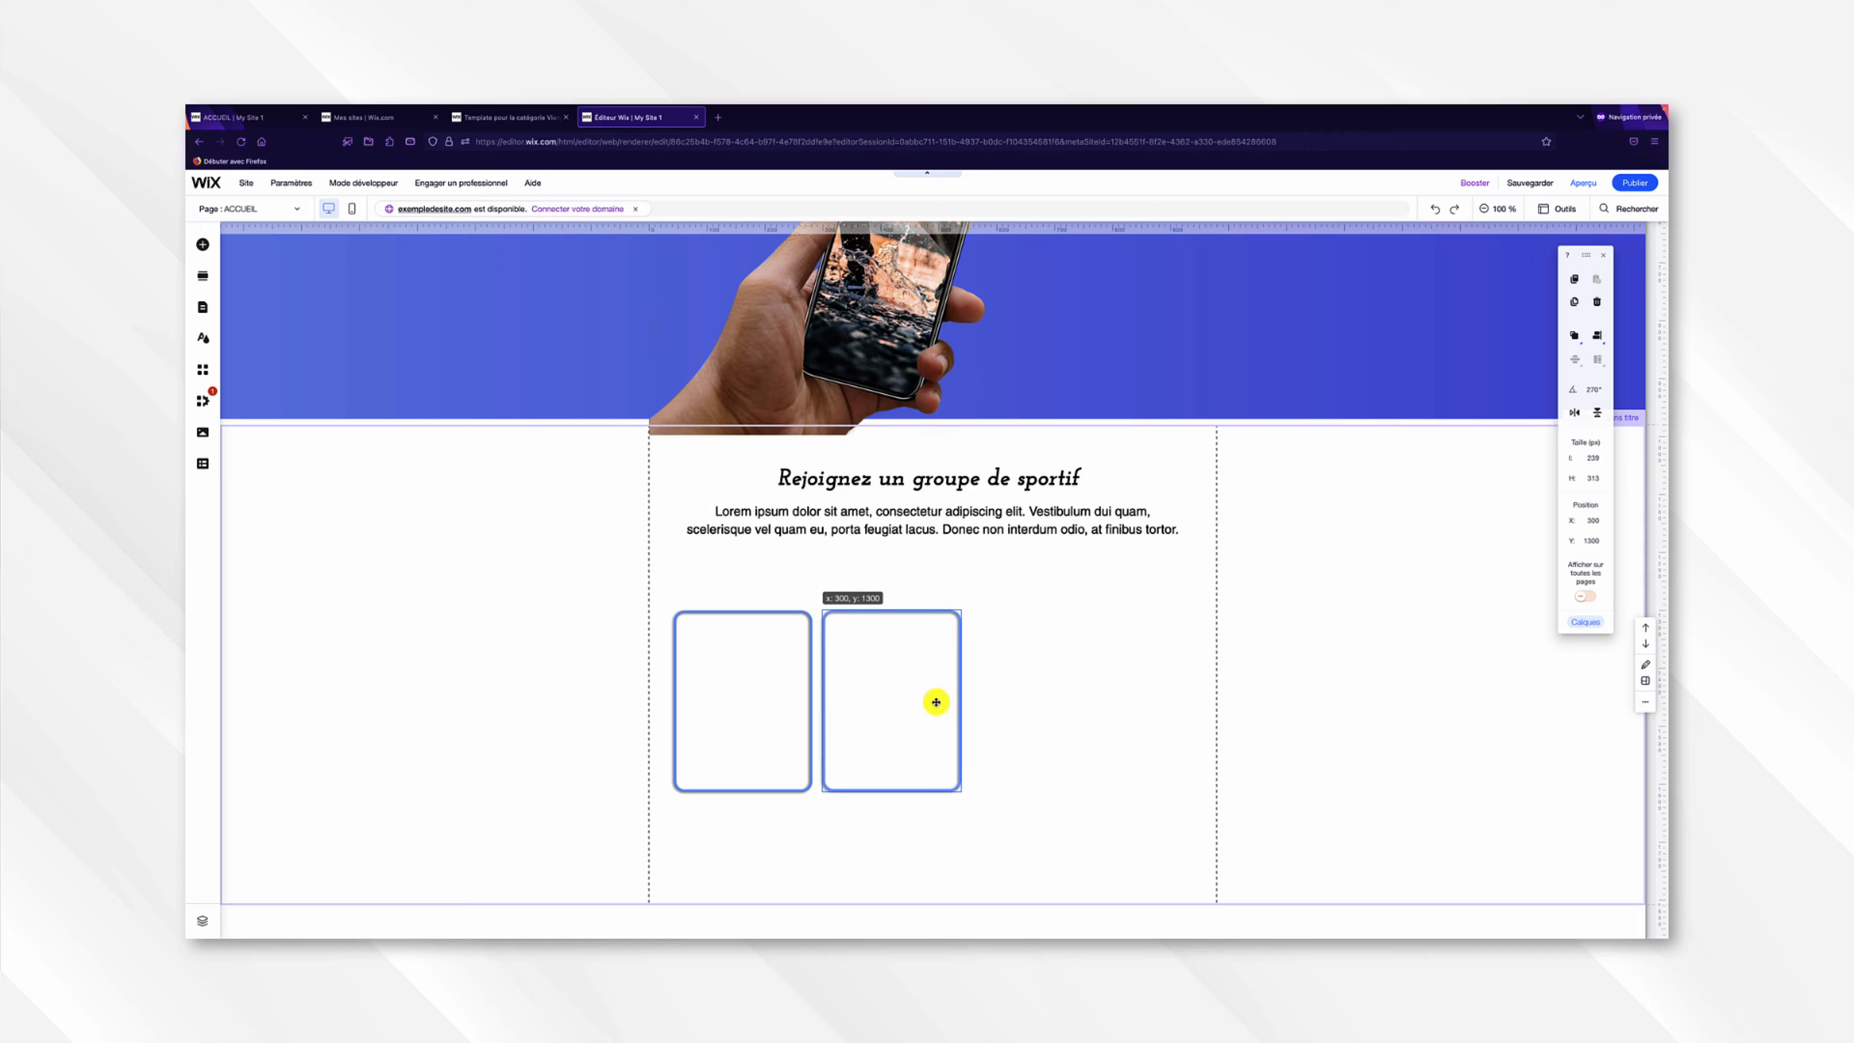
left_click_drag(936, 702, 937, 702)
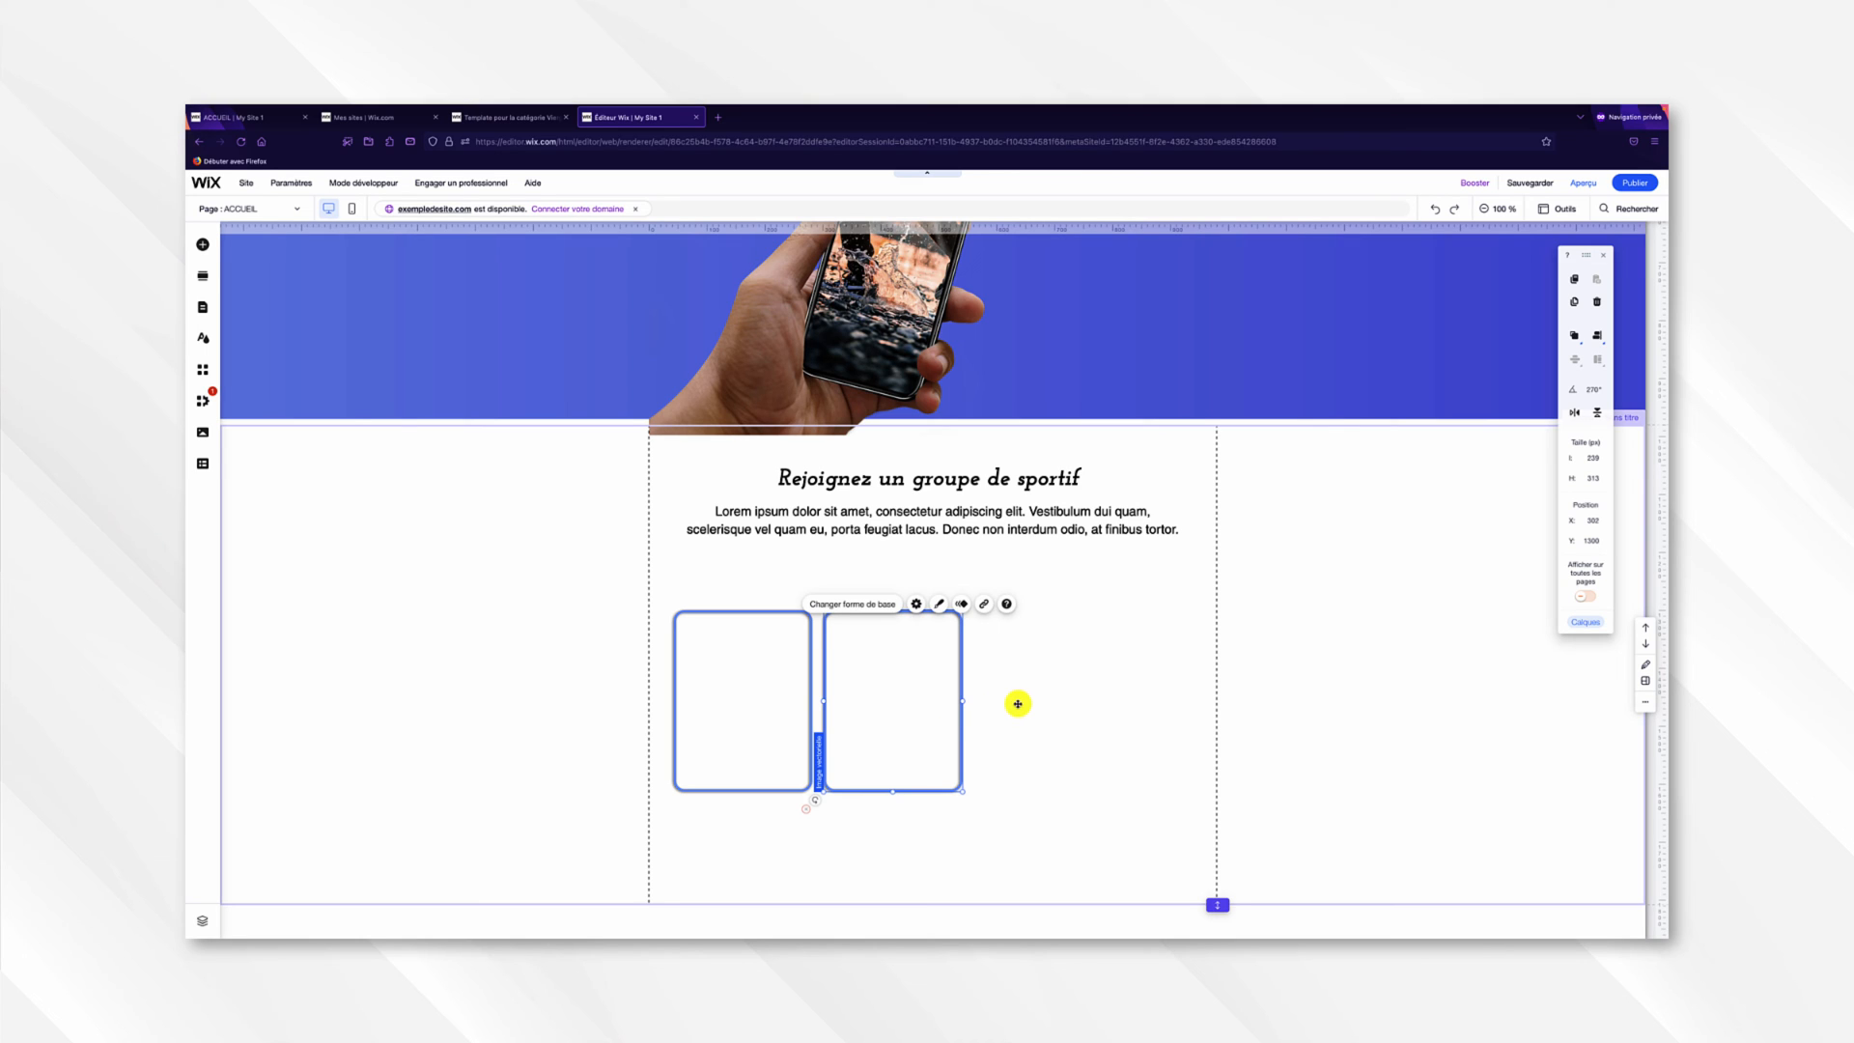
left_click_drag(879, 699, 1032, 701)
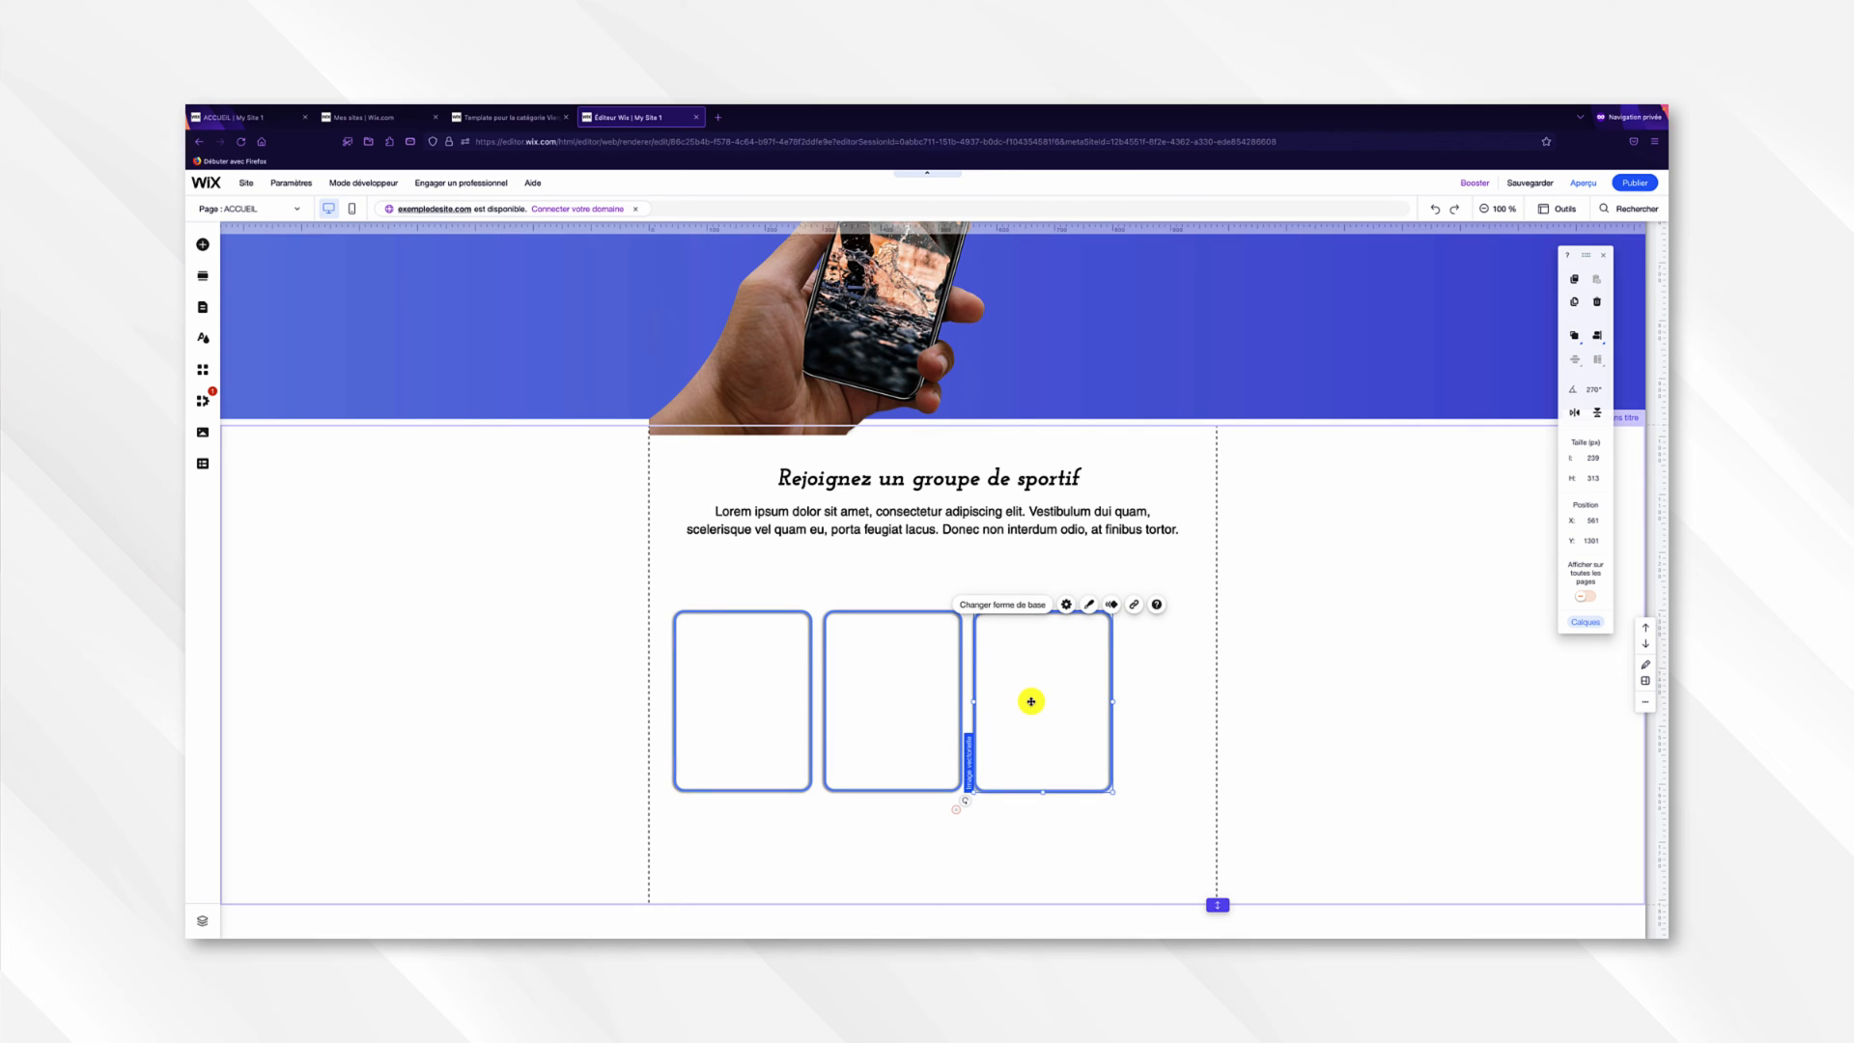
Group the three rounded frames and move the group so it is centred below the section's introductory text.
left_click(903, 699, "shift")
left_click(756, 691, "shift")
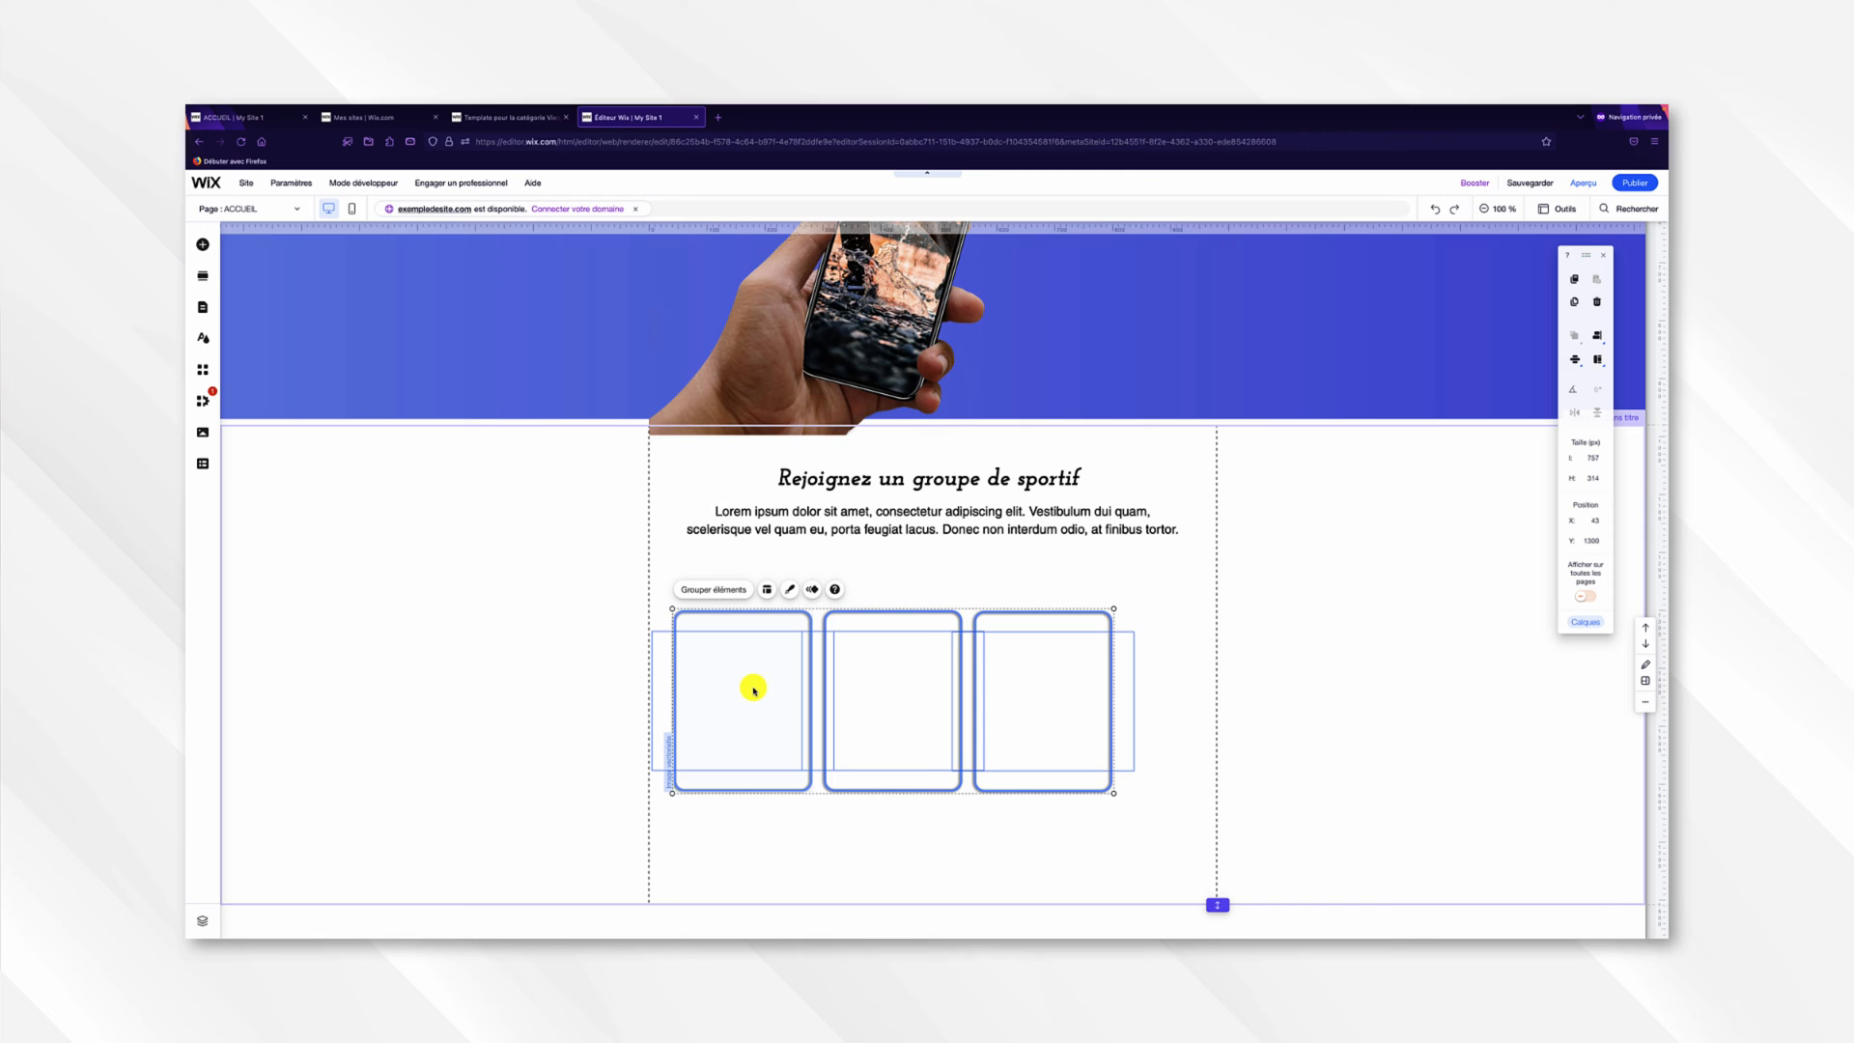
left_click(719, 591)
left_click_drag(749, 642, 794, 673)
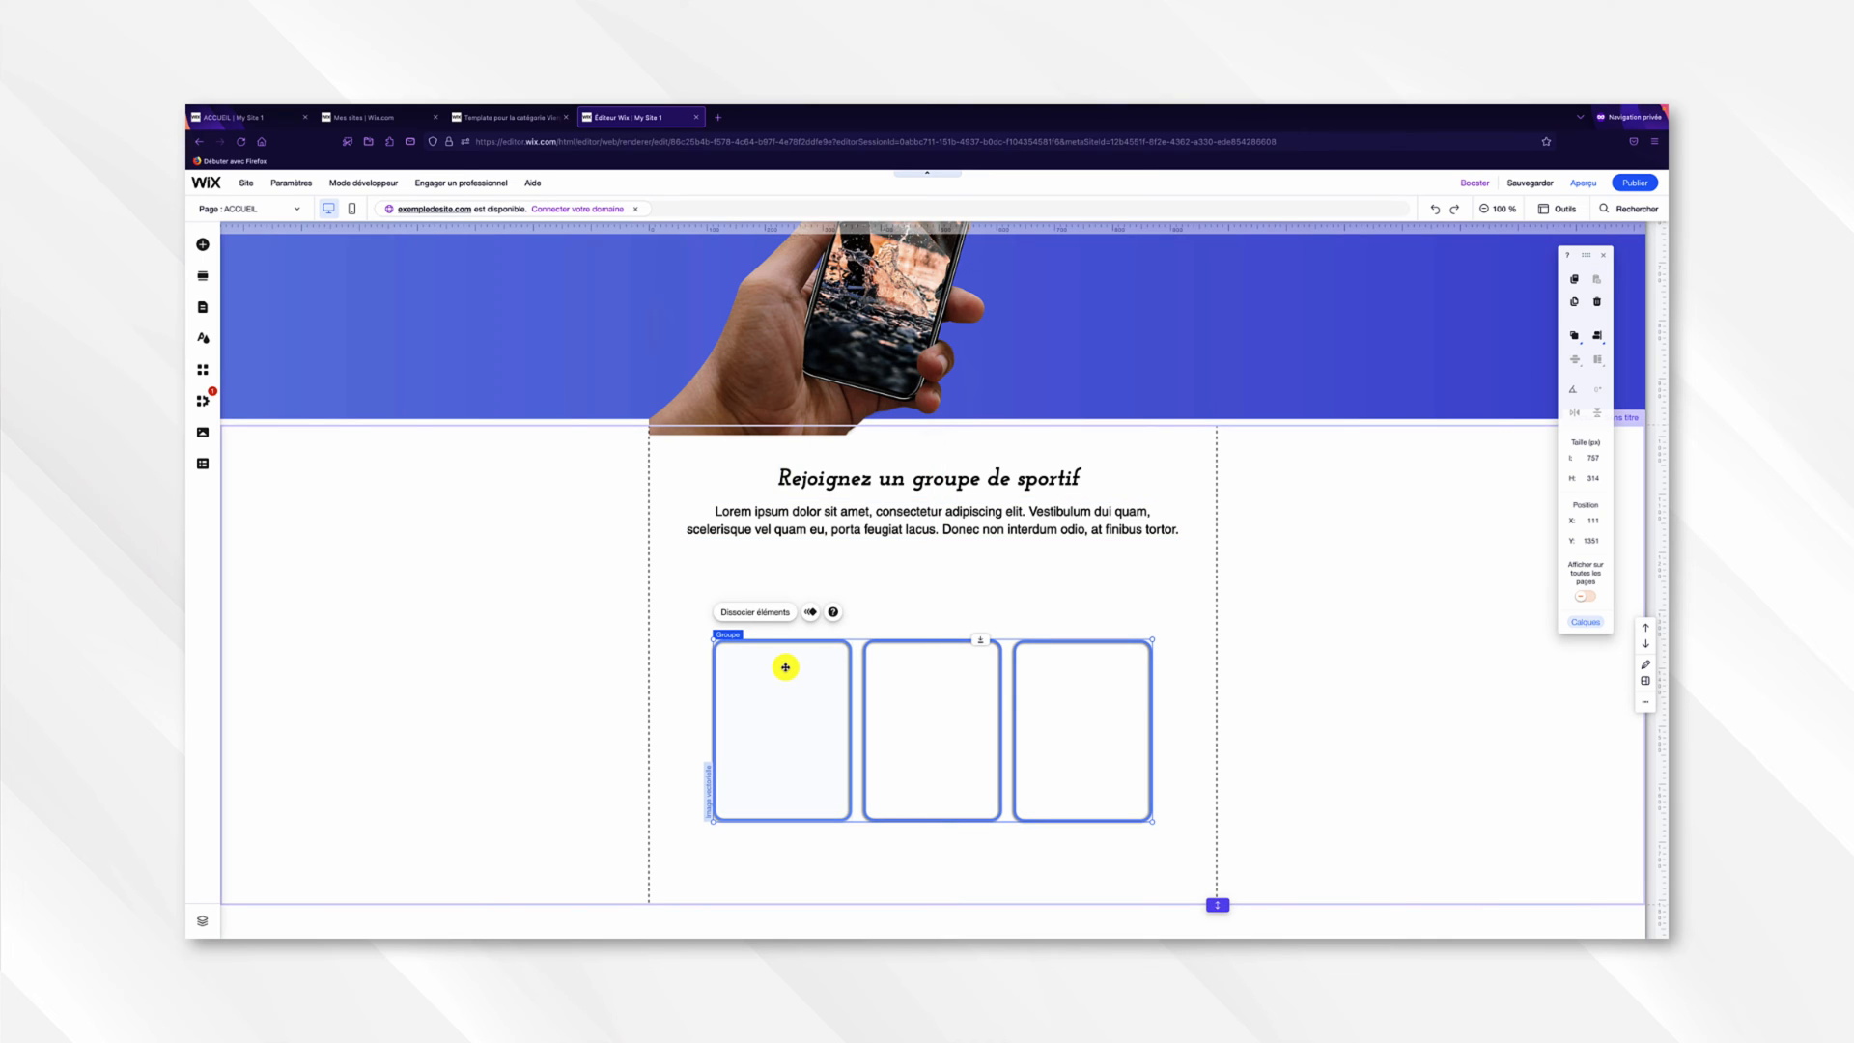
Upload iphone_1.png, iphone_2.png and iphone_3.png from the Bureau folder to the site's media files.
left_click(200, 432)
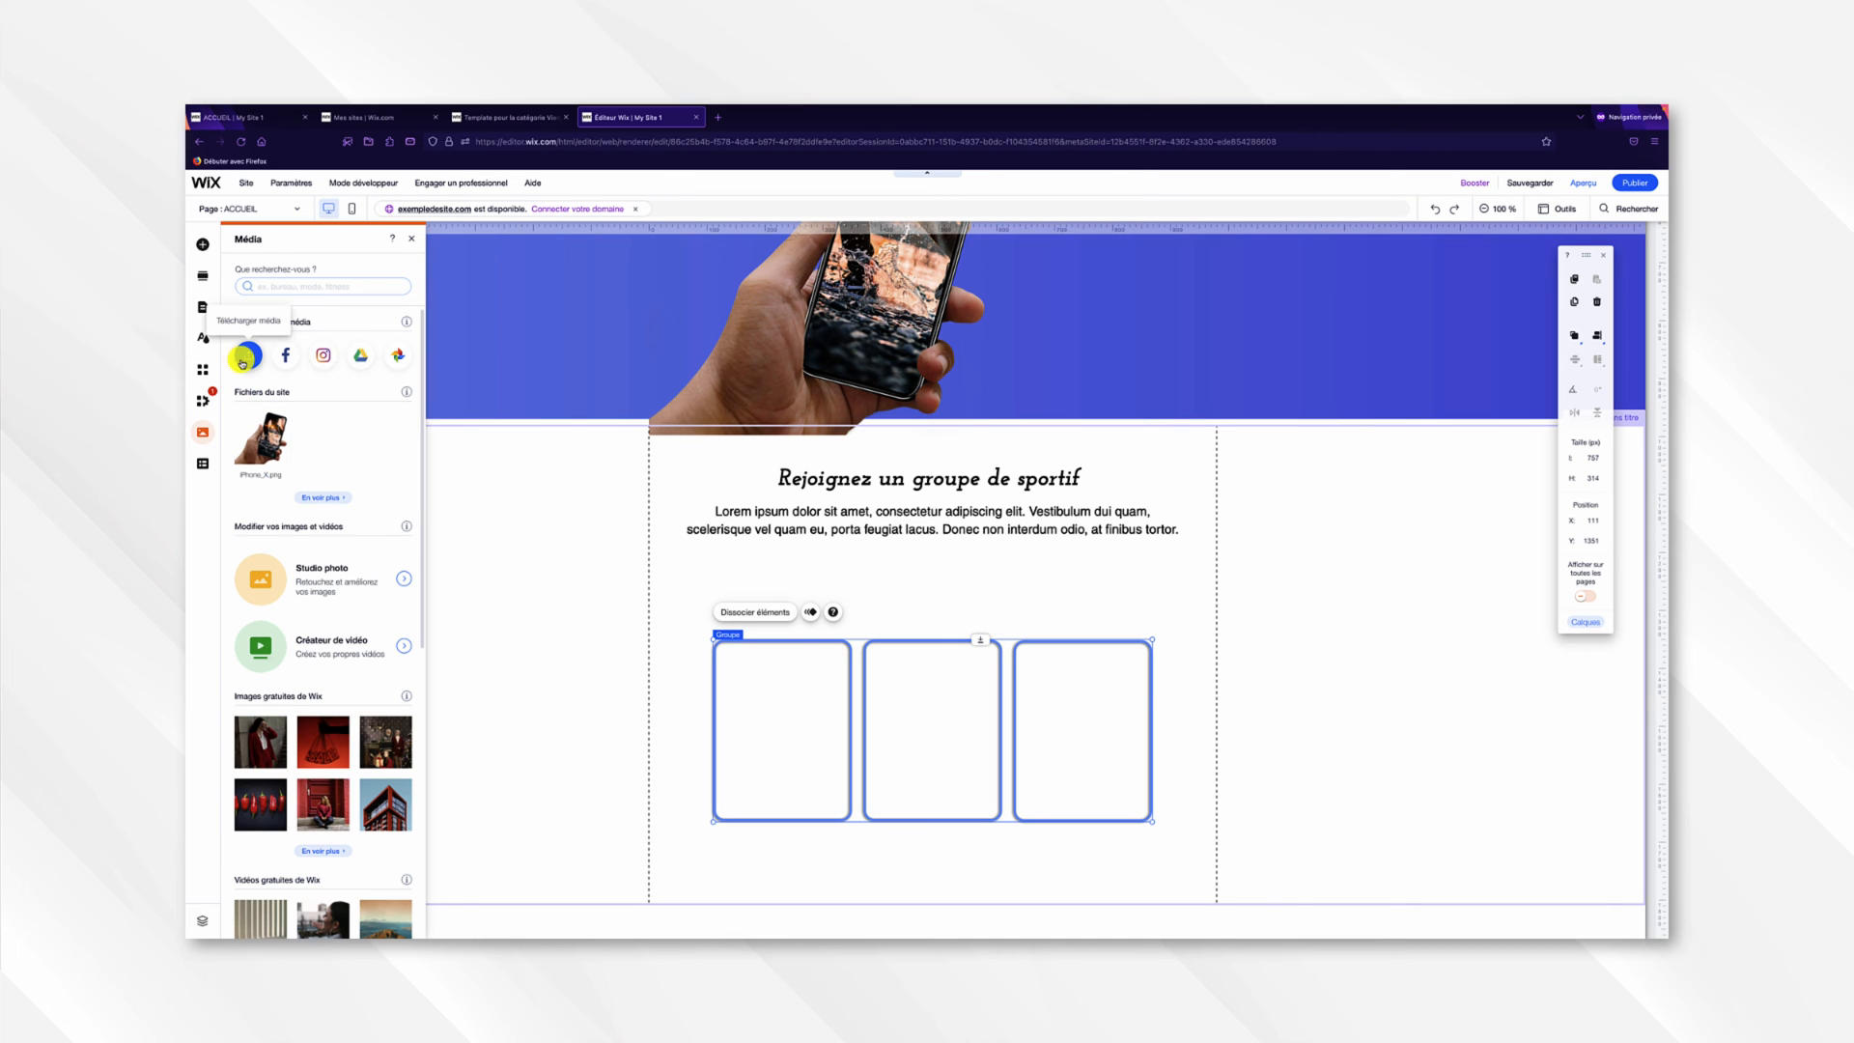
left_click(250, 357)
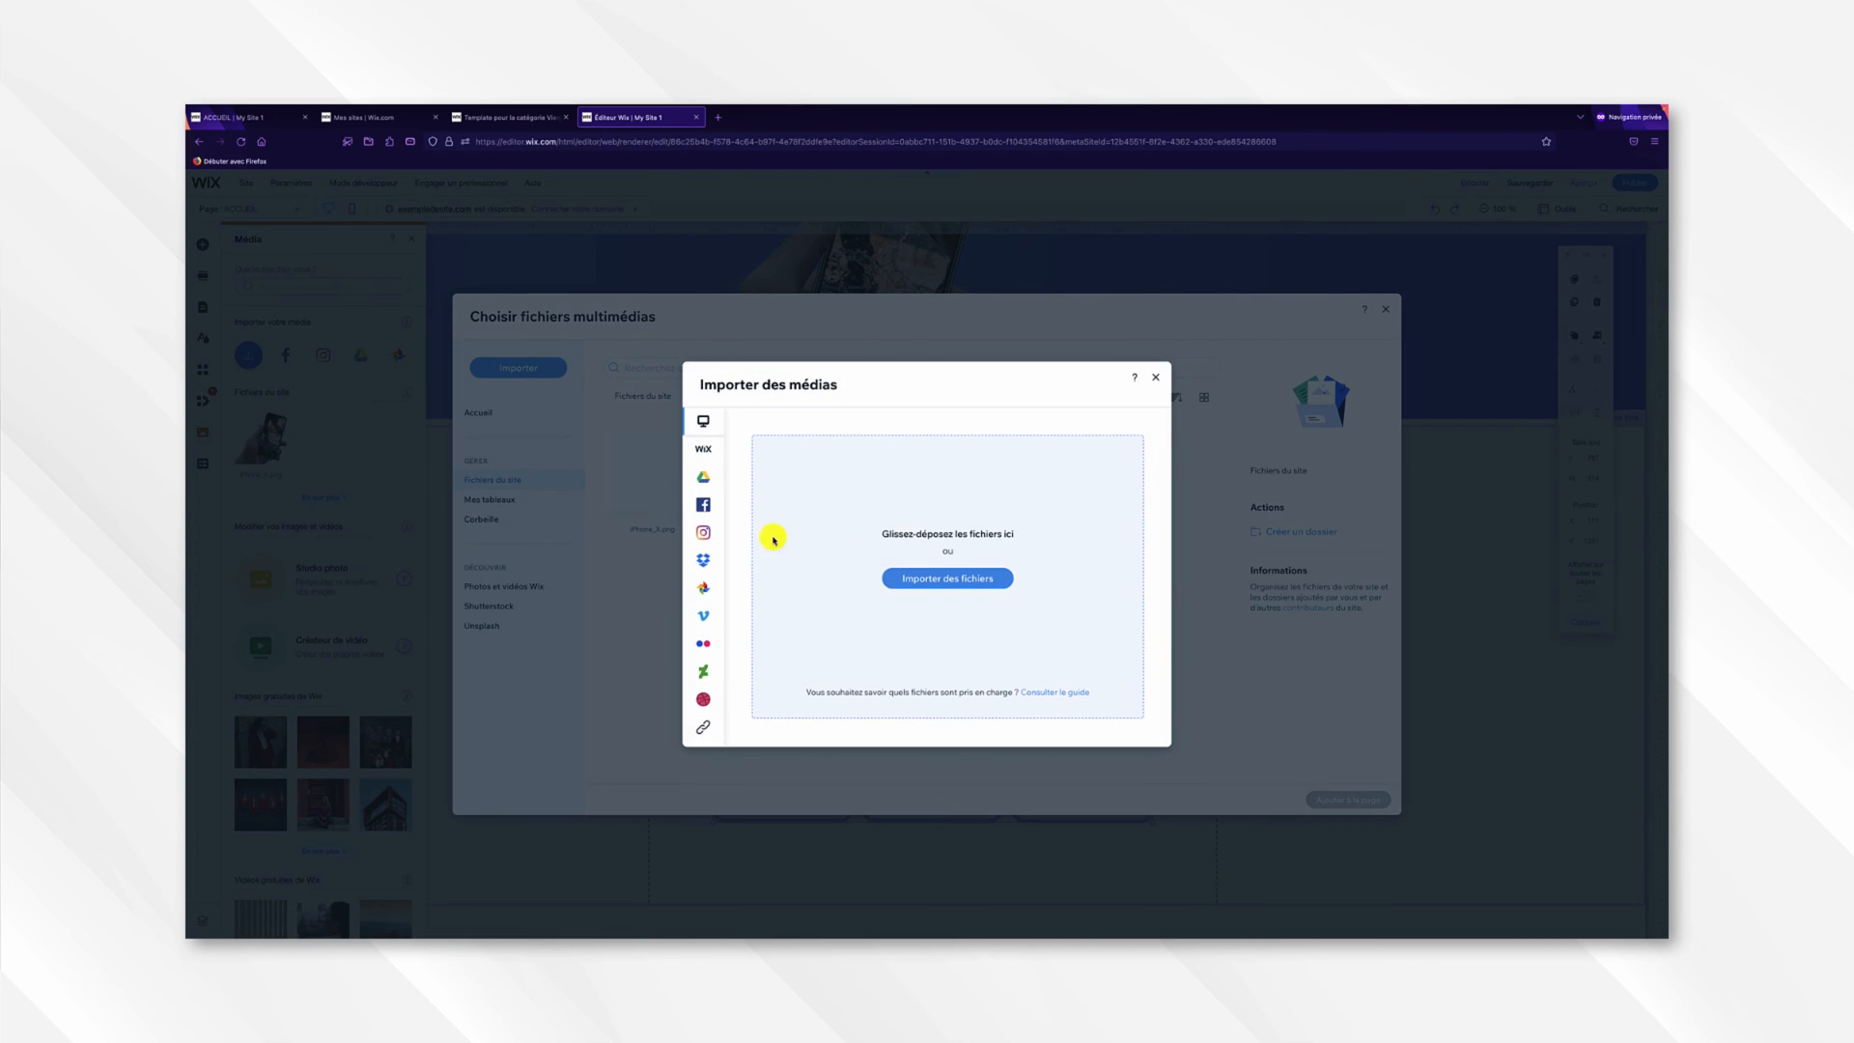
left_click(958, 576)
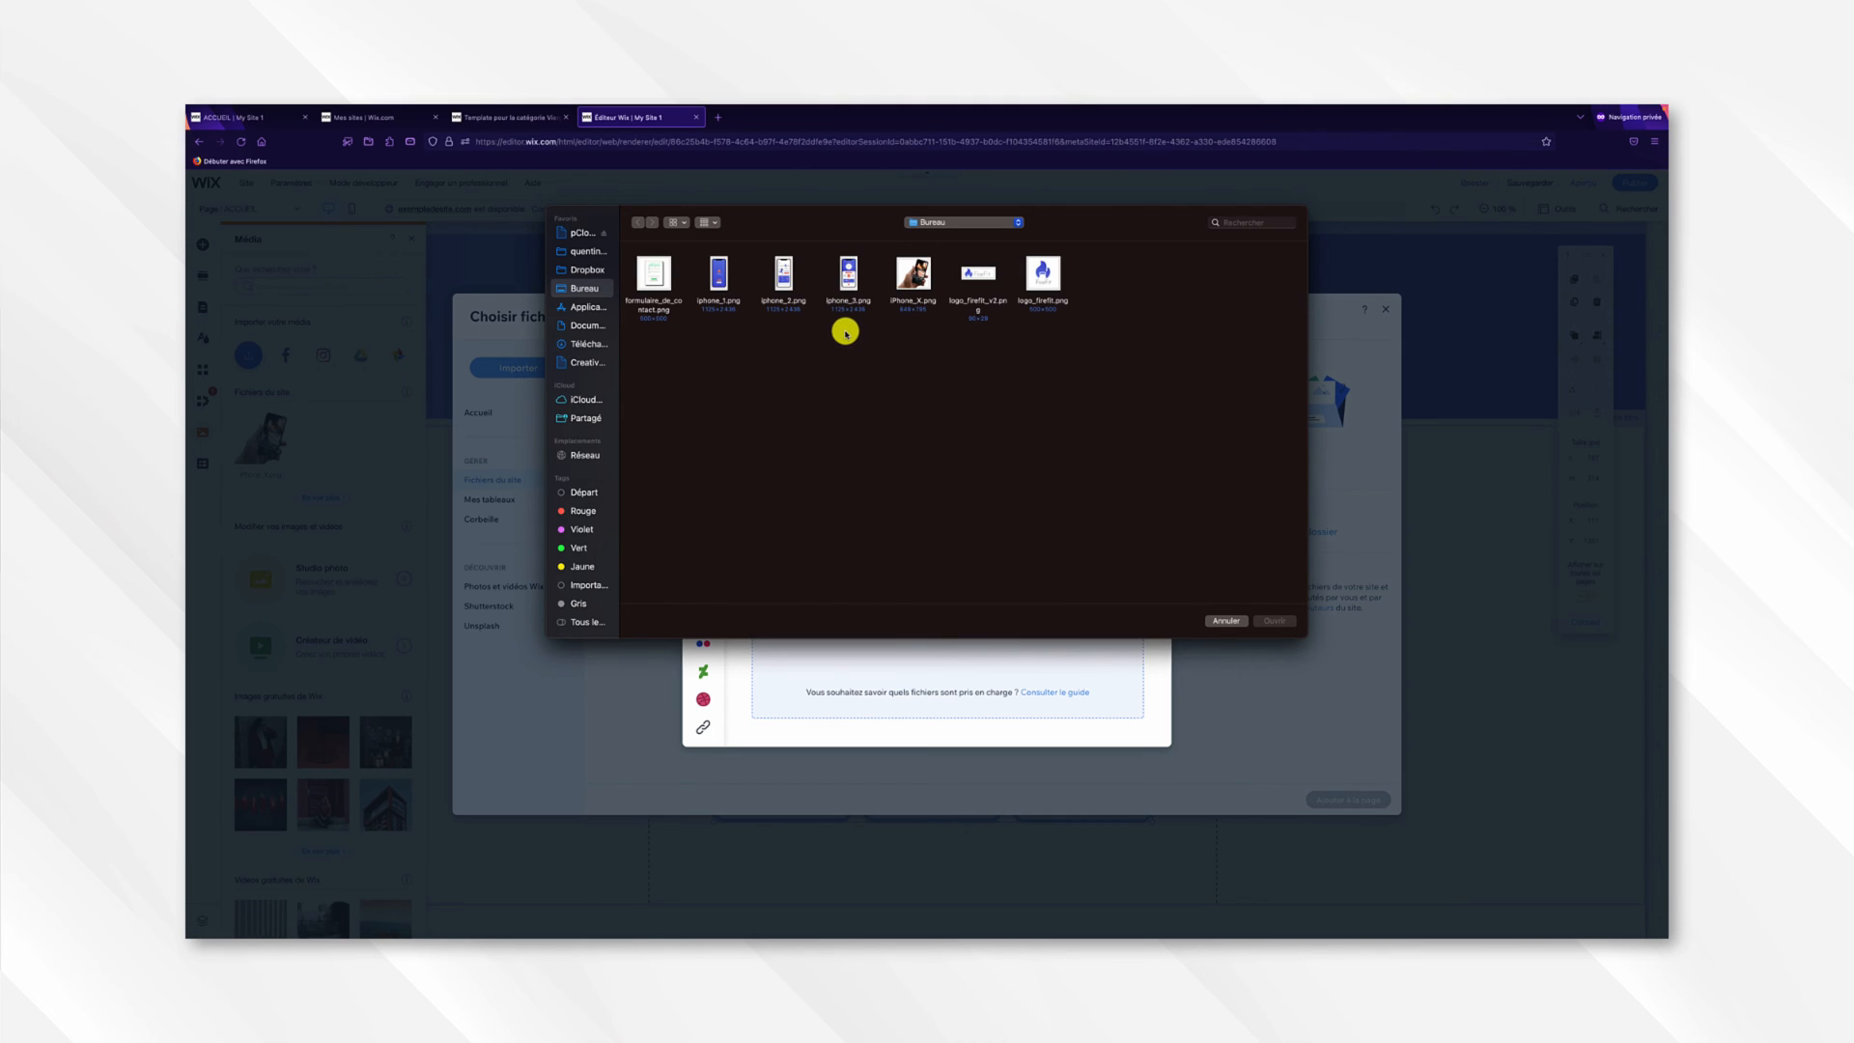
left_click_drag(845, 333, 734, 285)
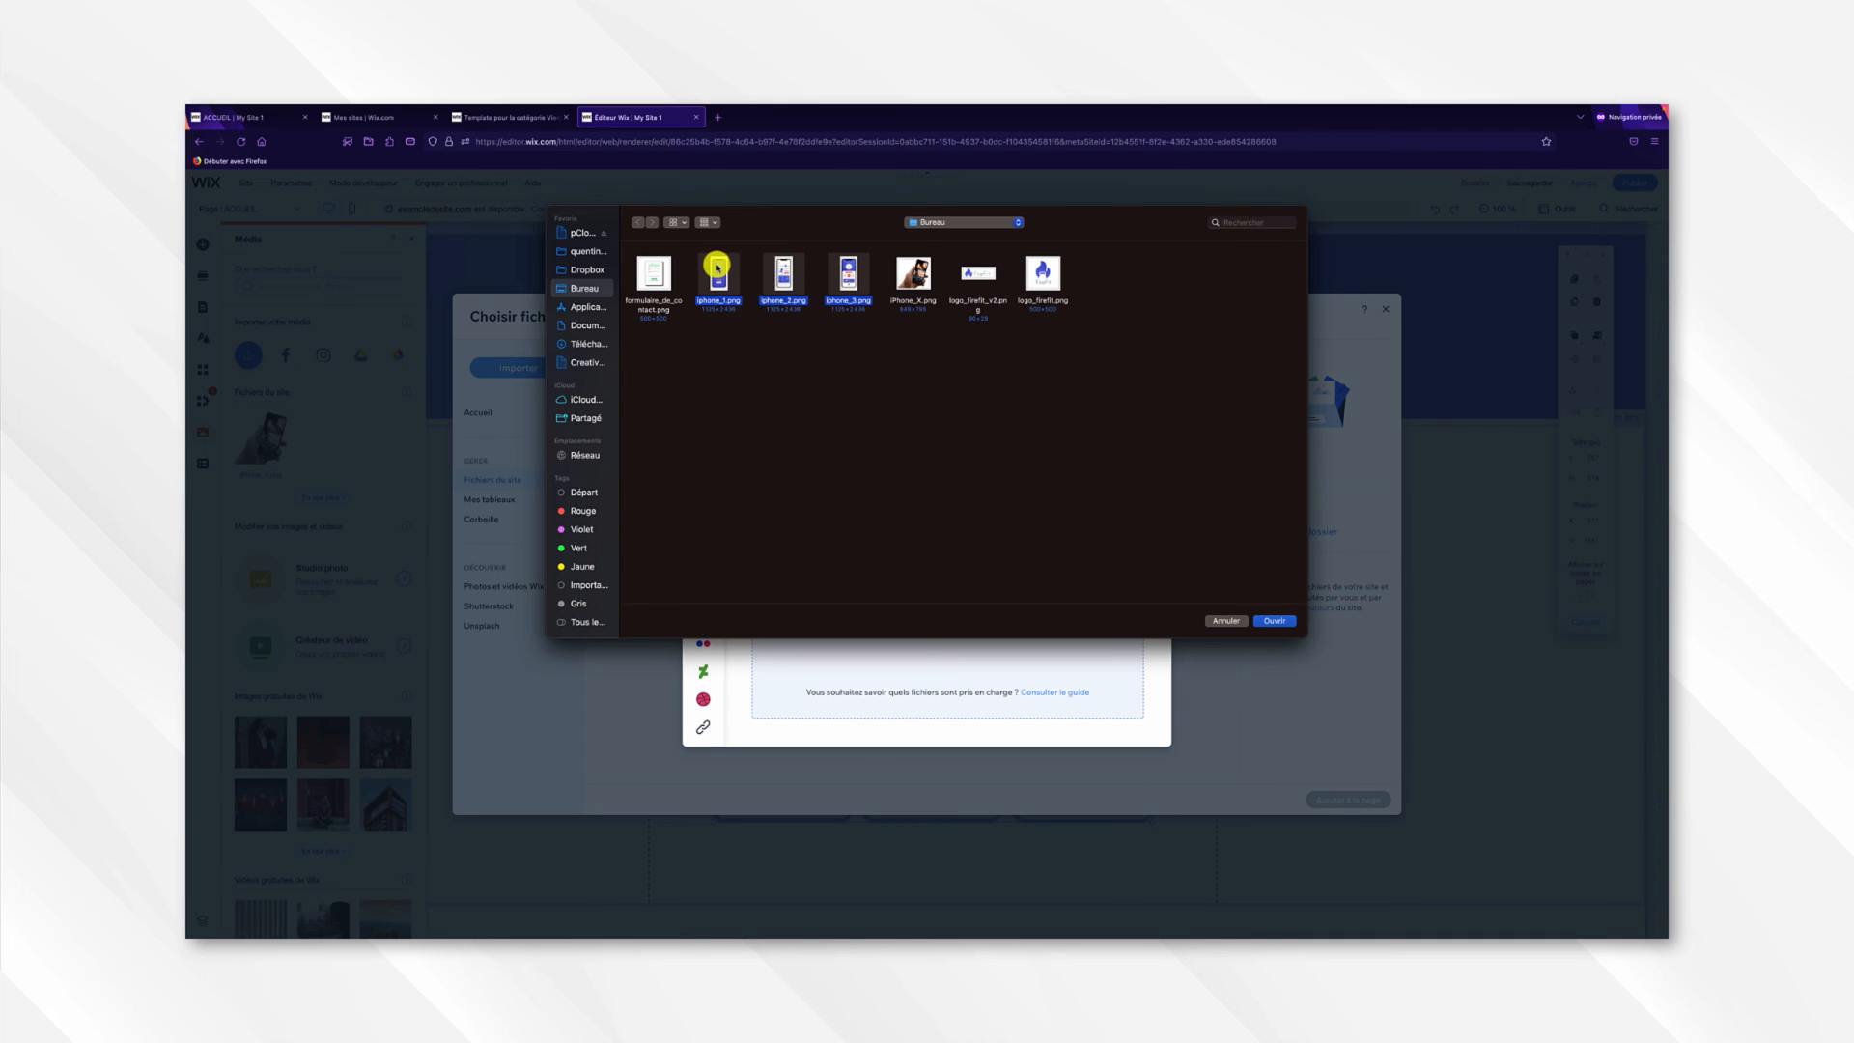
left_click(1266, 621)
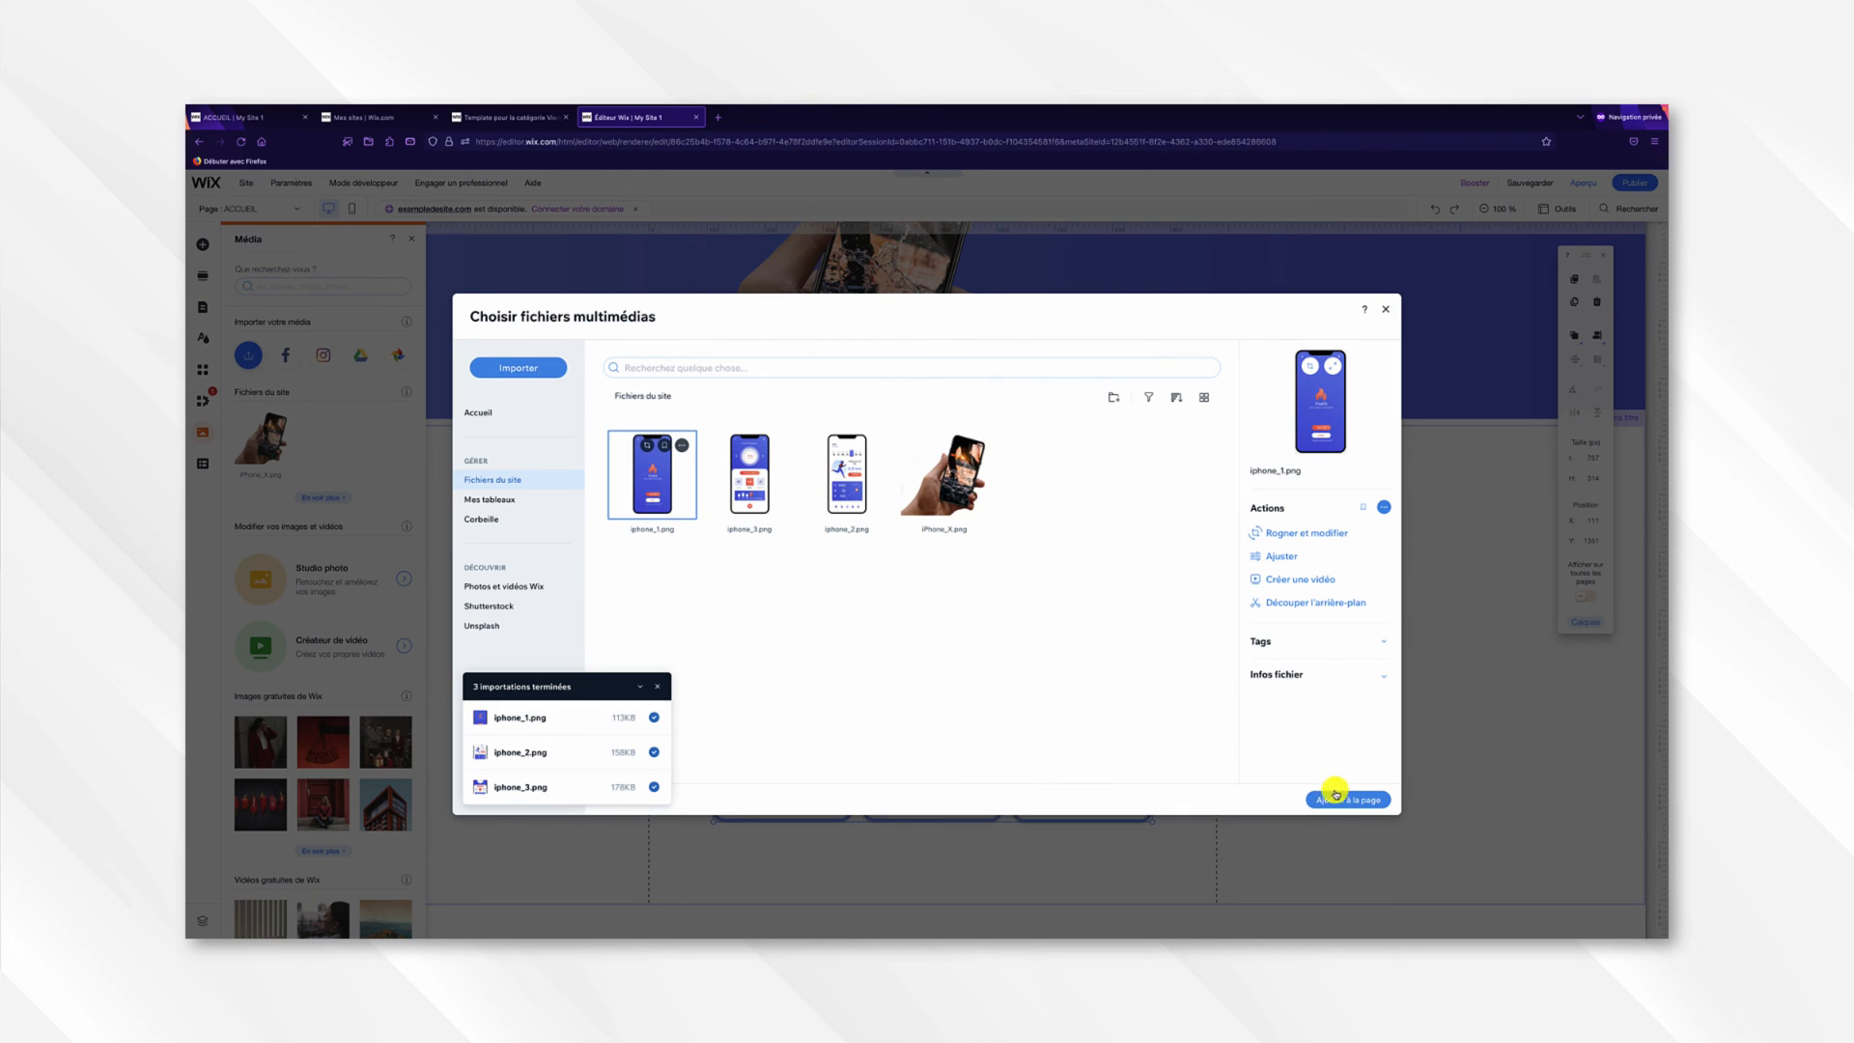
Place iphone_1.png at about 114 × 249 px over the first frame's upper edge and duplicate it onto the other two frames.
left_click(1345, 800)
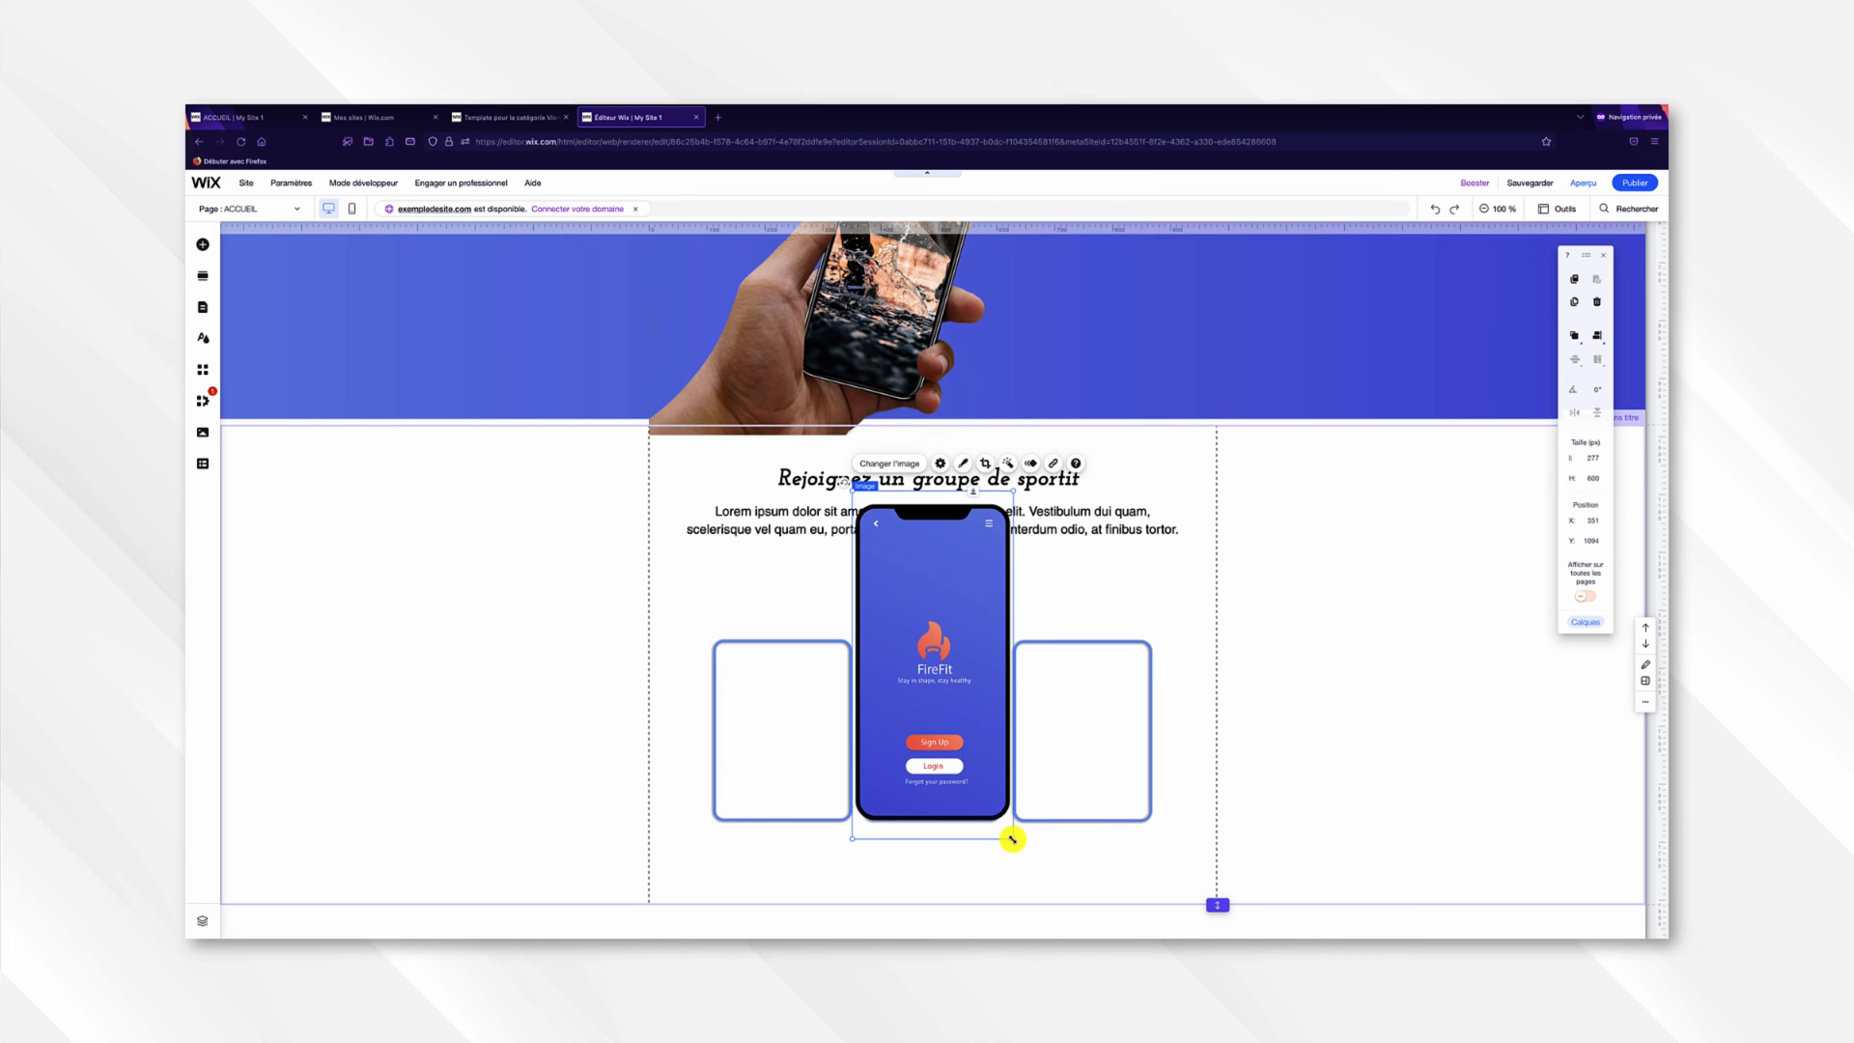
left_click_drag(1012, 839, 784, 657)
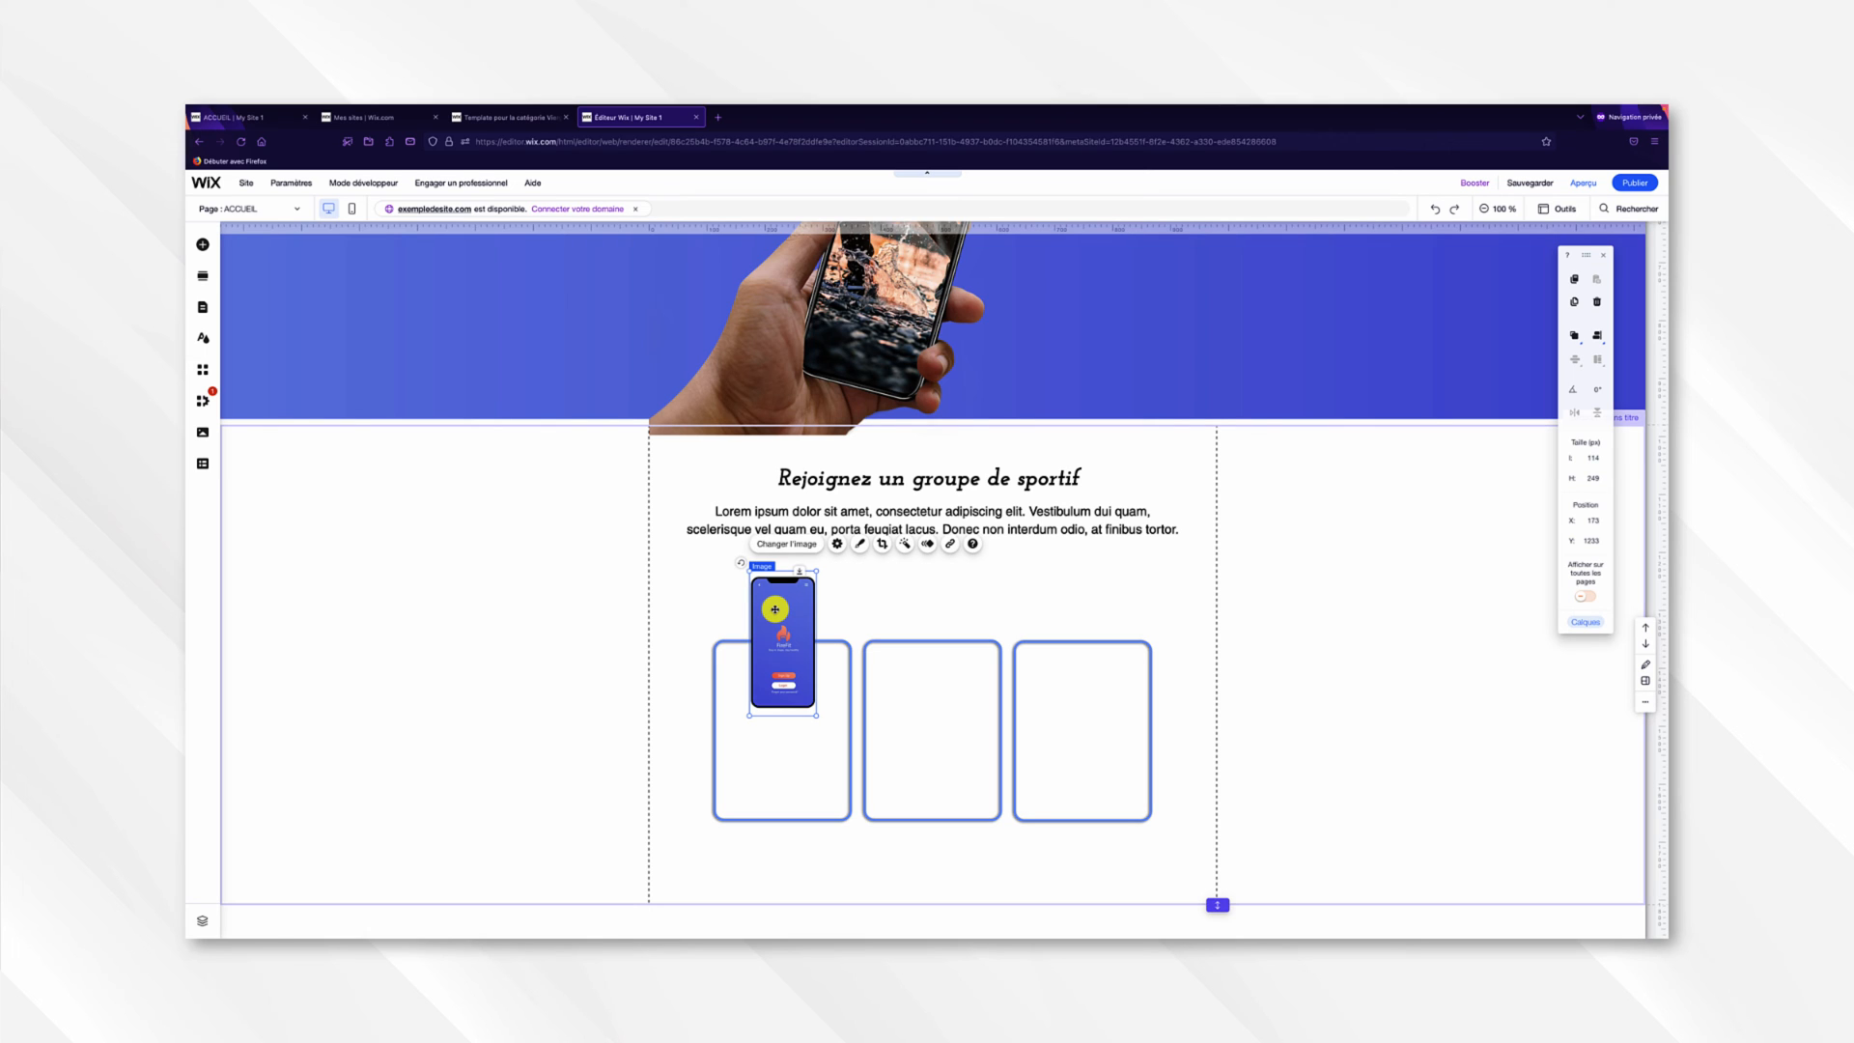
left_click_drag(774, 610, 1079, 625)
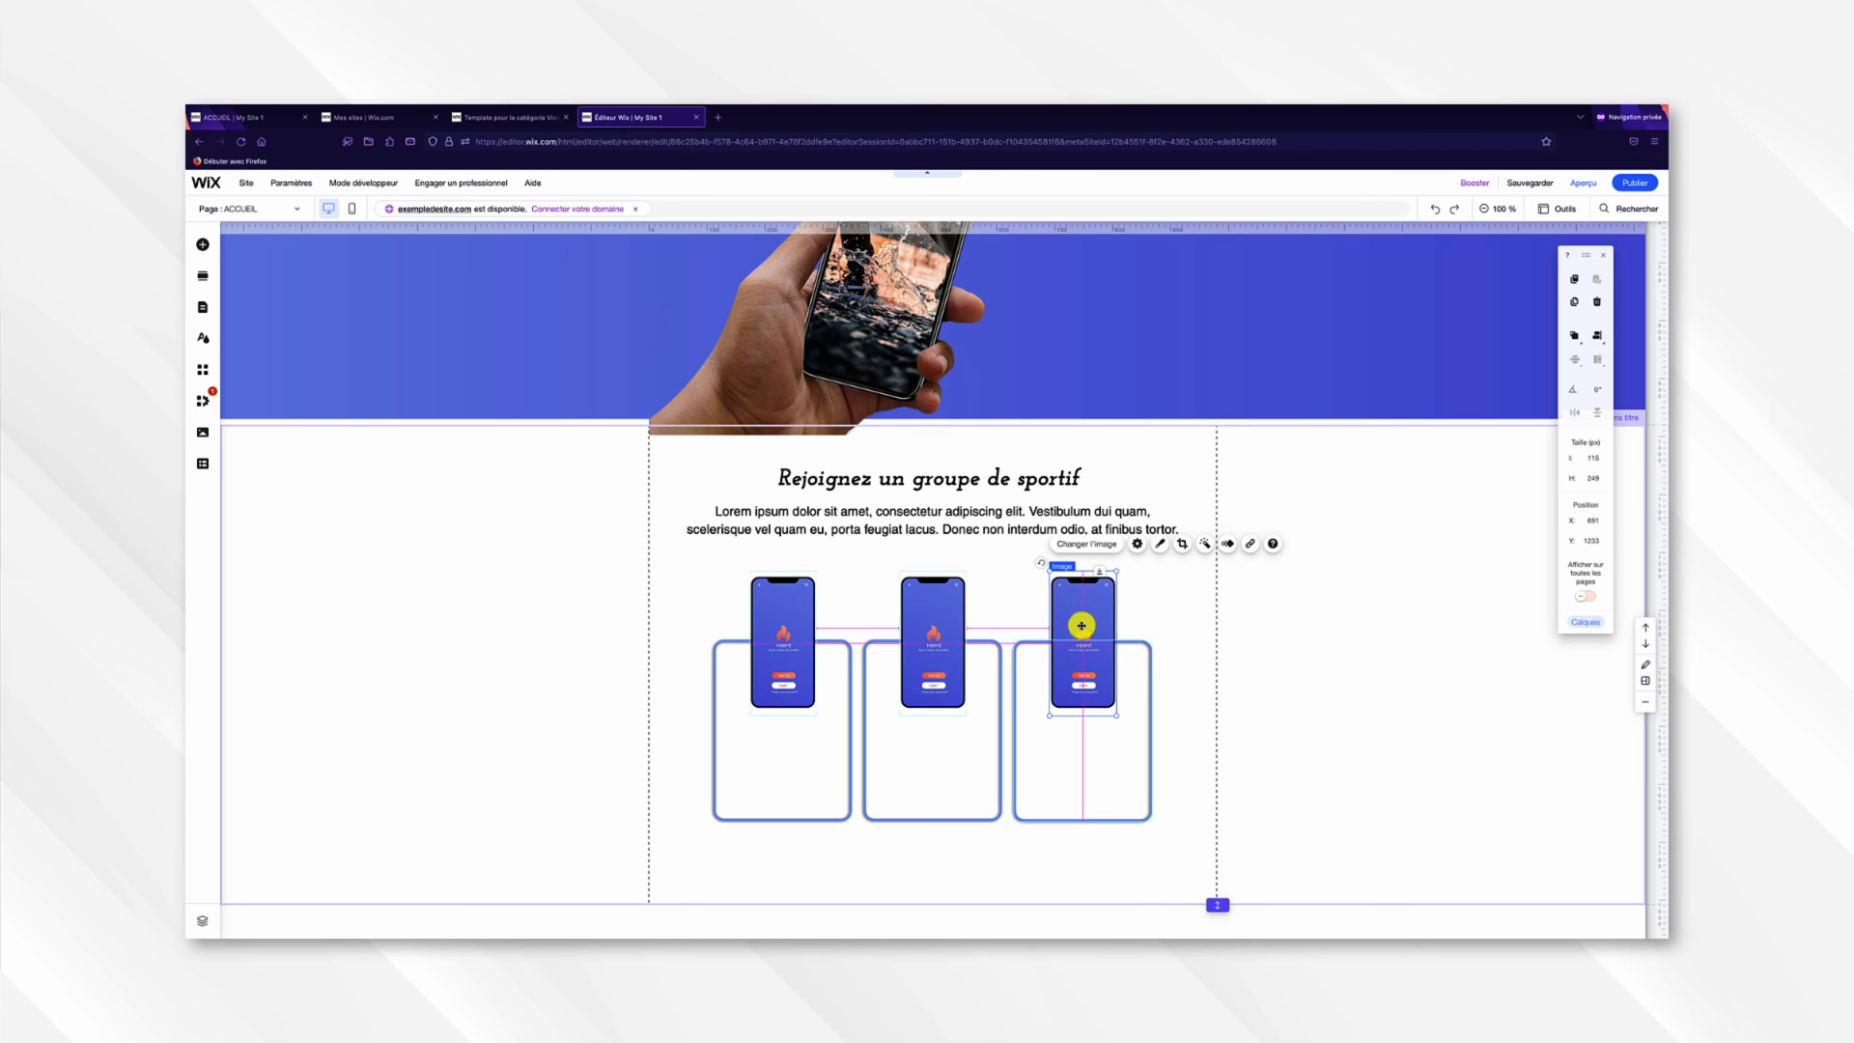
Replace the phone image on the third frame with iphone_2.png.
left_click(1078, 545)
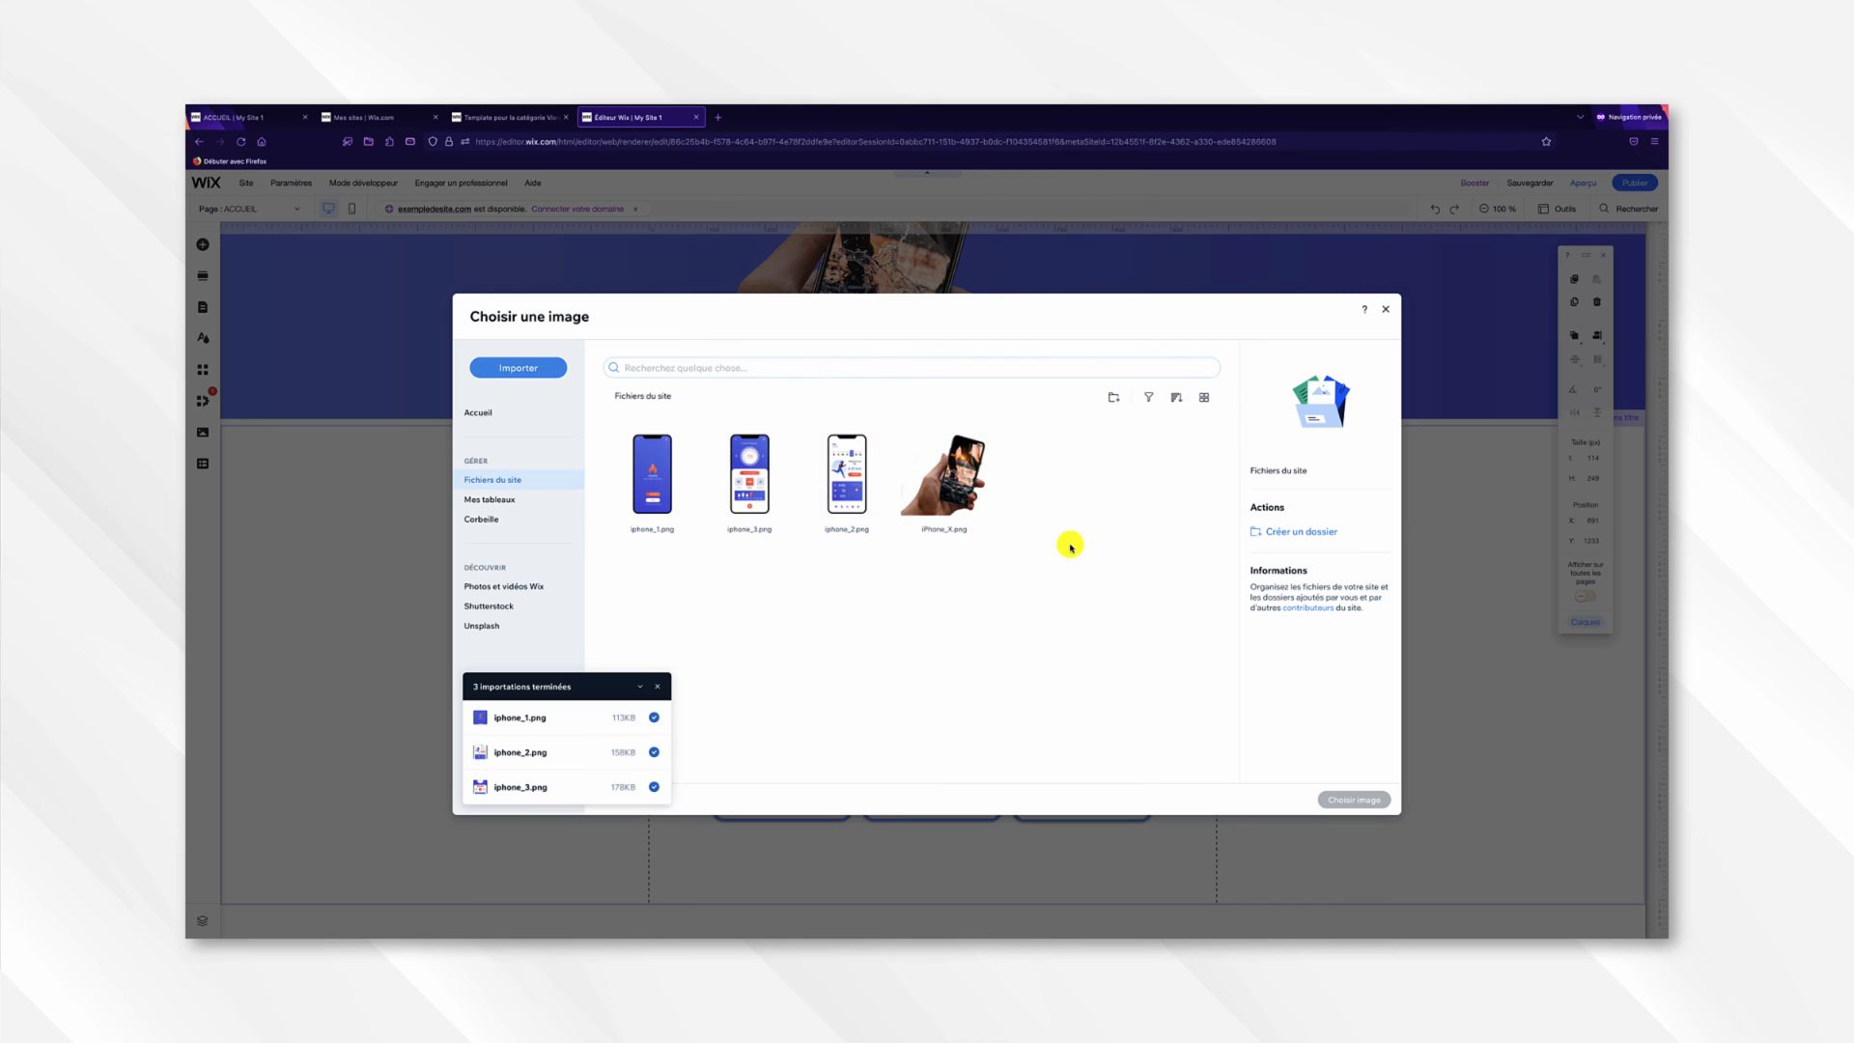
left_click(830, 475)
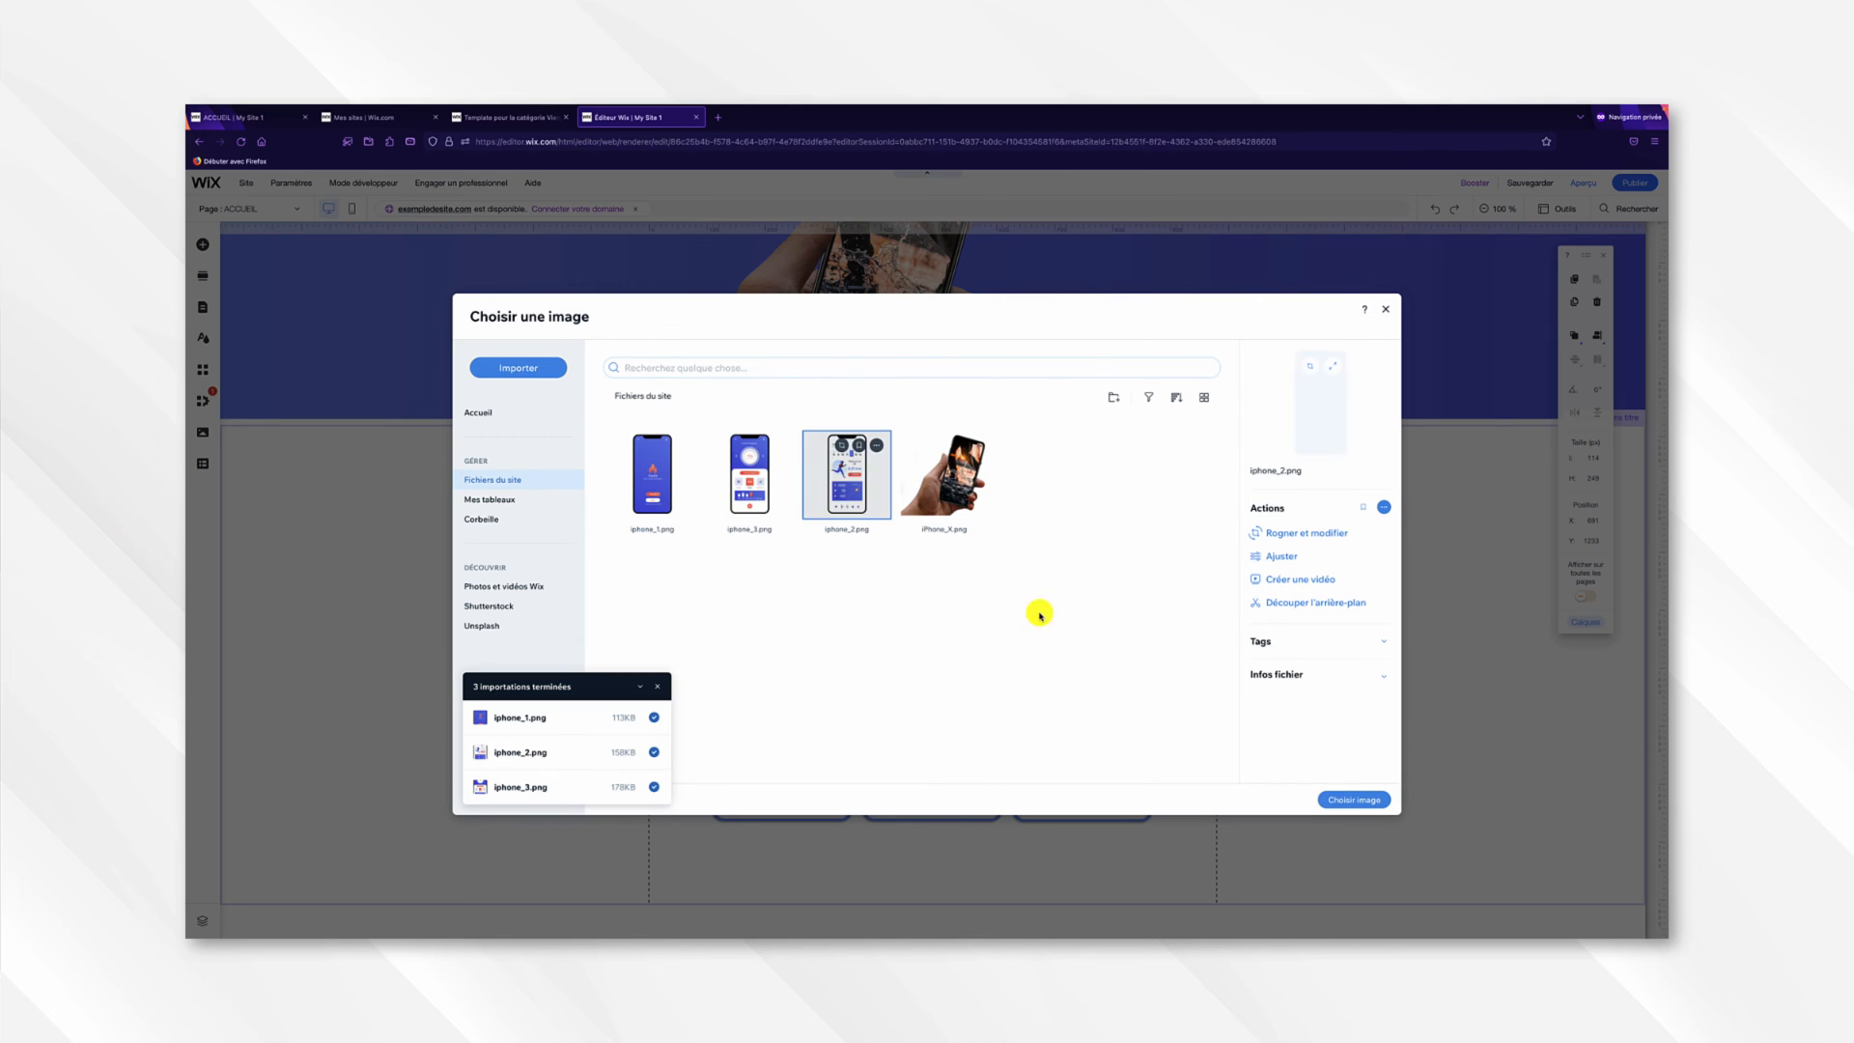
left_click(1343, 797)
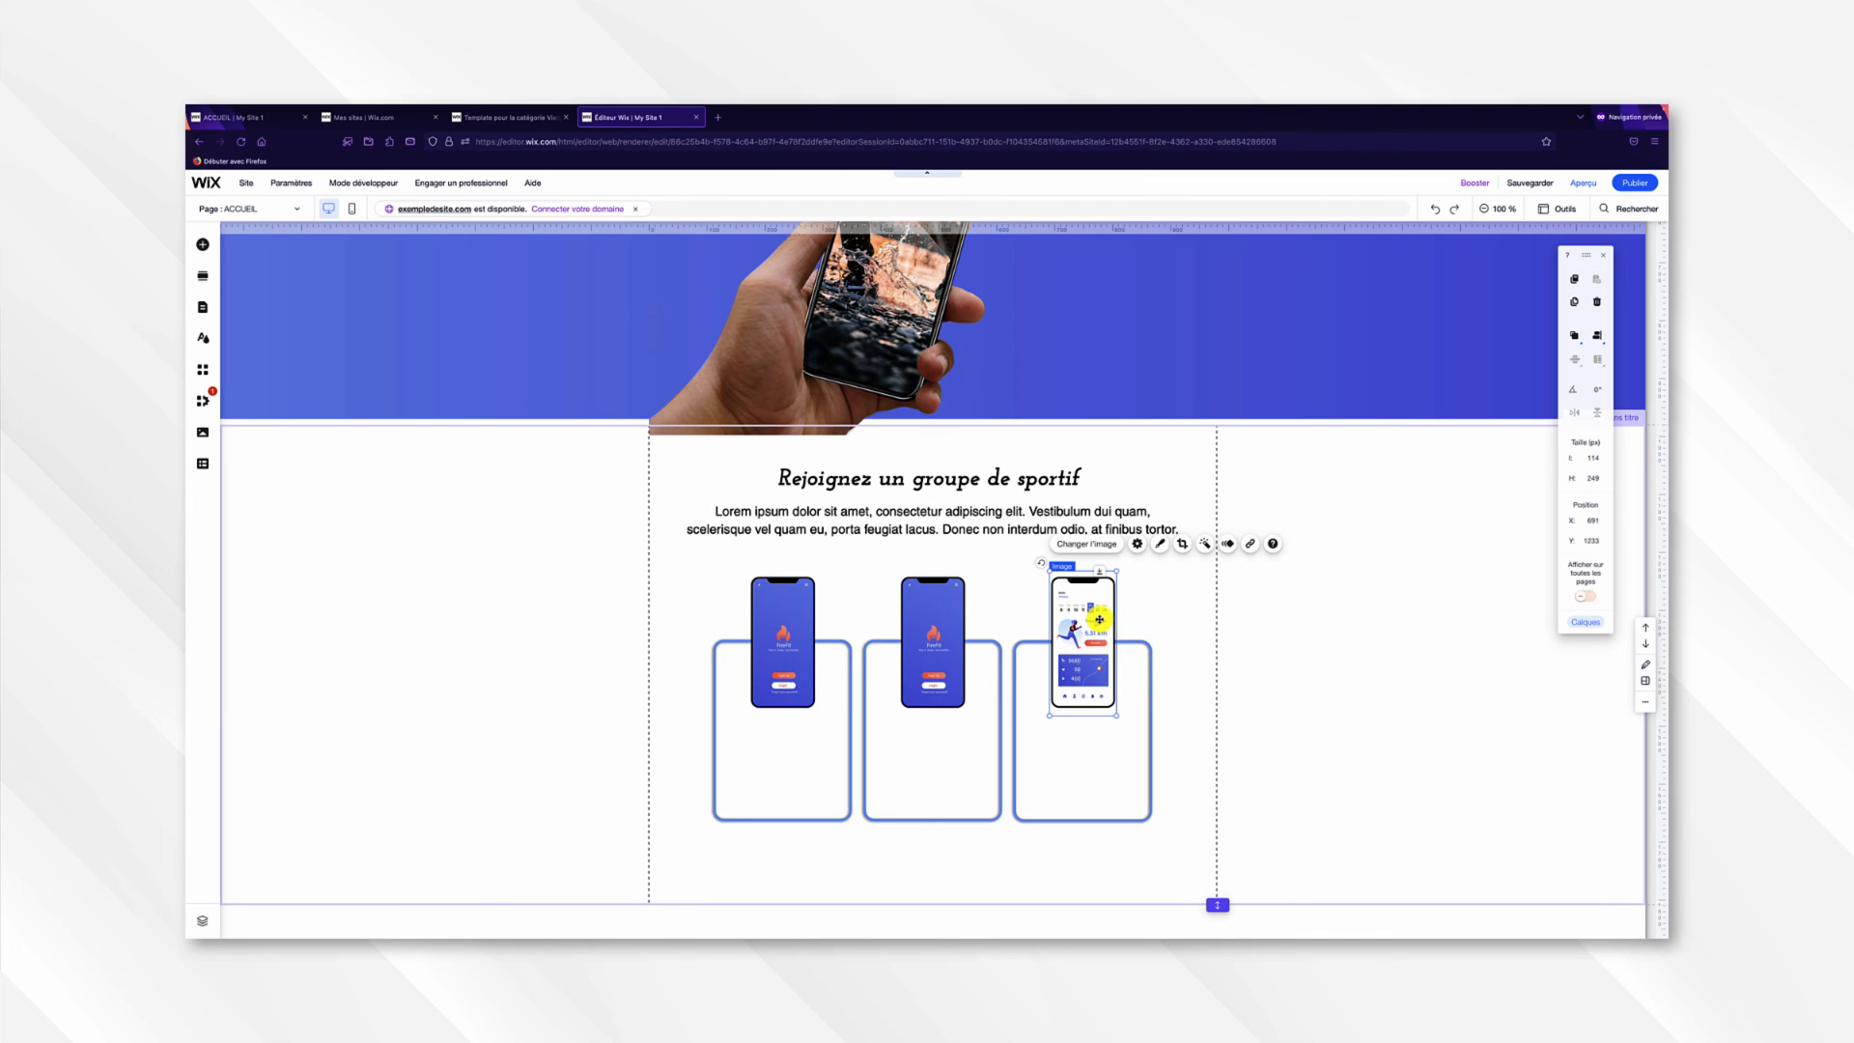
Replace the phone image on the middle frame with iphone_3.png.
left_click(941, 612)
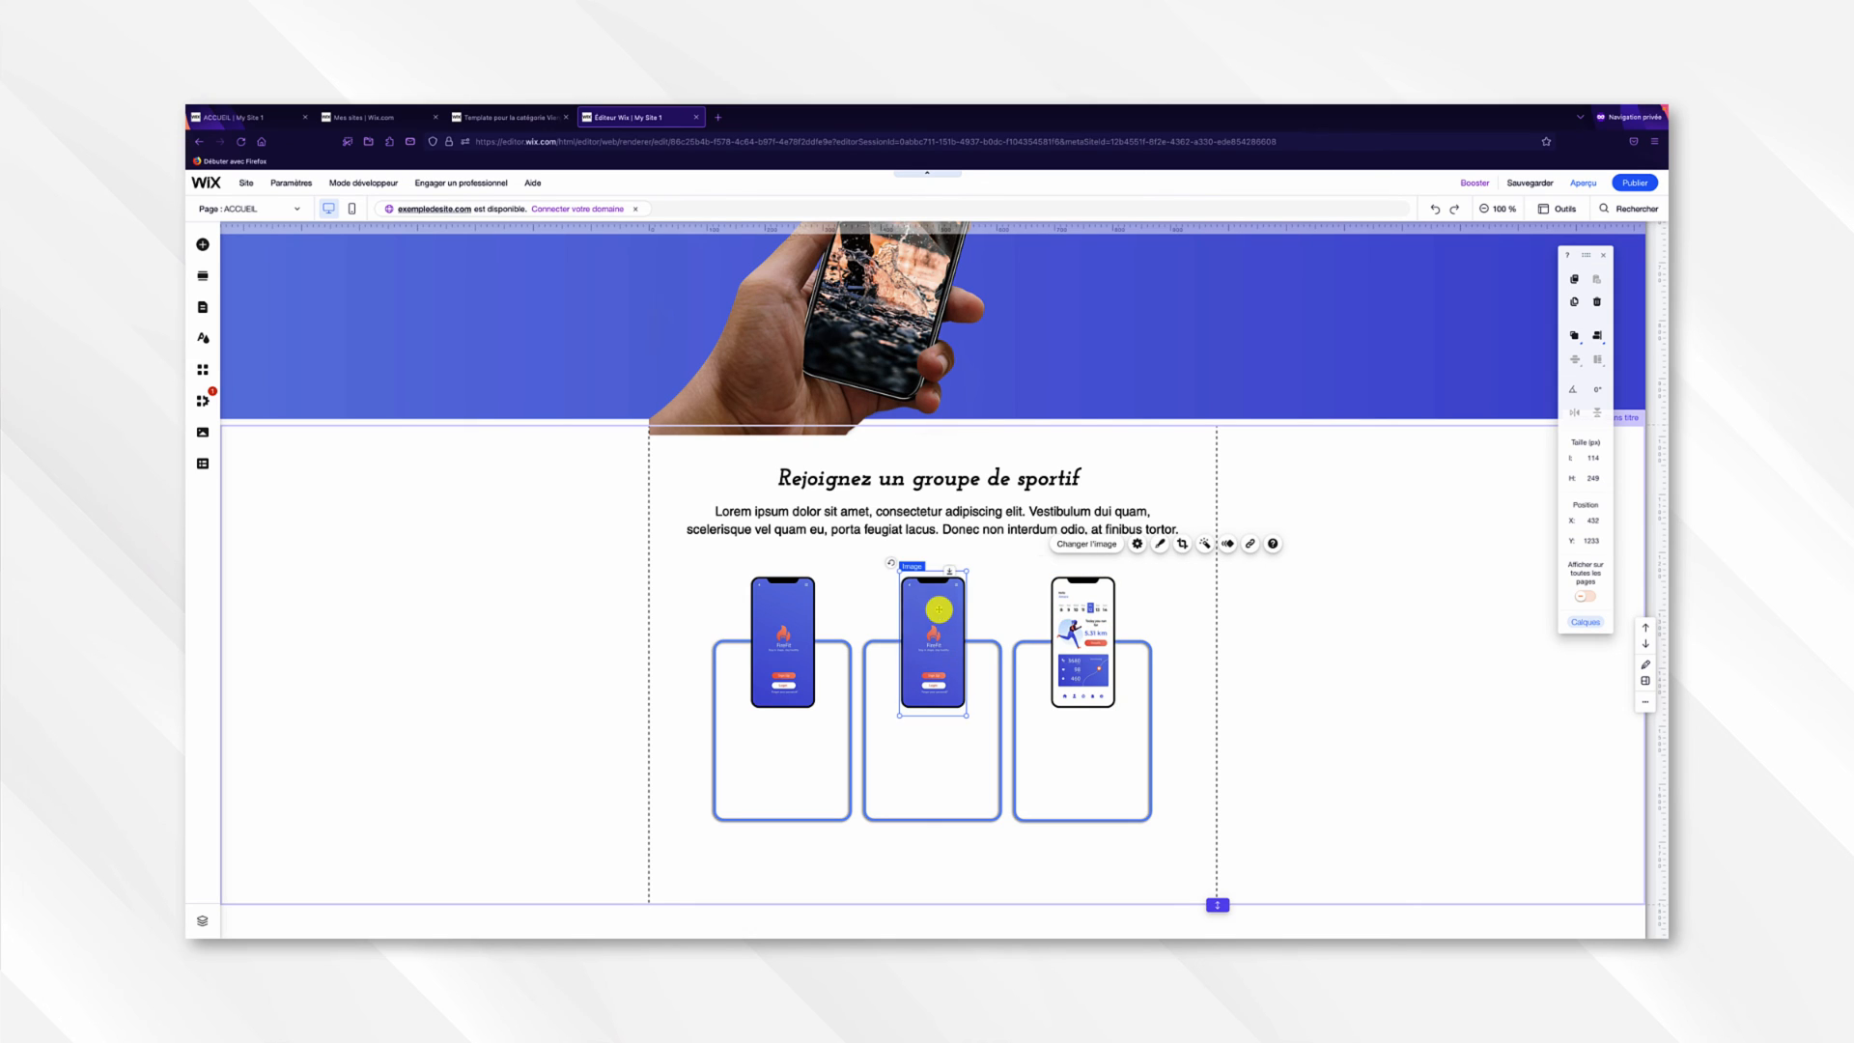
left_click(924, 558)
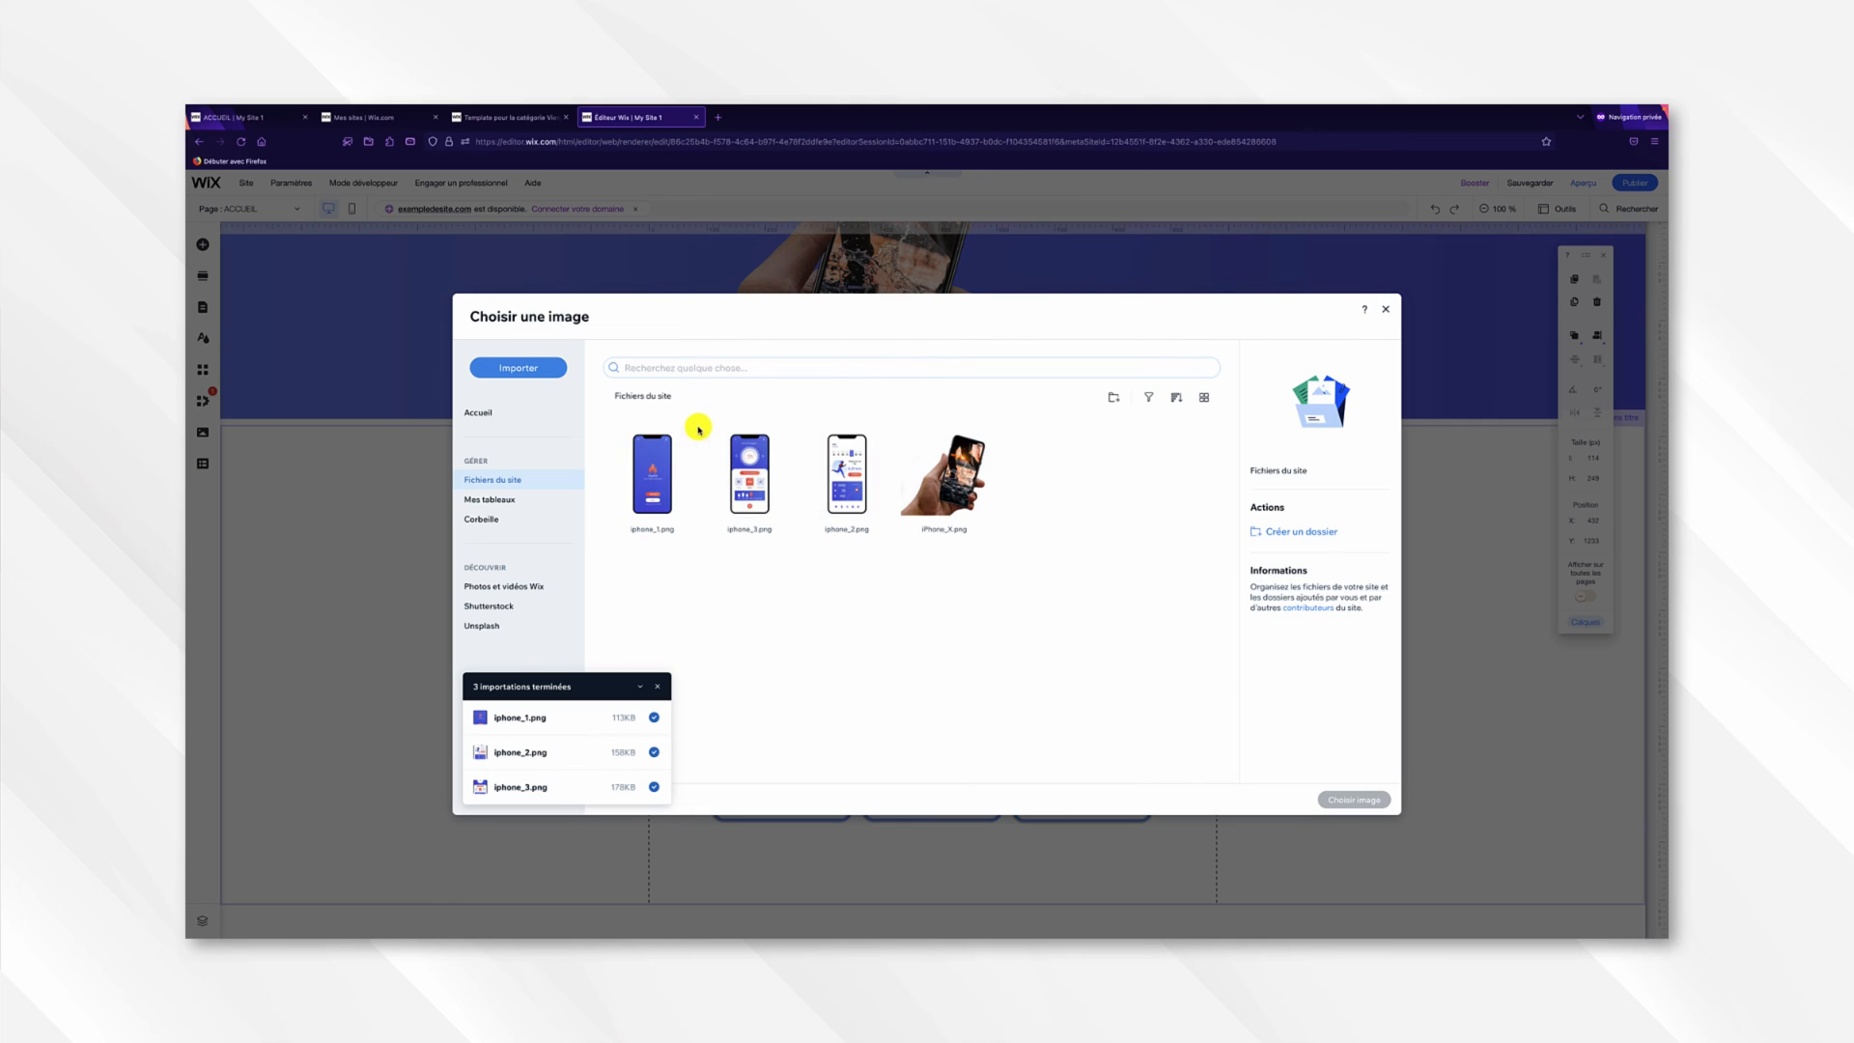
left_click(724, 472)
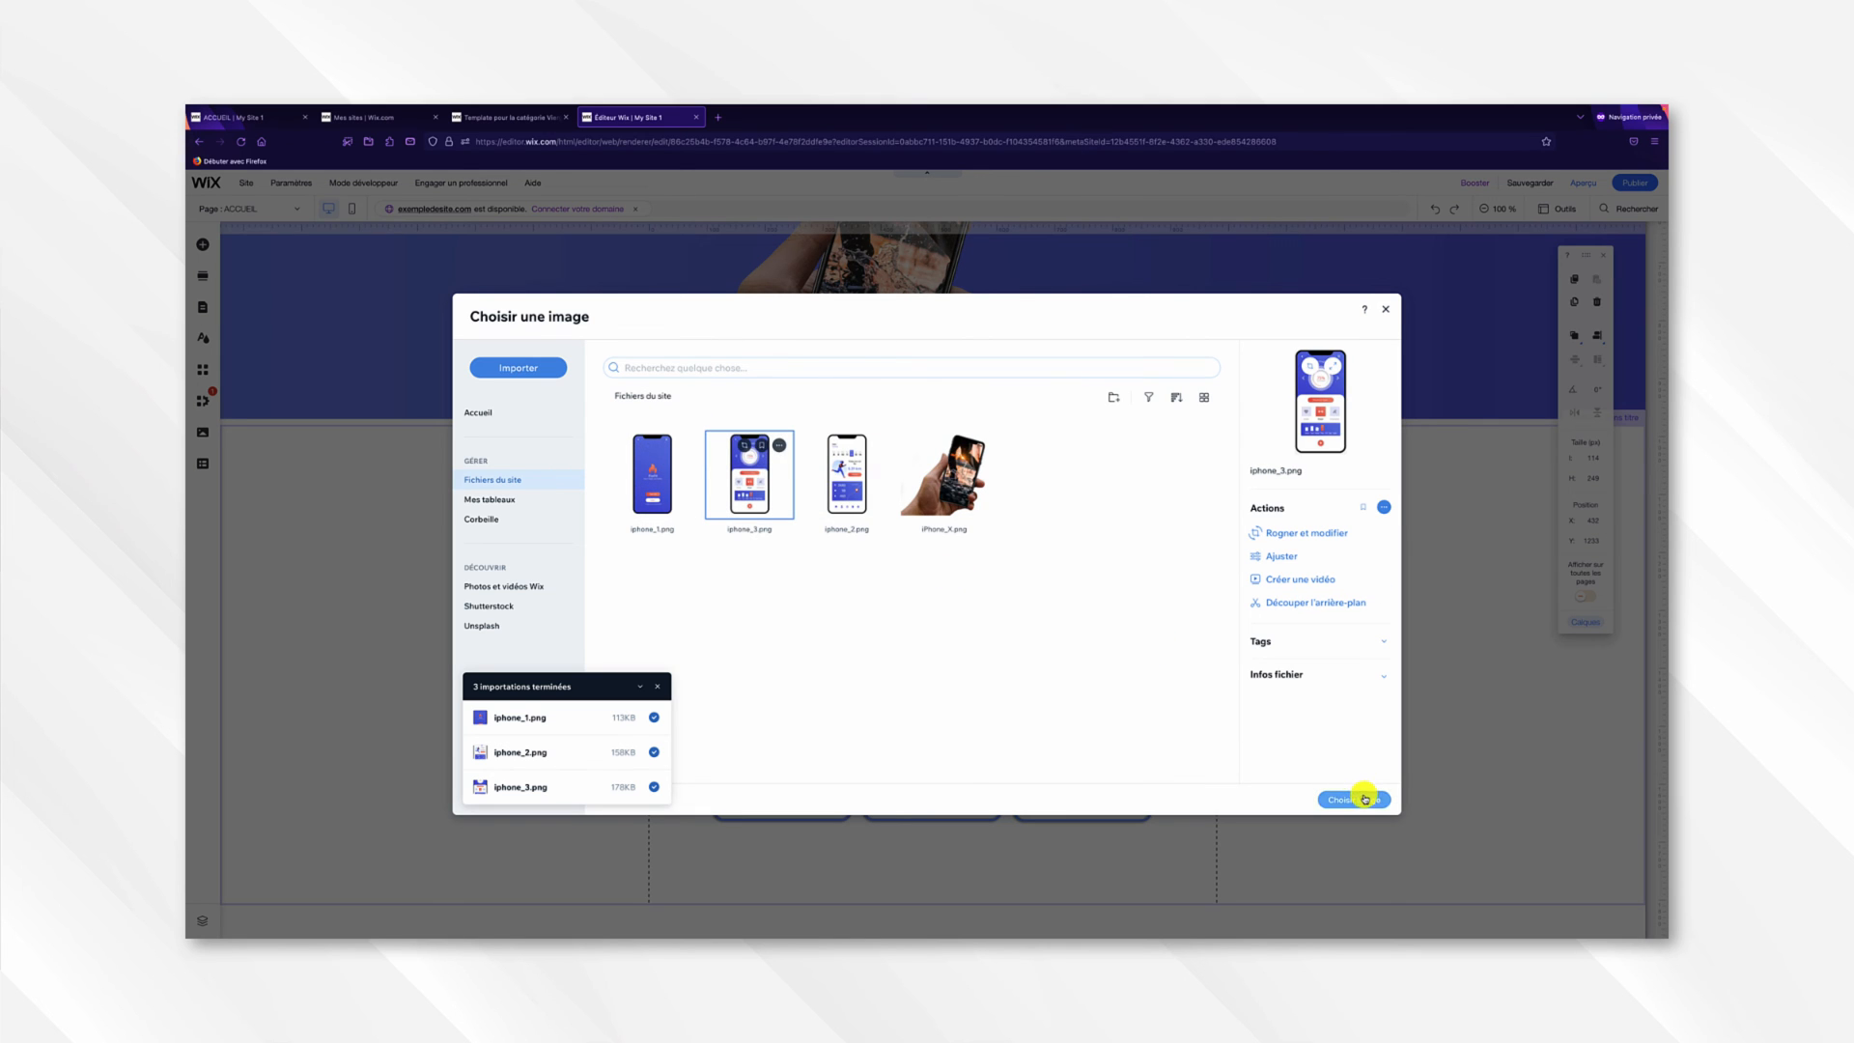
left_click(1357, 798)
Add the largest sample paragraph text inside the first frame and narrow its box to about 172 px.
scroll(971, 671, "down", 1)
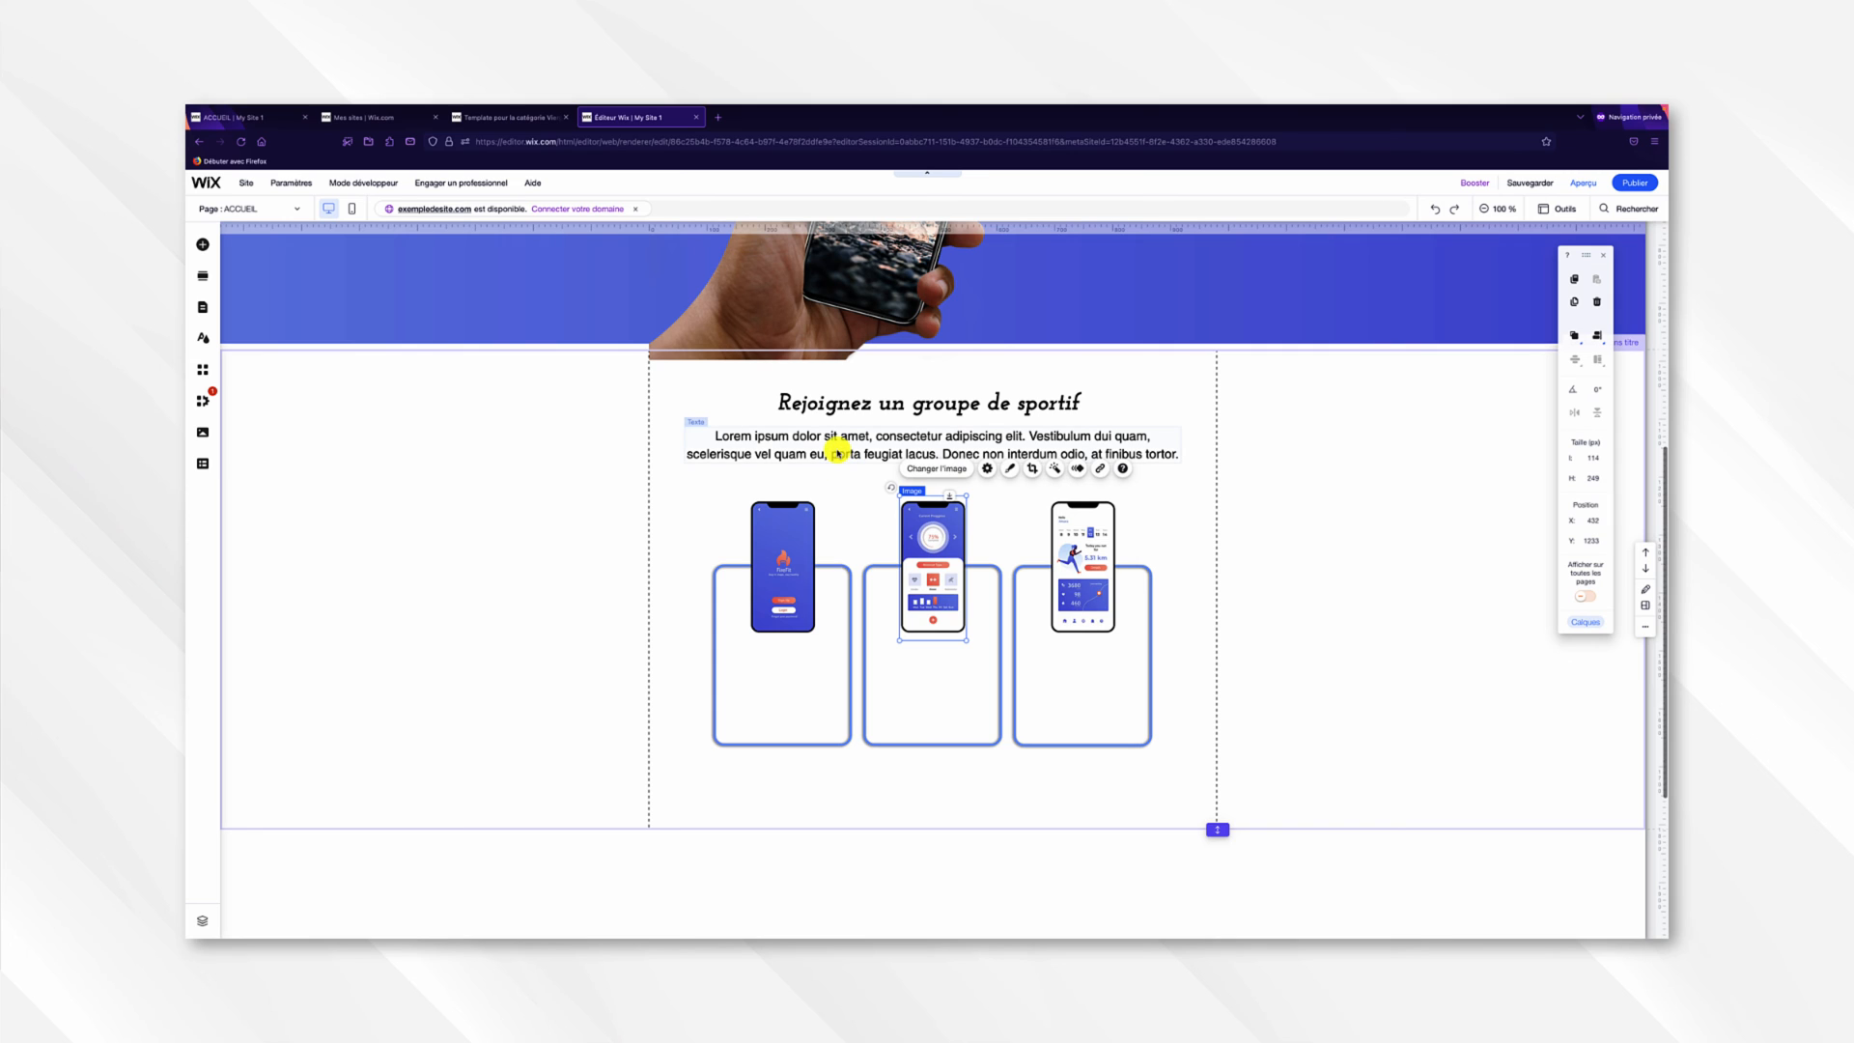
left_click(202, 243)
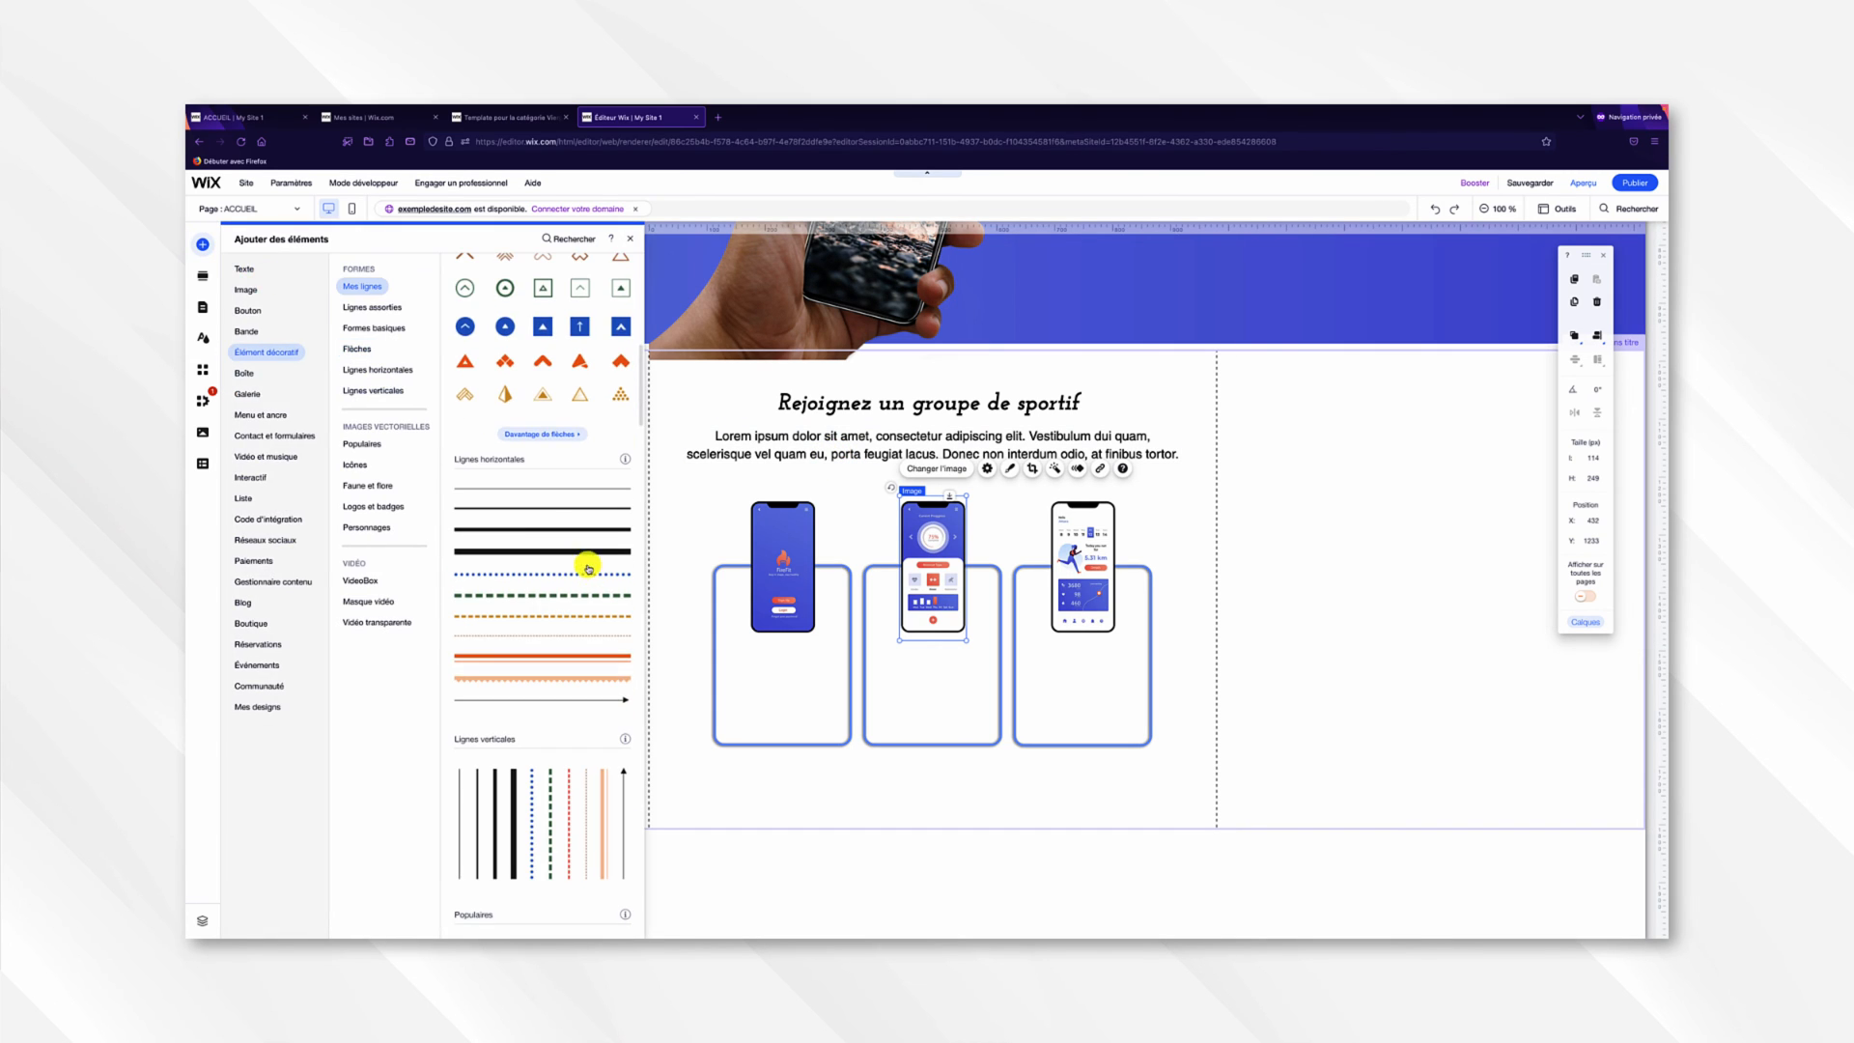
left_click(243, 269)
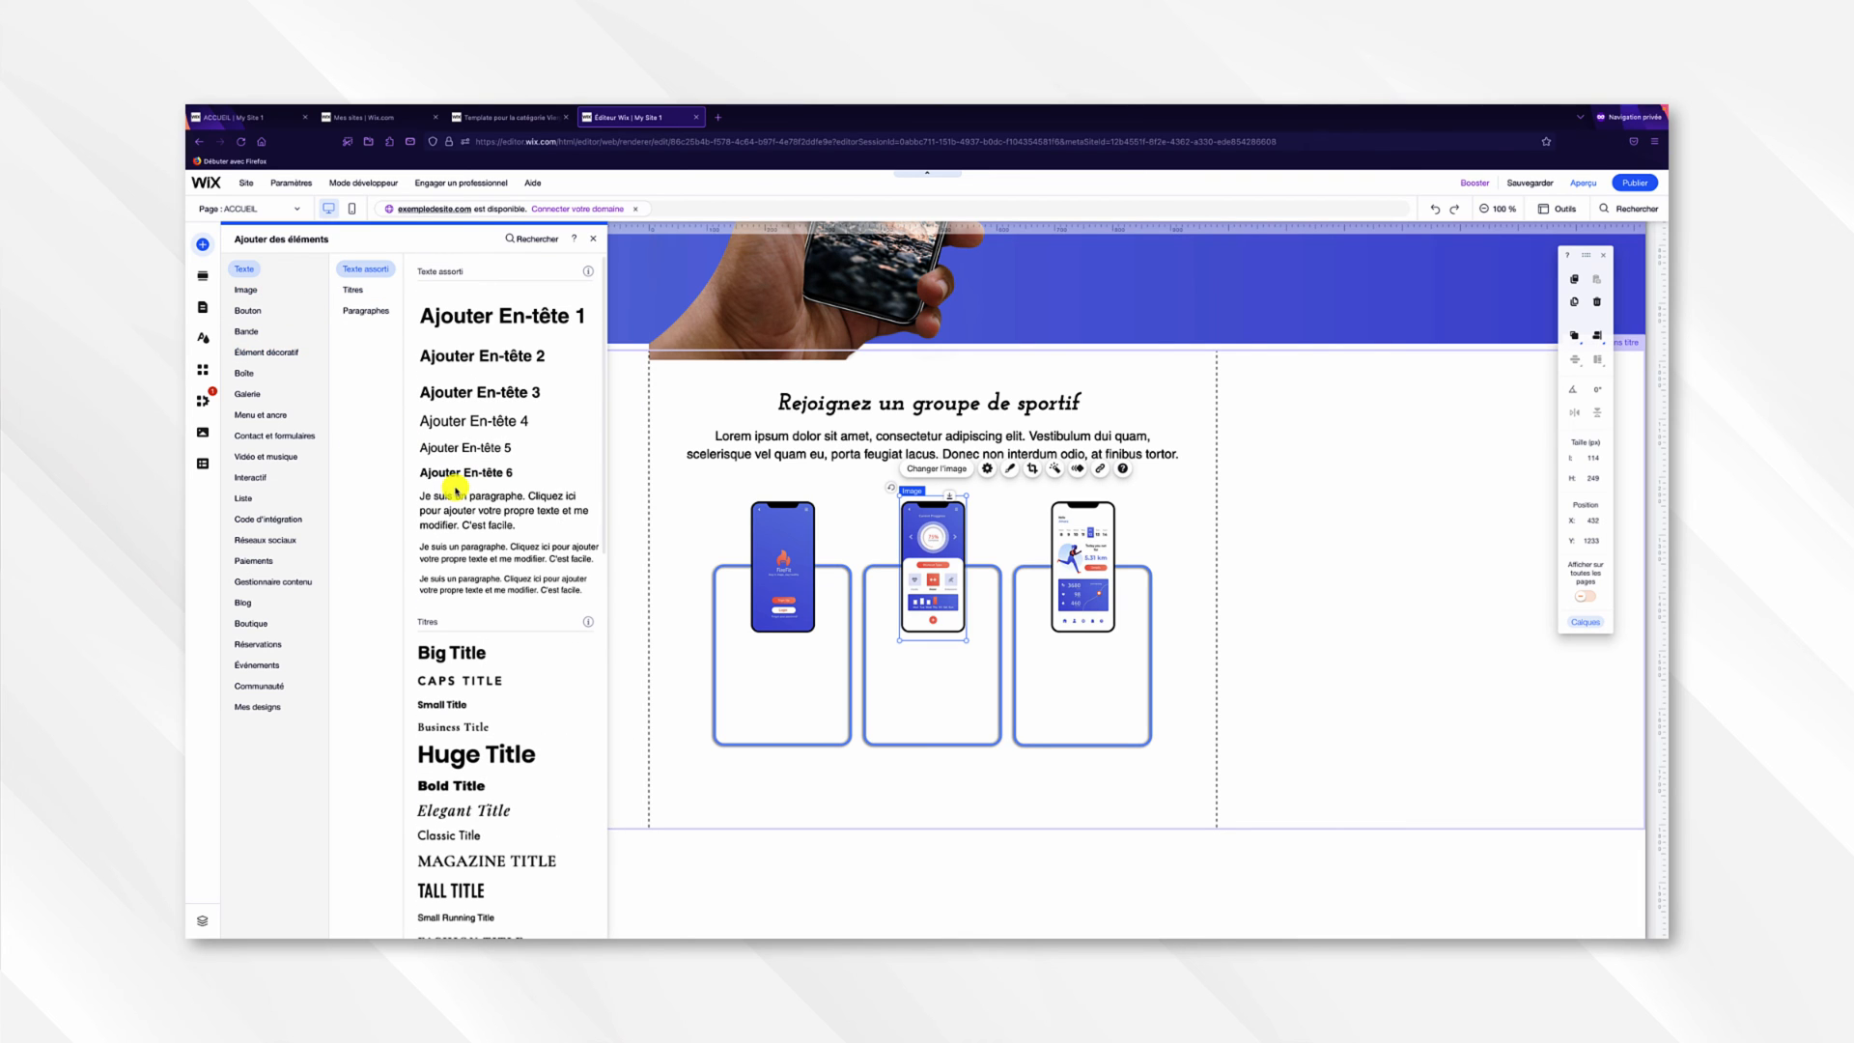
left_click_drag(455, 493, 775, 669)
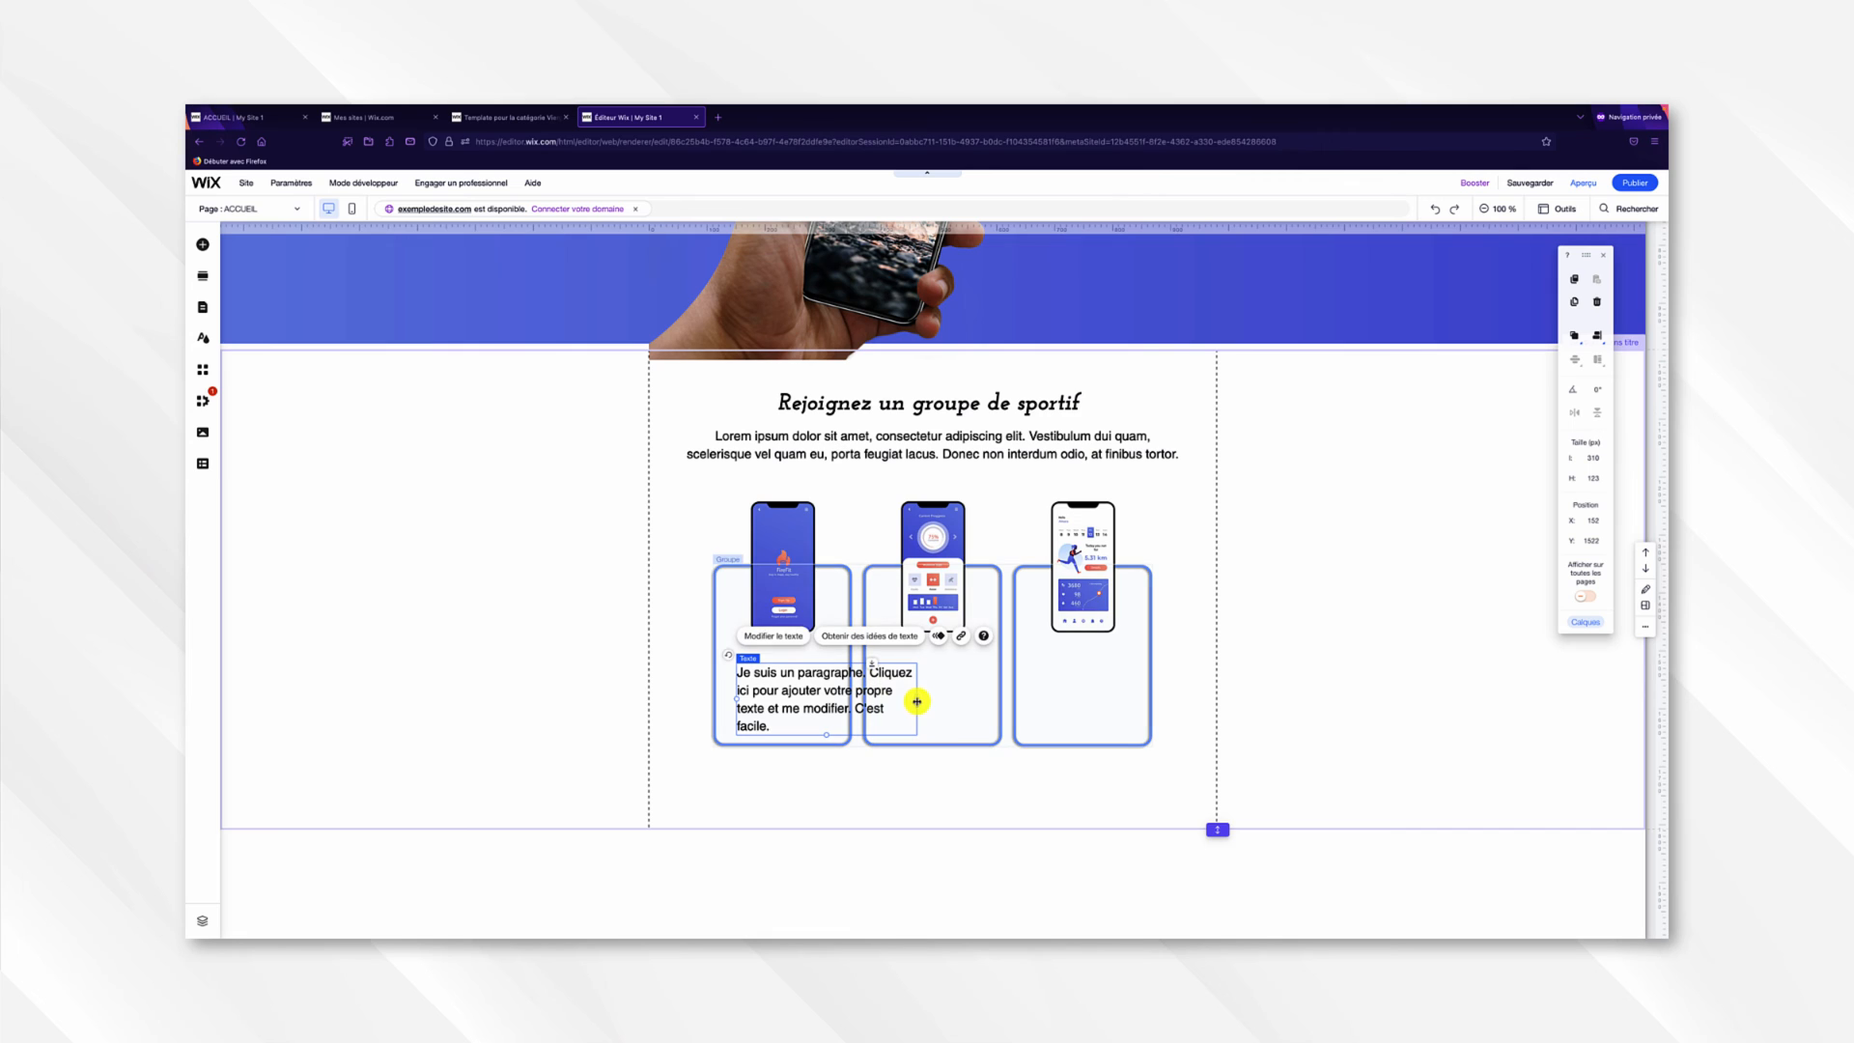
left_click_drag(916, 702, 768, 697)
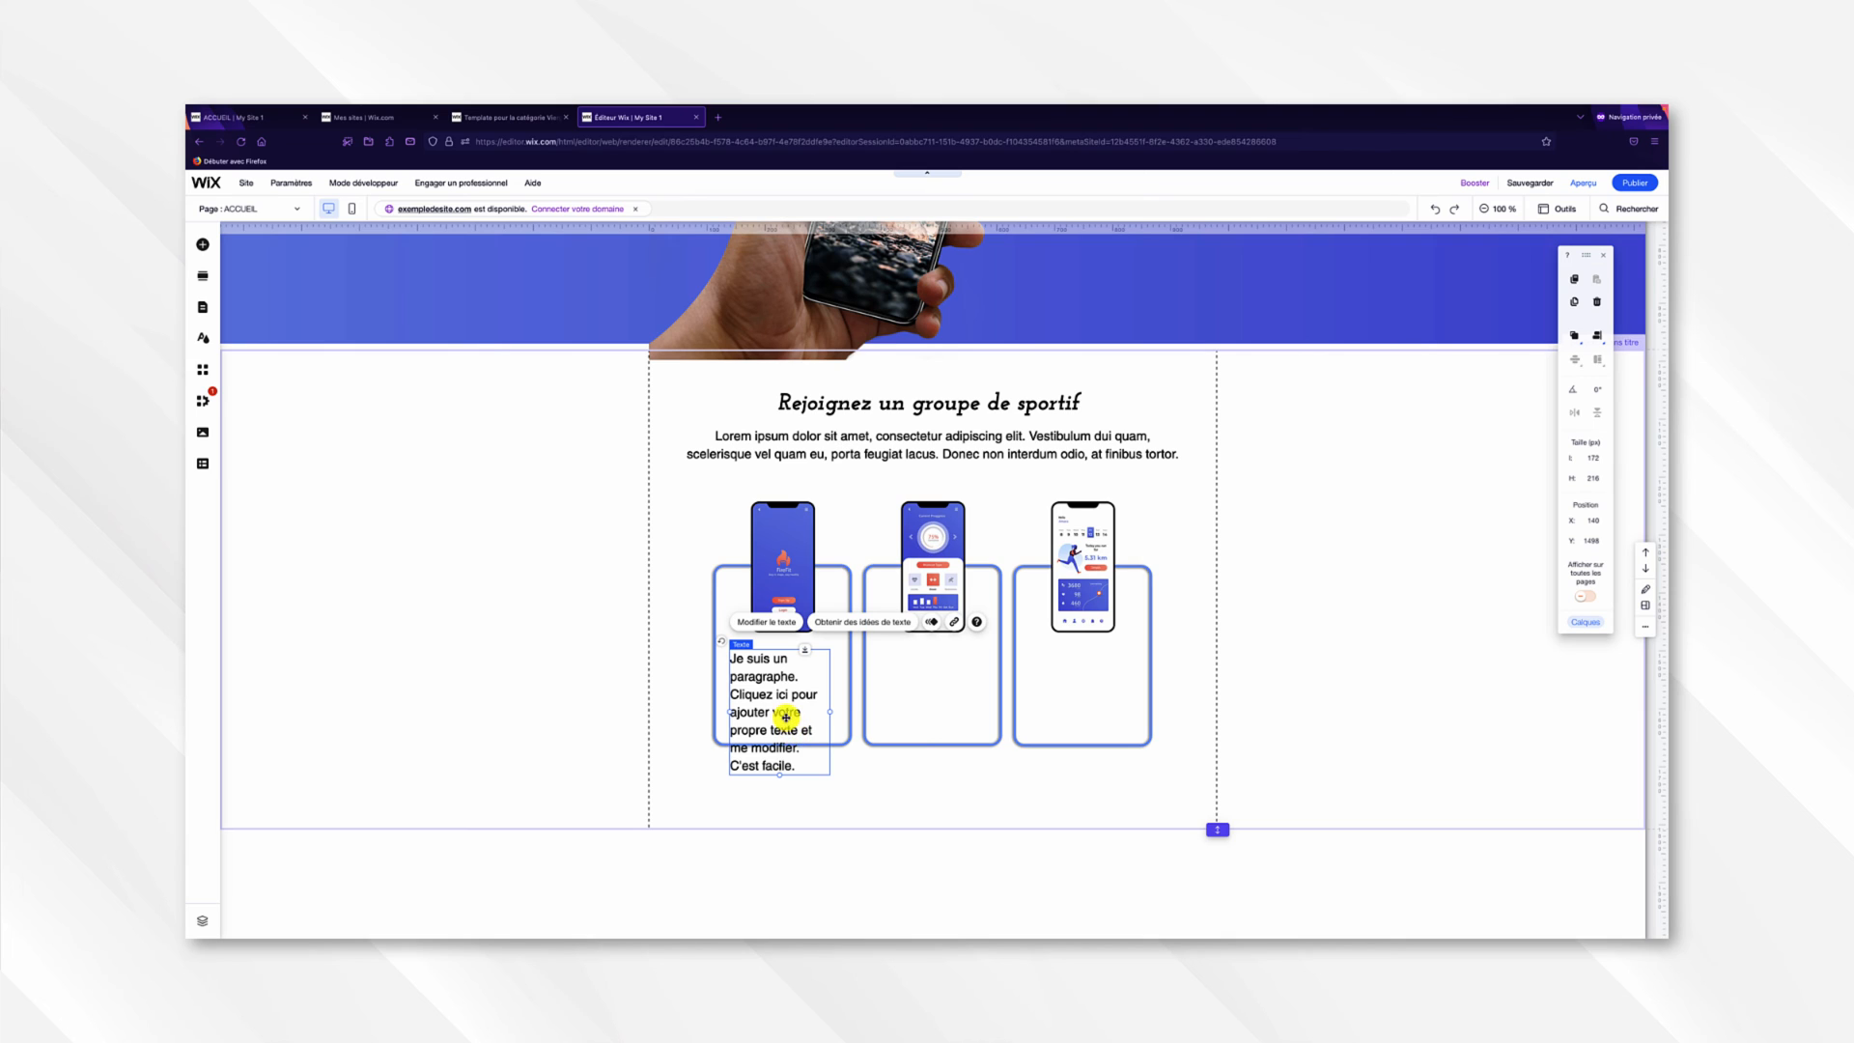
Shorten the first frame's paragraph by deleting everything after "ajouter votre".
double_click(785, 715)
left_click(782, 723)
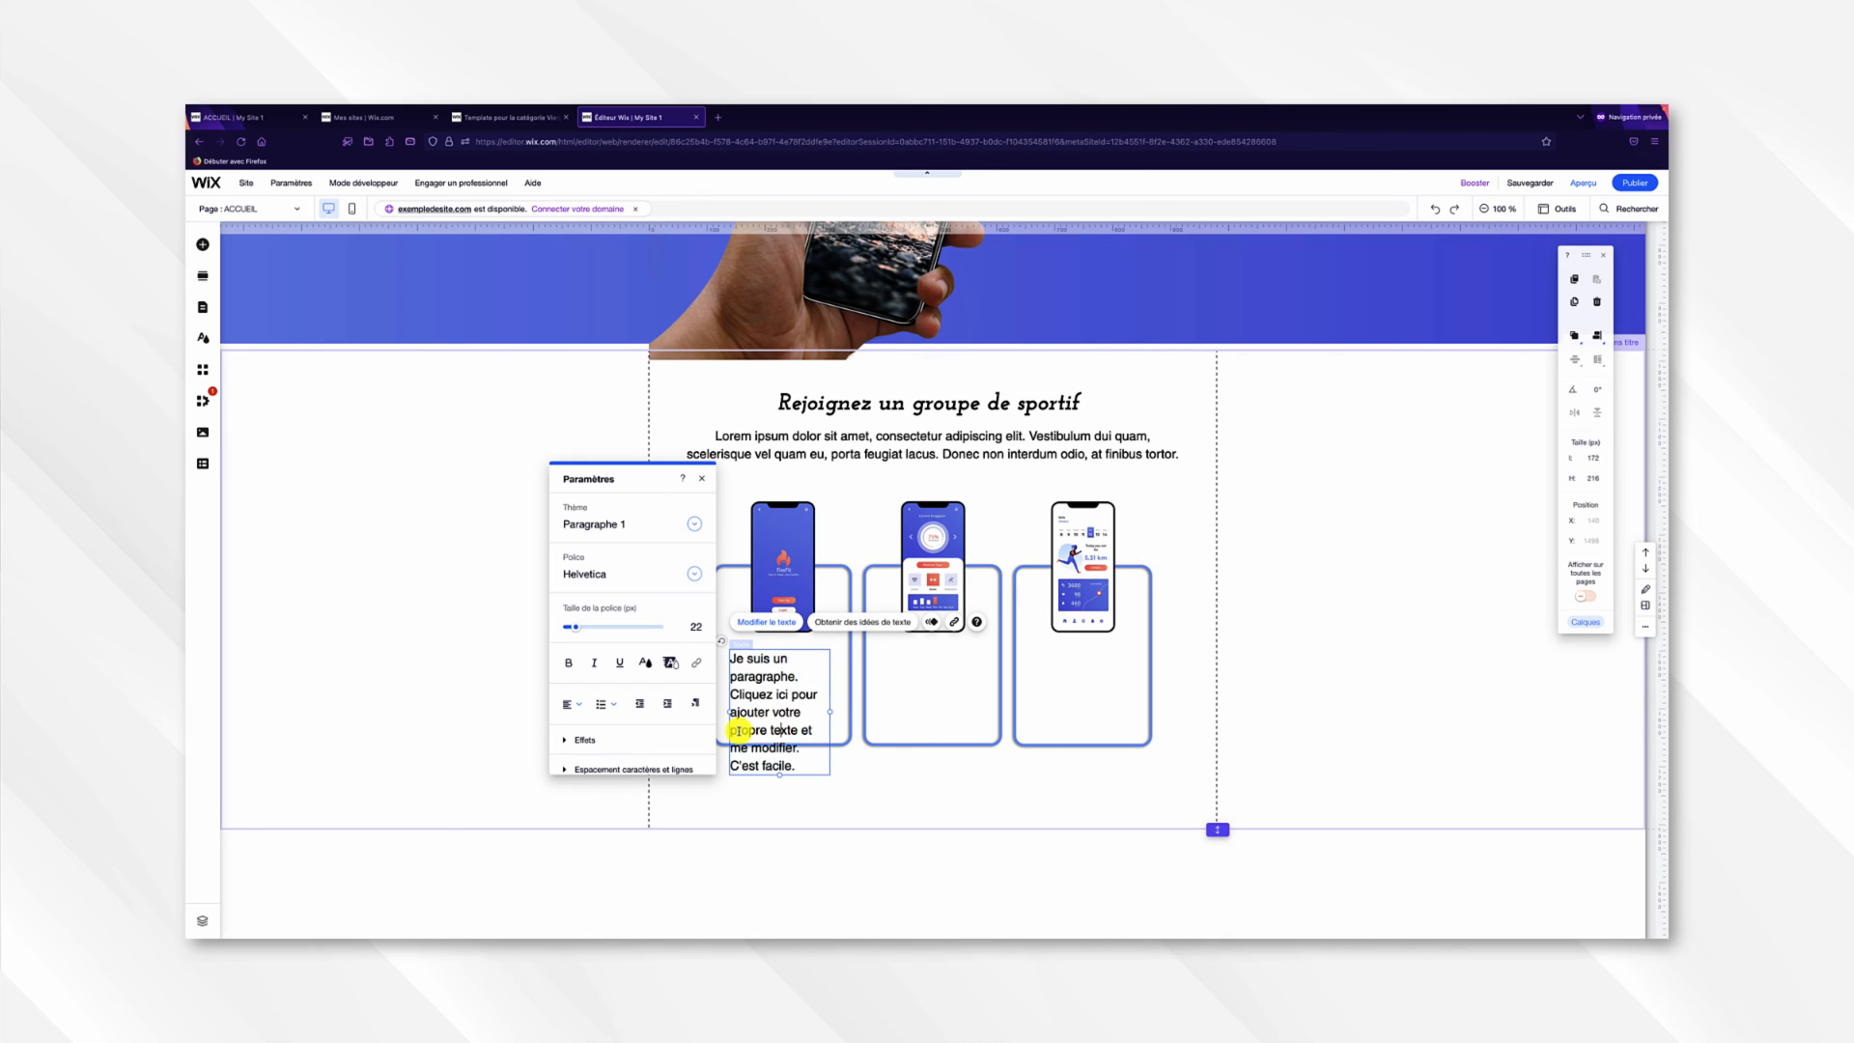
left_click_drag(734, 731, 856, 799)
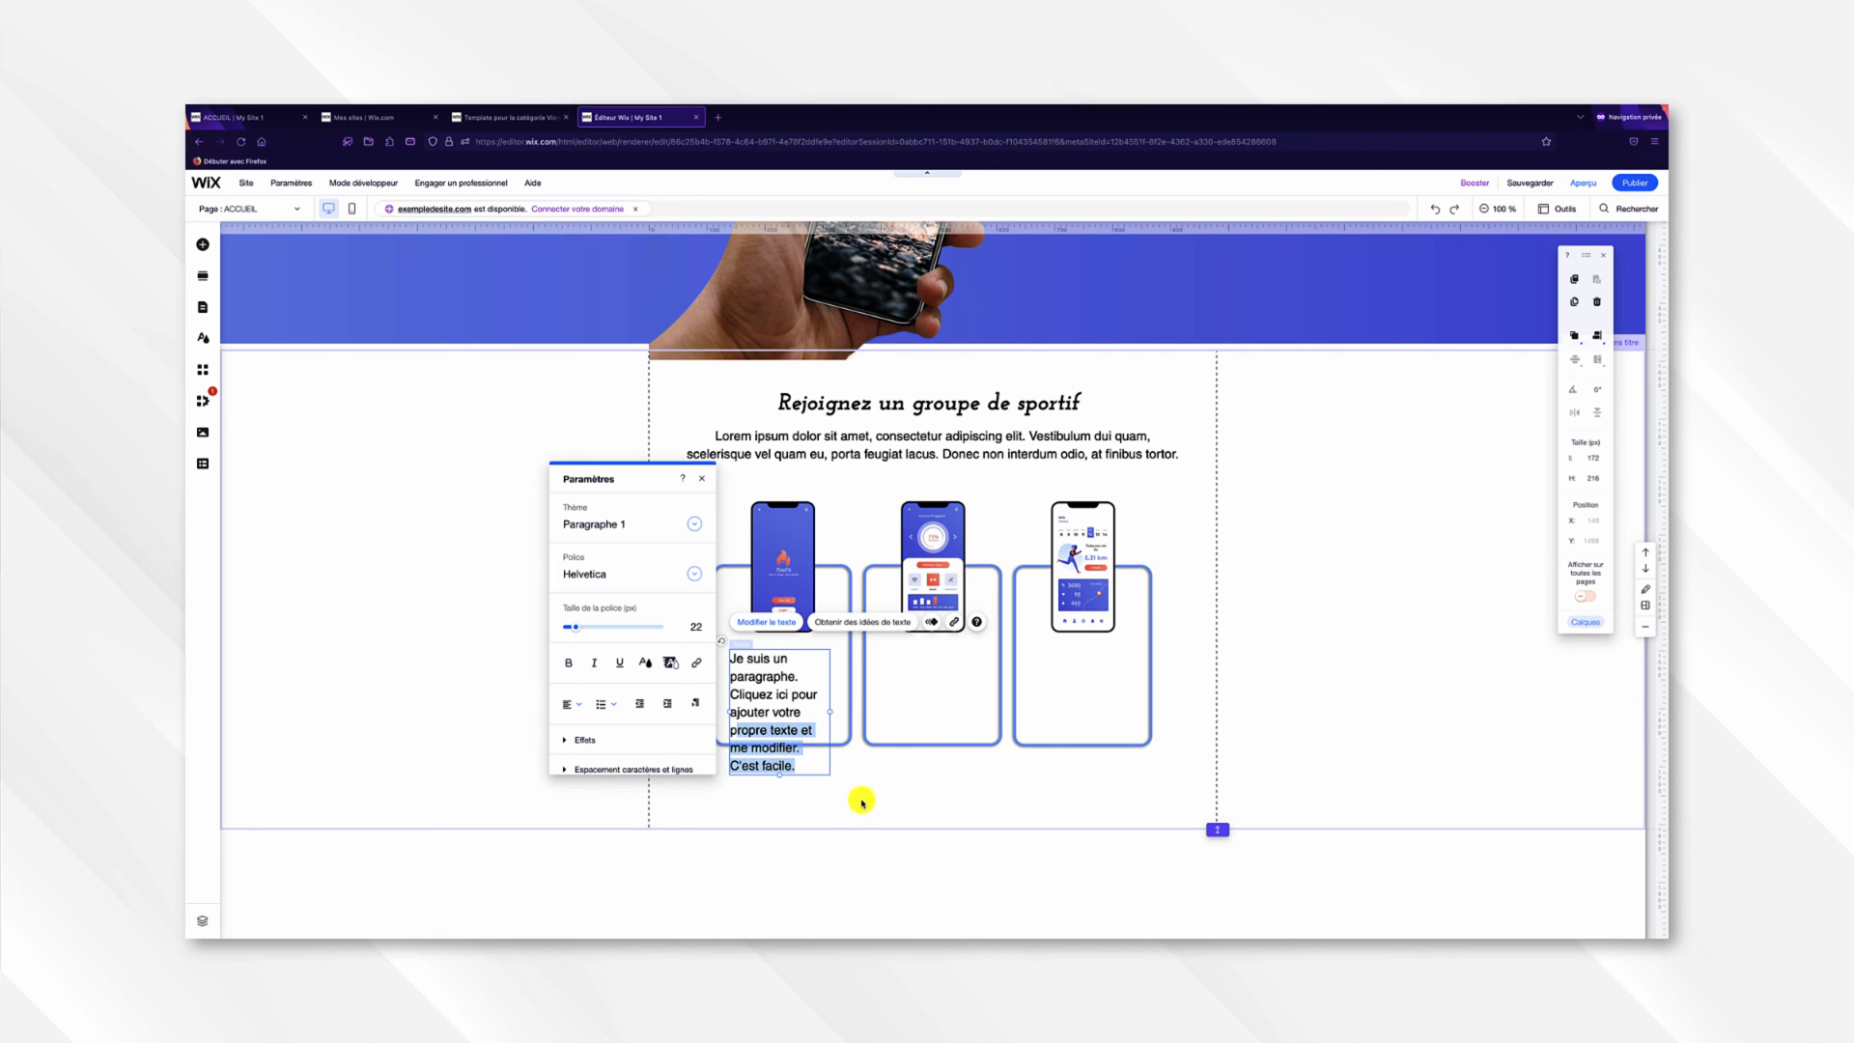
key("BackSpace")
key("BackSpace")
key("BackSpace")
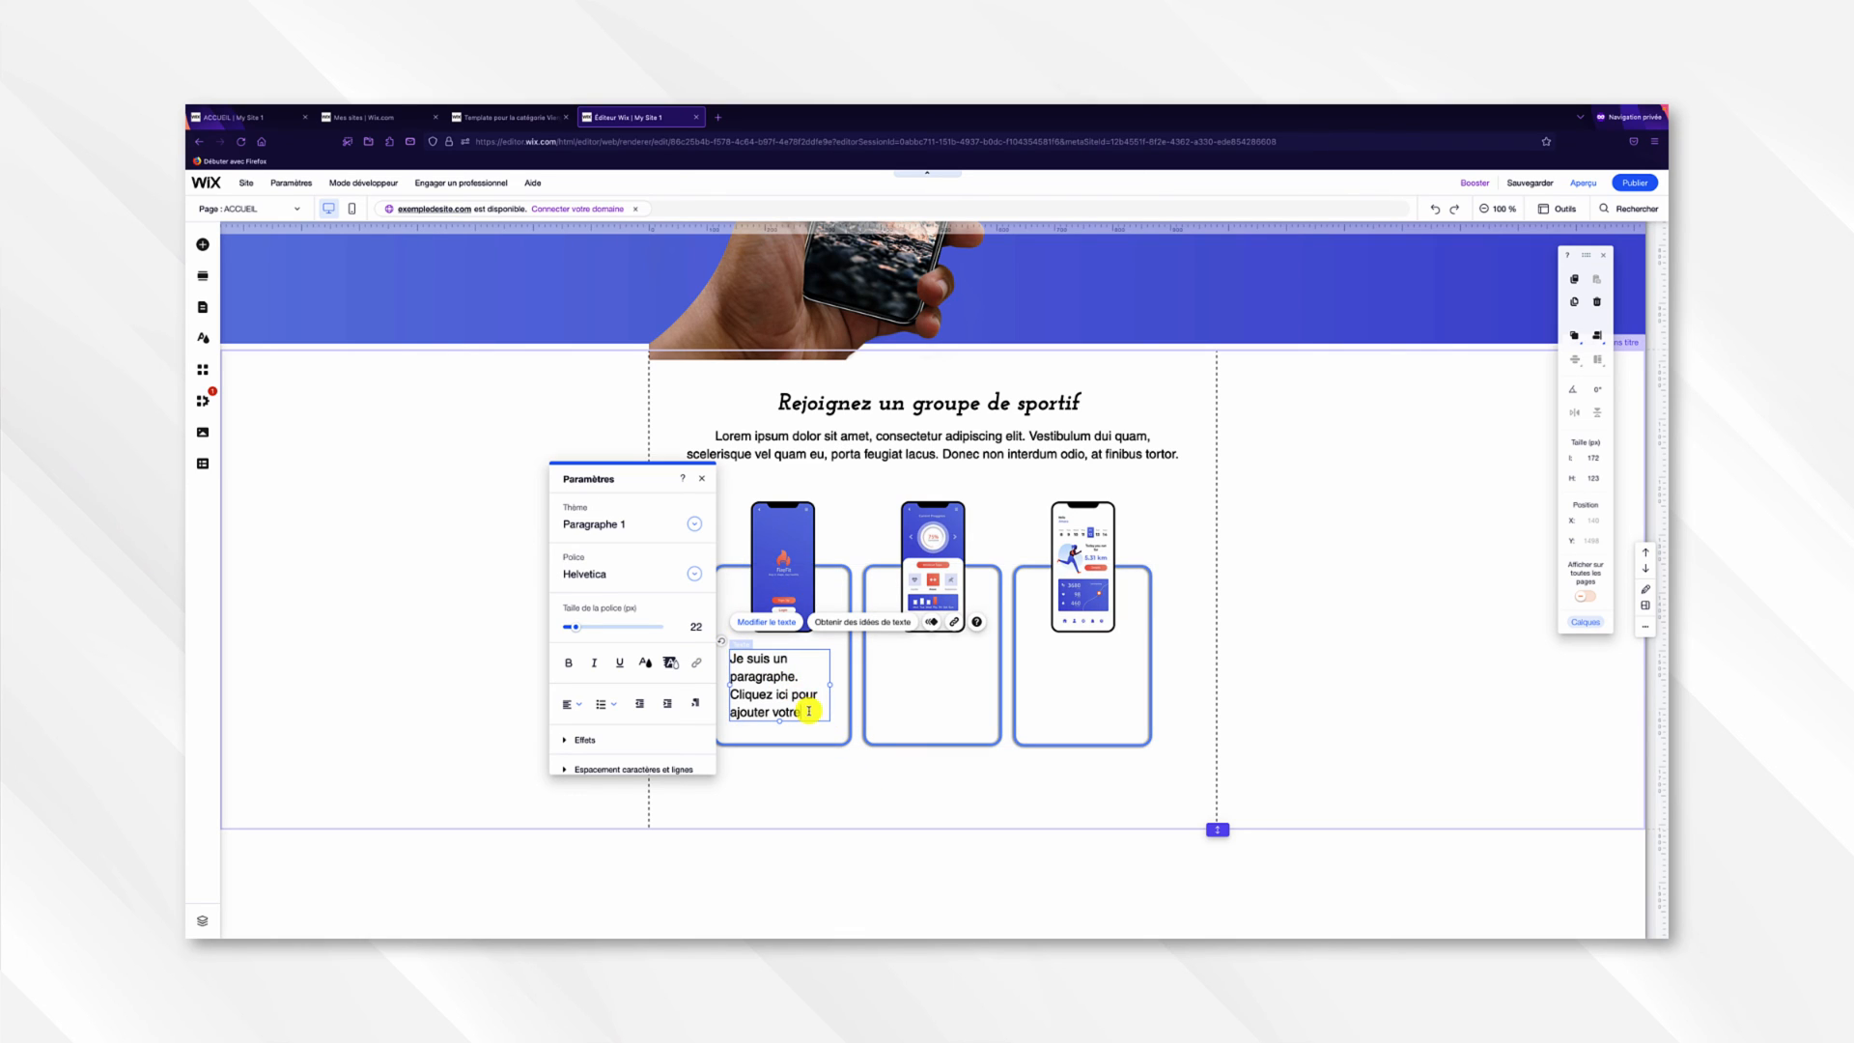
Centre-align the whole paragraph in the first frame and close its text settings.
left_click_drag(810, 712, 736, 660)
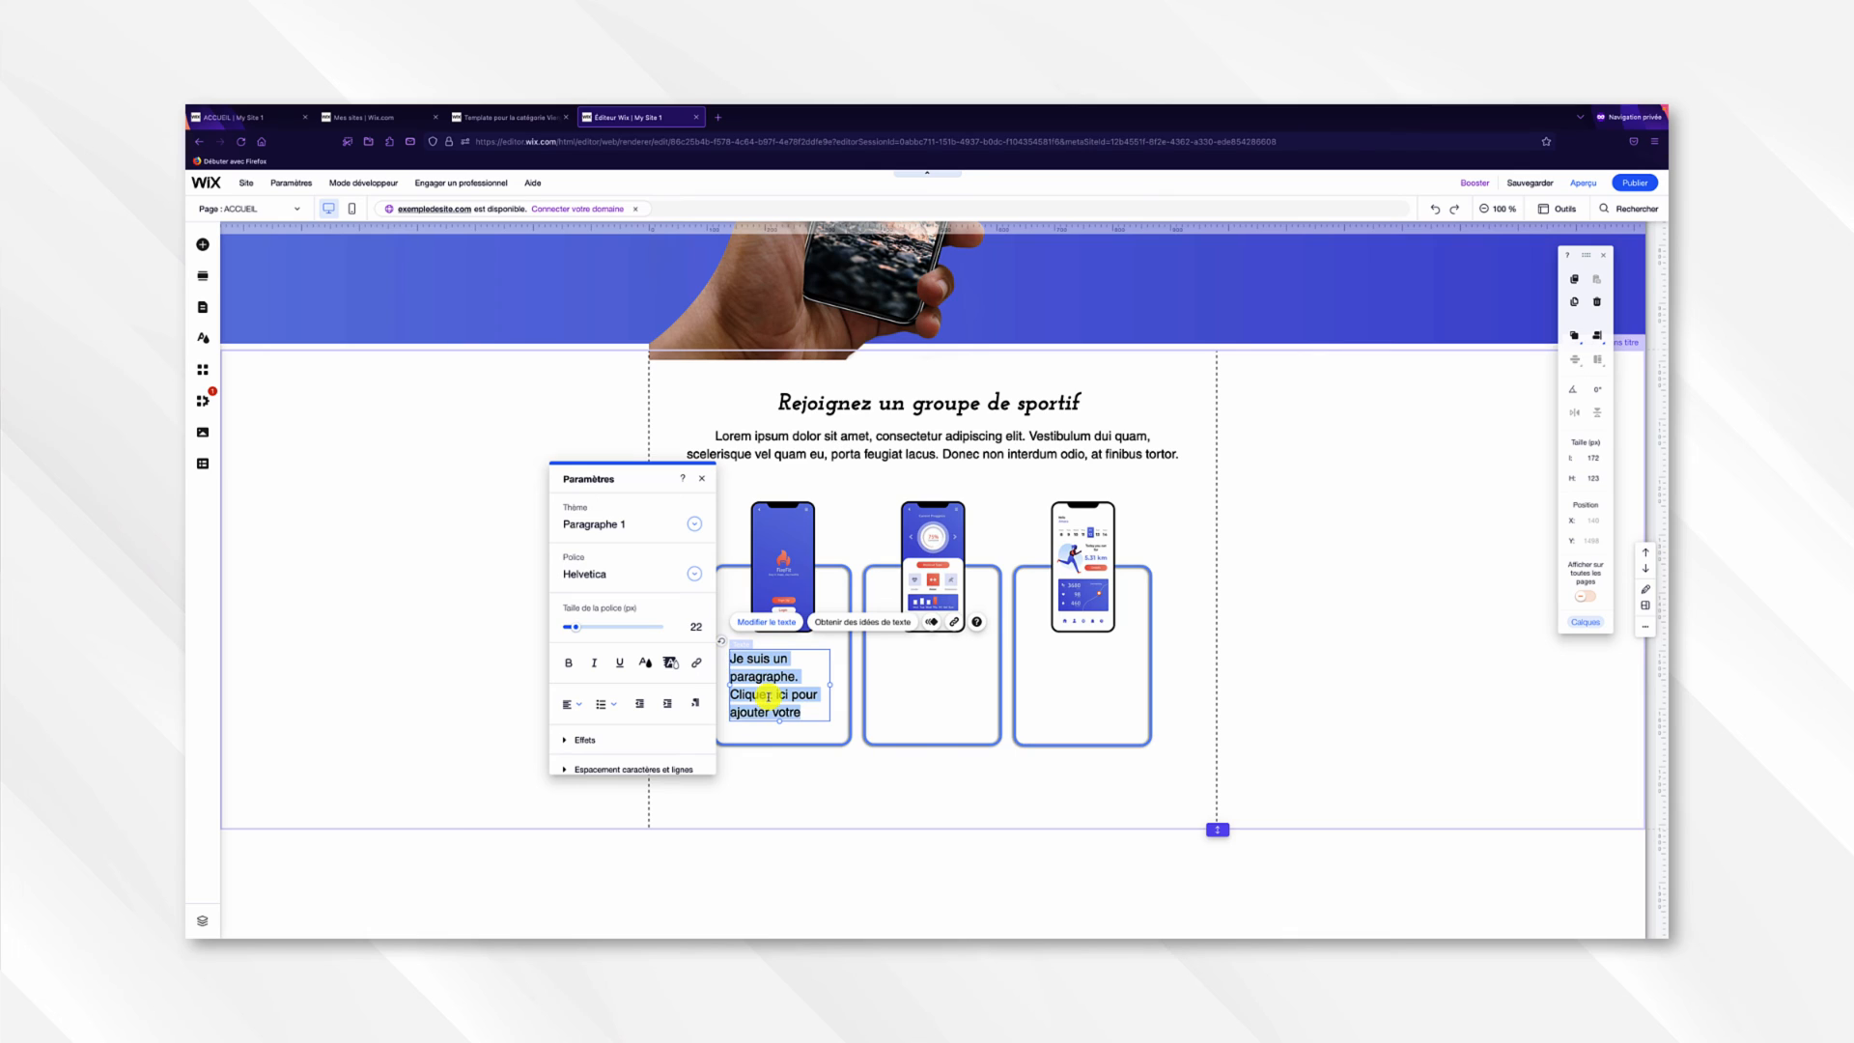
left_click(574, 705)
left_click(579, 727)
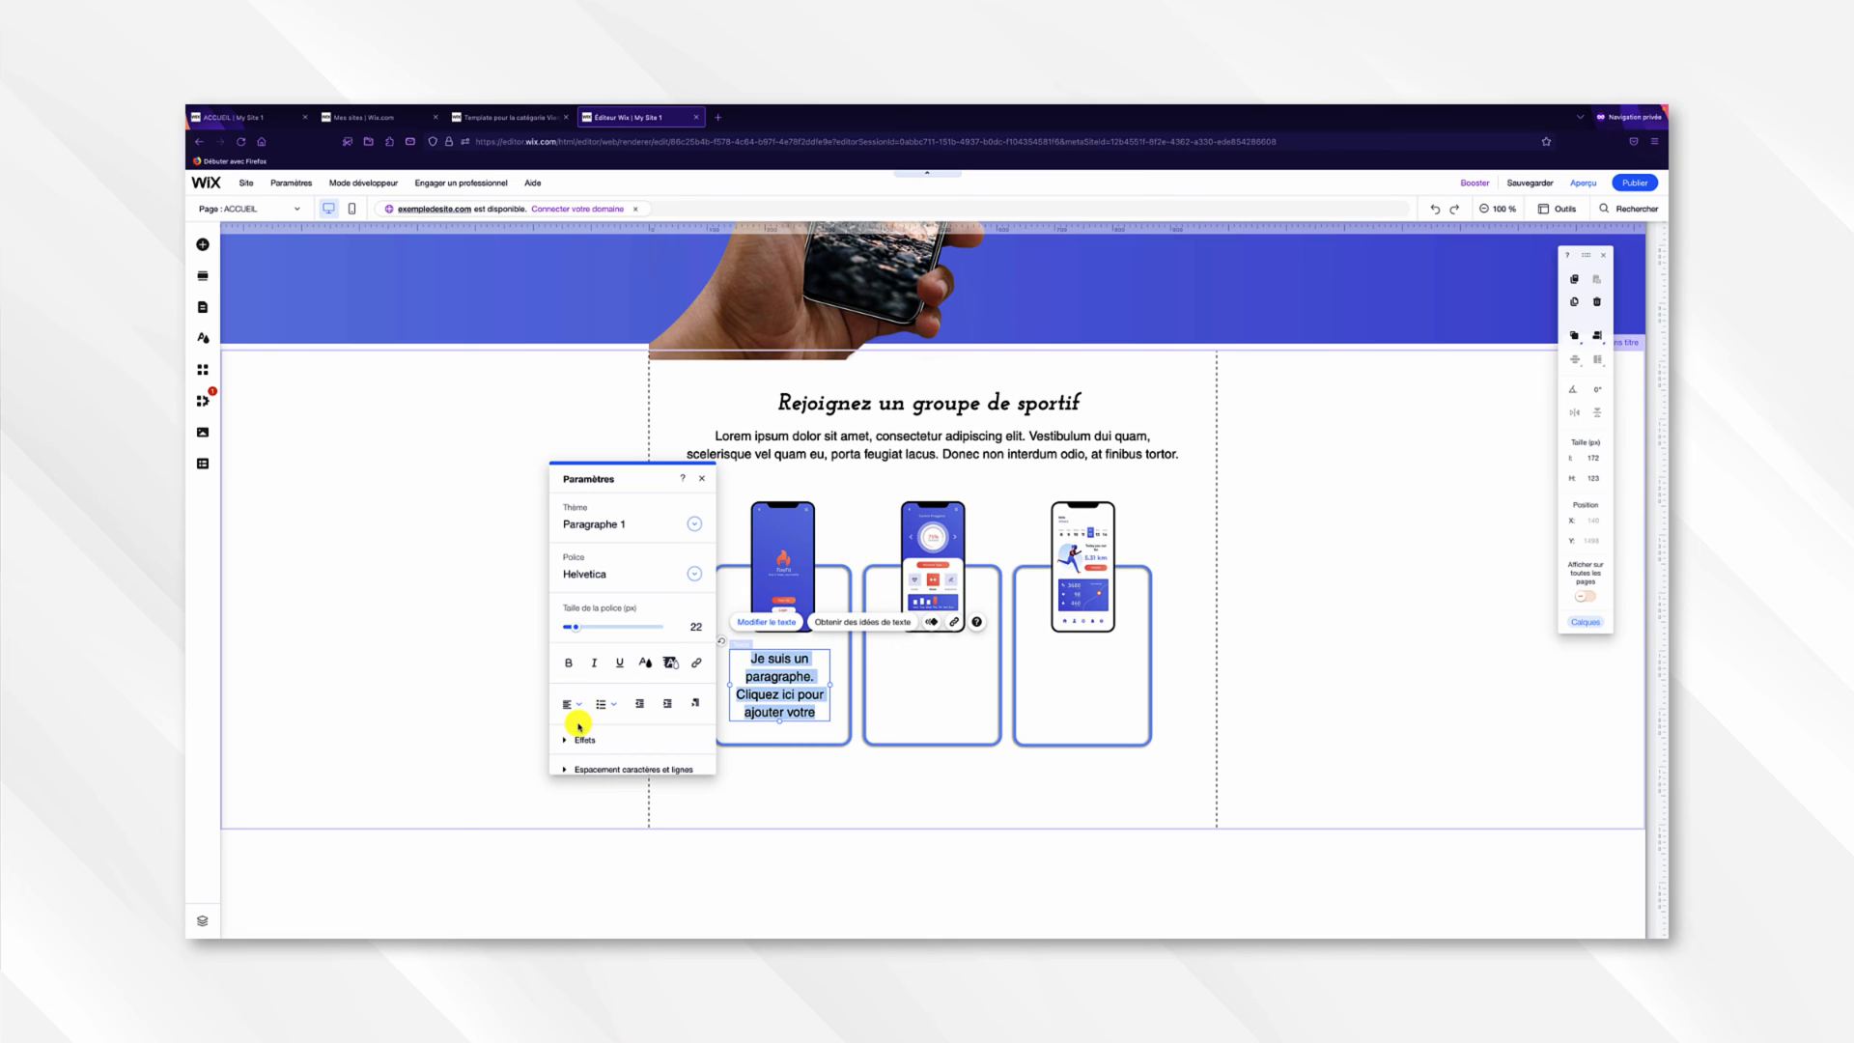
left_click(703, 480)
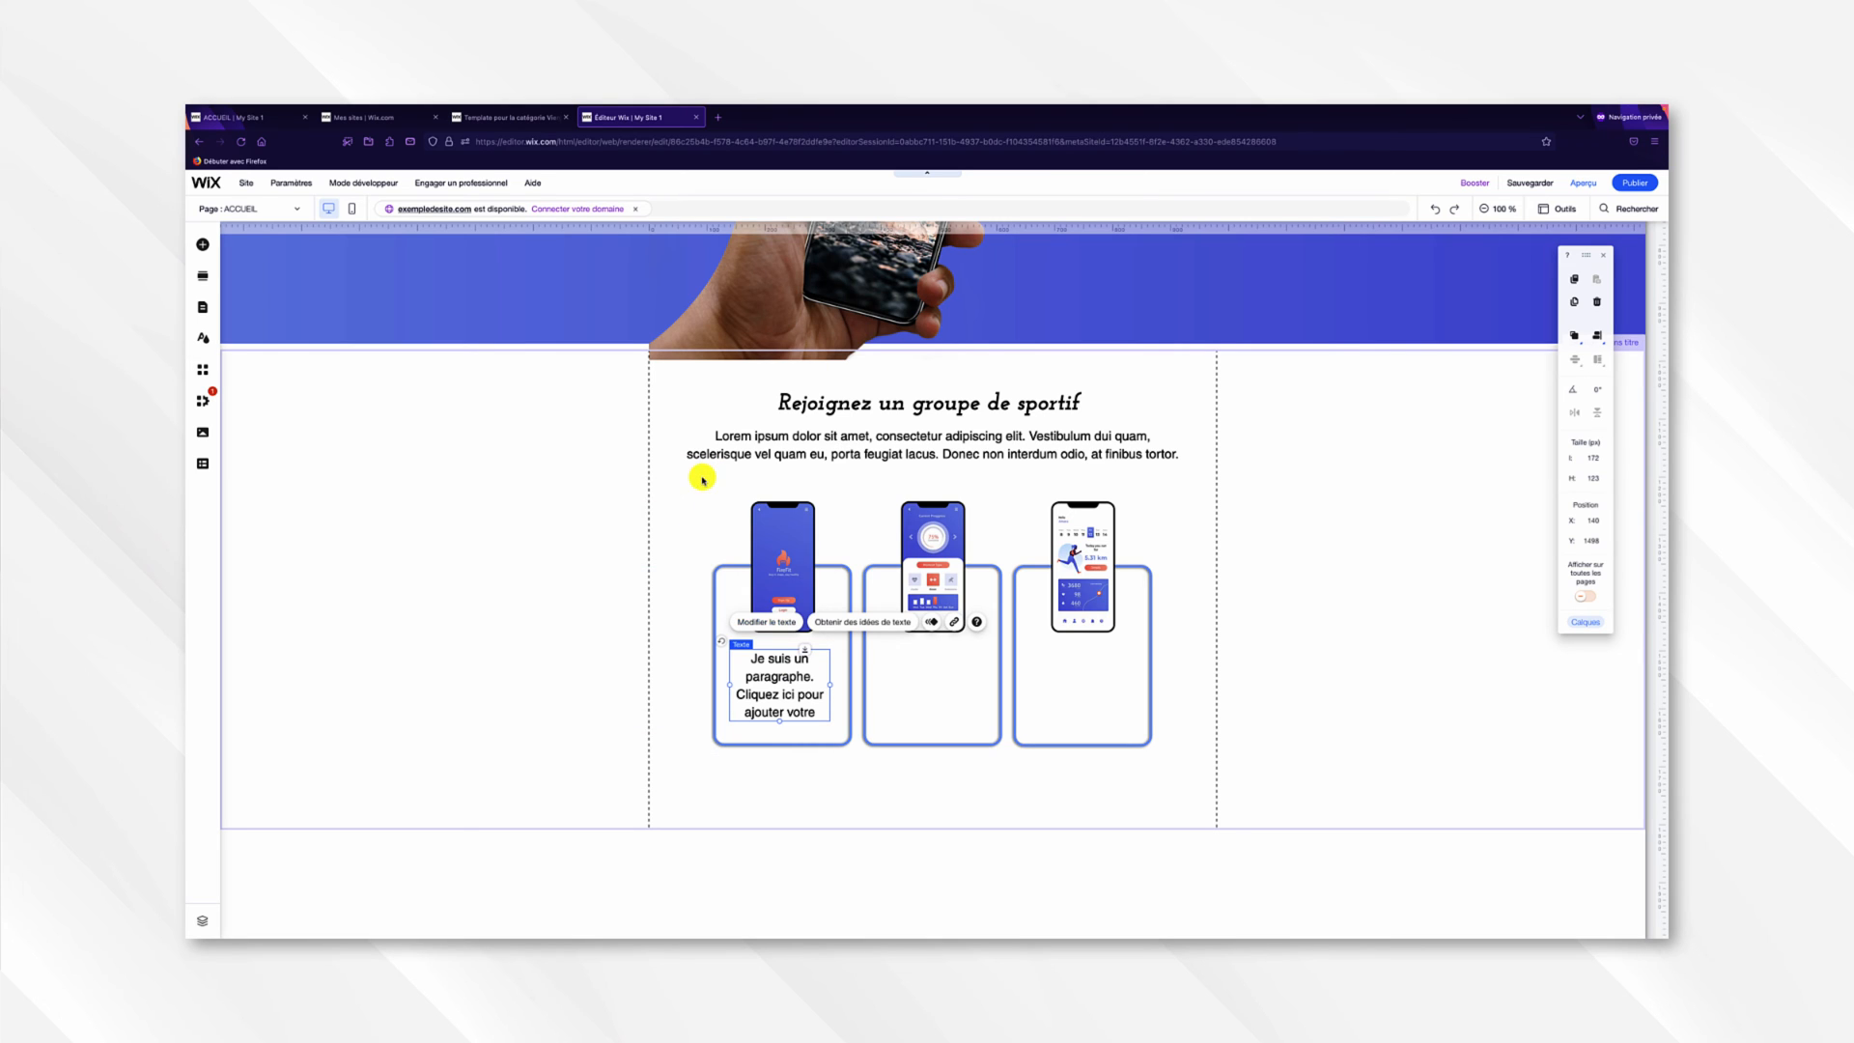
Move the paragraph slightly lower in the first frame and duplicate it into the other two frames.
left_click_drag(795, 682, 795, 697)
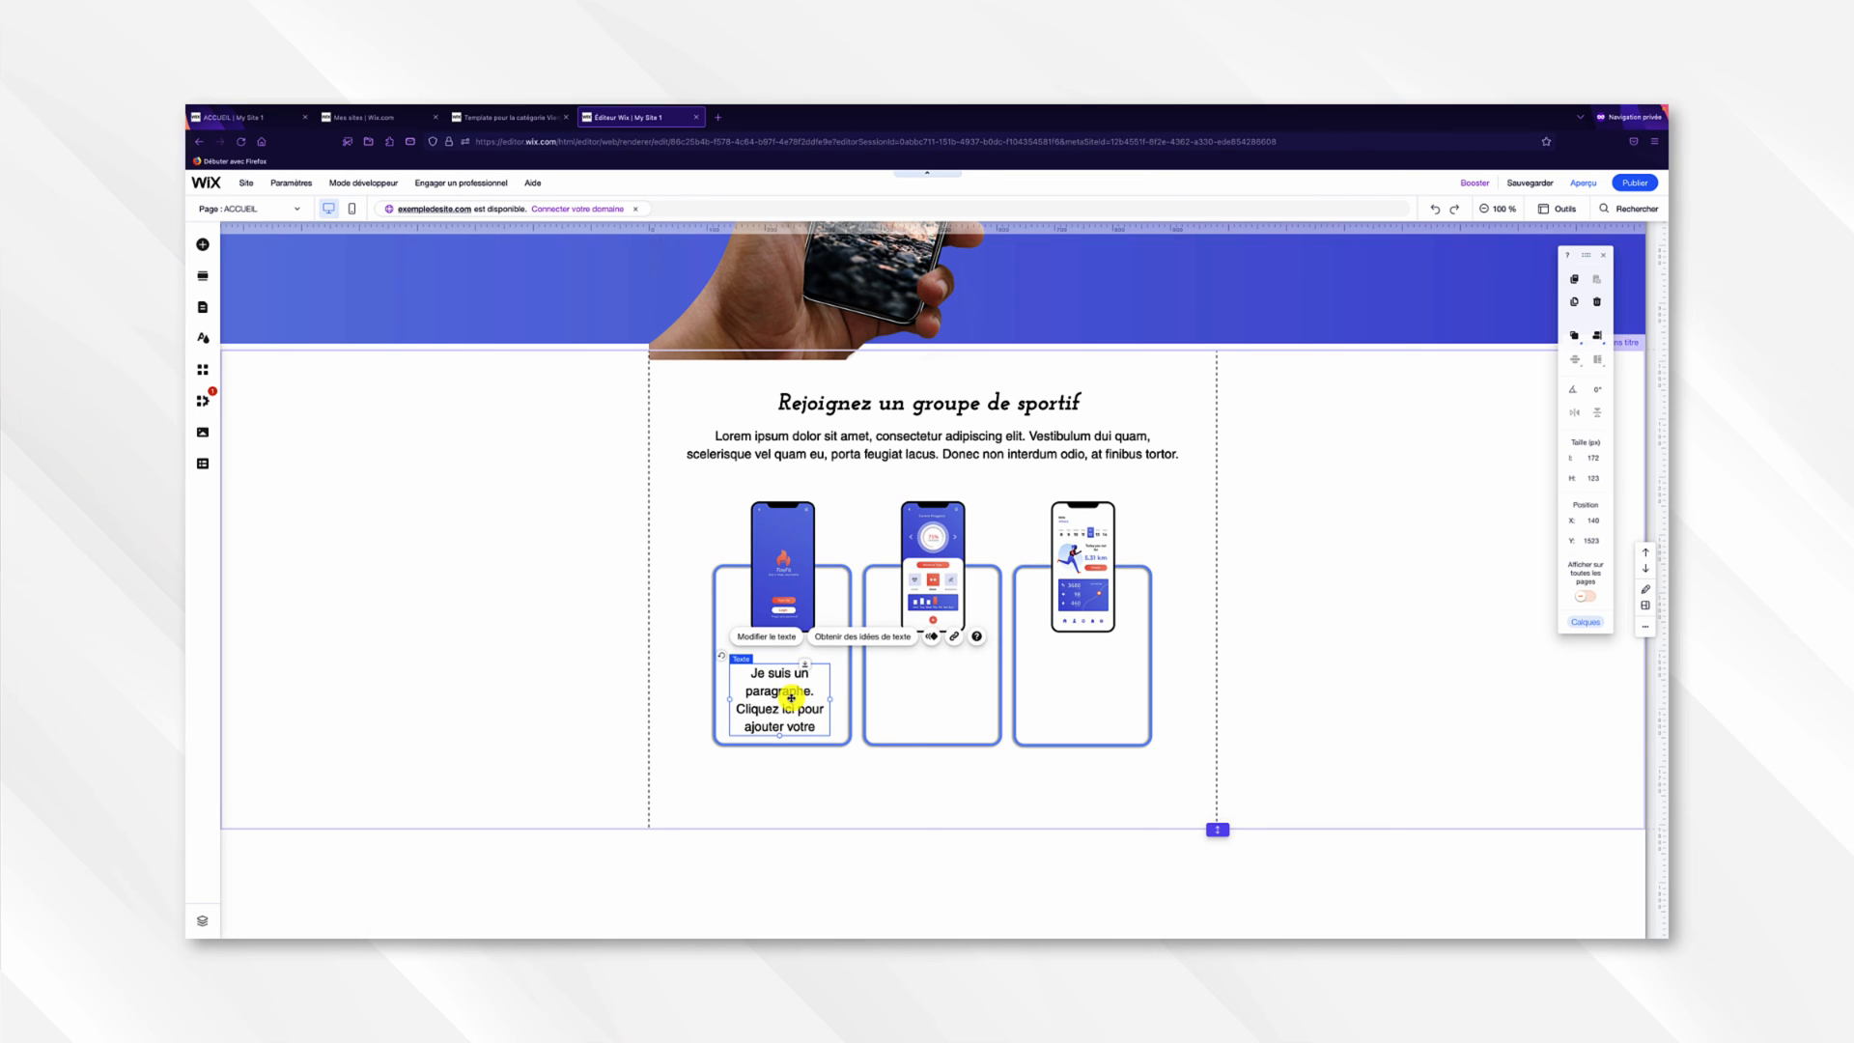
left_click_drag(791, 698, 1092, 695)
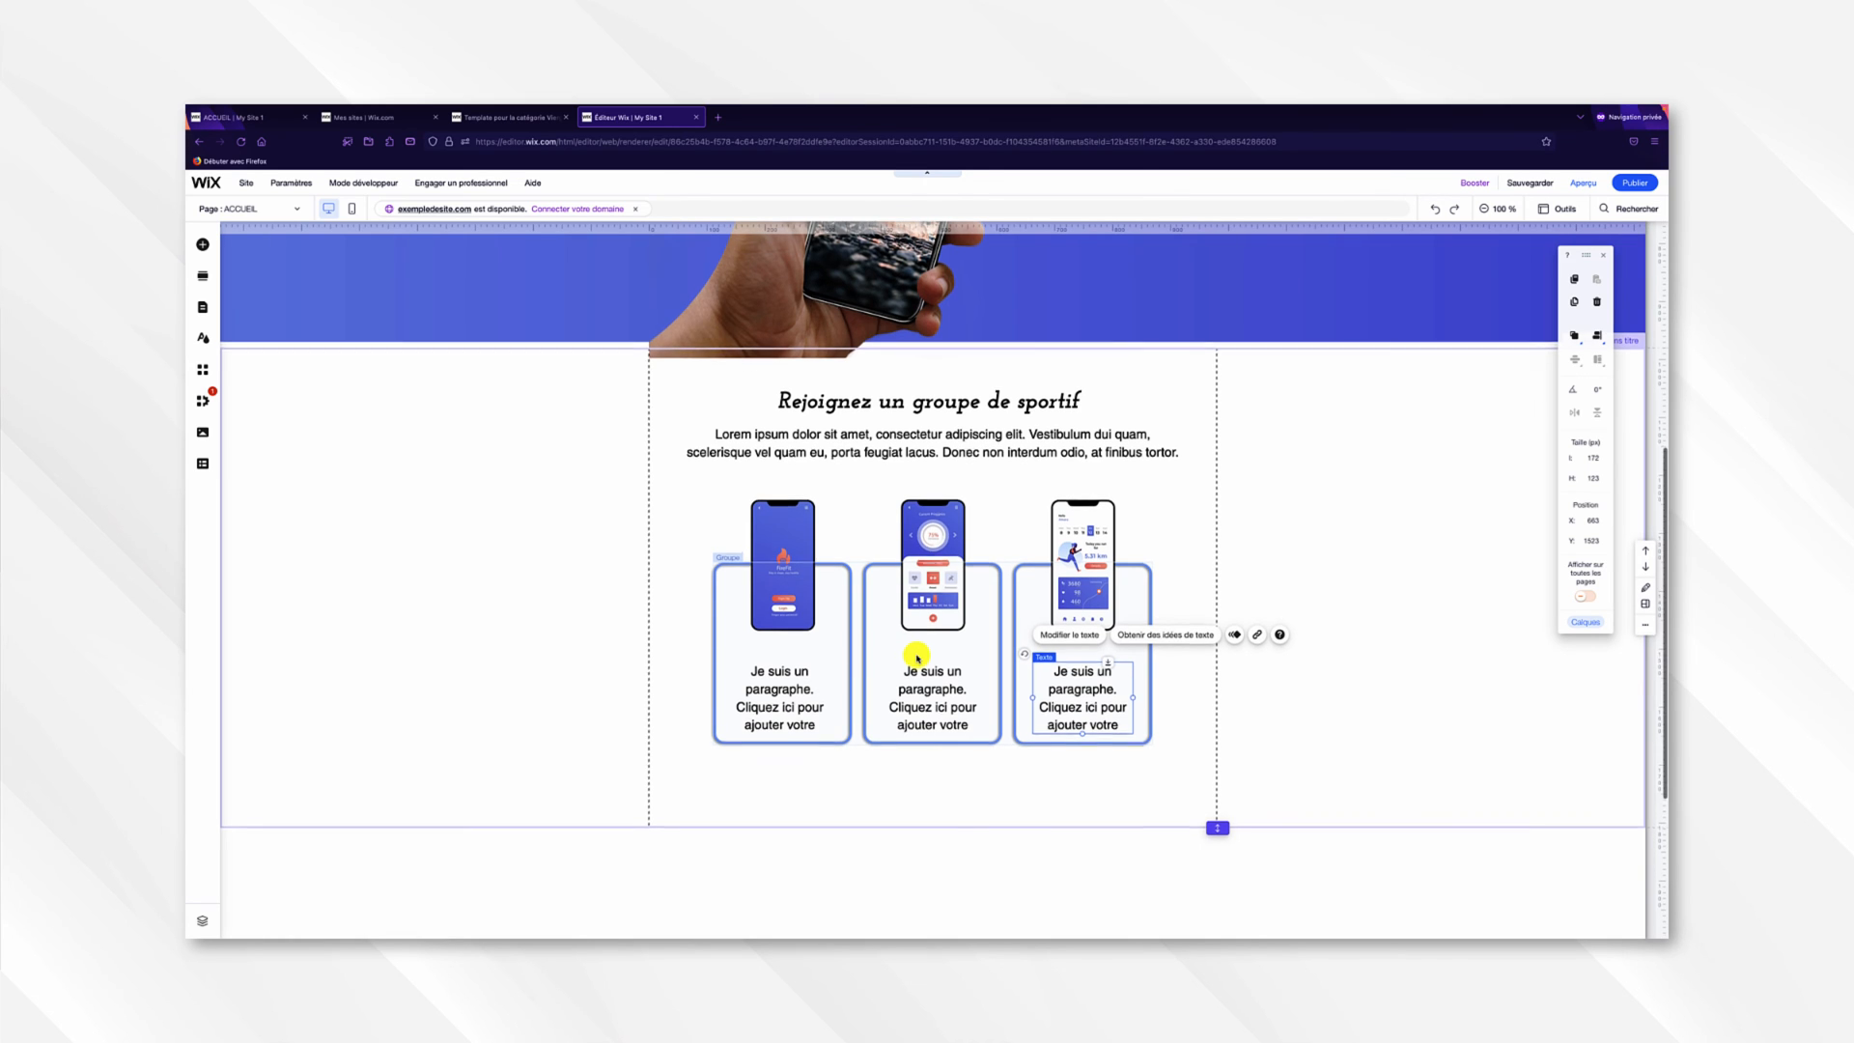
Add a text-and-icon button about 168 × 45 px, centred below the middle frame.
scroll(918, 658, "down", 1)
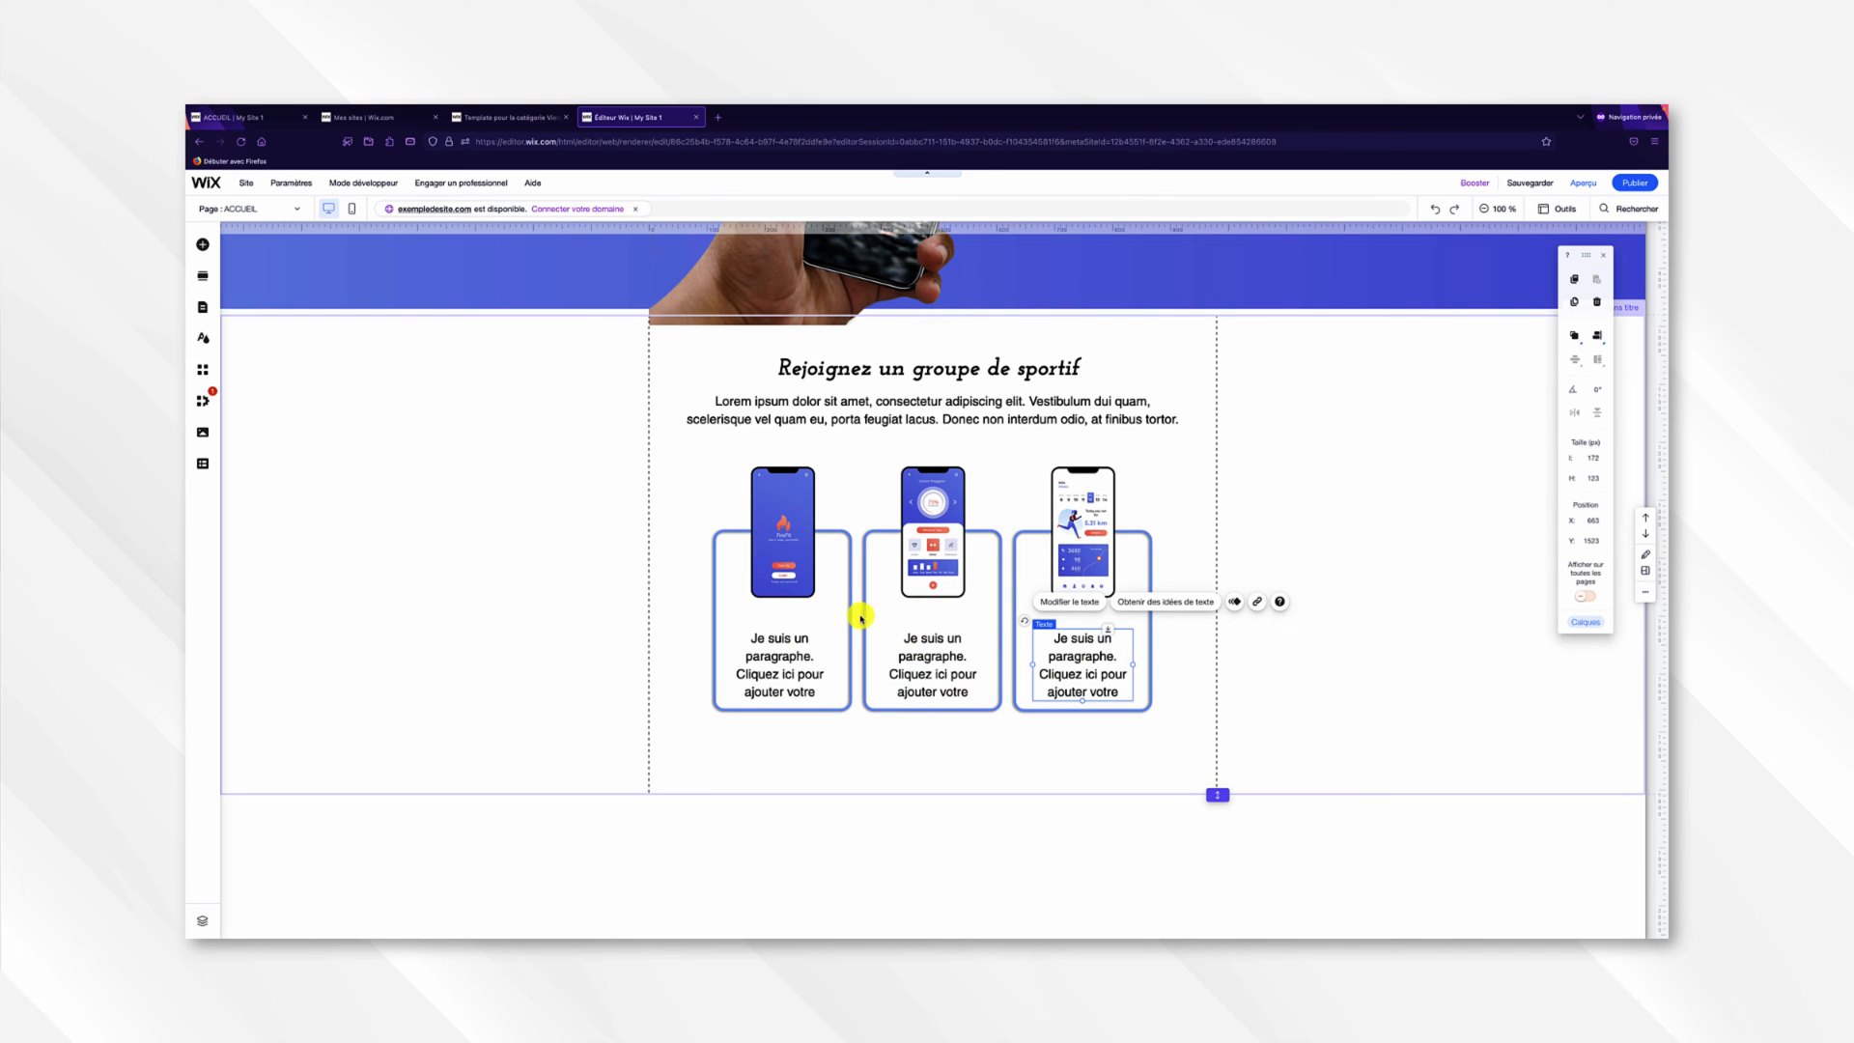
left_click(203, 245)
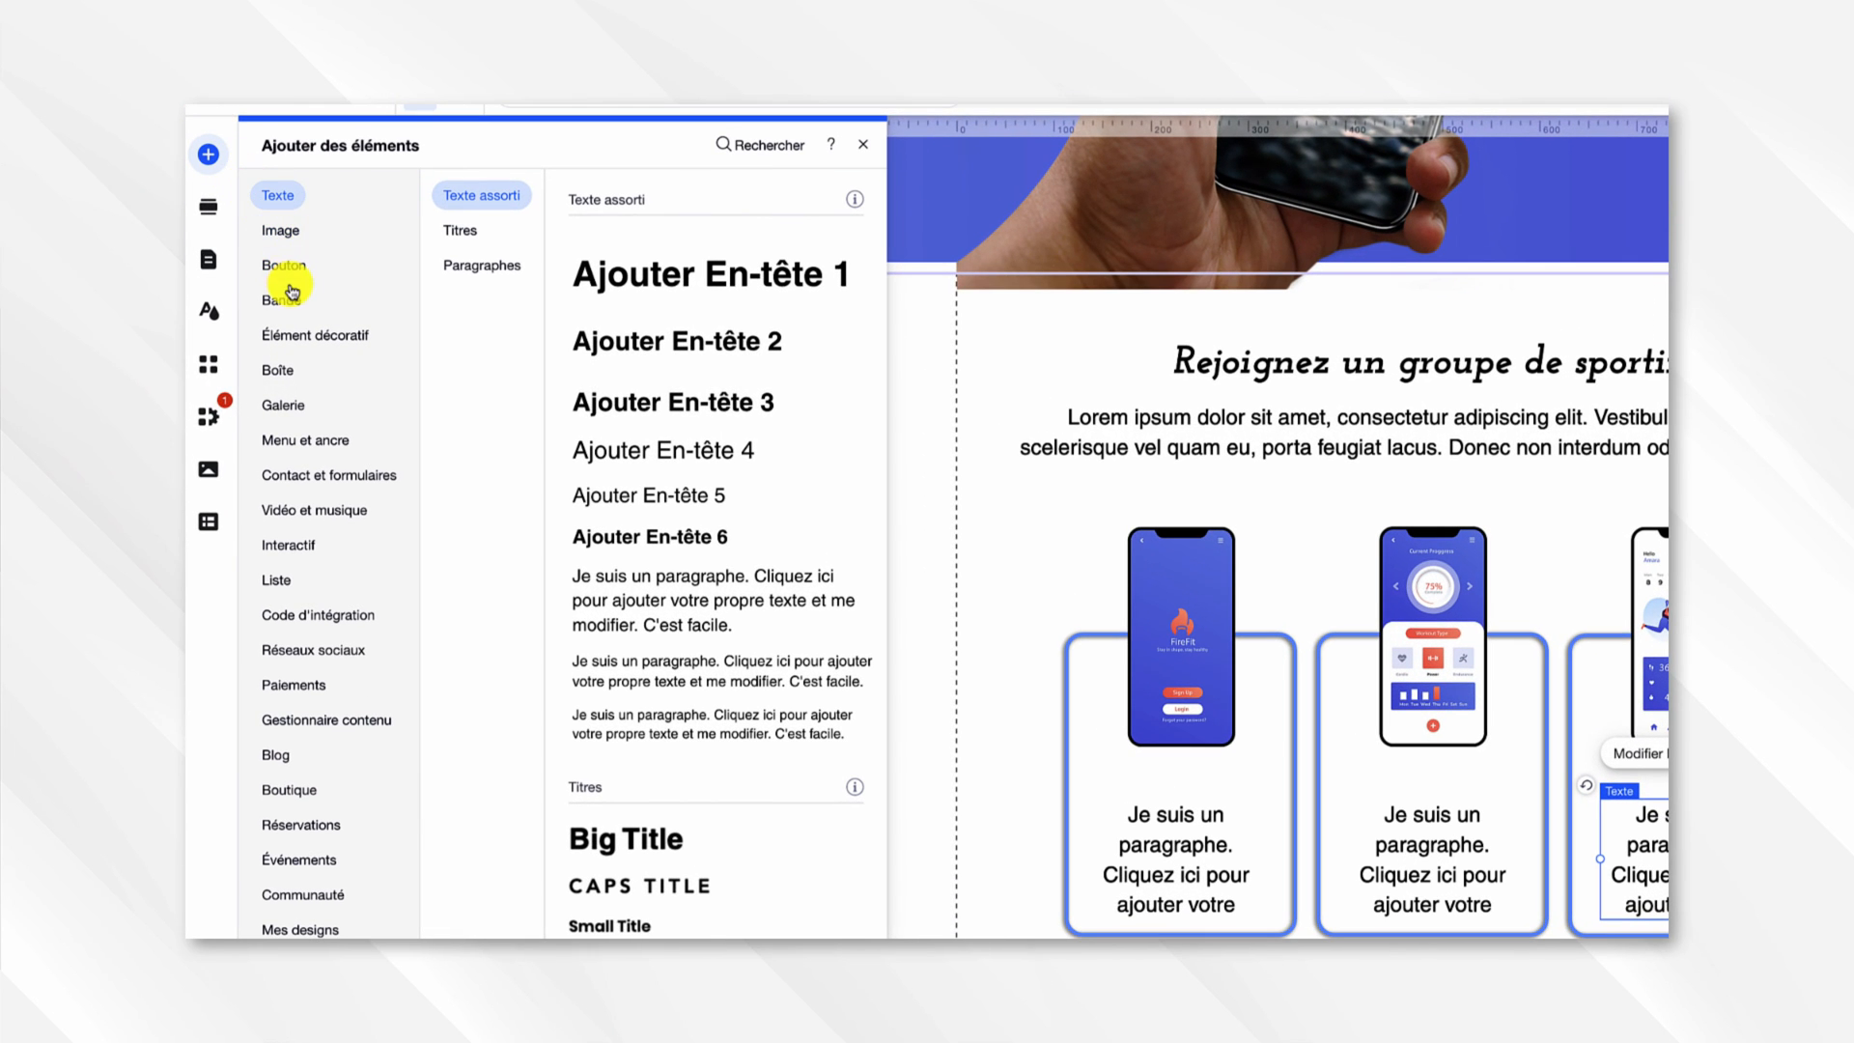
left_click(248, 311)
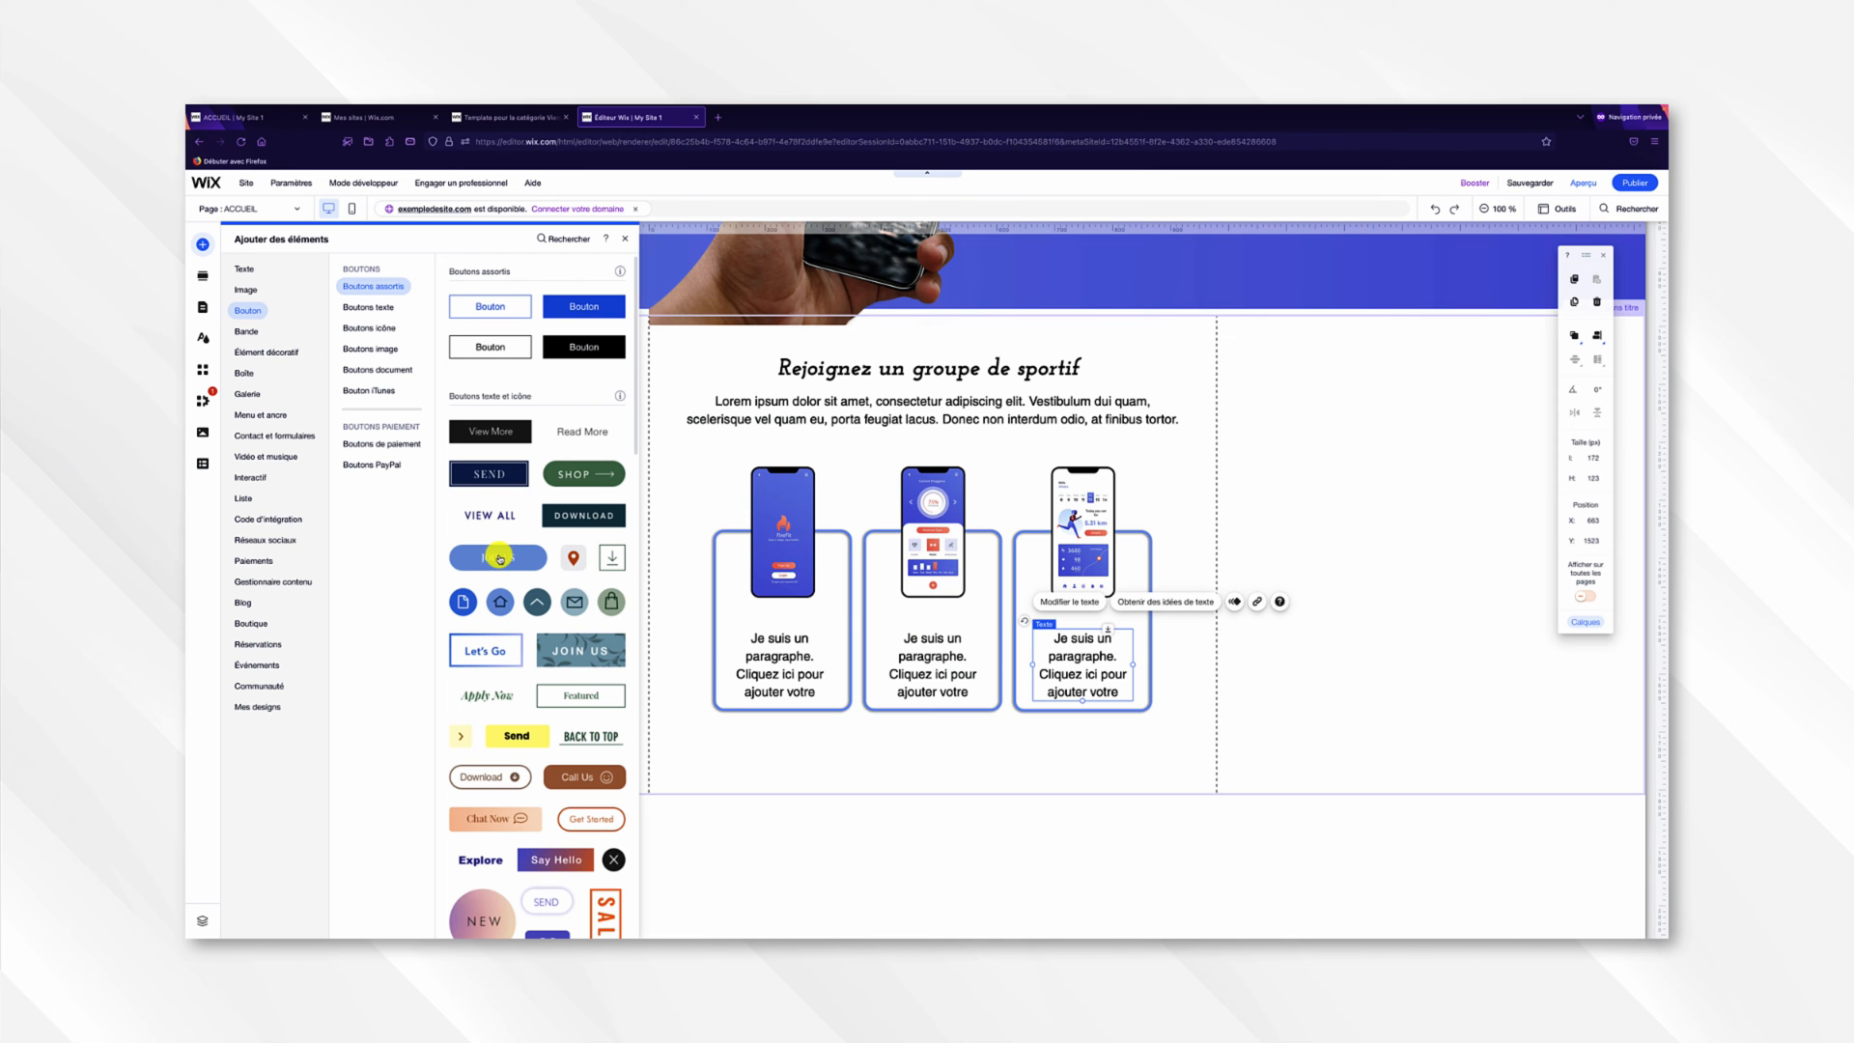
left_click_drag(499, 559, 932, 757)
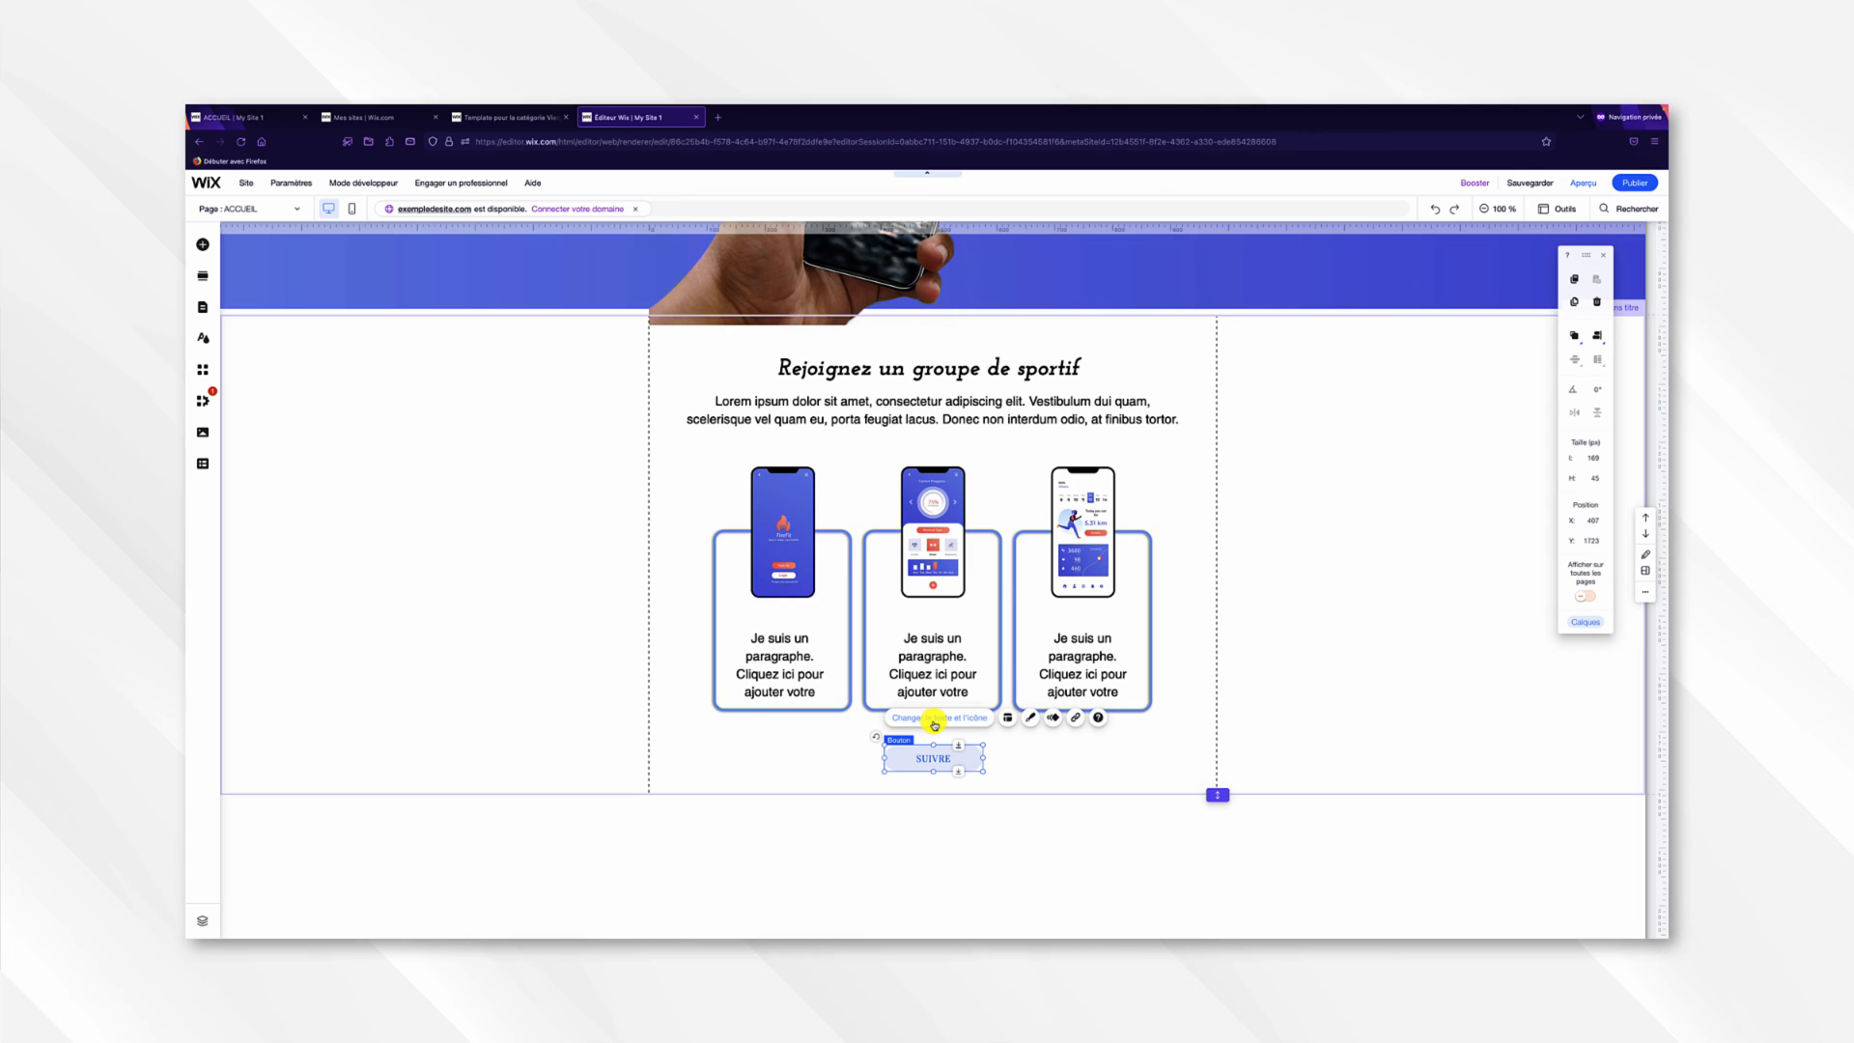
Label the button "Télécharger" with its link left as none, and centre it horizontally on the page.
left_click(933, 719)
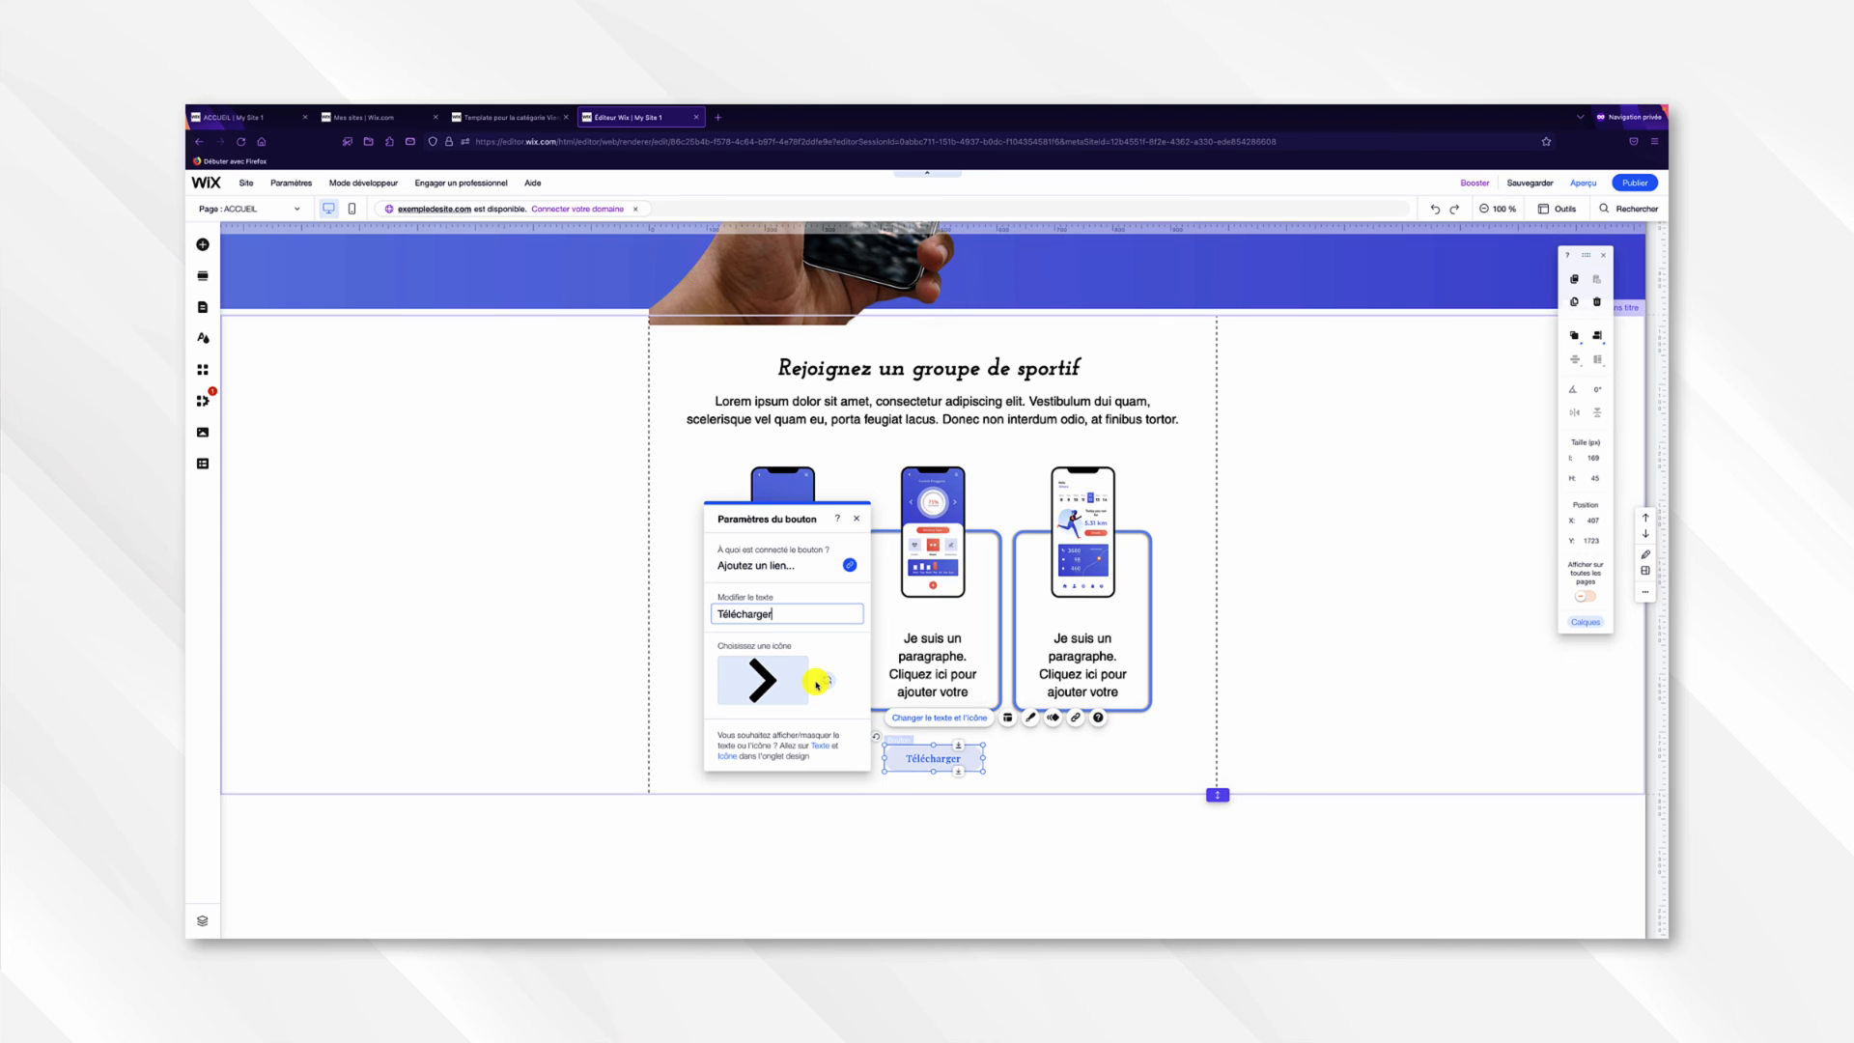
left_click(765, 566)
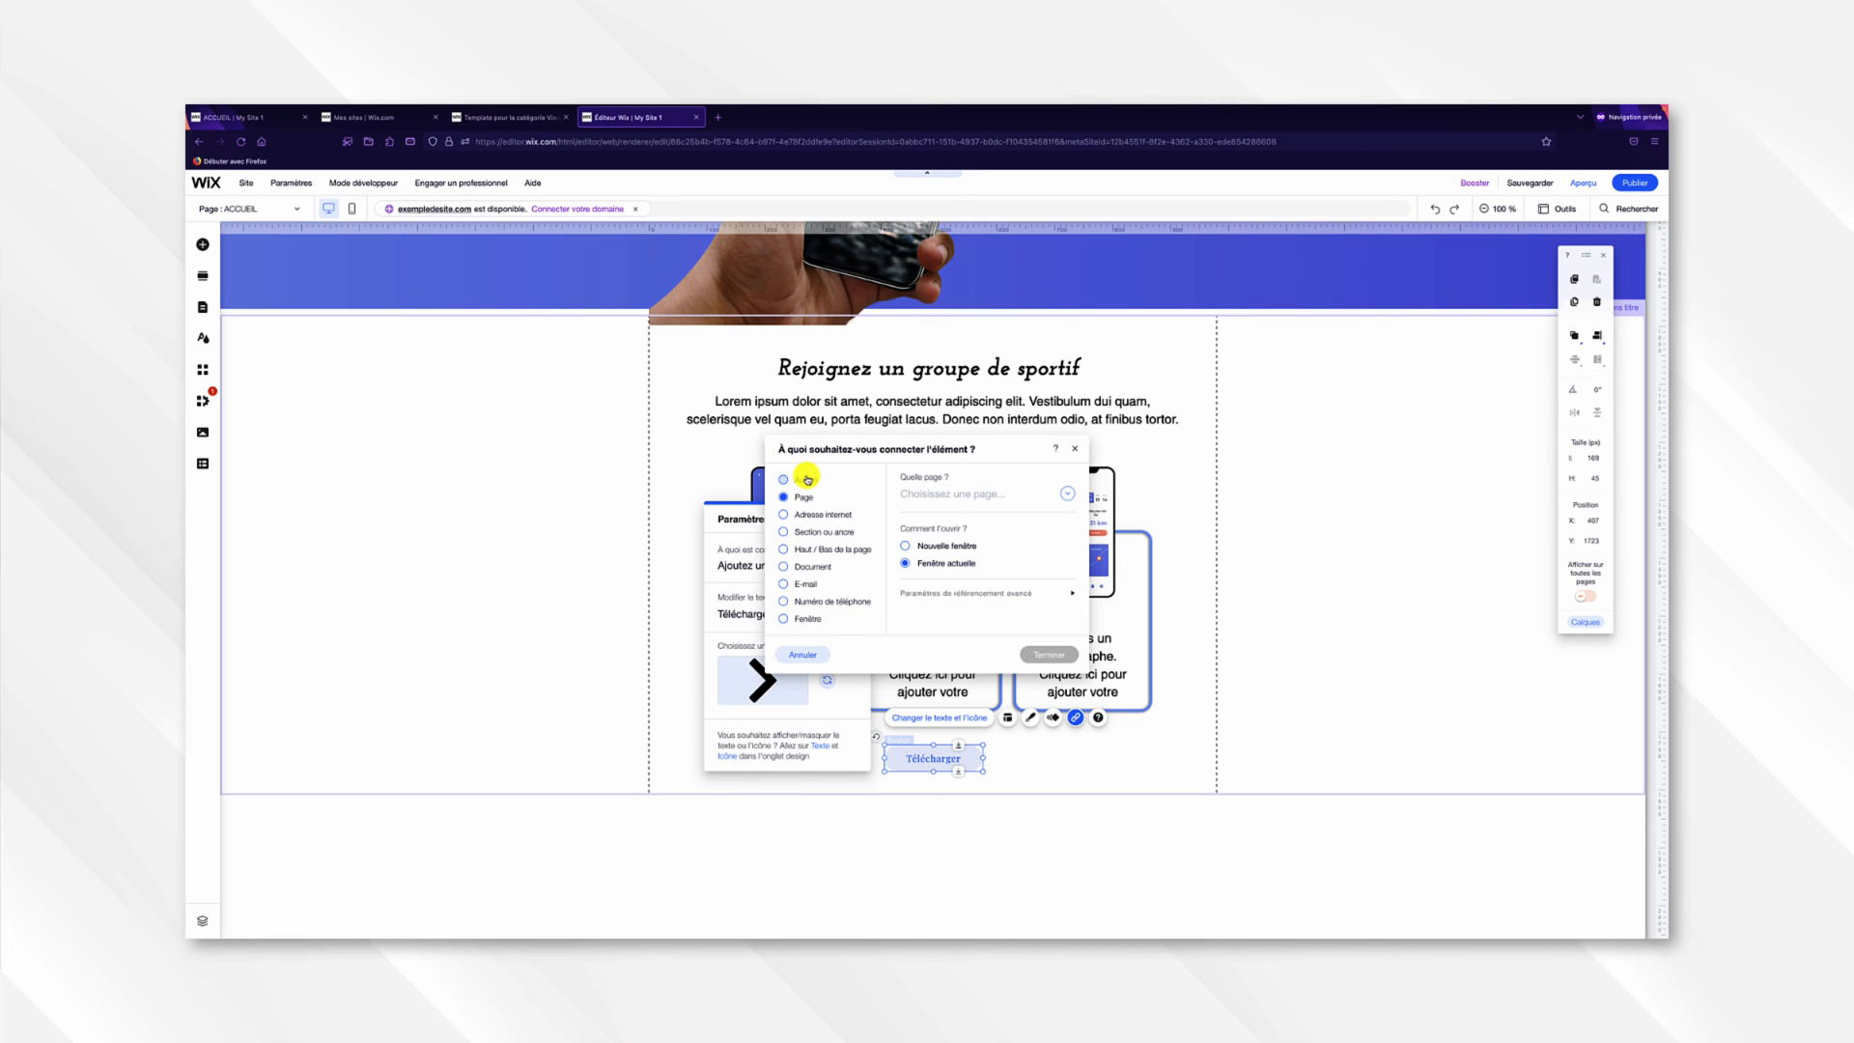
left_click(806, 480)
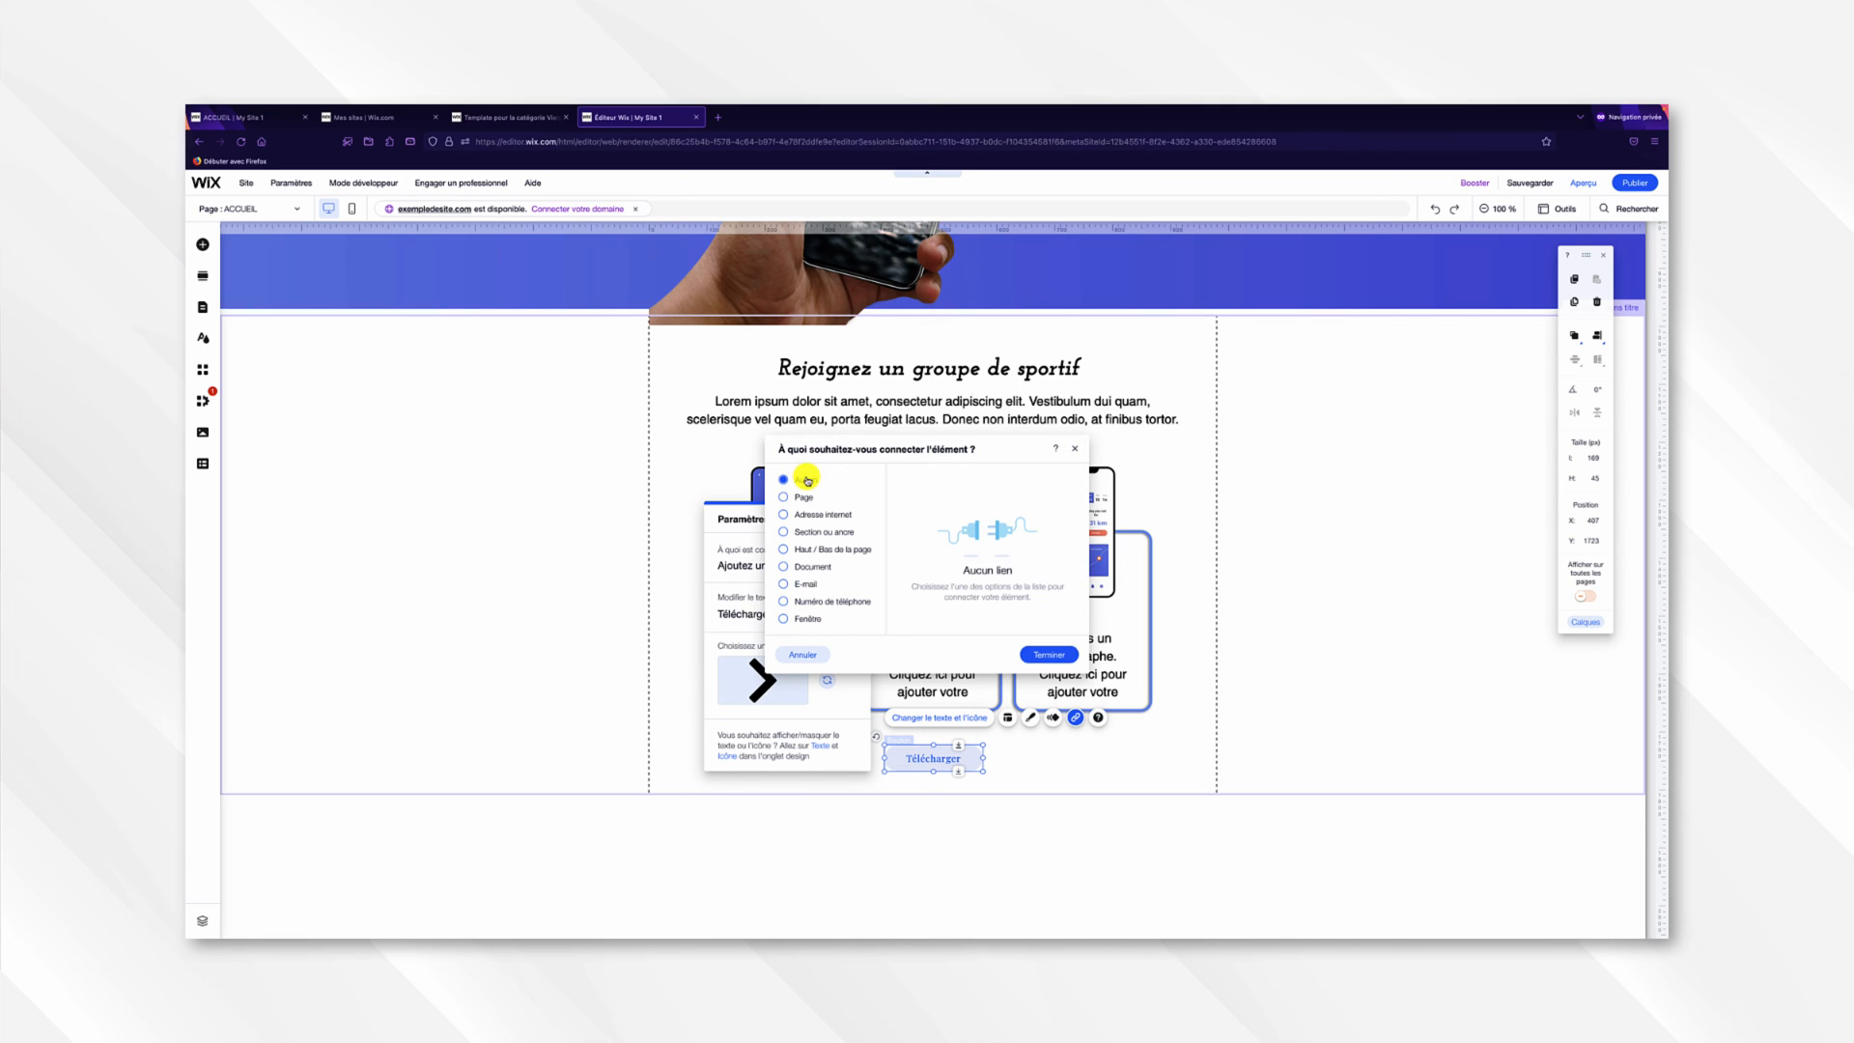
left_click(1048, 655)
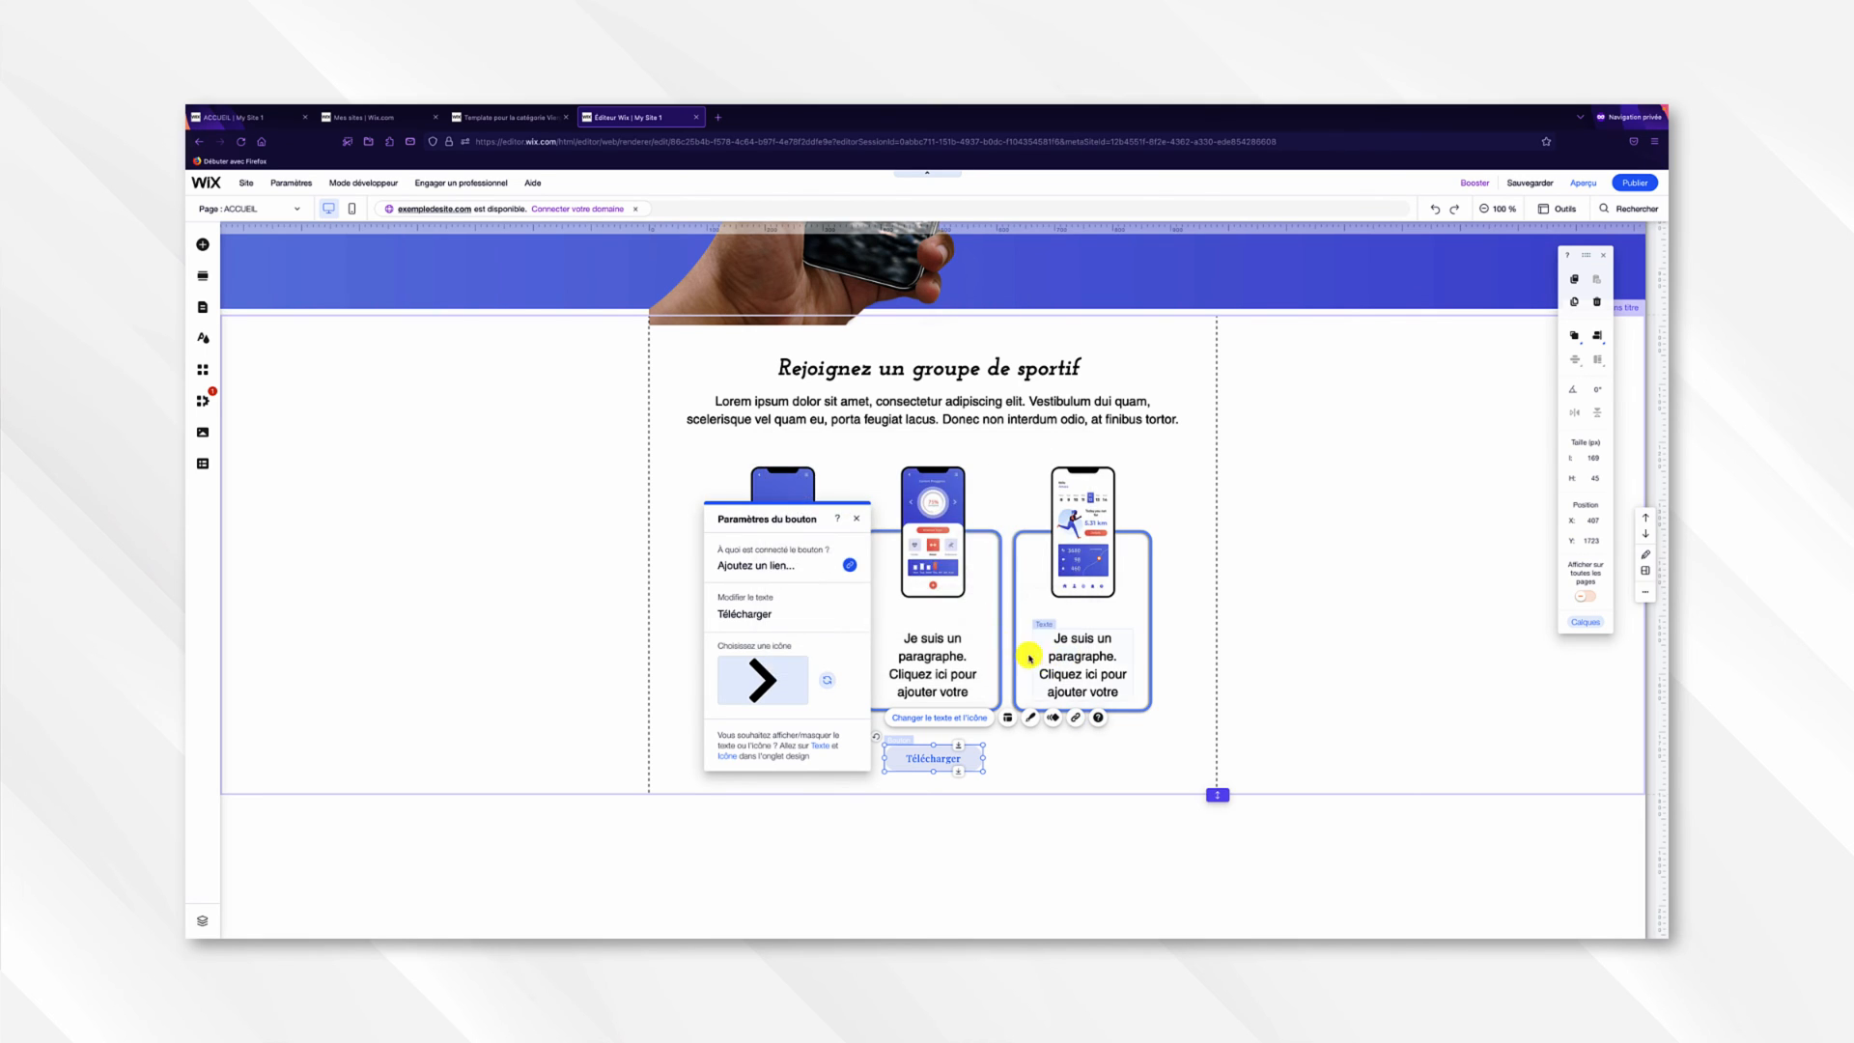
left_click(858, 522)
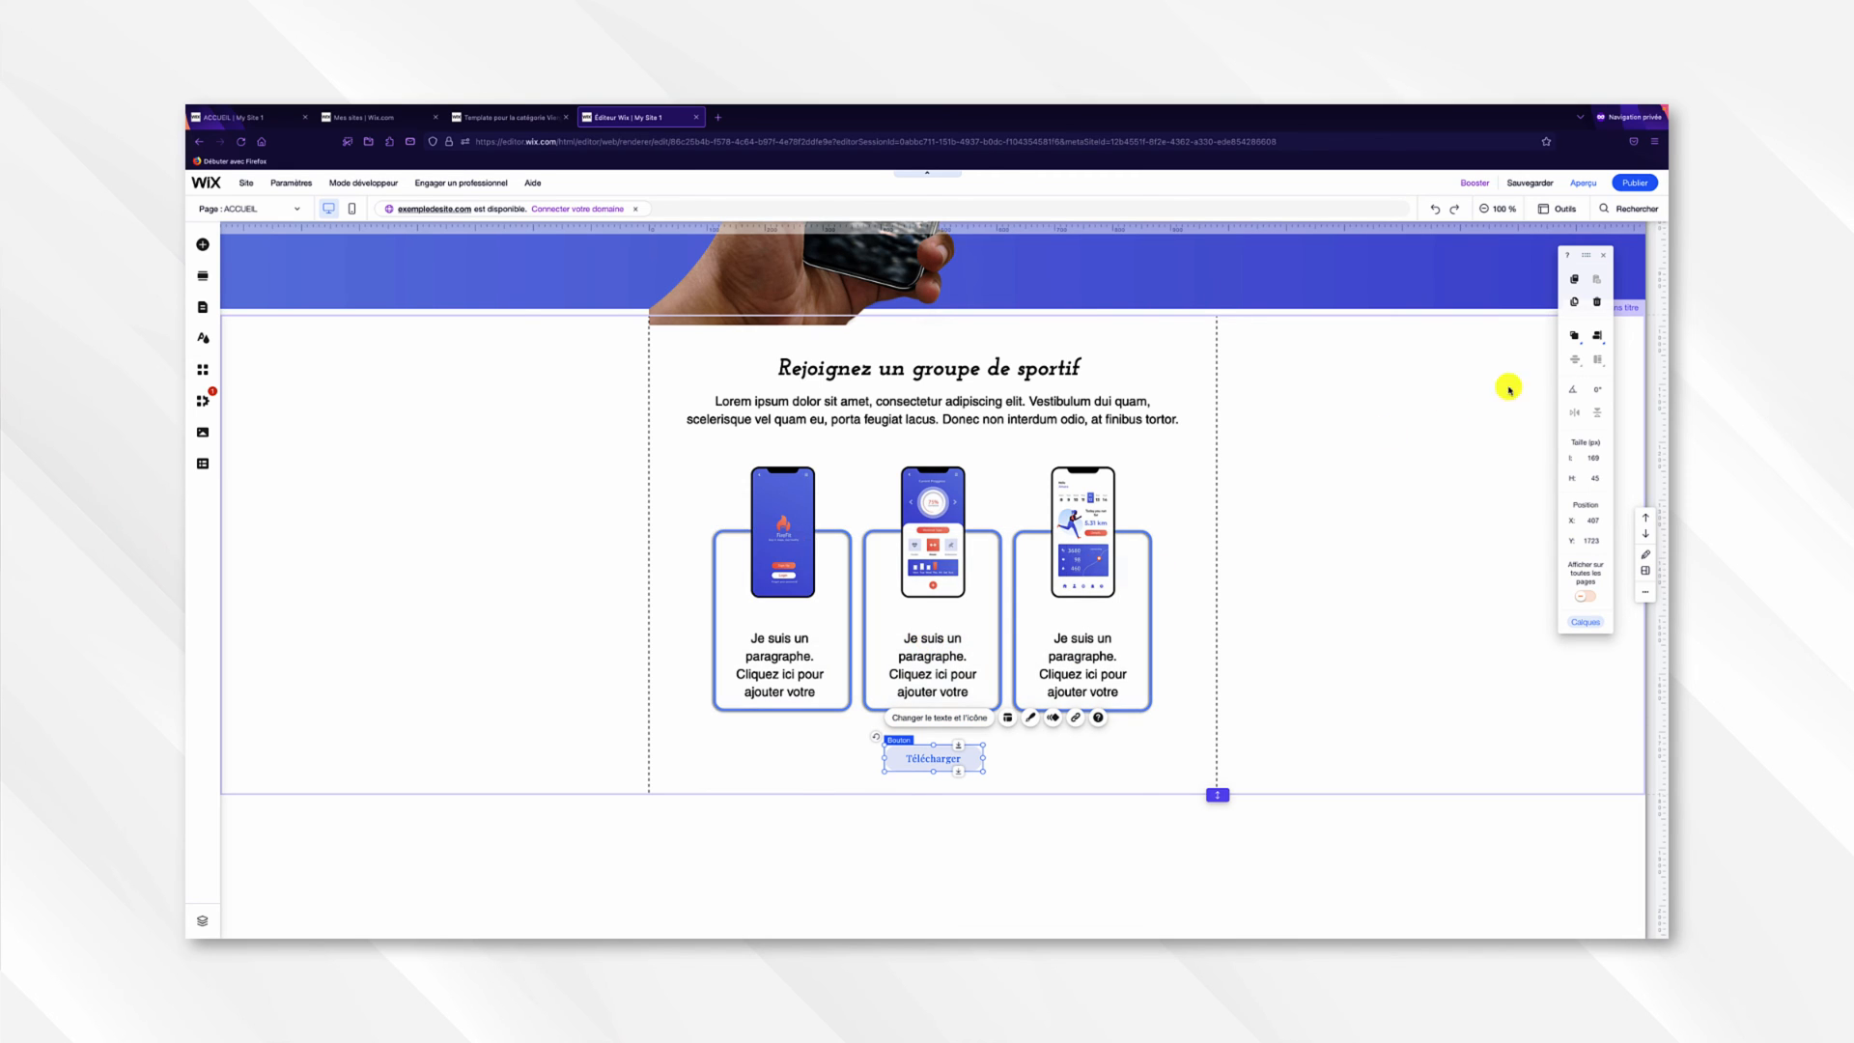
left_click(1599, 338)
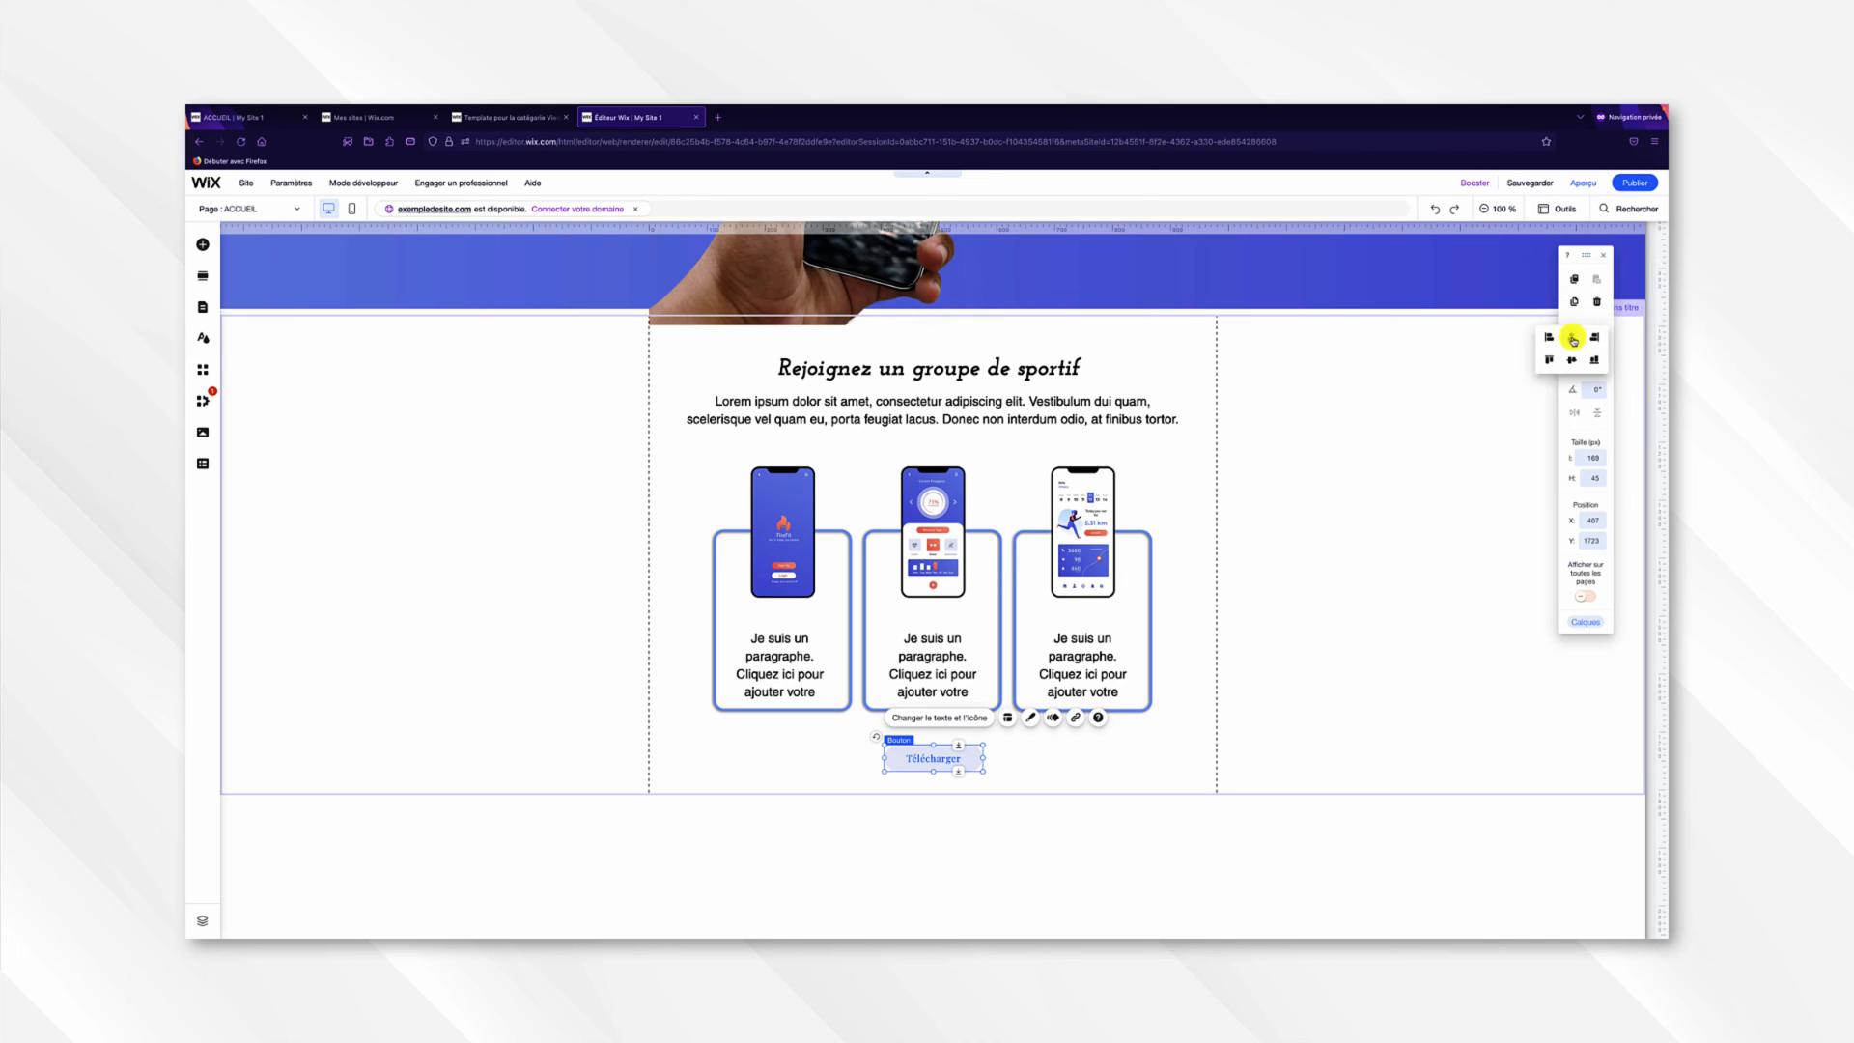
left_click(1571, 338)
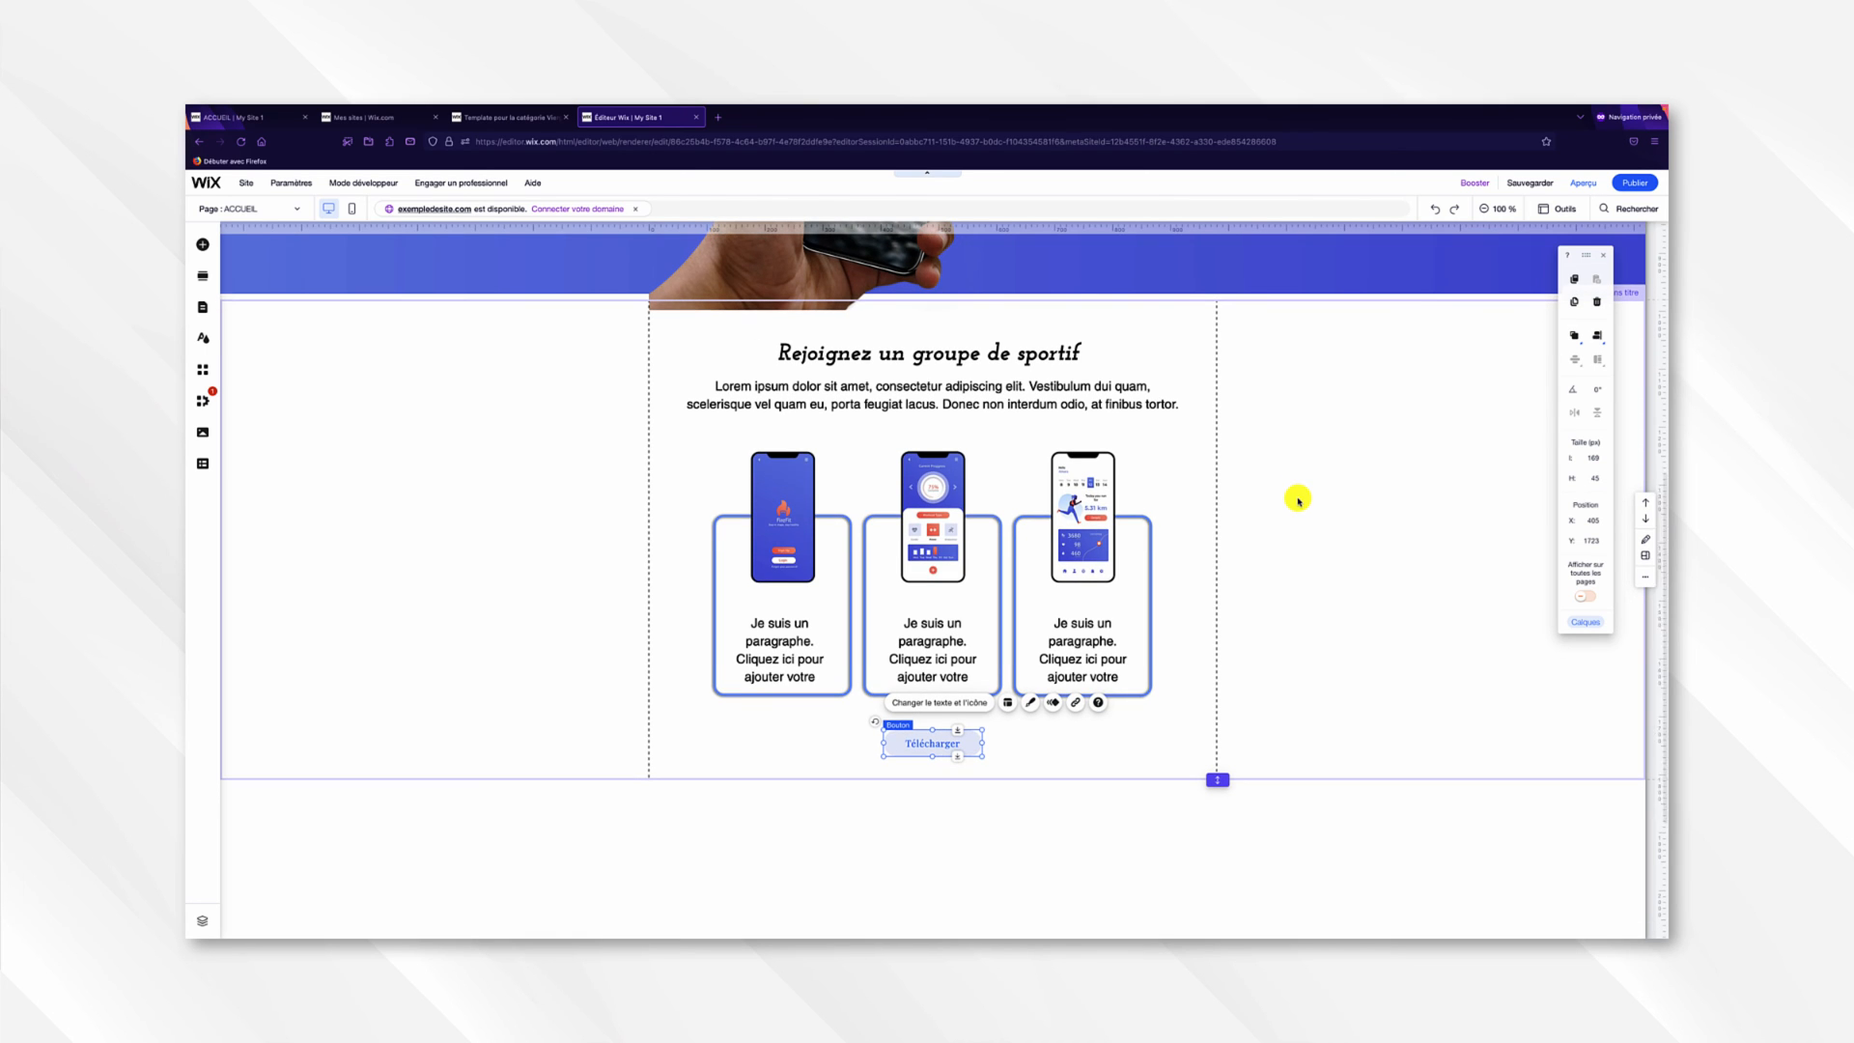
Add a blank section directly below the section with the three phone frames.
scroll(1298, 500, "down", 3)
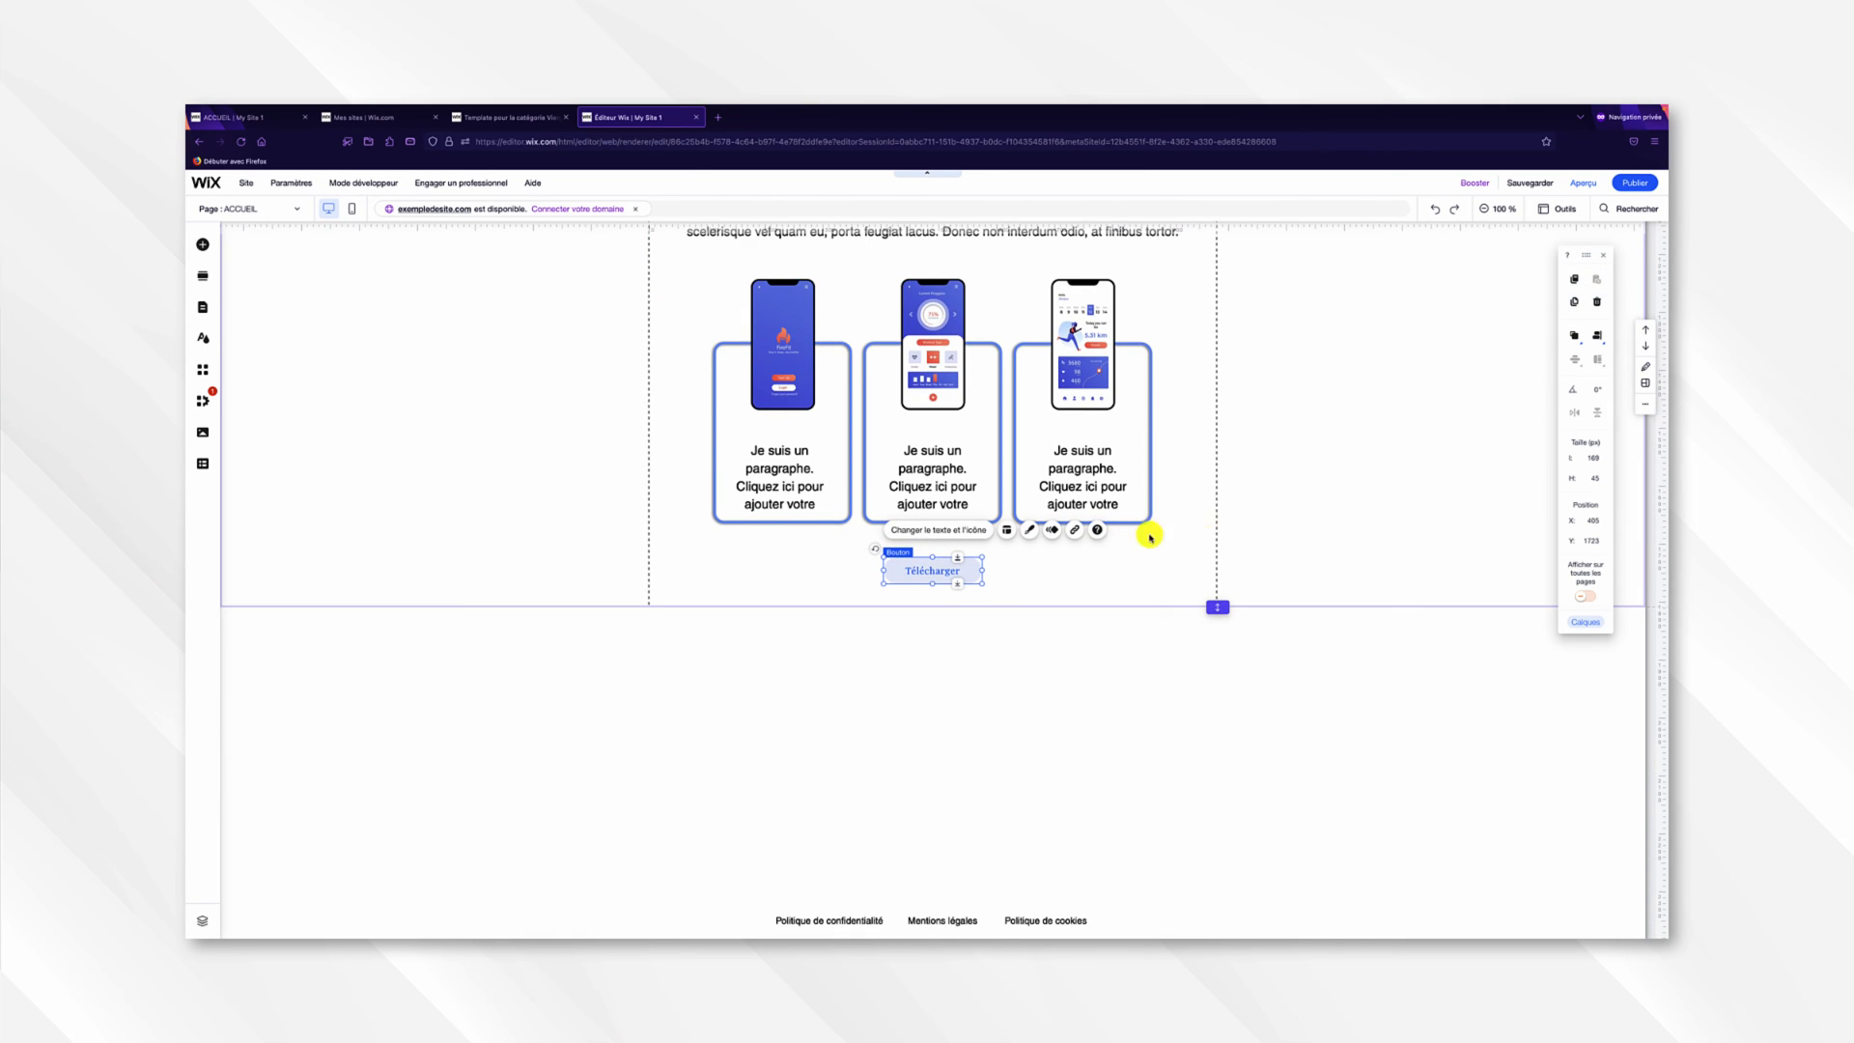
mouse_move(970, 608)
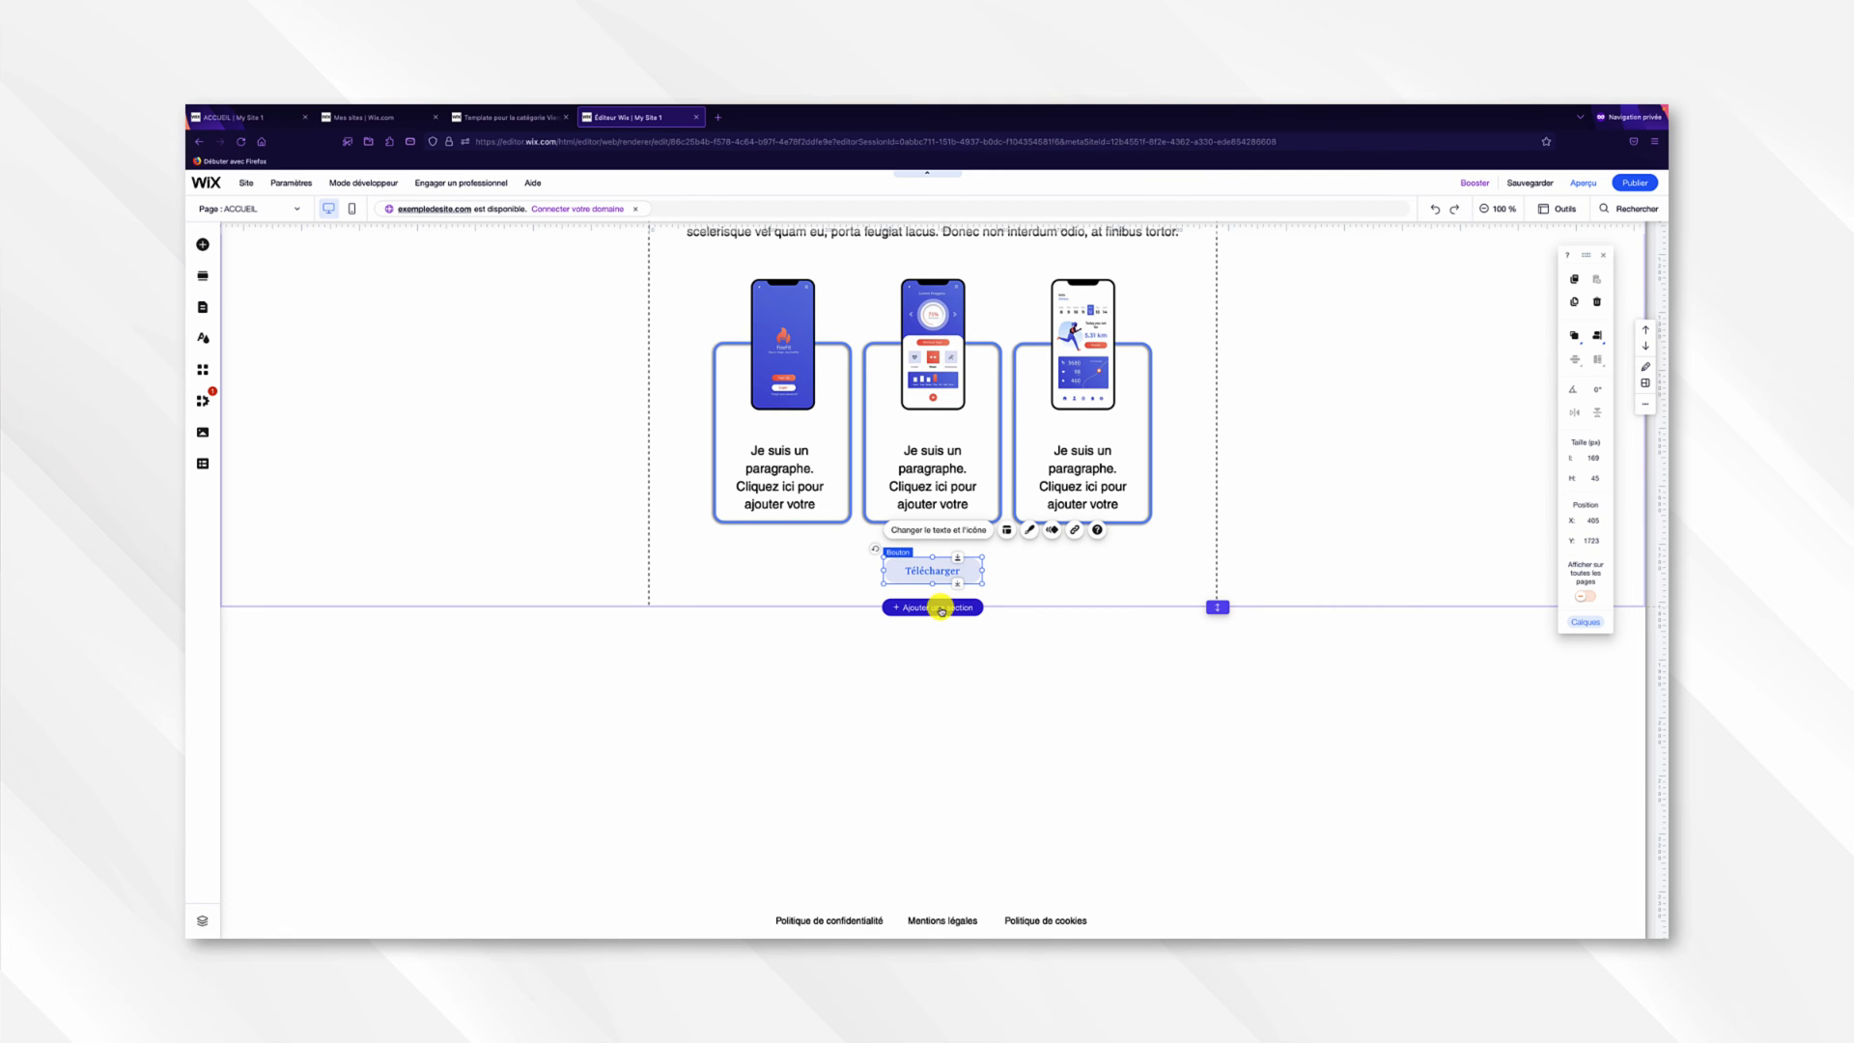
left_click(942, 609)
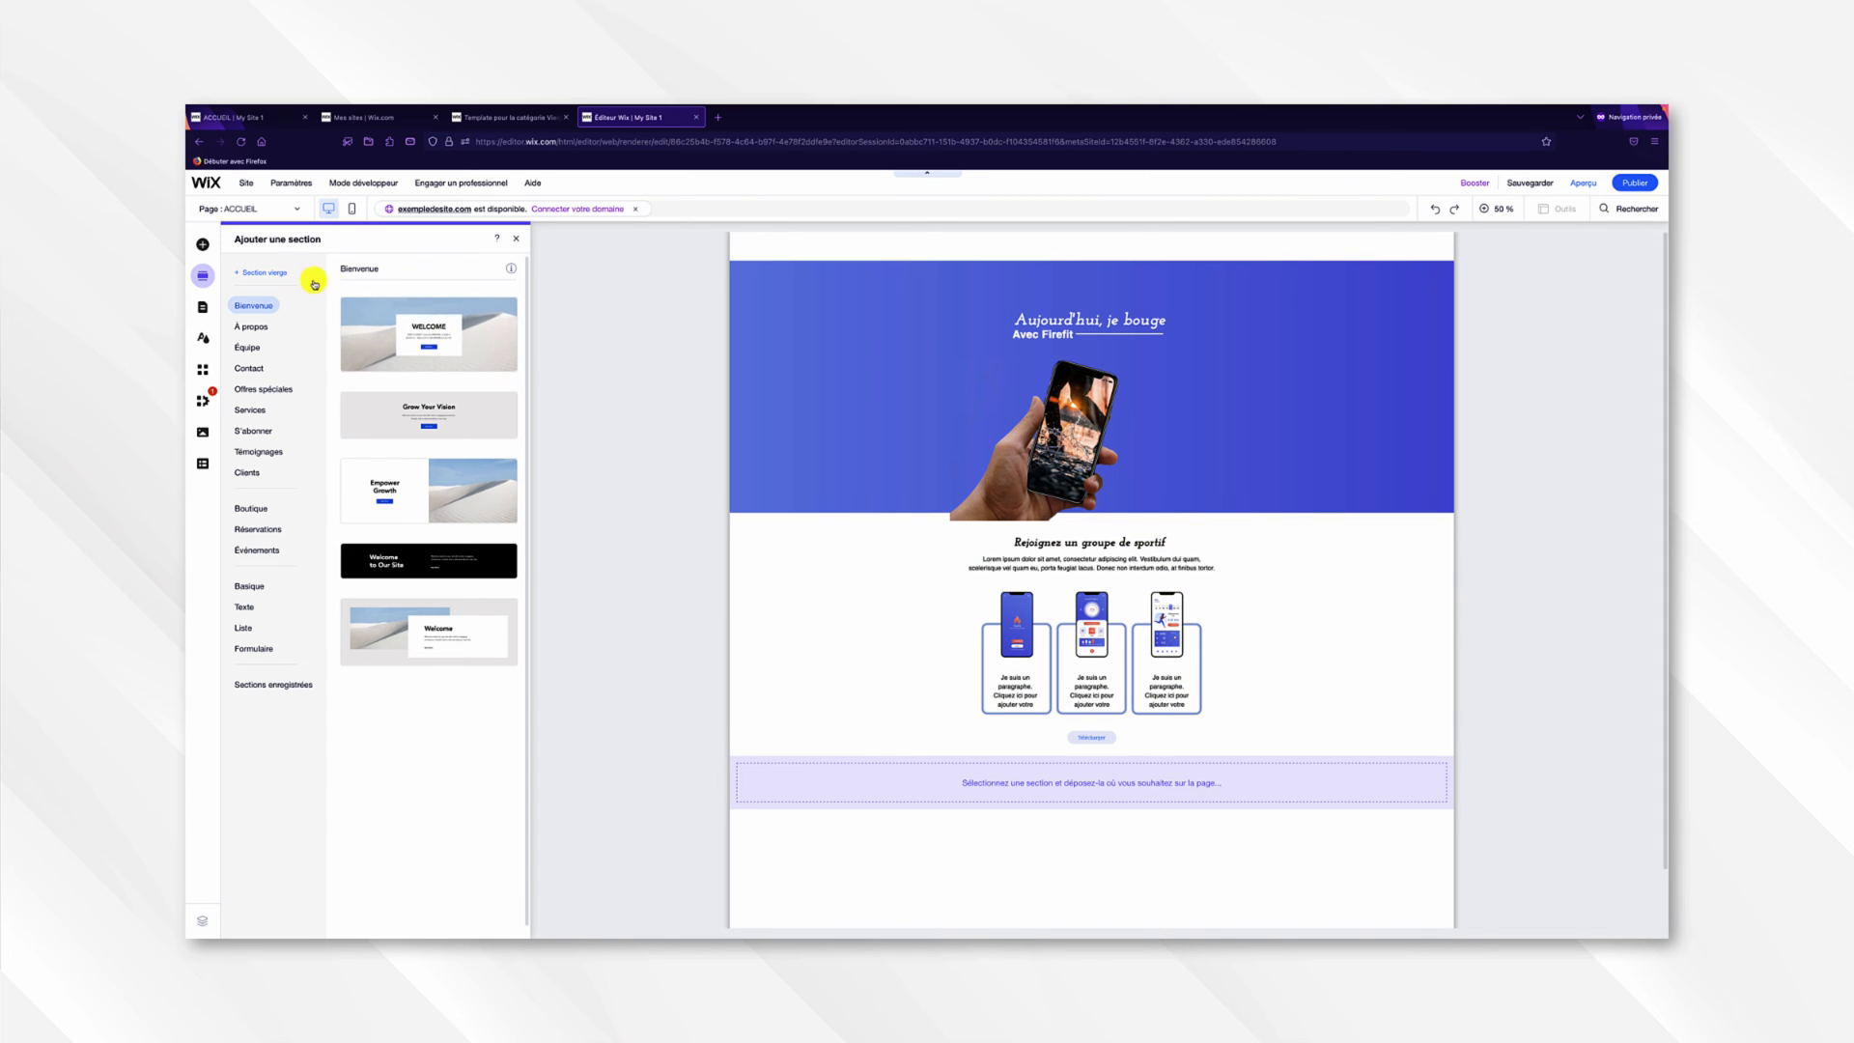
left_click(281, 273)
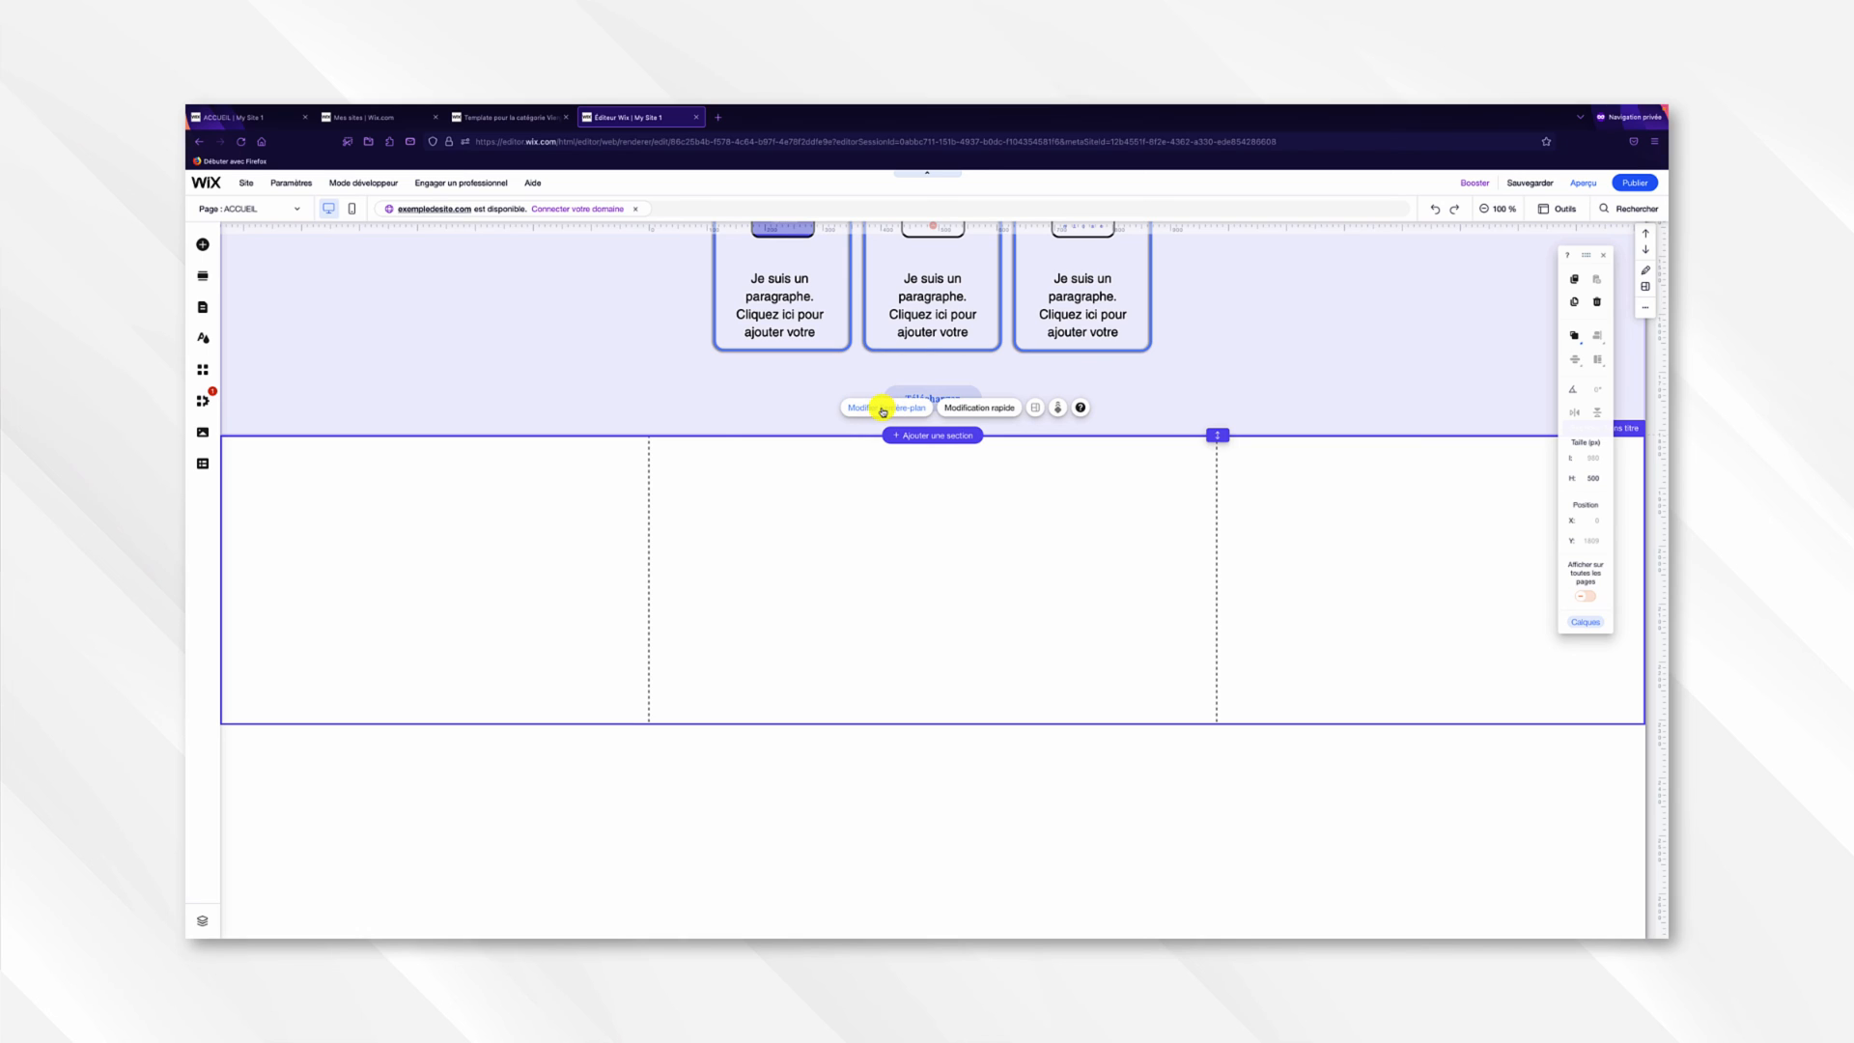
Give the new section a linear gradient background and set its starting colour to the copied blue hex code.
left_click(882, 410)
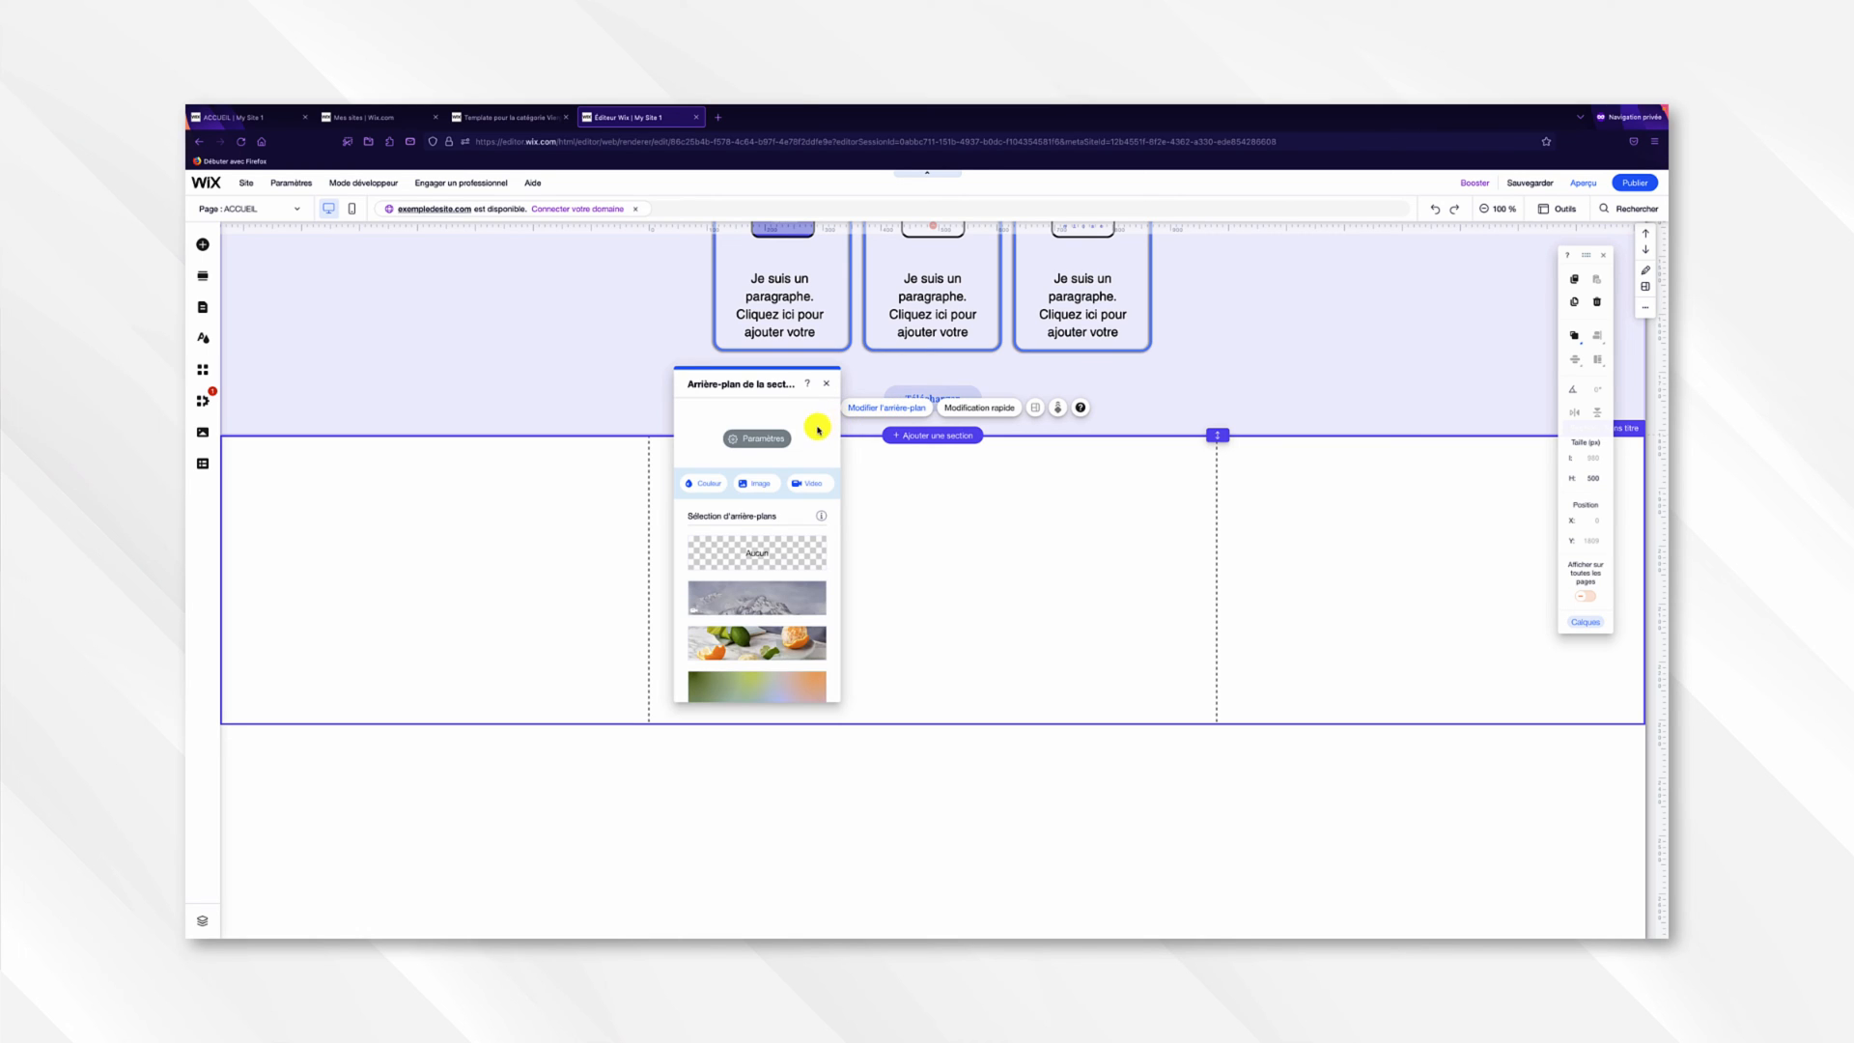
left_click(705, 483)
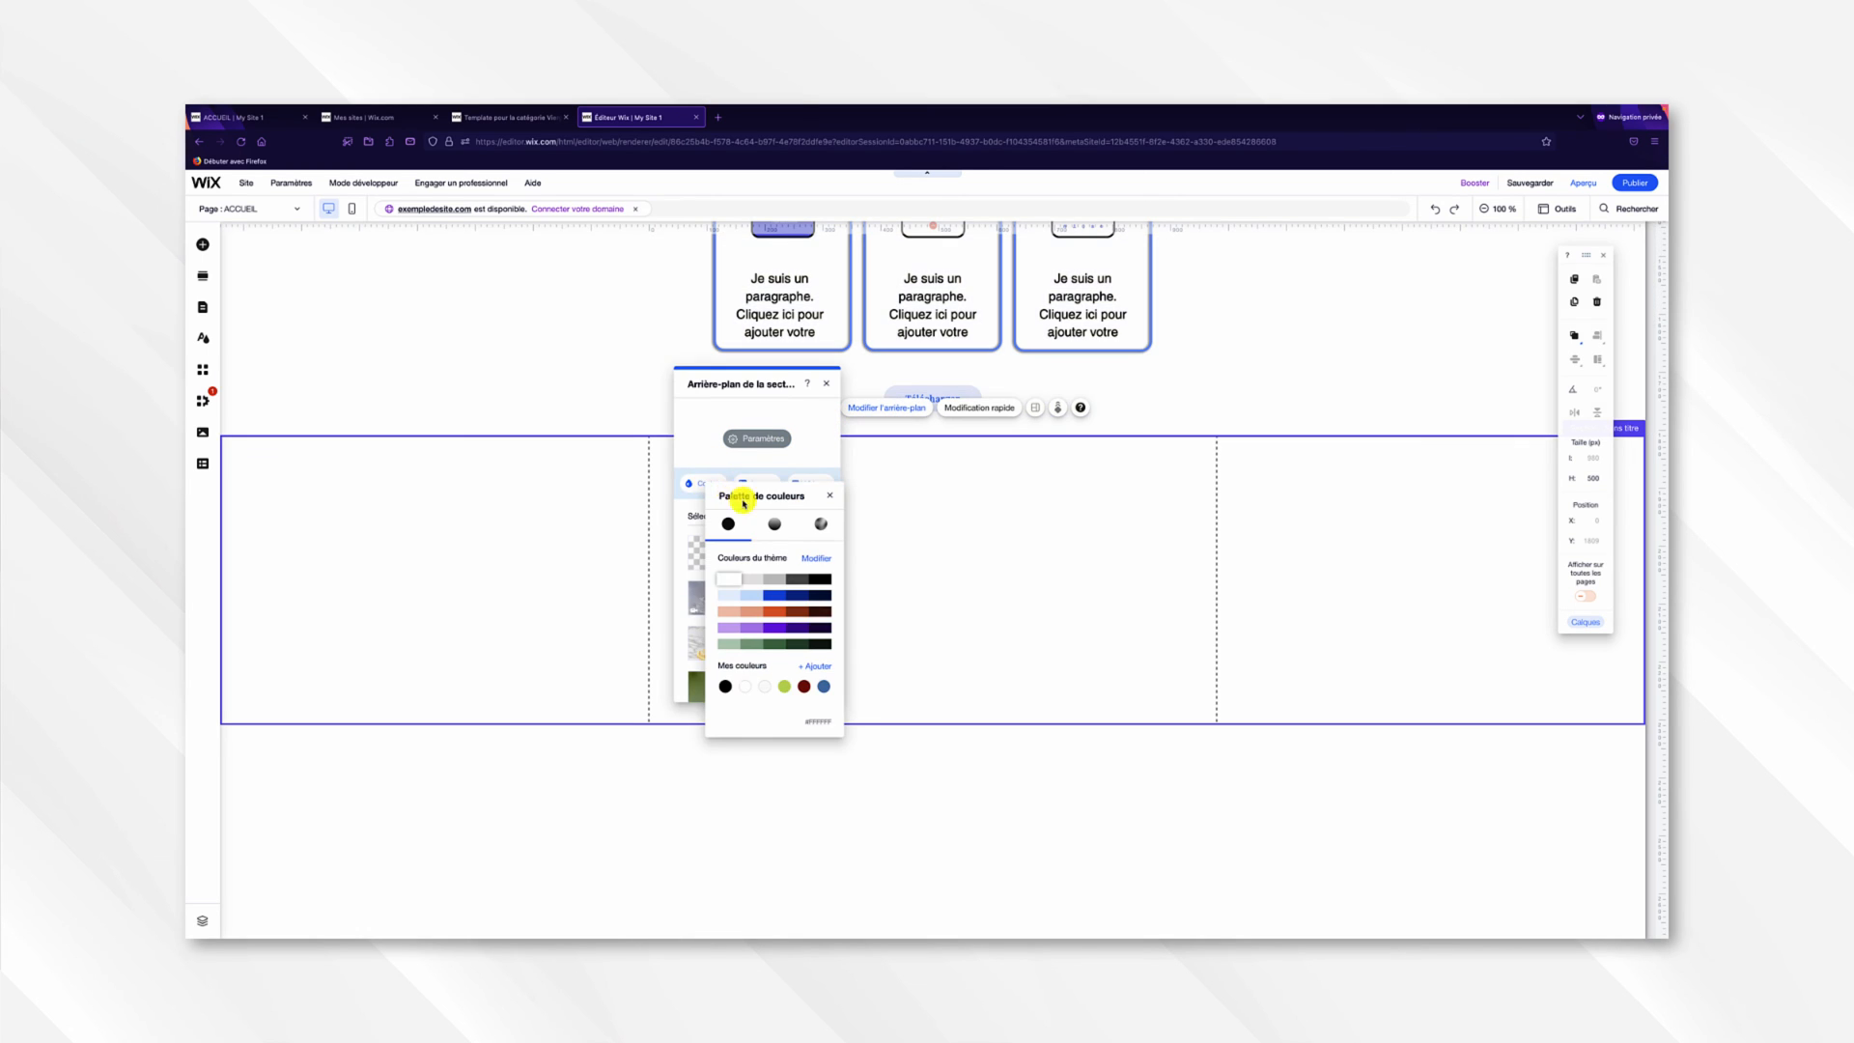
left_click(775, 524)
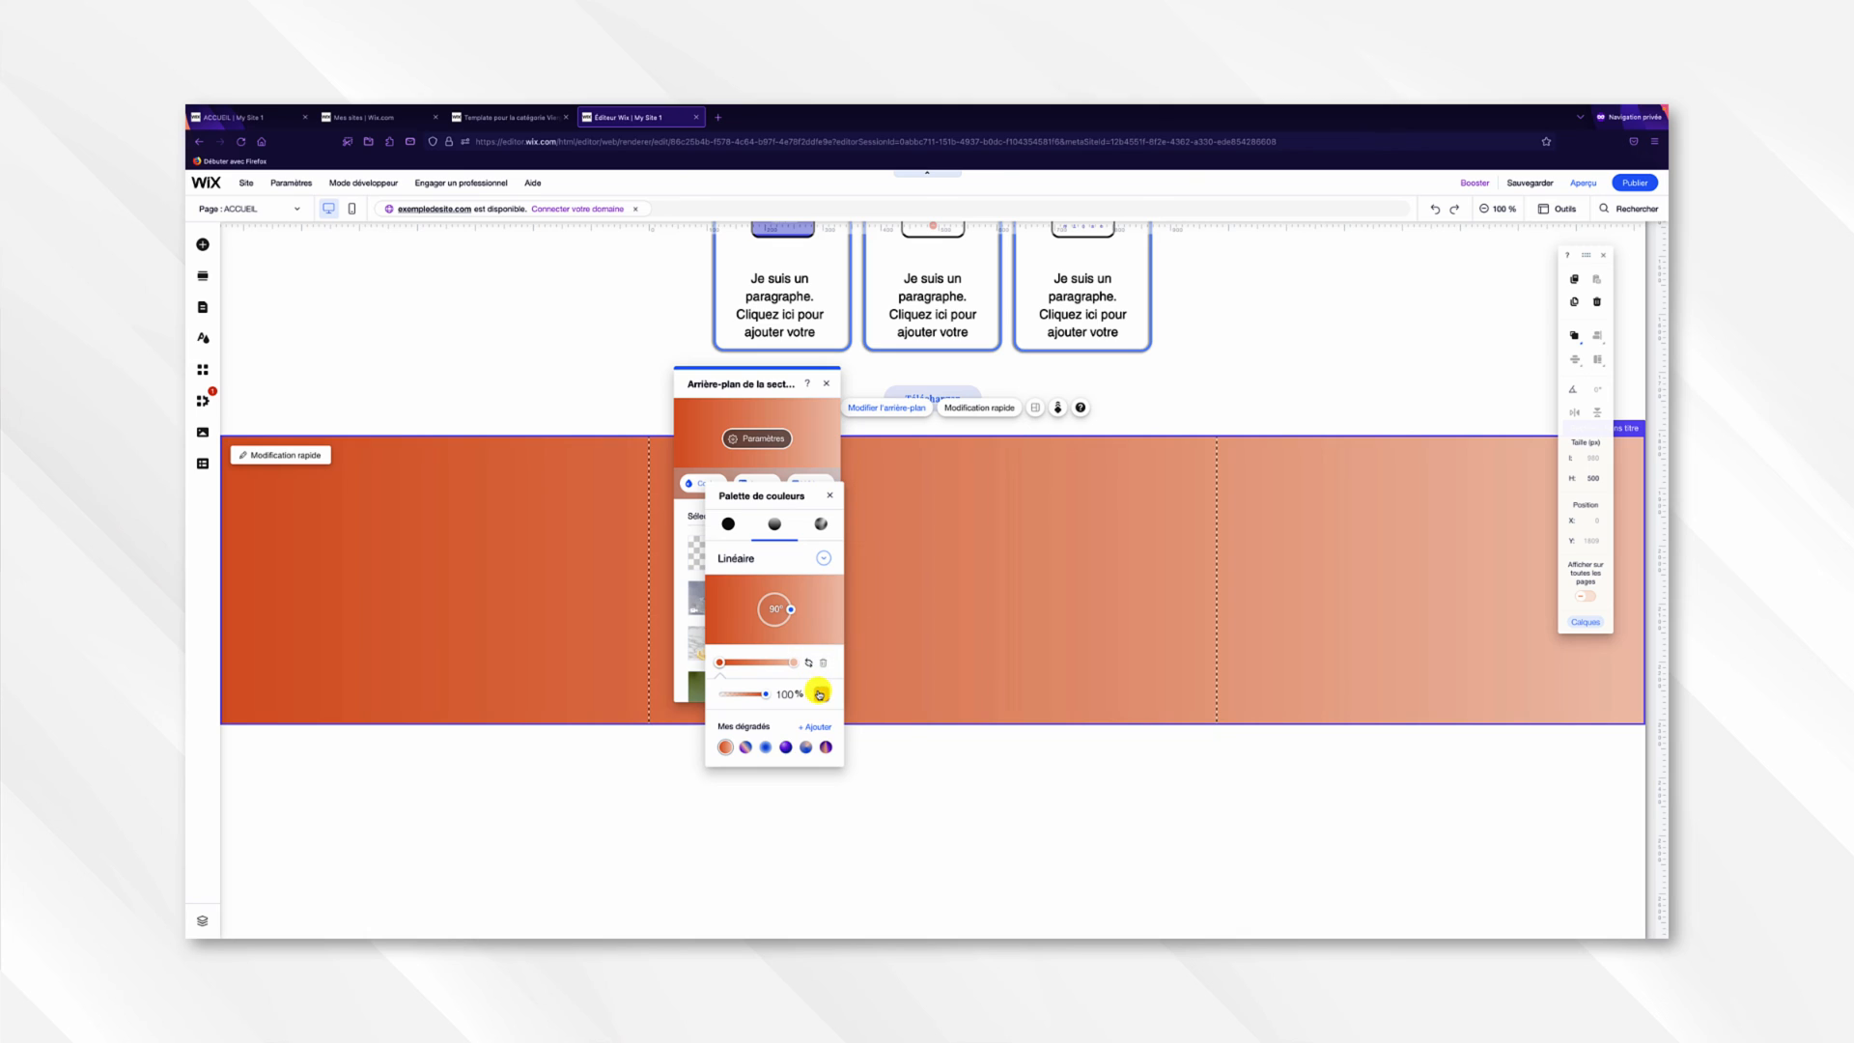
left_click(819, 694)
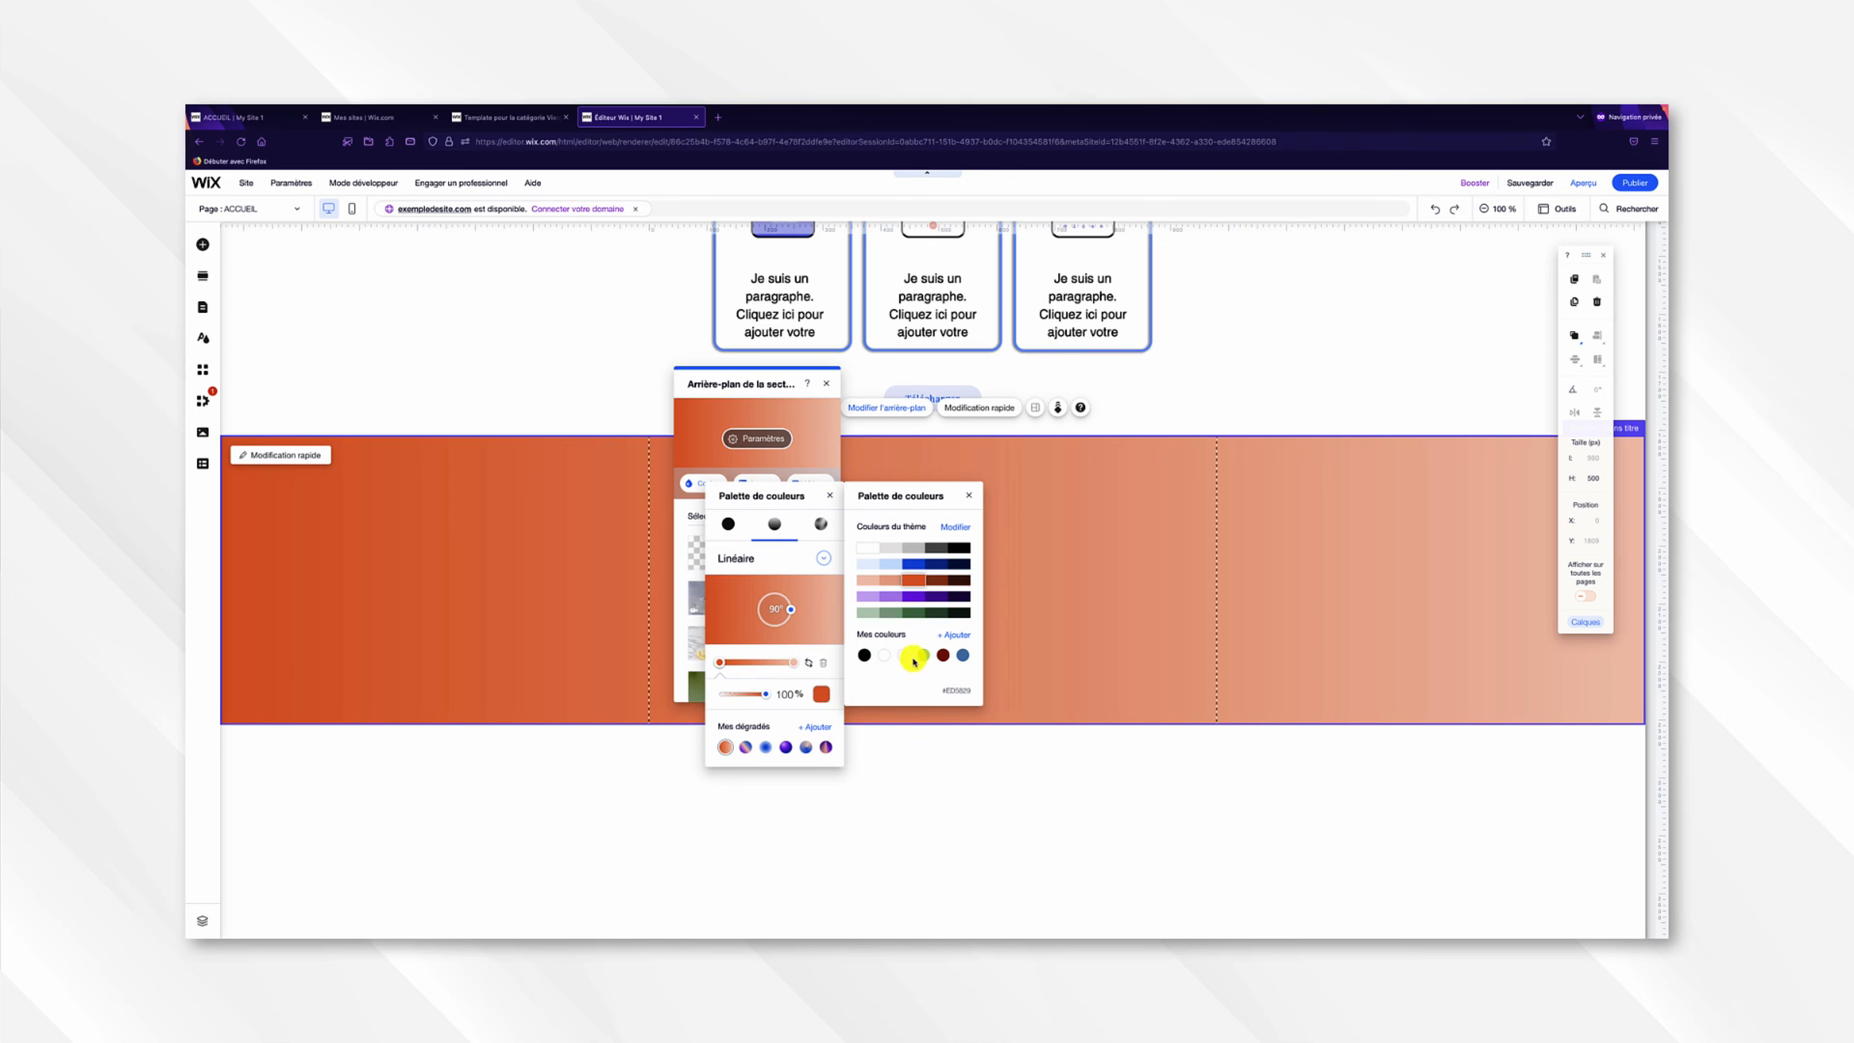
left_click(951, 636)
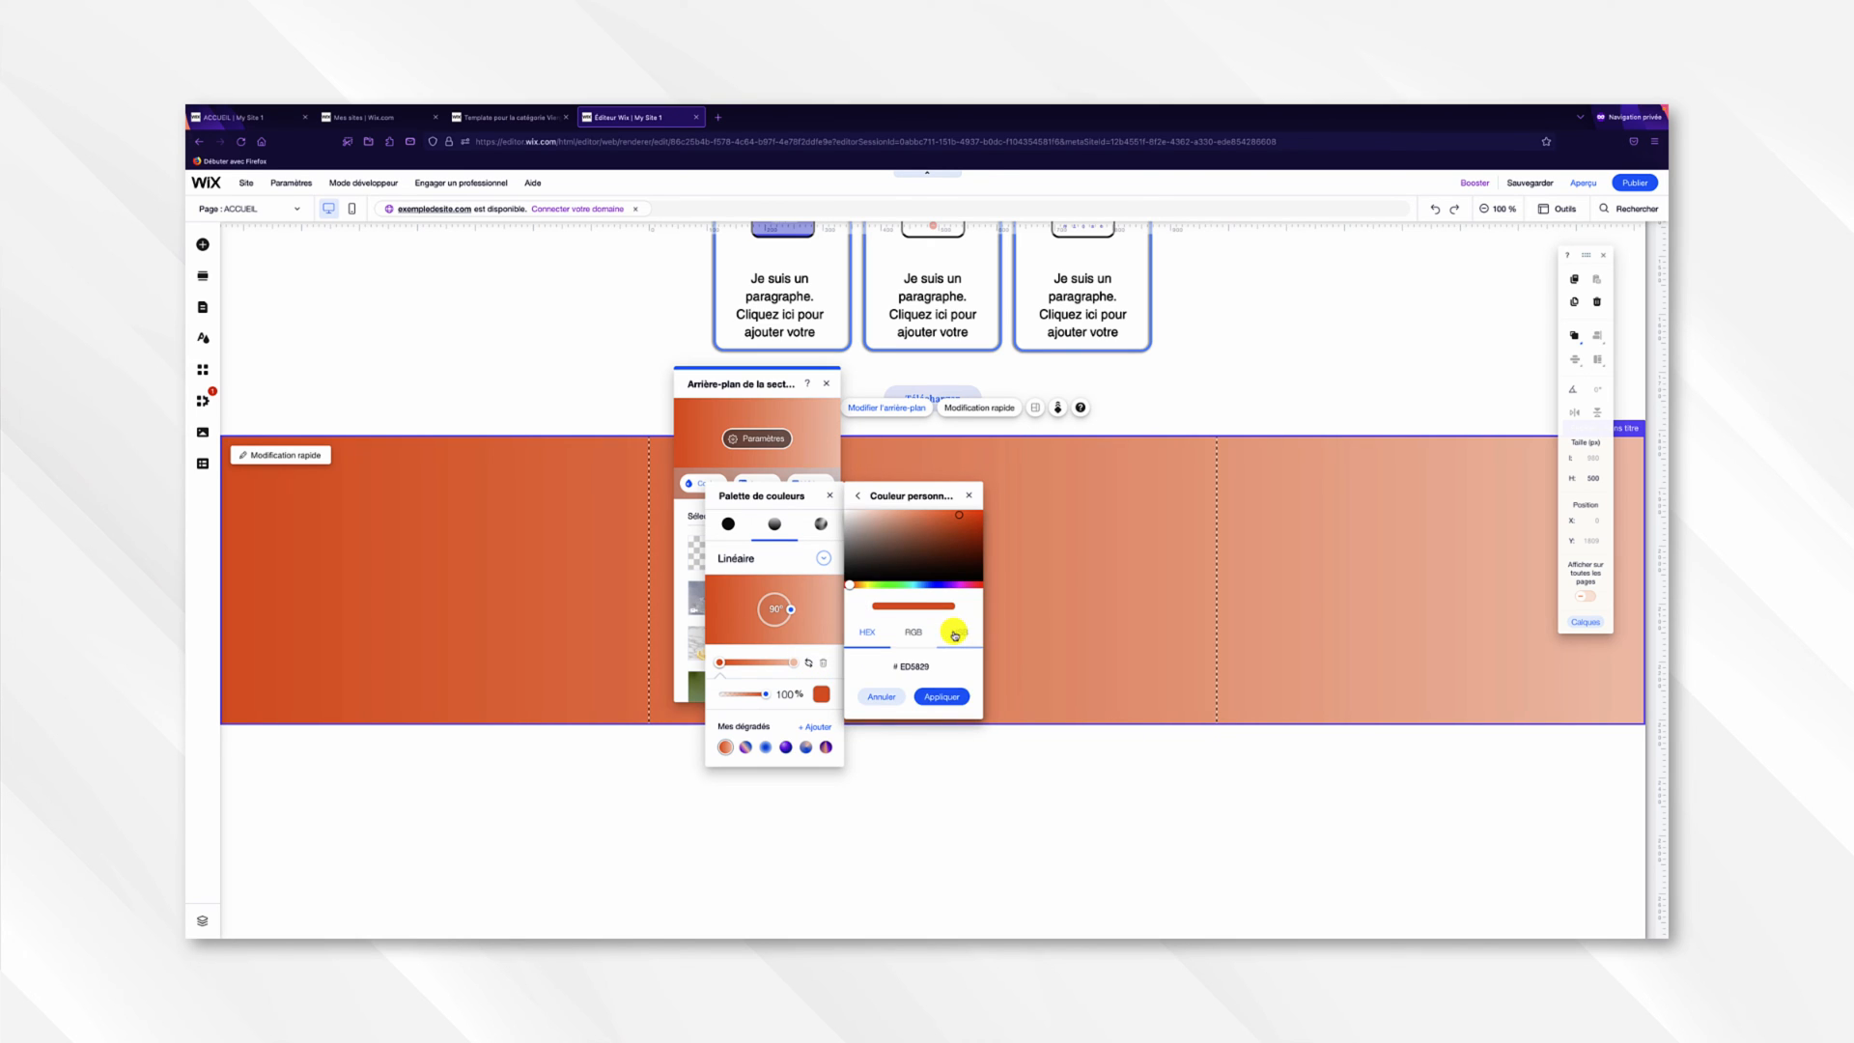
left_click(914, 665)
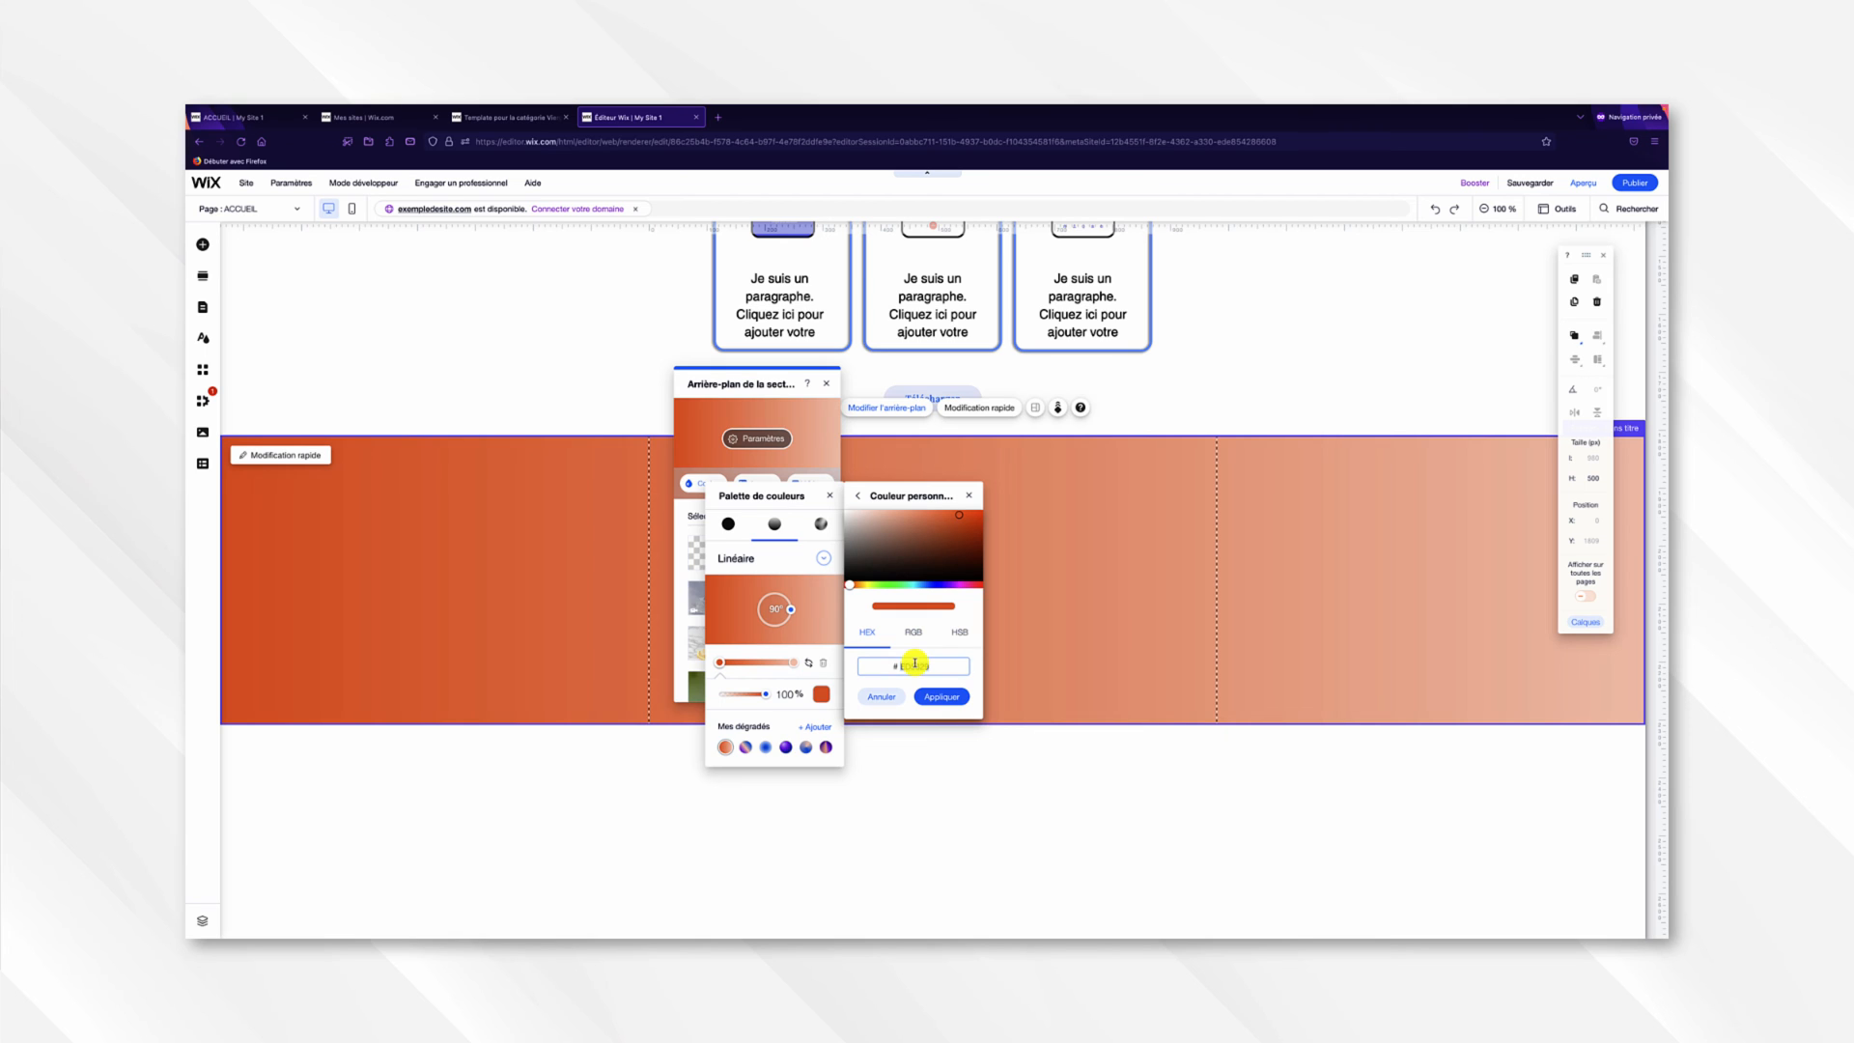
key("ctrl+v")
left_click(942, 696)
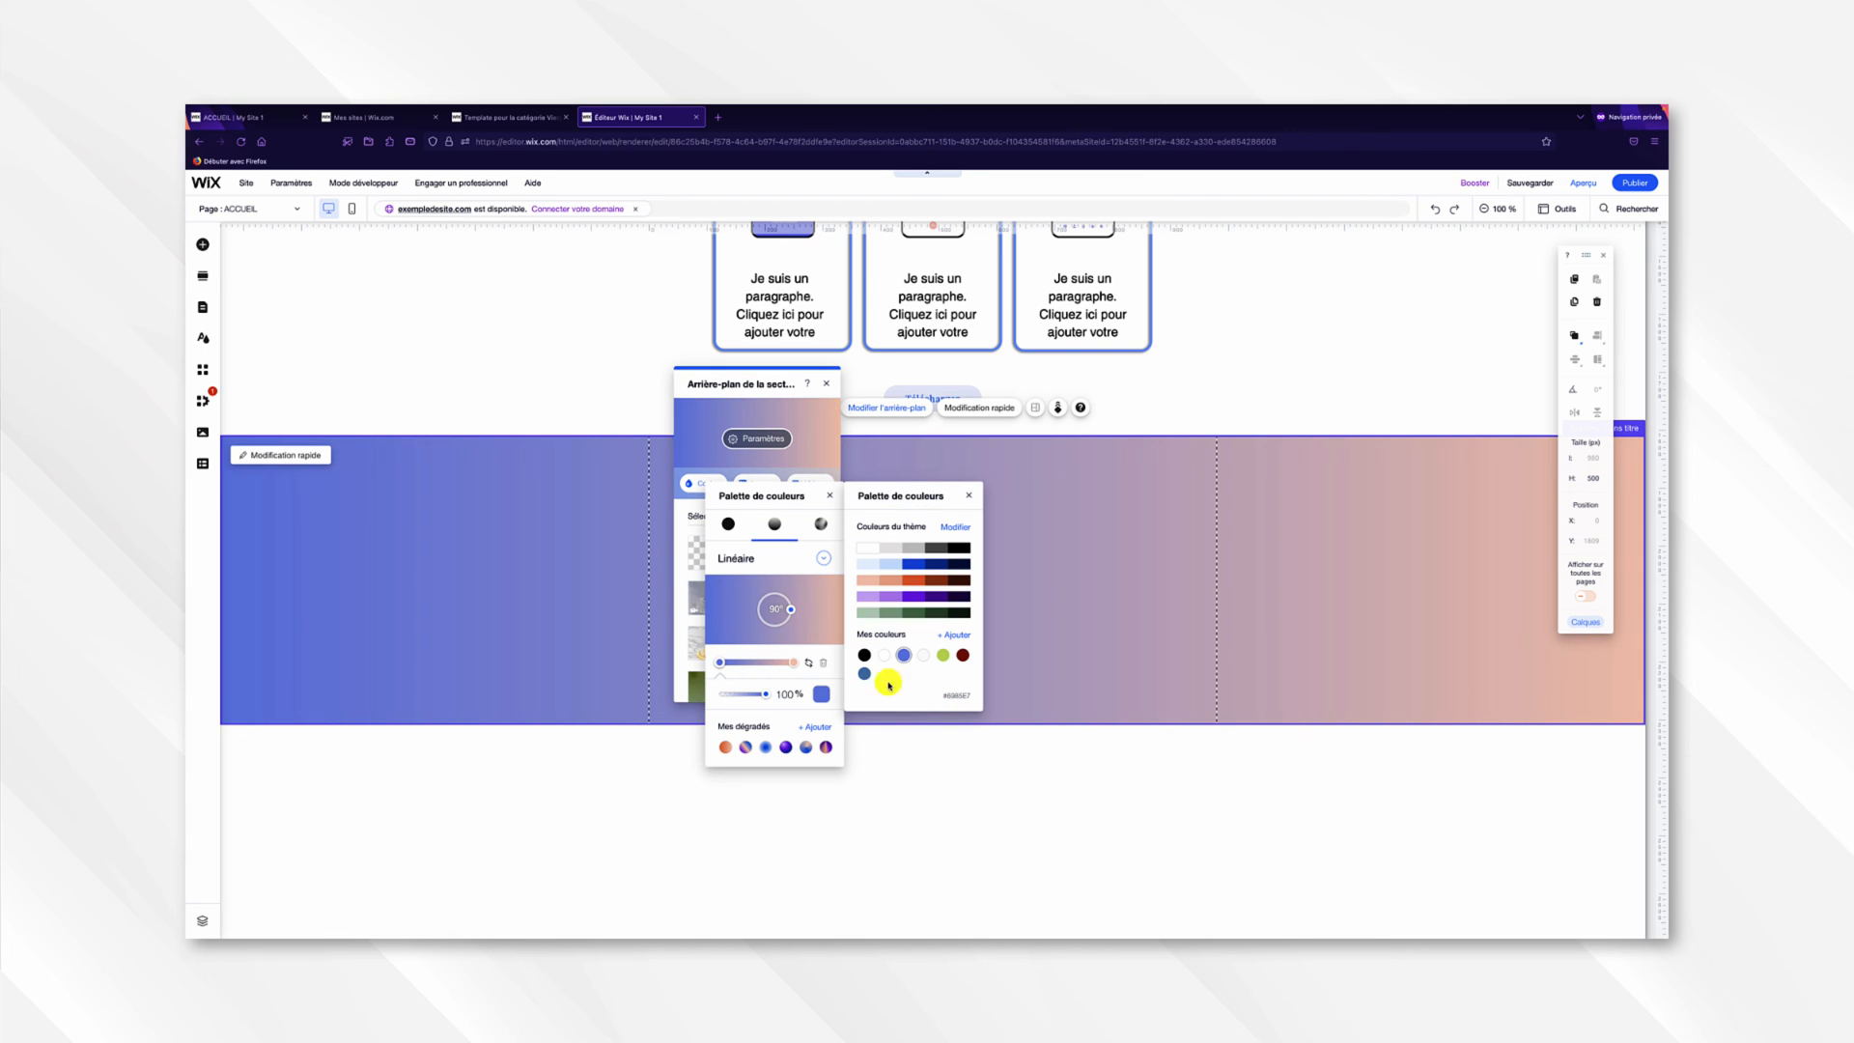
Set the gradient's end colour to a custom darker blue using a hex code, and close the background settings.
left_click(794, 664)
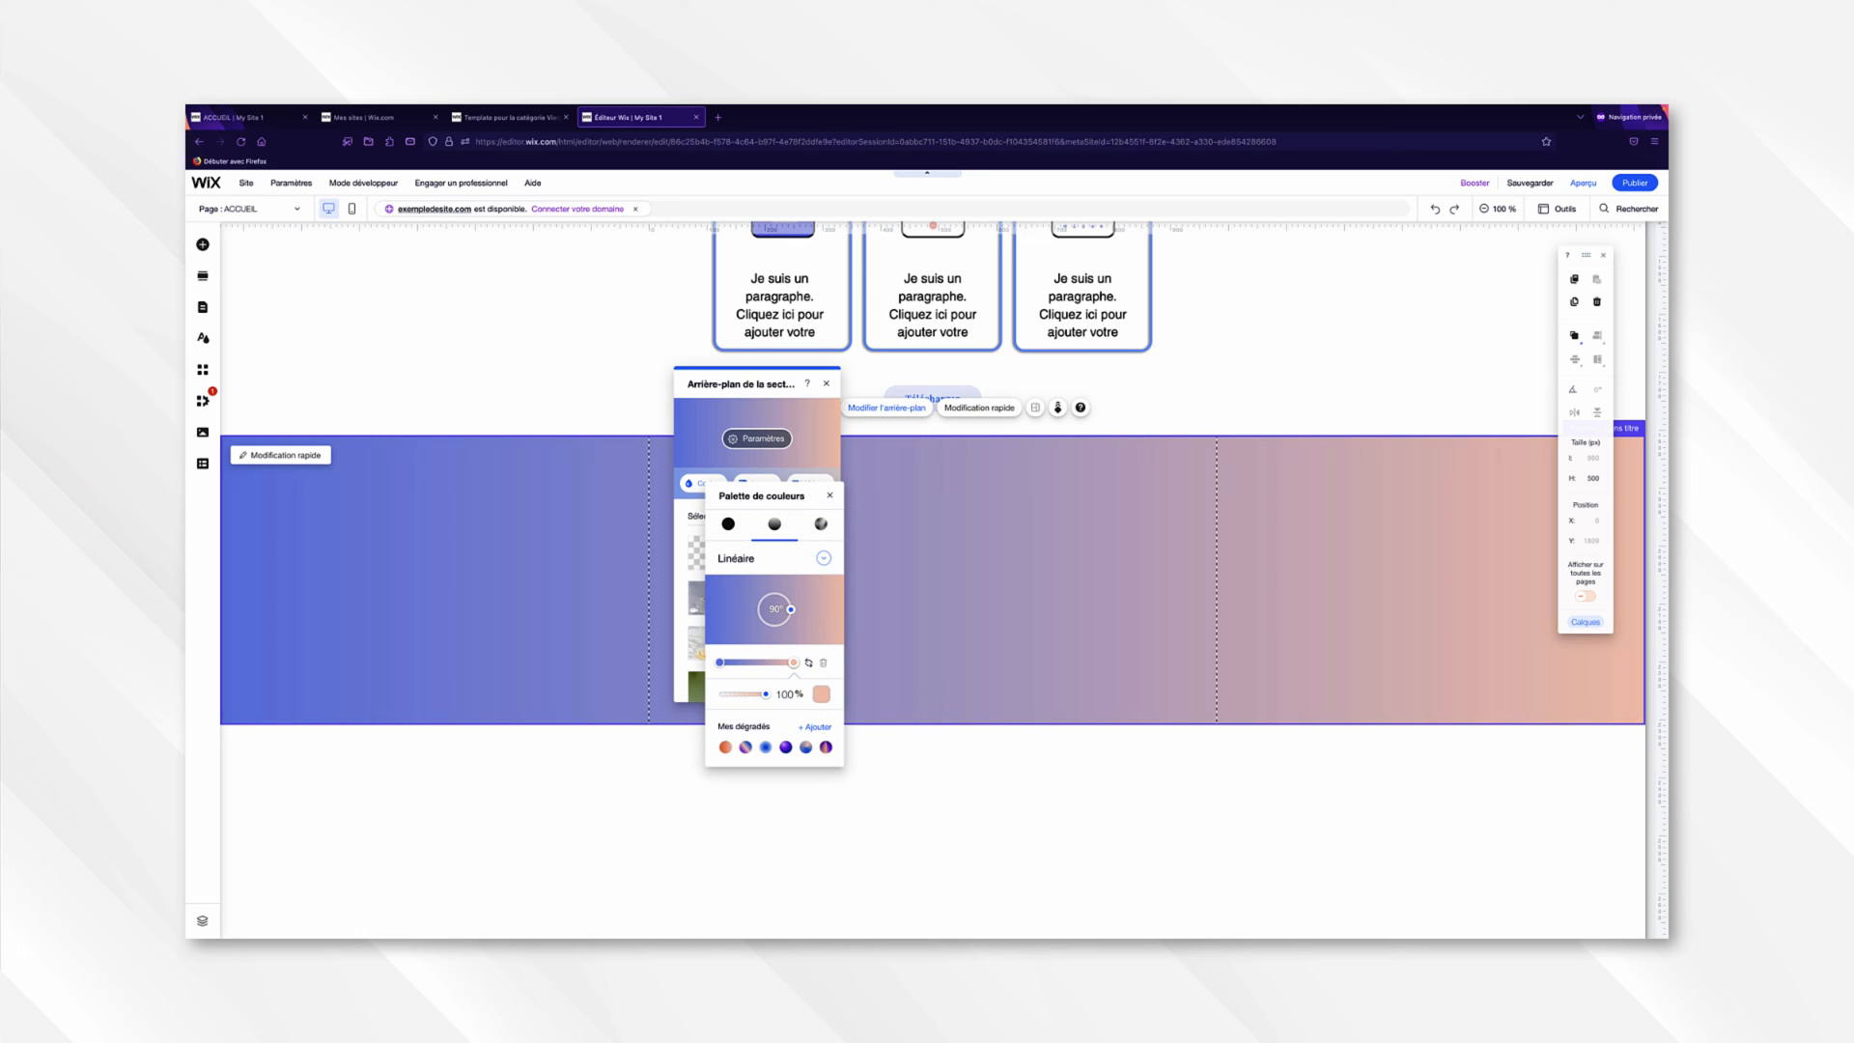
left_click(822, 695)
left_click(964, 634)
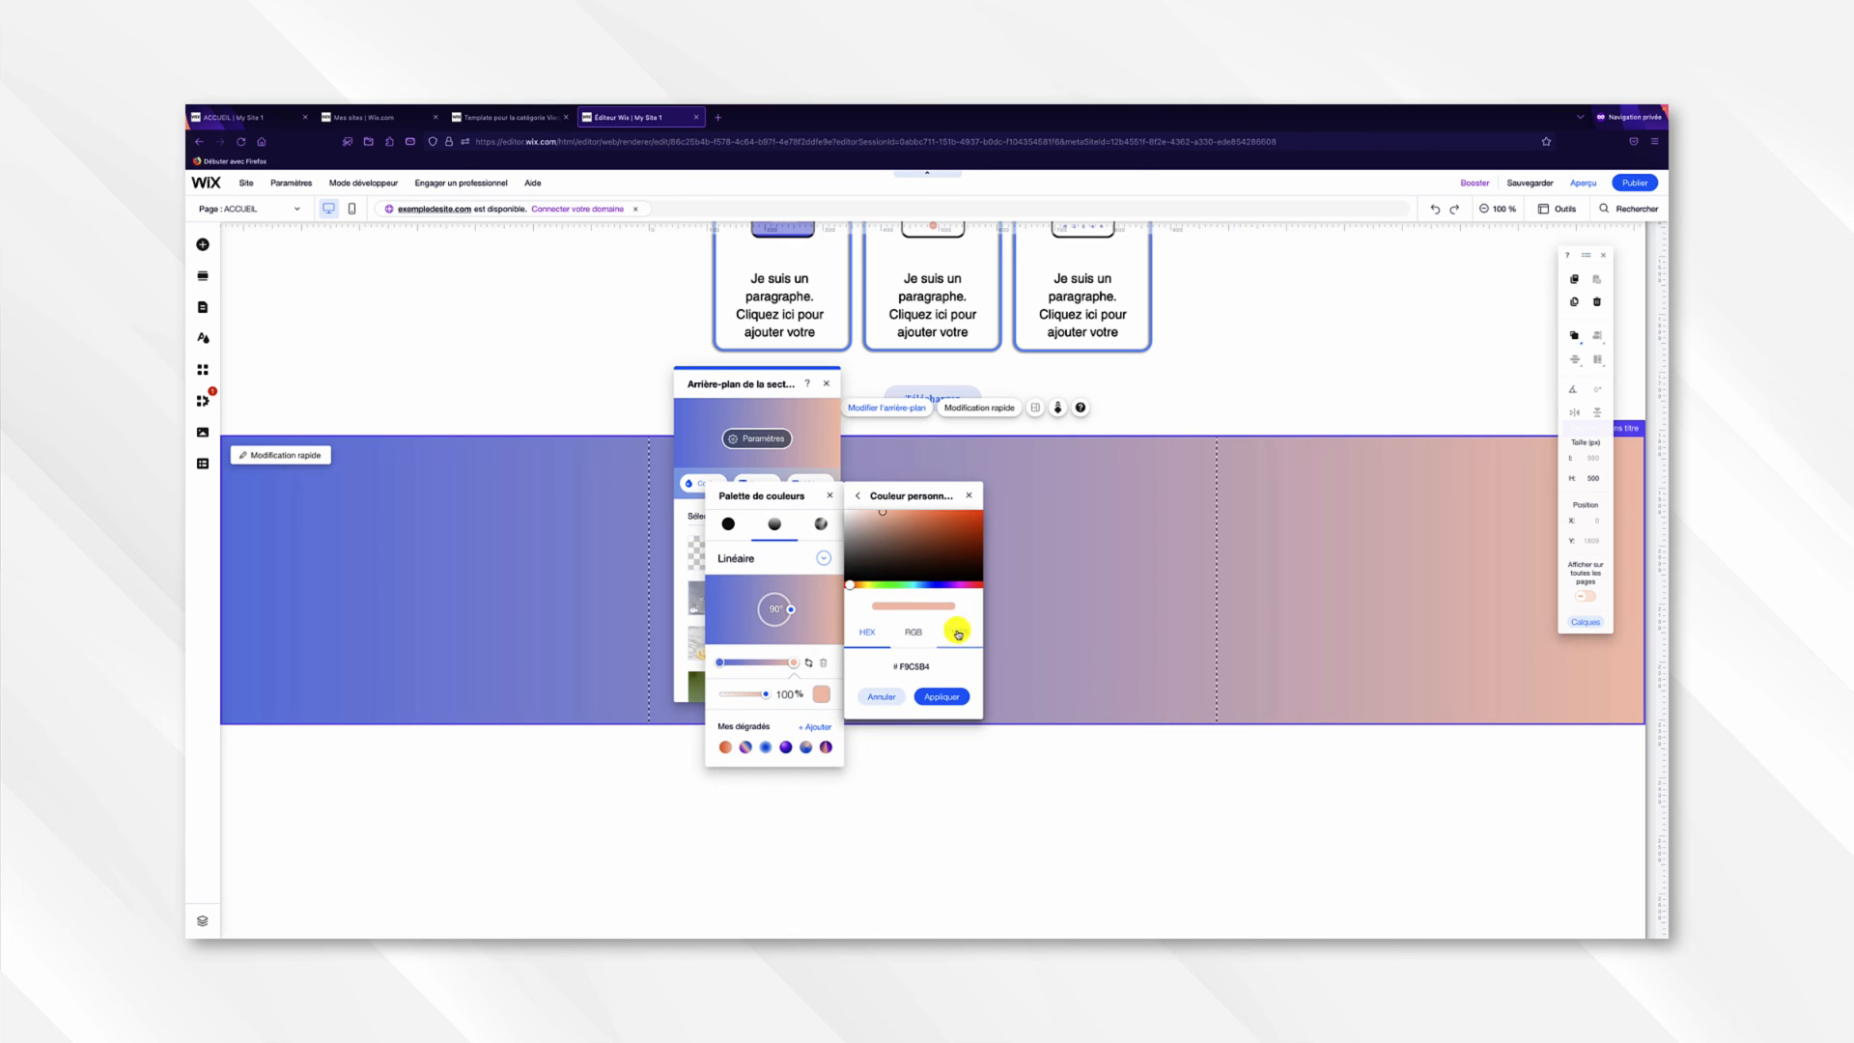
left_click(908, 663)
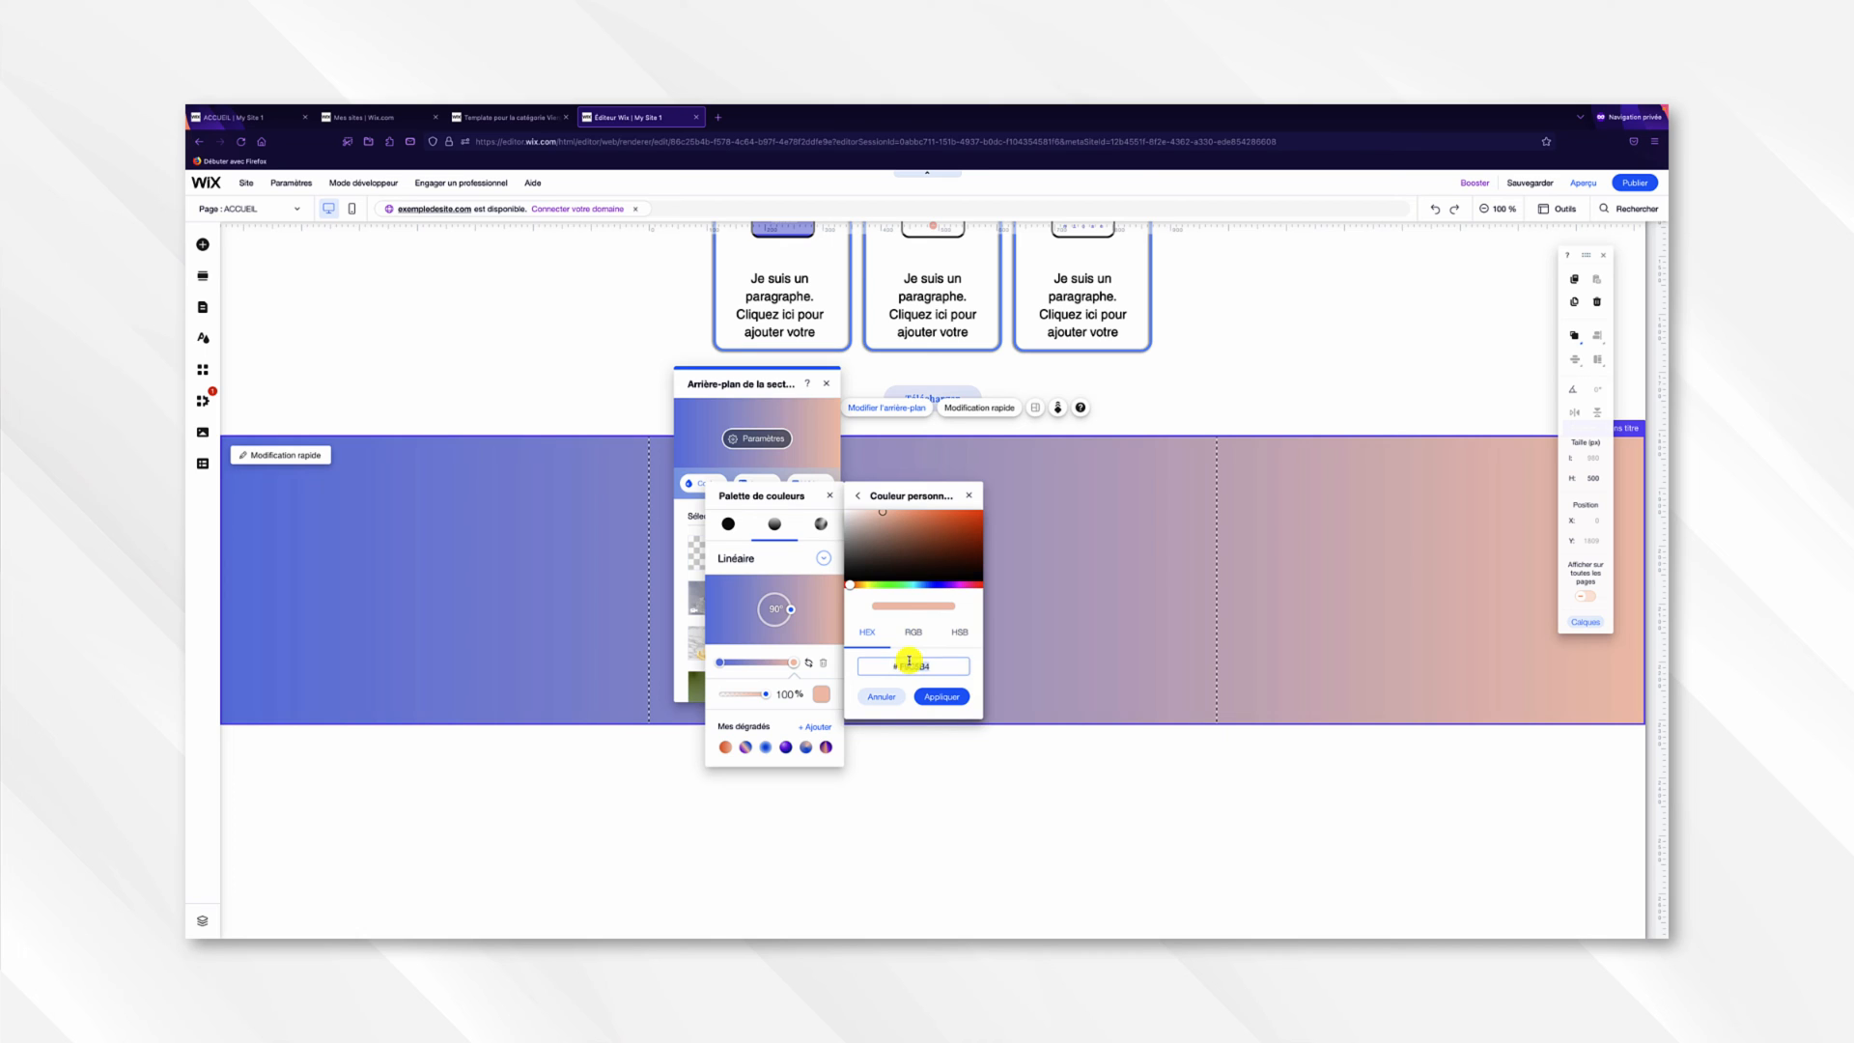
type("525ADD")
left_click(942, 697)
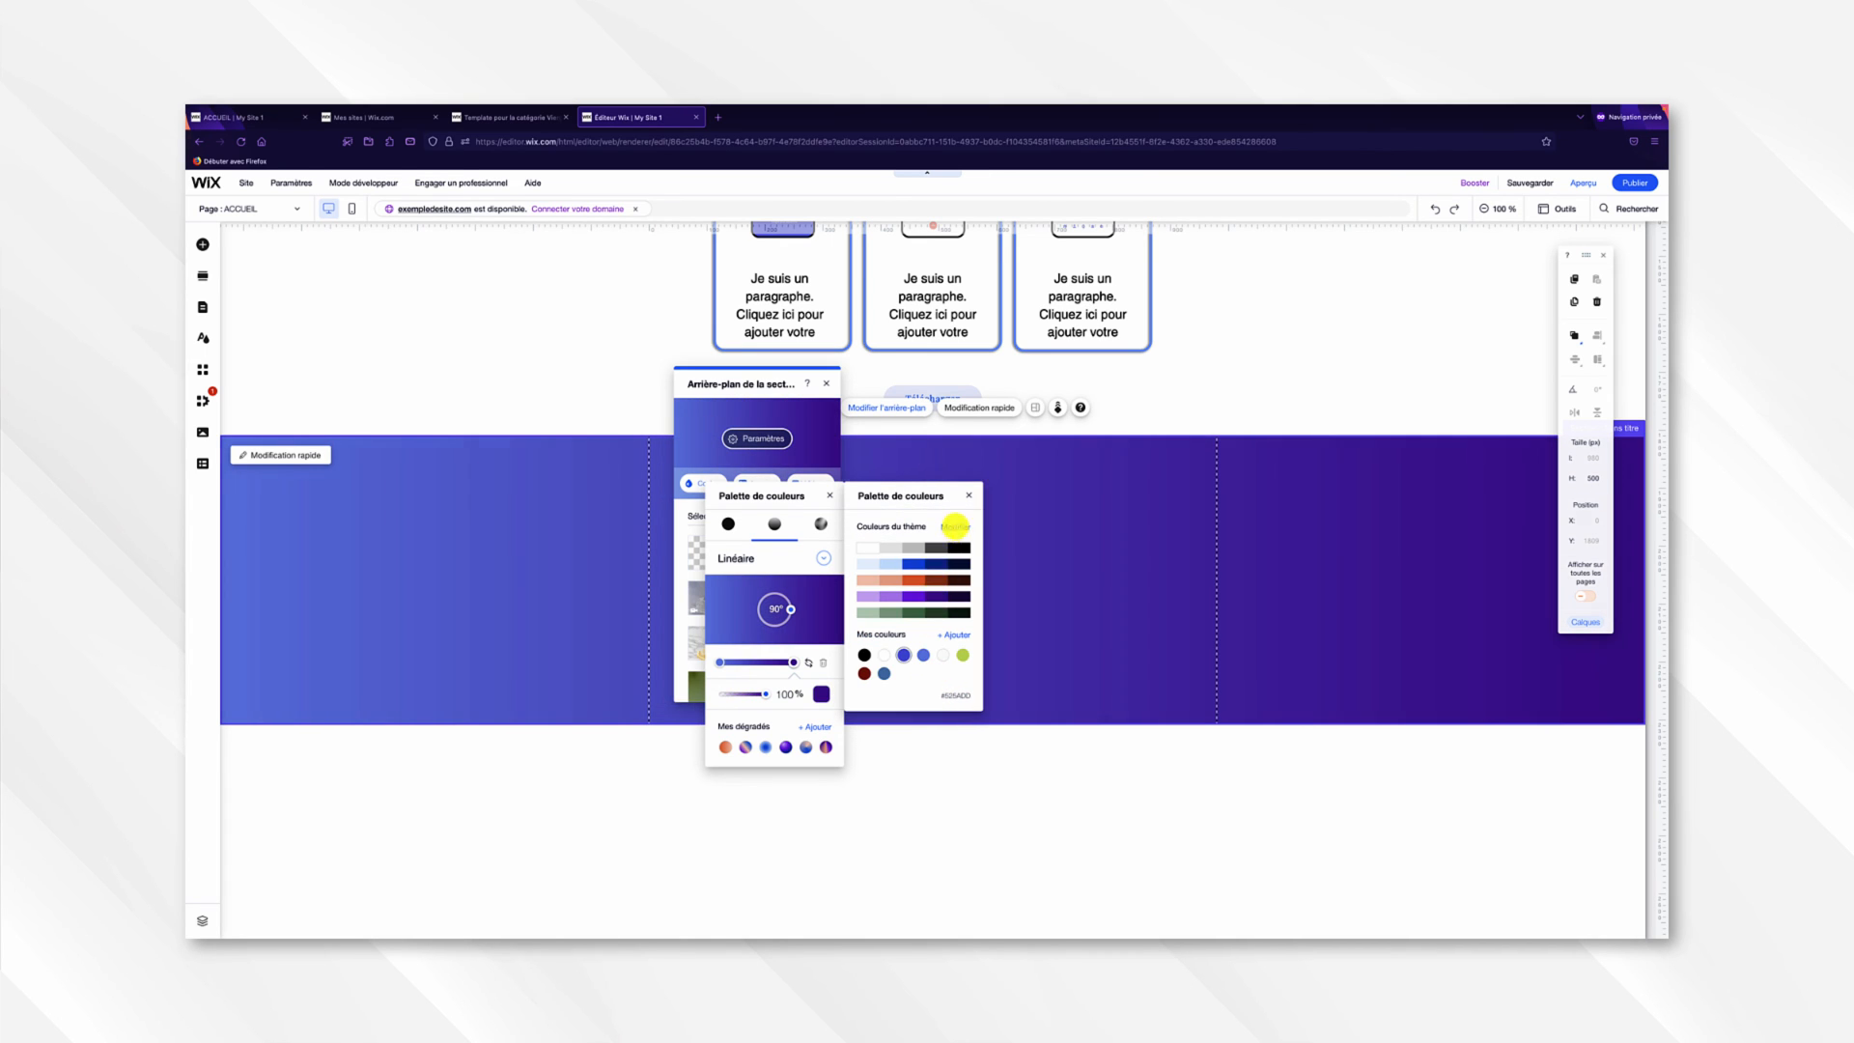
left_click(968, 497)
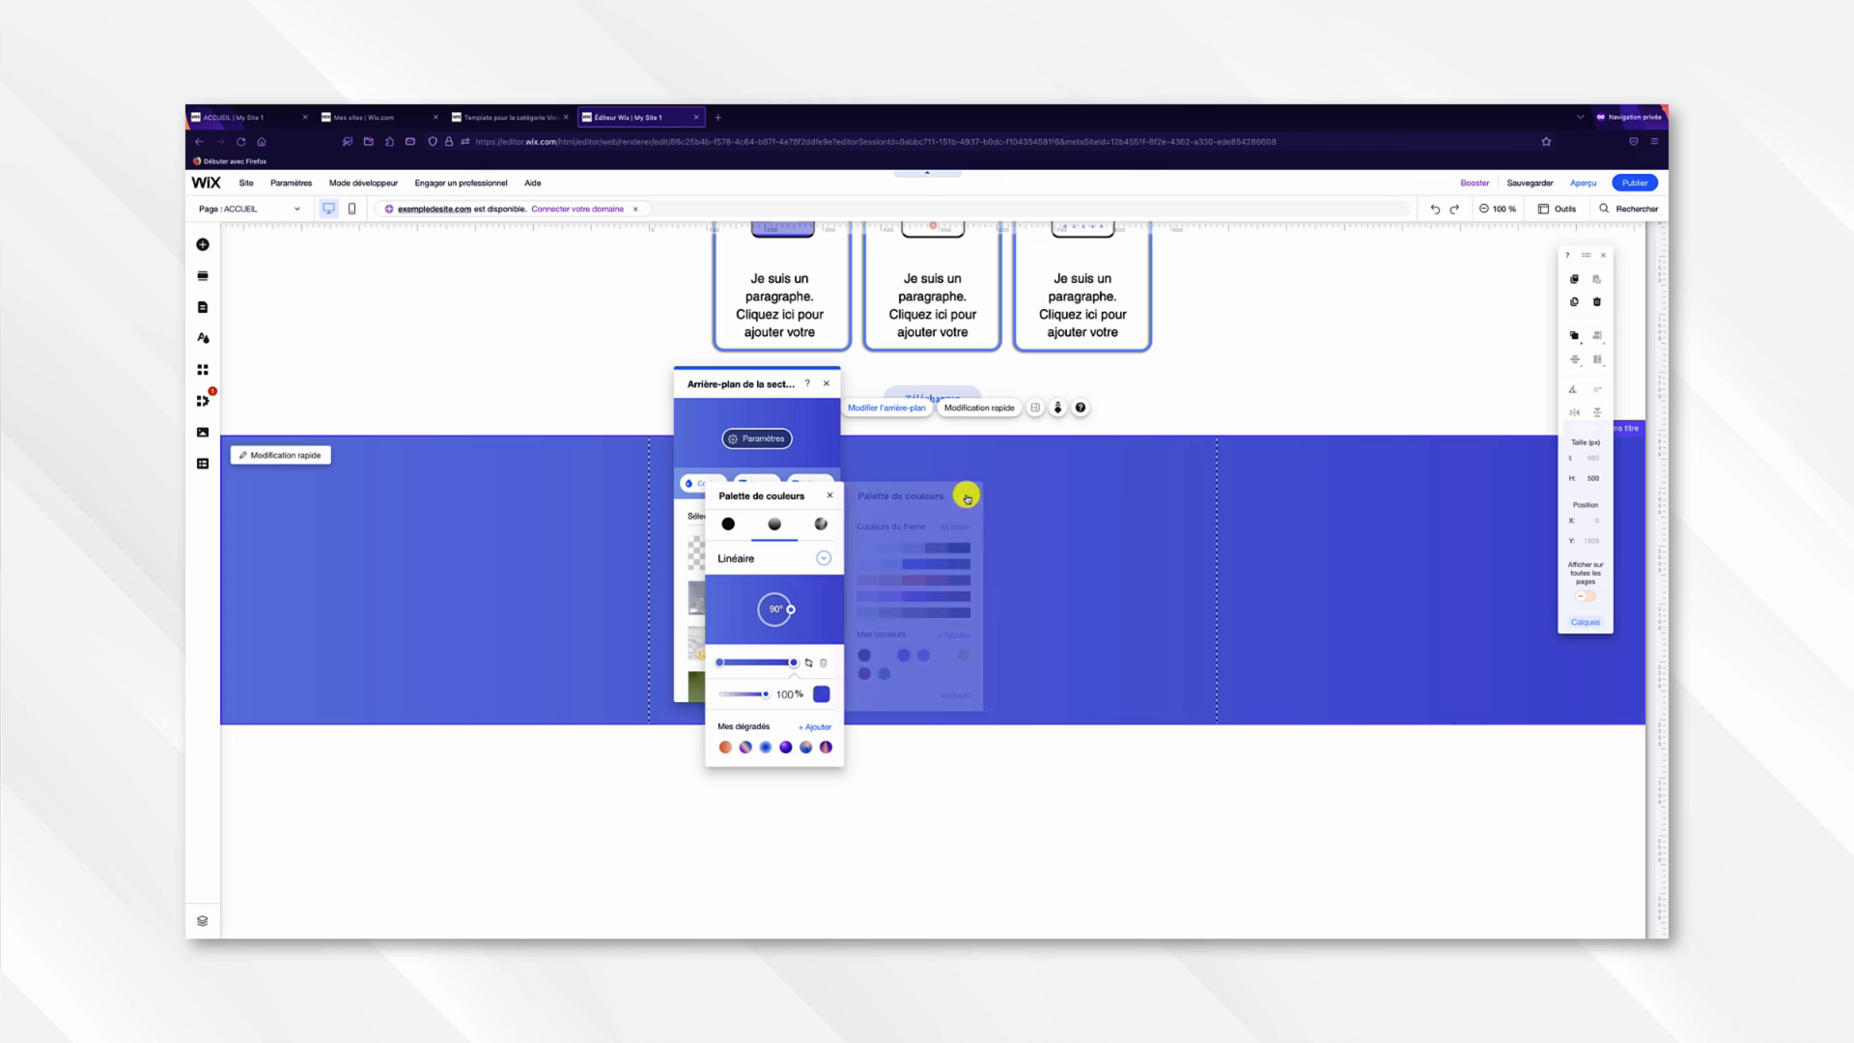
left_click(831, 496)
left_click(826, 383)
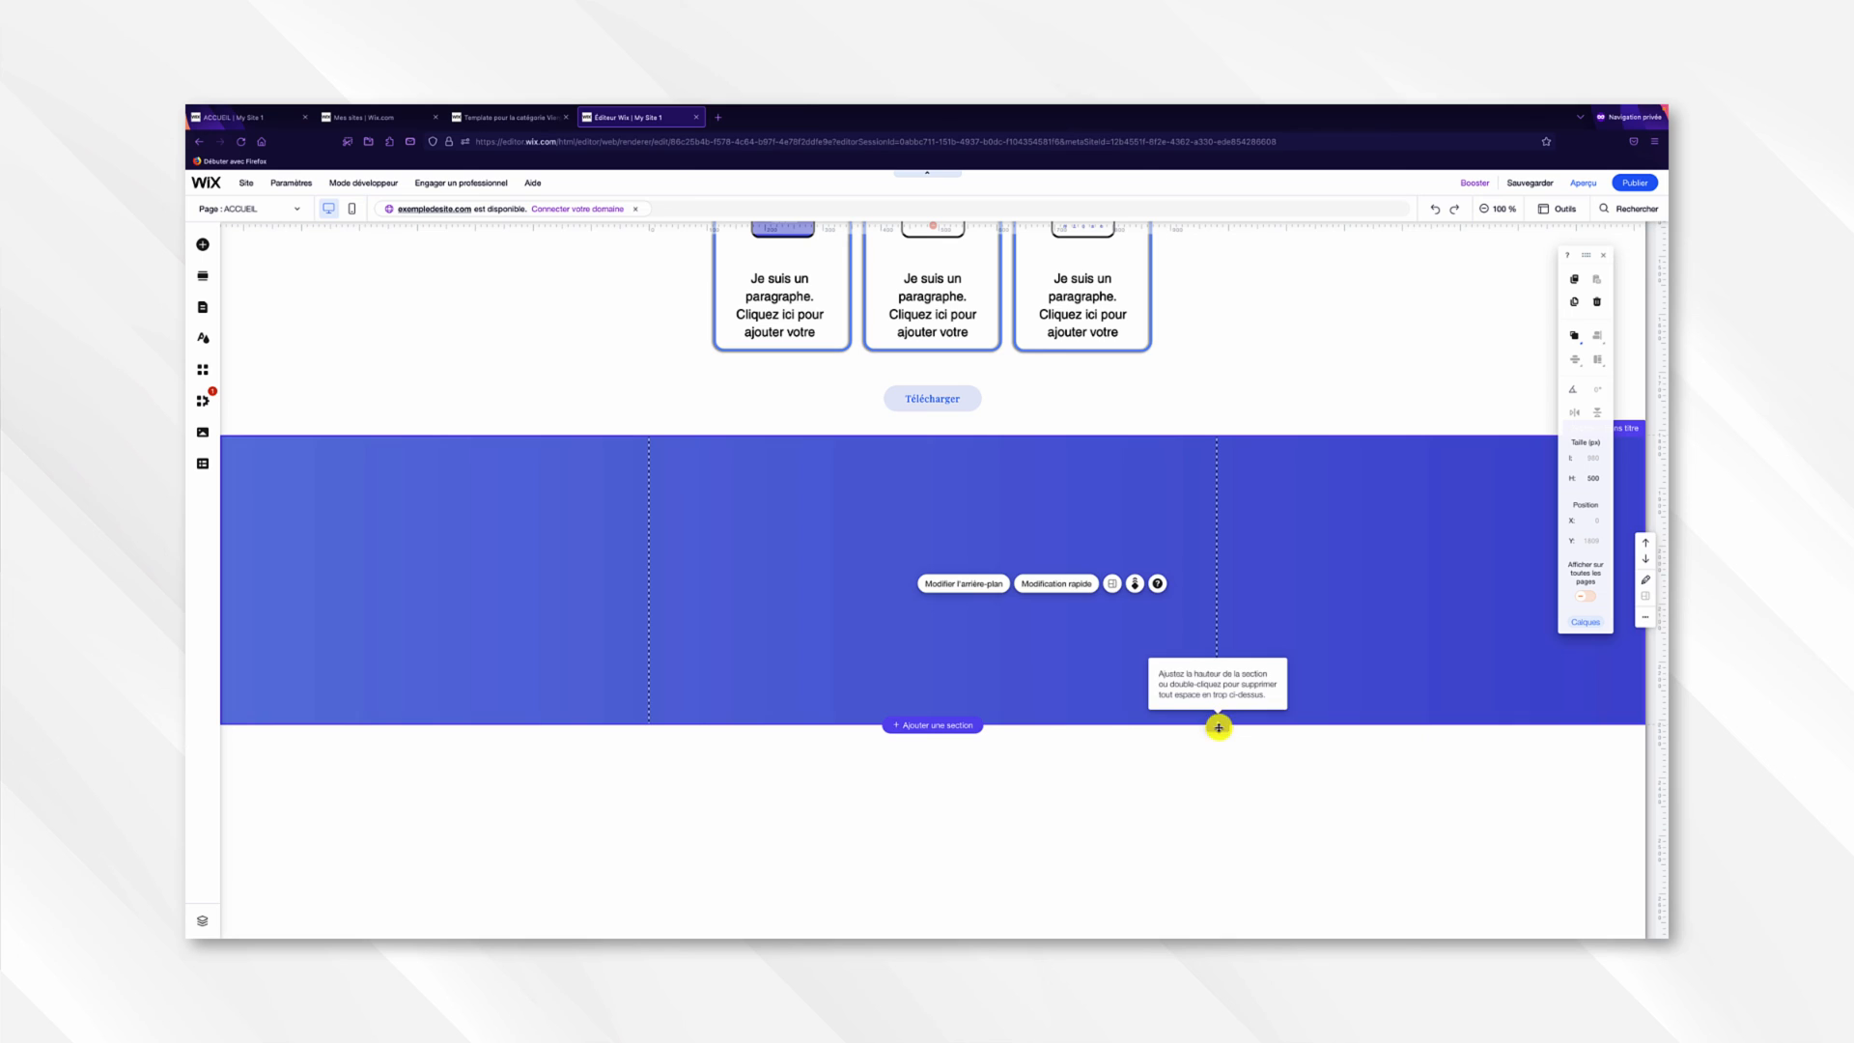
Extend the gradient section to about 781 px high and place the "Current Progress" phone image over its lower-left content area.
left_click_drag(1219, 728, 1227, 889)
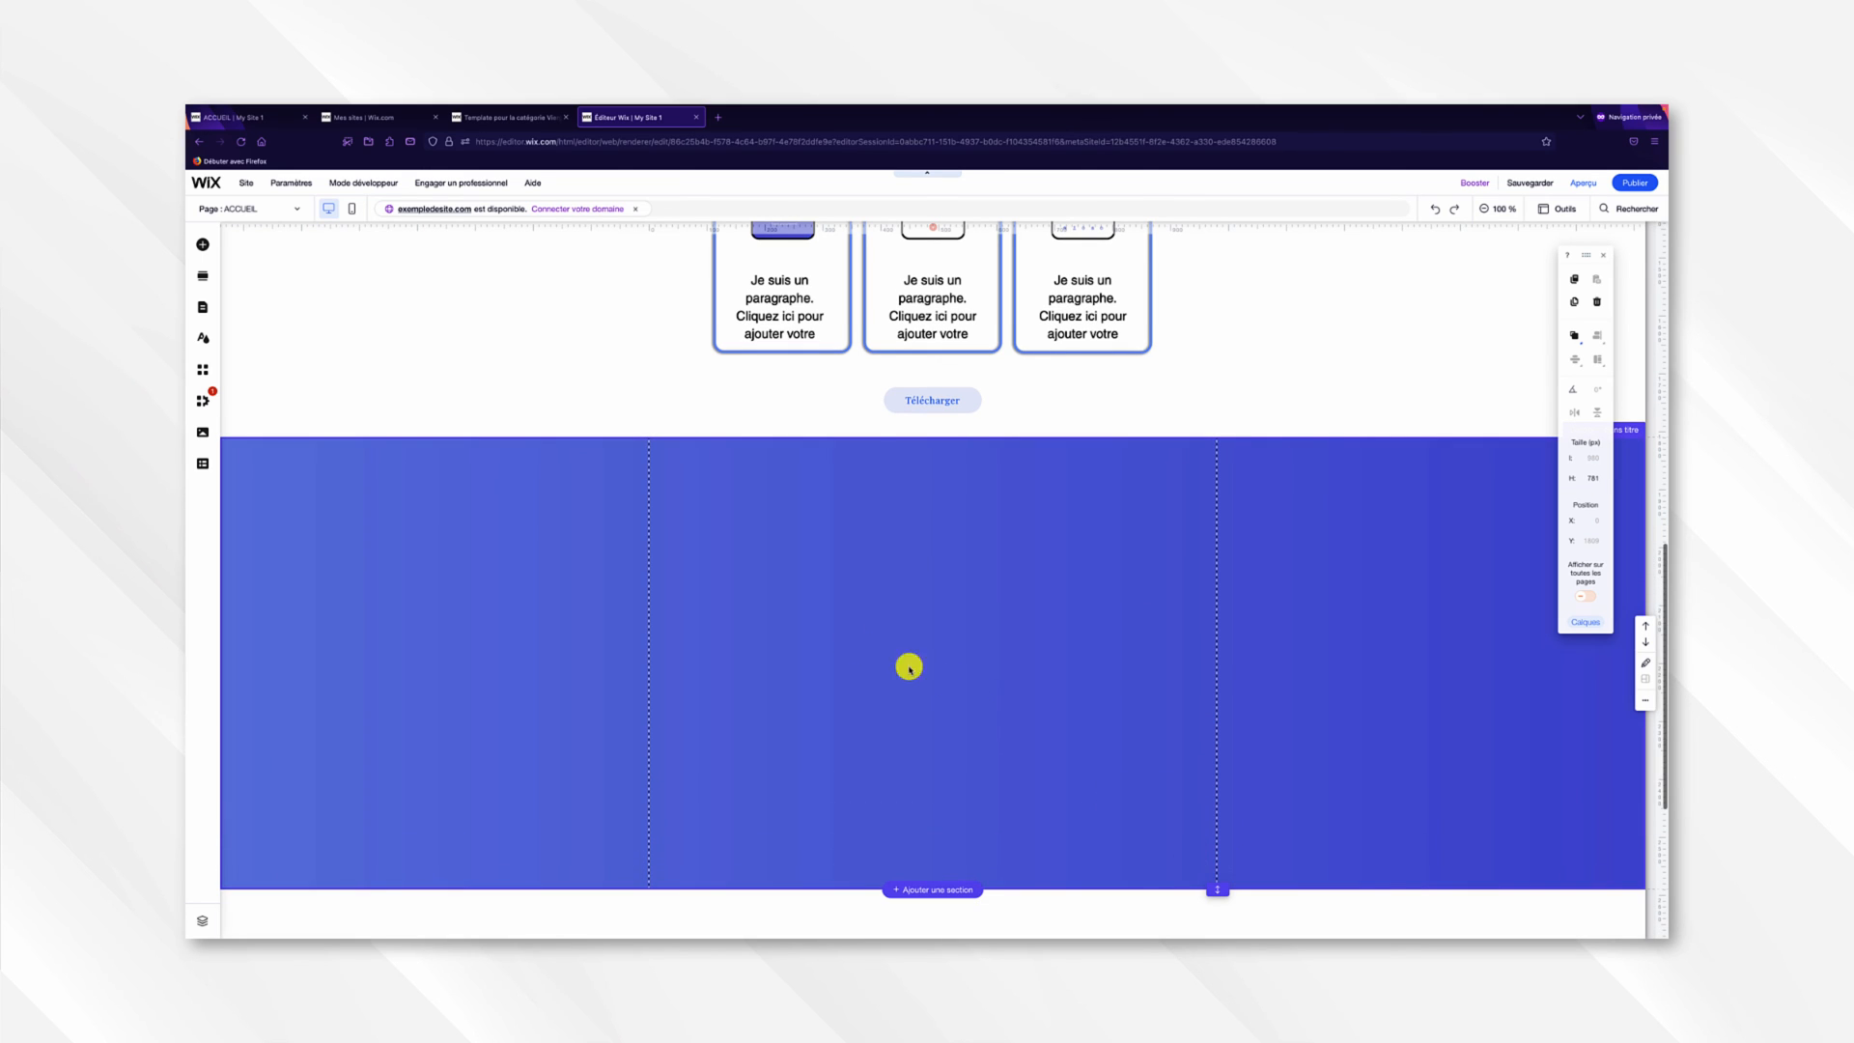
left_click(202, 432)
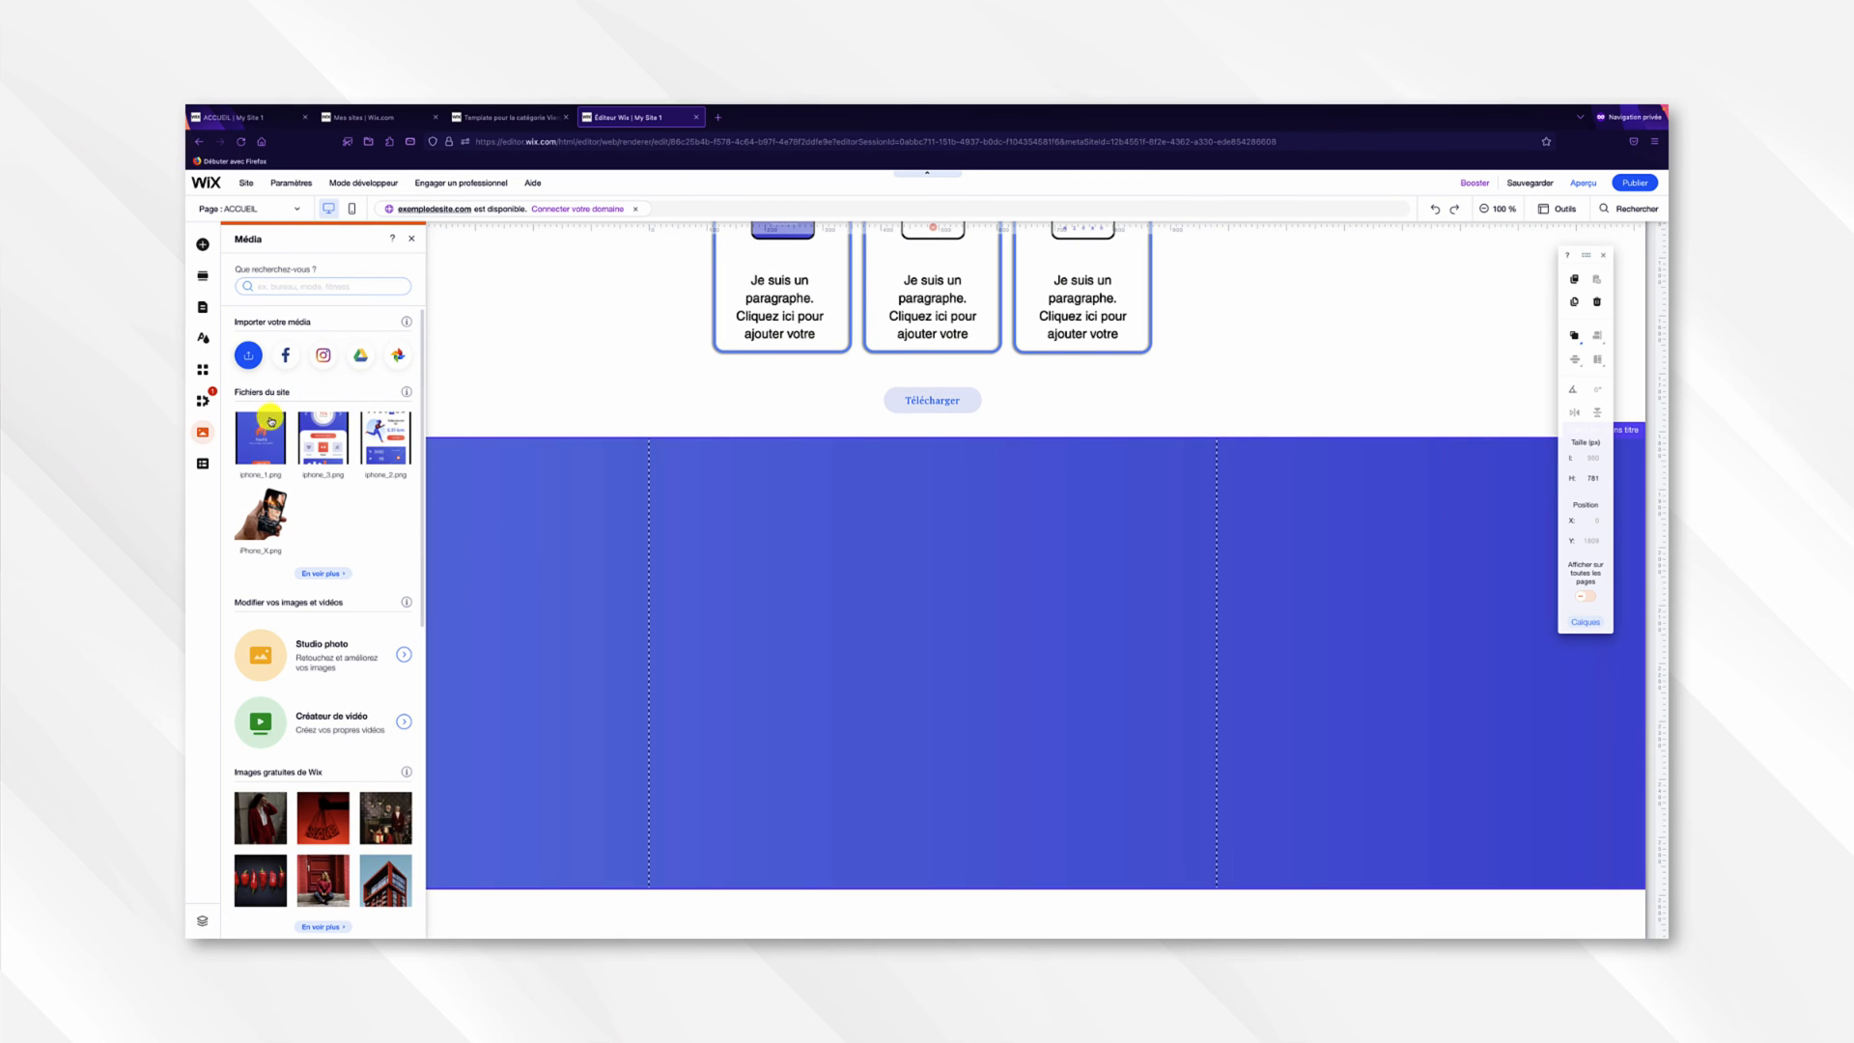
left_click(336, 440)
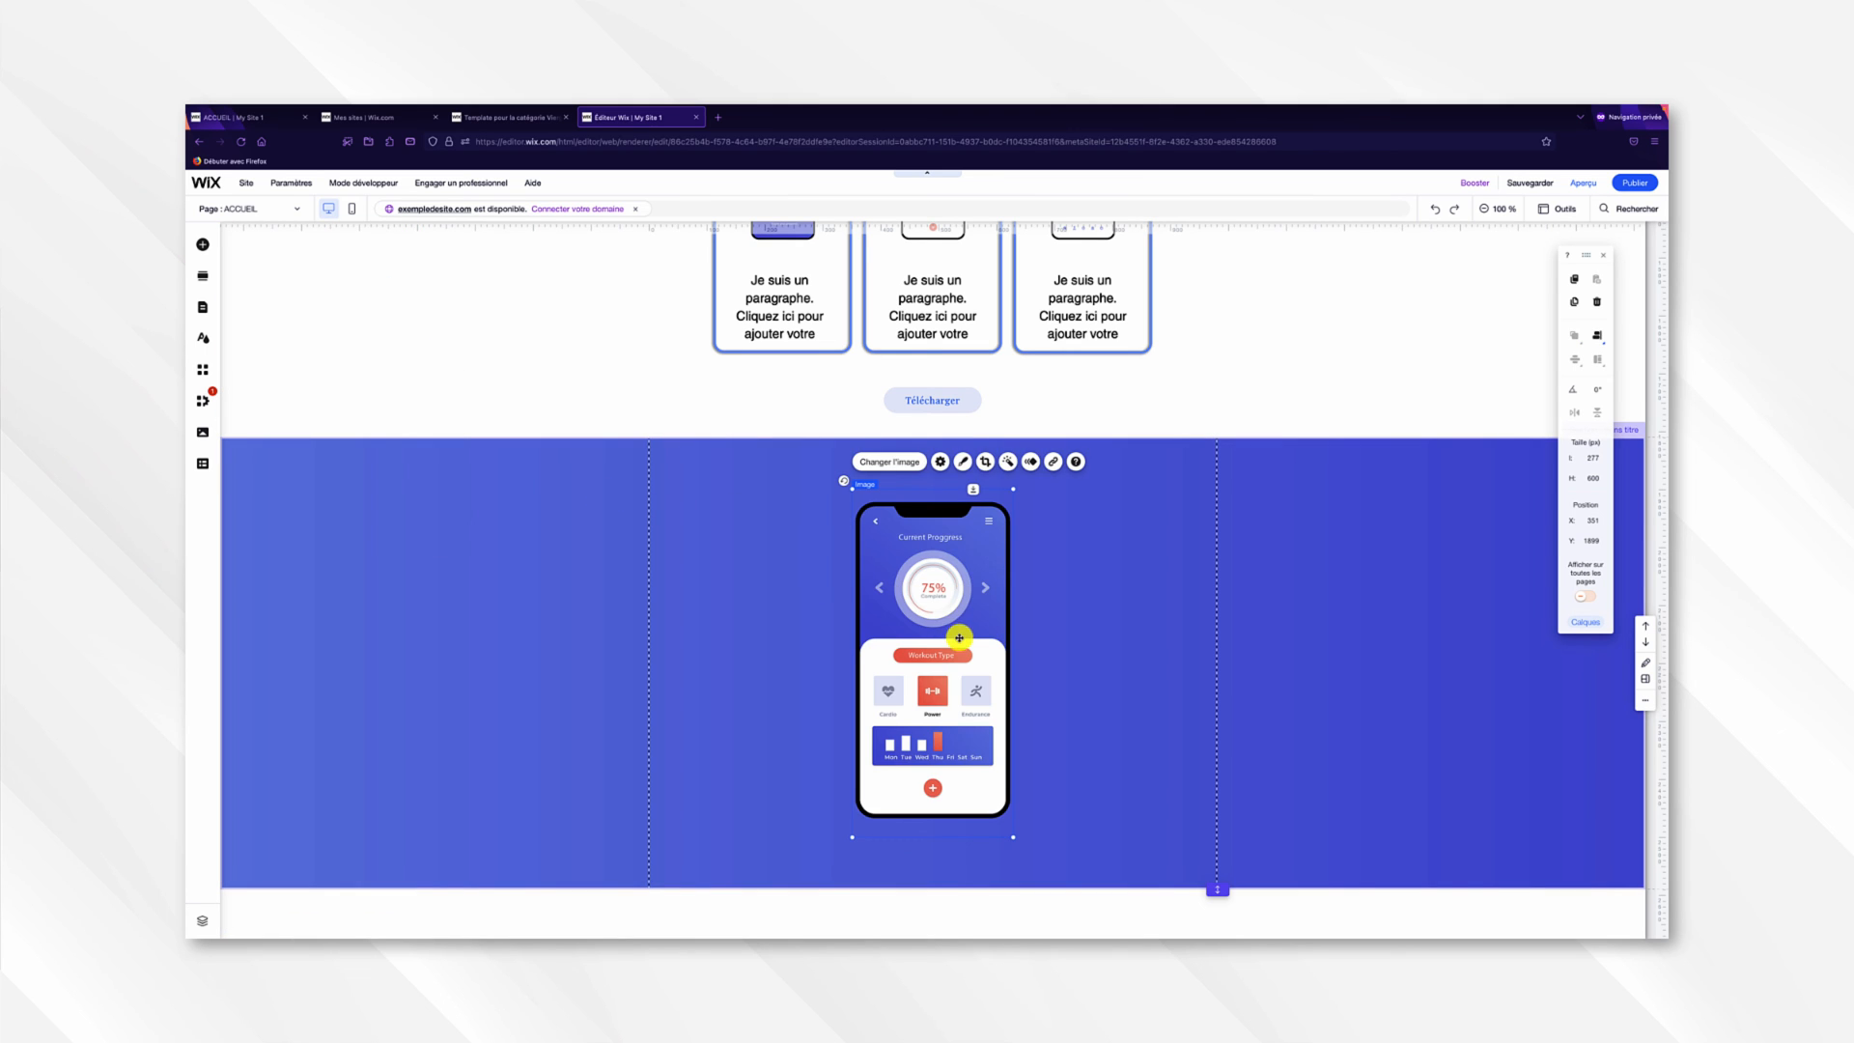
mouse_move(959, 637)
left_mouse_down()
mouse_move(864, 650)
mouse_move(807, 626)
mouse_move(741, 745)
mouse_move(778, 762)
left_mouse_up()
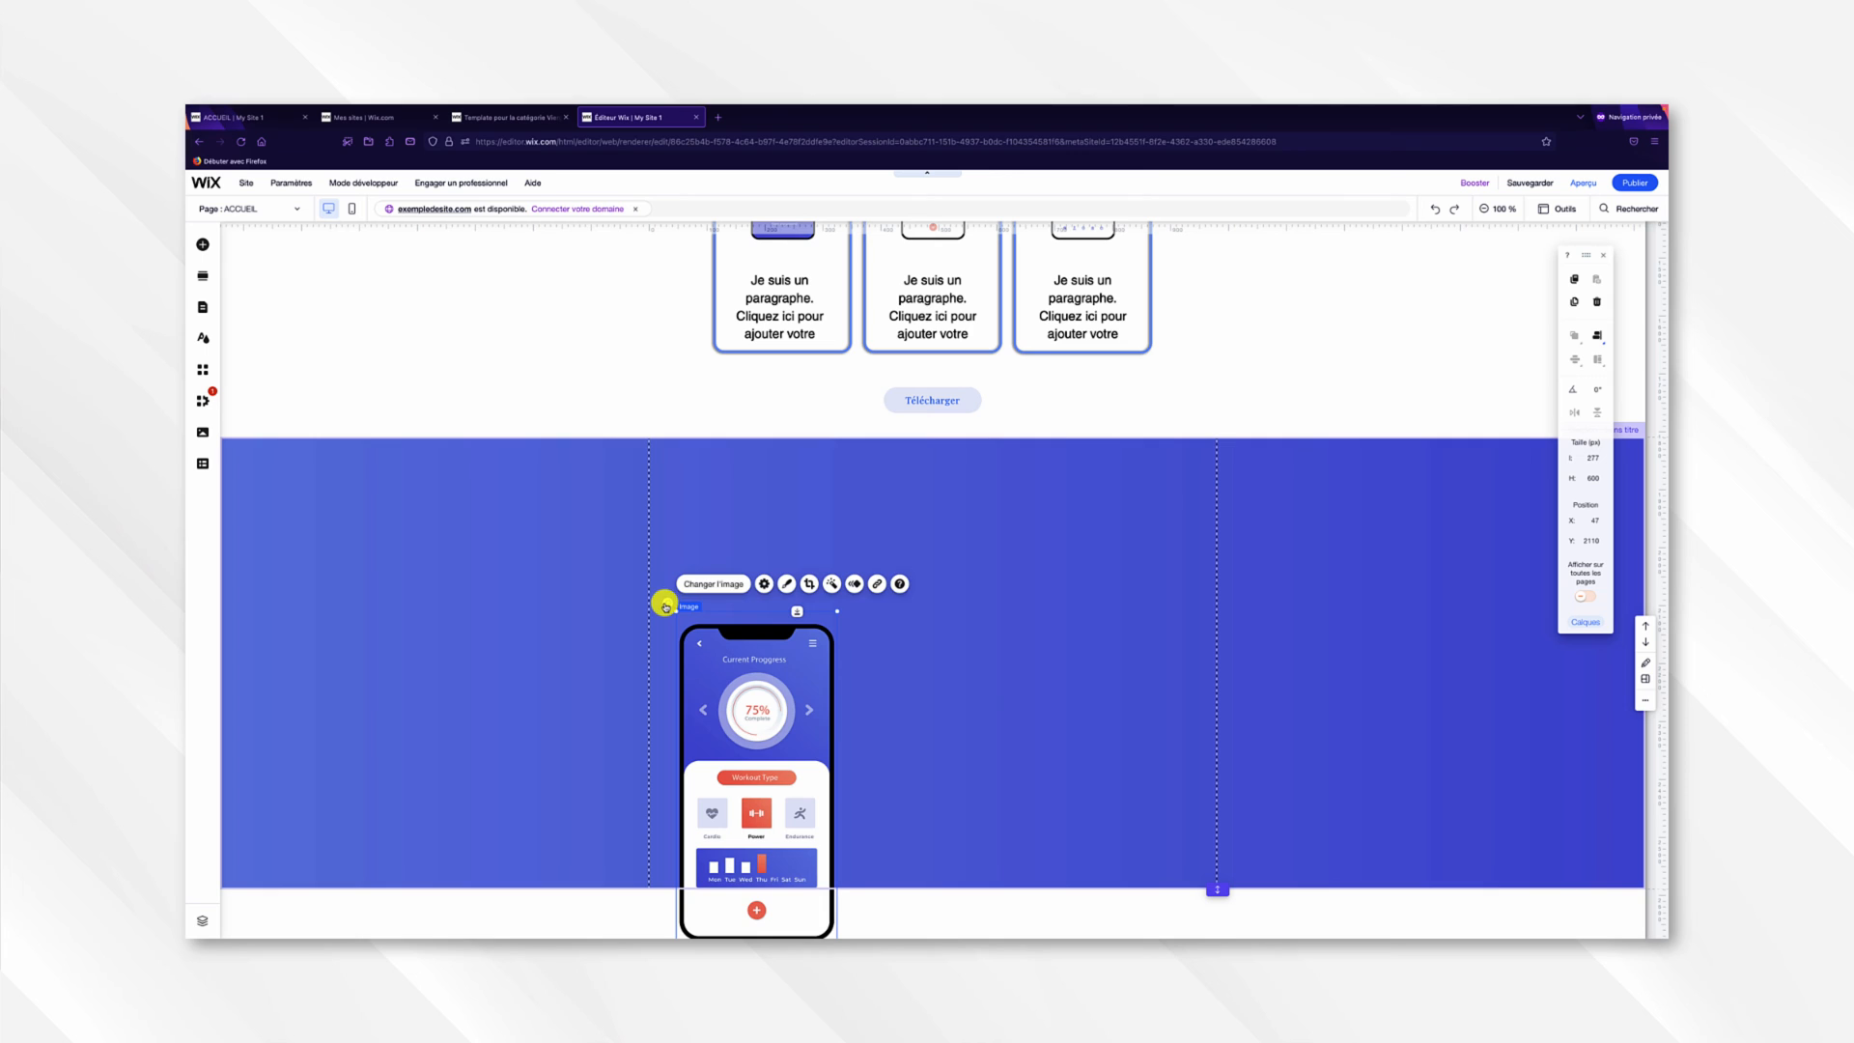
Tilt the phone image 16° clockwise and enlarge it so that it overhangs the gradient section's lower edge.
left_click_drag(665, 606, 737, 592)
mouse_move(786, 654)
left_mouse_down()
mouse_move(773, 705)
mouse_move(911, 642)
mouse_move(856, 672)
left_mouse_up()
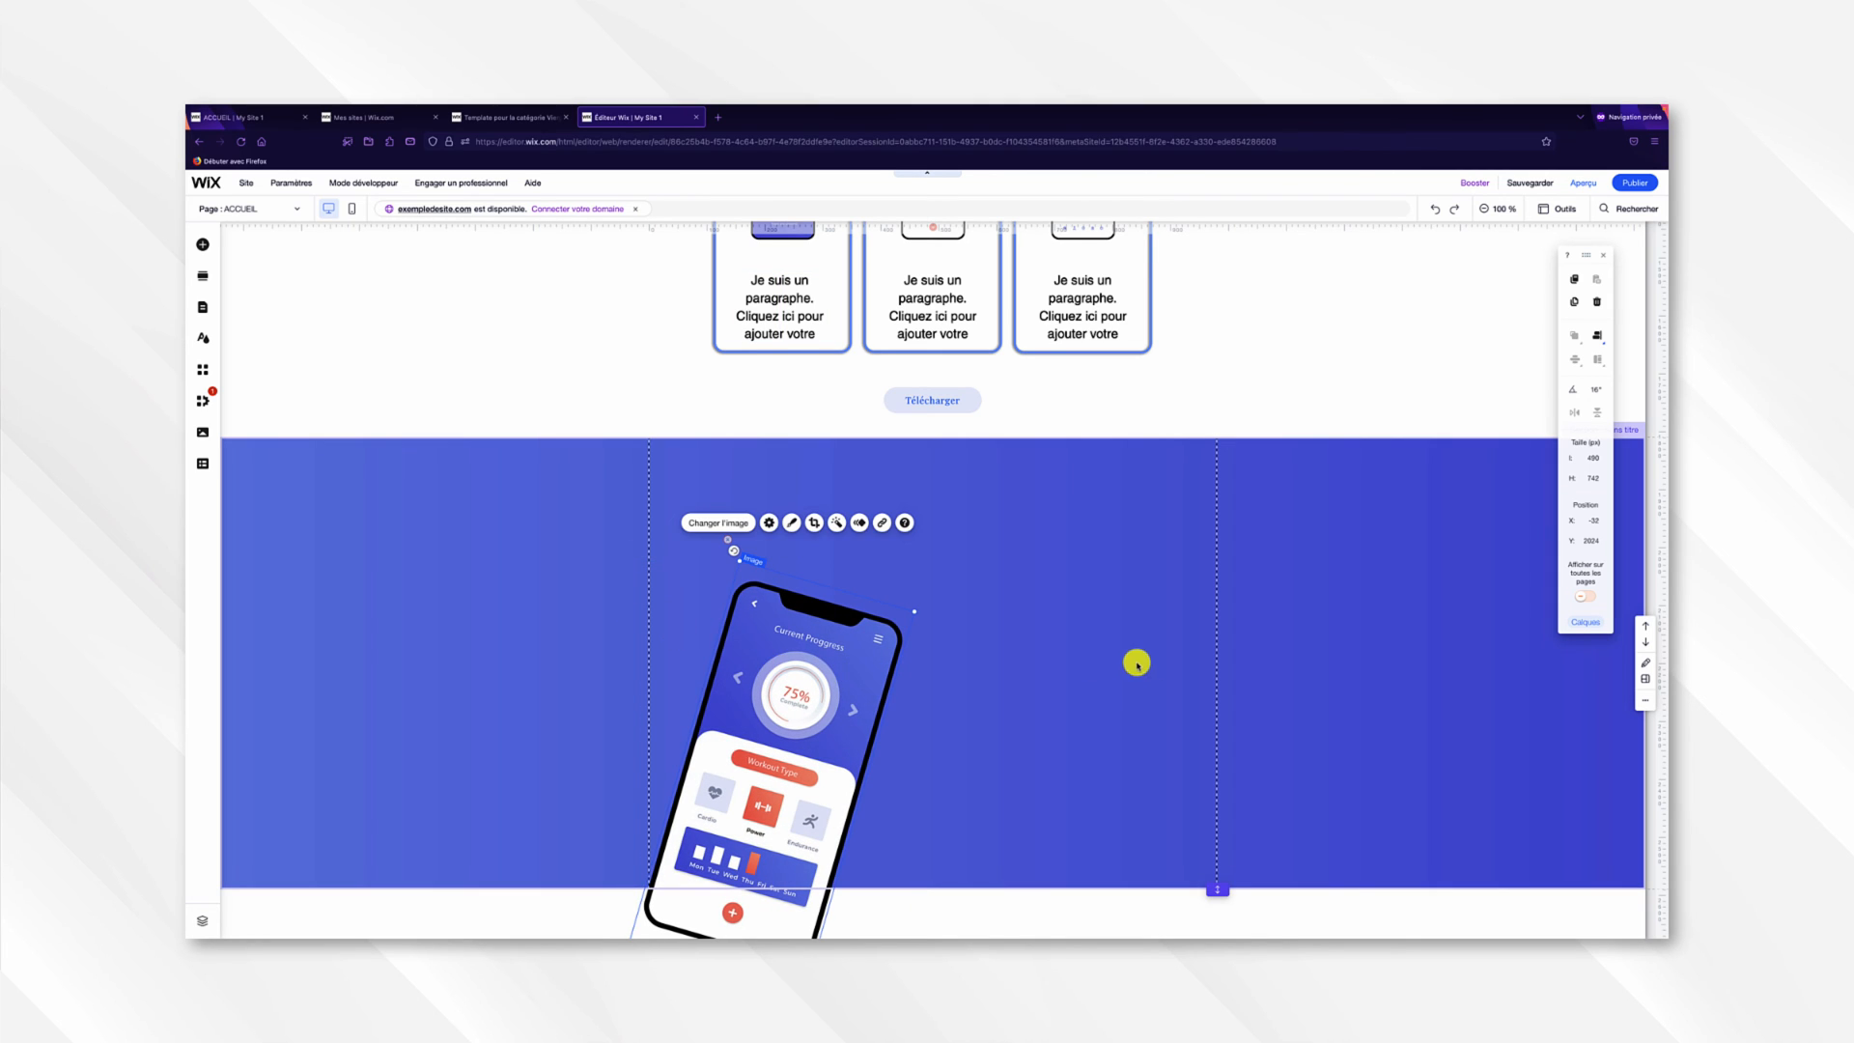
scroll(947, 621, "down", 1)
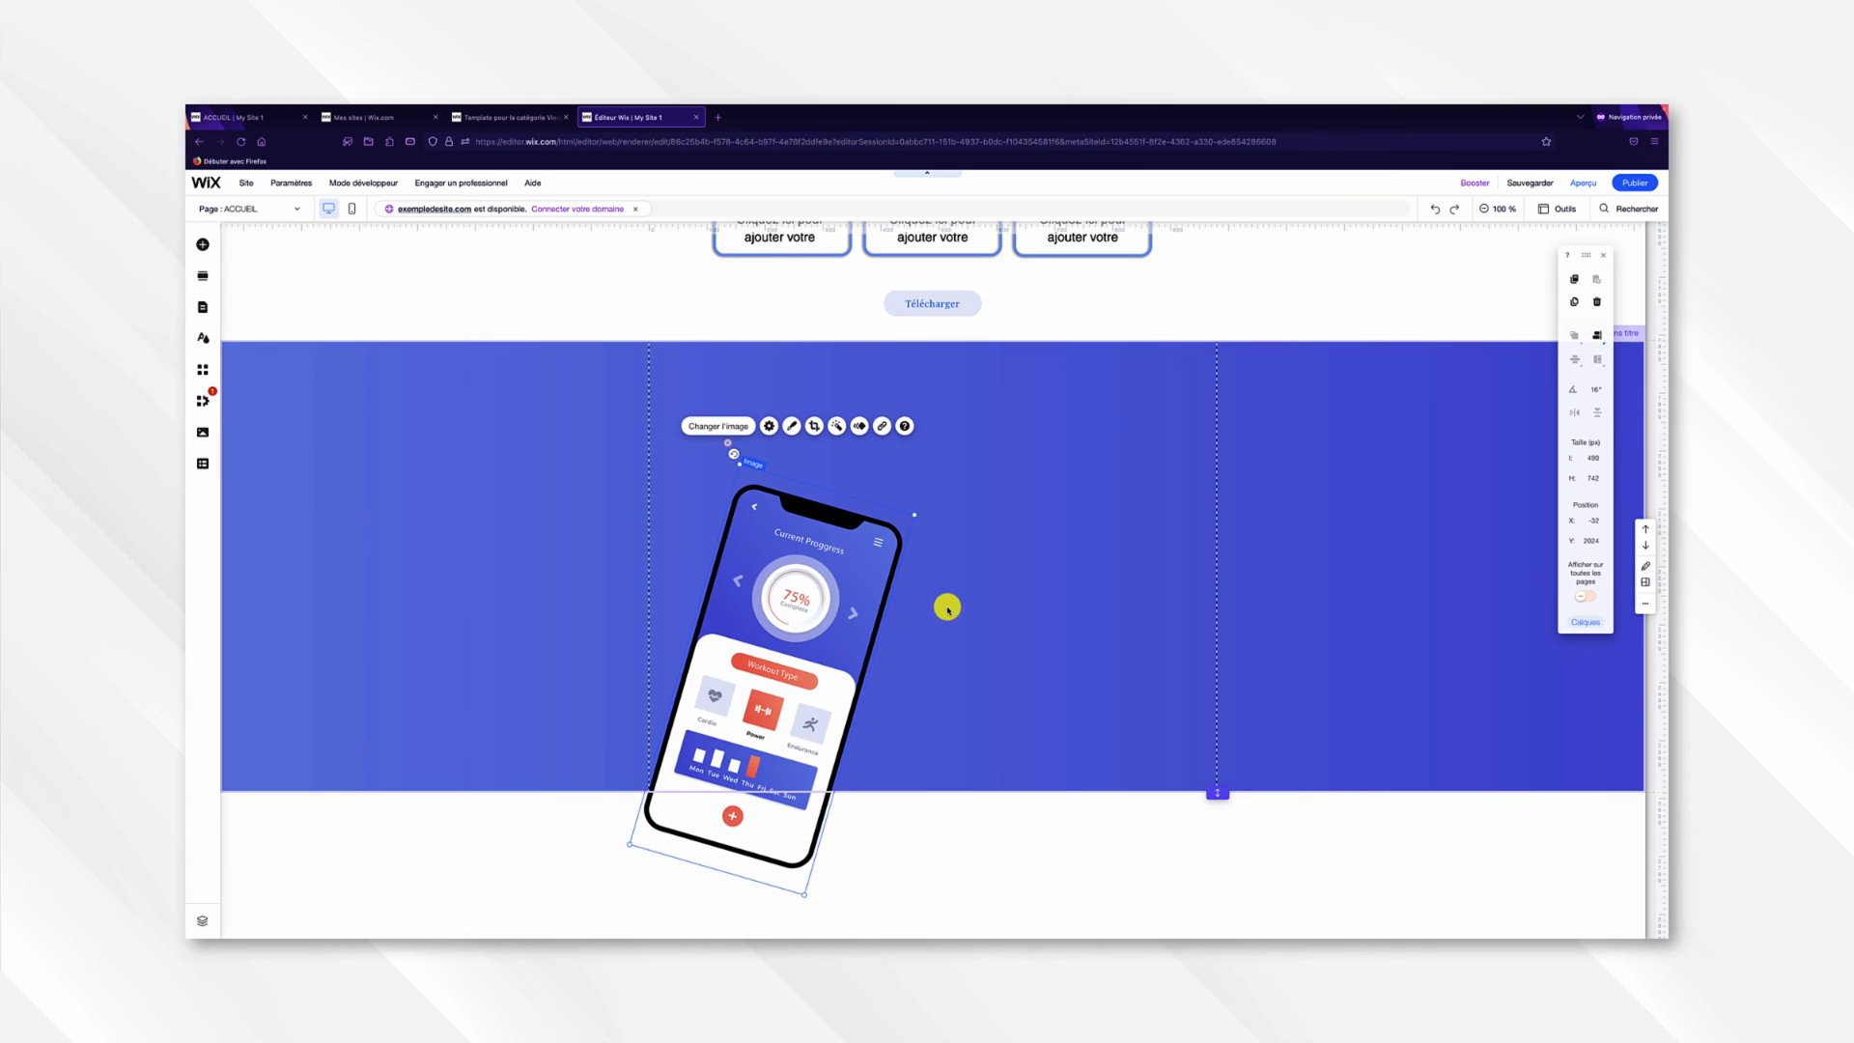
Add an "En-tête 2" heading to the gradient section, to the right of the tilted phone's upper end.
left_click(204, 245)
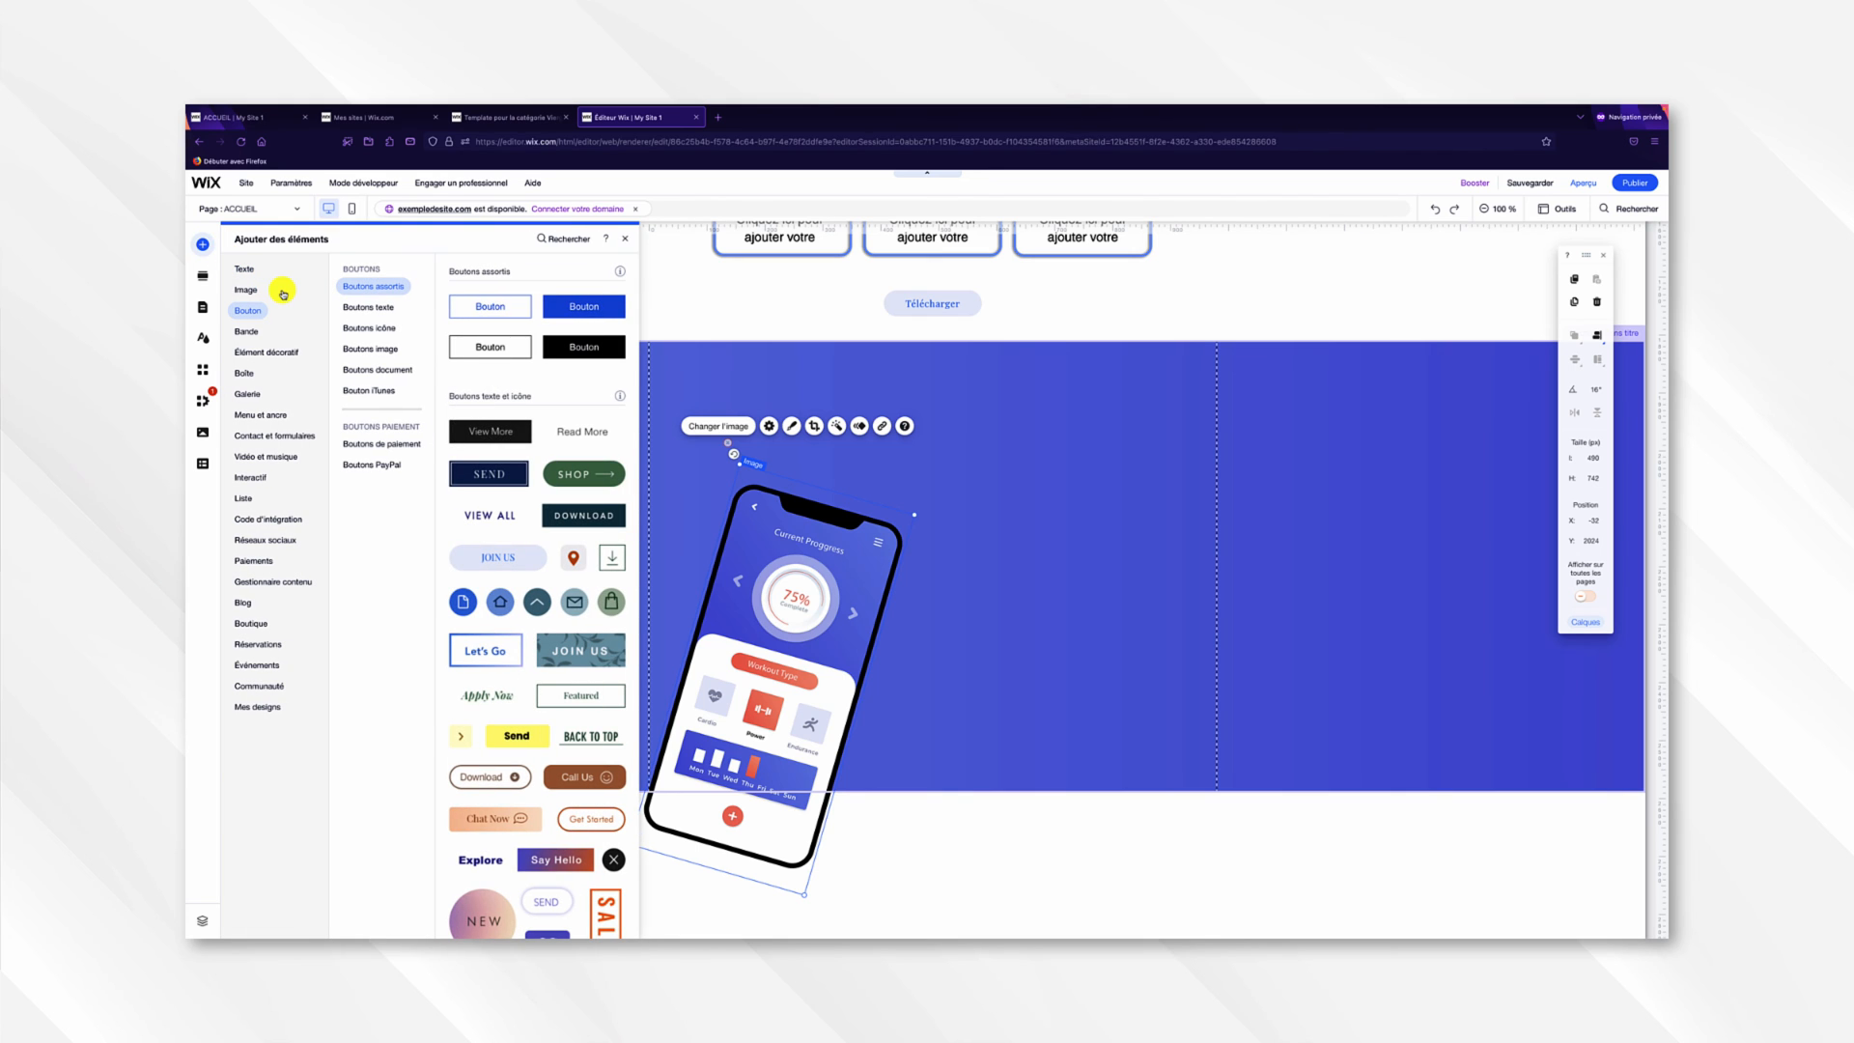
mouse_move(262, 296)
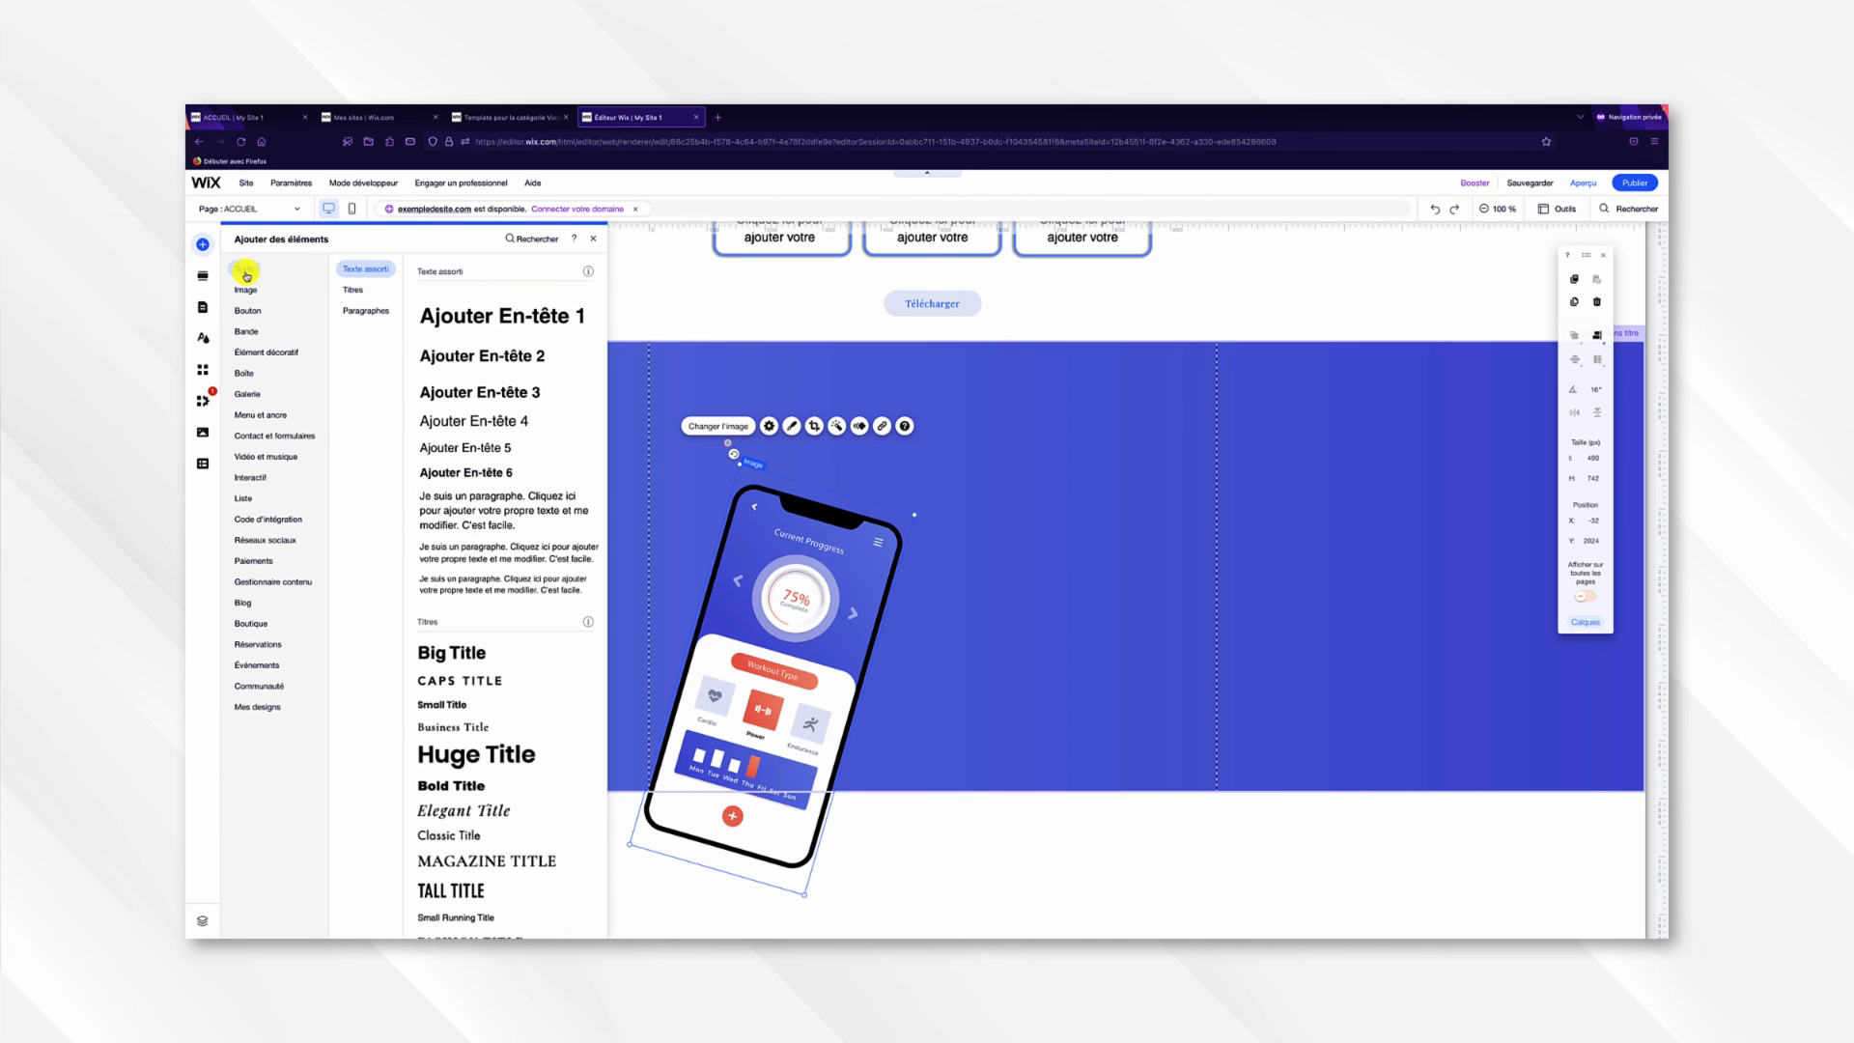
left_click_drag(445, 364, 1024, 485)
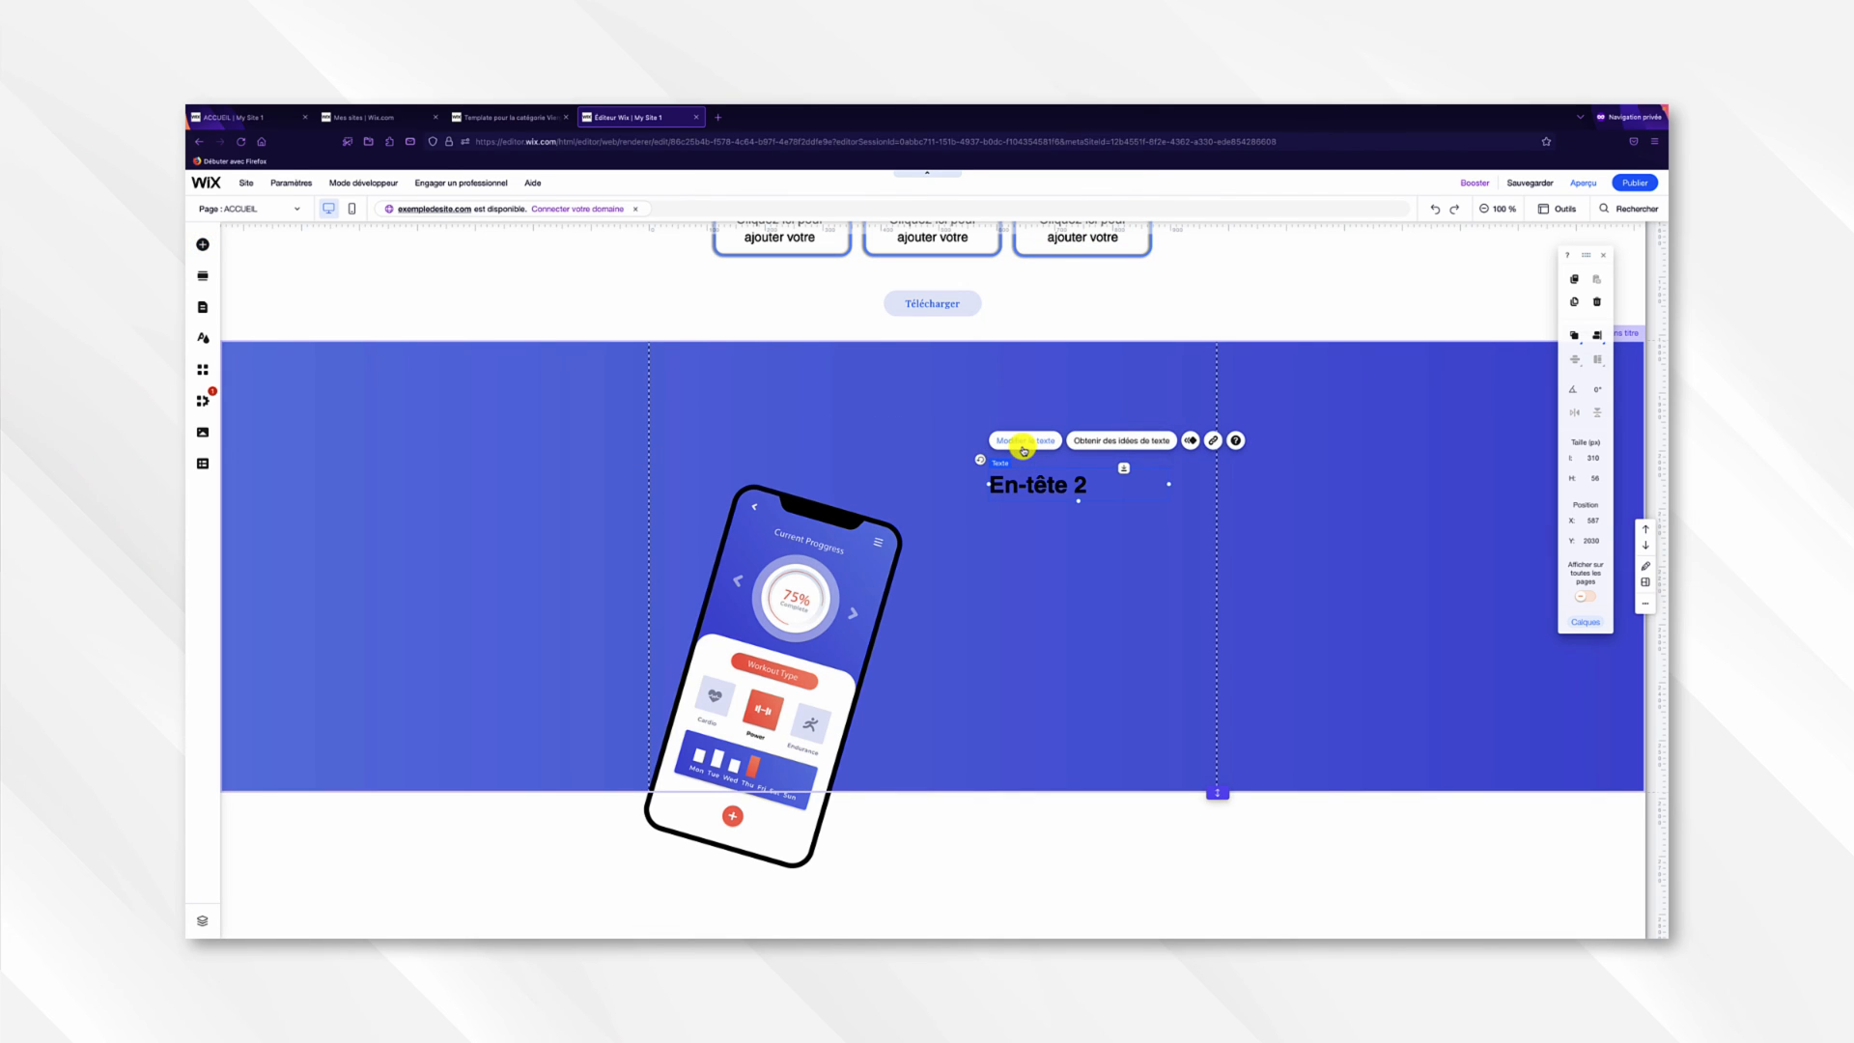
Set the text colour of the "En-tête 2" heading to white (#FFFFFF).
left_click(1023, 446)
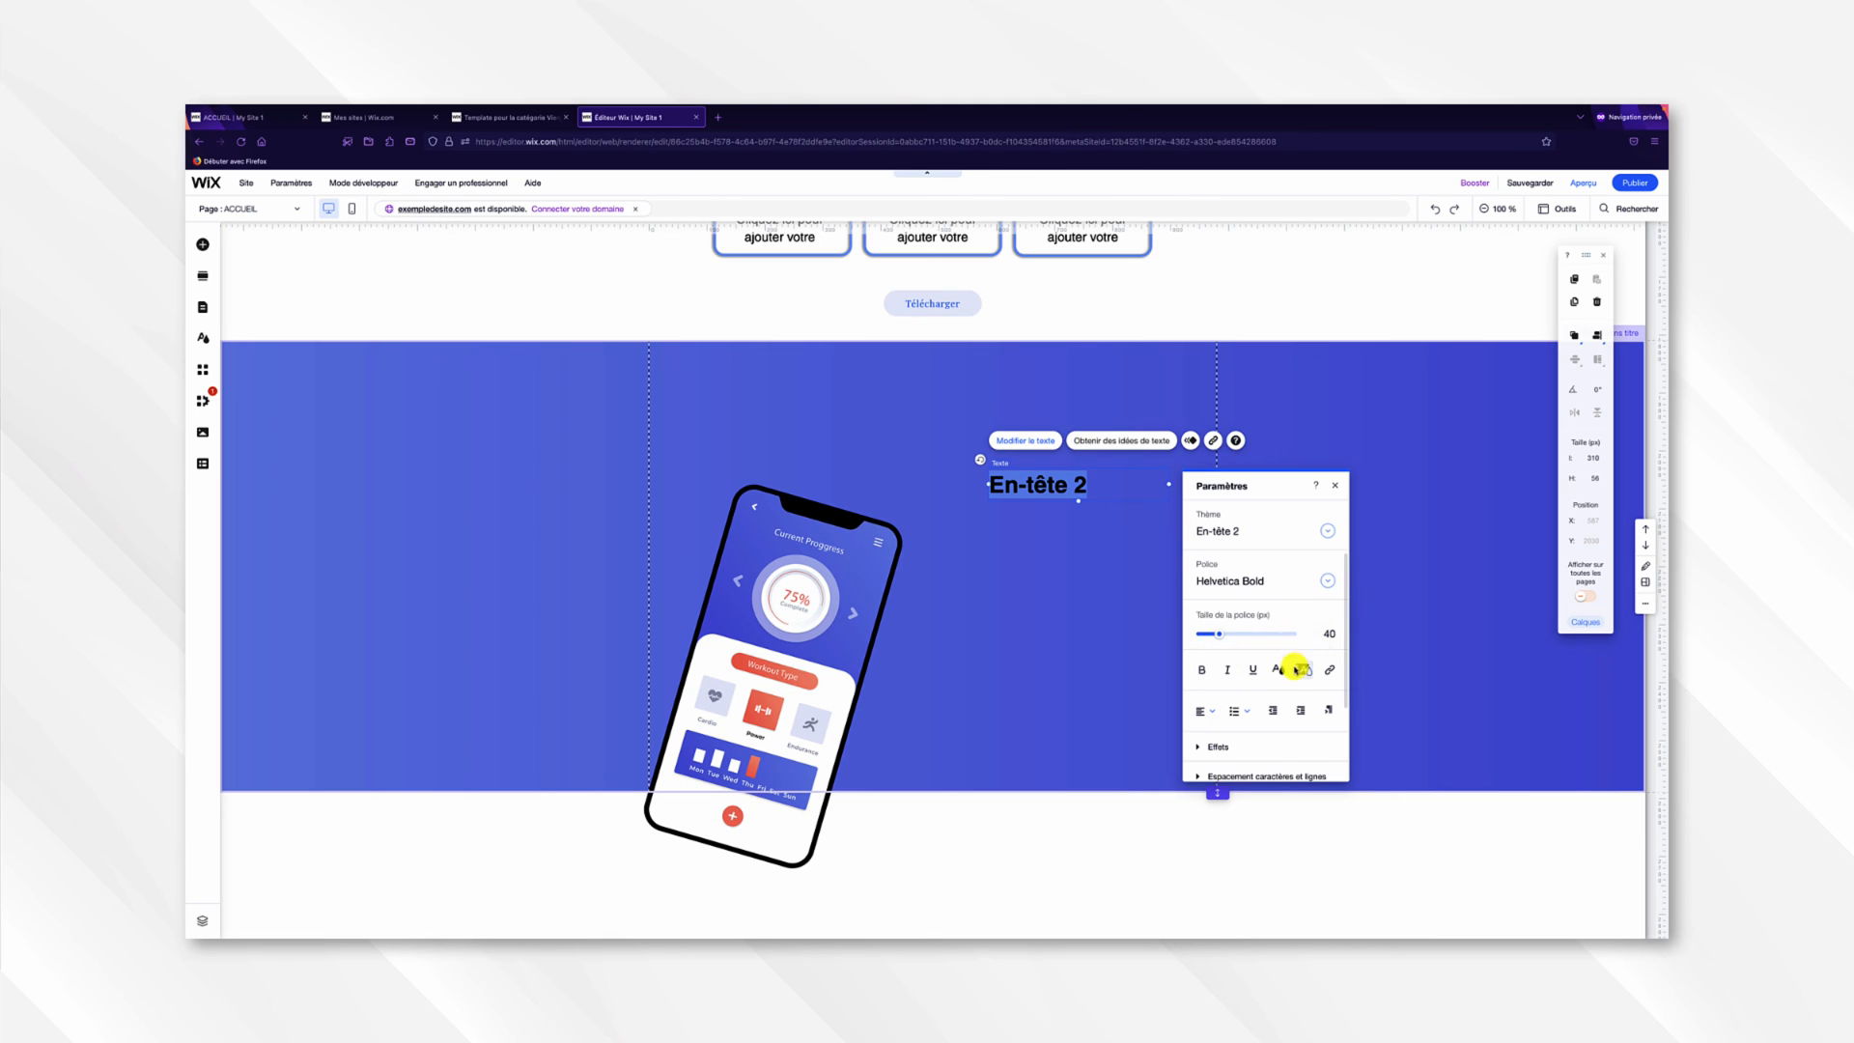
left_click(1280, 670)
left_click(1215, 683)
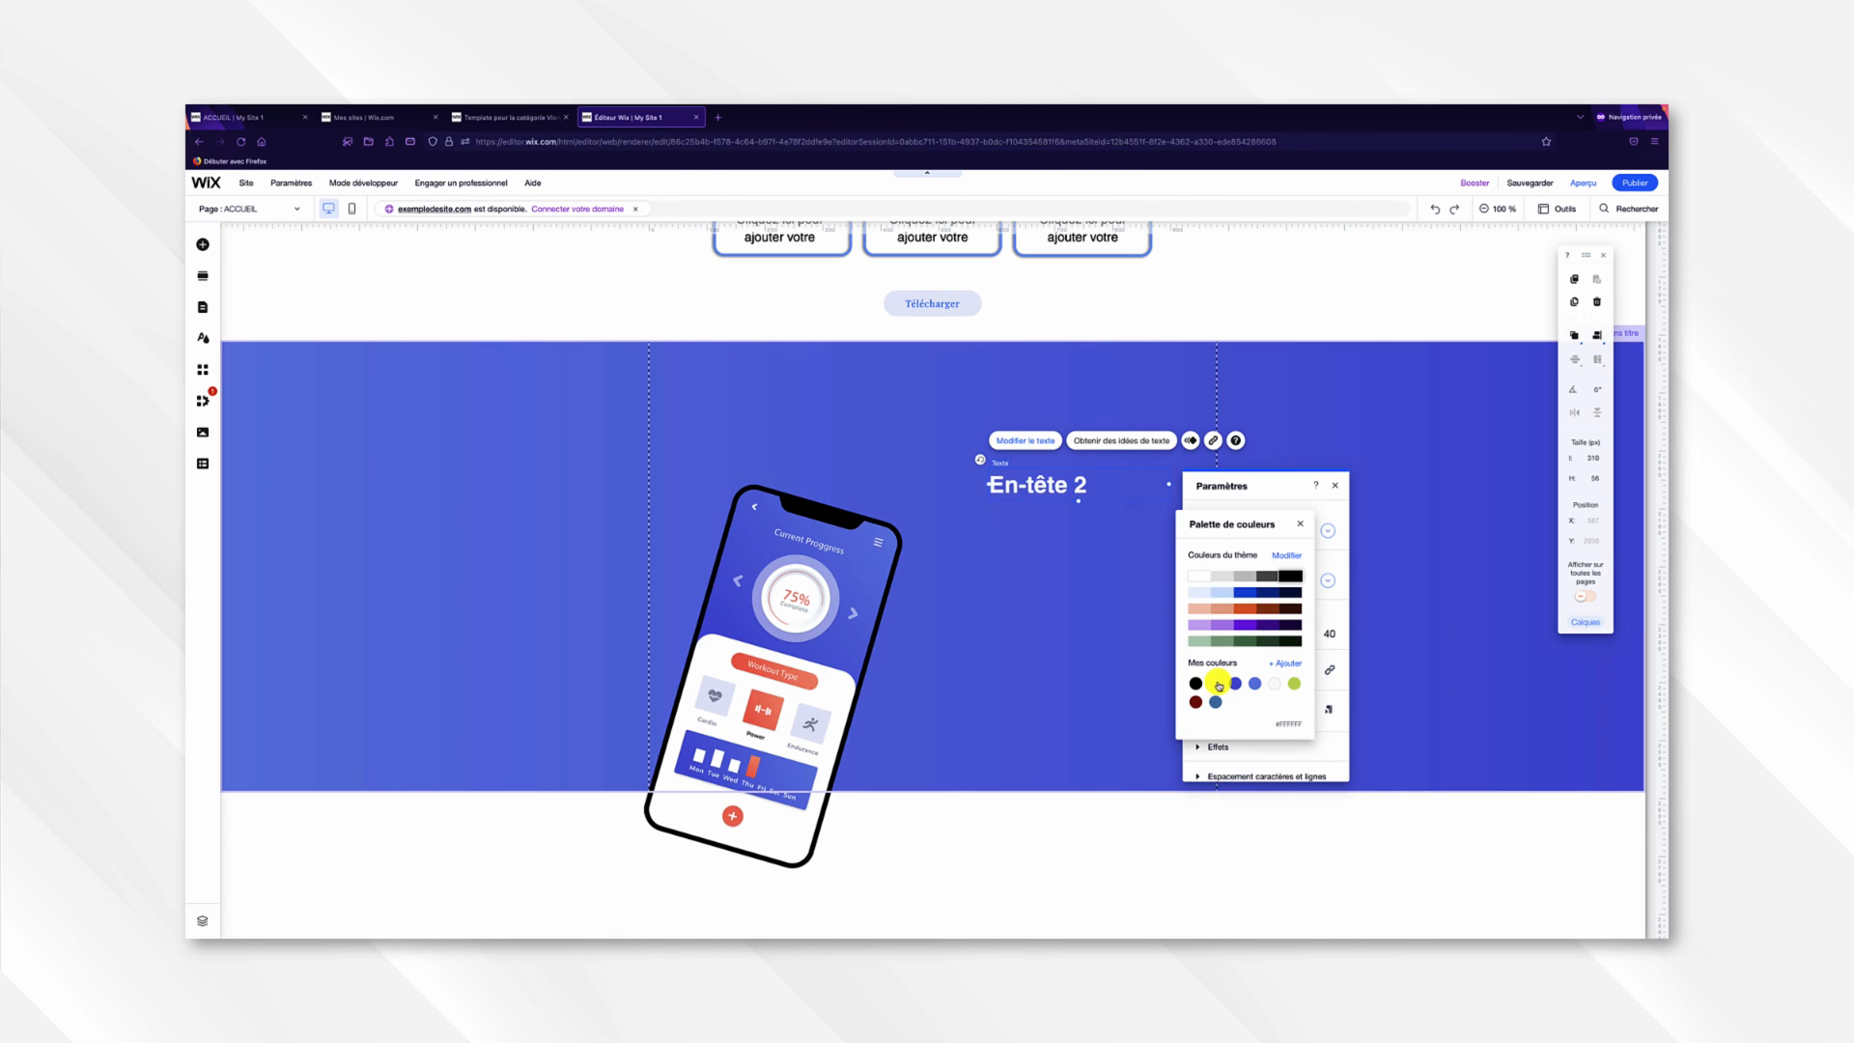
Set the font of the "En-tête 2" heading to Josefin Slab.
left_click(1299, 525)
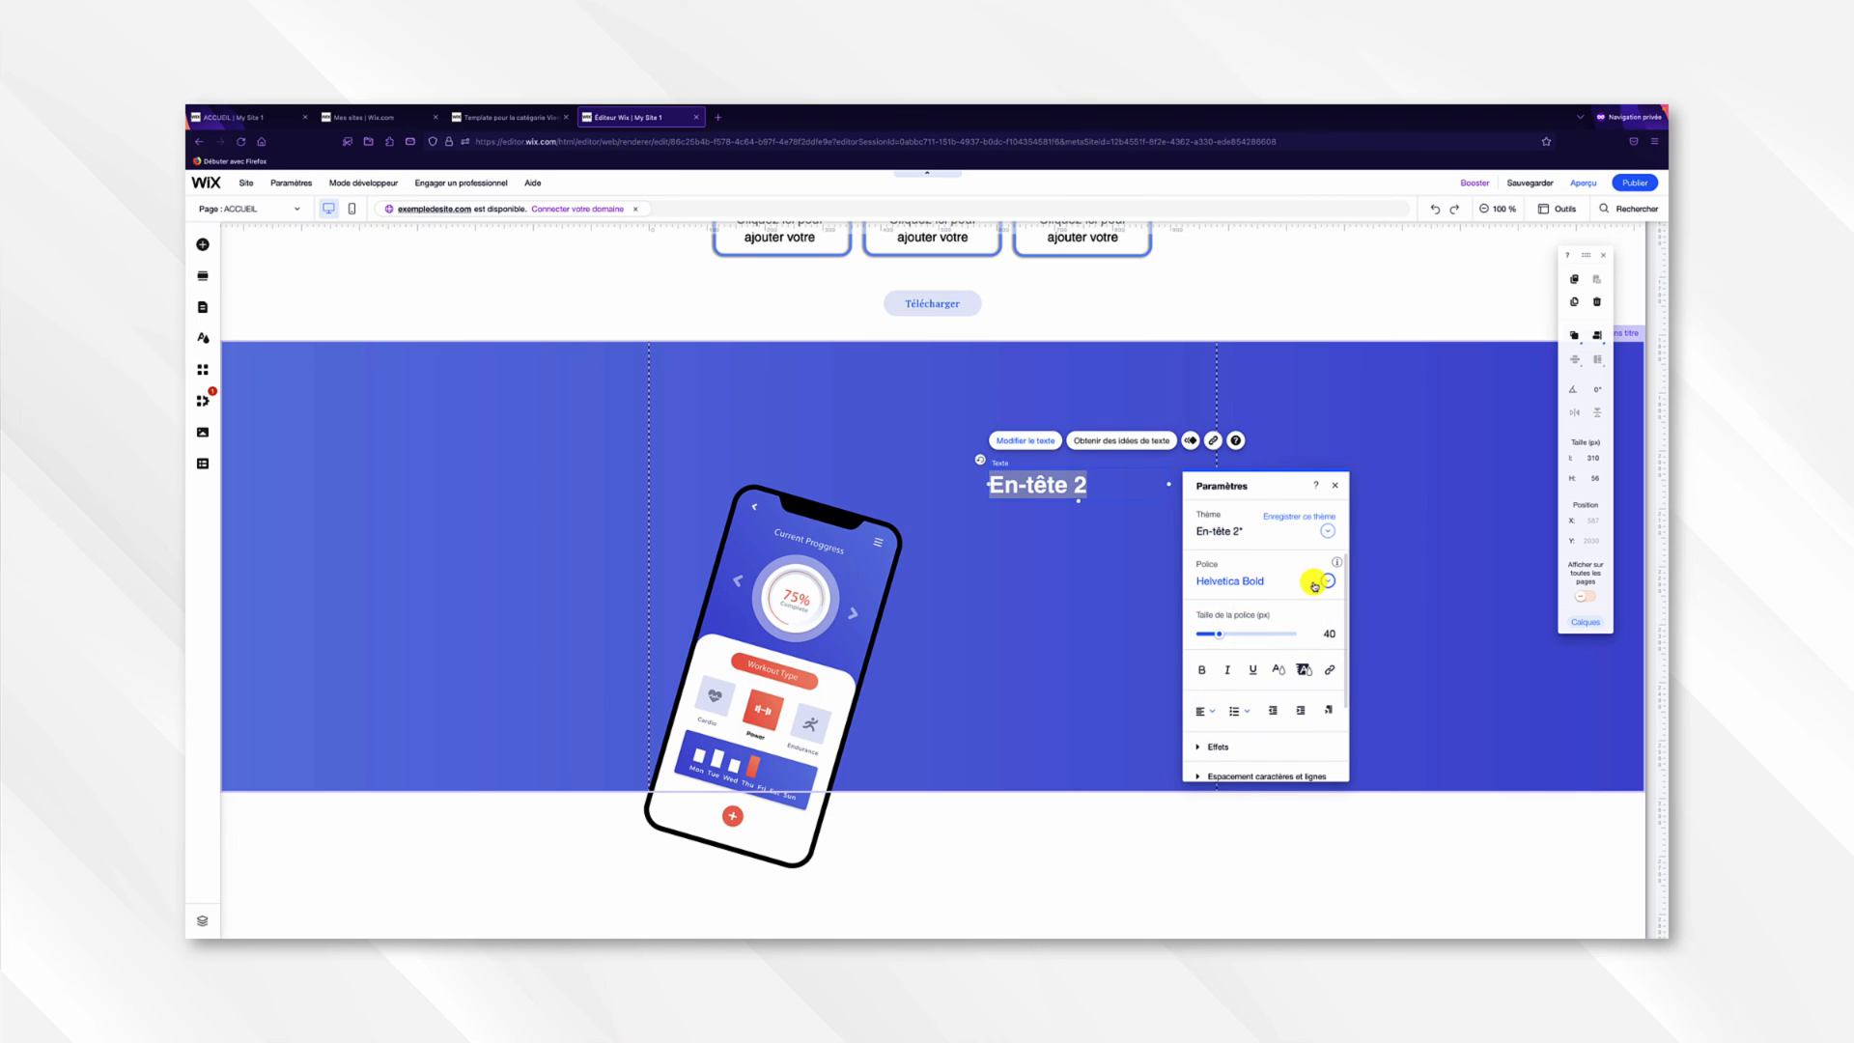
left_click(1298, 581)
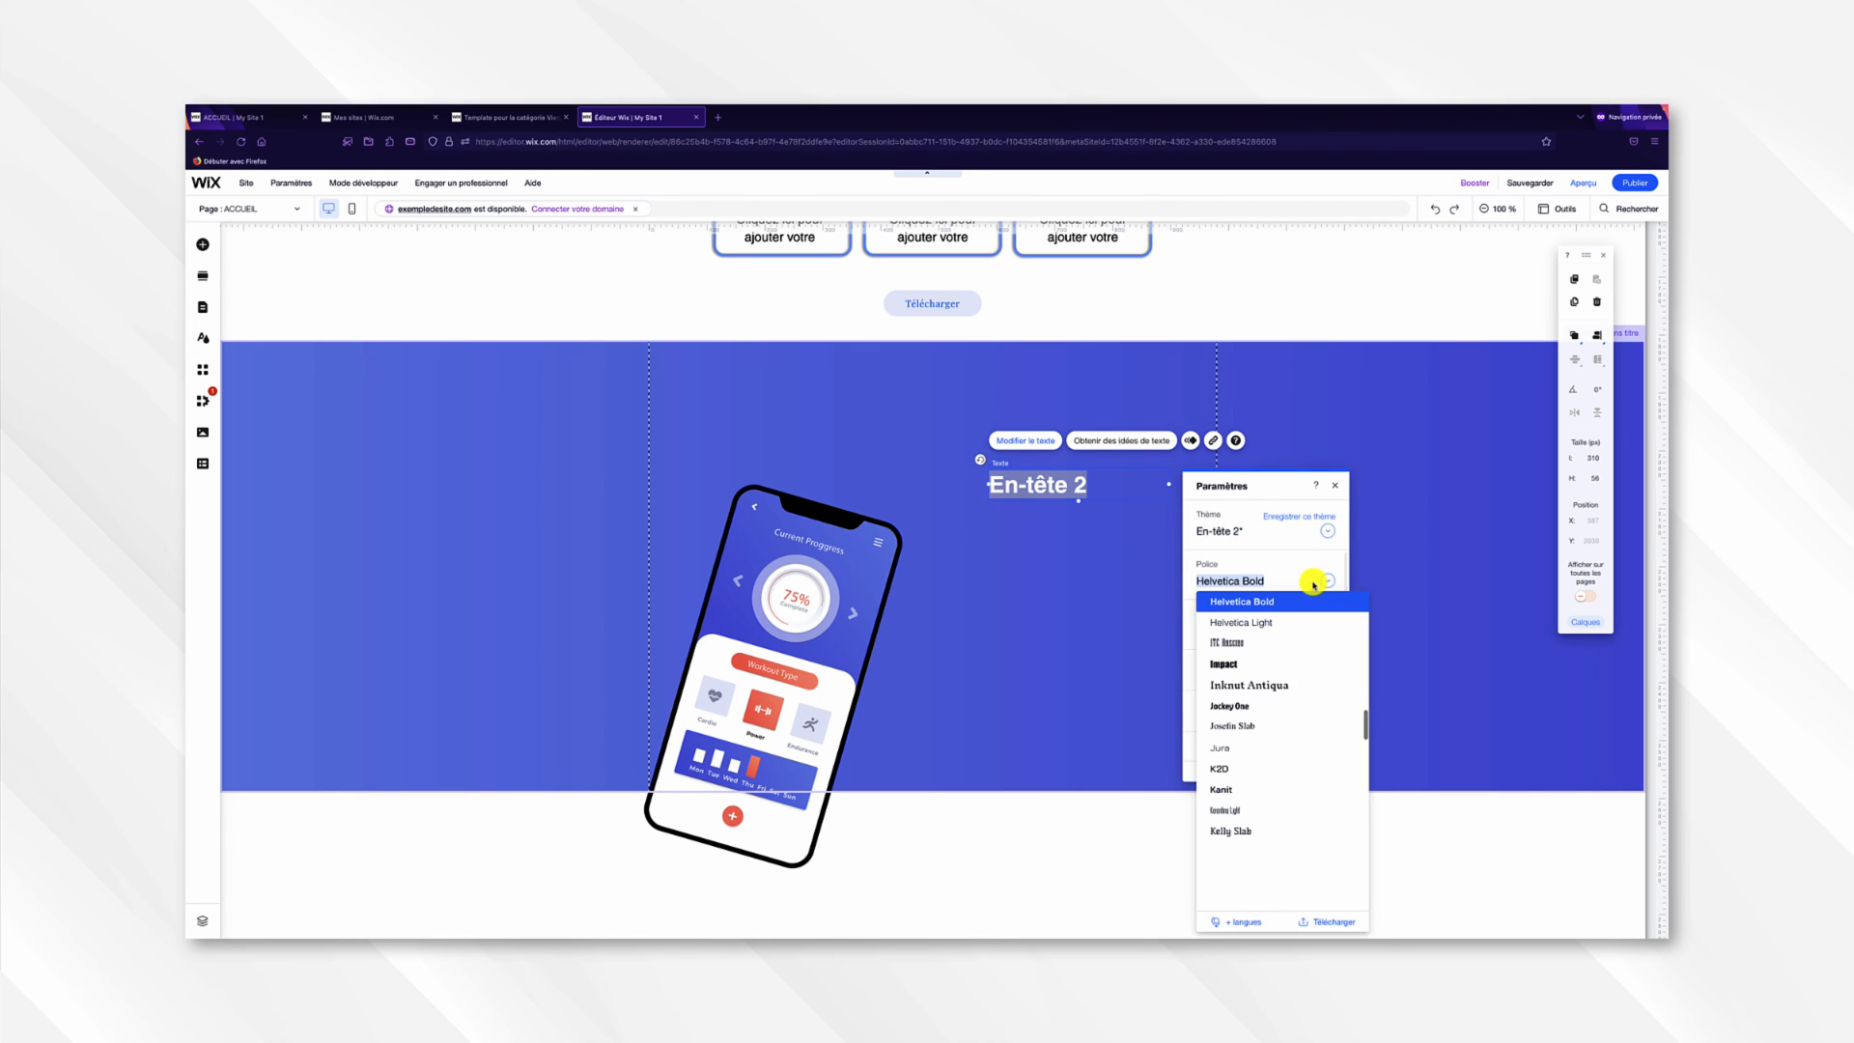
left_click(1241, 727)
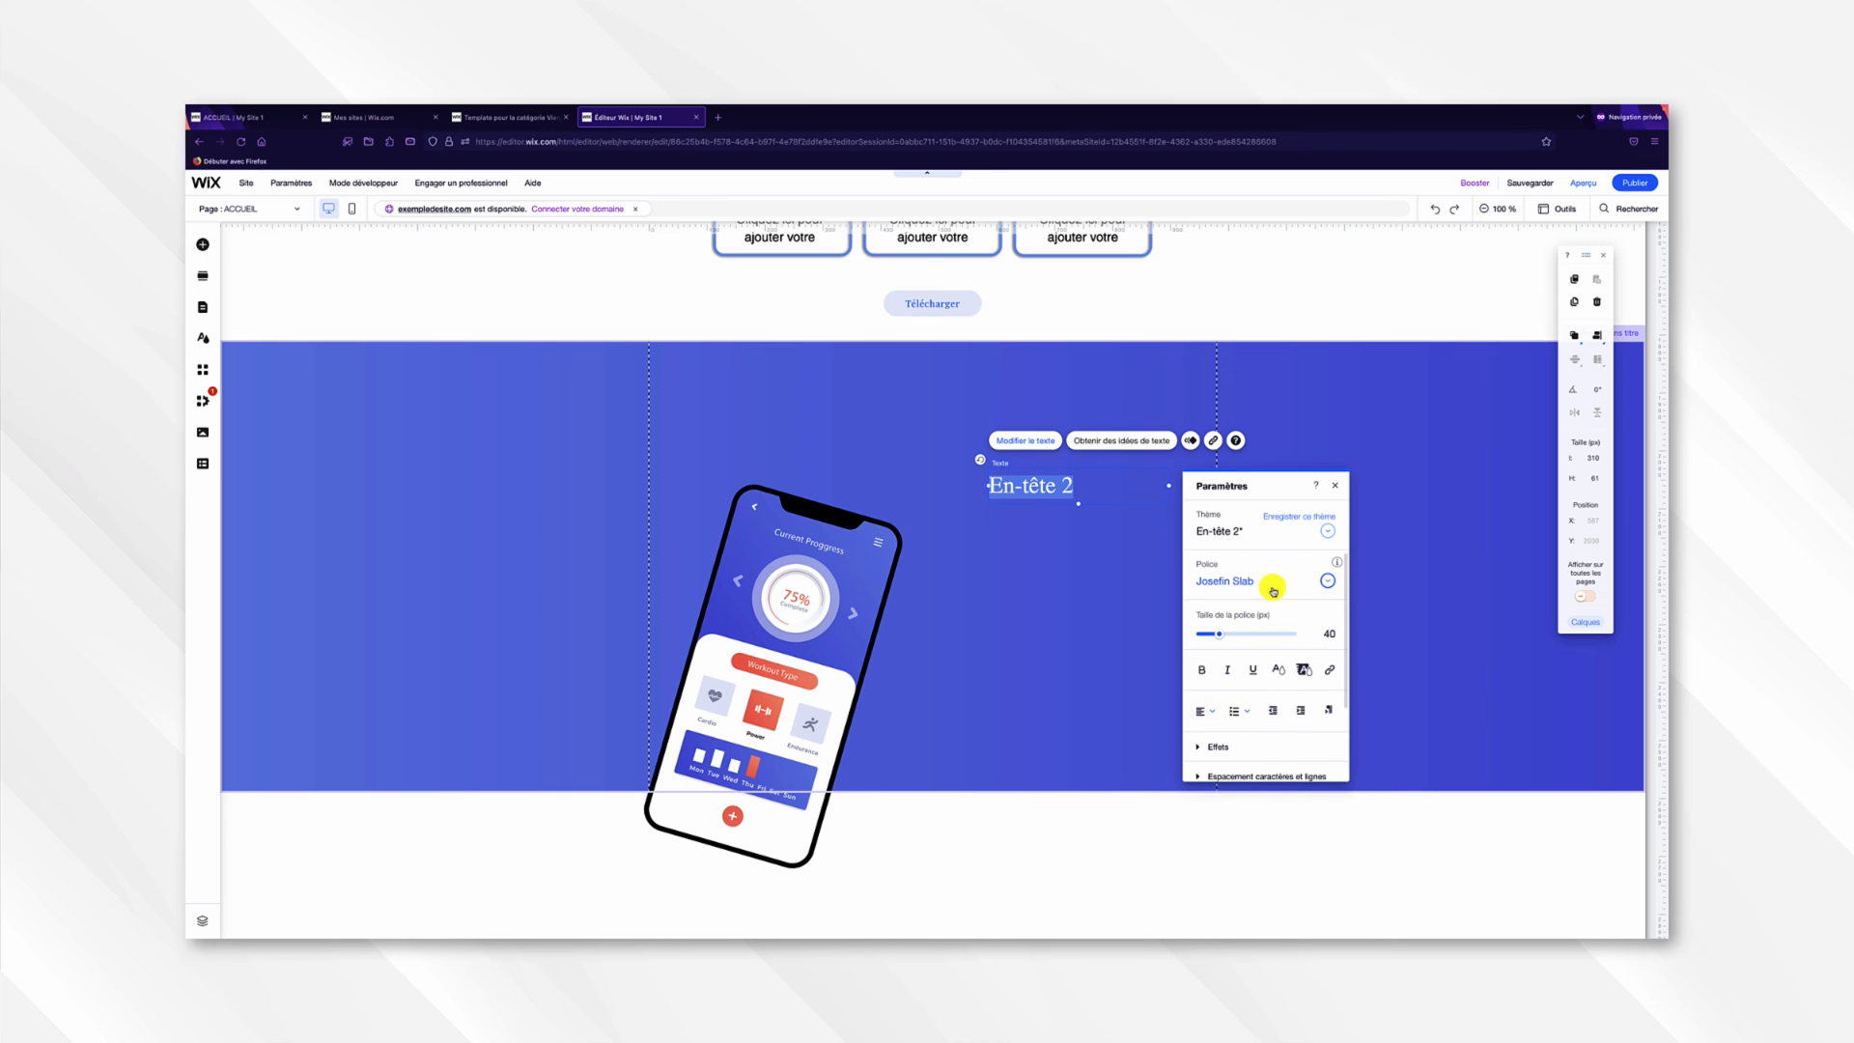
left_click(1334, 485)
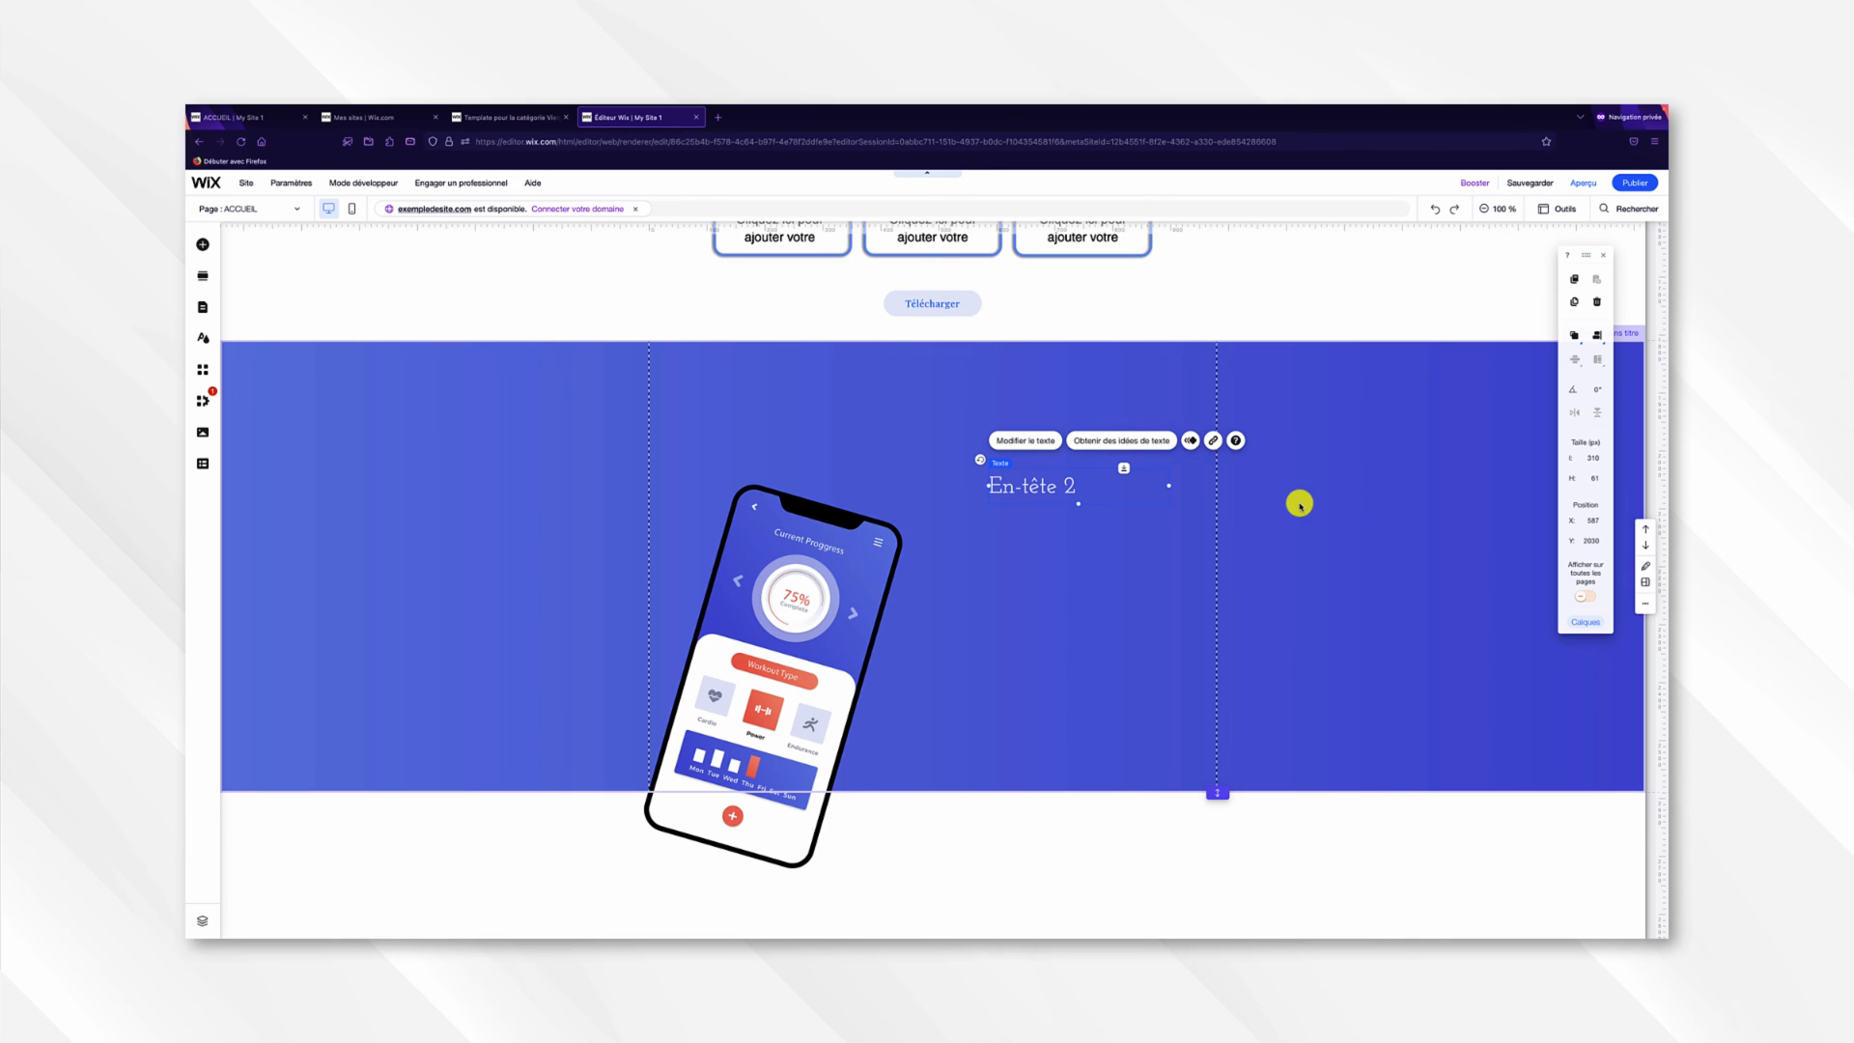
Copy the "La meilleure apps" heading from the gradient section of the published reference site.
left_click(253, 117)
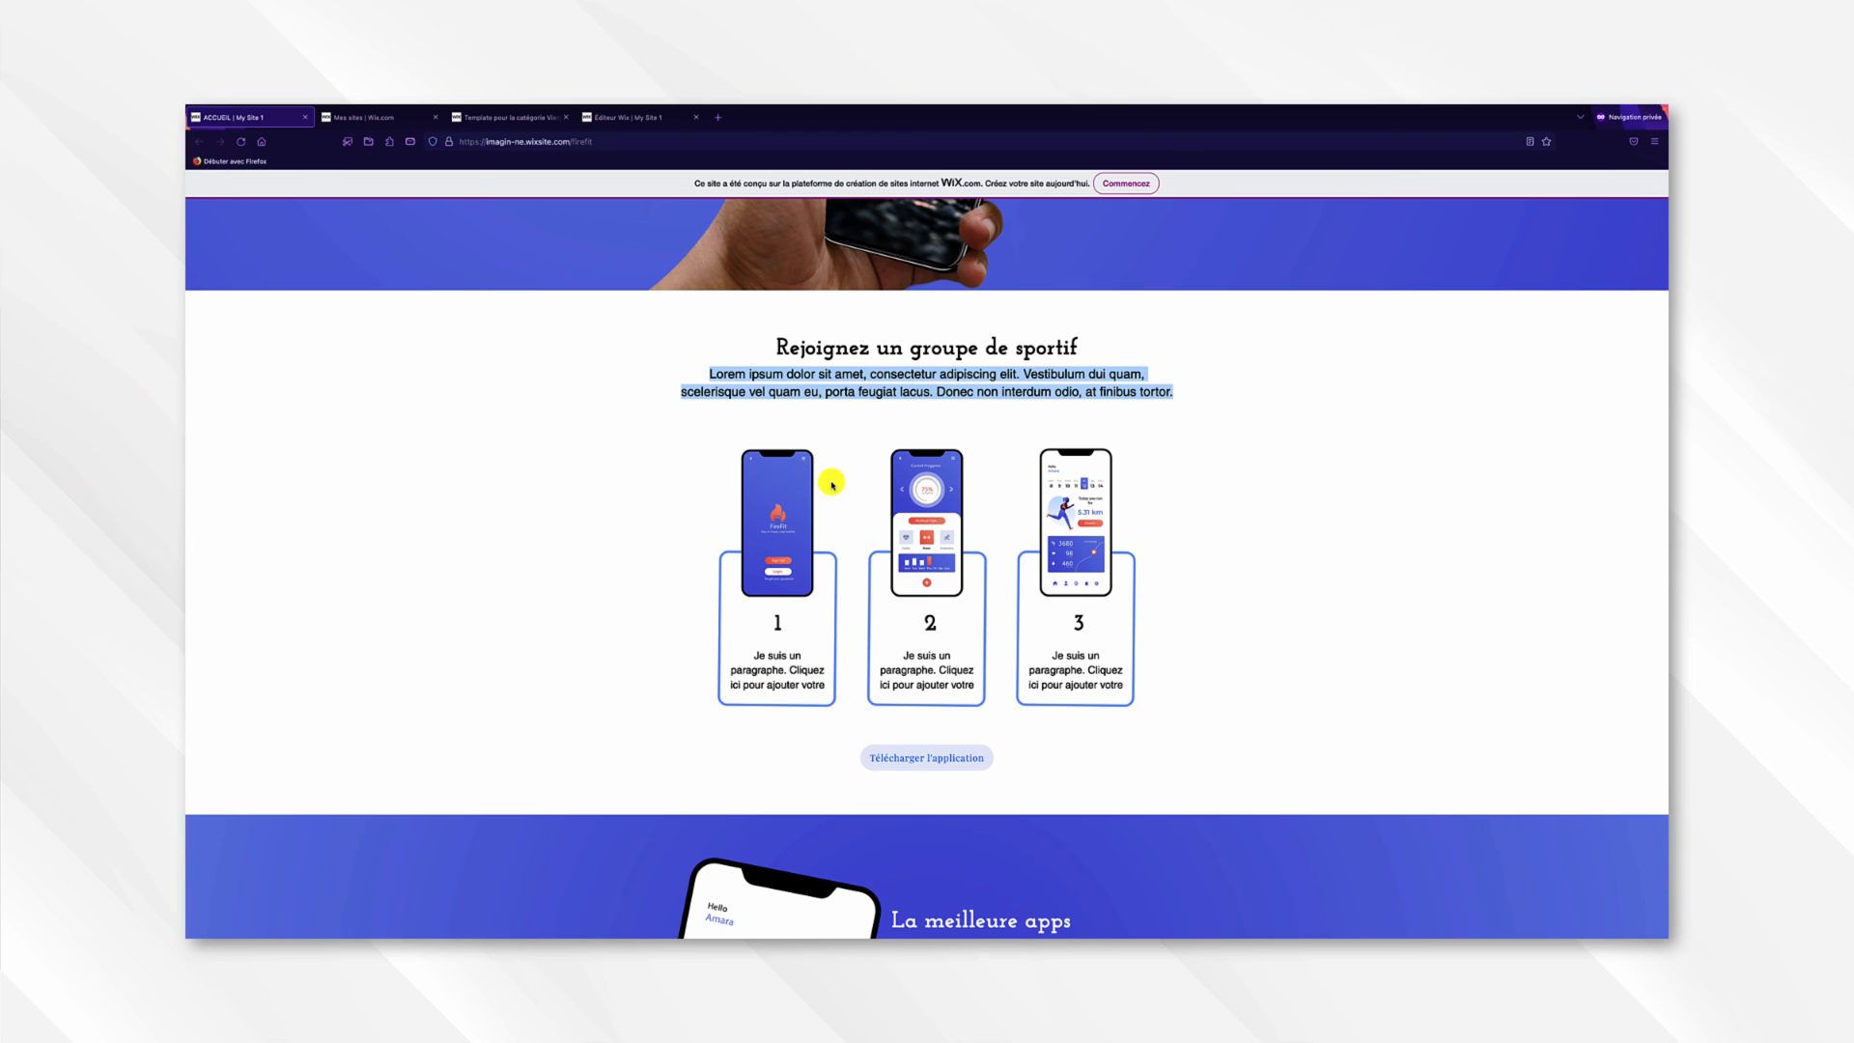
scroll(832, 484, "down", 4)
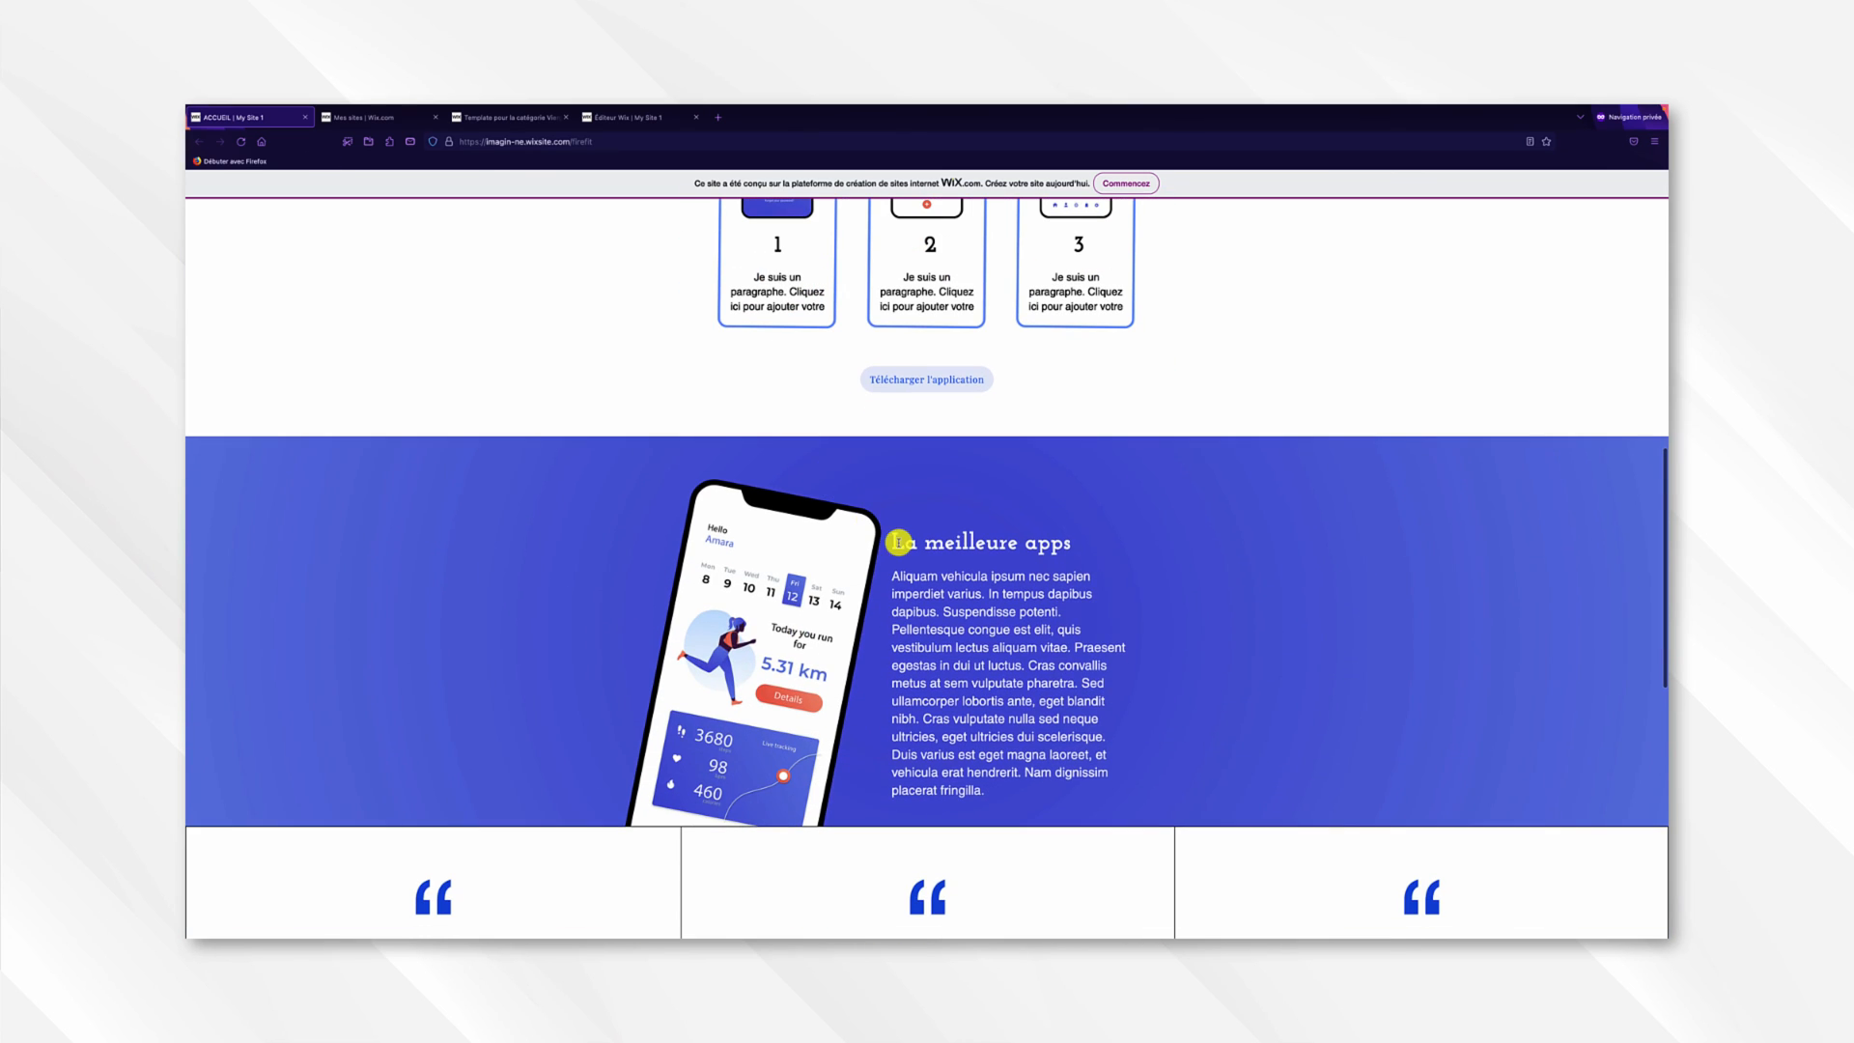
left_click_drag(894, 543, 1075, 547)
key("ctrl+c")
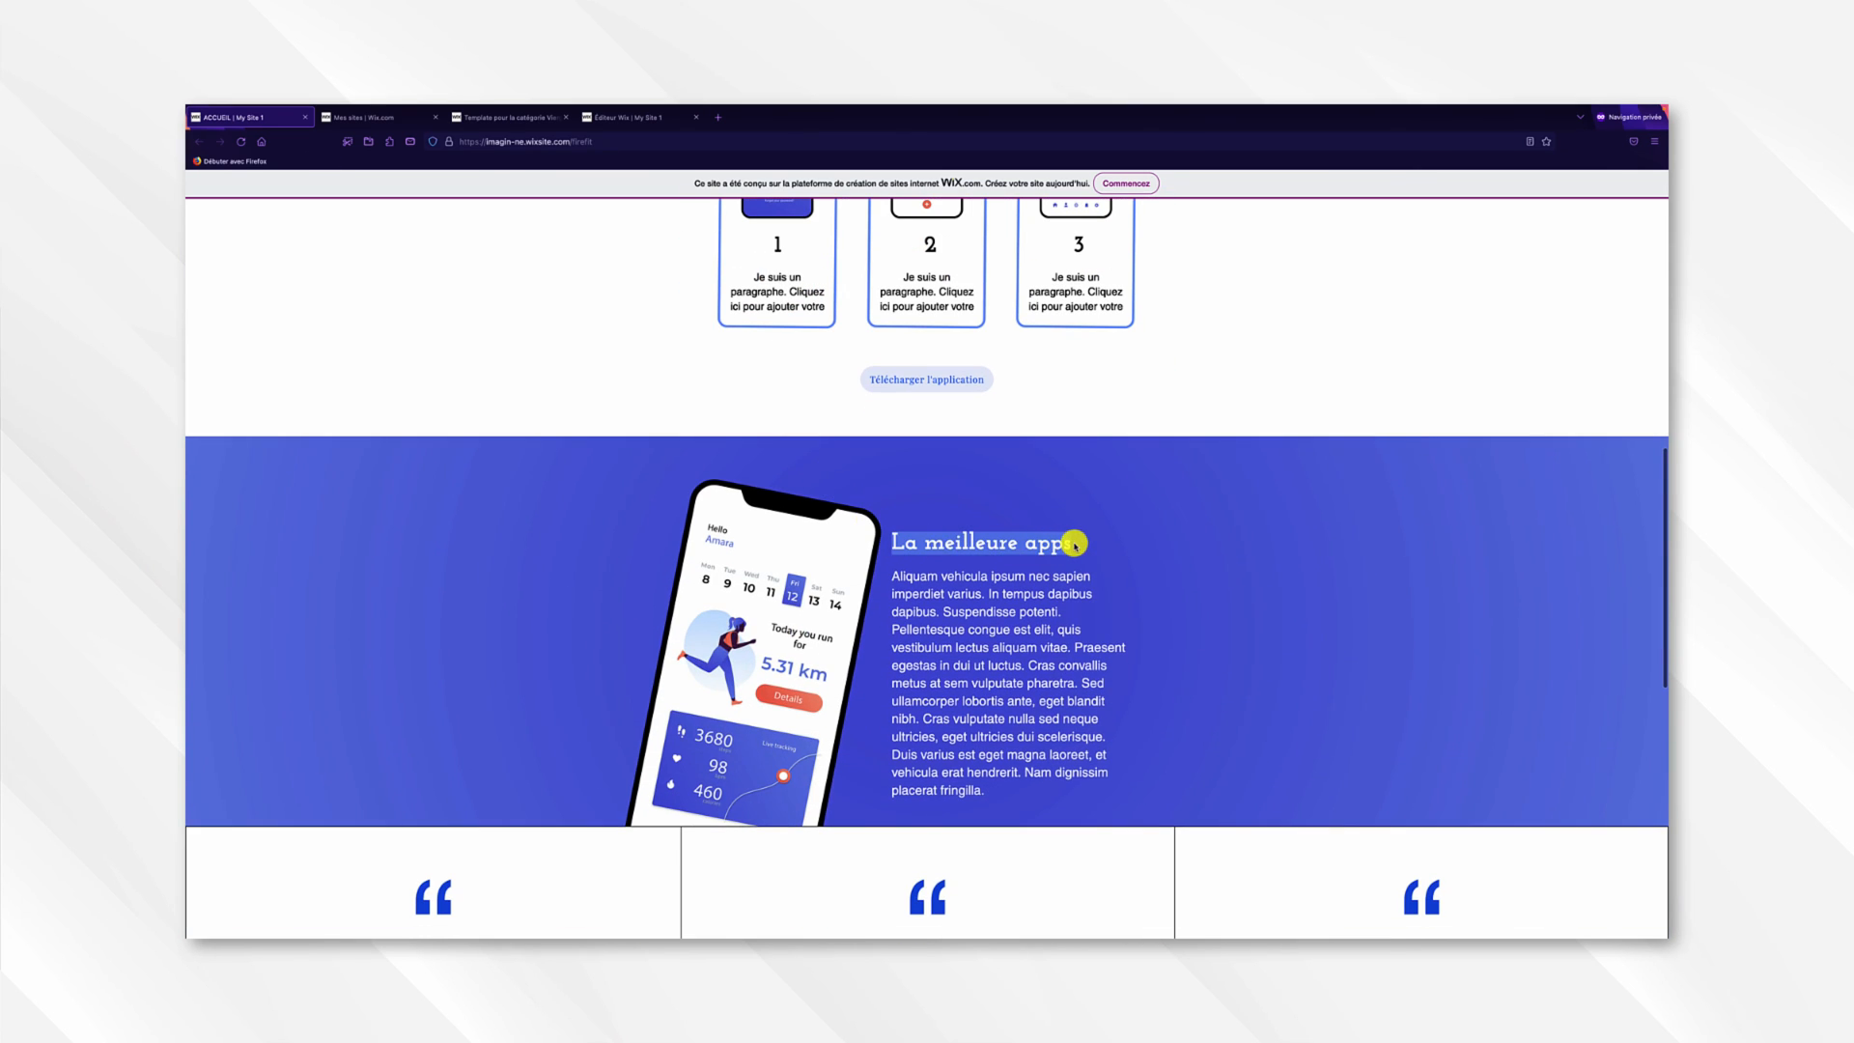
Replace the "En-tête 2" text in the editor with the copied "La meilleure apps" and shift the heading slightly down and to the left.
left_click(649, 123)
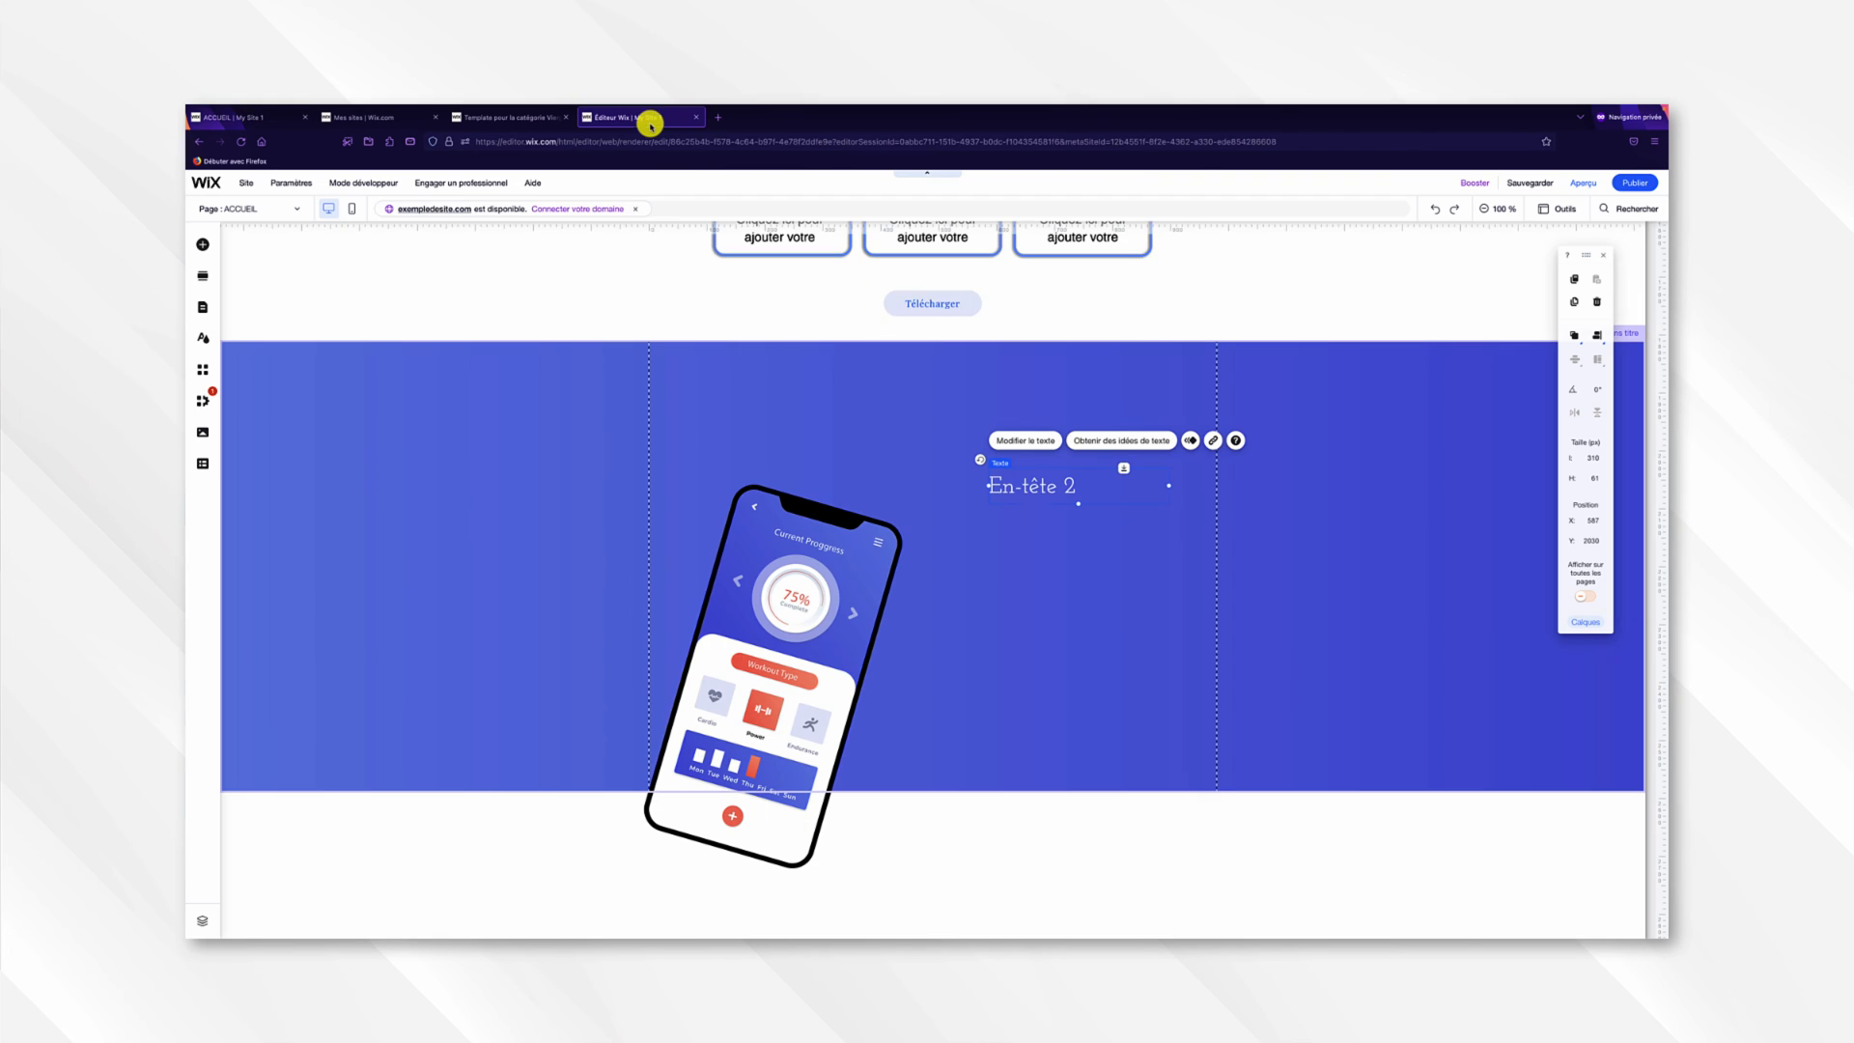
left_click(1035, 441)
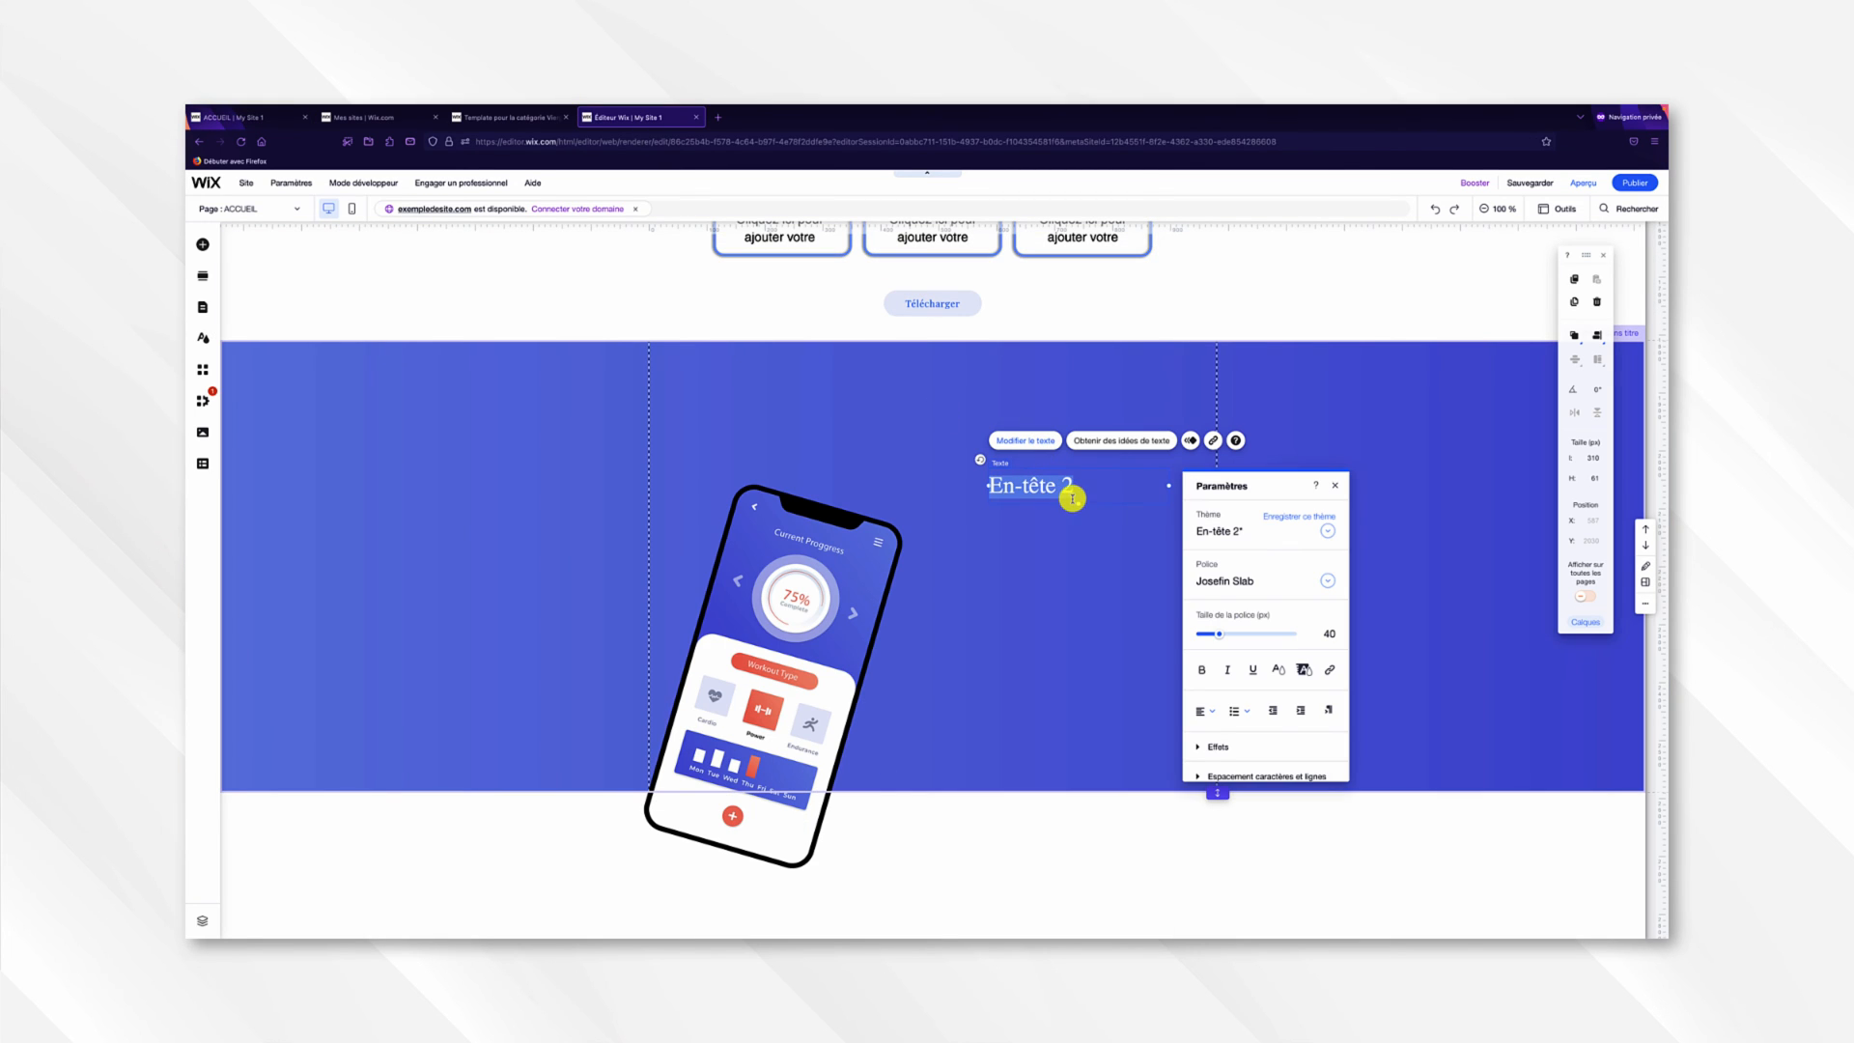
key("ctrl+v")
left_click(1078, 521)
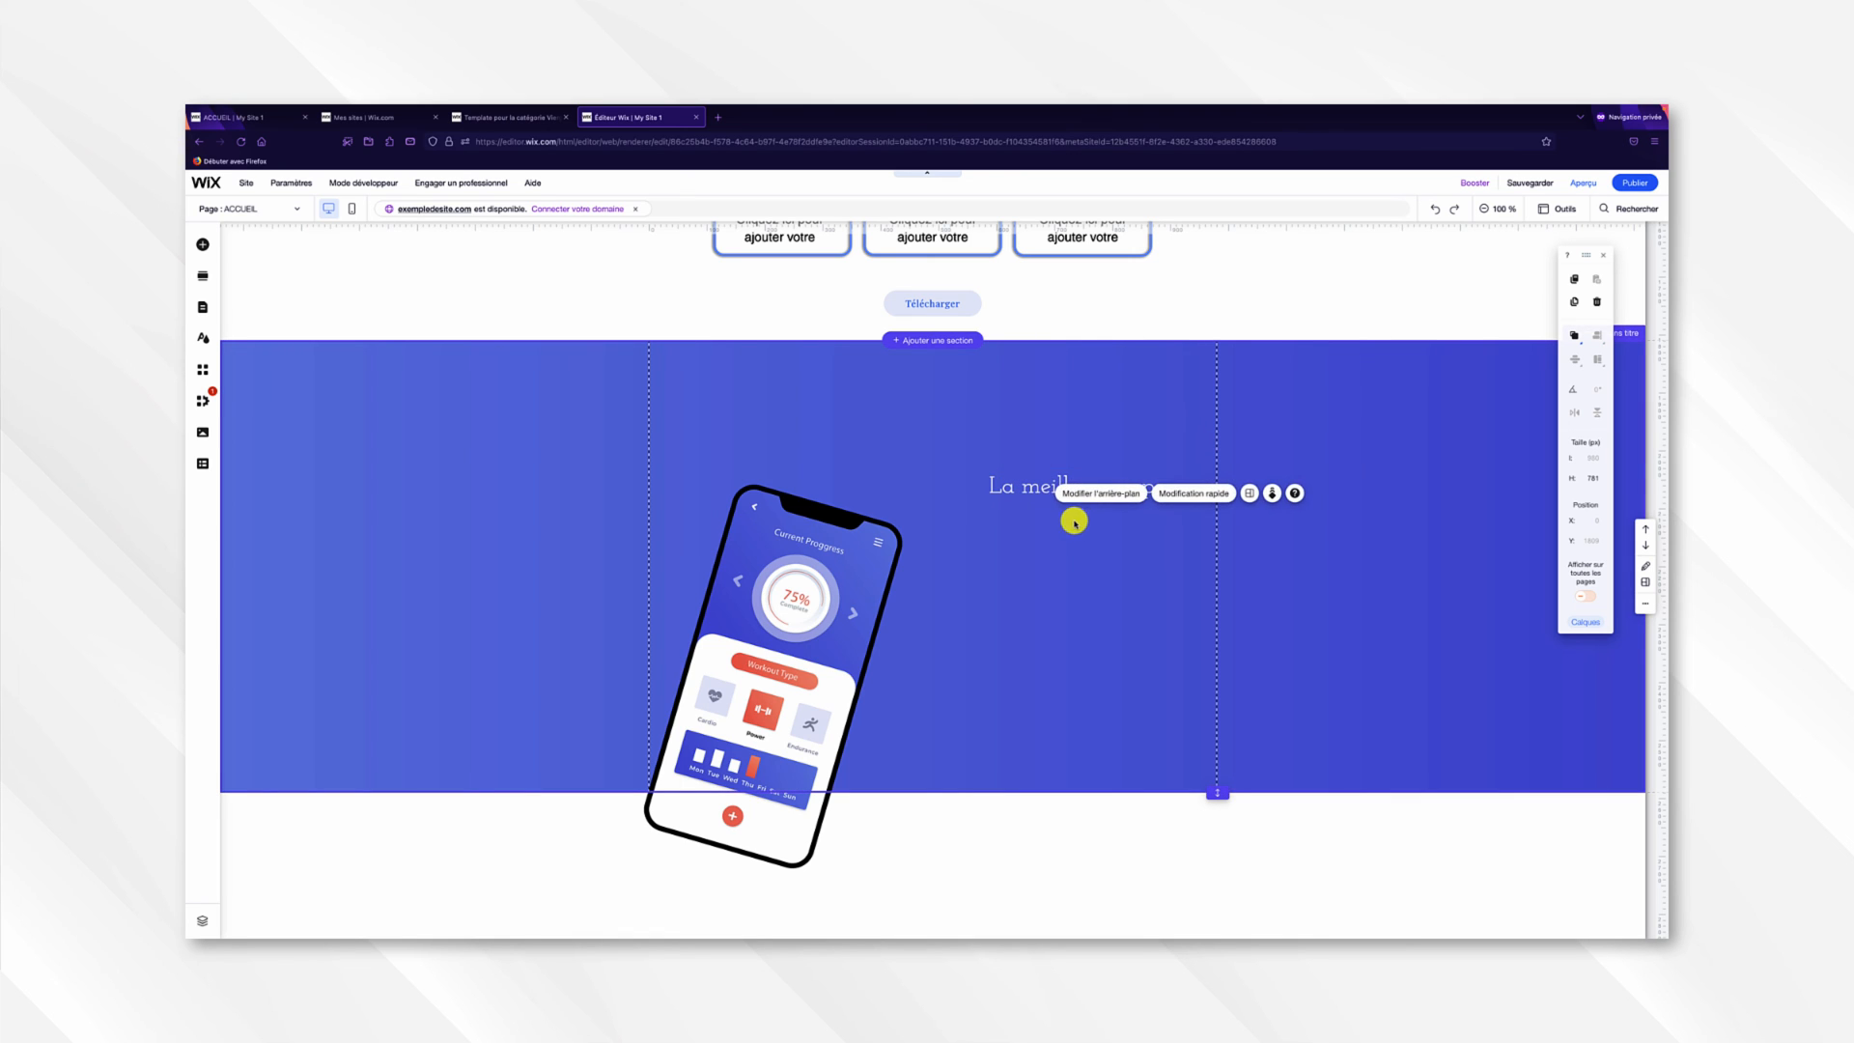
left_click(1007, 501)
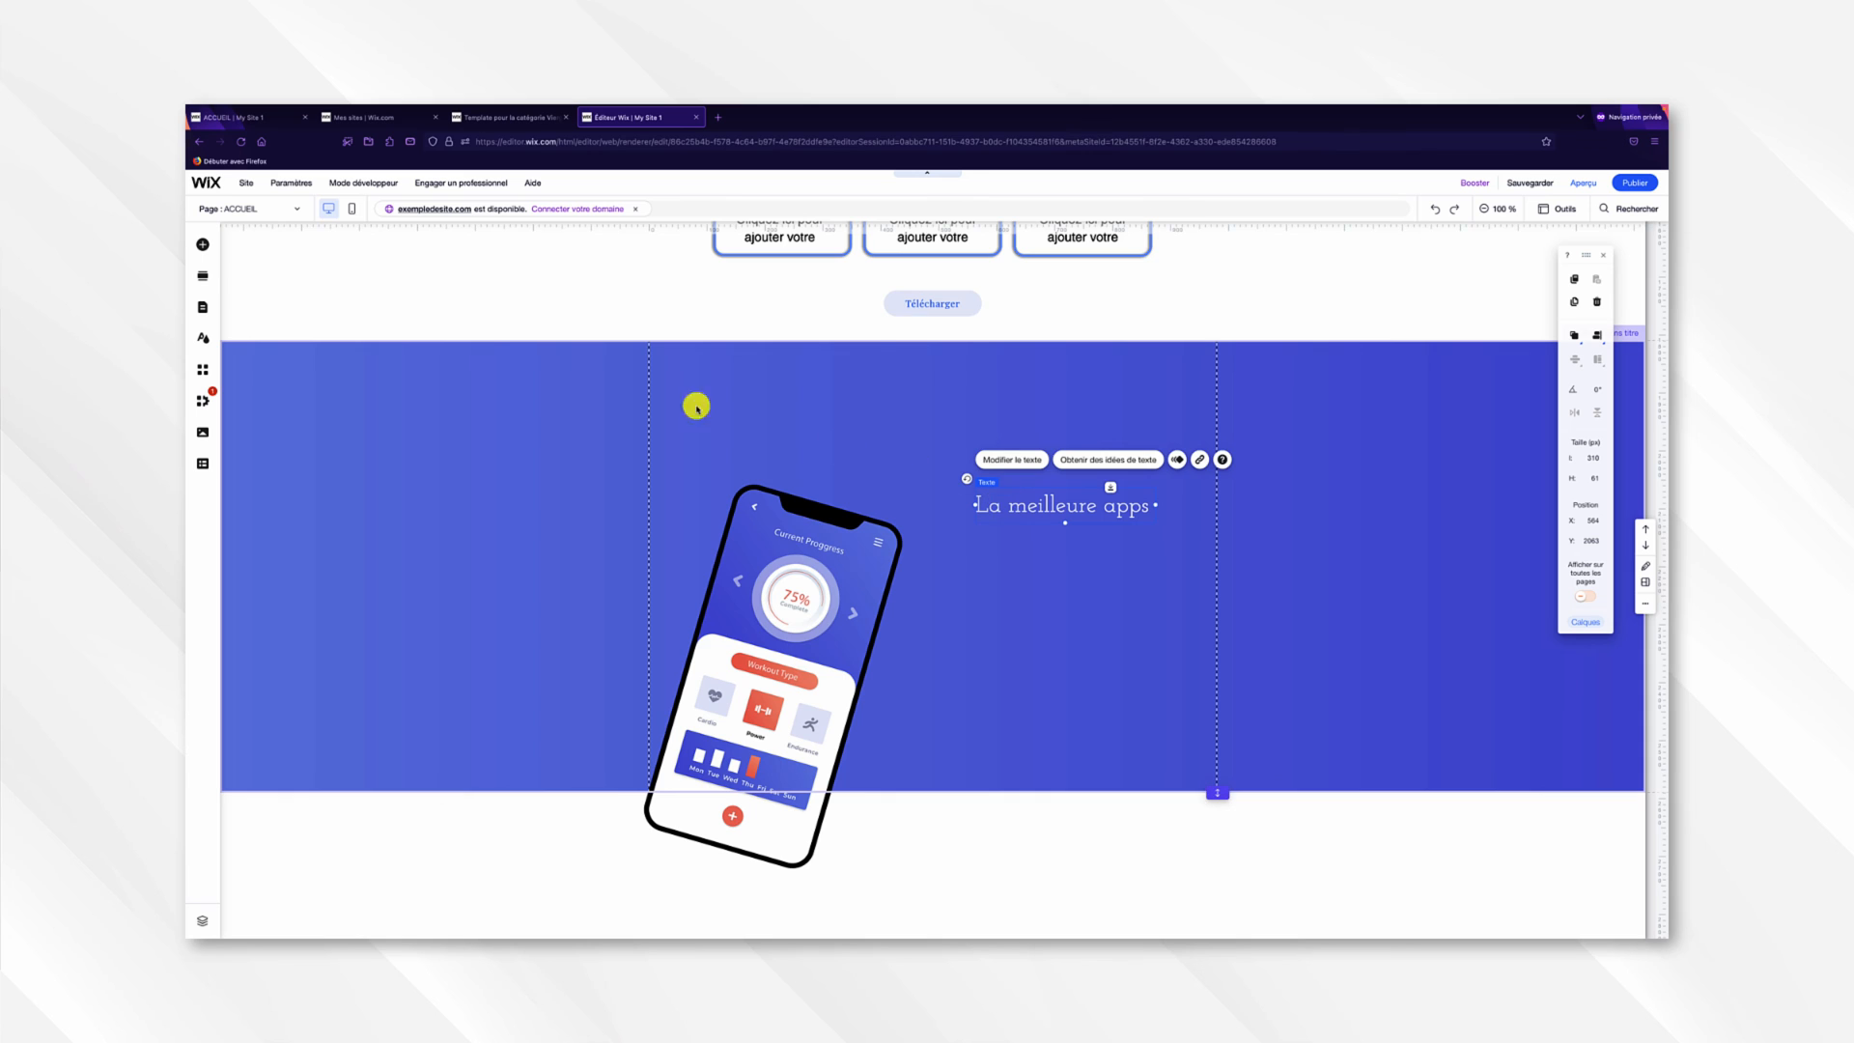
Add a paragraph text beneath the "La meilleure apps" heading and set its text colour to white (#FFFFFF).
left_click(203, 244)
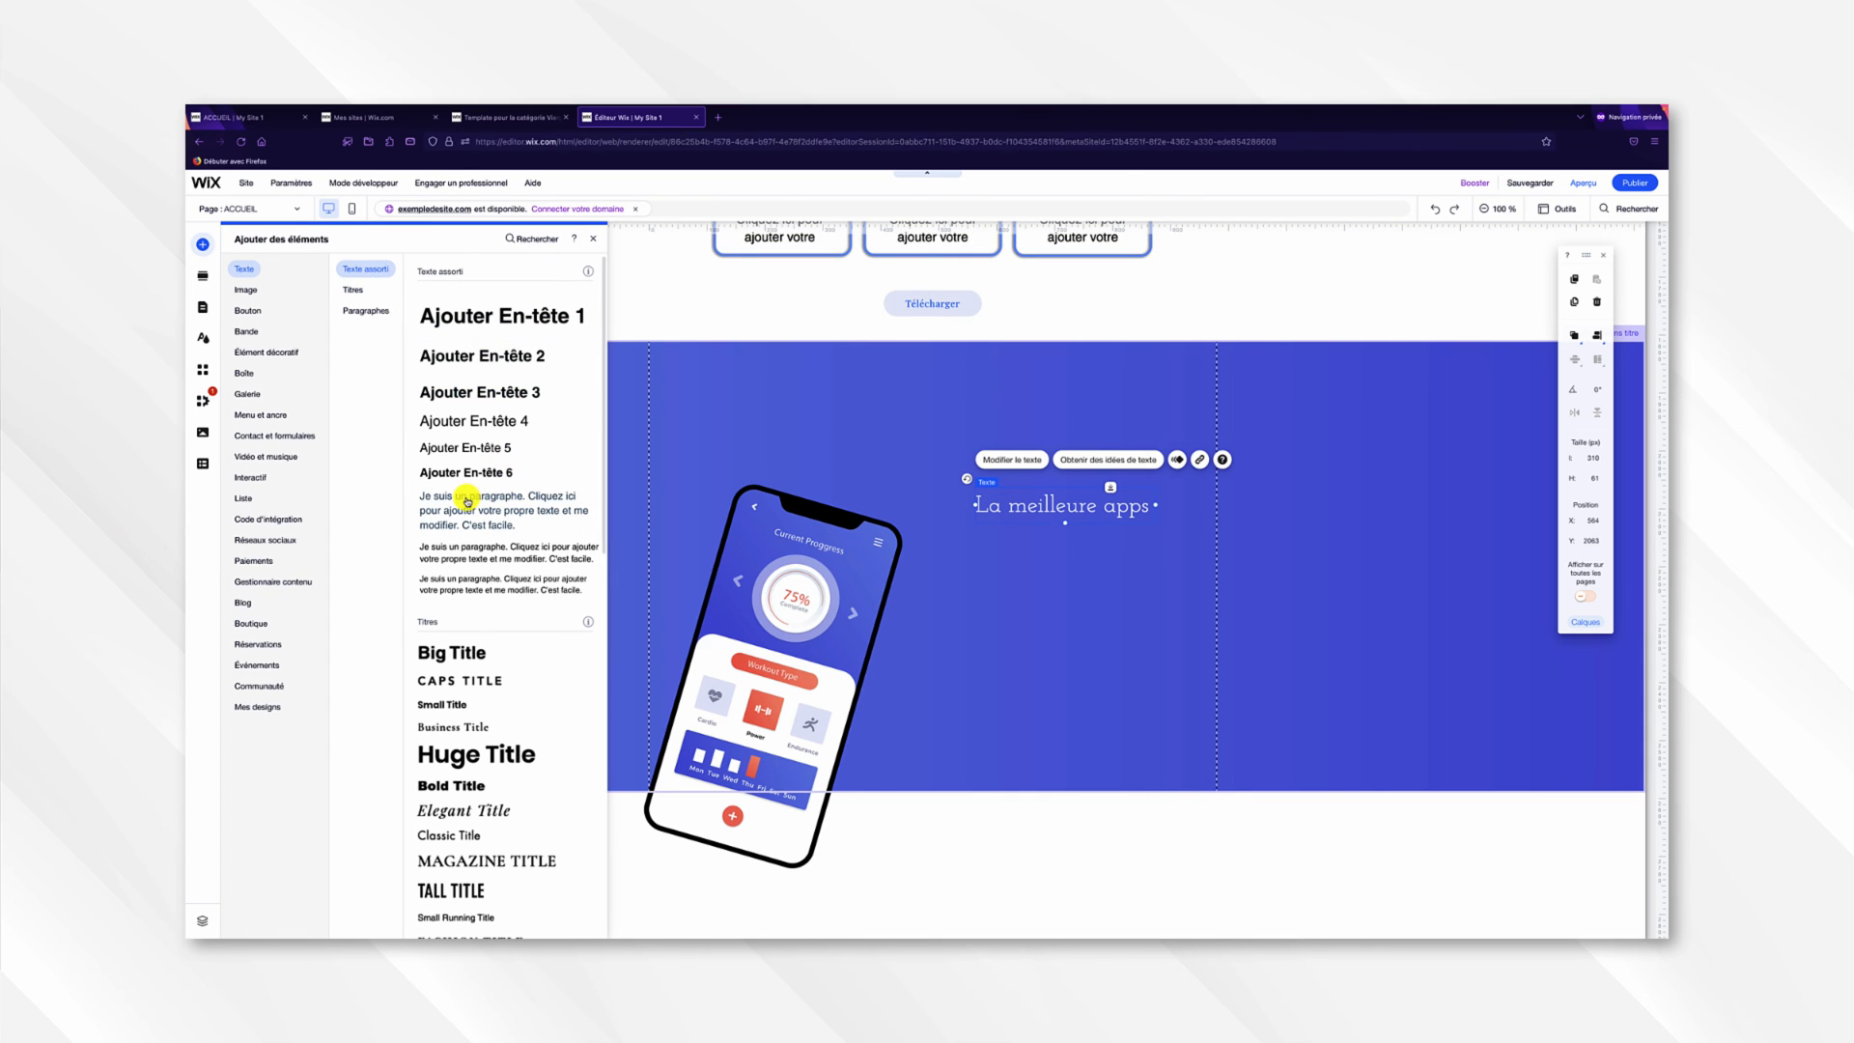
left_click_drag(489, 504, 1024, 535)
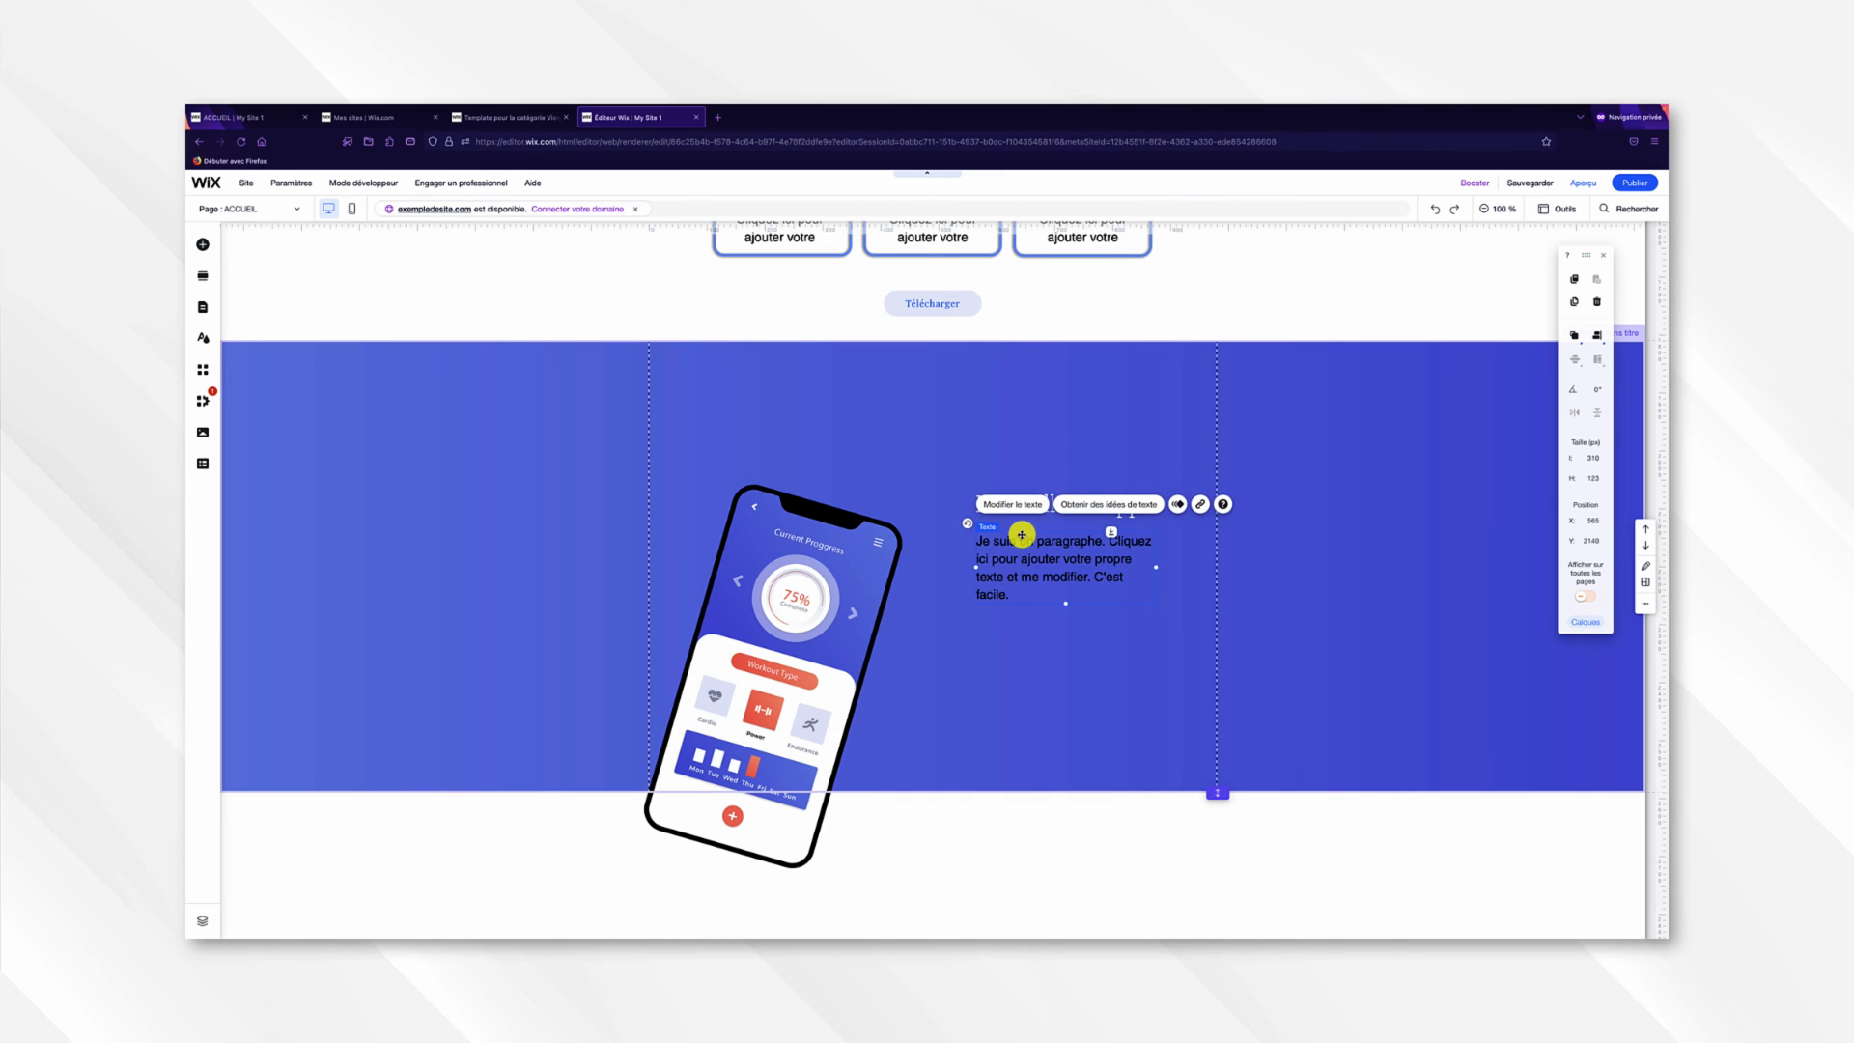
left_click(1012, 504)
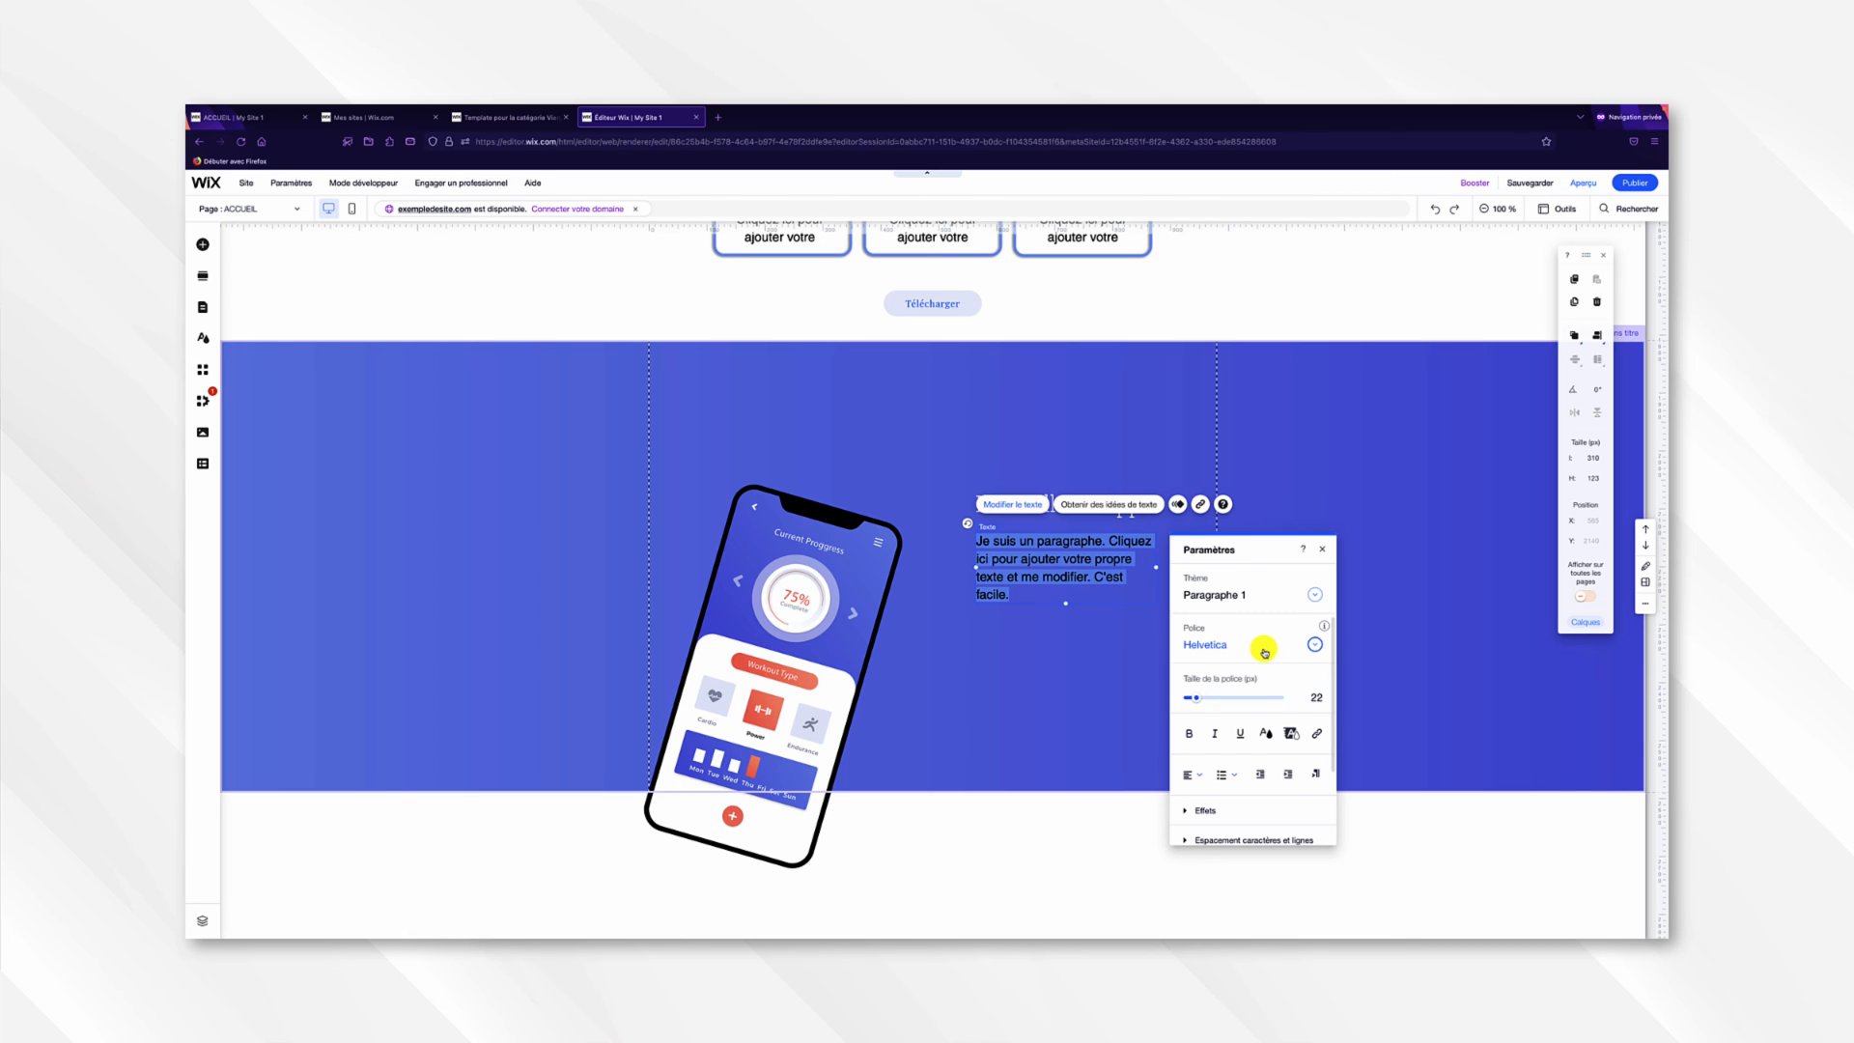
left_click(1267, 733)
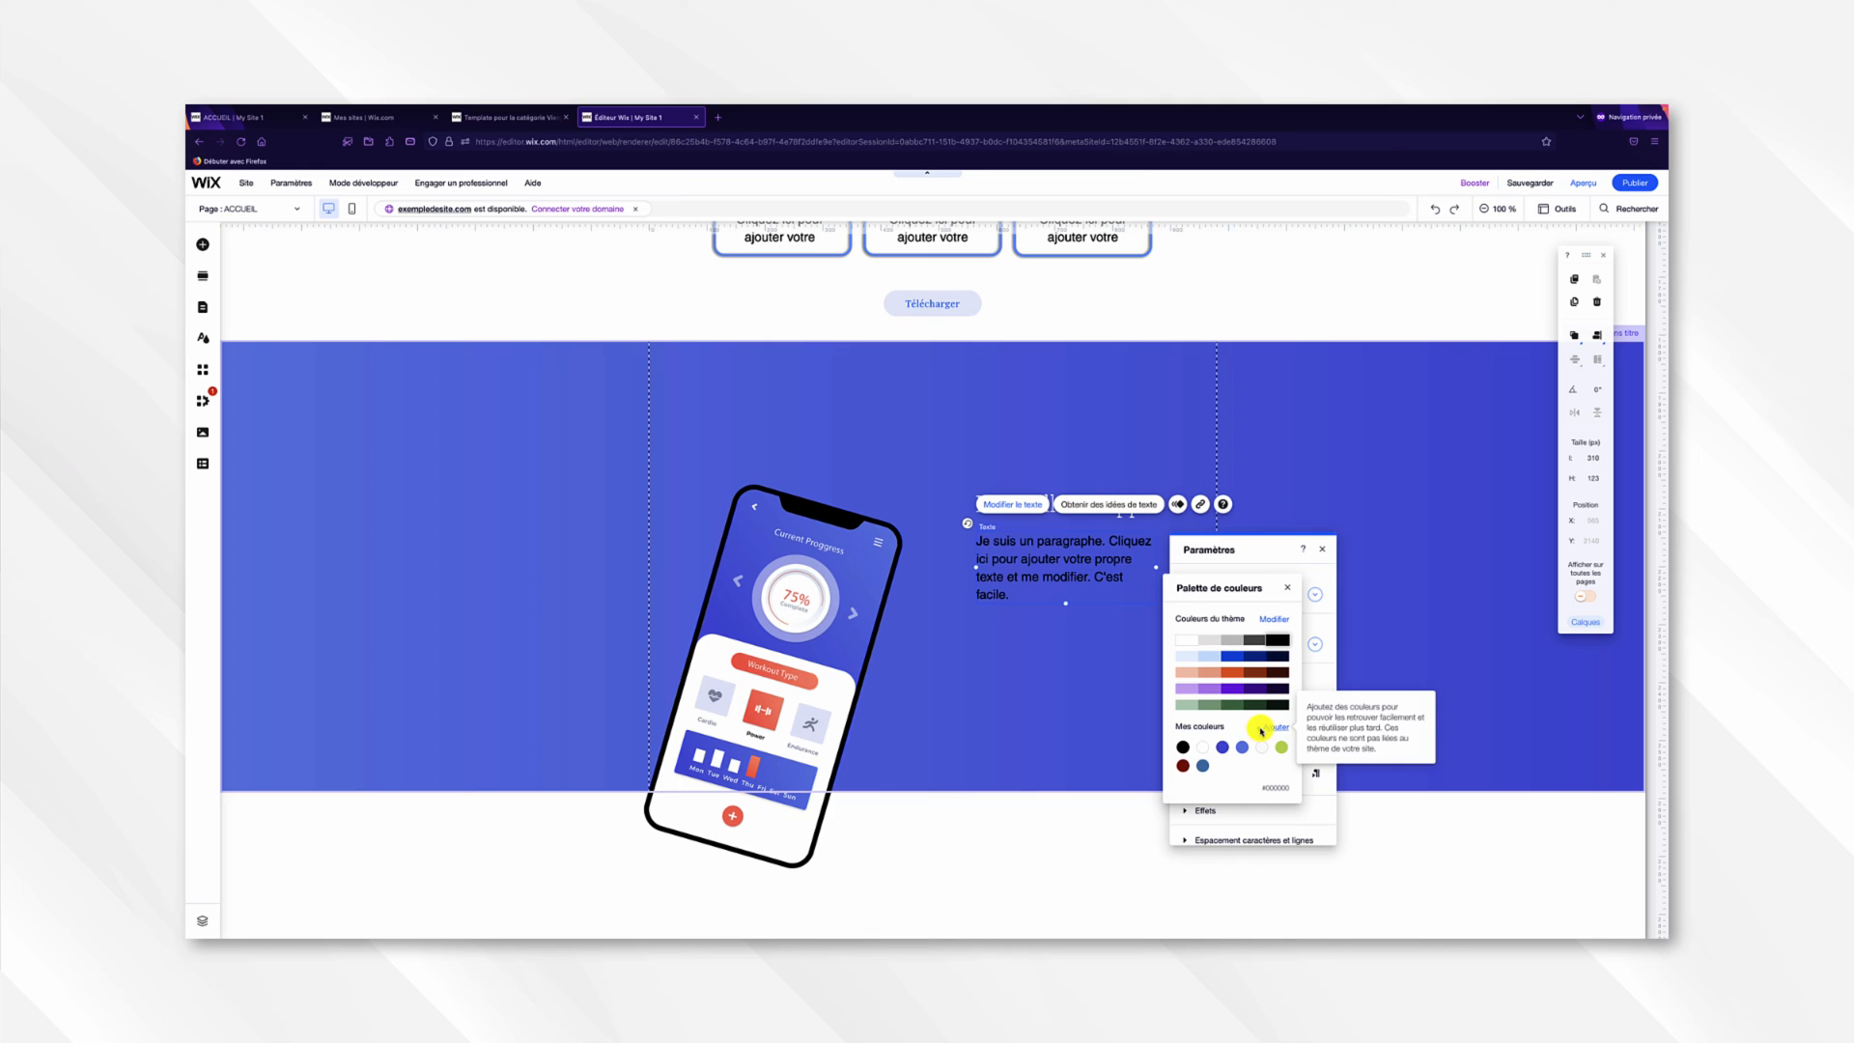
left_click(1205, 746)
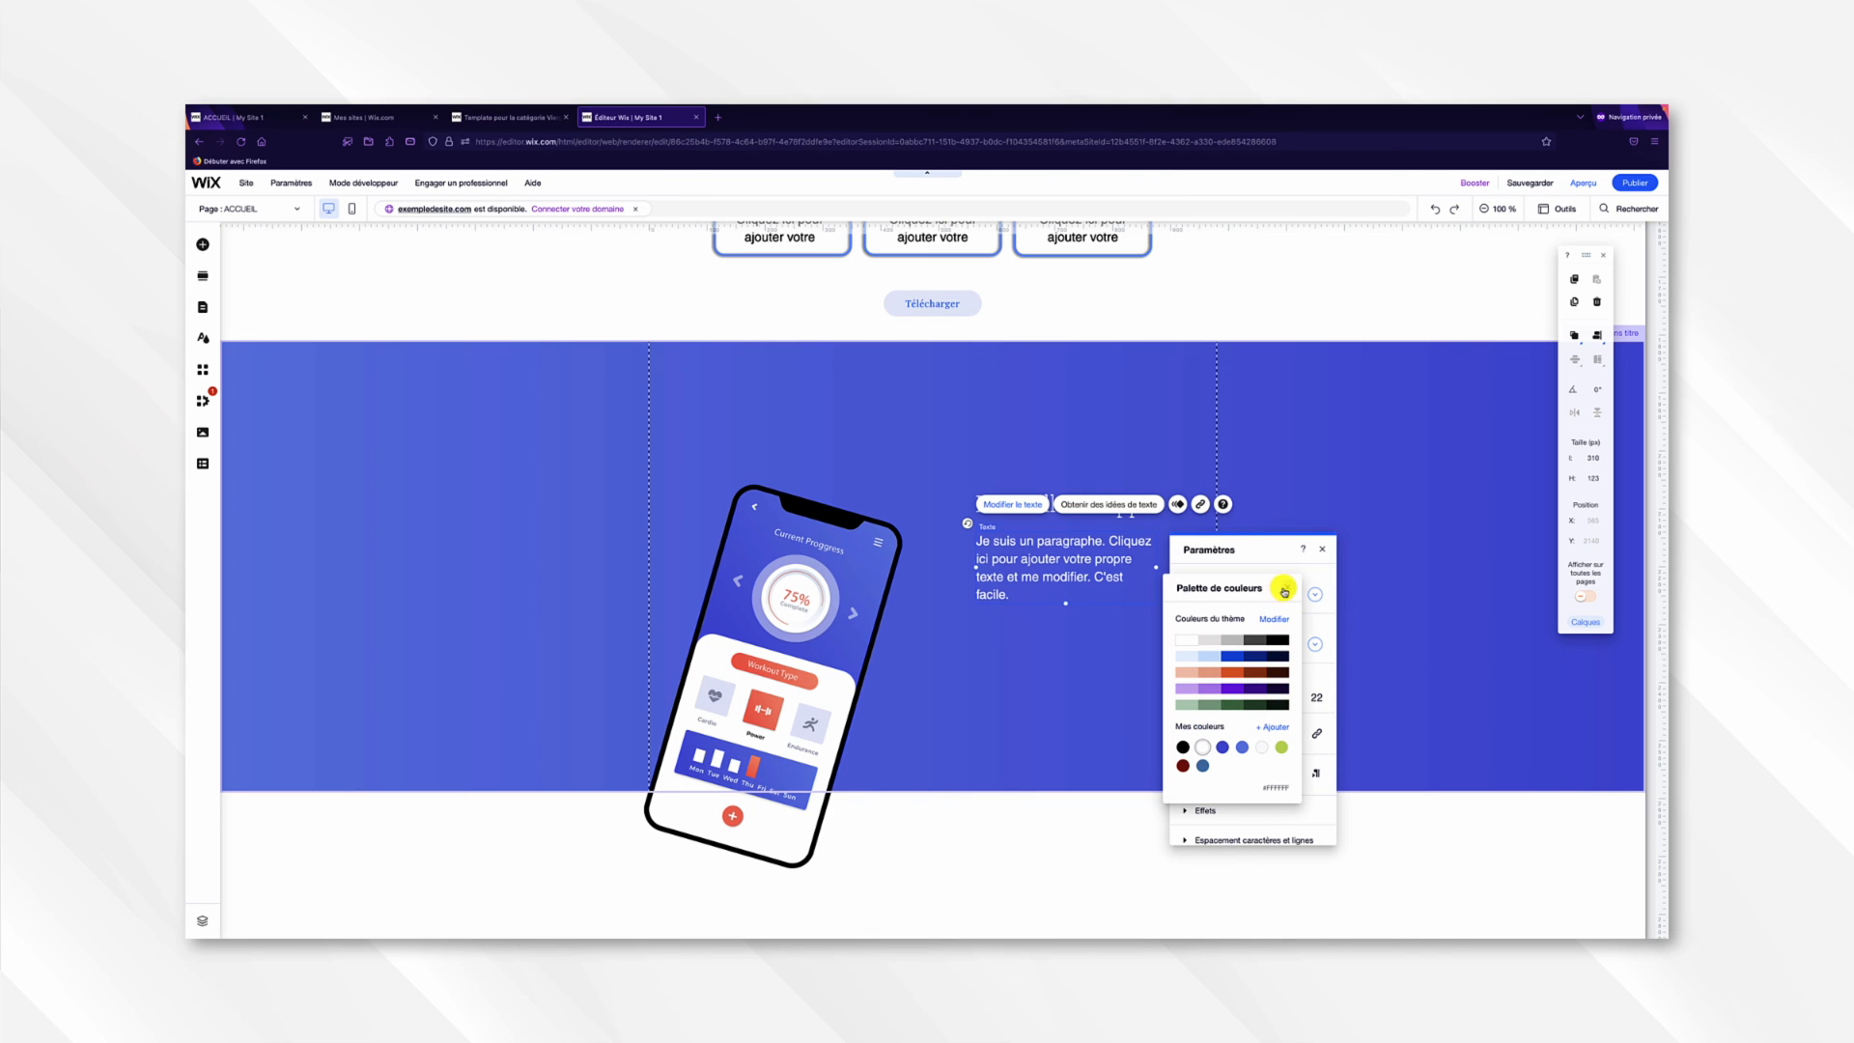
left_click(1284, 591)
left_click(1320, 552)
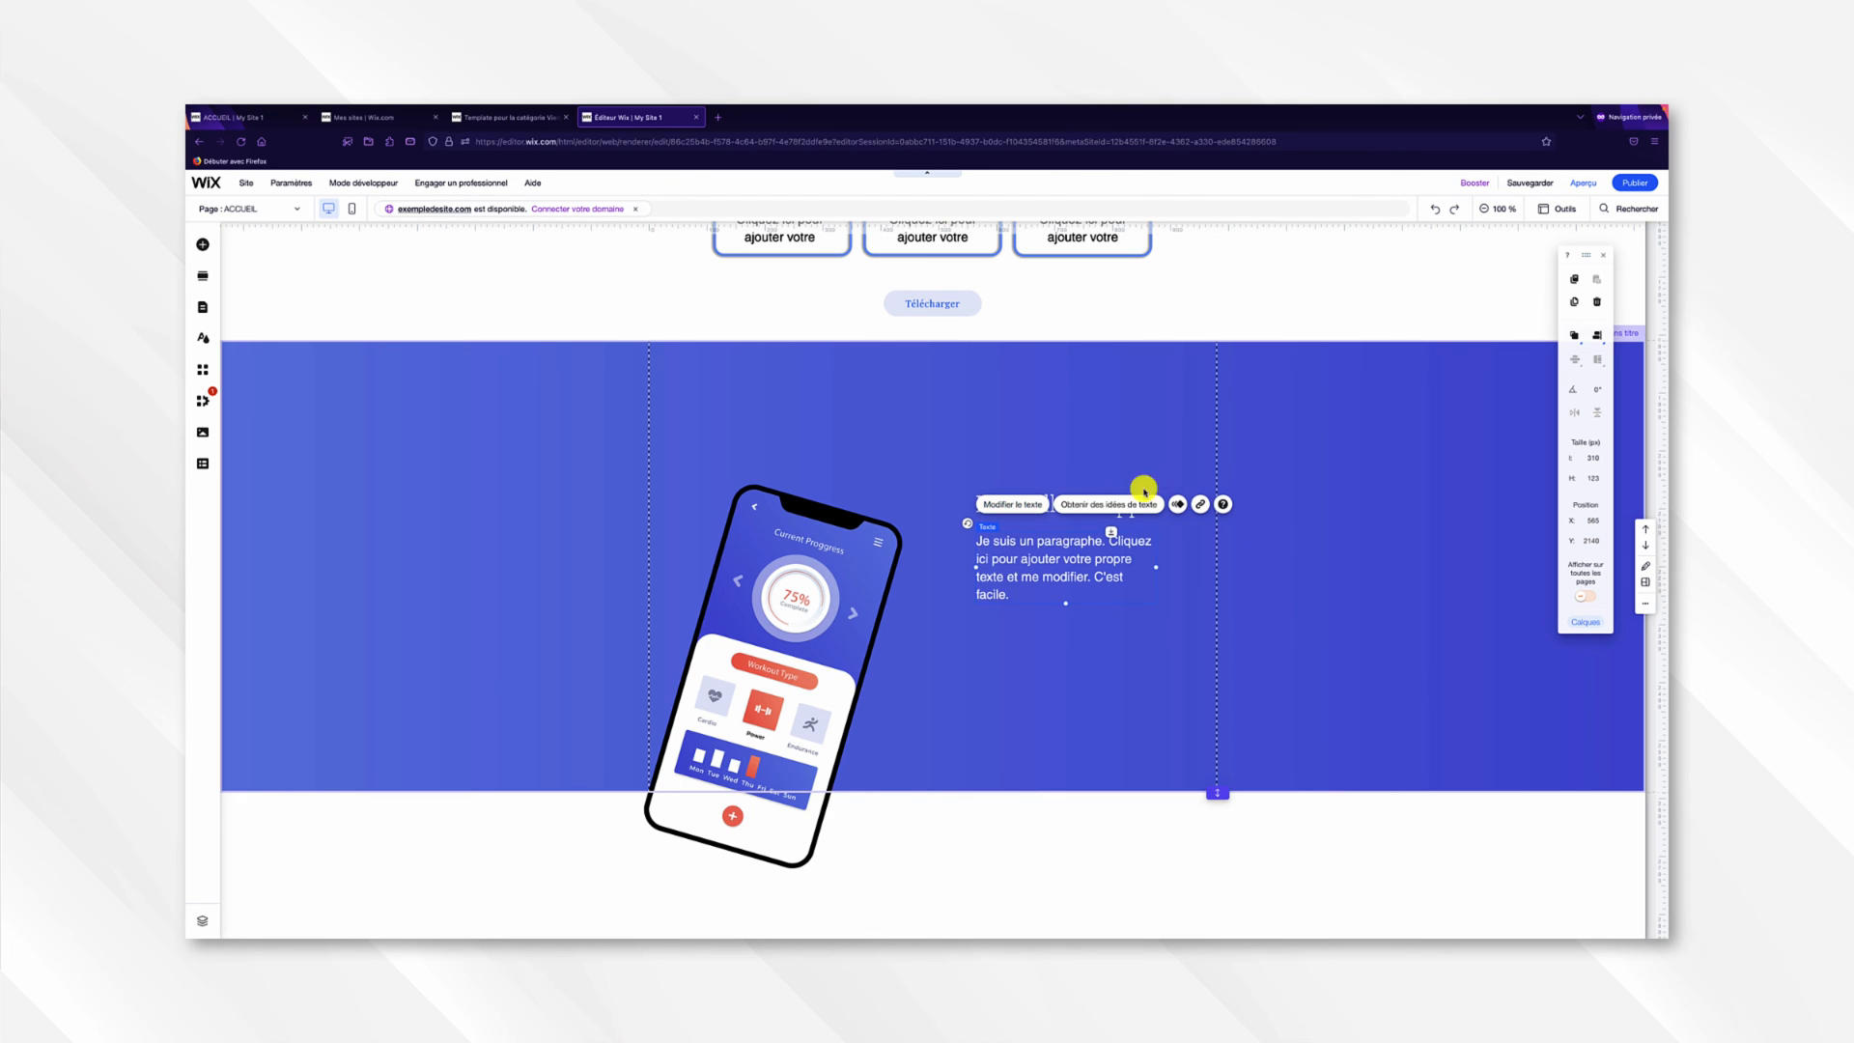
Replace the placeholder paragraph with the "Aliquam vehicula ipsum nec sapien…" text copied from the published reference site.
left_click(266, 117)
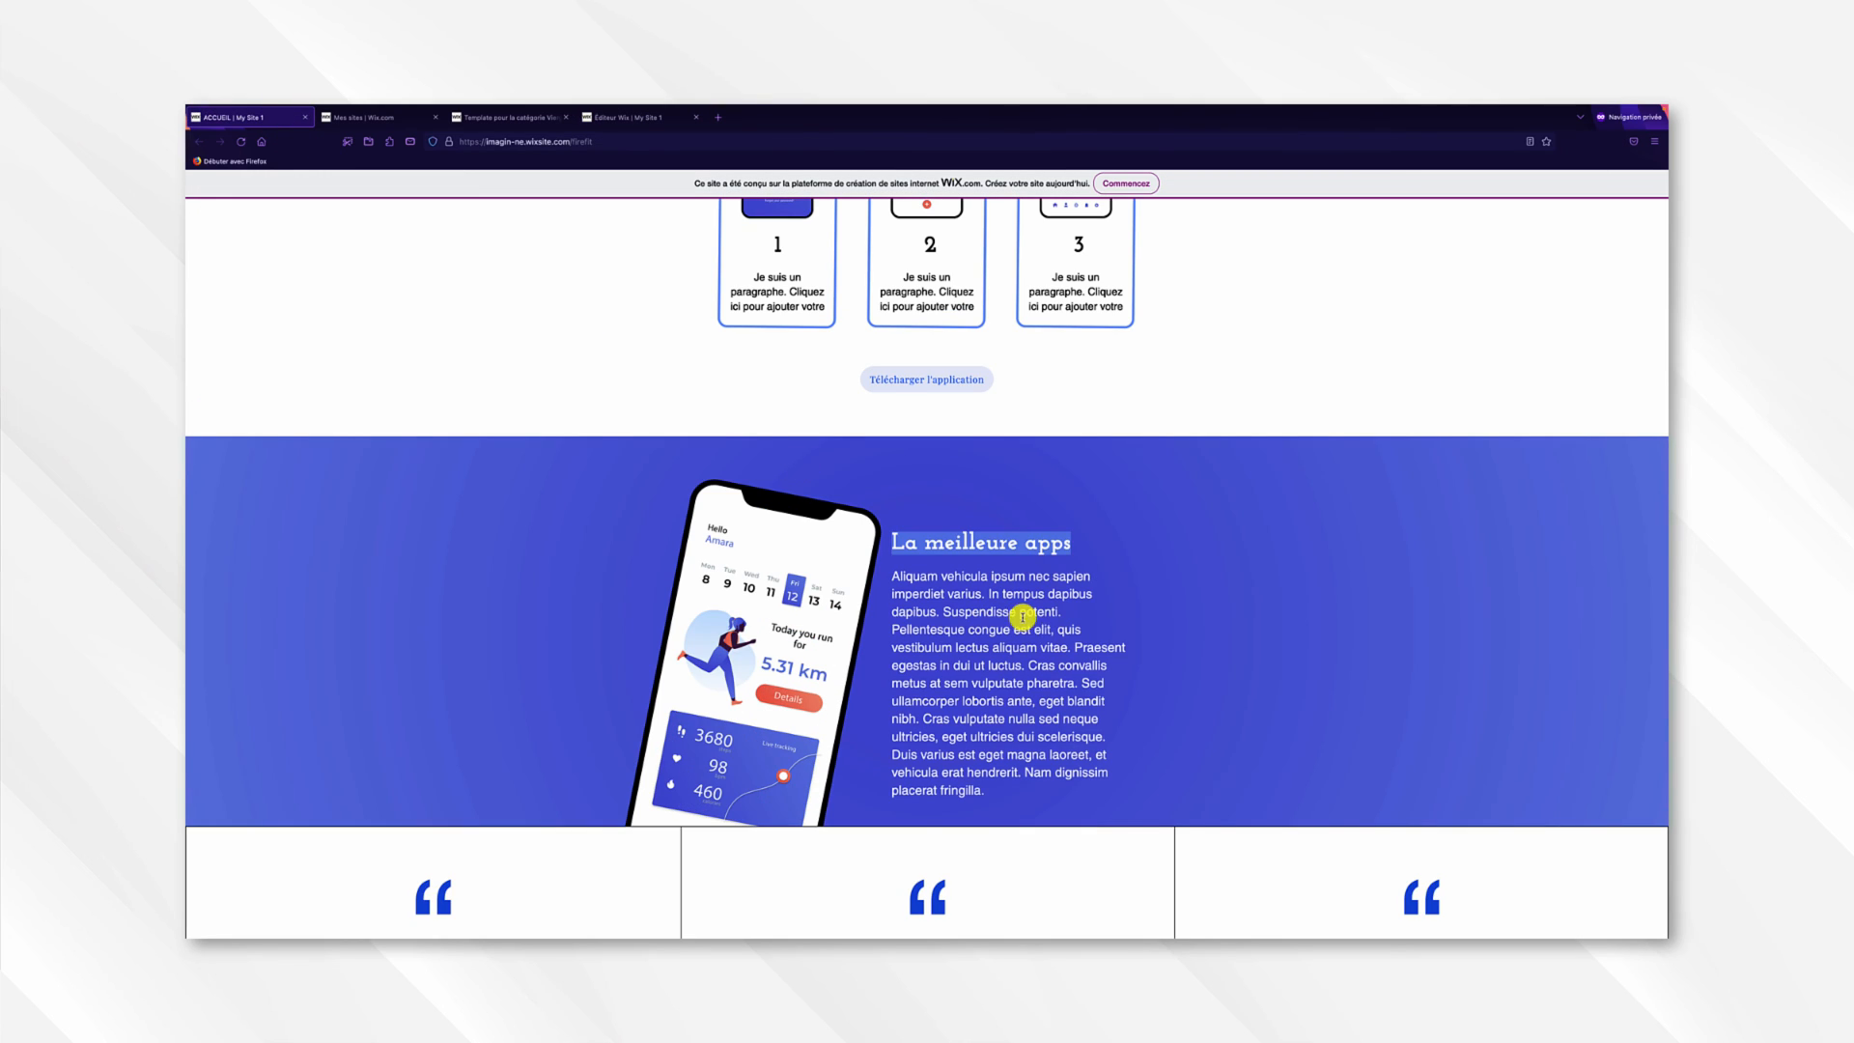
left_click_drag(894, 574, 1052, 784)
key("ctrl+c")
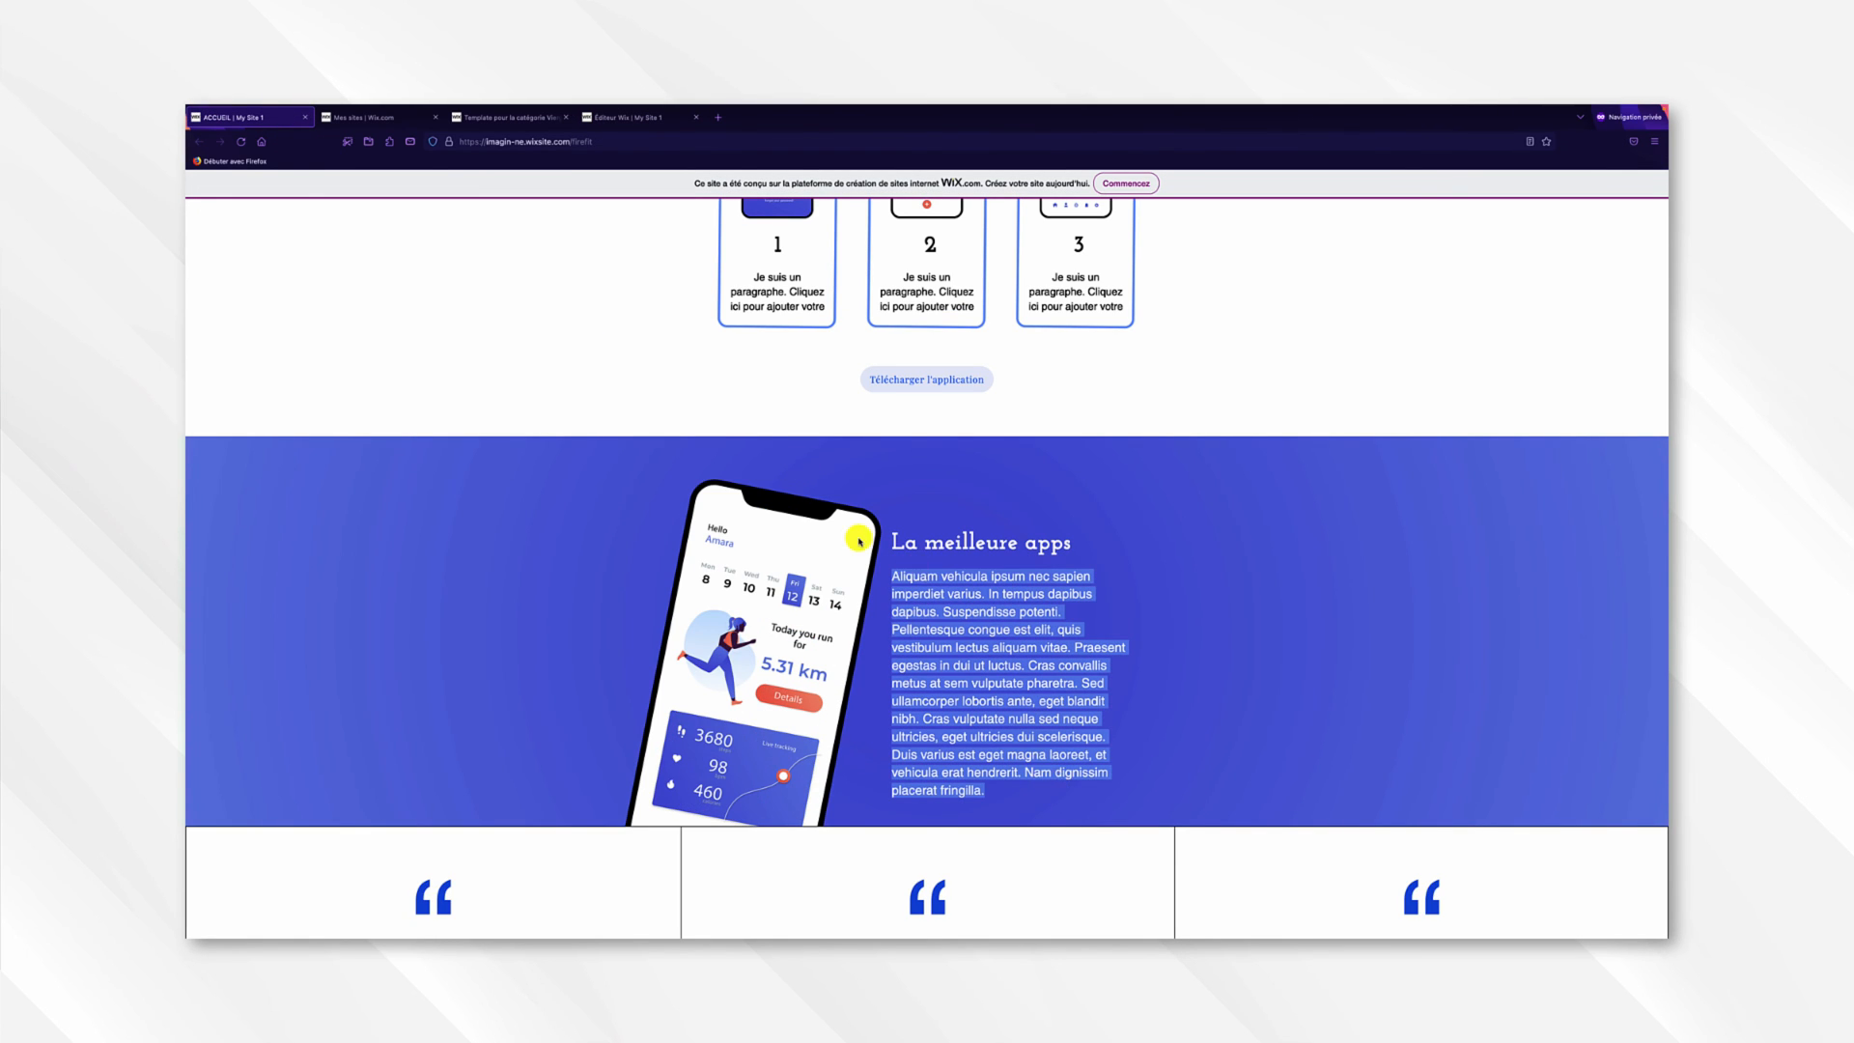
left_click(632, 117)
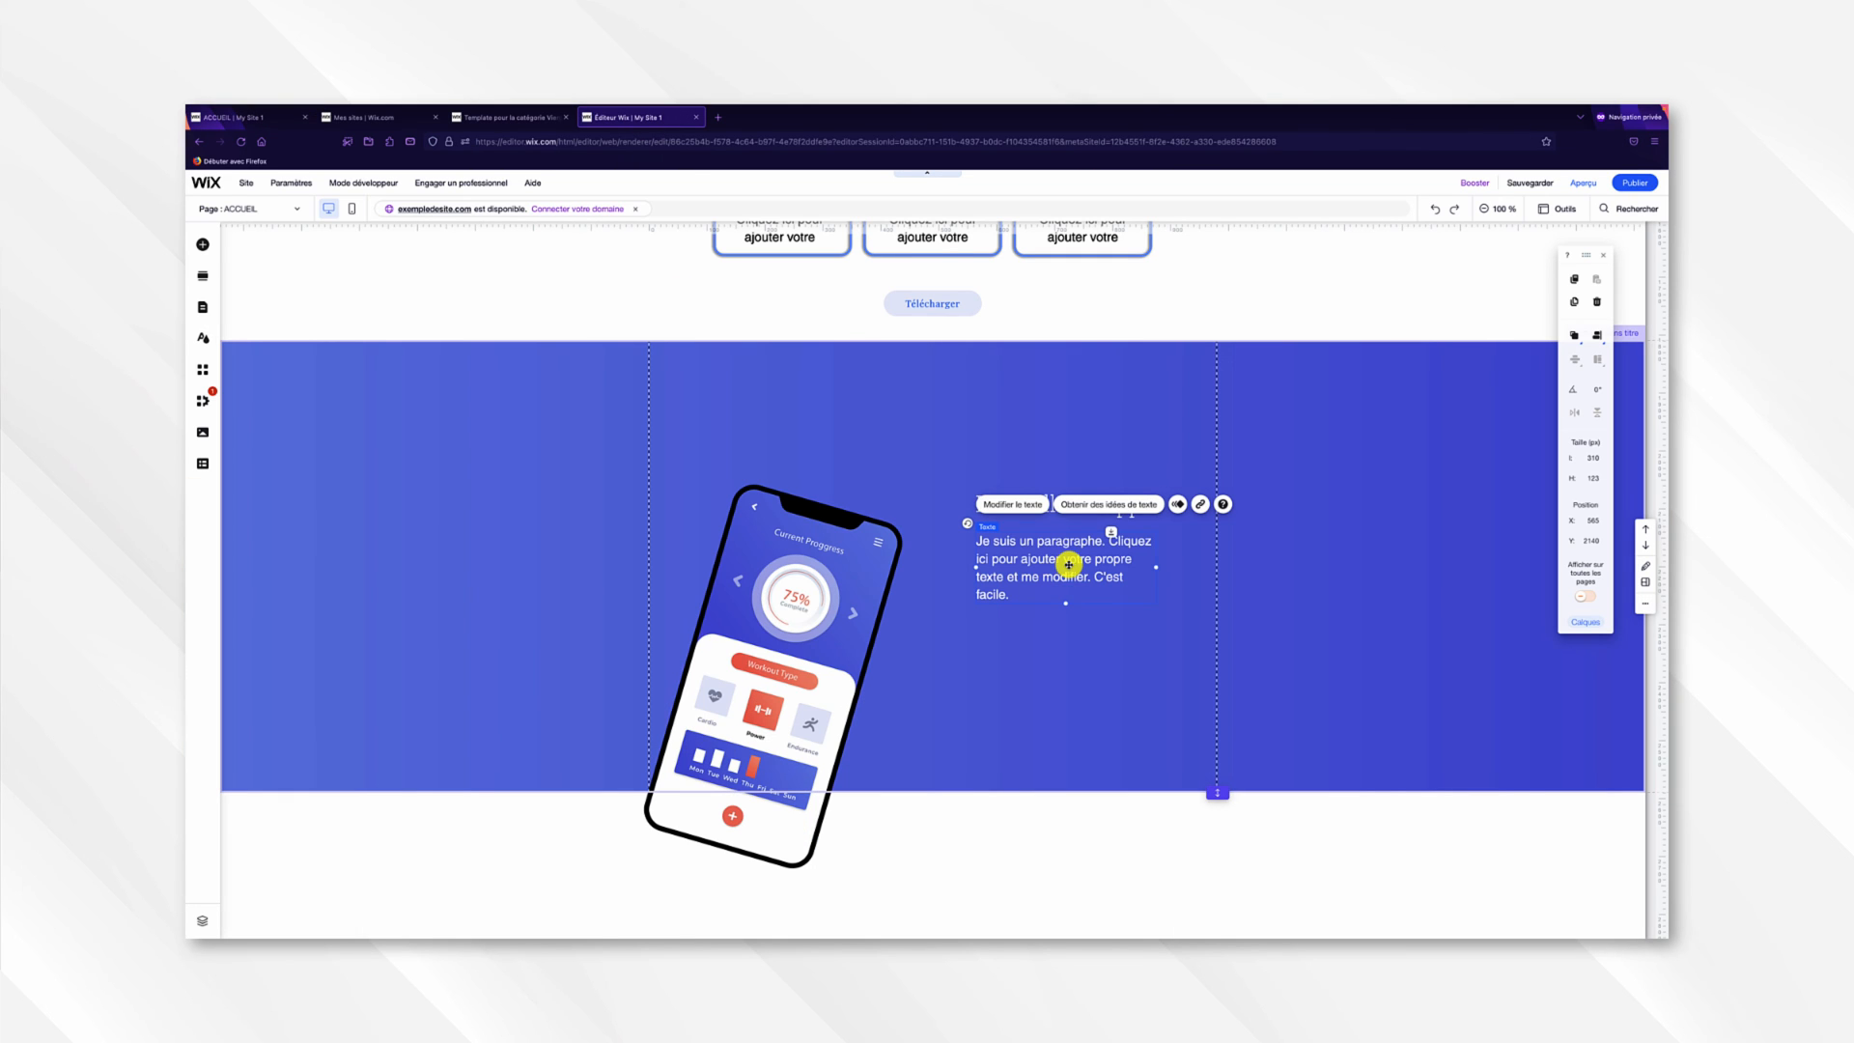
left_click(1020, 505)
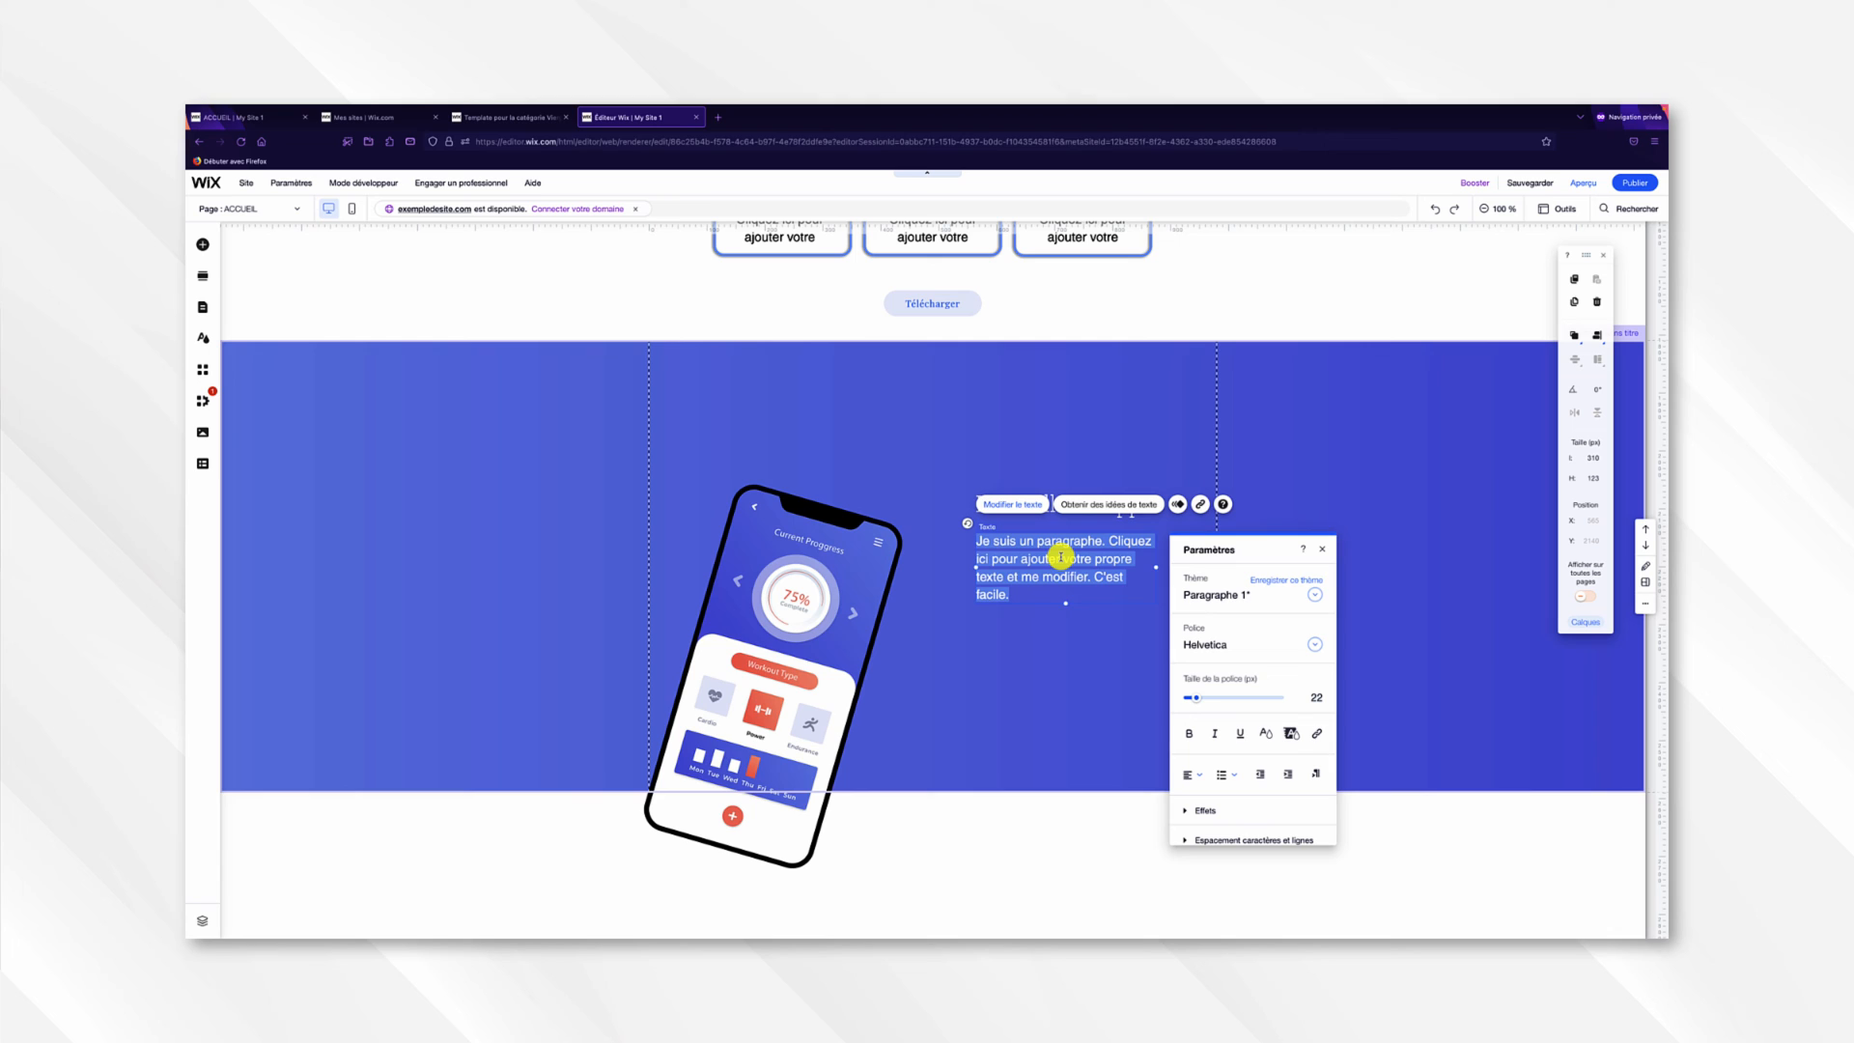
key("ctrl+v")
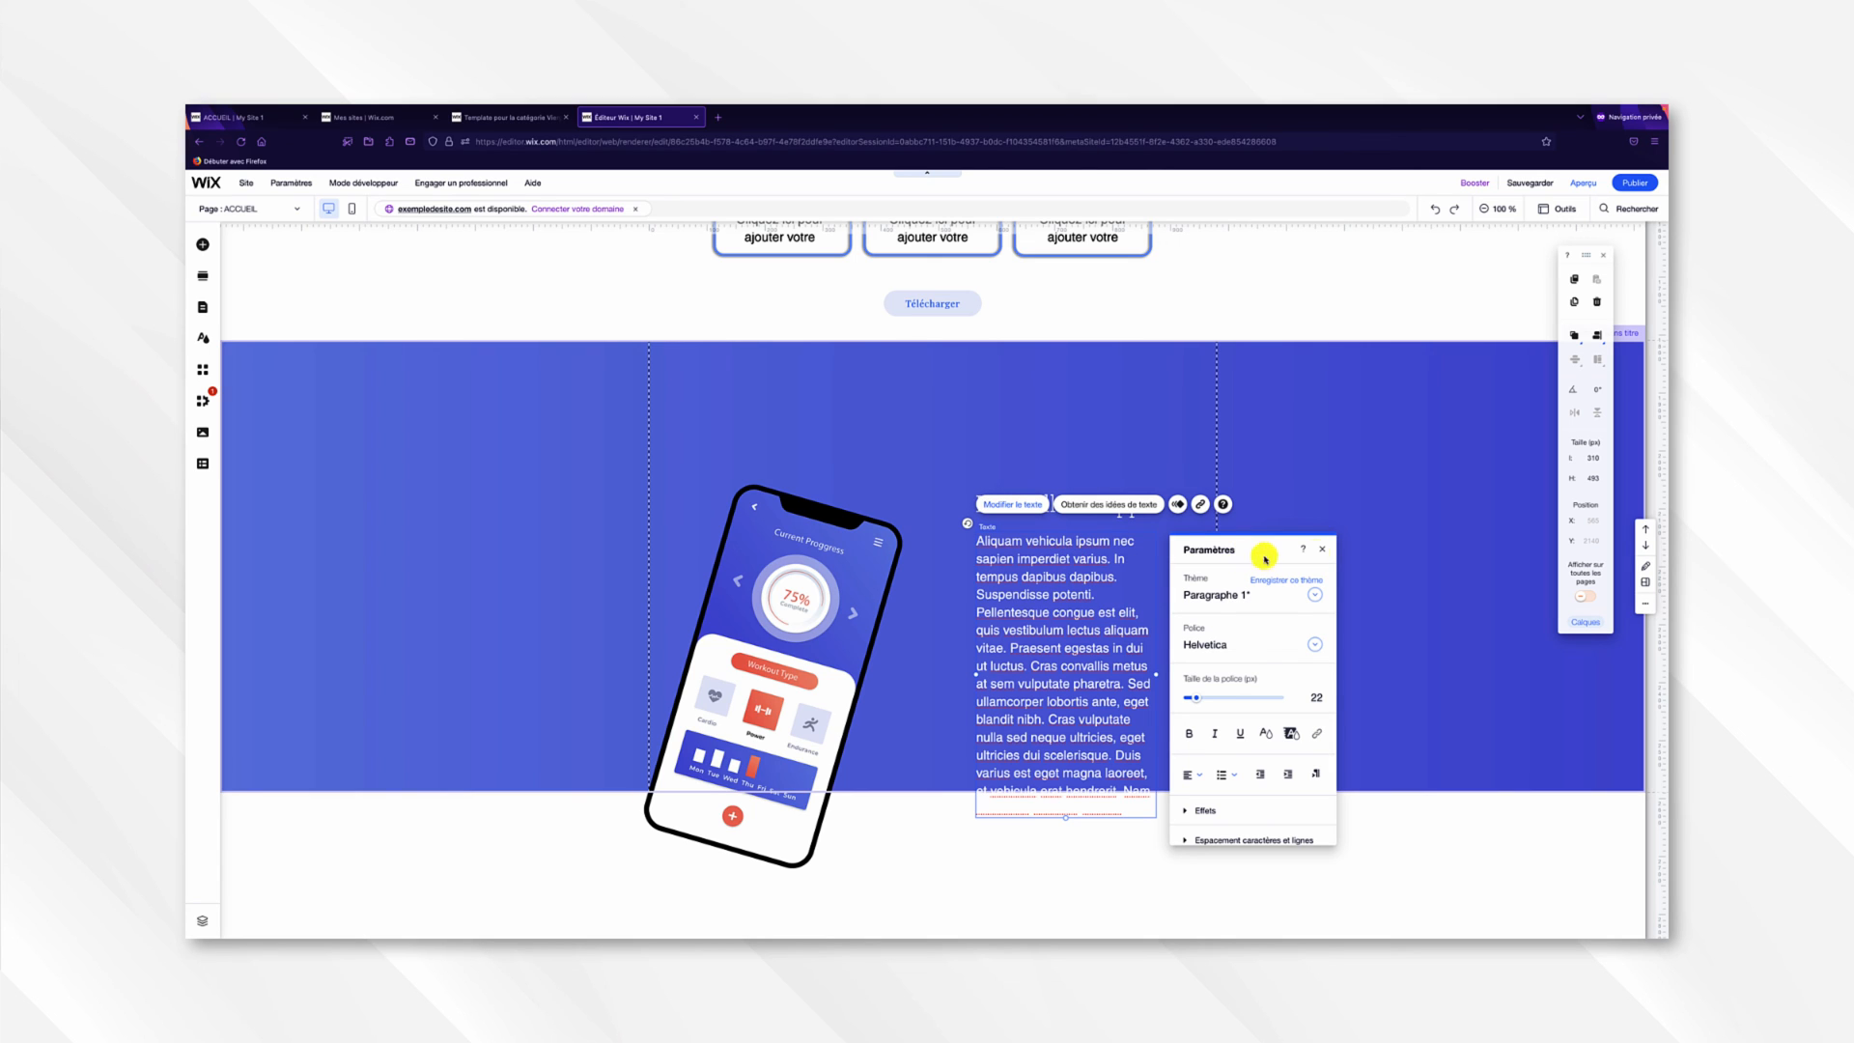
left_click(1320, 550)
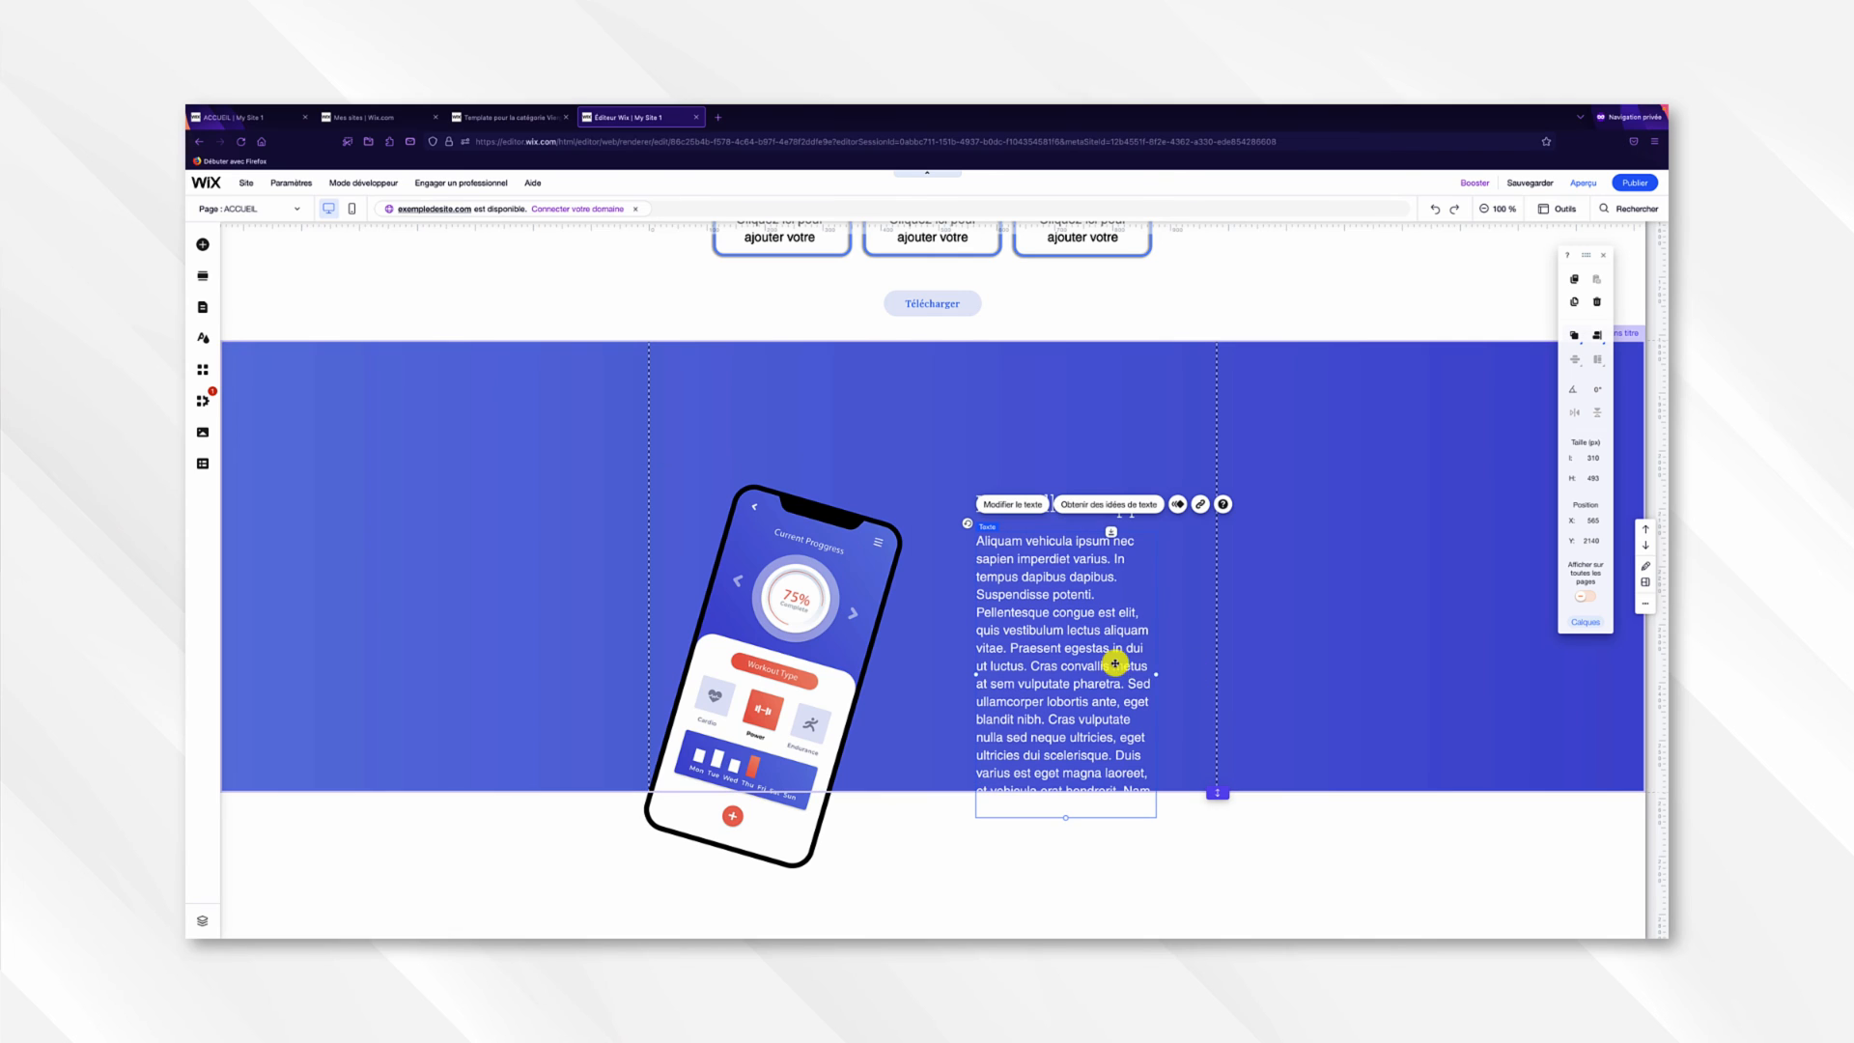
Widen the paragraph to about 388 px, align it directly beneath the heading, and move both texts up together.
left_click_drag(1156, 677, 1201, 671)
left_click_drag(1073, 634, 1073, 626)
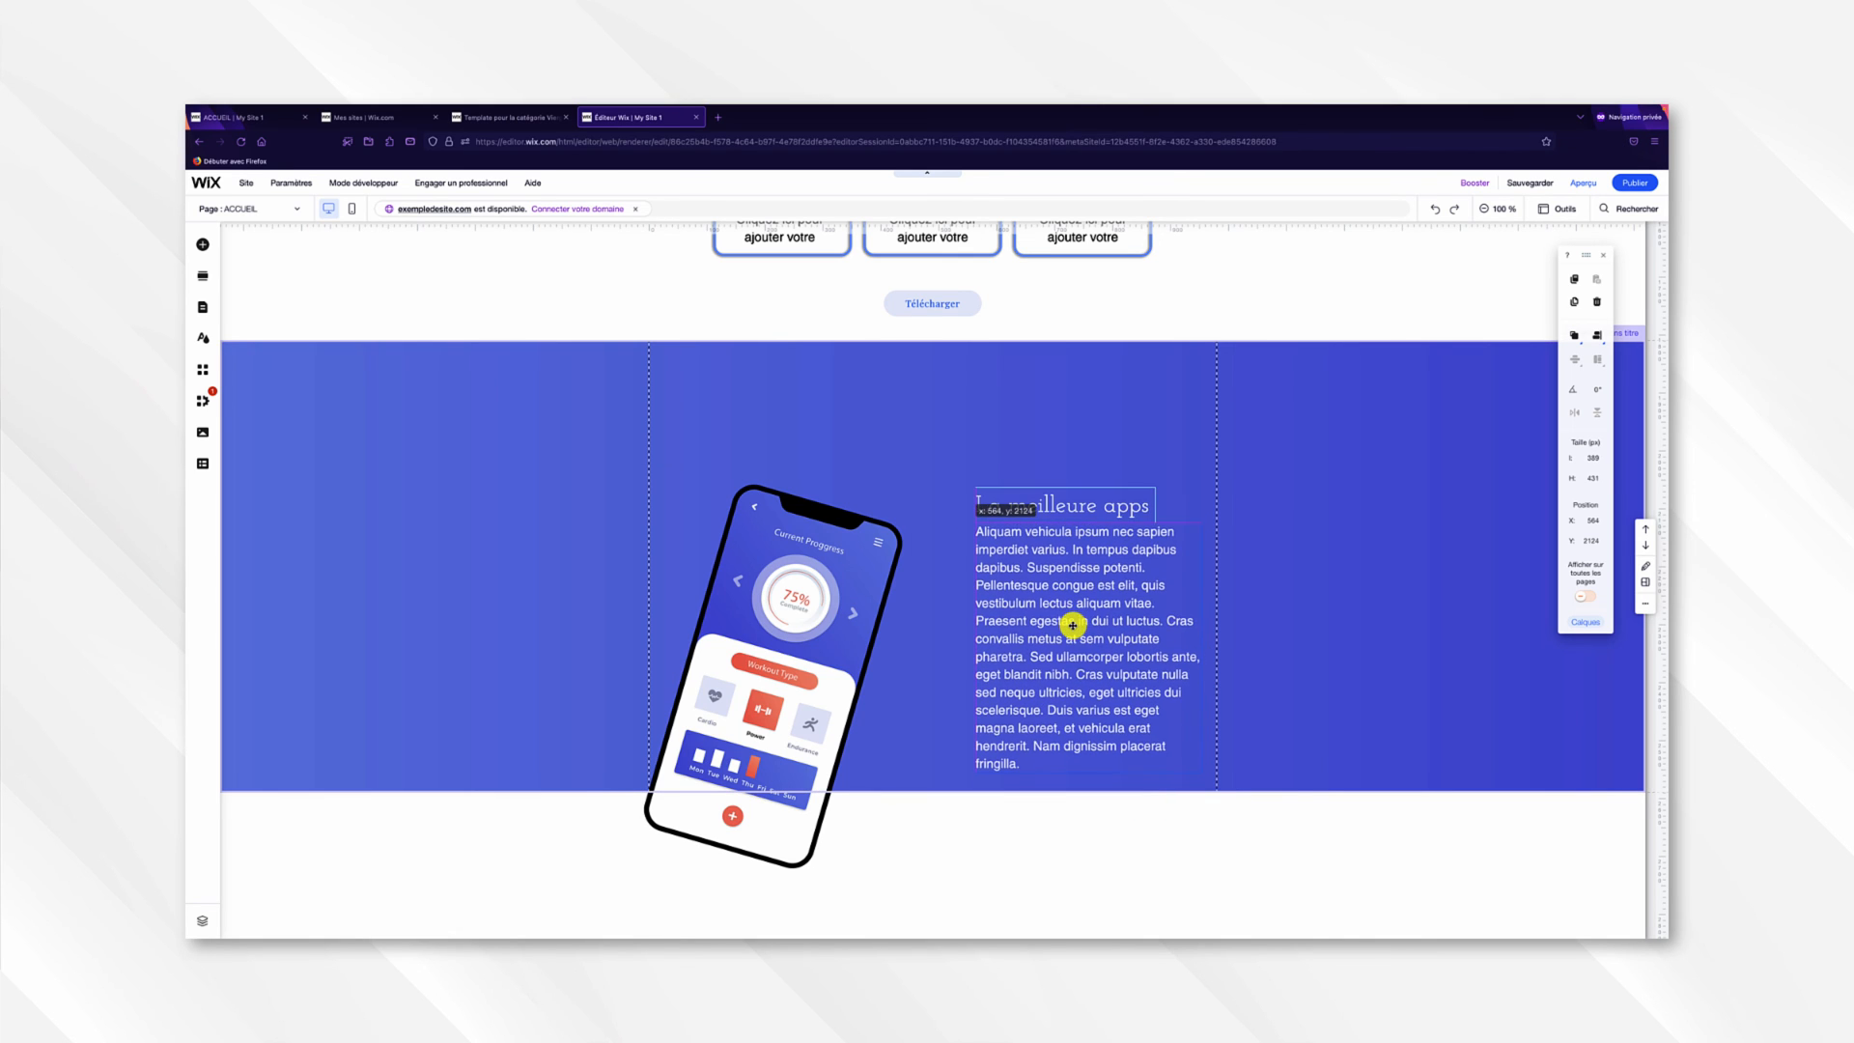
left_click(1069, 506)
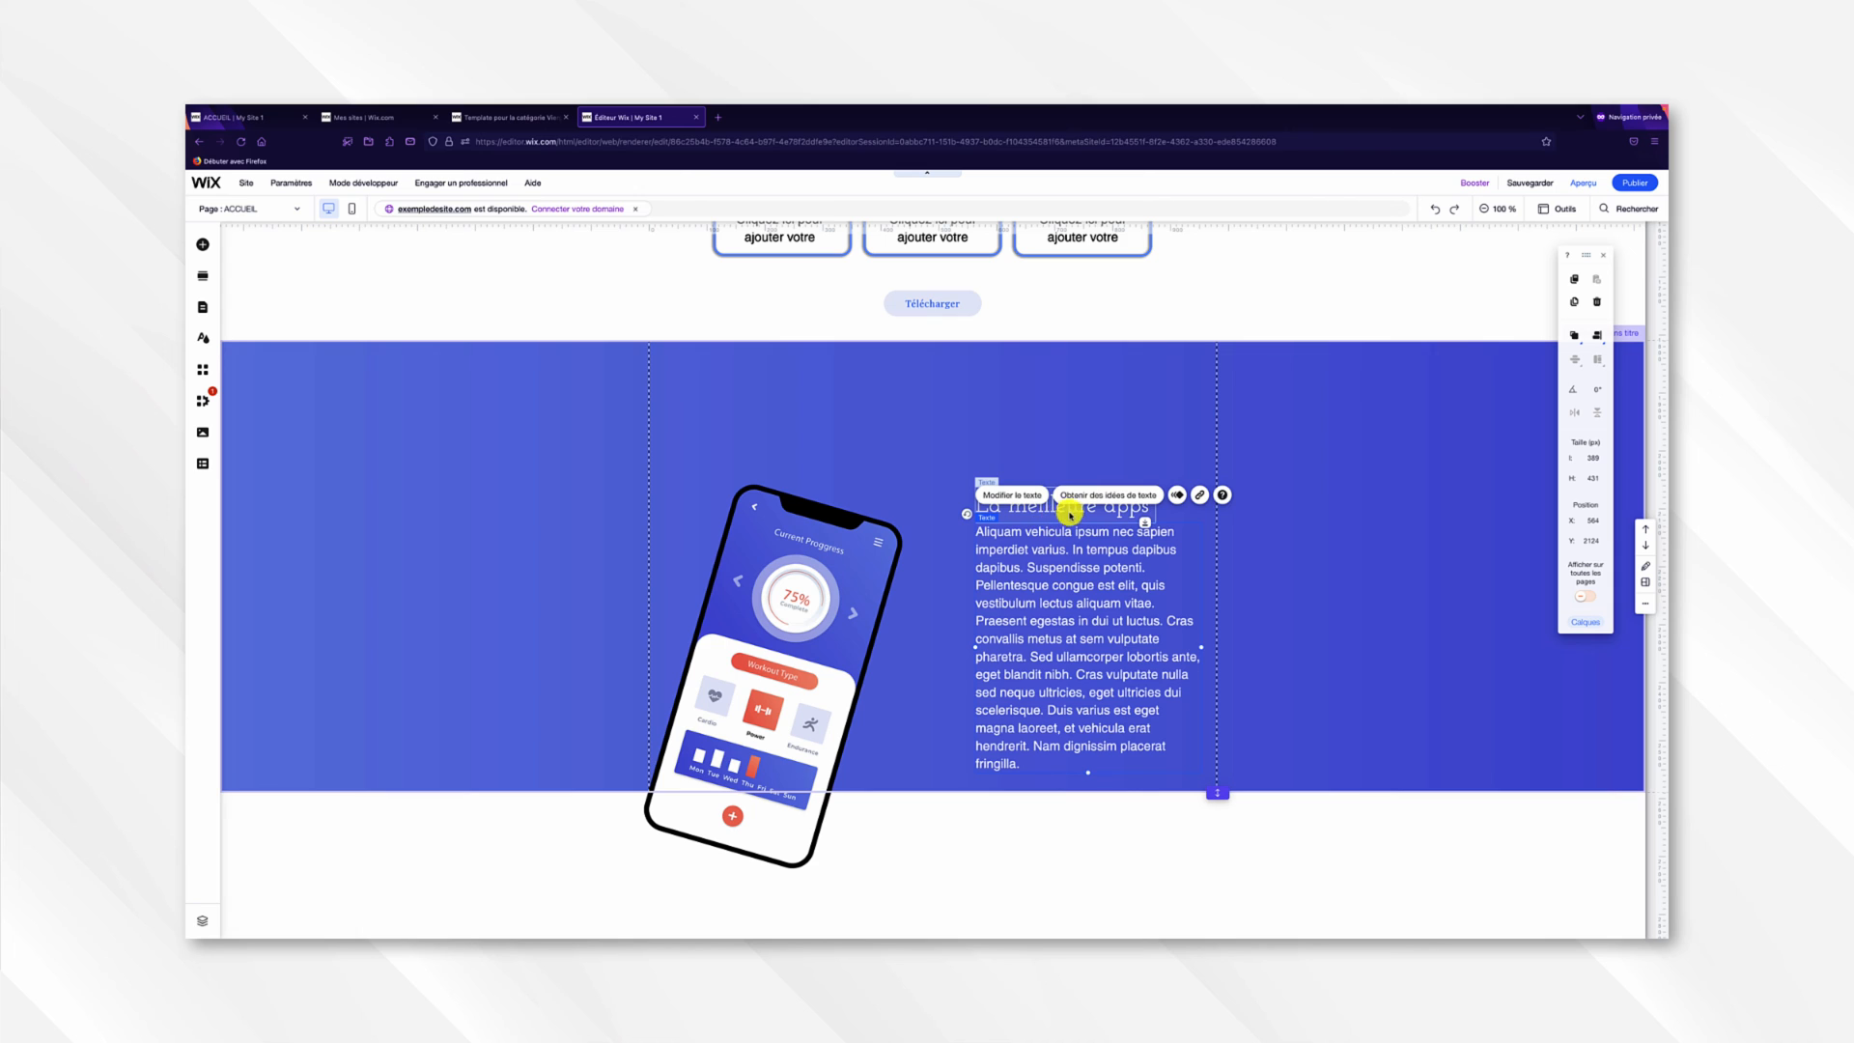
left_click(1069, 563, "shift")
left_click_drag(1069, 563, 1068, 529)
Enlarge the tilted phone image and place it close beside the text, still overhanging the gradient section's lower edge.
left_click(868, 575)
left_click_drag(867, 574, 962, 459)
left_click_drag(900, 513, 902, 512)
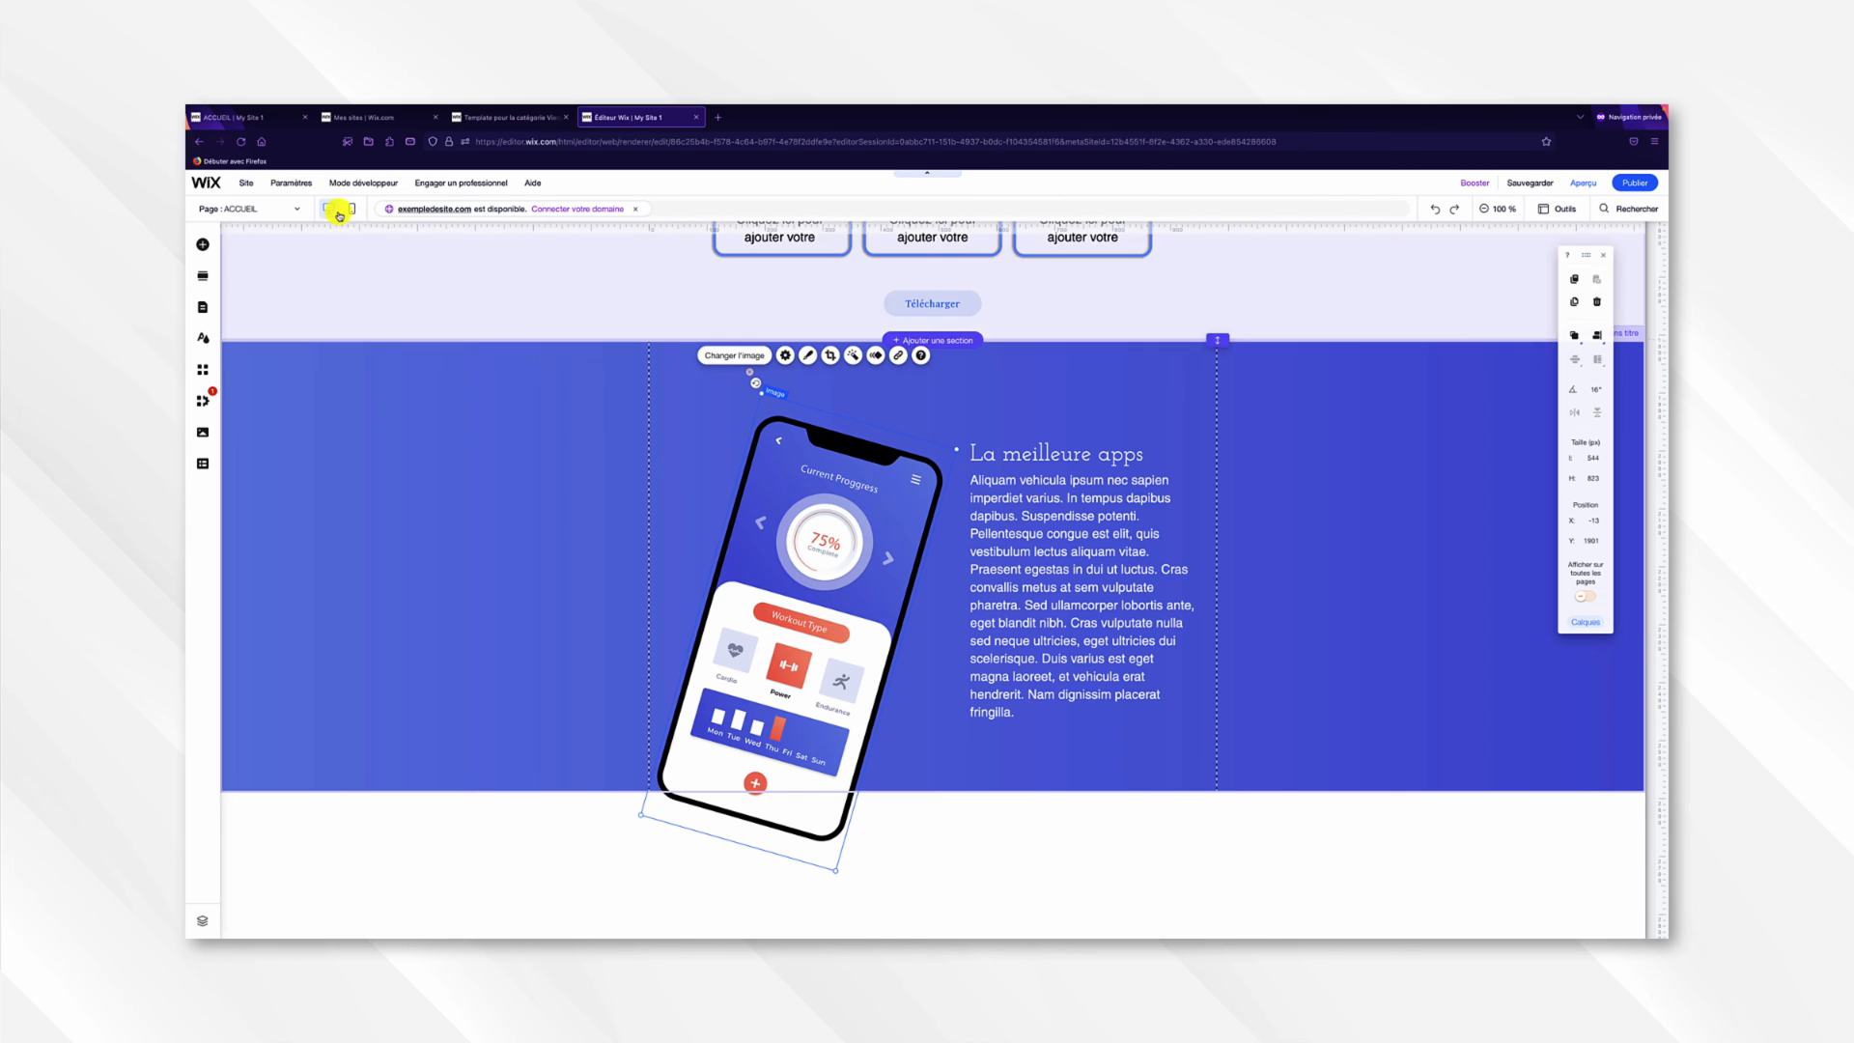
Check the section following the gradient on the reference site and add the matching three-column "Témoignages" section with quotation marks below the gradient section.
left_click(272, 126)
scroll(795, 415, "down", 5)
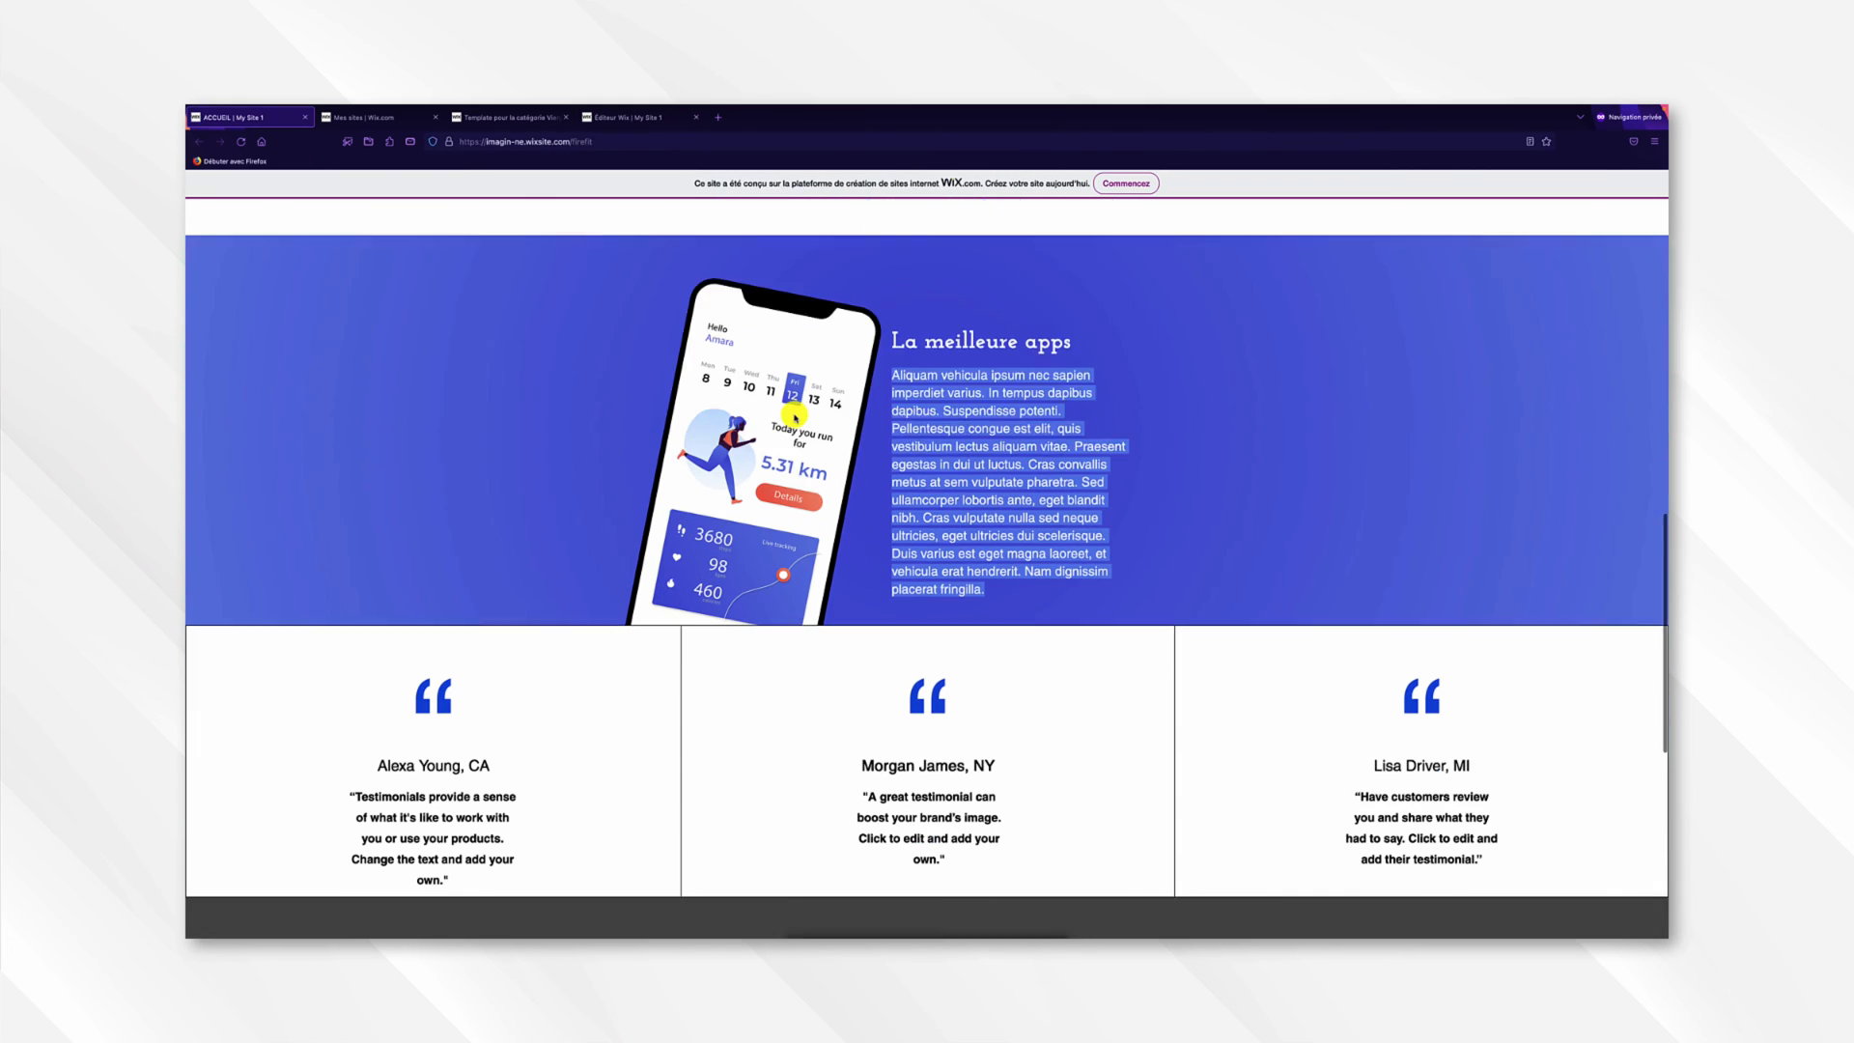
scroll(815, 450, "down", 3)
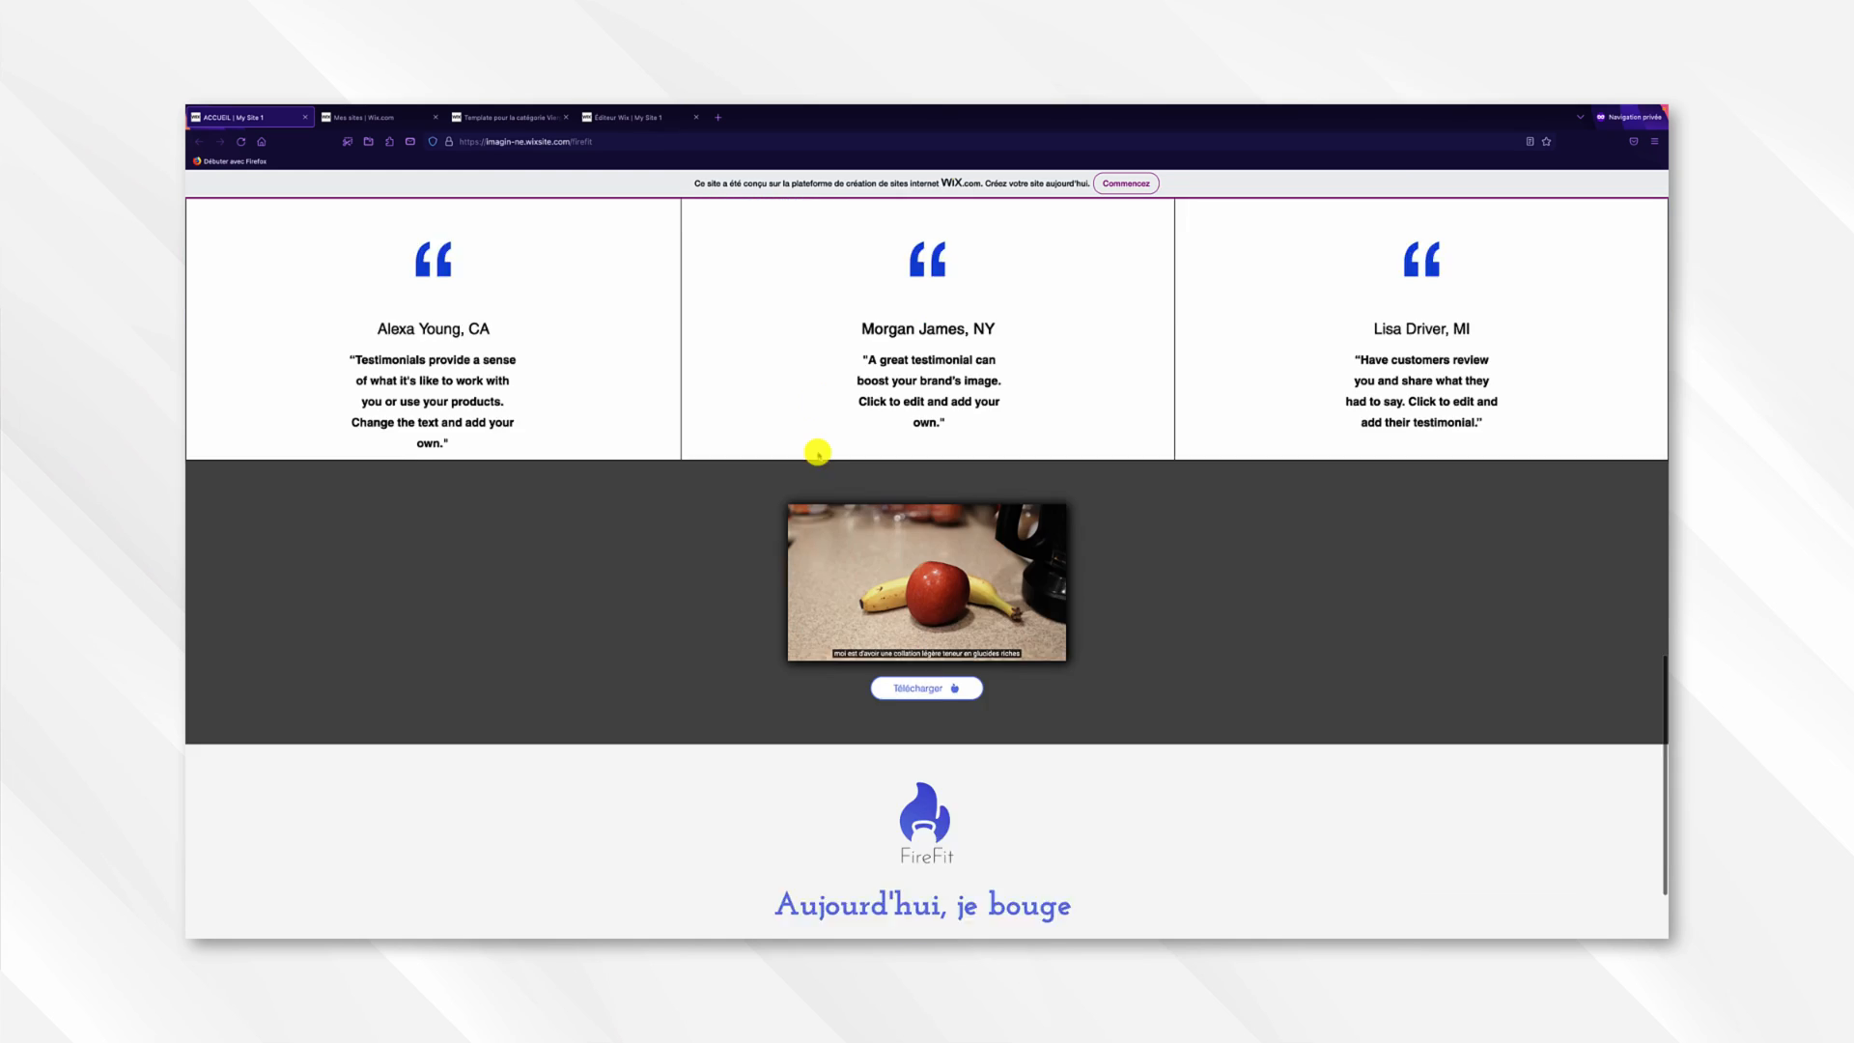
scroll(817, 452, "up", 3)
scroll(818, 452, "up", 1)
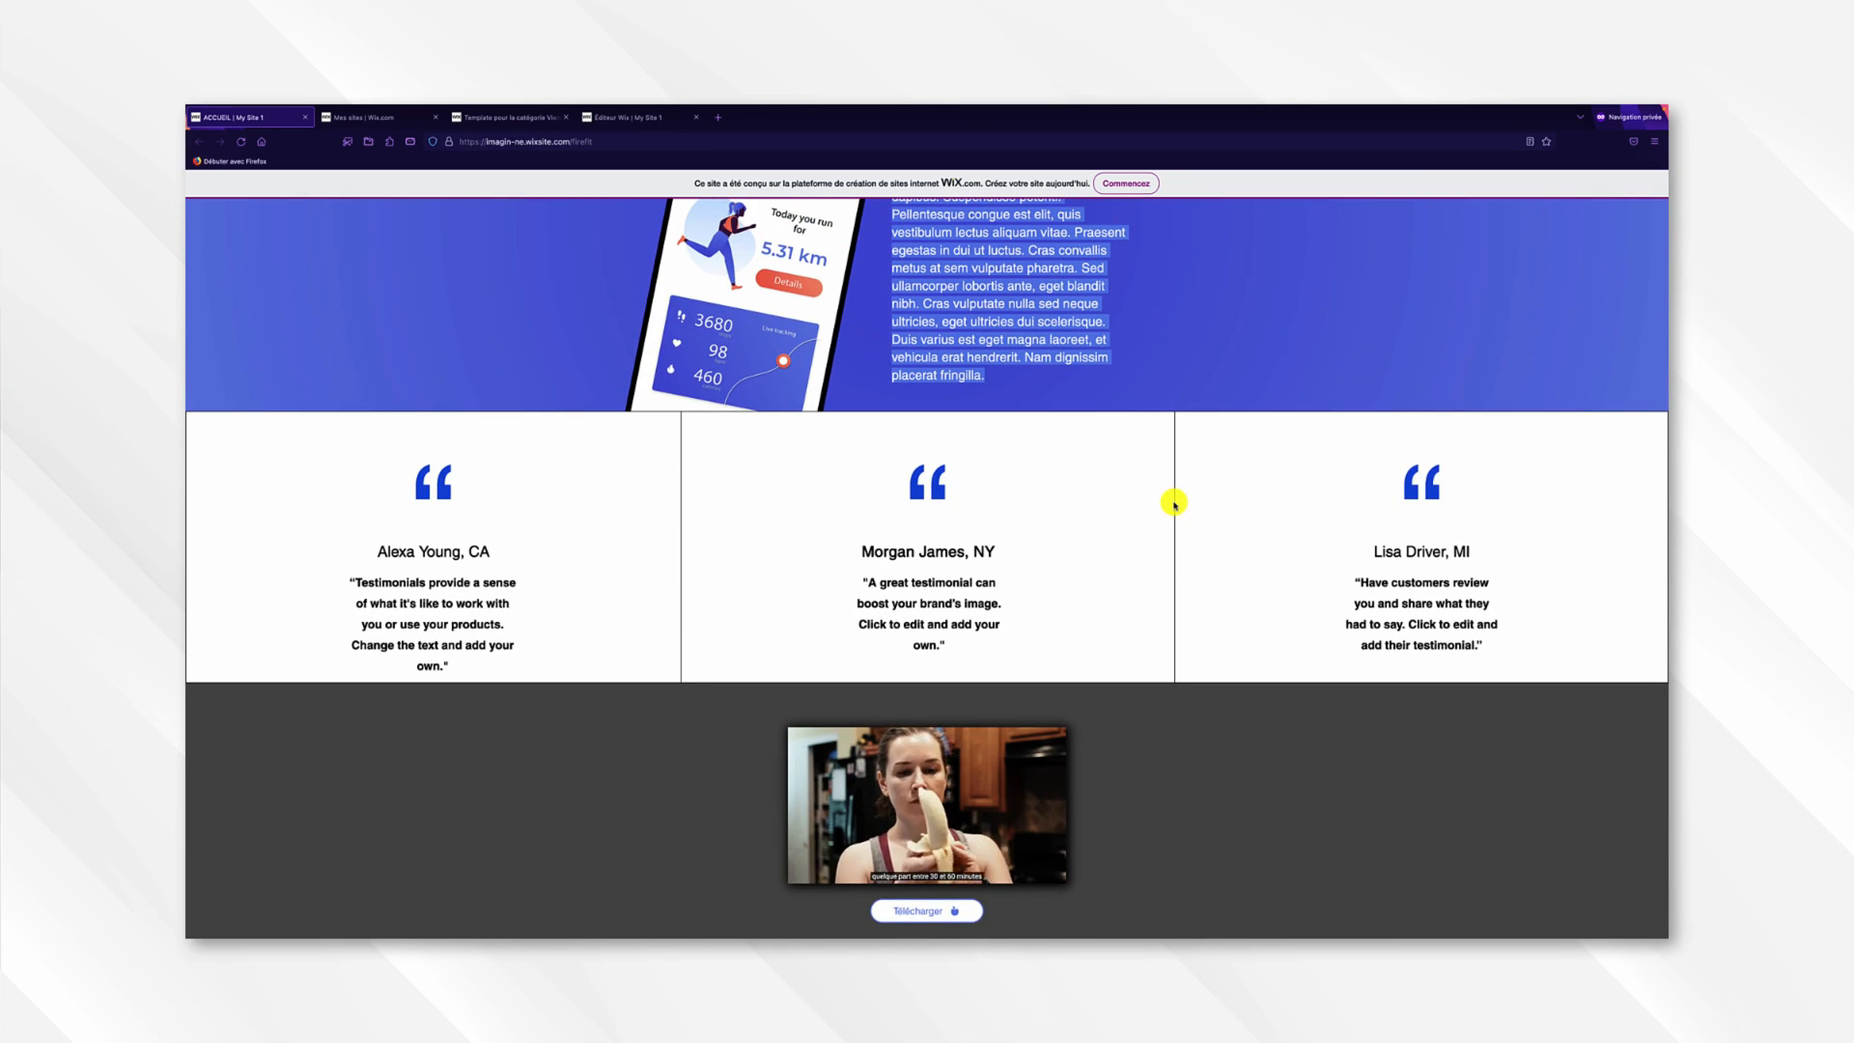
left_click(628, 118)
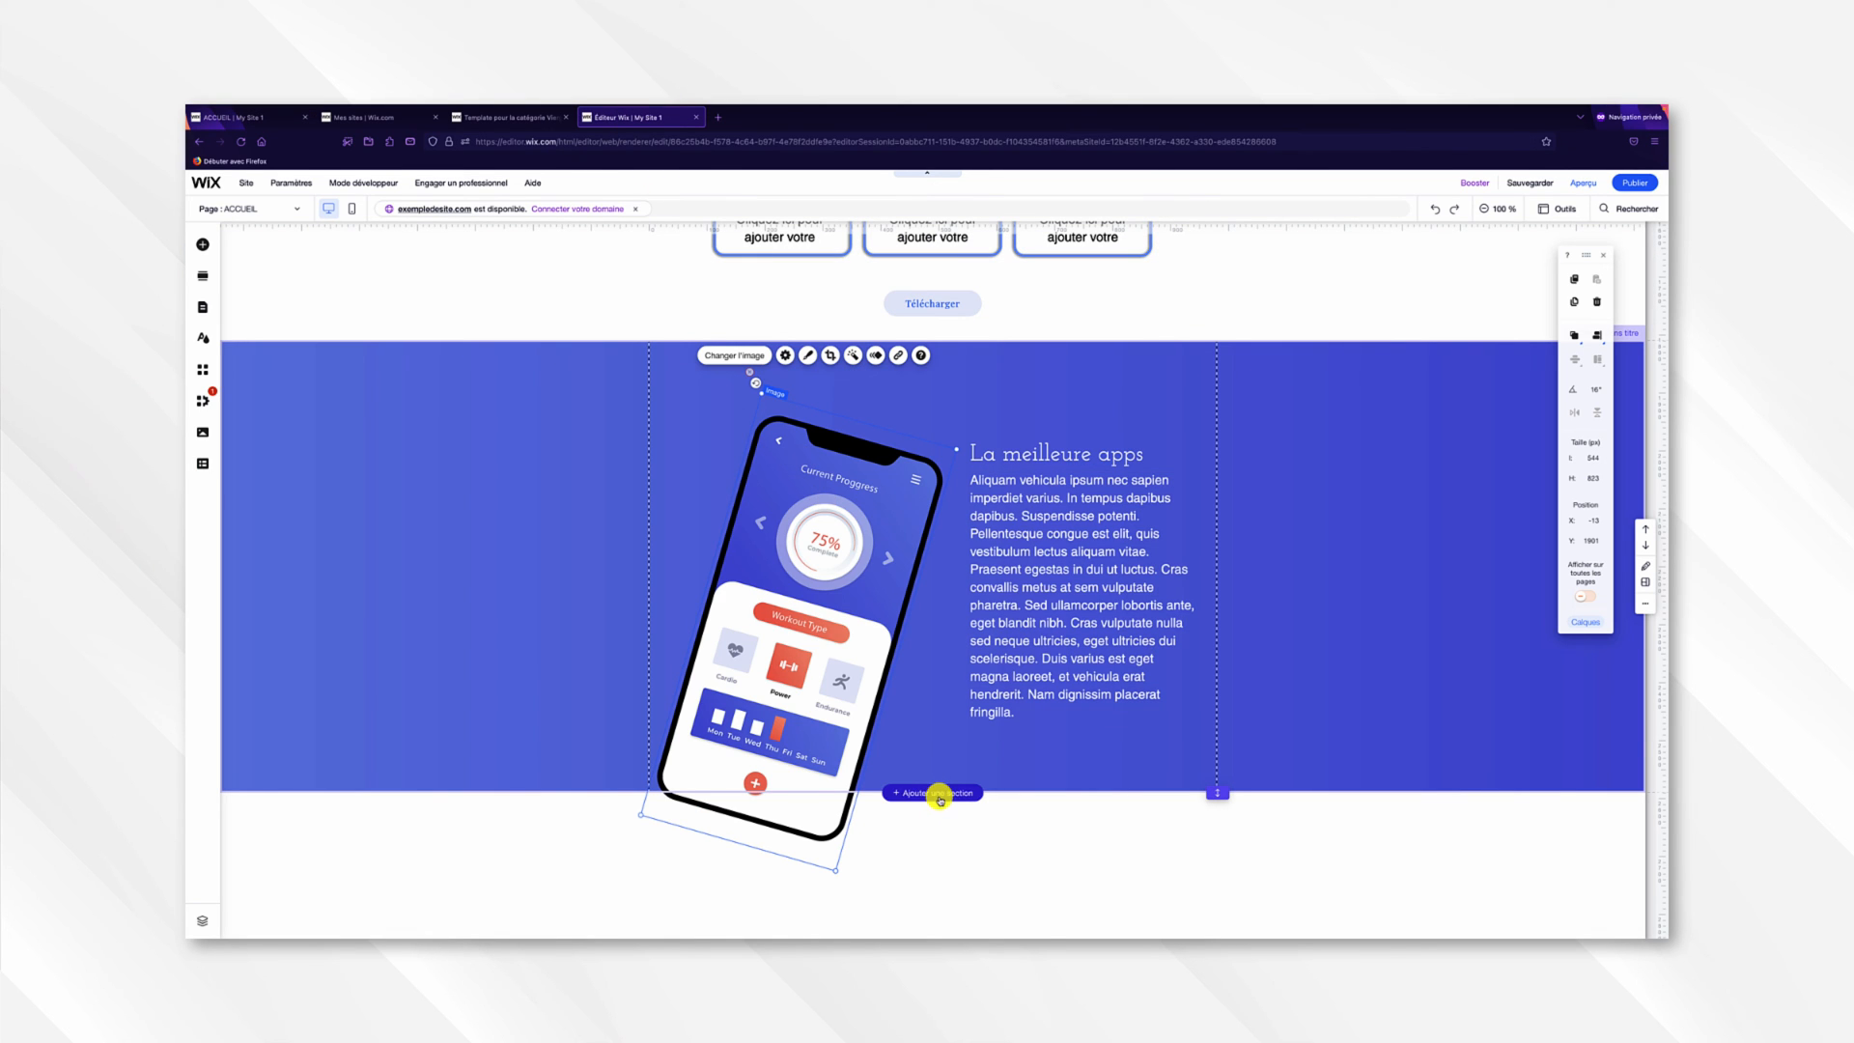
left_click(939, 793)
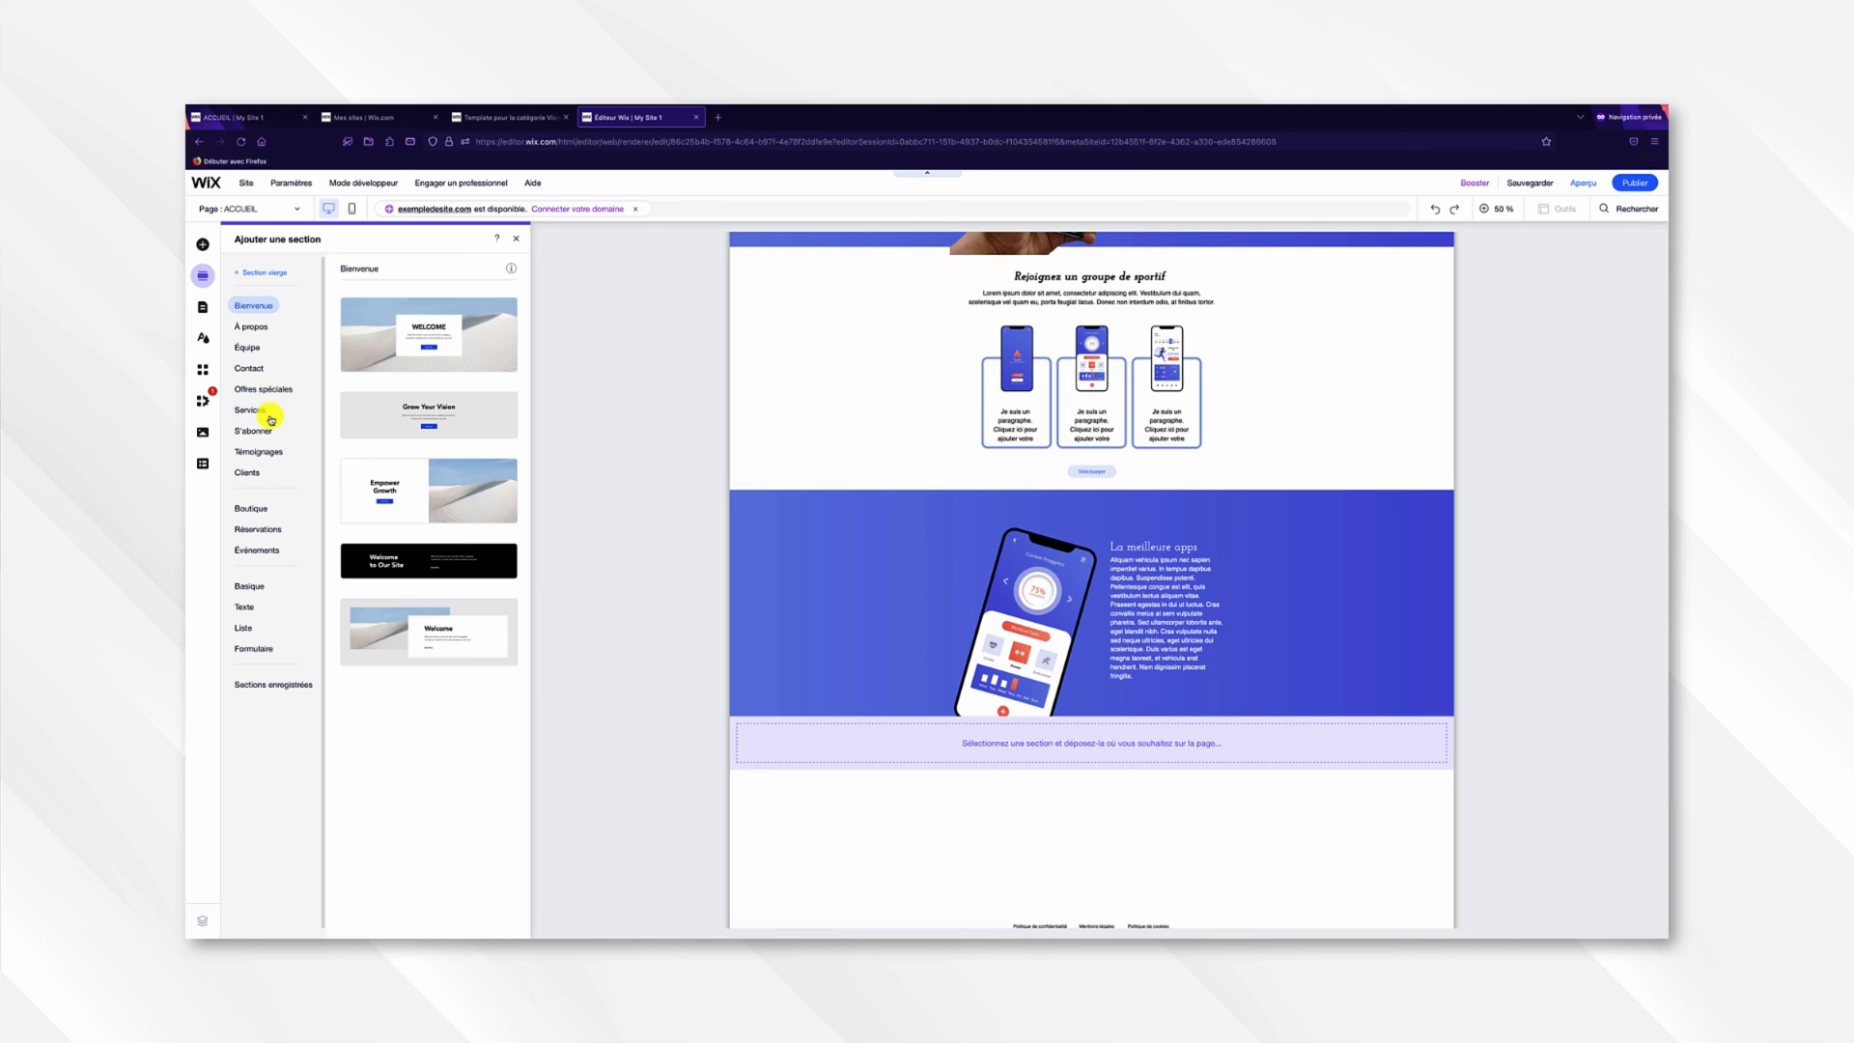
left_click(269, 453)
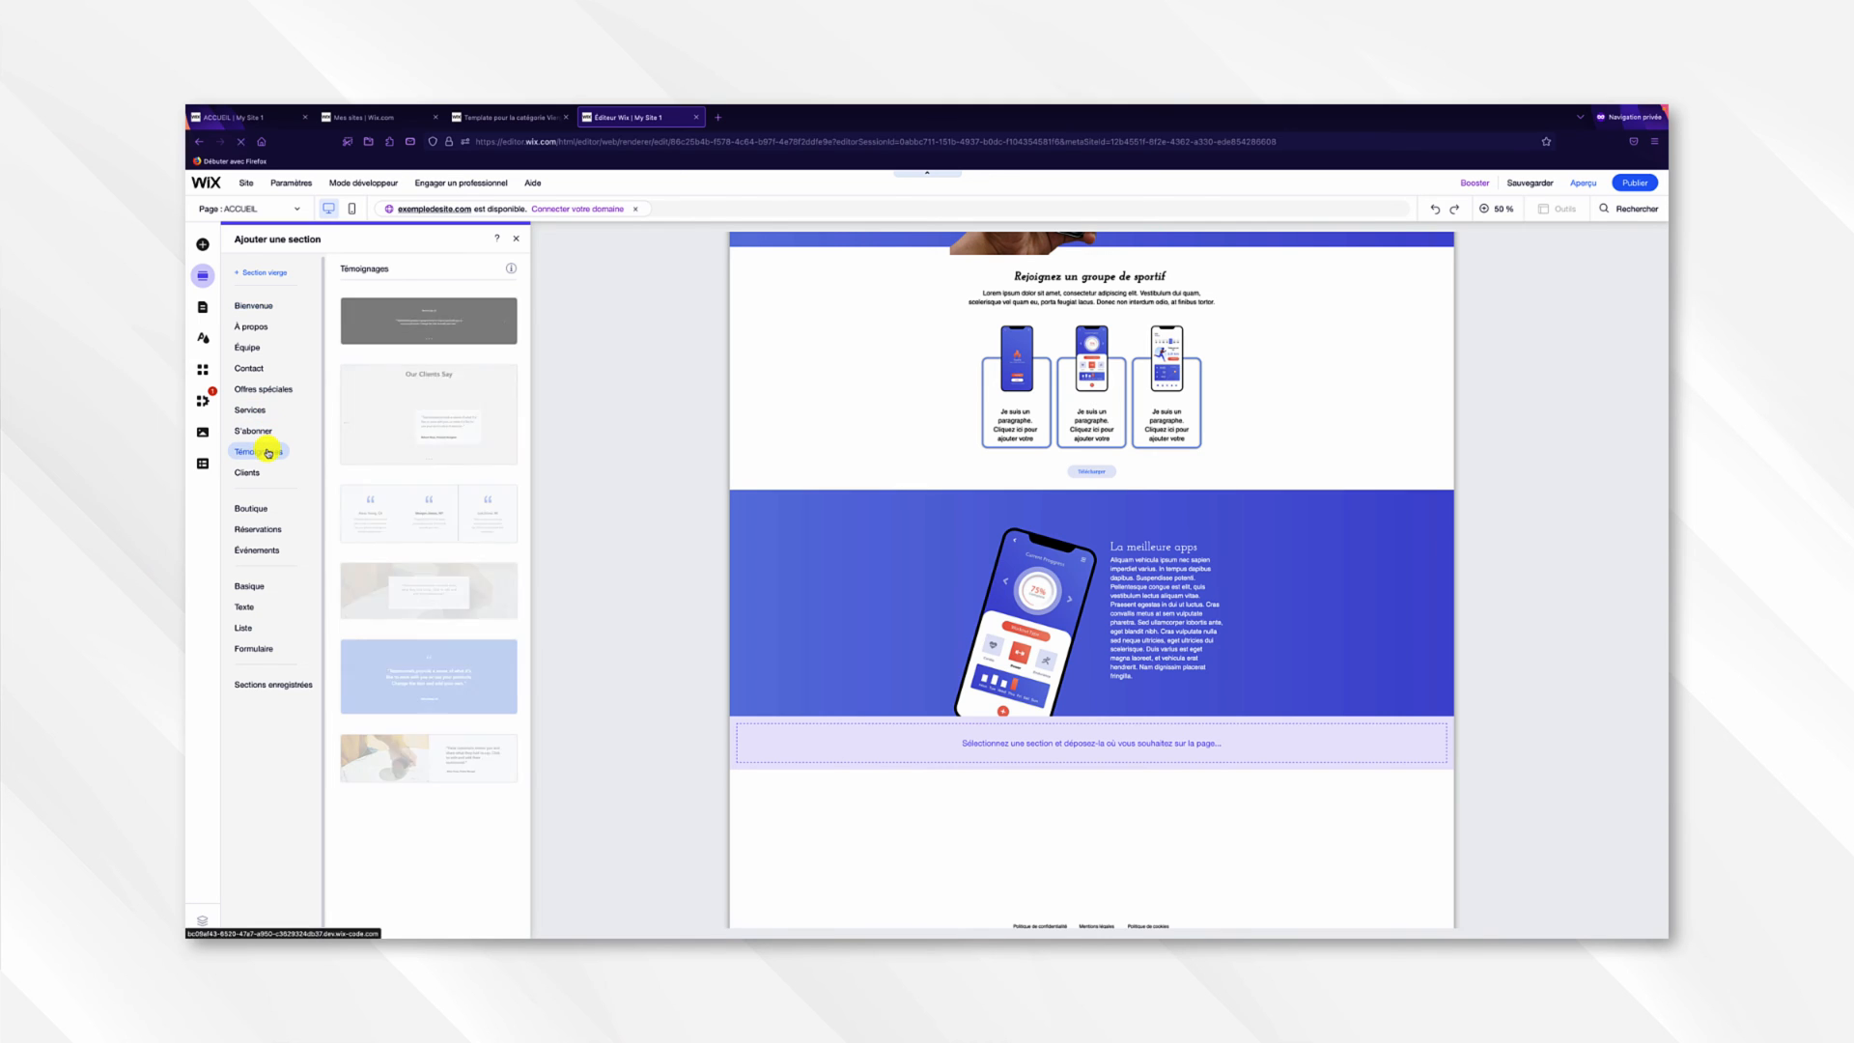
left_click(421, 506)
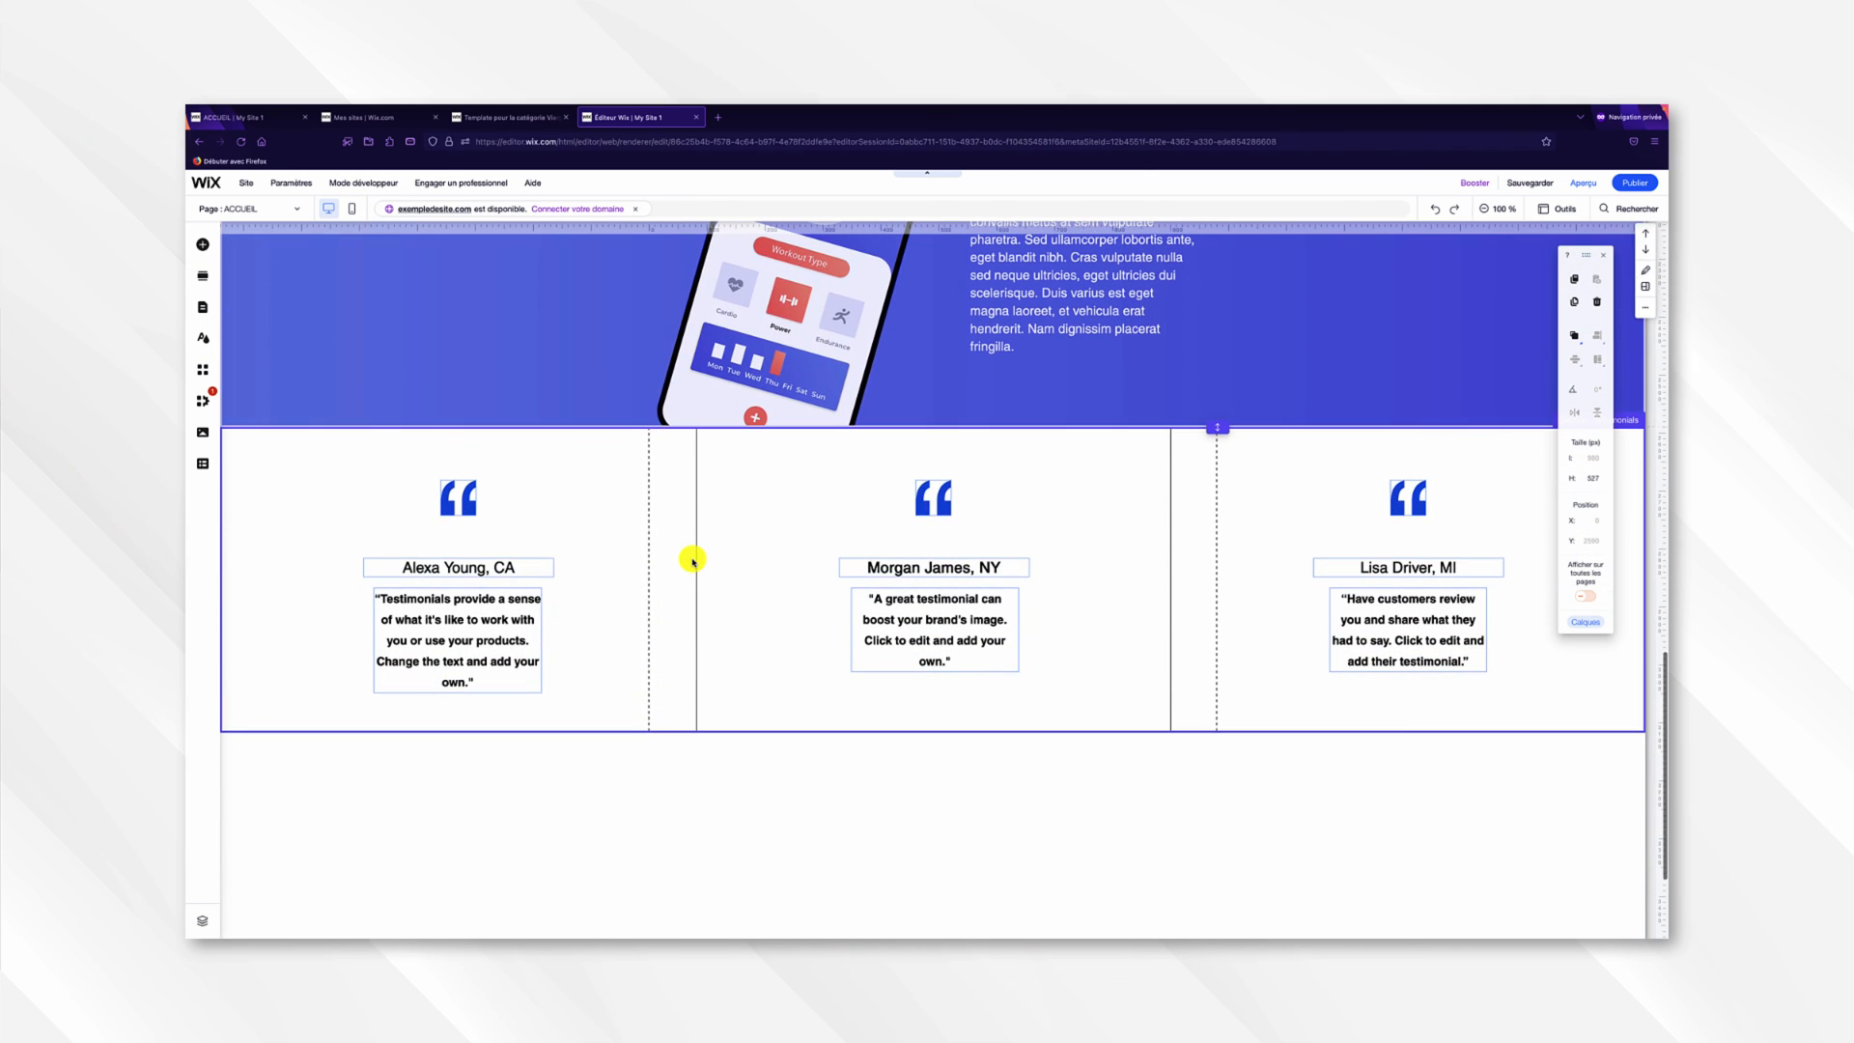
left_click(962, 610)
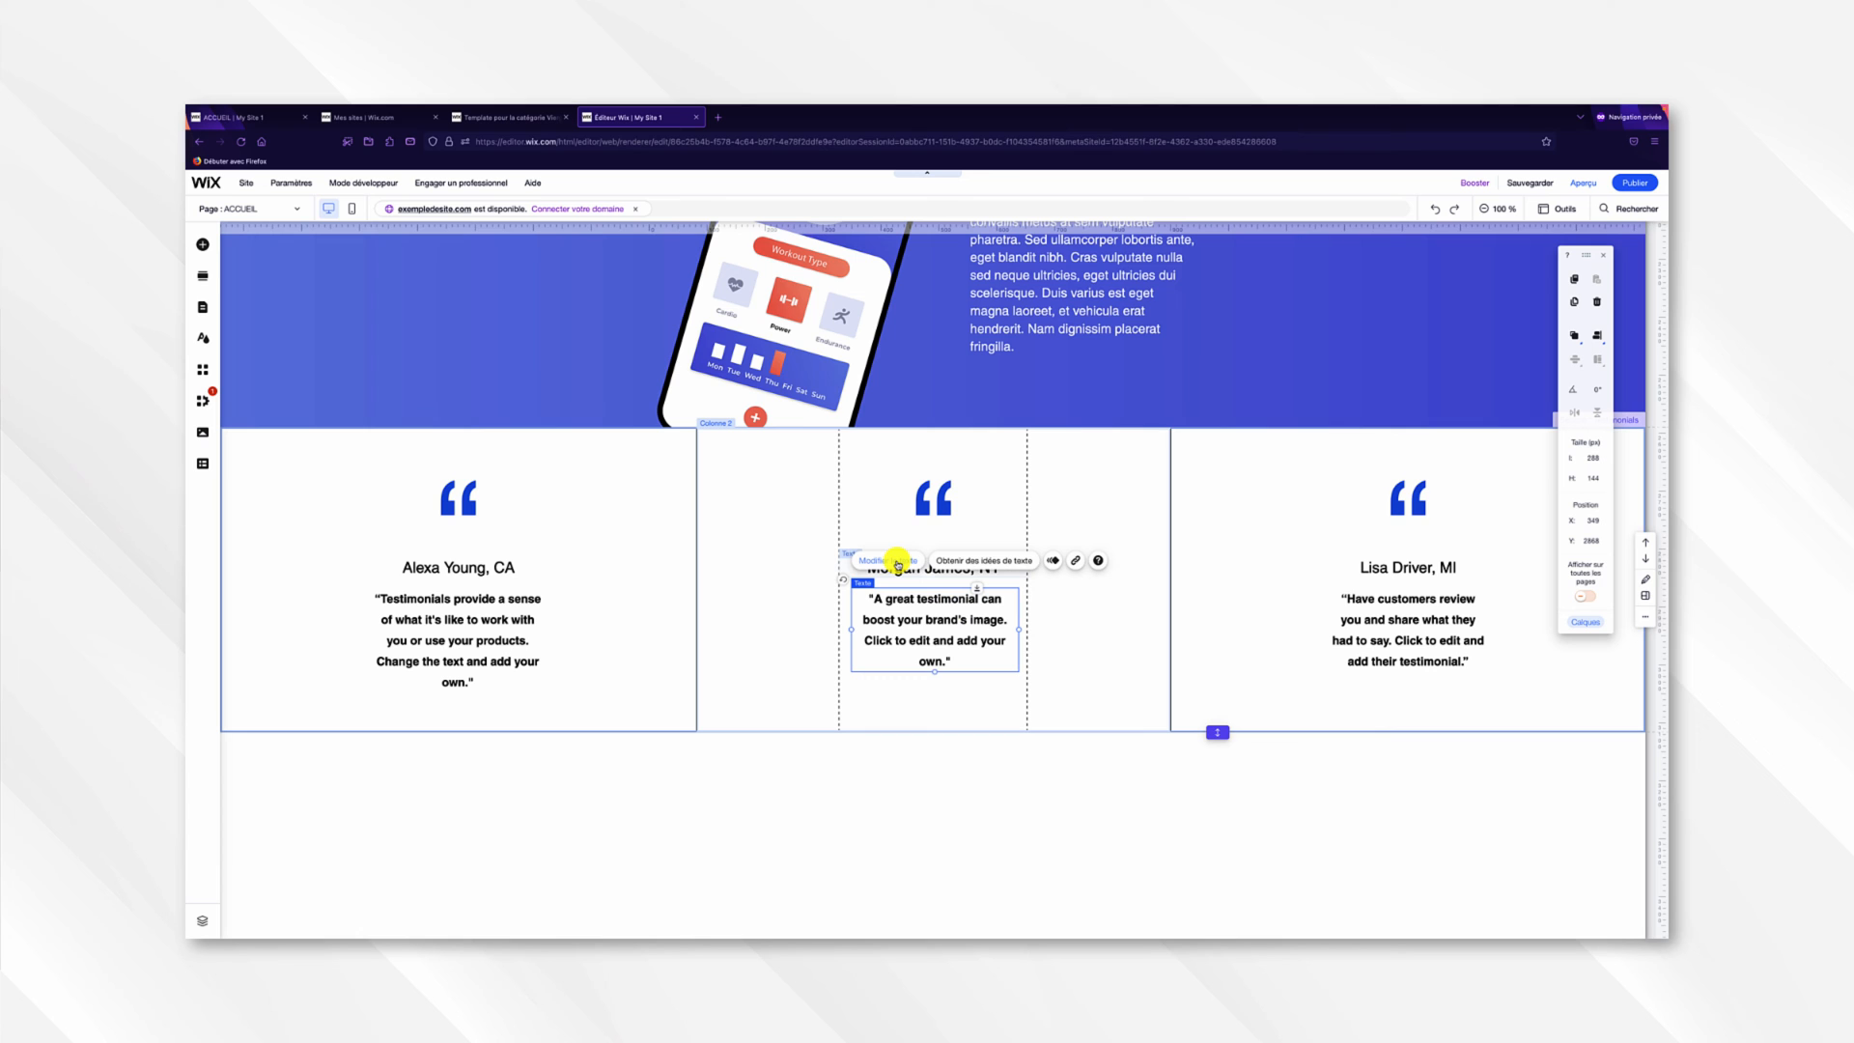
scroll(898, 564, "down", 1)
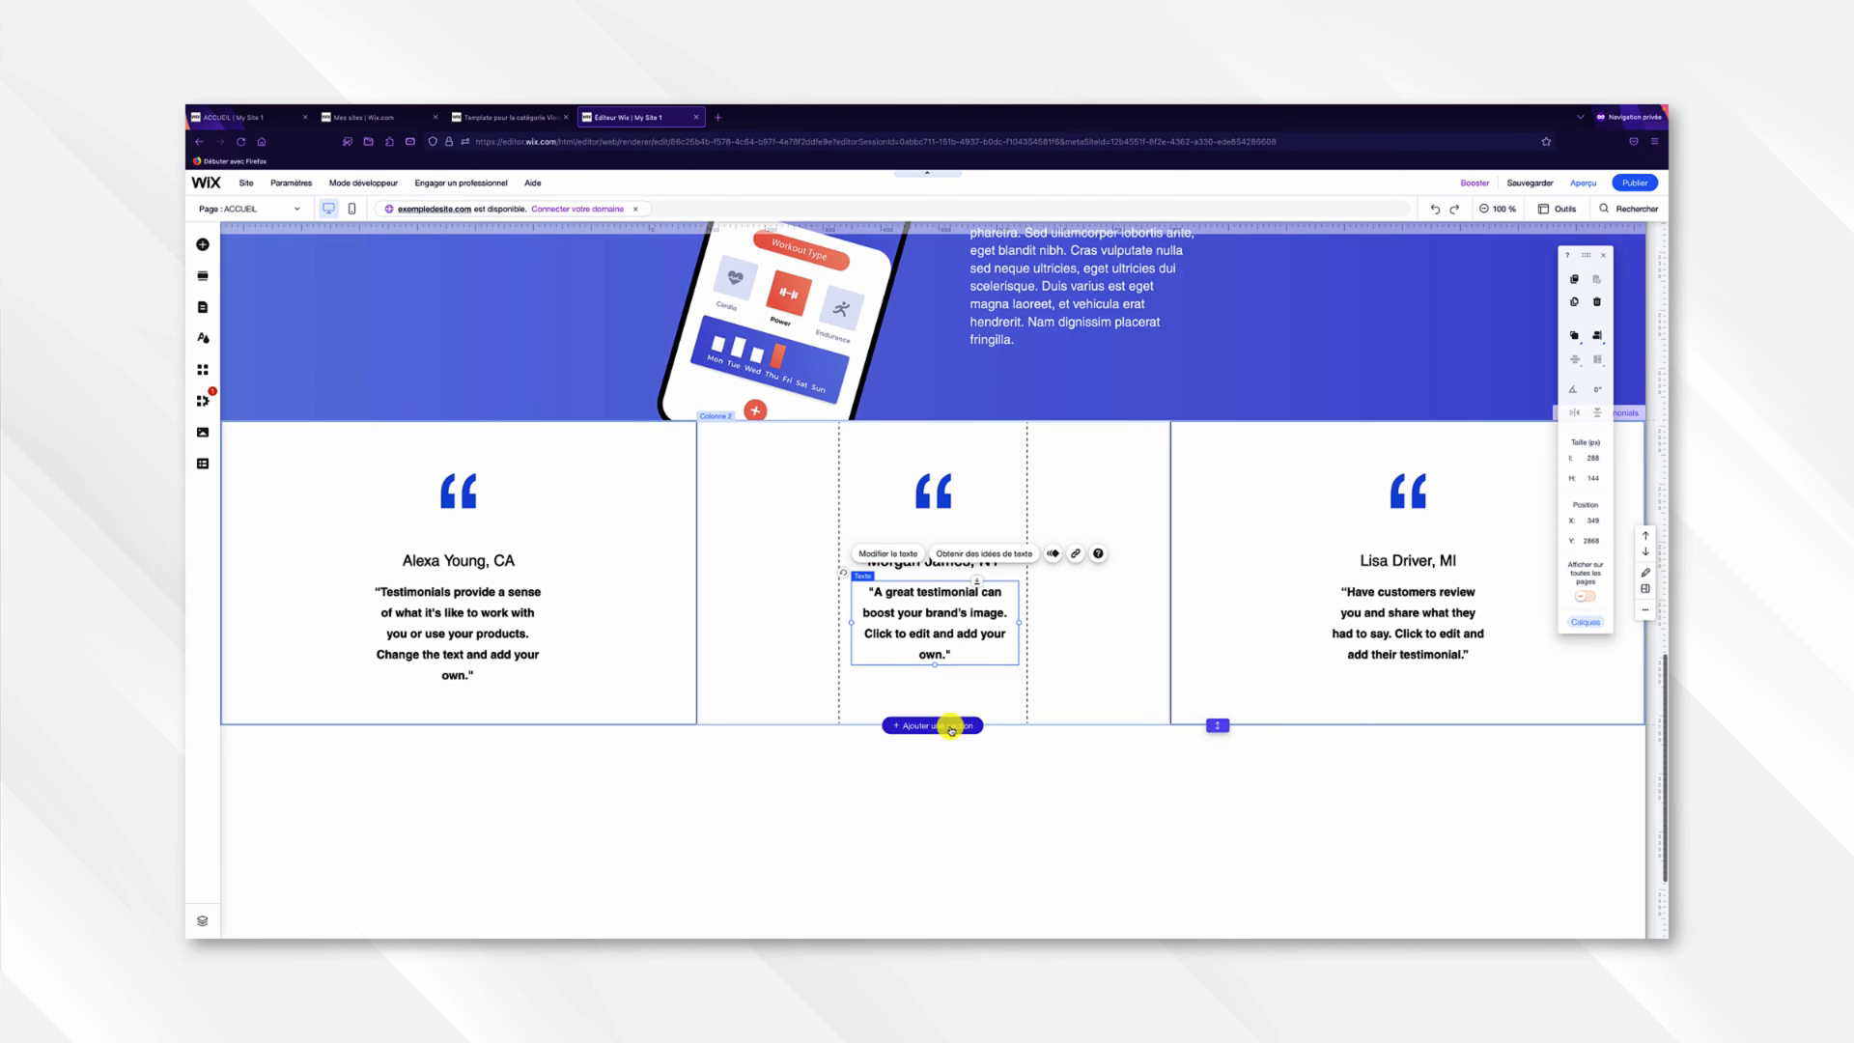
Check the section following the testimonials on the reference site and add a blank section below the testimonials.
left_click(952, 726)
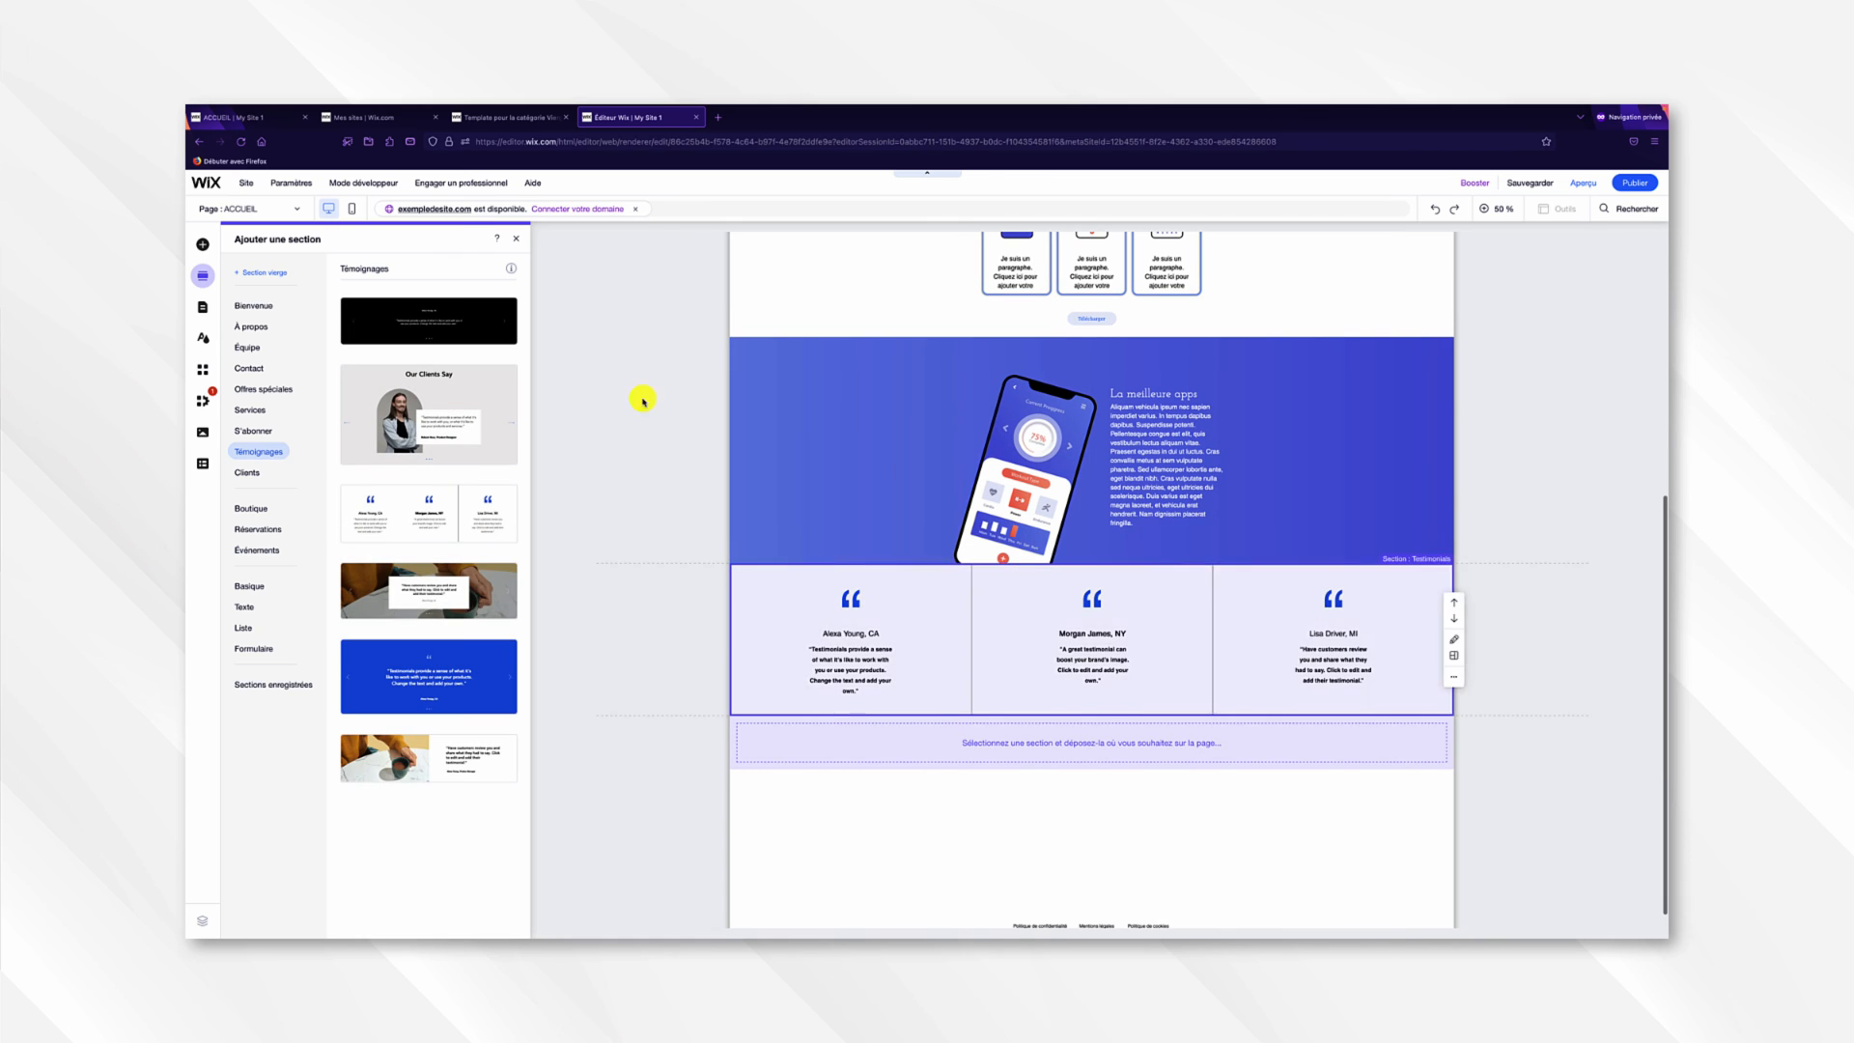
left_click(237, 118)
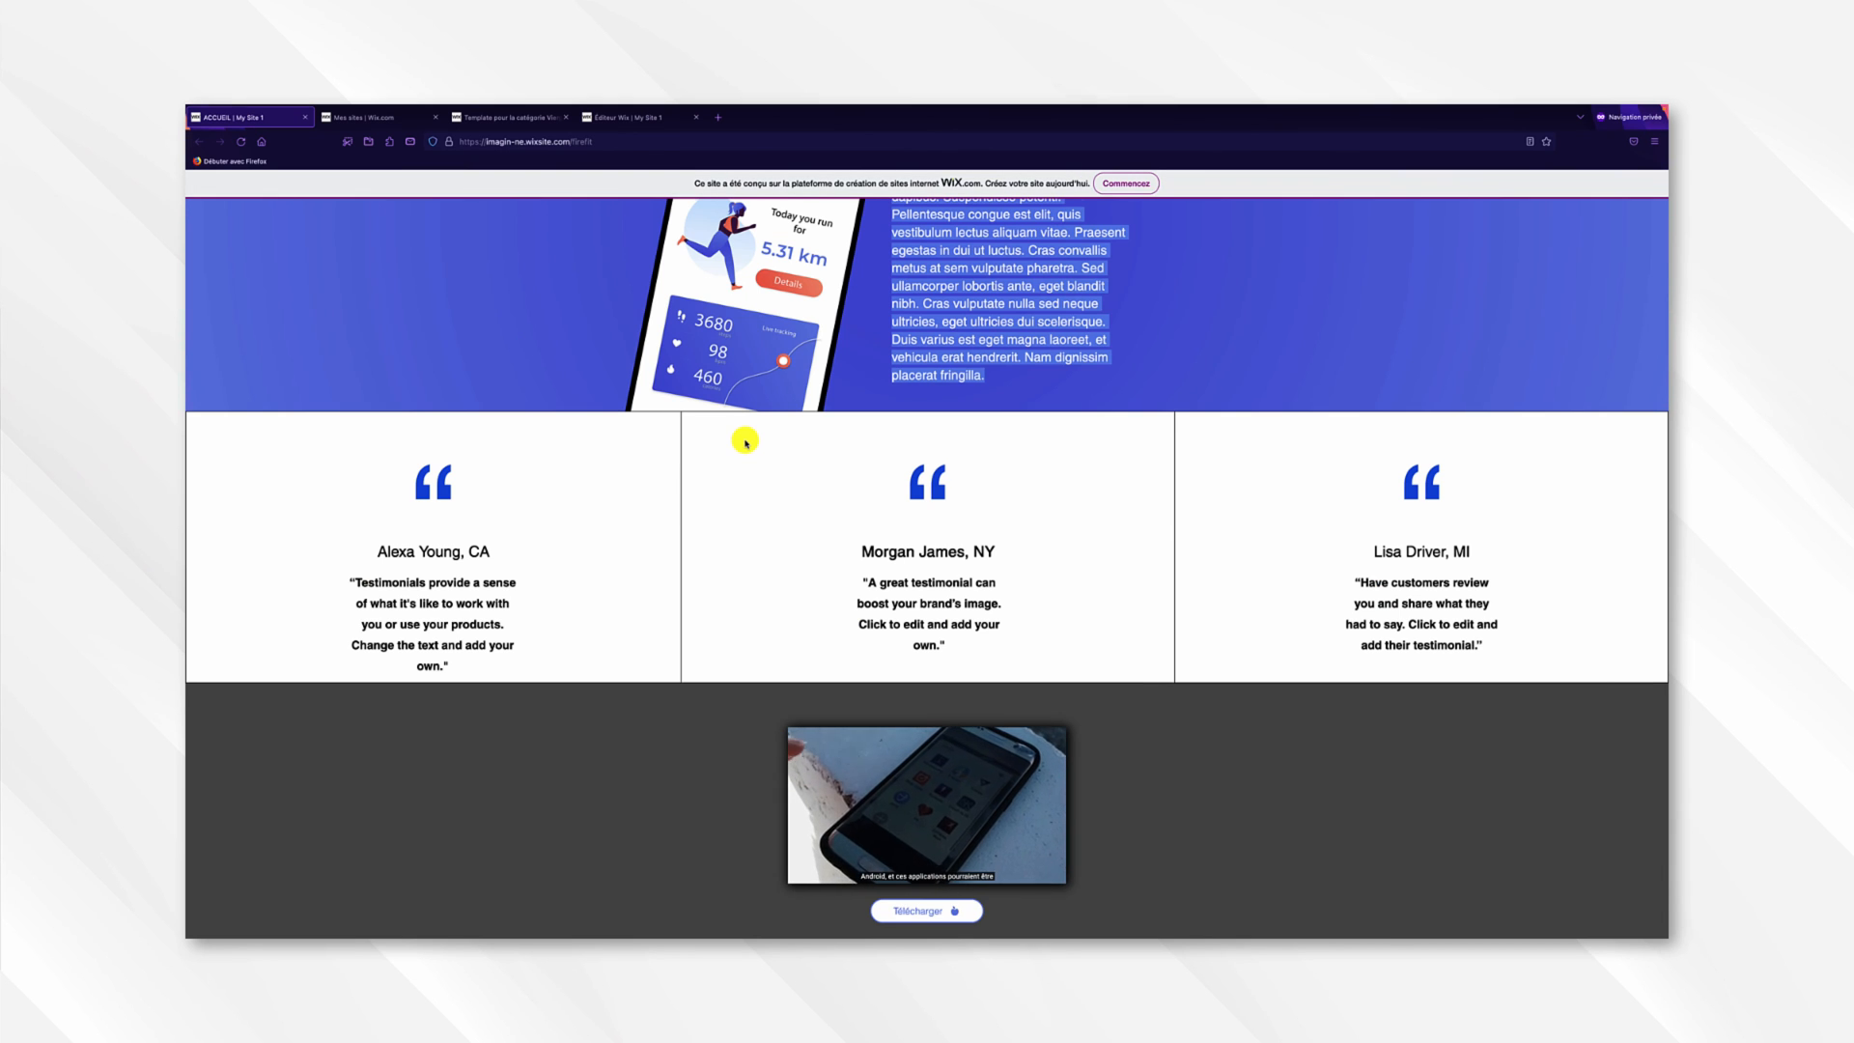
scroll(746, 442, "down", 4)
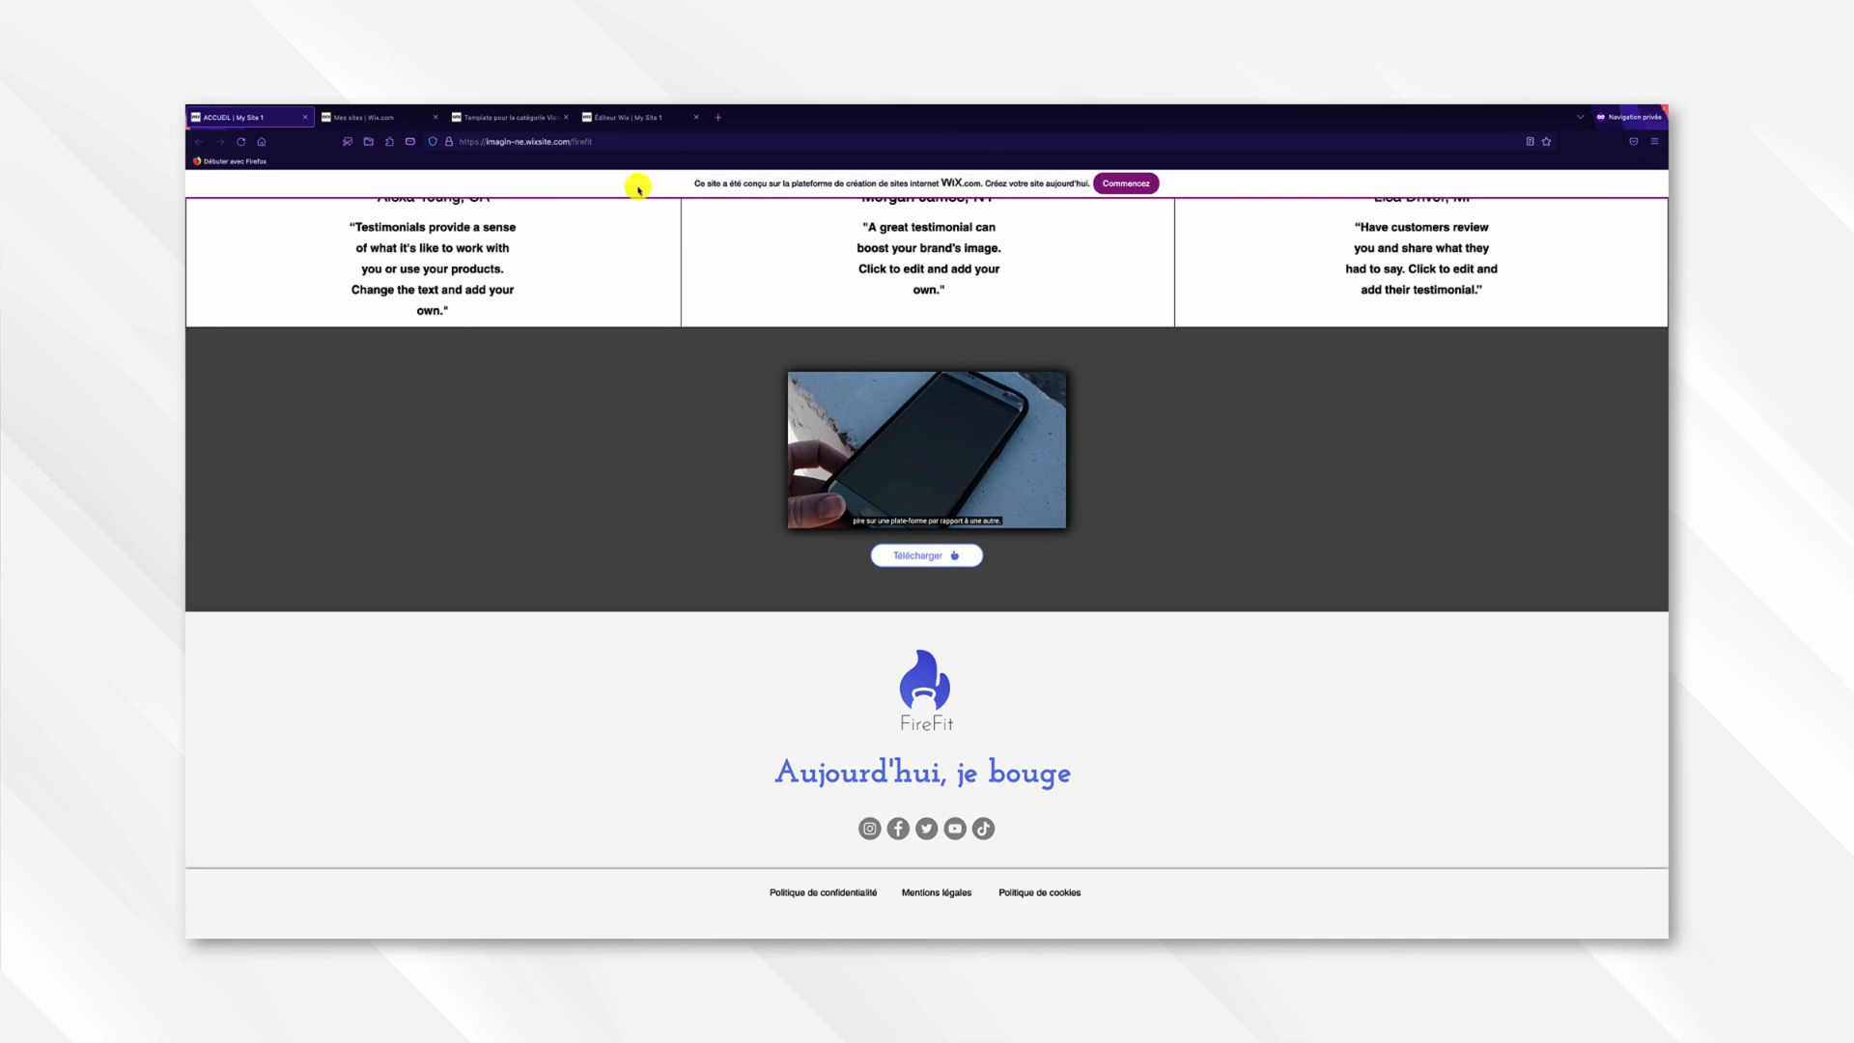
left_click(623, 118)
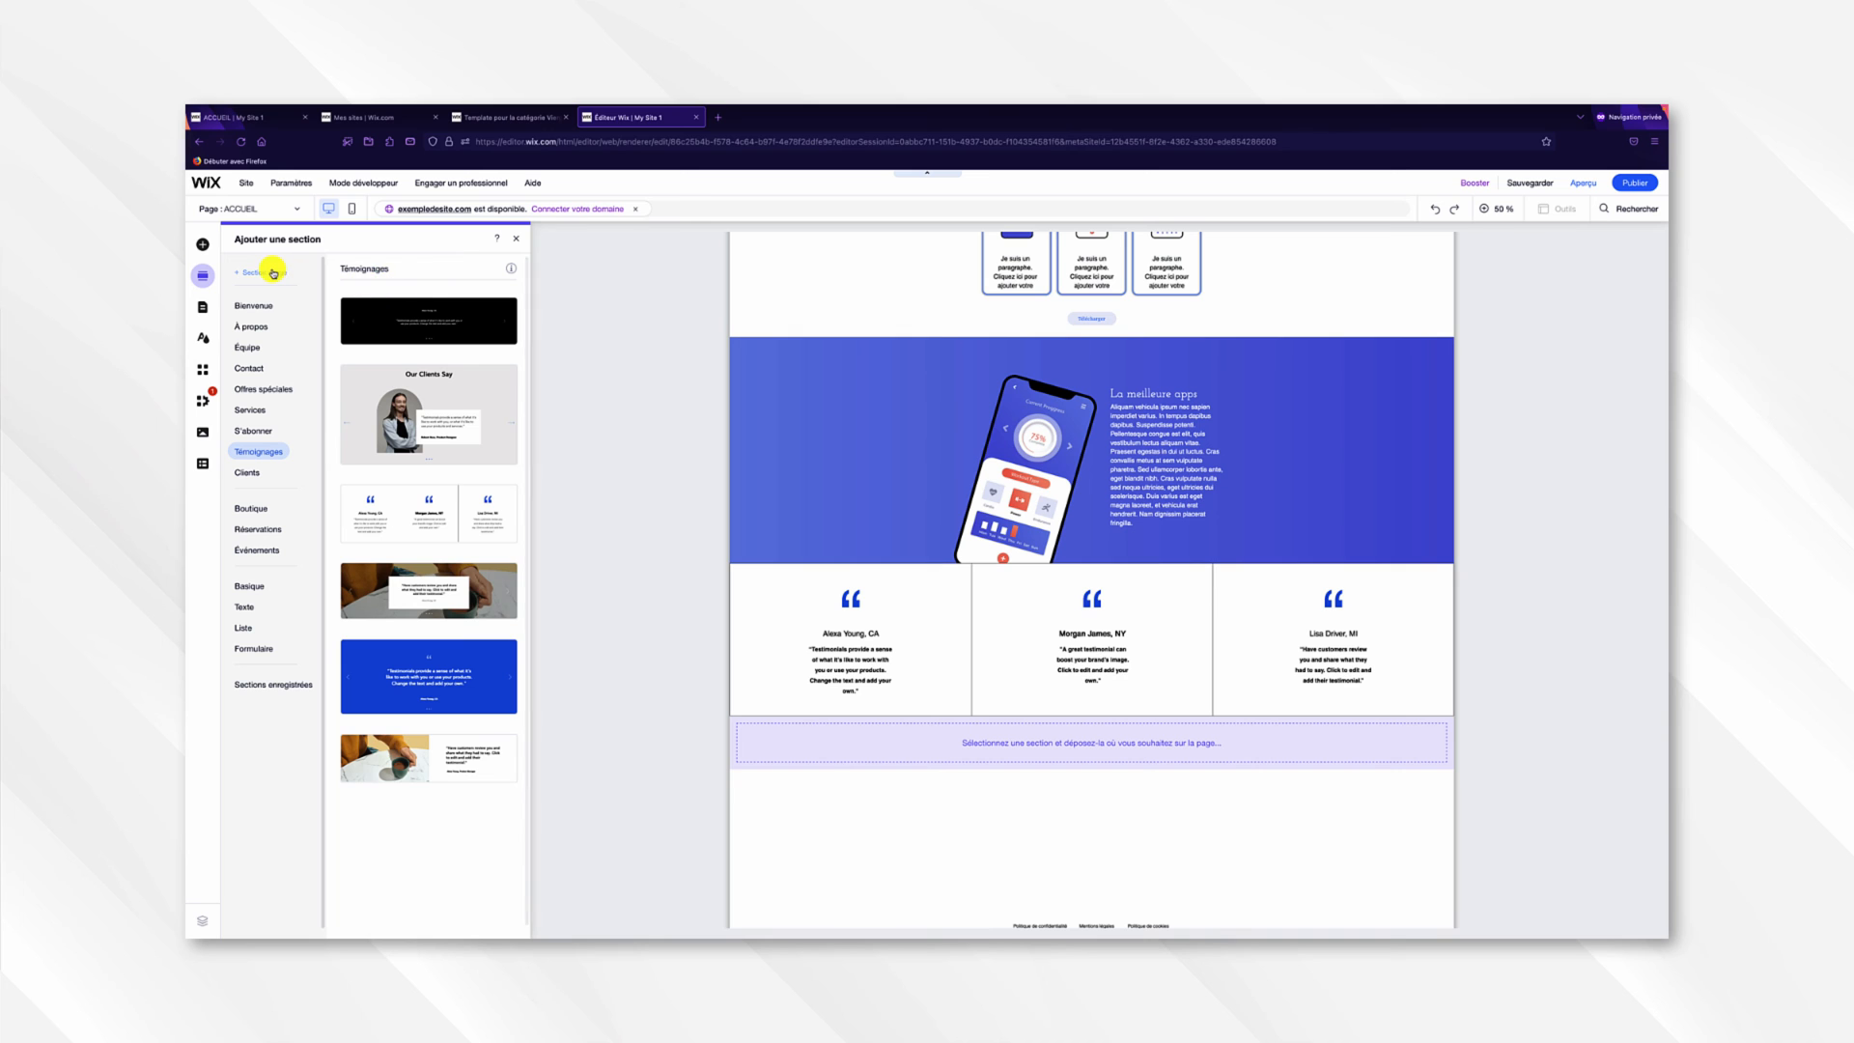
left_click(203, 276)
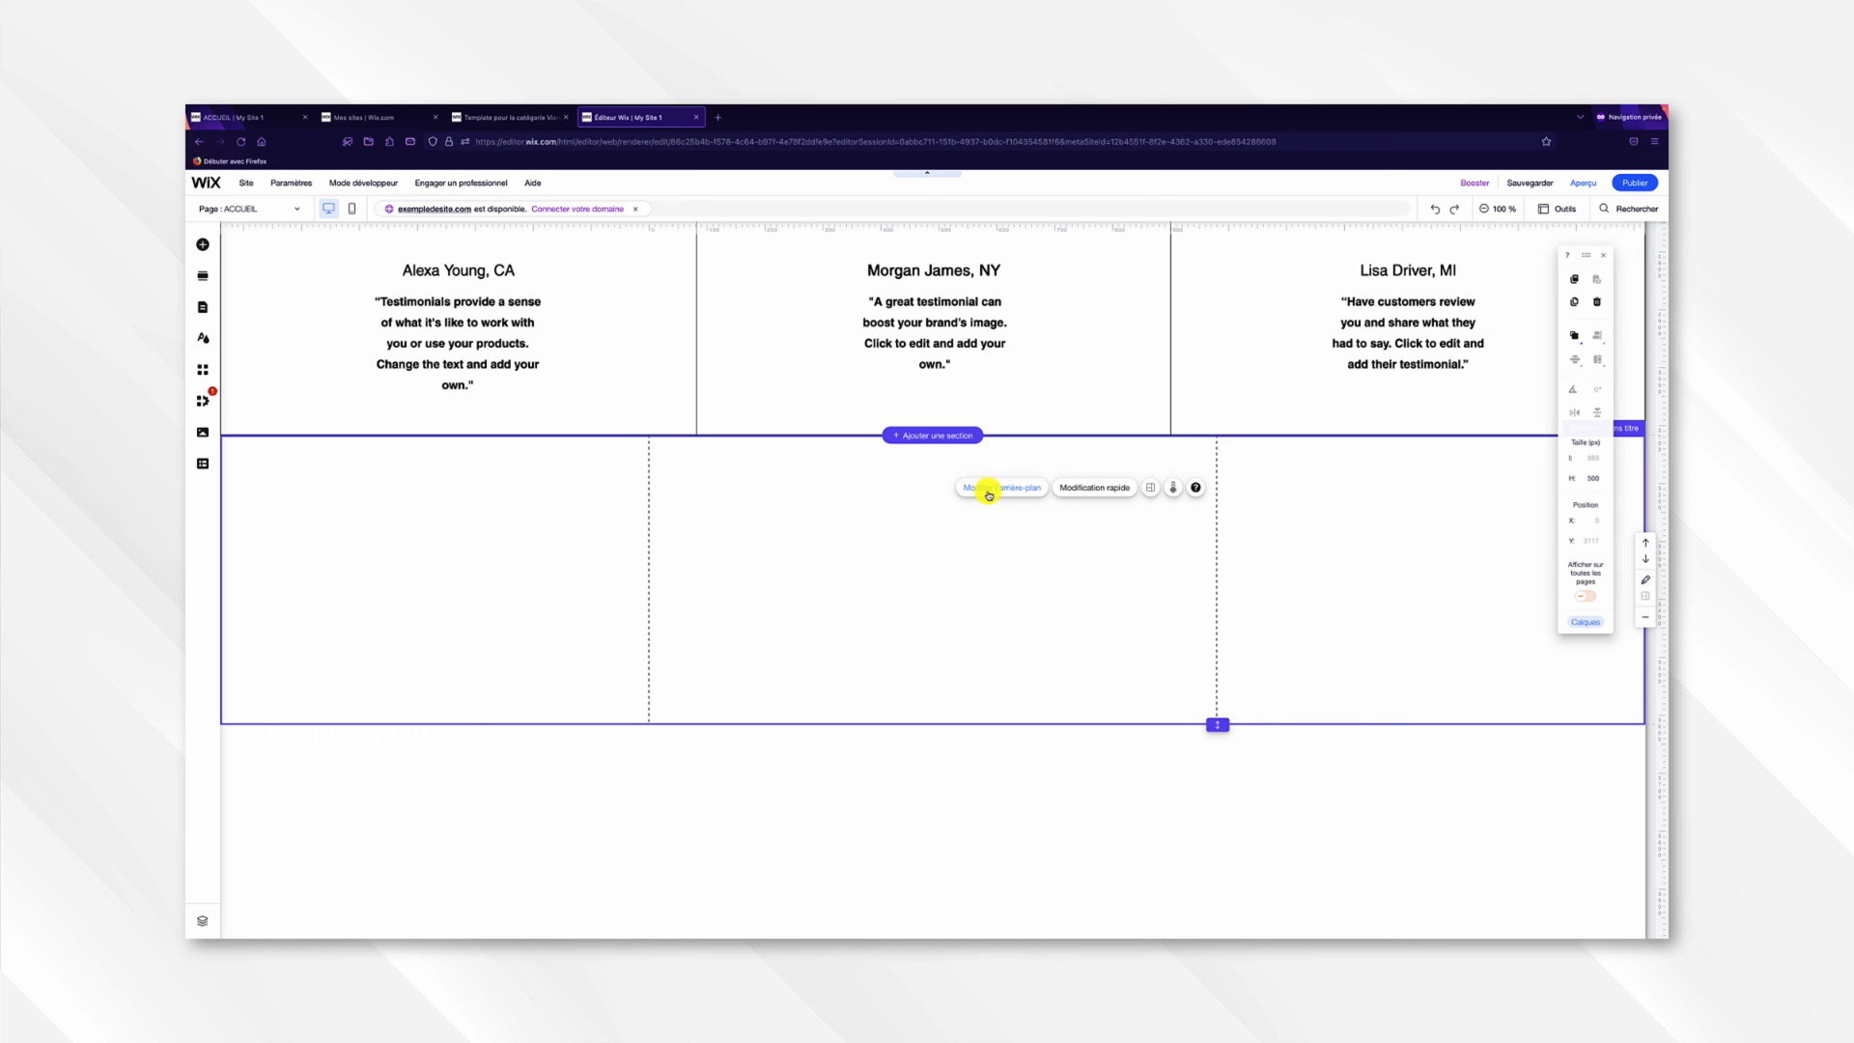
Set the new blank section's background to the dark grey theme colour.
left_click(988, 490)
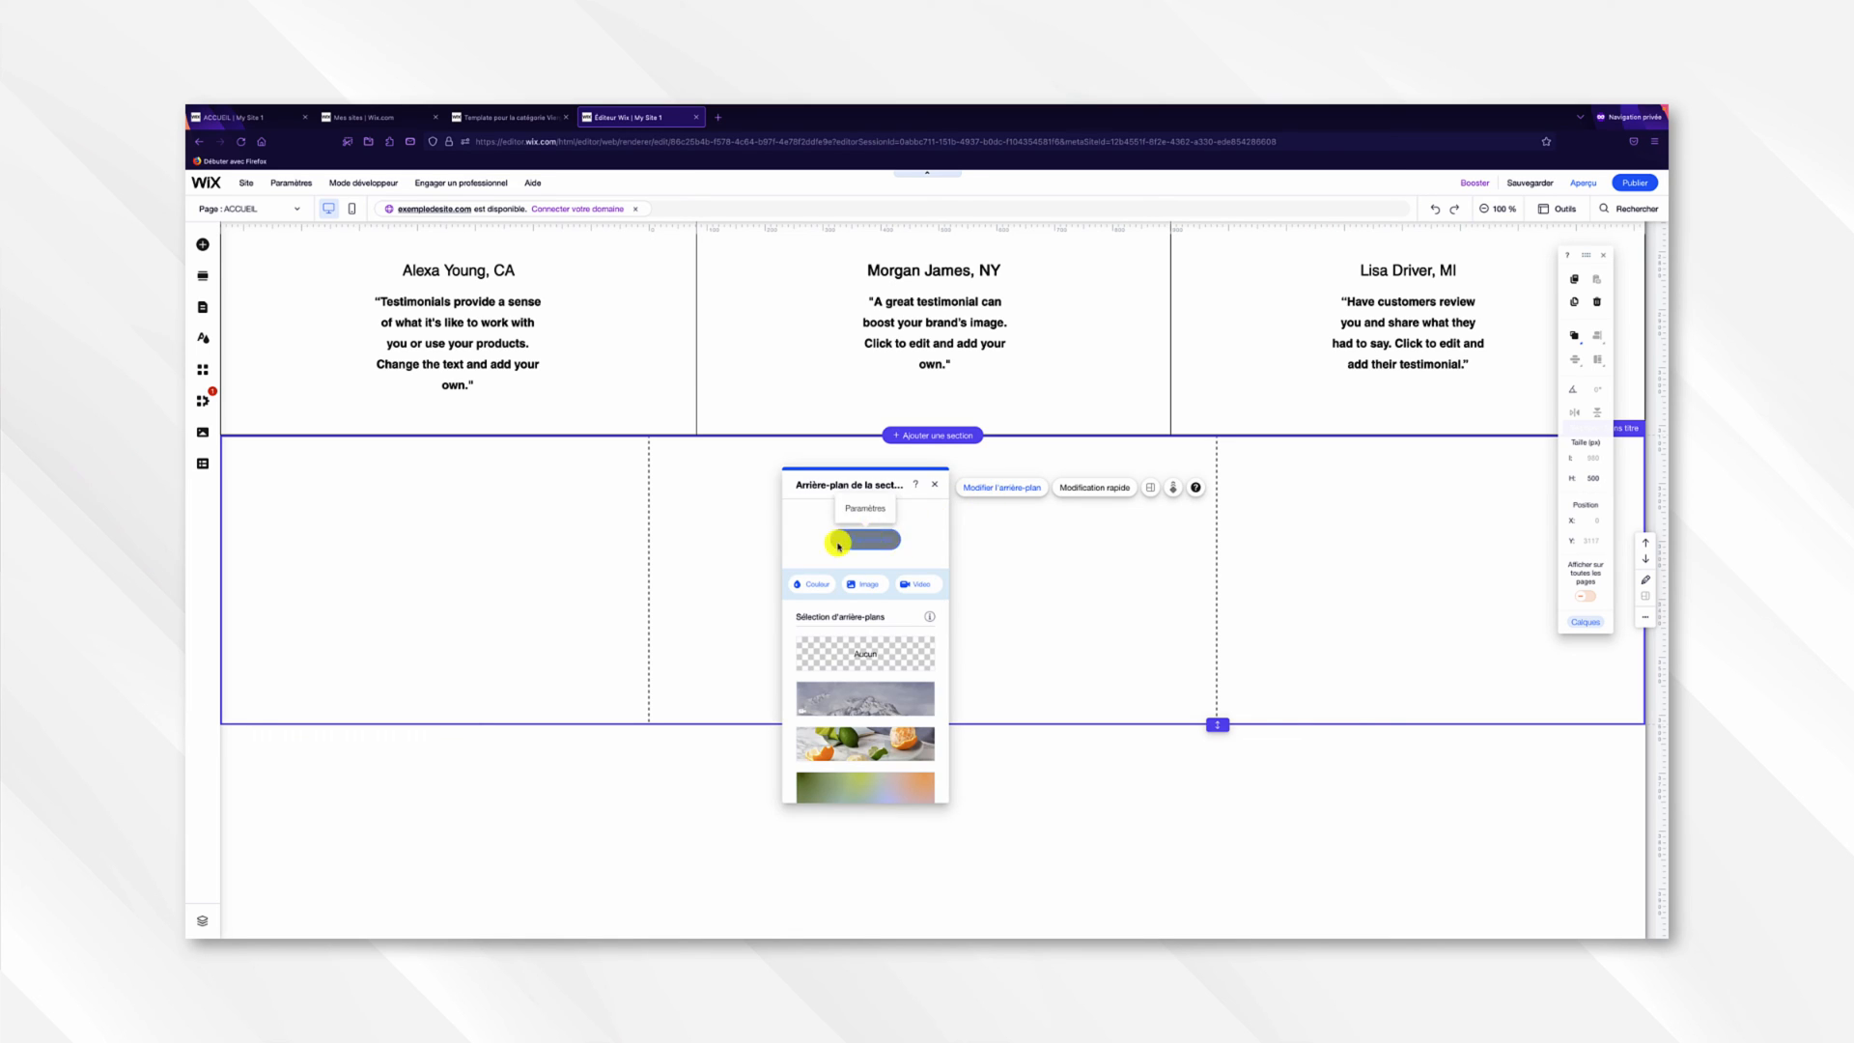
left_click(802, 585)
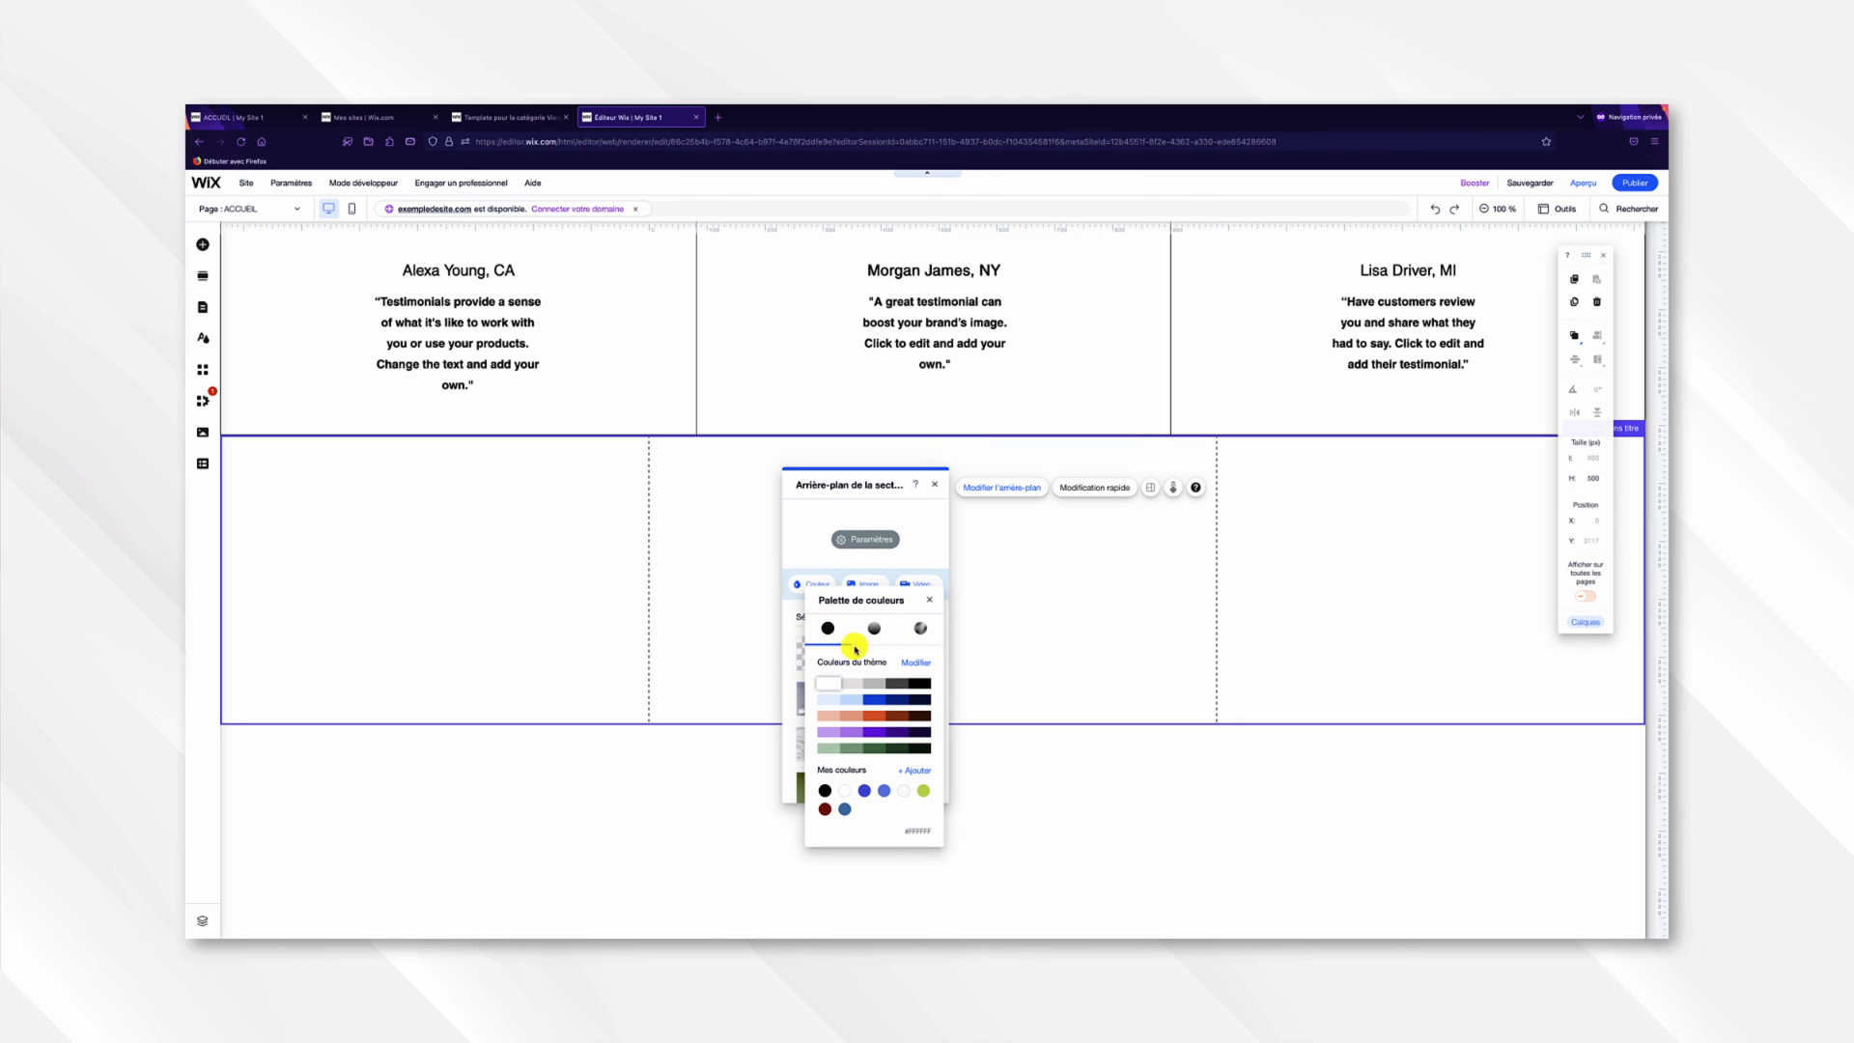
left_click(905, 684)
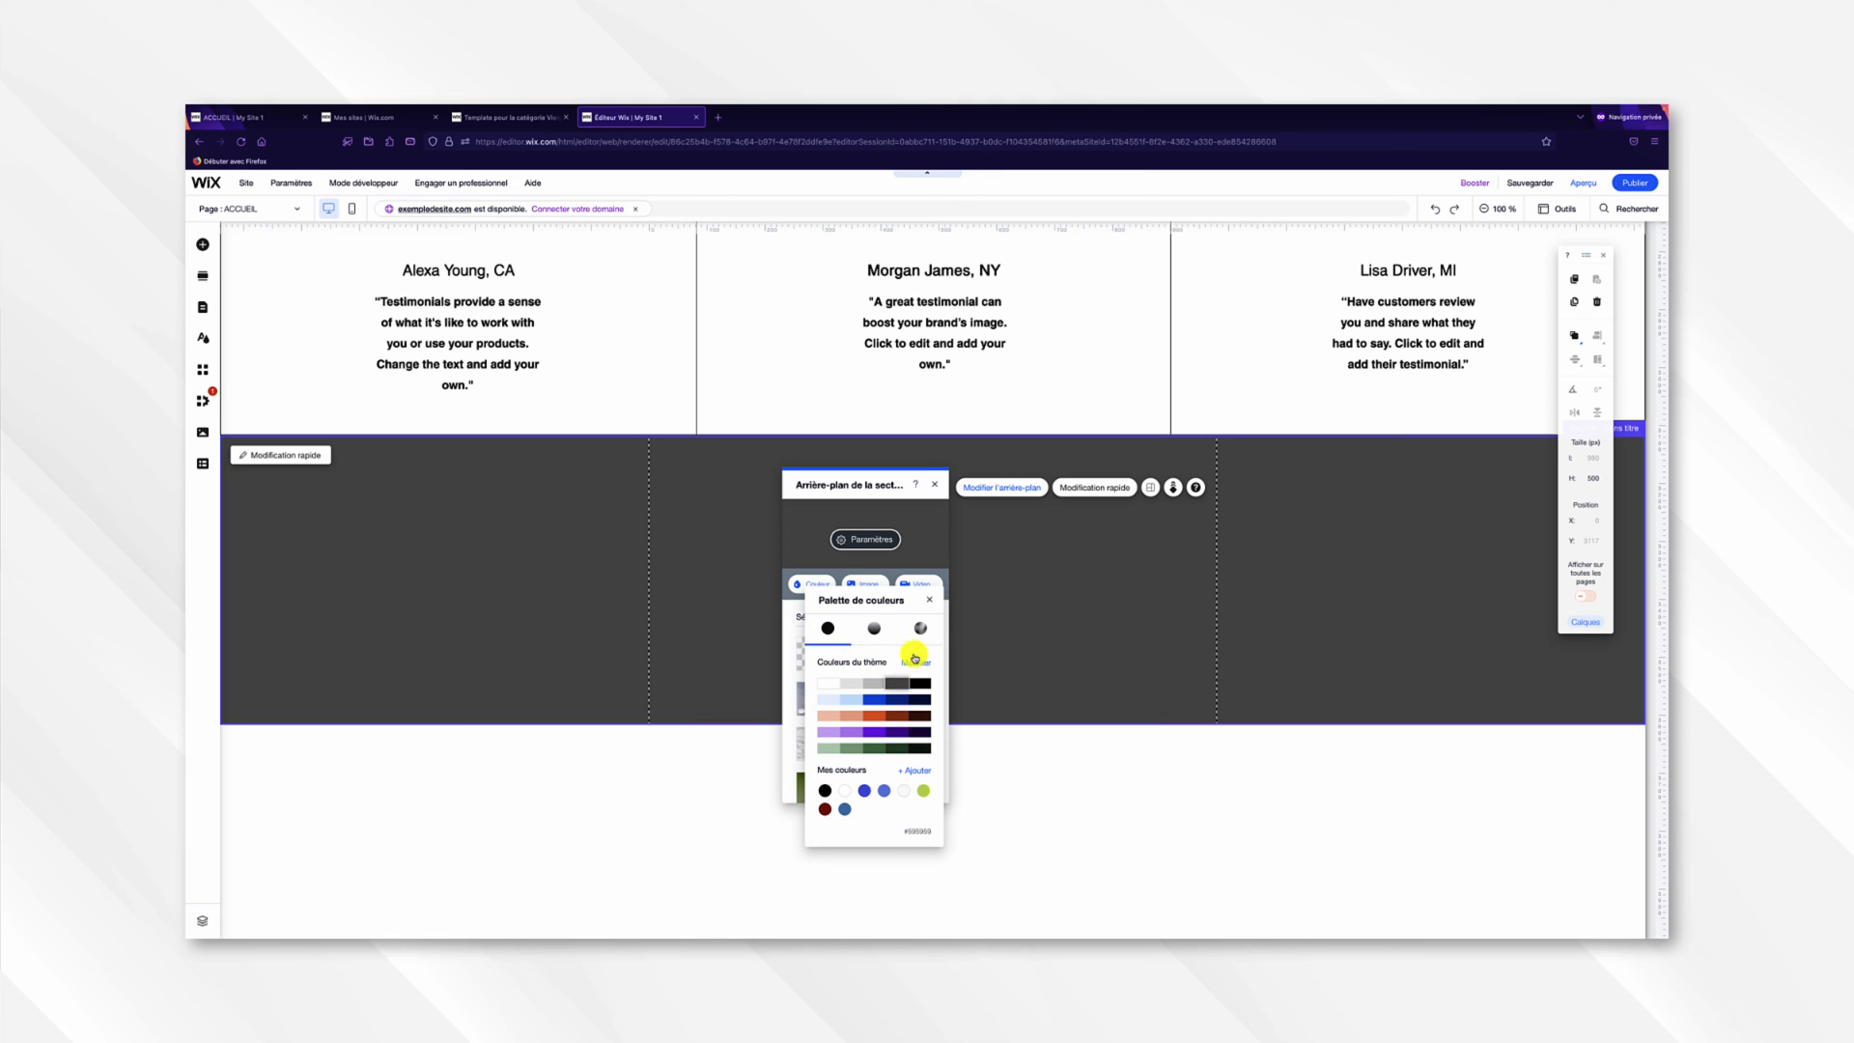
left_click(926, 604)
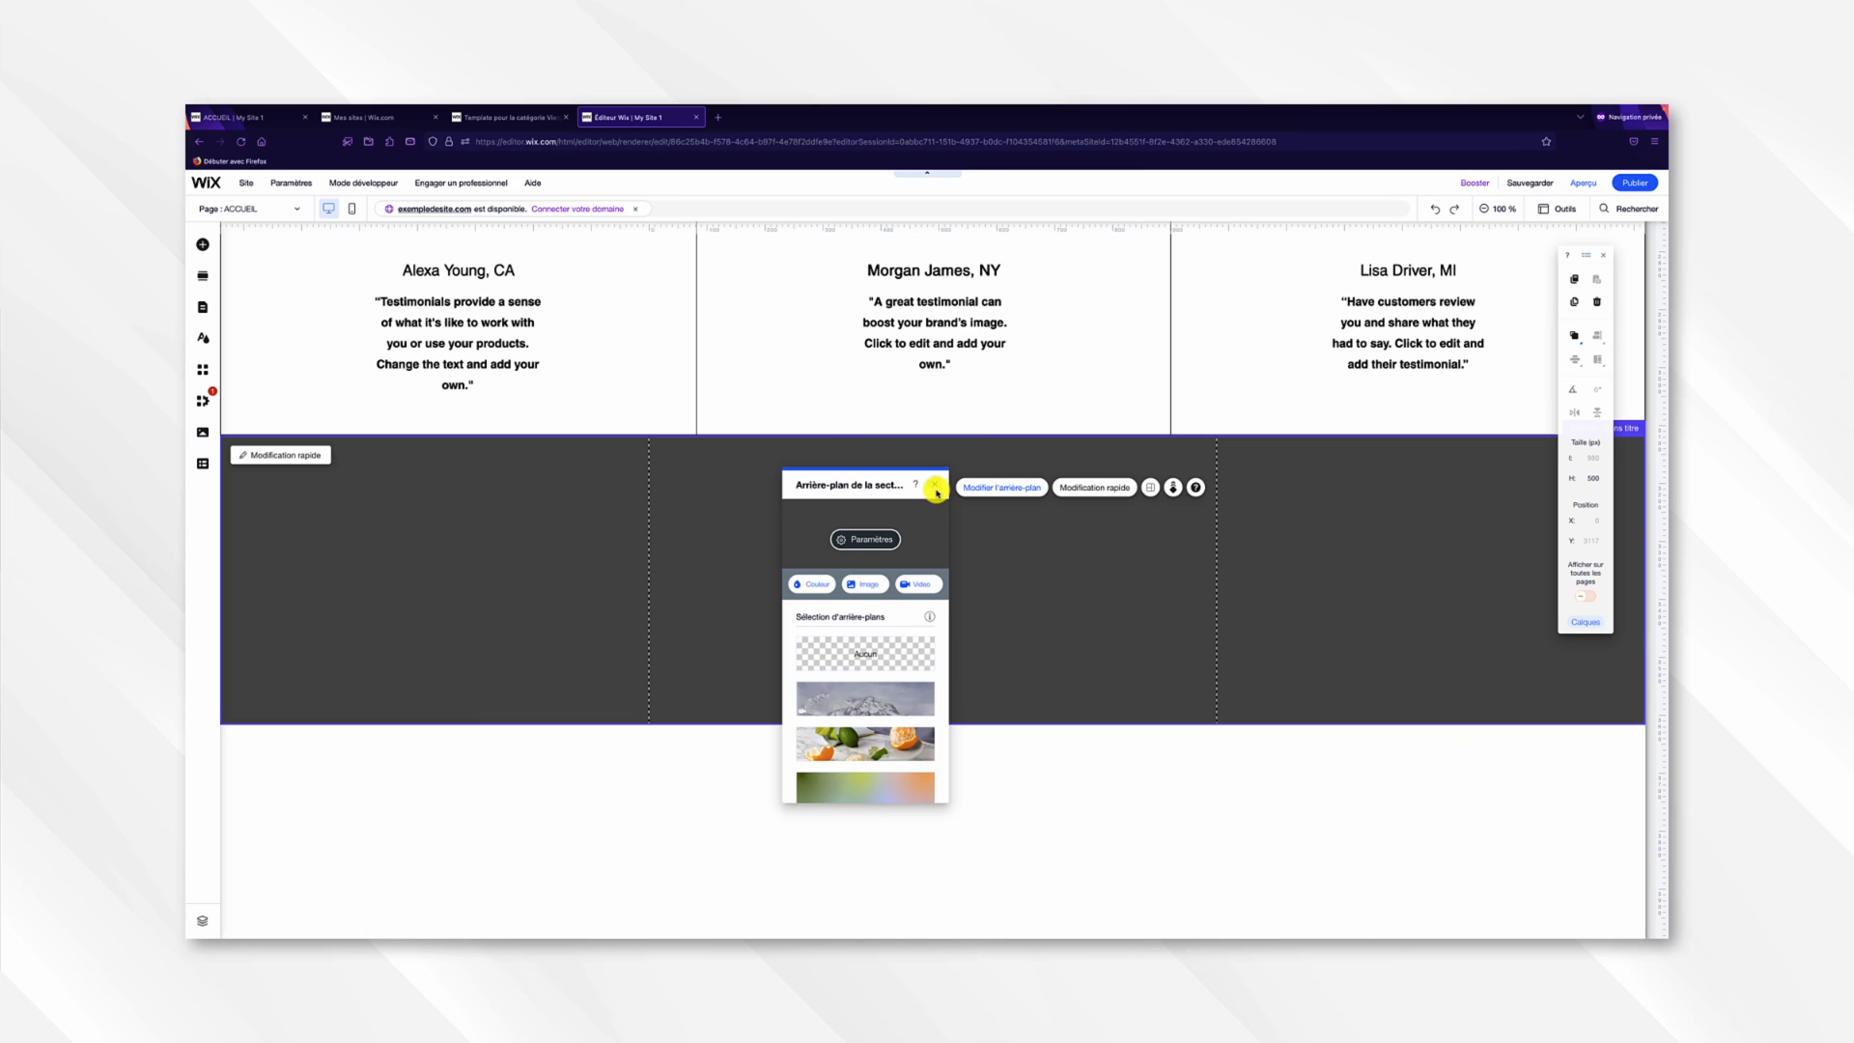
left_click(935, 486)
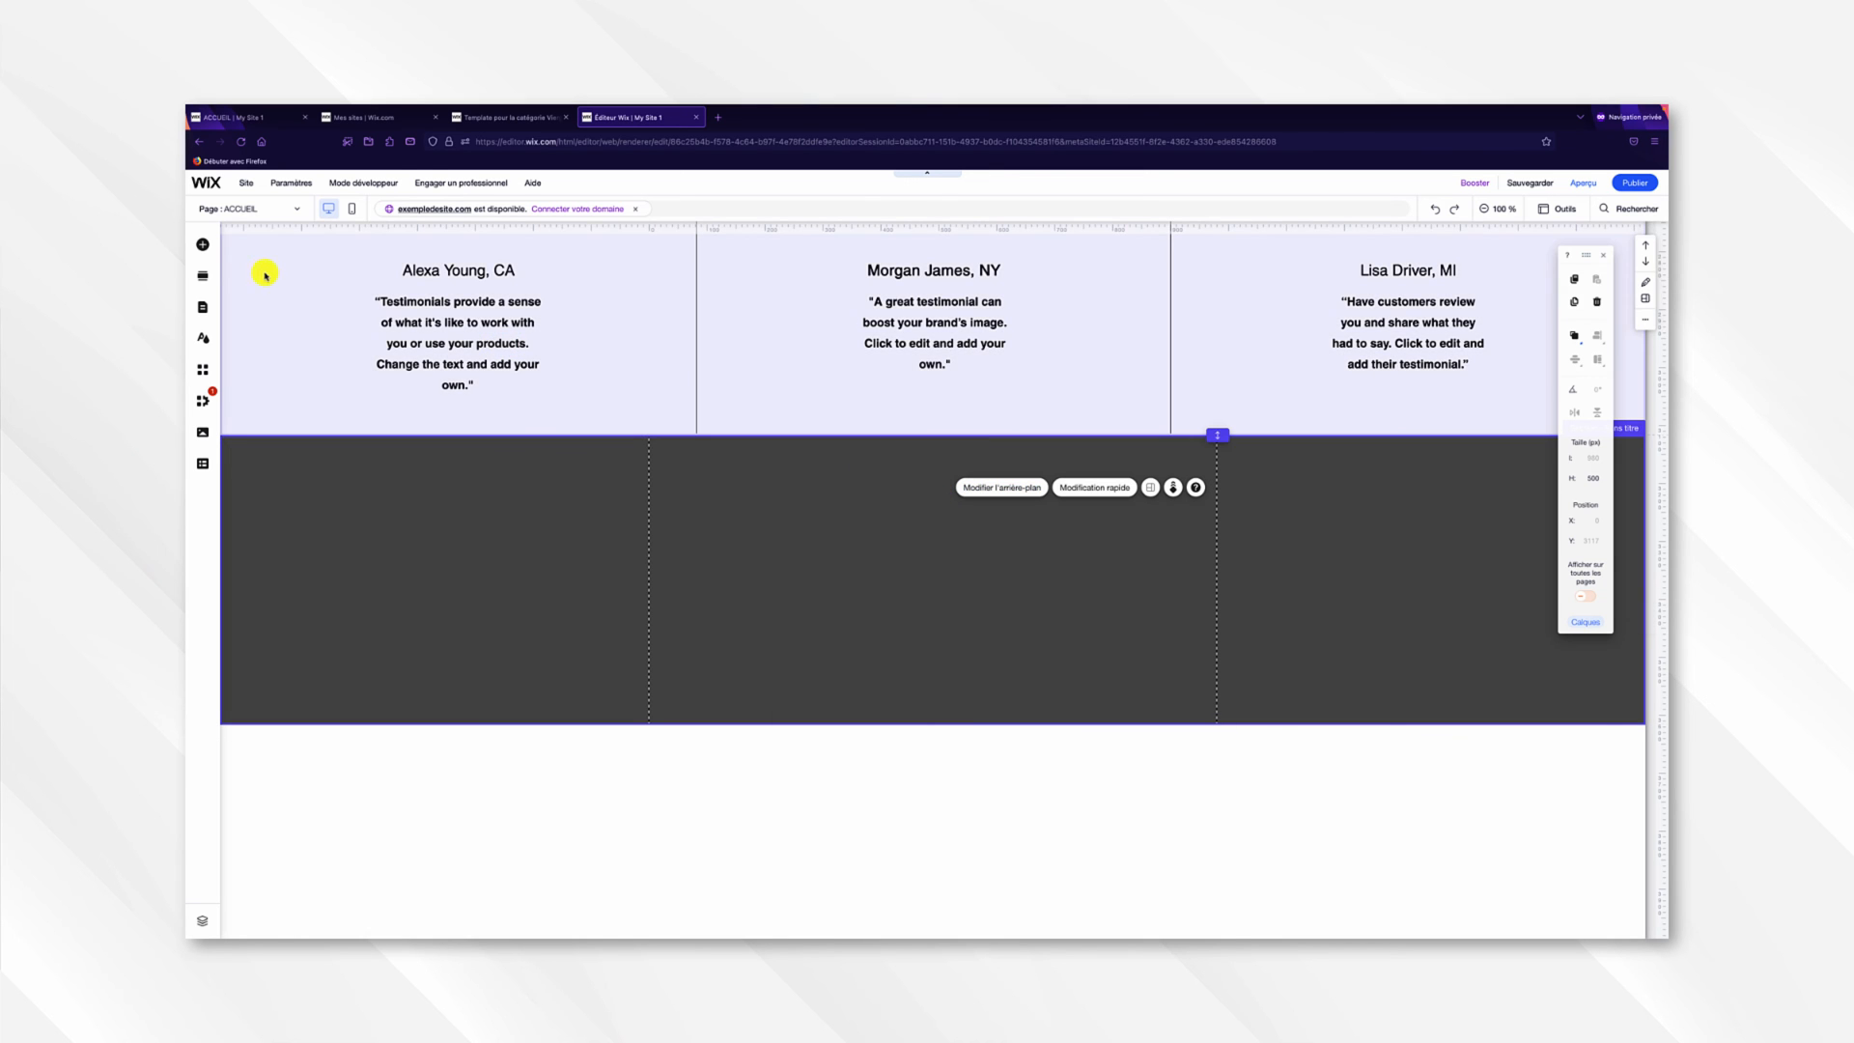
Add a single uploaded-video player, centred horizontally in the dark grey section.
left_click(202, 245)
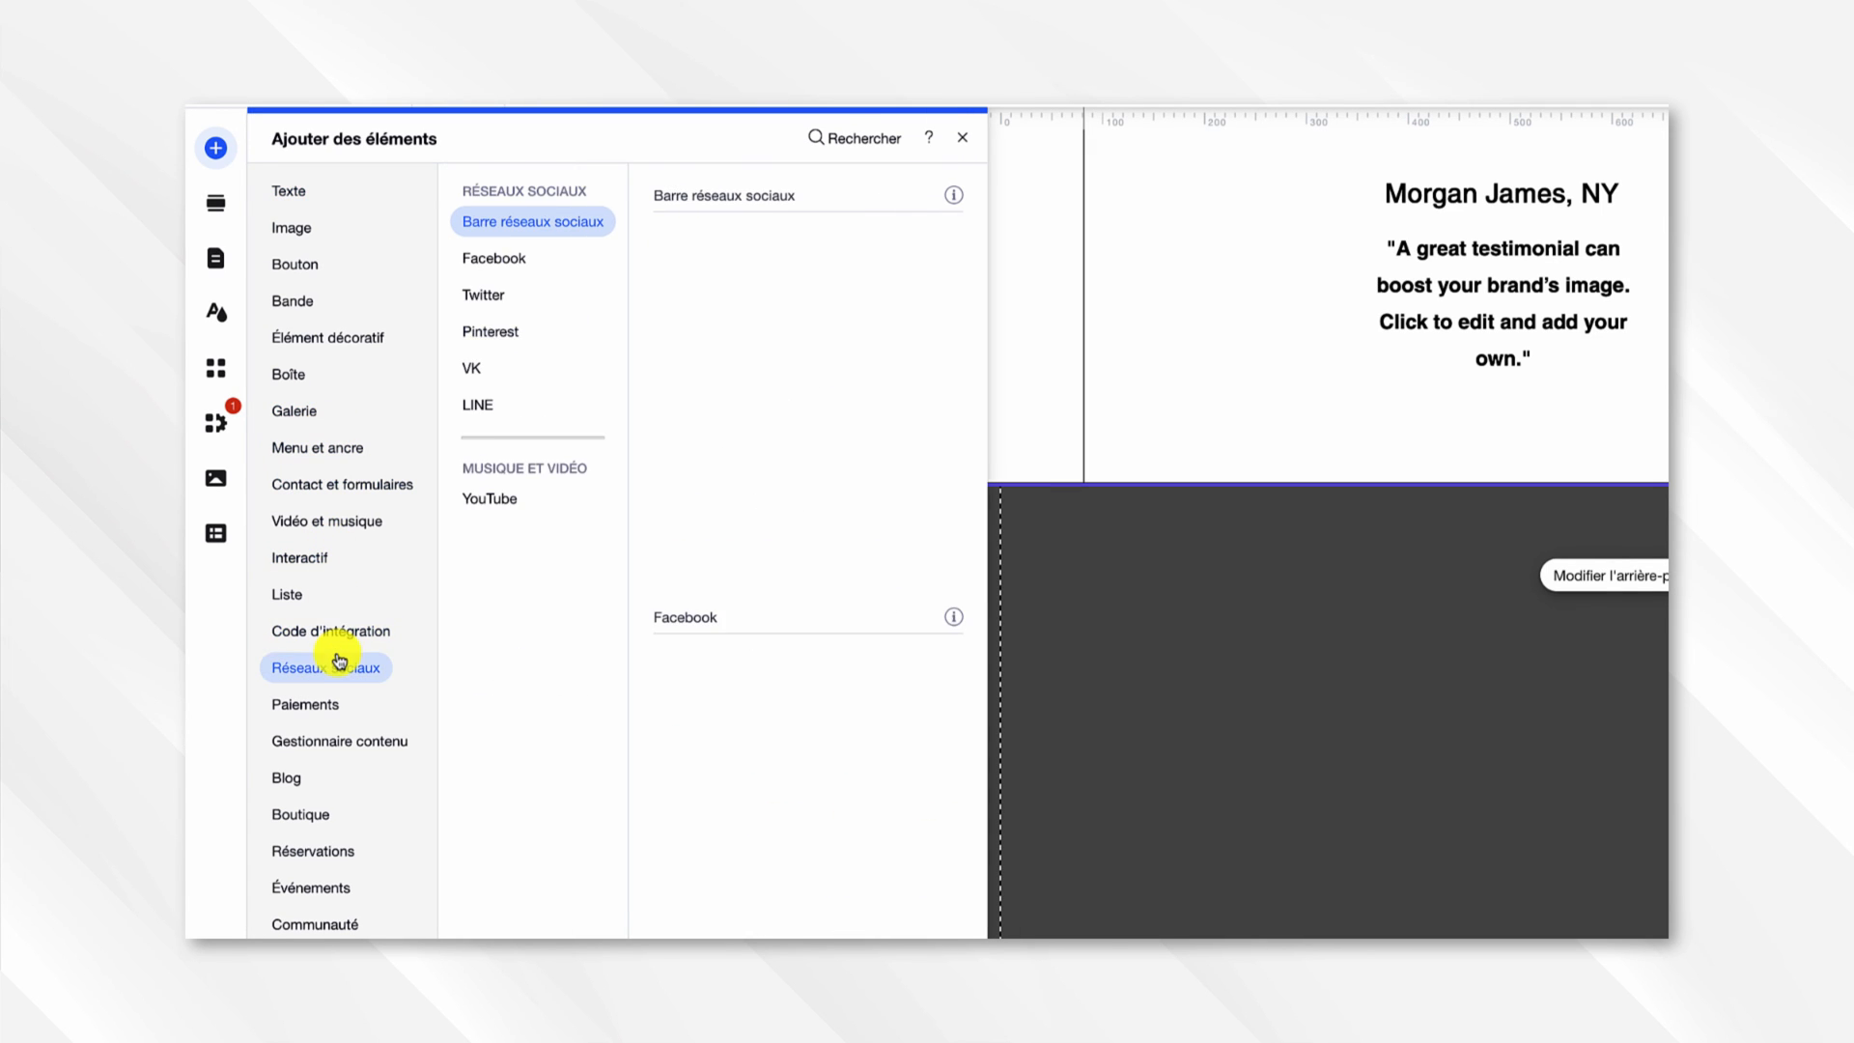
mouse_move(336, 633)
mouse_move(328, 530)
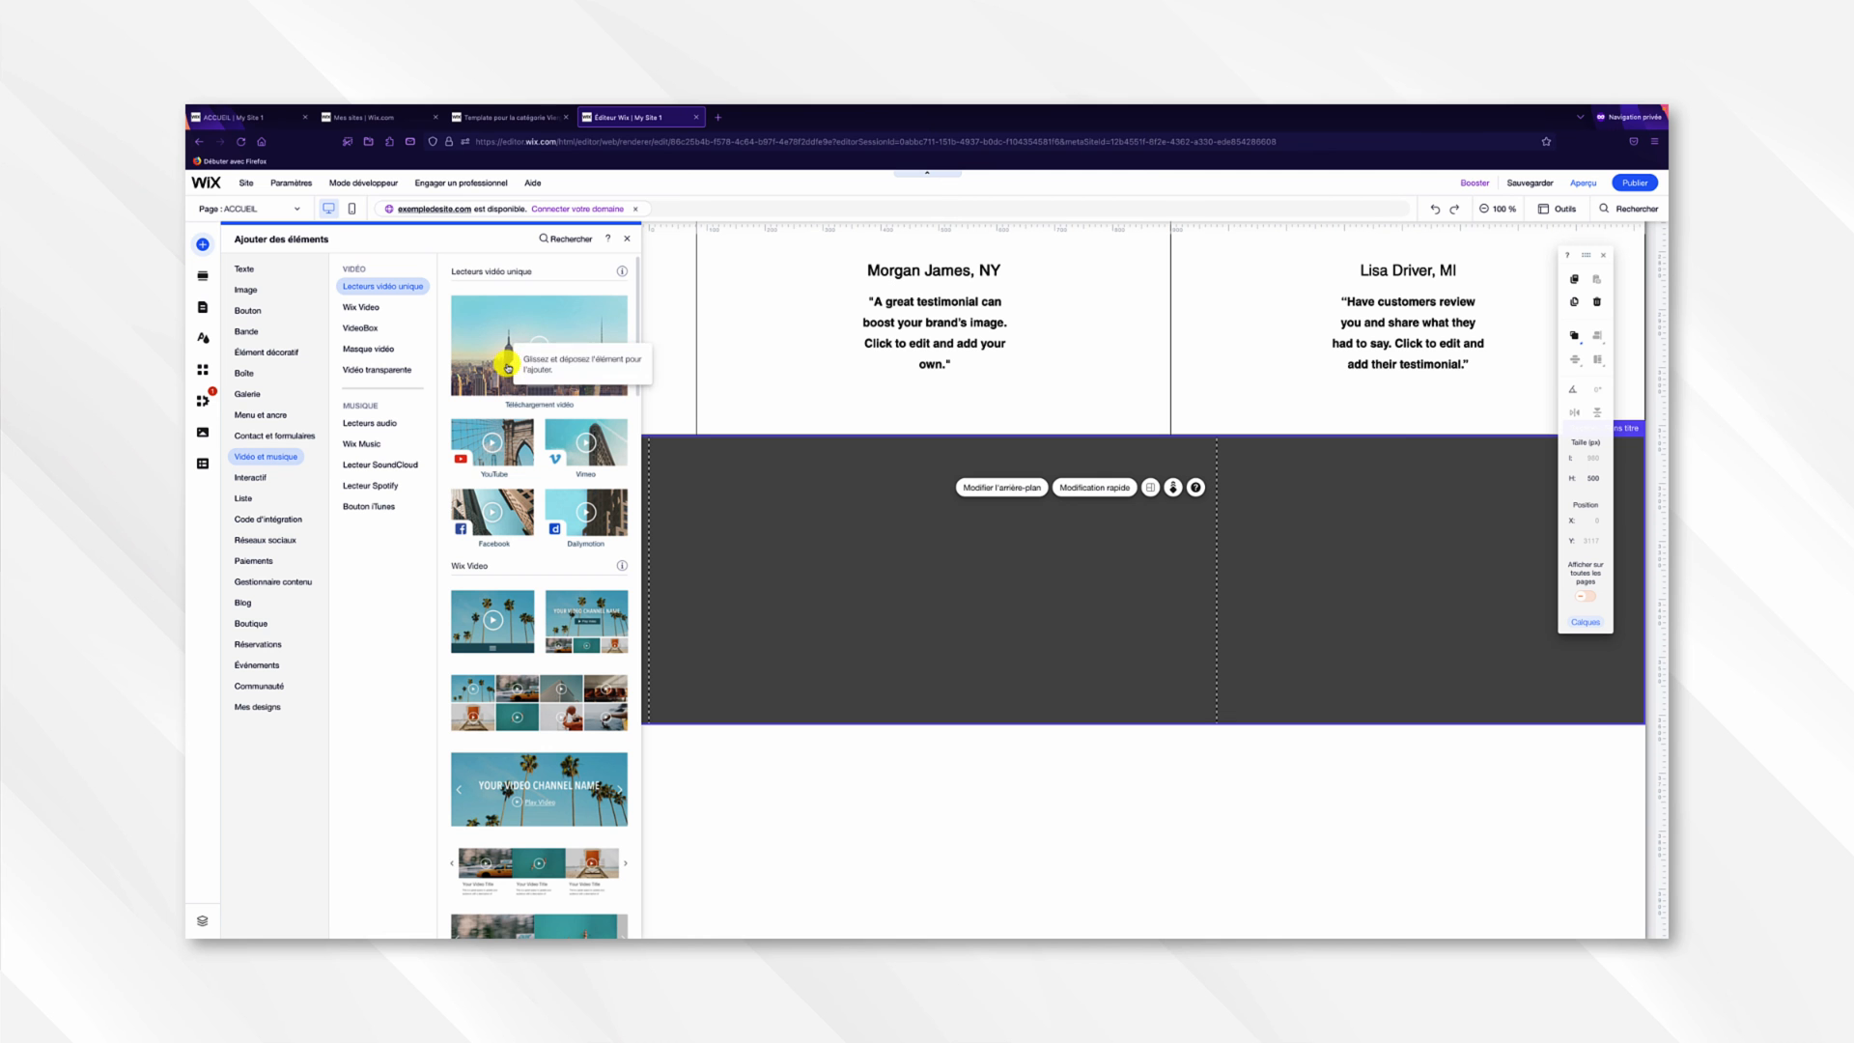
left_click_drag(509, 359, 882, 574)
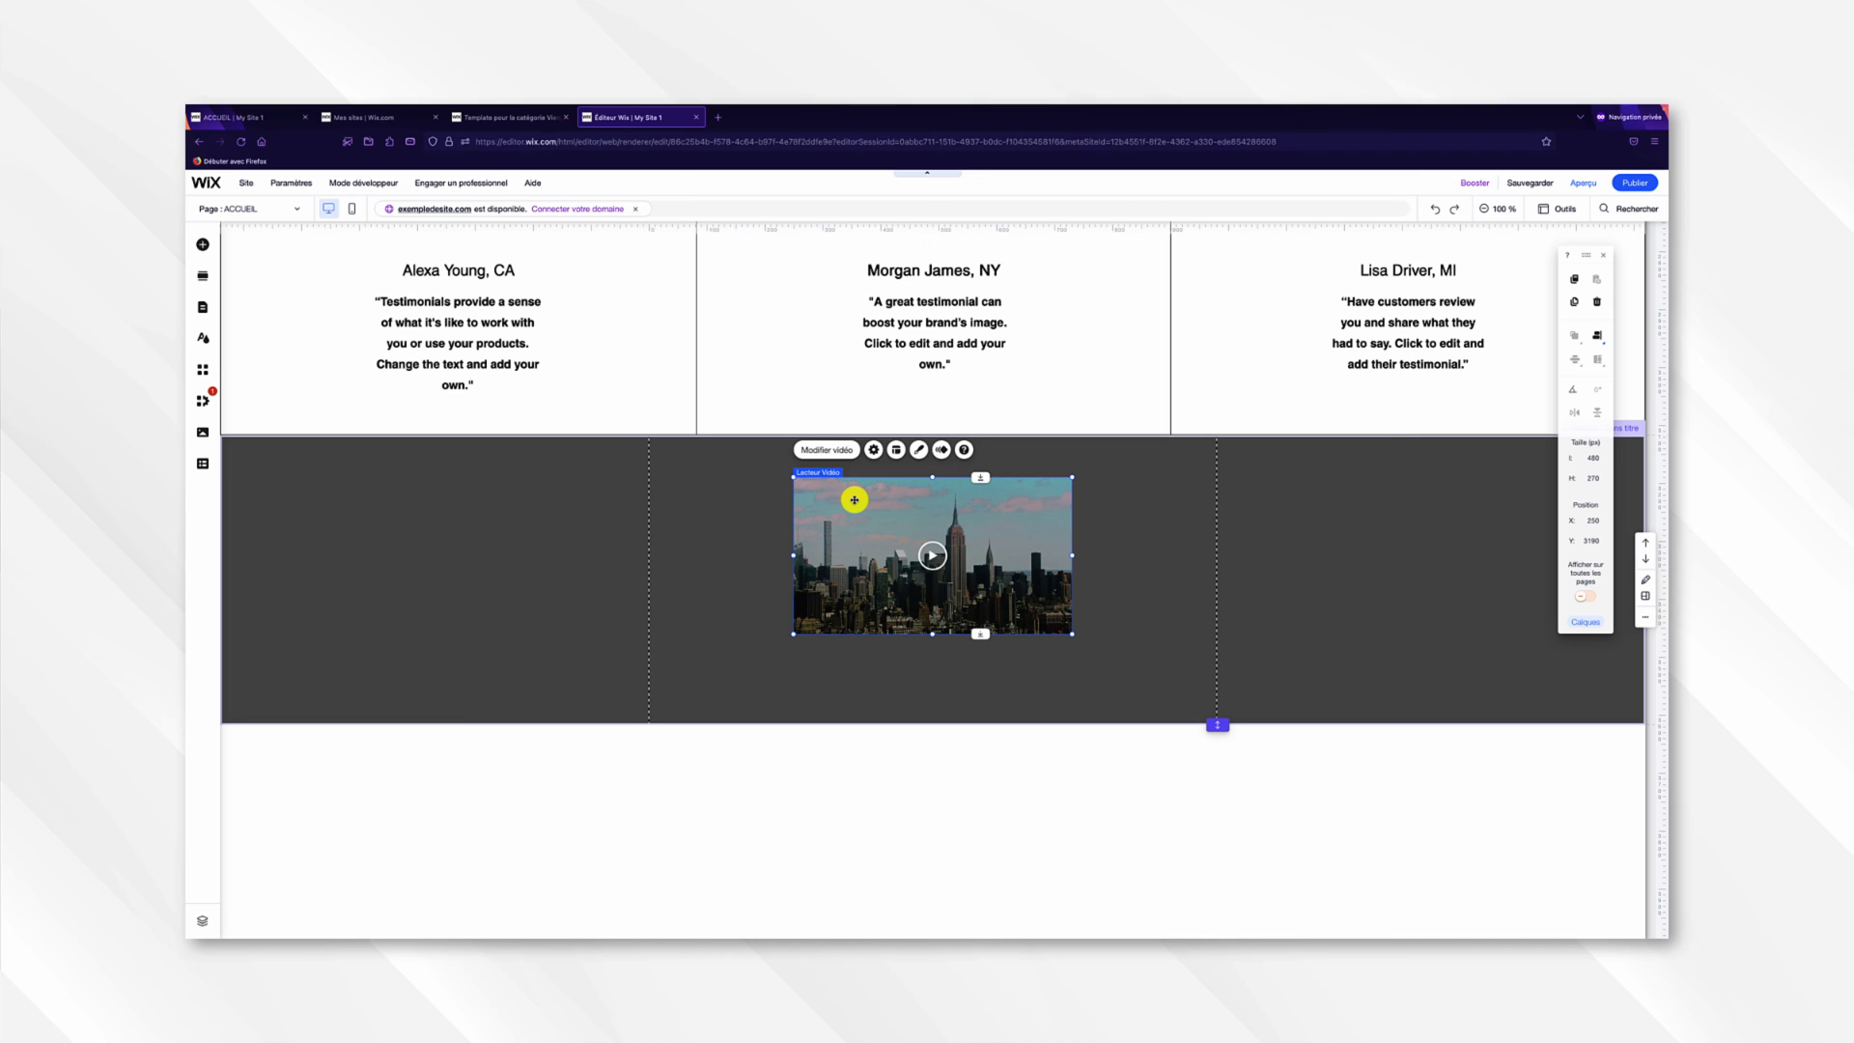
Switch the video player's source to YouTube and enable automatic playback and looping.
left_click(873, 449)
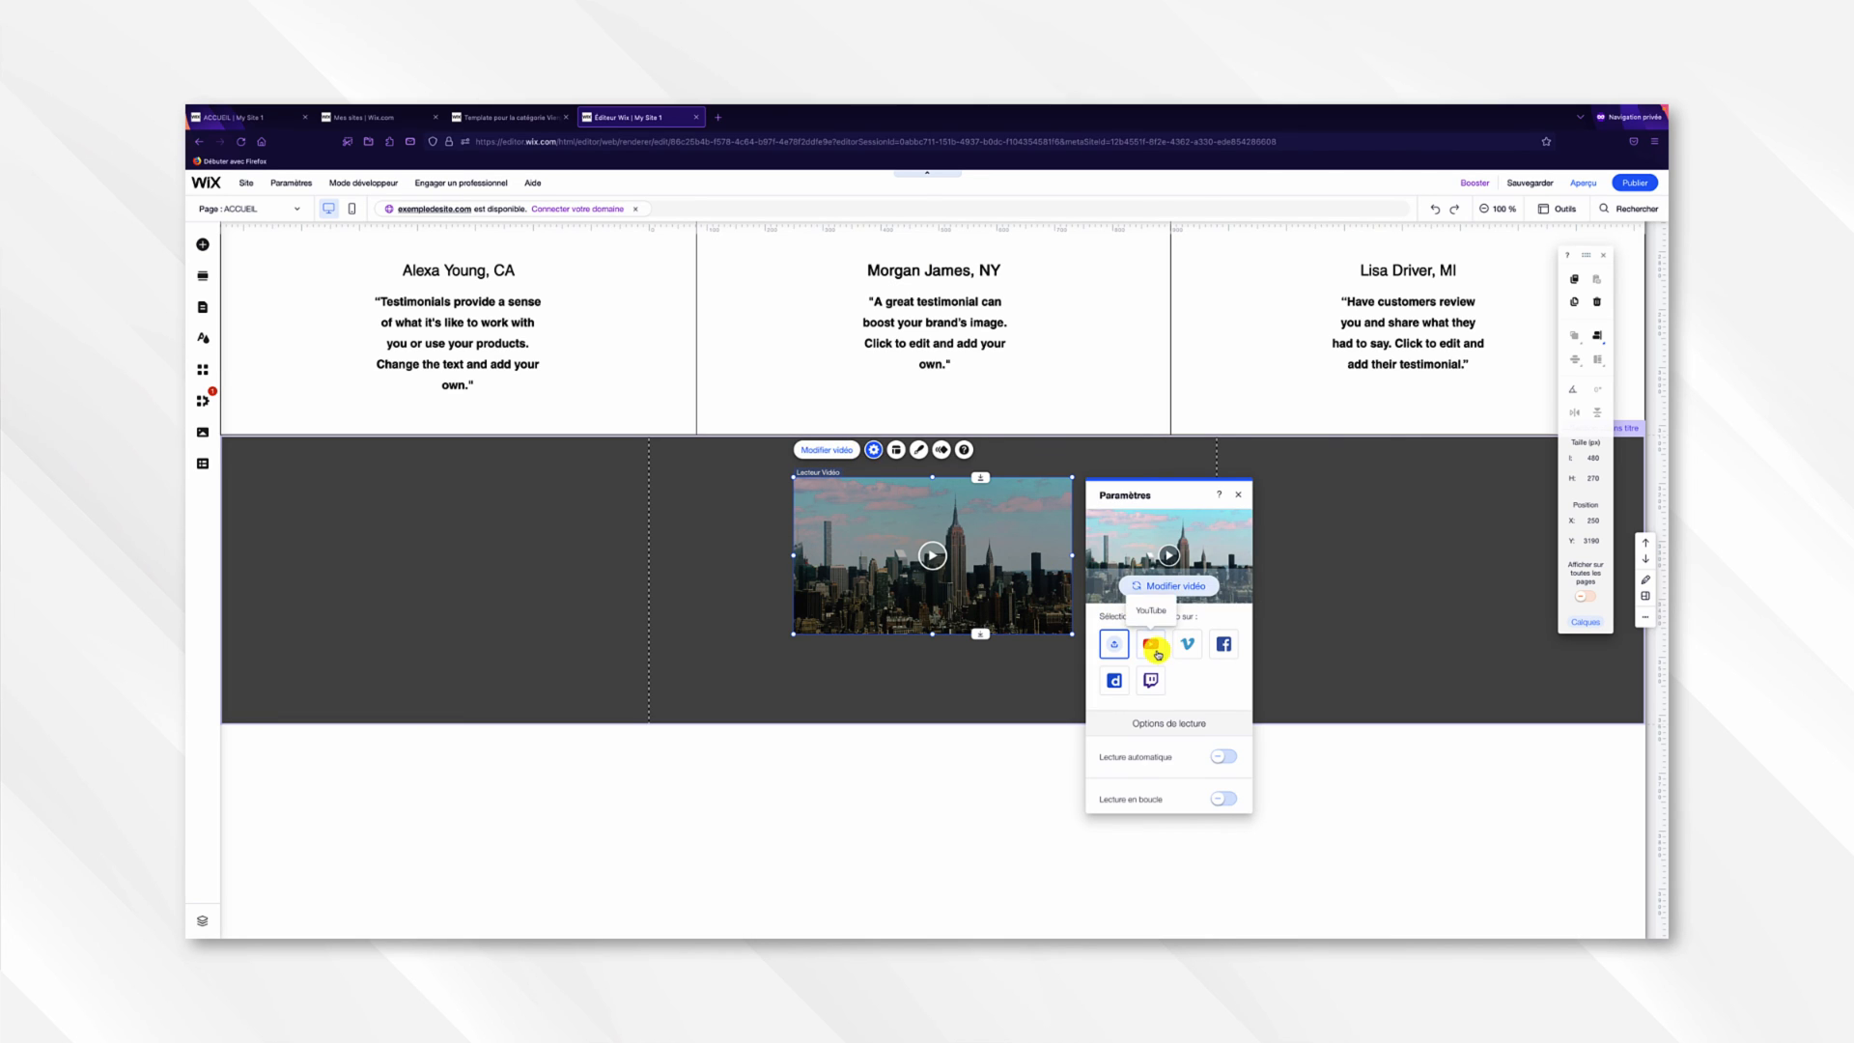
left_click(1156, 651)
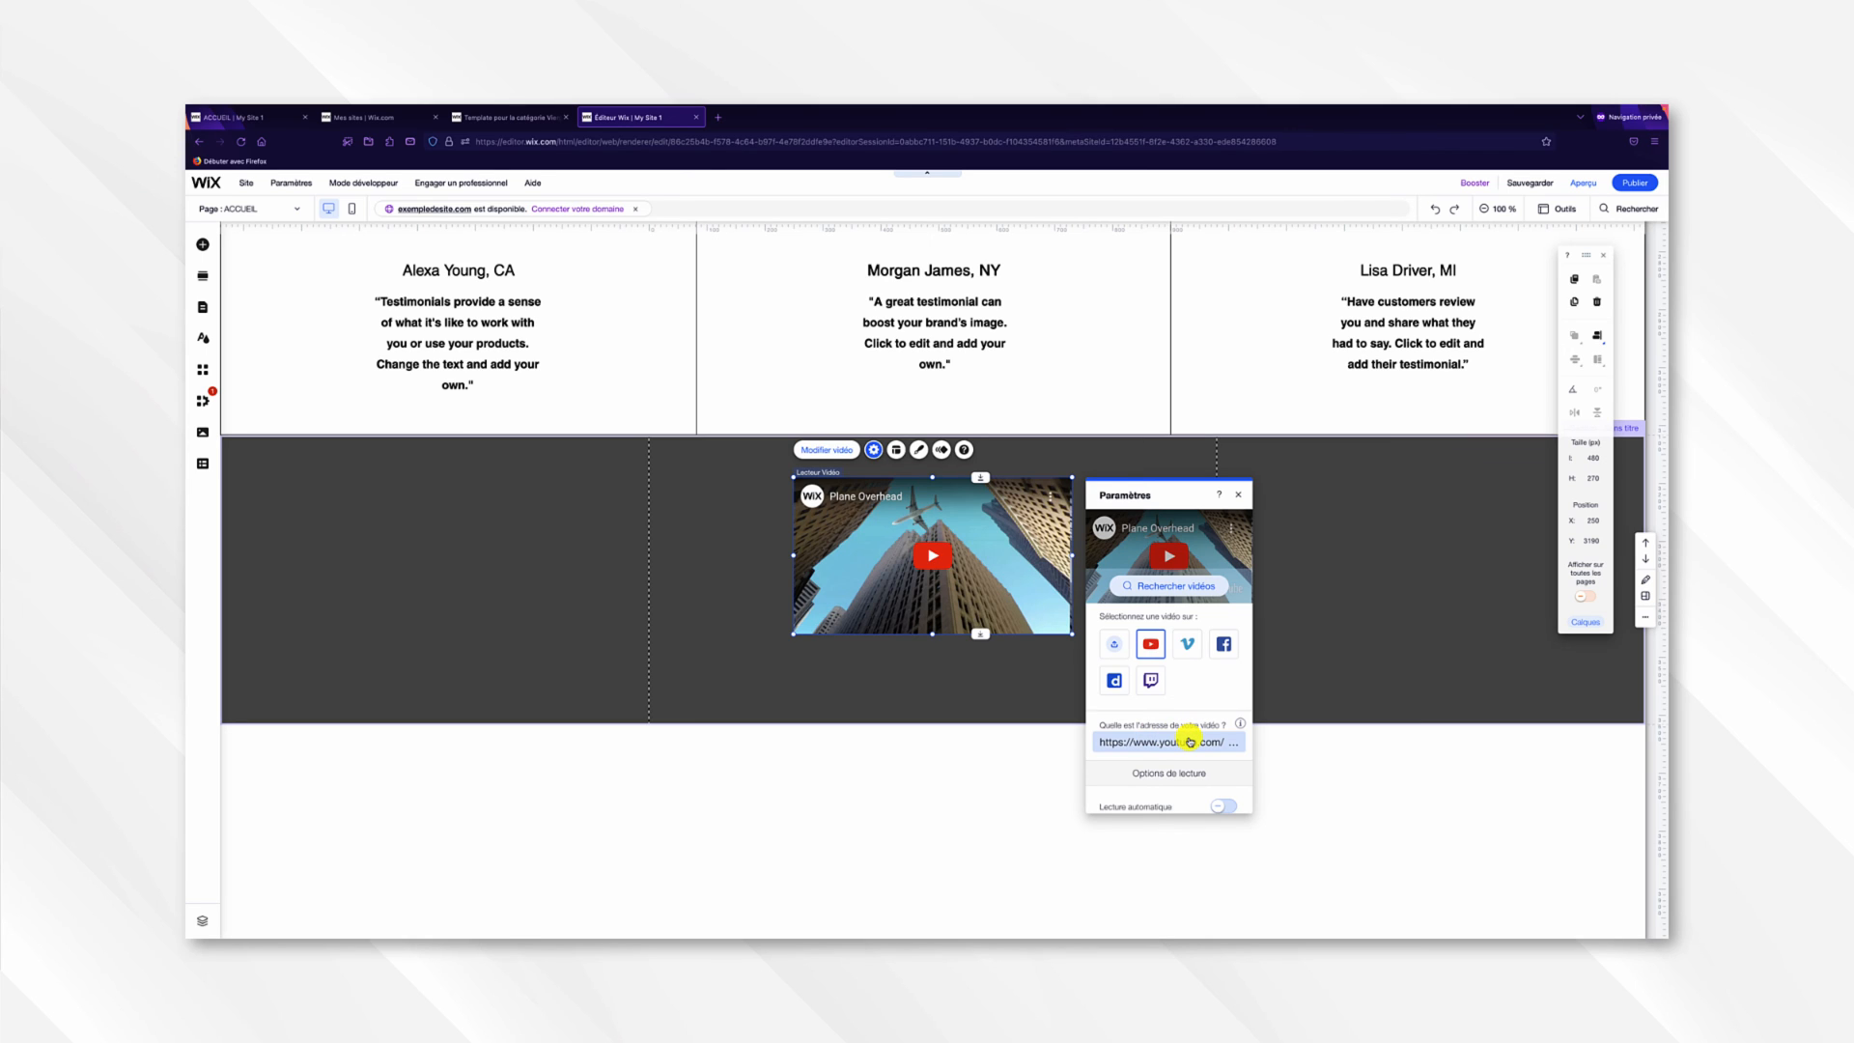
scroll(1173, 760, "down", 1)
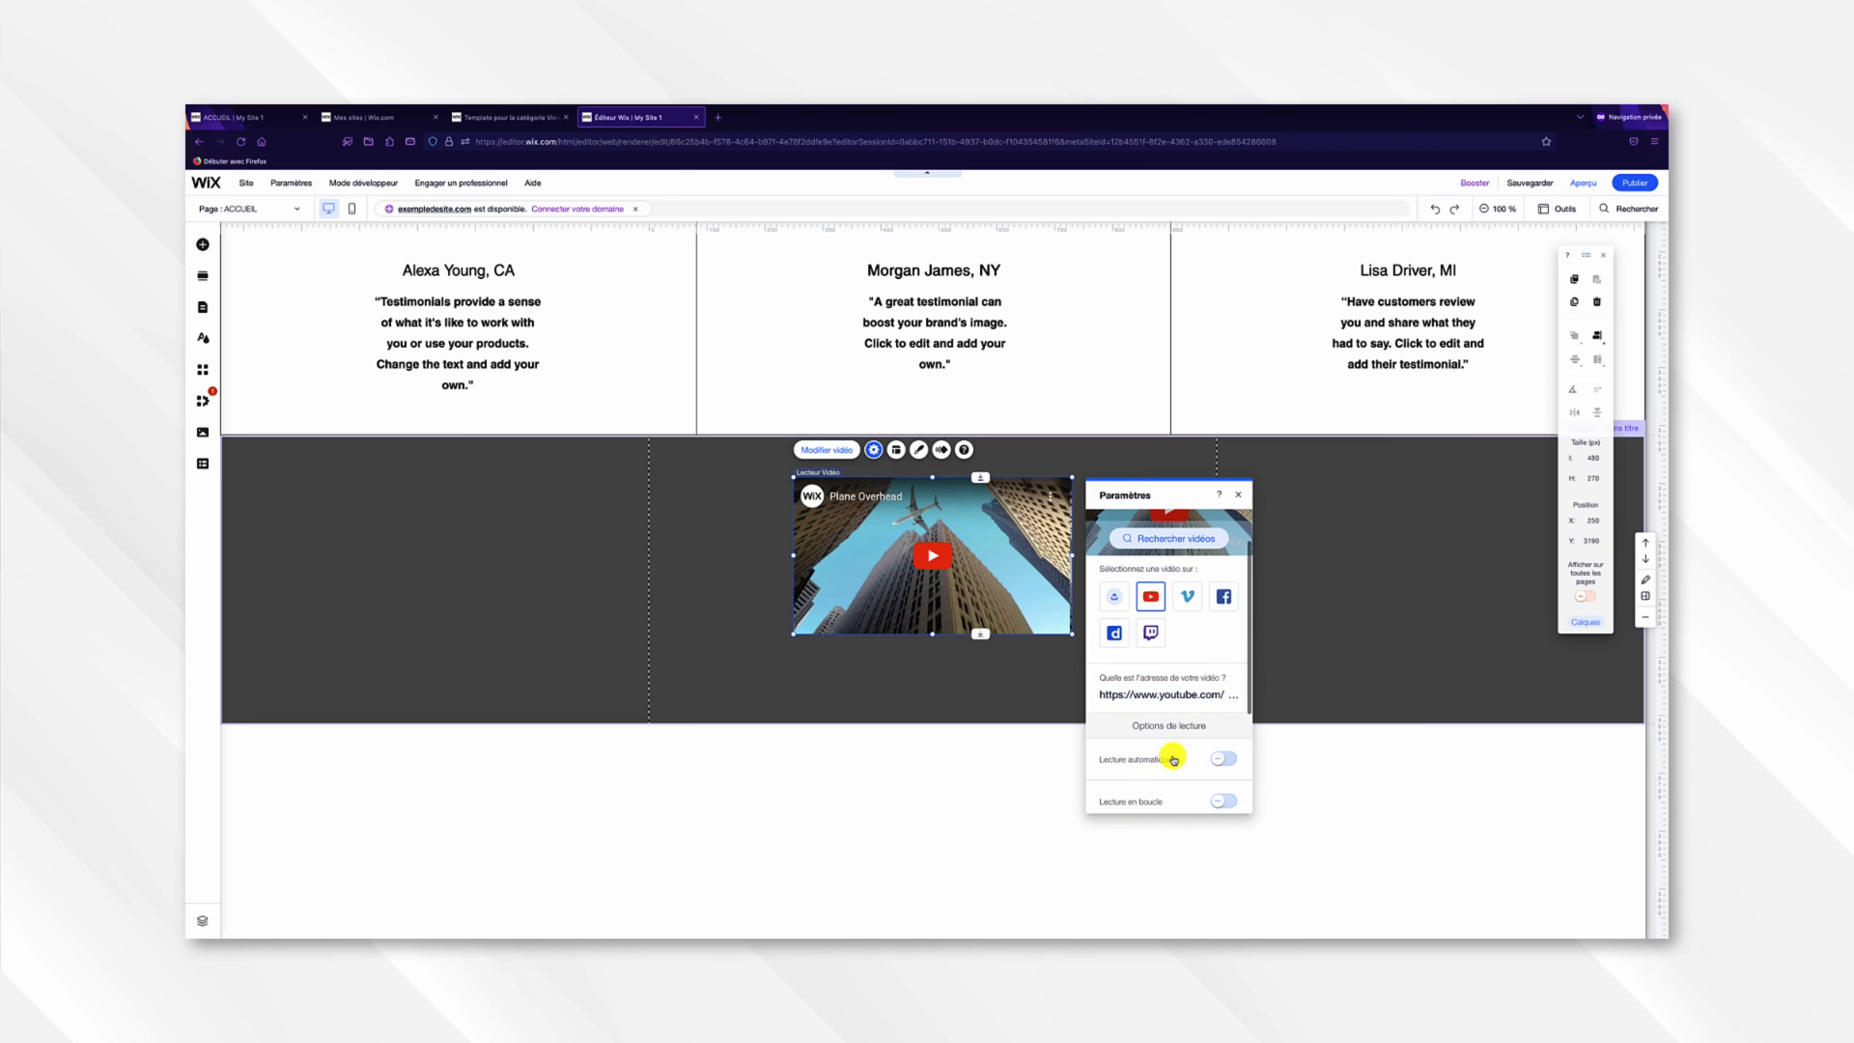
left_click(1228, 761)
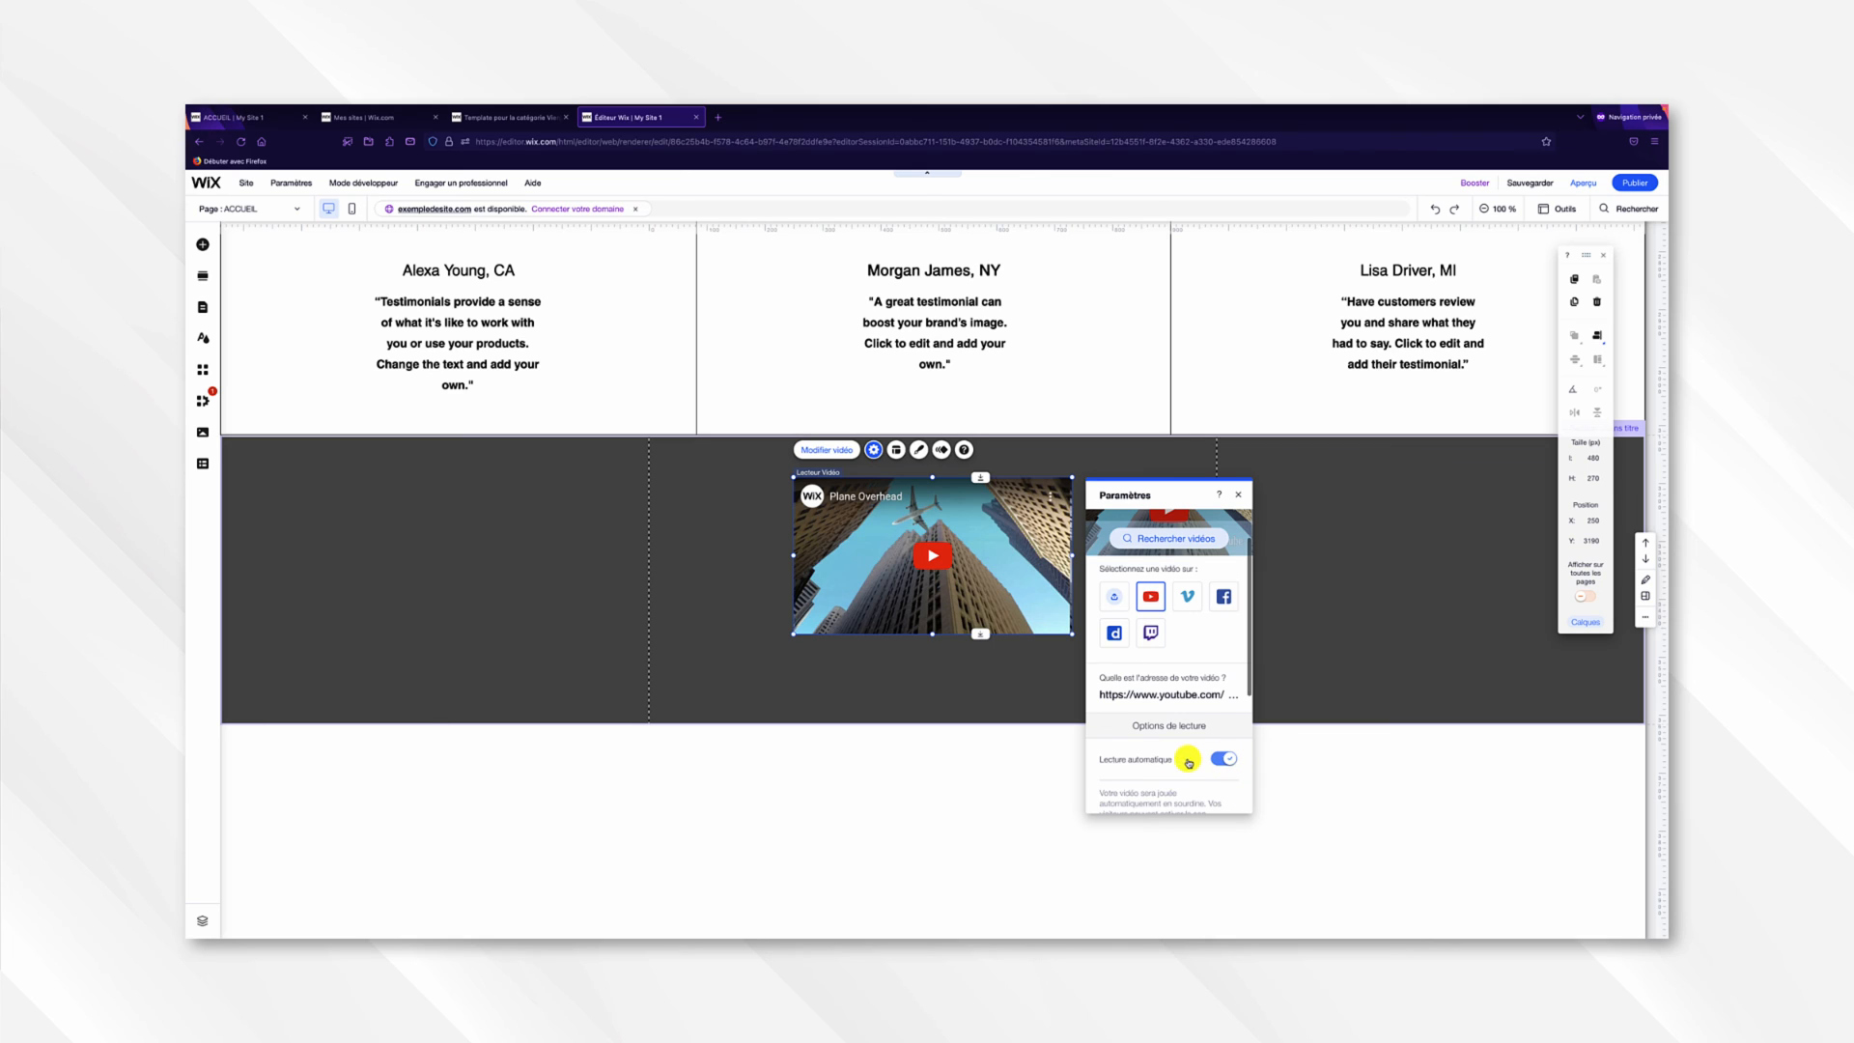
scroll(1164, 760, "down", 4)
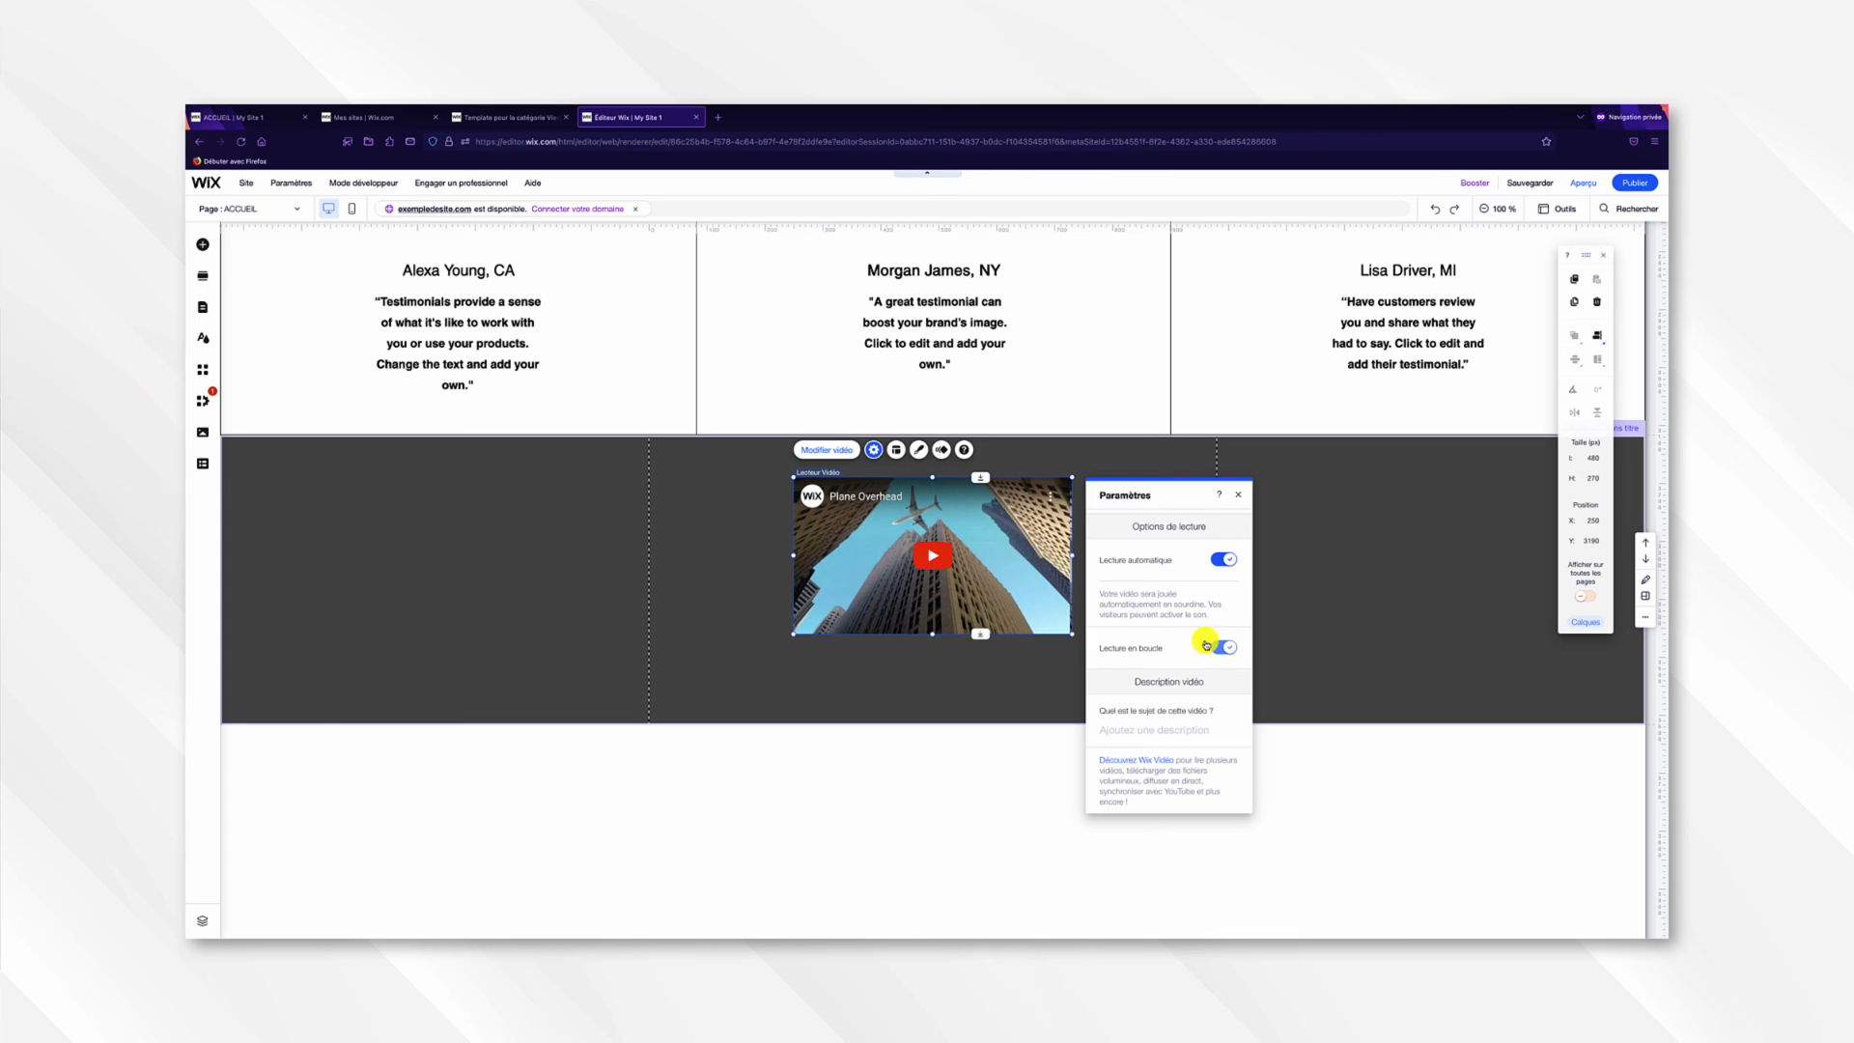
Describe the video's subject as "Vidéo Youtube" and close its settings.
left_click(1119, 730)
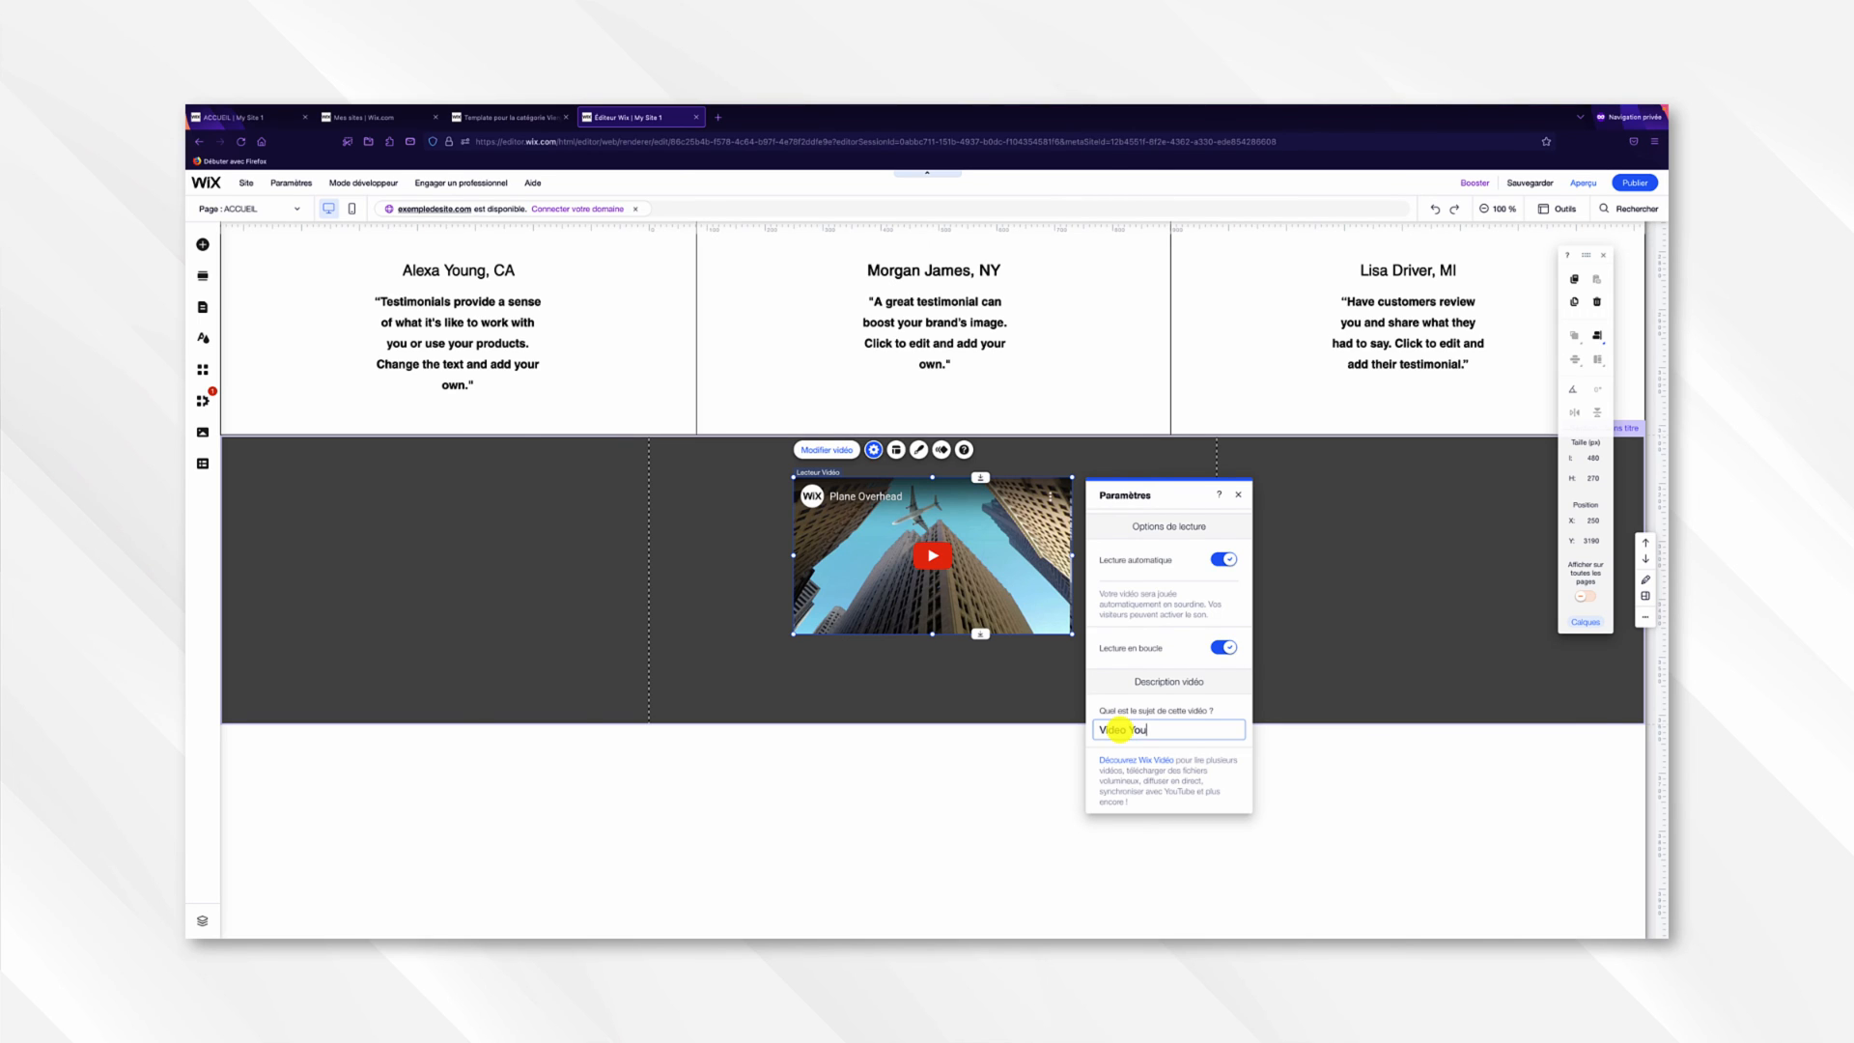
type("Vidéo Youtube")
left_click(1237, 494)
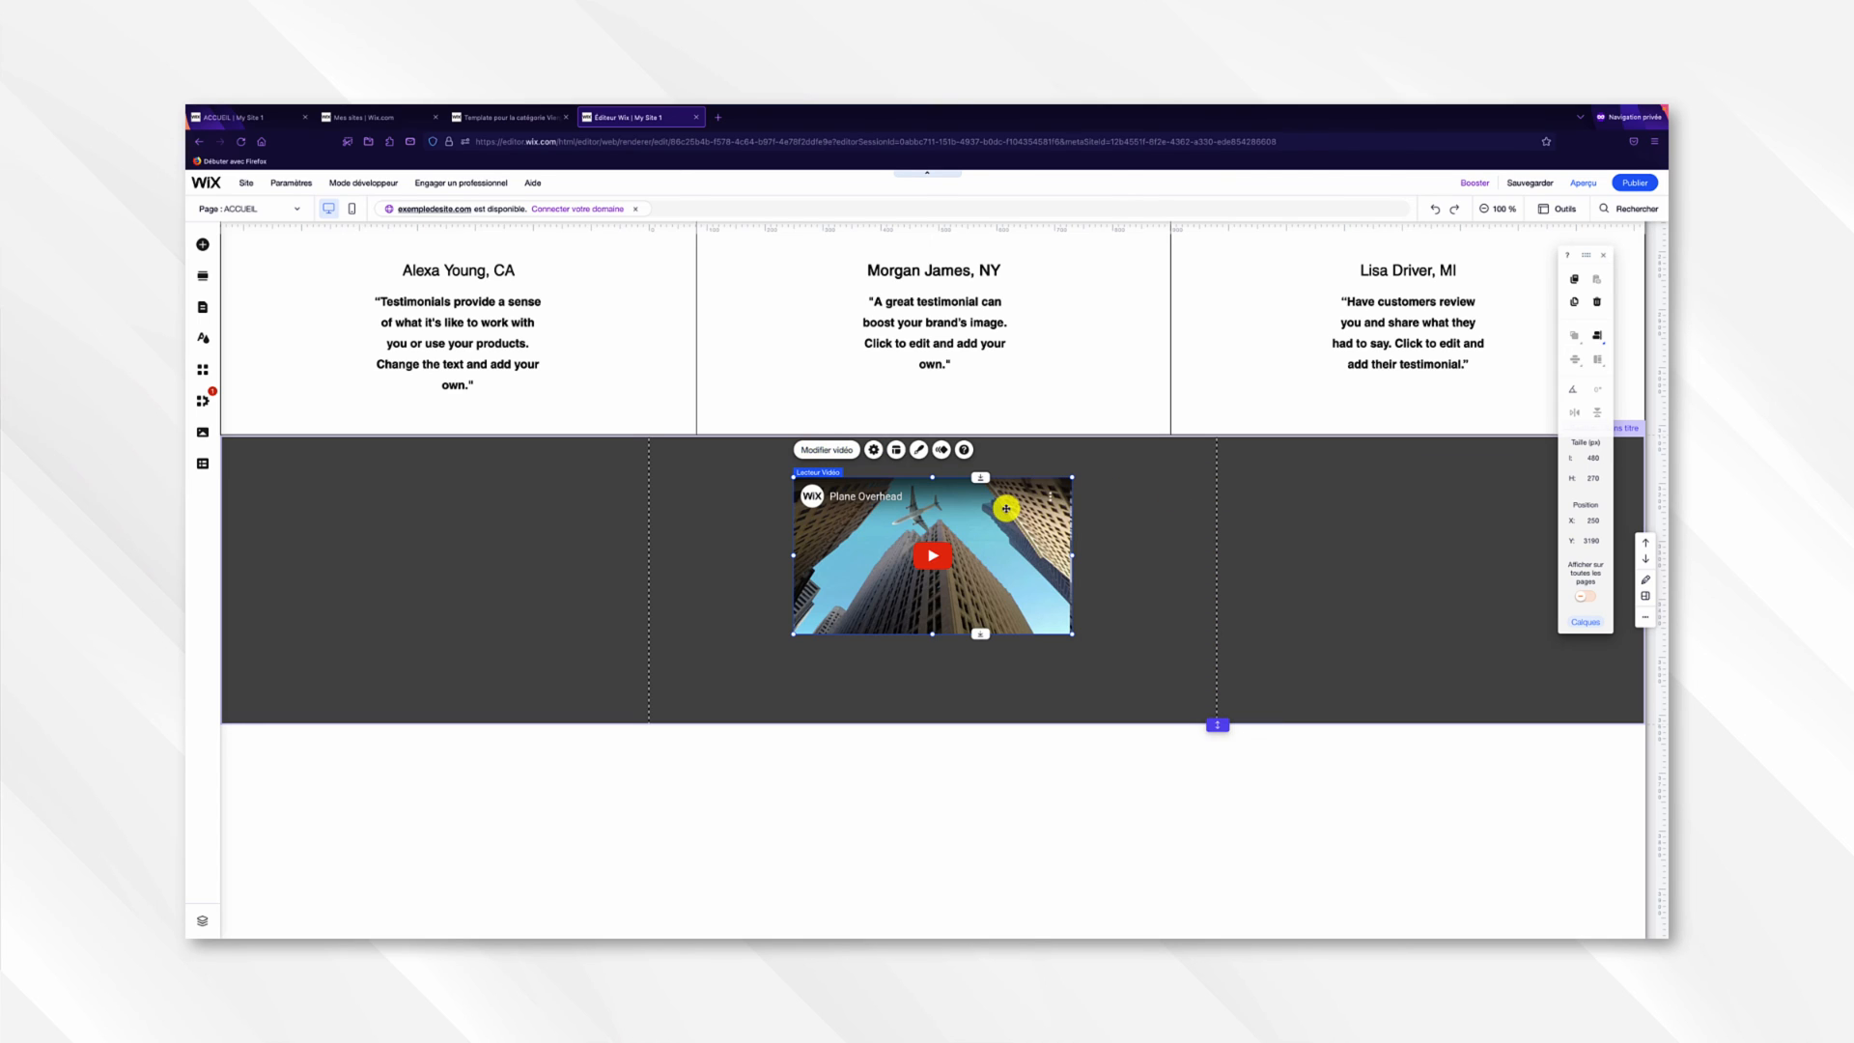
Review the video player's design options, enable its shadow and set the shadow angle to 317°.
left_click(919, 450)
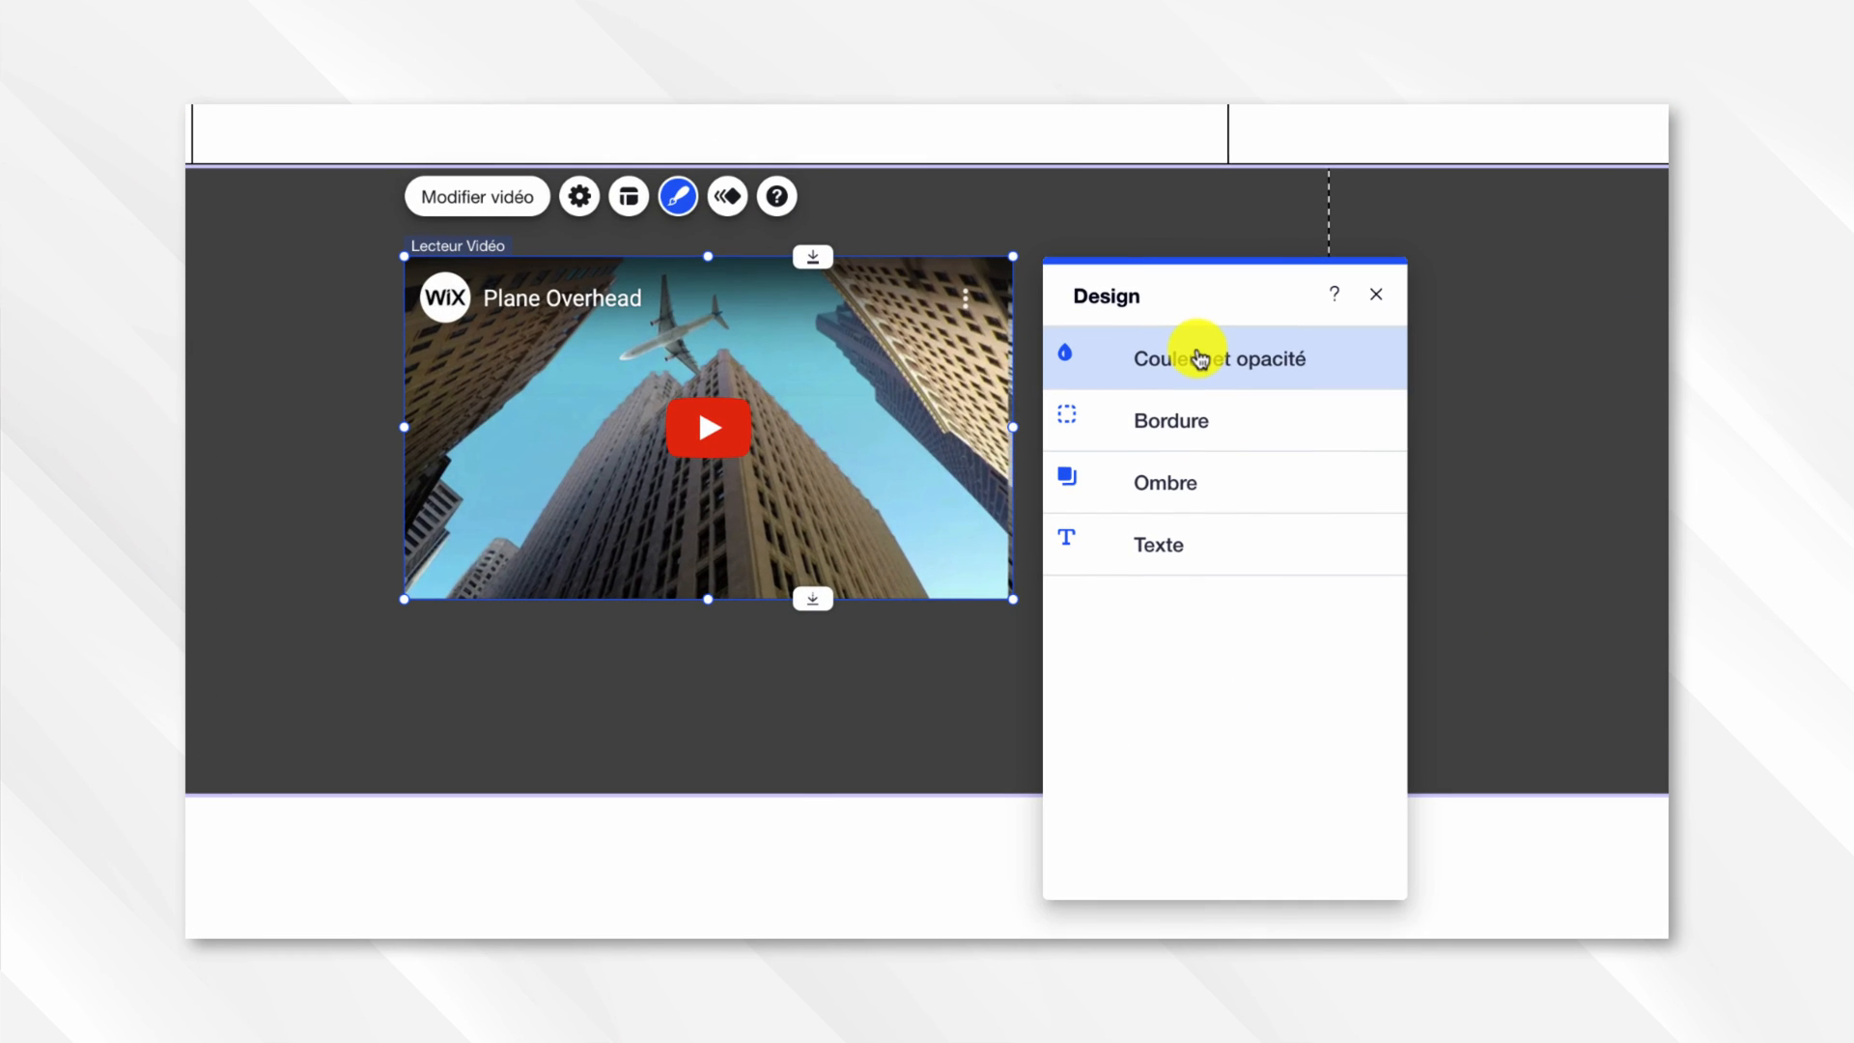
left_click(1253, 360)
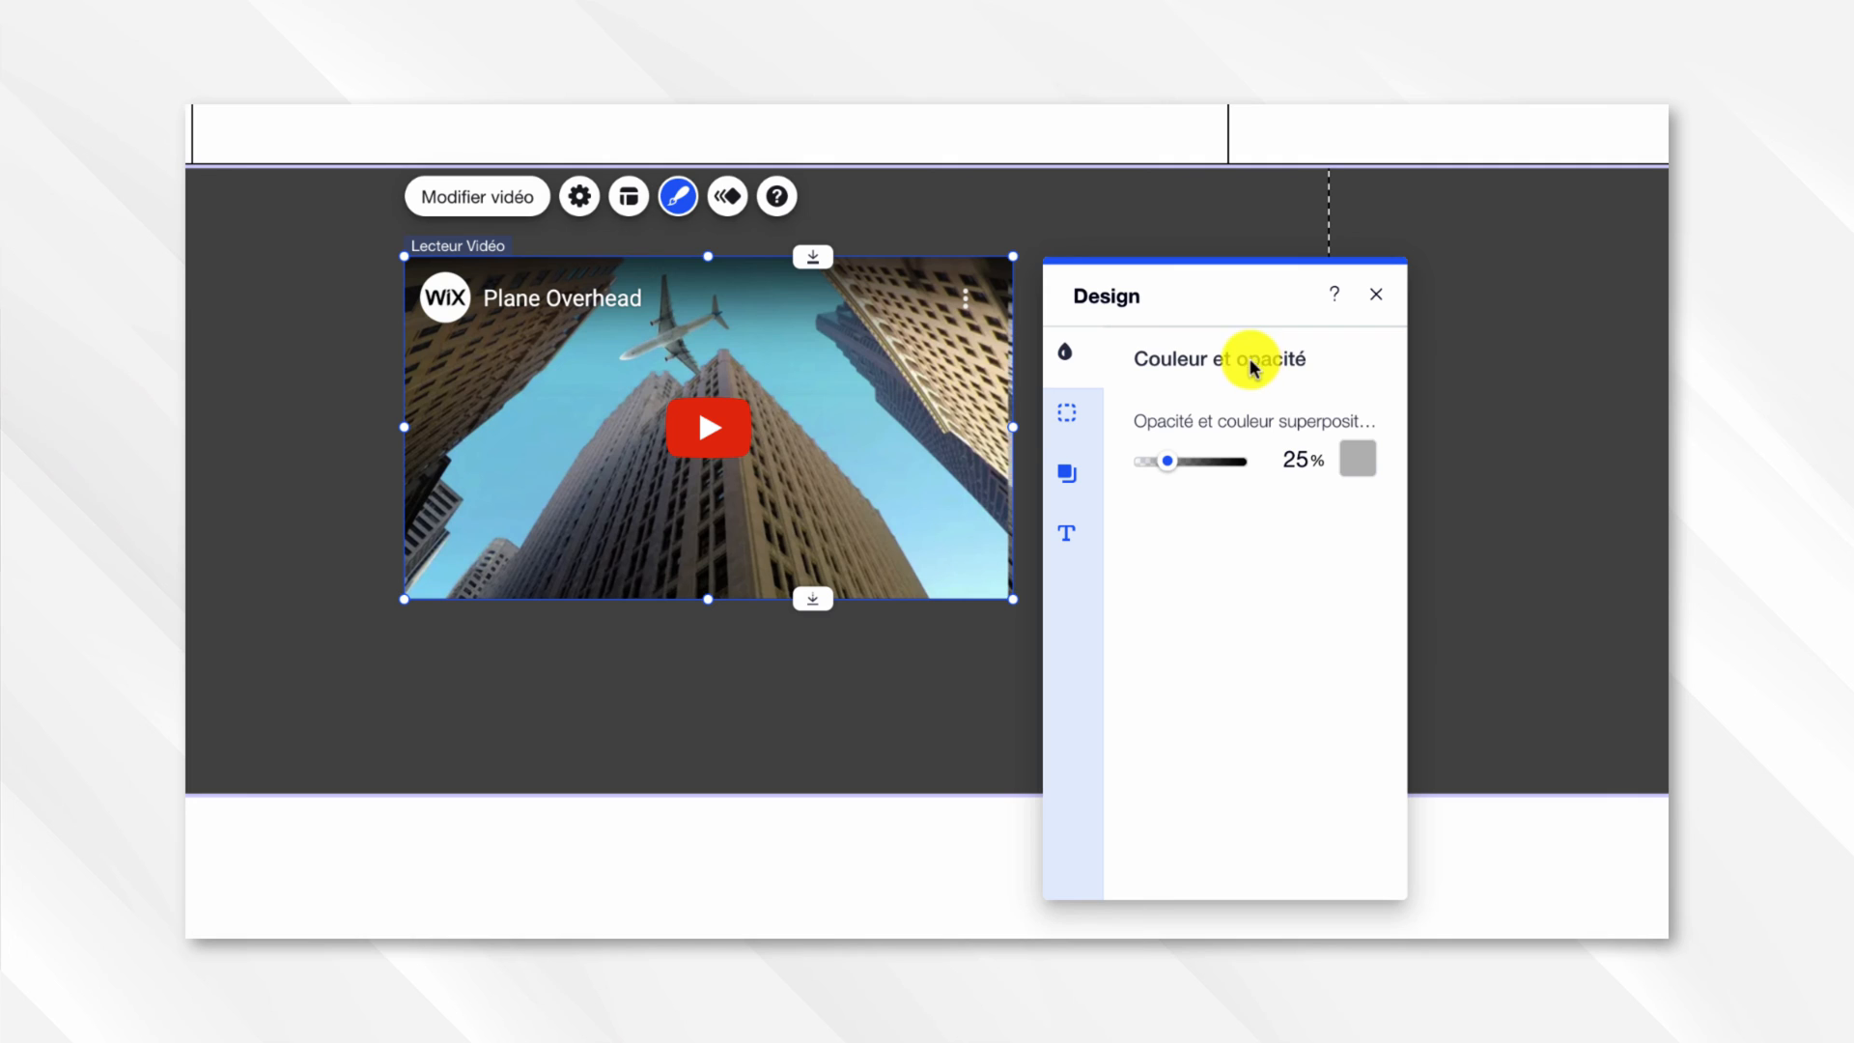
left_click(1067, 411)
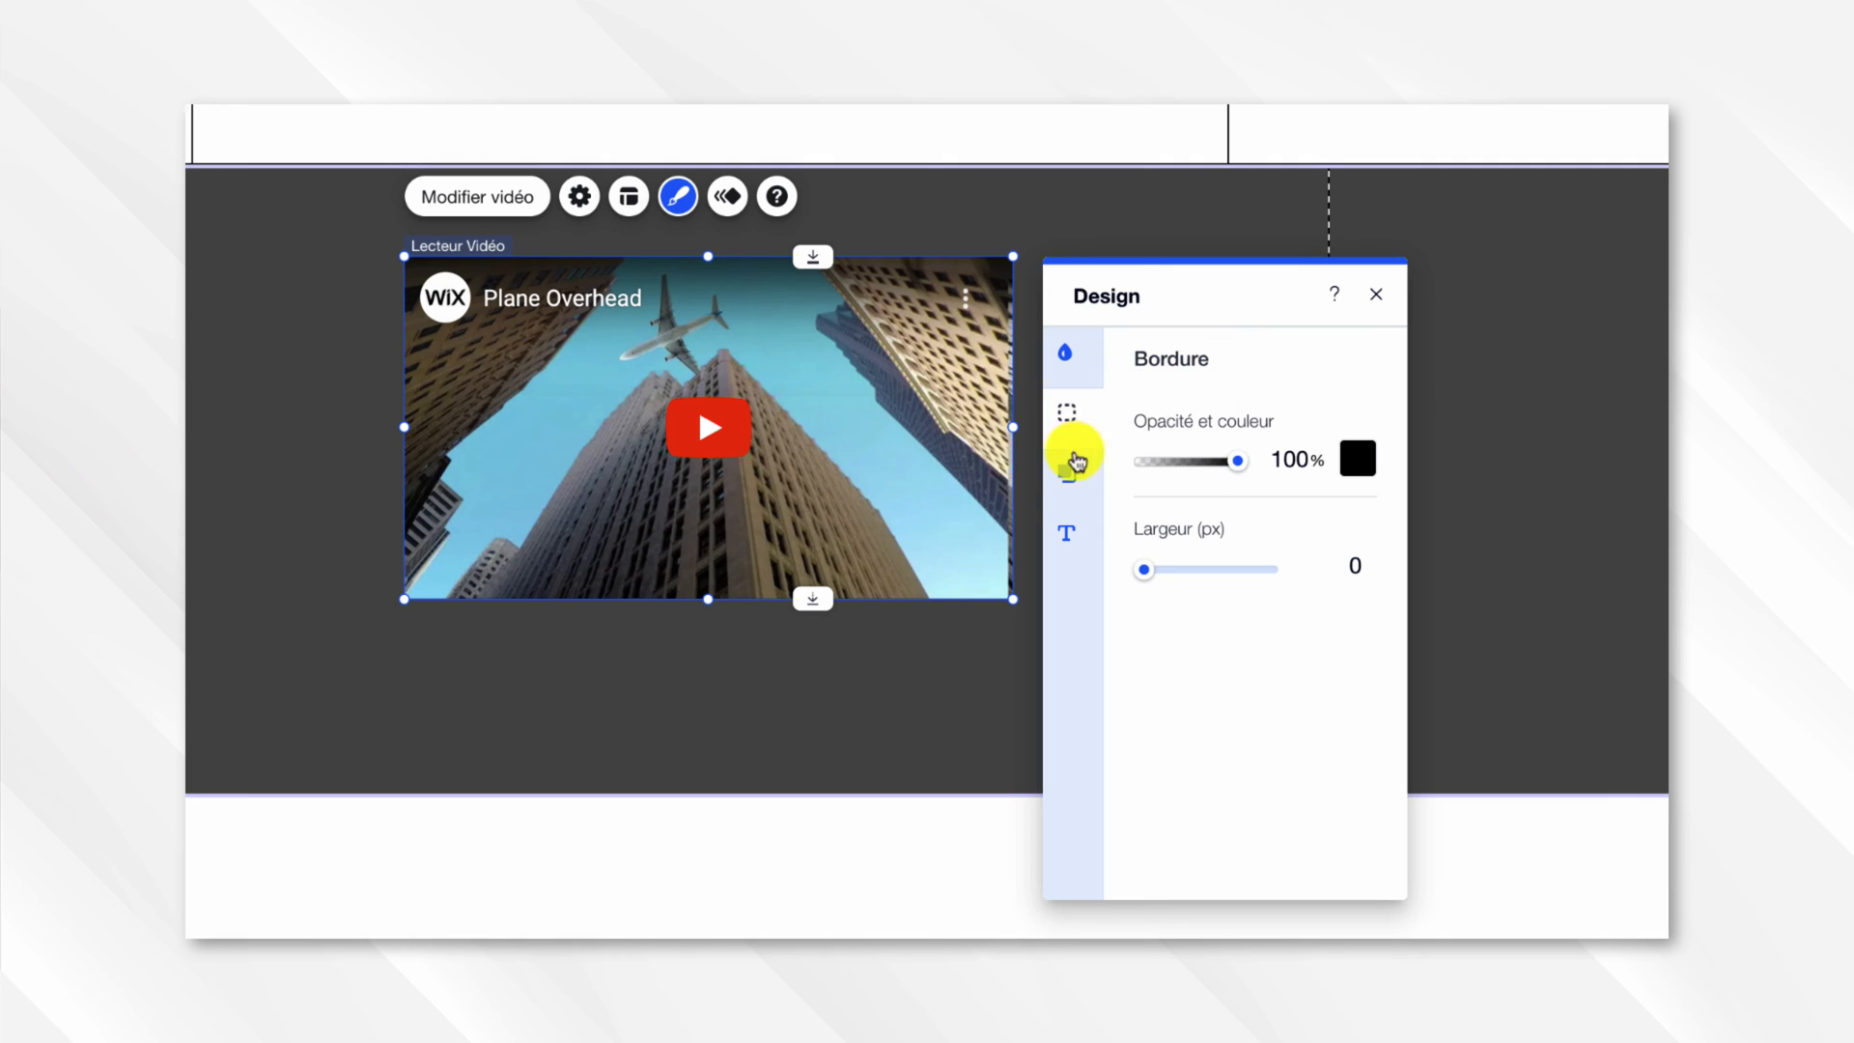
left_click(1072, 464)
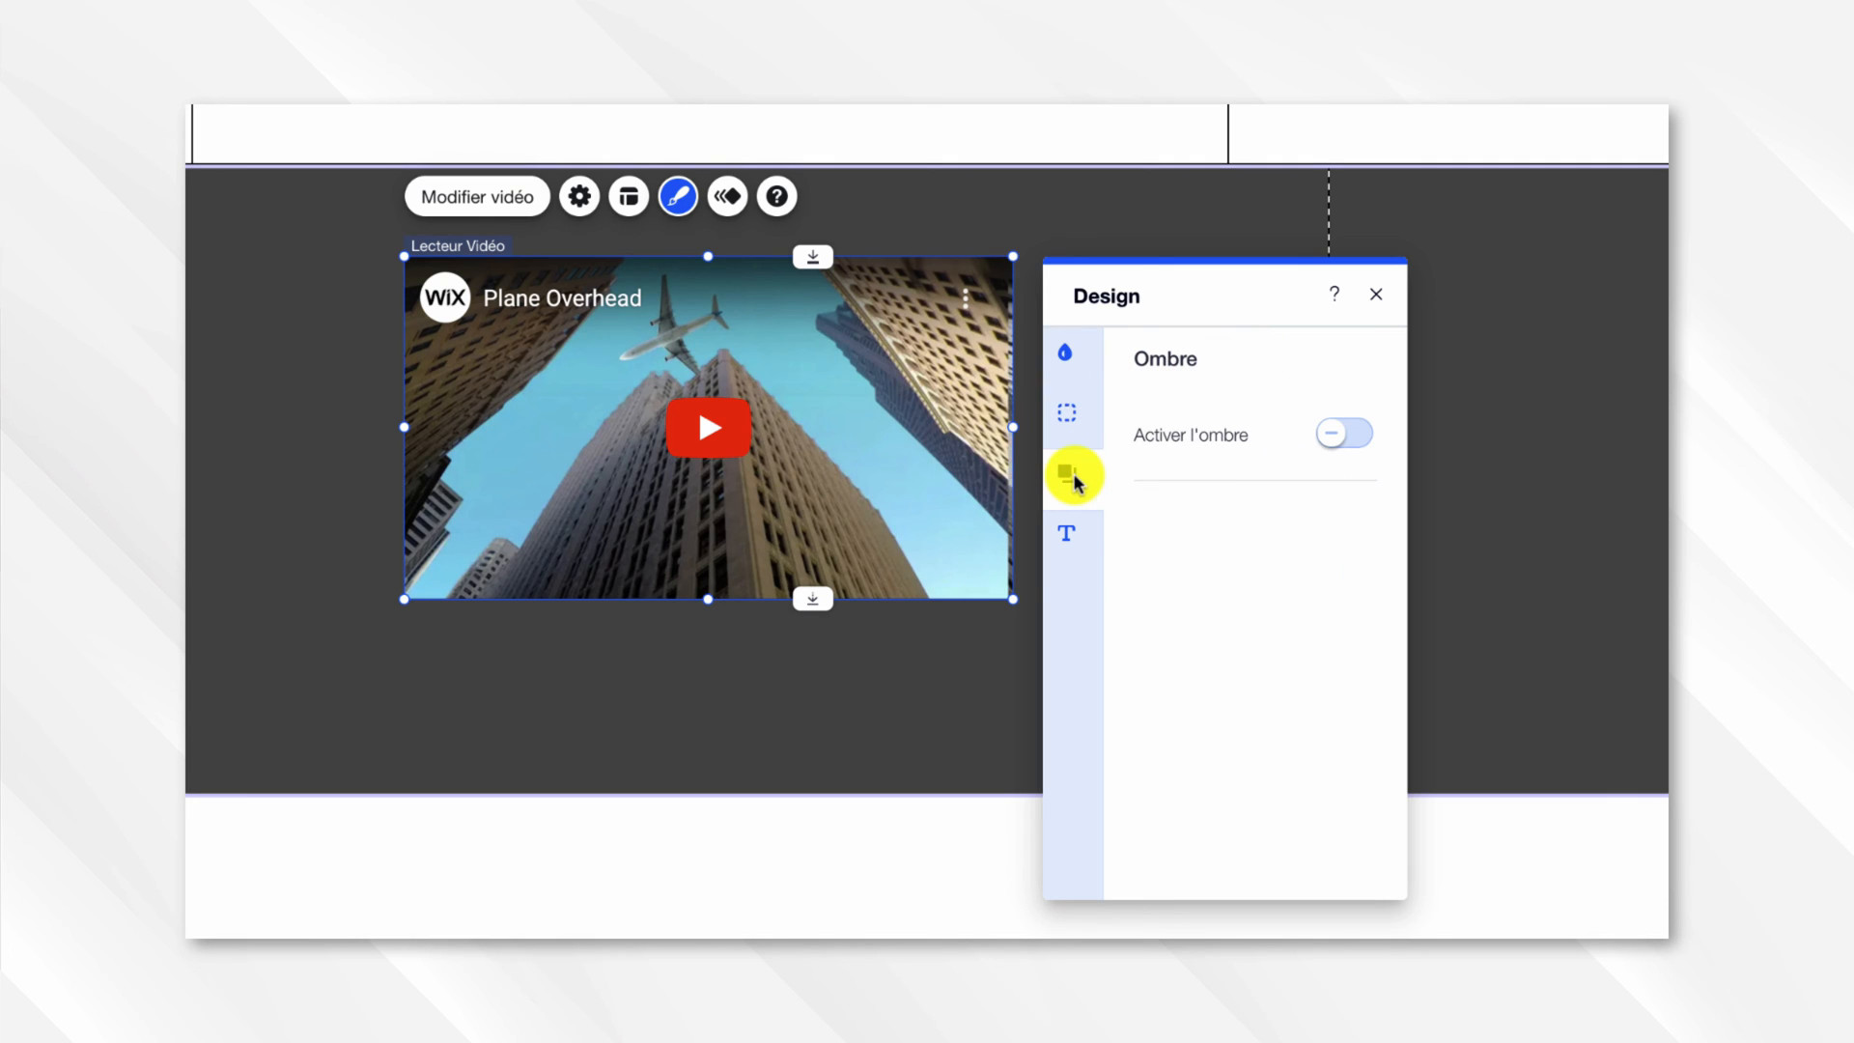
left_click(1318, 443)
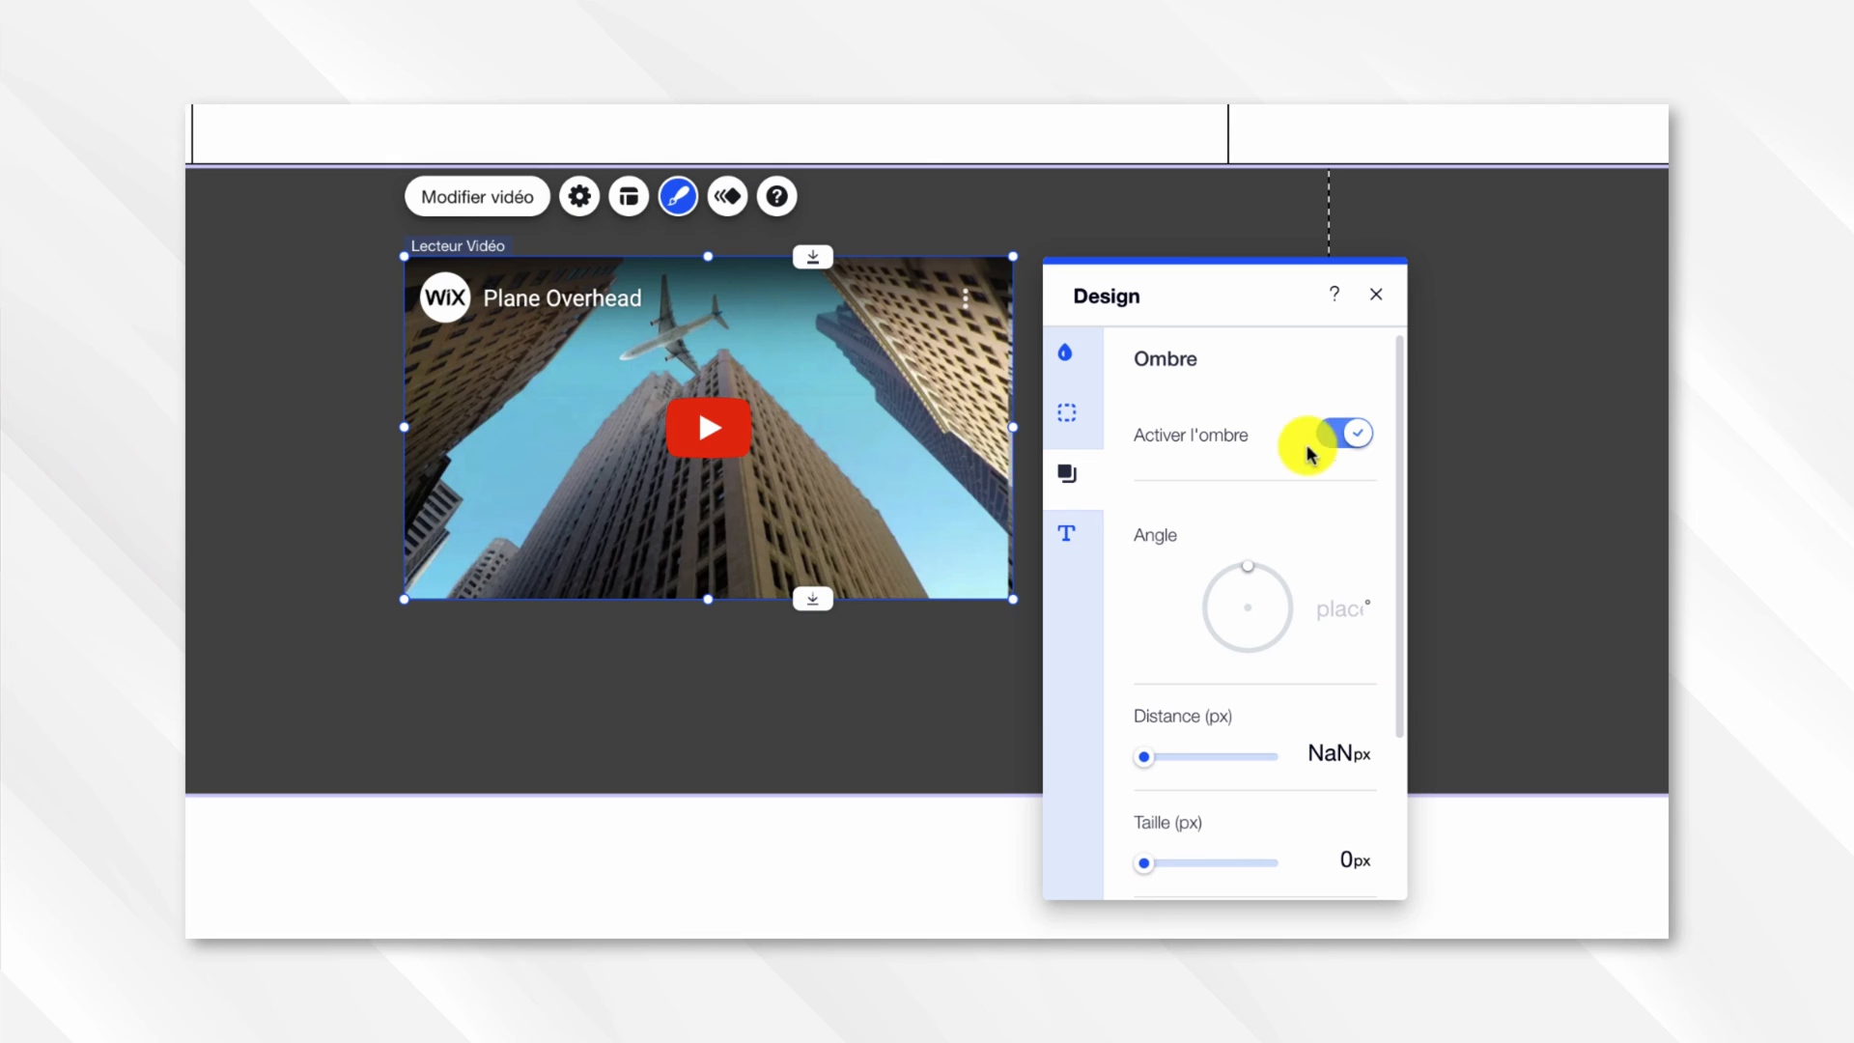
left_click(1219, 579)
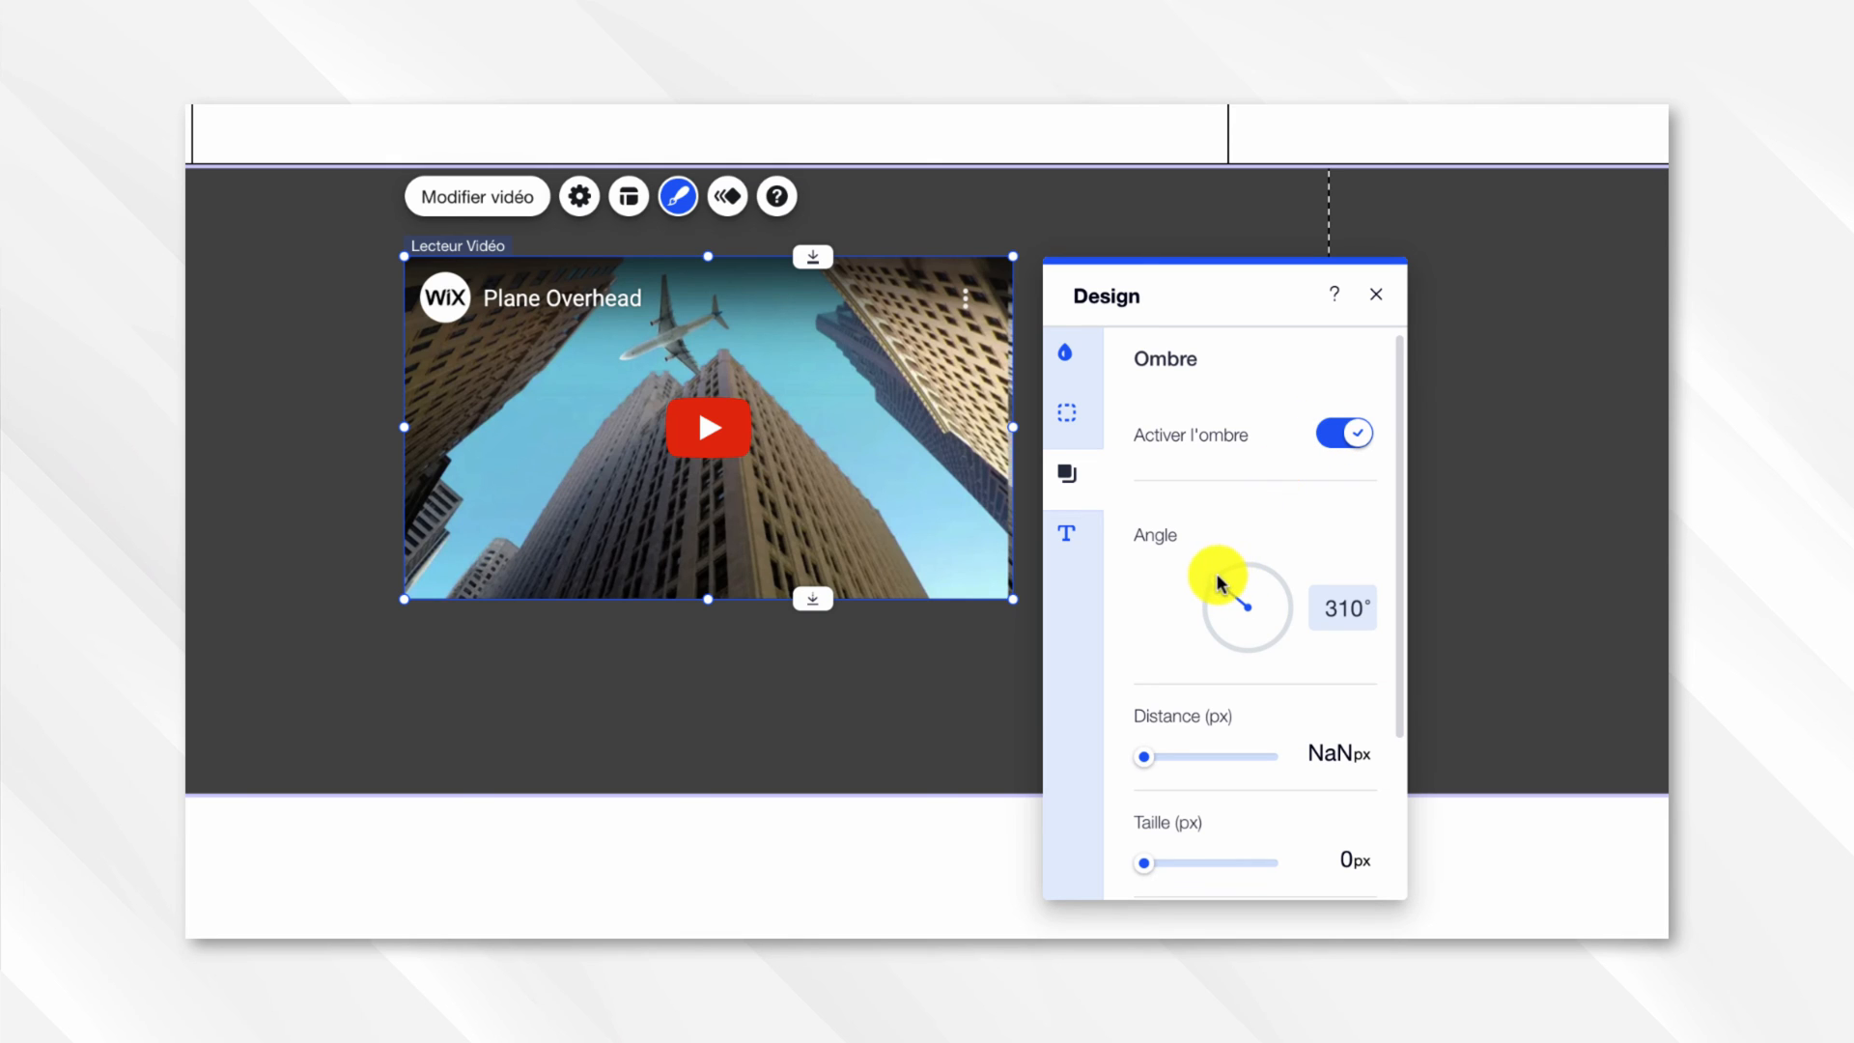
left_click(1217, 576)
Set the video player's shadow distance to 4 px, size to 5 px and blur to 9 px.
left_click_drag(1146, 763, 1151, 764)
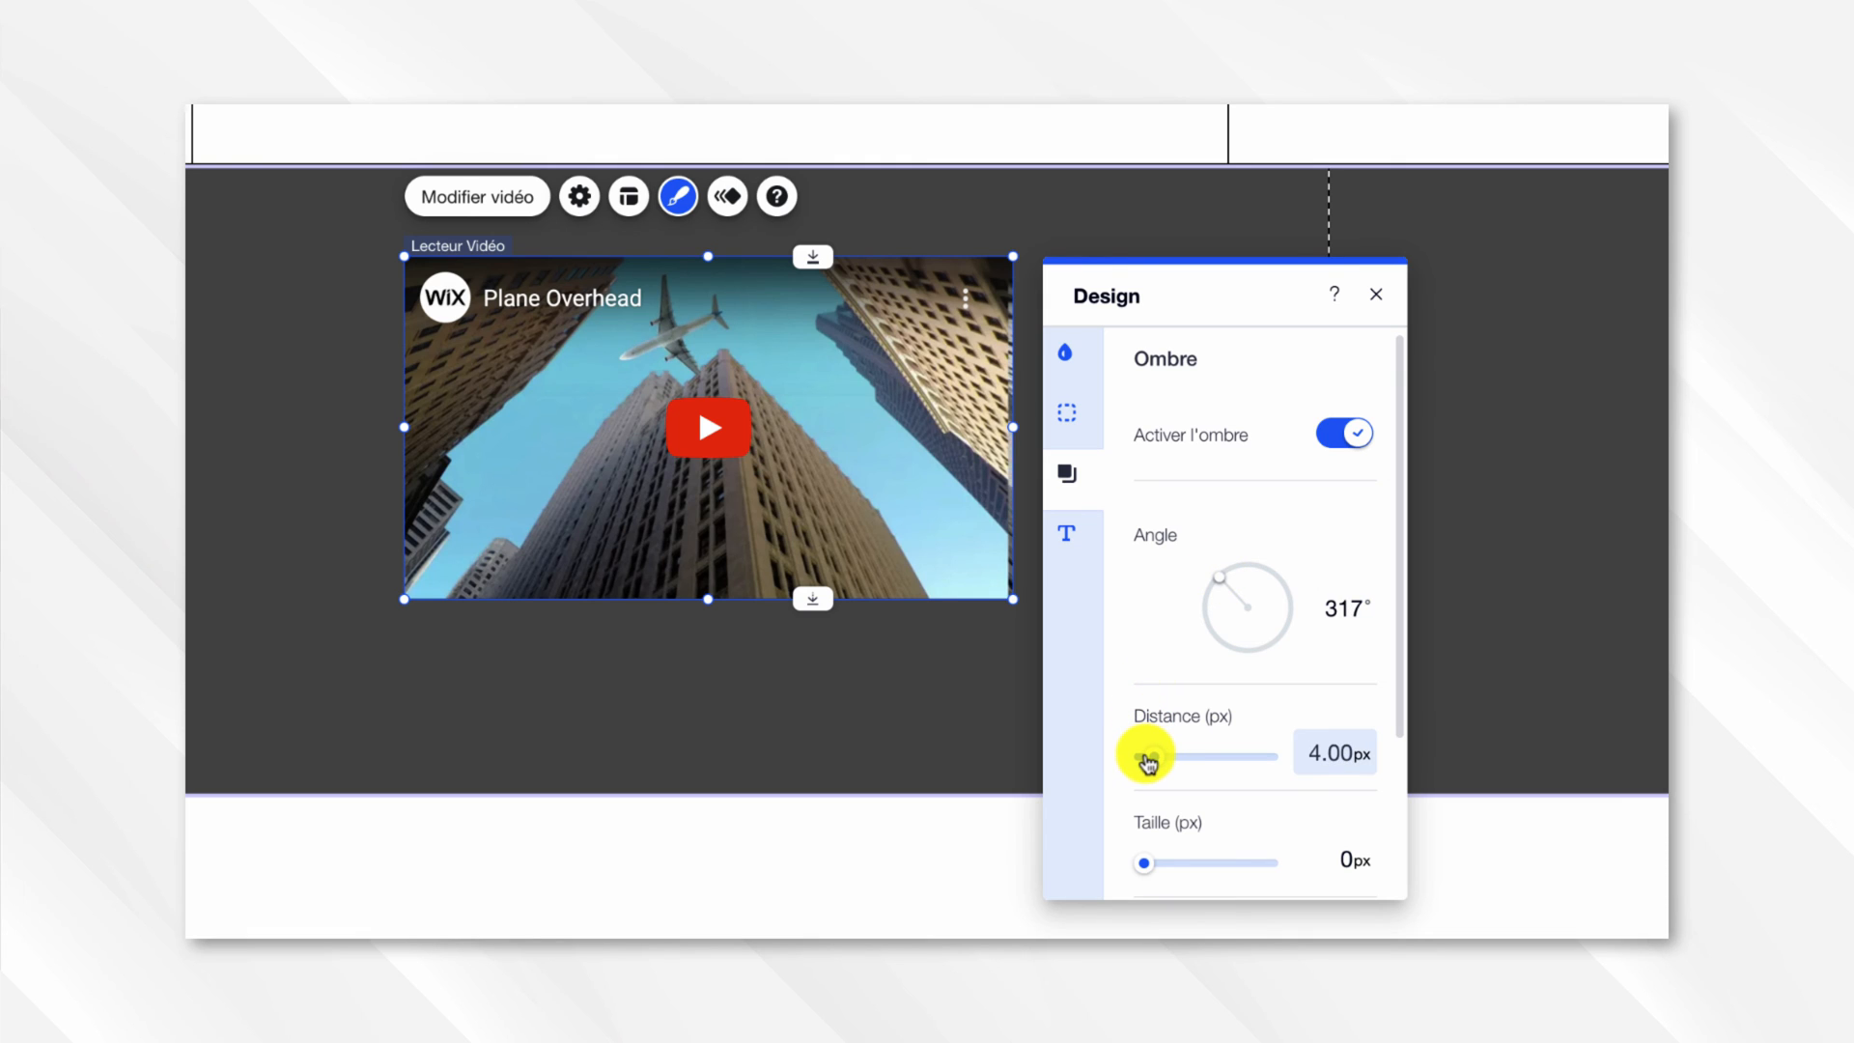
left_click_drag(1140, 866, 1148, 872)
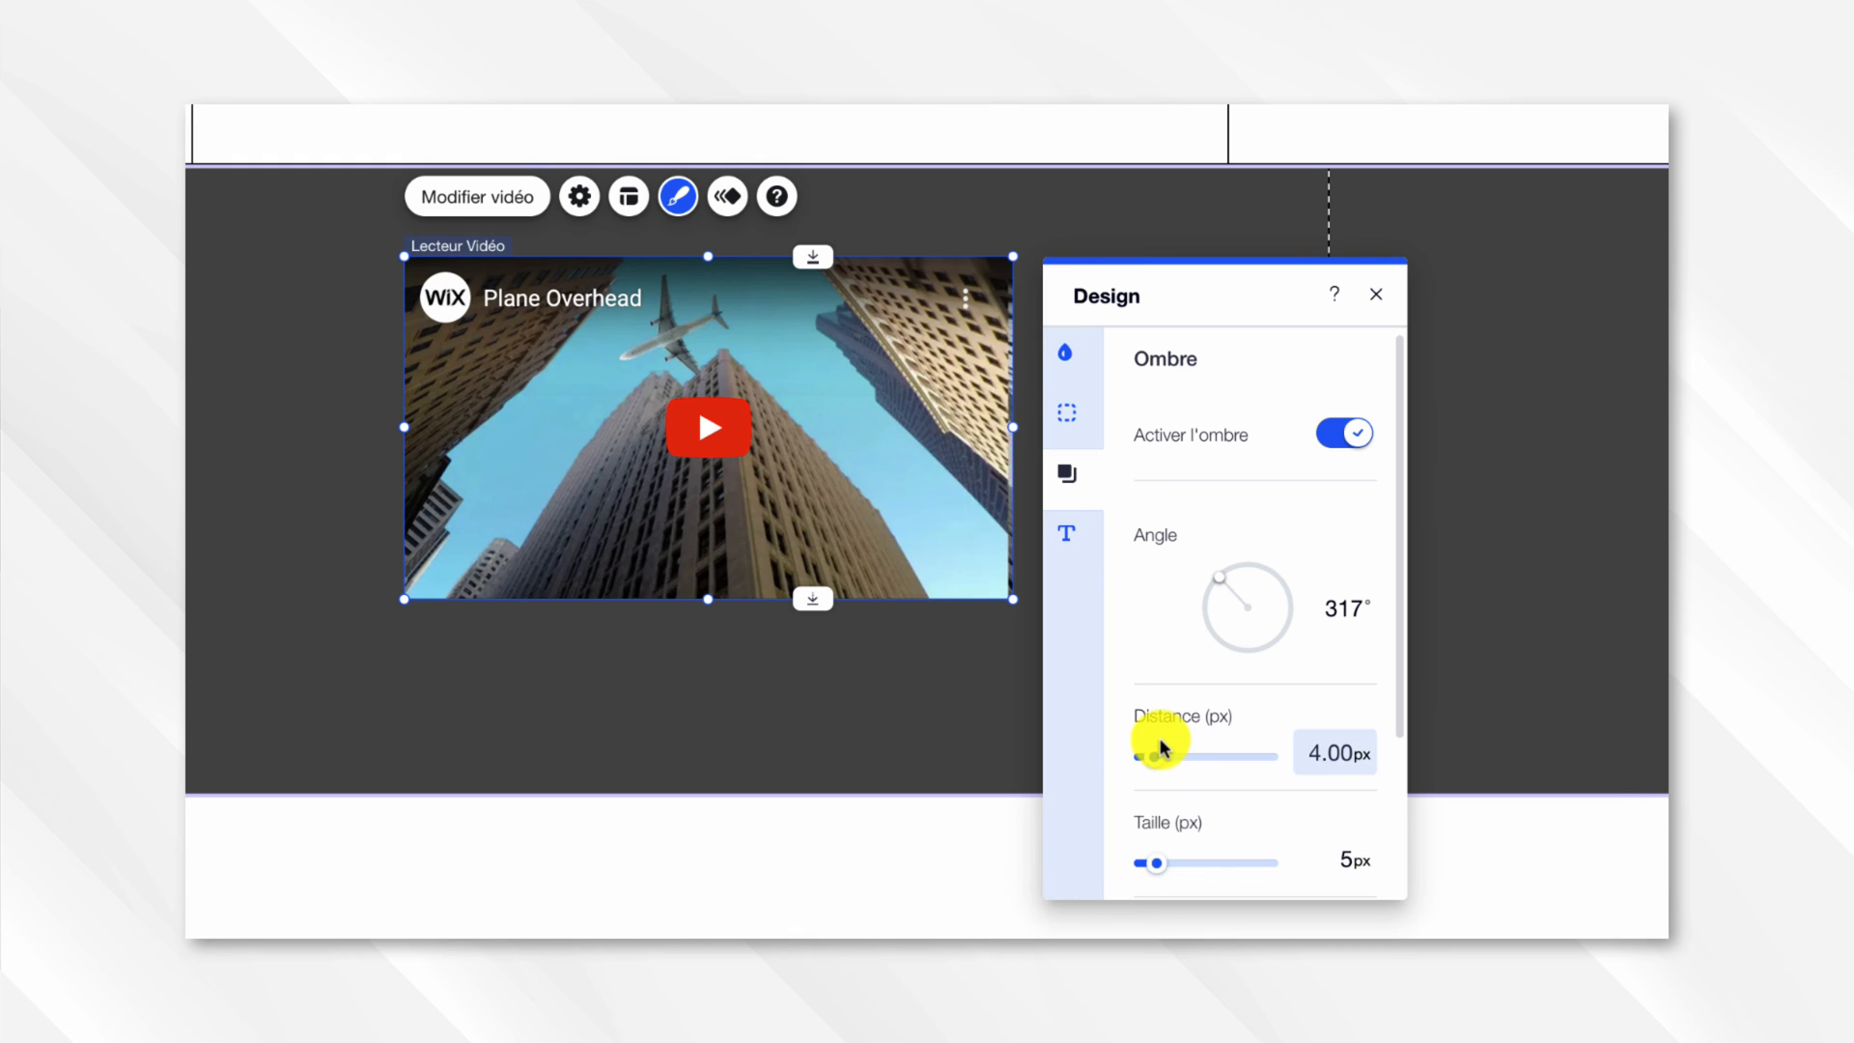
scroll(1162, 746, "down", 2)
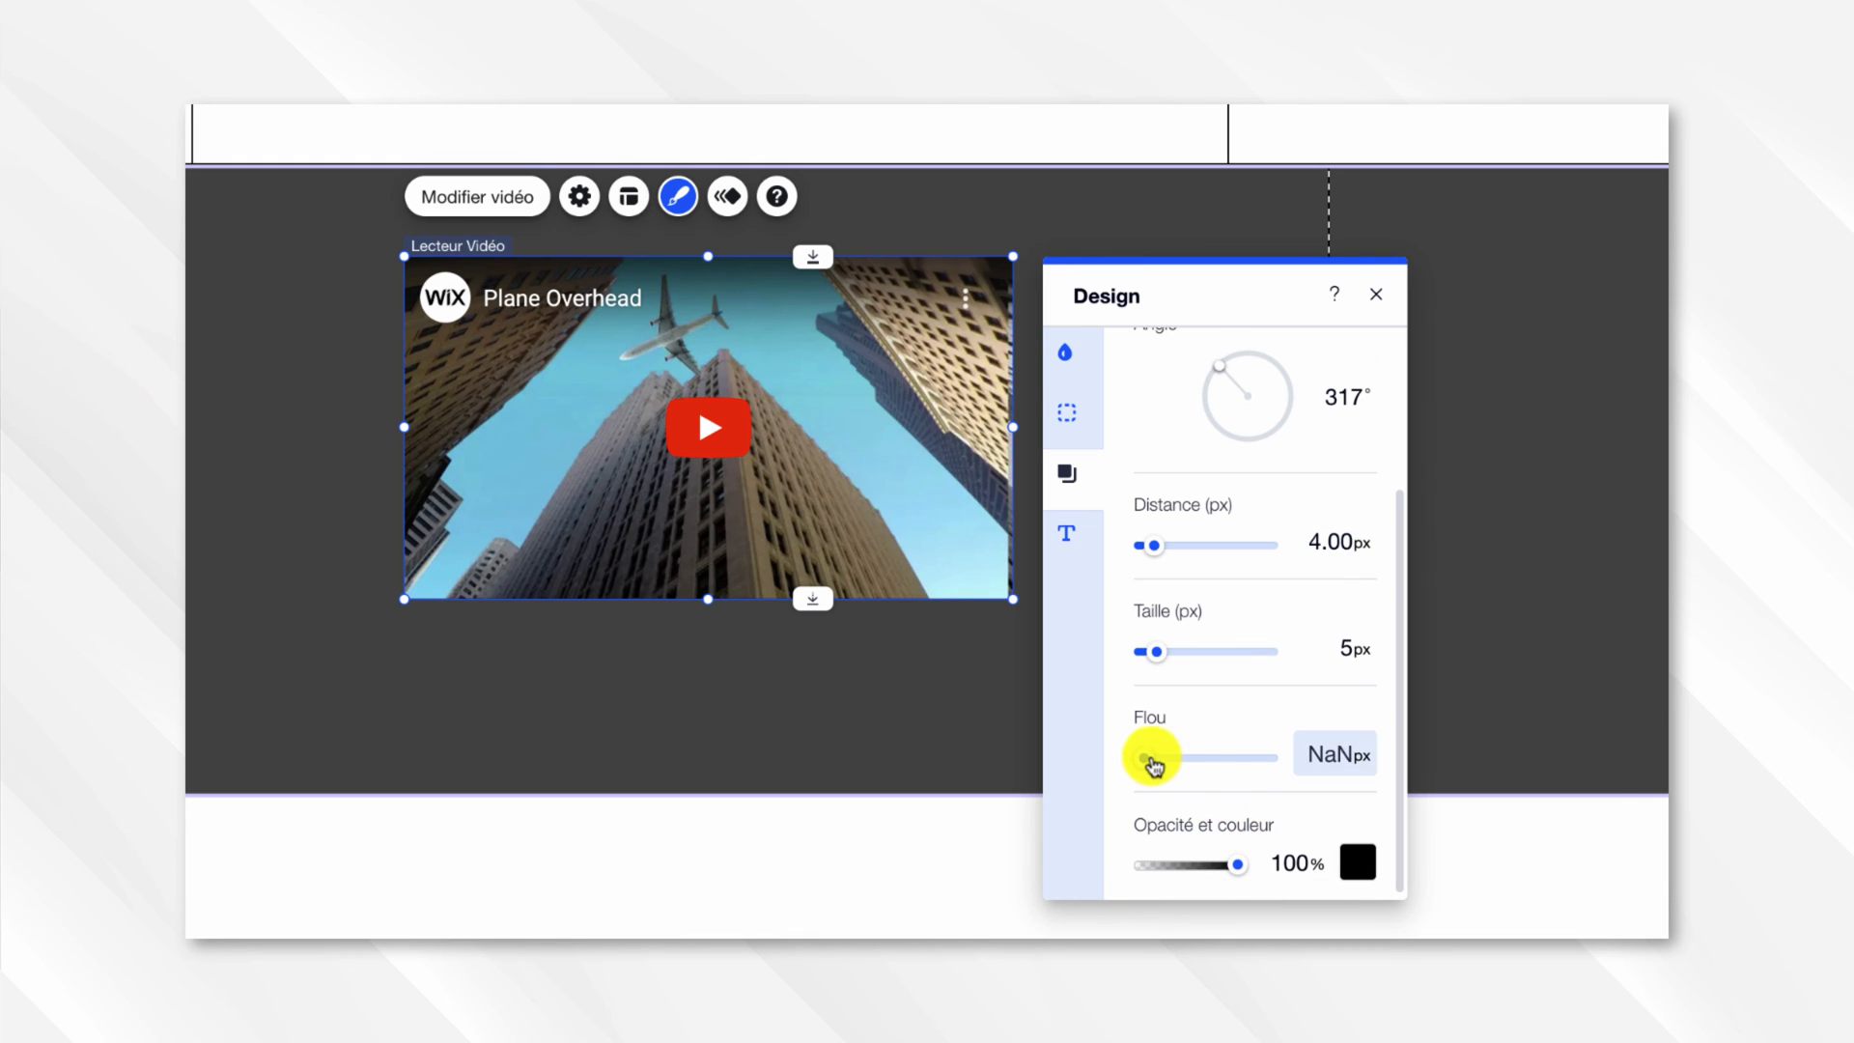
left_click_drag(1153, 763, 1162, 763)
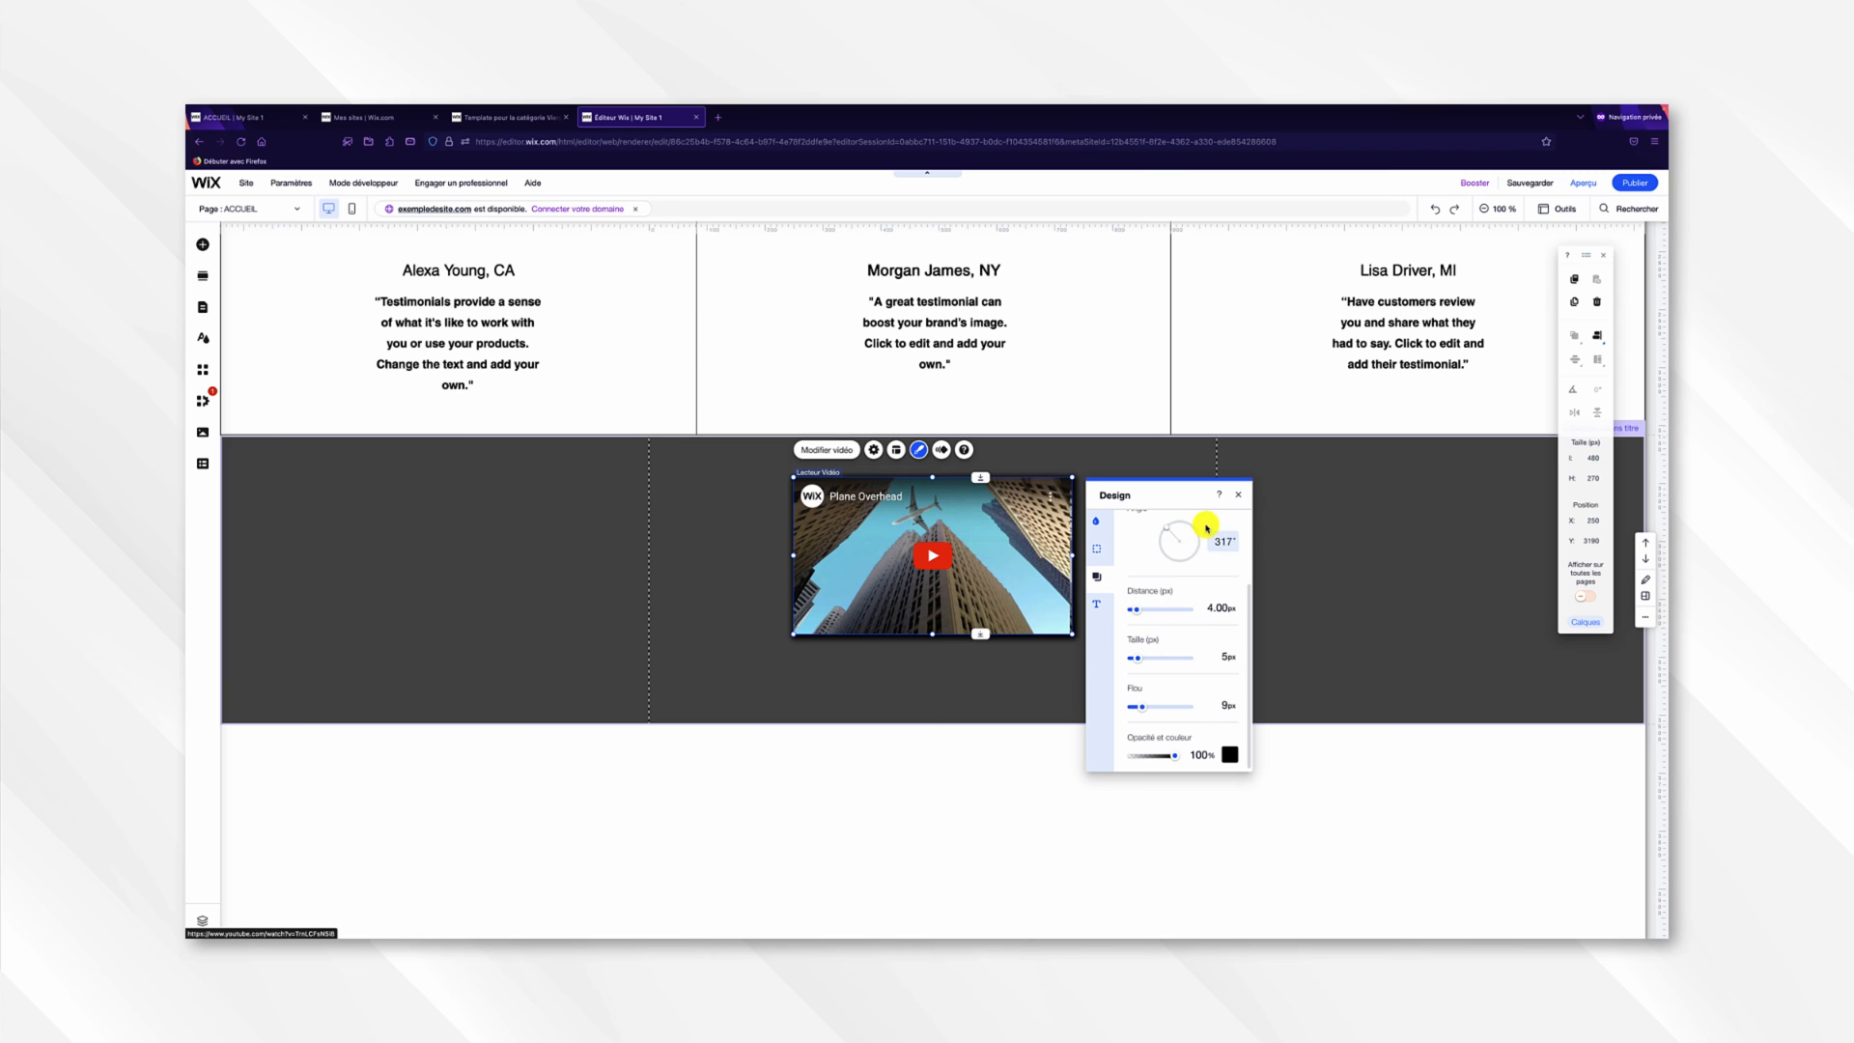
left_click(1237, 496)
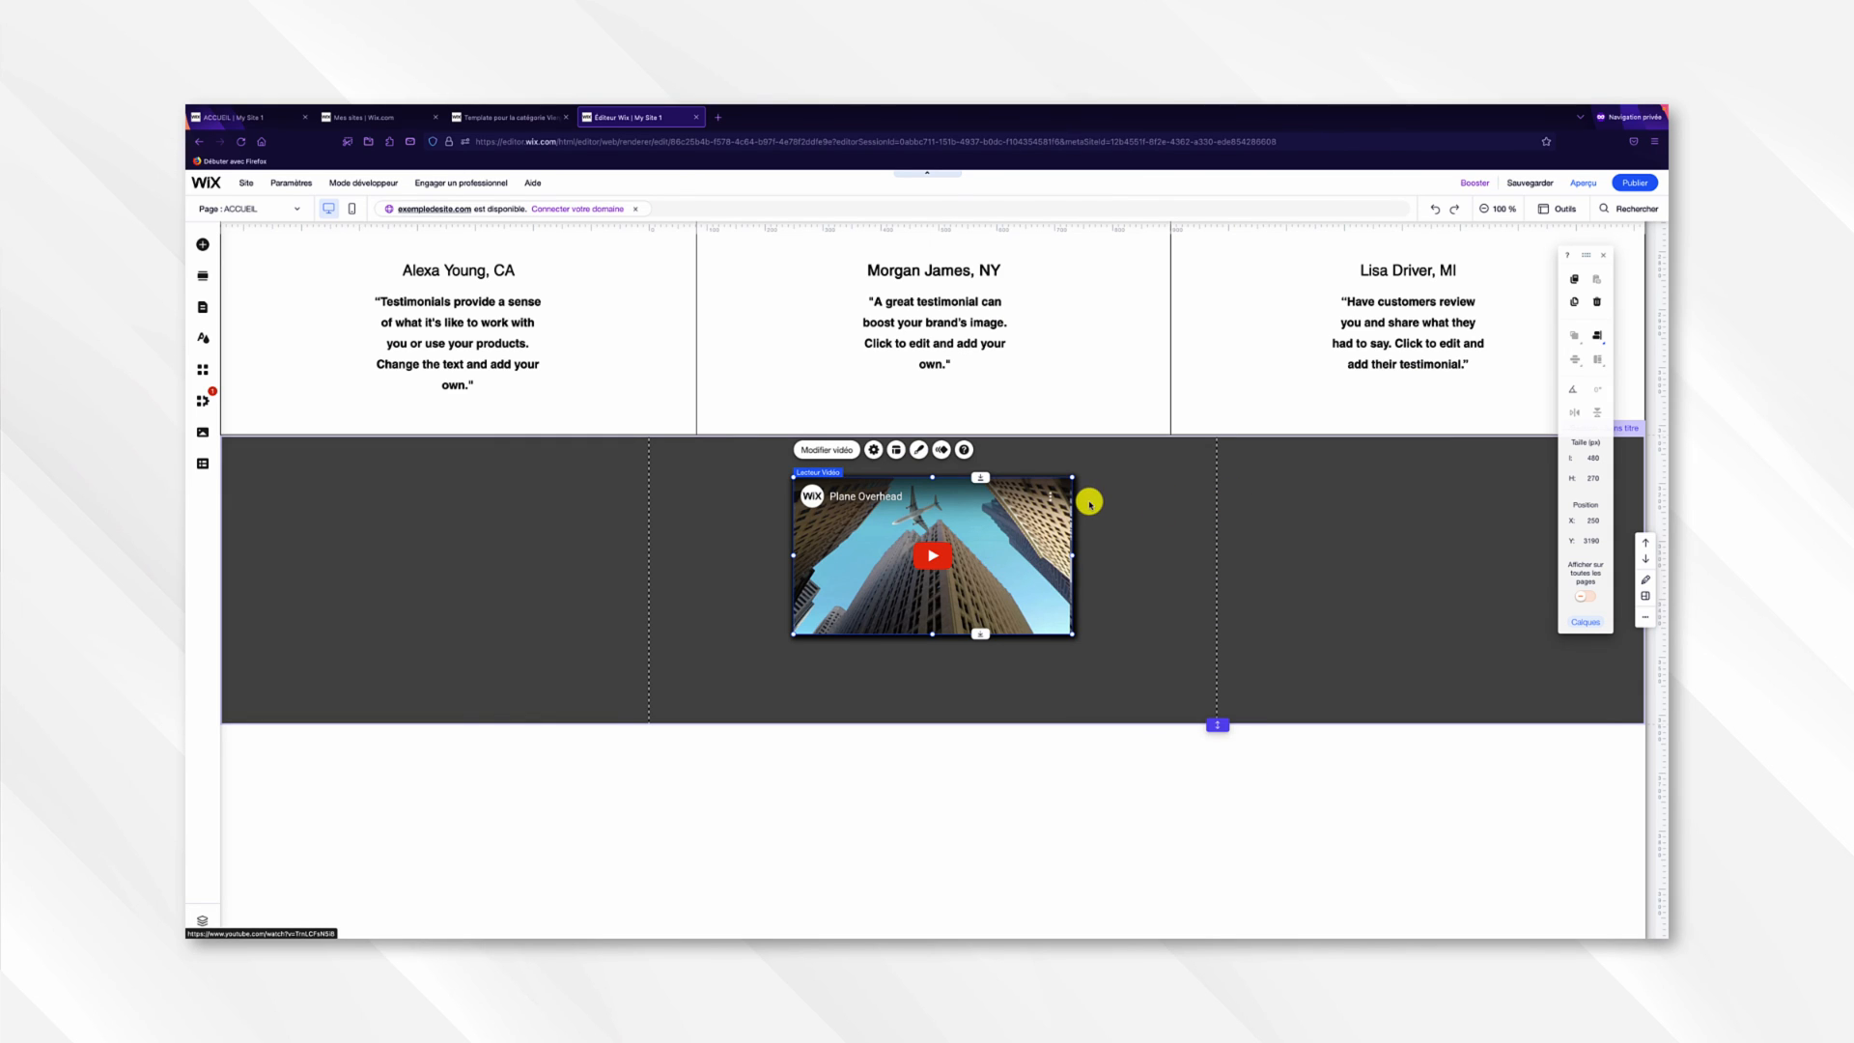
Add the rounded outlined "Download" button with arrow icon beneath the video and open its text and icon settings.
left_click(206, 246)
left_click(248, 311)
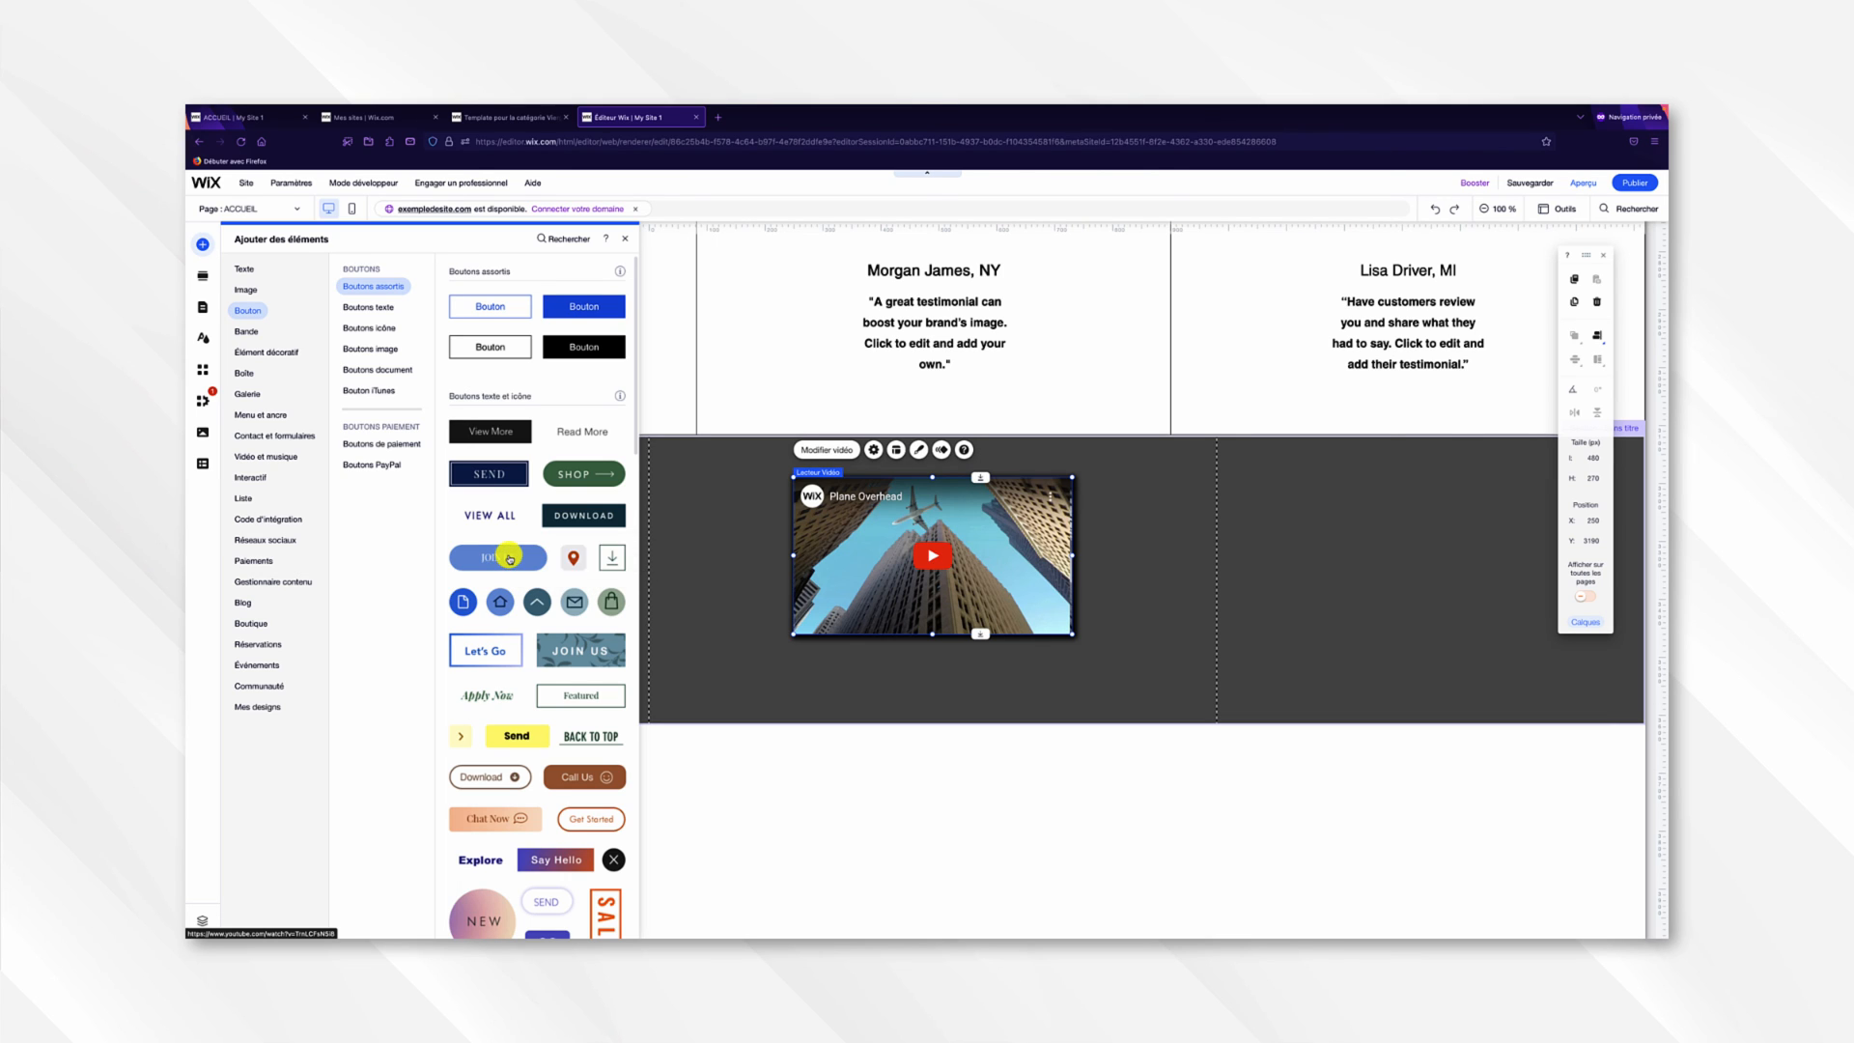
scroll(503, 561, "down", 2)
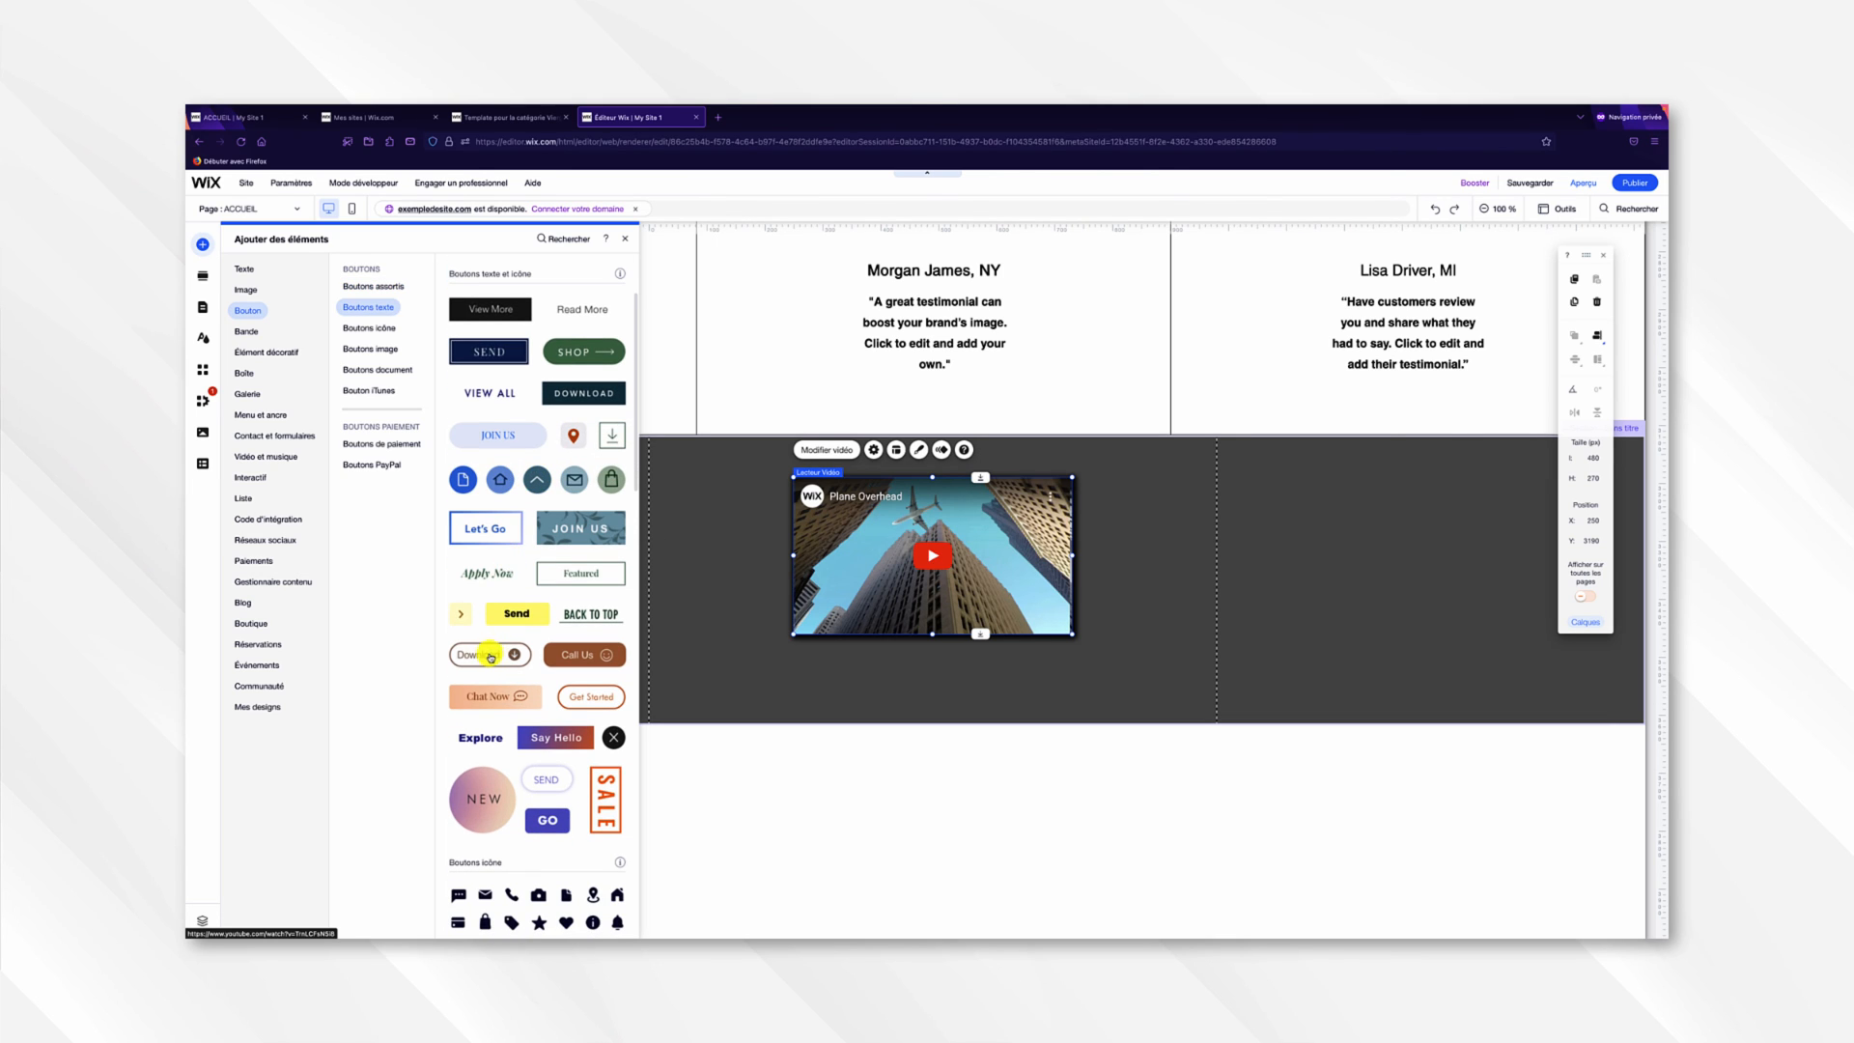
left_click_drag(485, 657, 939, 674)
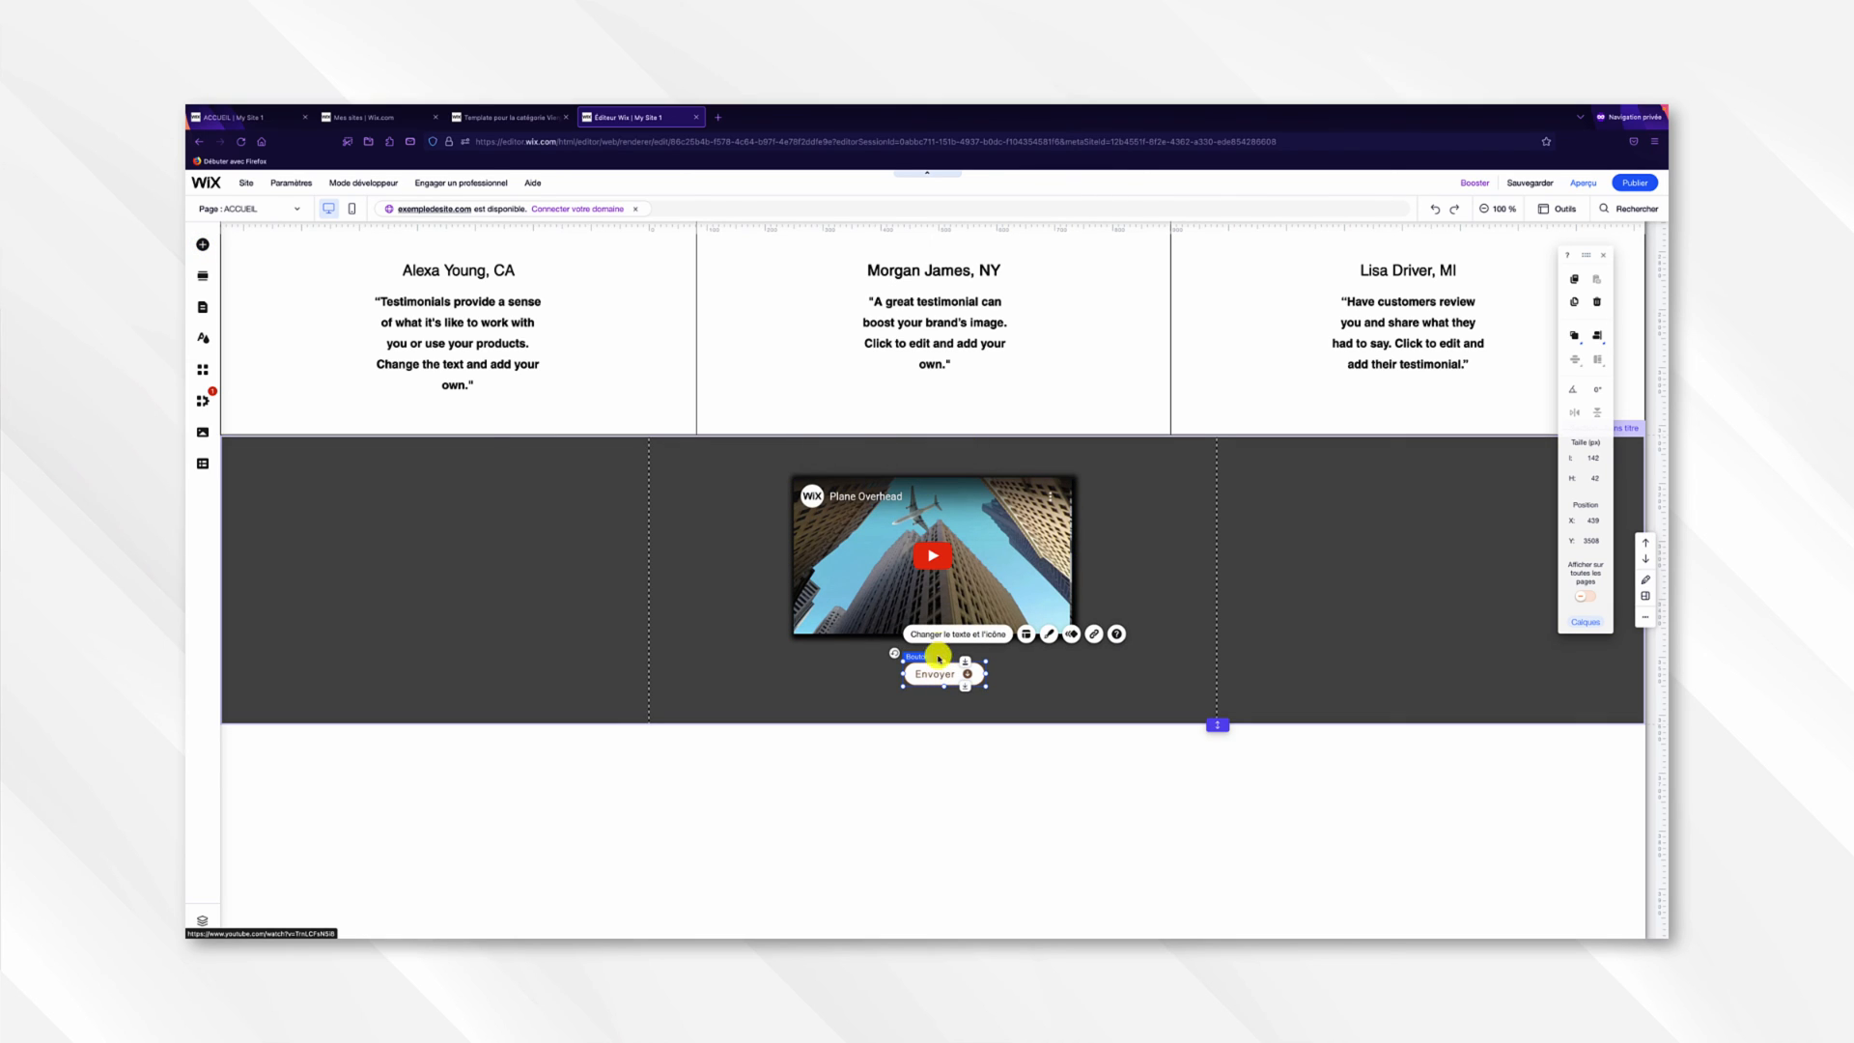
left_click(939, 640)
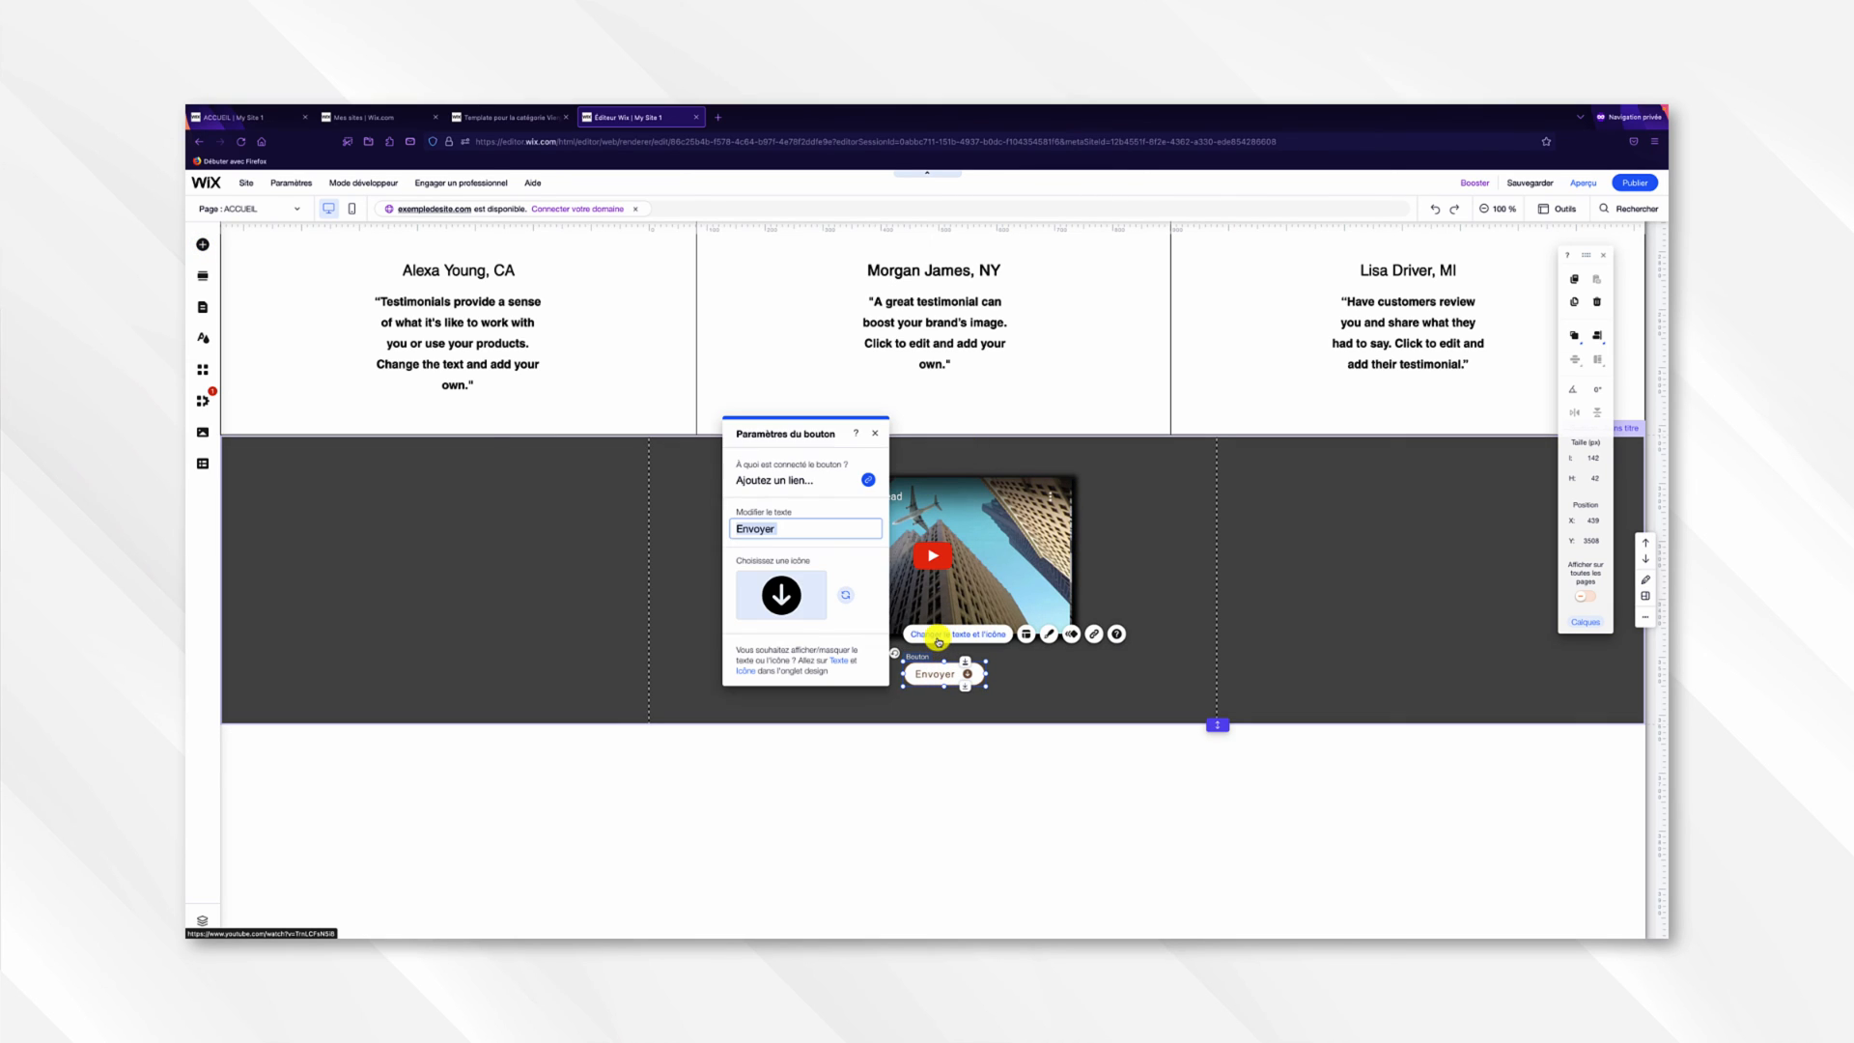
Label the button "Télécharger" and replace its icon with the apple shape found by searching "apple" in the Wix media library.
type("Télécharger")
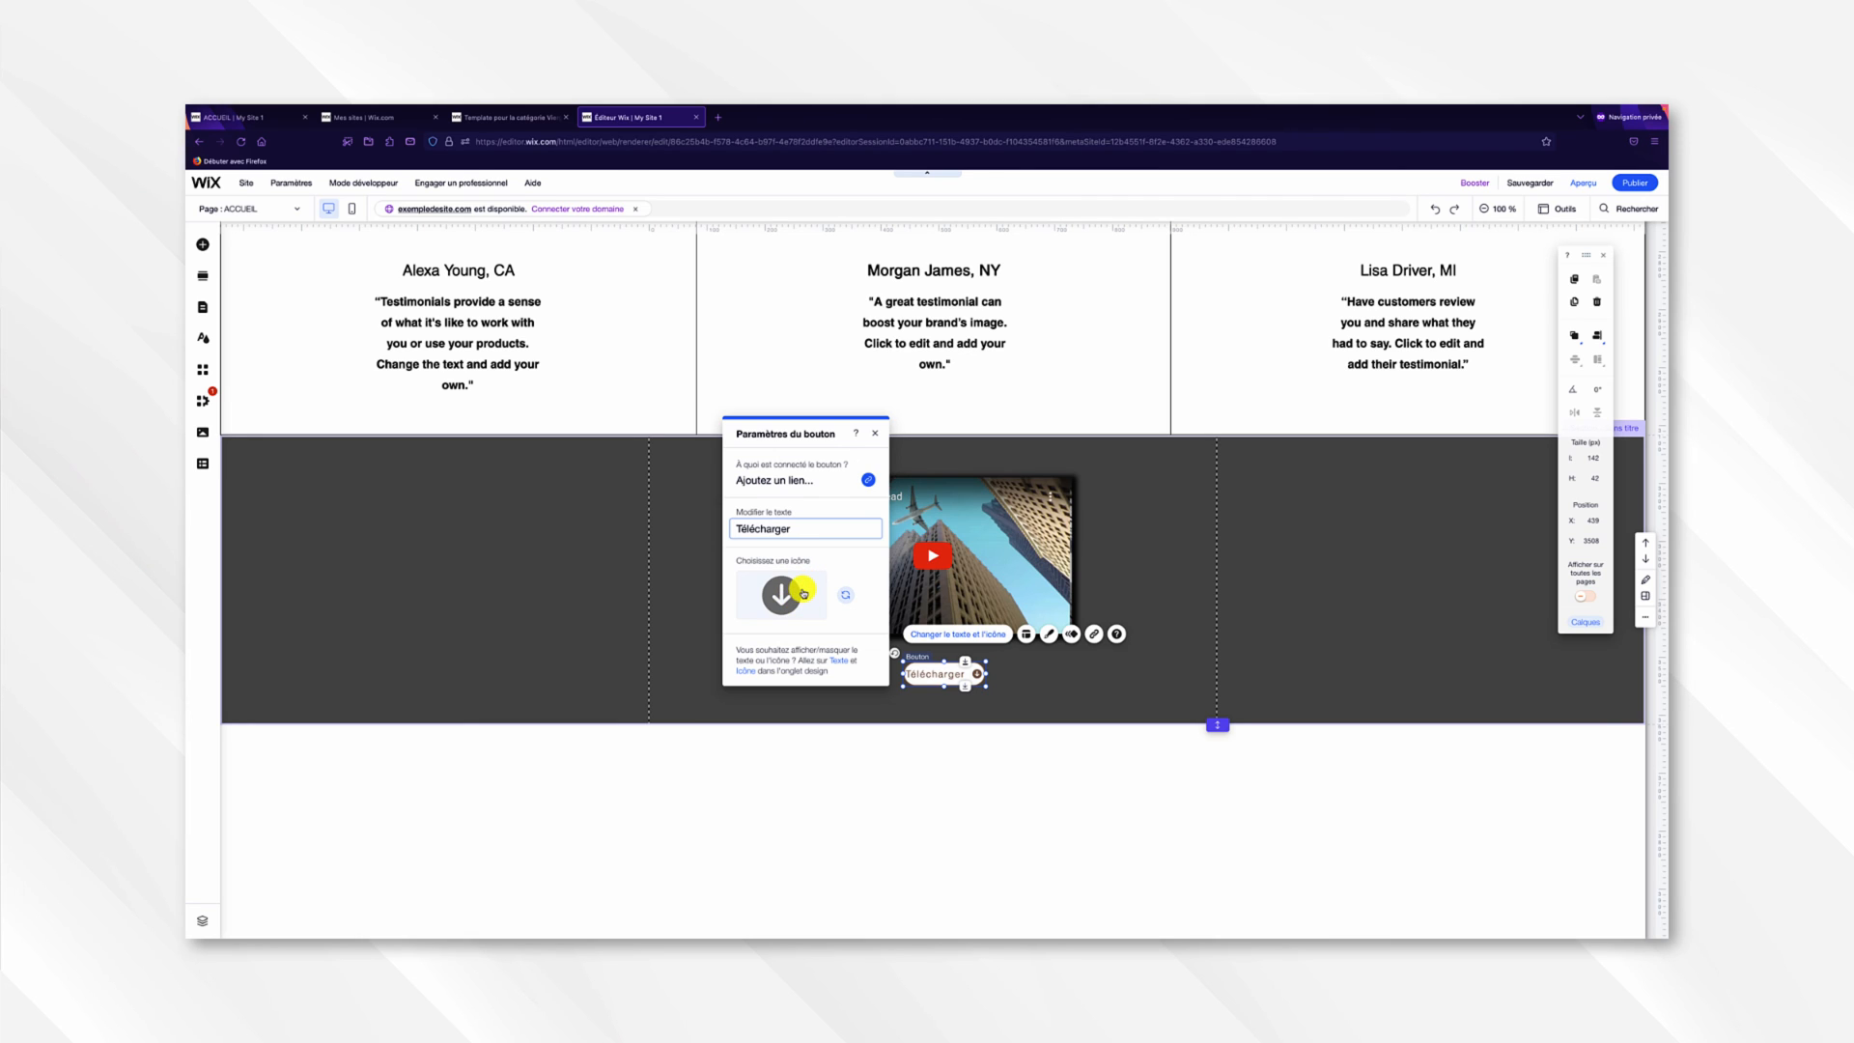
left_click(802, 592)
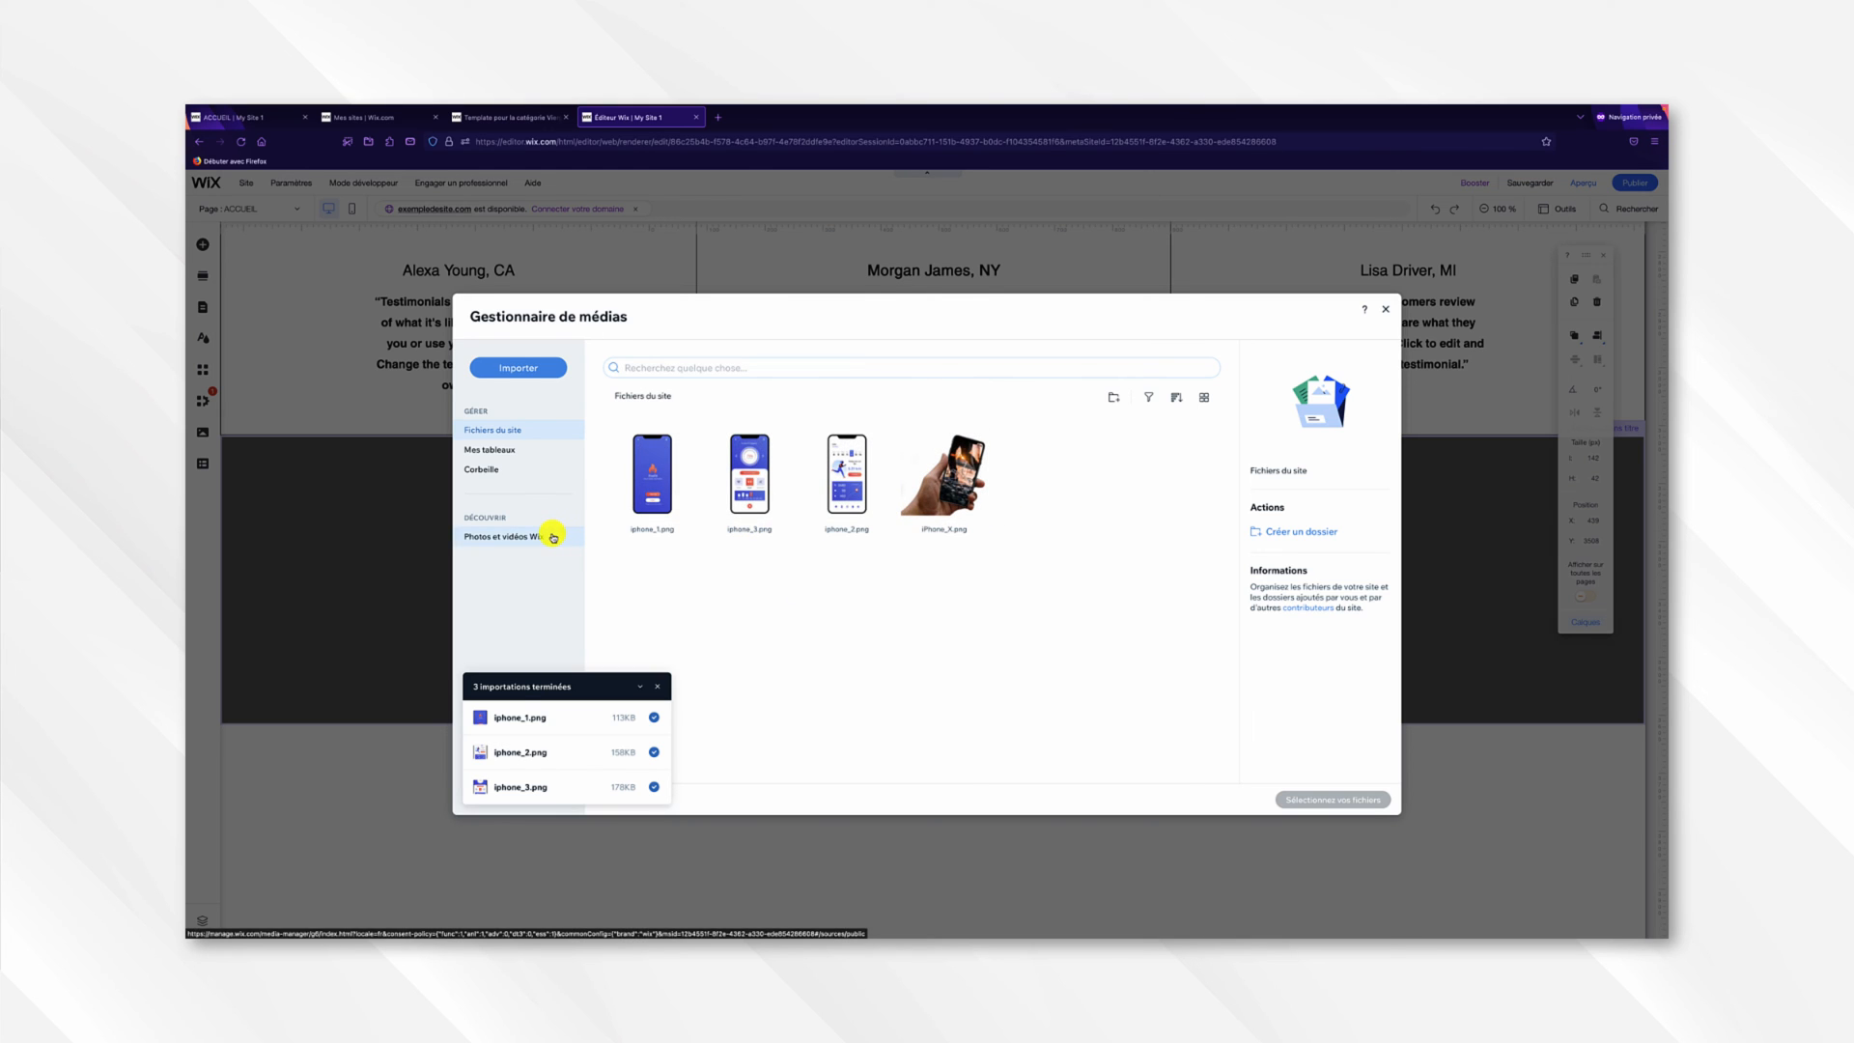
left_click(554, 536)
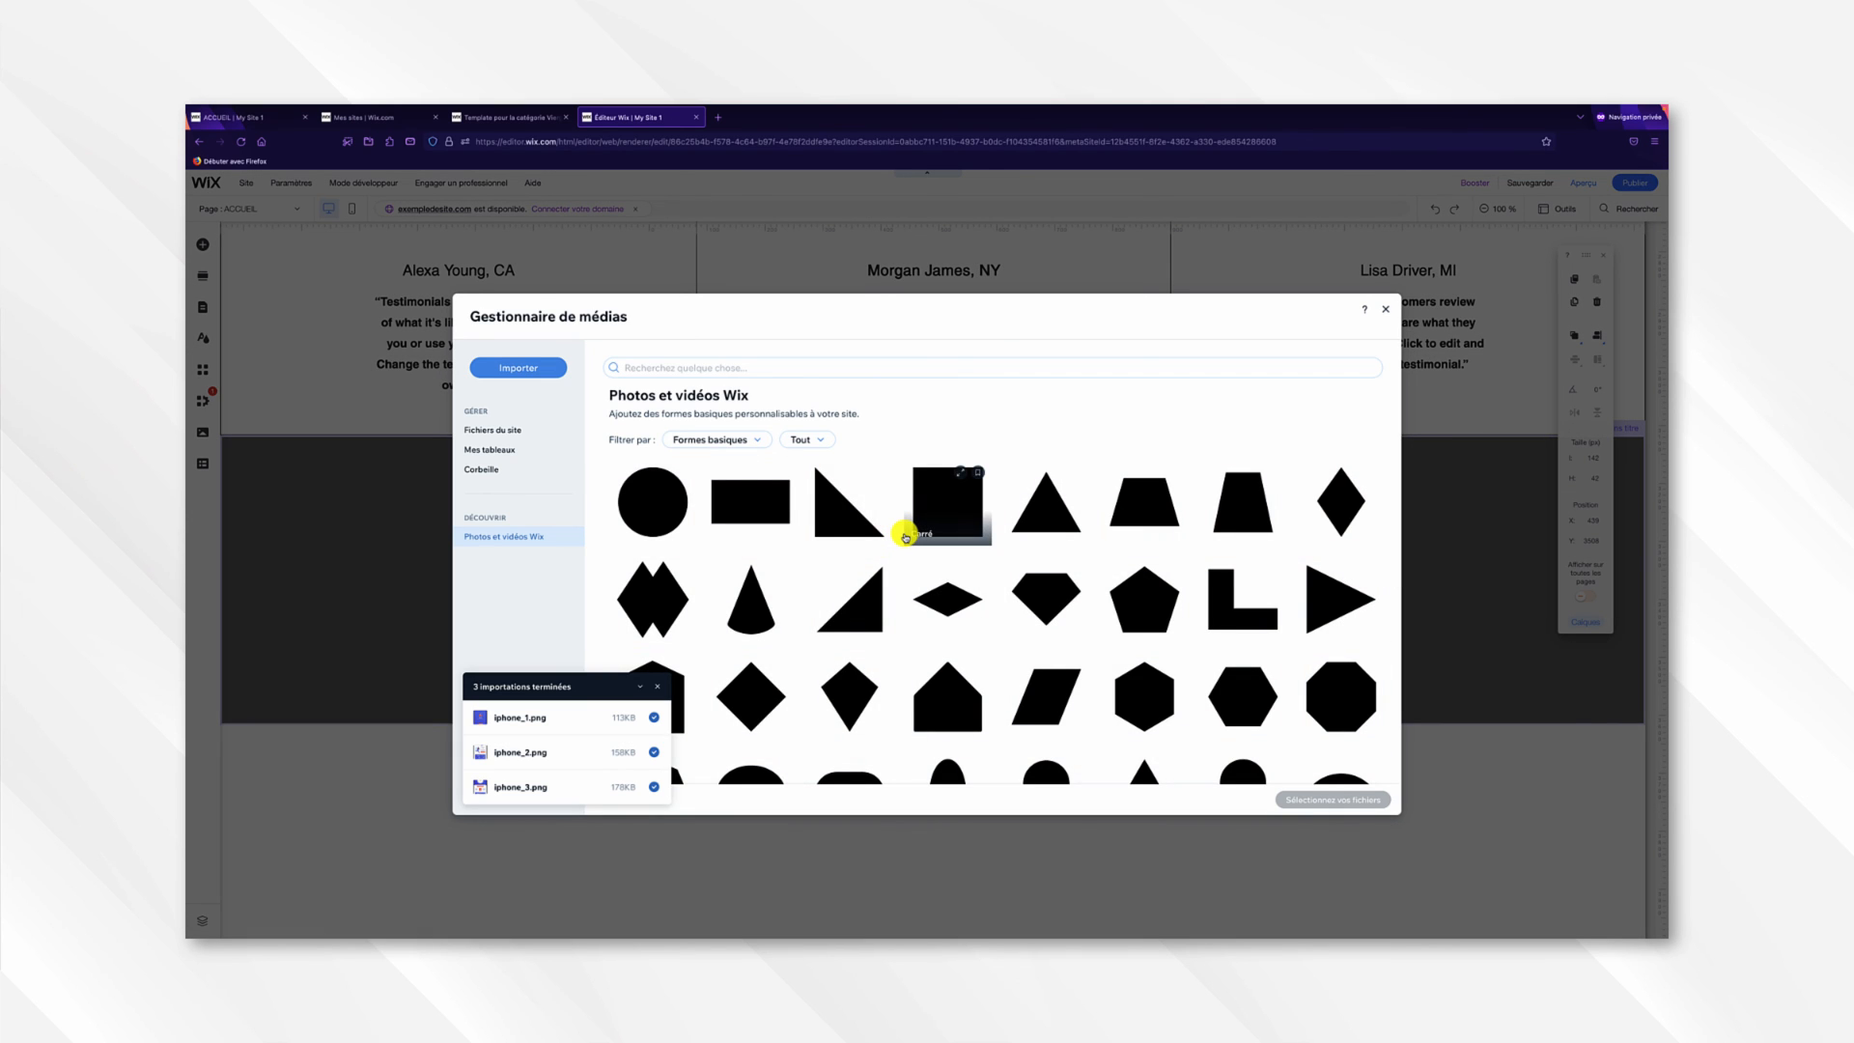
scroll(903, 534, "down", 1)
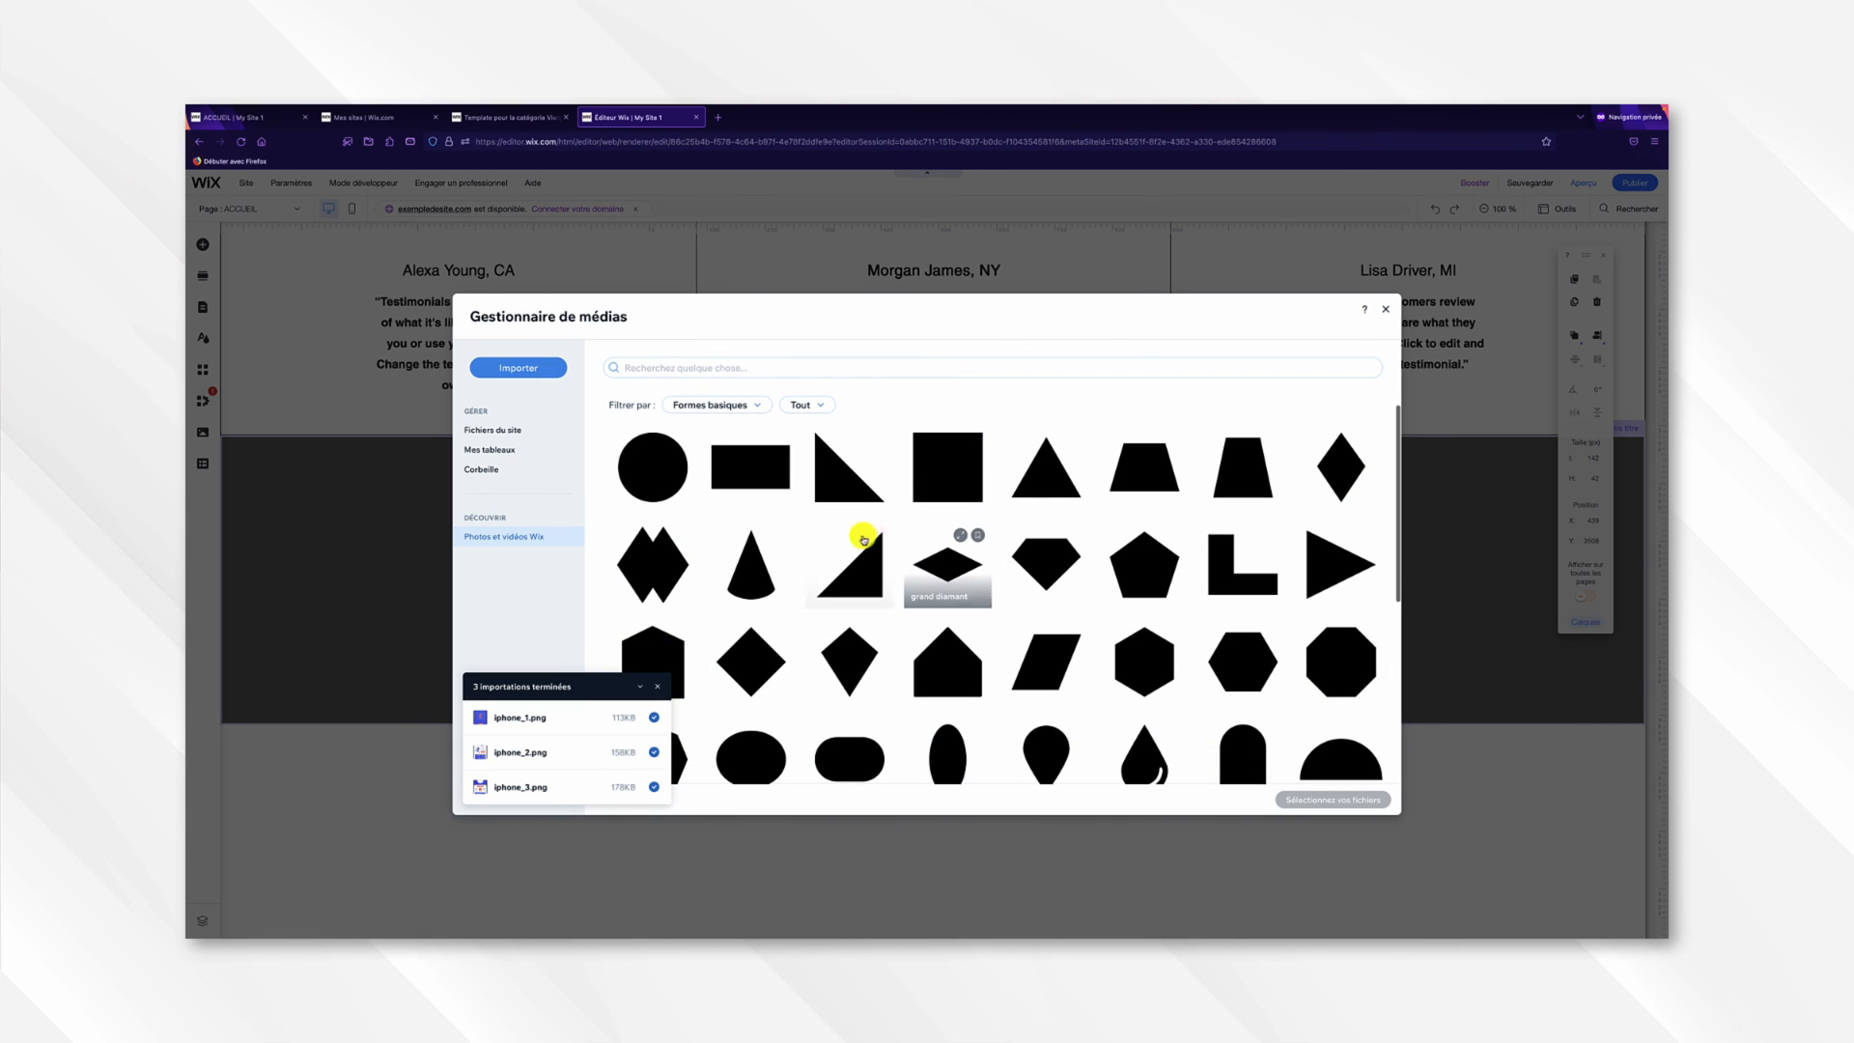
scroll(862, 538, "down", 5)
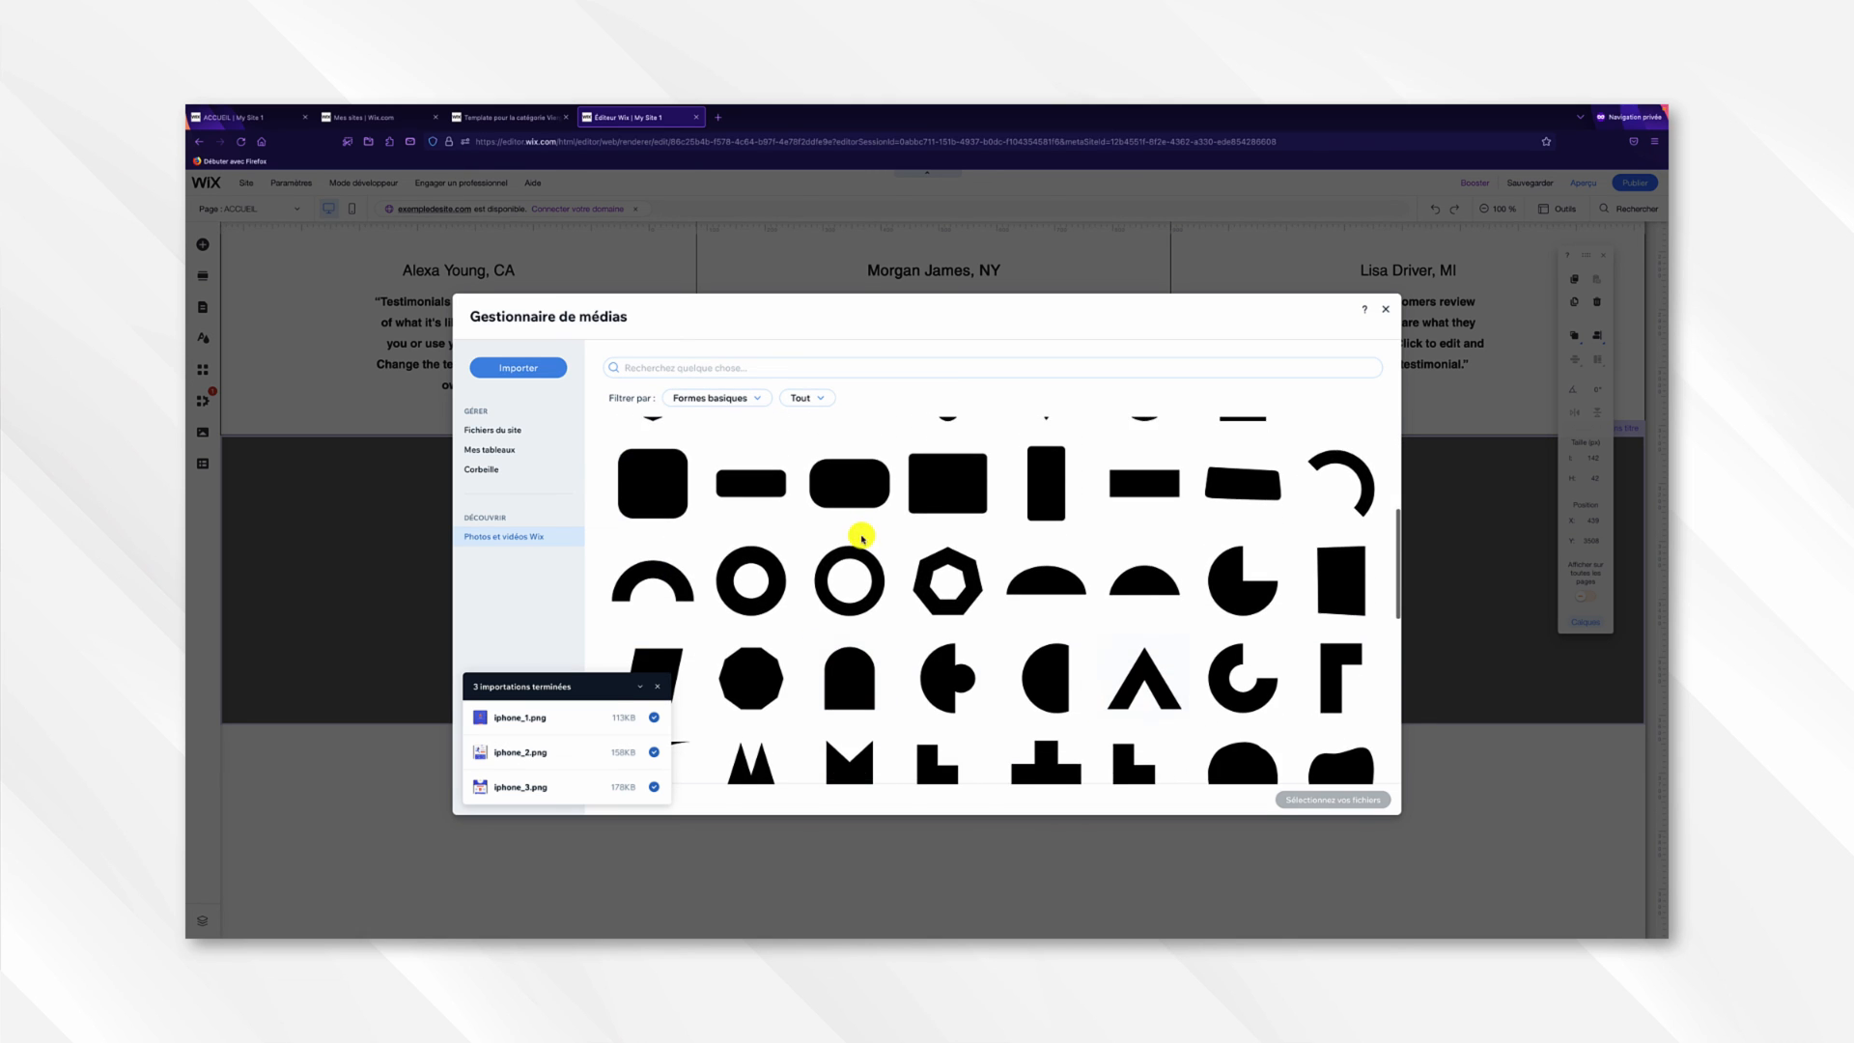
scroll(862, 538, "down", 10)
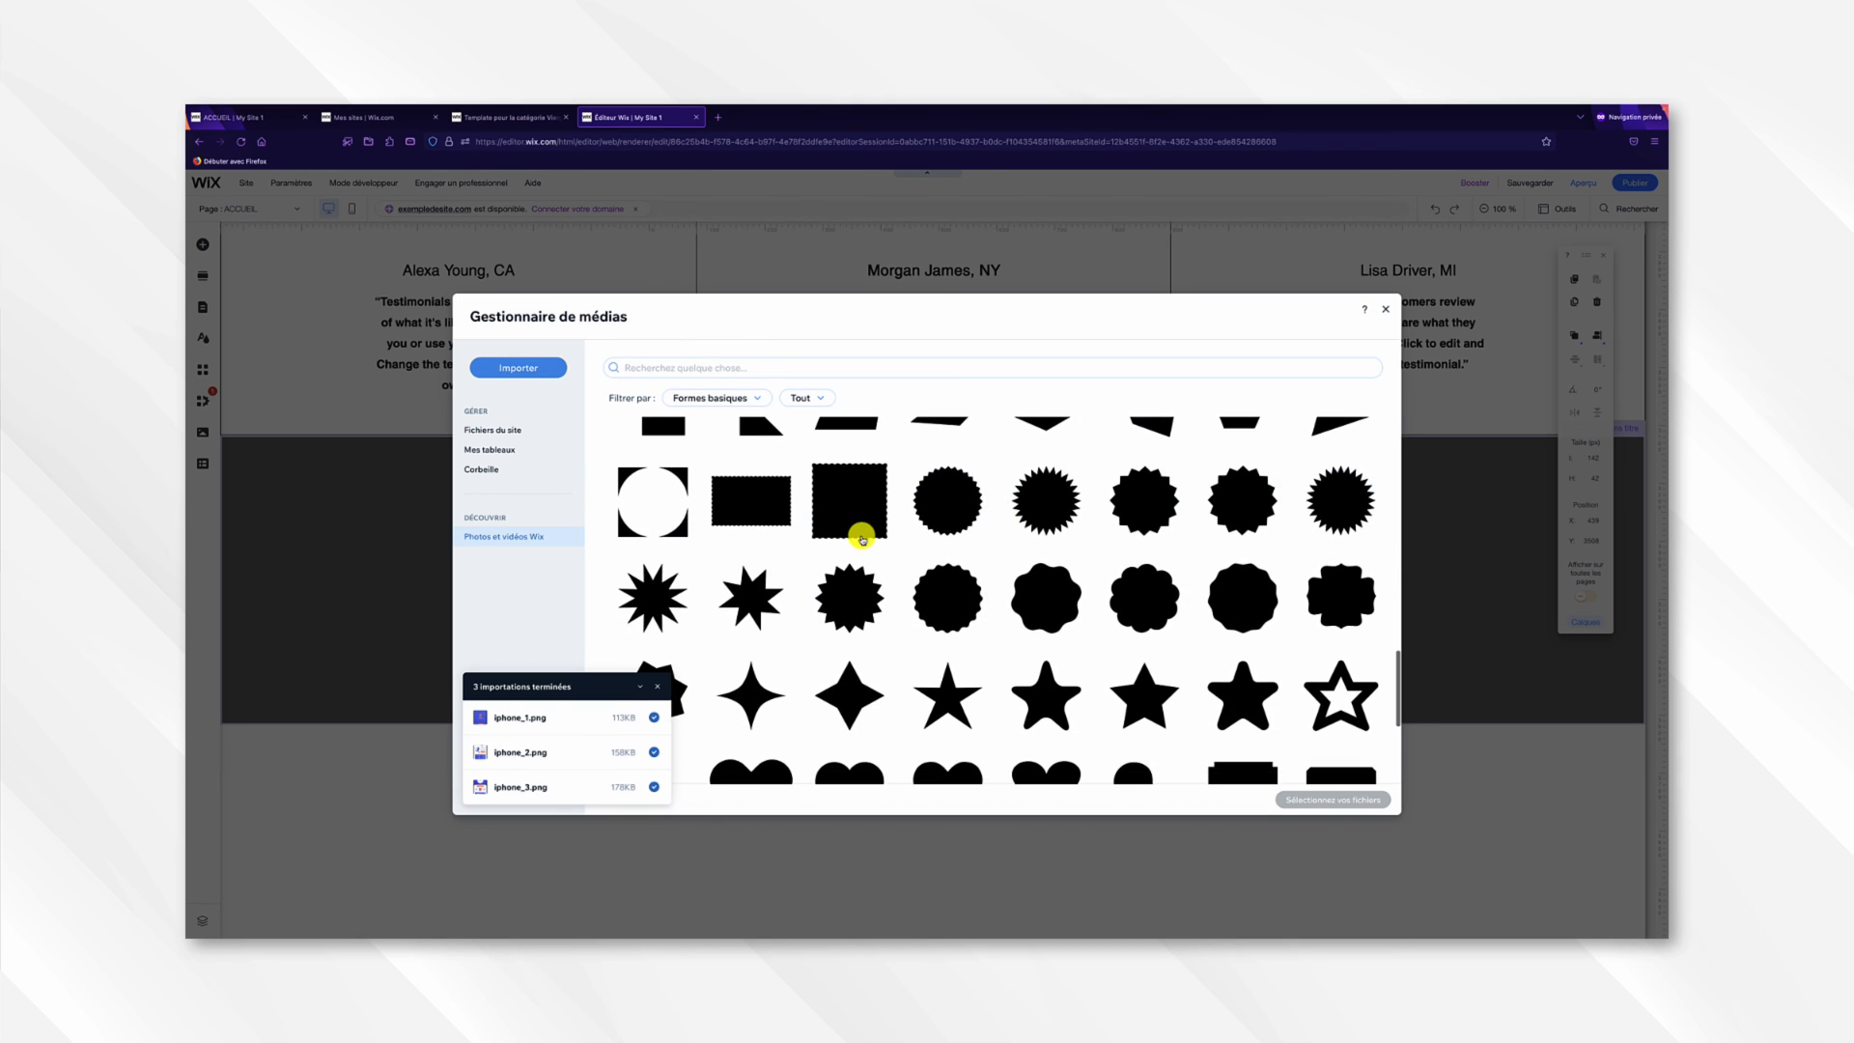
scroll(862, 538, "down", 10)
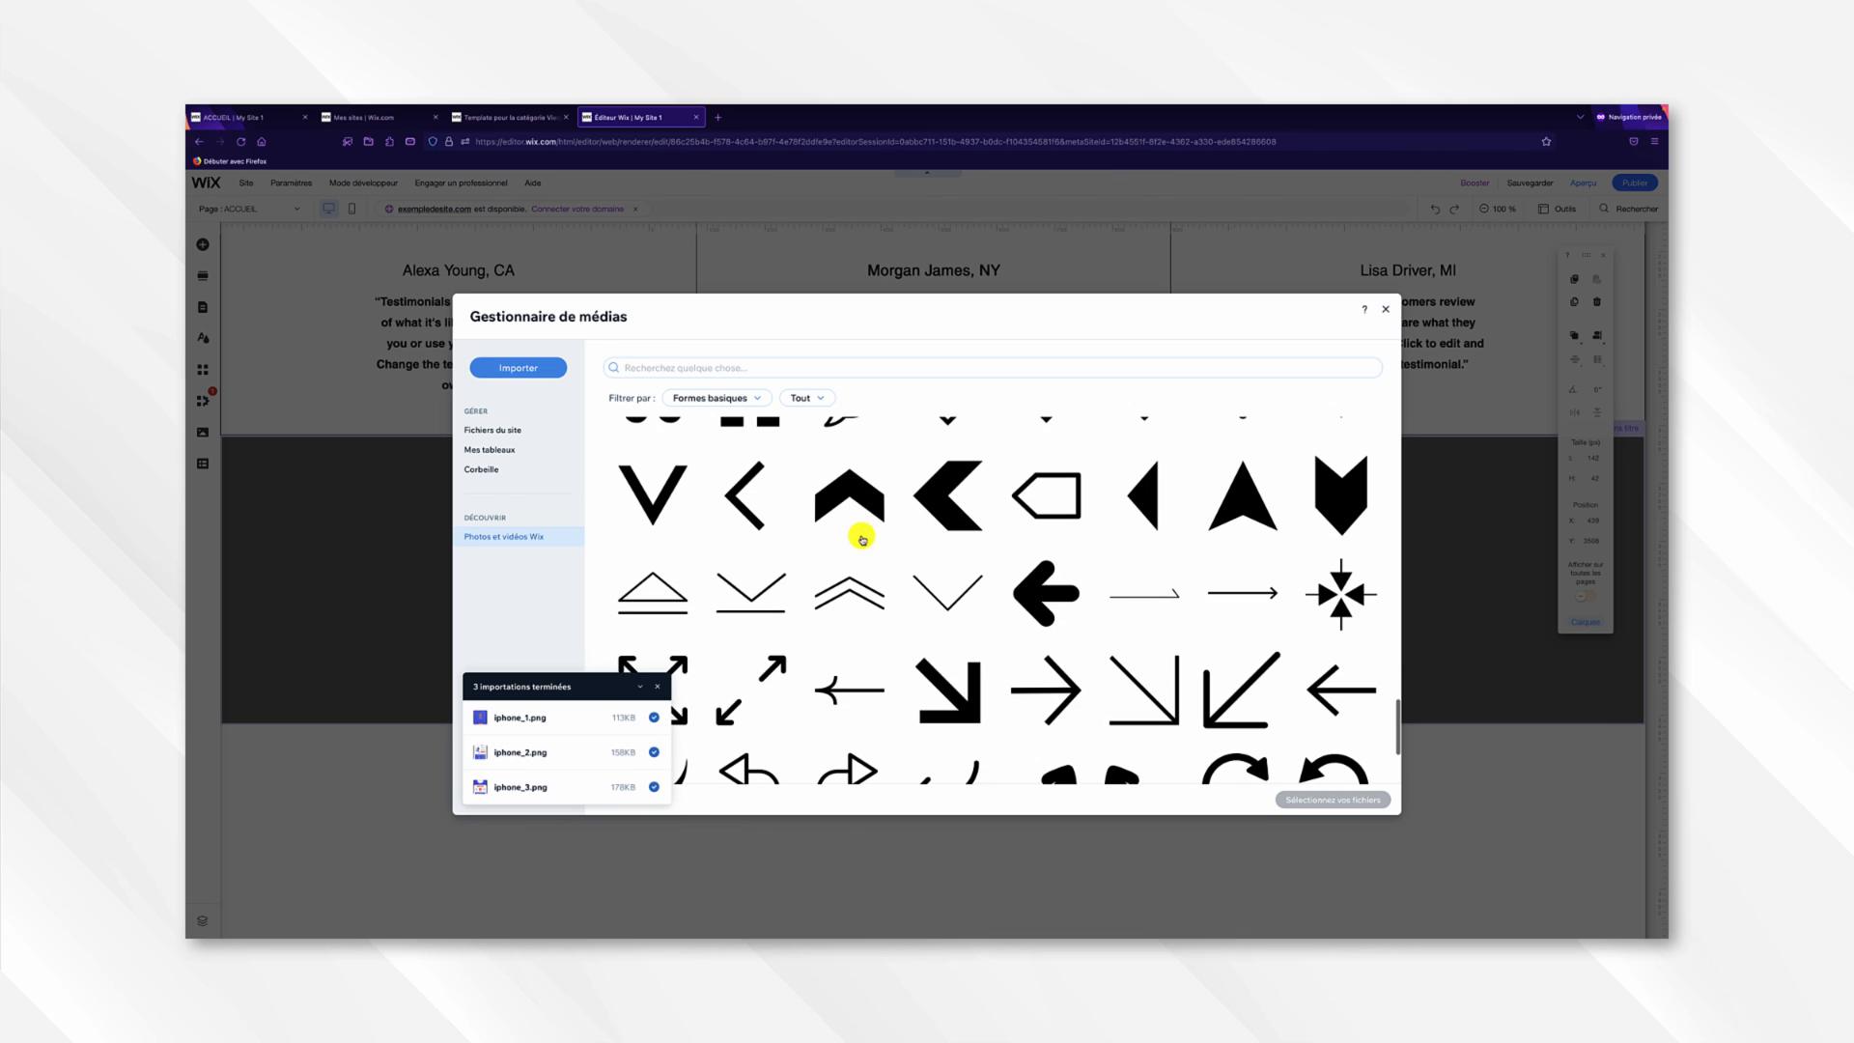
left_click(826, 371)
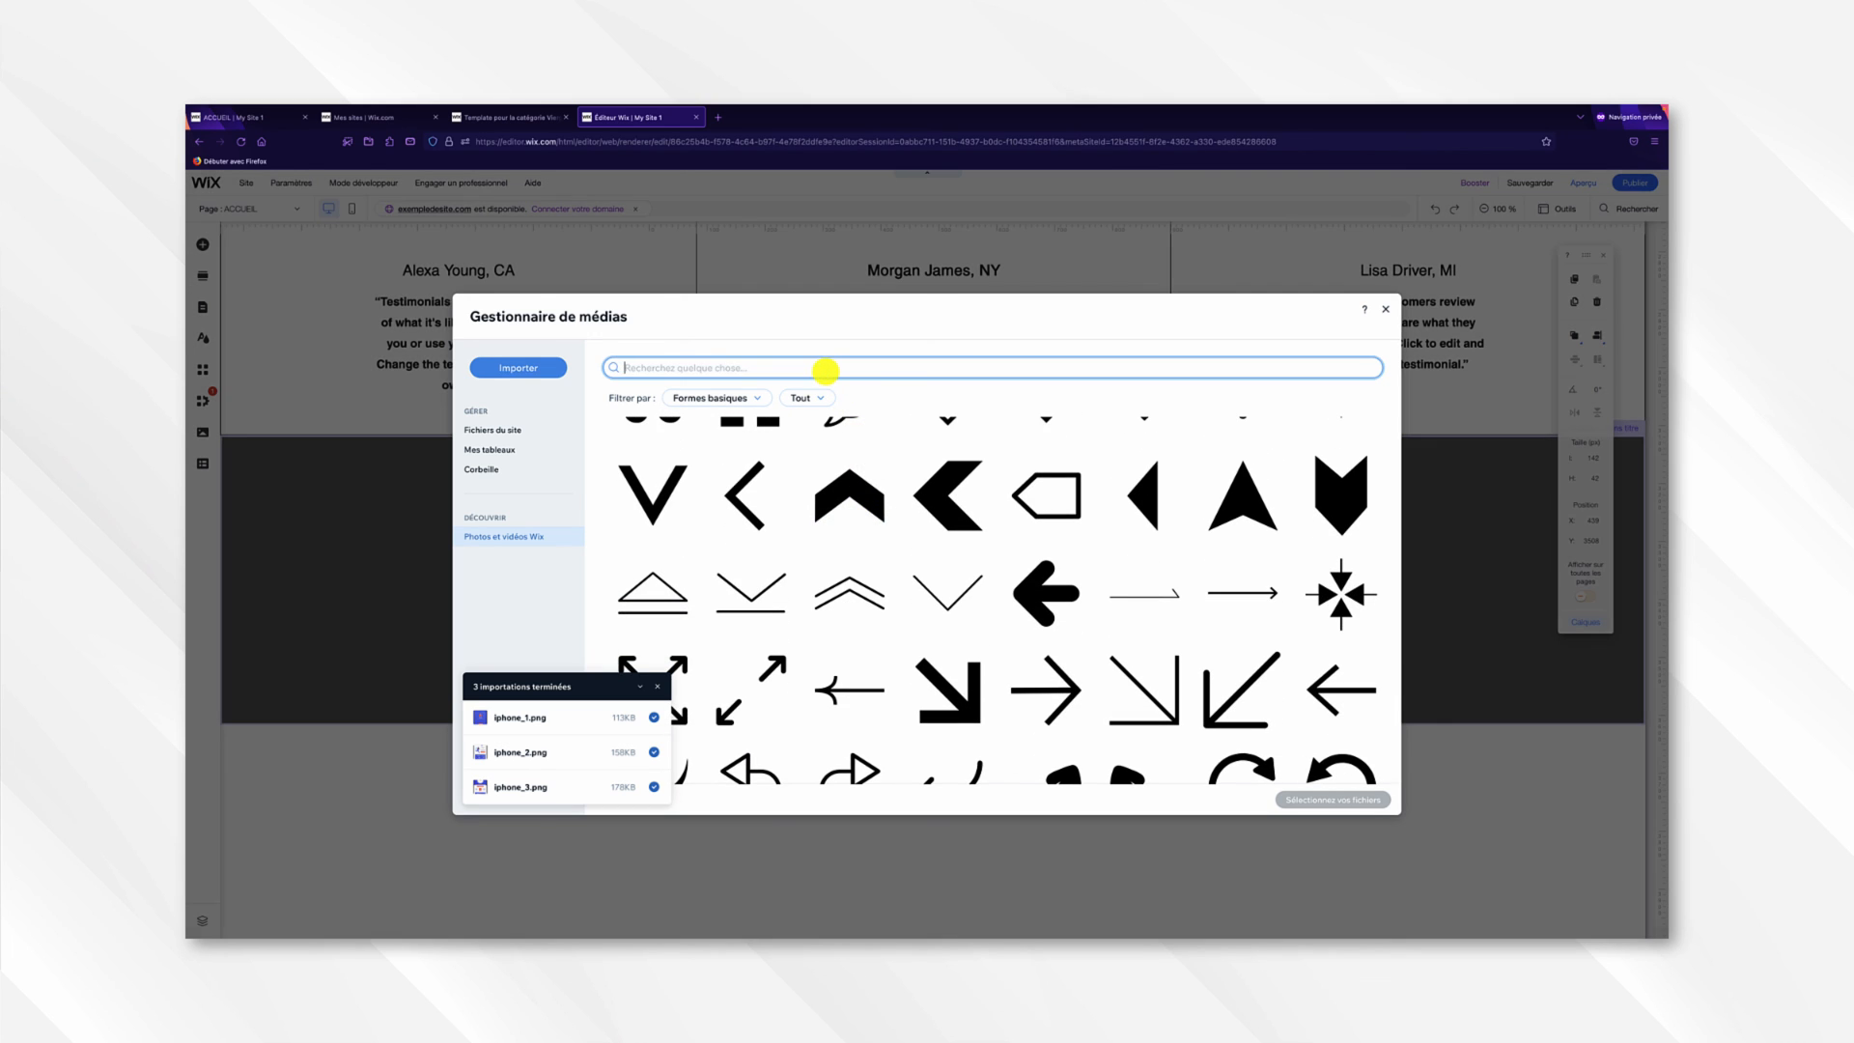
type("apple")
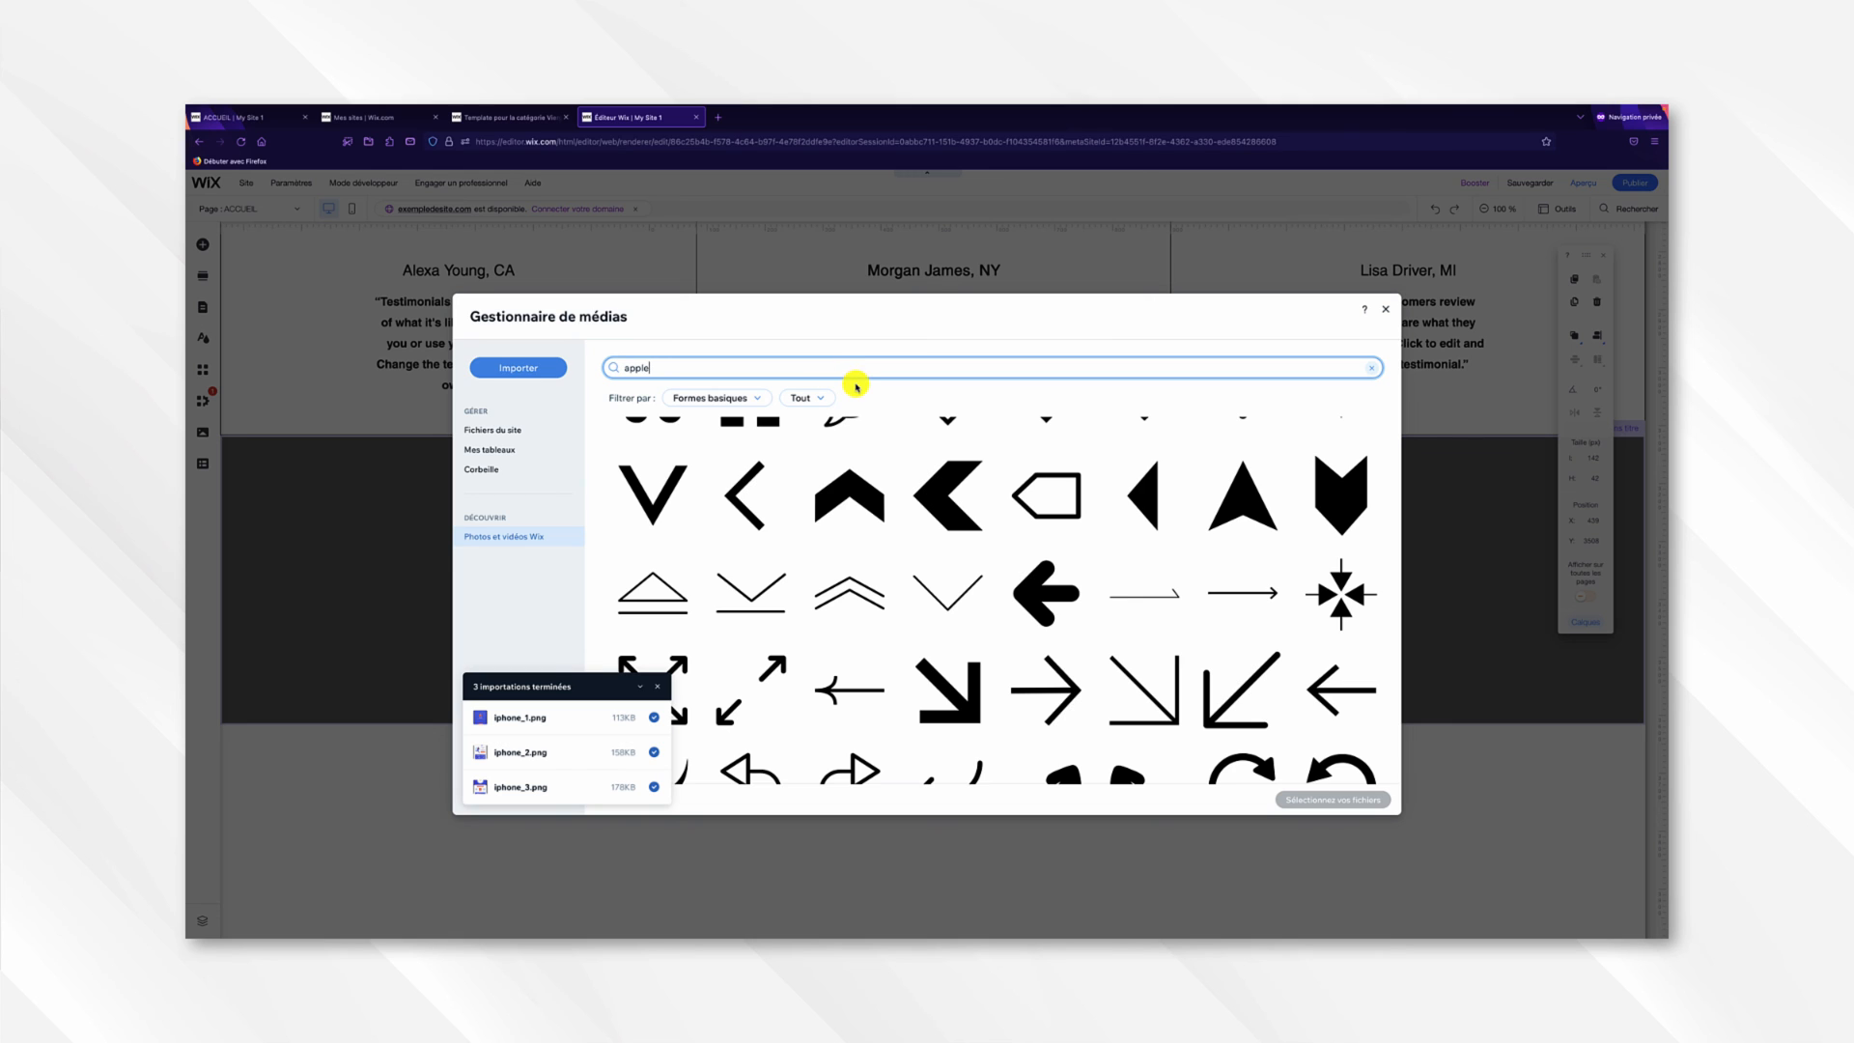
key("Return")
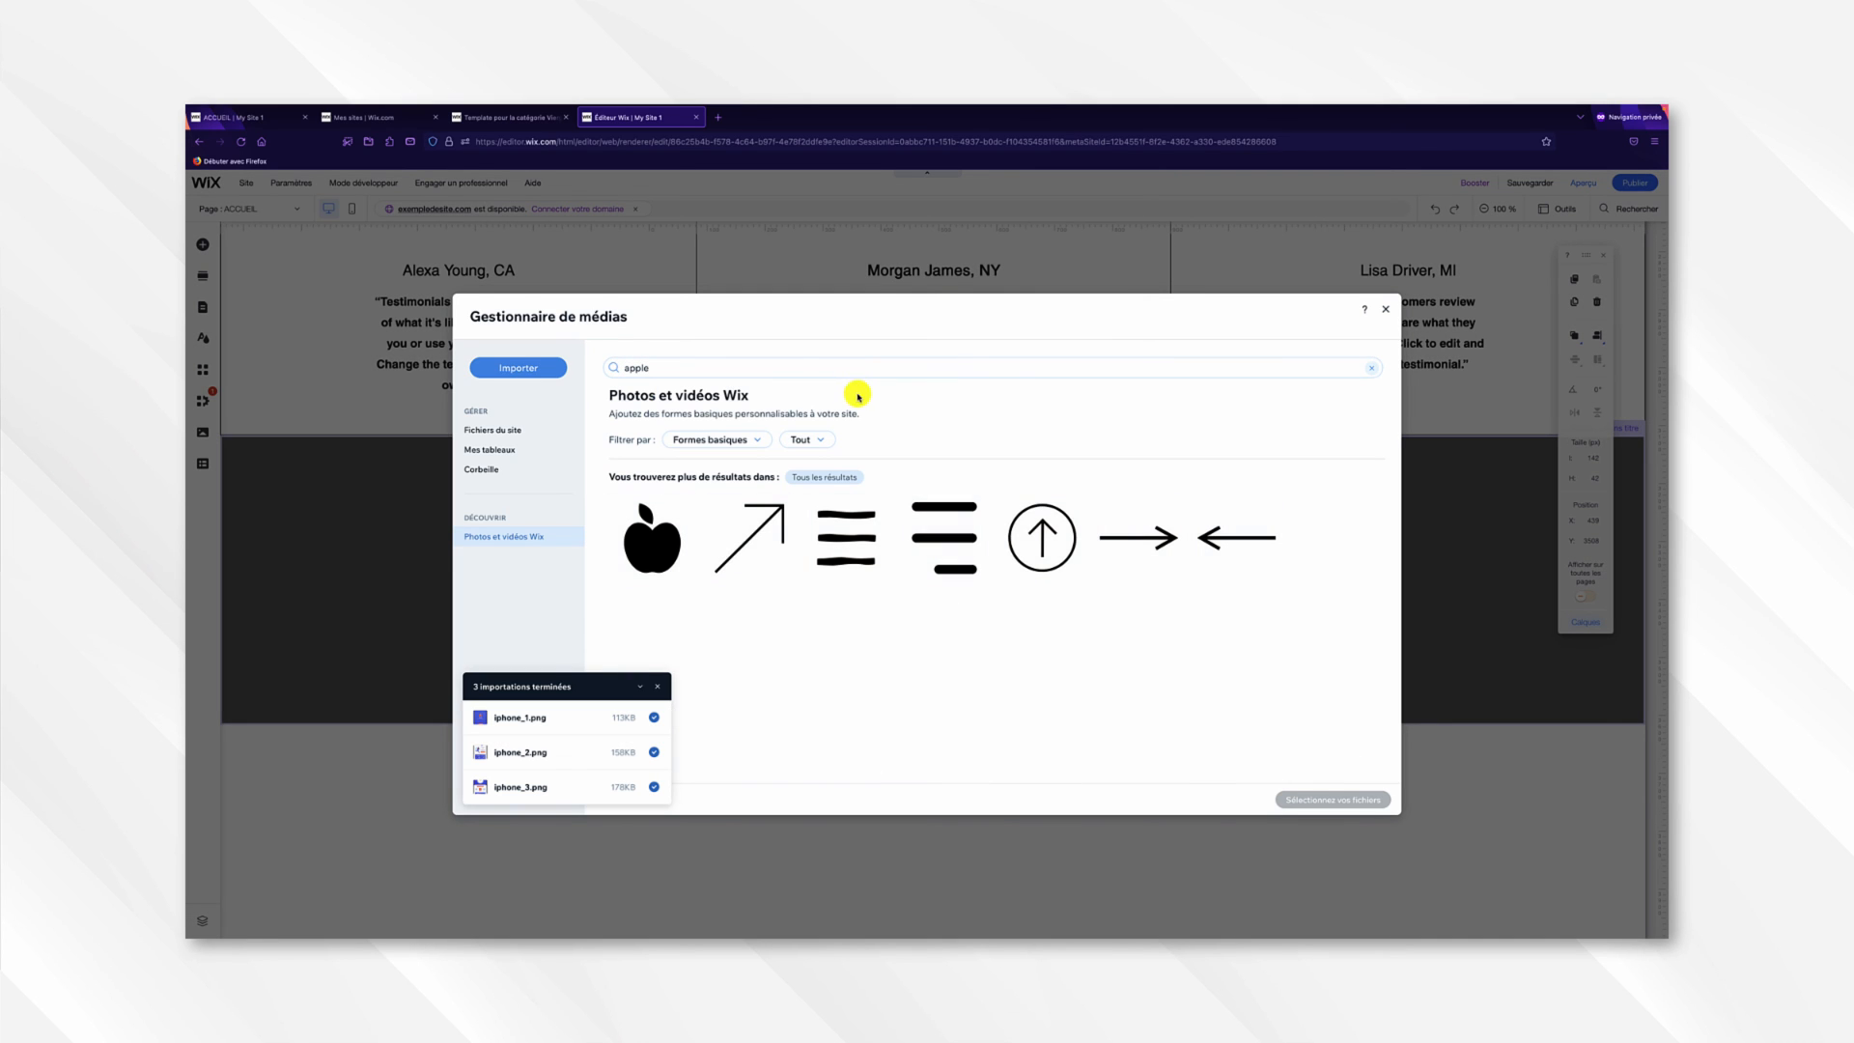
left_click(652, 547)
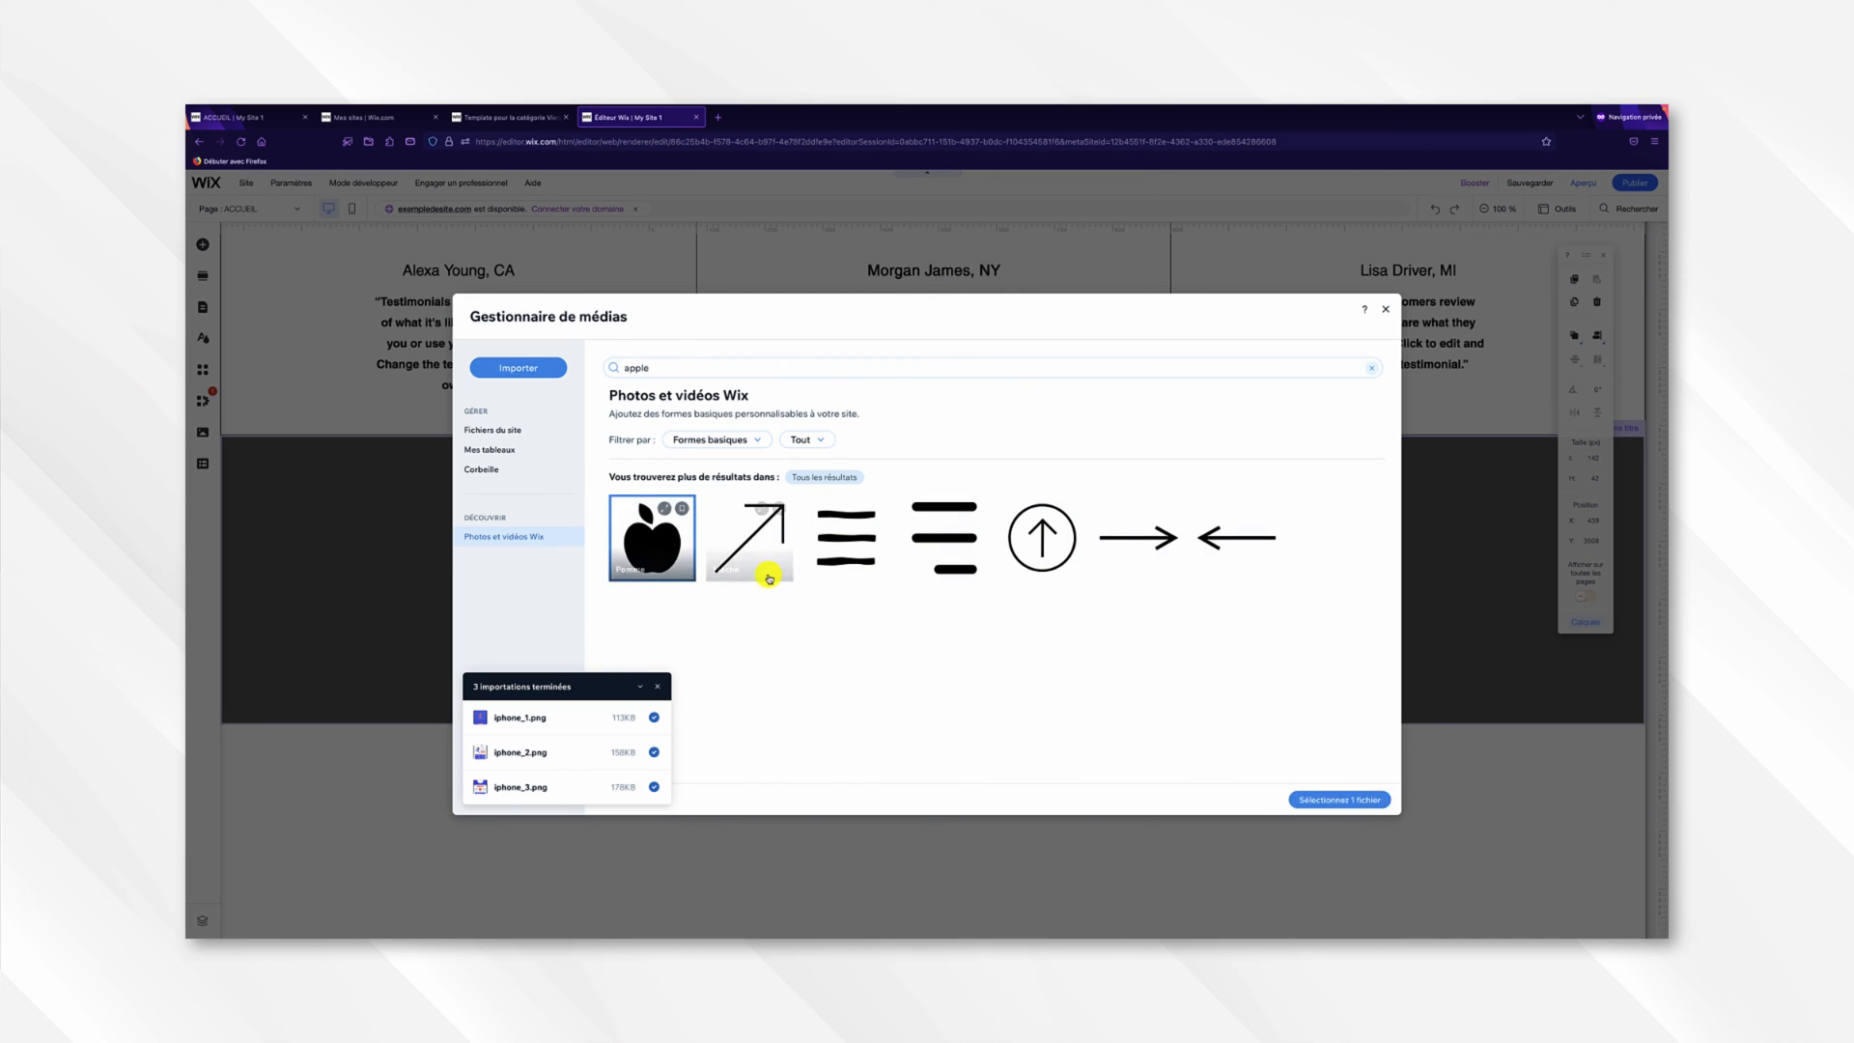
left_click(1342, 800)
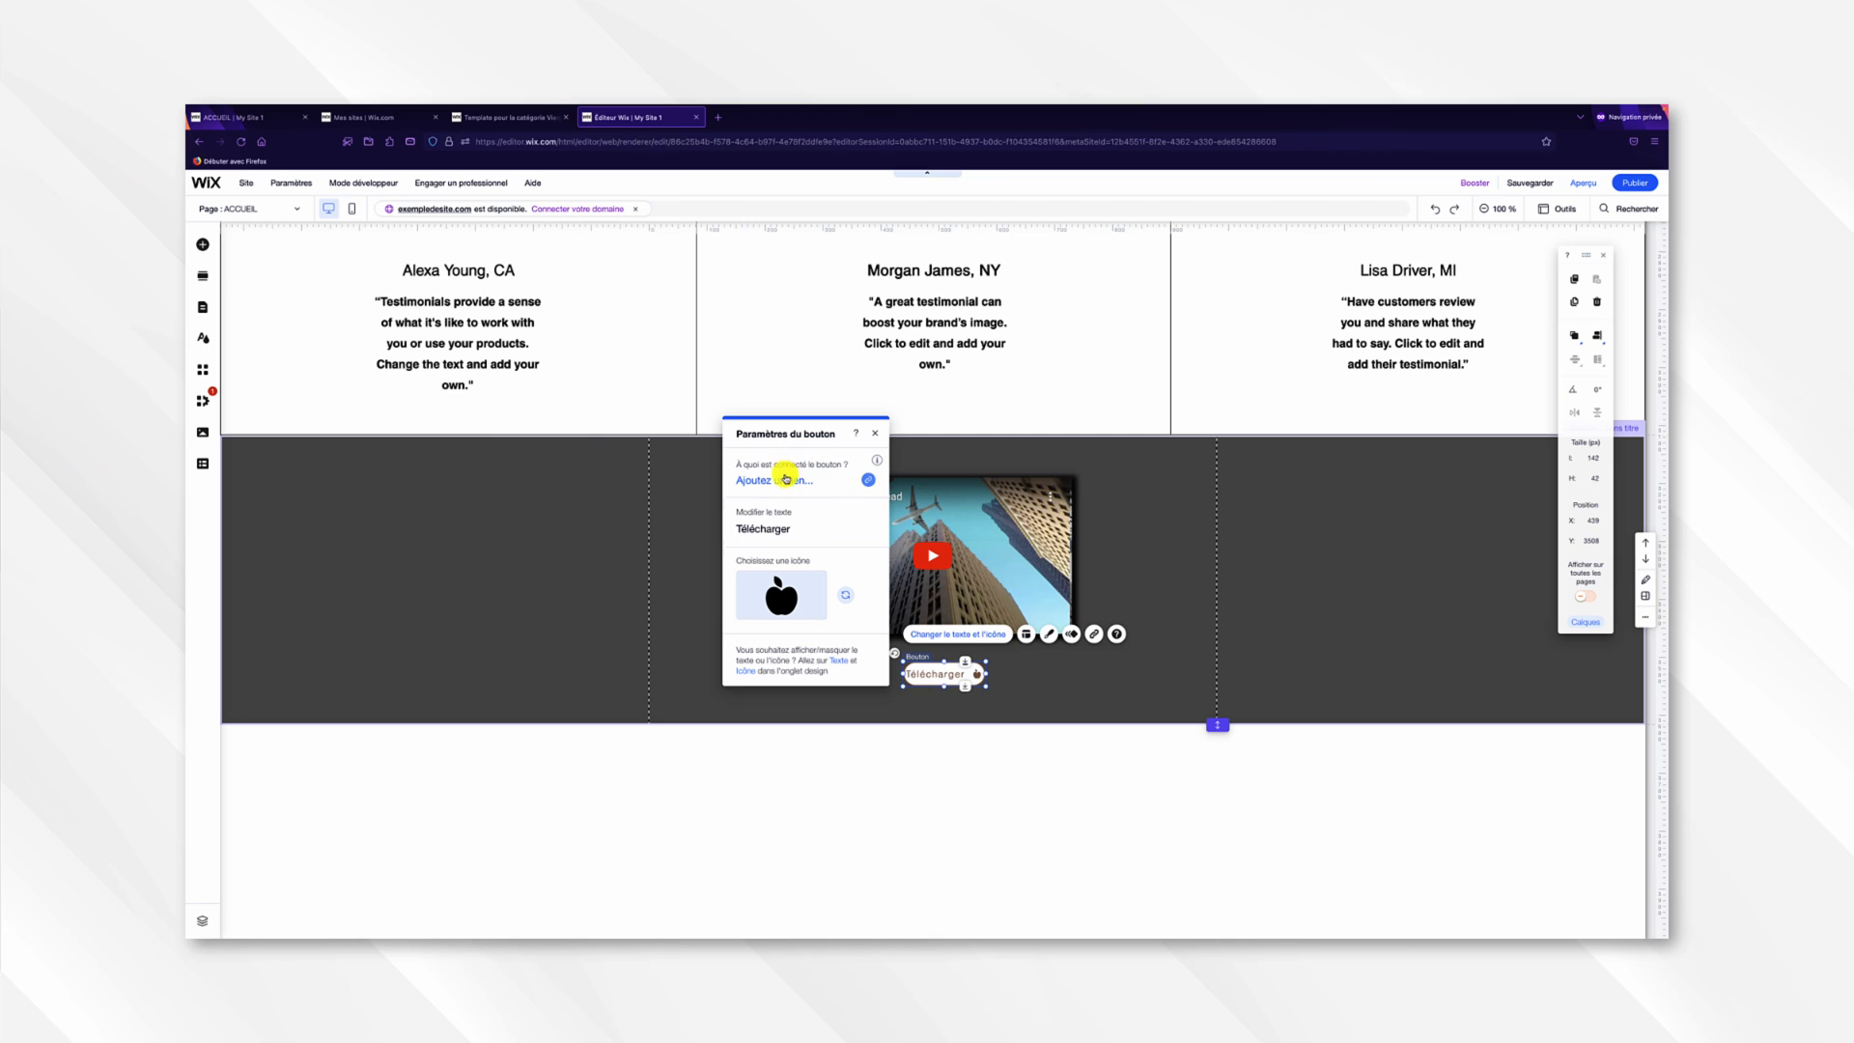
Set the download button's link to "Aucun" and close its settings.
left_click(808, 482)
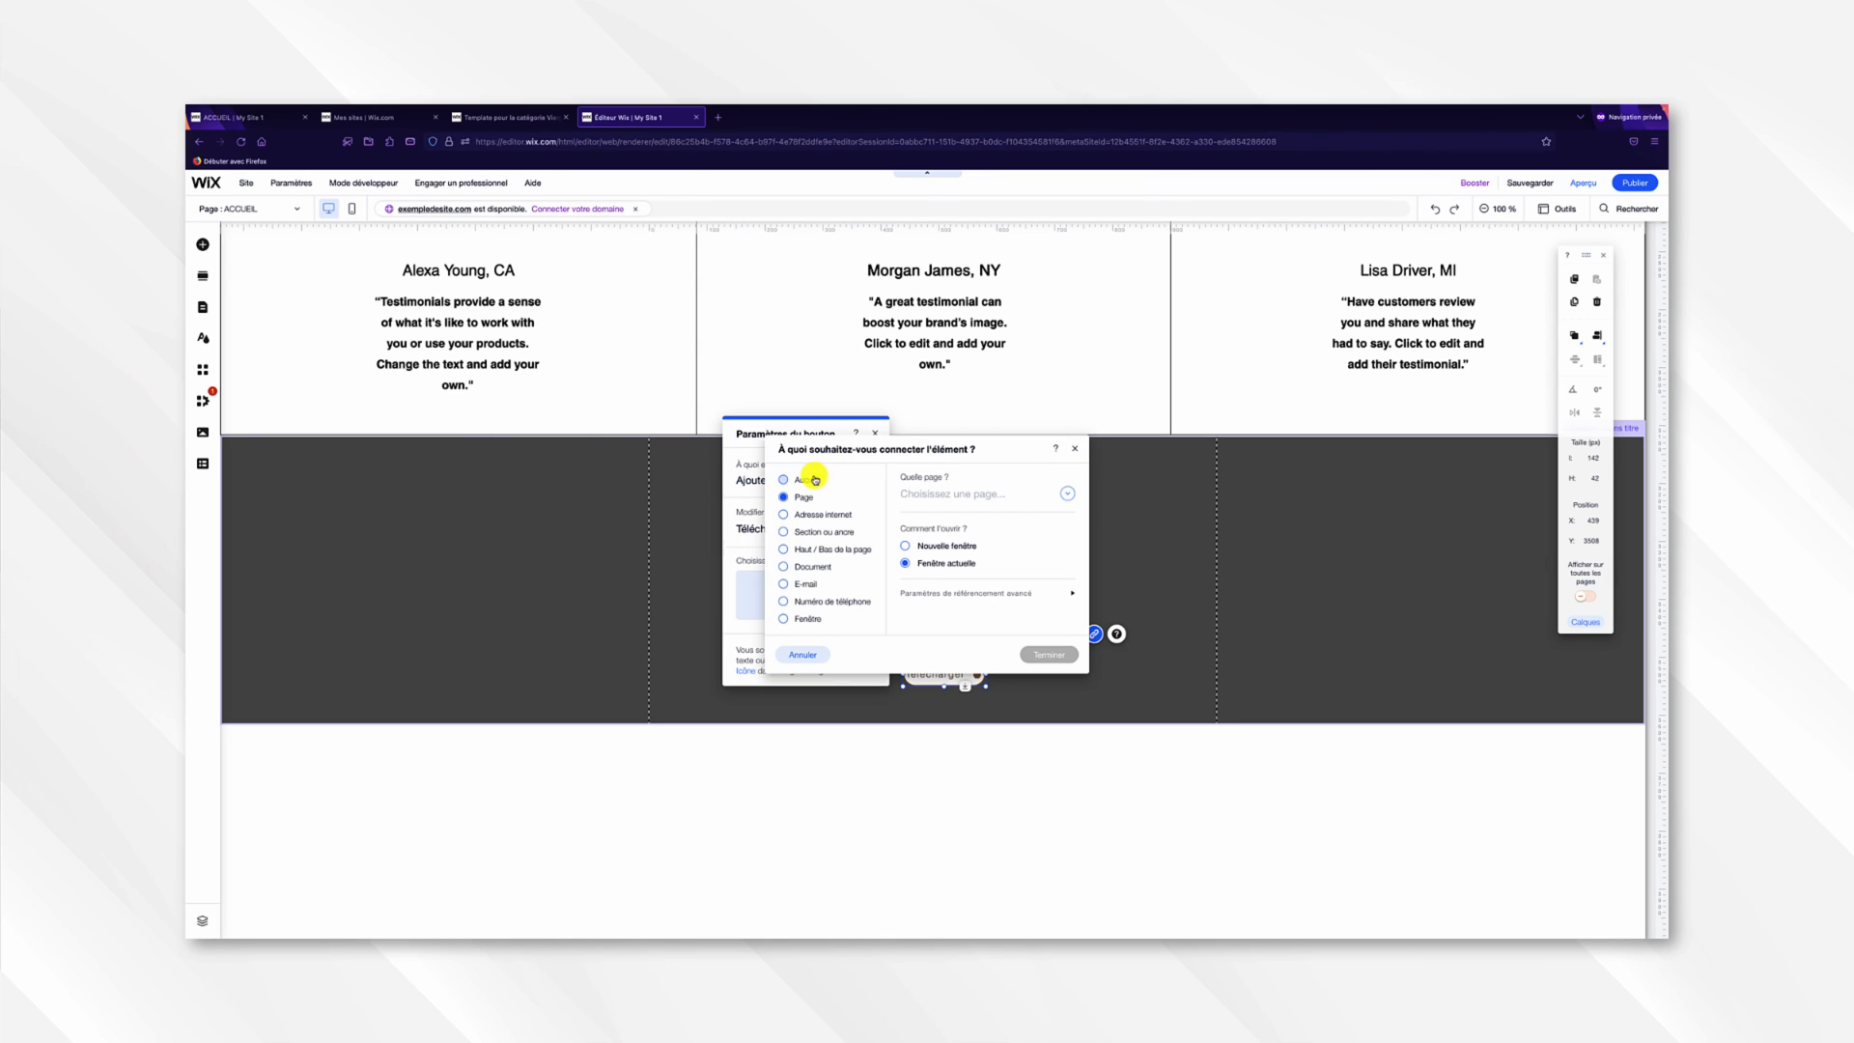
left_click(813, 481)
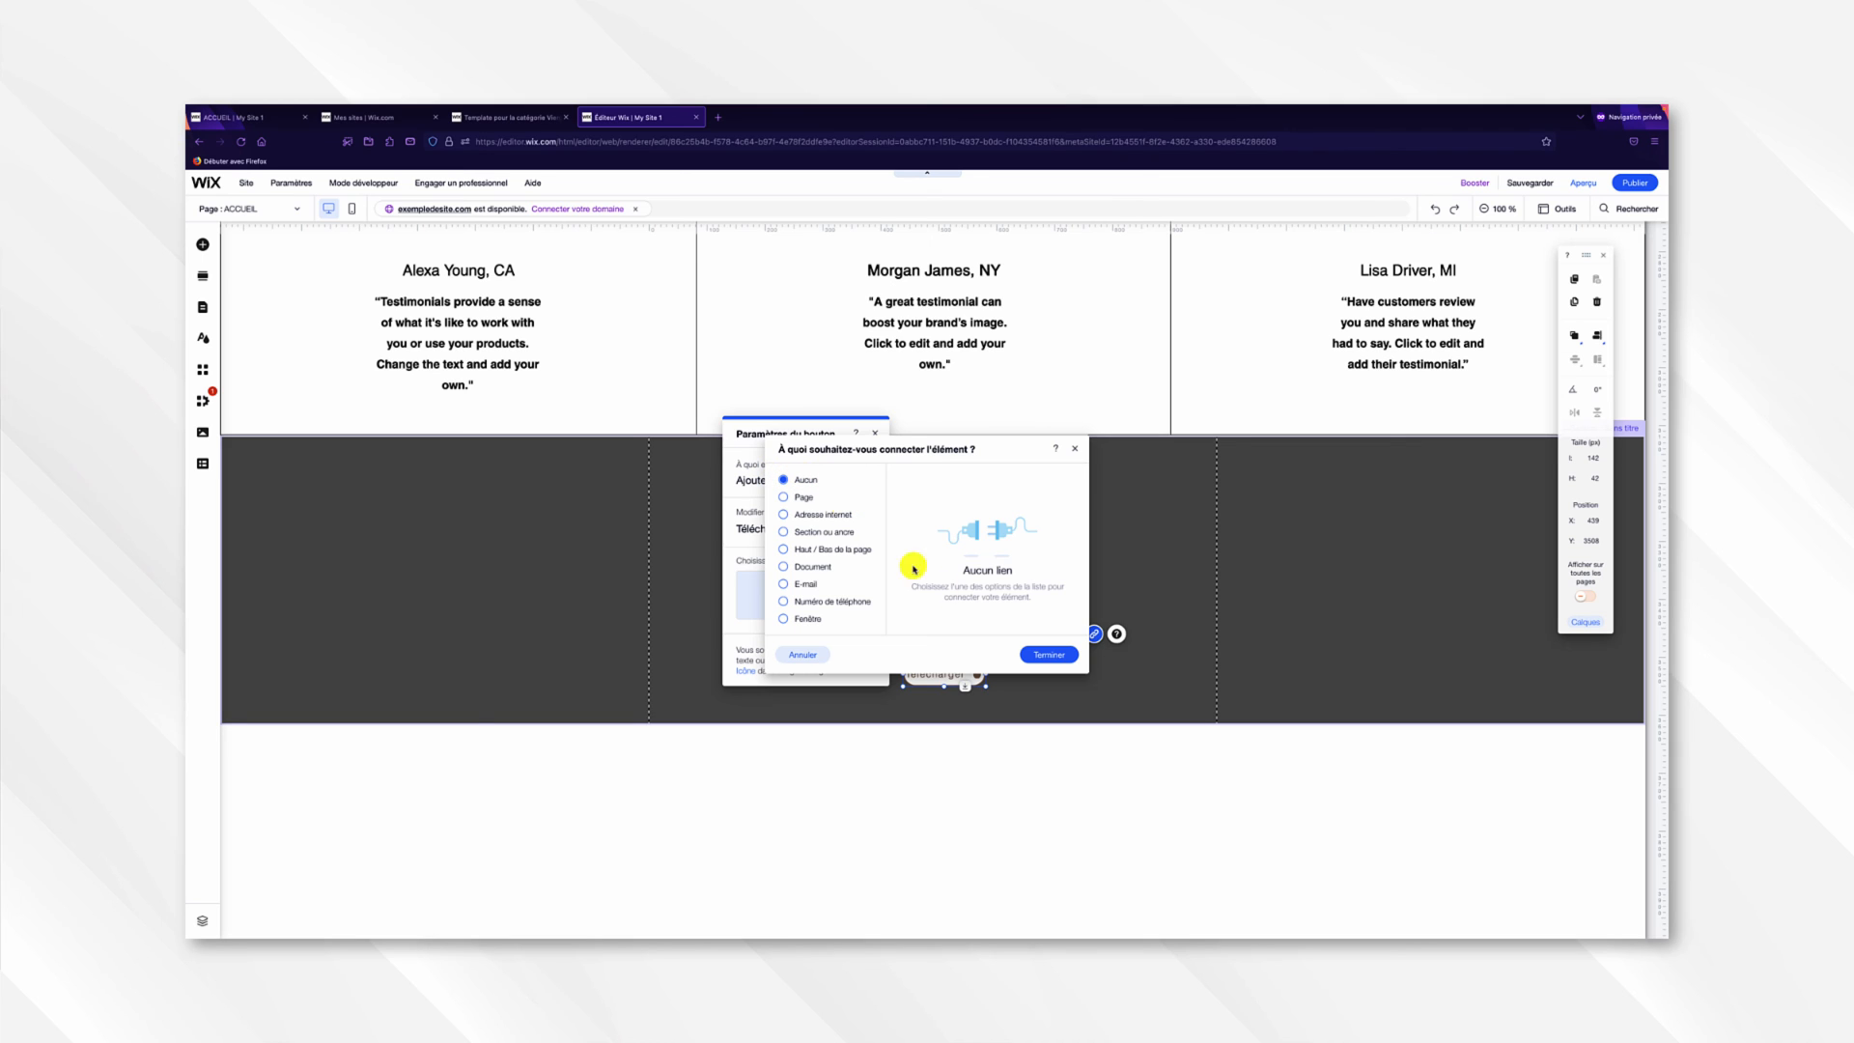
left_click(1050, 654)
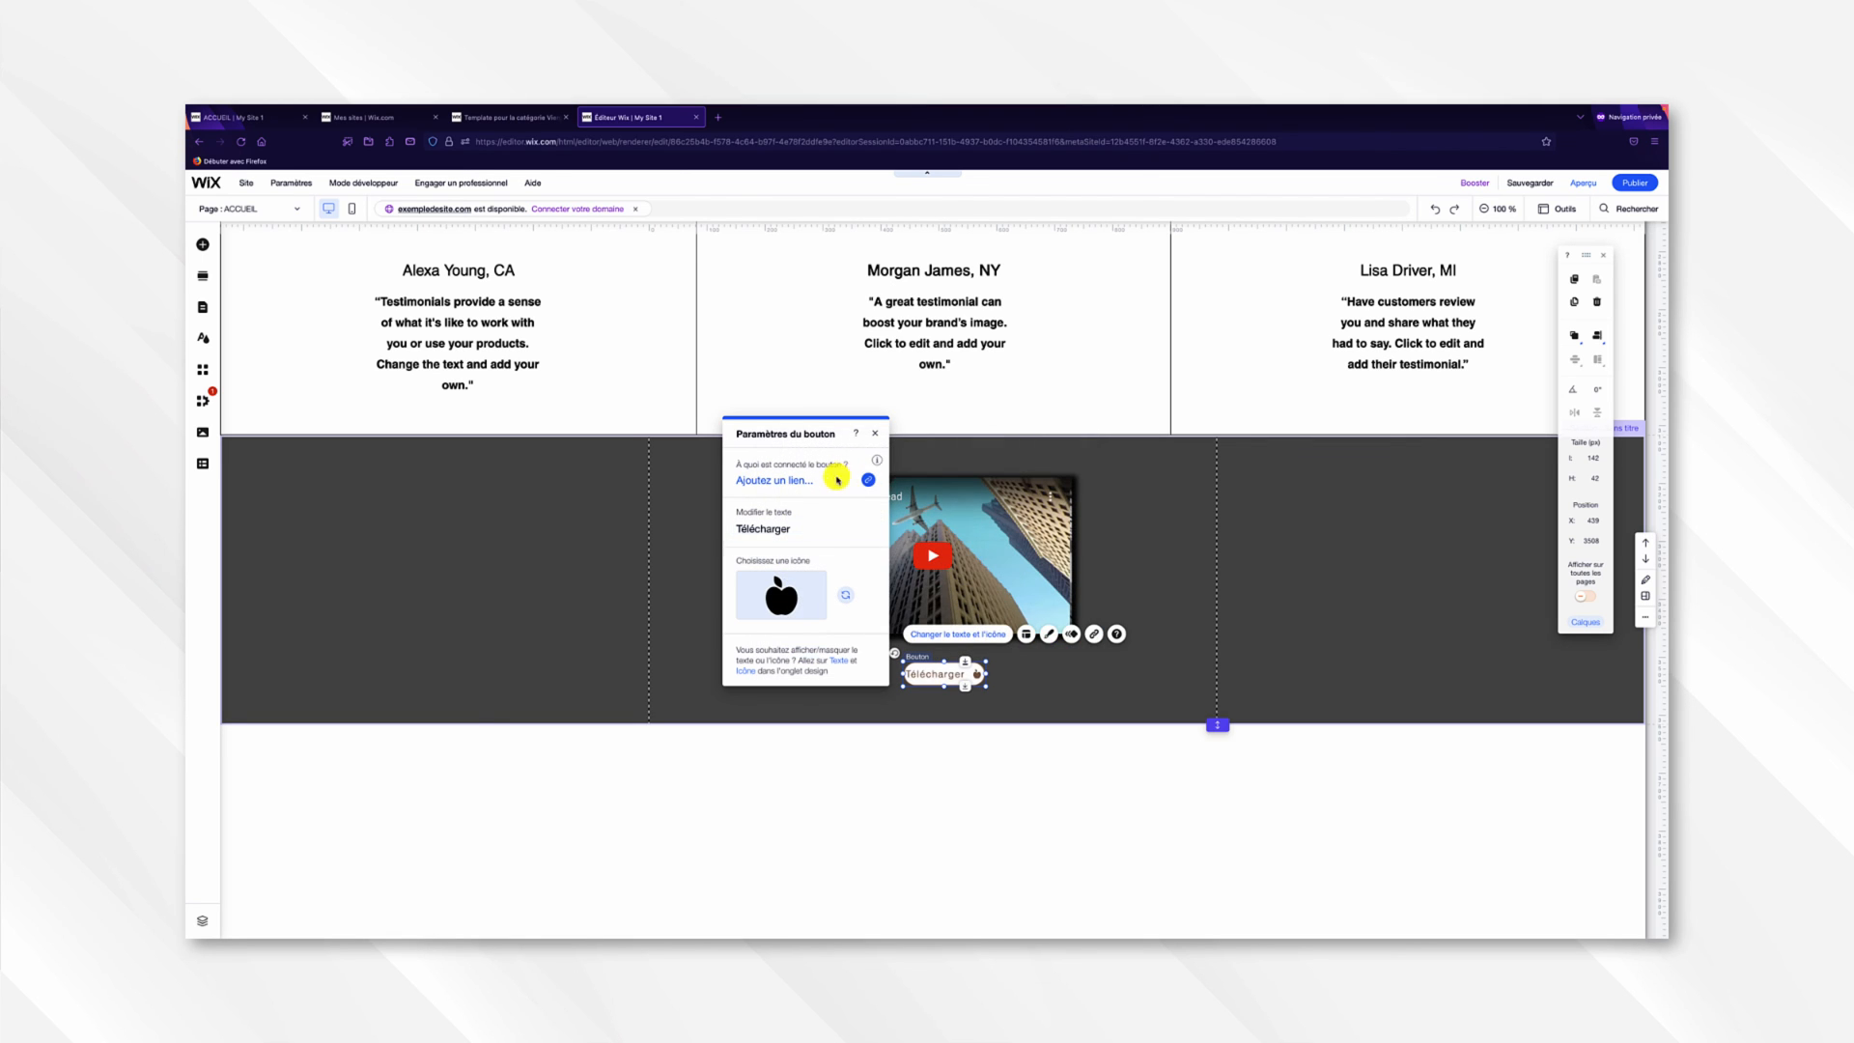
left_click(875, 436)
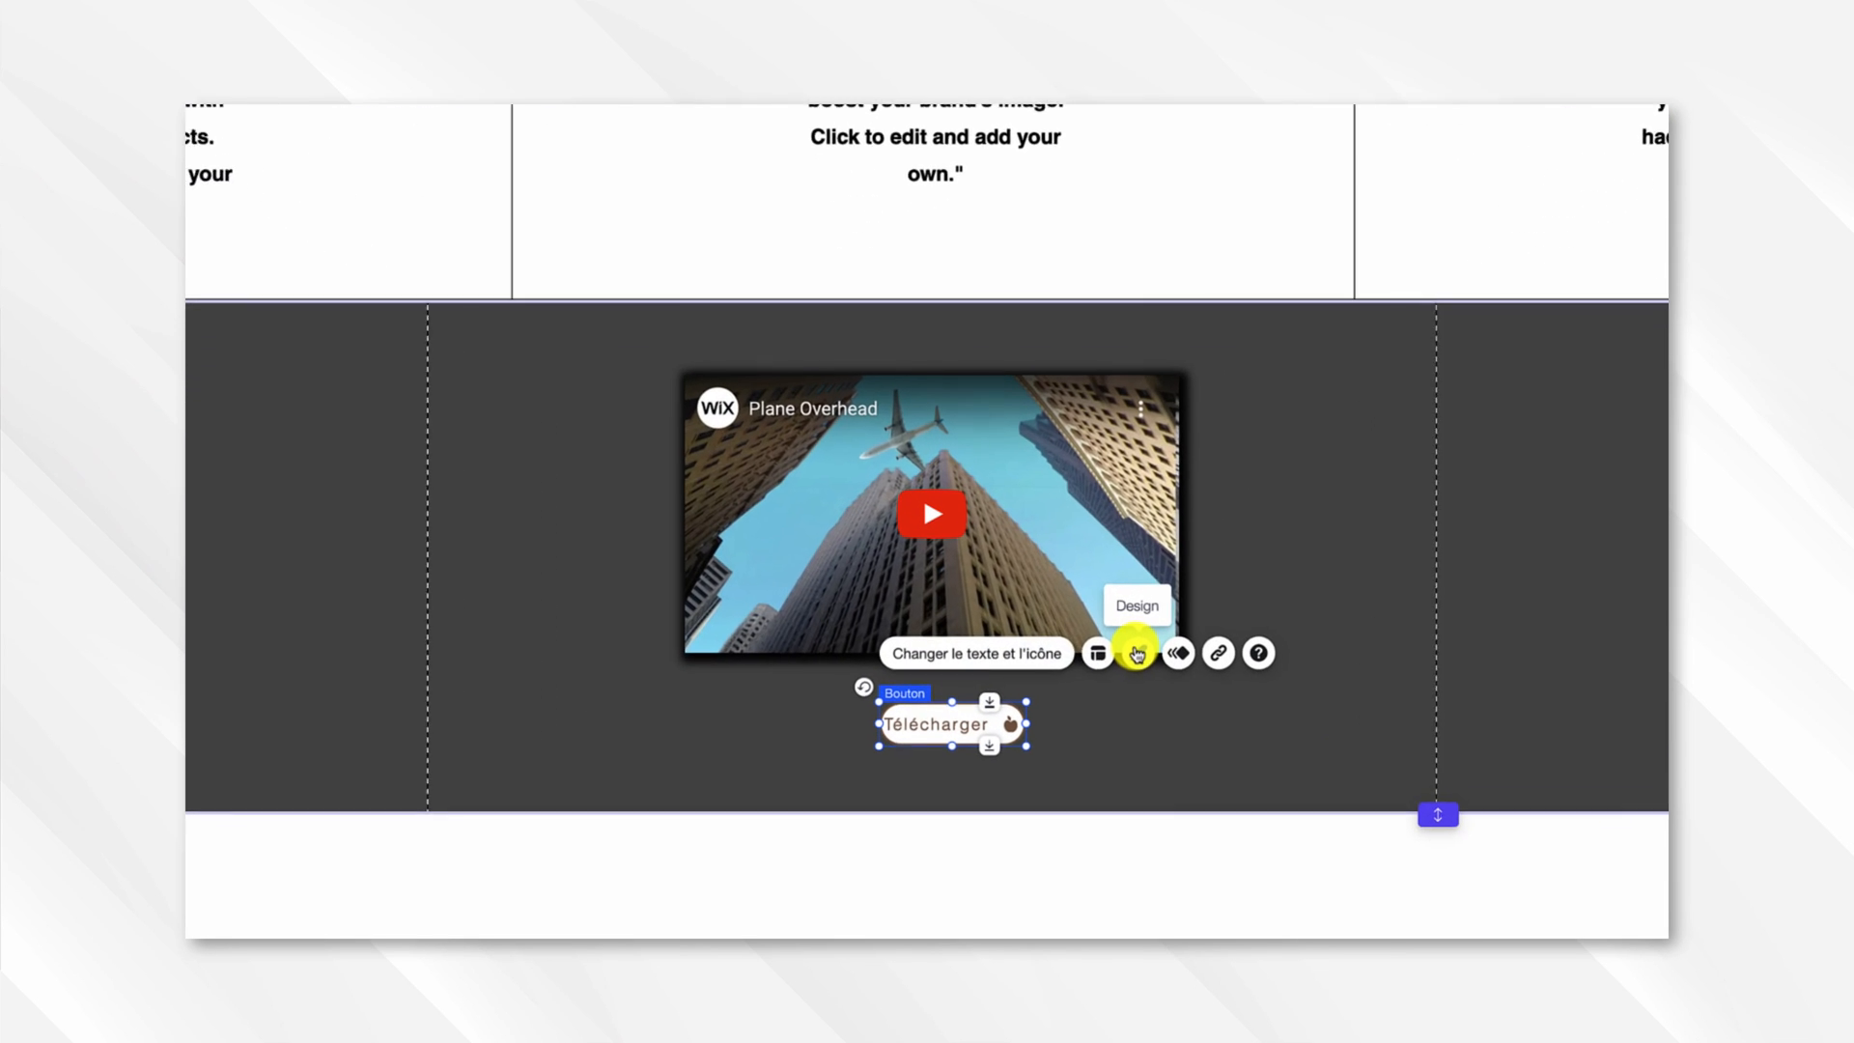
Customize the download button's design with a white border and a background fill opacity of 0%.
left_click(1152, 658)
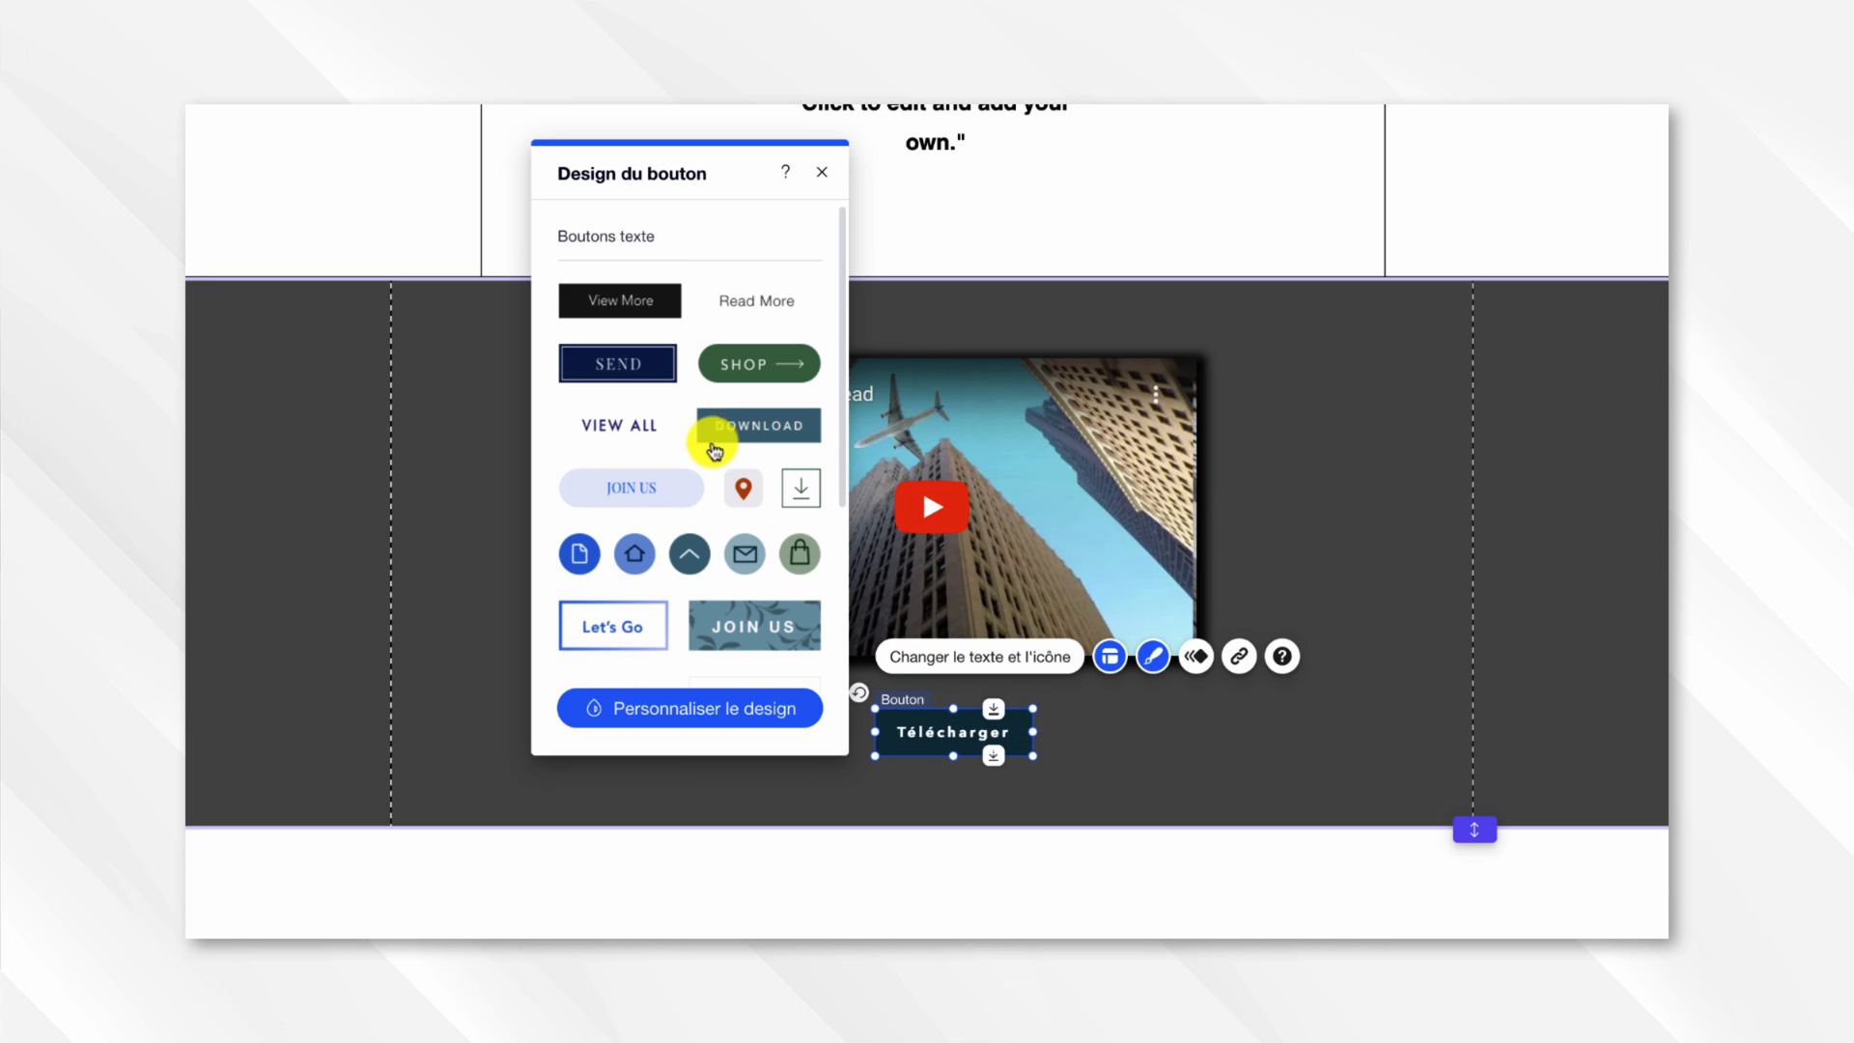
left_click(746, 730)
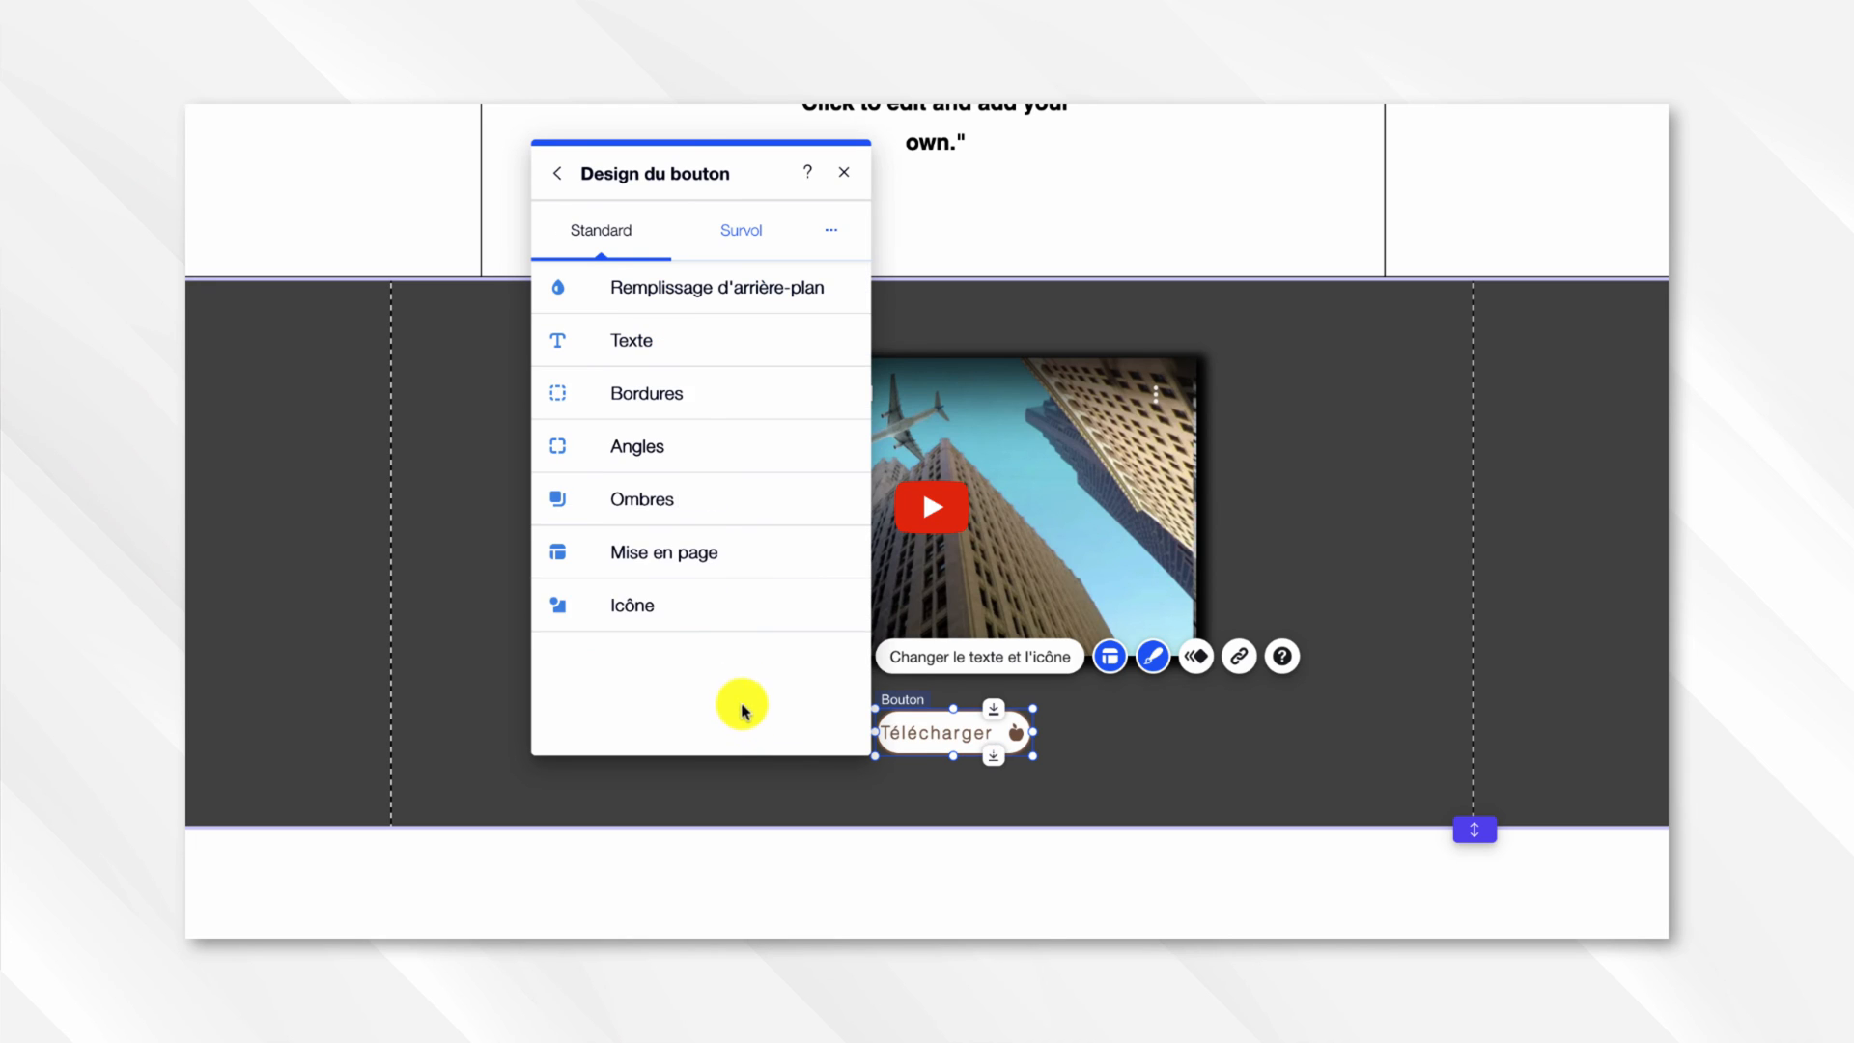
left_click(698, 398)
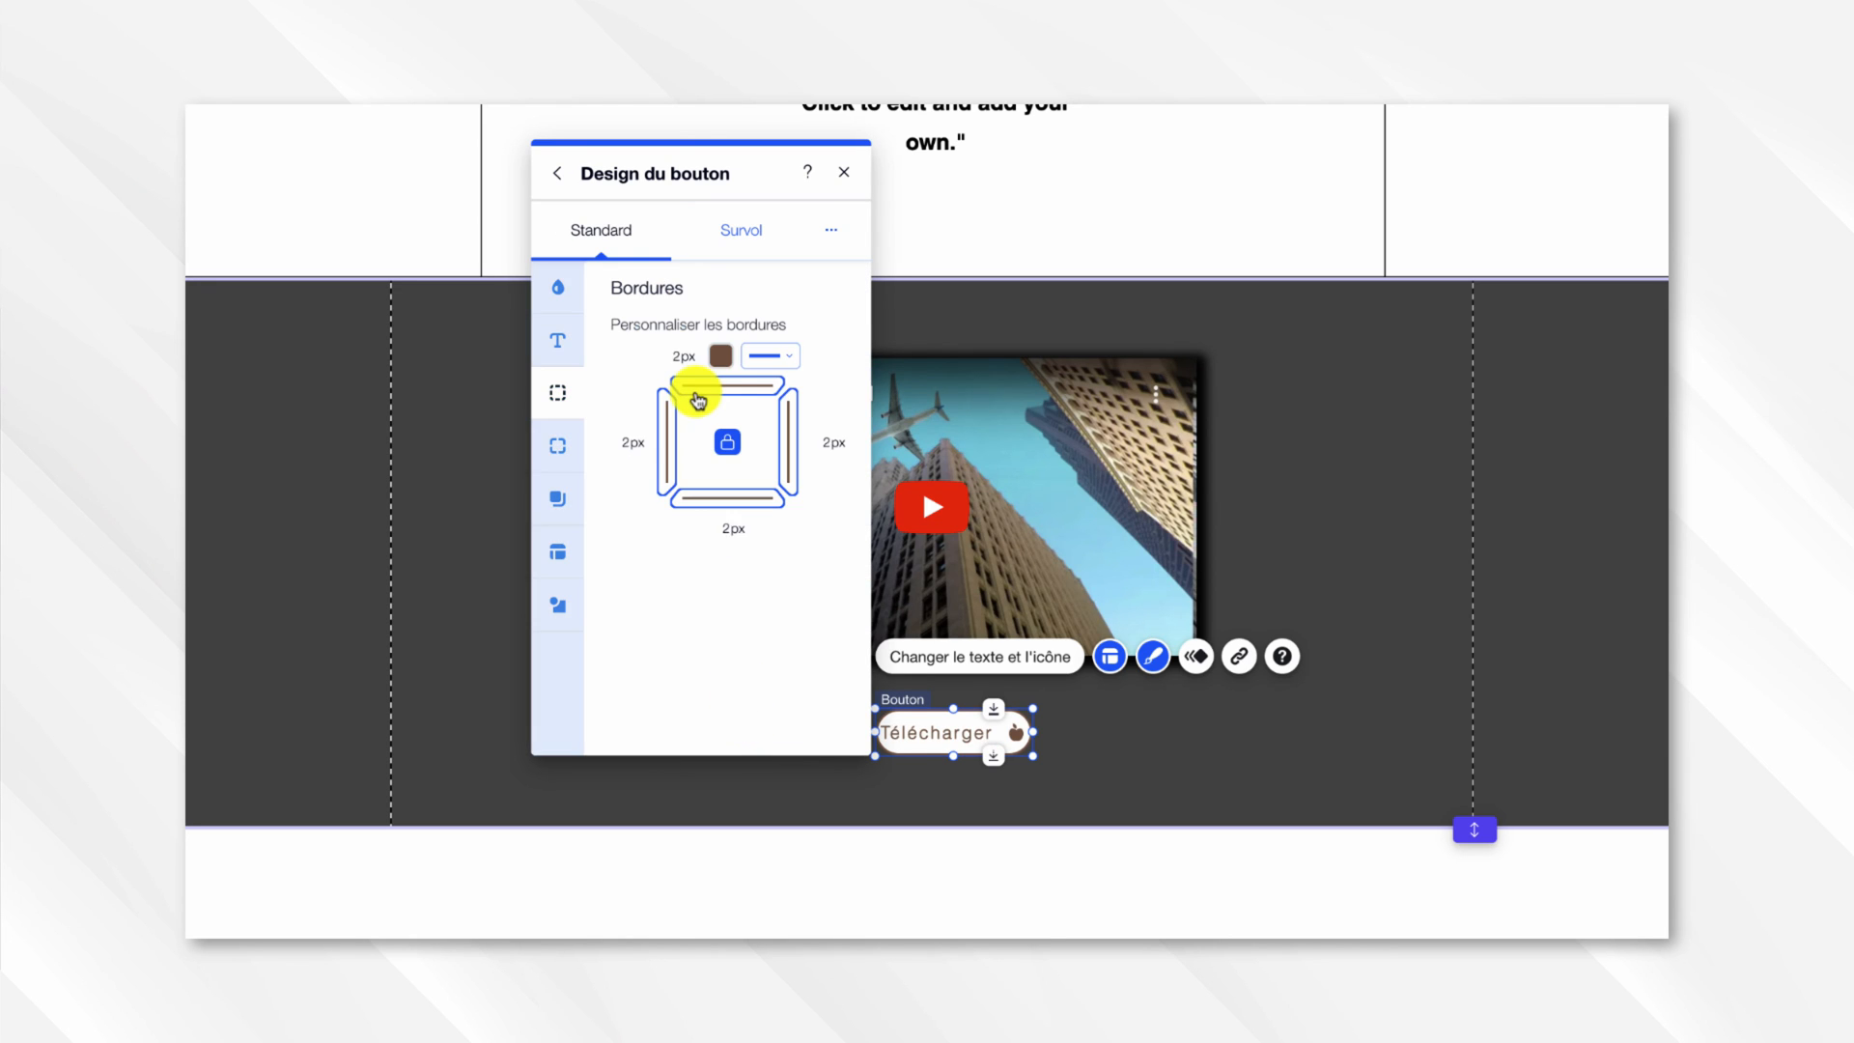
left_click(720, 357)
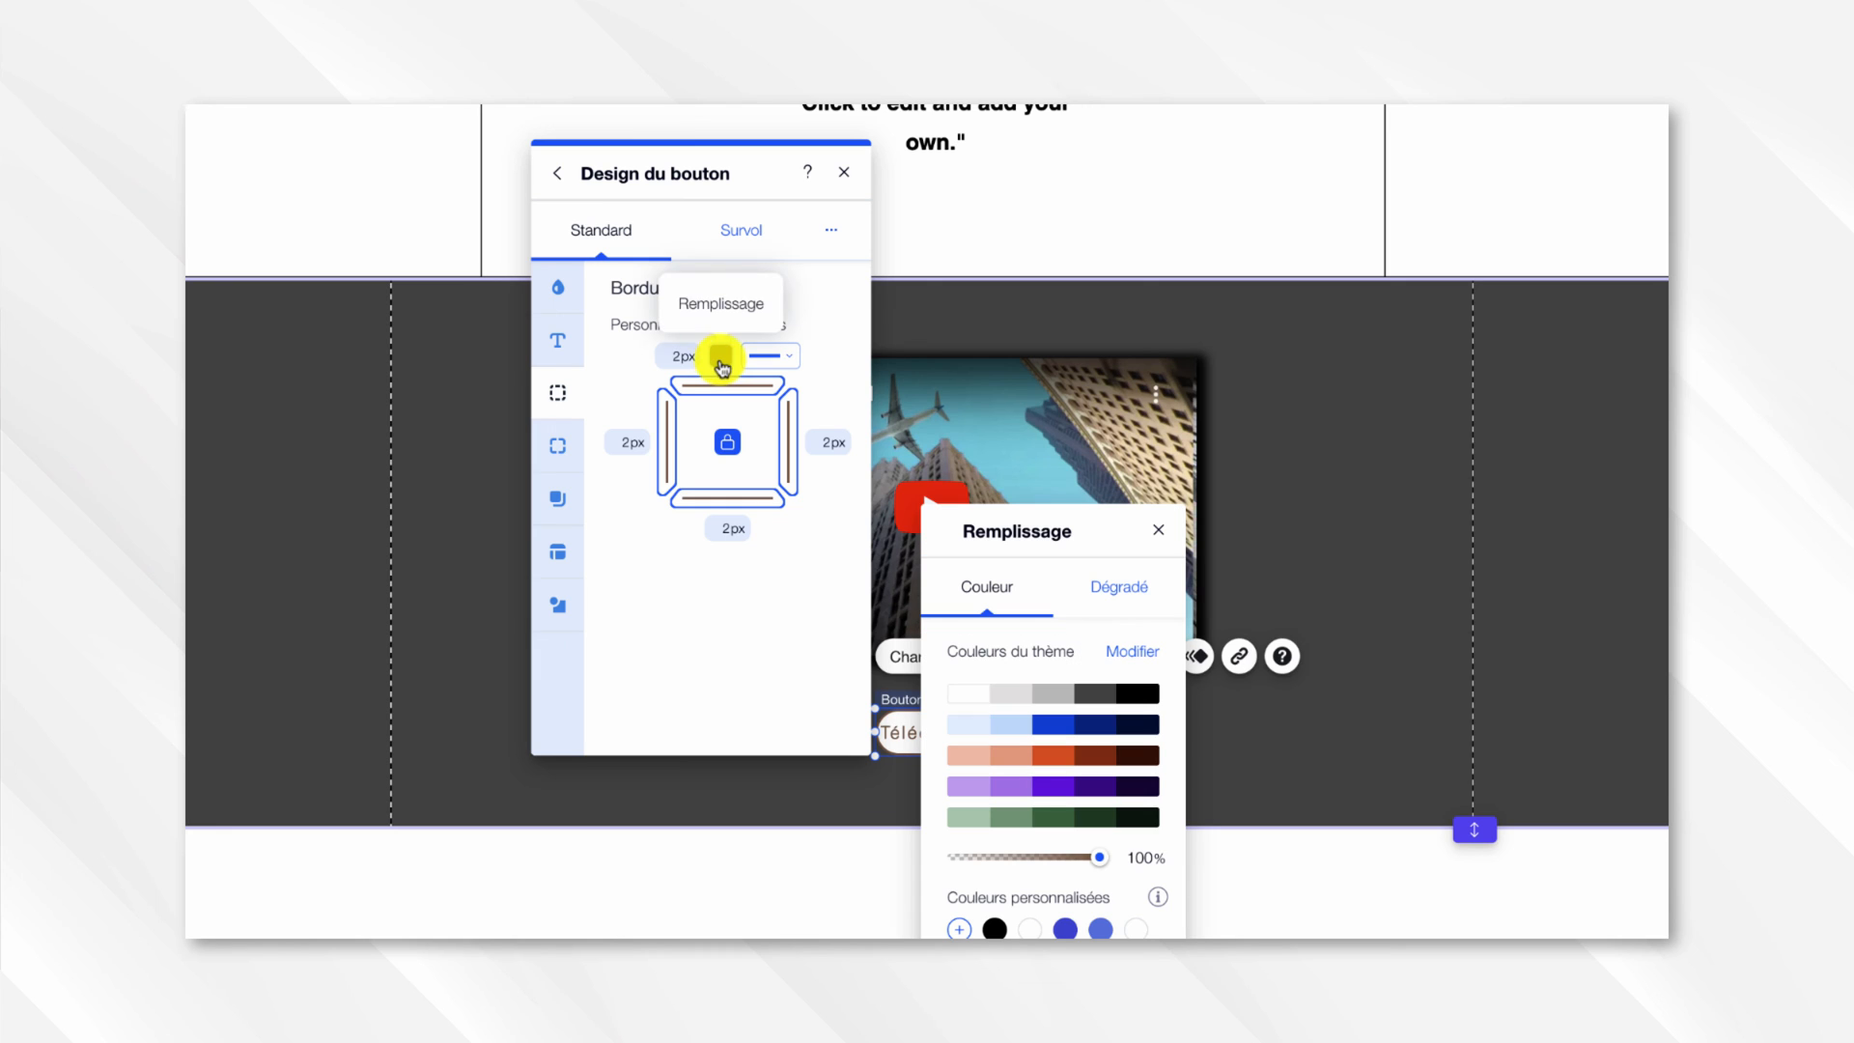
left_click(971, 697)
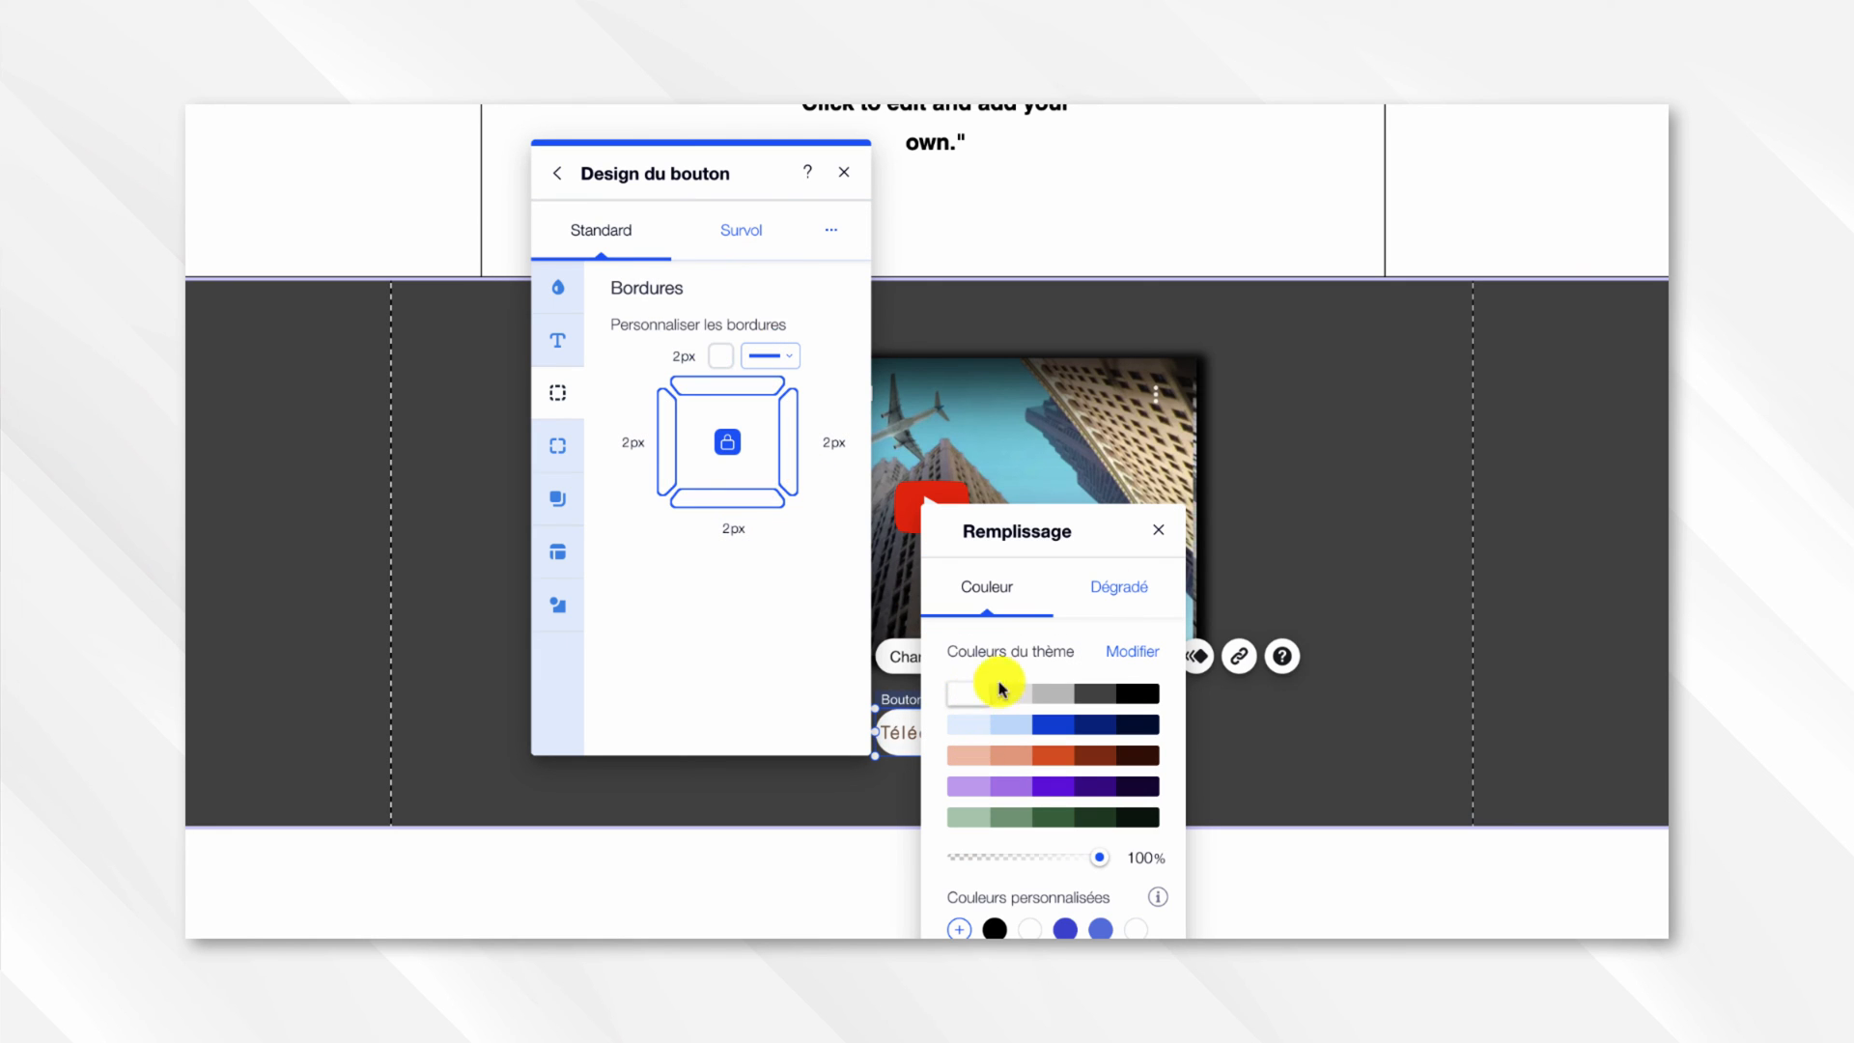
left_click(1158, 533)
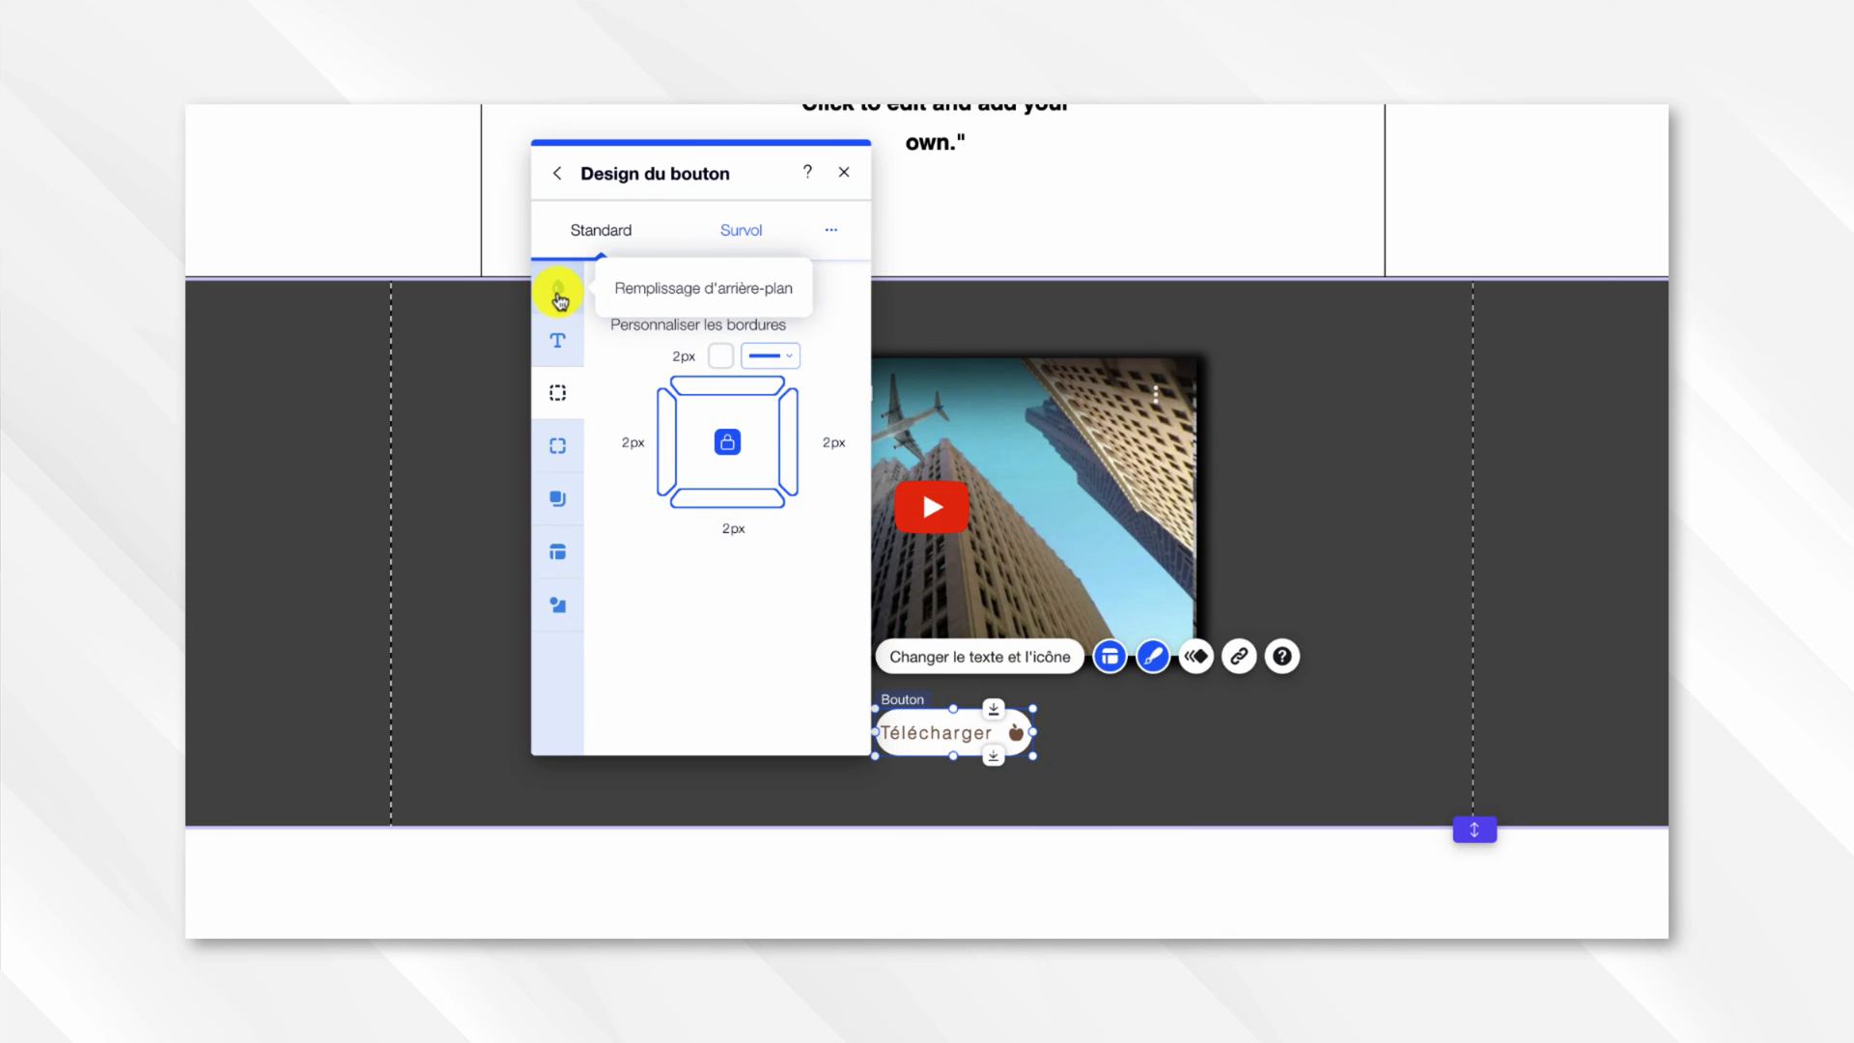
left_click(559, 300)
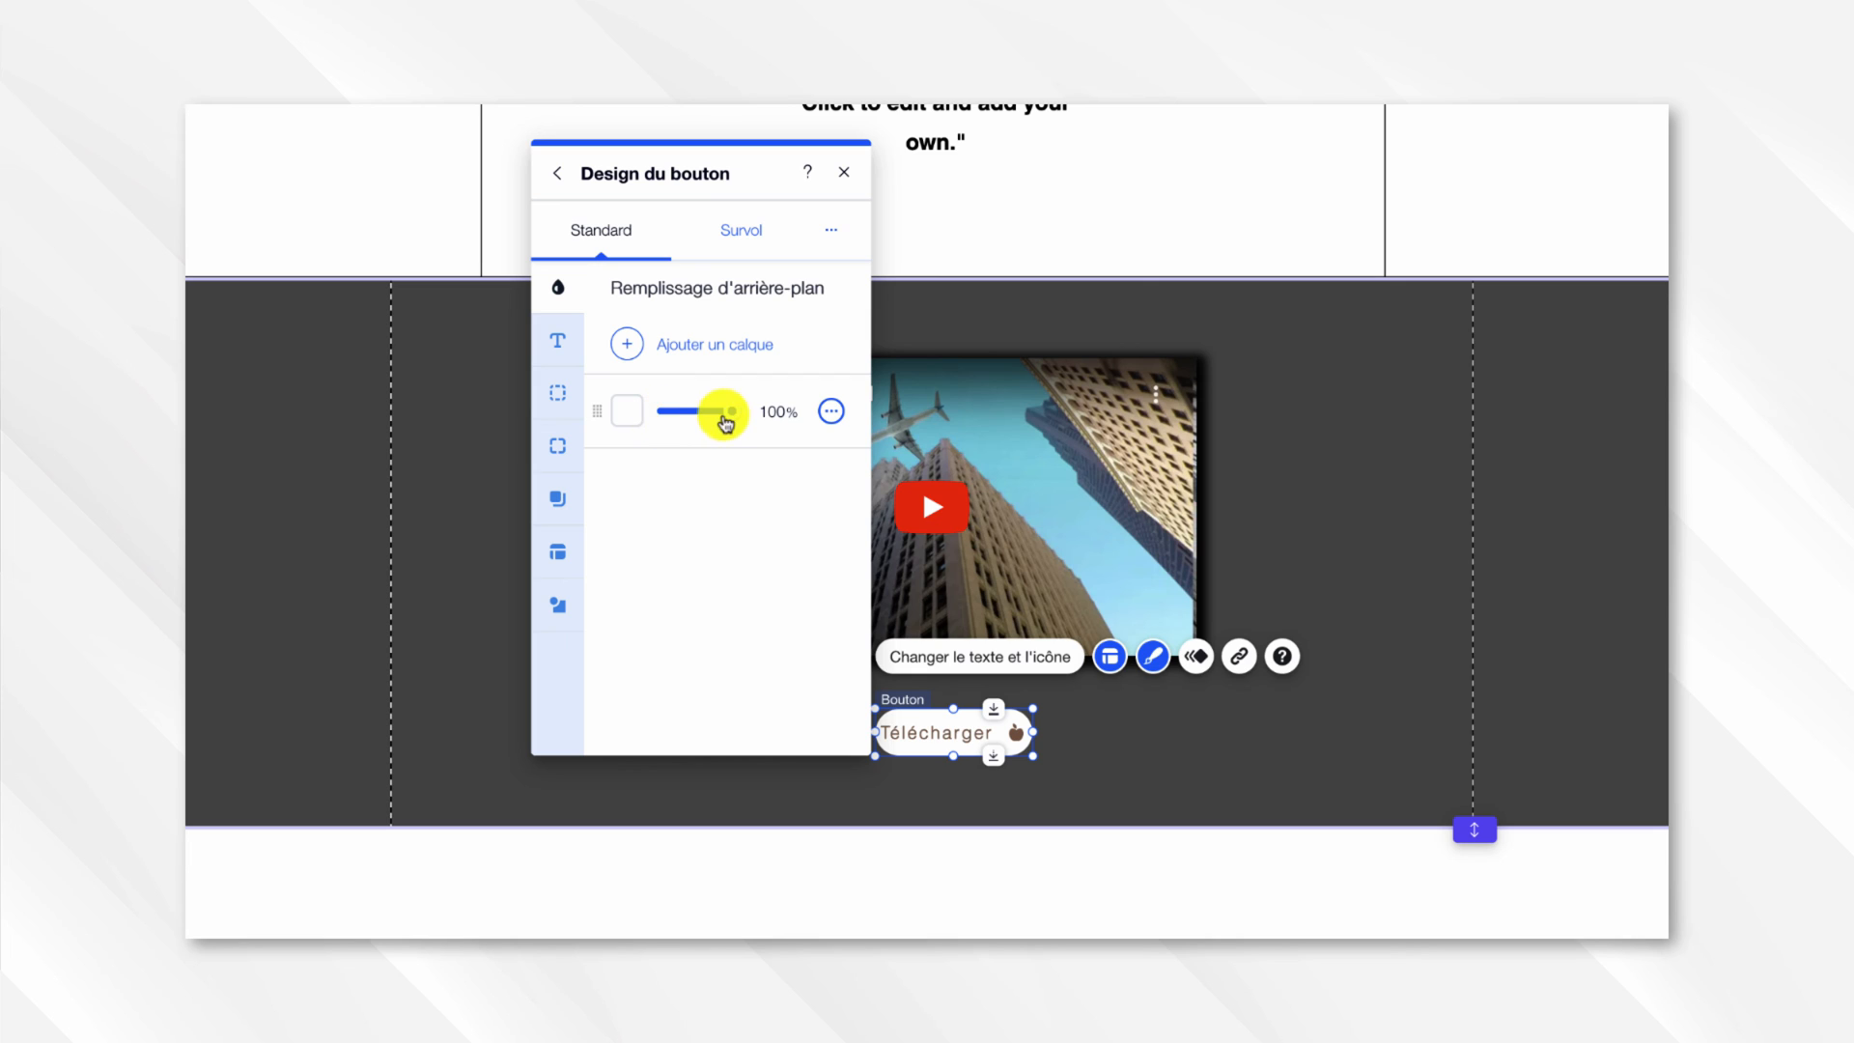
left_click_drag(726, 423, 645, 416)
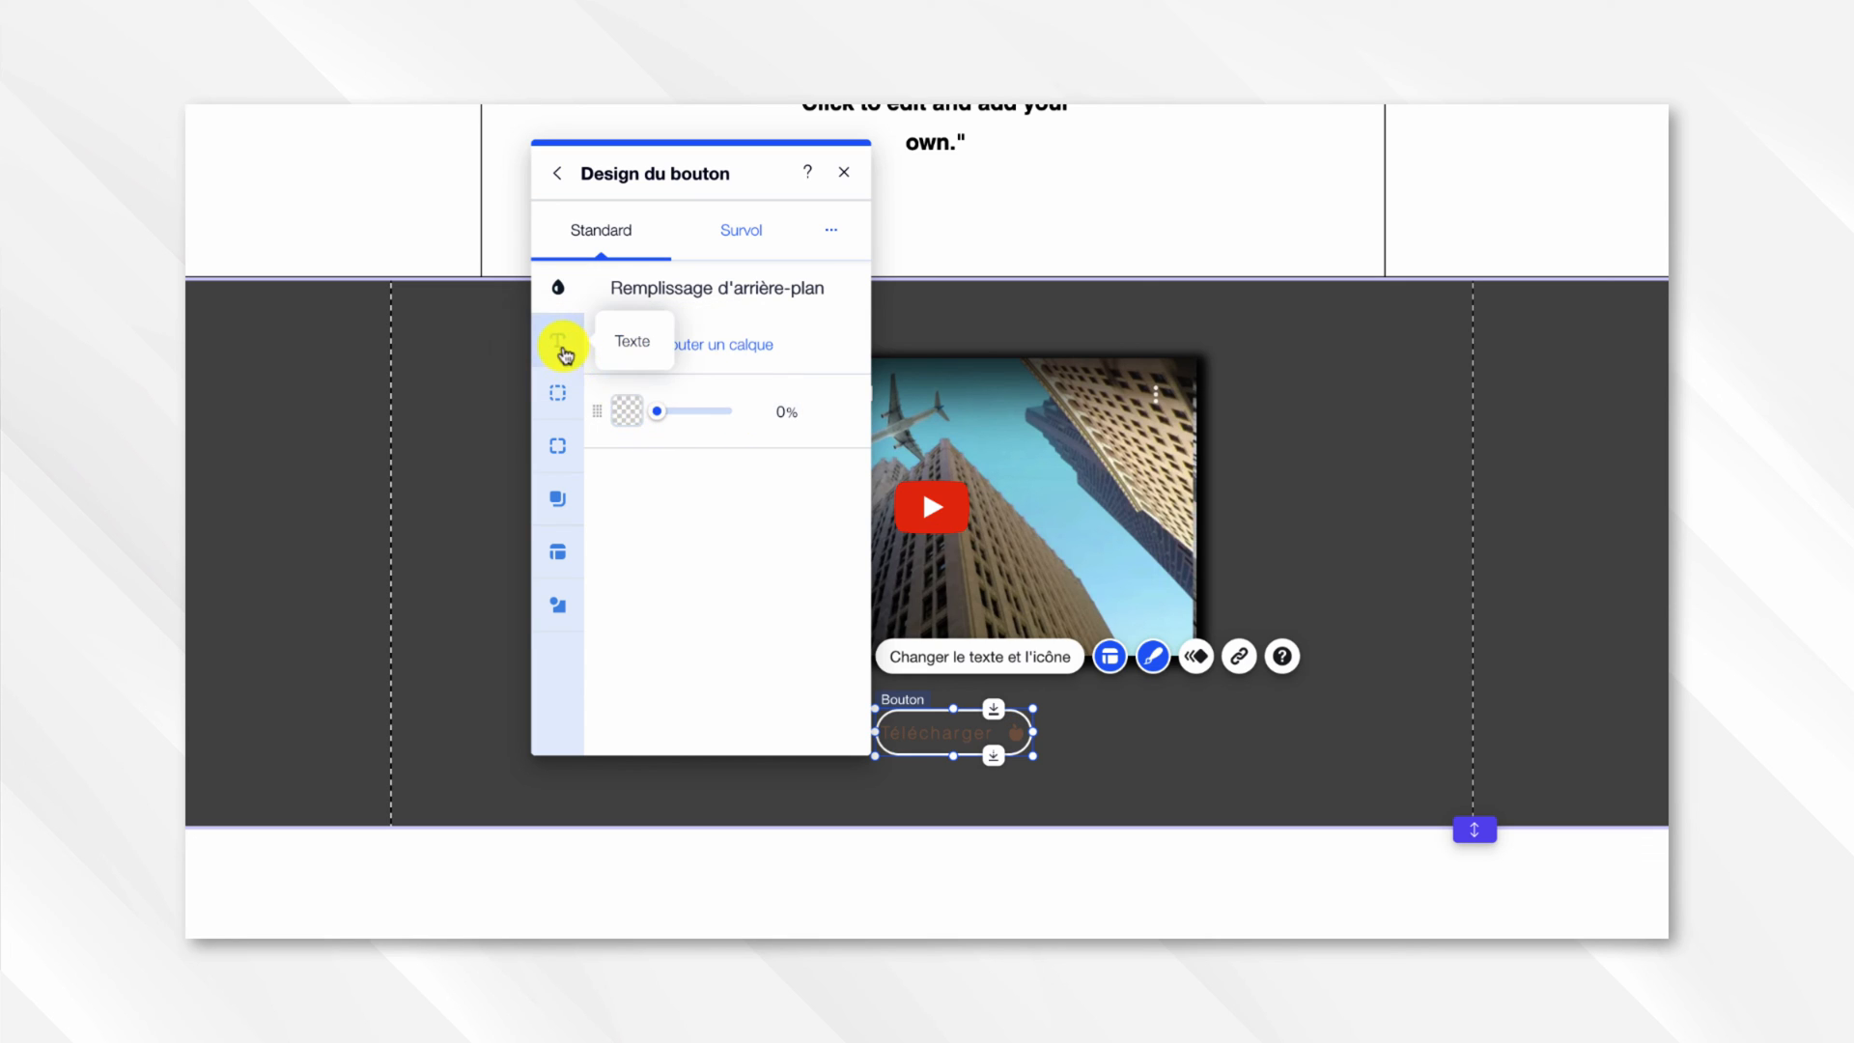
Change the download button's text and icon colours to white.
left_click(559, 345)
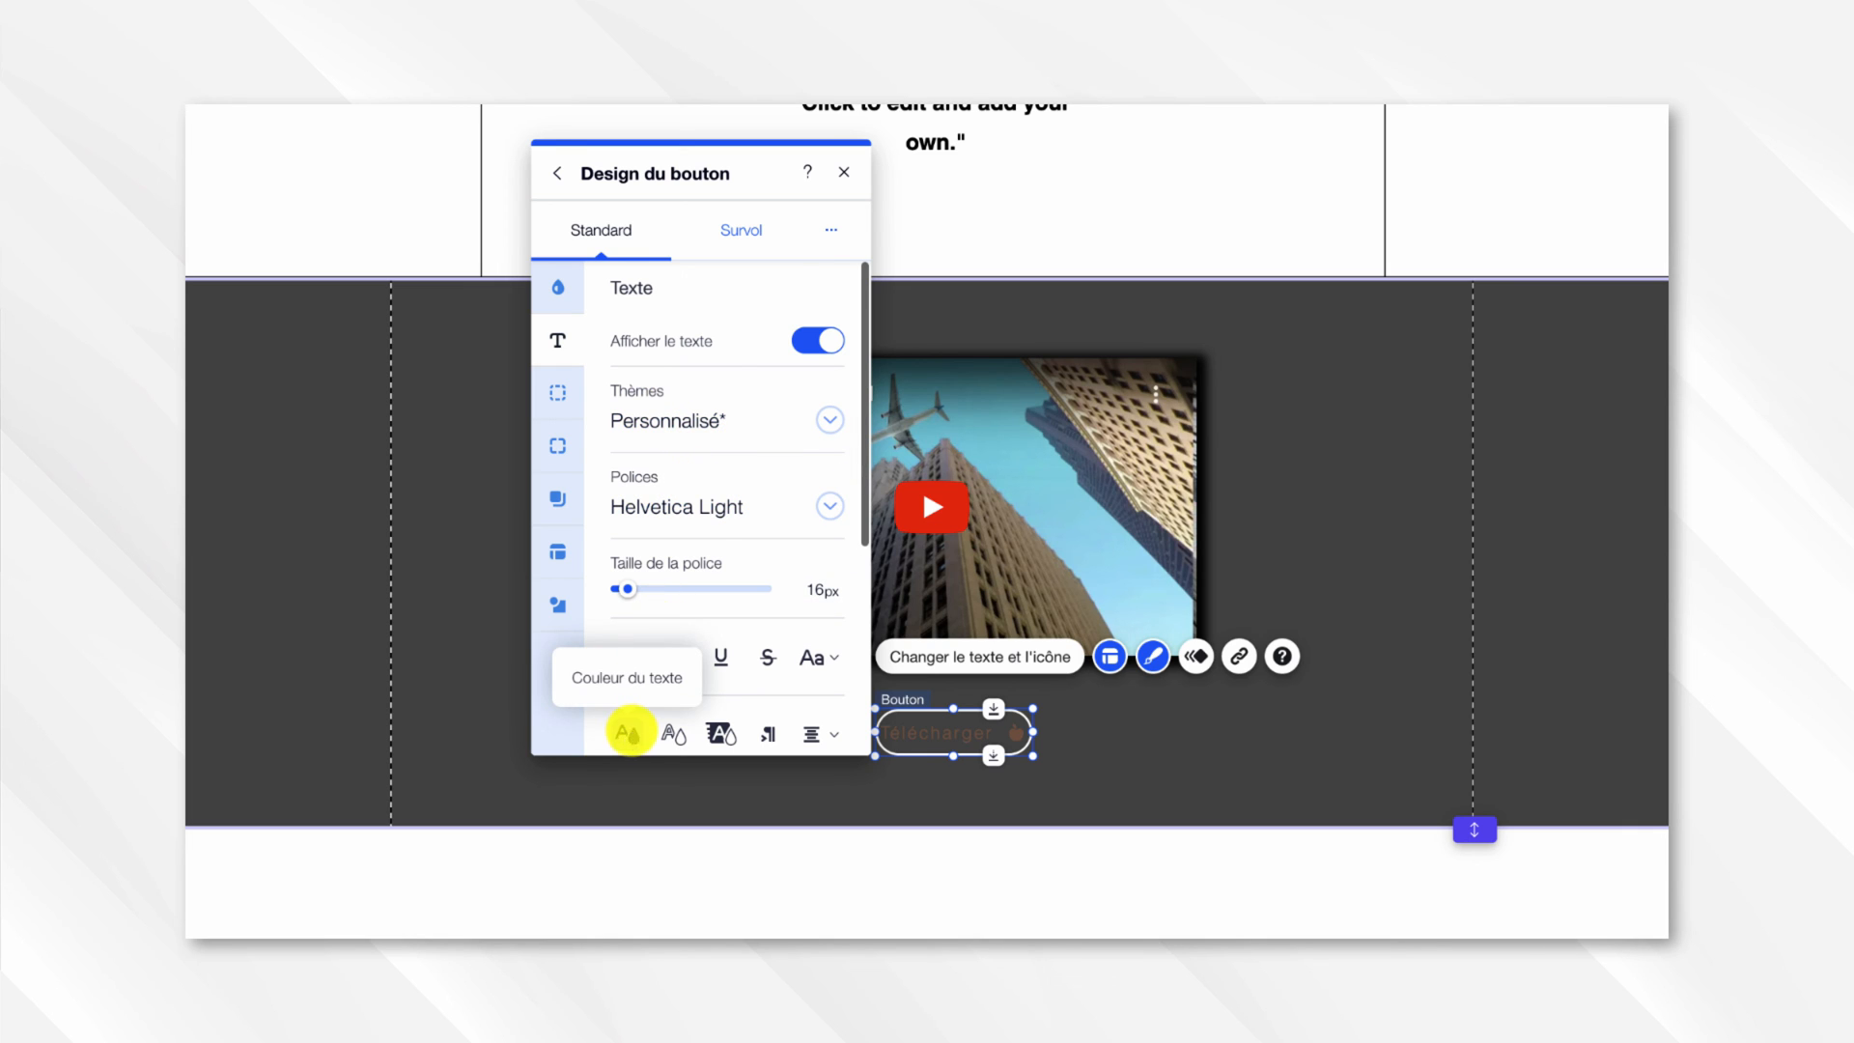
left_click(628, 733)
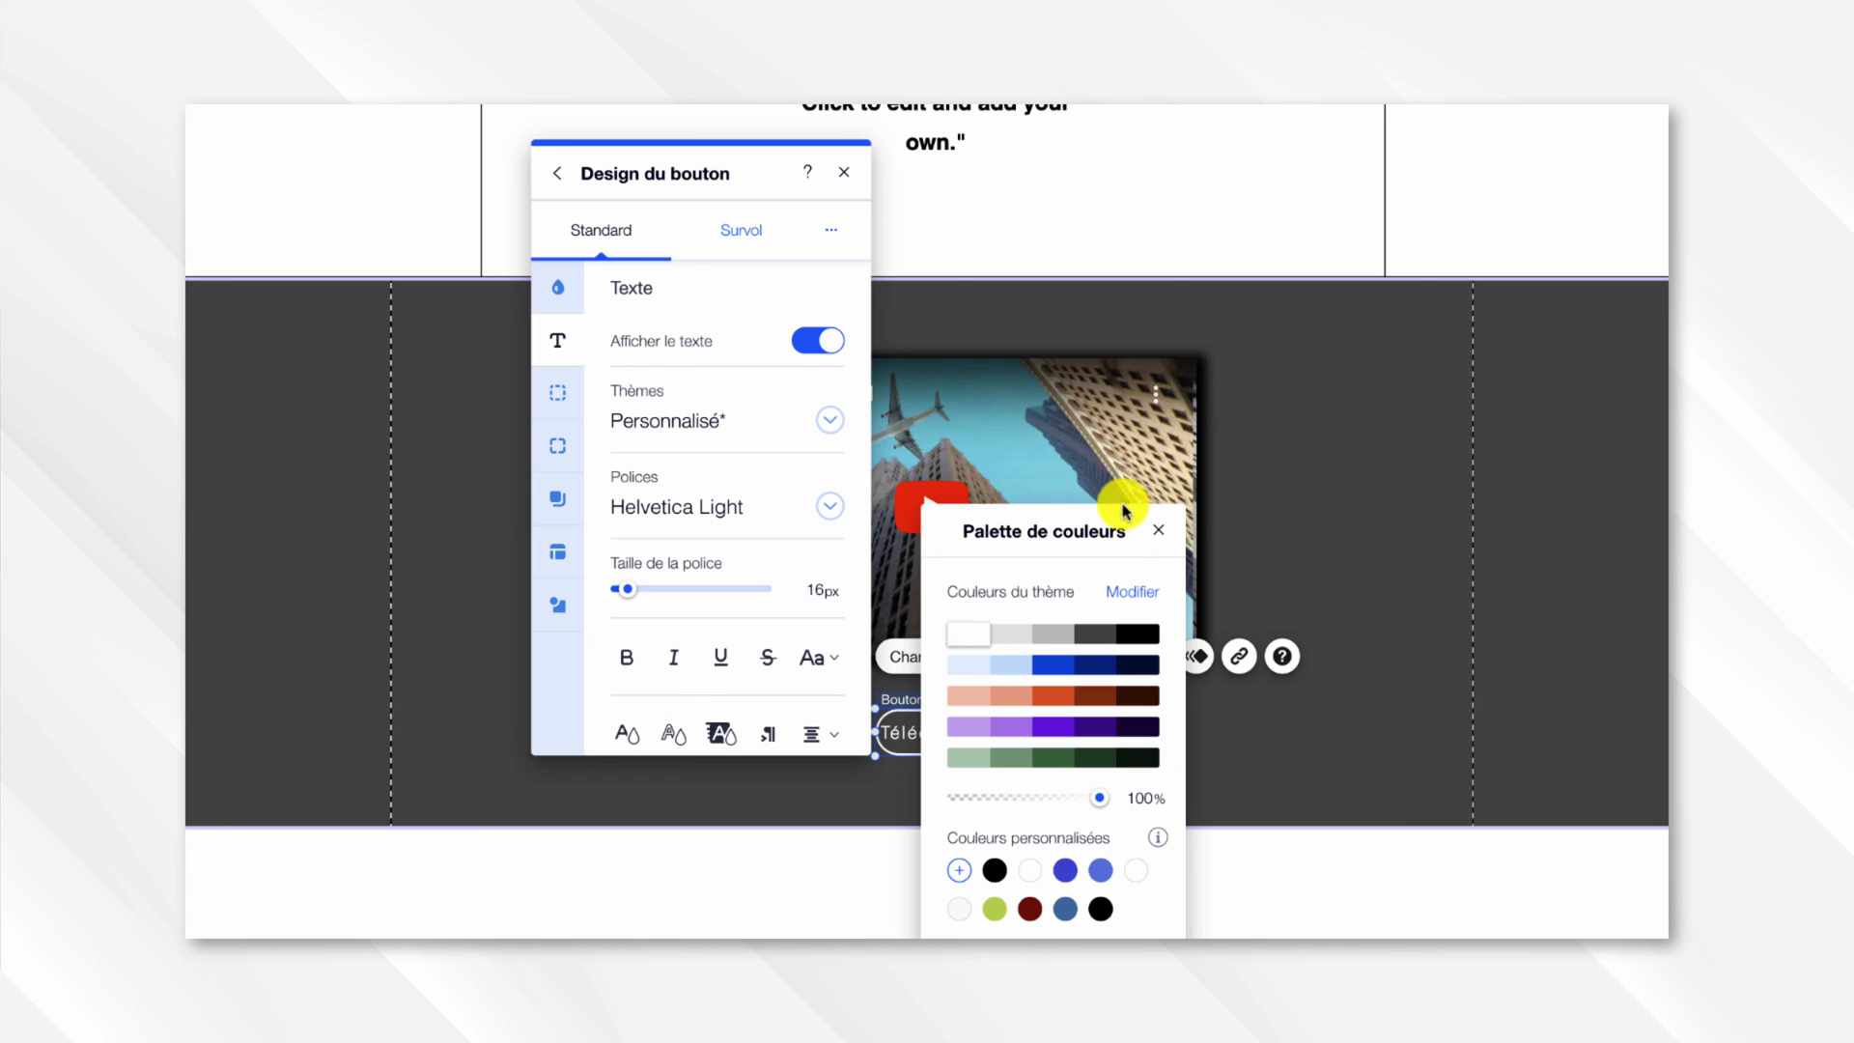
left_click(1158, 531)
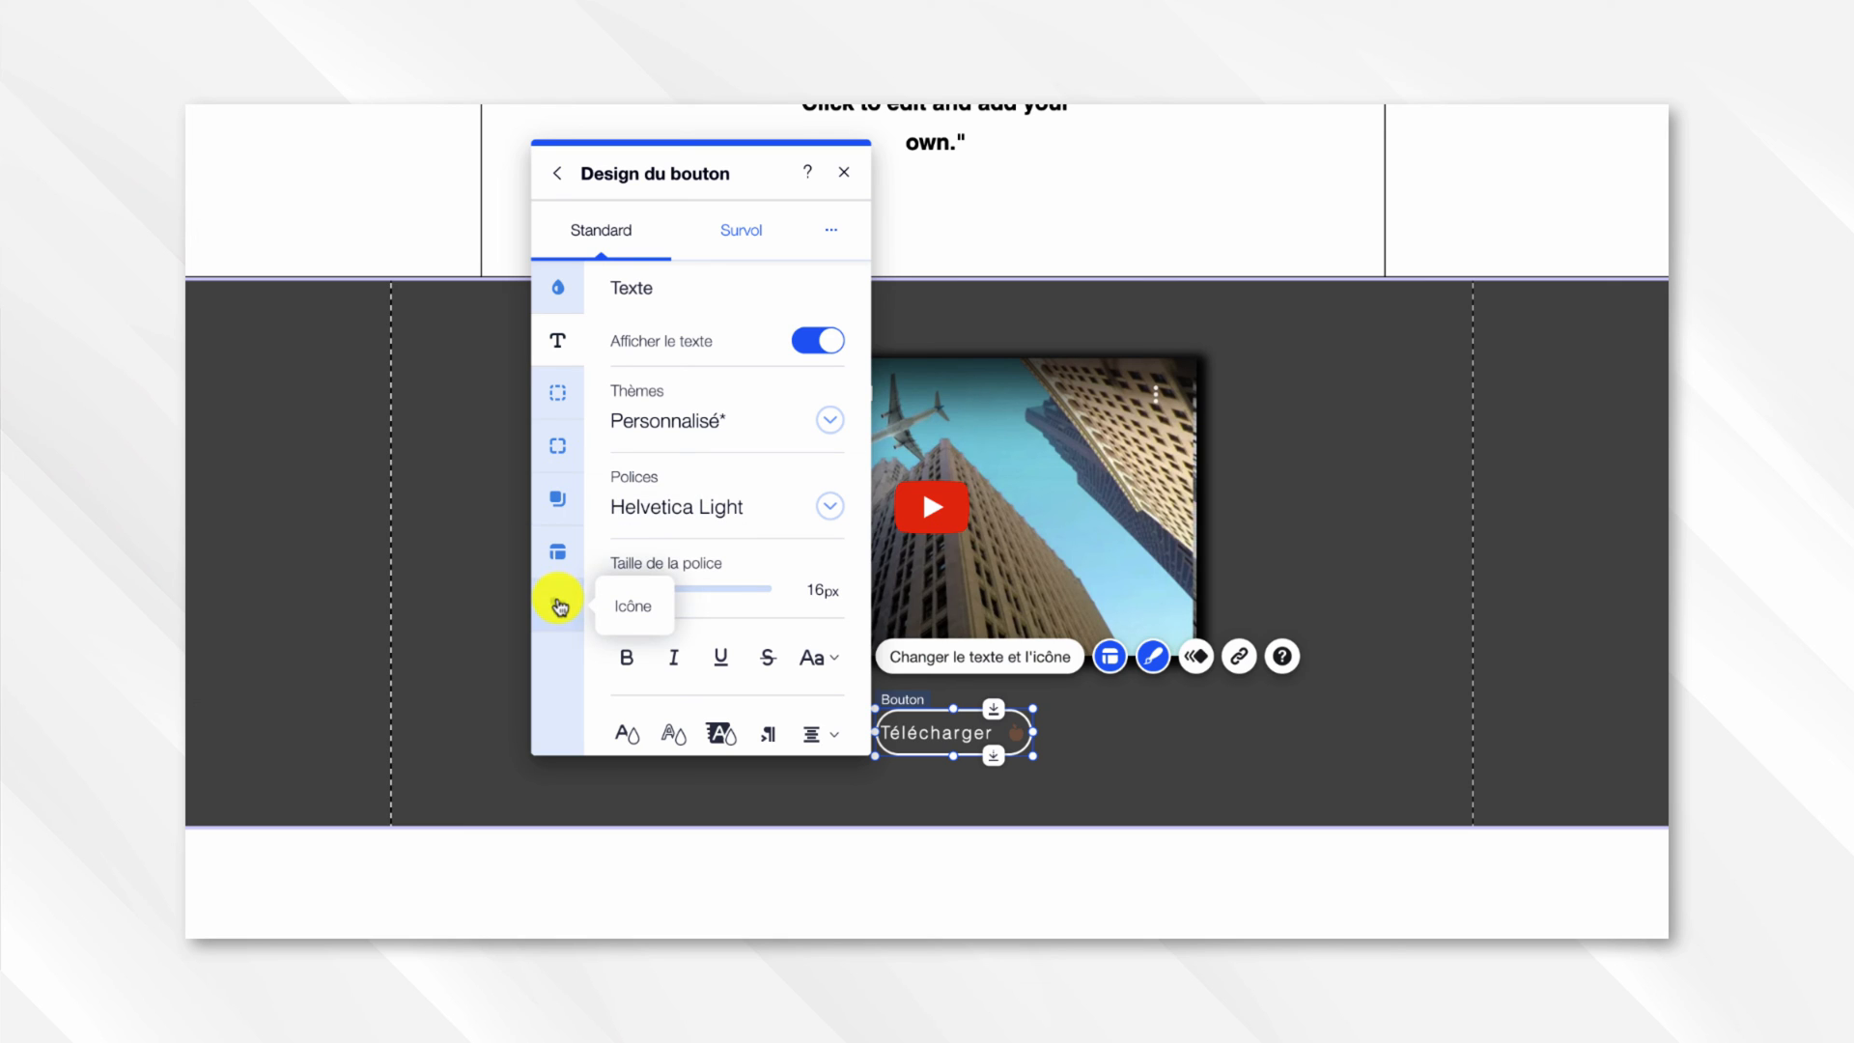
left_click(560, 607)
left_click(825, 499)
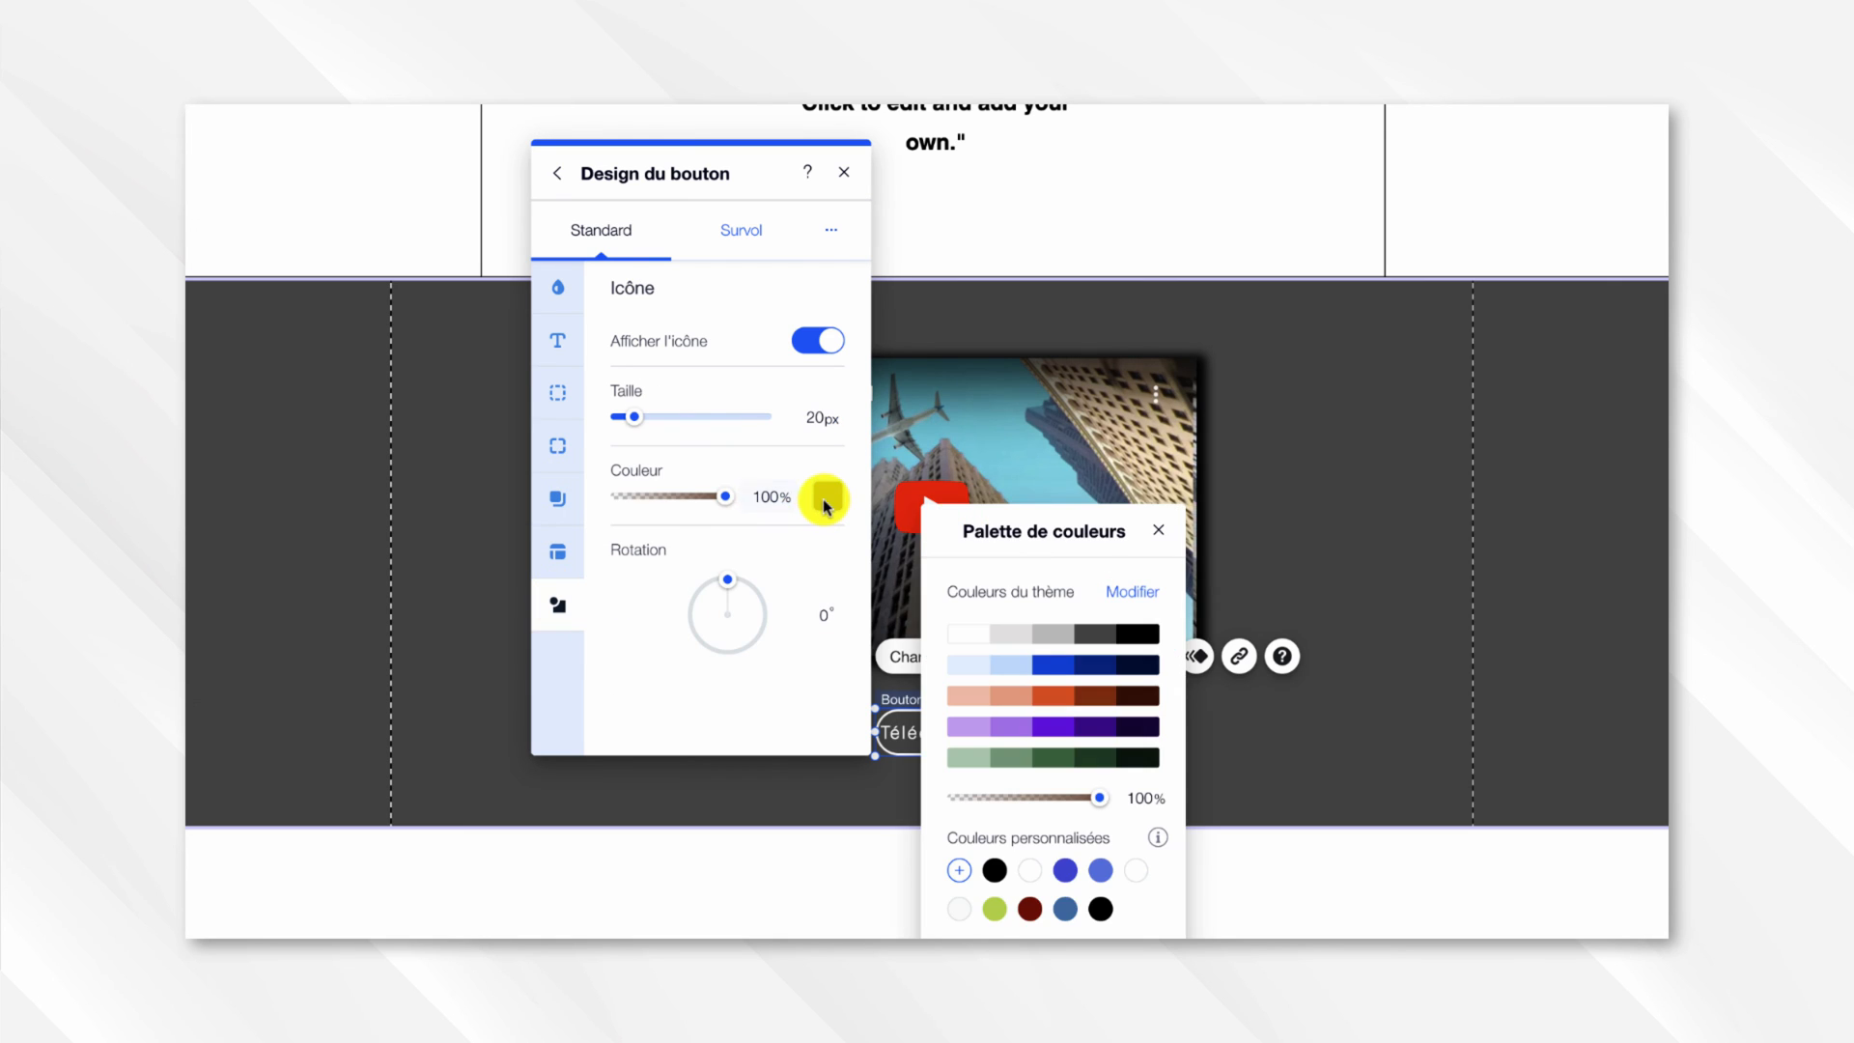
left_click(956, 634)
left_click(1159, 530)
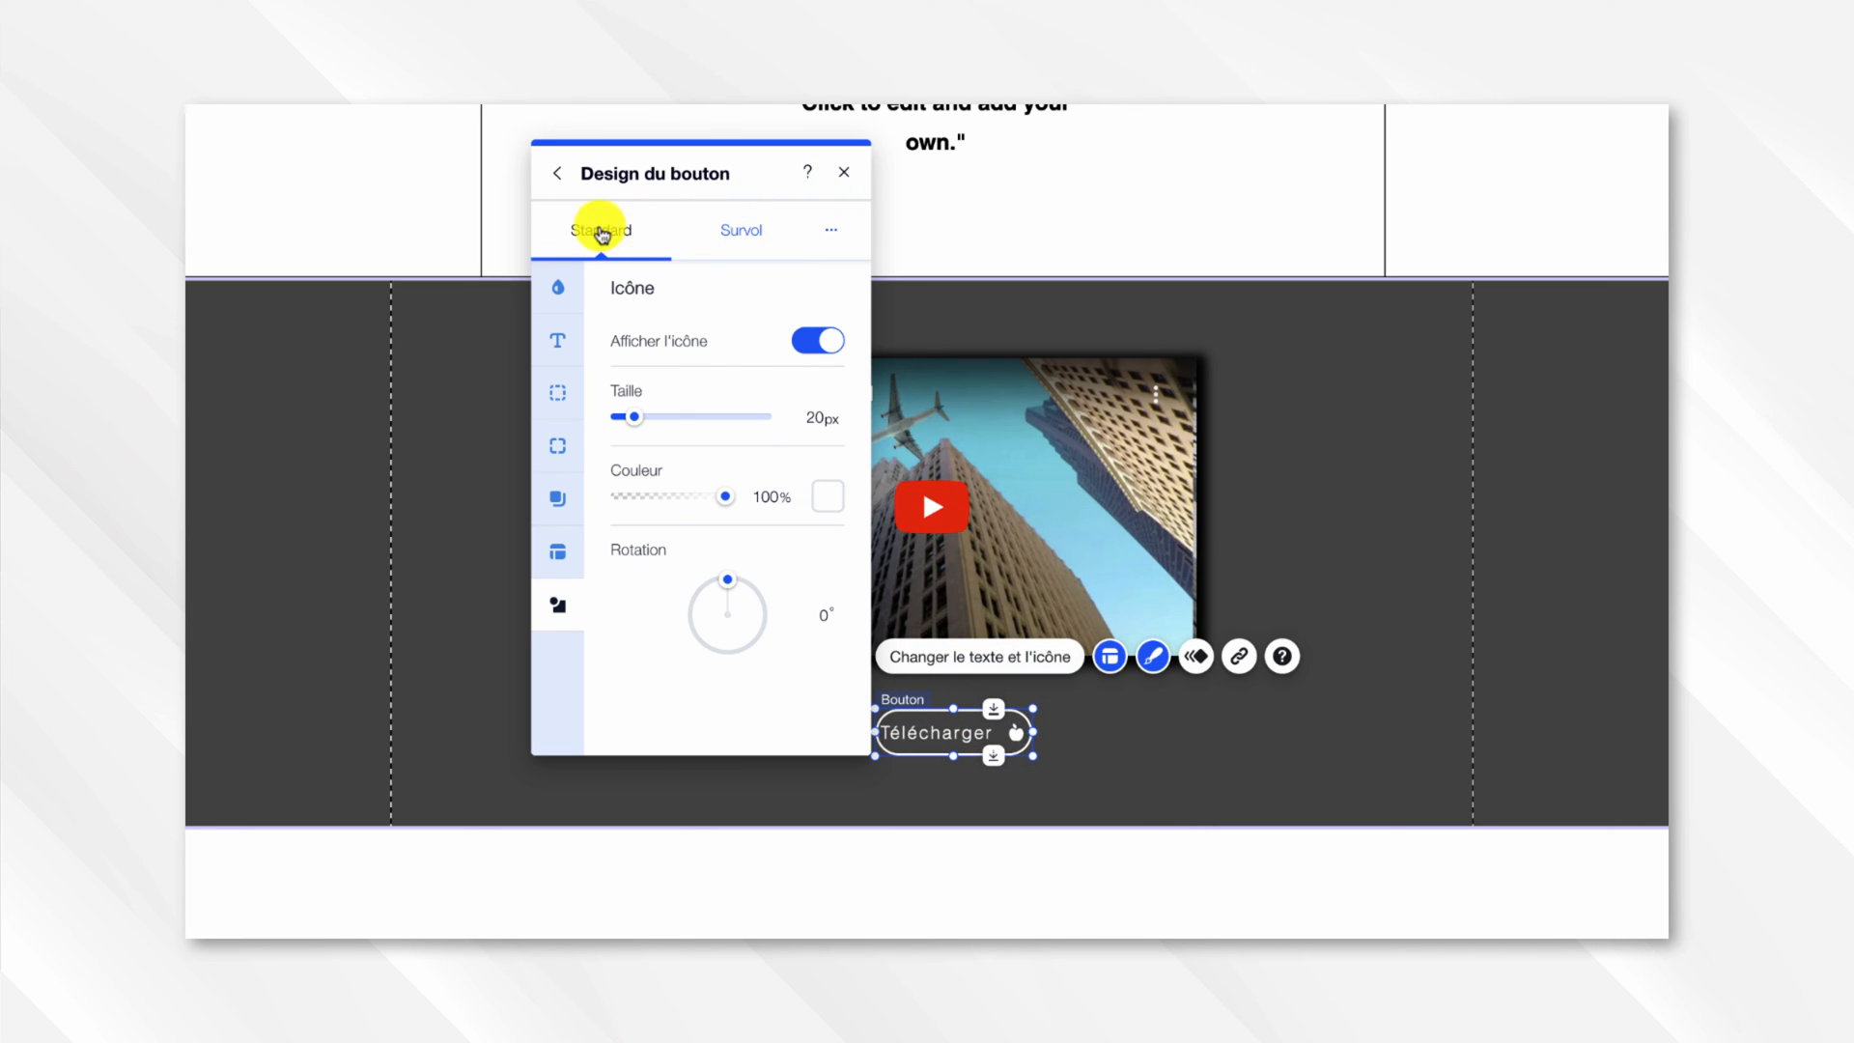
Review the button's hover icon design and enlarge the button to about 231 × 60 px, centred beneath the video.
left_click(756, 244)
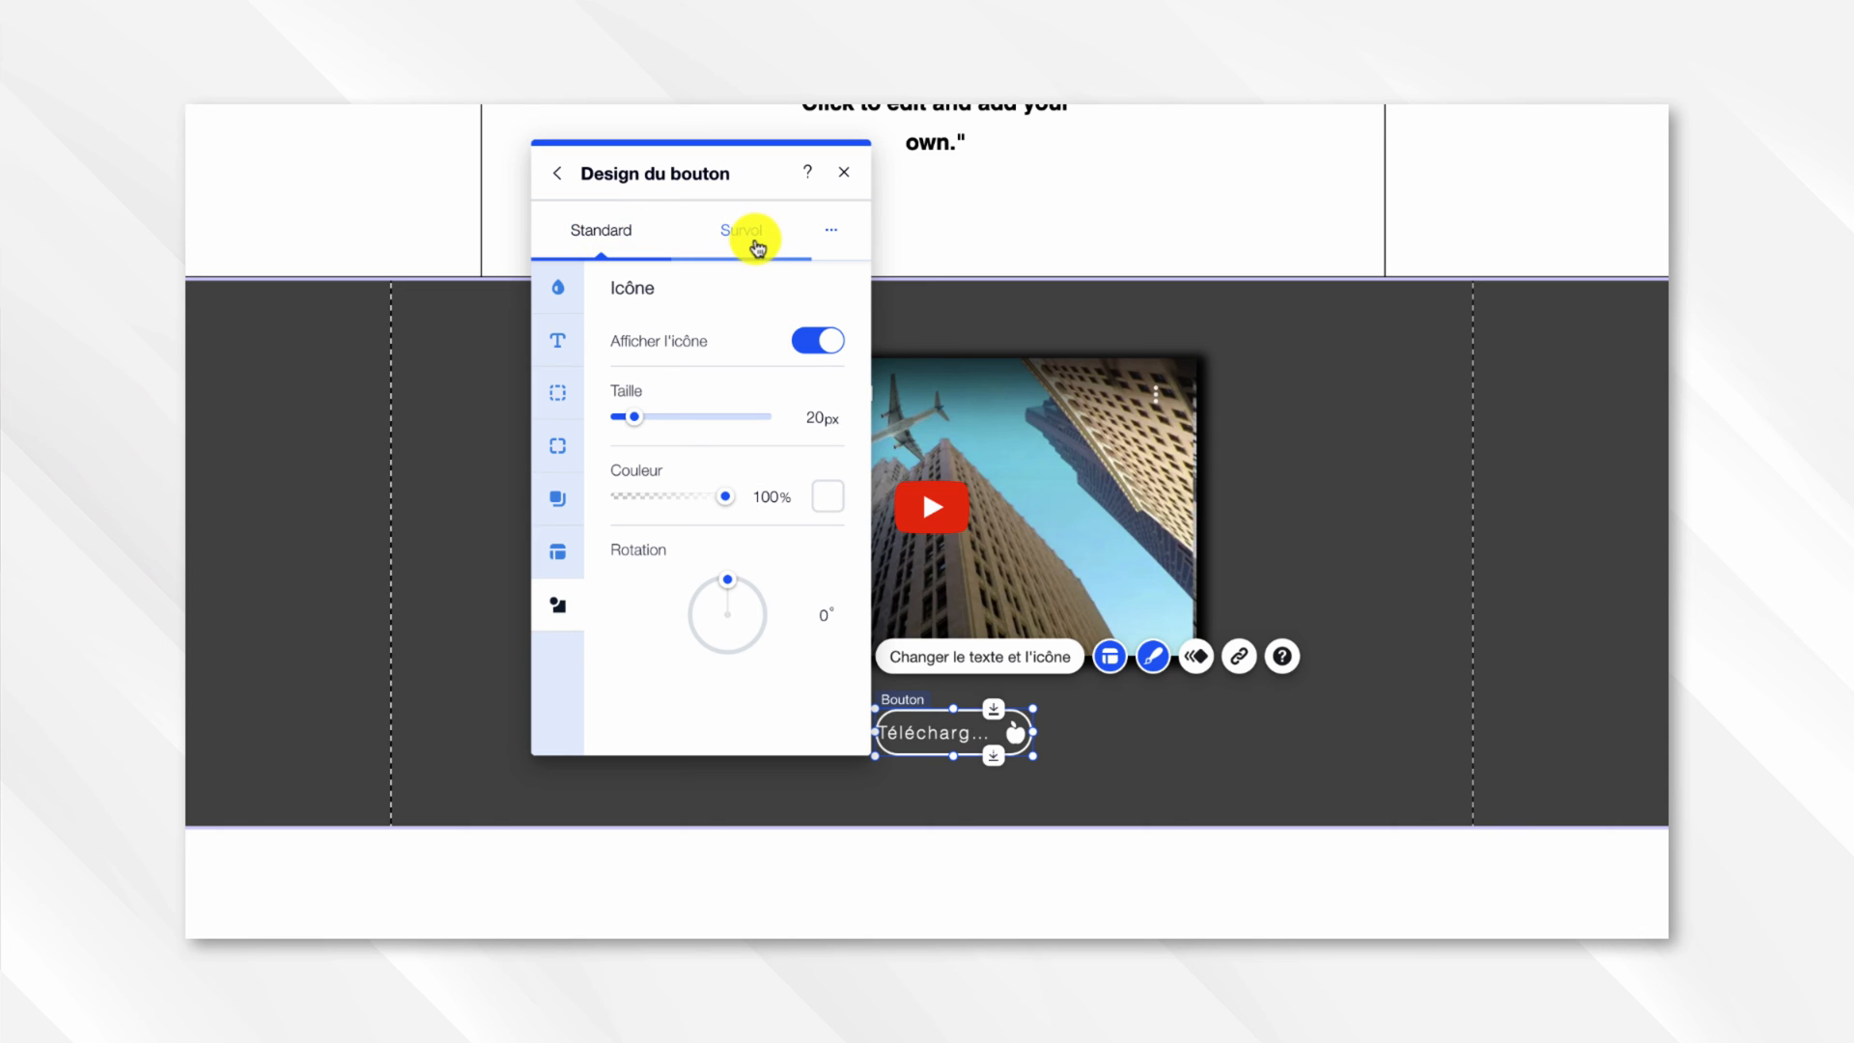
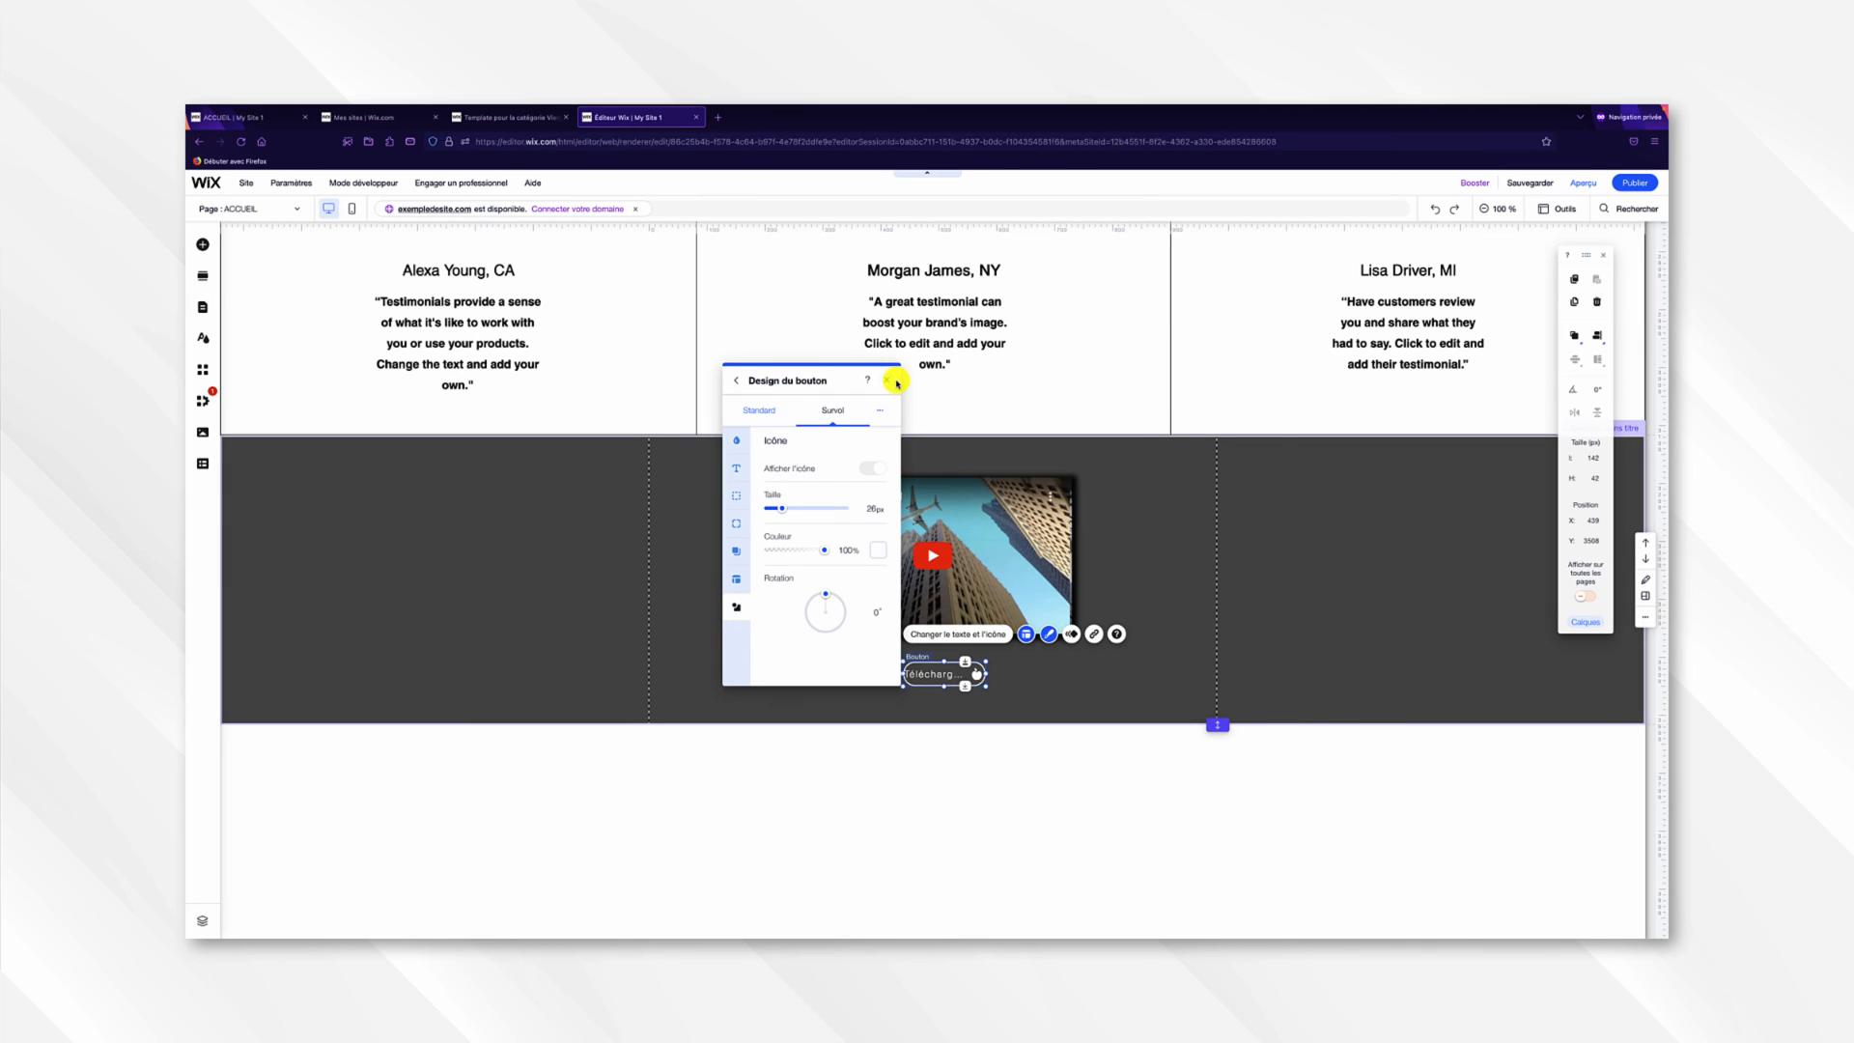
left_click(886, 382)
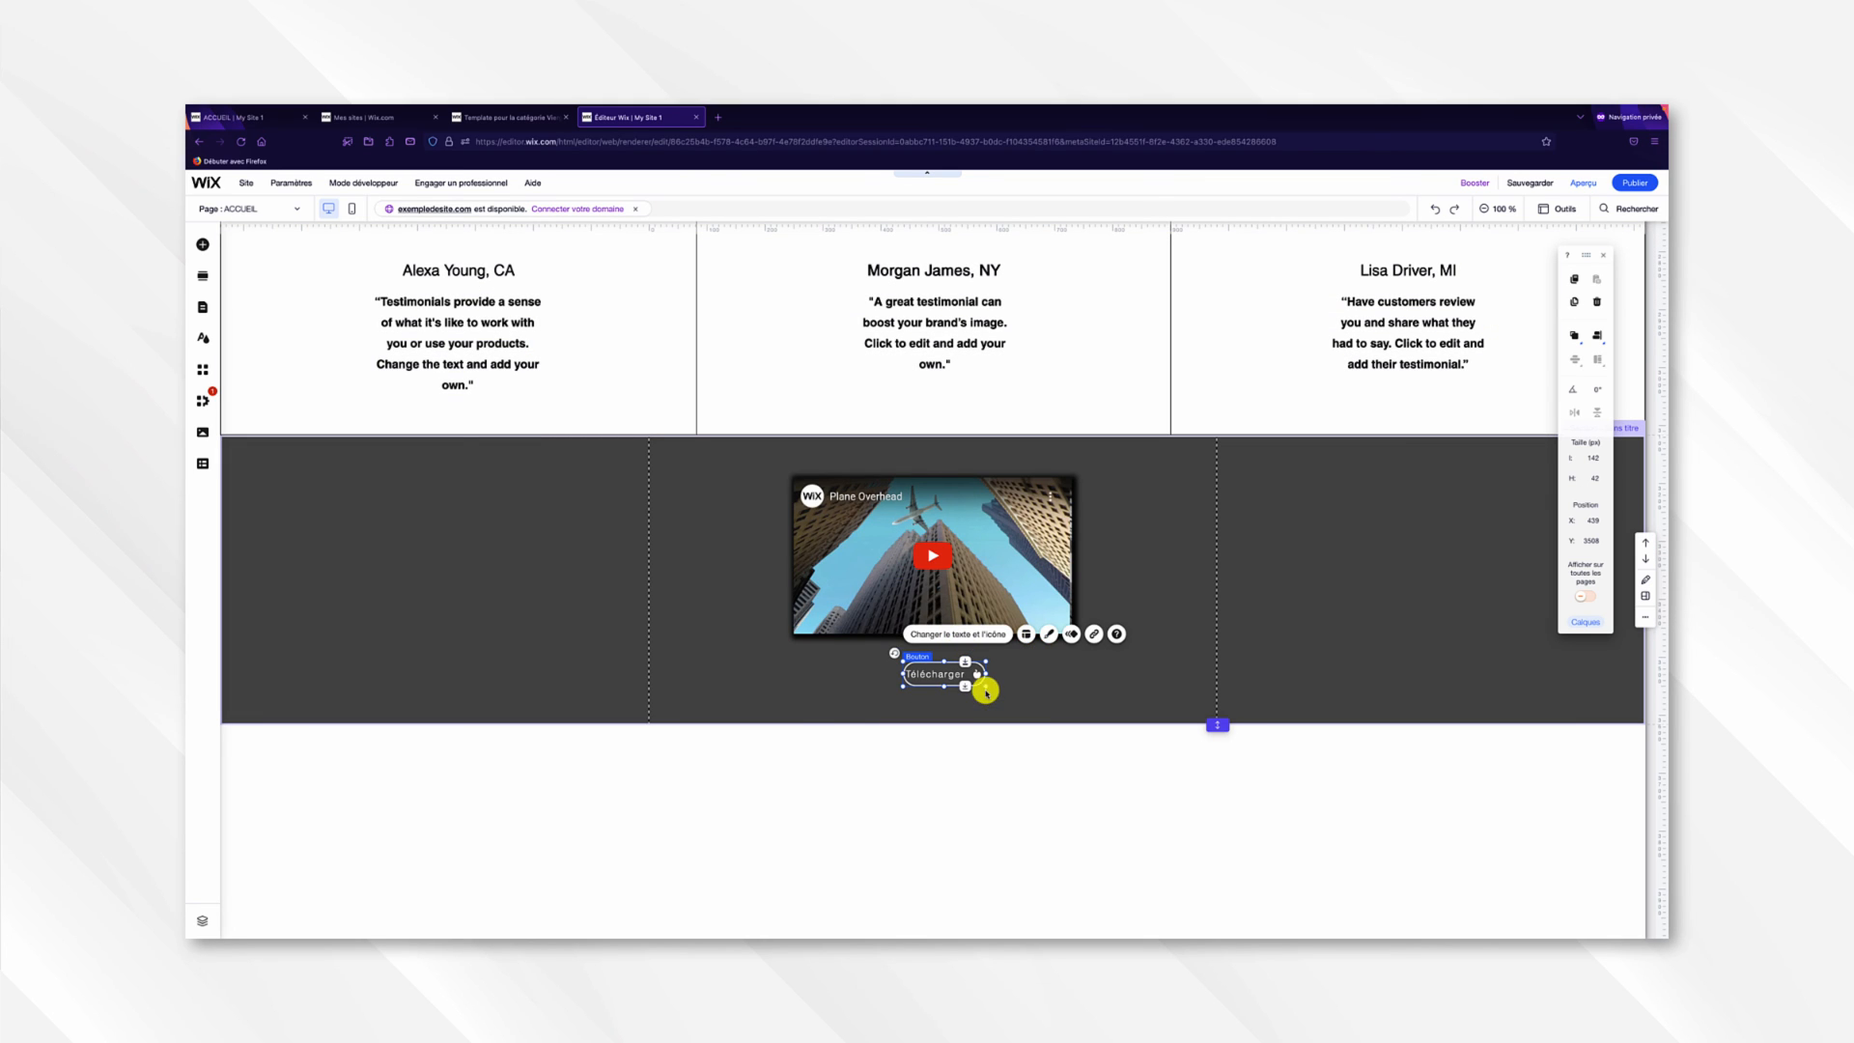
left_click_drag(984, 686, 935, 678)
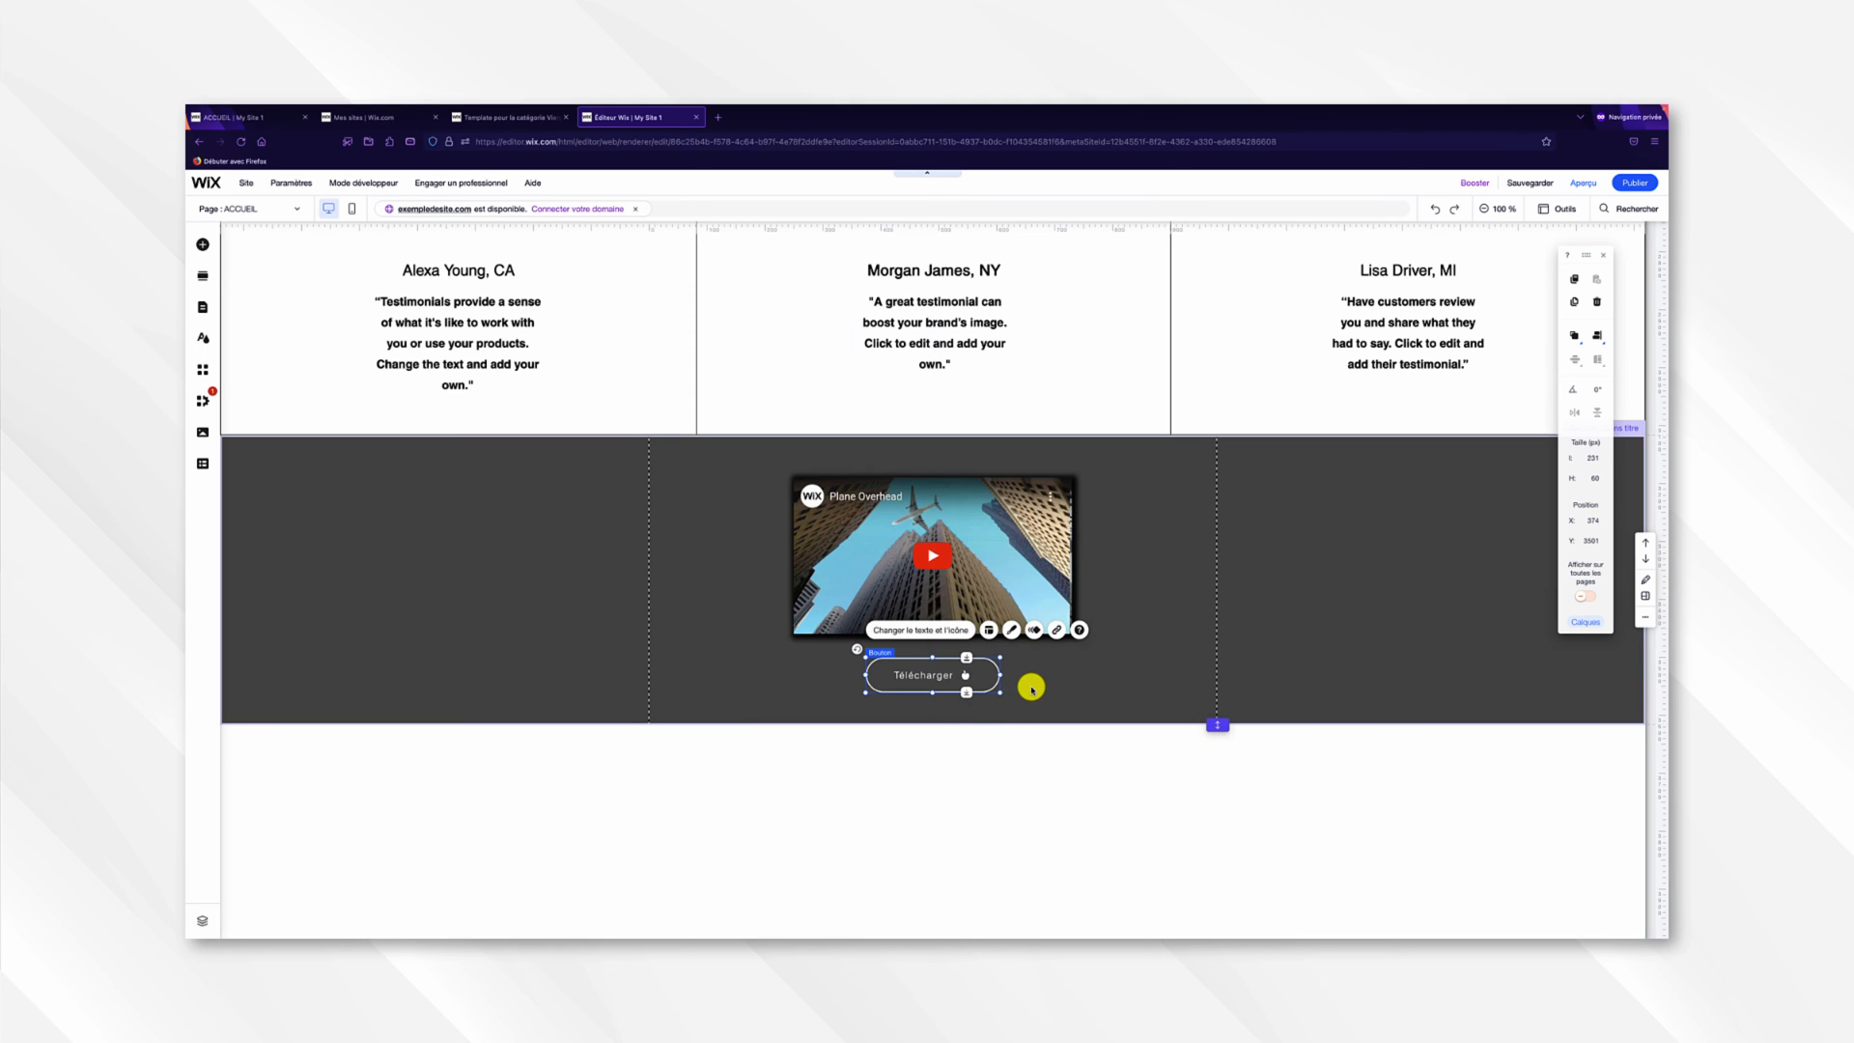
Add a blank section directly below the dark video section.
scroll(1031, 688, "down", 2)
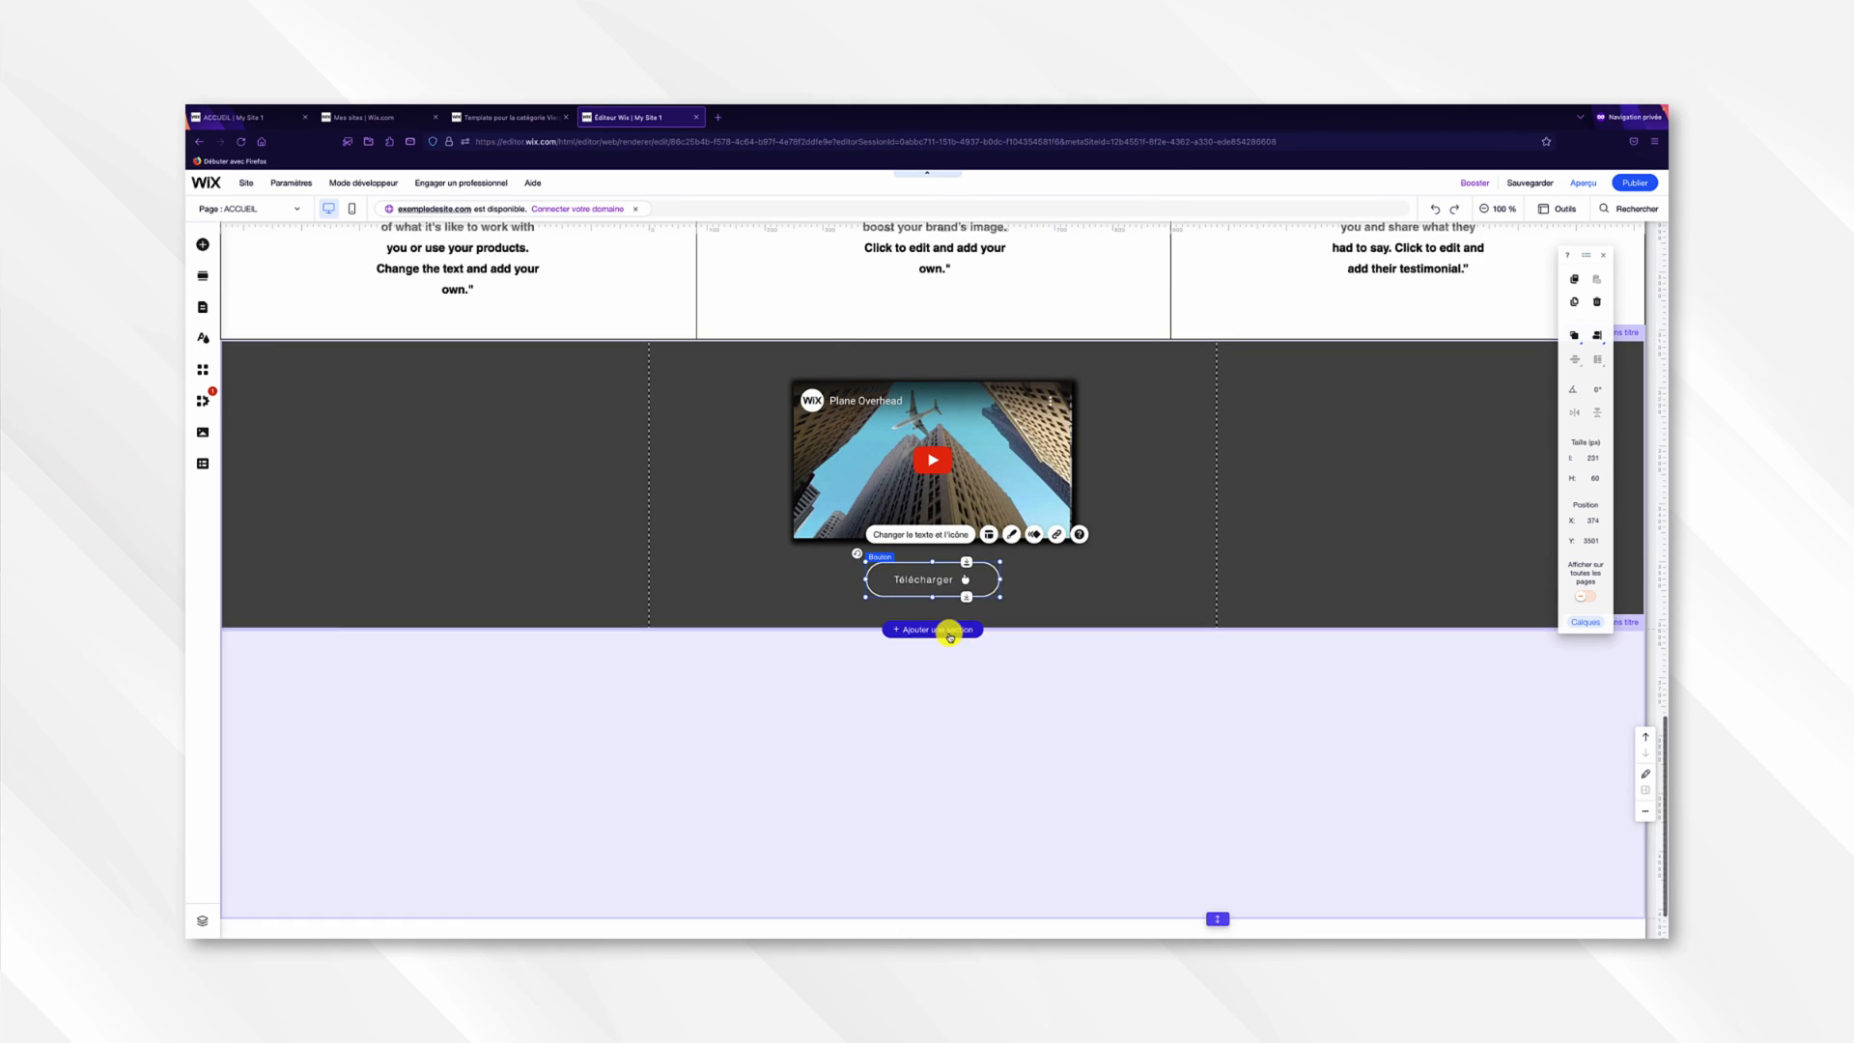
left_click(950, 633)
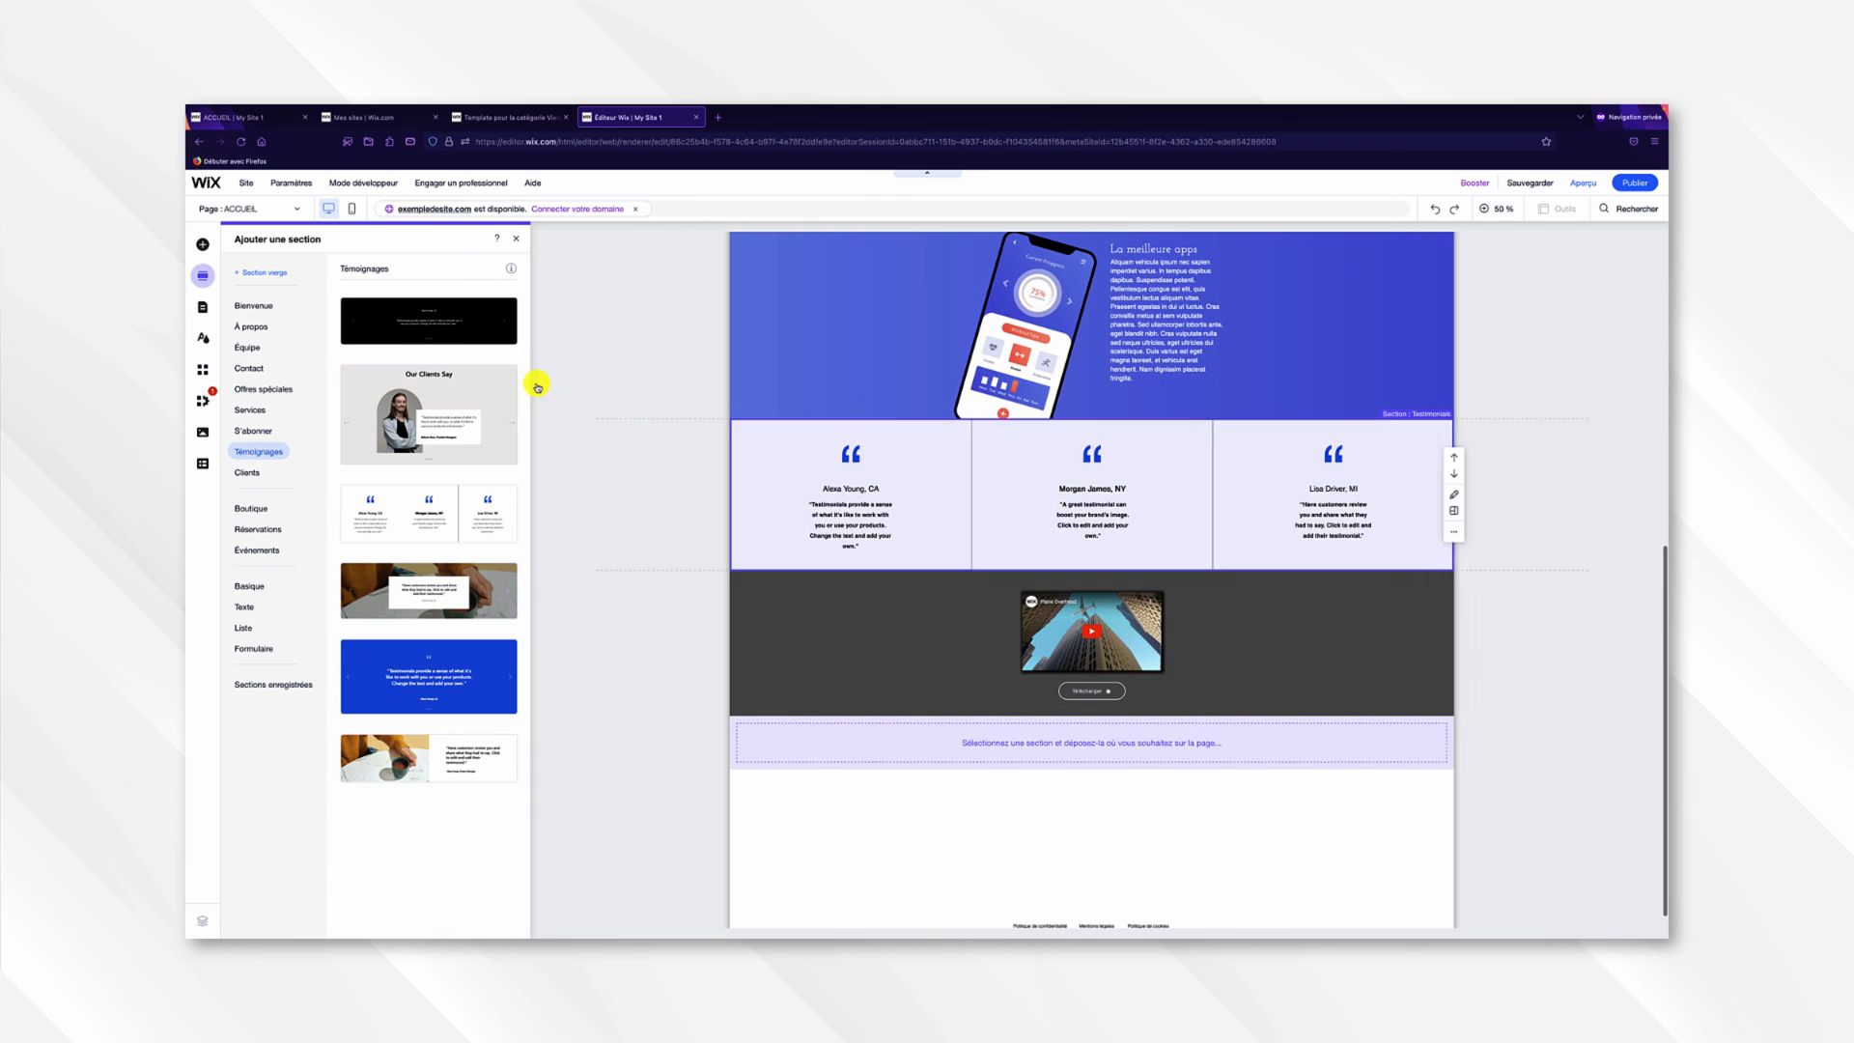
left_click(260, 275)
scroll(902, 586, "up", 15)
scroll(1068, 604, "down", 20)
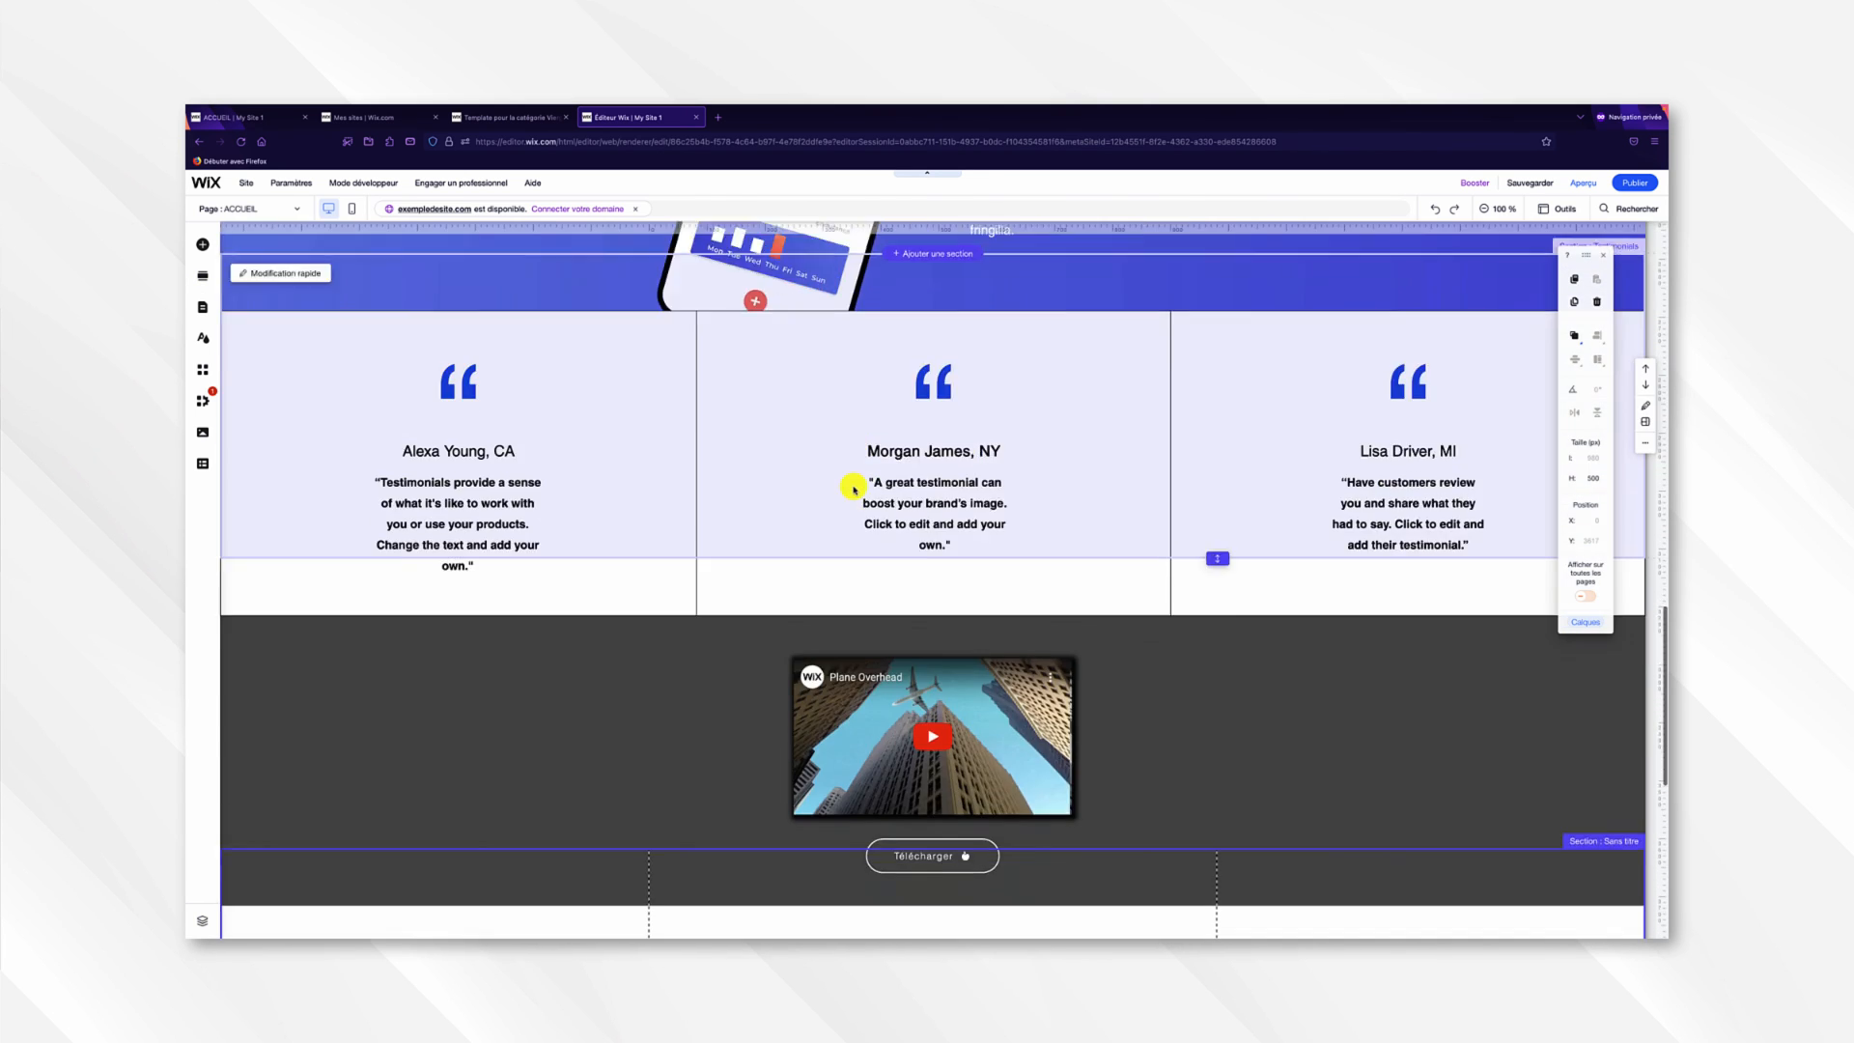
scroll(854, 490, "down", 5)
Copy the slogan "Aujourd'hui, je bouge" from the bottom of the published reference page and return to the editor.
left_click(272, 121)
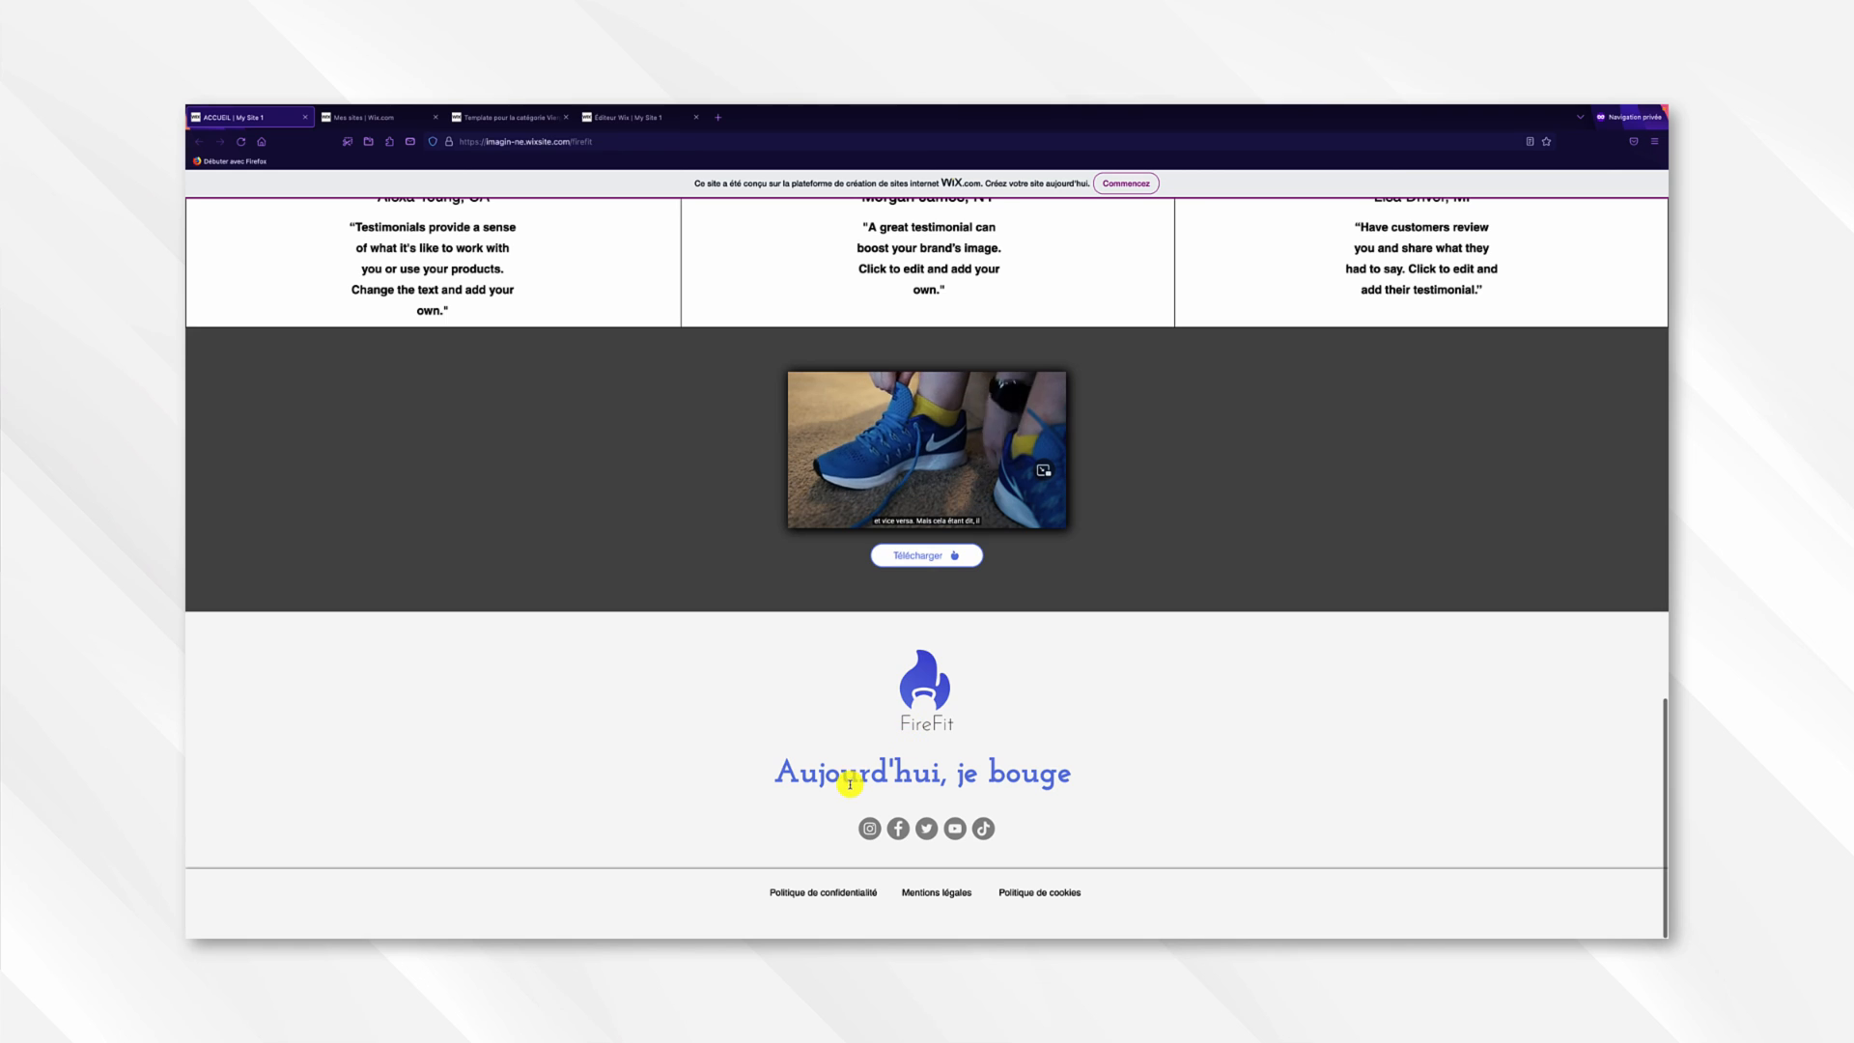
mouse_move(776, 774)
left_mouse_down()
mouse_move(1105, 781)
mouse_move(804, 769)
left_mouse_up()
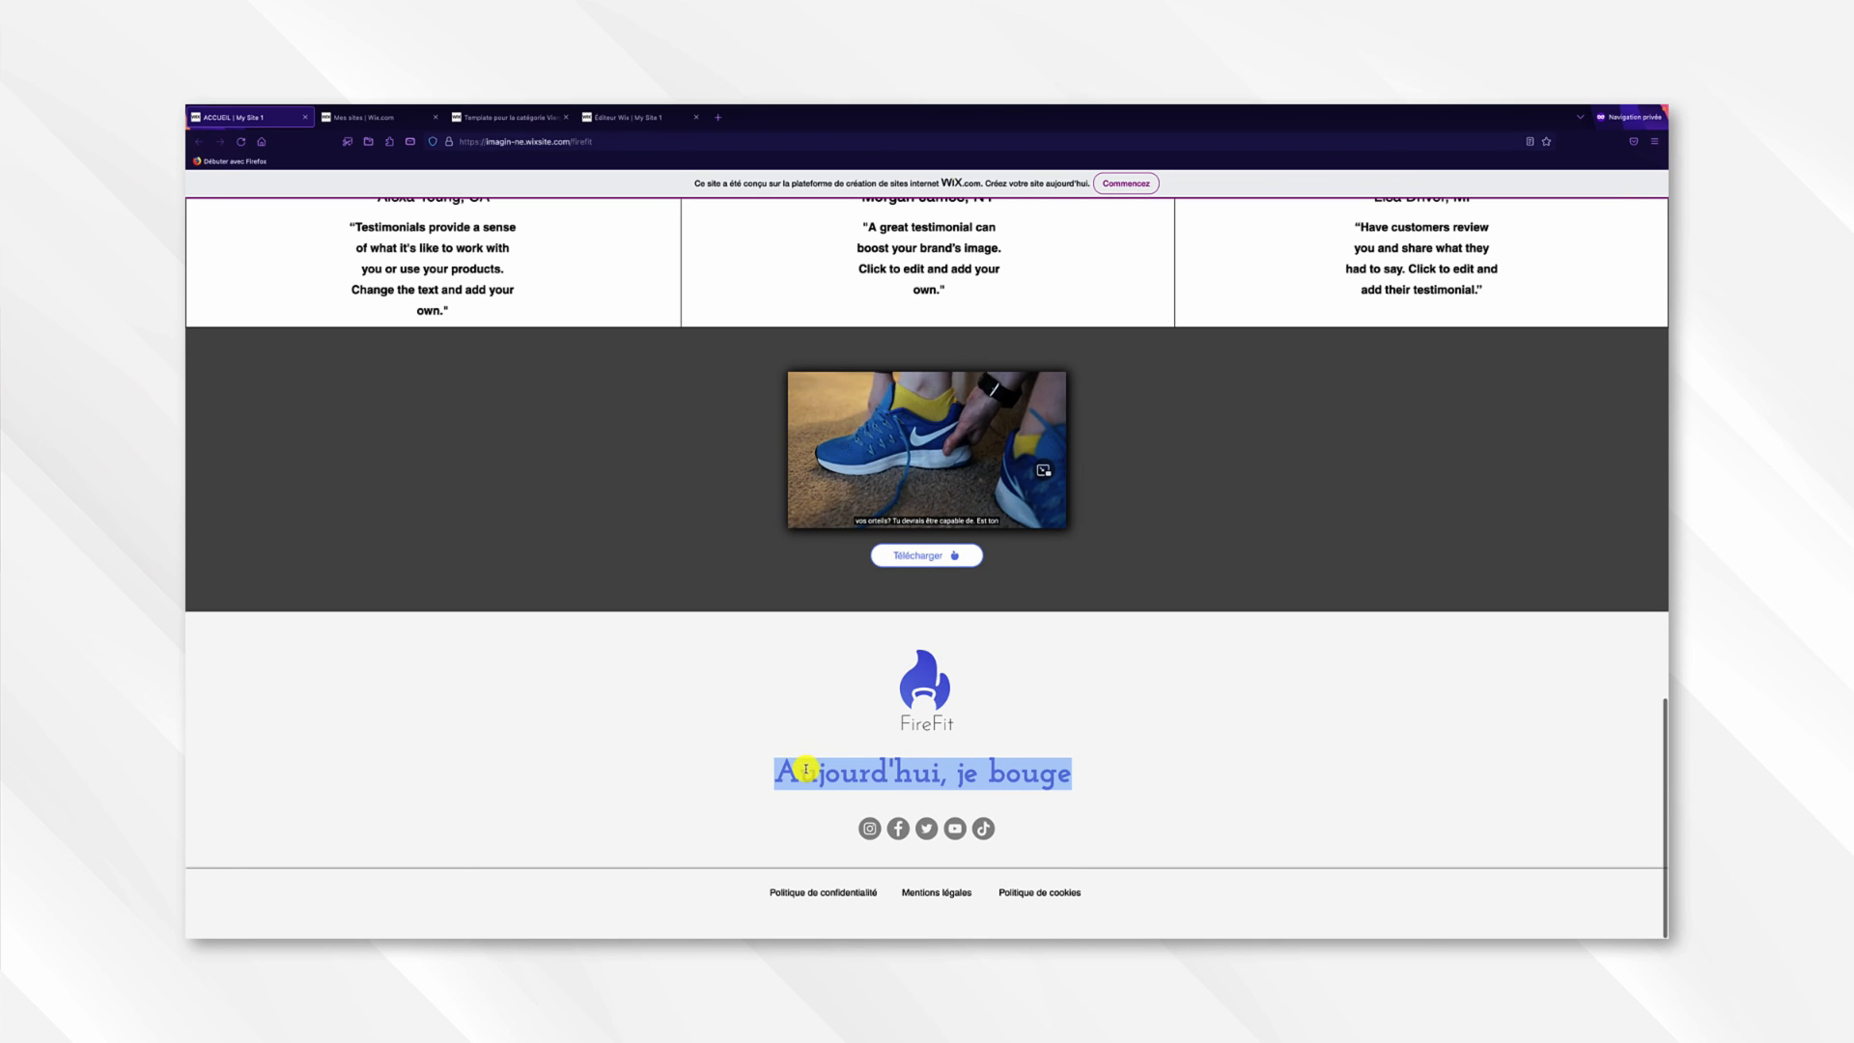
left_click(650, 120)
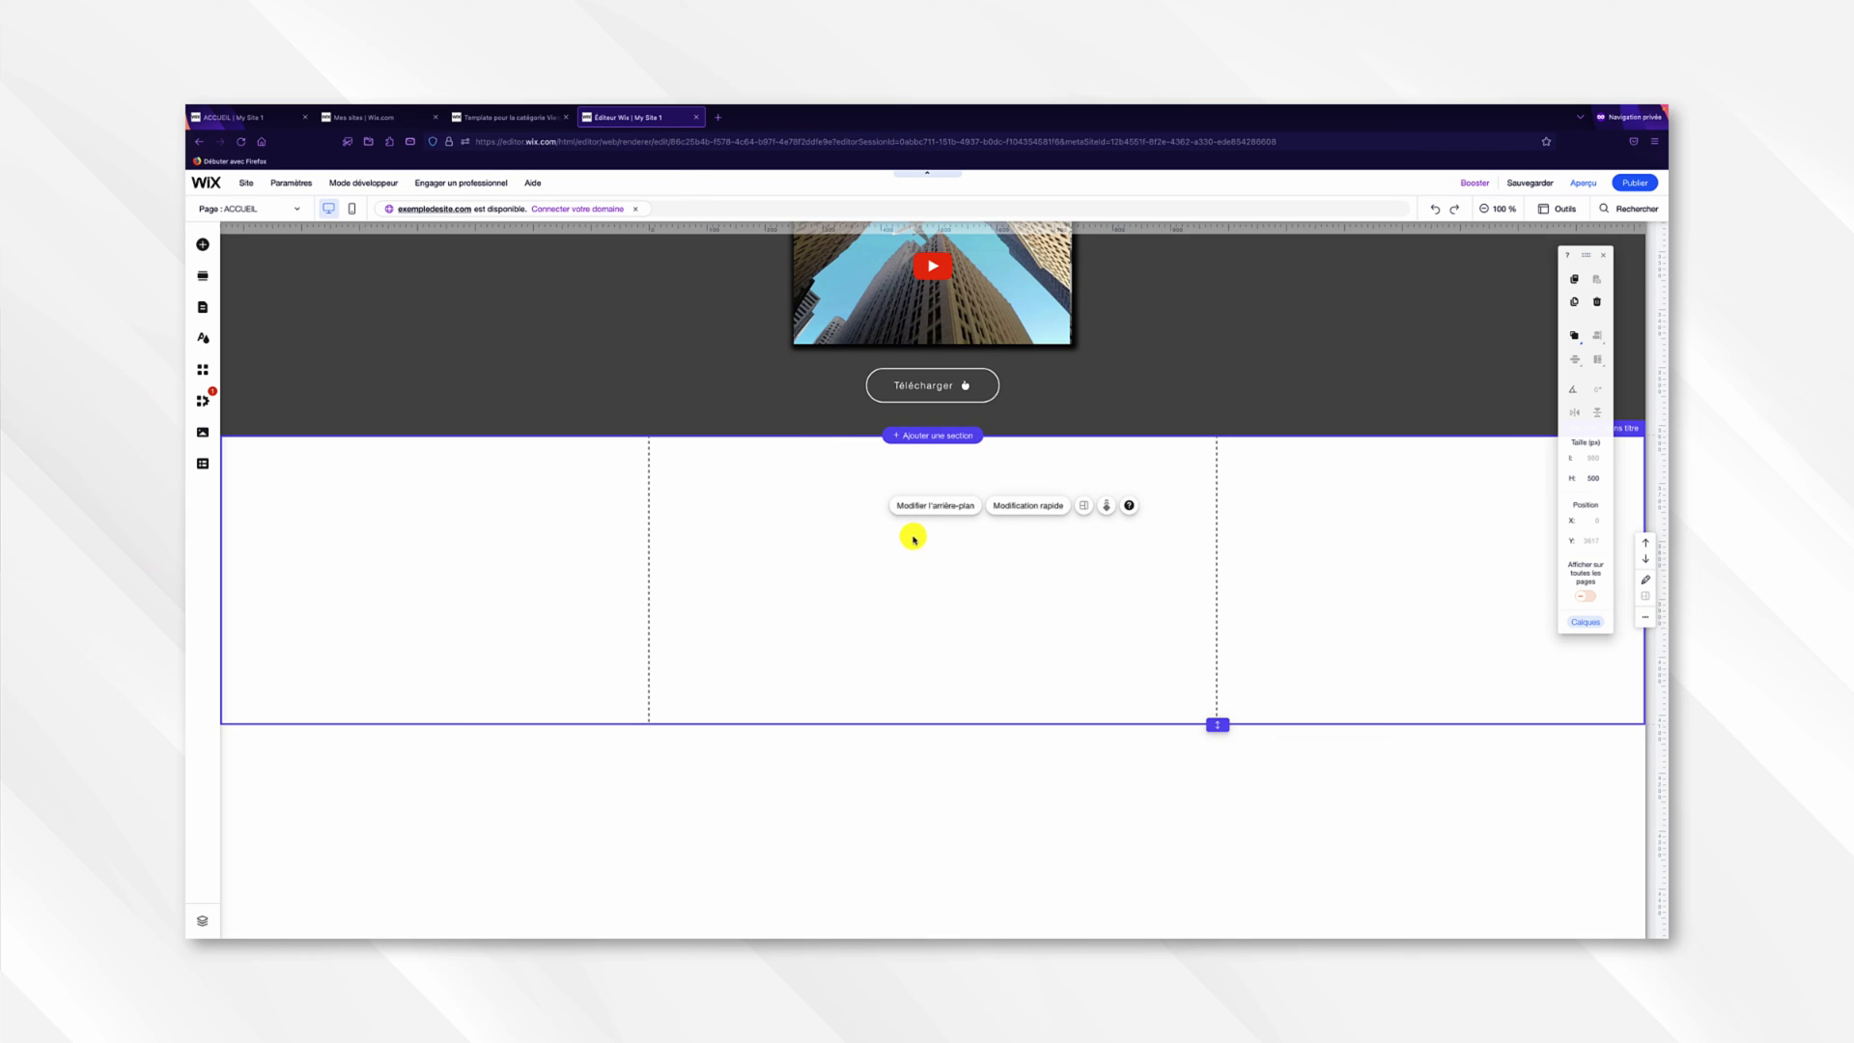
Import logo_firefit_v2.png and logo_firefit.png from the Bureau folder into the site's media files.
left_click(204, 434)
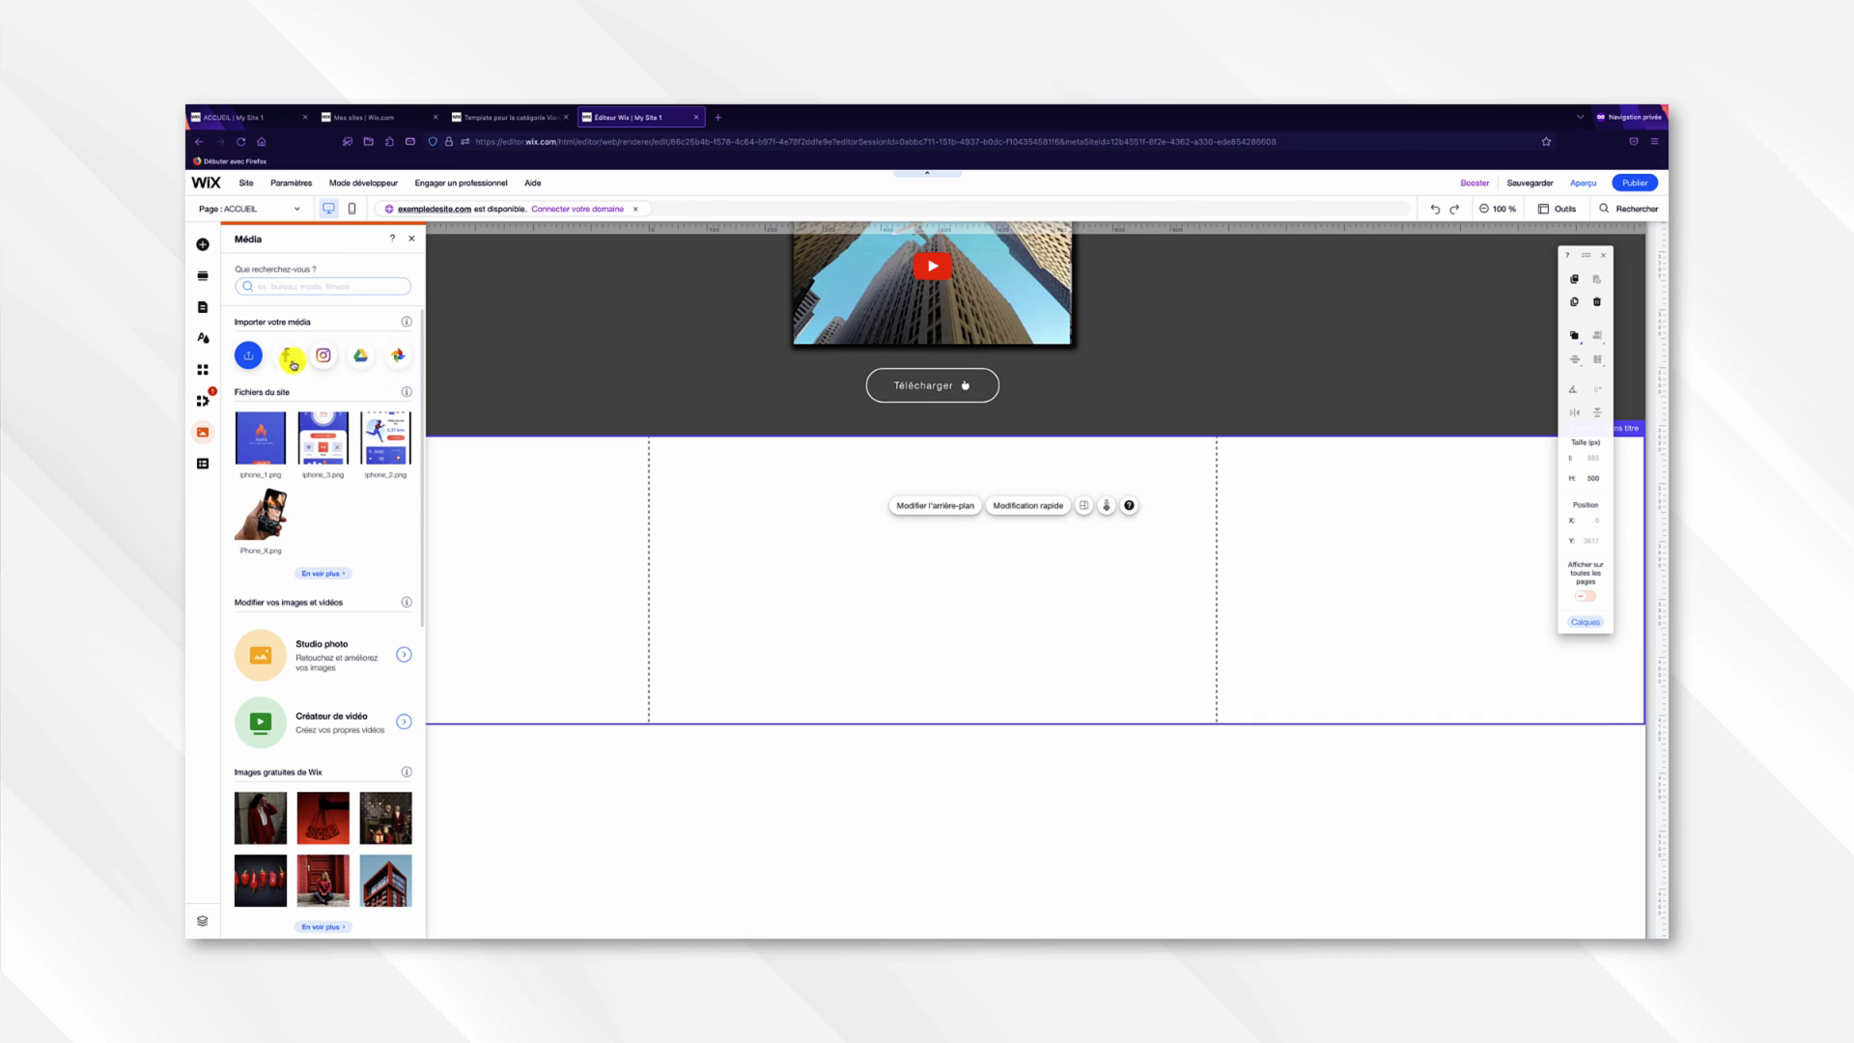
left_click(250, 360)
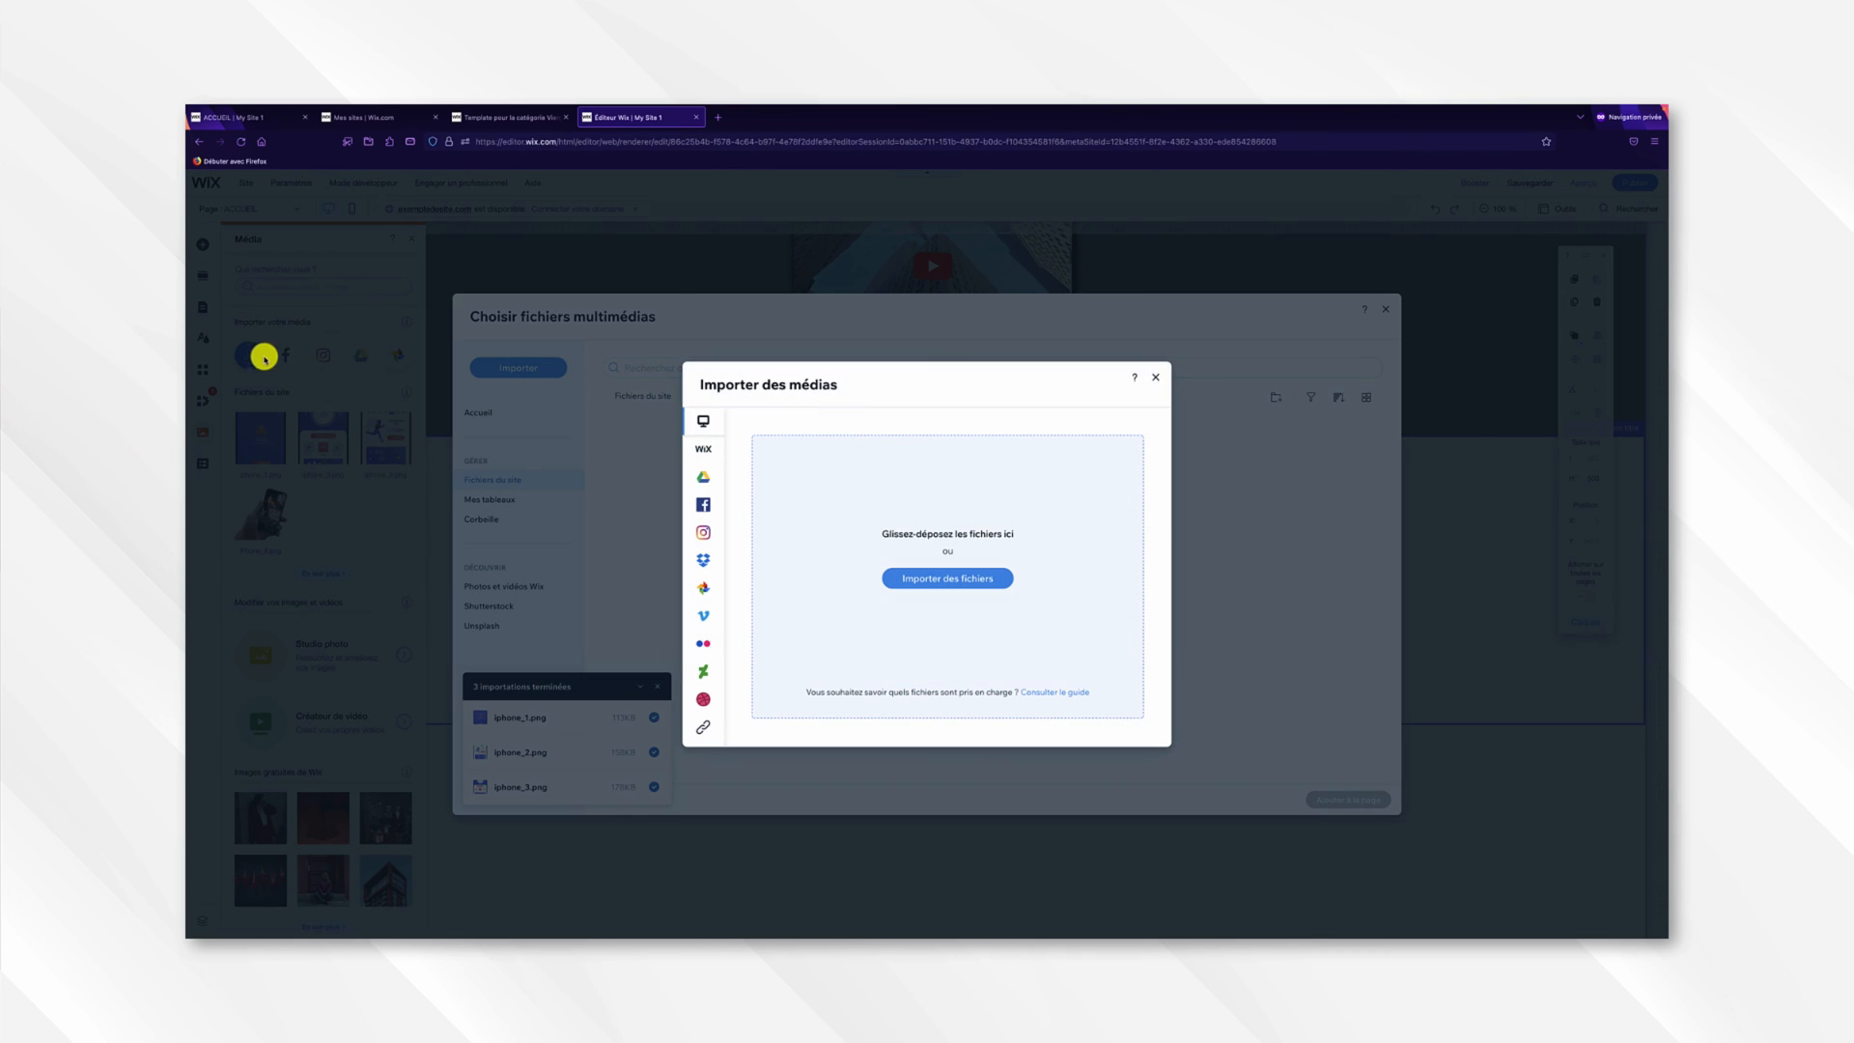
left_click(943, 583)
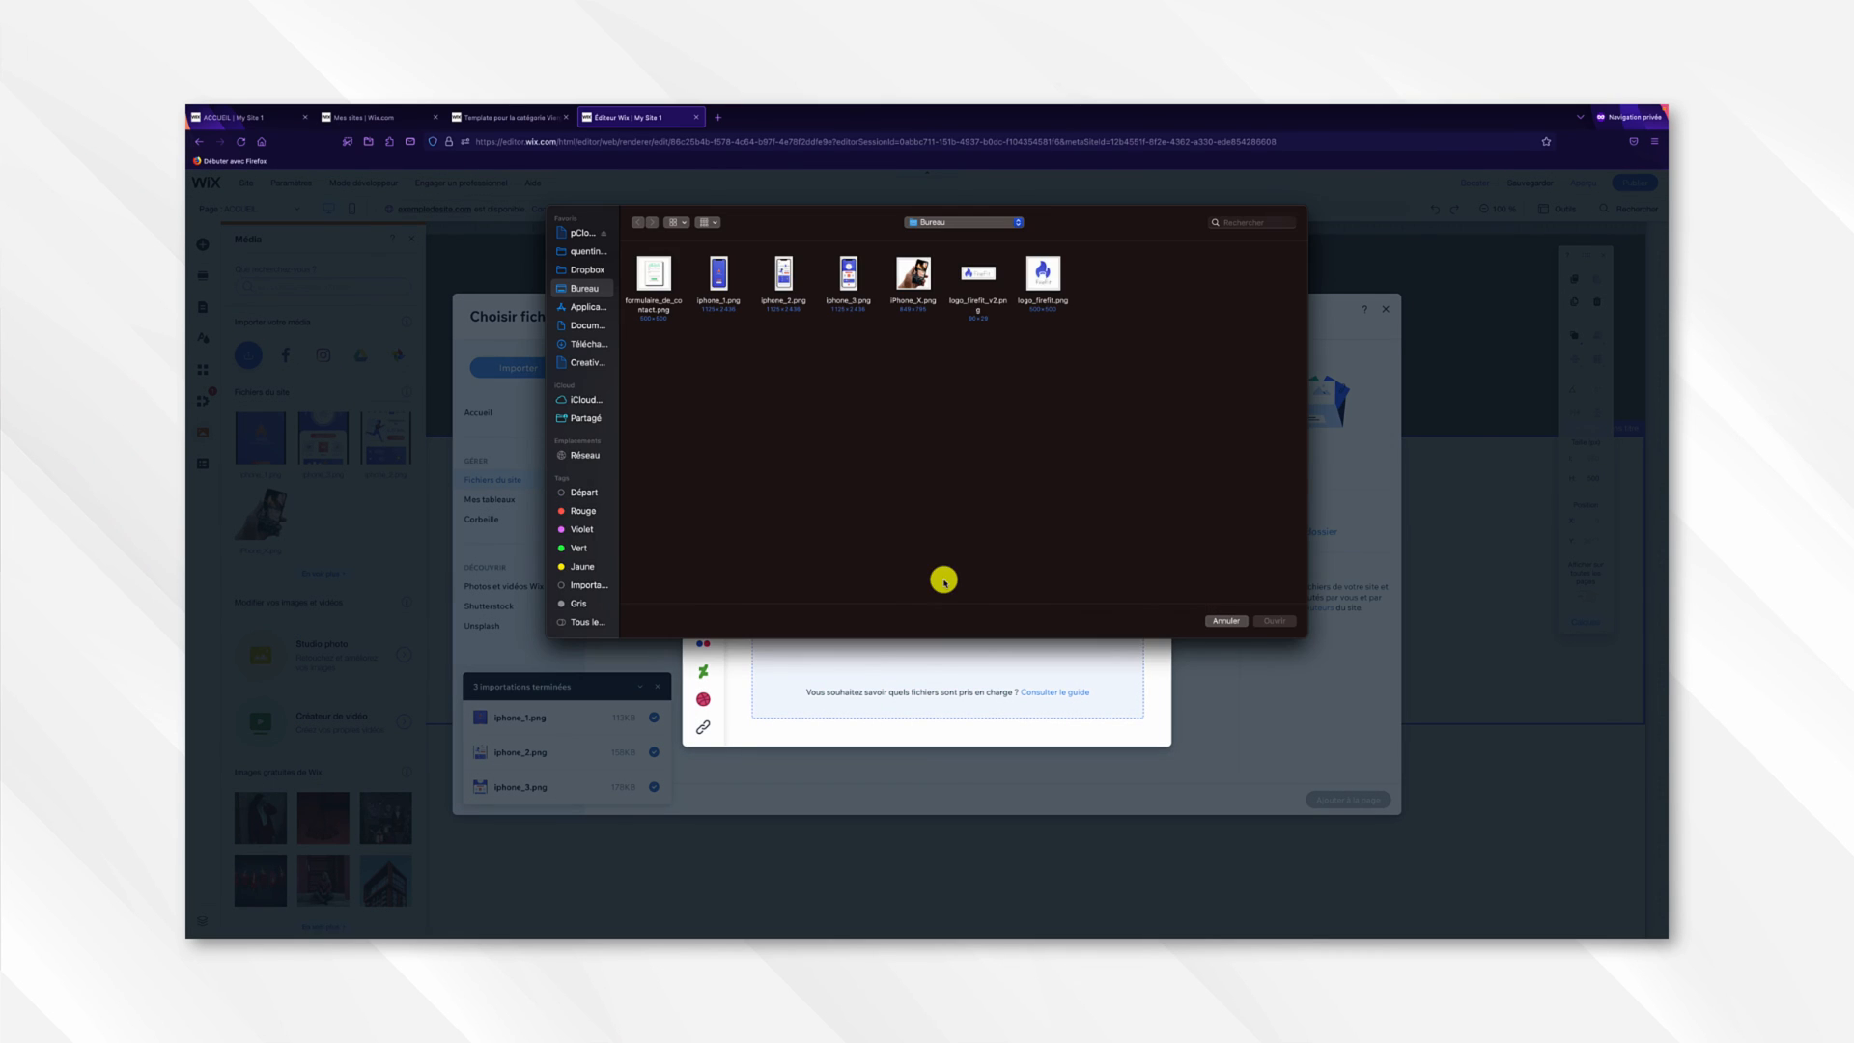
left_click_drag(1051, 328, 976, 277)
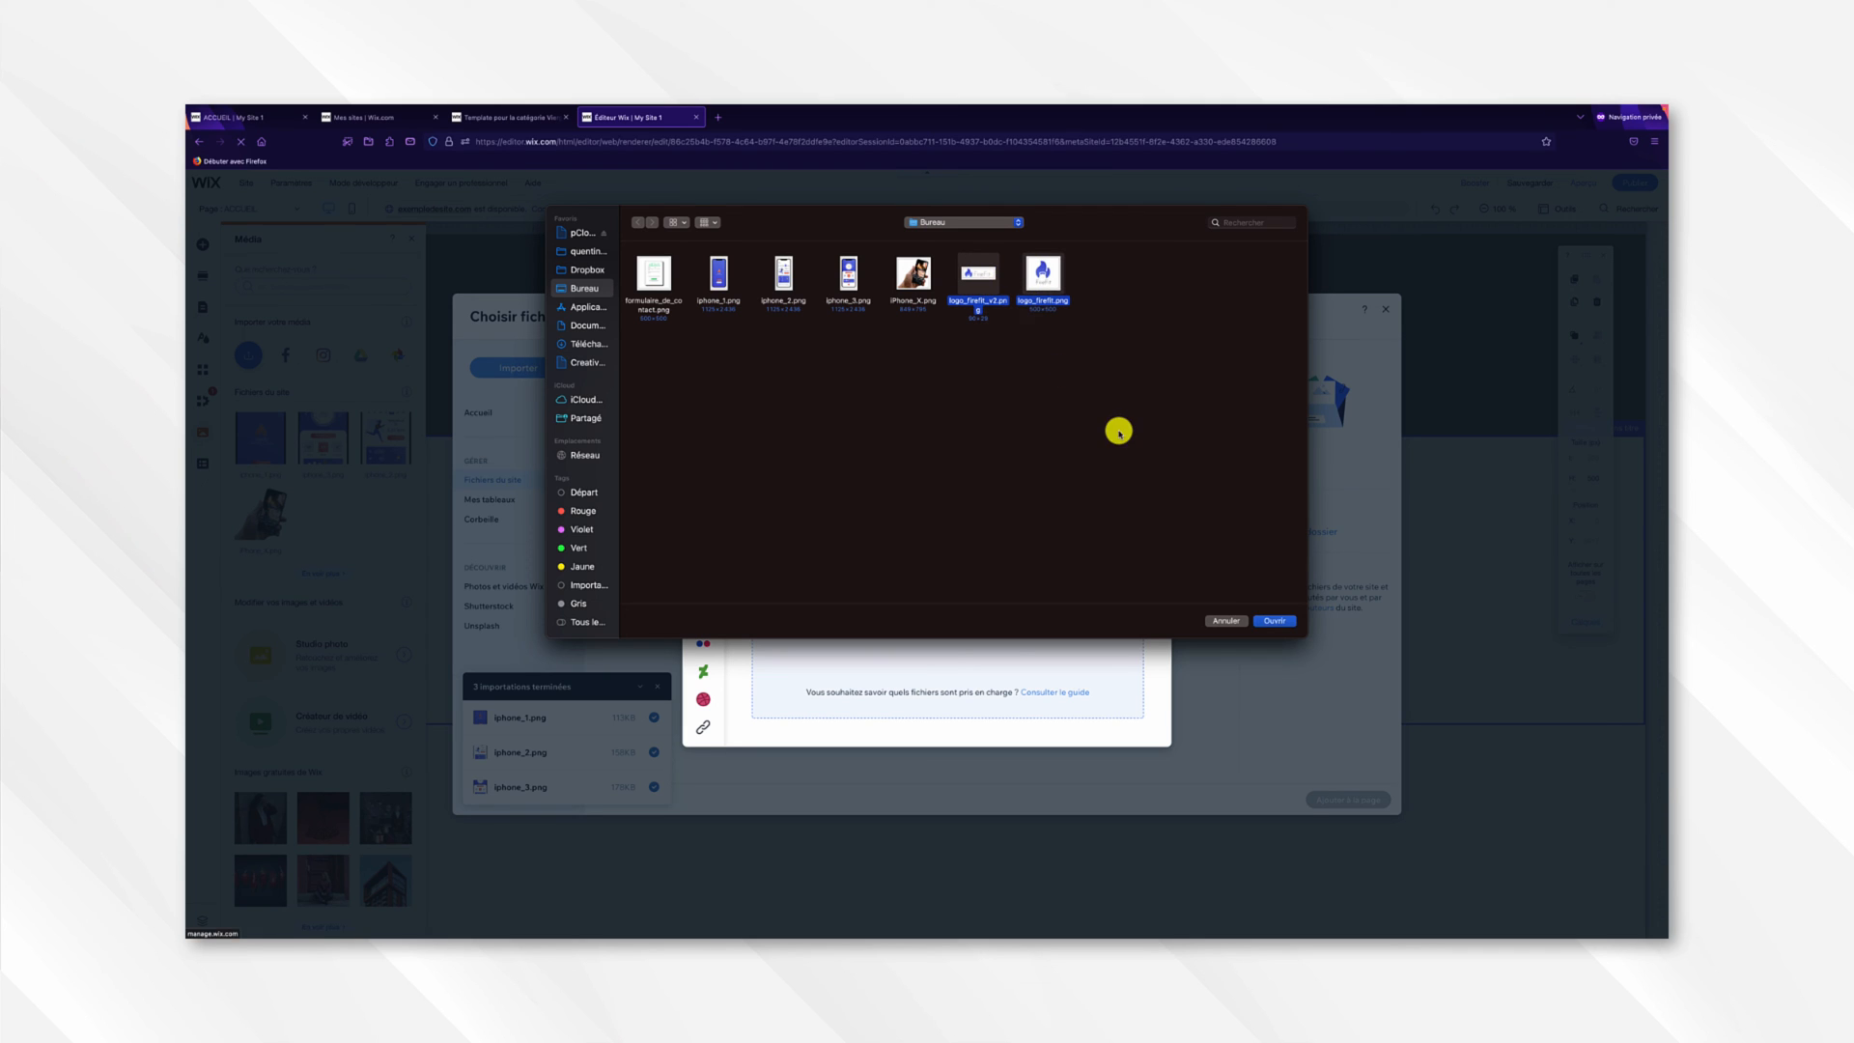
left_click(1278, 621)
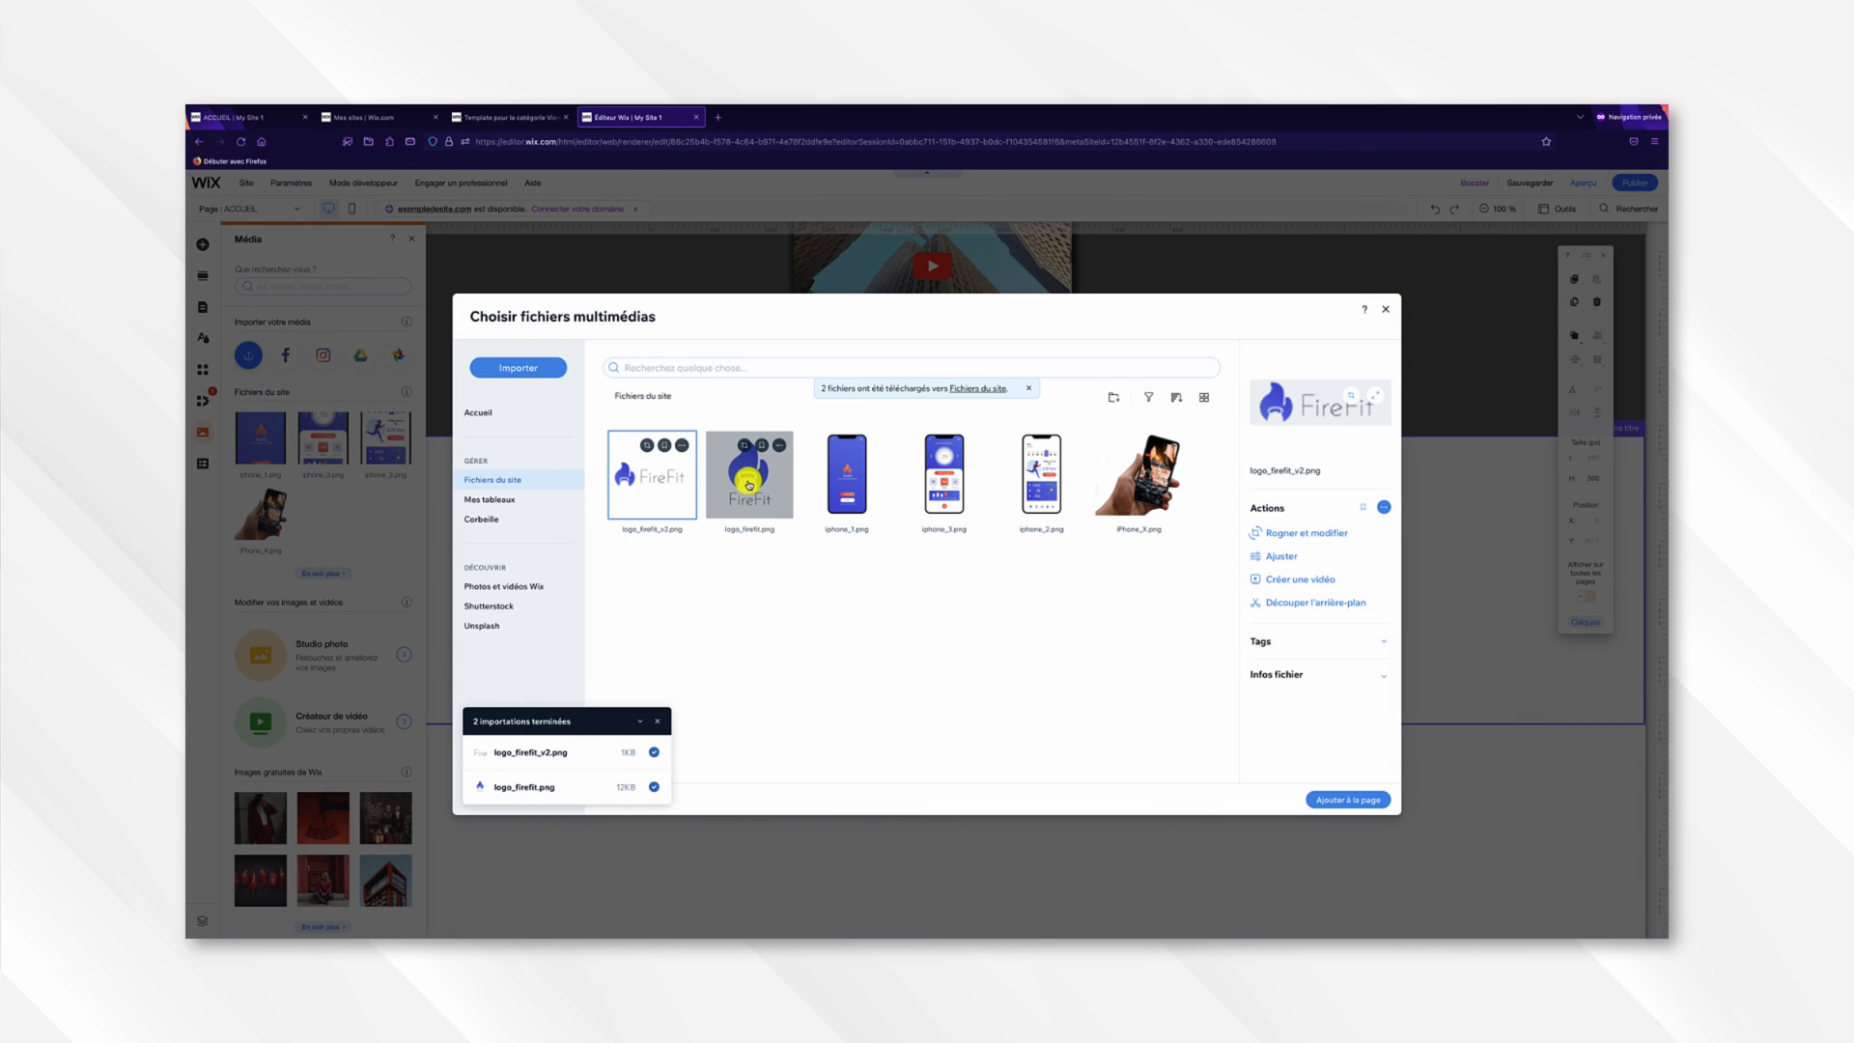
Add logo_firefit.png to the new blank section, resized to about 194 × 194 px and centred near the section's upper edge.
left_click(749, 485)
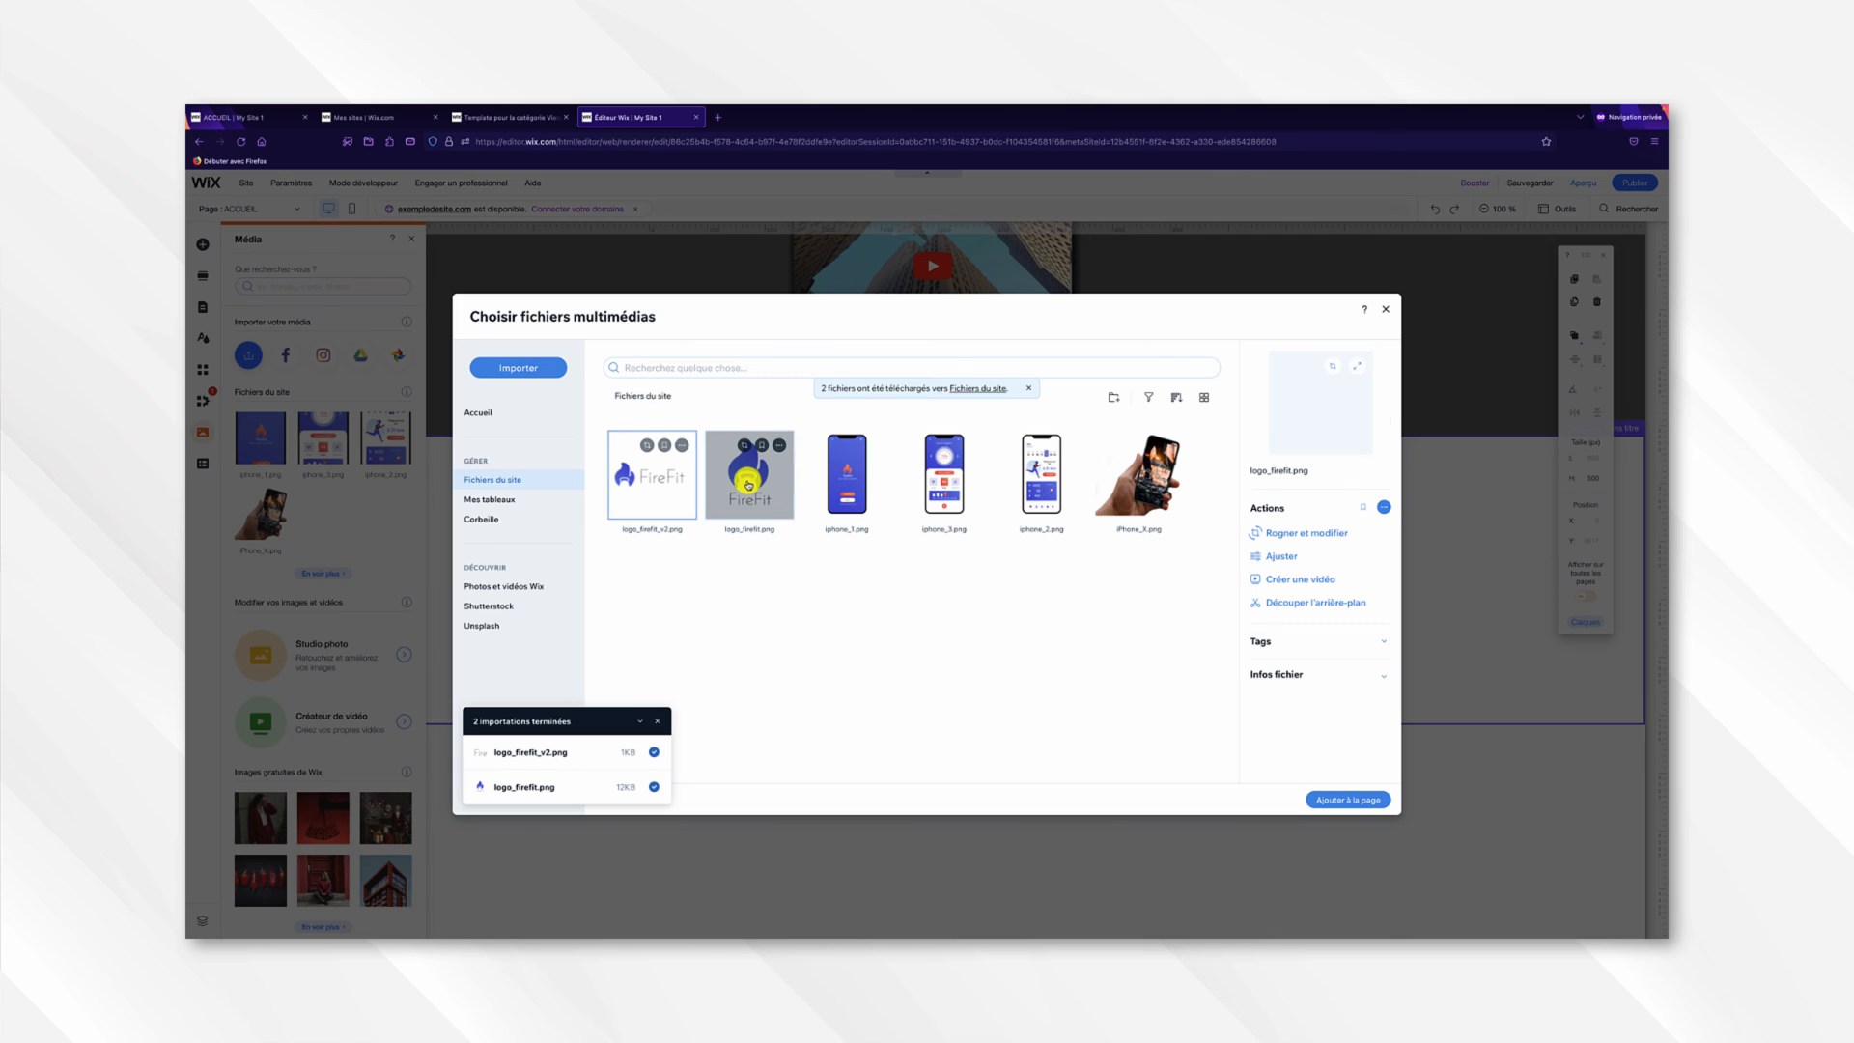
left_click(1327, 799)
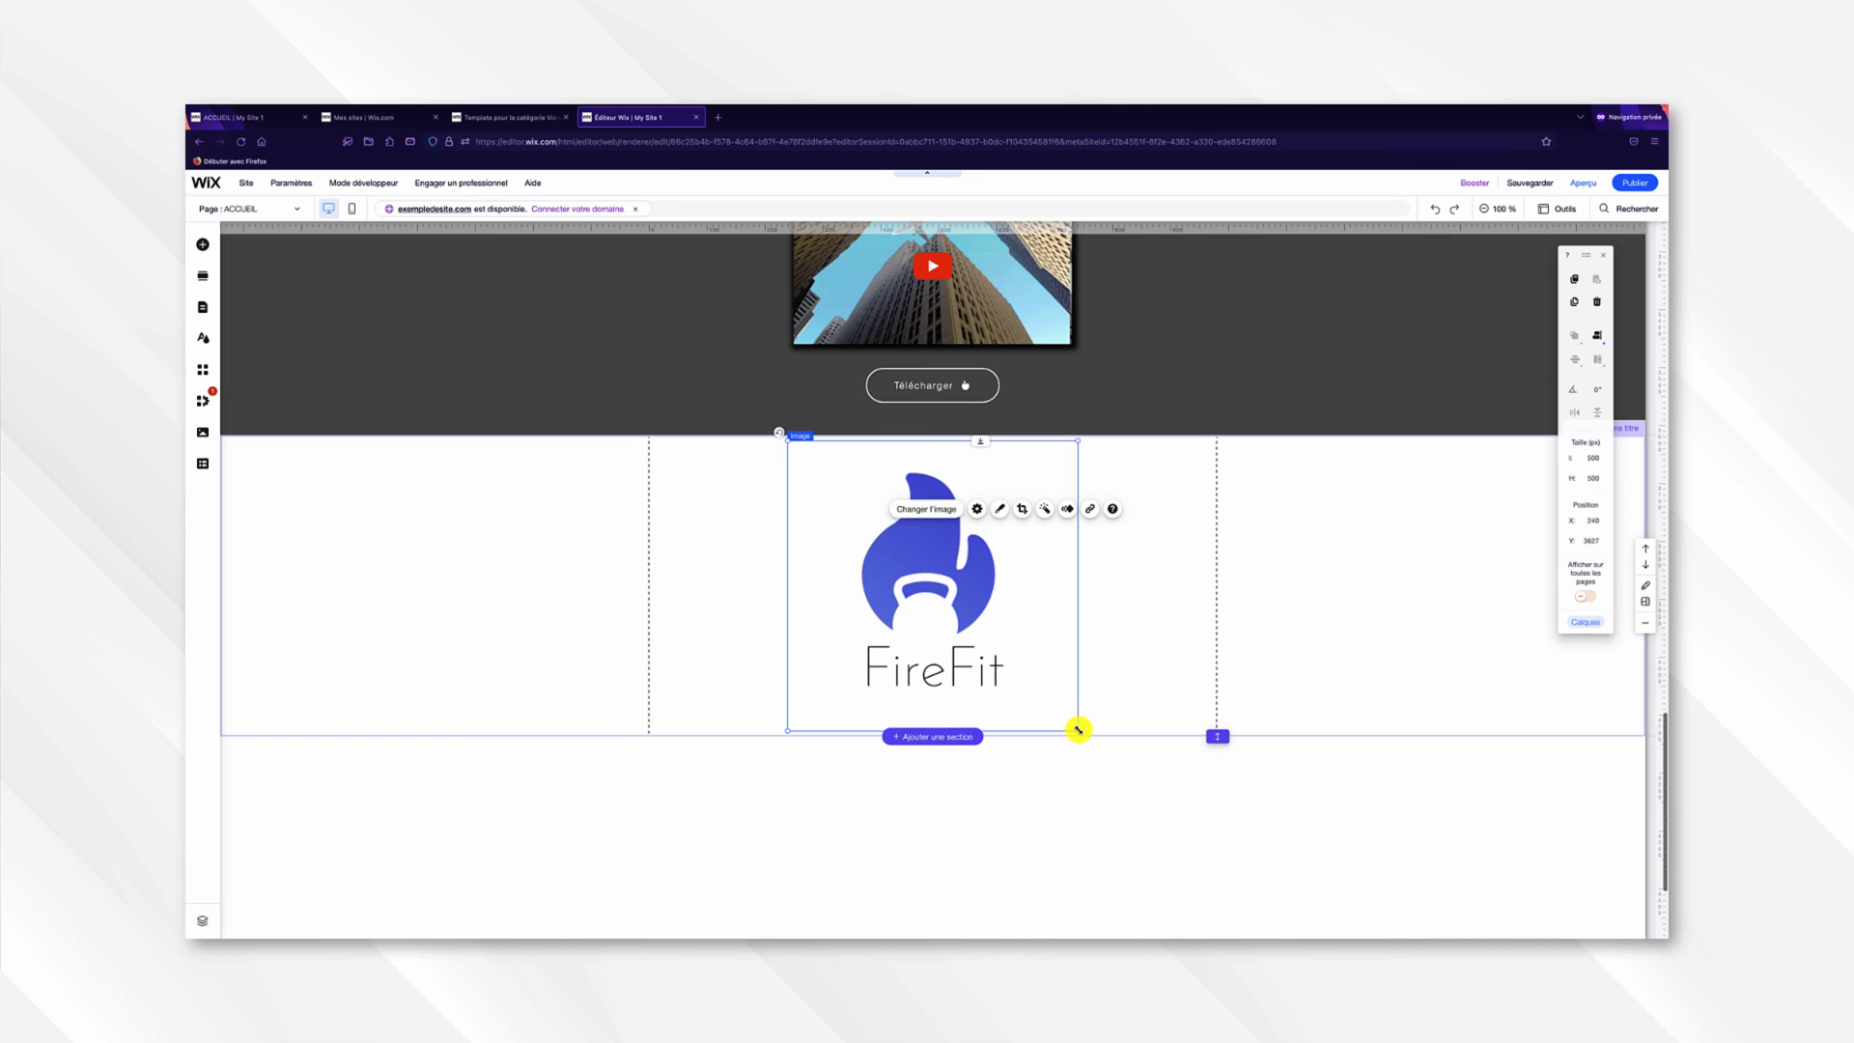
left_click_drag(1079, 731, 937, 523)
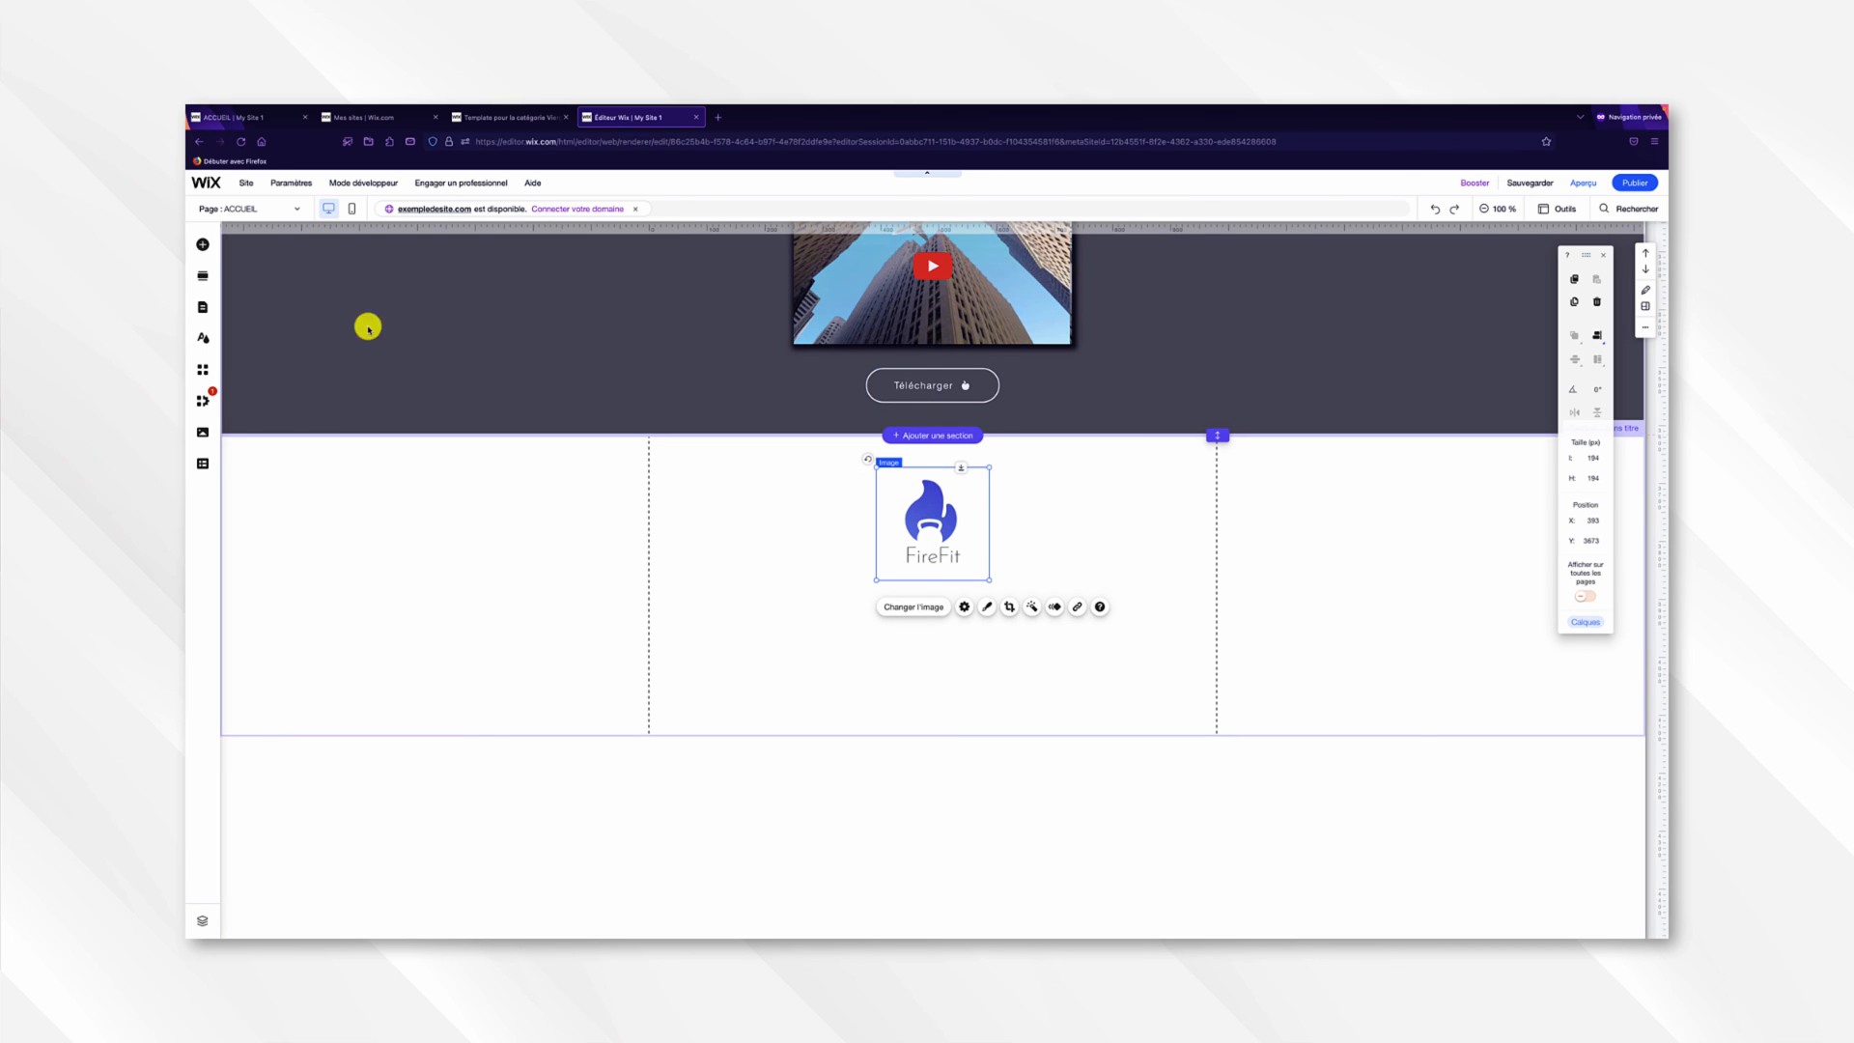
Add an En-tête 2 heading below the FireFit logo with the text "Aujourd'hui, je bouge".
left_click(204, 245)
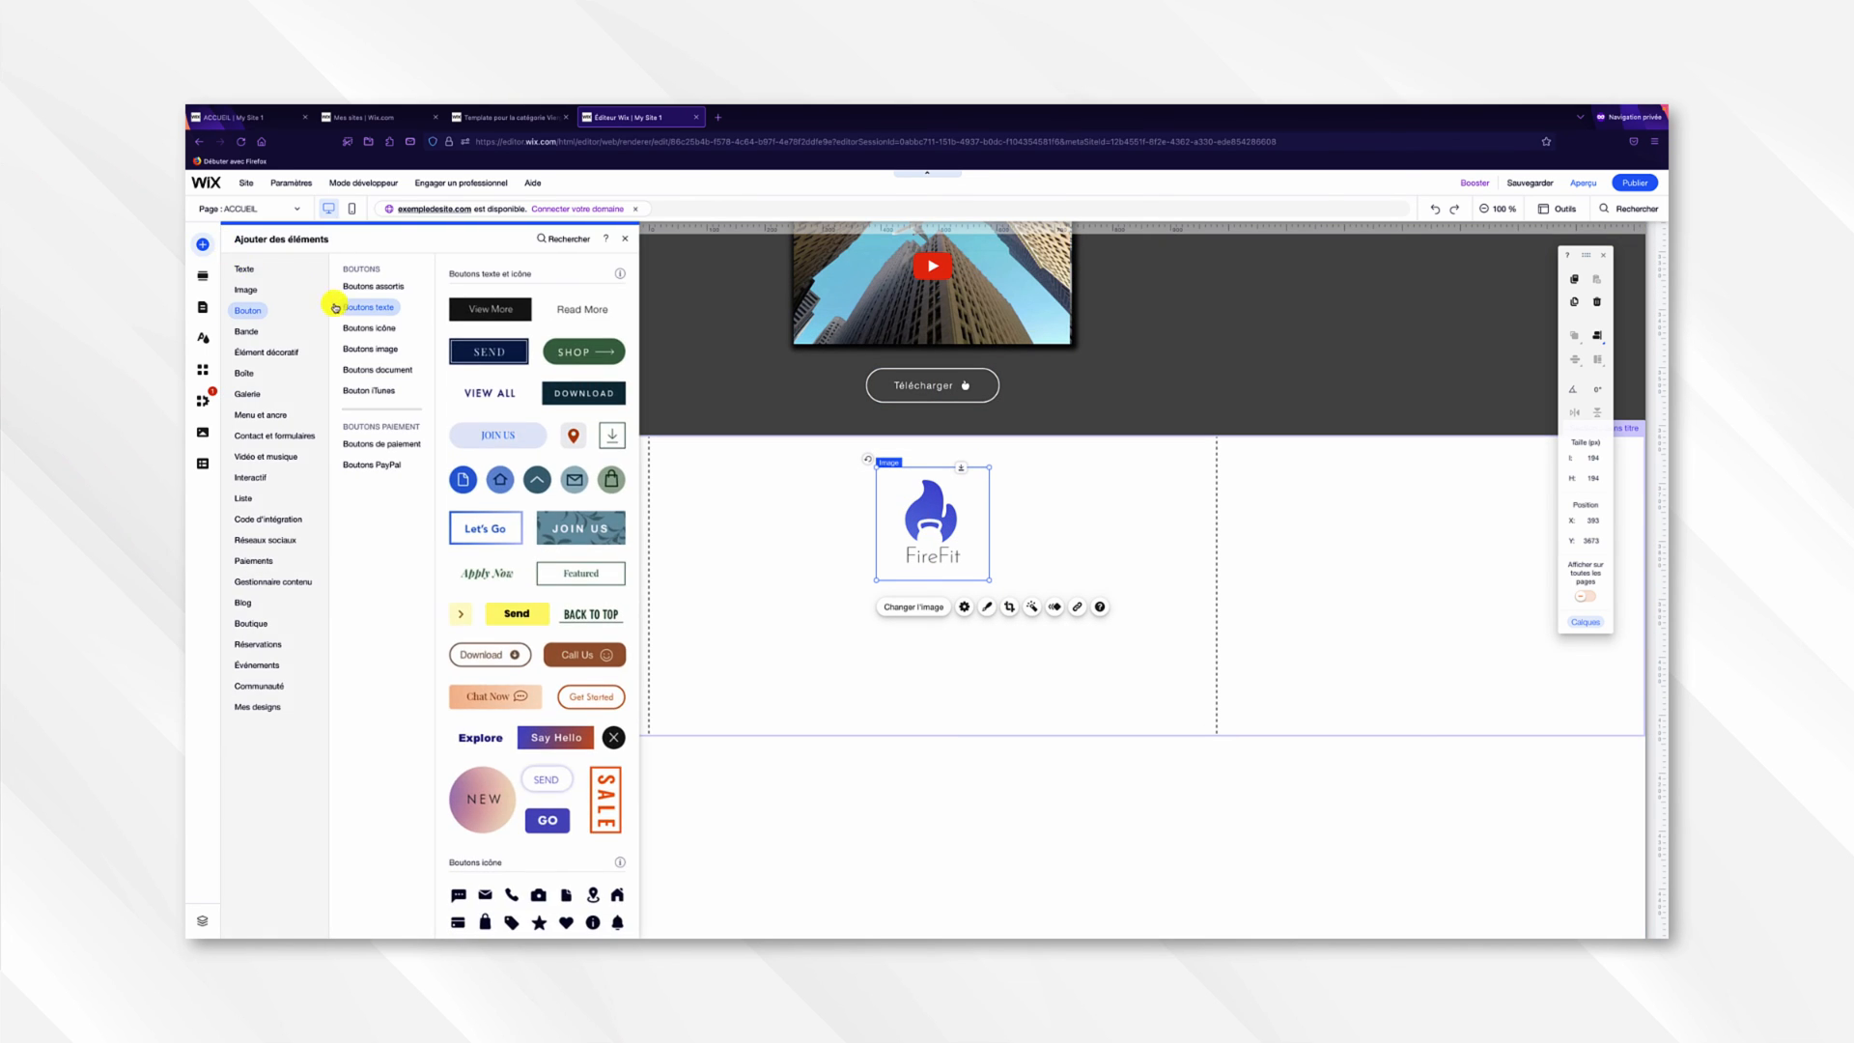
left_click(259, 275)
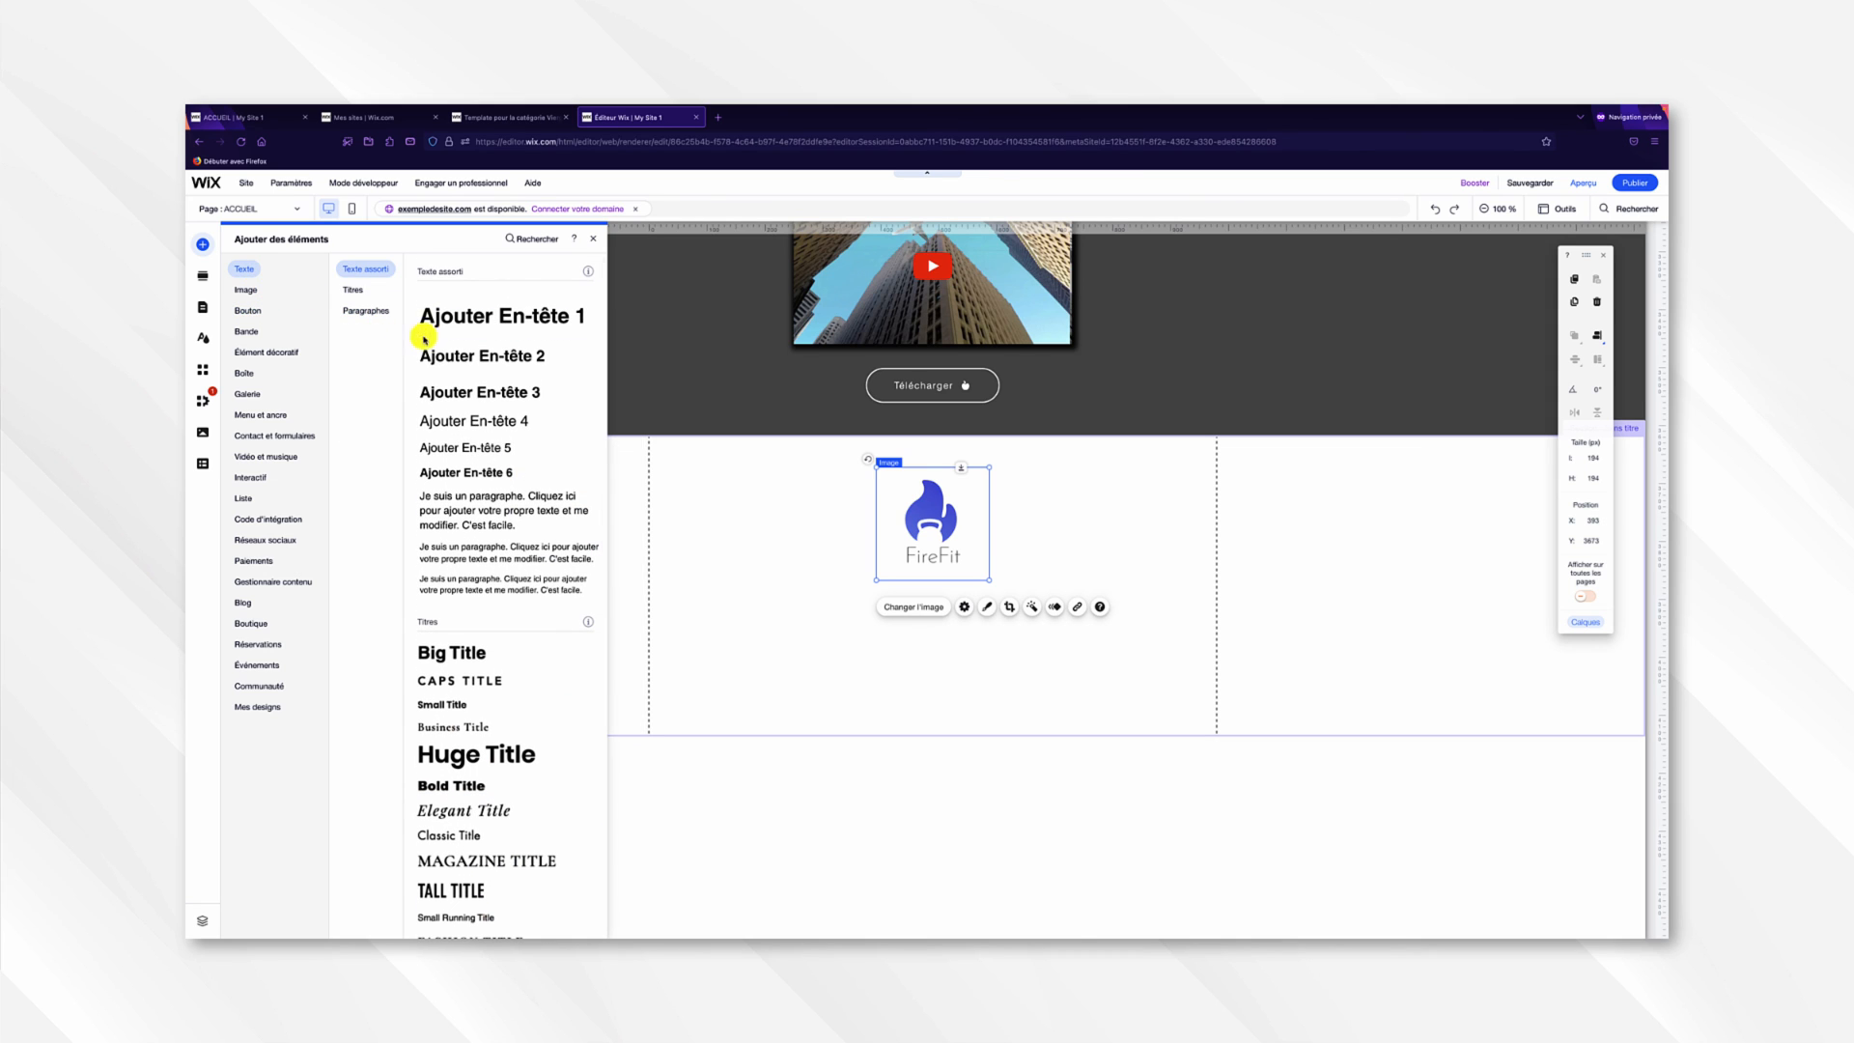
left_click_drag(460, 356, 899, 623)
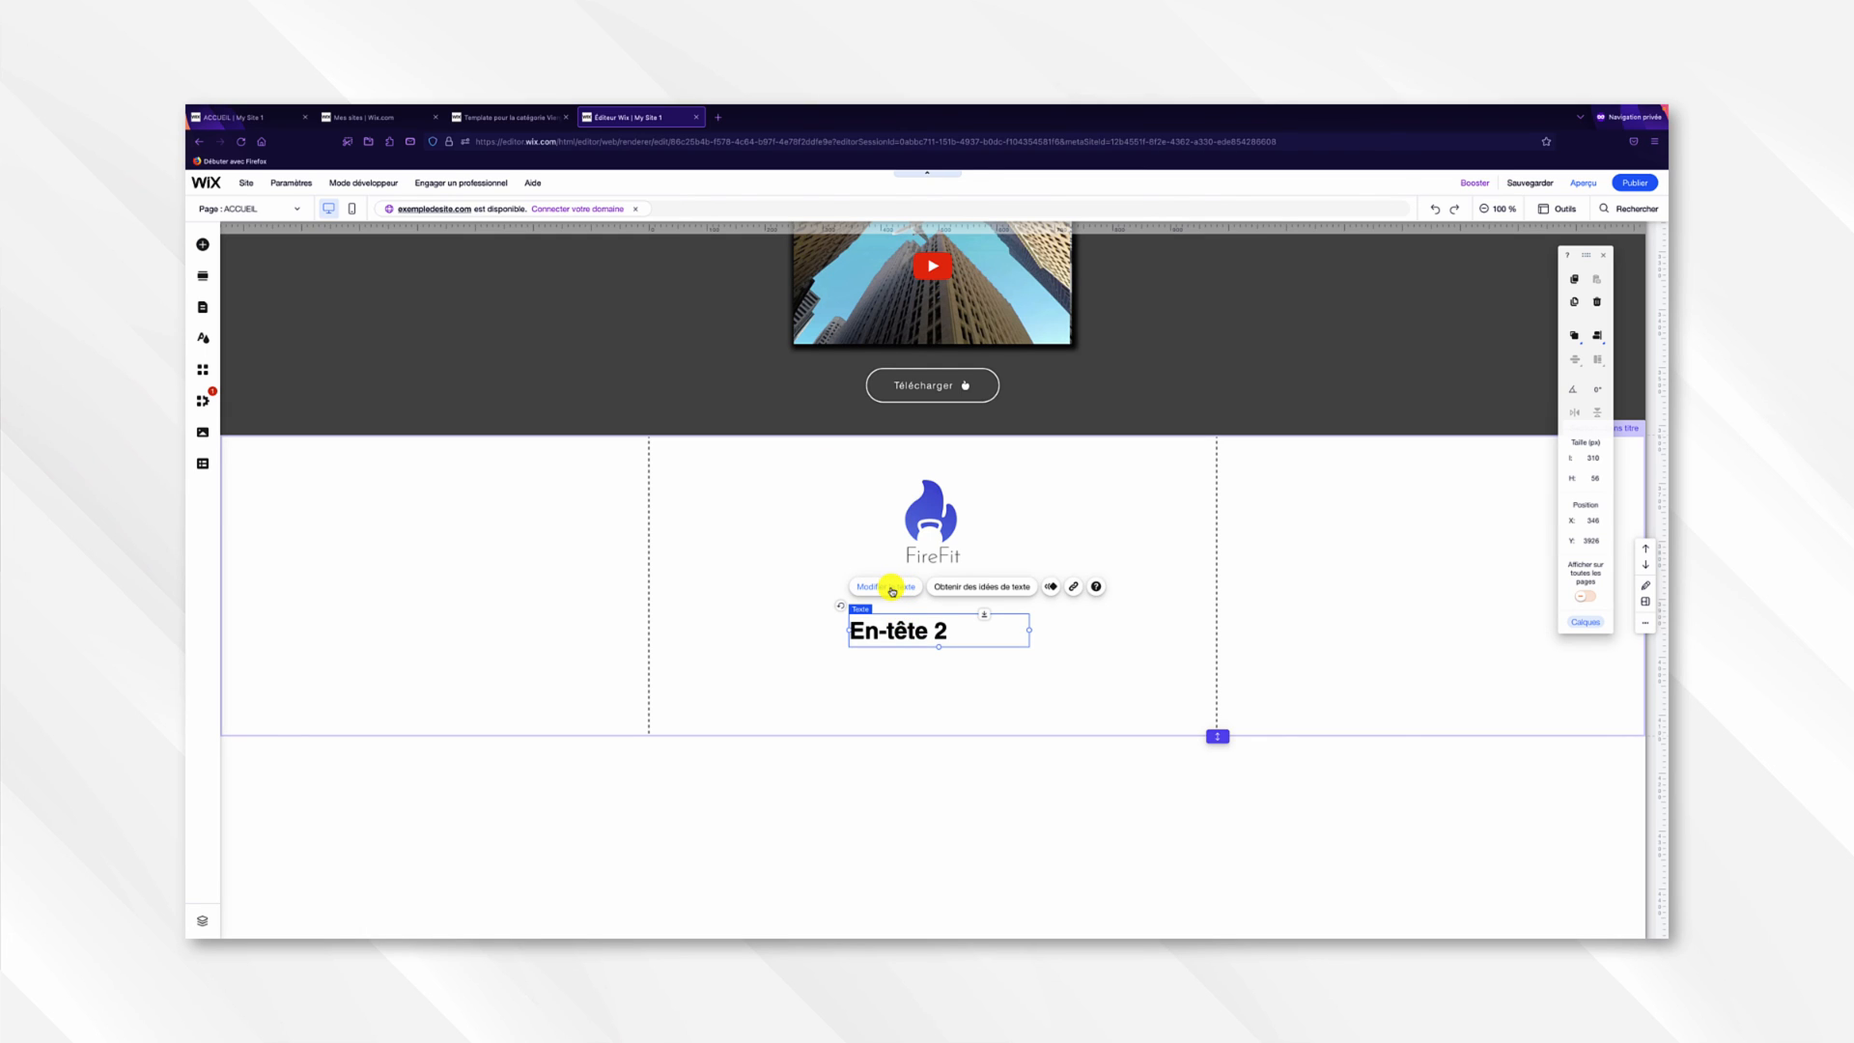
left_click(892, 587)
type("Aujourd'hui, je bouge")
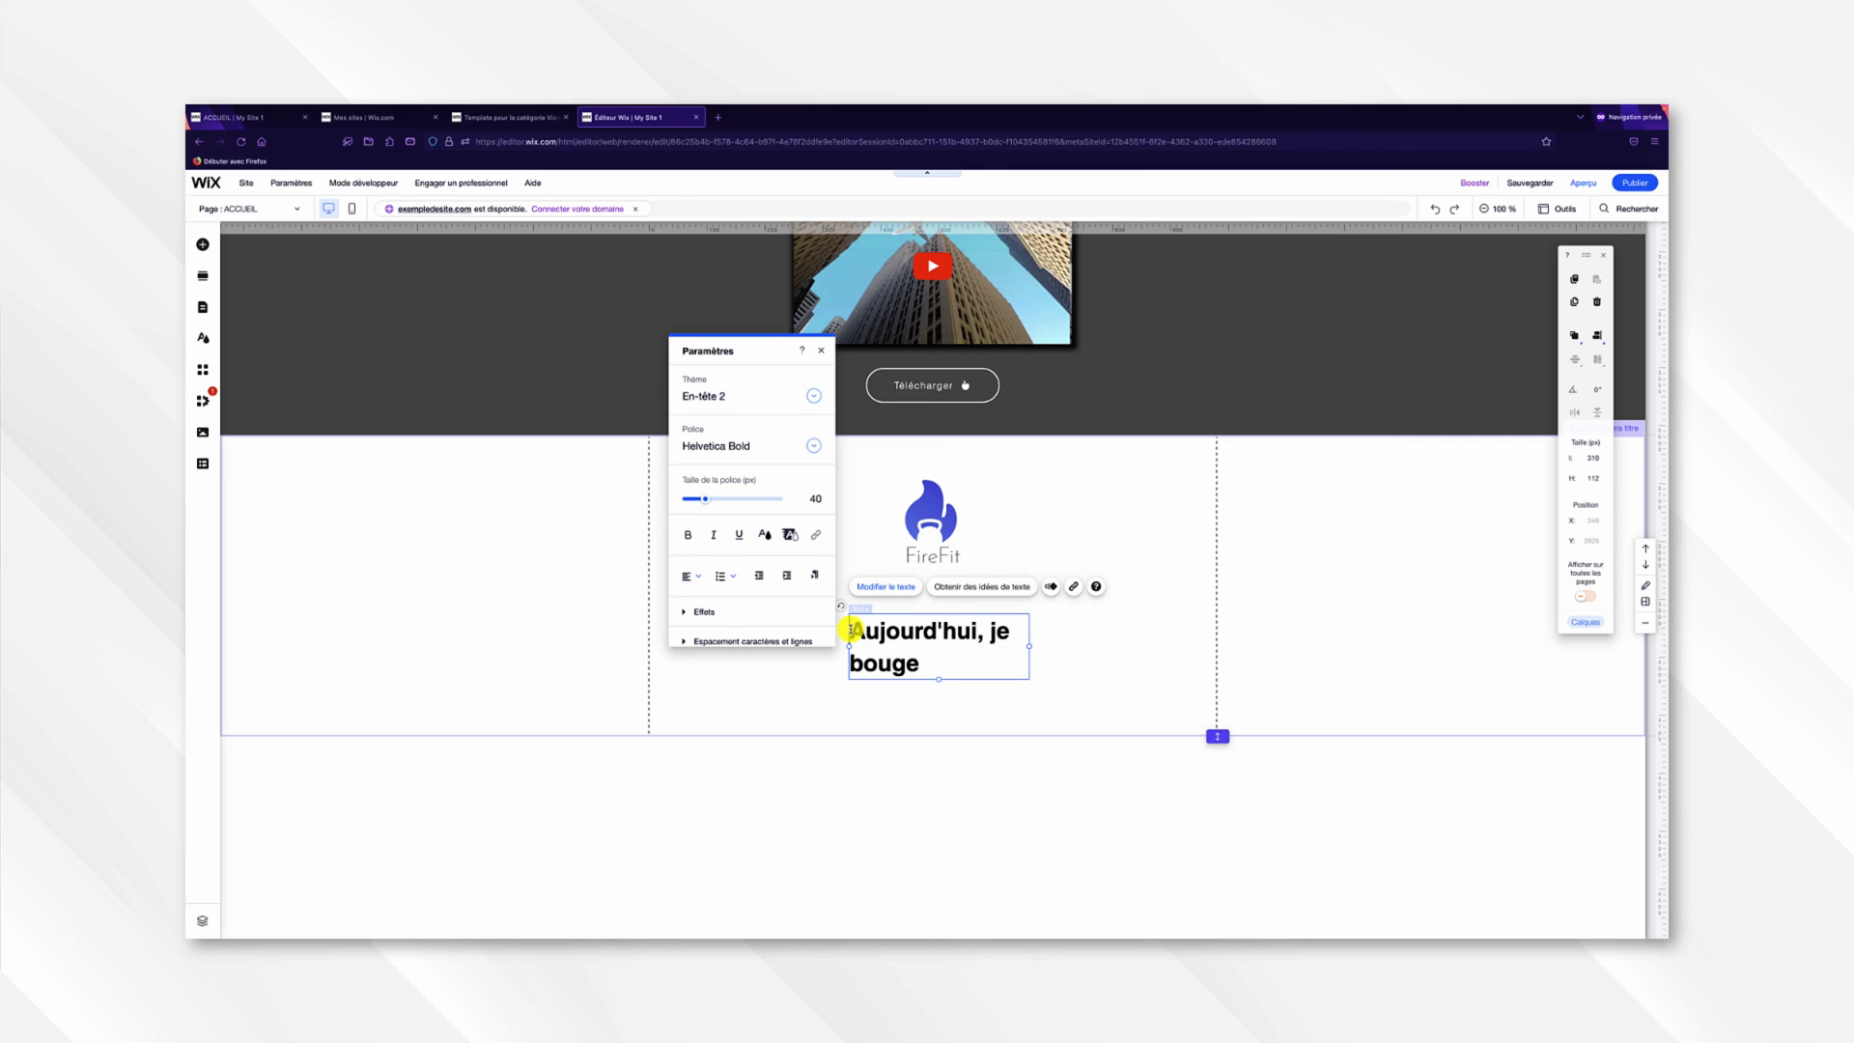
Format the slogan in Josefin Slab, centred, italic and bold, and close its text settings.
left_click_drag(851, 631, 906, 658)
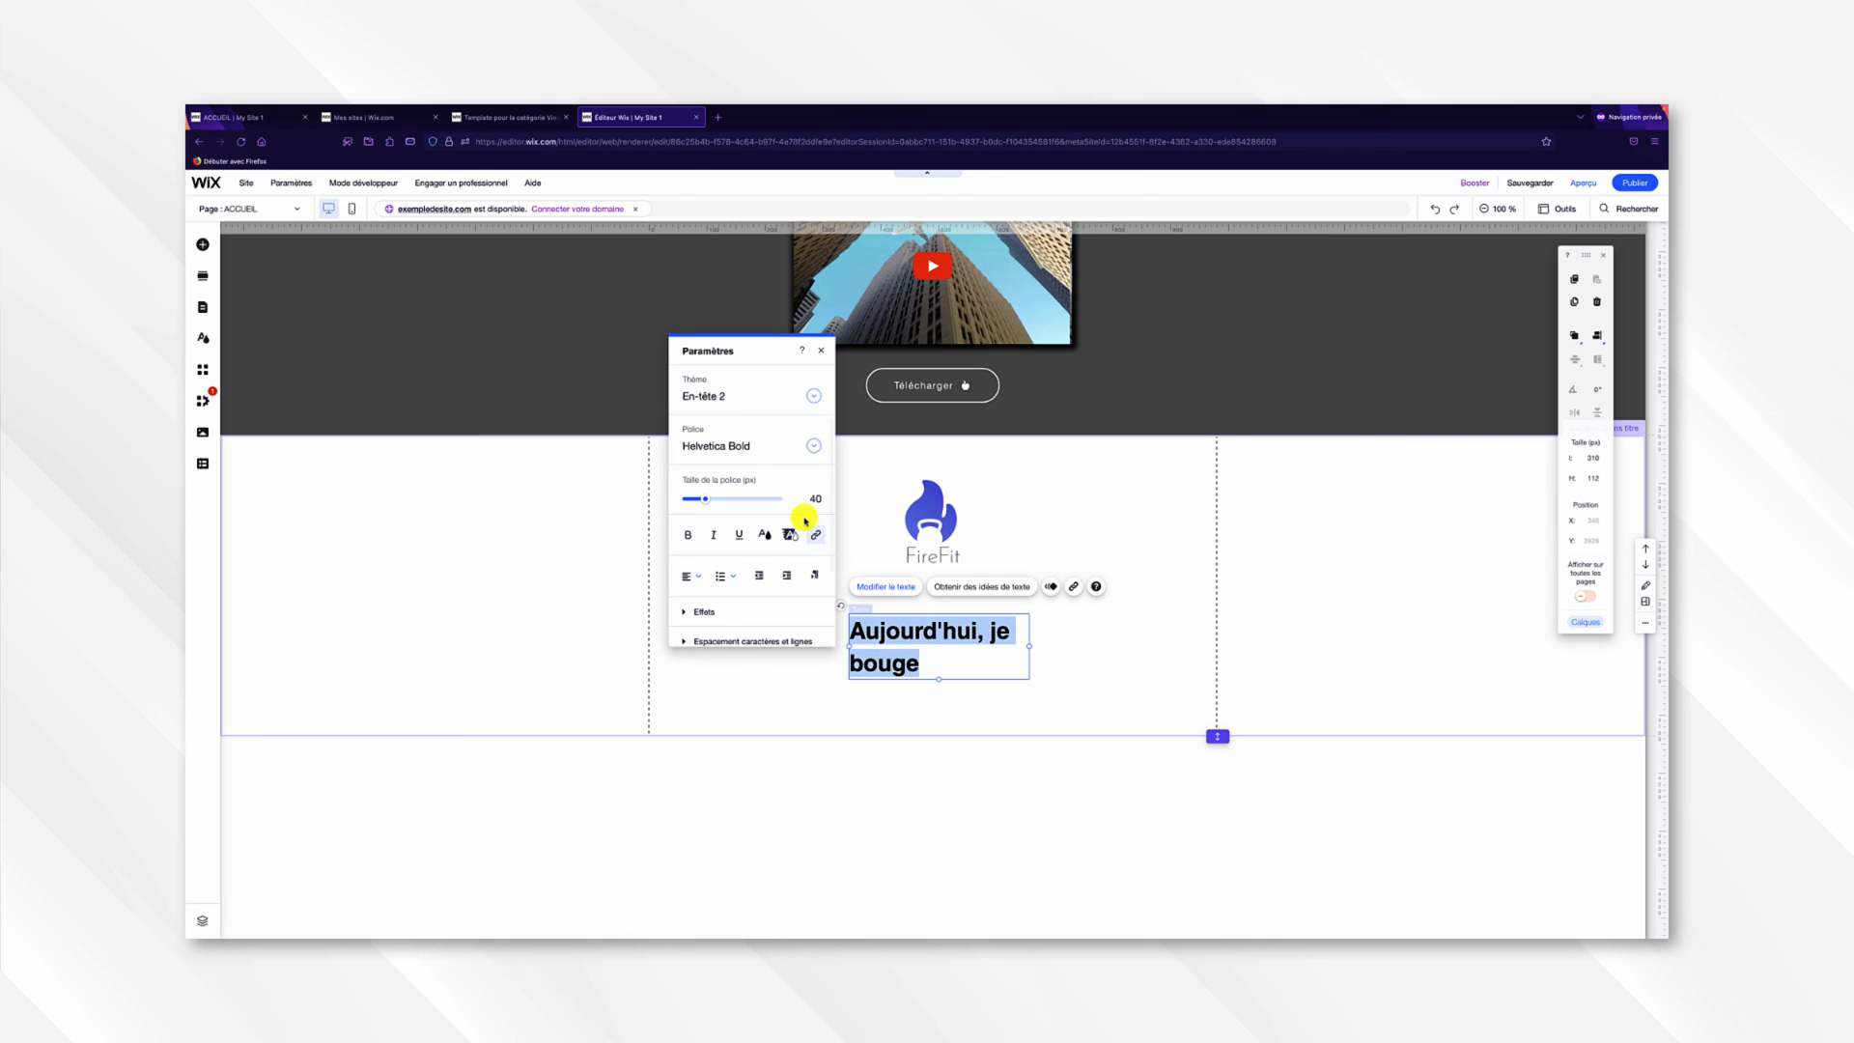
left_click(777, 450)
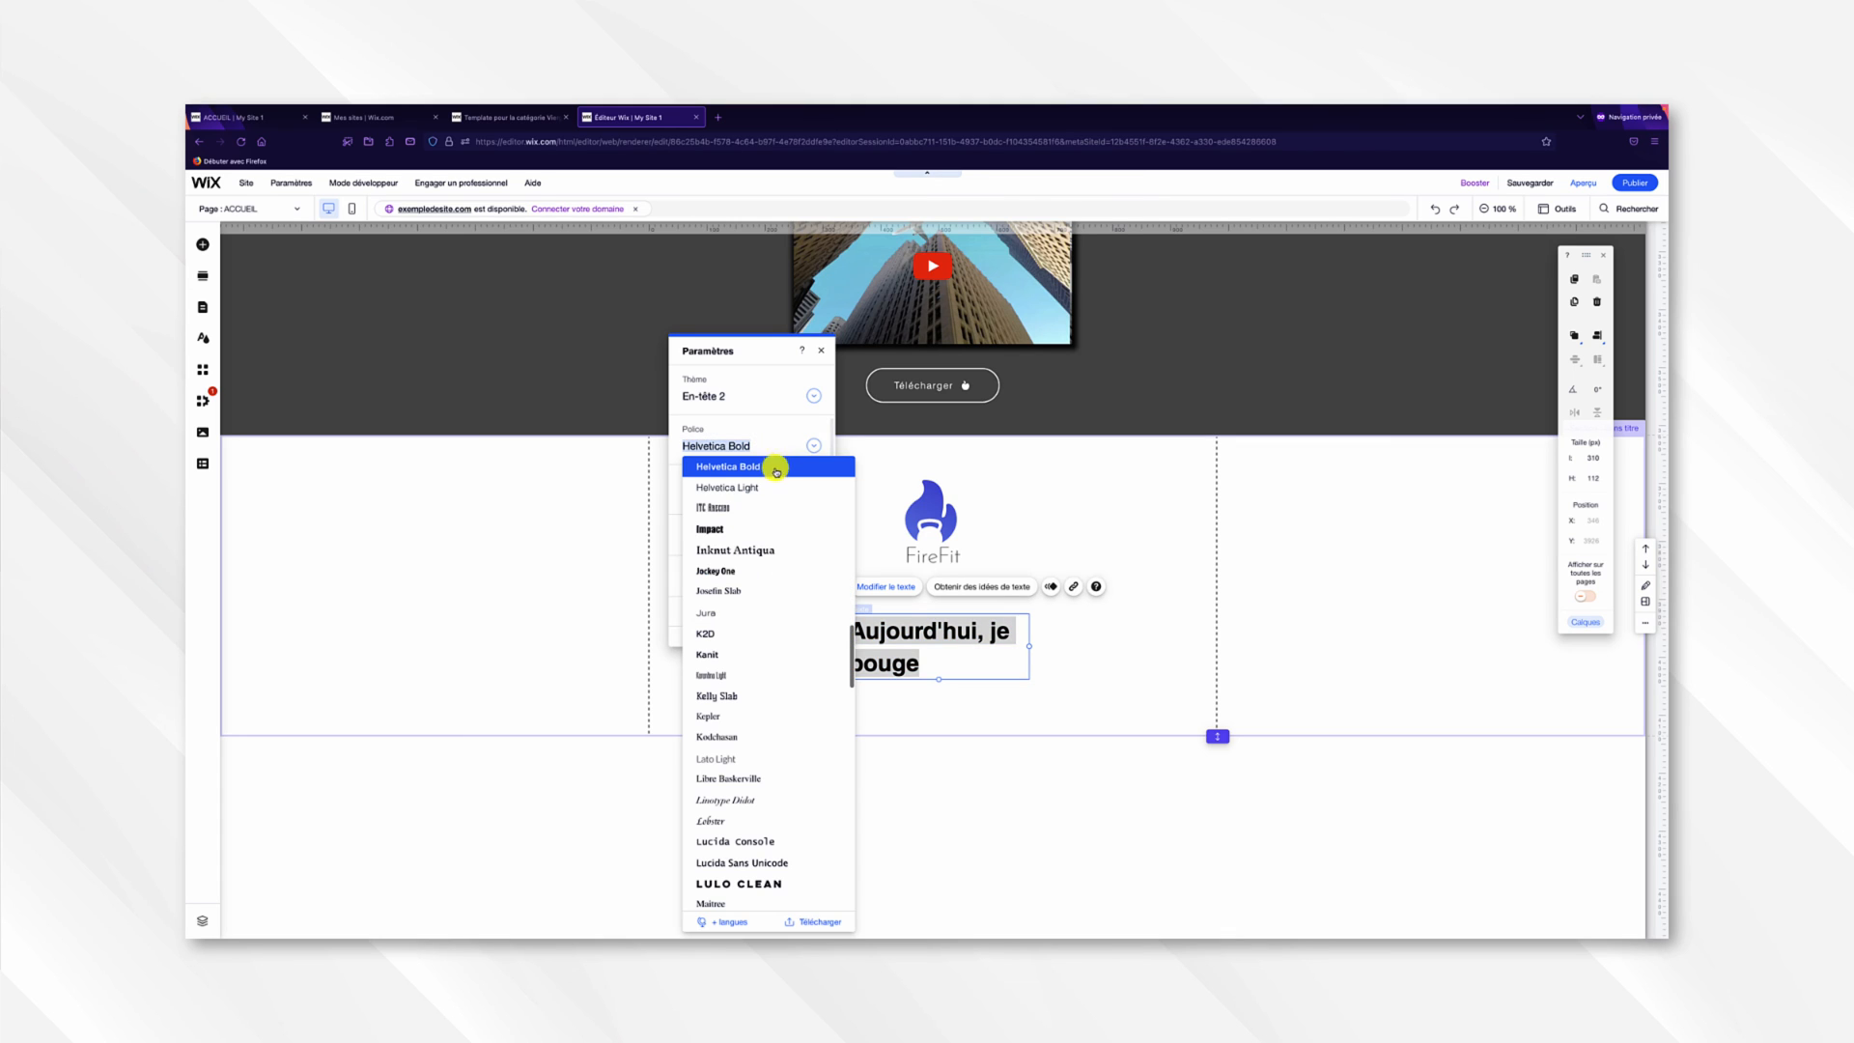
left_click(757, 592)
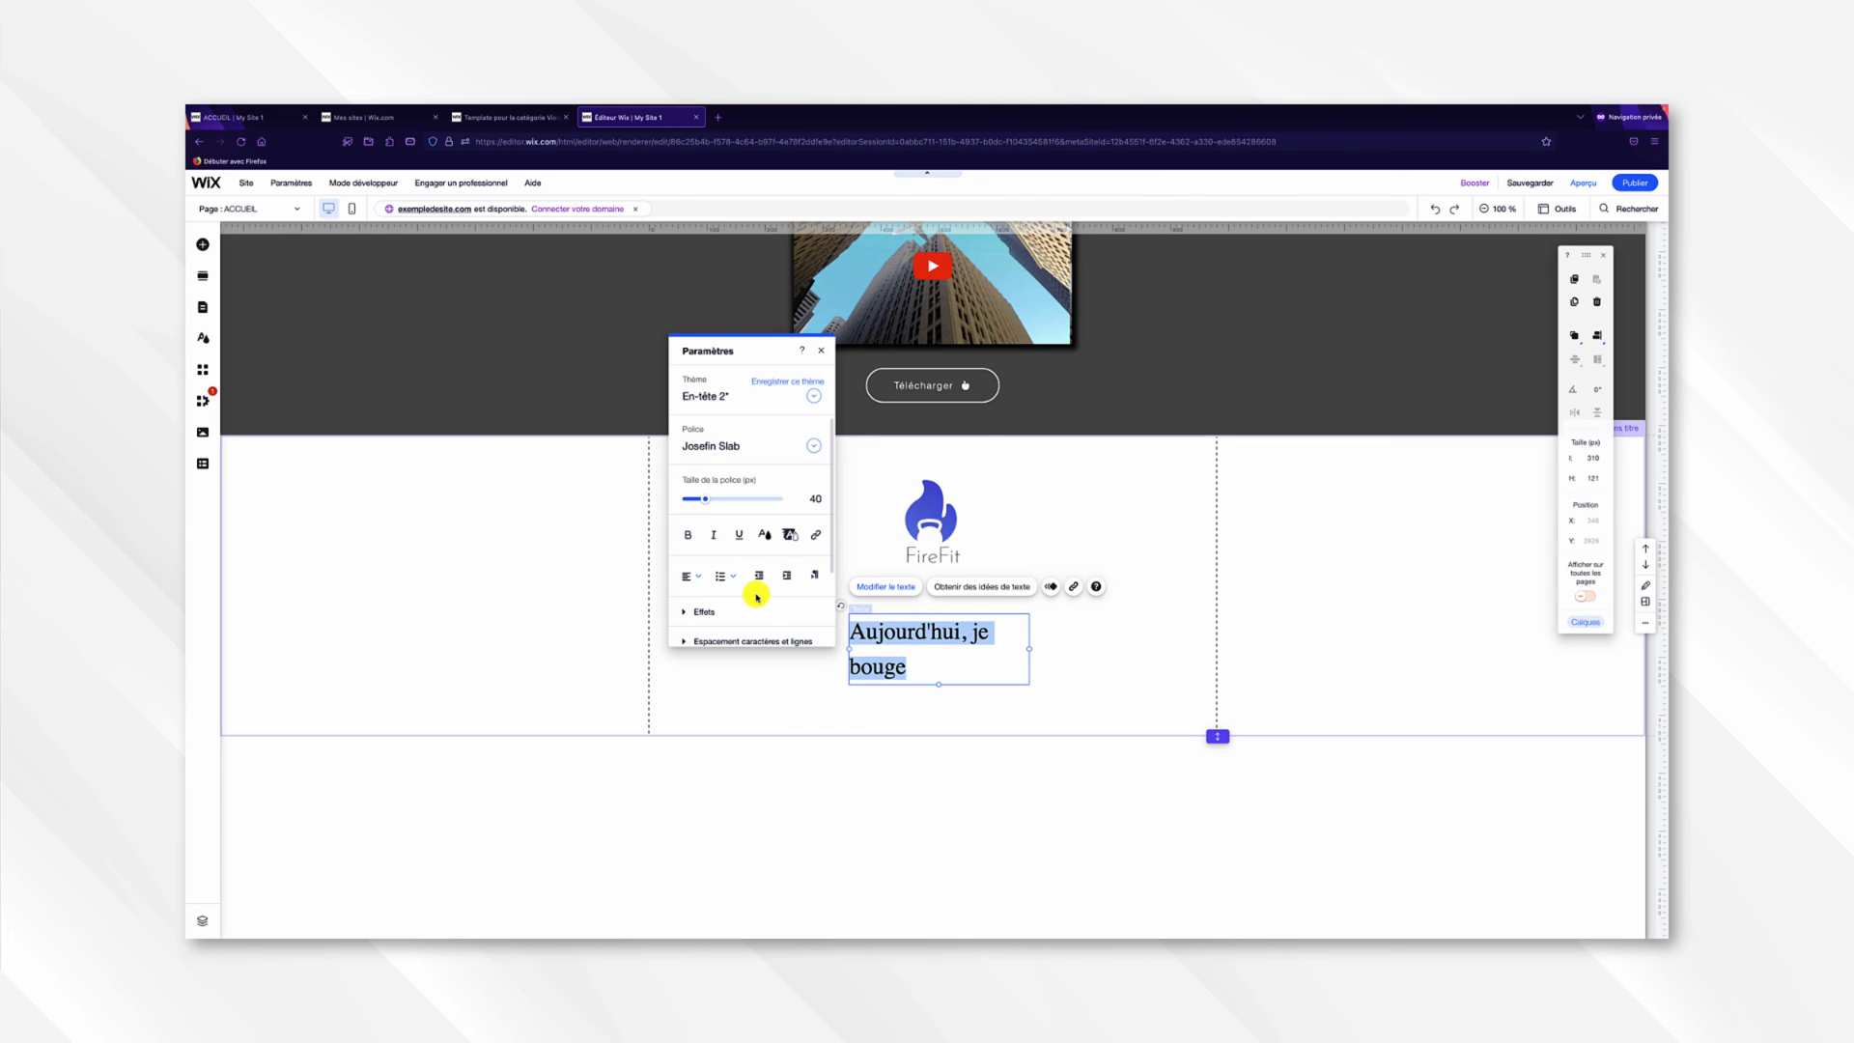
left_click(690, 577)
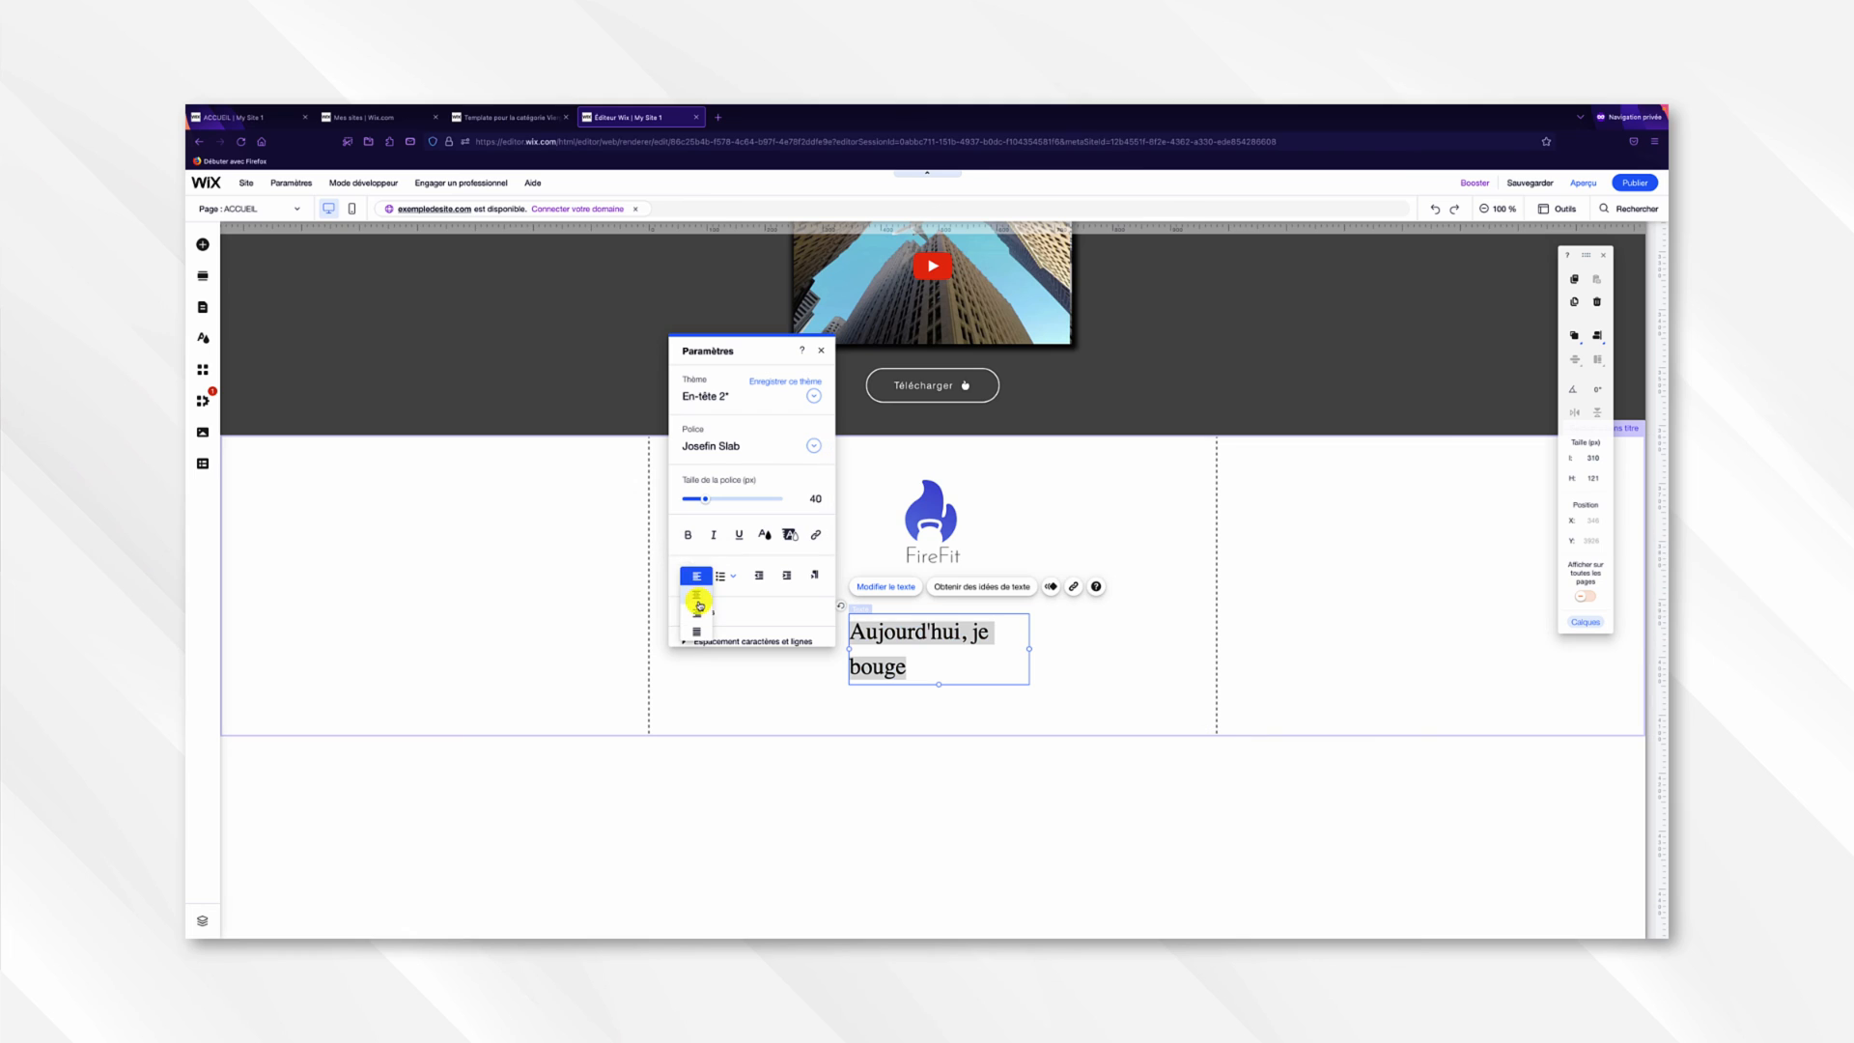
left_click(700, 603)
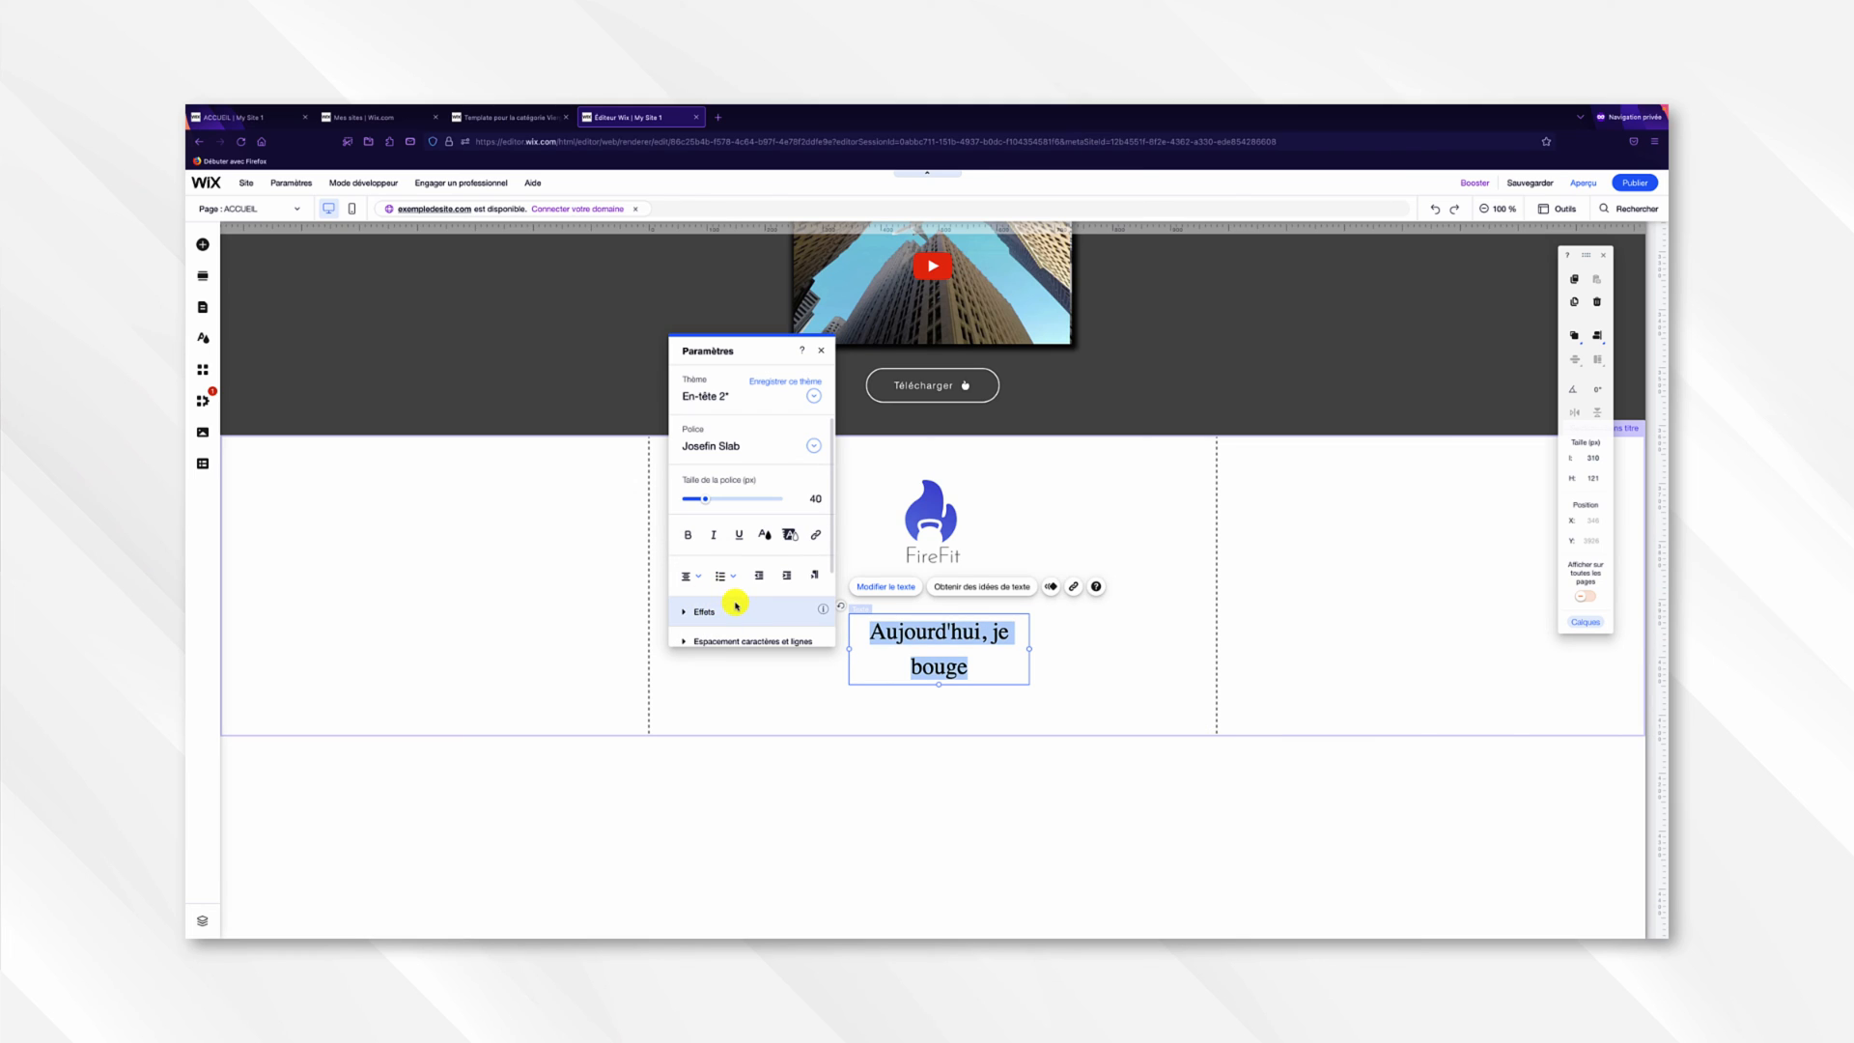
left_click(714, 534)
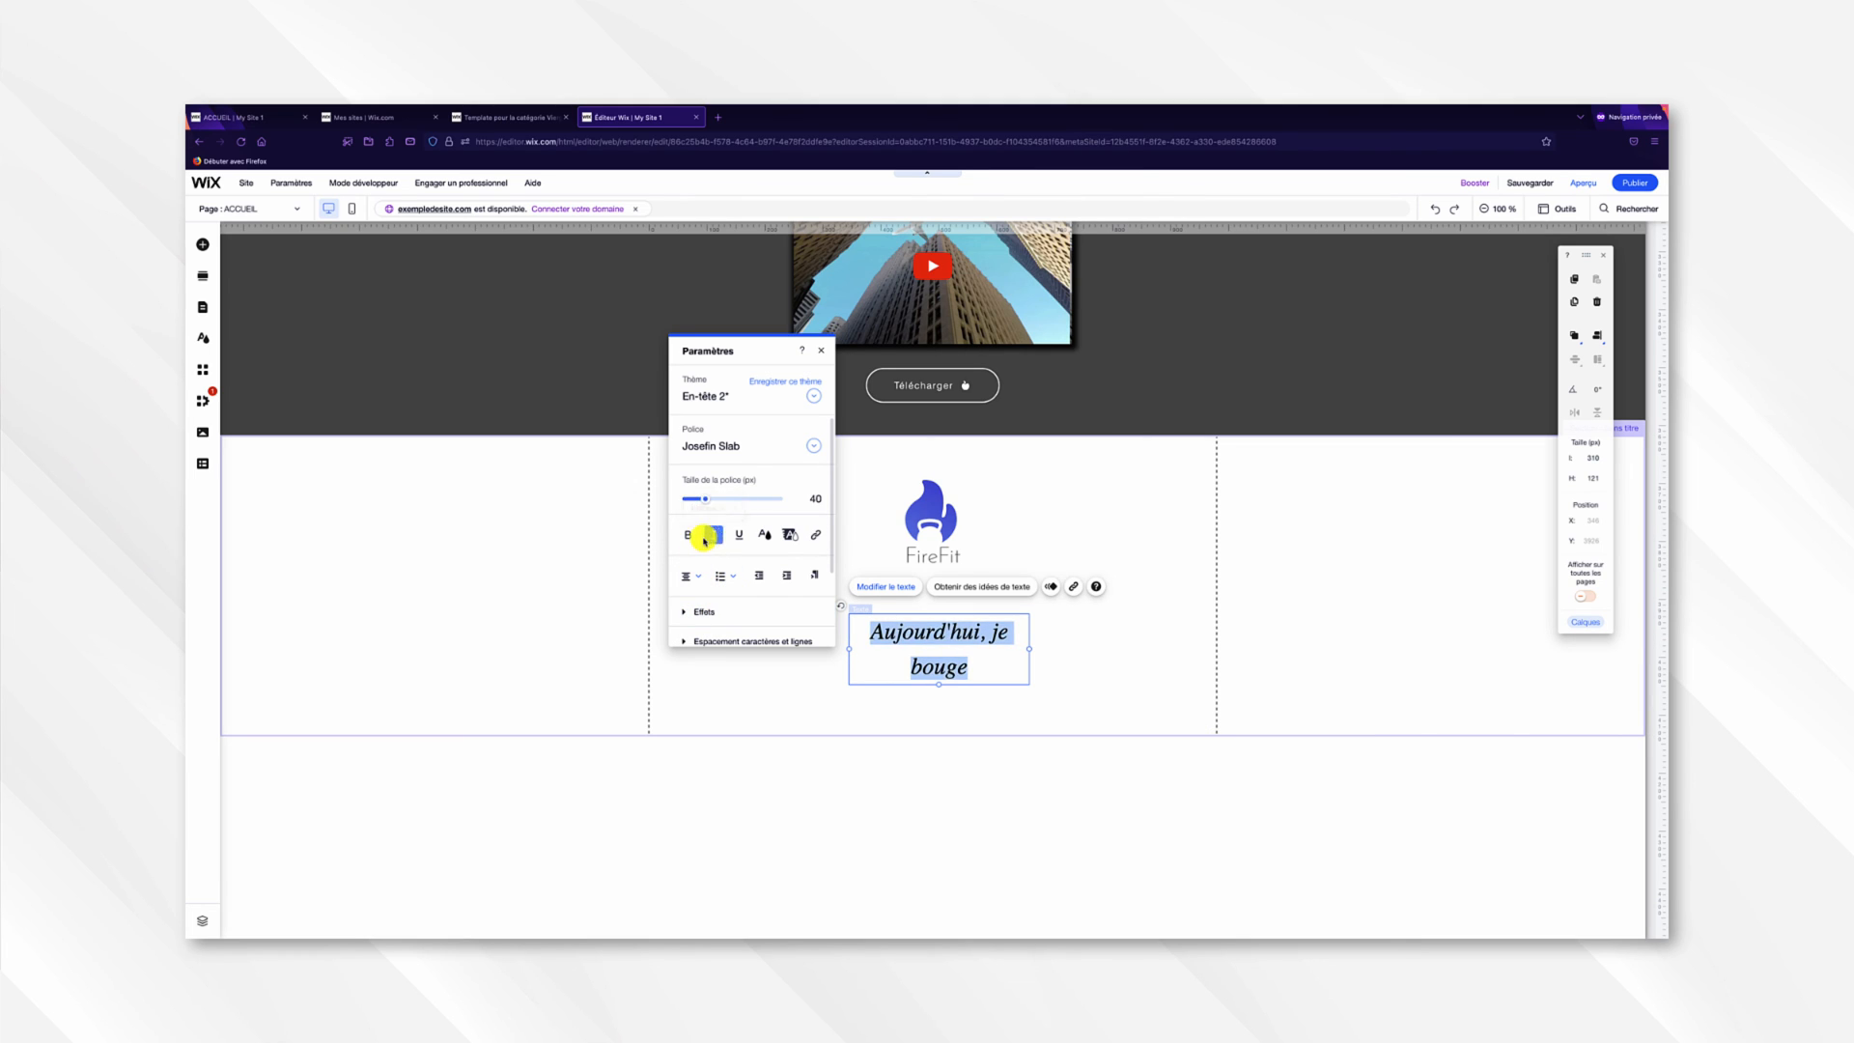
left_click(692, 537)
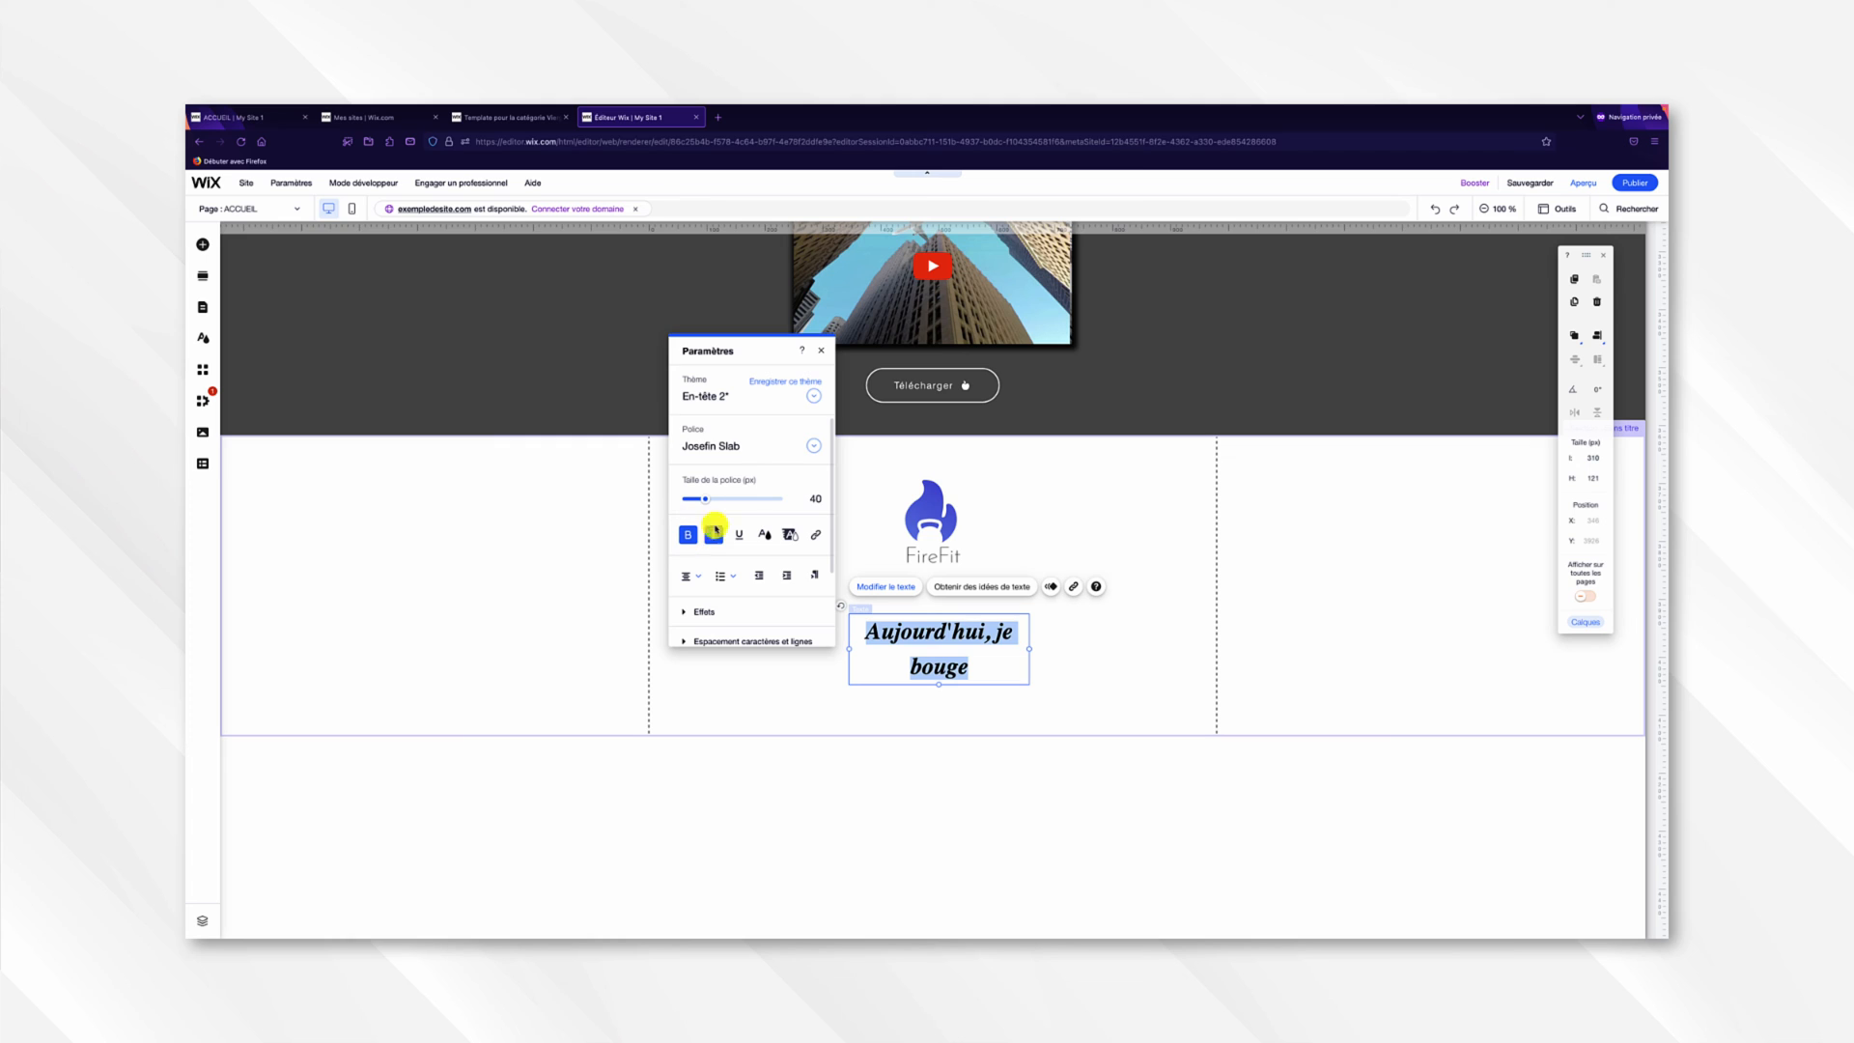
left_click(822, 354)
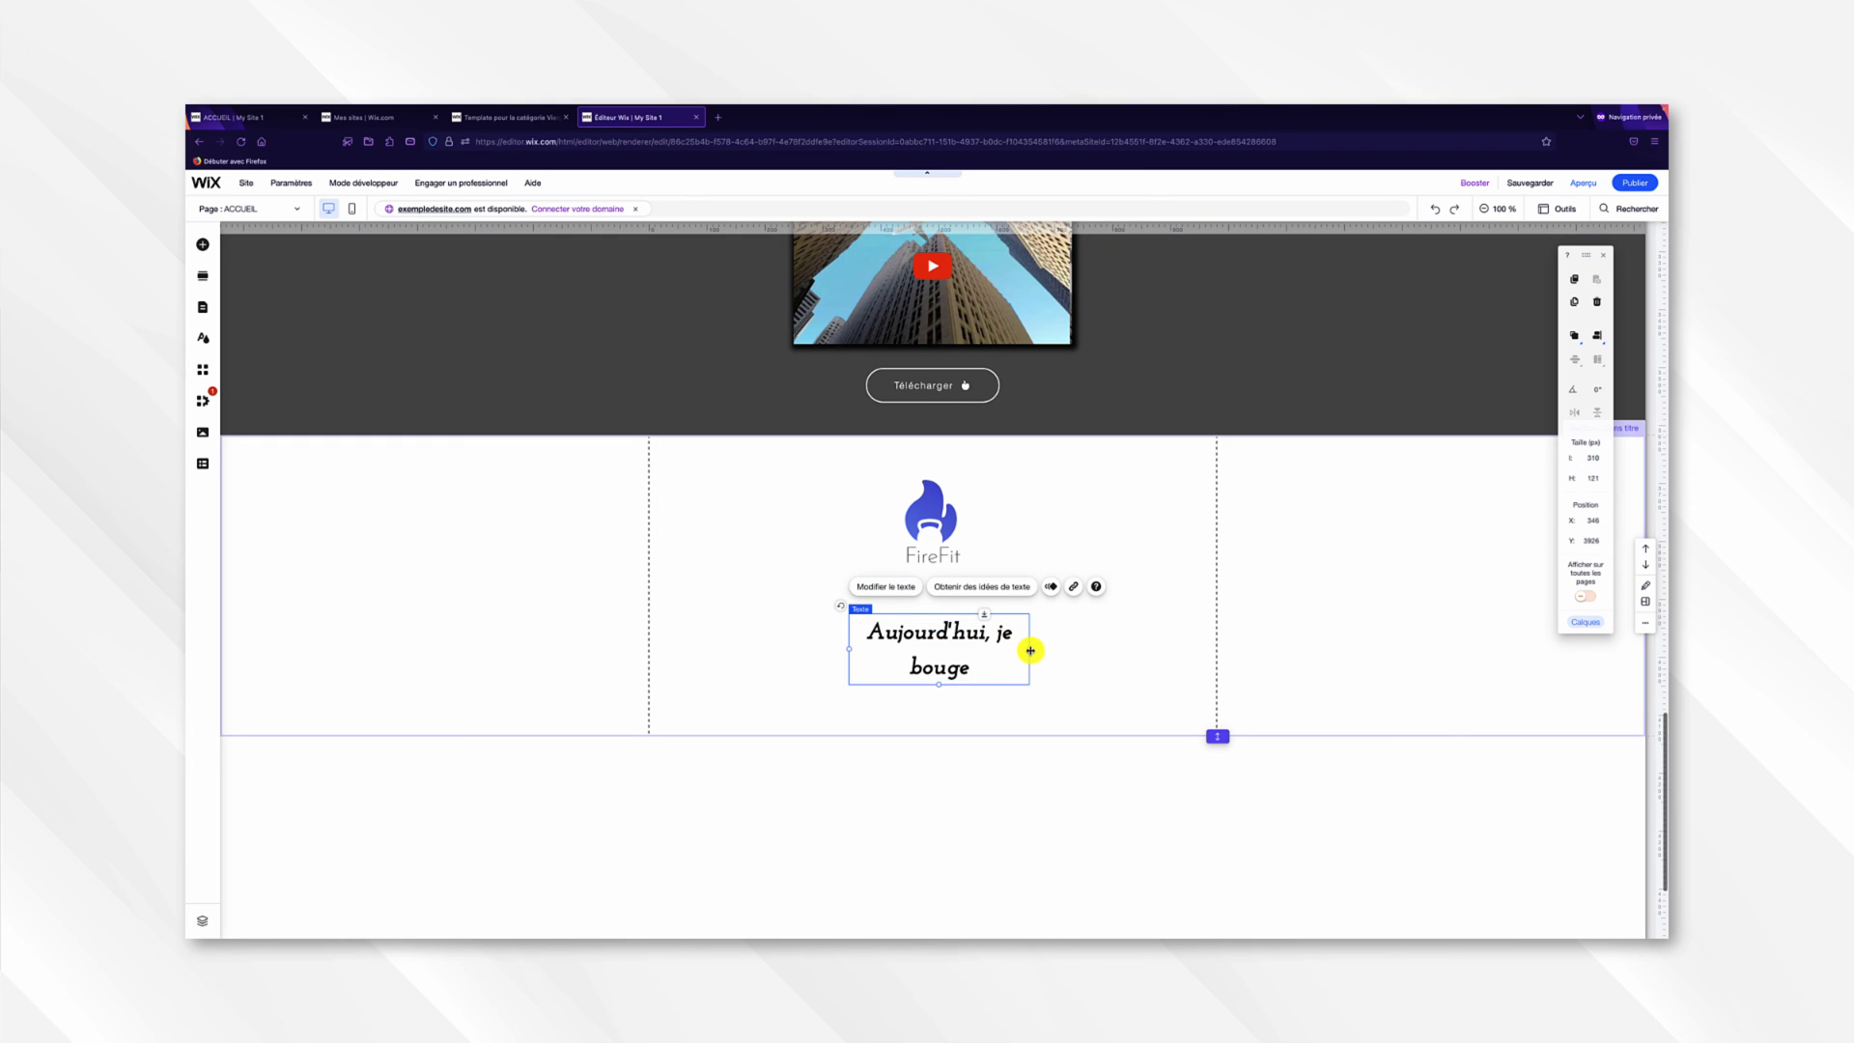
Widen the slogan to about 459 px so it fits one line centred under the logo, and move both slightly lower.
left_click_drag(1030, 650, 1009, 611)
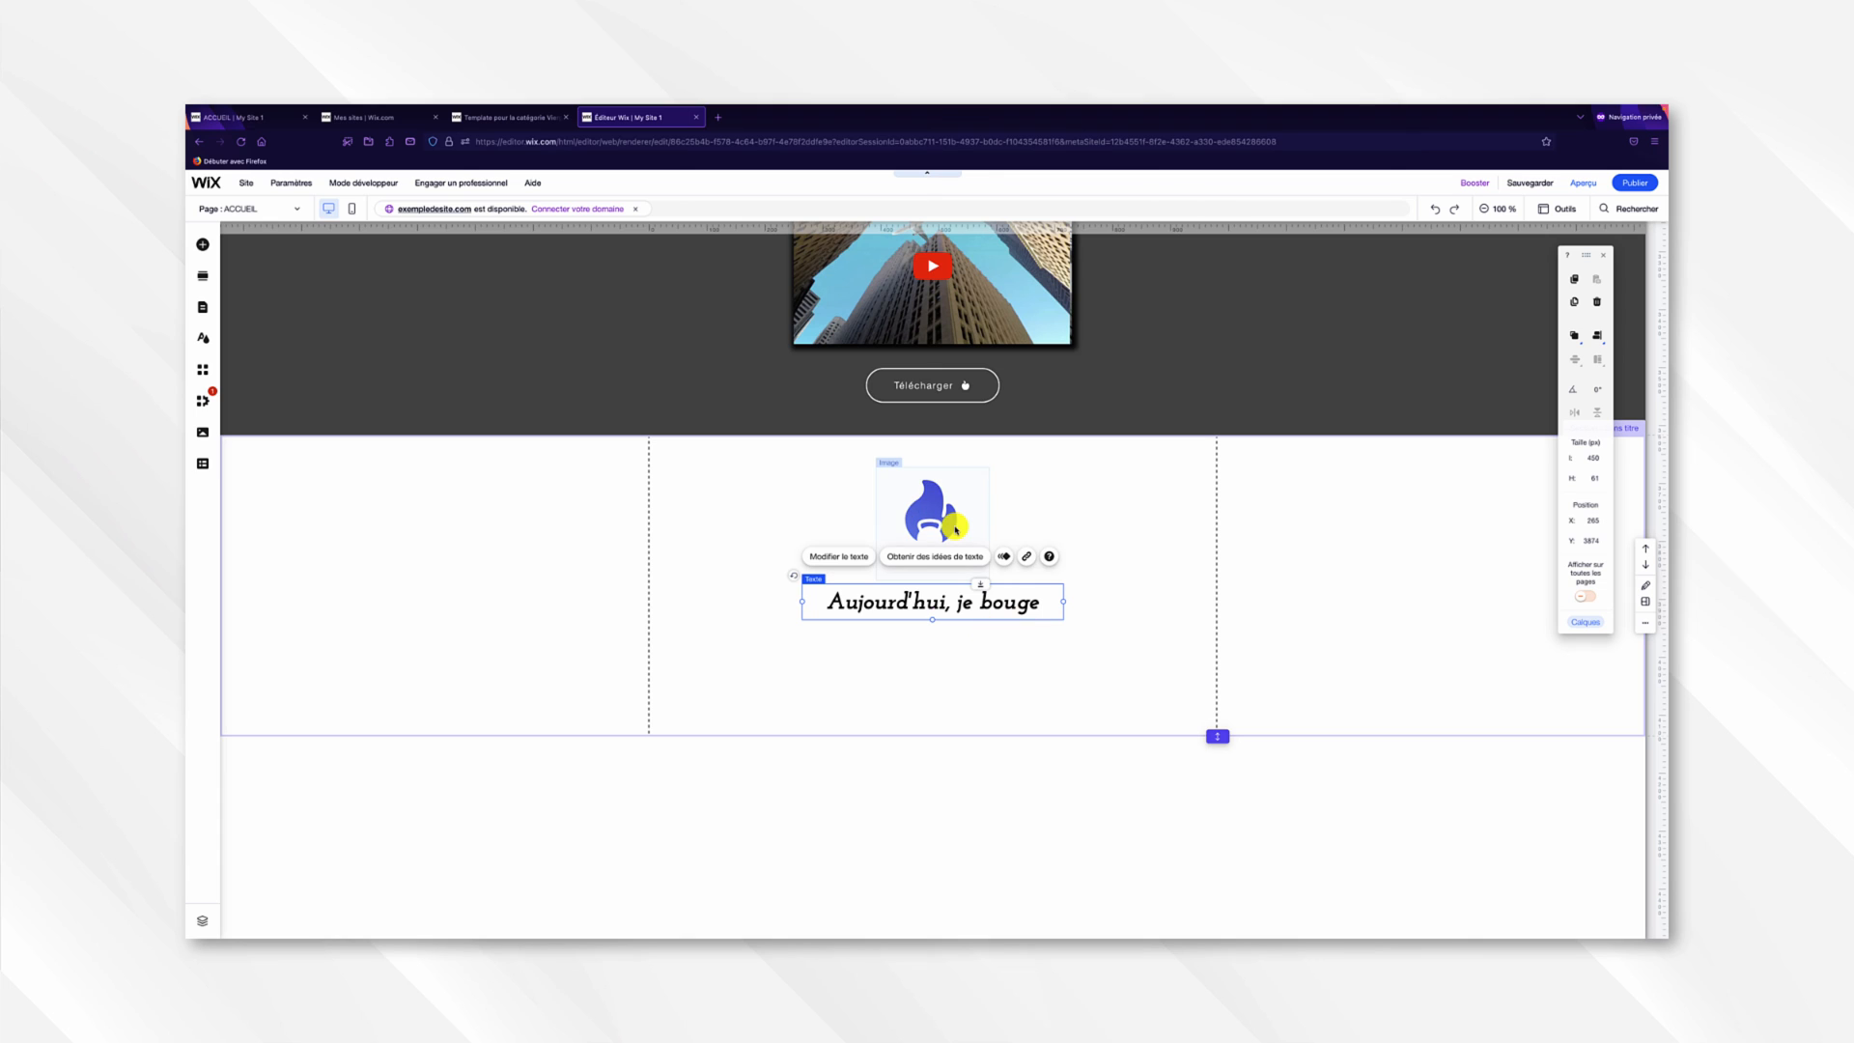
left_click(955, 529, "shift")
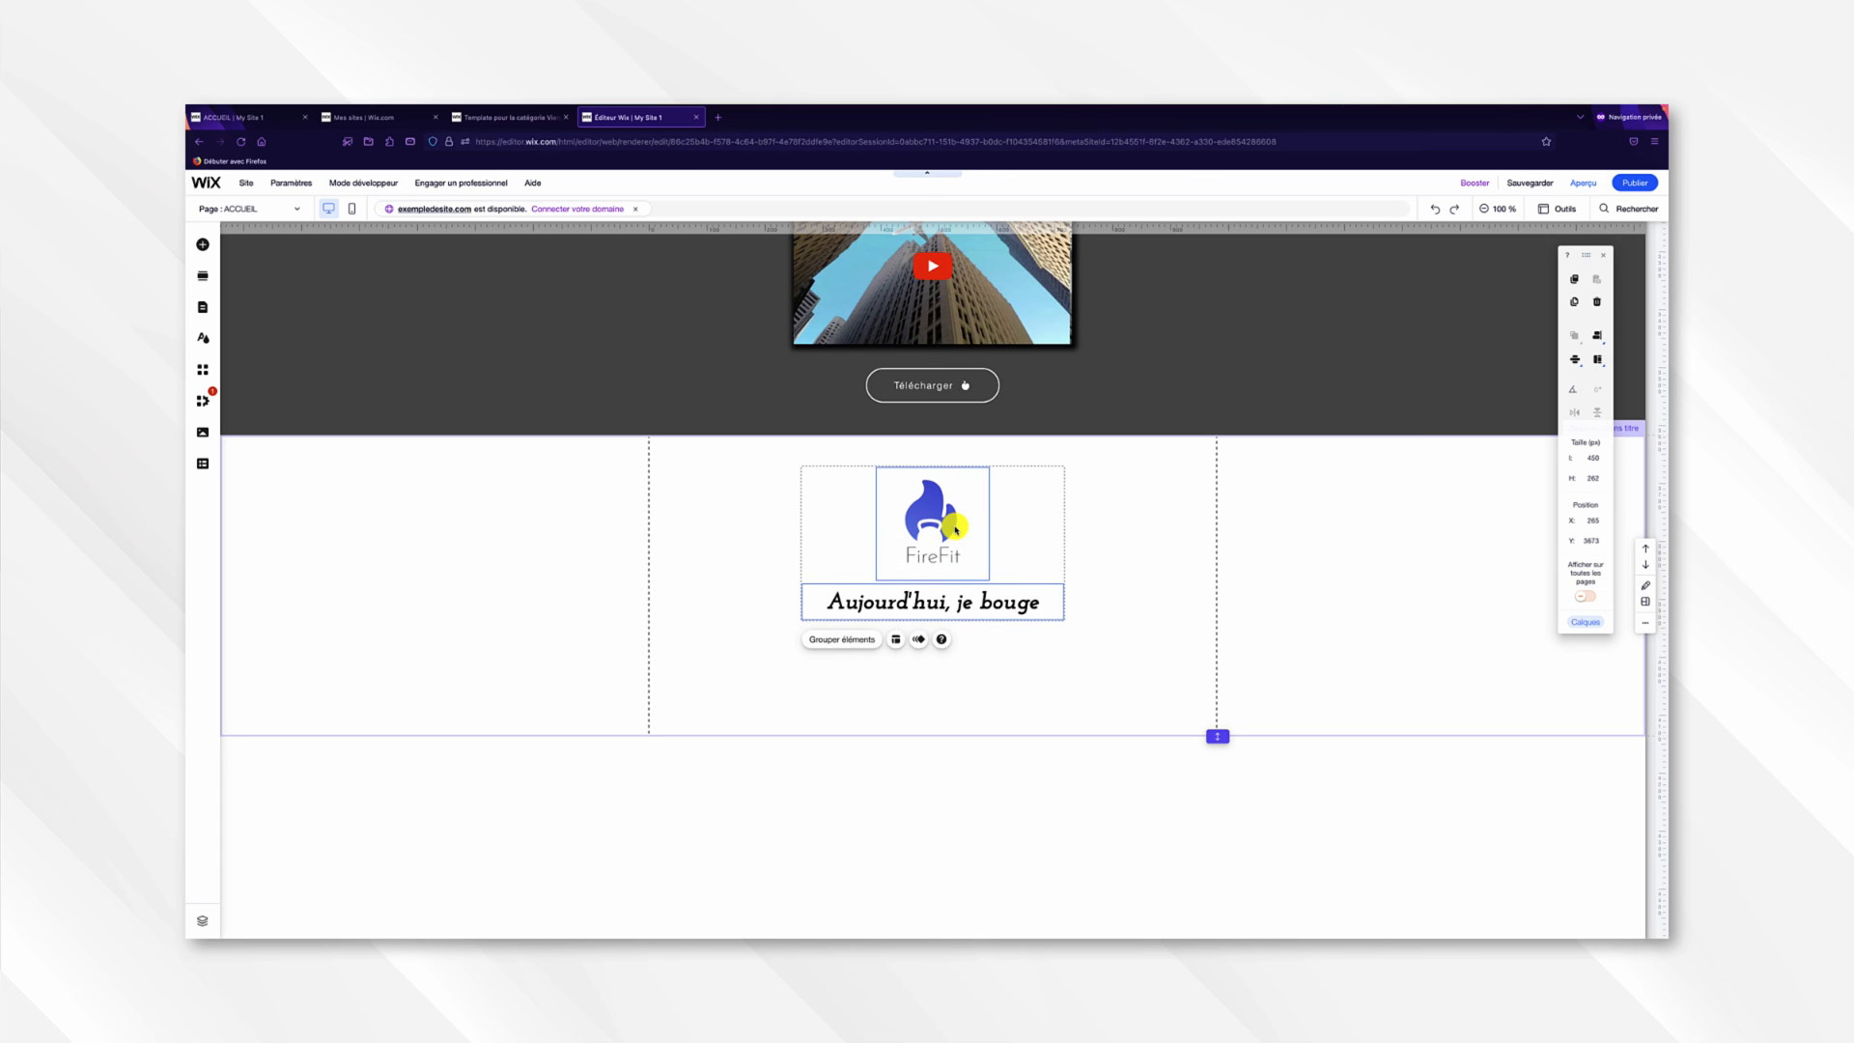
left_click_drag(955, 529, 951, 554)
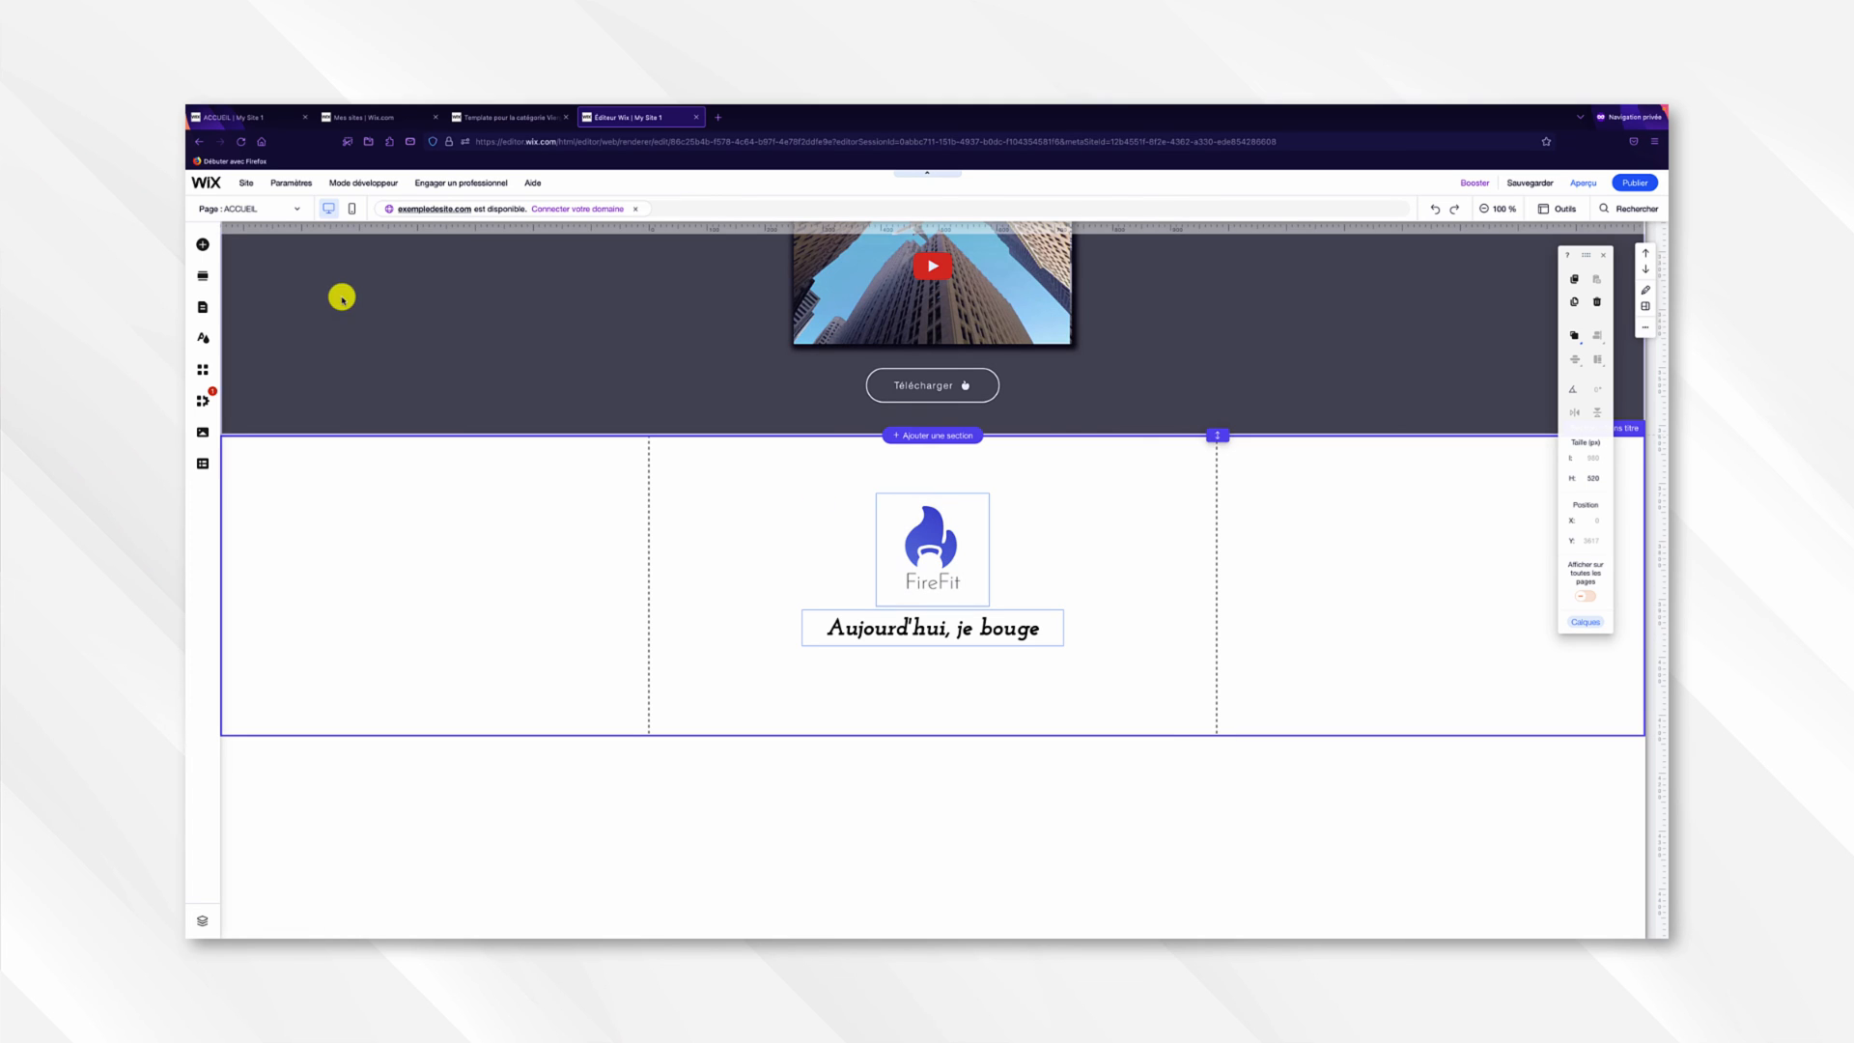
Check the social icons on the published reference page and add the grey circular social media bar below the slogan.
left_click(256, 117)
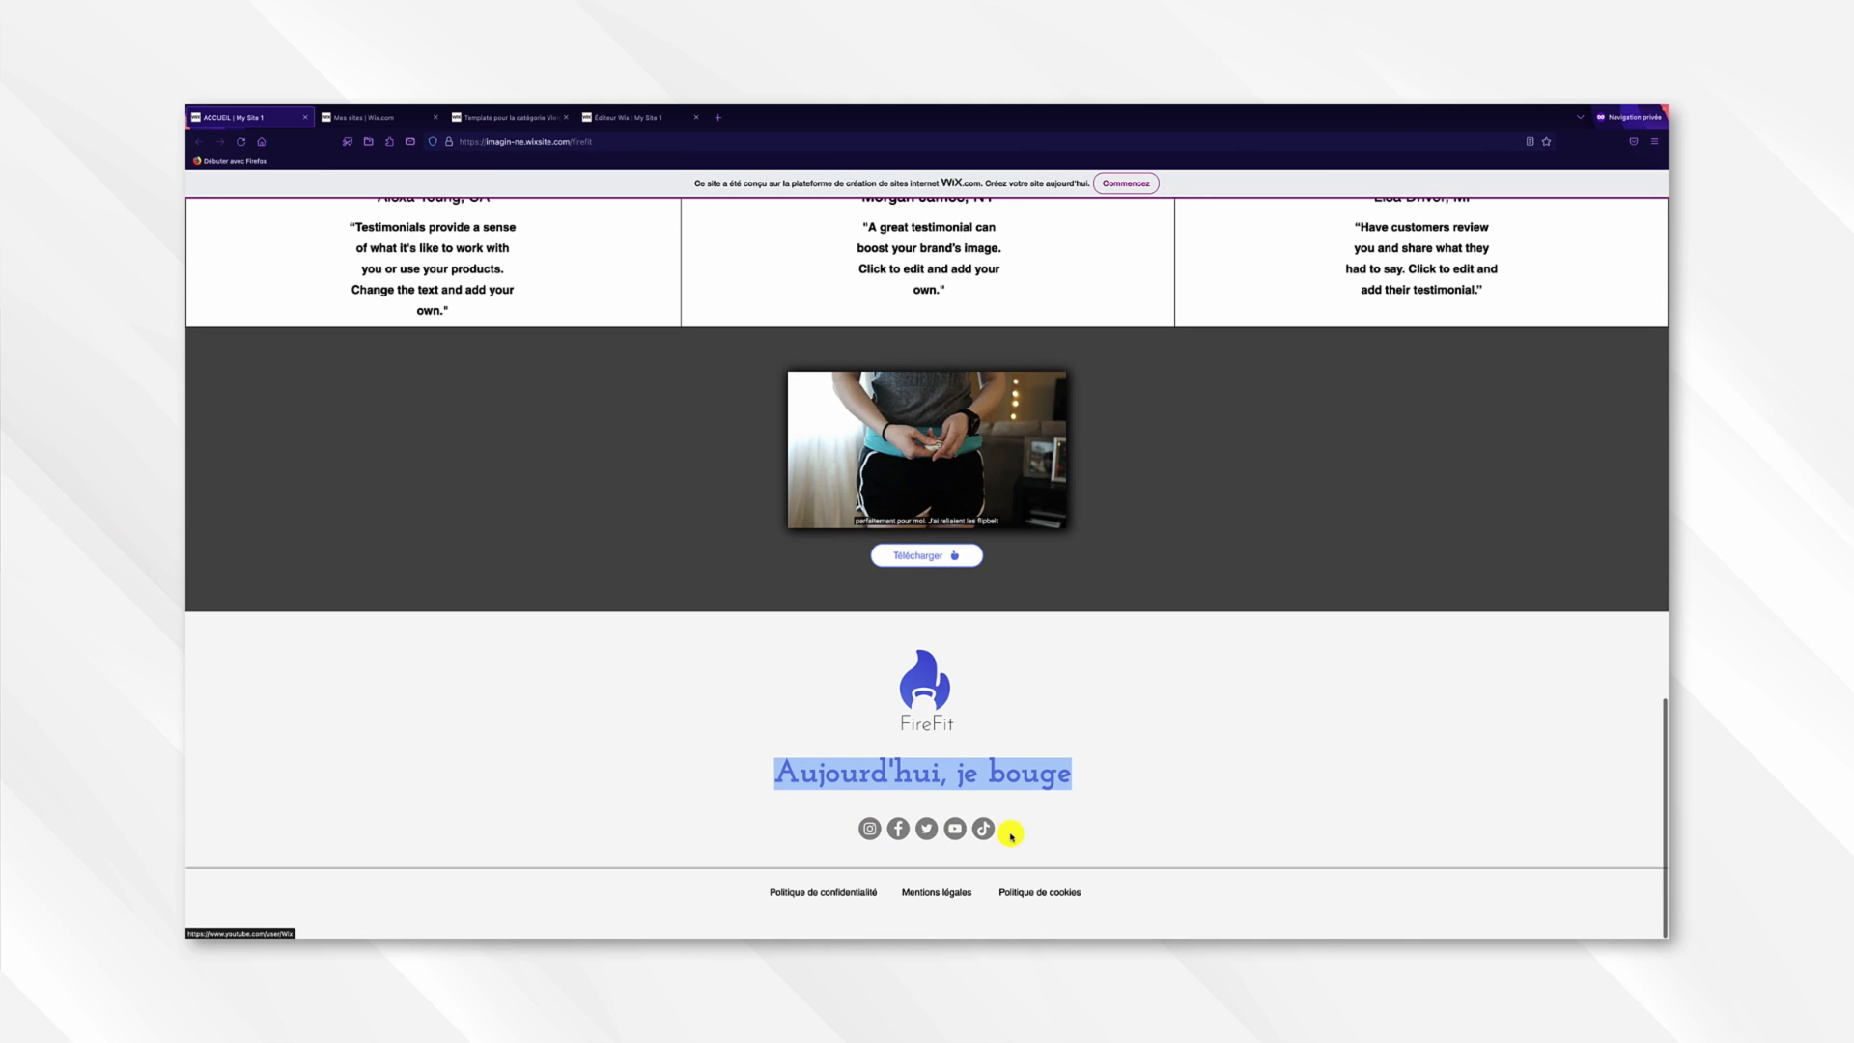
left_click(639, 118)
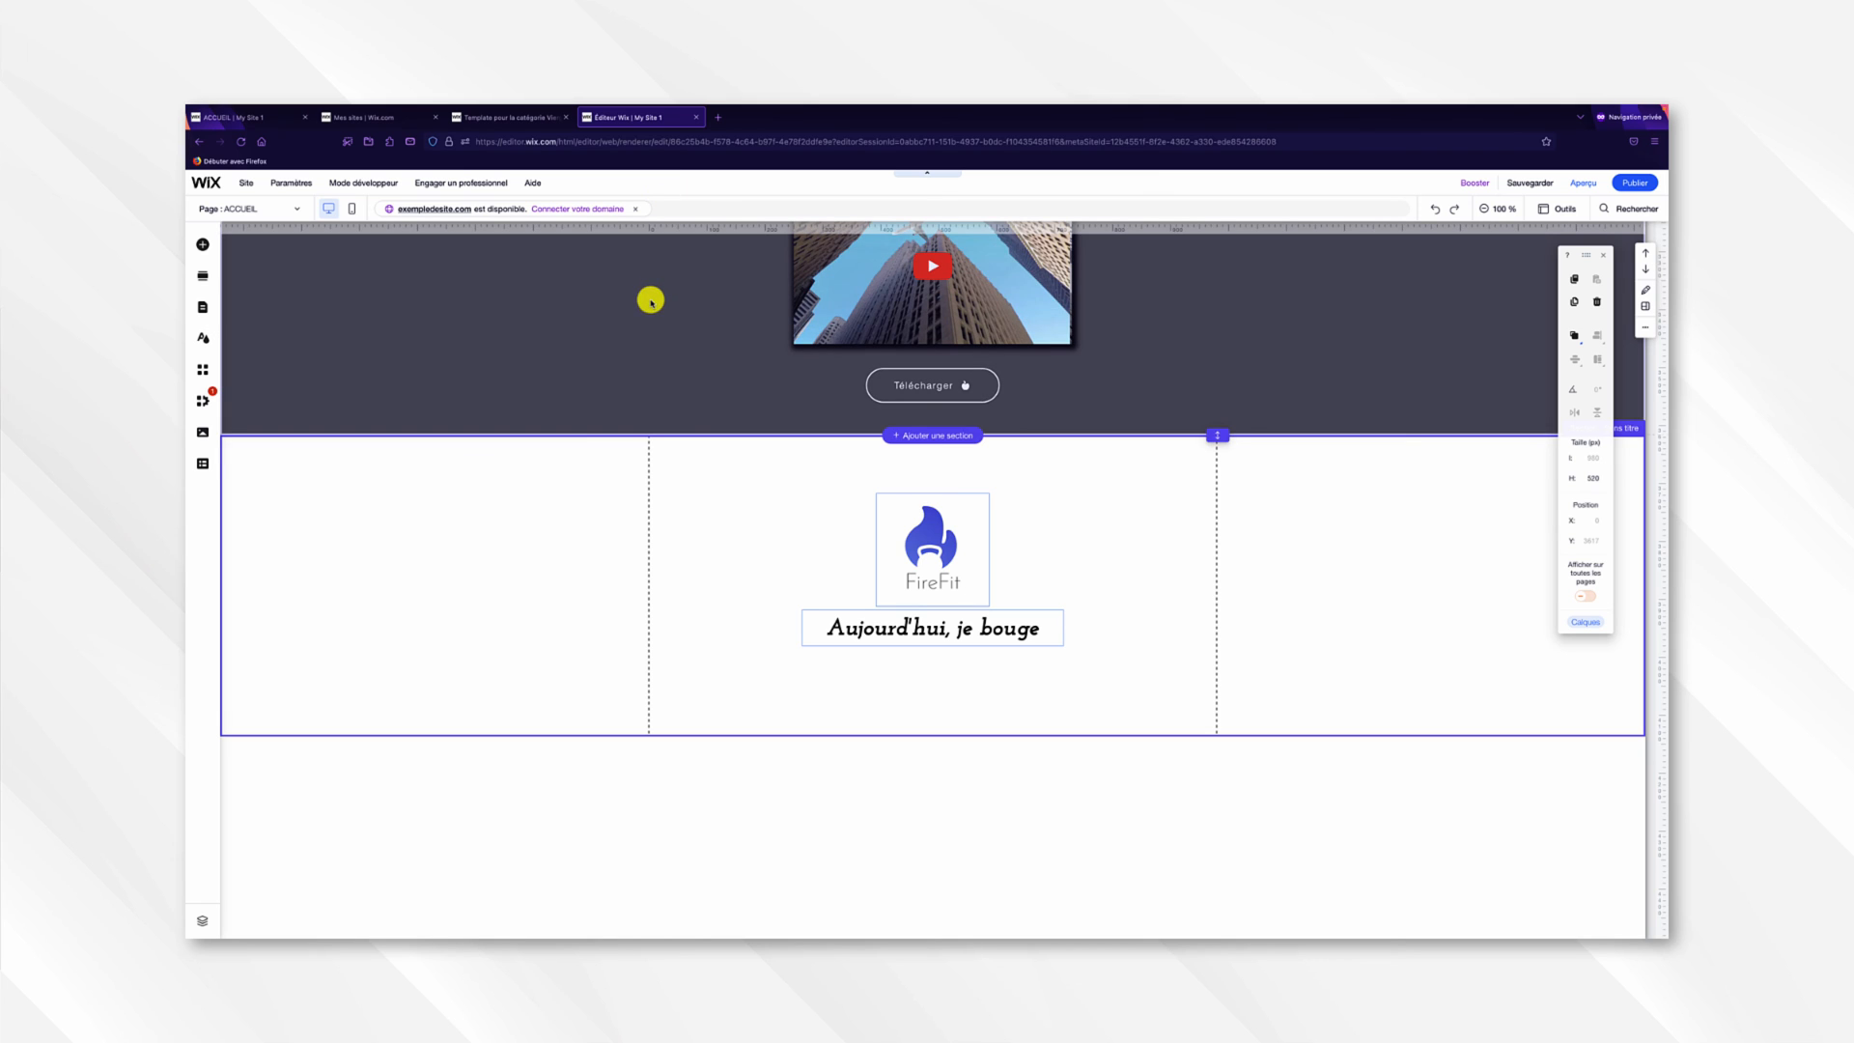
left_click(204, 245)
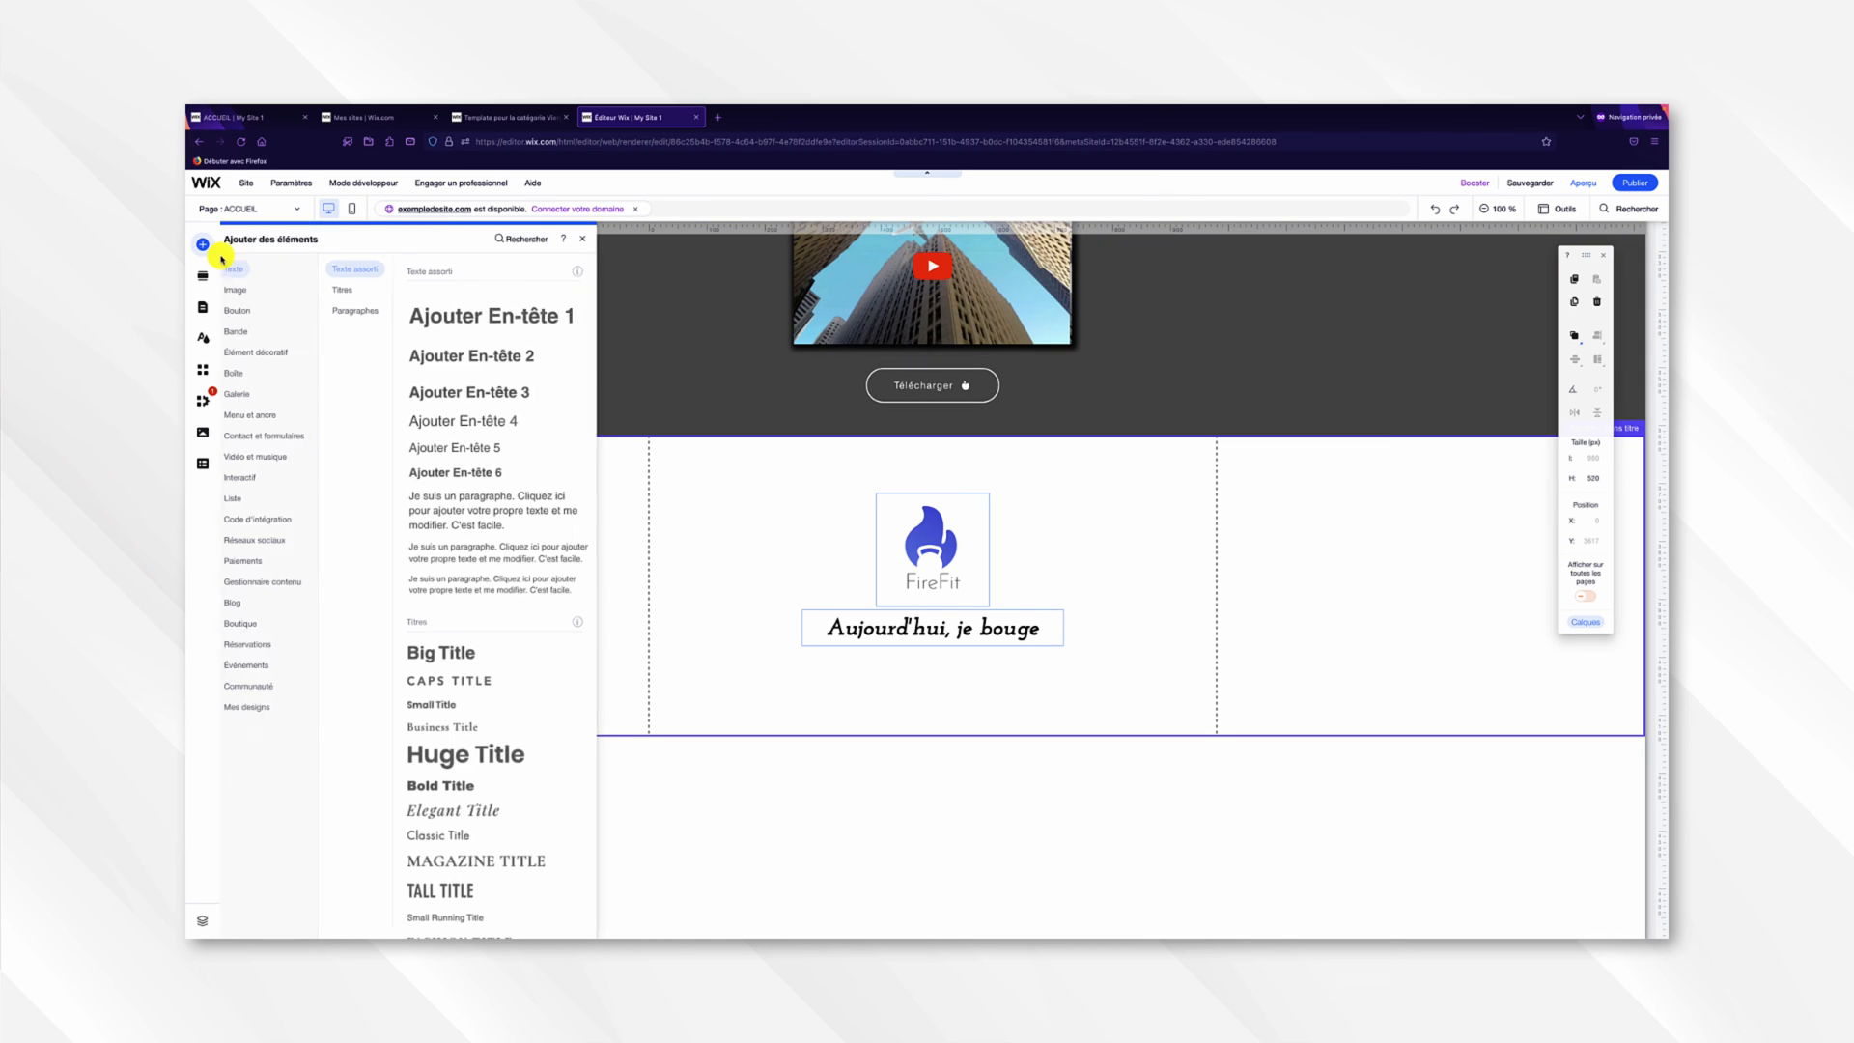
left_click(268, 438)
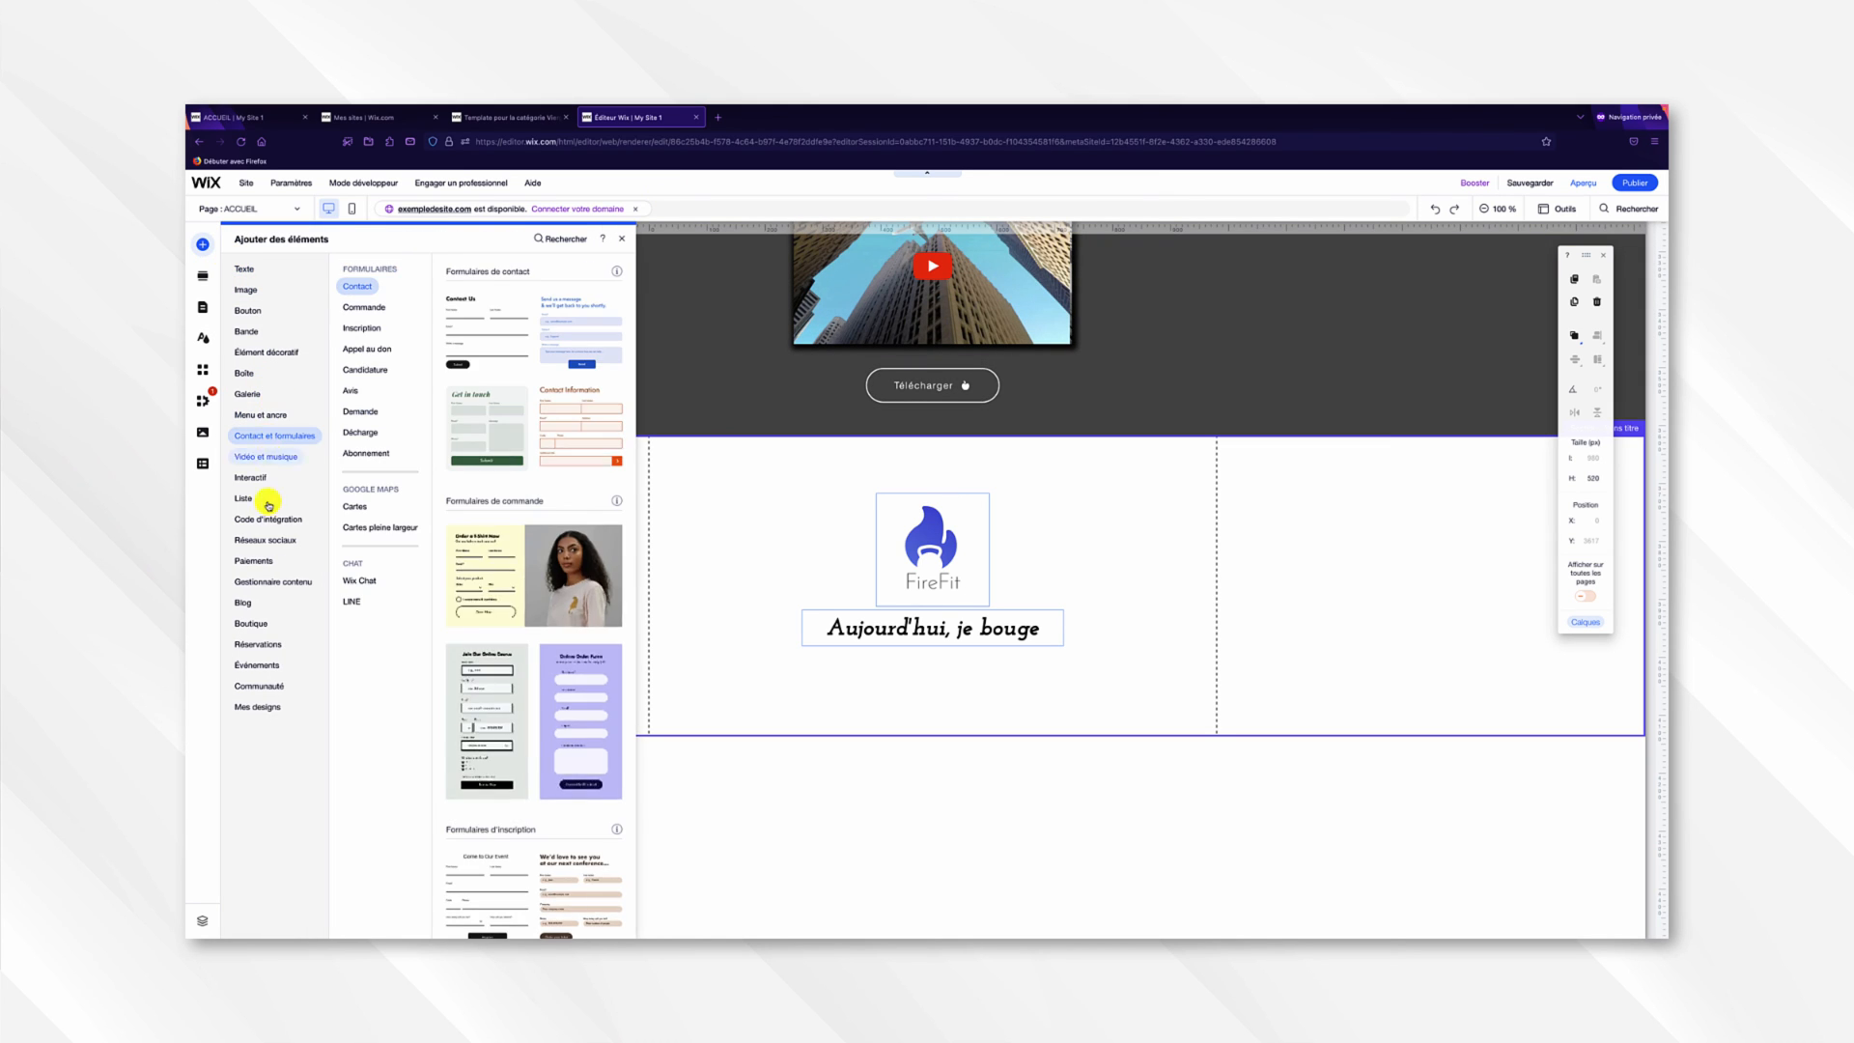
mouse_move(263, 541)
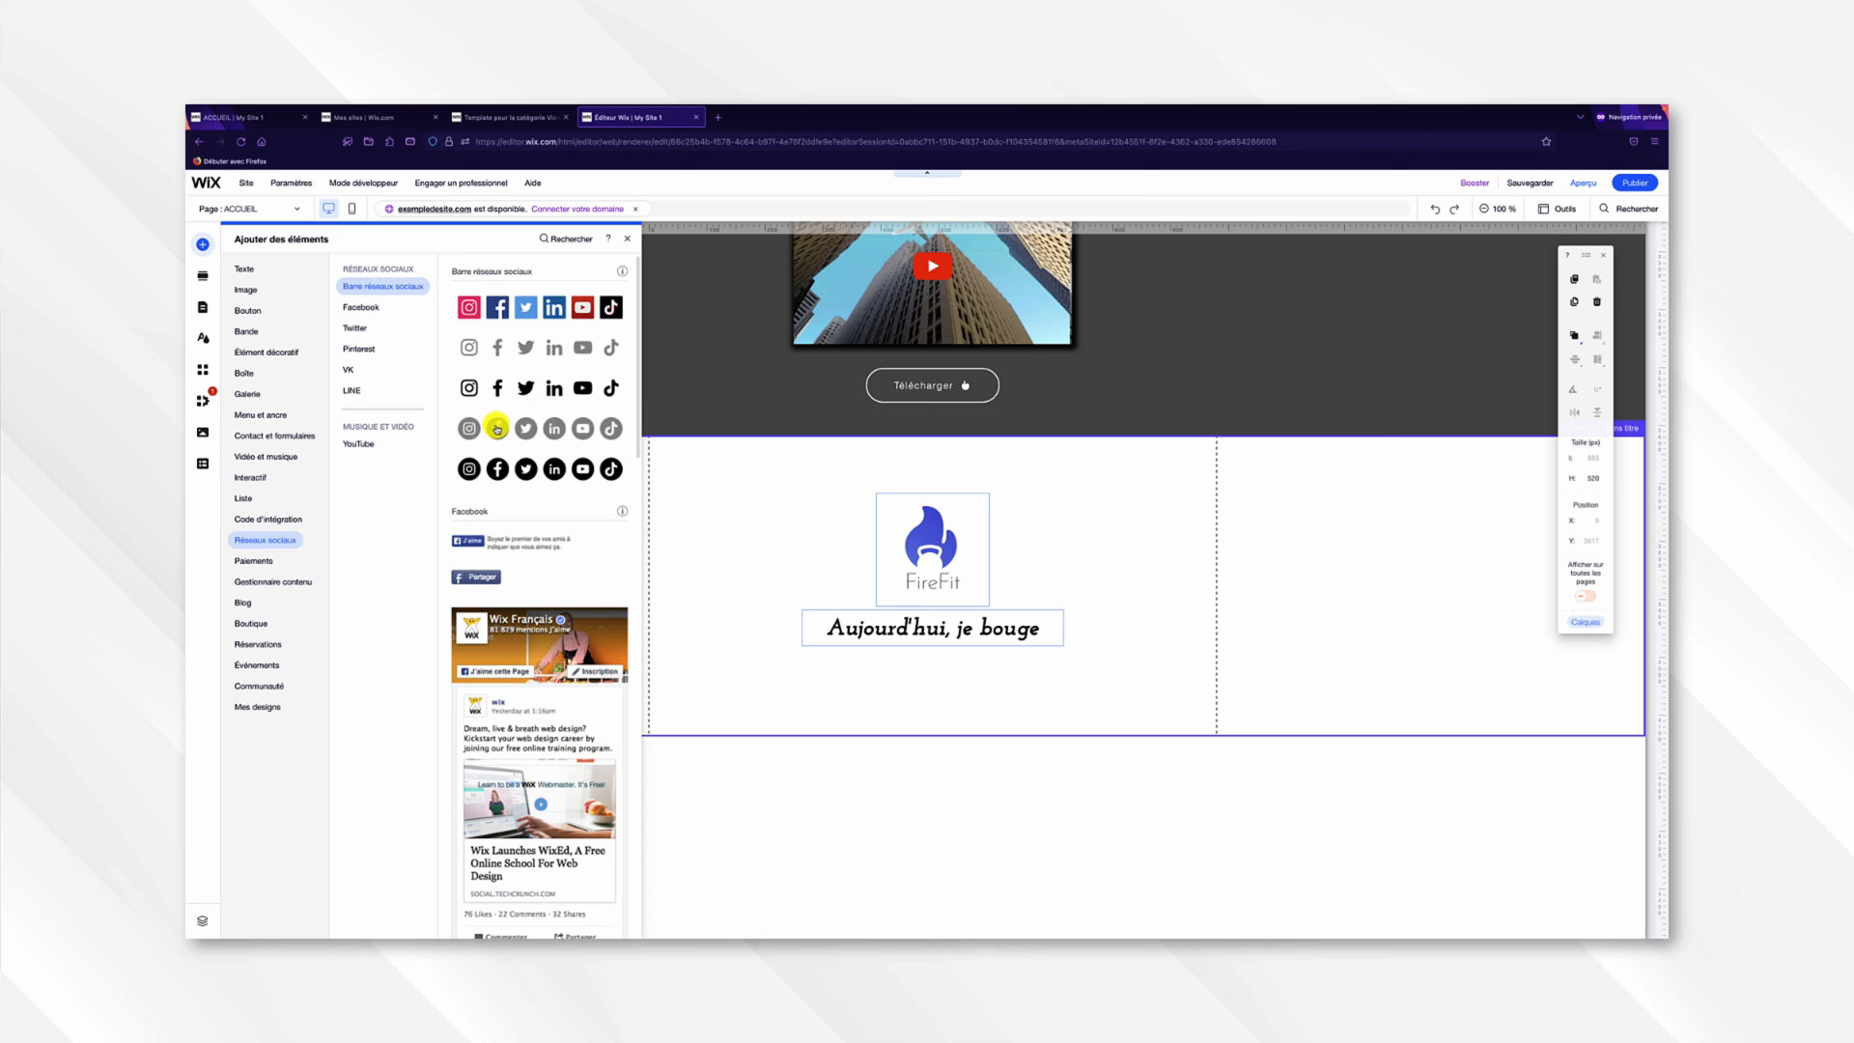
left_click_drag(496, 428, 896, 692)
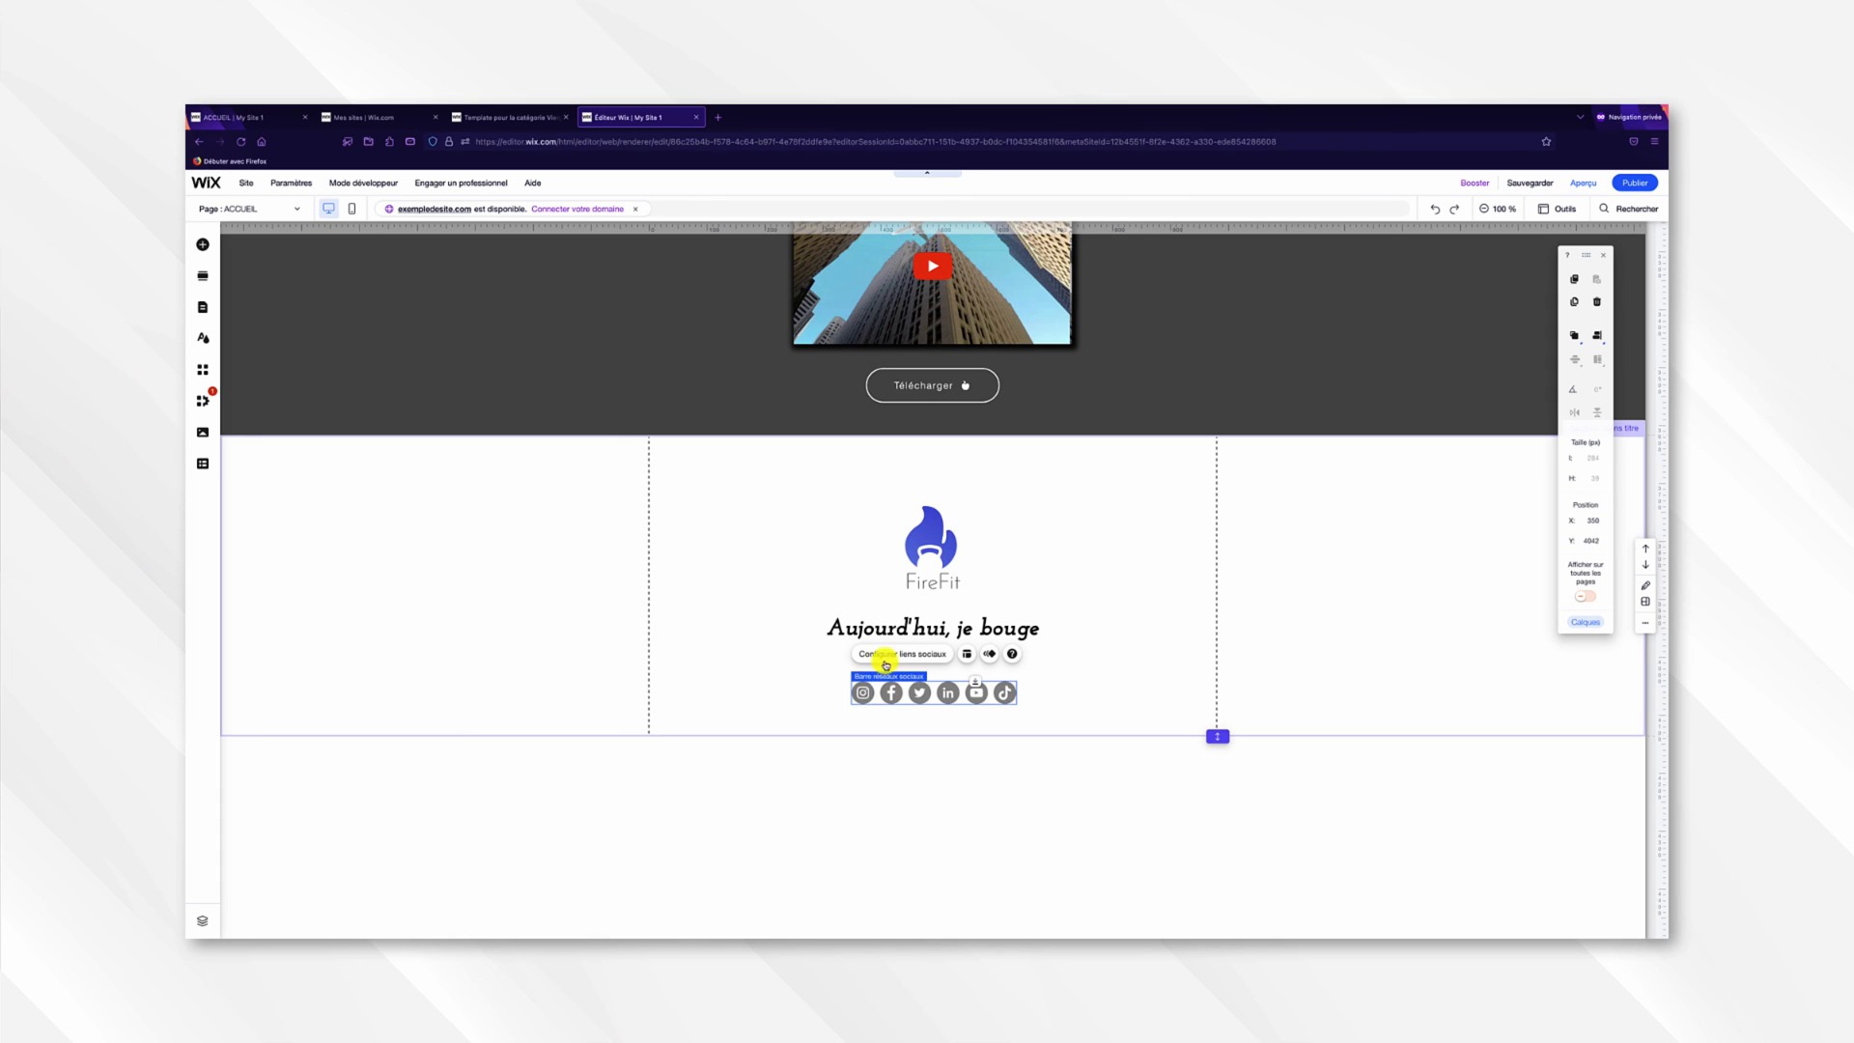
Open the social bar's link configuration and delete the LinkedIn icon.
left_click(885, 655)
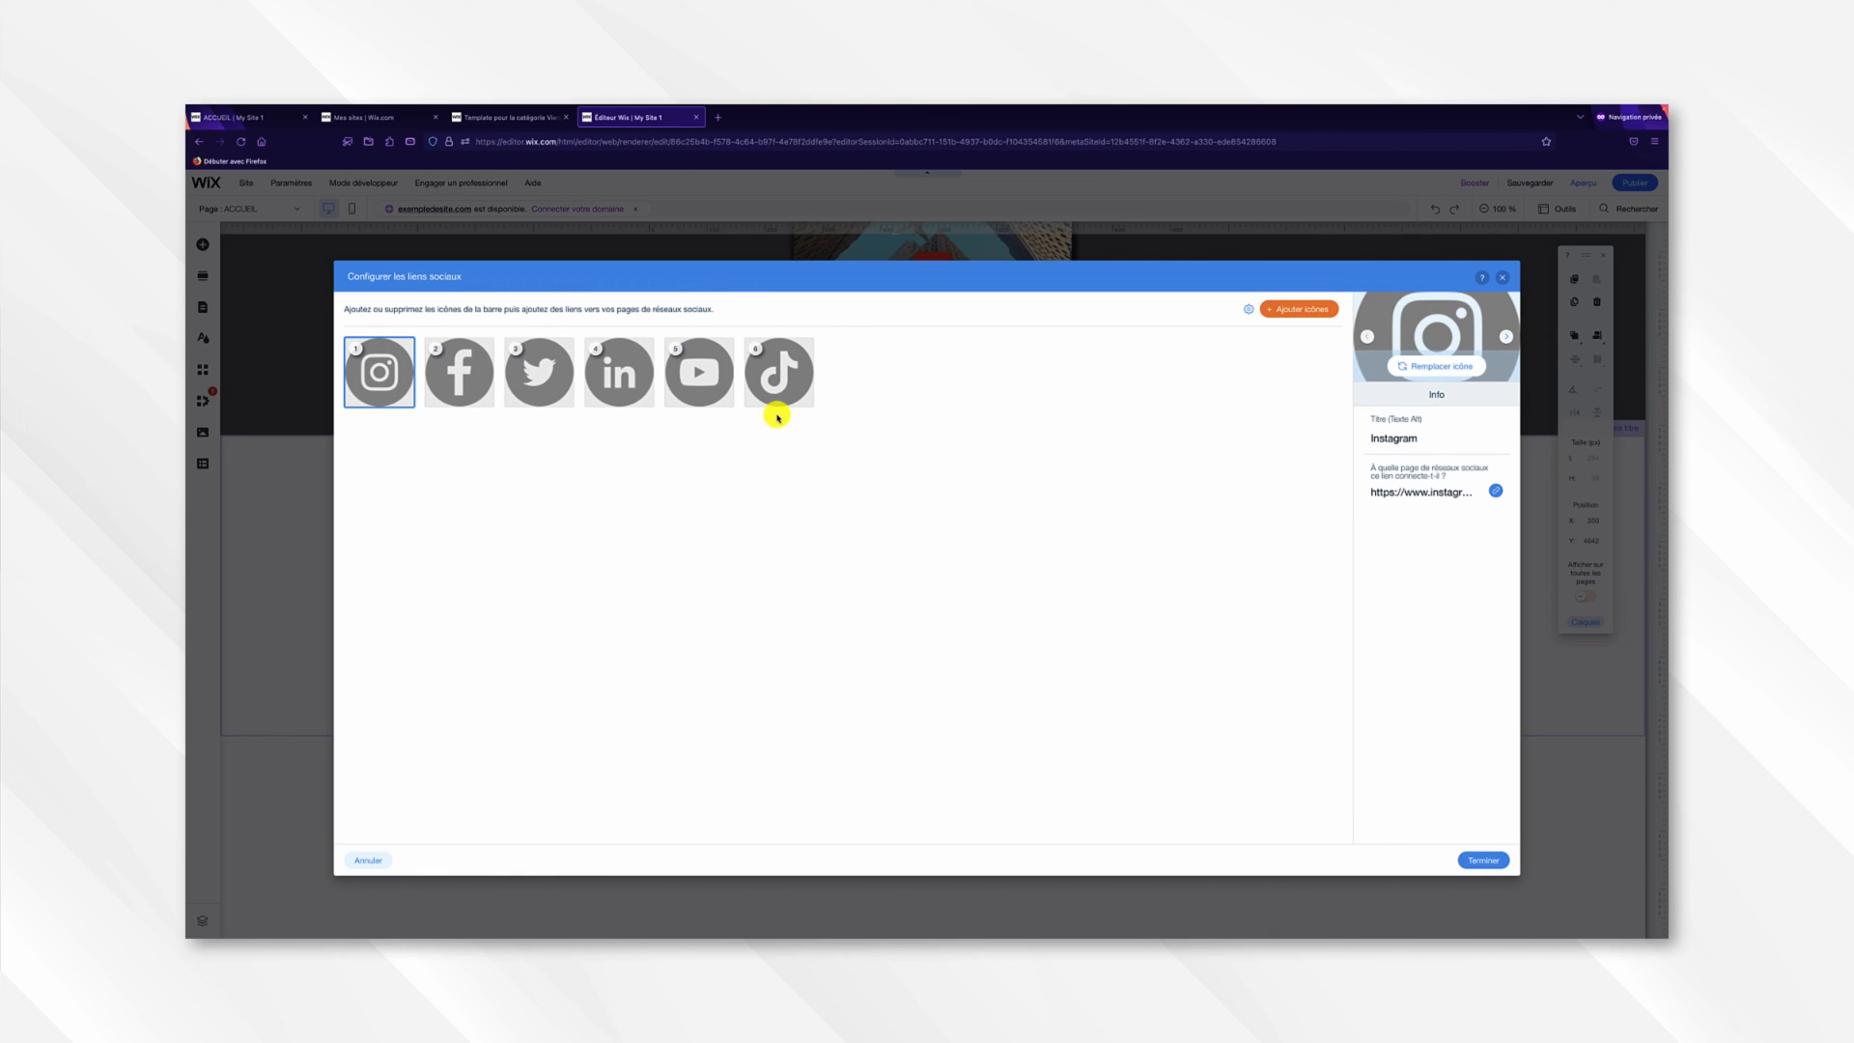
mouse_move(770, 388)
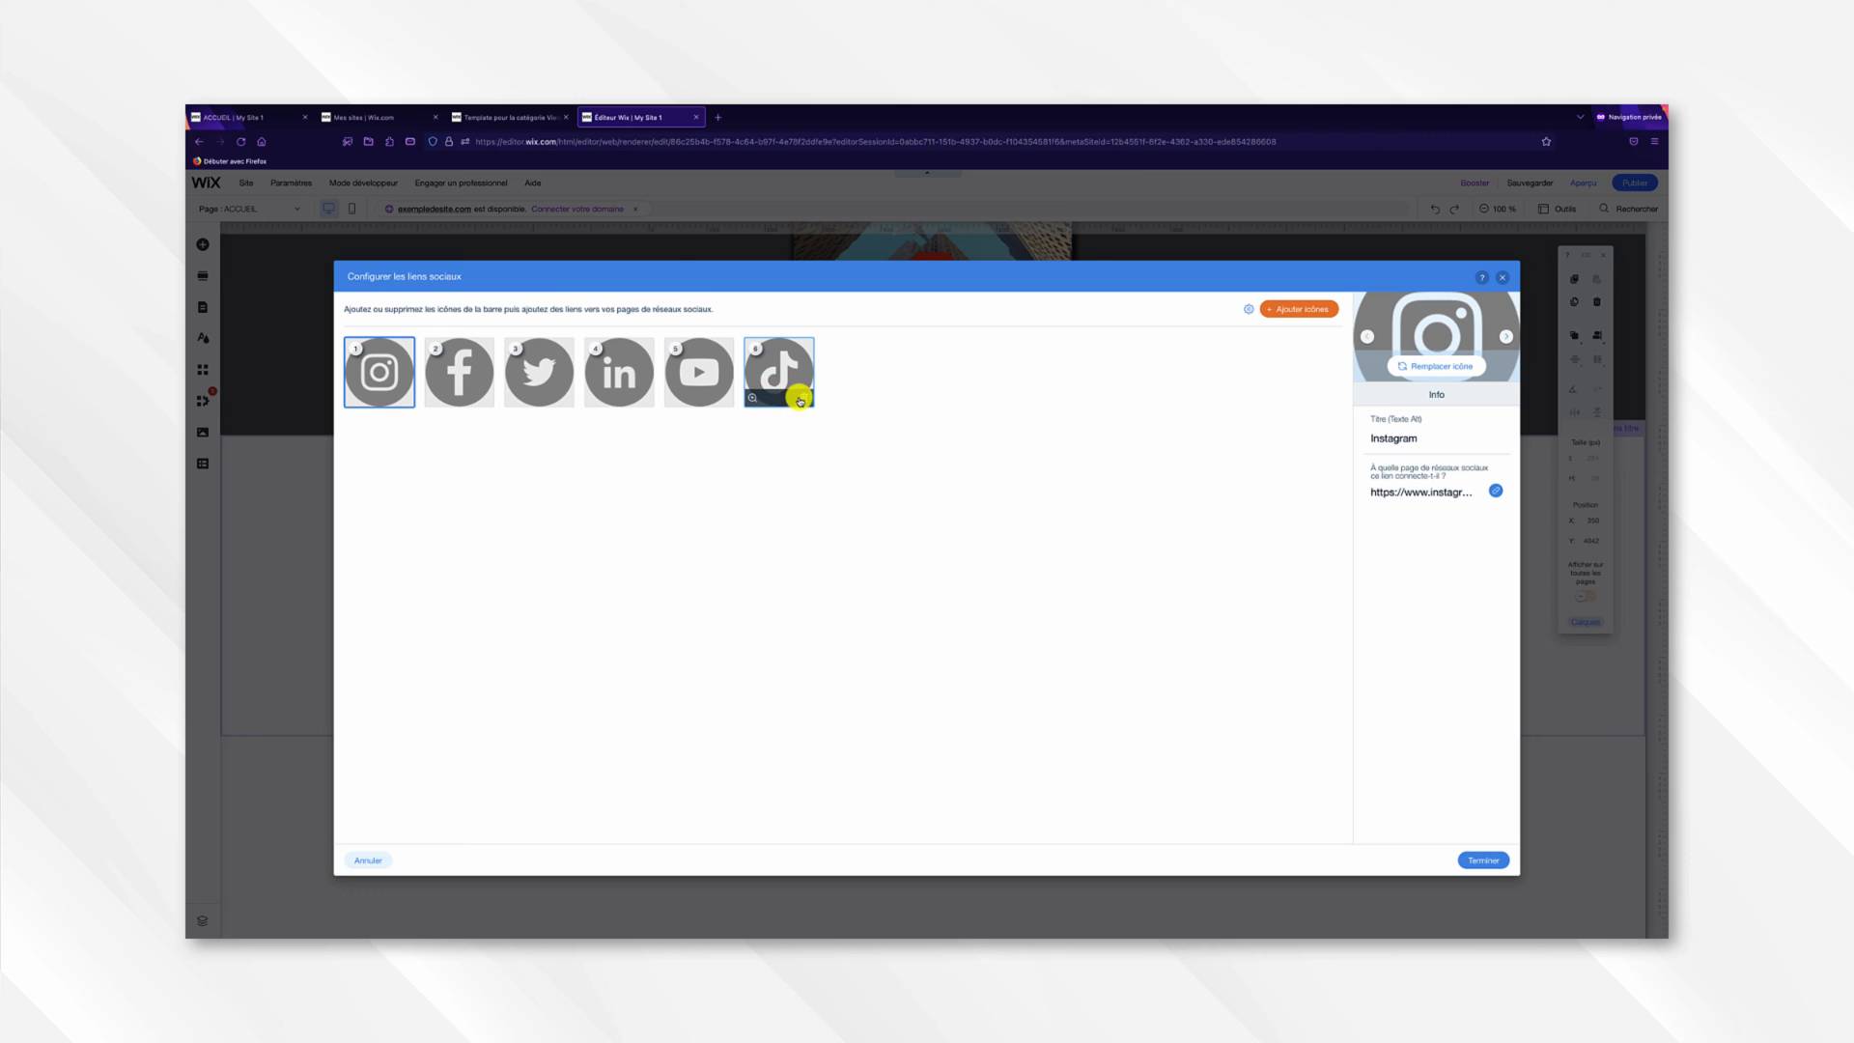
left_click(644, 397)
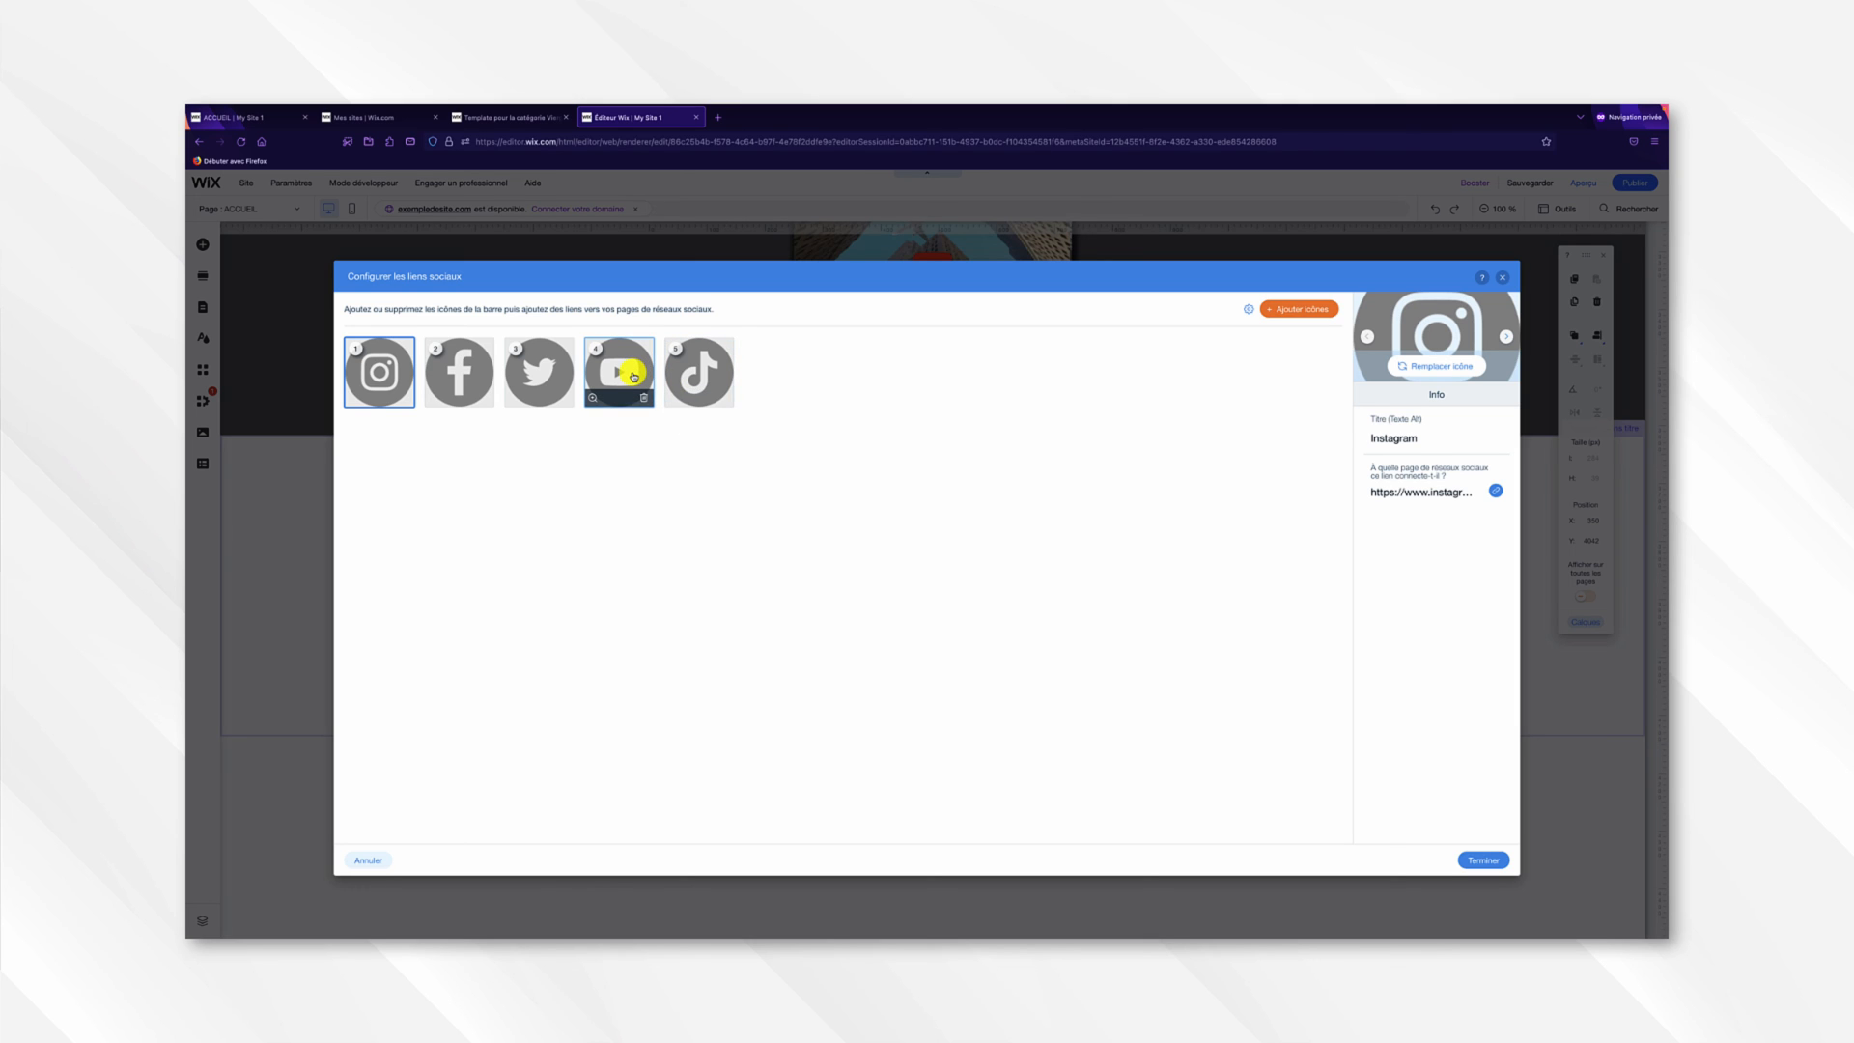
Examine the YouTube icon's web address and its new-window opening option in the link settings.
left_click(632, 376)
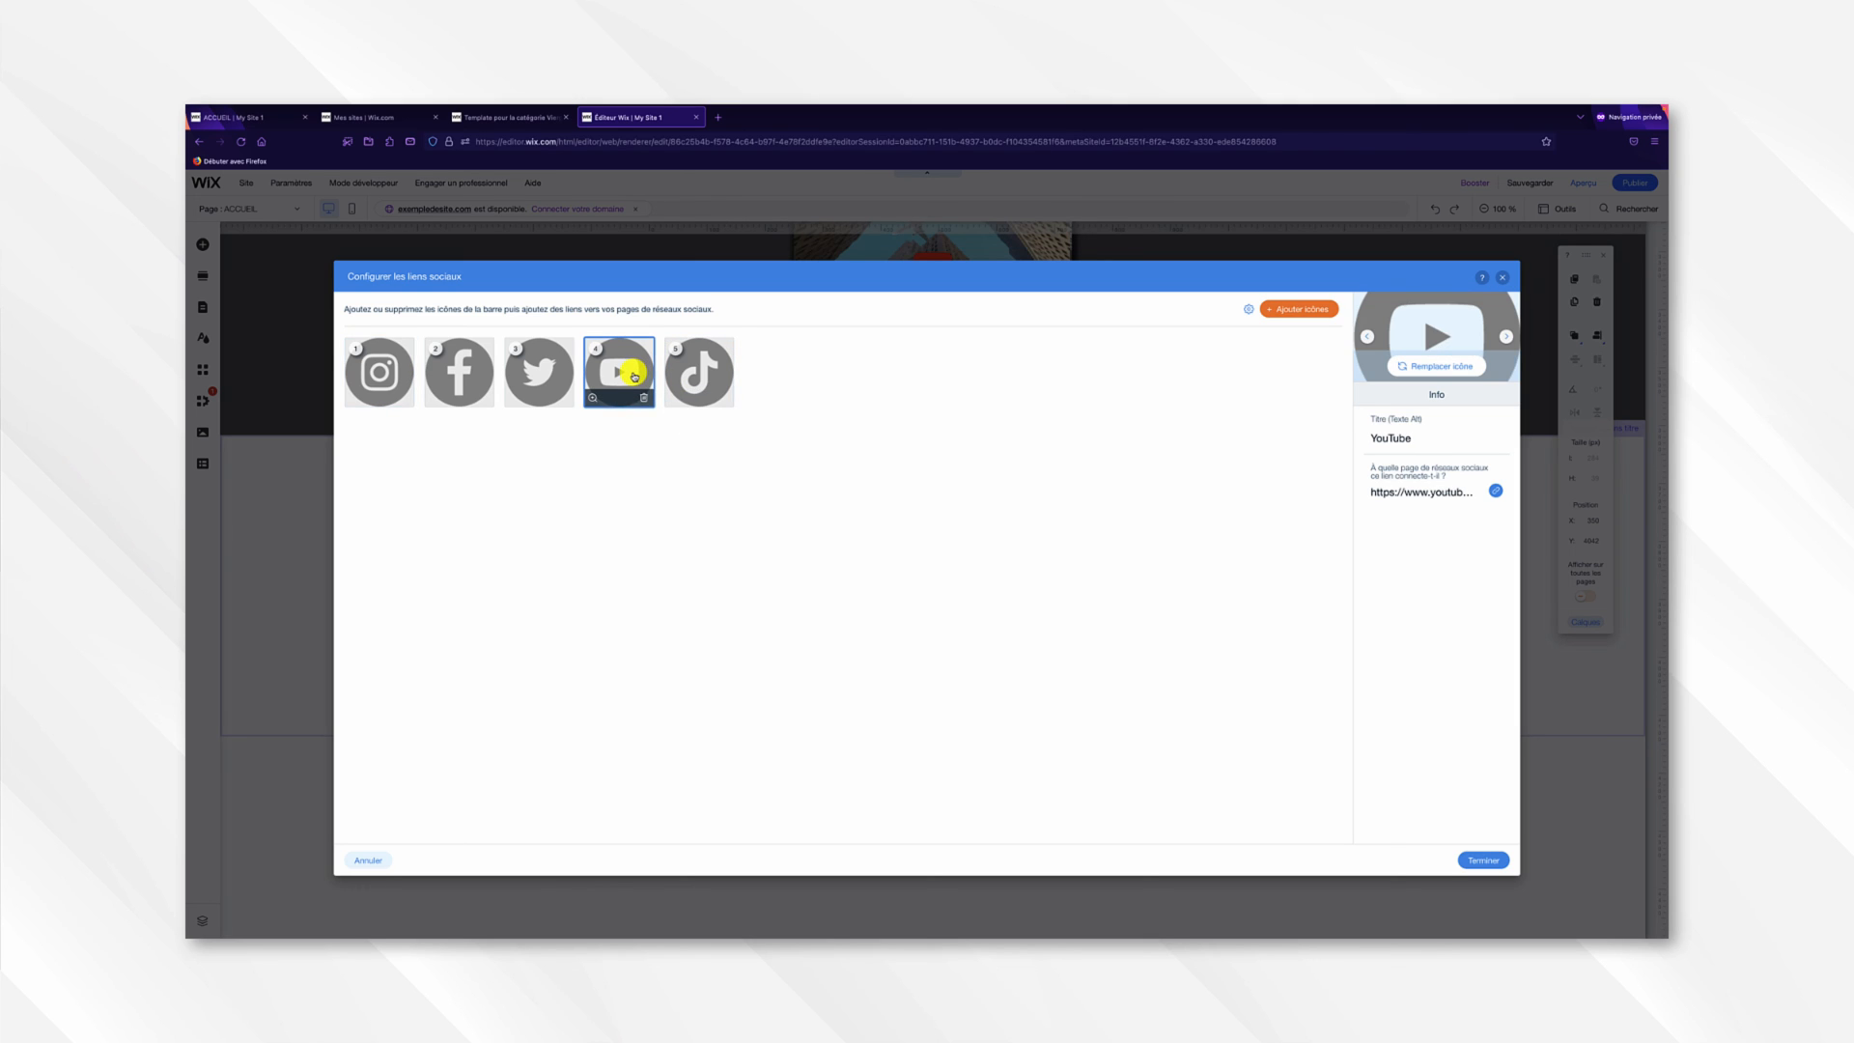
left_click(1412, 496)
left_click(1023, 494)
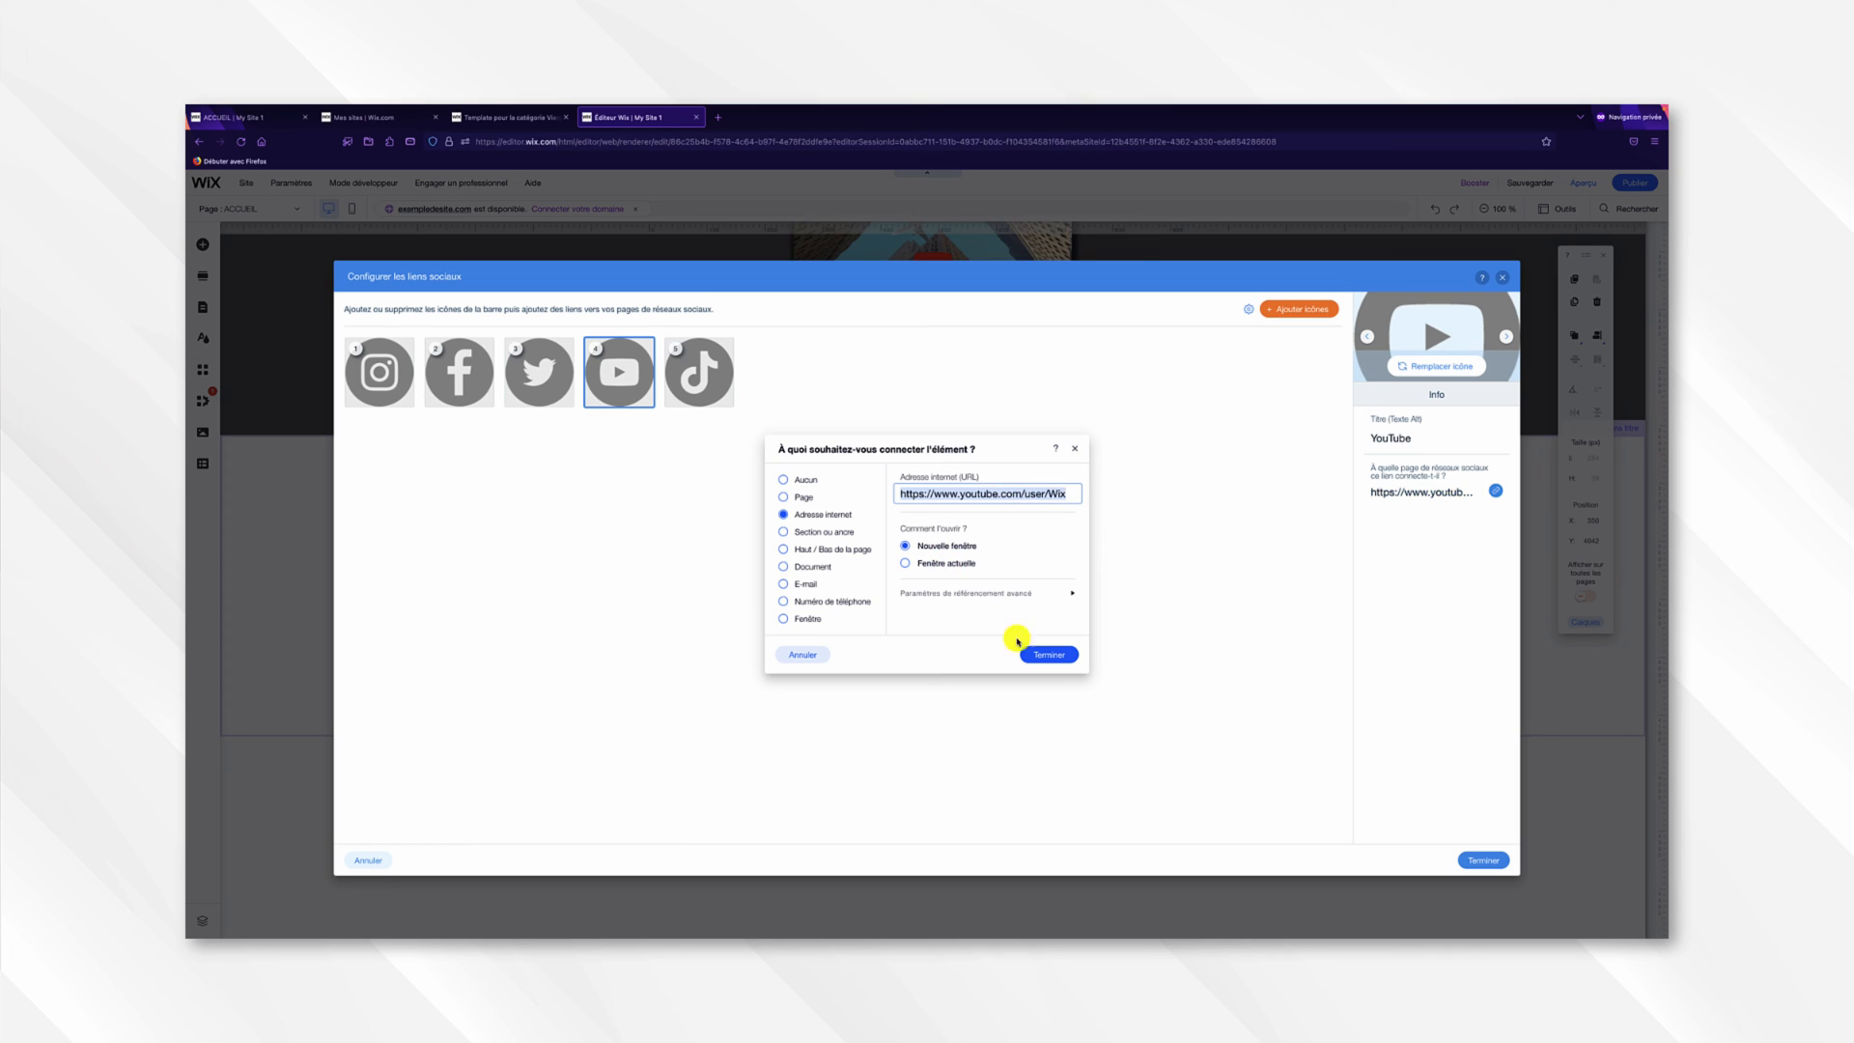
left_click(1043, 656)
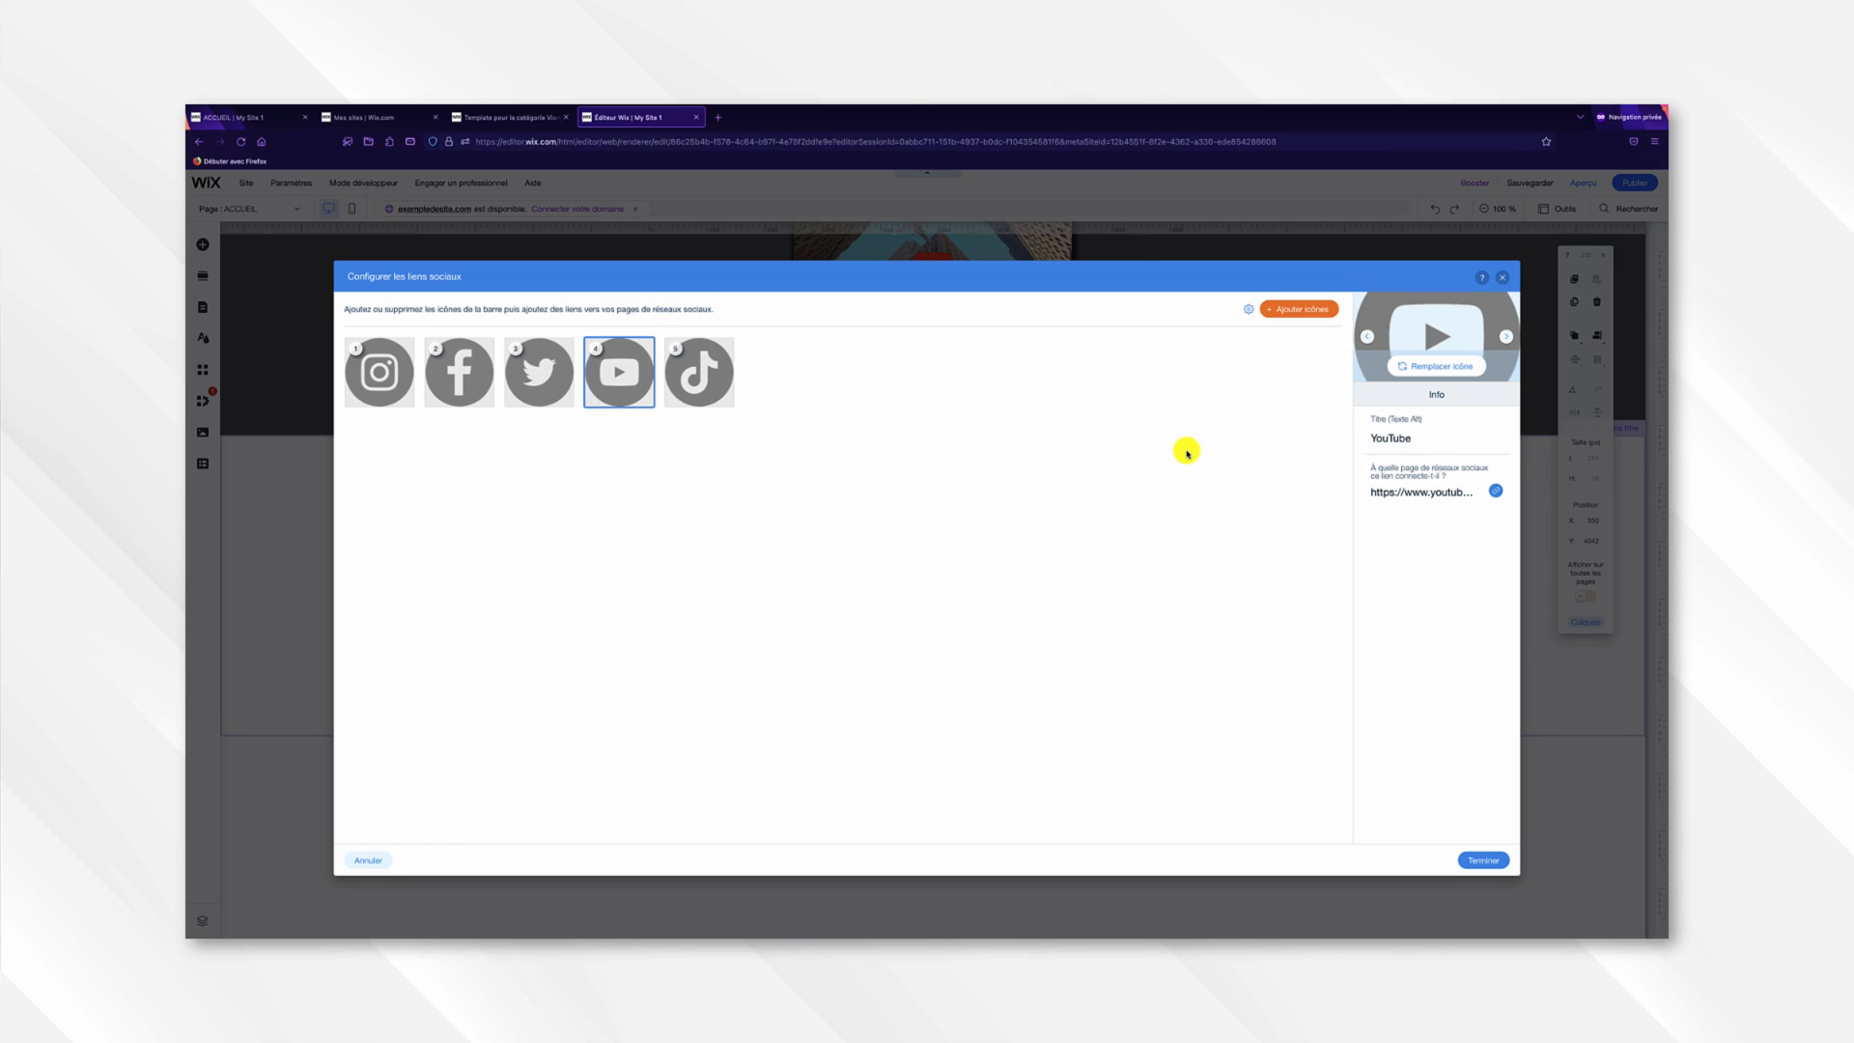
left_click(1299, 311)
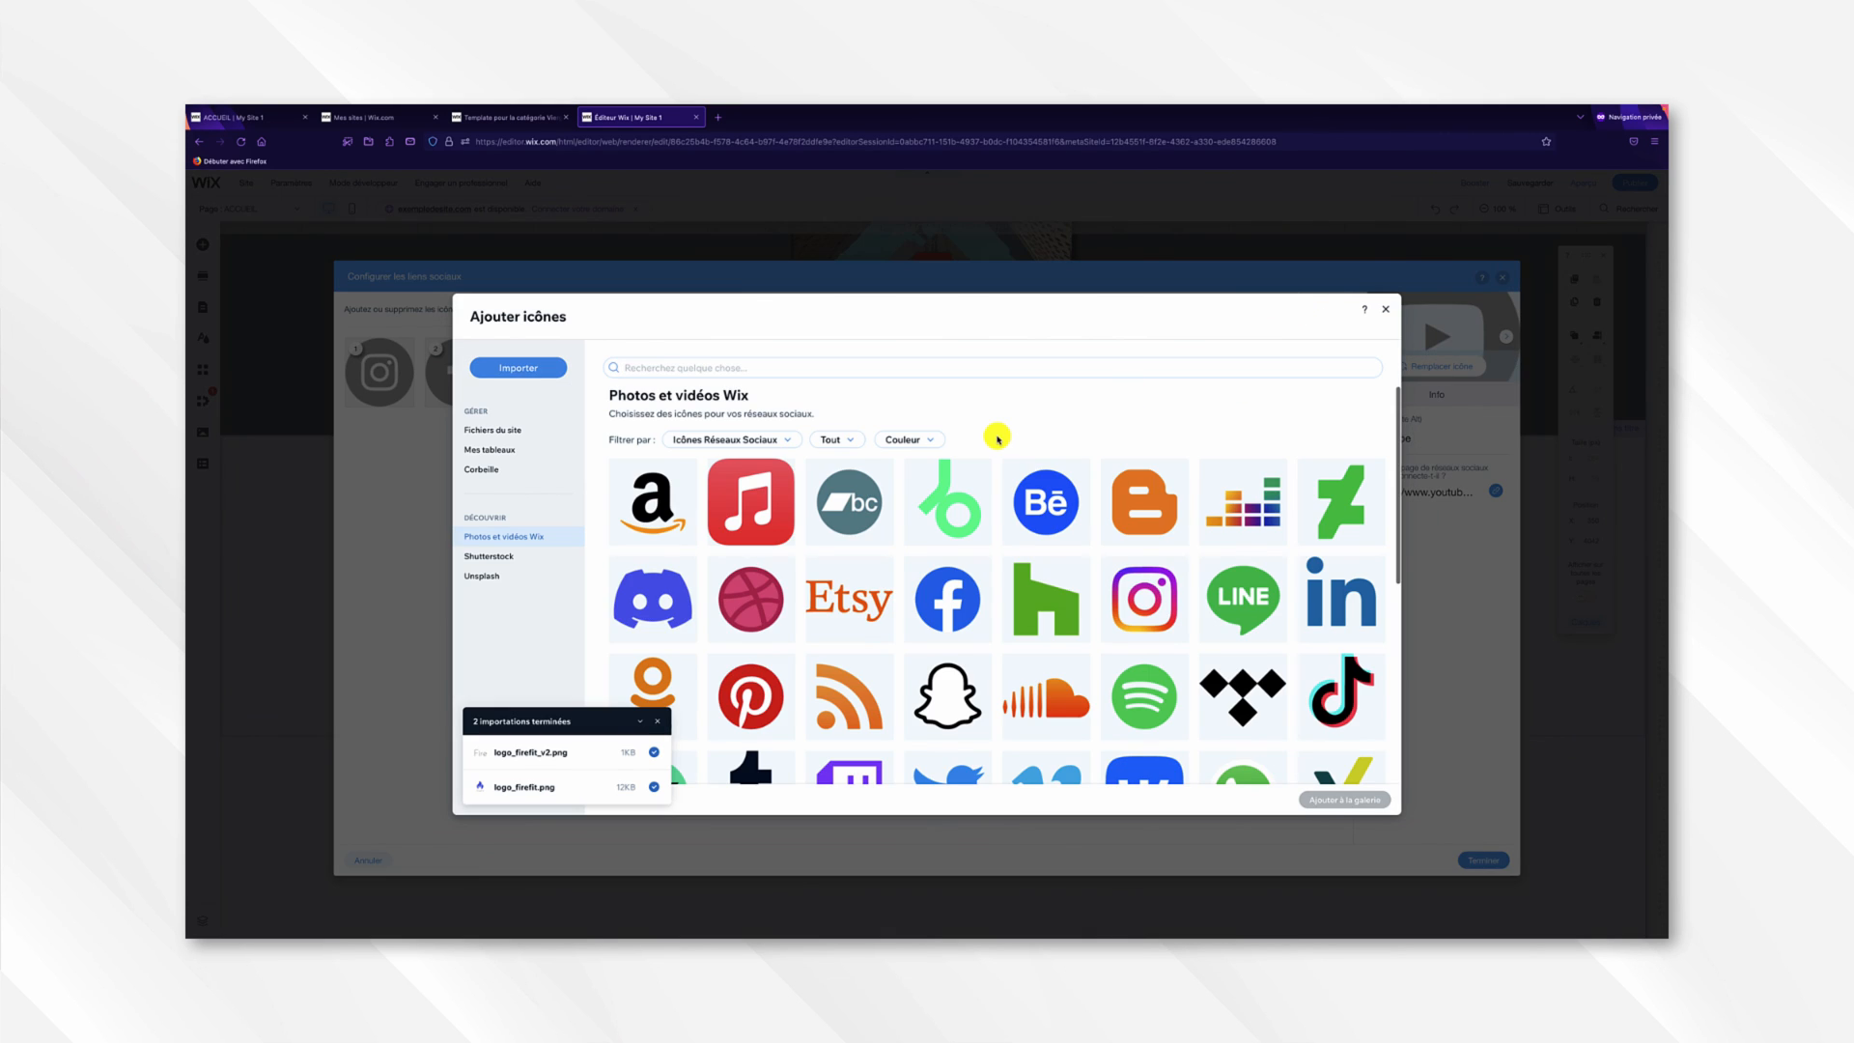
scroll(997, 440, "down", 6)
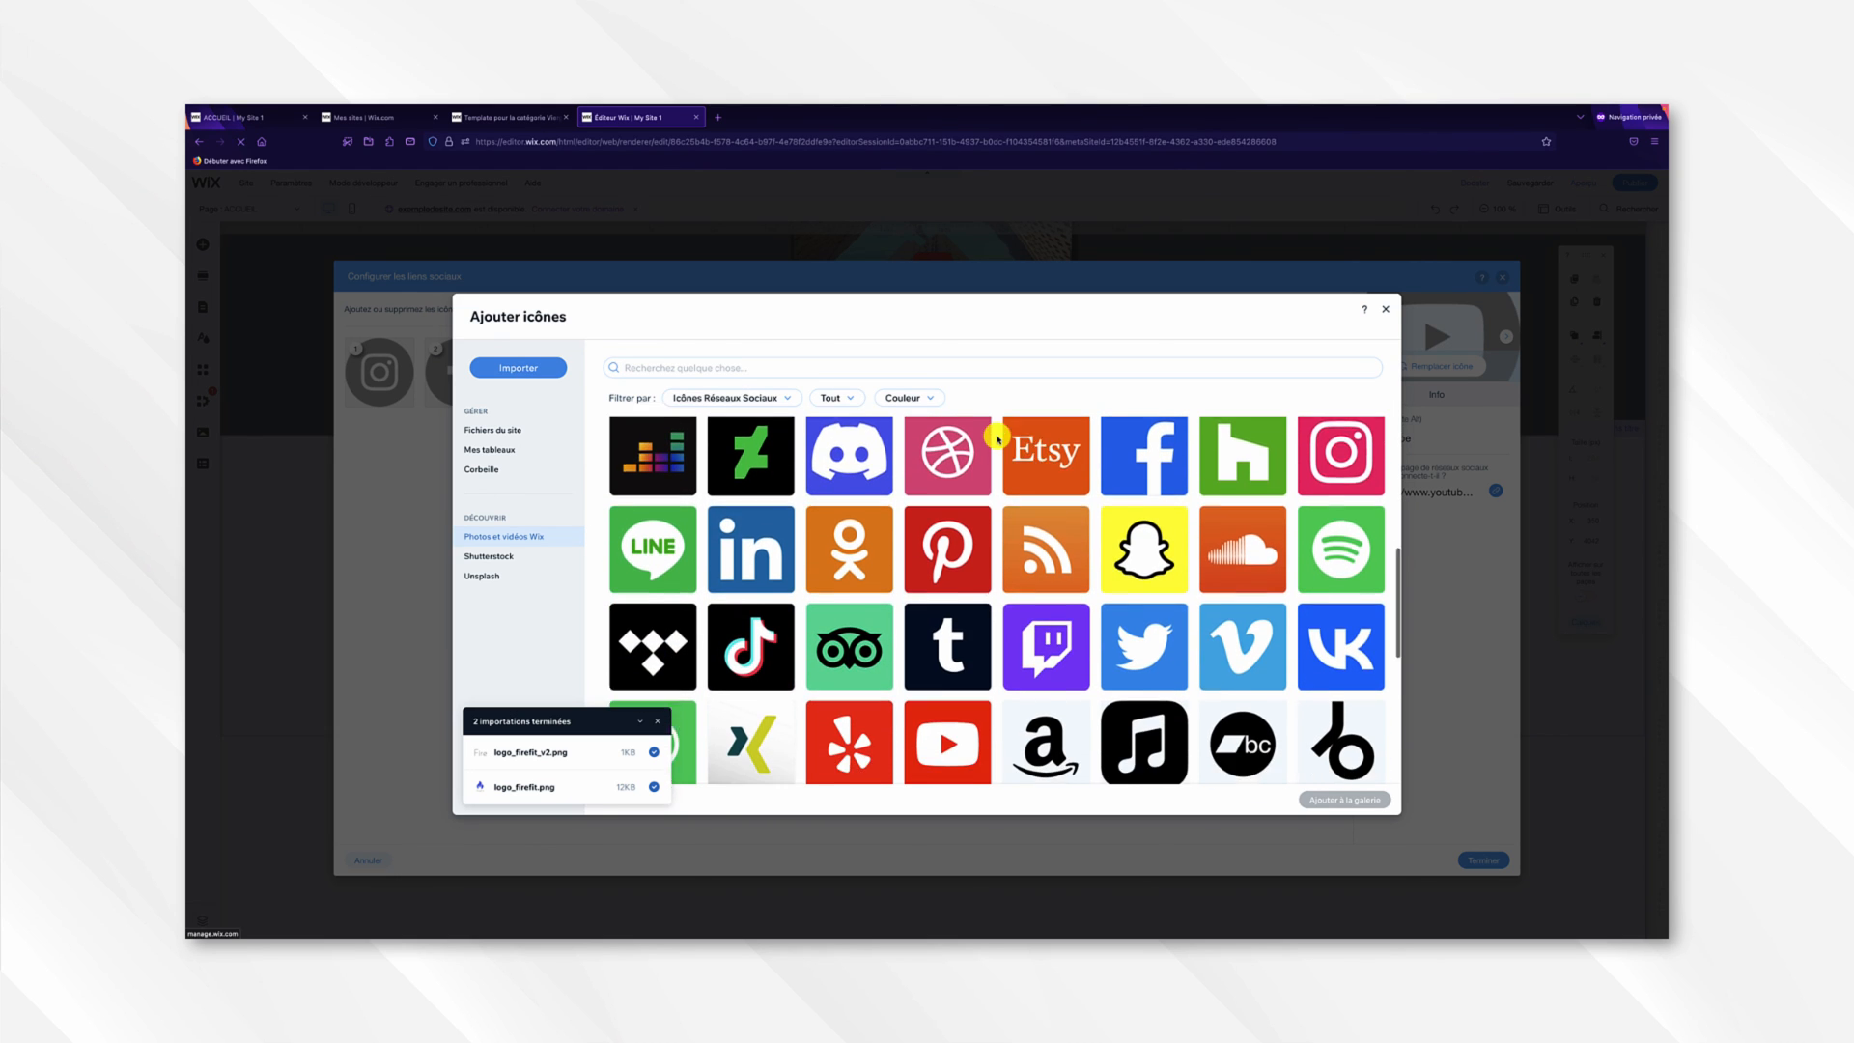
scroll(997, 440, "down", 2)
left_click(1067, 590)
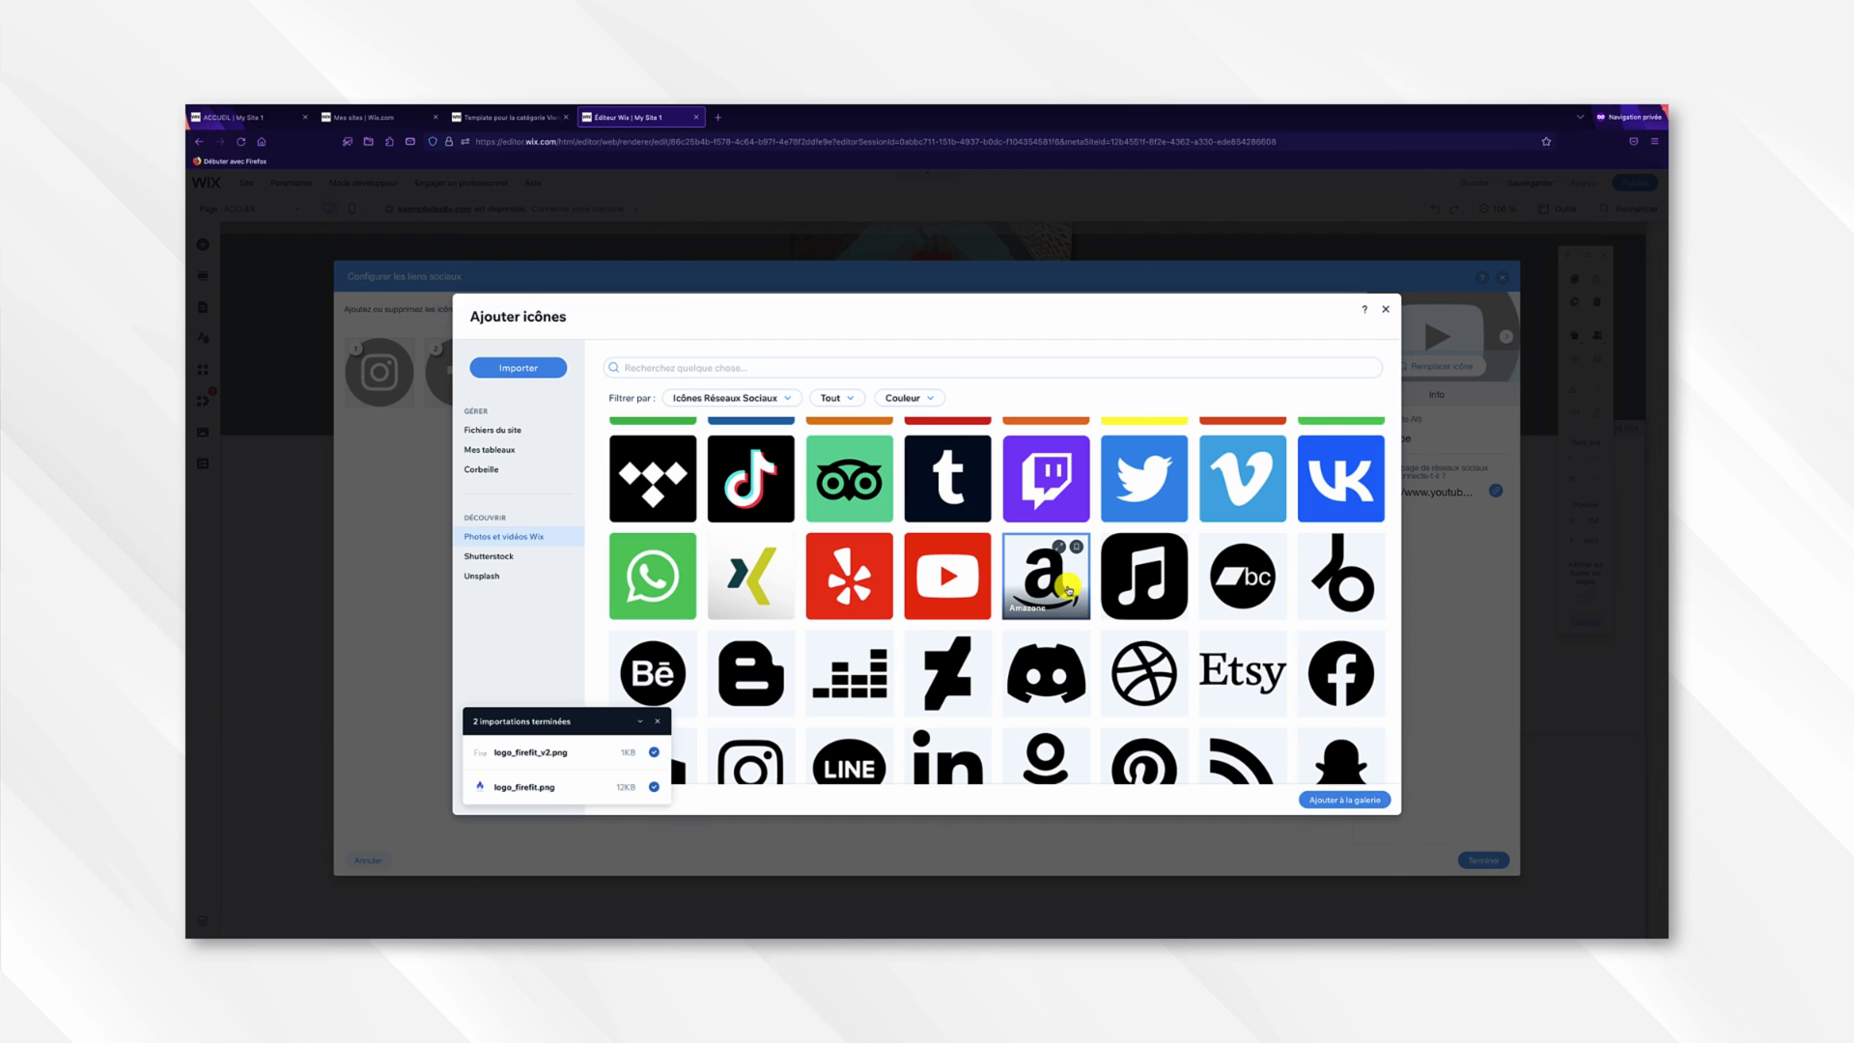
left_click(1350, 800)
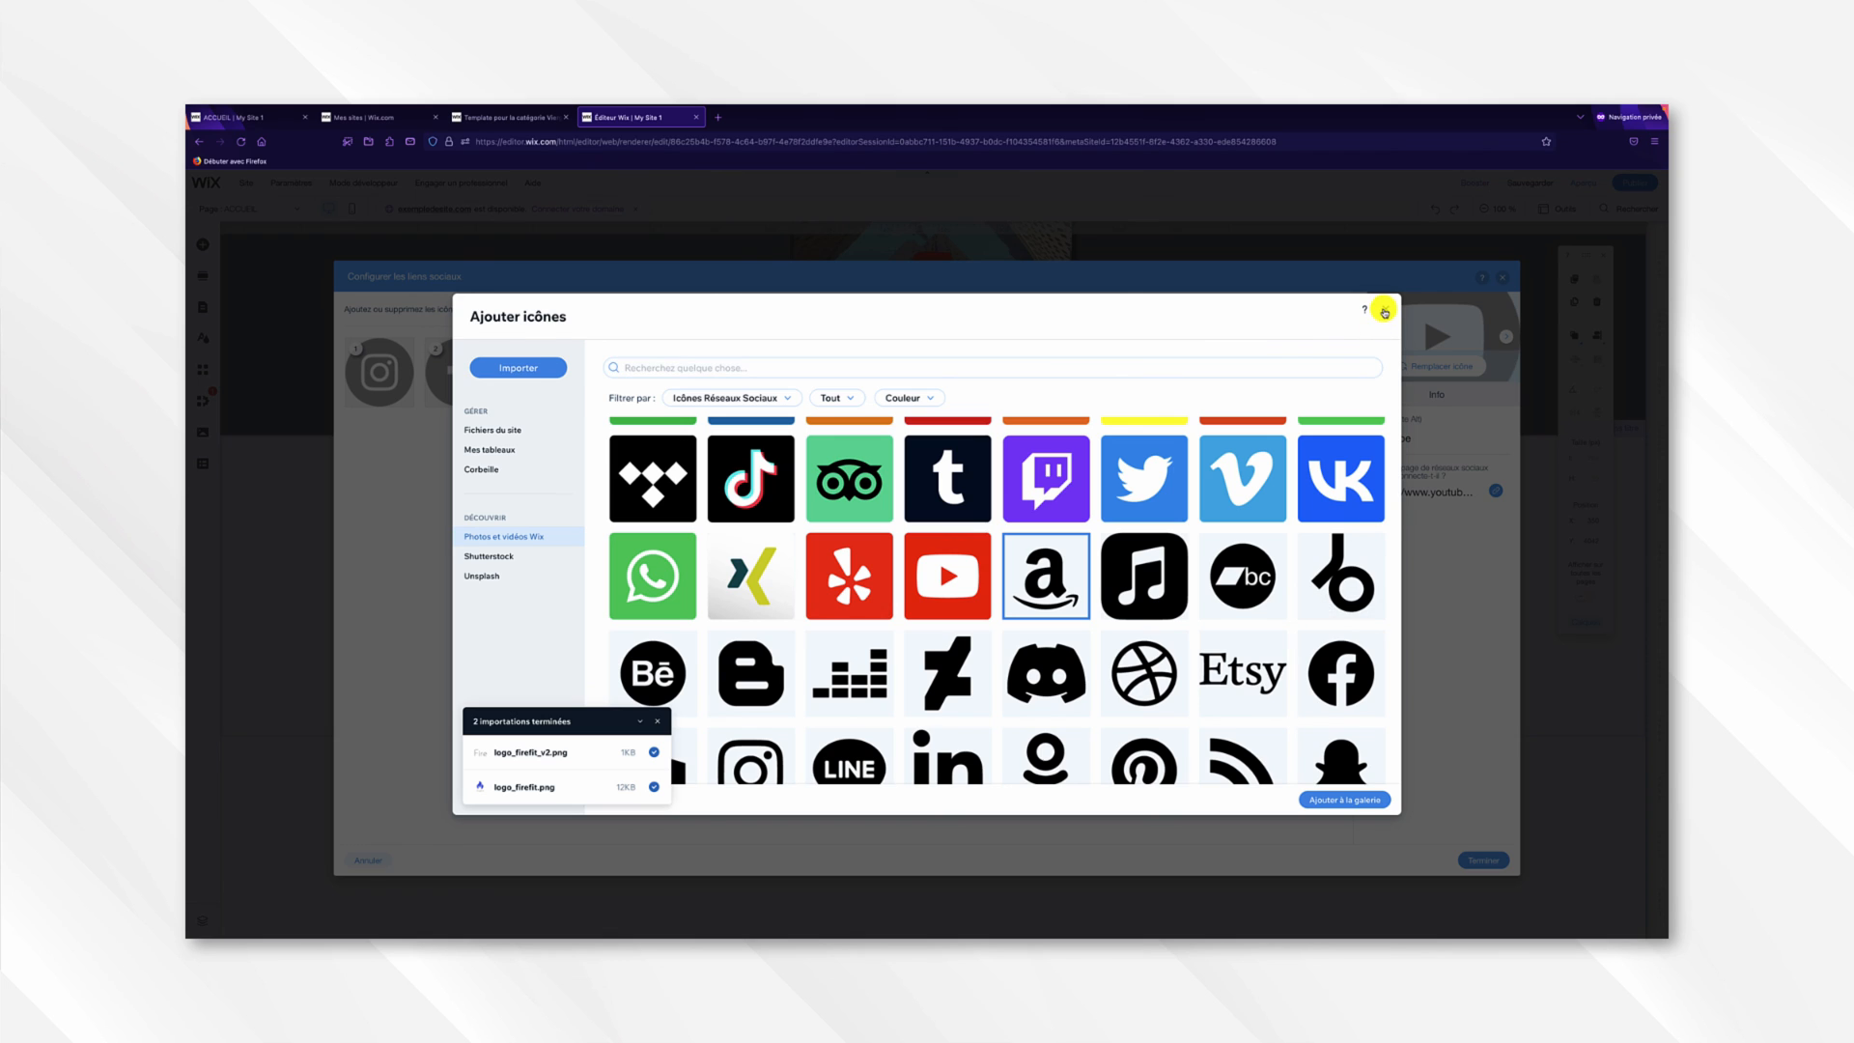
left_click(1385, 311)
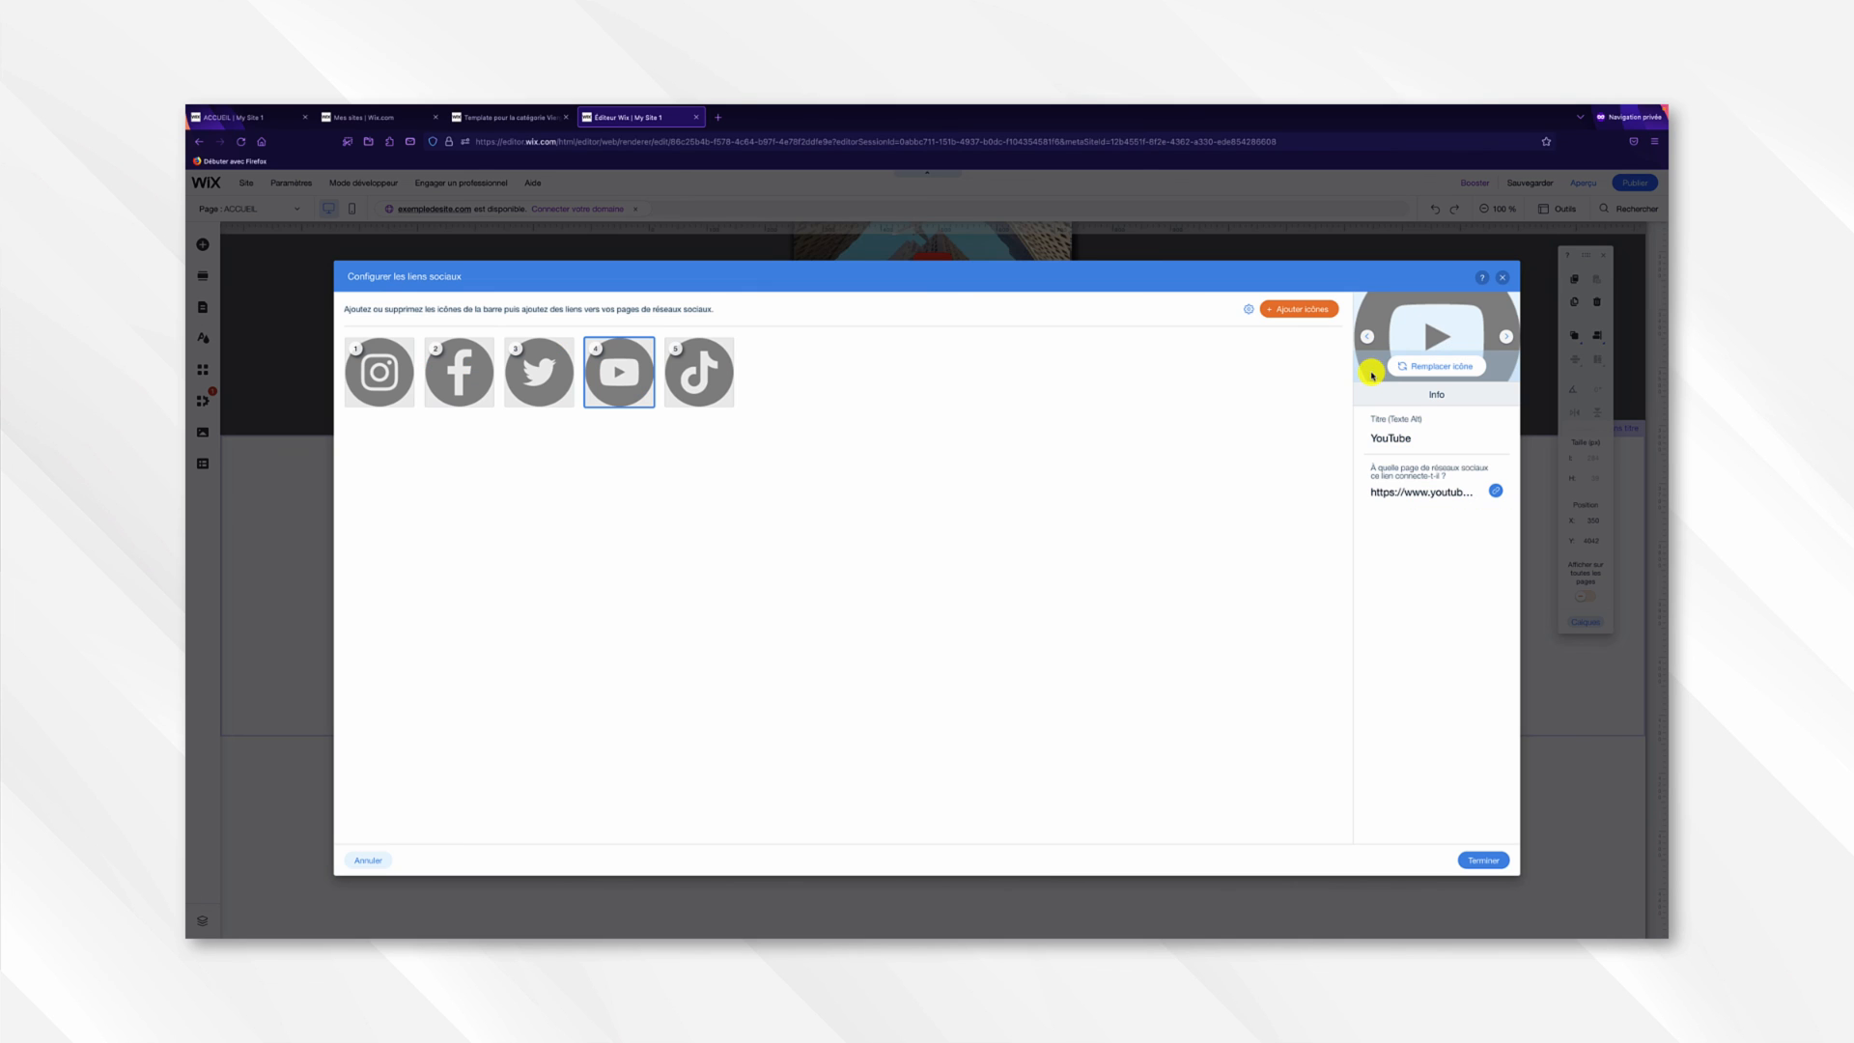
Save the social link configuration and return to the page.
left_click(1491, 858)
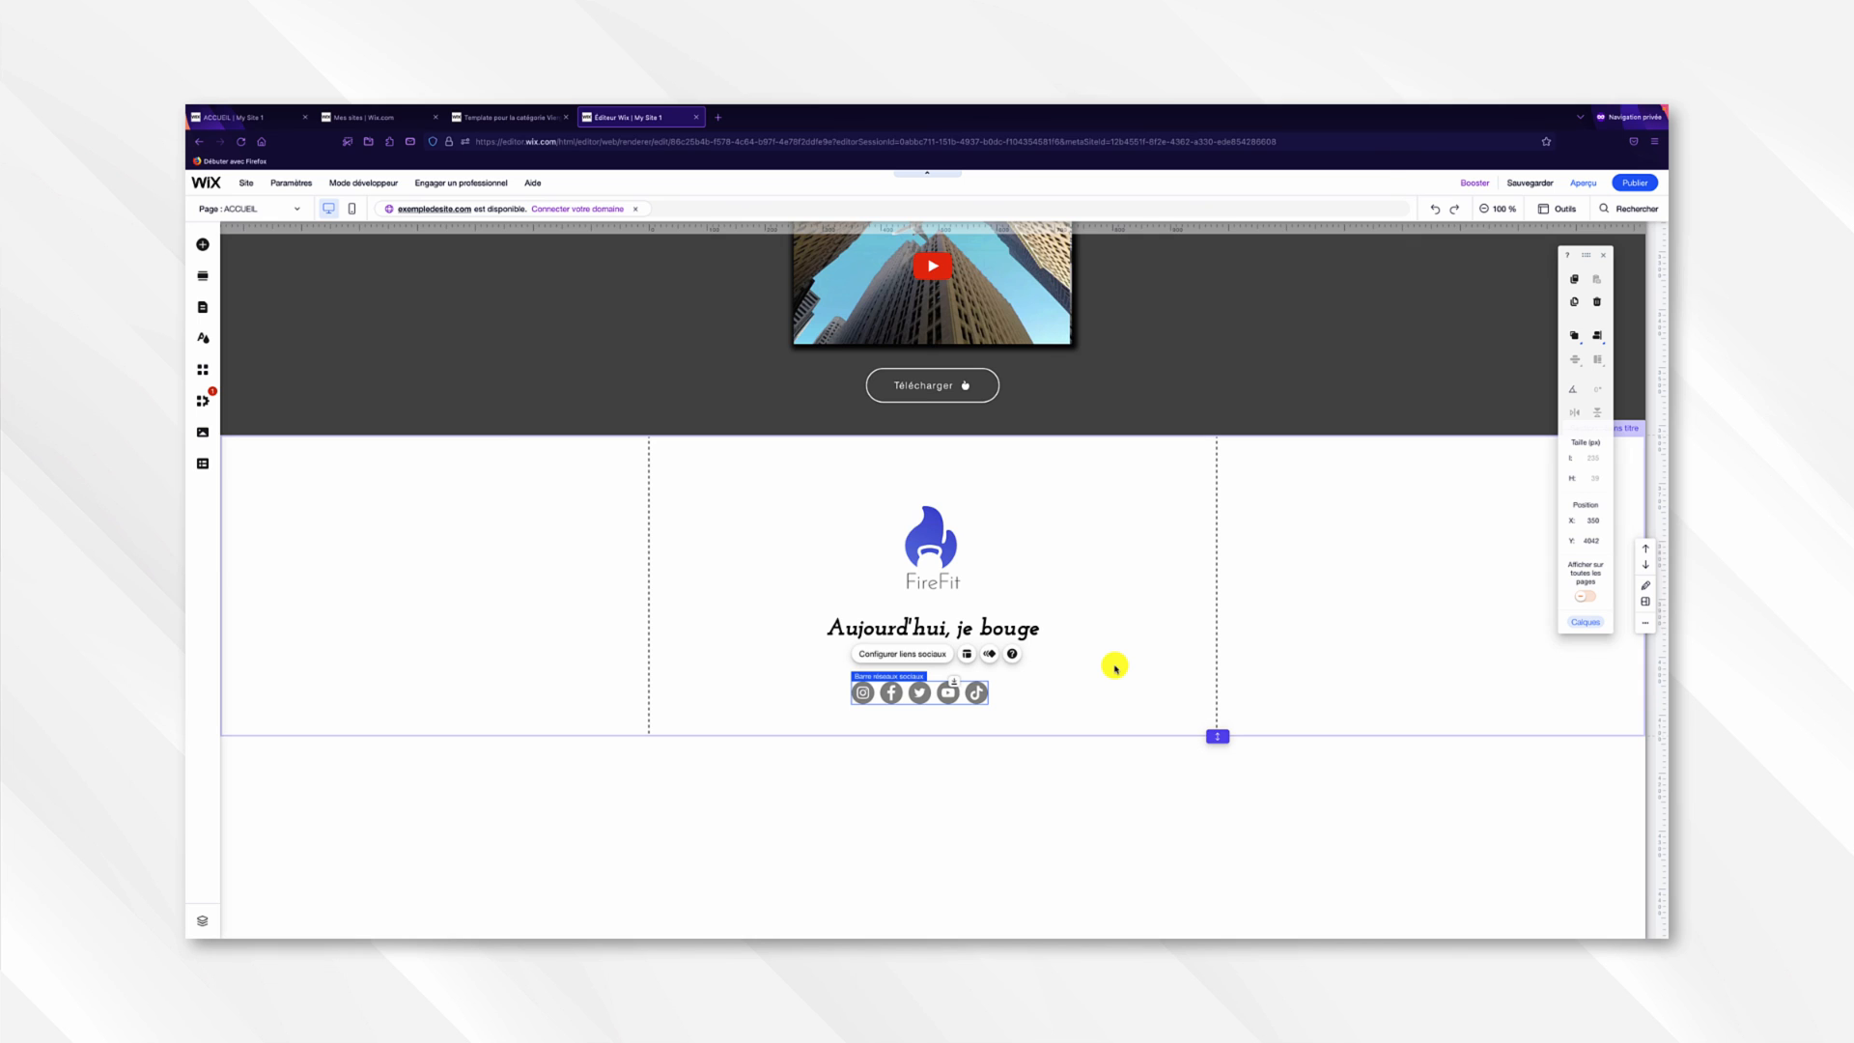
Place the first "Menus assortis" horizontal menu in the page header and narrow it to about 398 px from its left edge.
scroll(1115, 668, "up", 15)
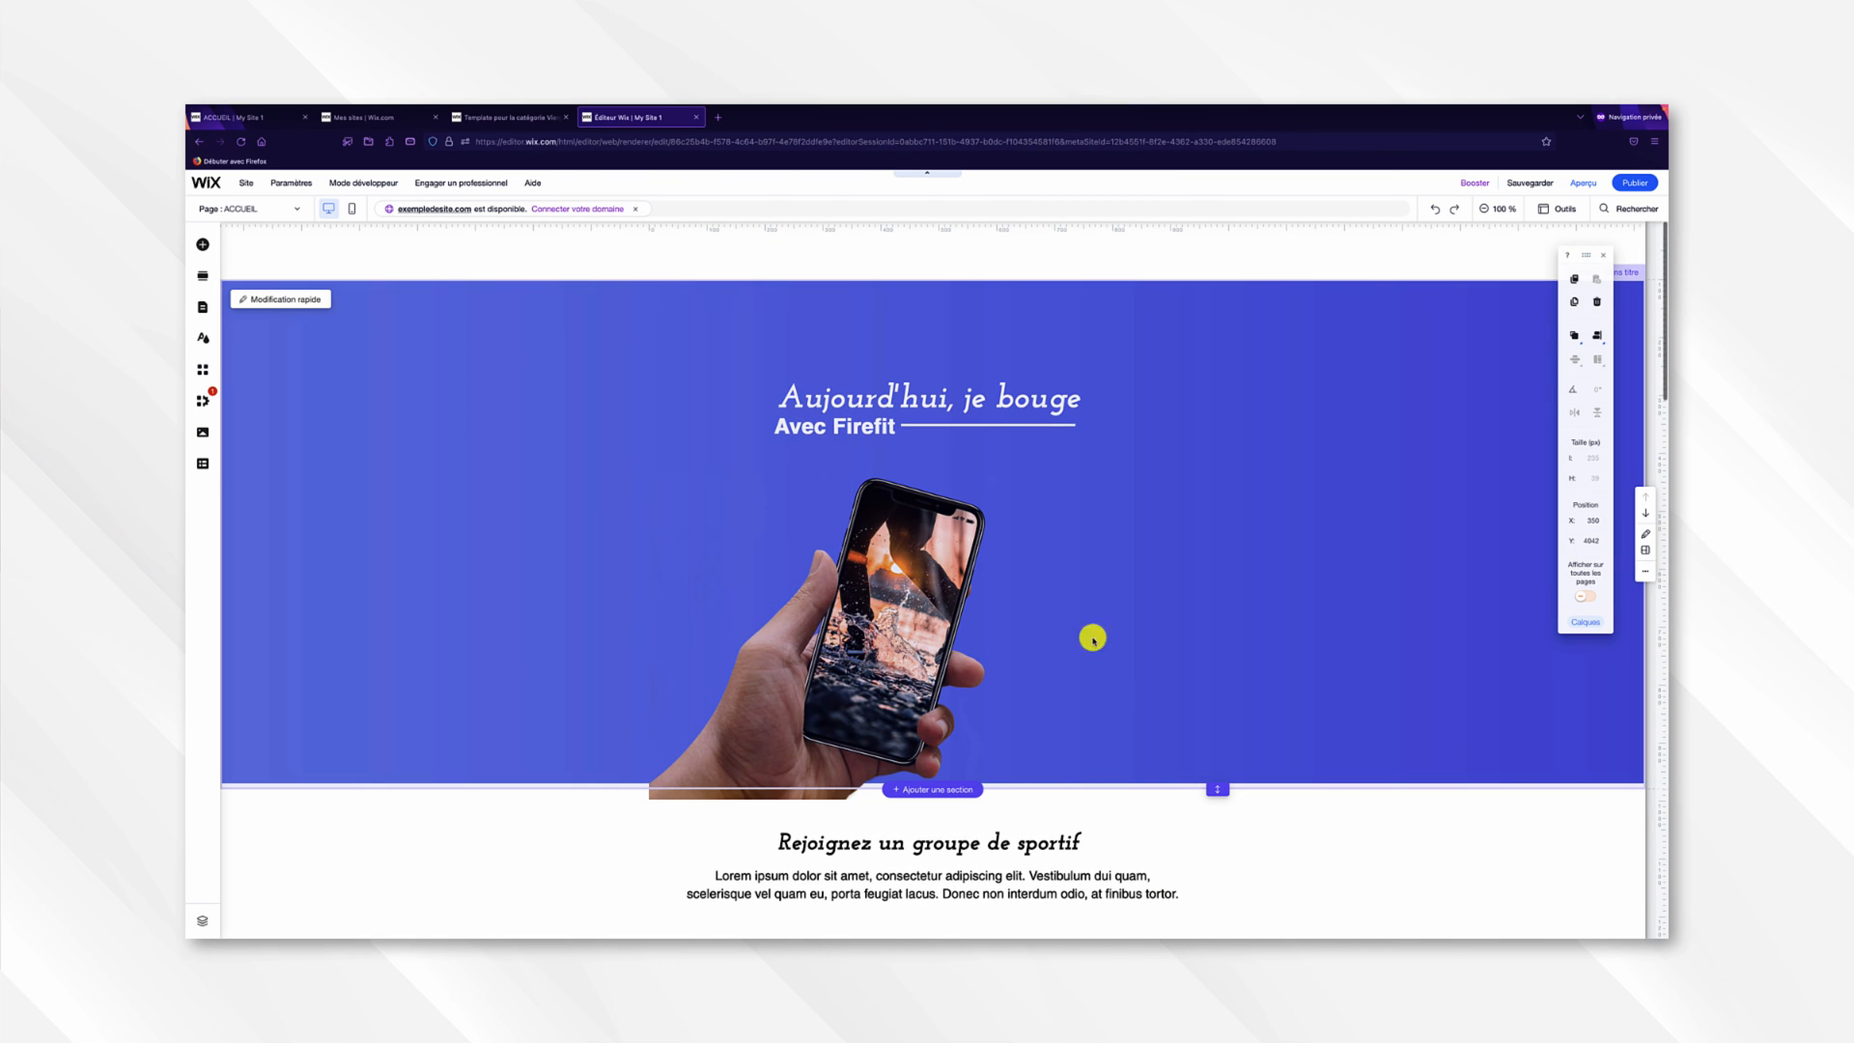
left_click(206, 244)
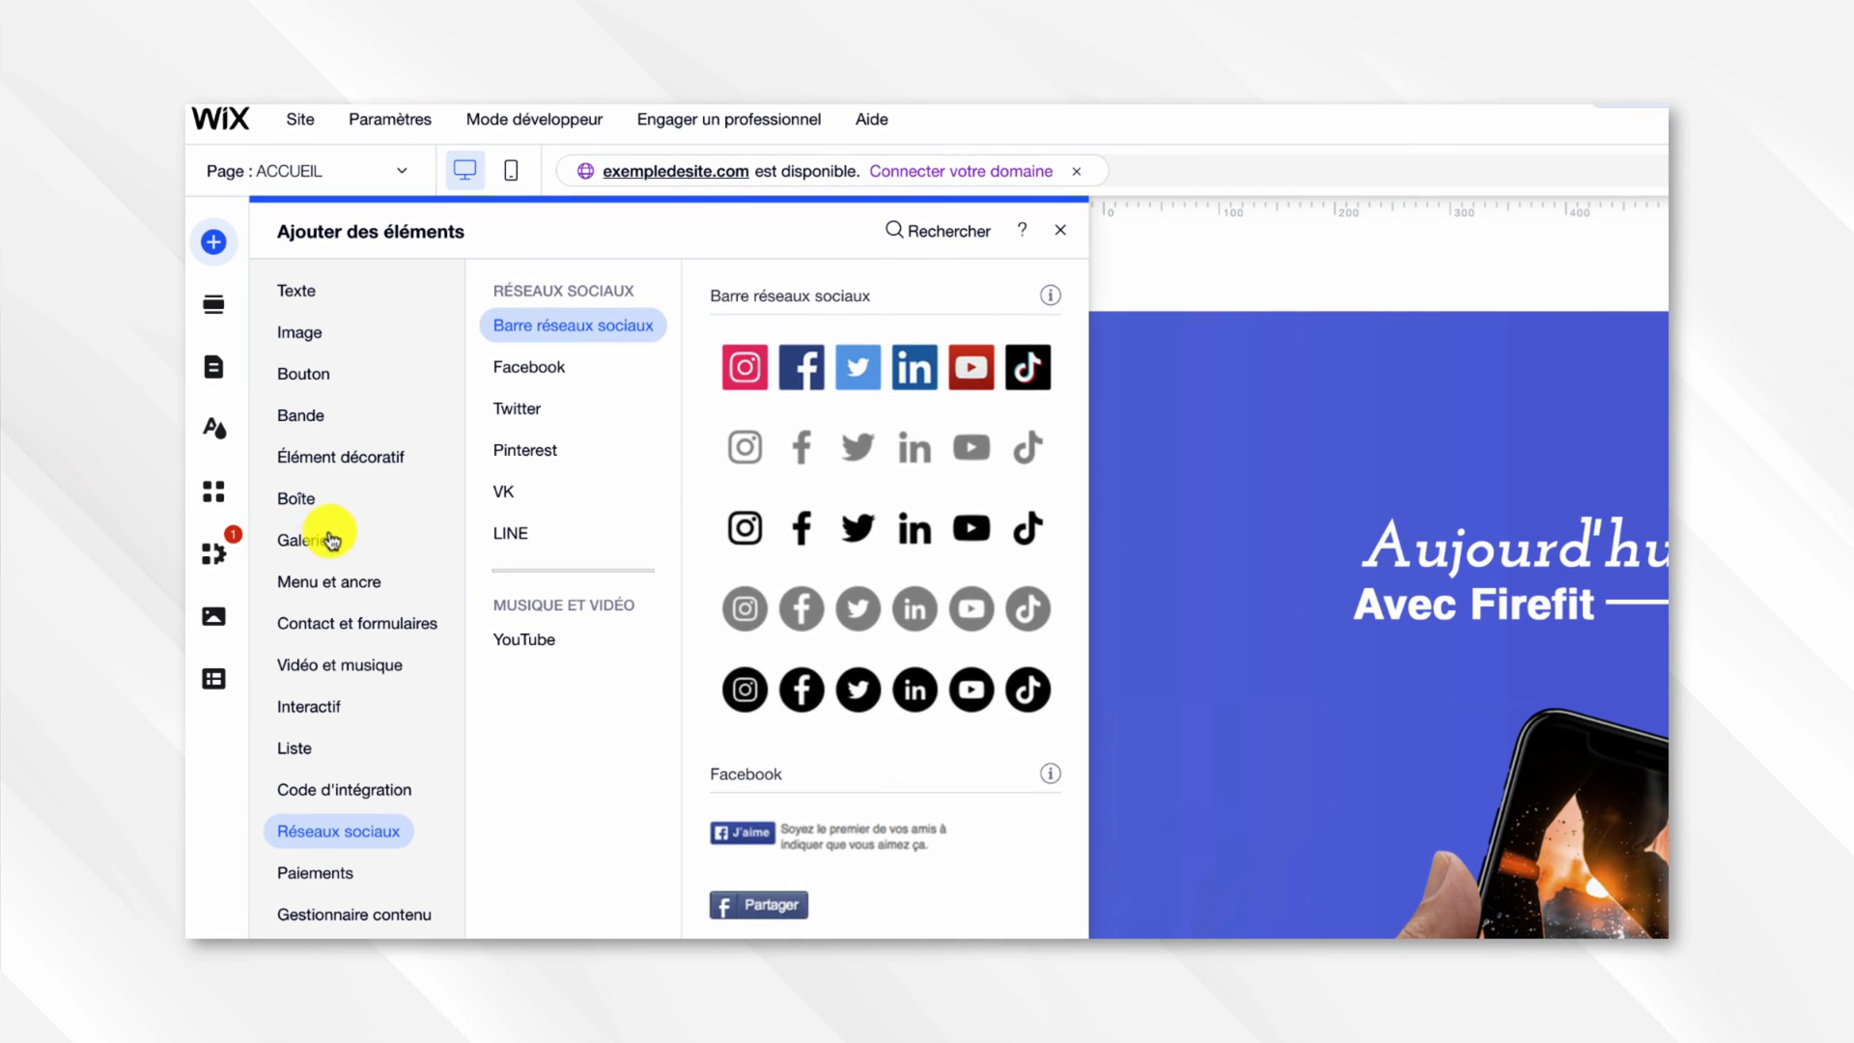
left_click(287, 434)
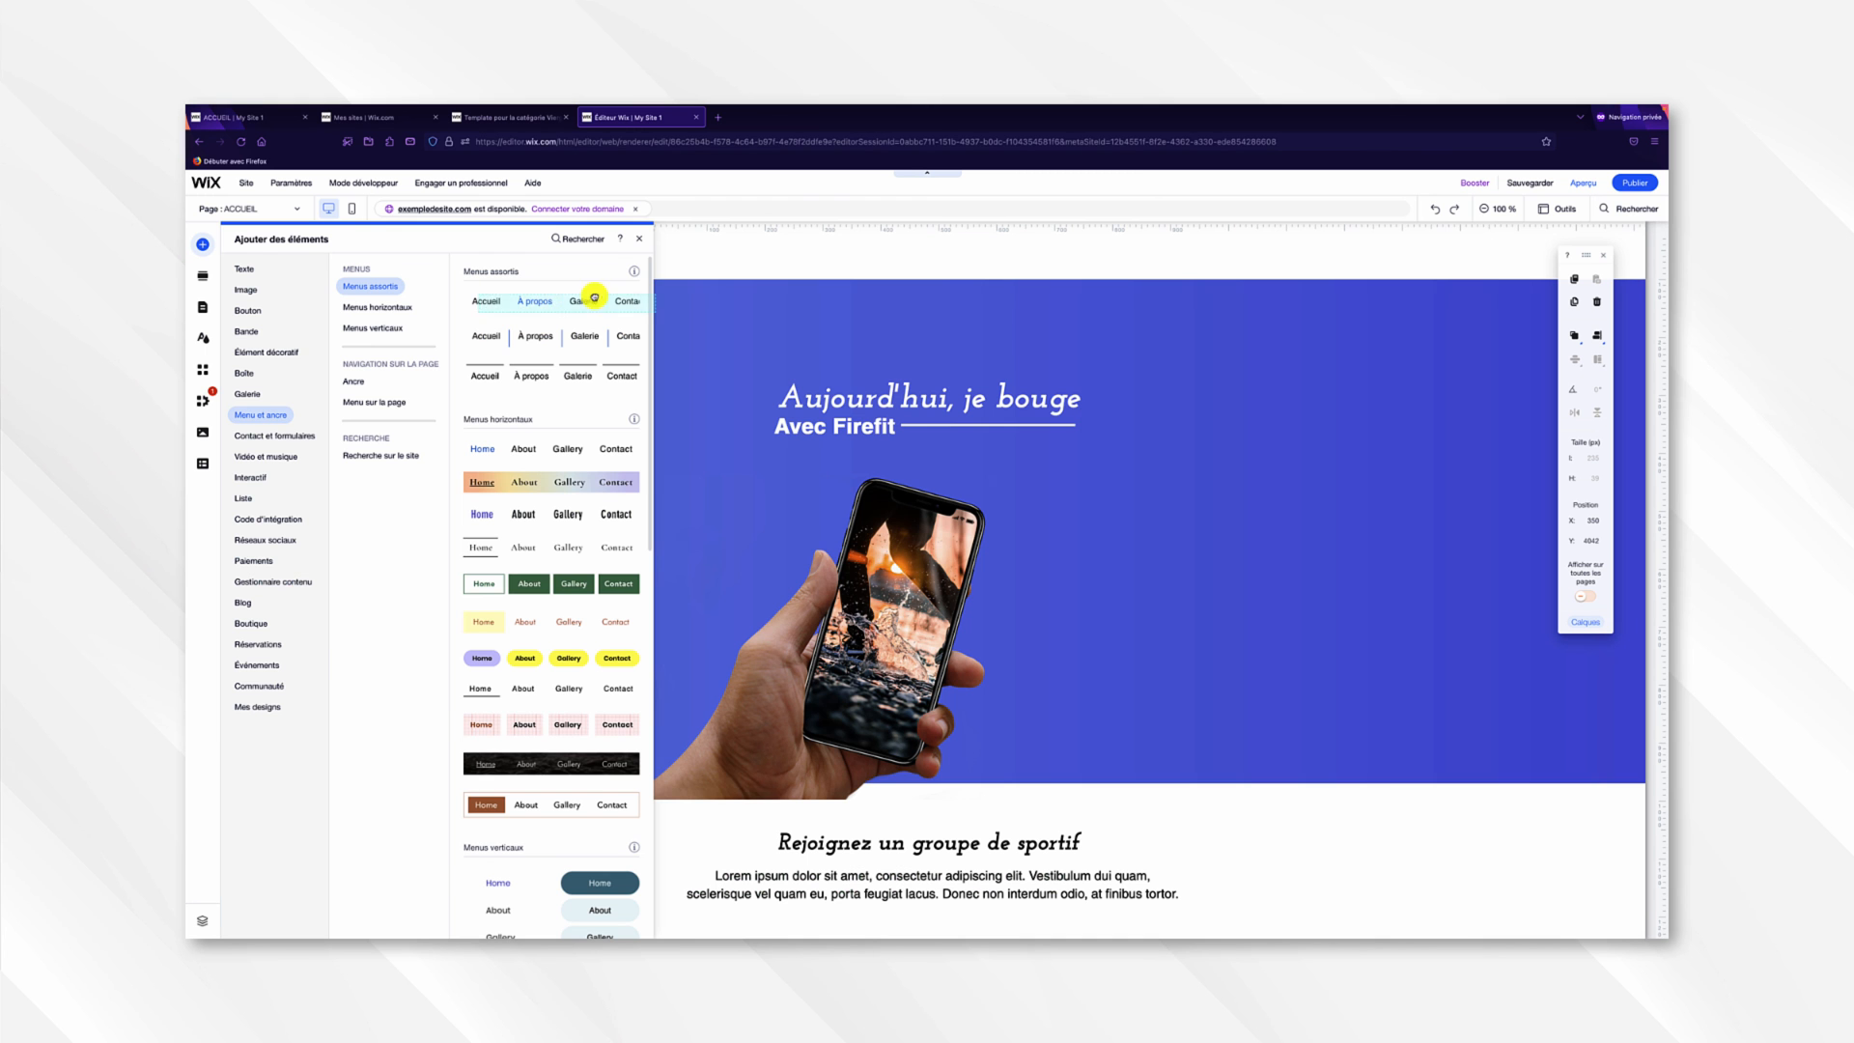
left_click_drag(877, 359, 961, 250)
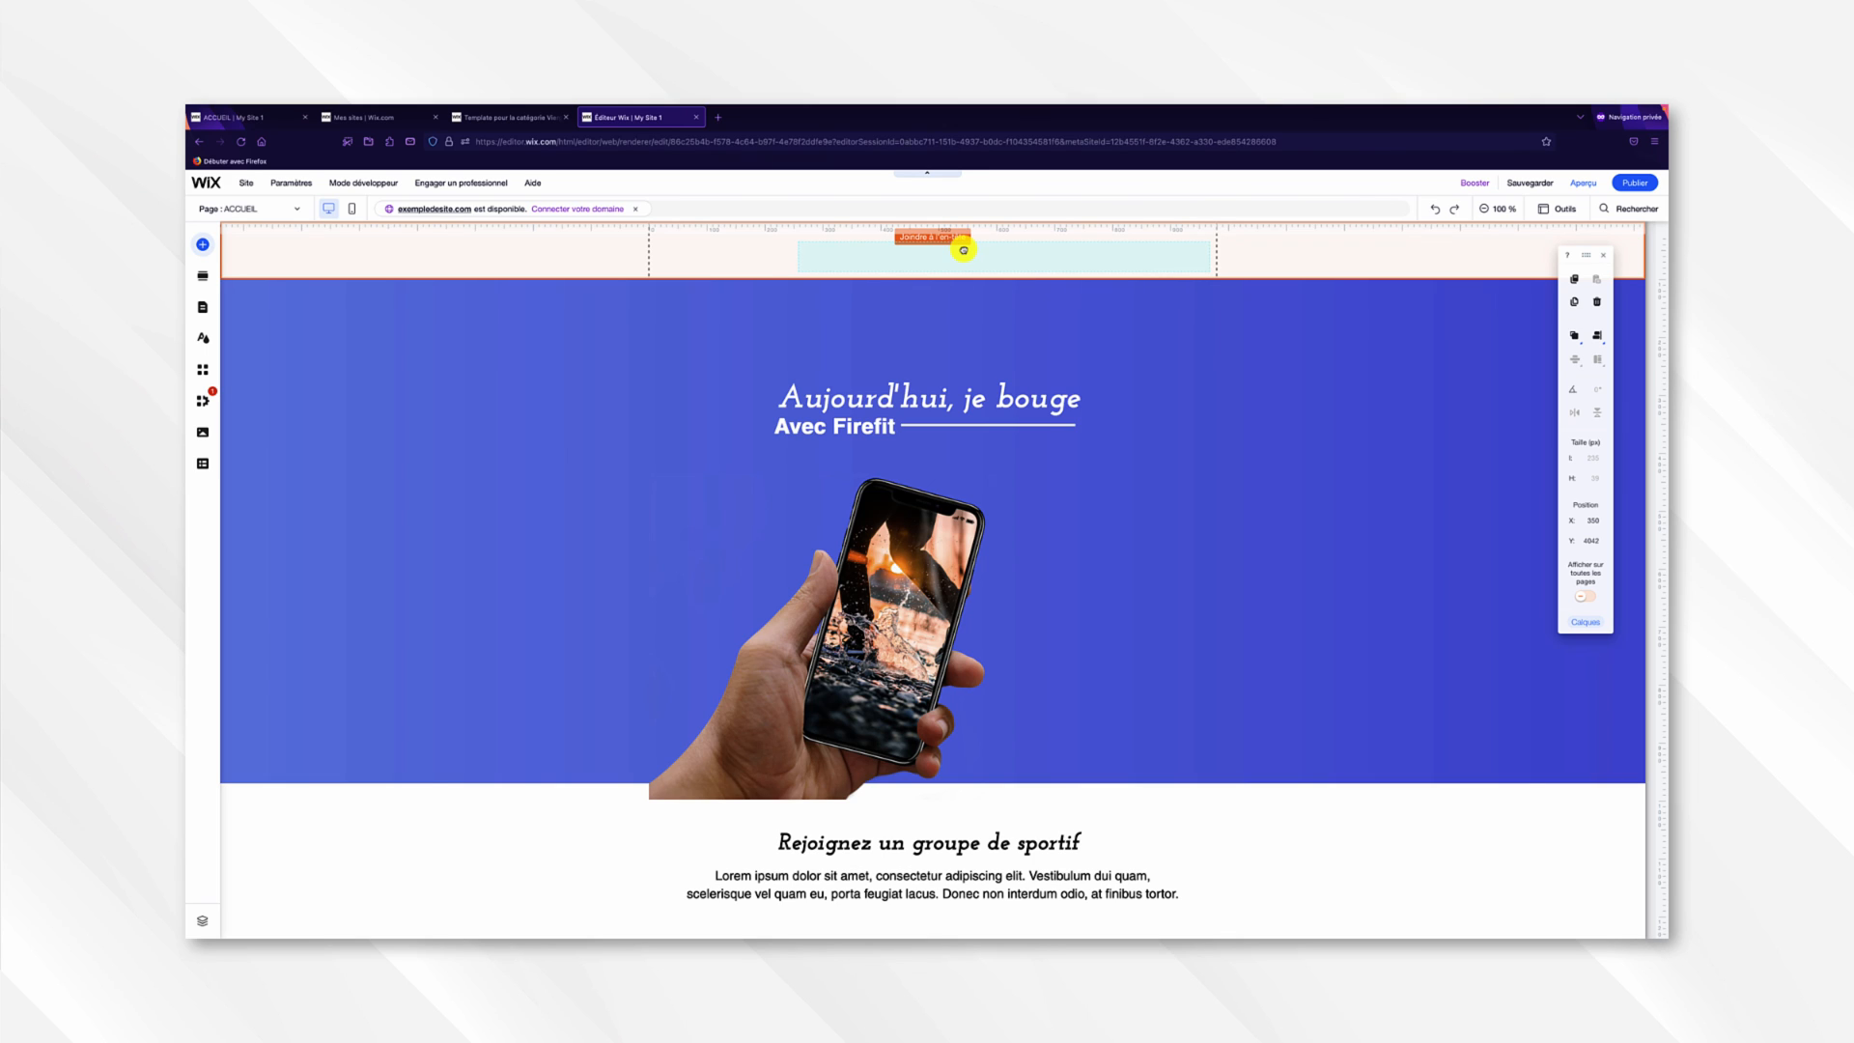
left_click_drag(964, 250, 963, 249)
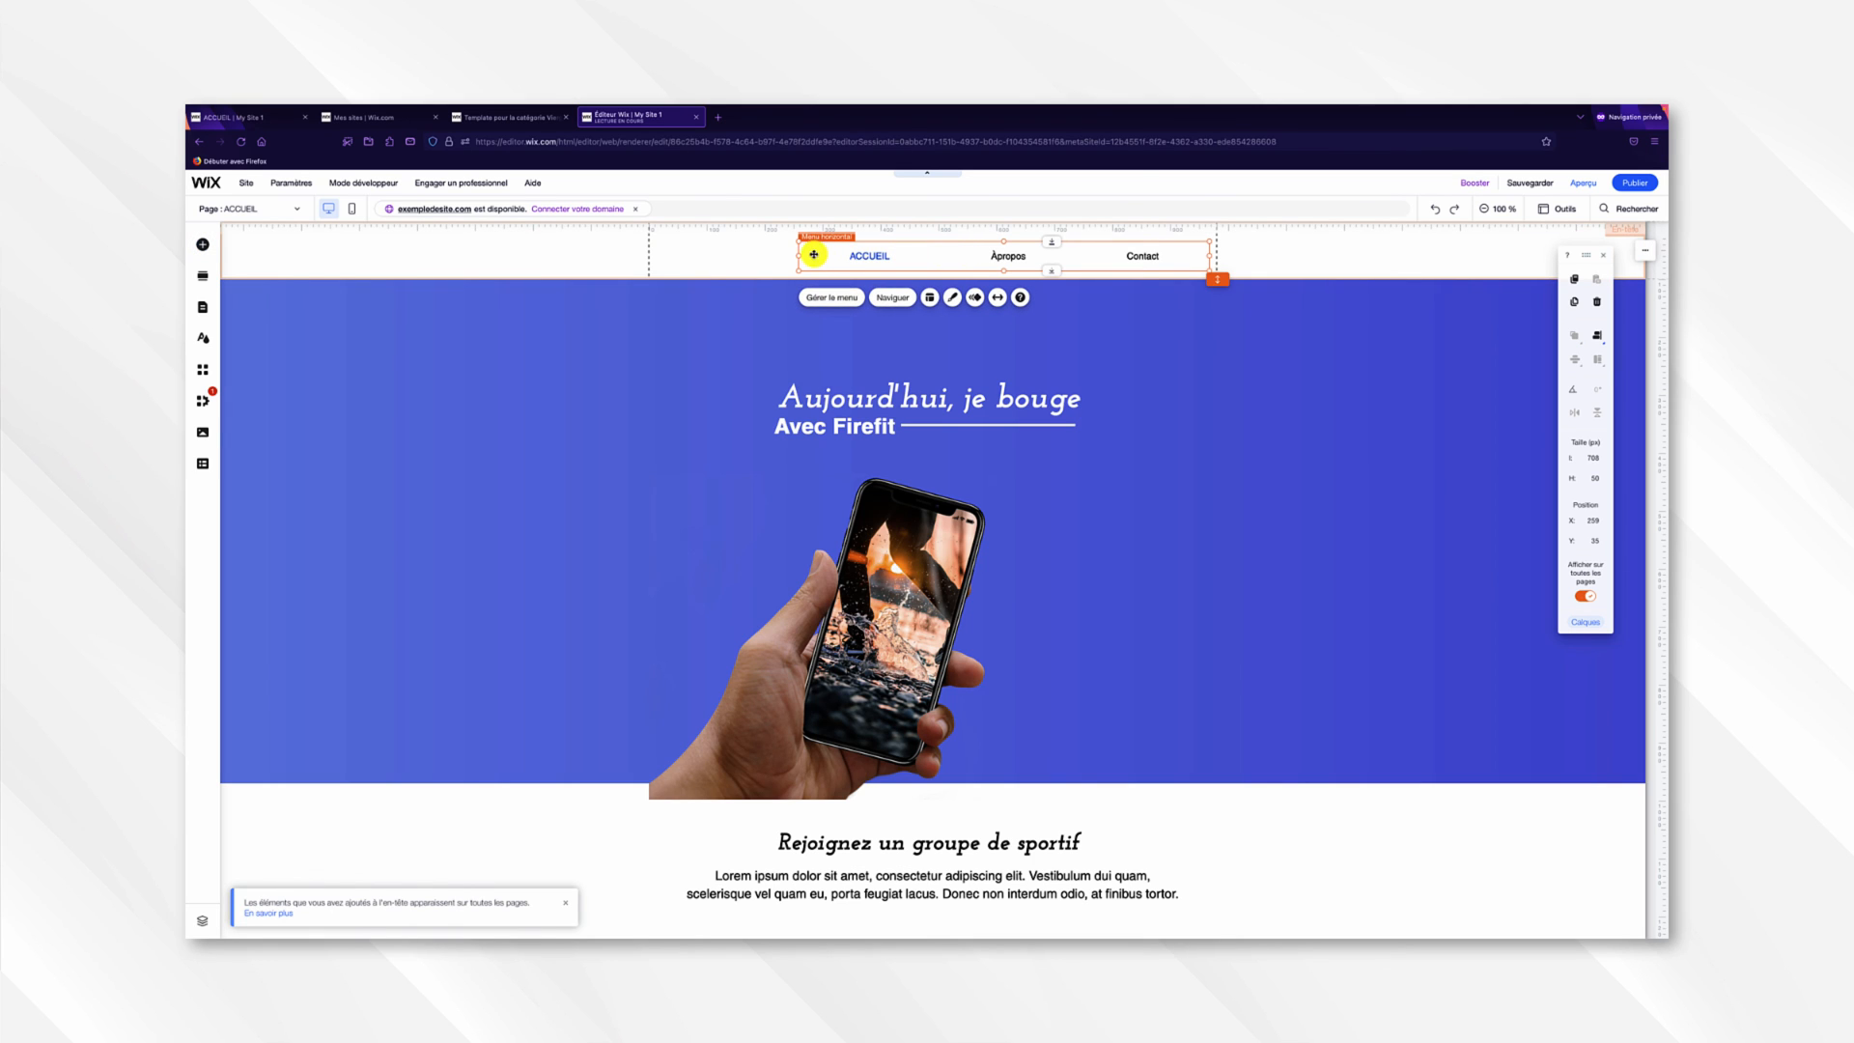
left_click_drag(796, 254, 977, 260)
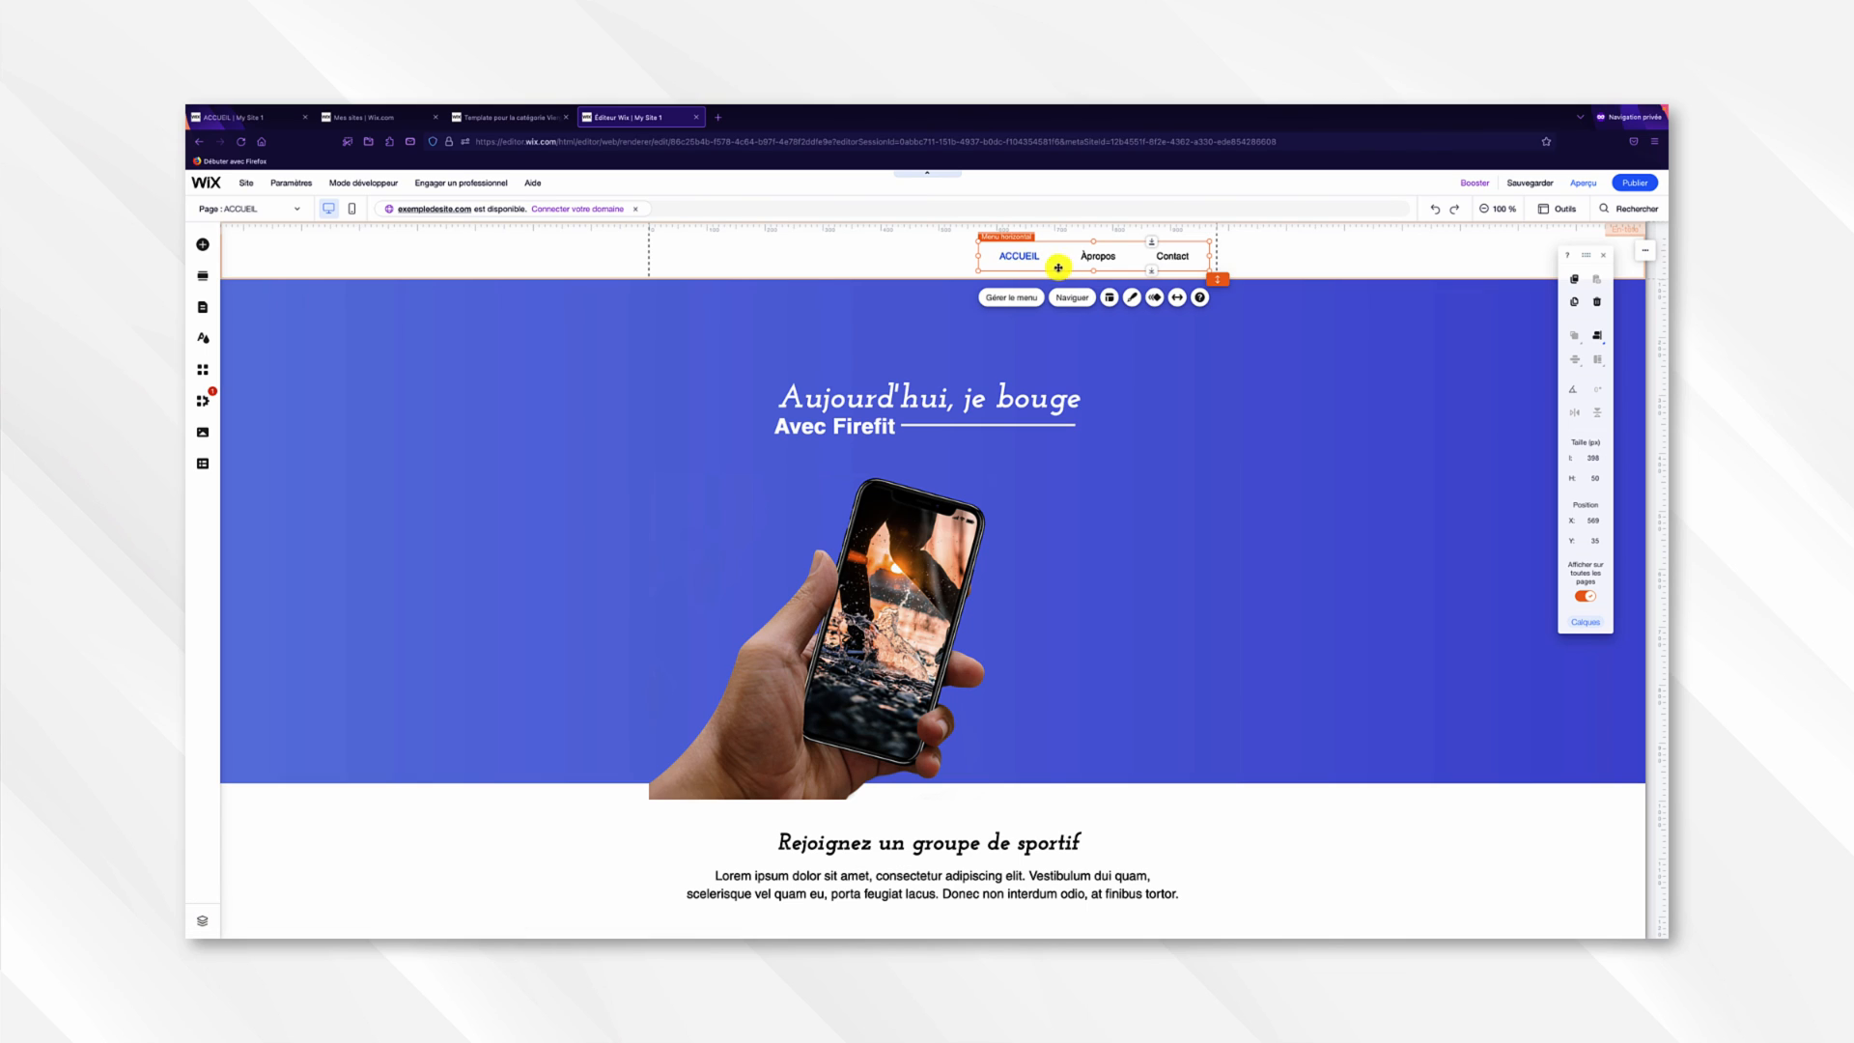
Review the menu's Standard design options for colour and opacity, corners, shadow, text and spacing.
left_click(1134, 301)
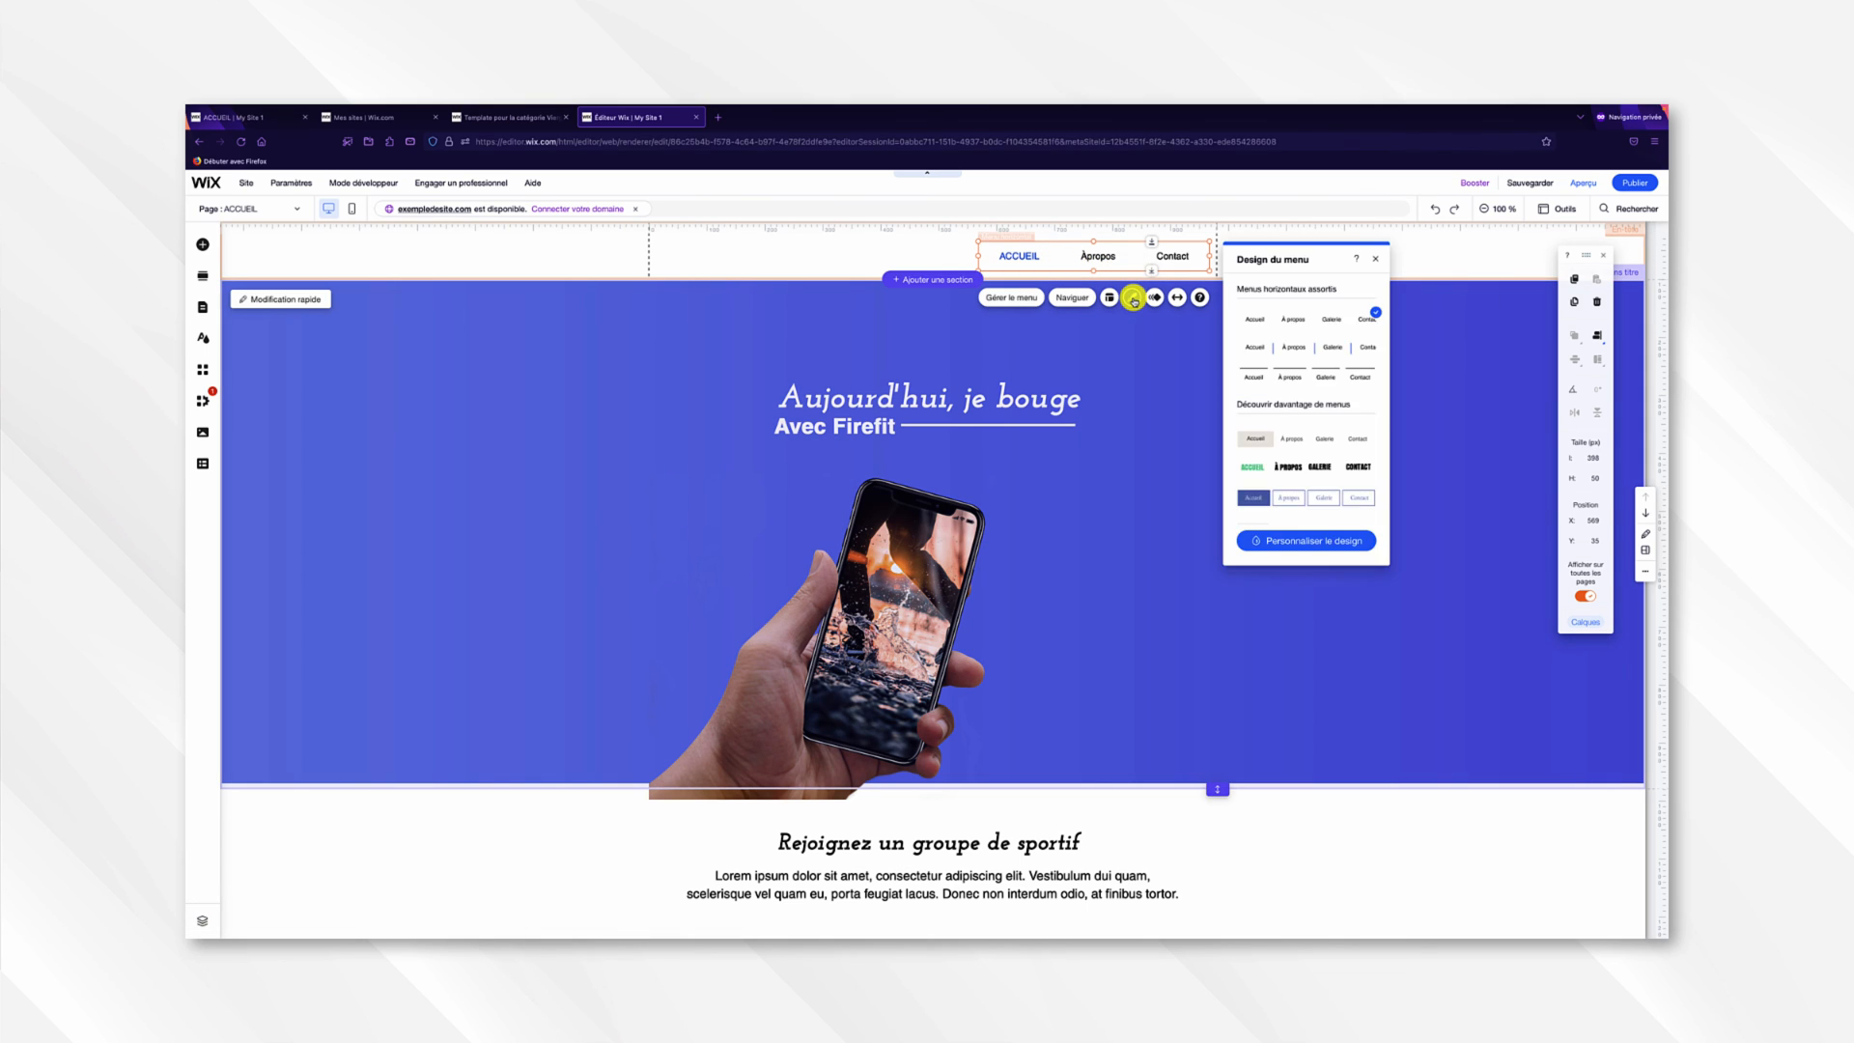
left_click(1319, 540)
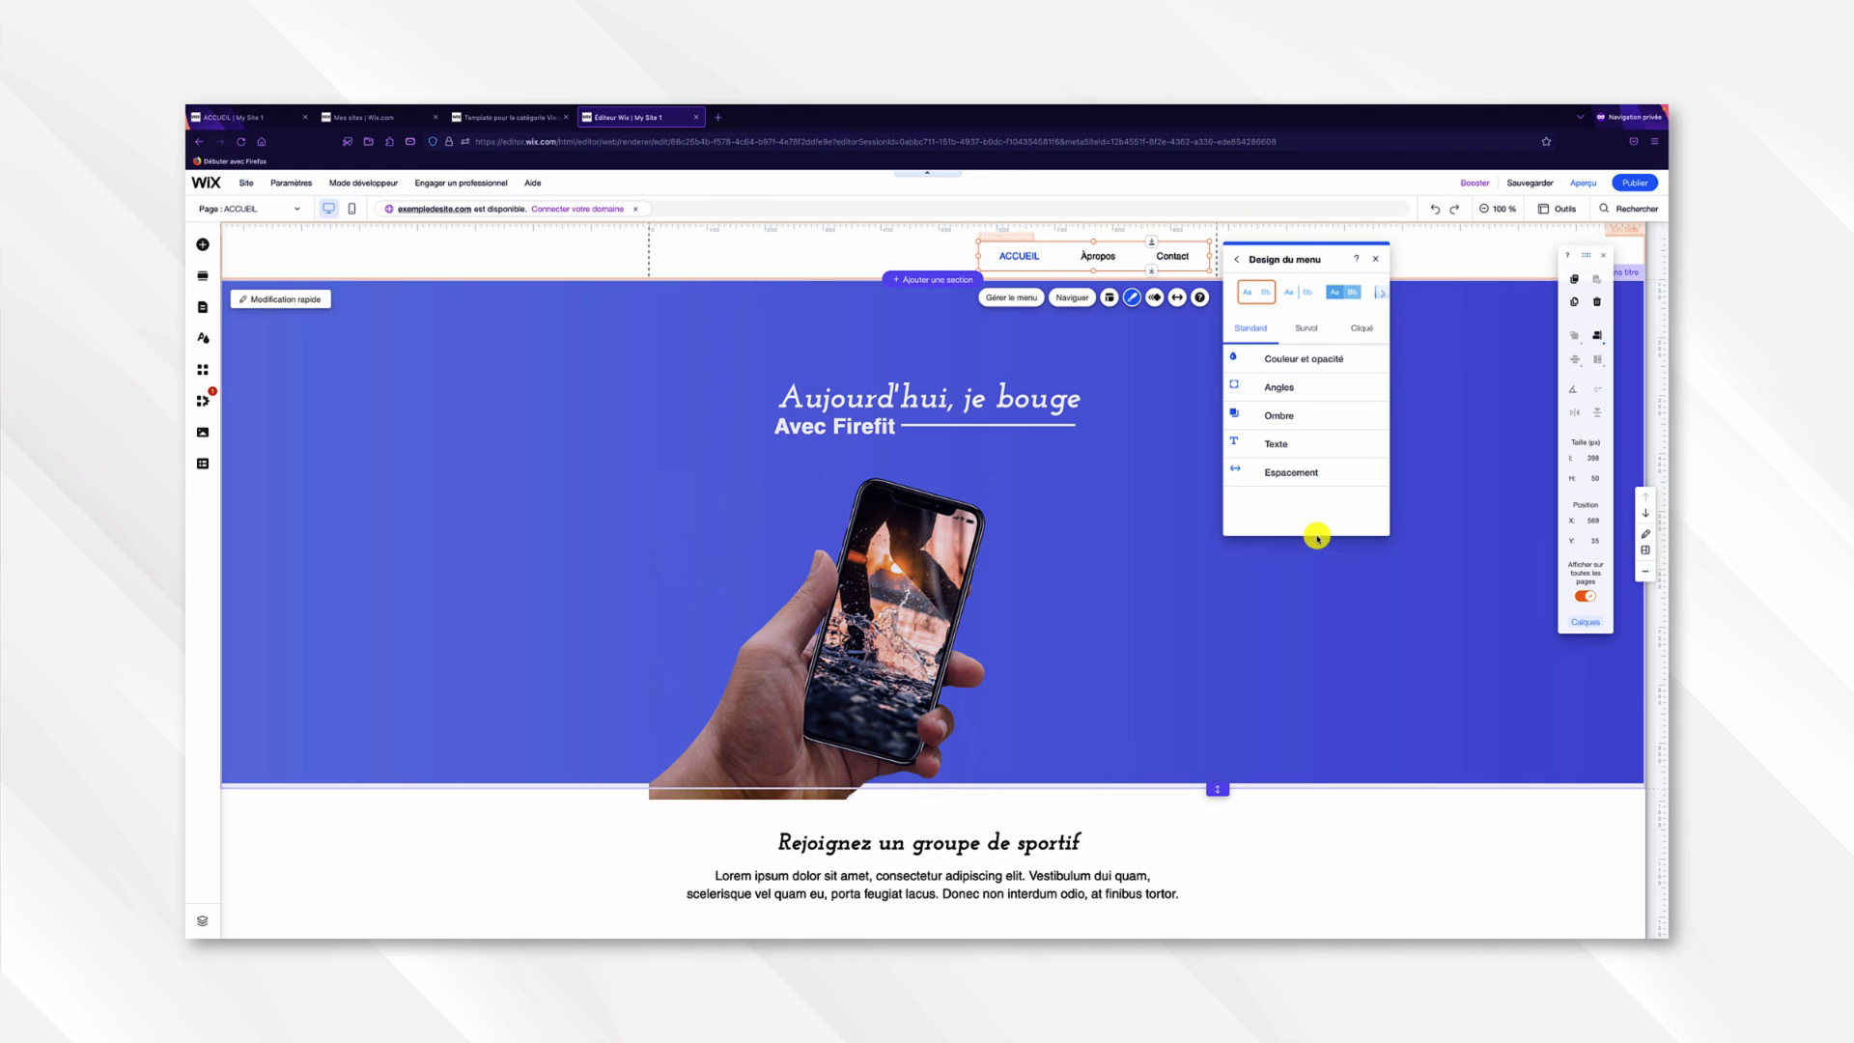
left_click(1286, 365)
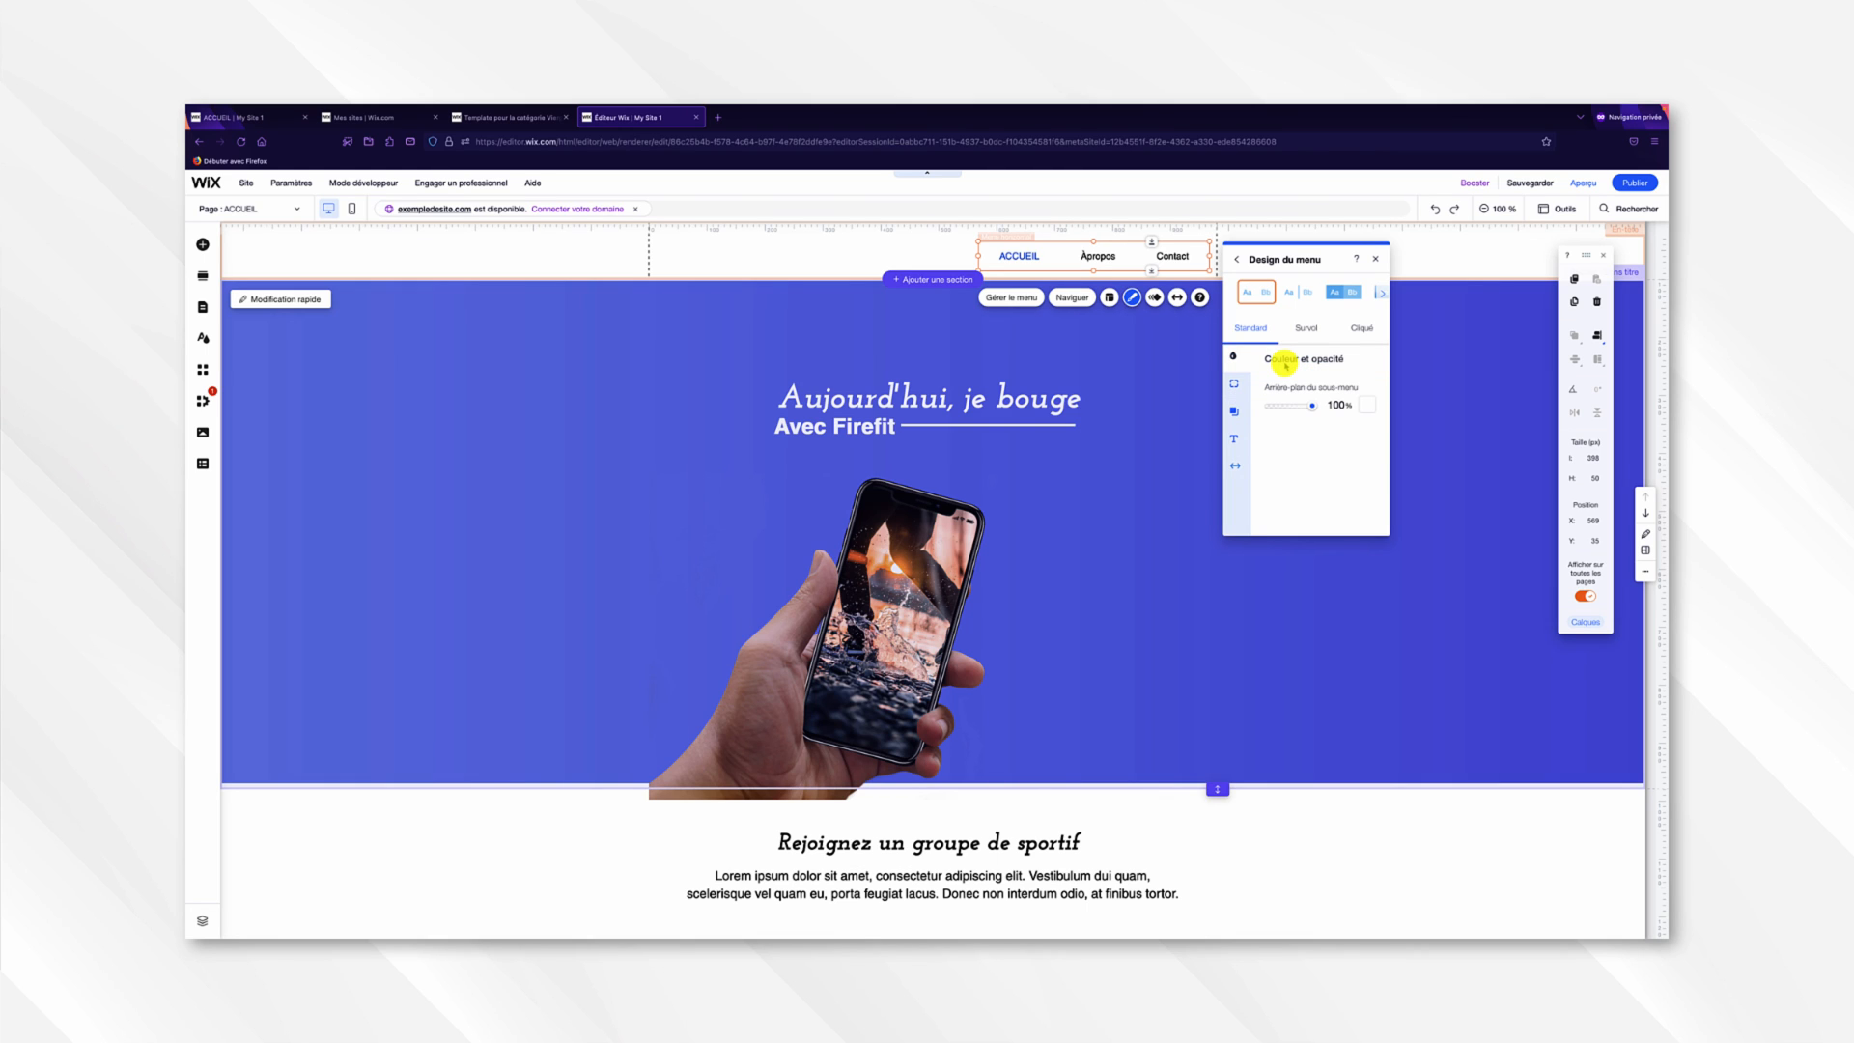
left_click(1237, 388)
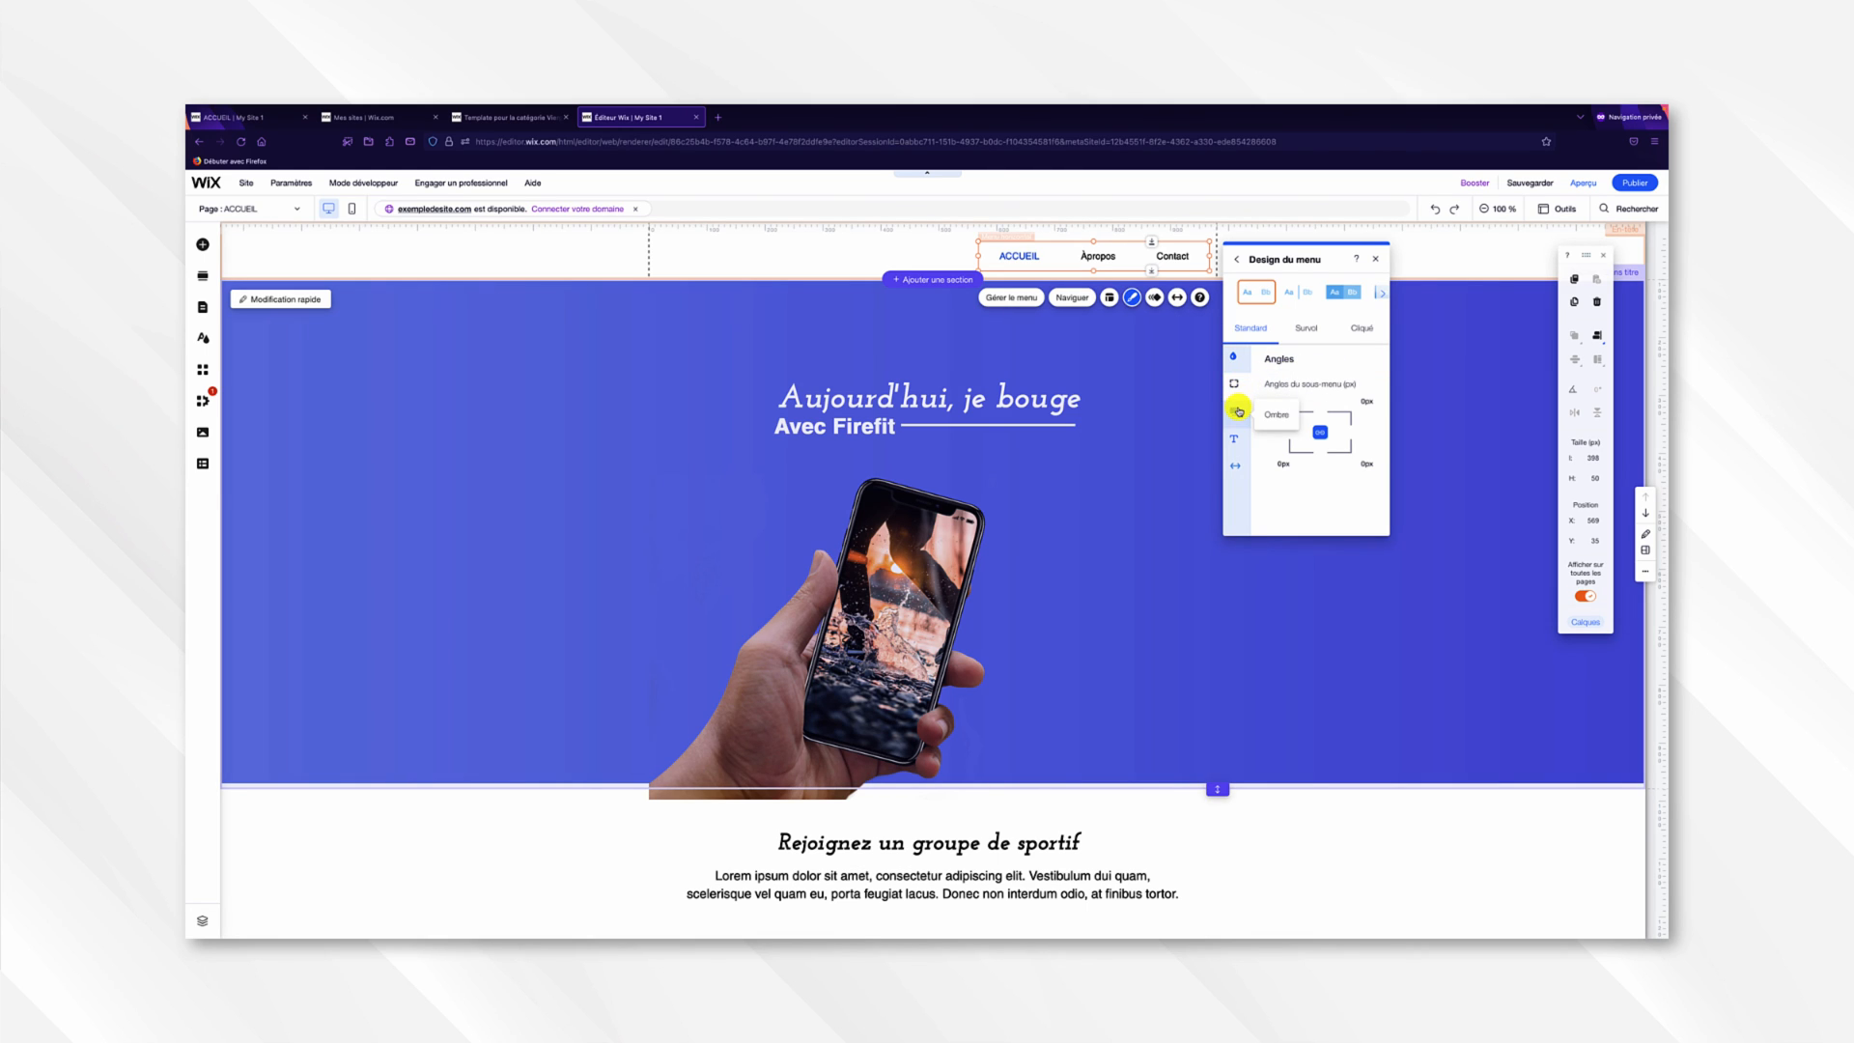
left_click(1239, 411)
left_click(1235, 439)
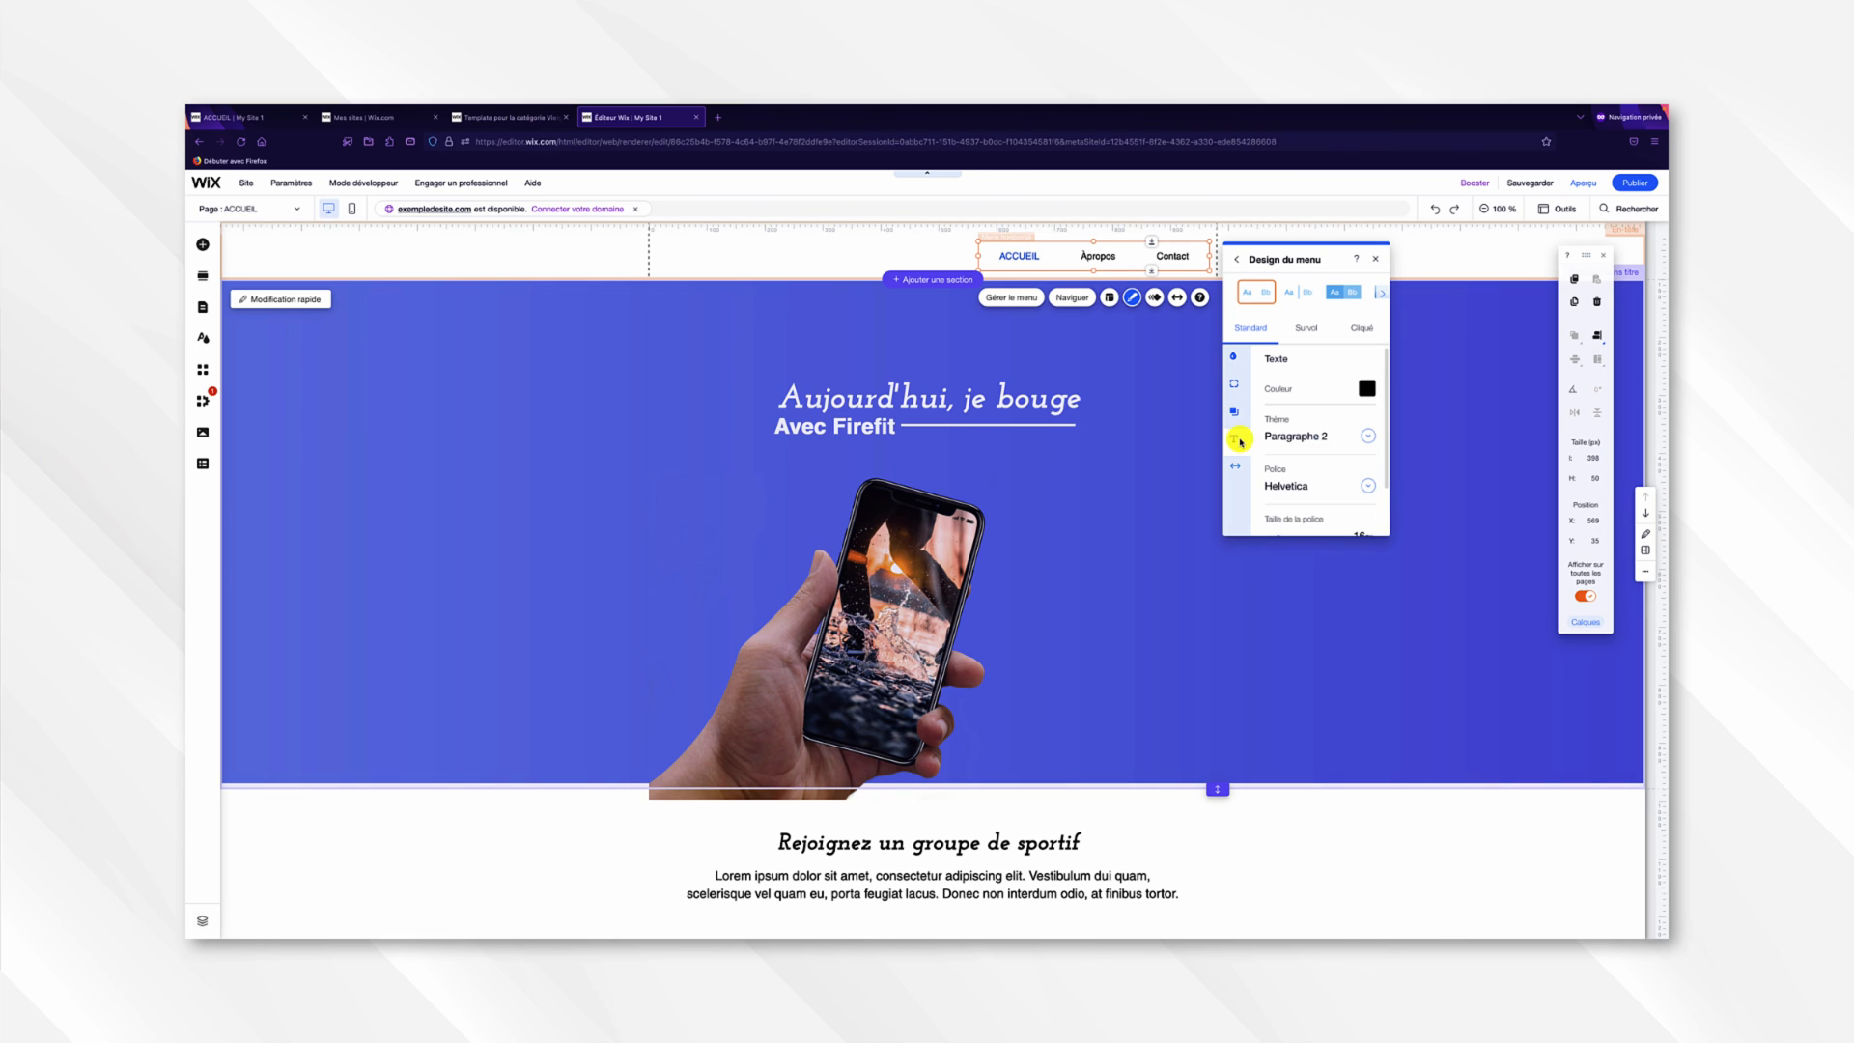
scroll(1309, 473, "down", 2)
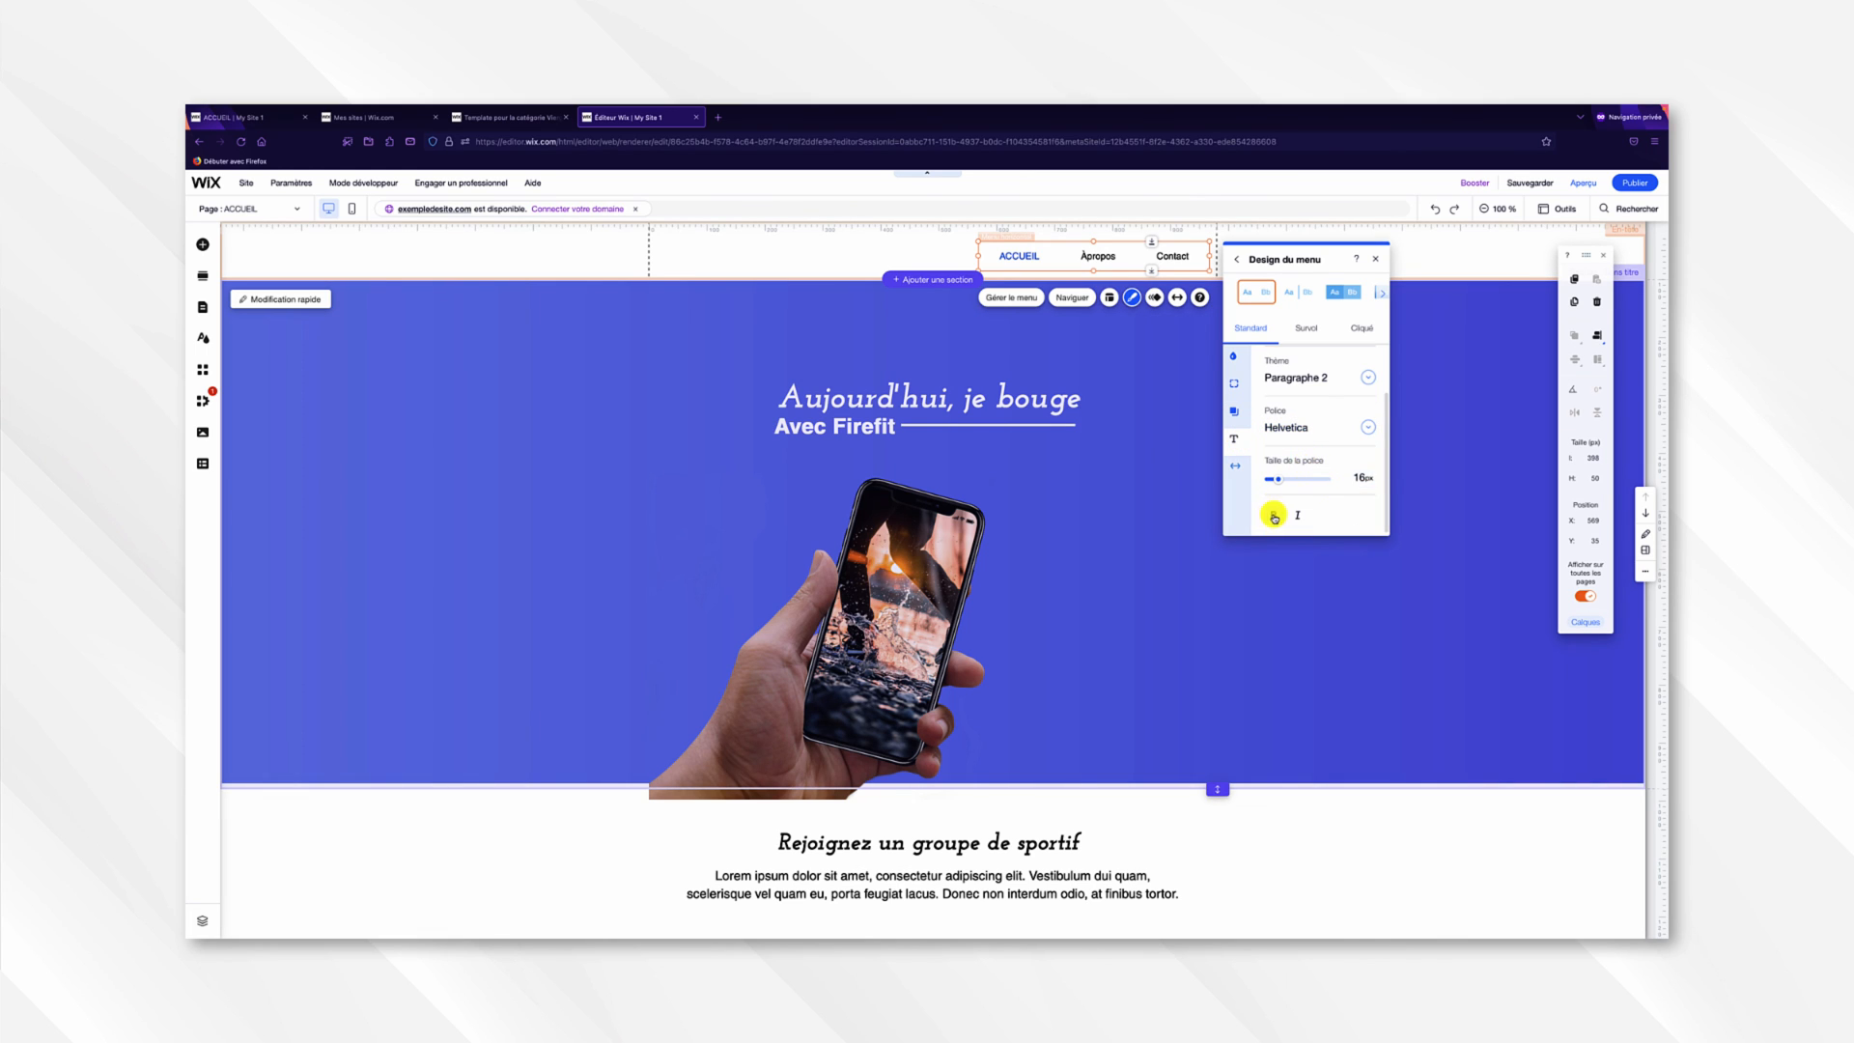
left_click(1232, 466)
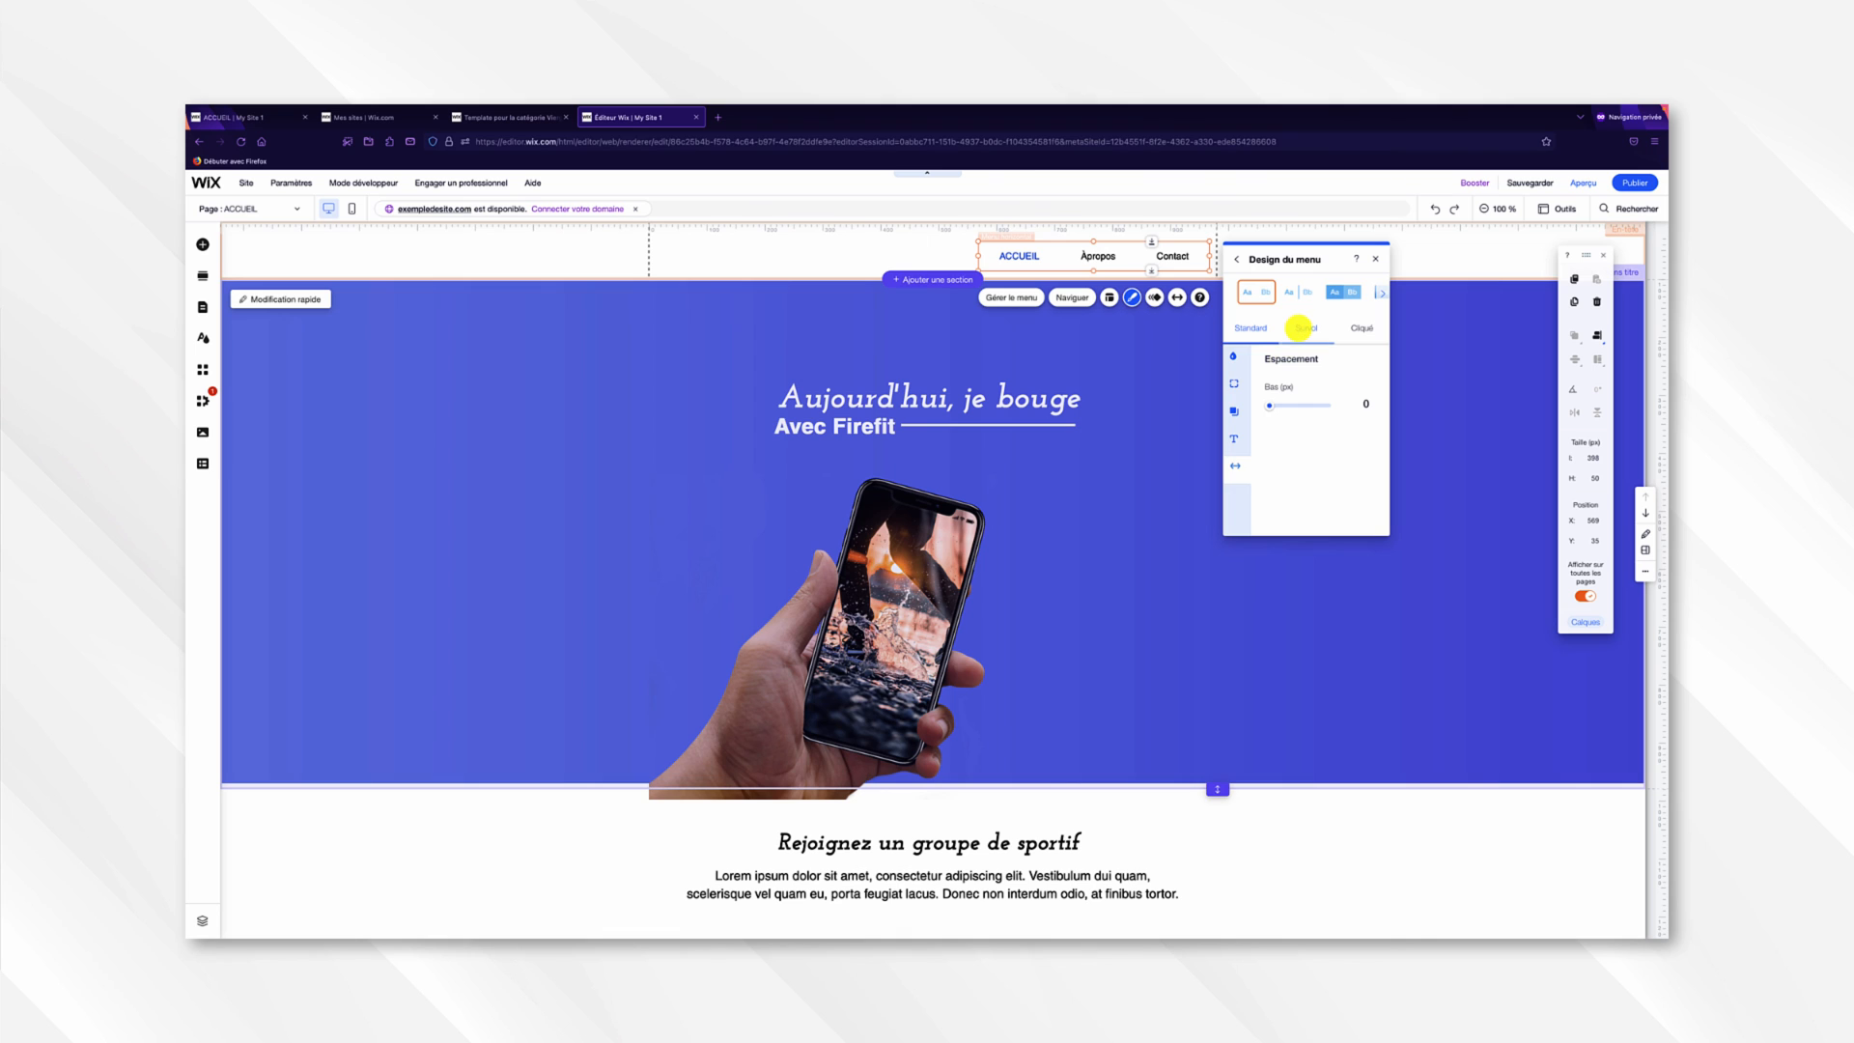
Set the menu's Survol text colour to the lighter blue saved in Mes couleurs.
left_click(1300, 329)
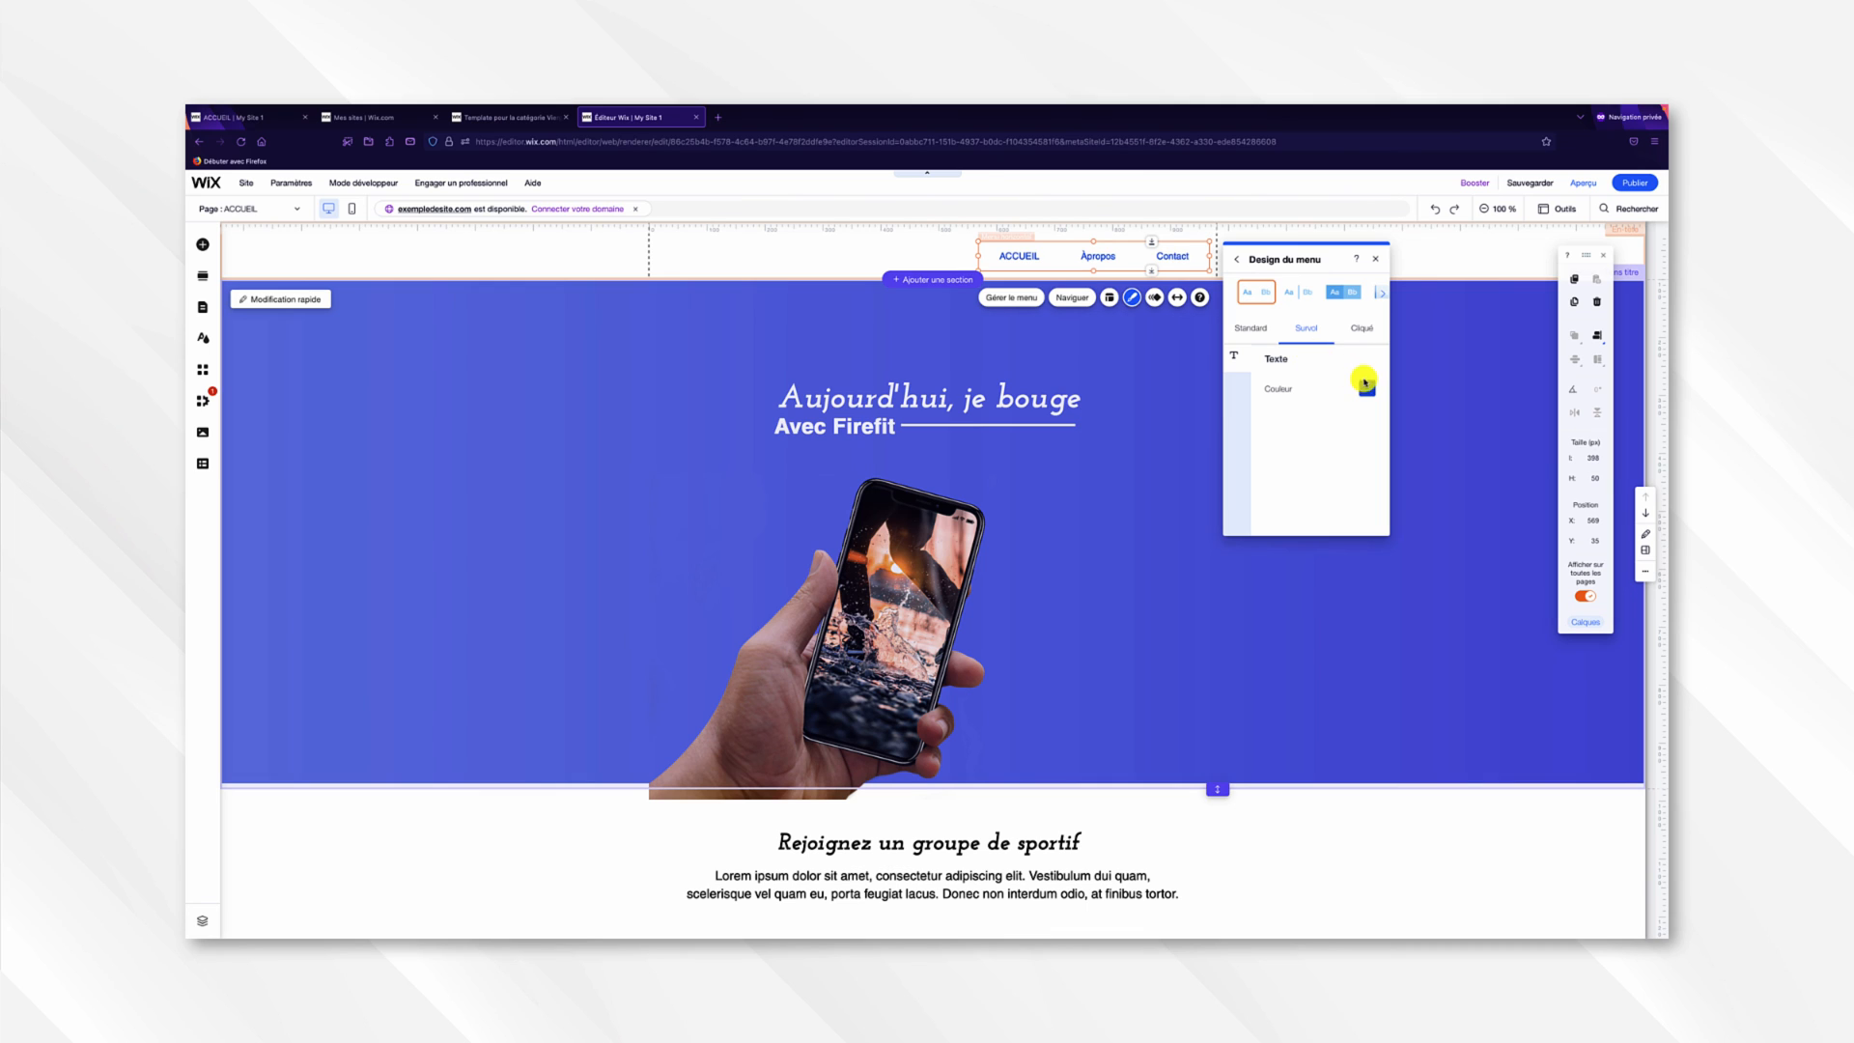
left_click(1366, 388)
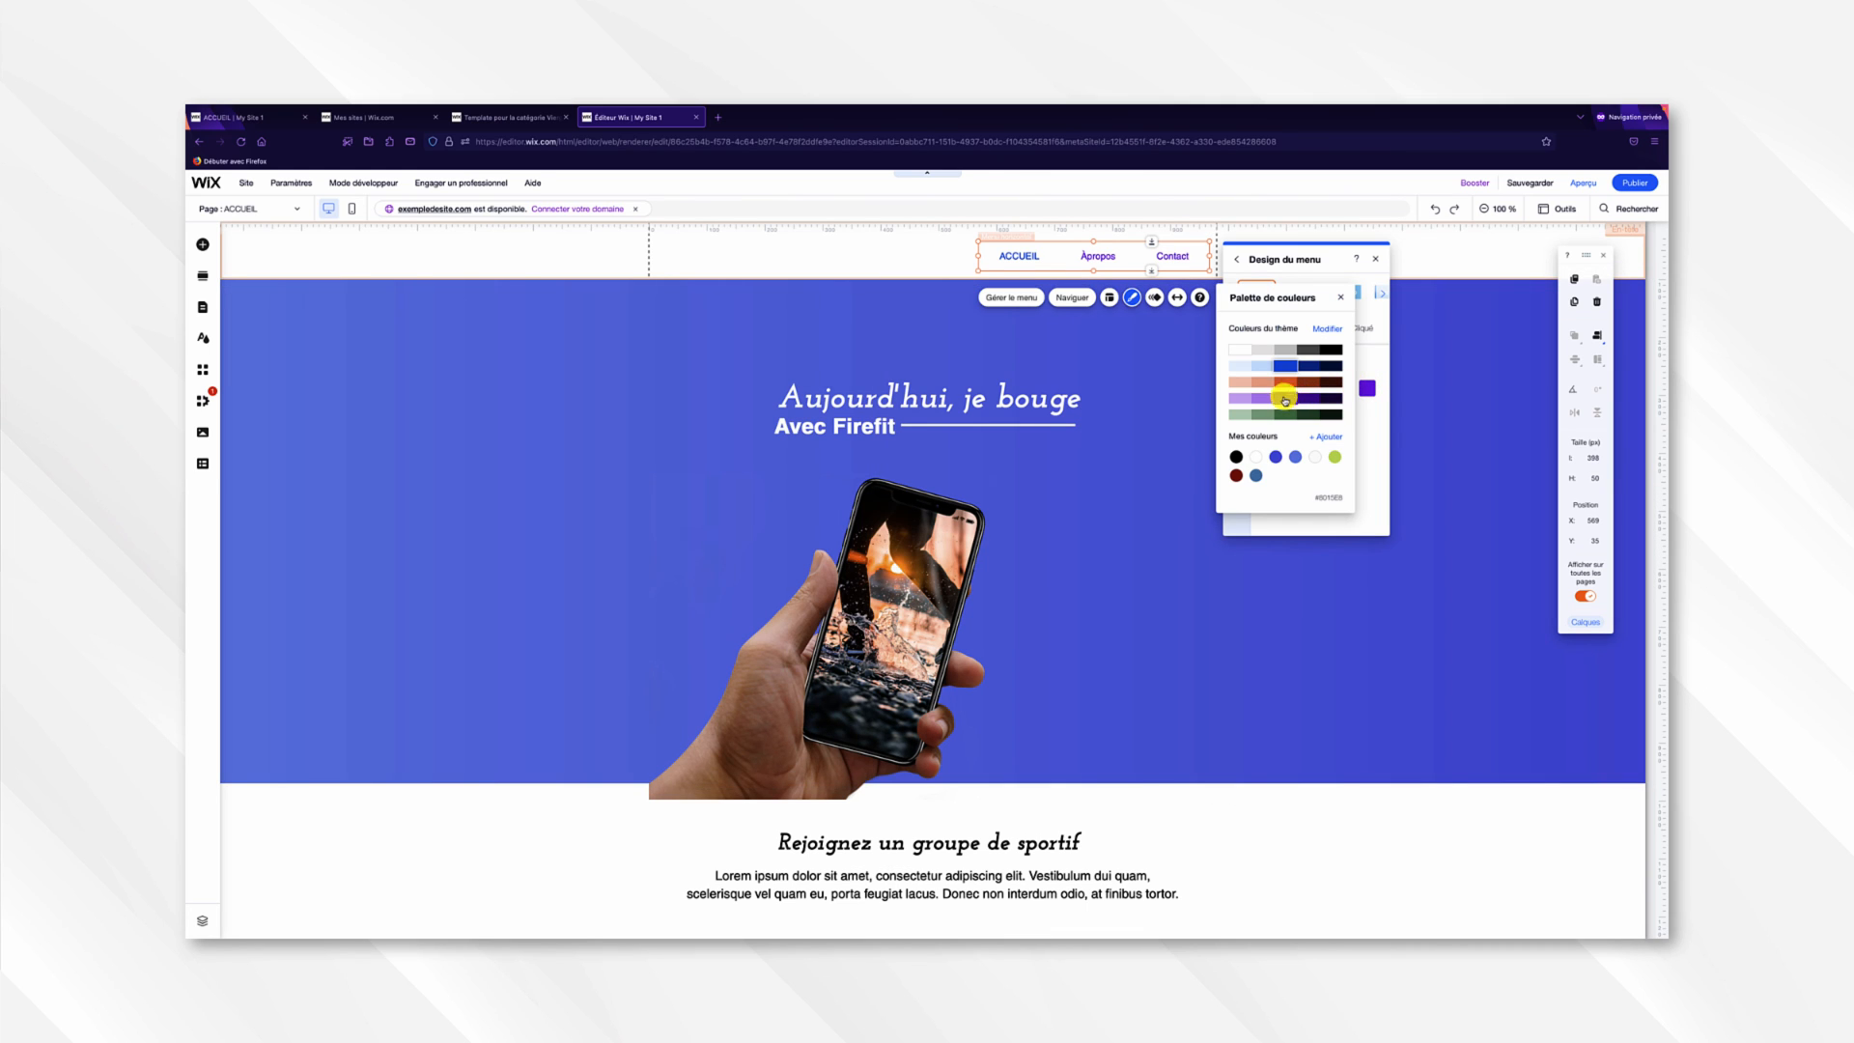
left_click(1294, 457)
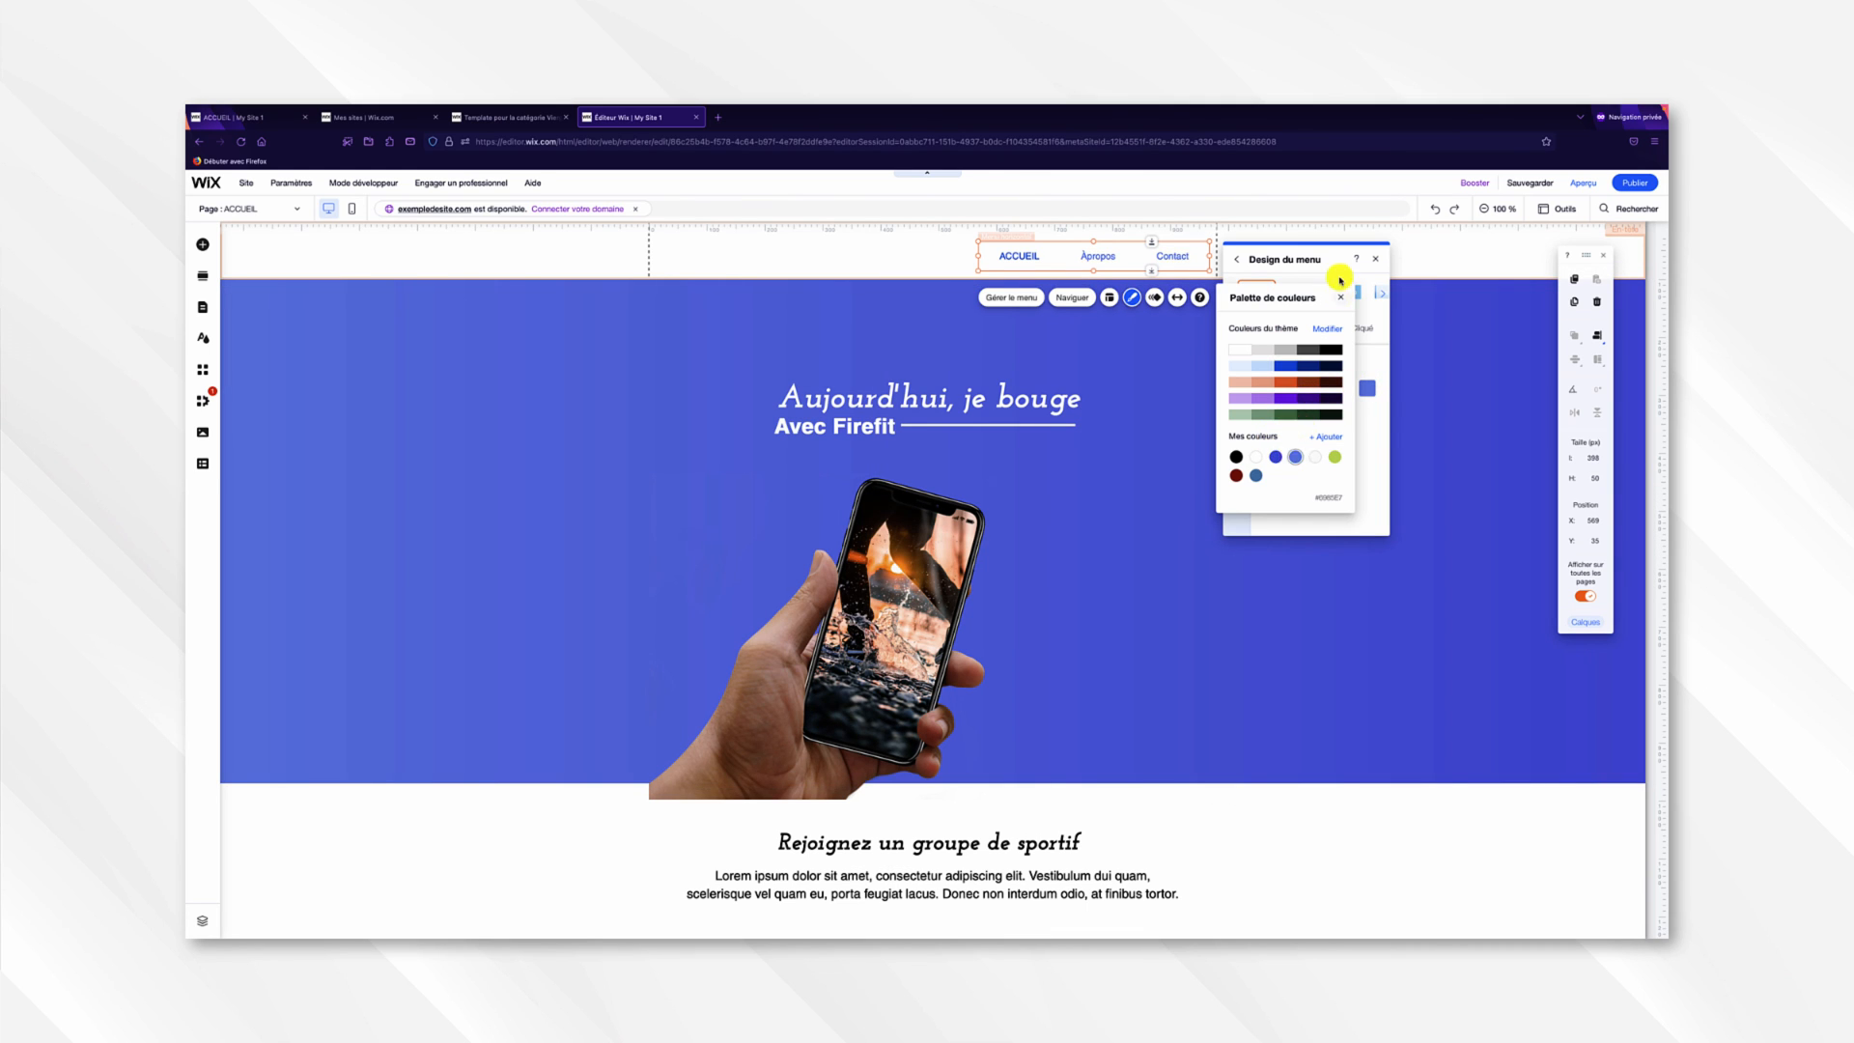
left_click(1340, 299)
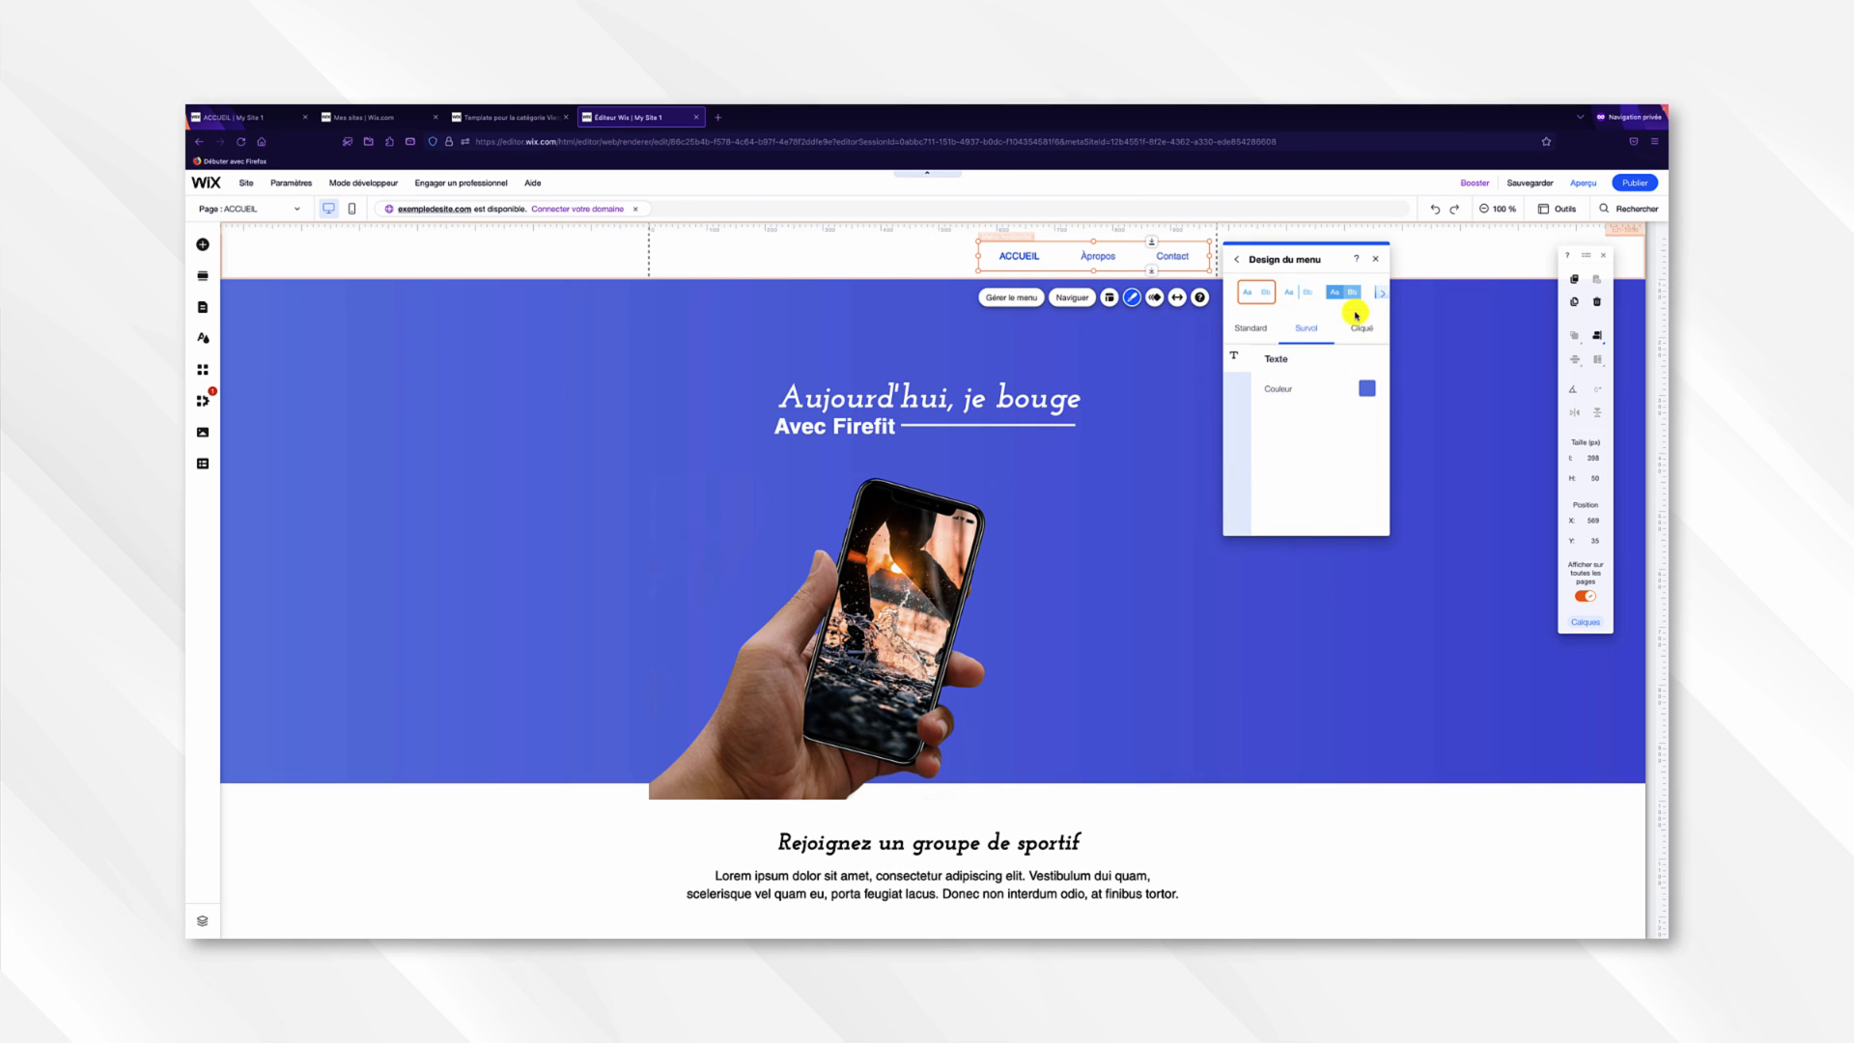
Set the menu's Cliqué text colour to the same lighter blue and shift the menu to the header's right-hand grid line.
left_click(1360, 328)
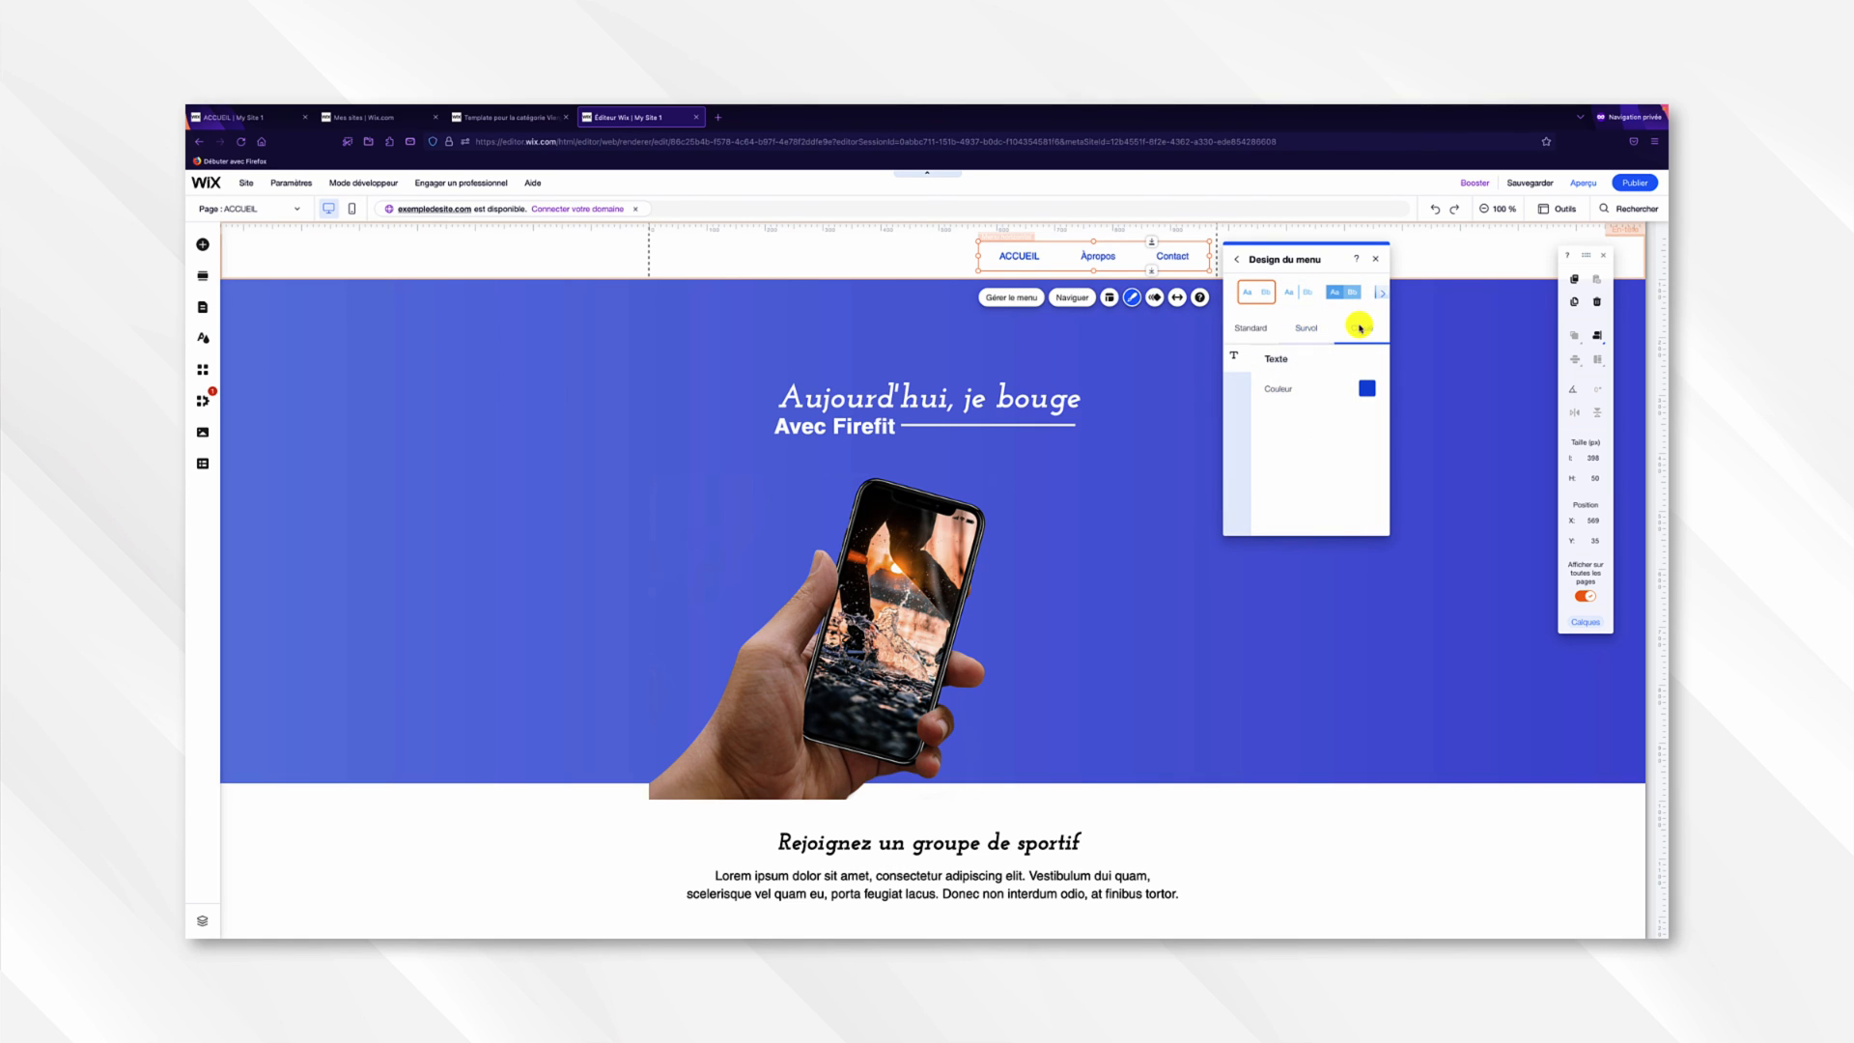
left_click(1369, 390)
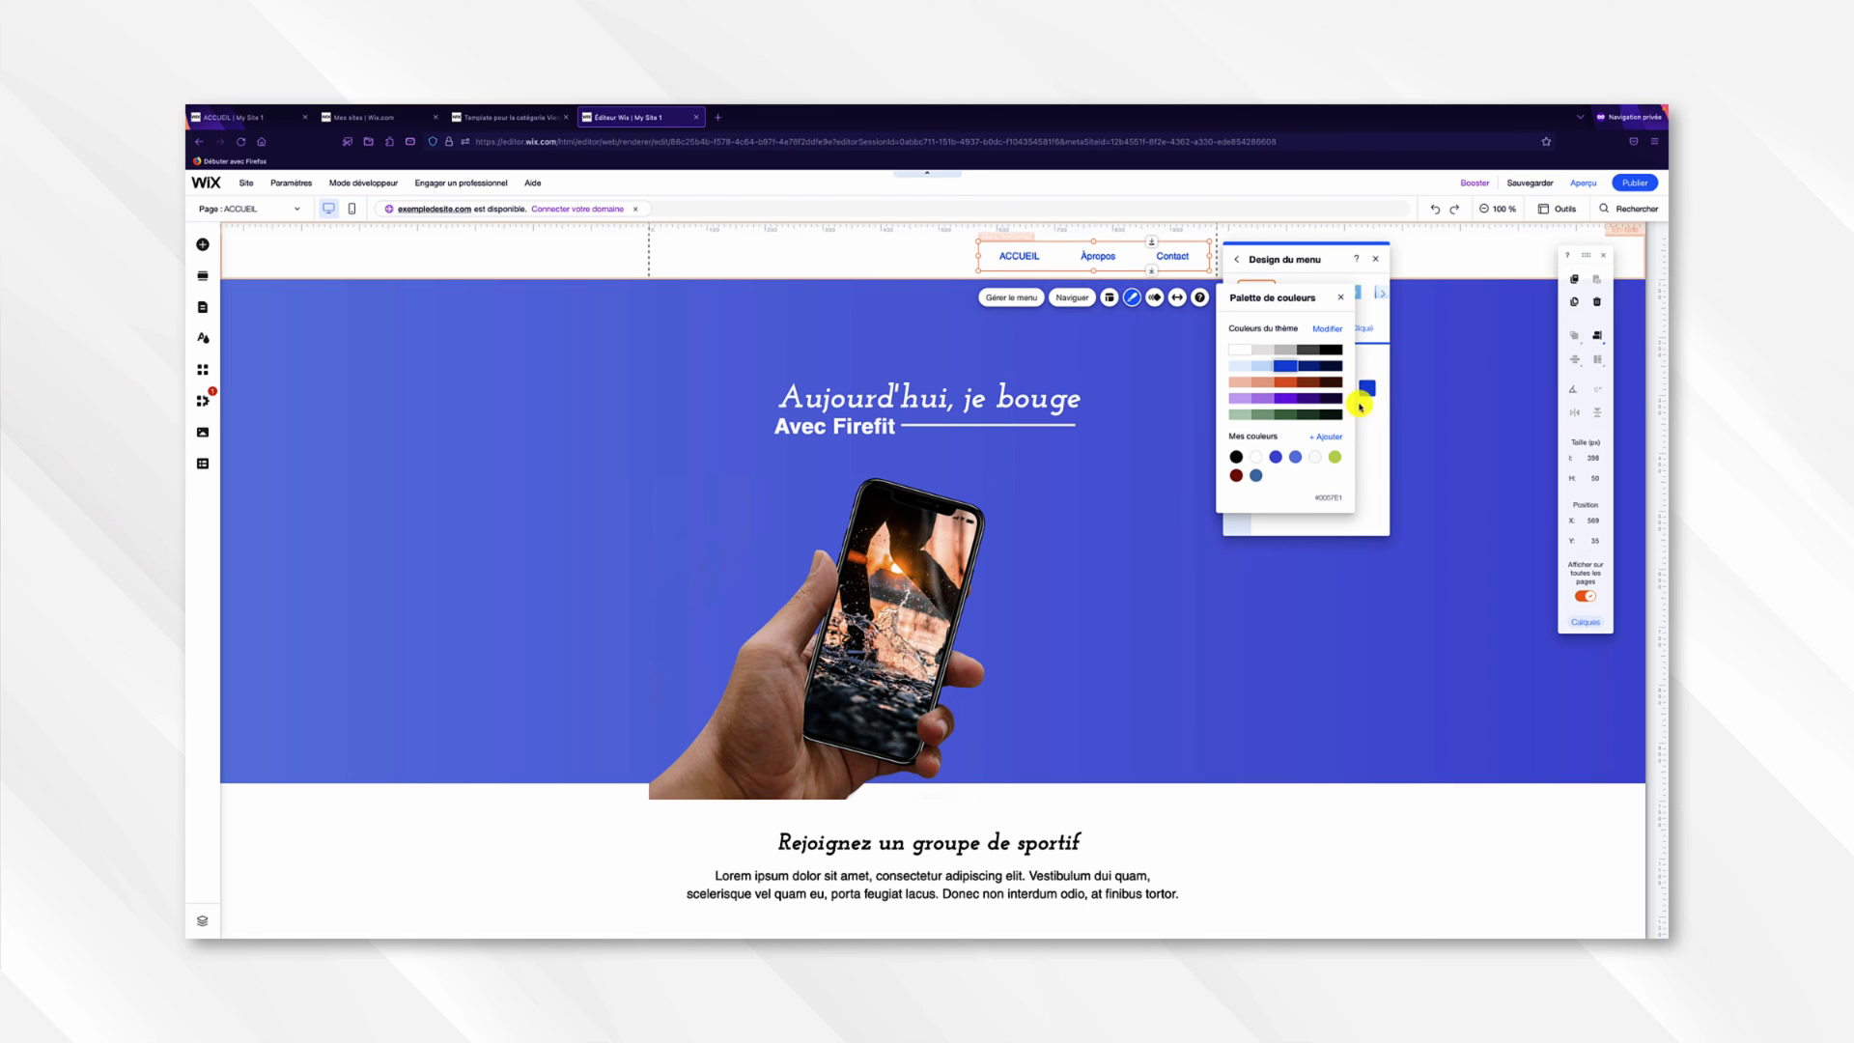
left_click(1297, 457)
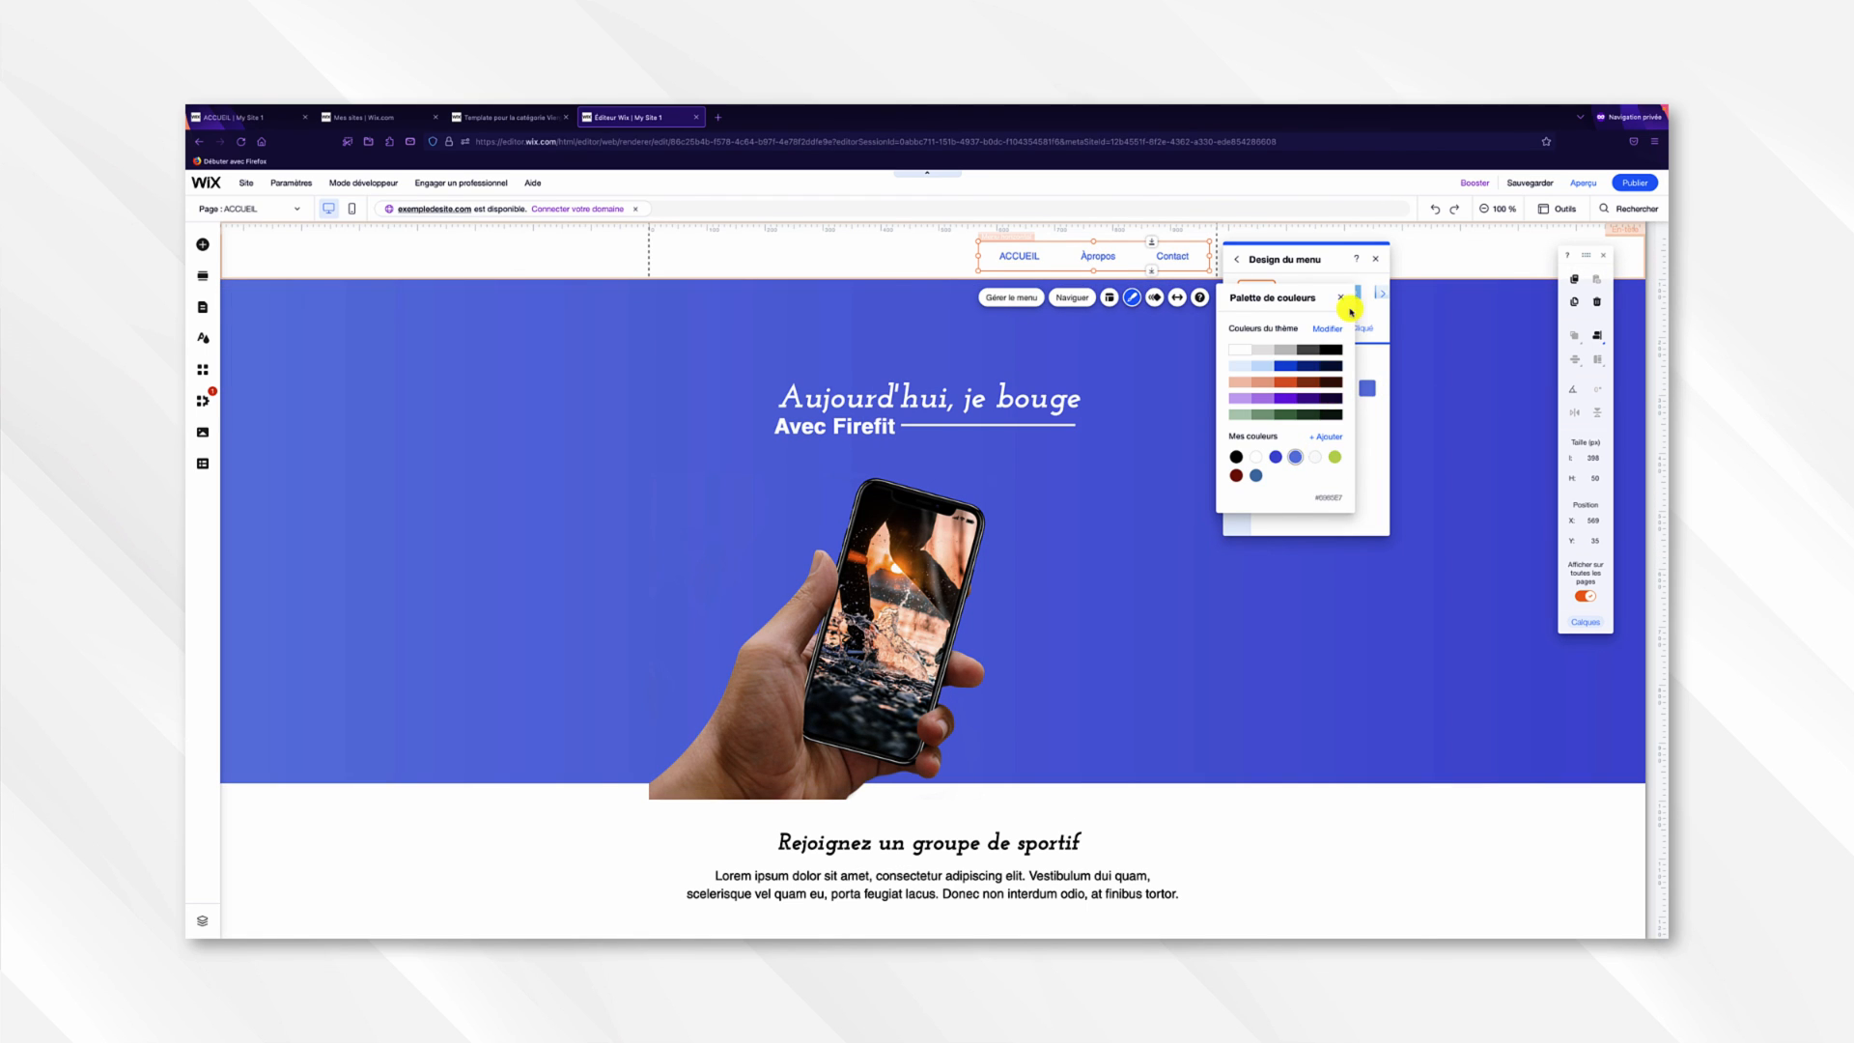
left_click(1343, 299)
left_click(1376, 259)
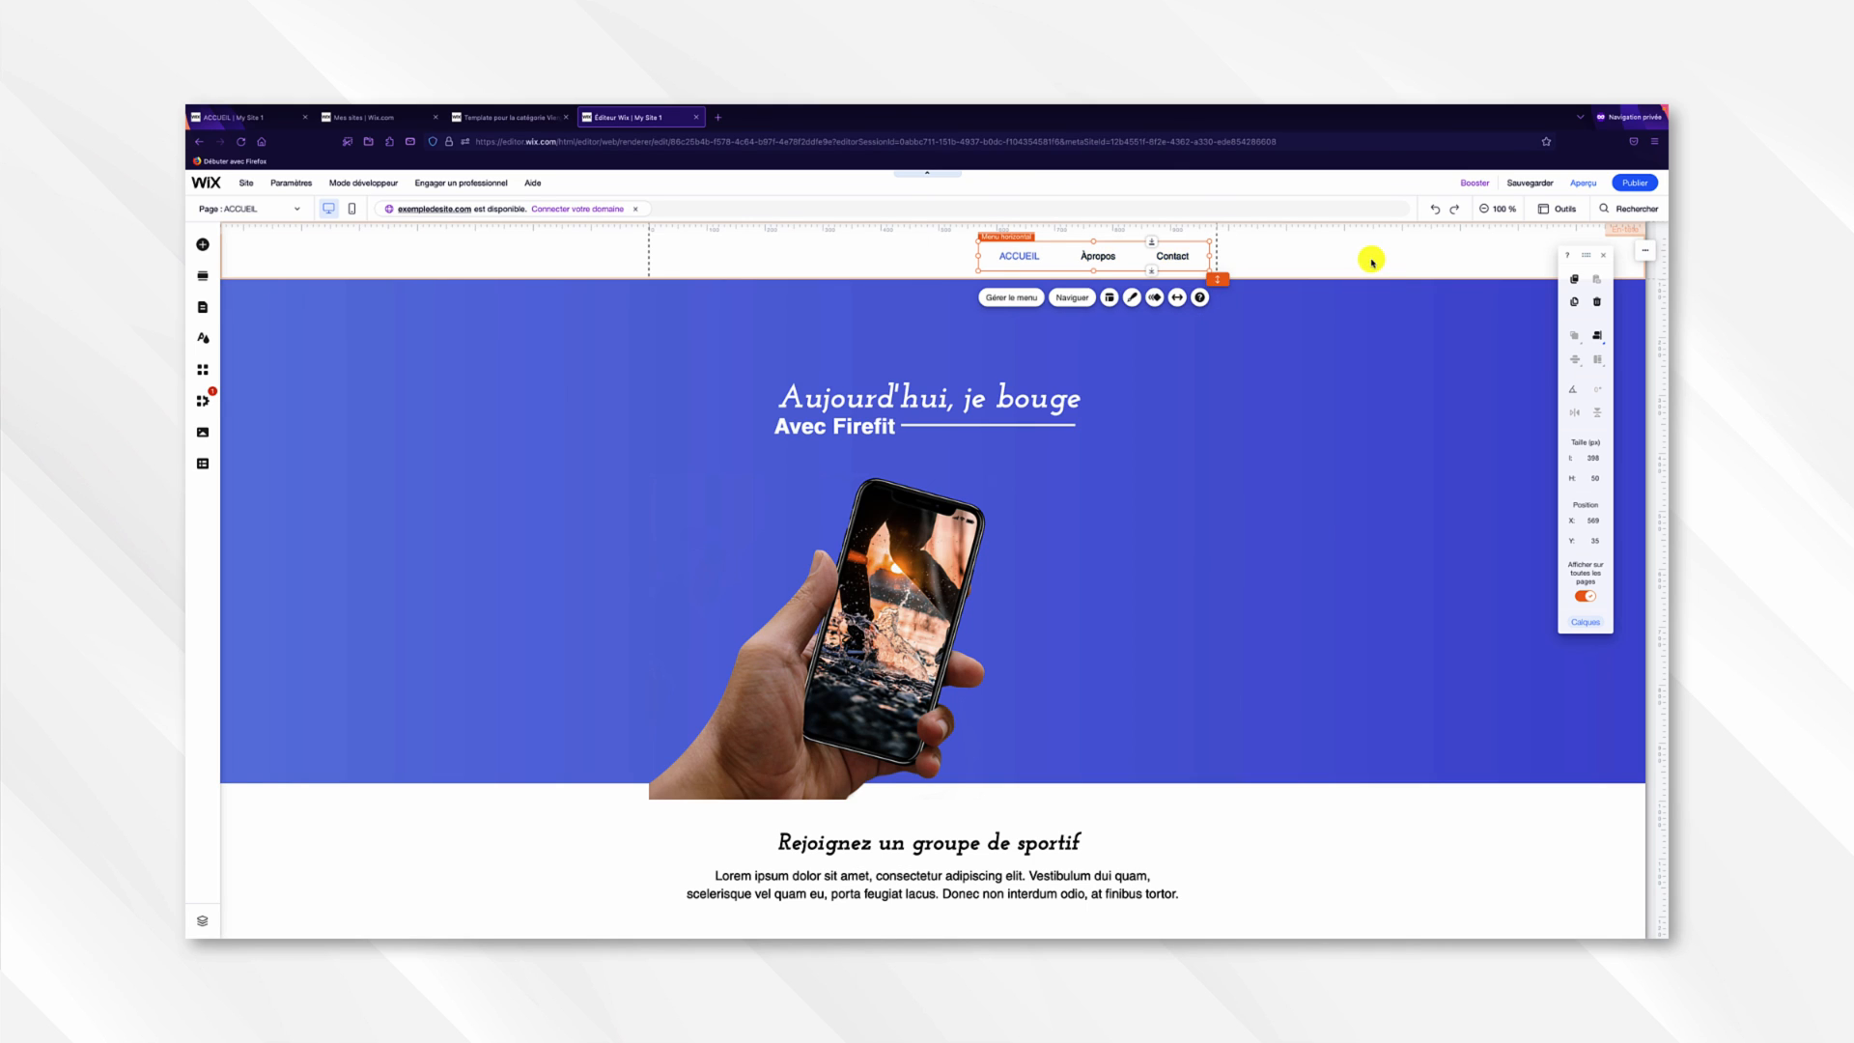
left_click_drag(1180, 255, 1184, 254)
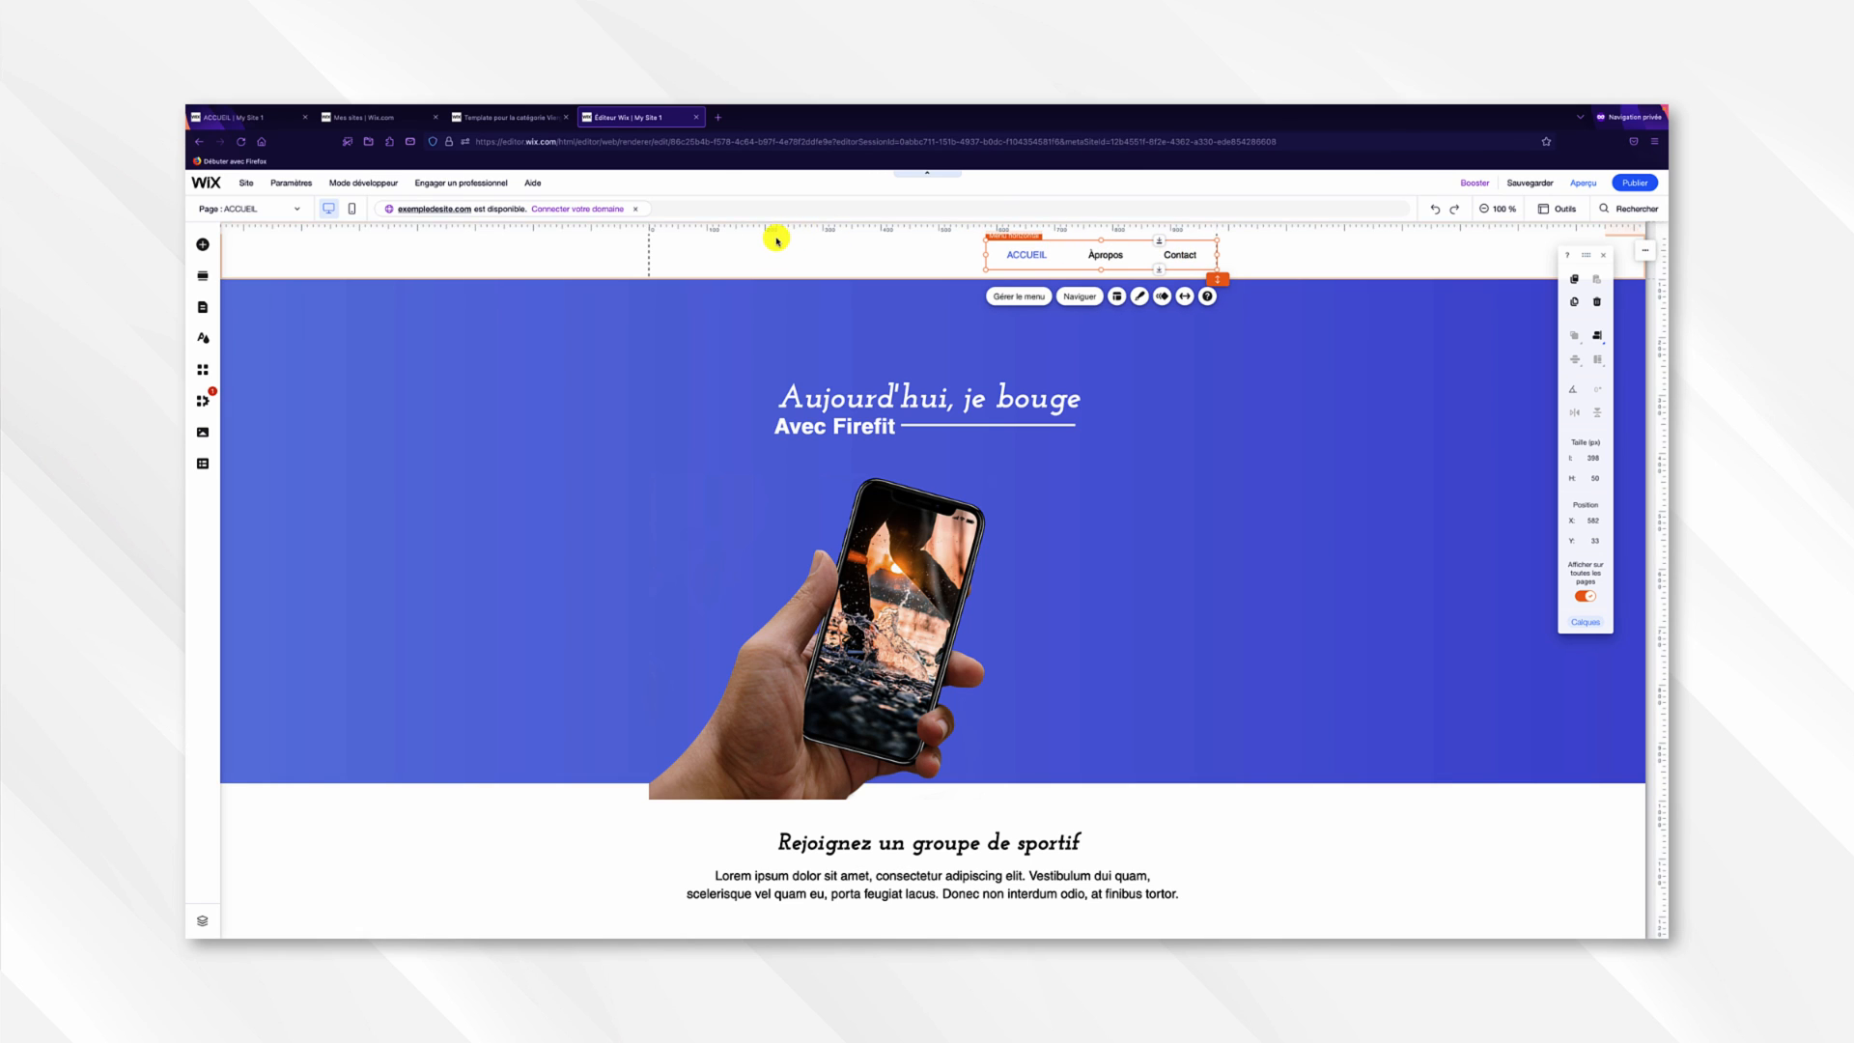
Place the horizontal FireFit logo from the site files at the header's left side, at X 26, Y 43.
left_click(202, 432)
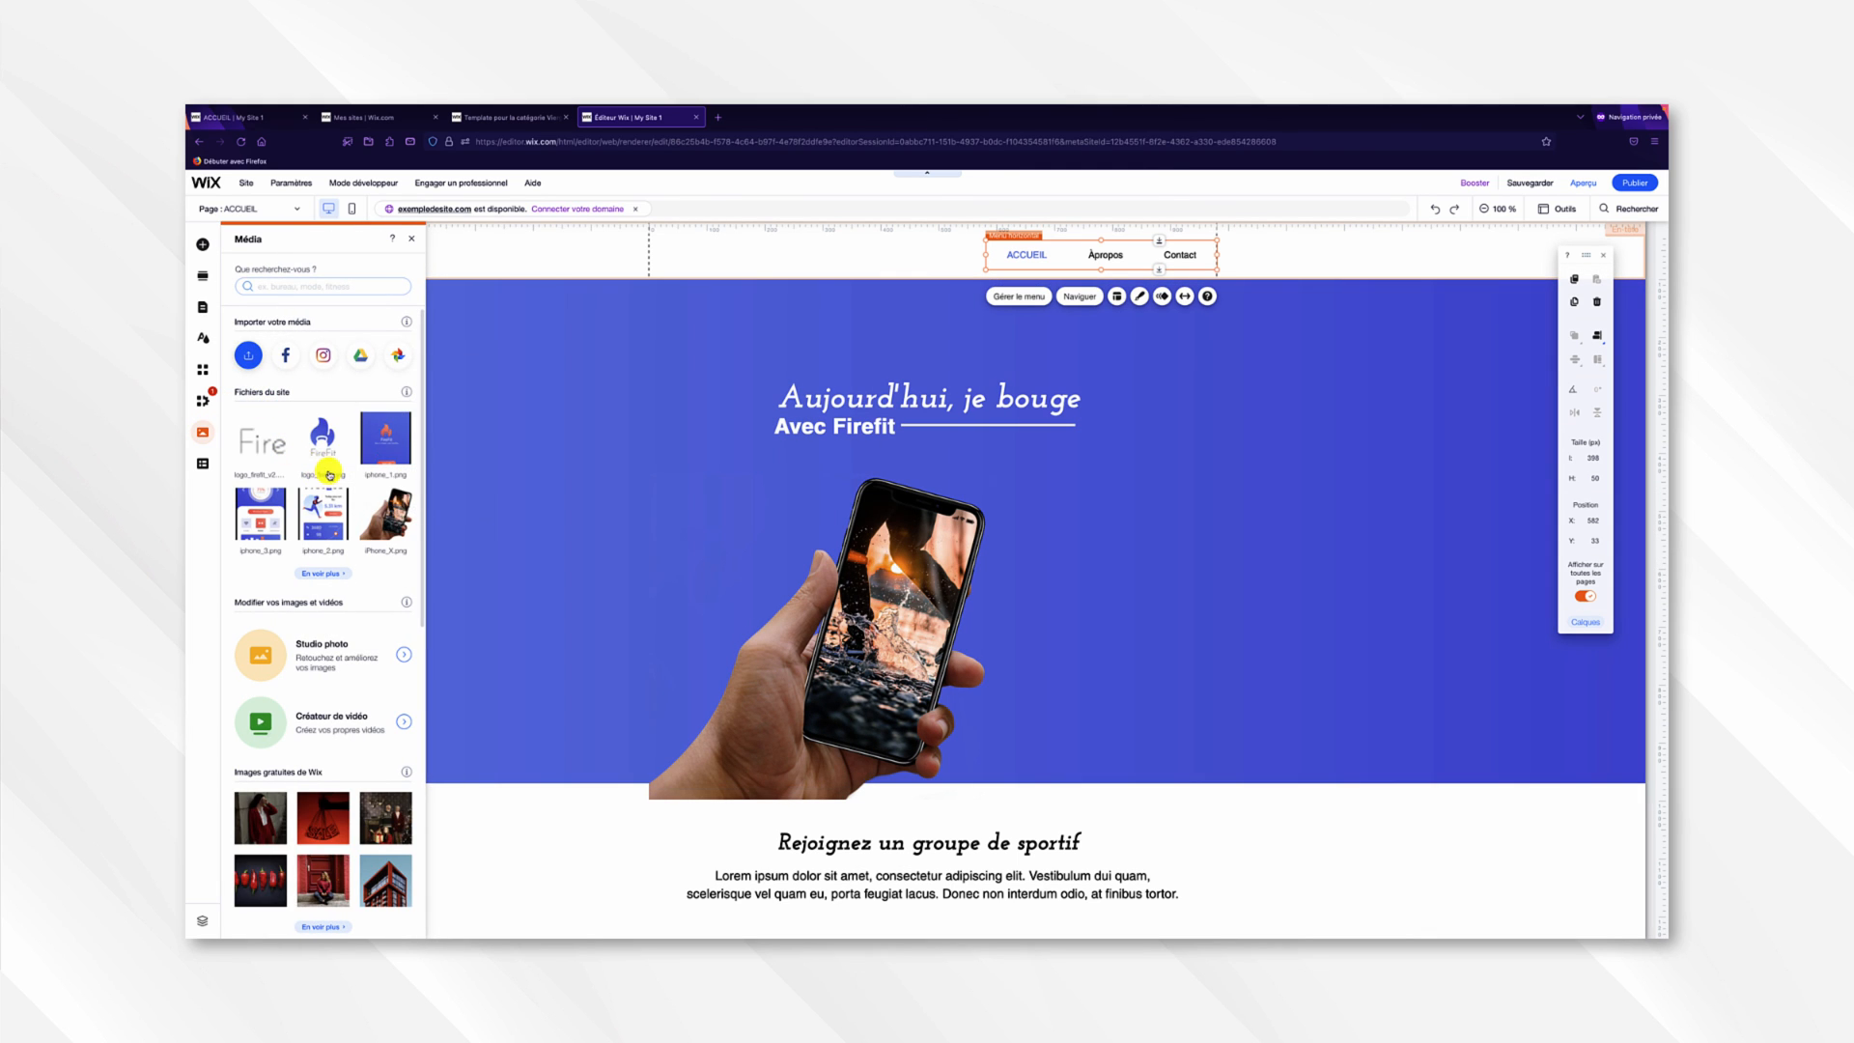
mouse_move(266, 448)
left_click_drag(266, 448, 693, 253)
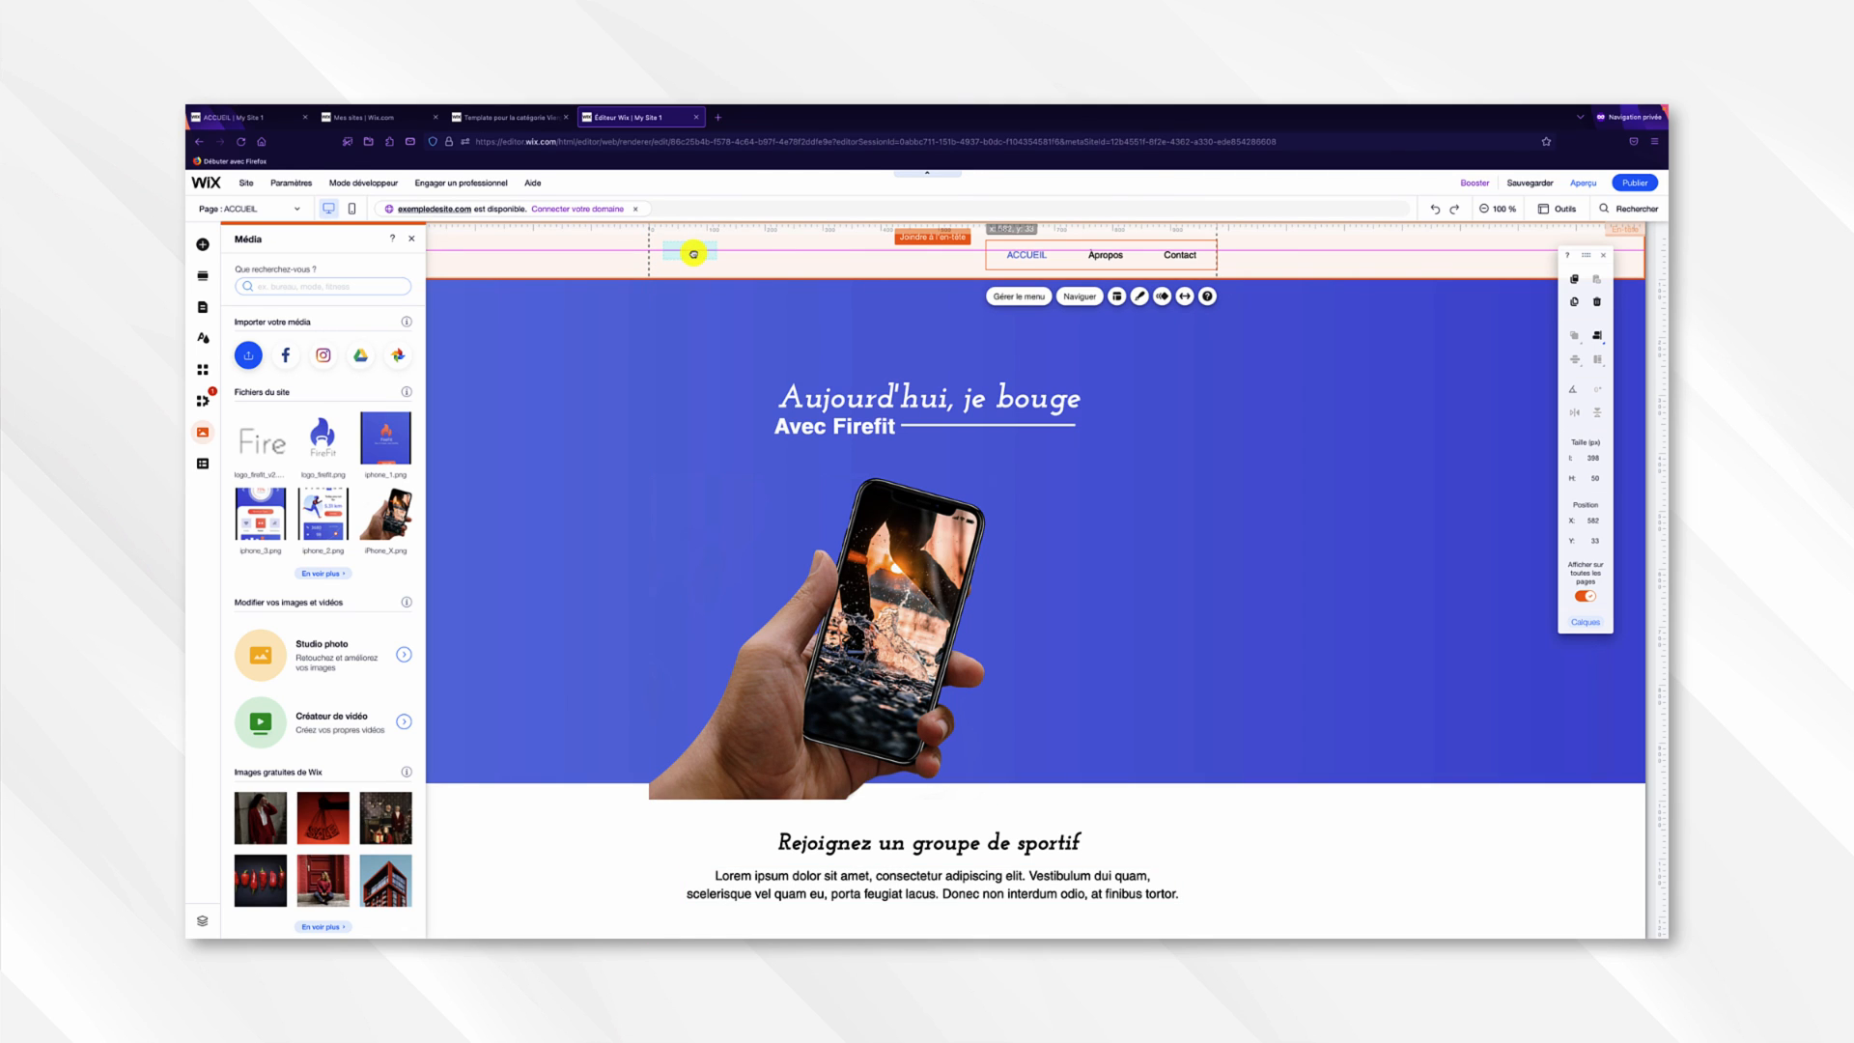
left_click_drag(693, 253, 694, 254)
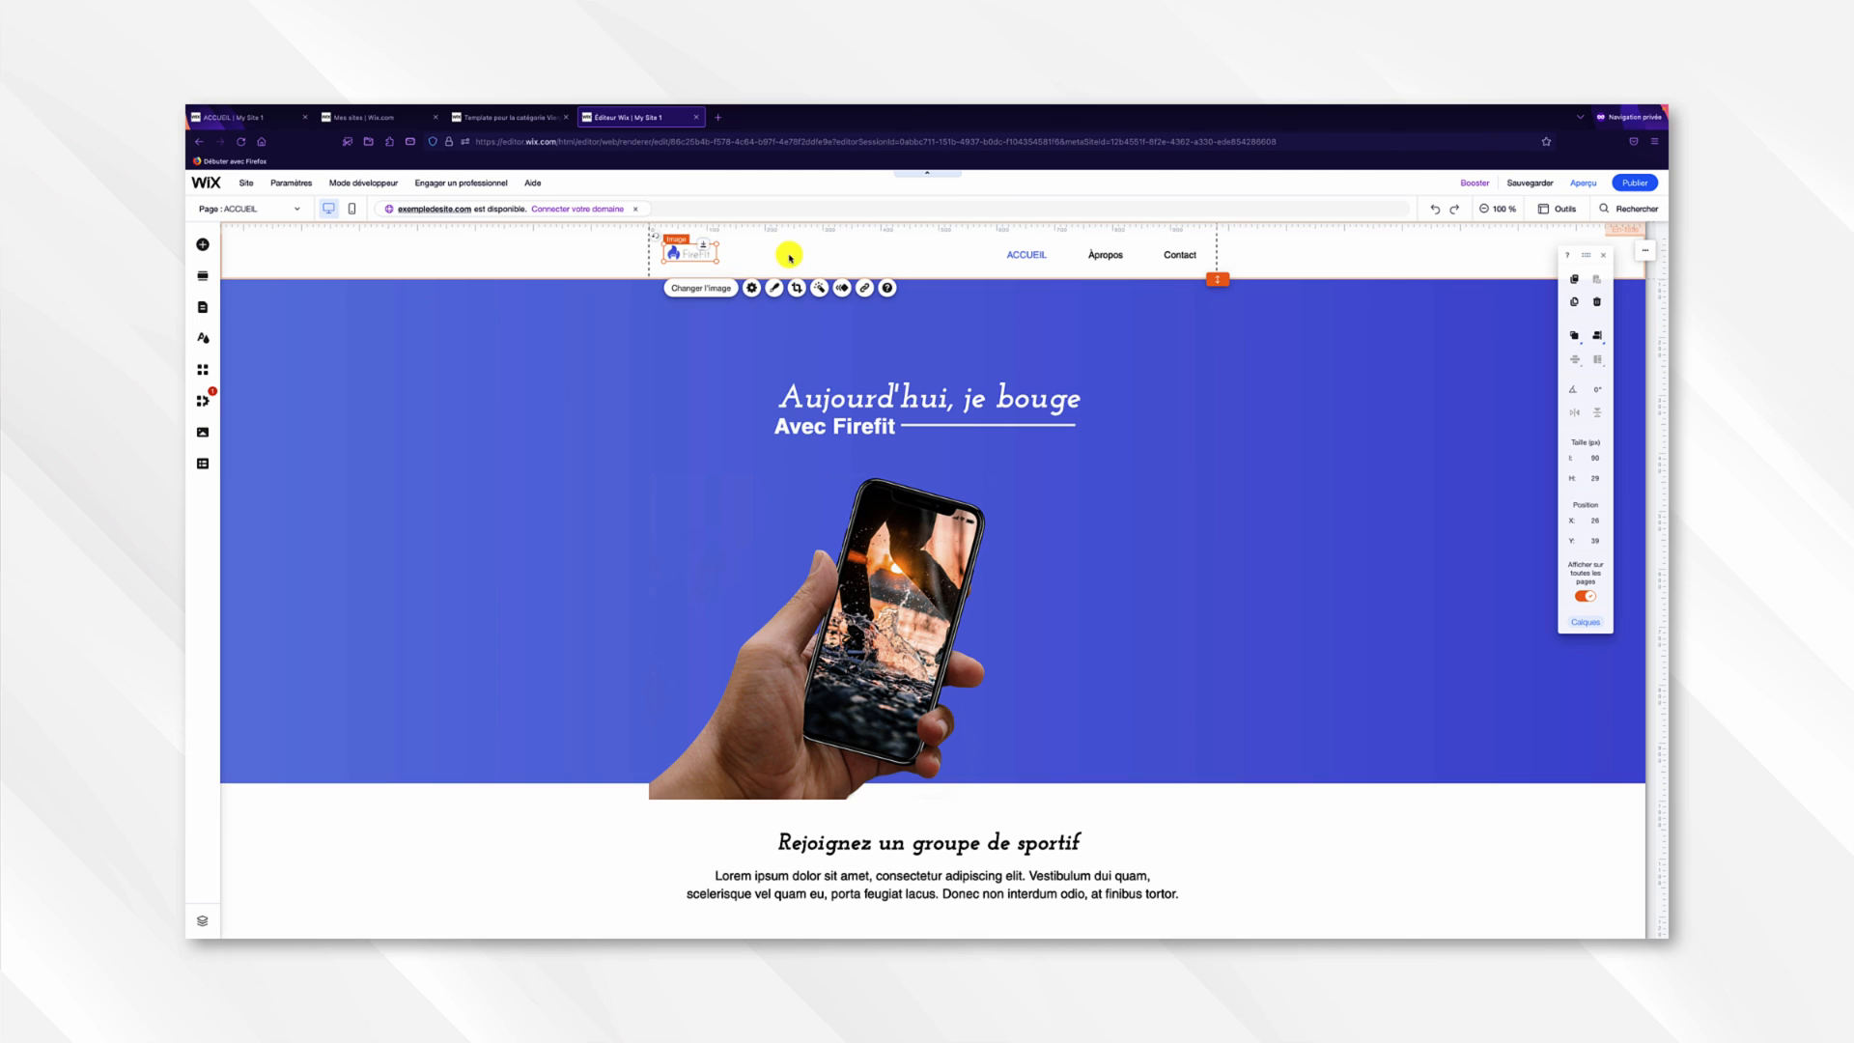
left_click_drag(693, 255, 692, 257)
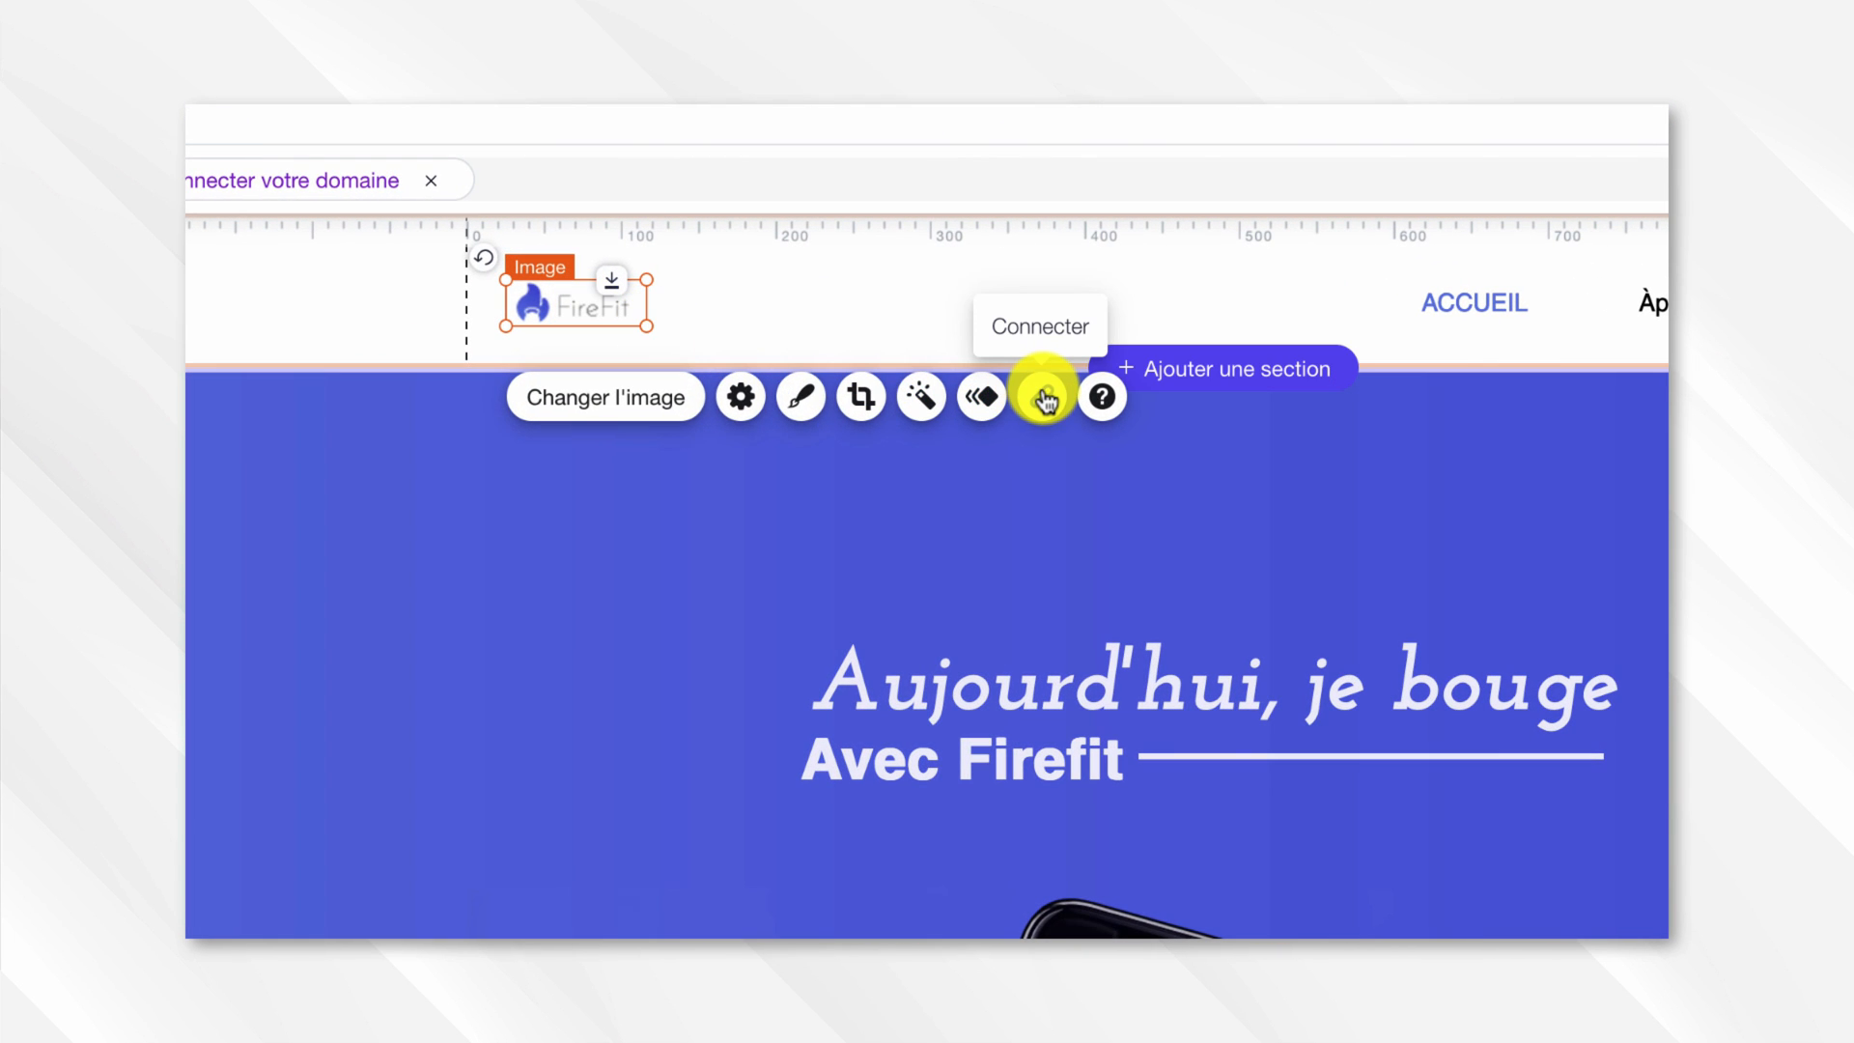
Link the header logo to the ACCUEIL page, opening in the current window.
left_click(1043, 397)
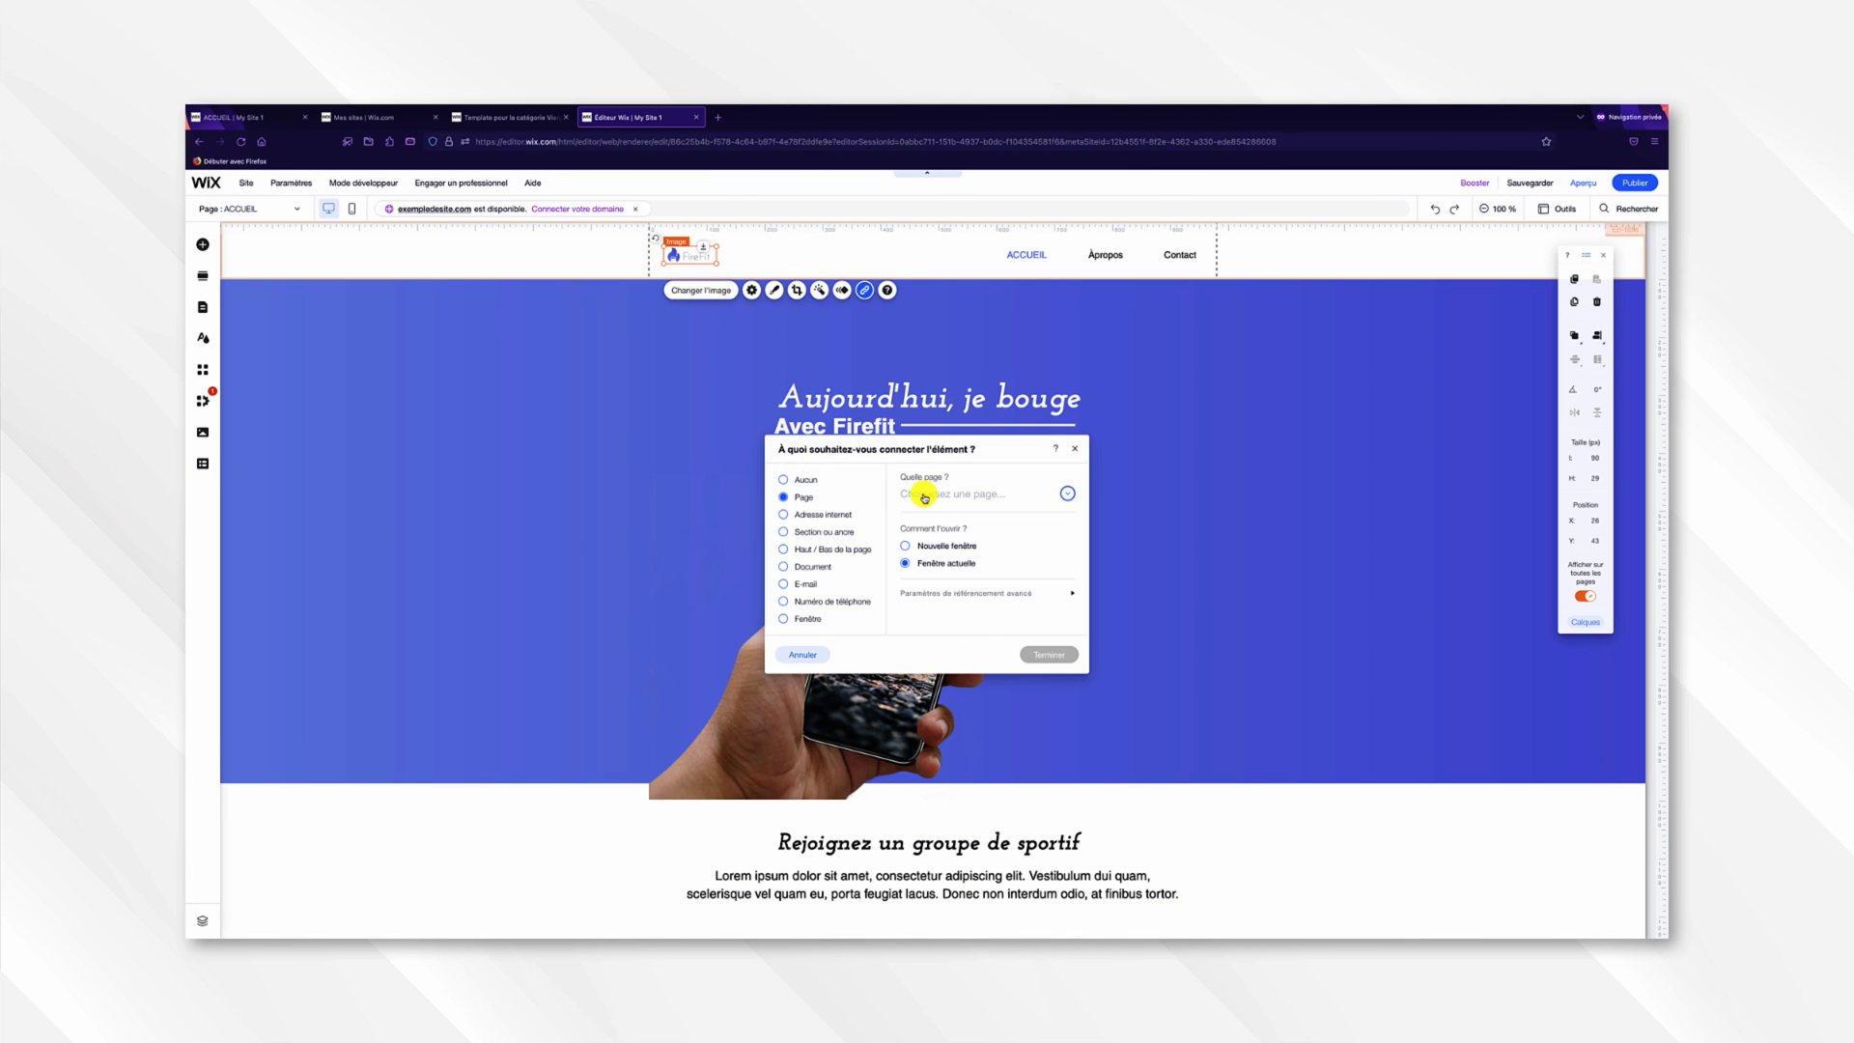
left_click(980, 495)
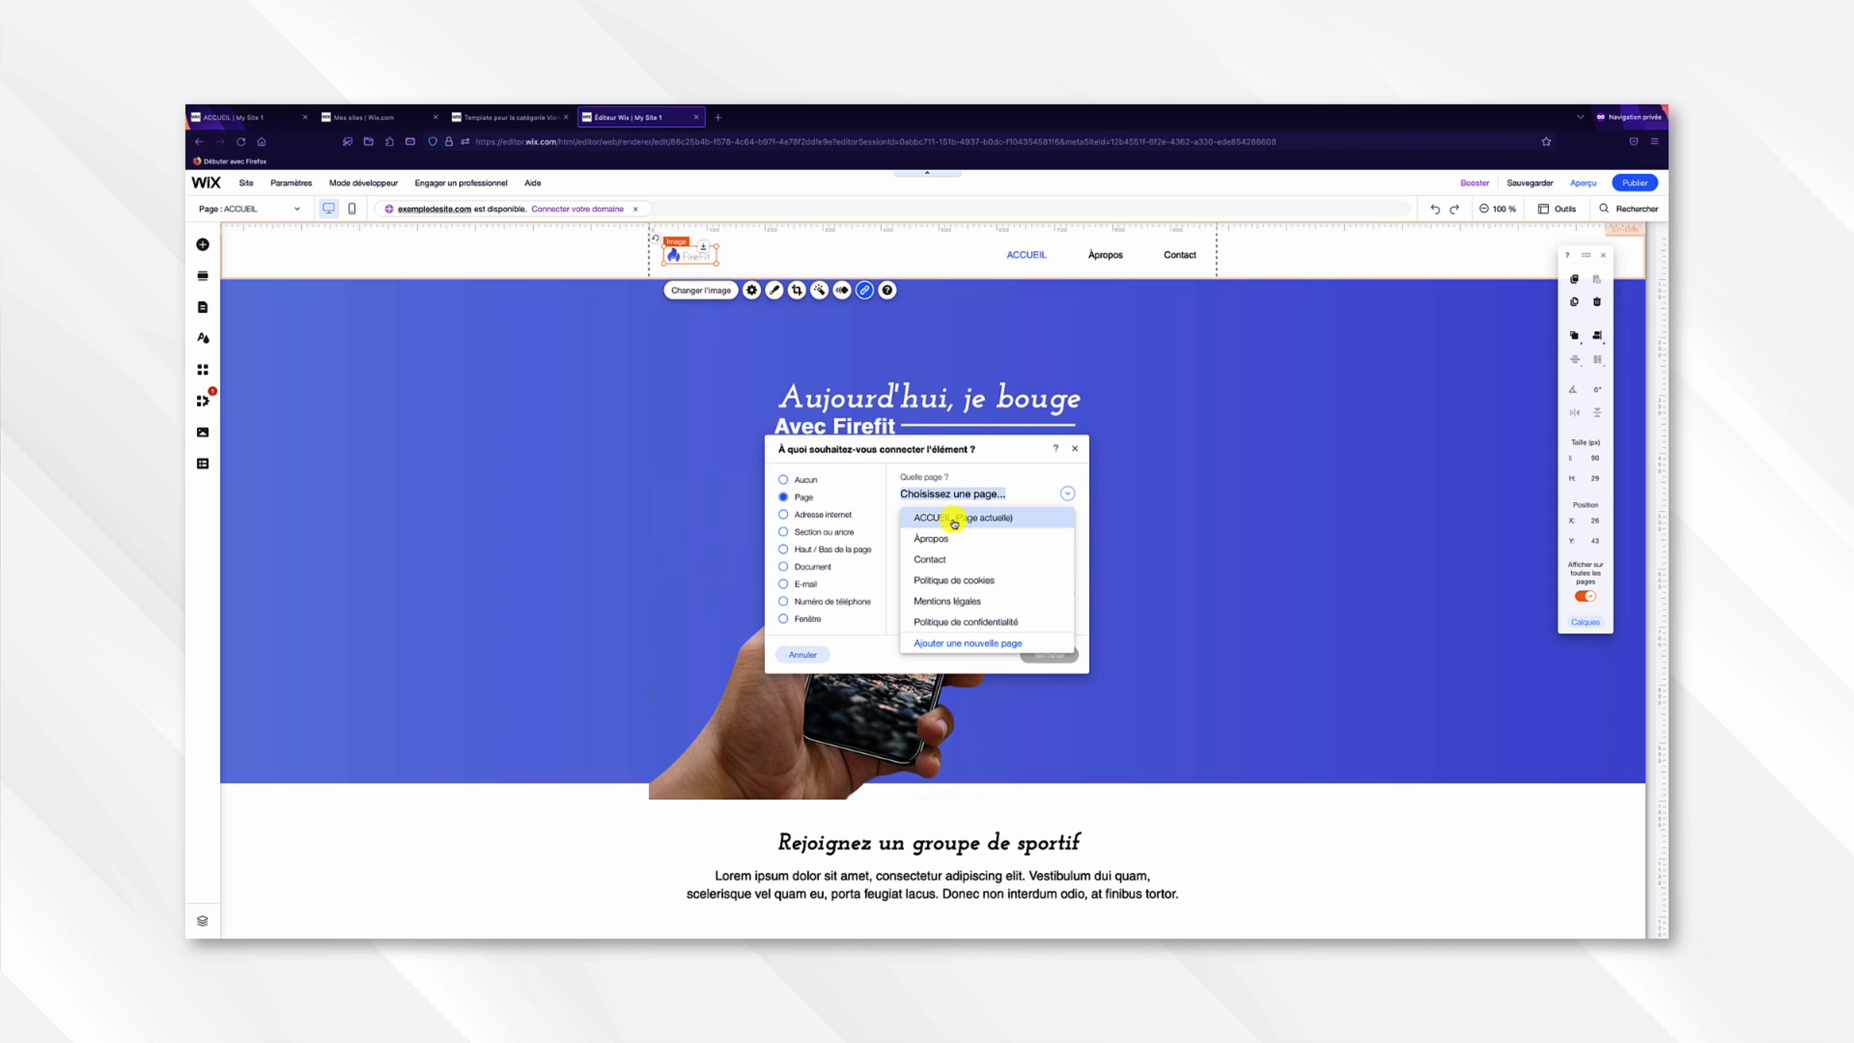
left_click(955, 520)
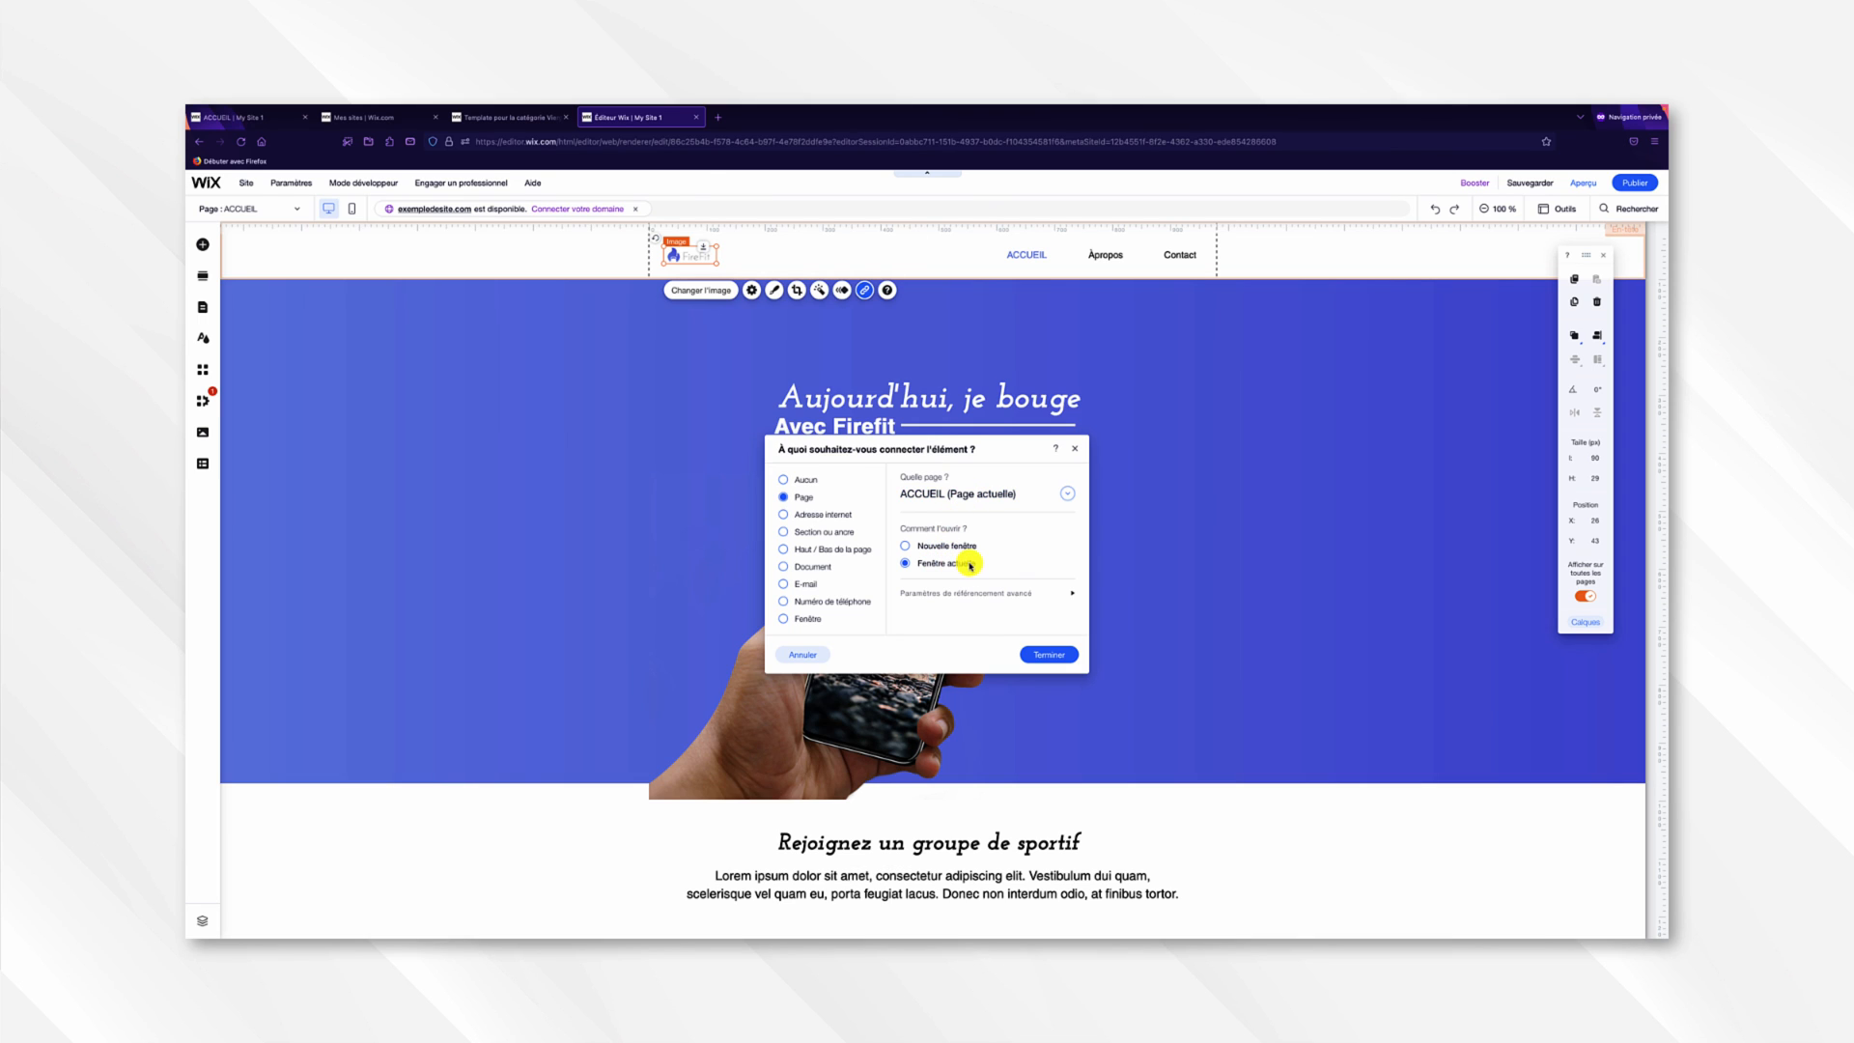
left_click(1049, 654)
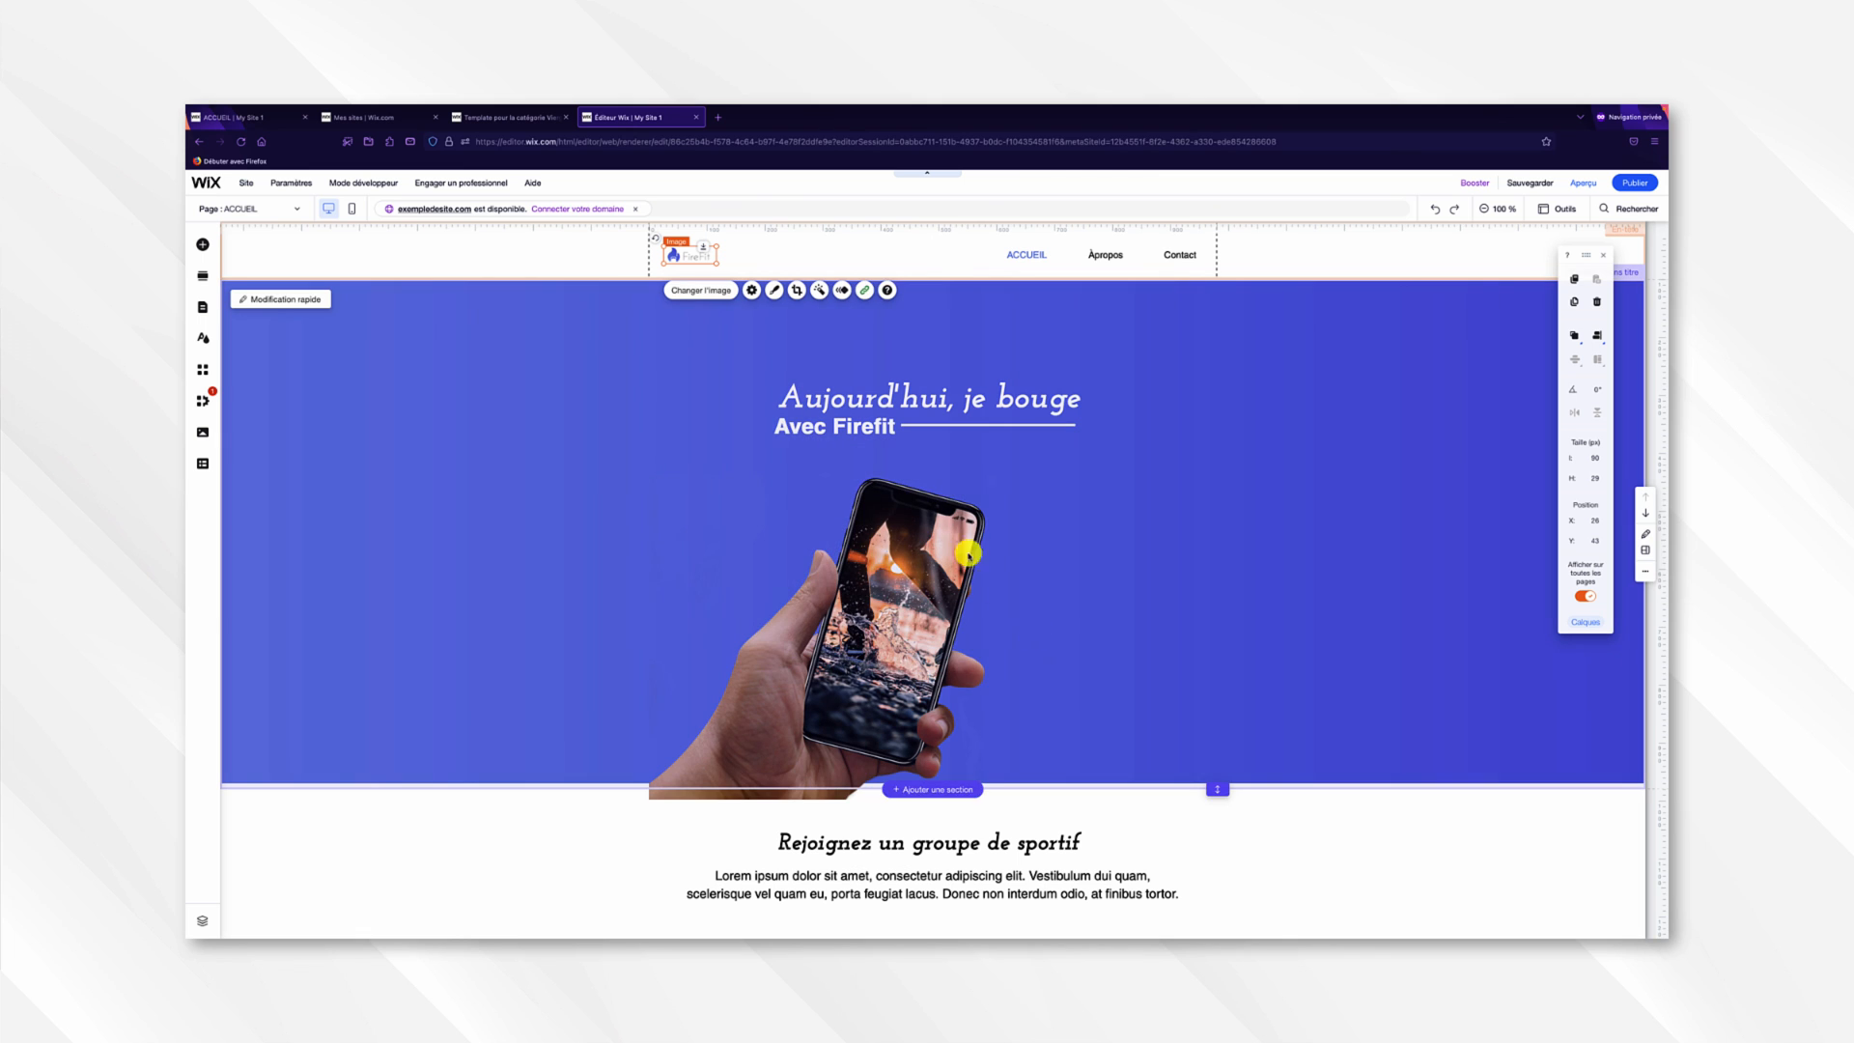
Publish the site and open its live version.
scroll(947, 517, "down", 8)
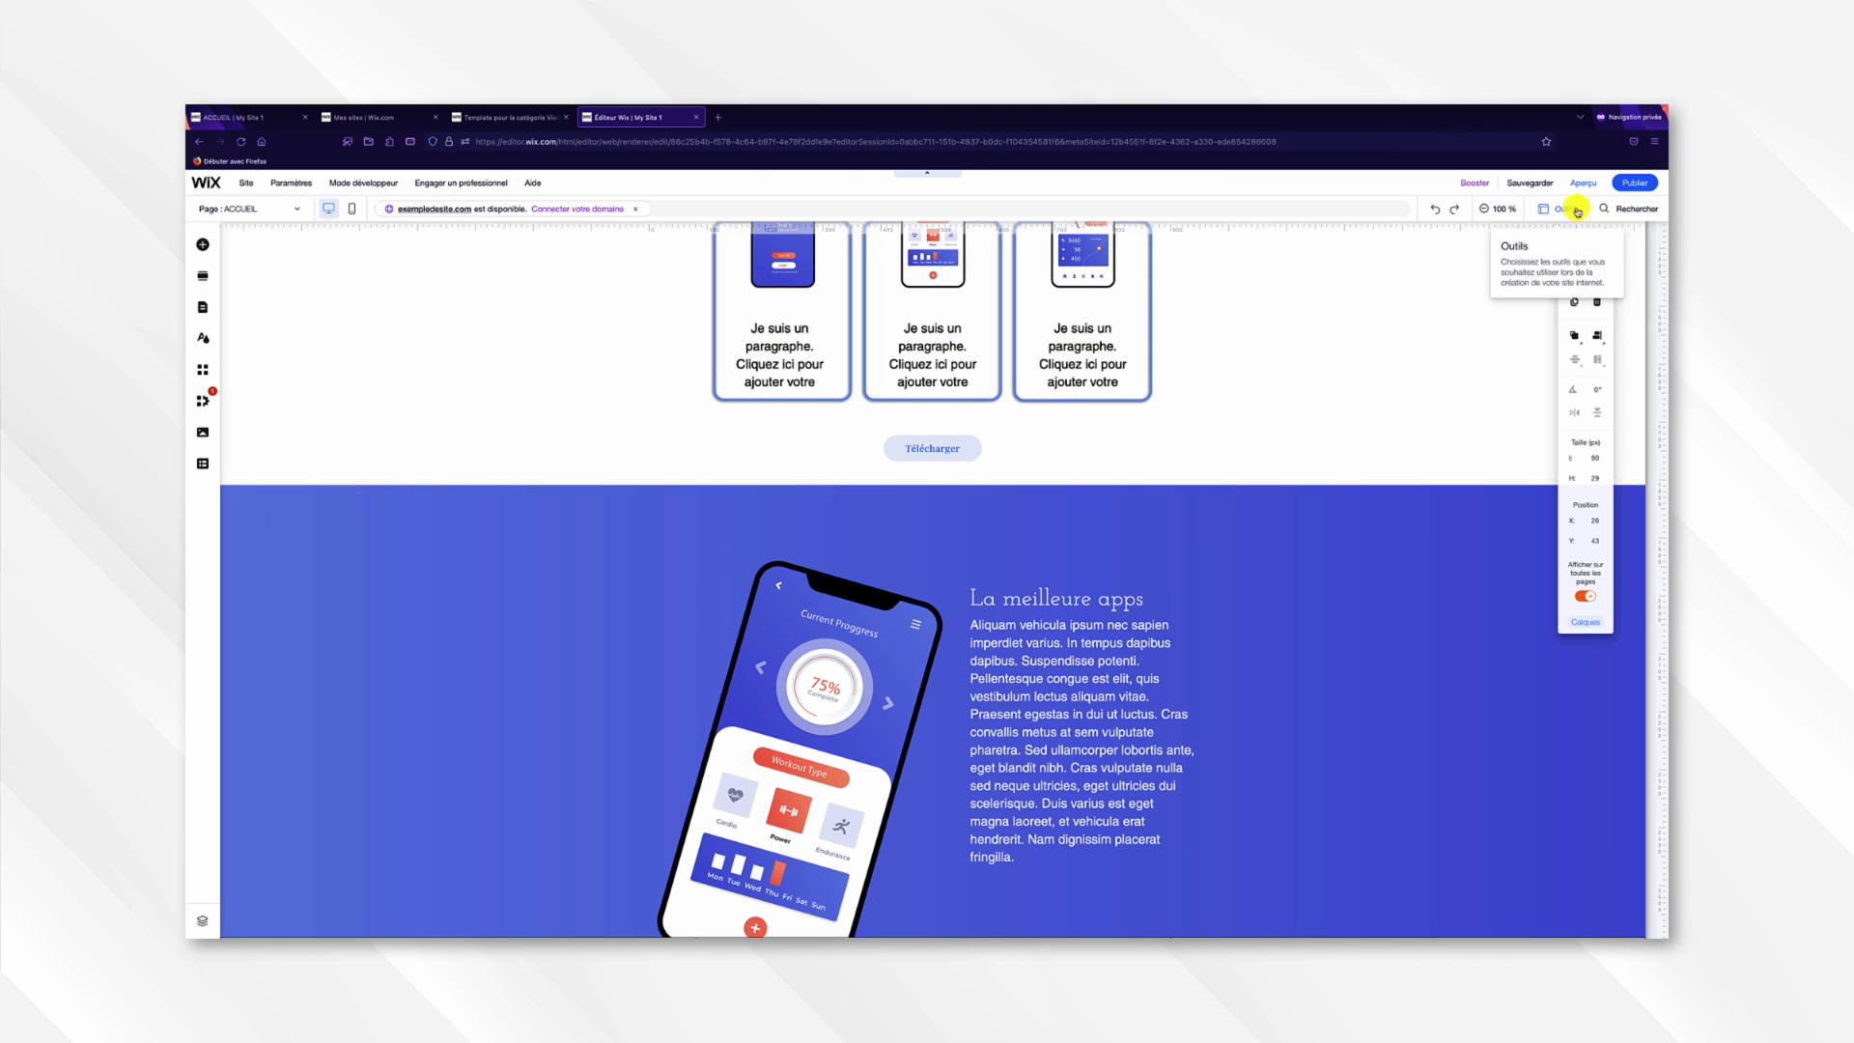
left_click(1623, 186)
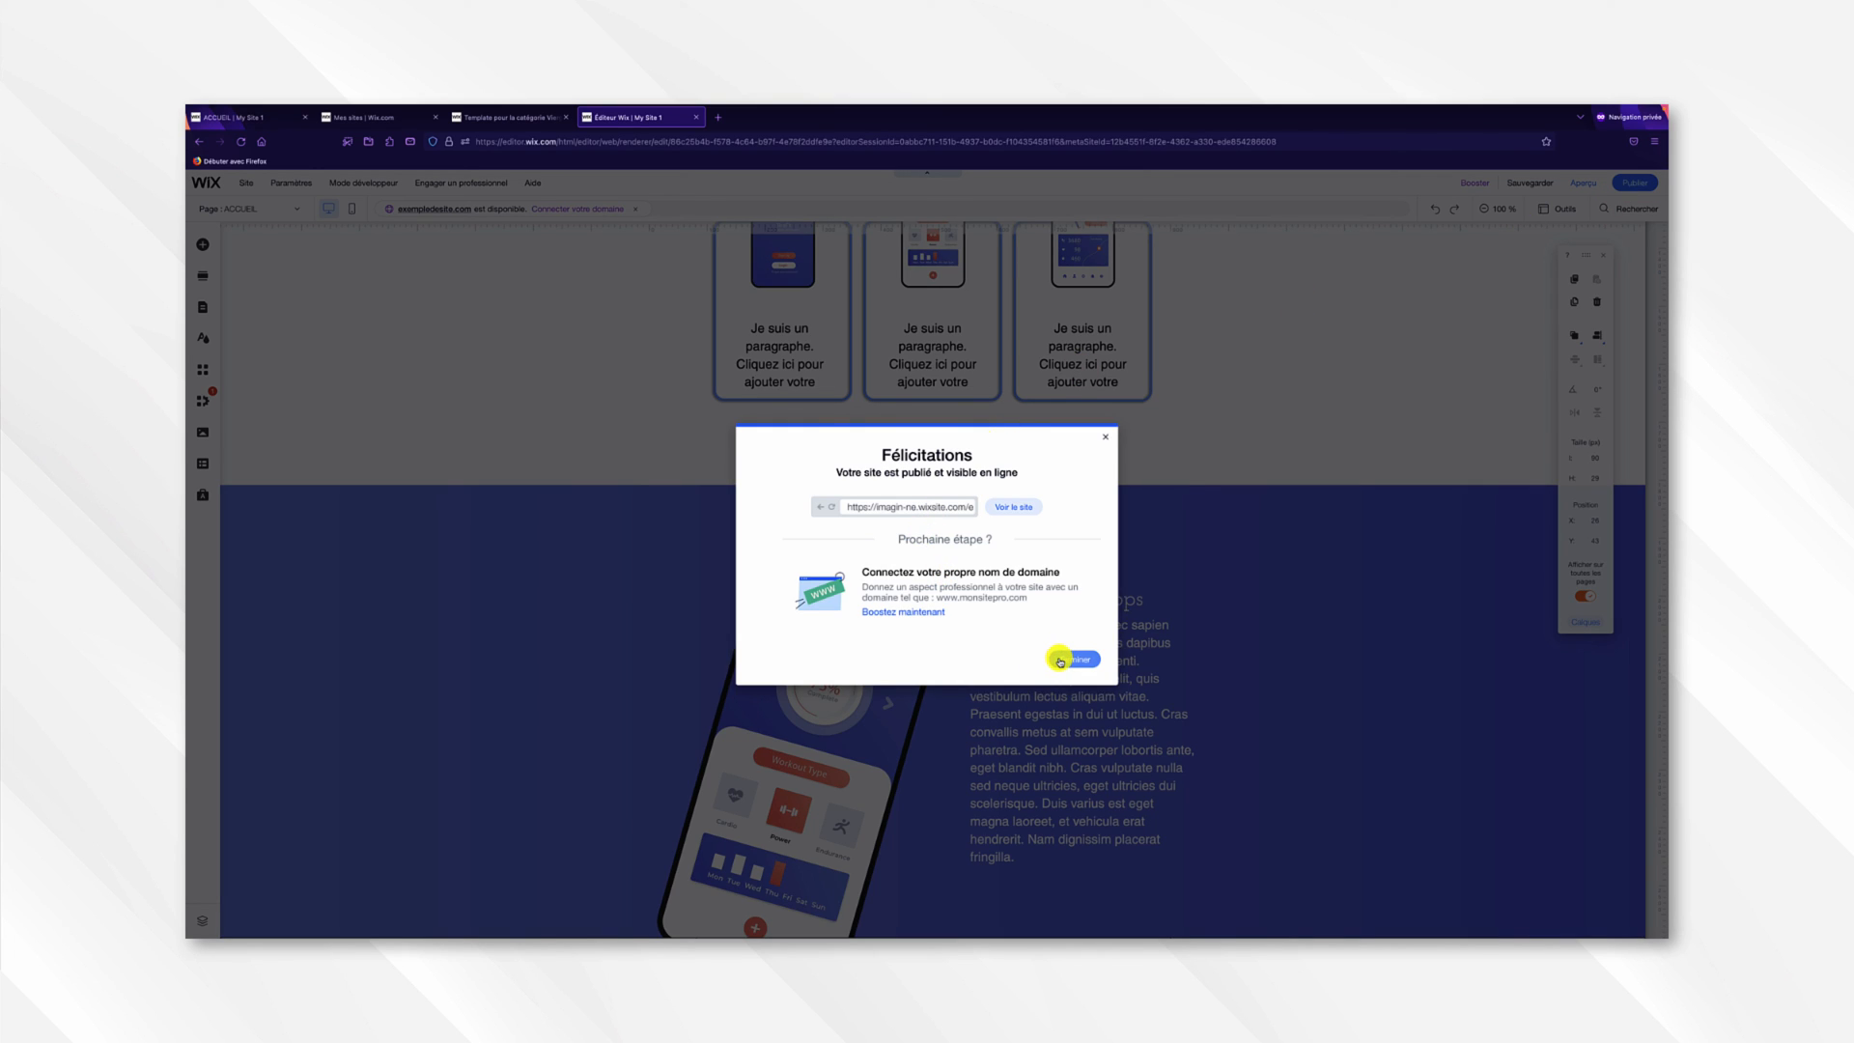
left_click(1016, 515)
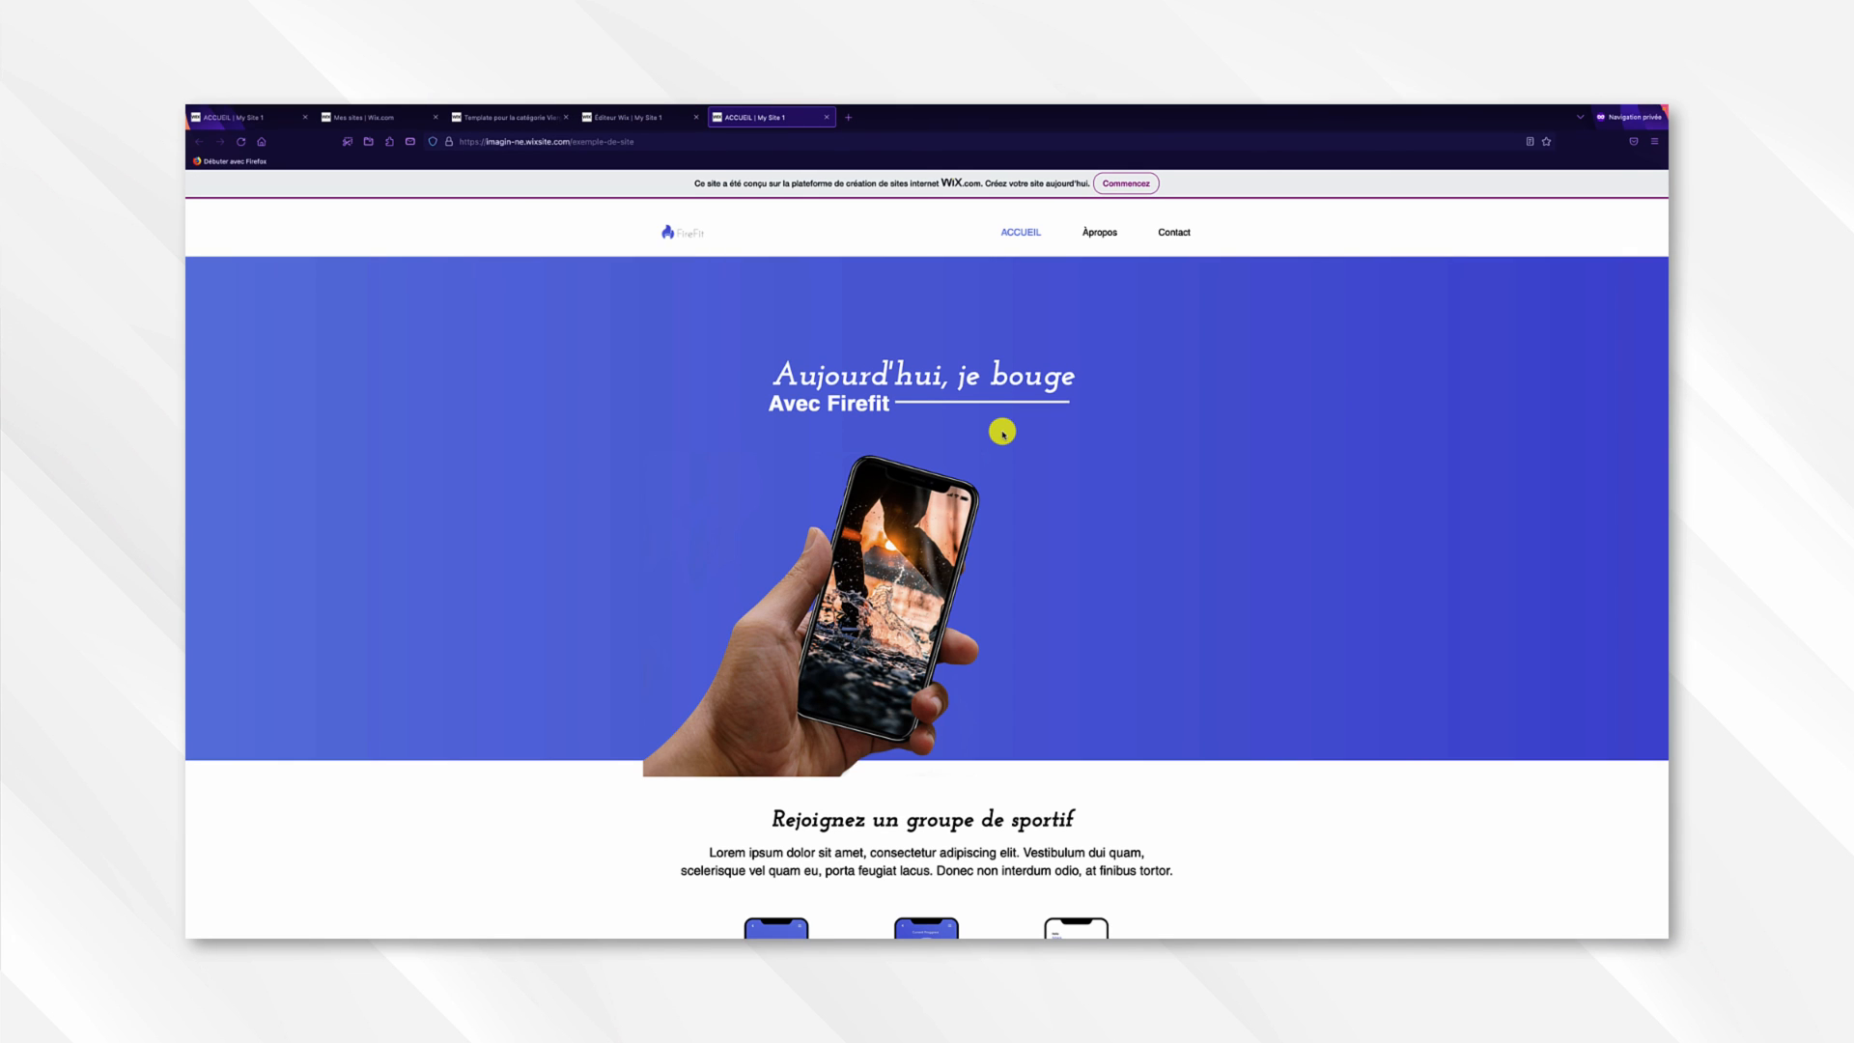
Examine the published home page down to the footer and back, checking how the header behaves over the sections while scrolling.
scroll(1003, 433, "down", 20)
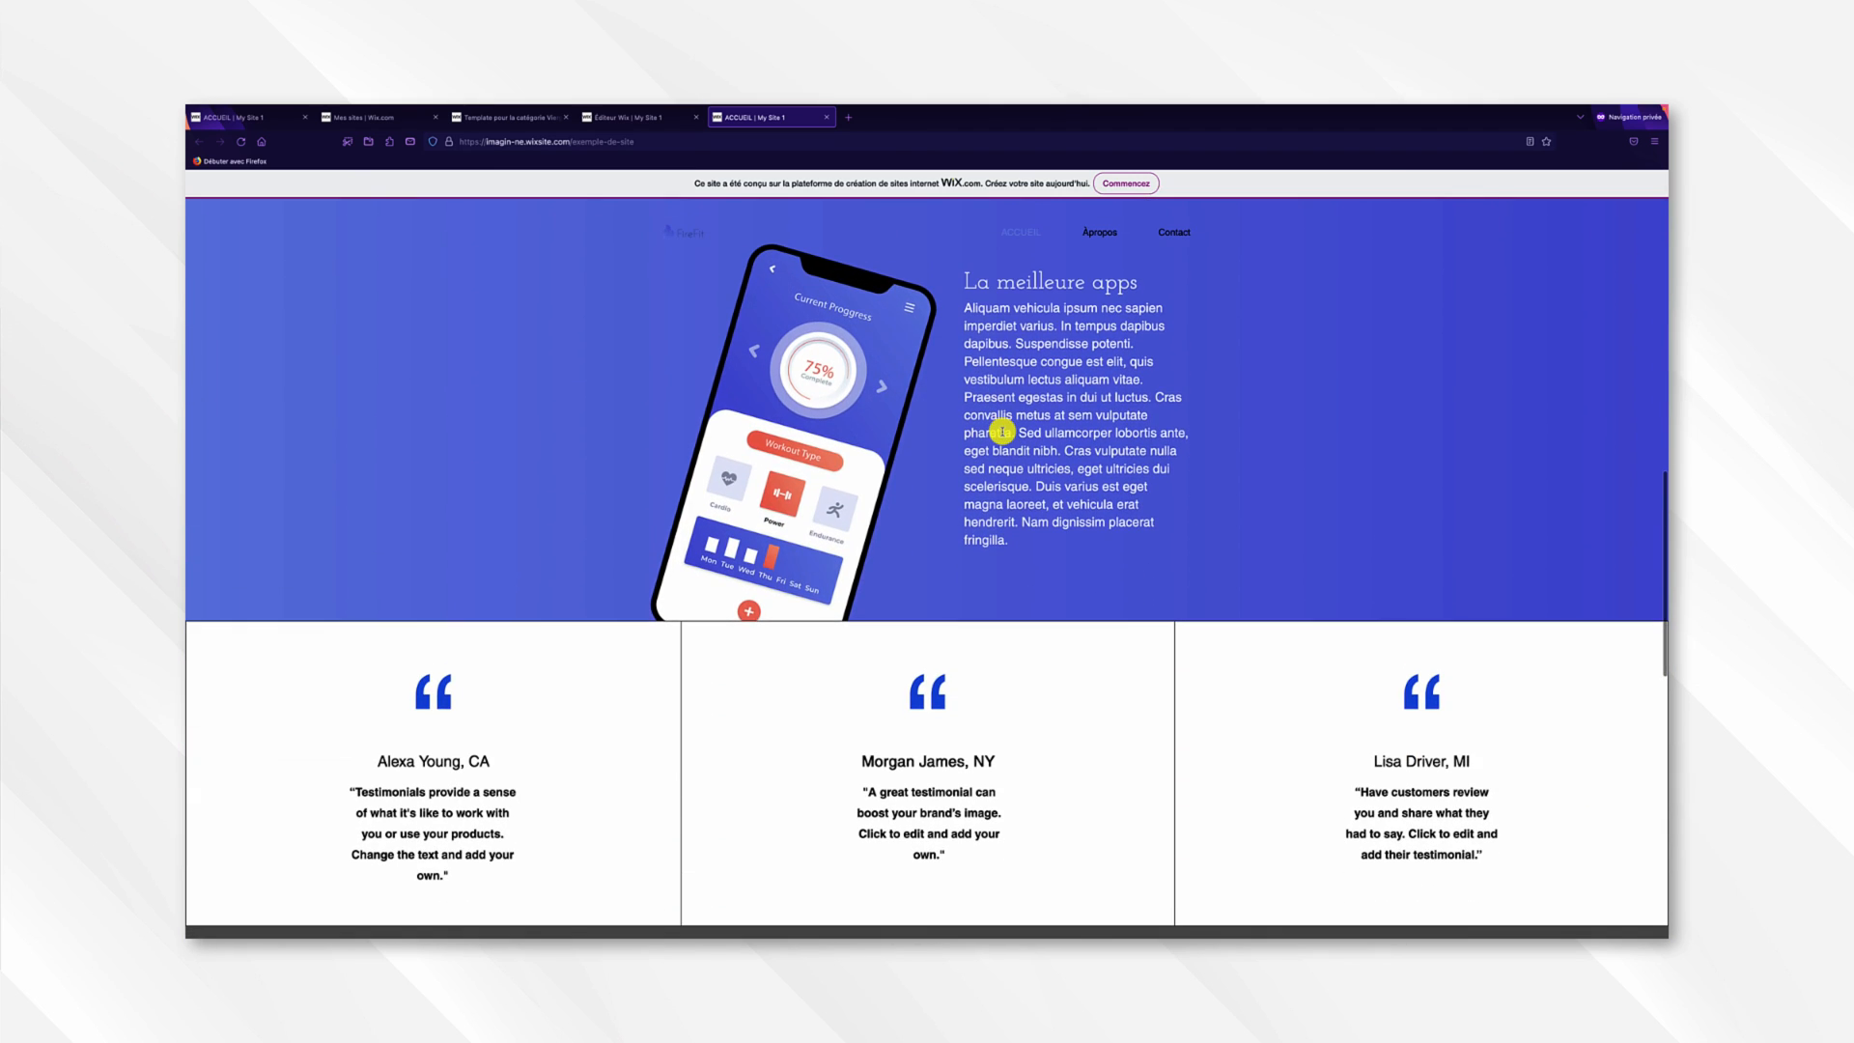
scroll(1002, 434, "down", 6)
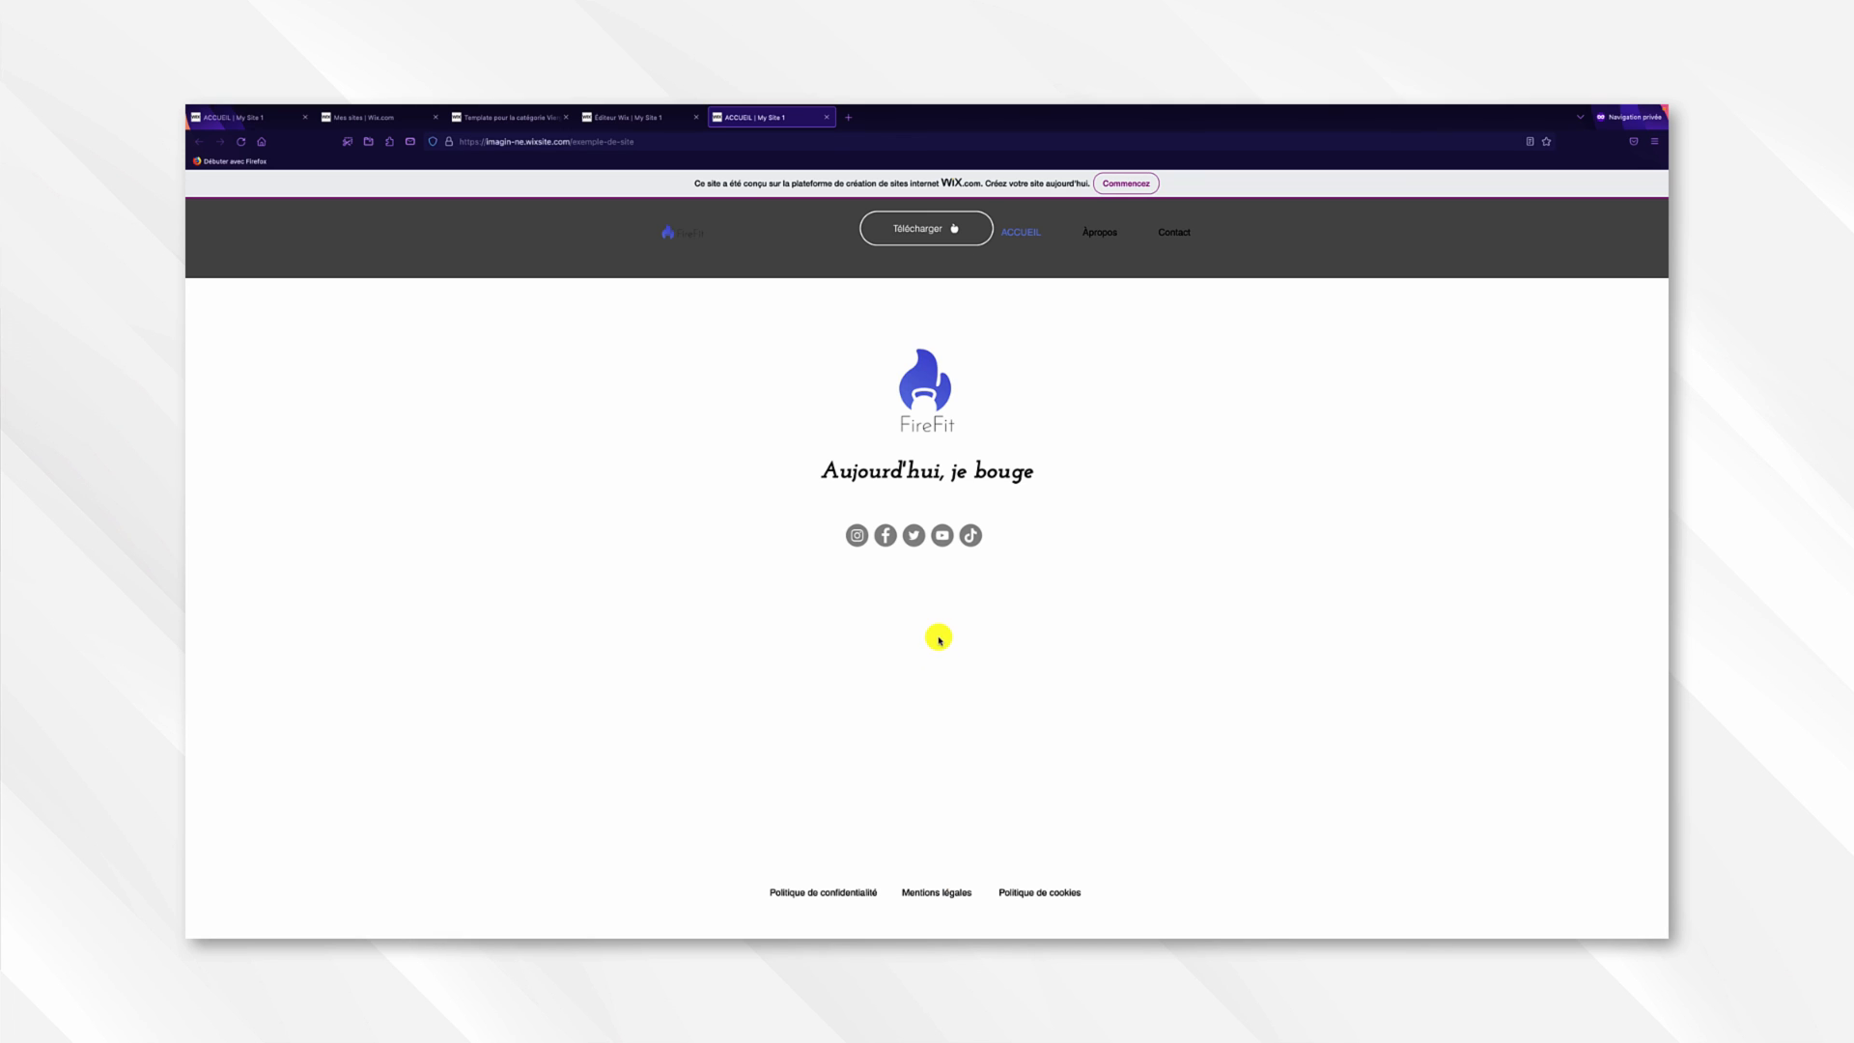
scroll(936, 657, "up", 10)
scroll(938, 637, "up", 5)
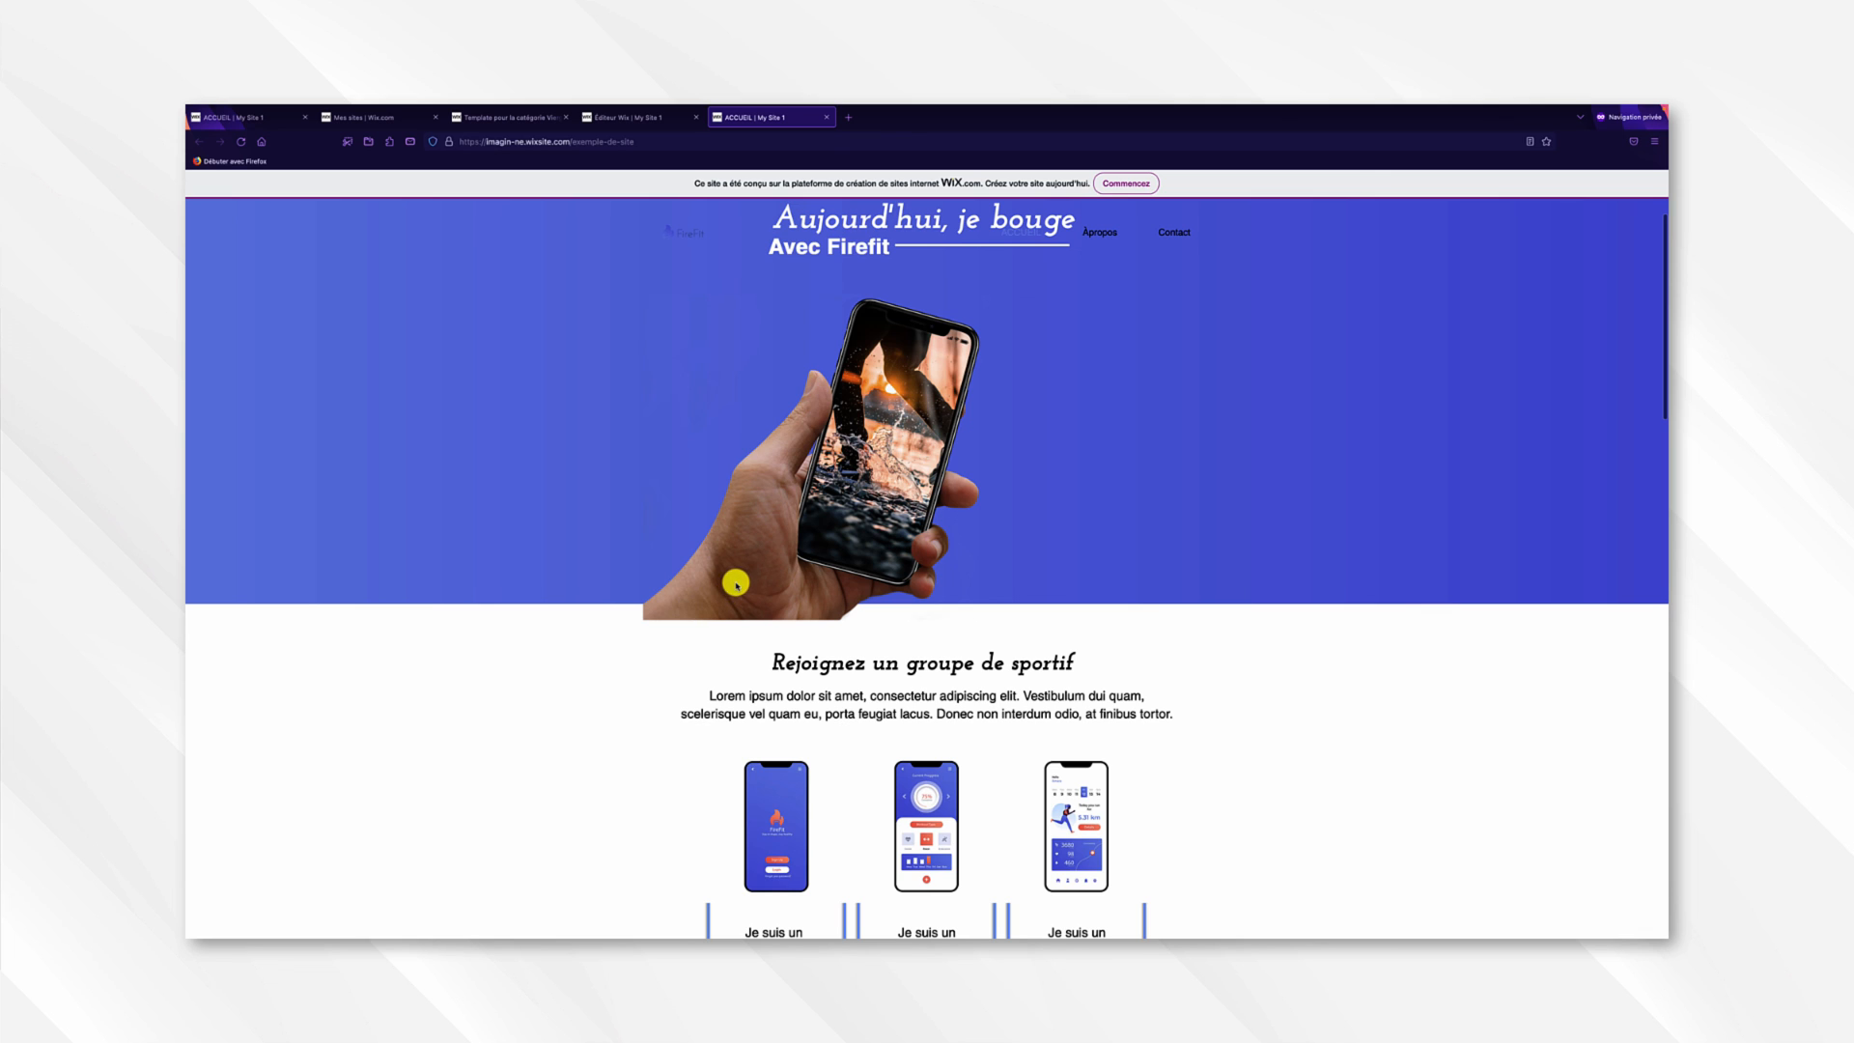
scroll(738, 582, "up", 2)
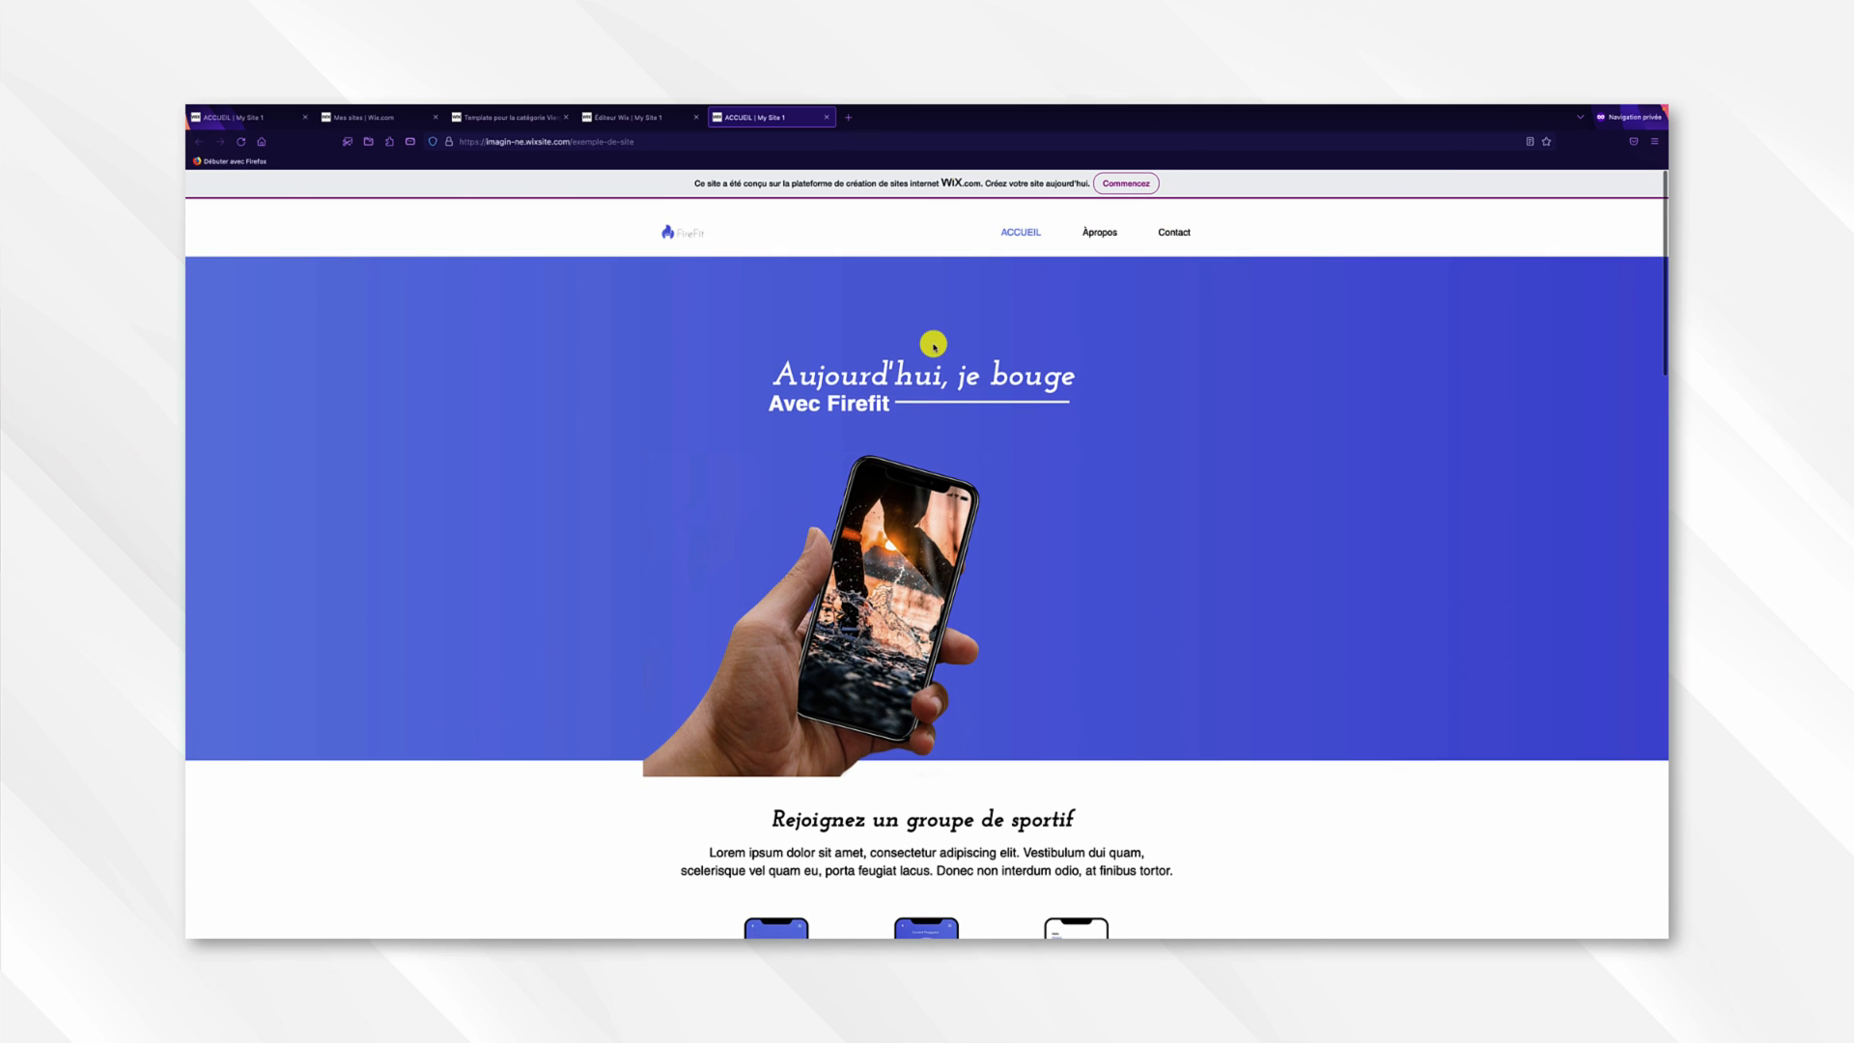
scroll(935, 307, "down", 5)
scroll(932, 305, "up", 5)
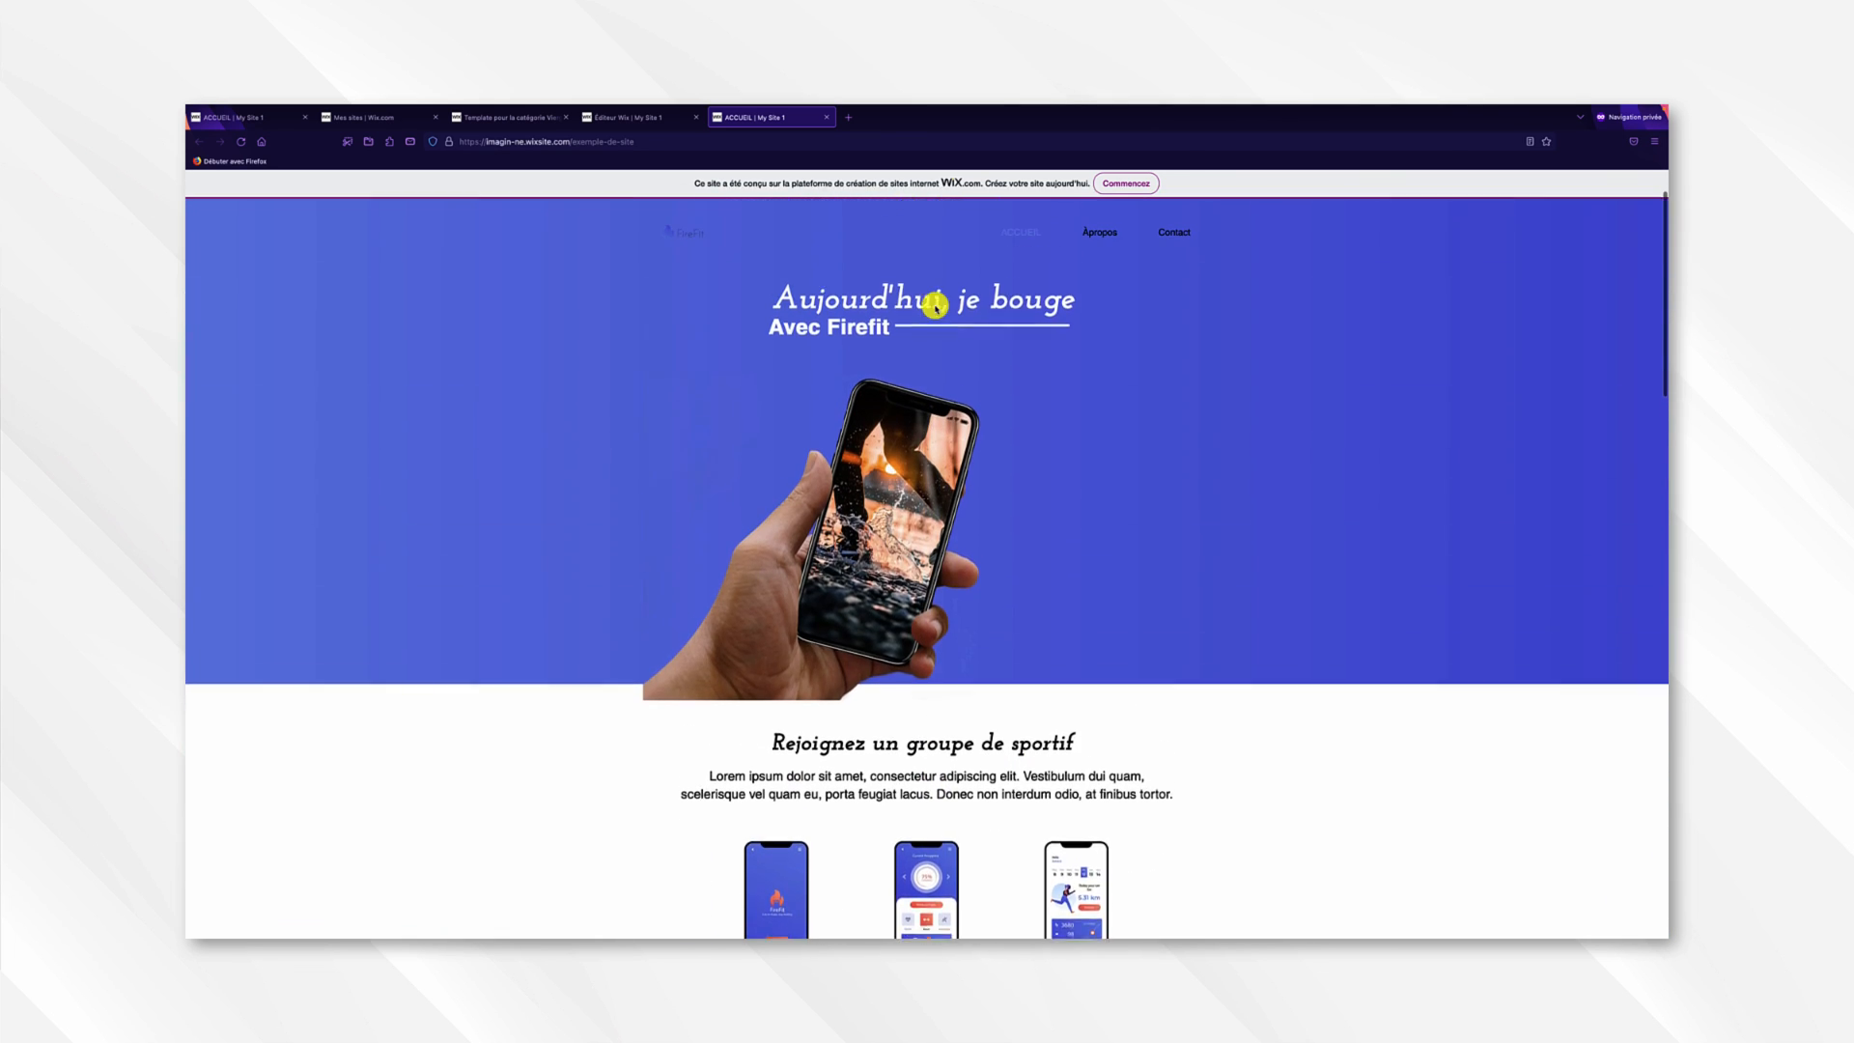
Return to the editor, dismiss the publishing and mobile-site dialogs, and delete the empty section above the footer links.
left_click(626, 120)
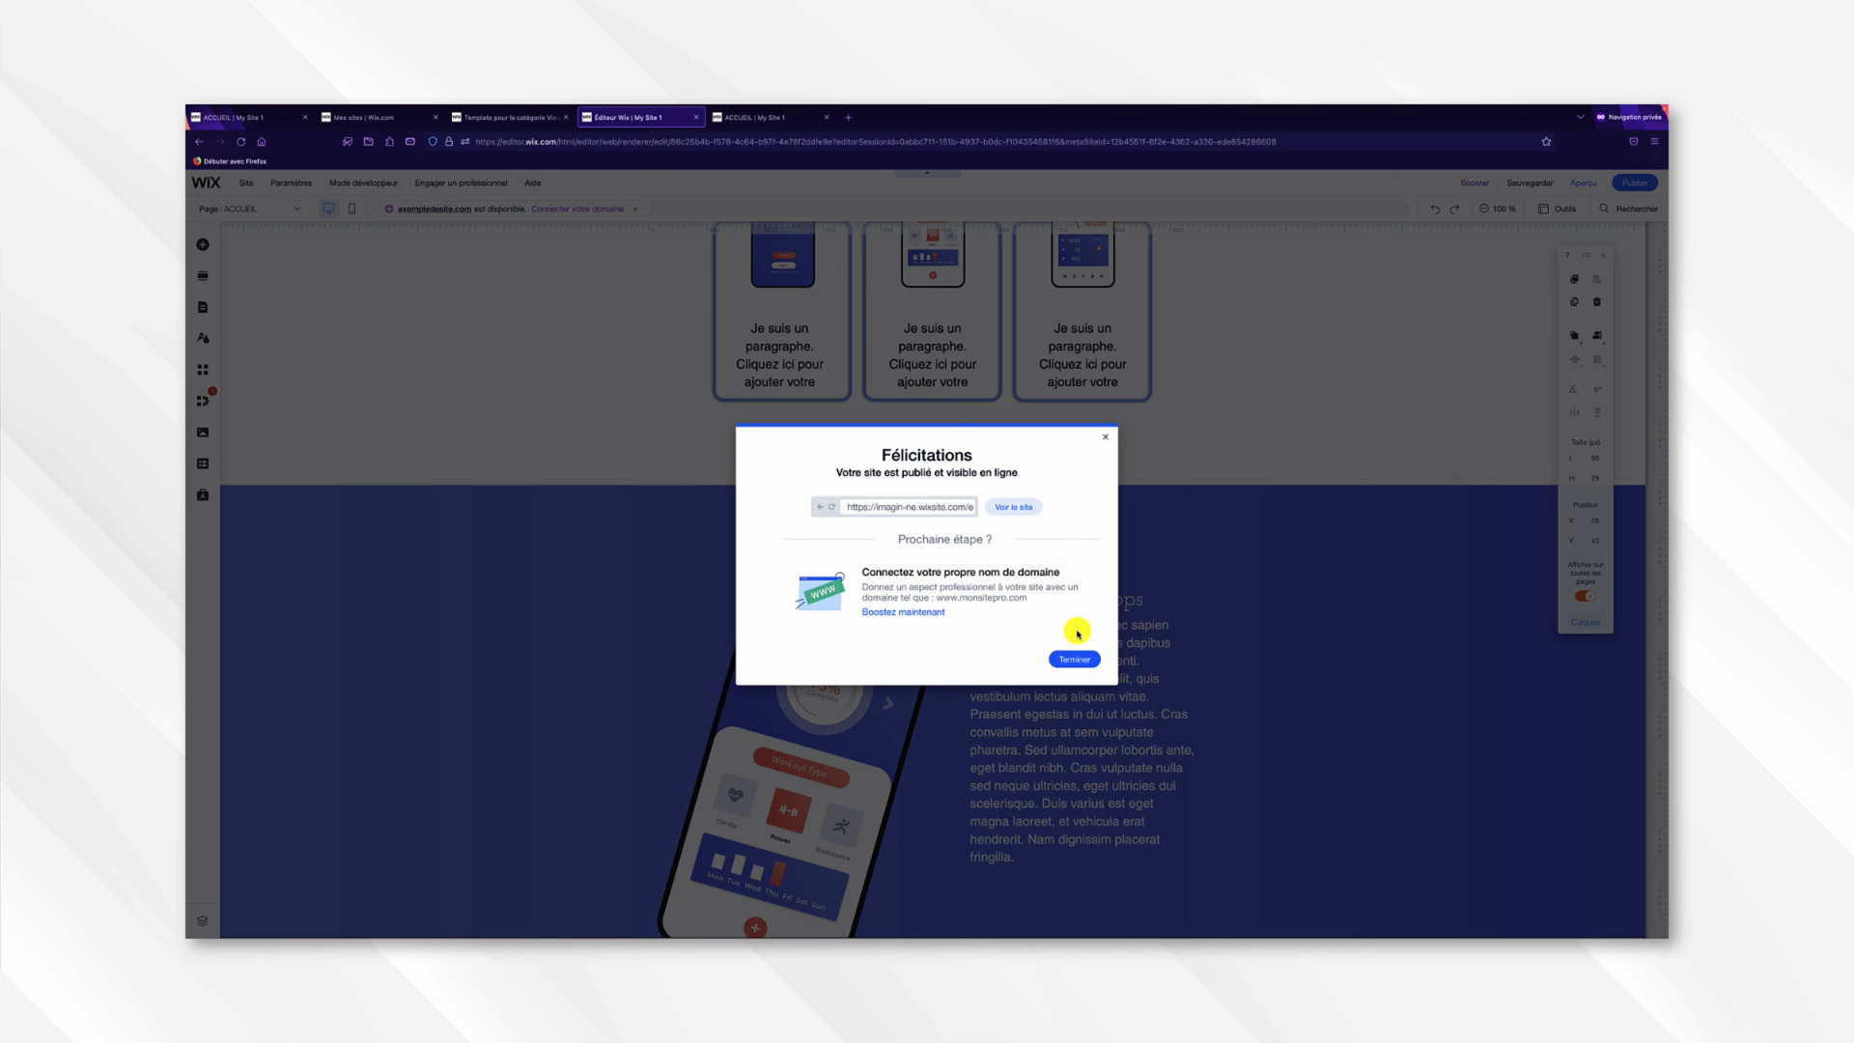
left_click(1082, 659)
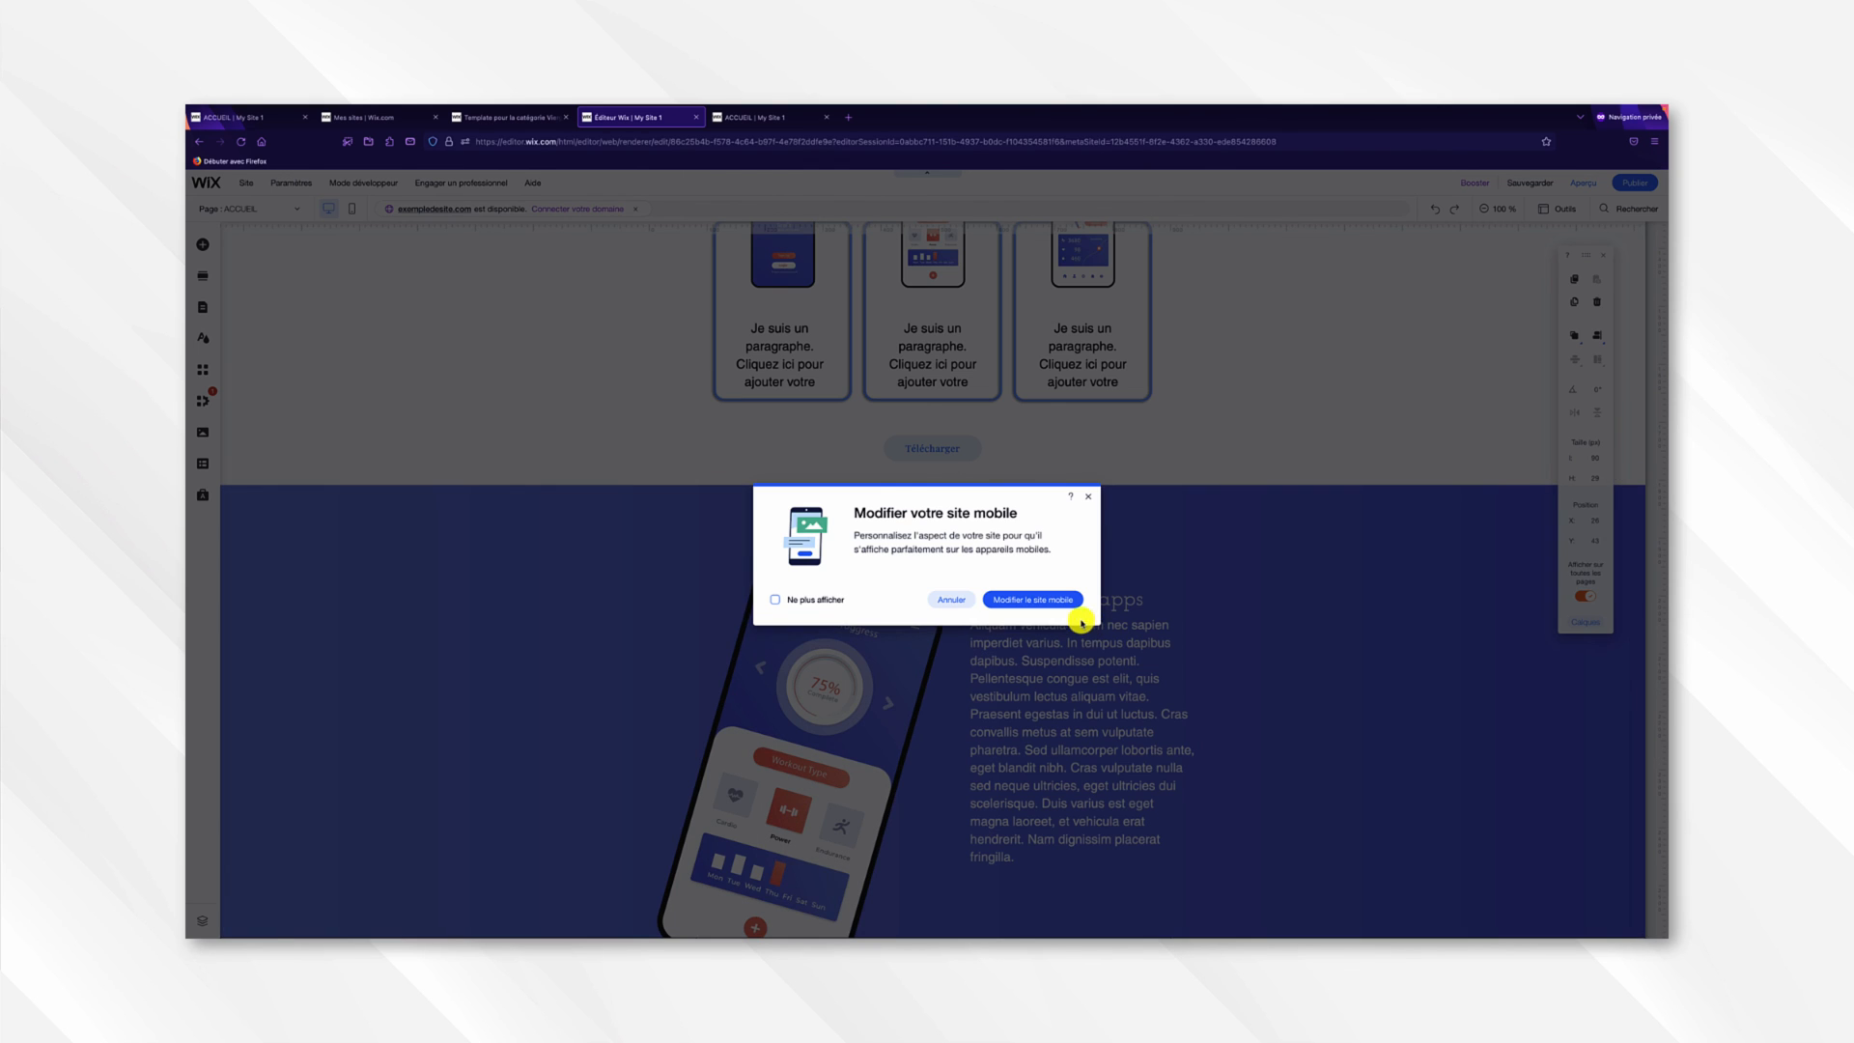
left_click(1088, 497)
scroll(1068, 521, "down", 15)
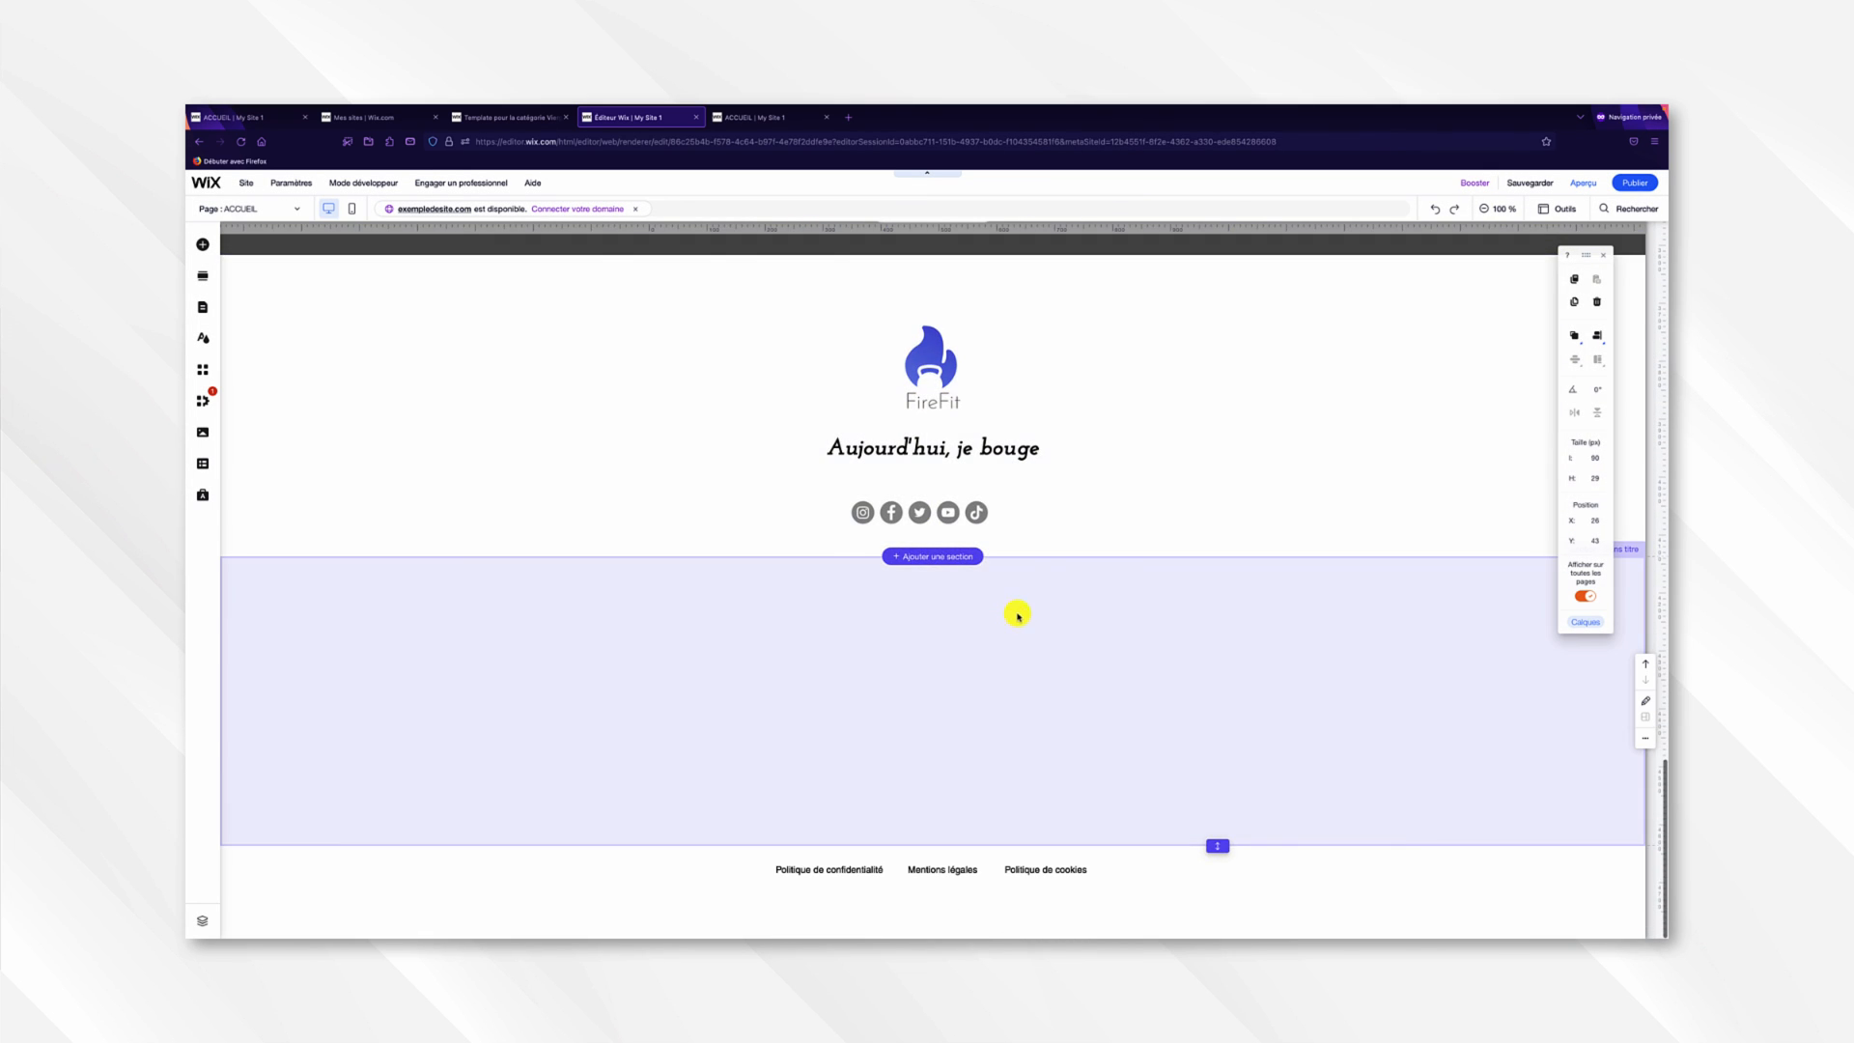
left_click(1007, 694)
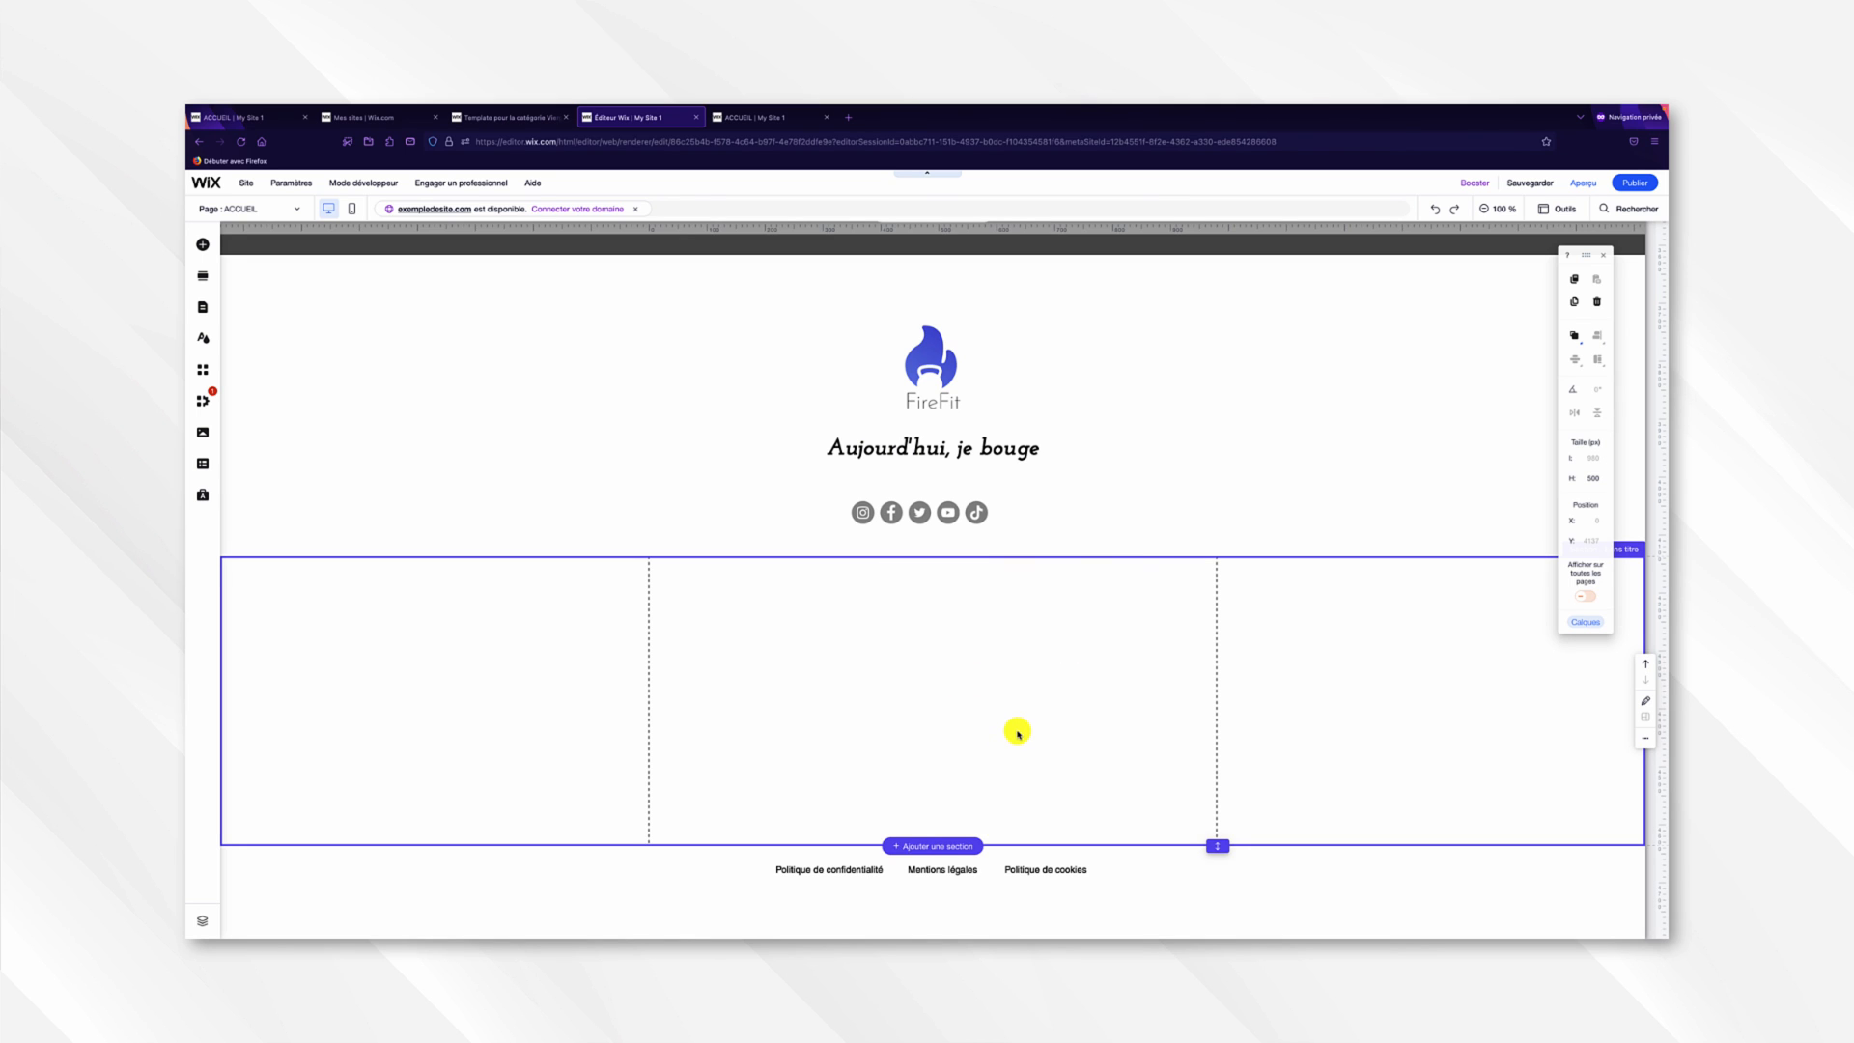
left_click(1021, 731)
key("Delete")
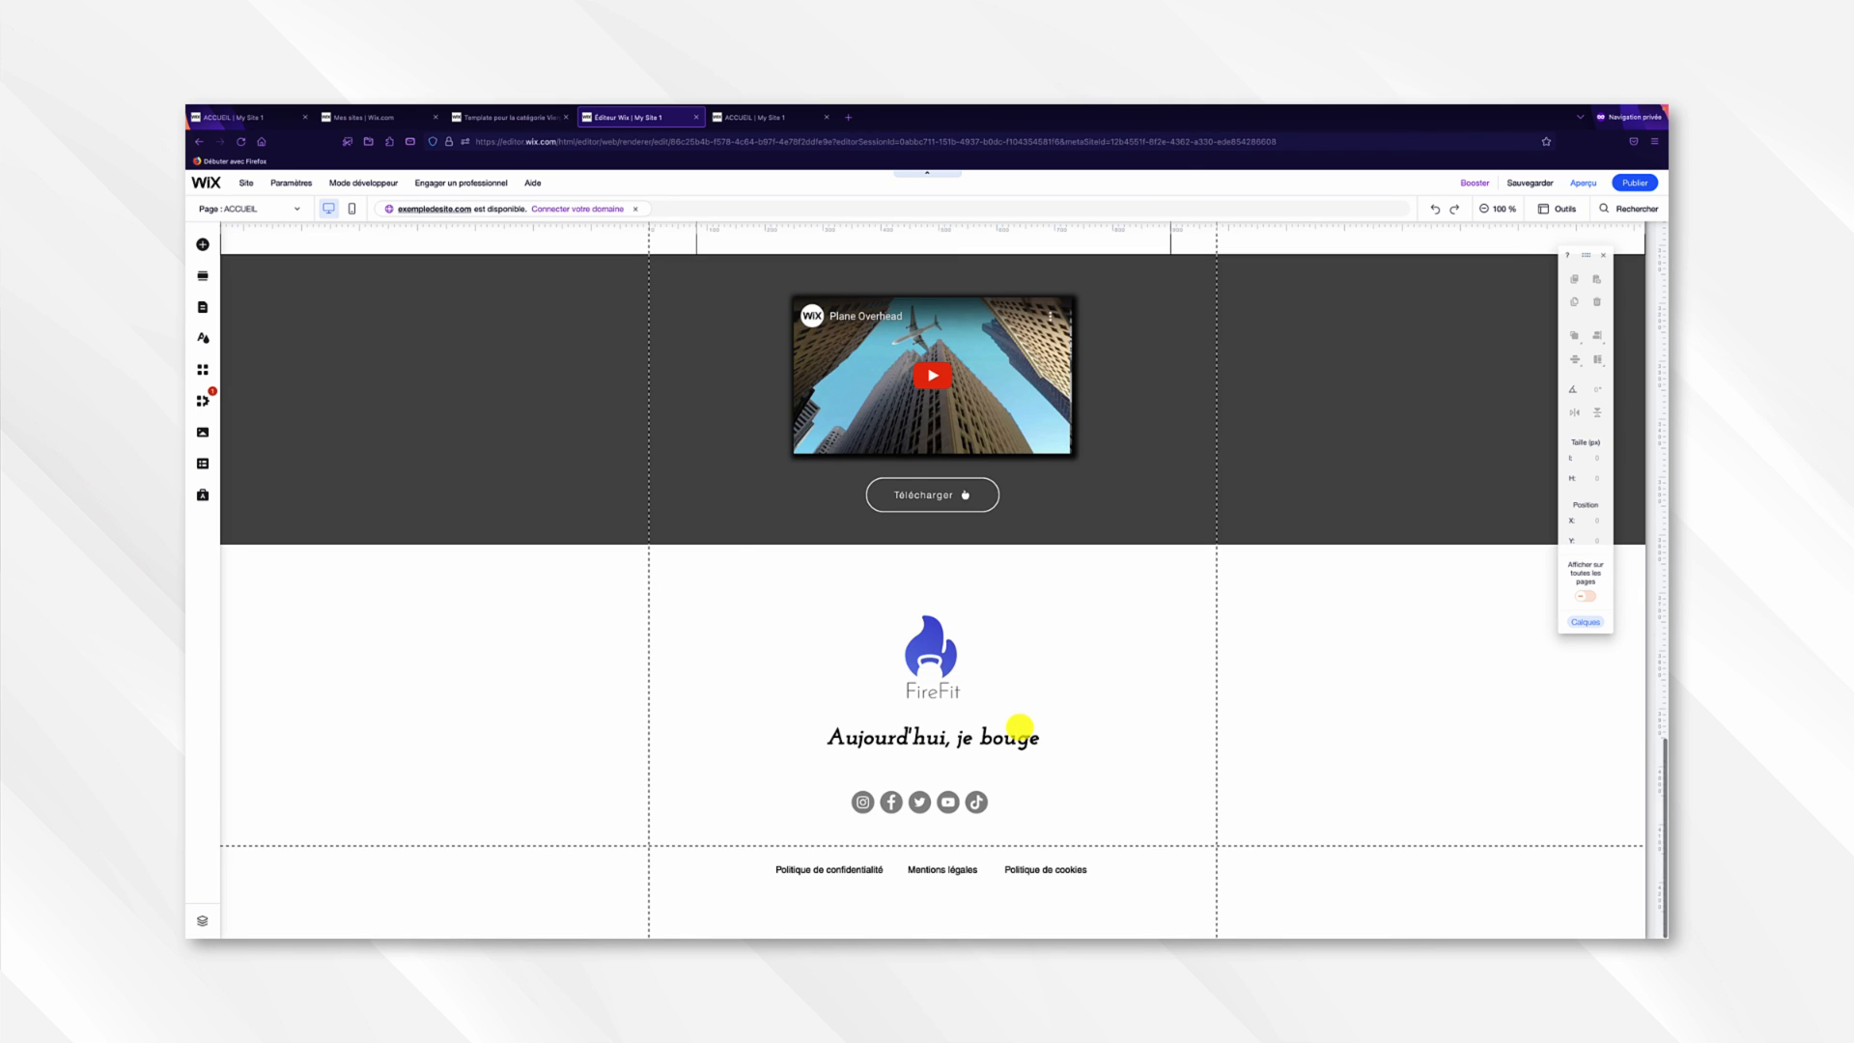
Set the header's scroll behaviour to "Défile avec le site".
scroll(1021, 725, "up", 10)
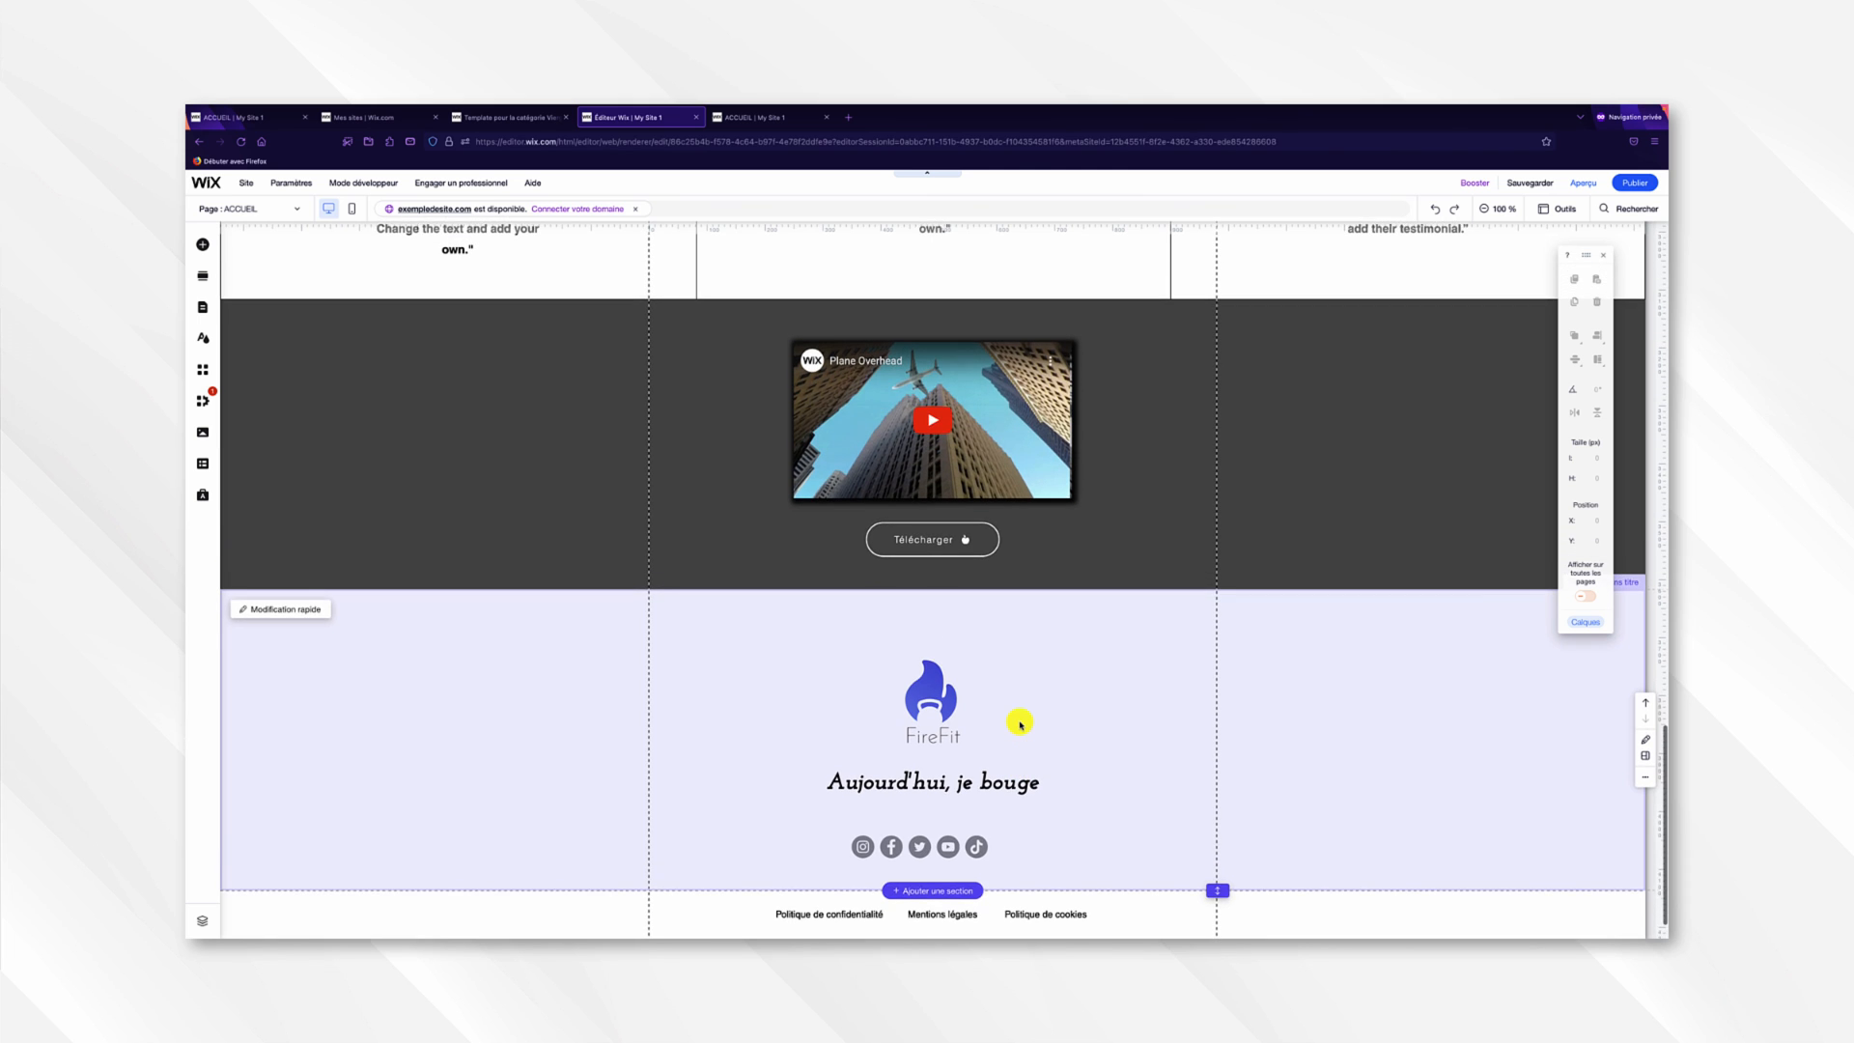
scroll(1016, 725, "up", 3)
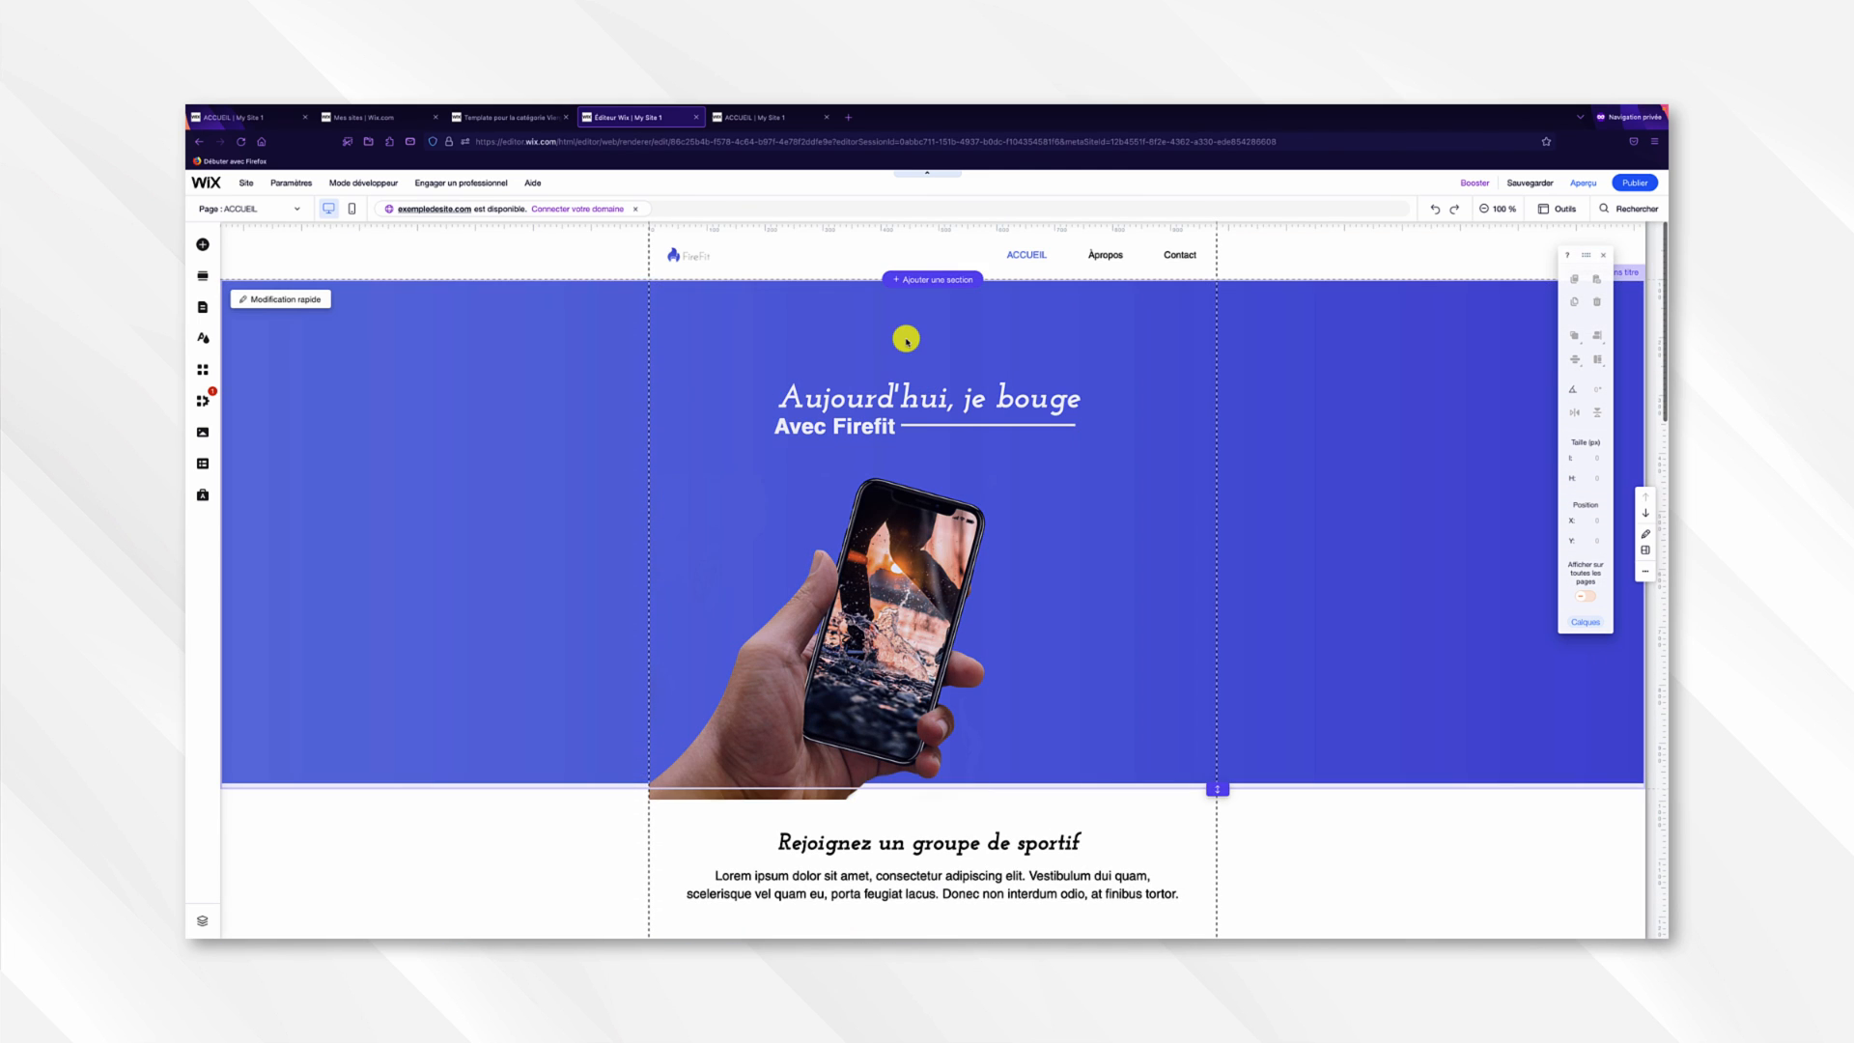
left_click(850, 263)
left_click_drag(843, 266, 897, 264)
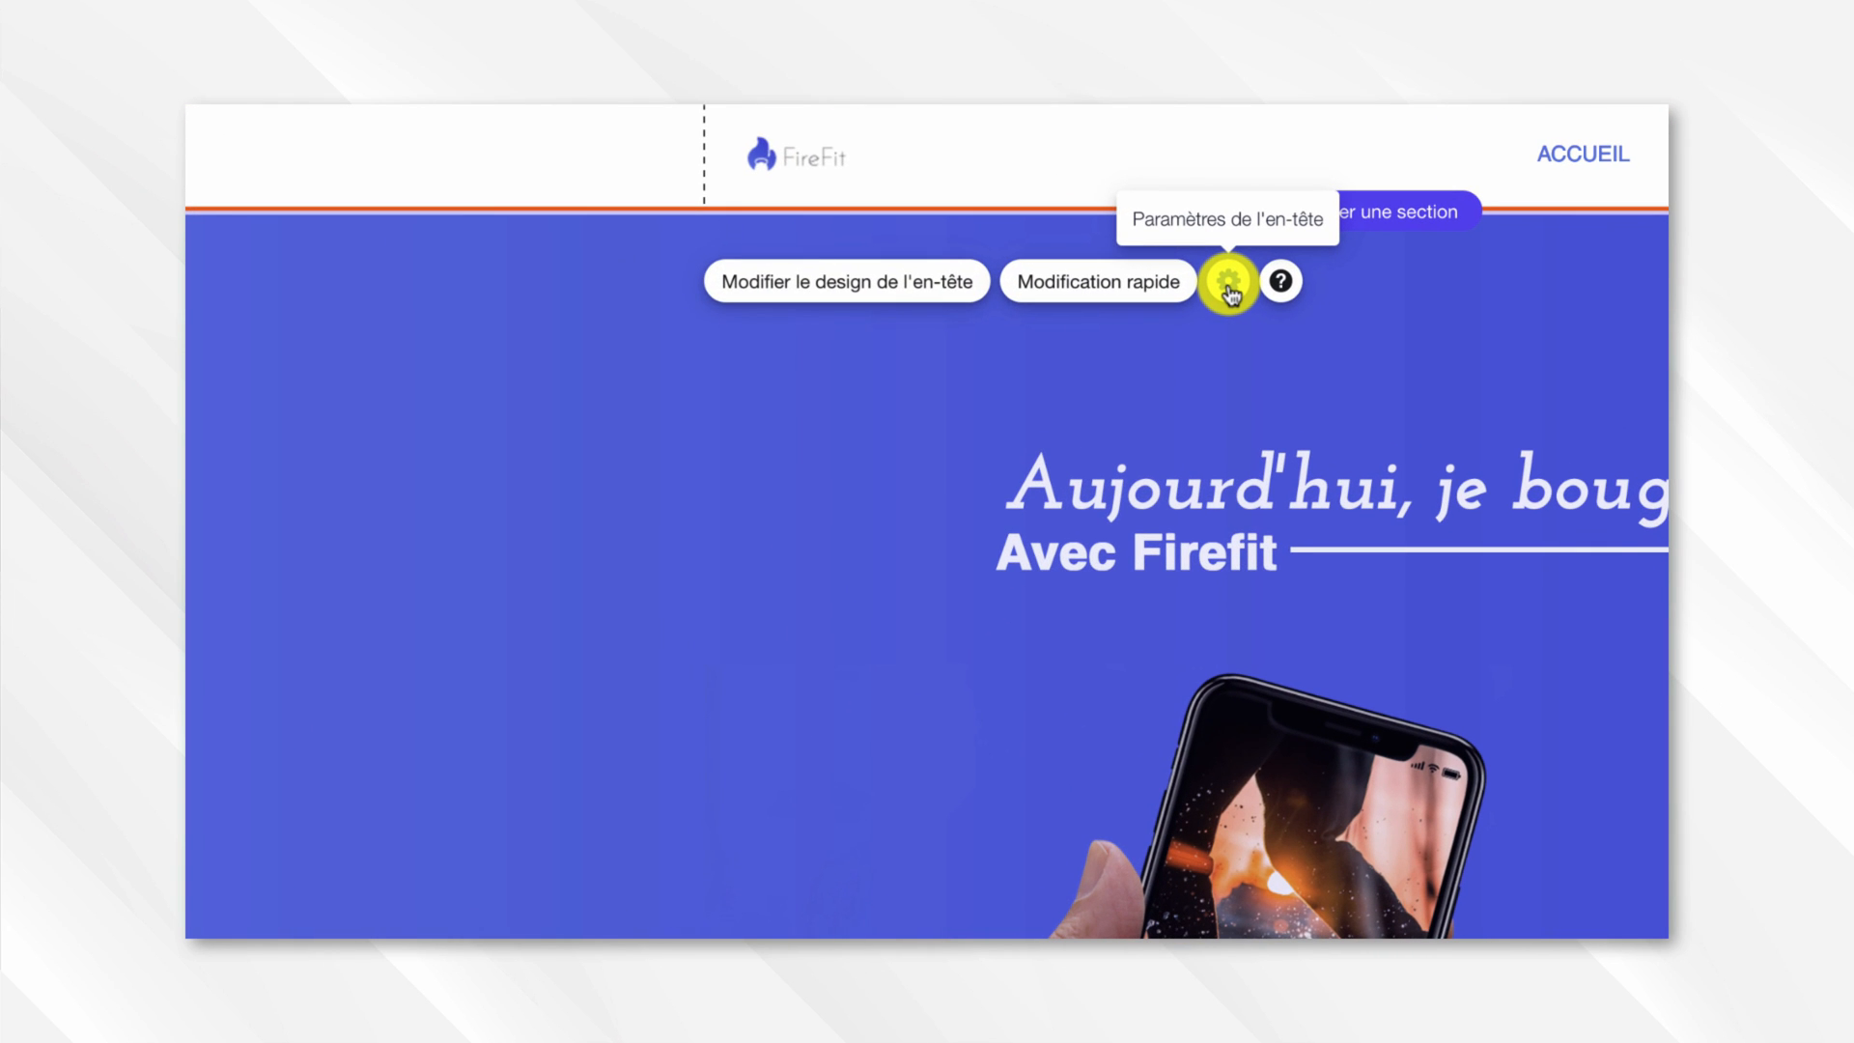
left_click(1229, 284)
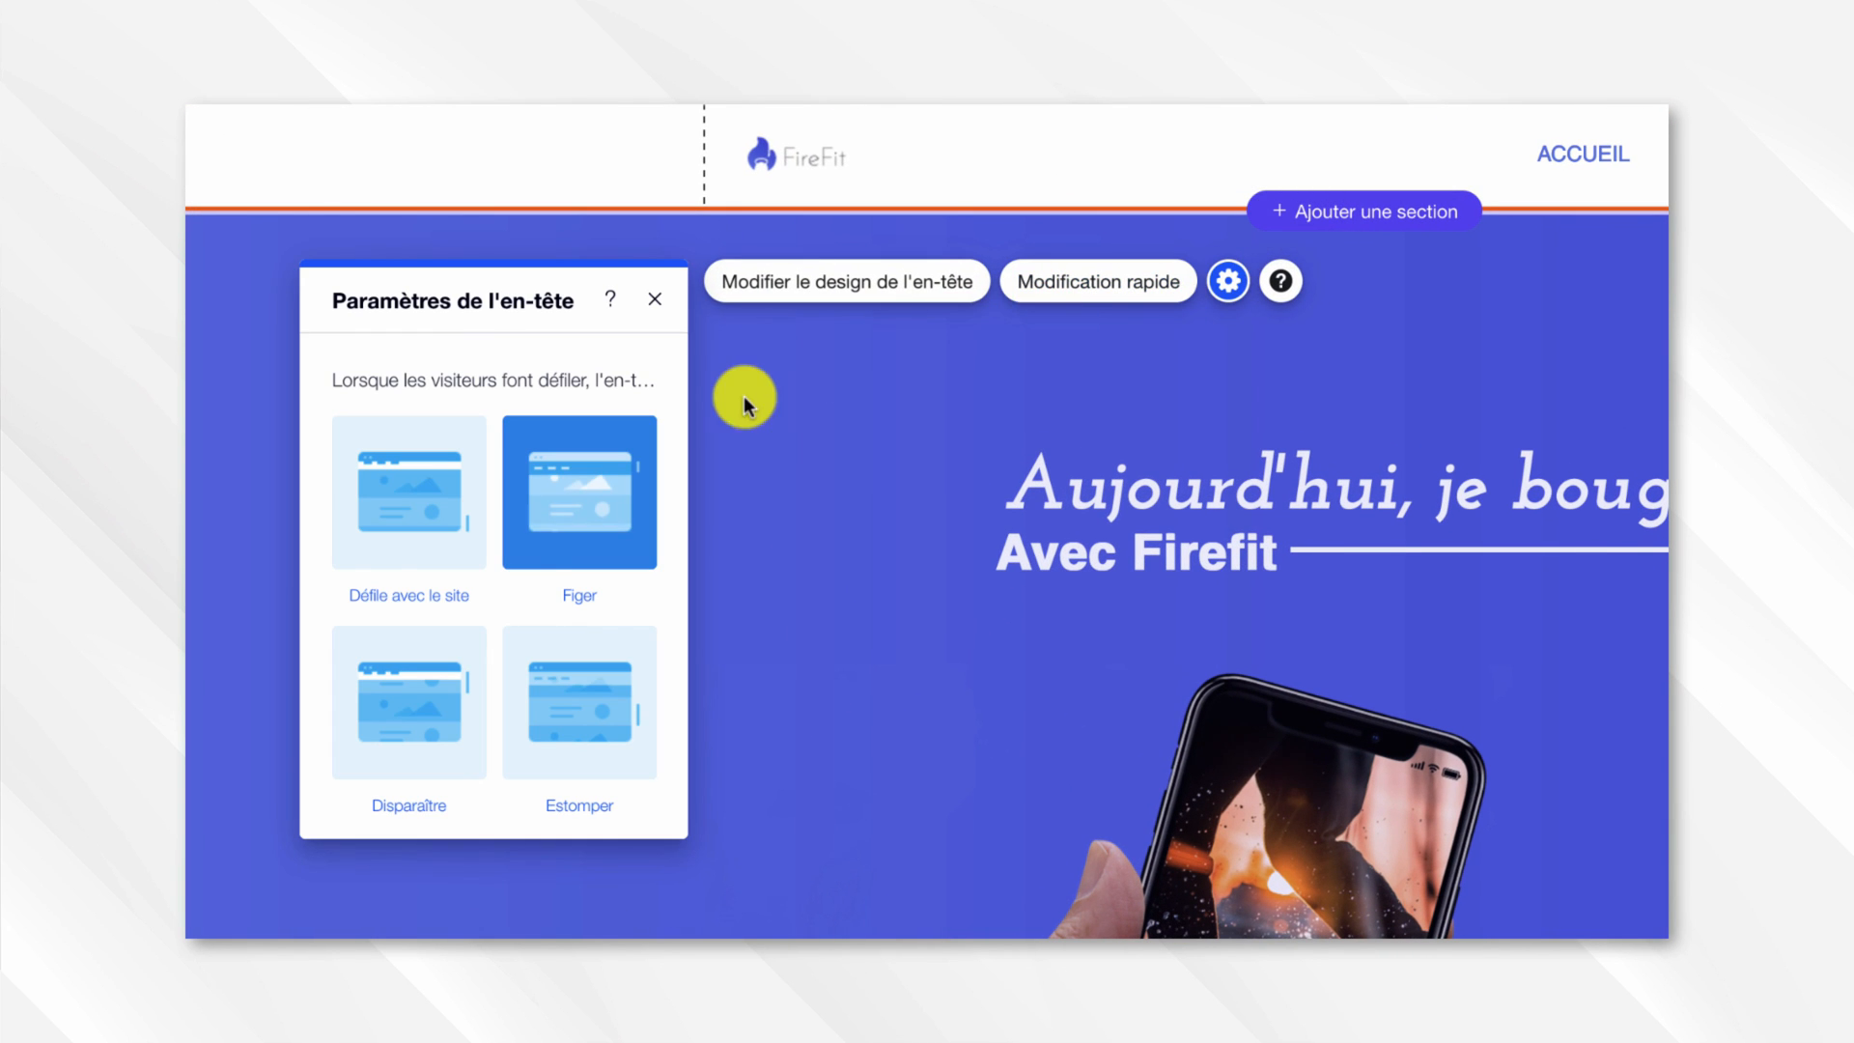
left_click(426, 517)
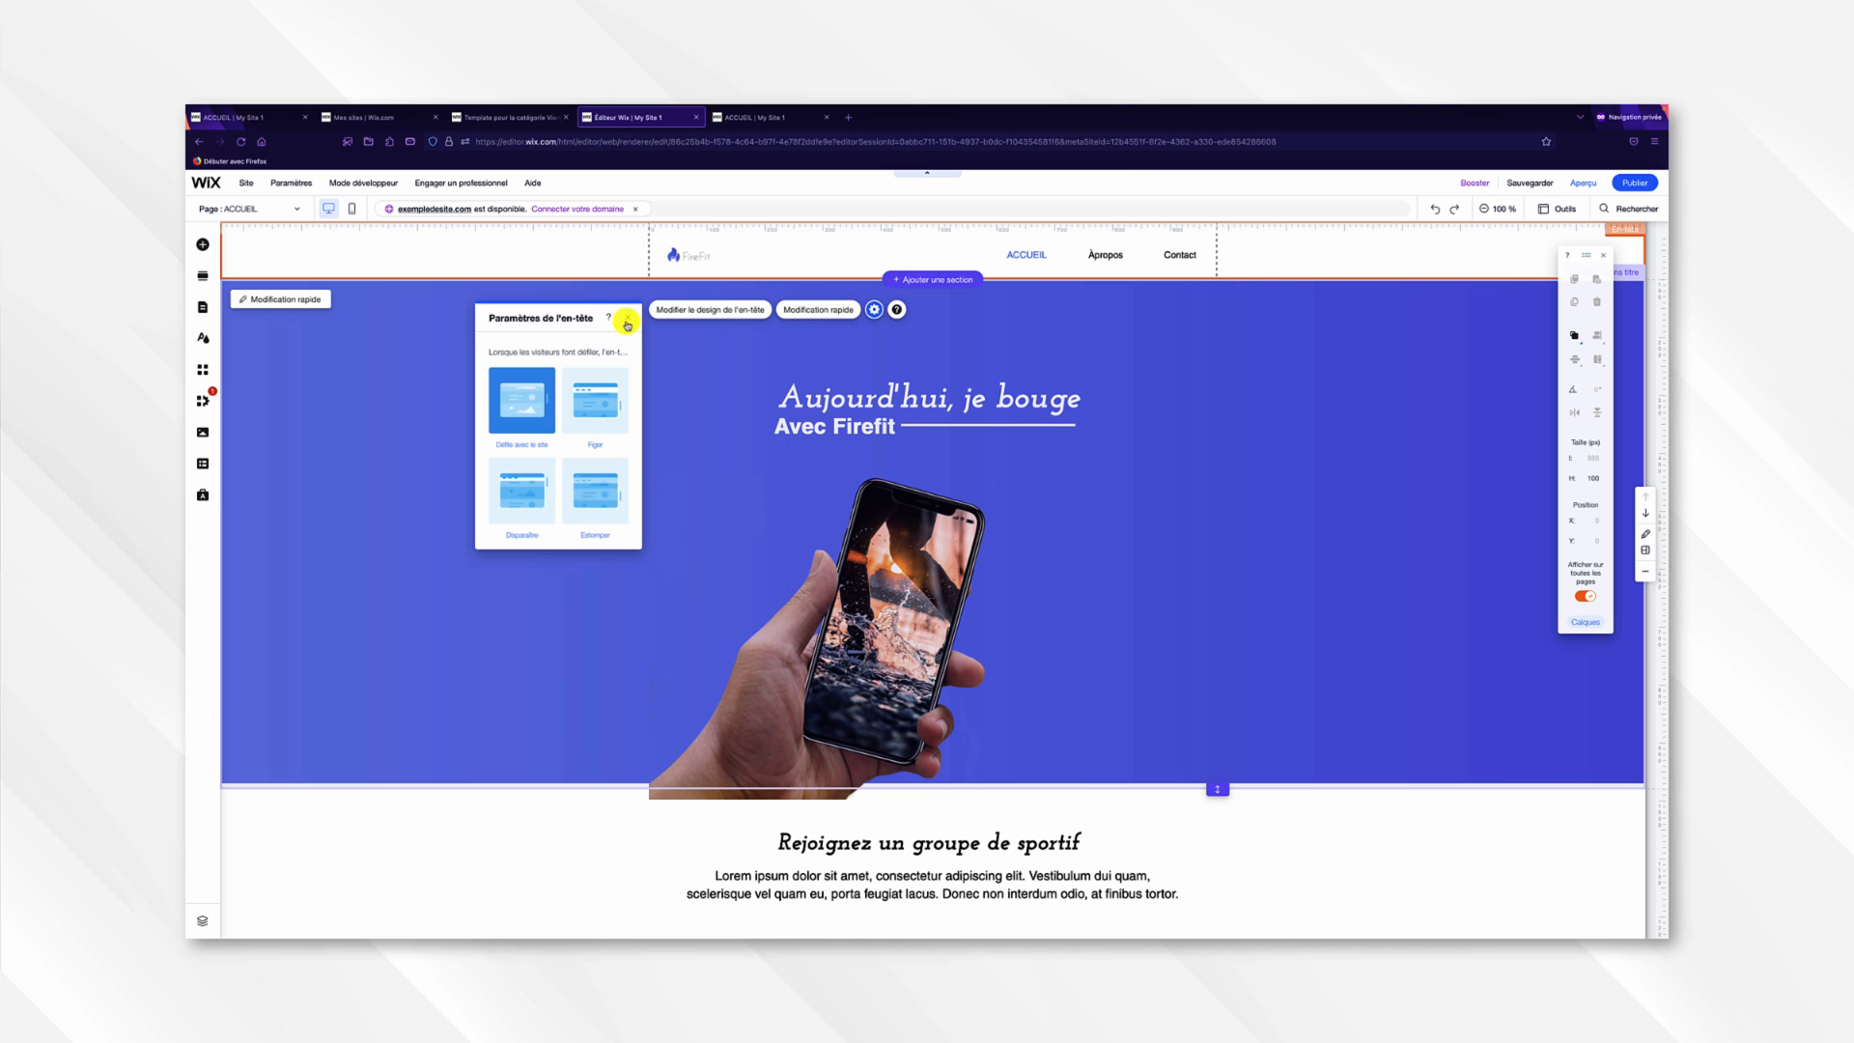
left_click(628, 319)
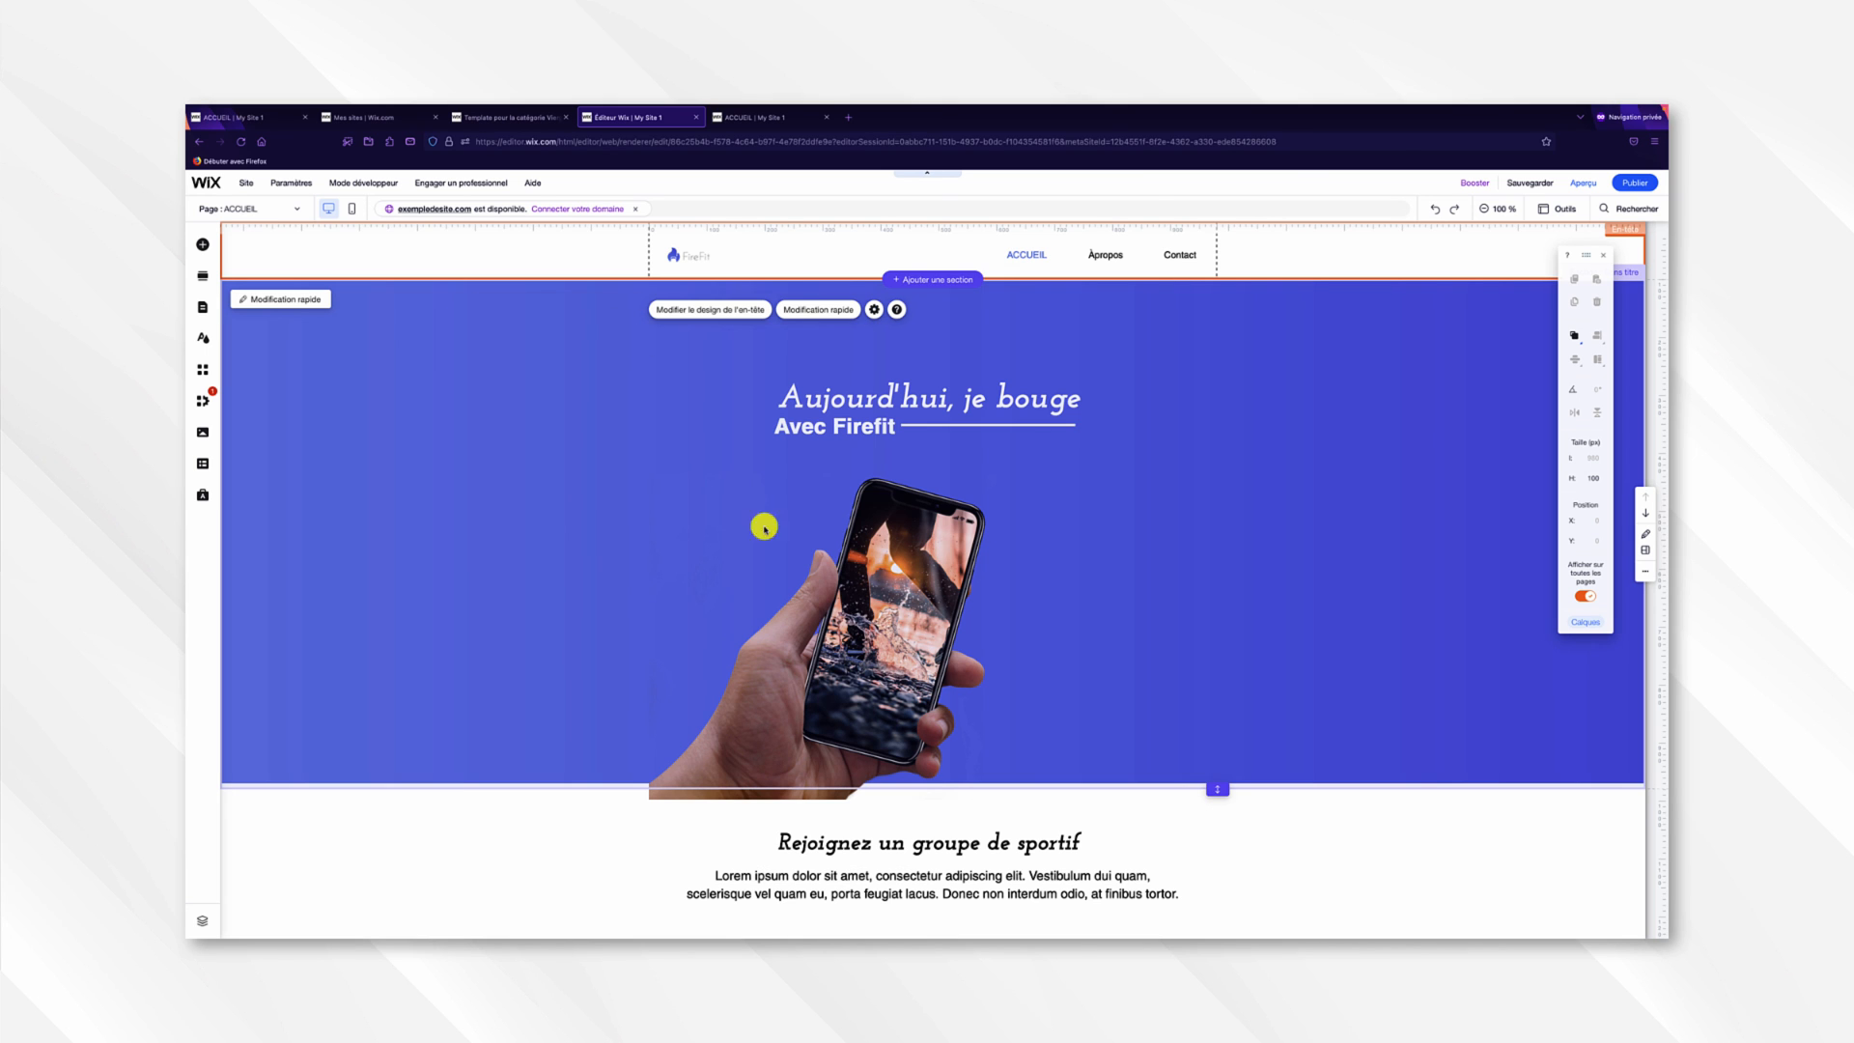
Shift the hand-and-phone image slightly upward in the hero band and republish the site.
left_click(848, 624)
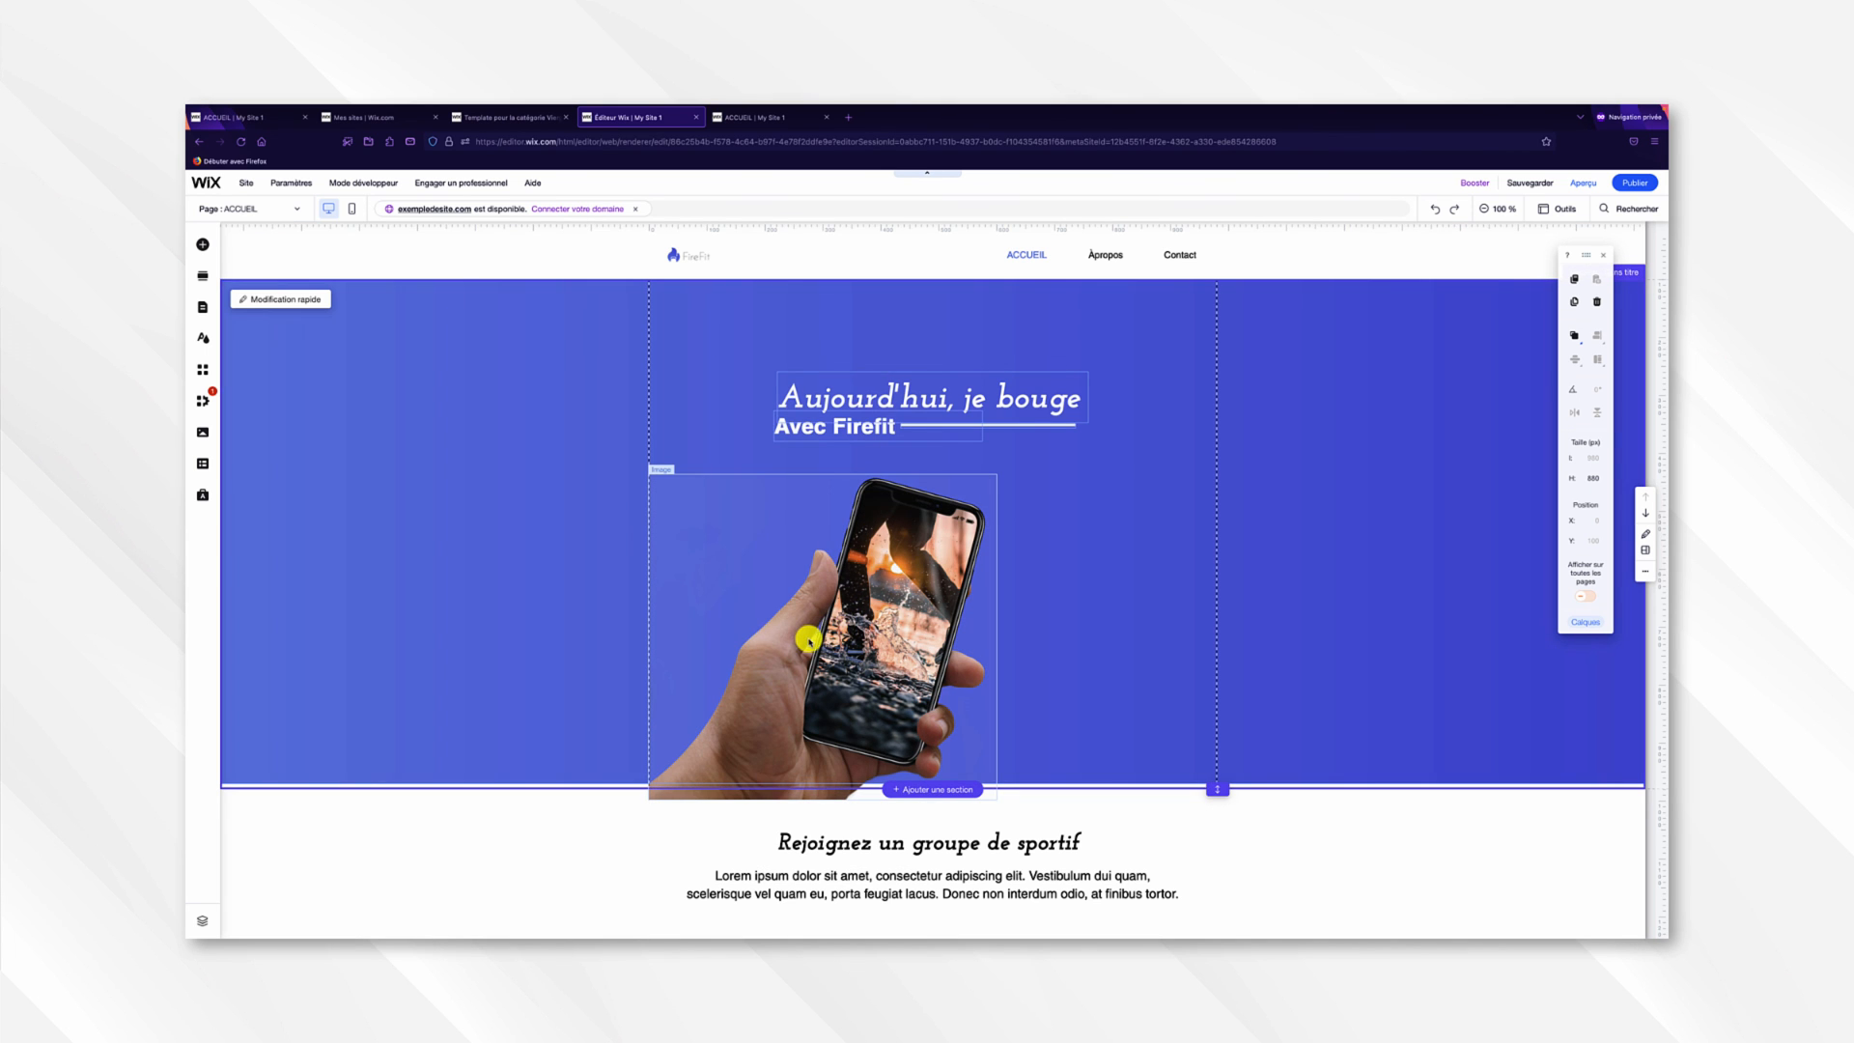
mouse_move(812, 629)
left_mouse_down()
mouse_move(919, 633)
mouse_move(878, 639)
mouse_move(915, 648)
left_mouse_up()
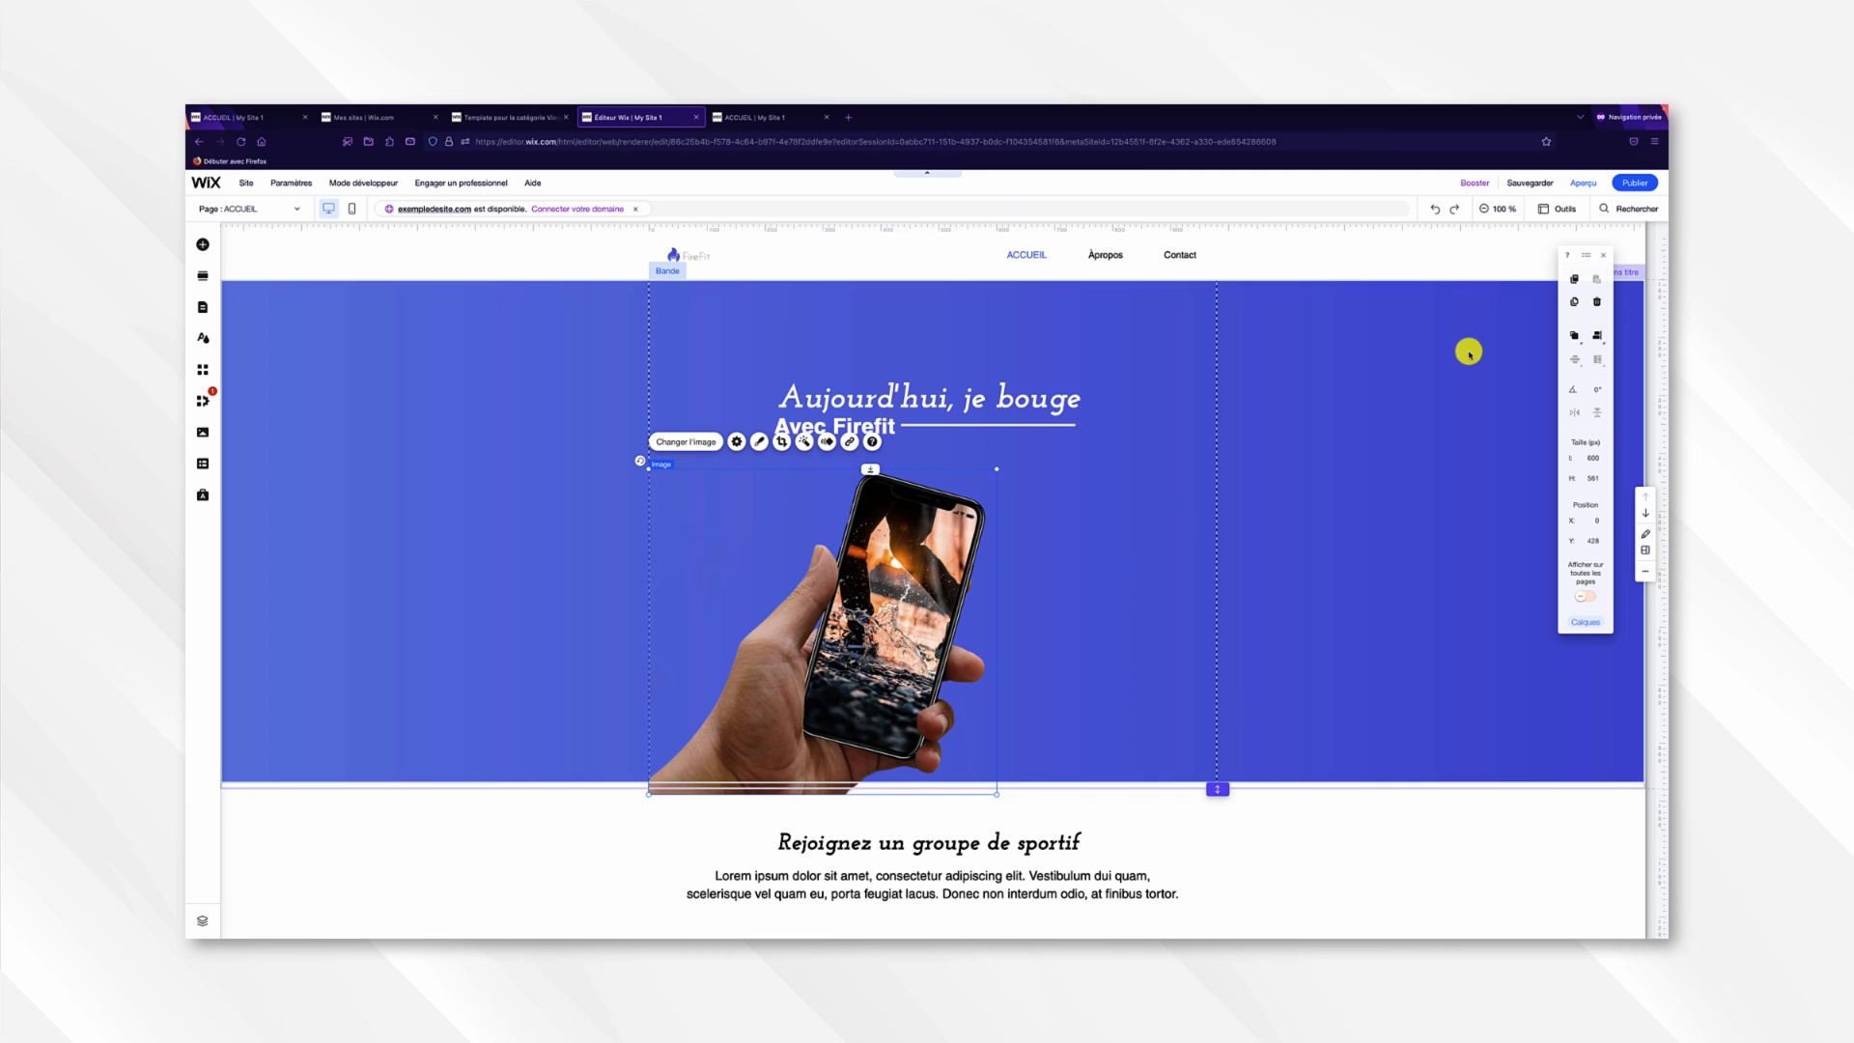
left_click(1630, 188)
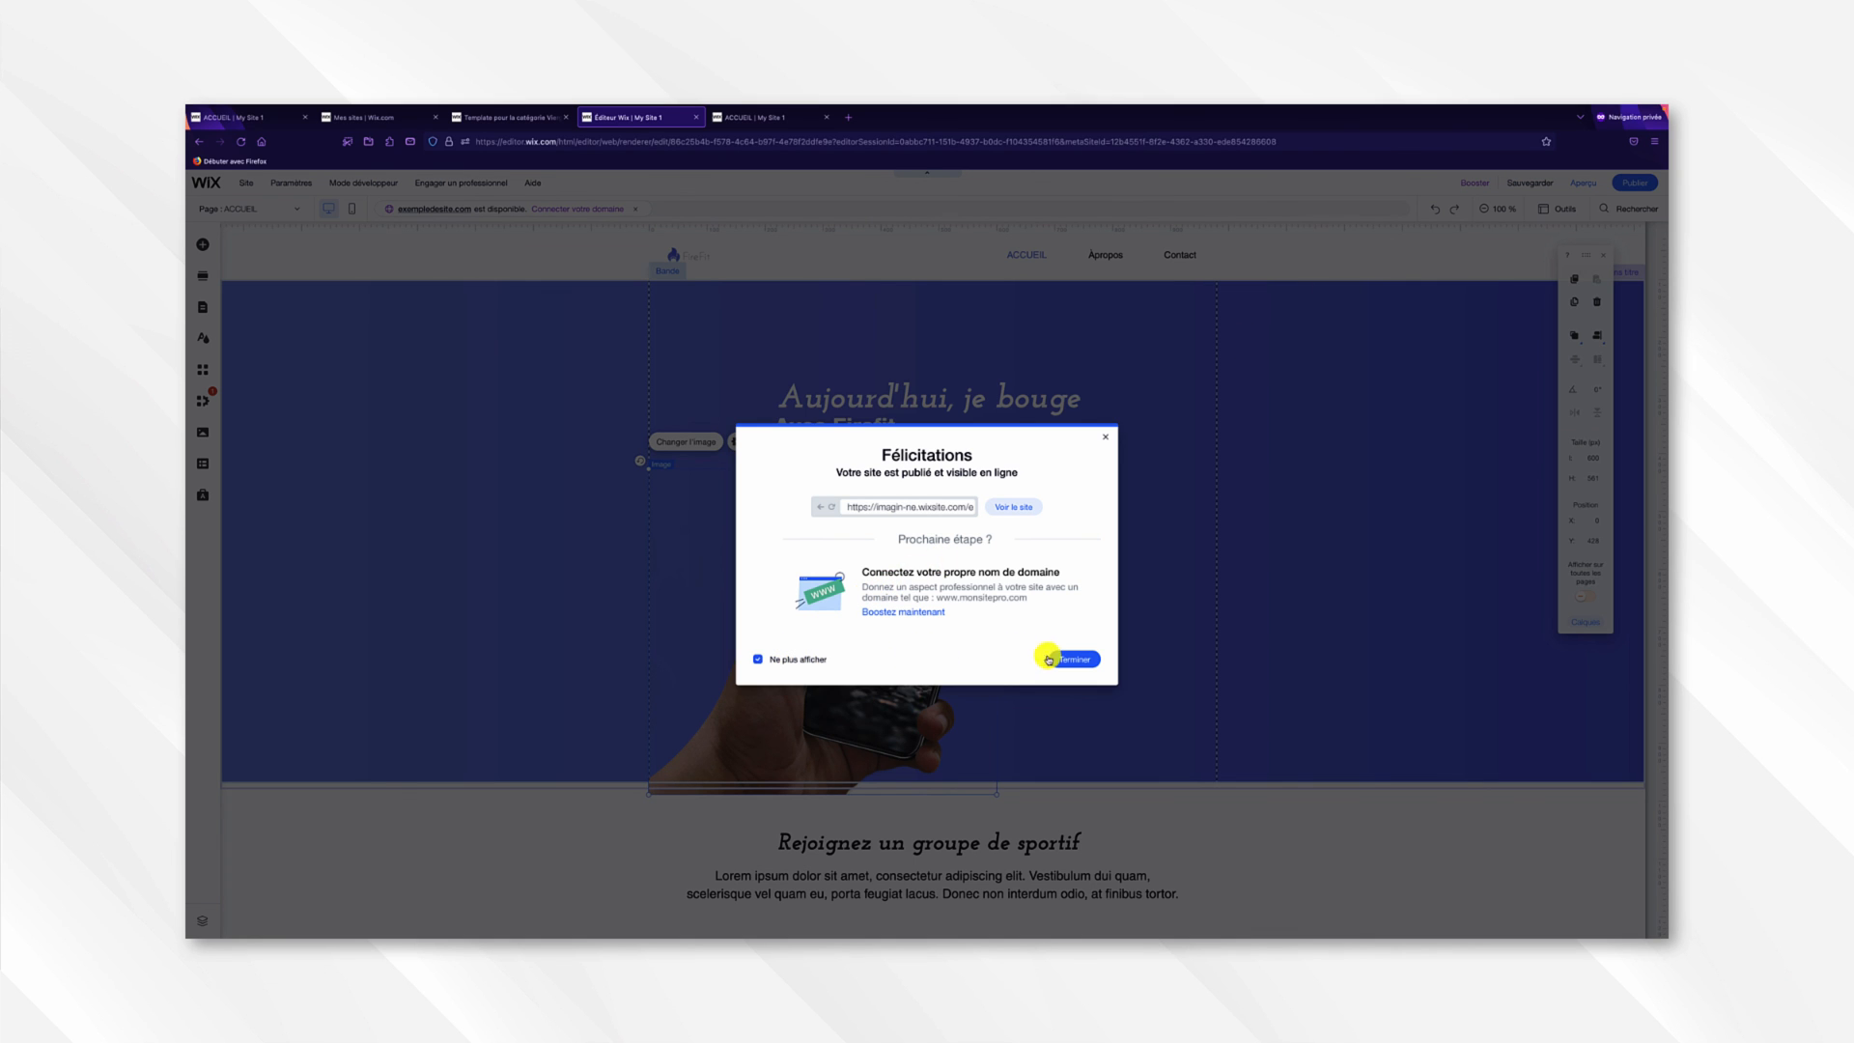
left_click(1080, 661)
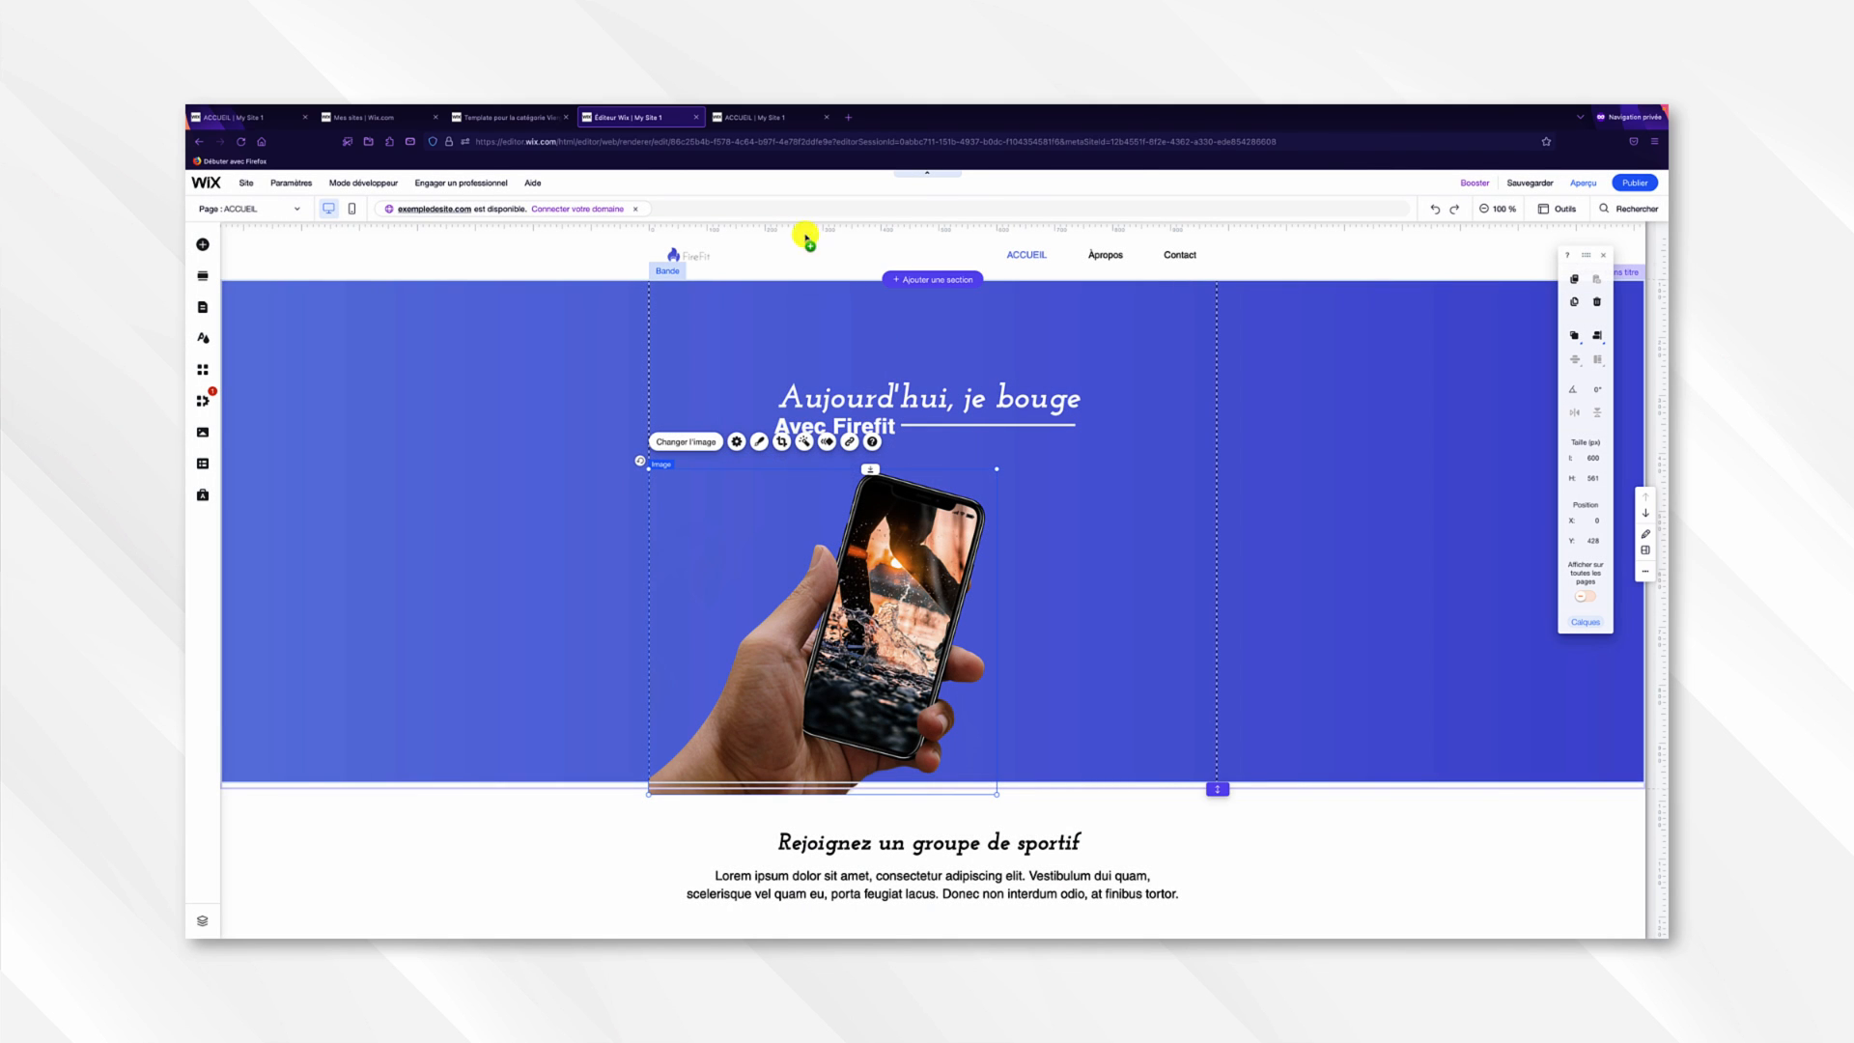
Reload the published home page and check the header's scroll behaviour, the phone image and the spacing above the footer links.
left_click(783, 124)
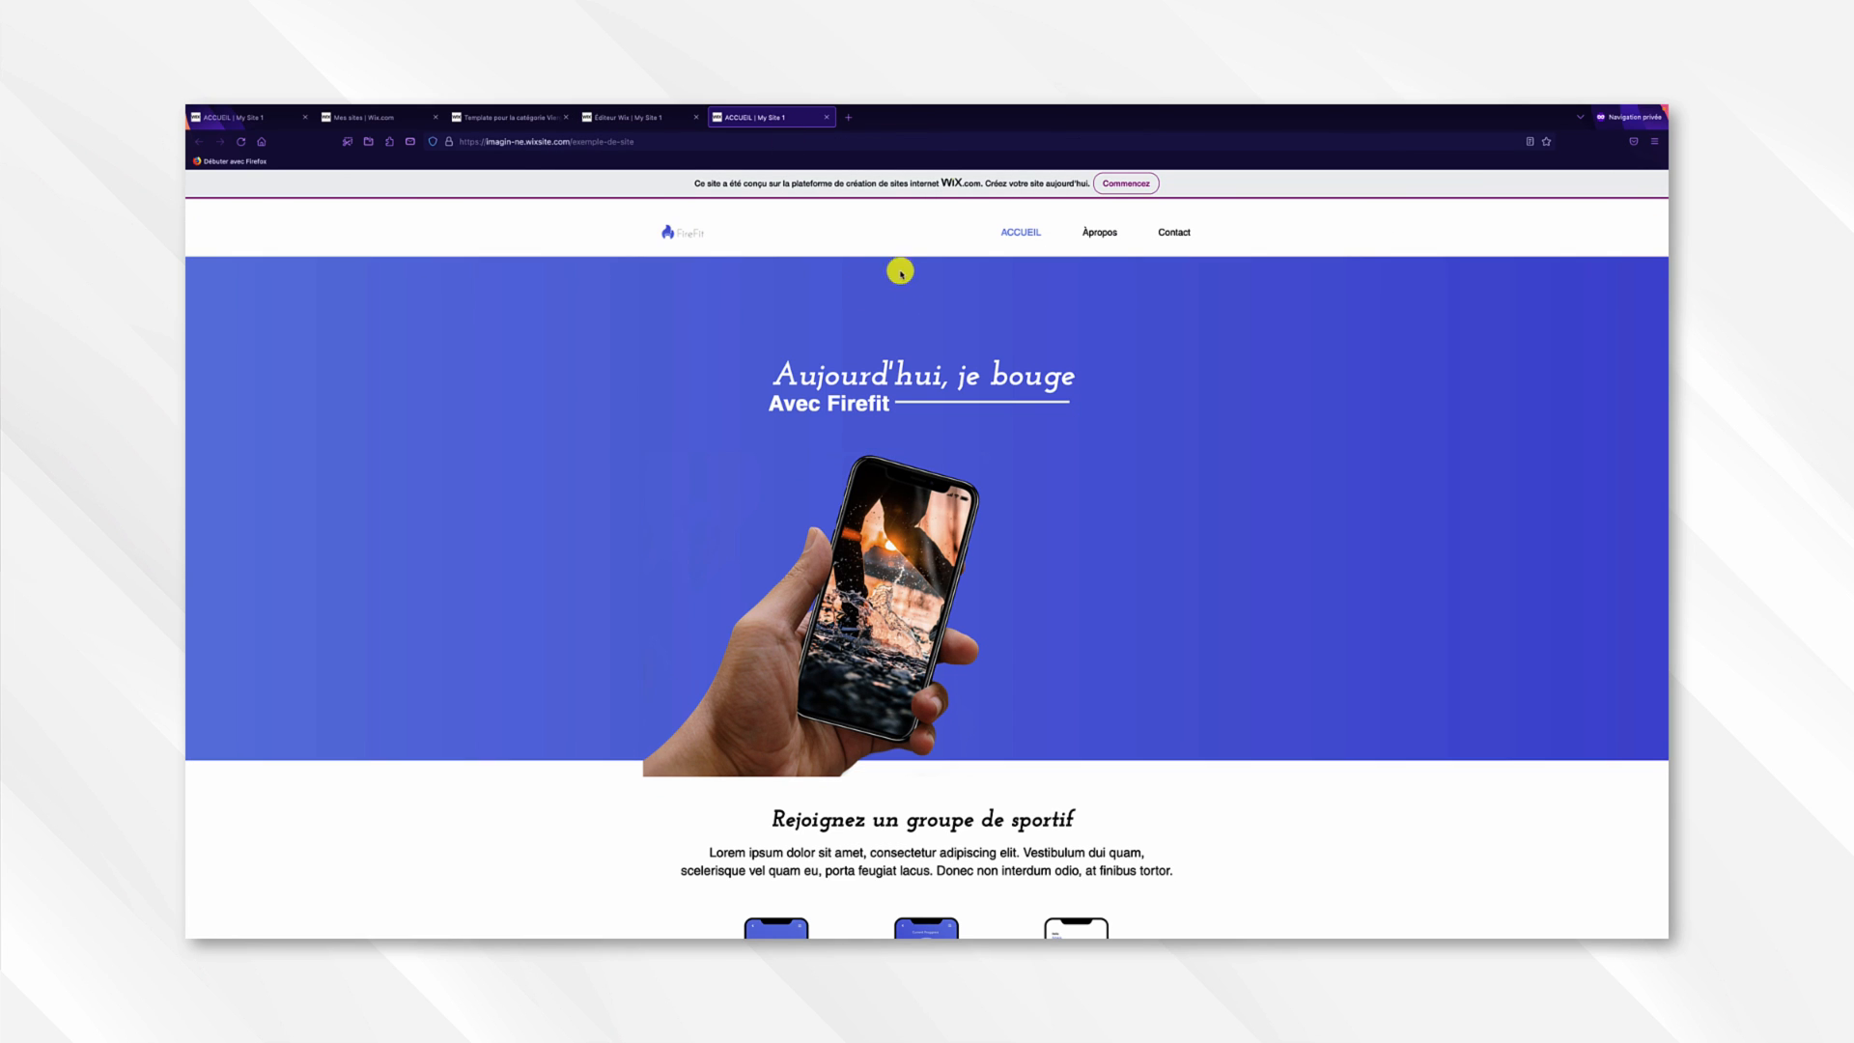
left_click(241, 142)
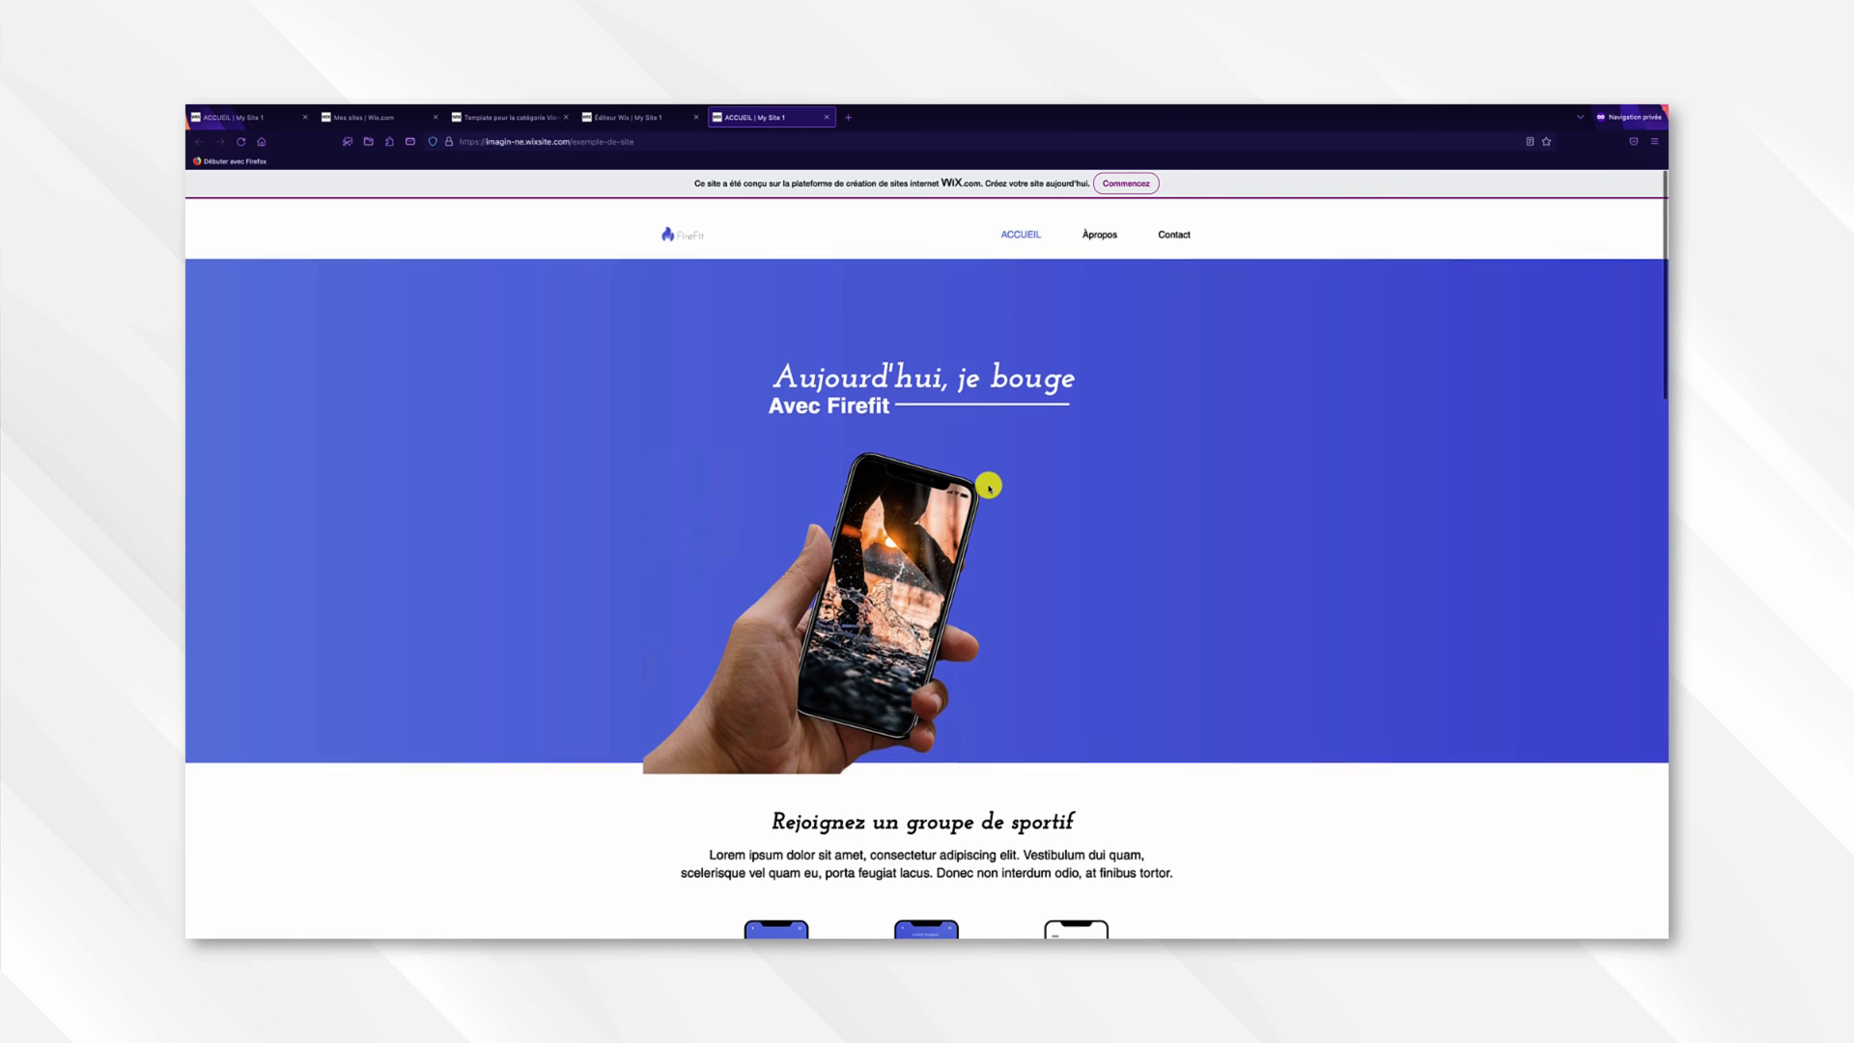
scroll(989, 488, "down", 2)
scroll(989, 487, "down", 3)
scroll(989, 487, "up", 4)
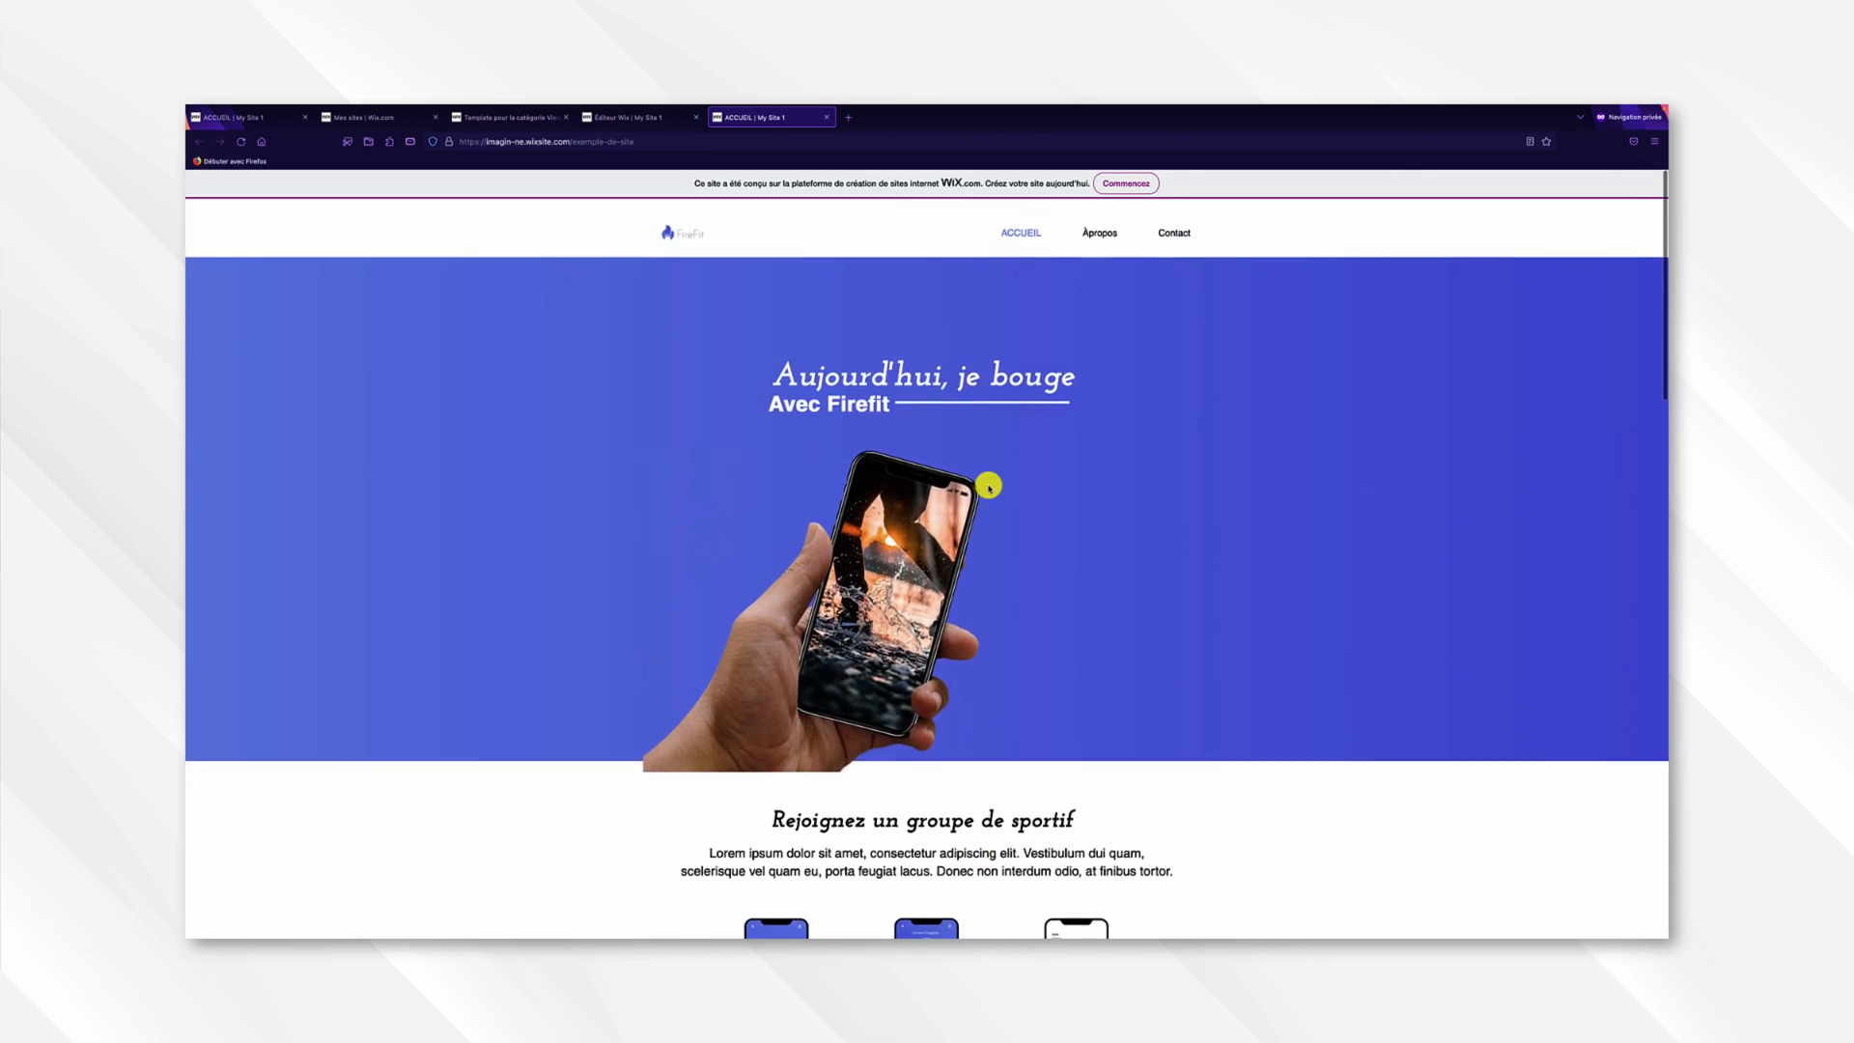
scroll(989, 488, "down", 8)
scroll(989, 488, "down", 10)
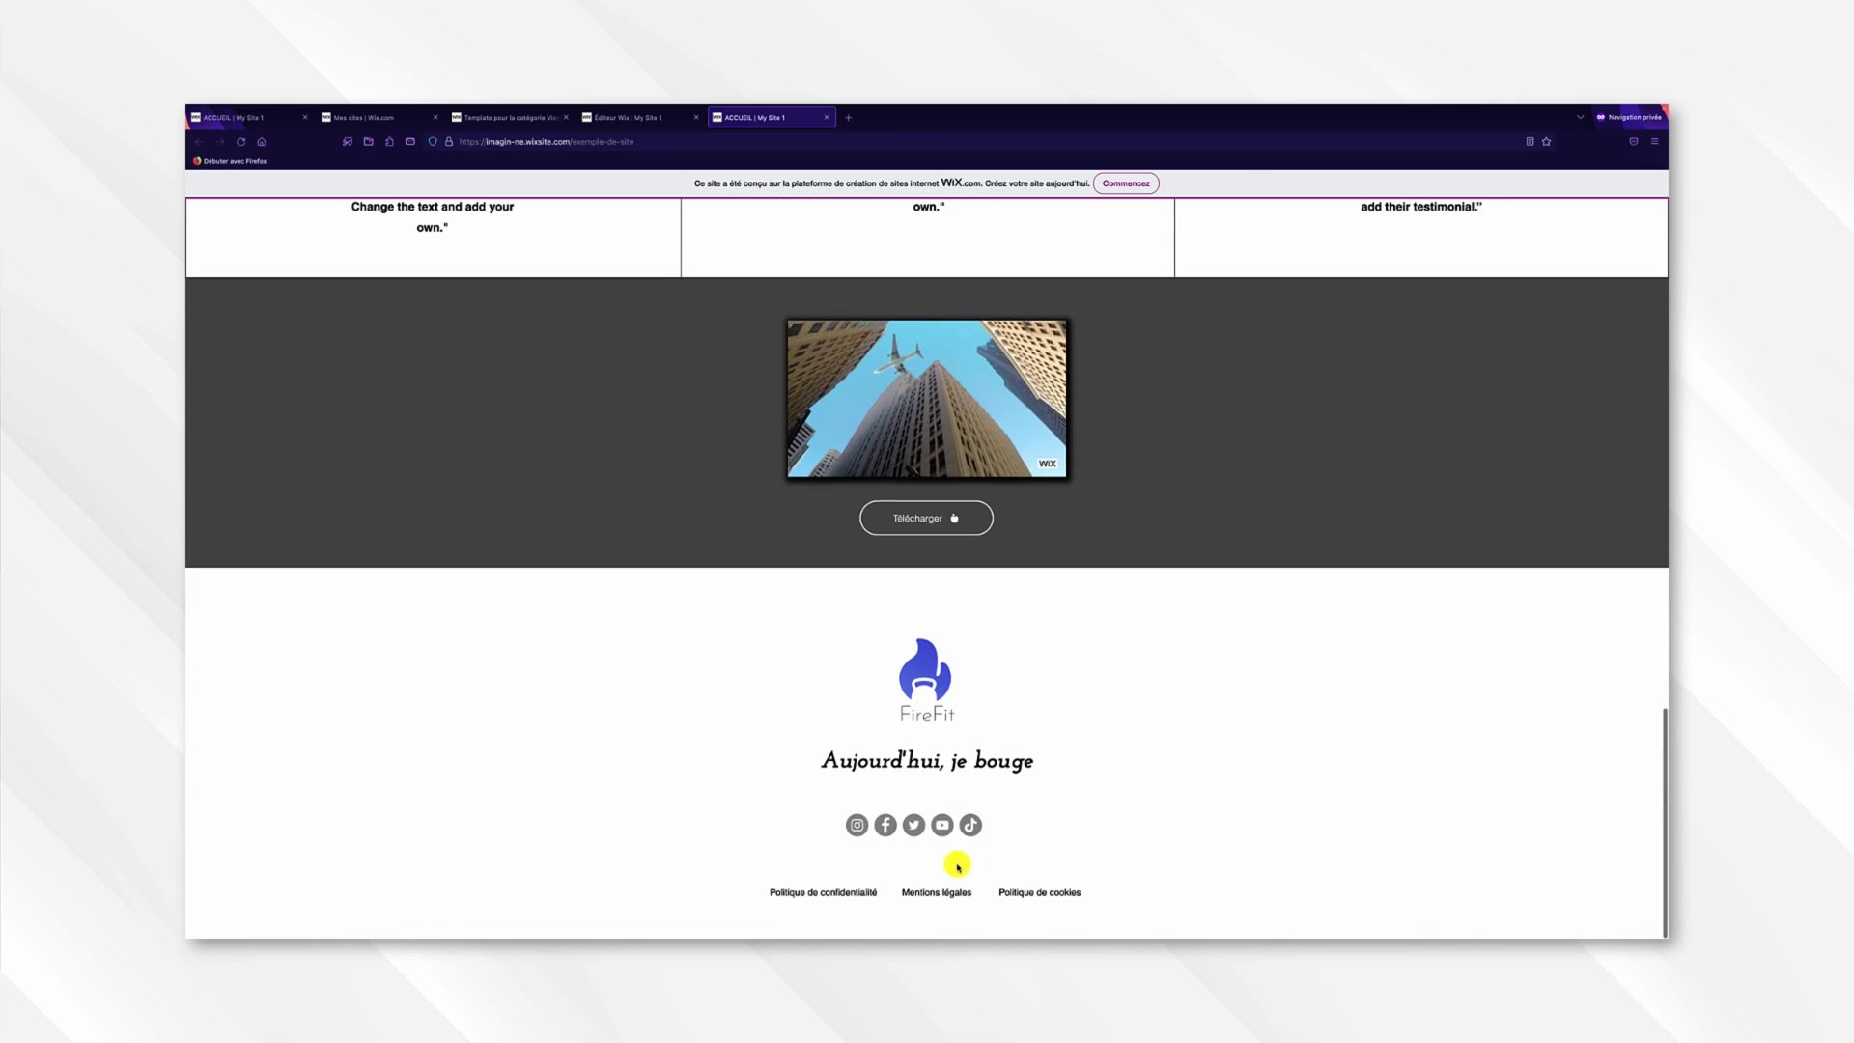
Review the published home page's sections, from the footer to the hero band and down to the testimonials.
scroll(983, 824, "up", 10)
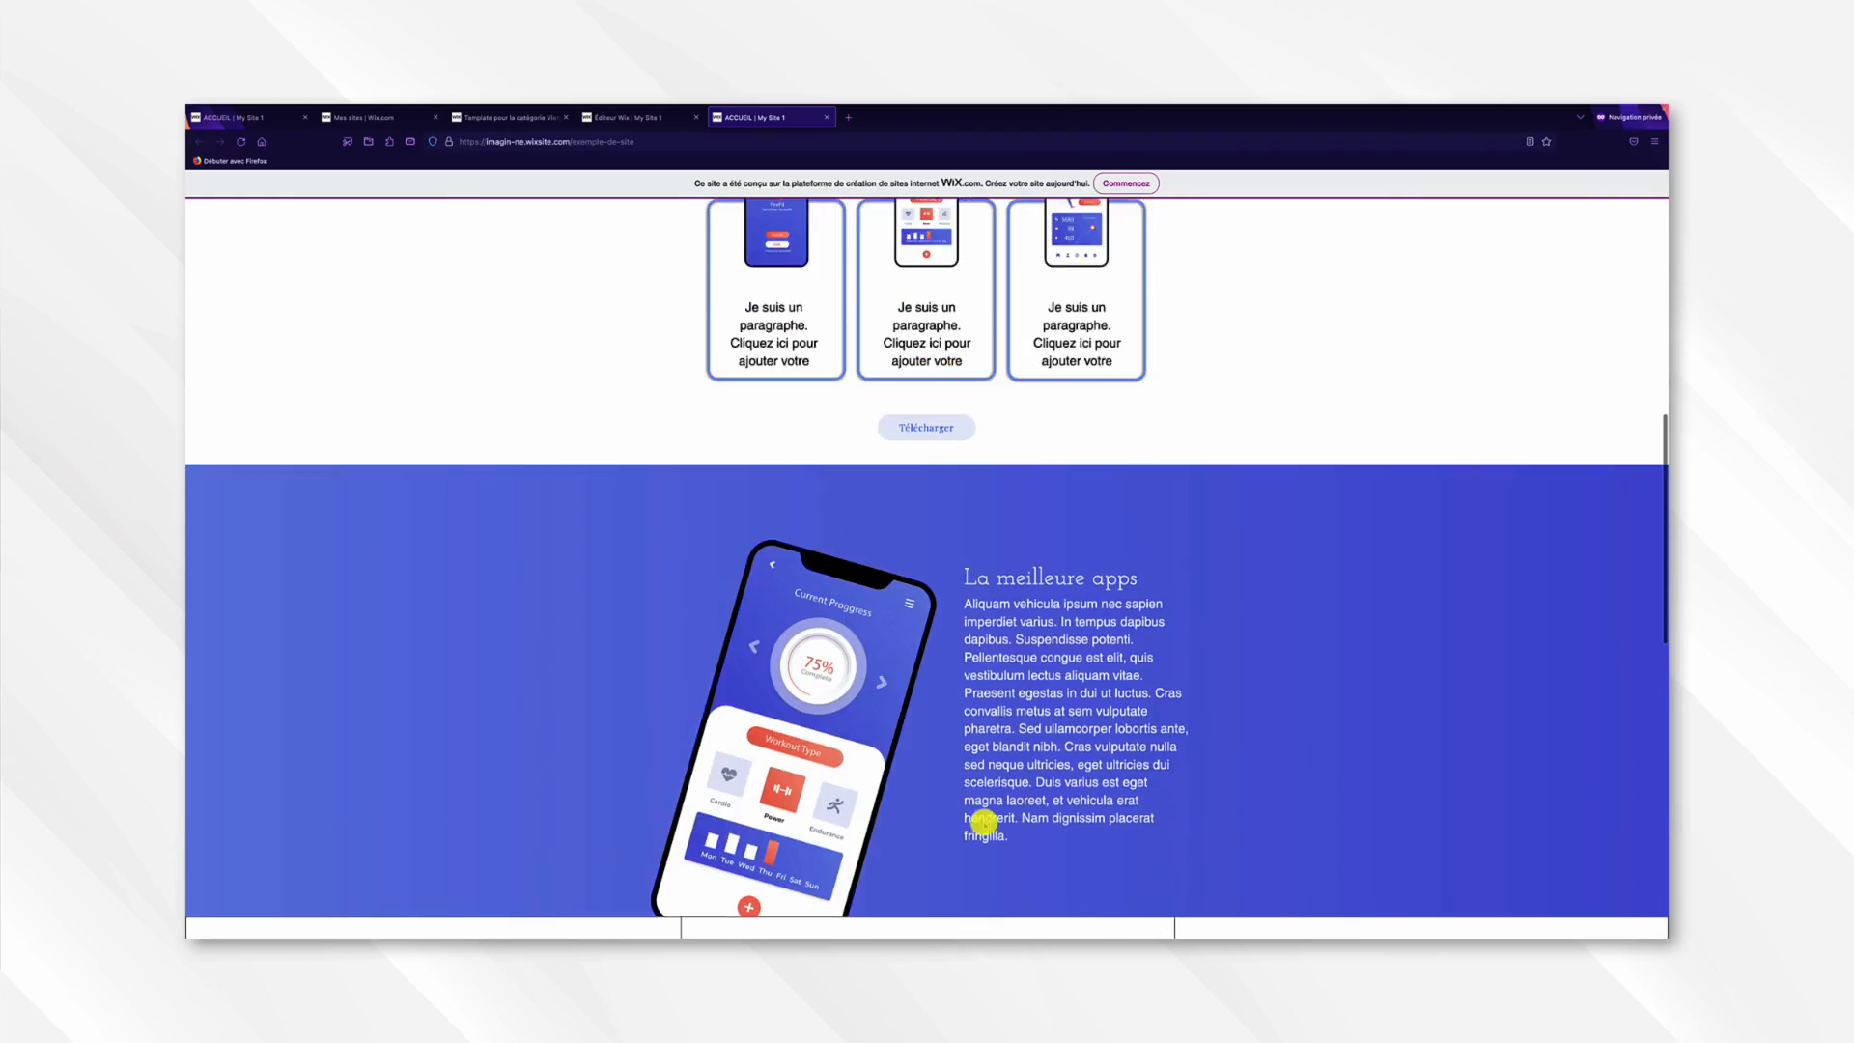
scroll(983, 823, "up", 3)
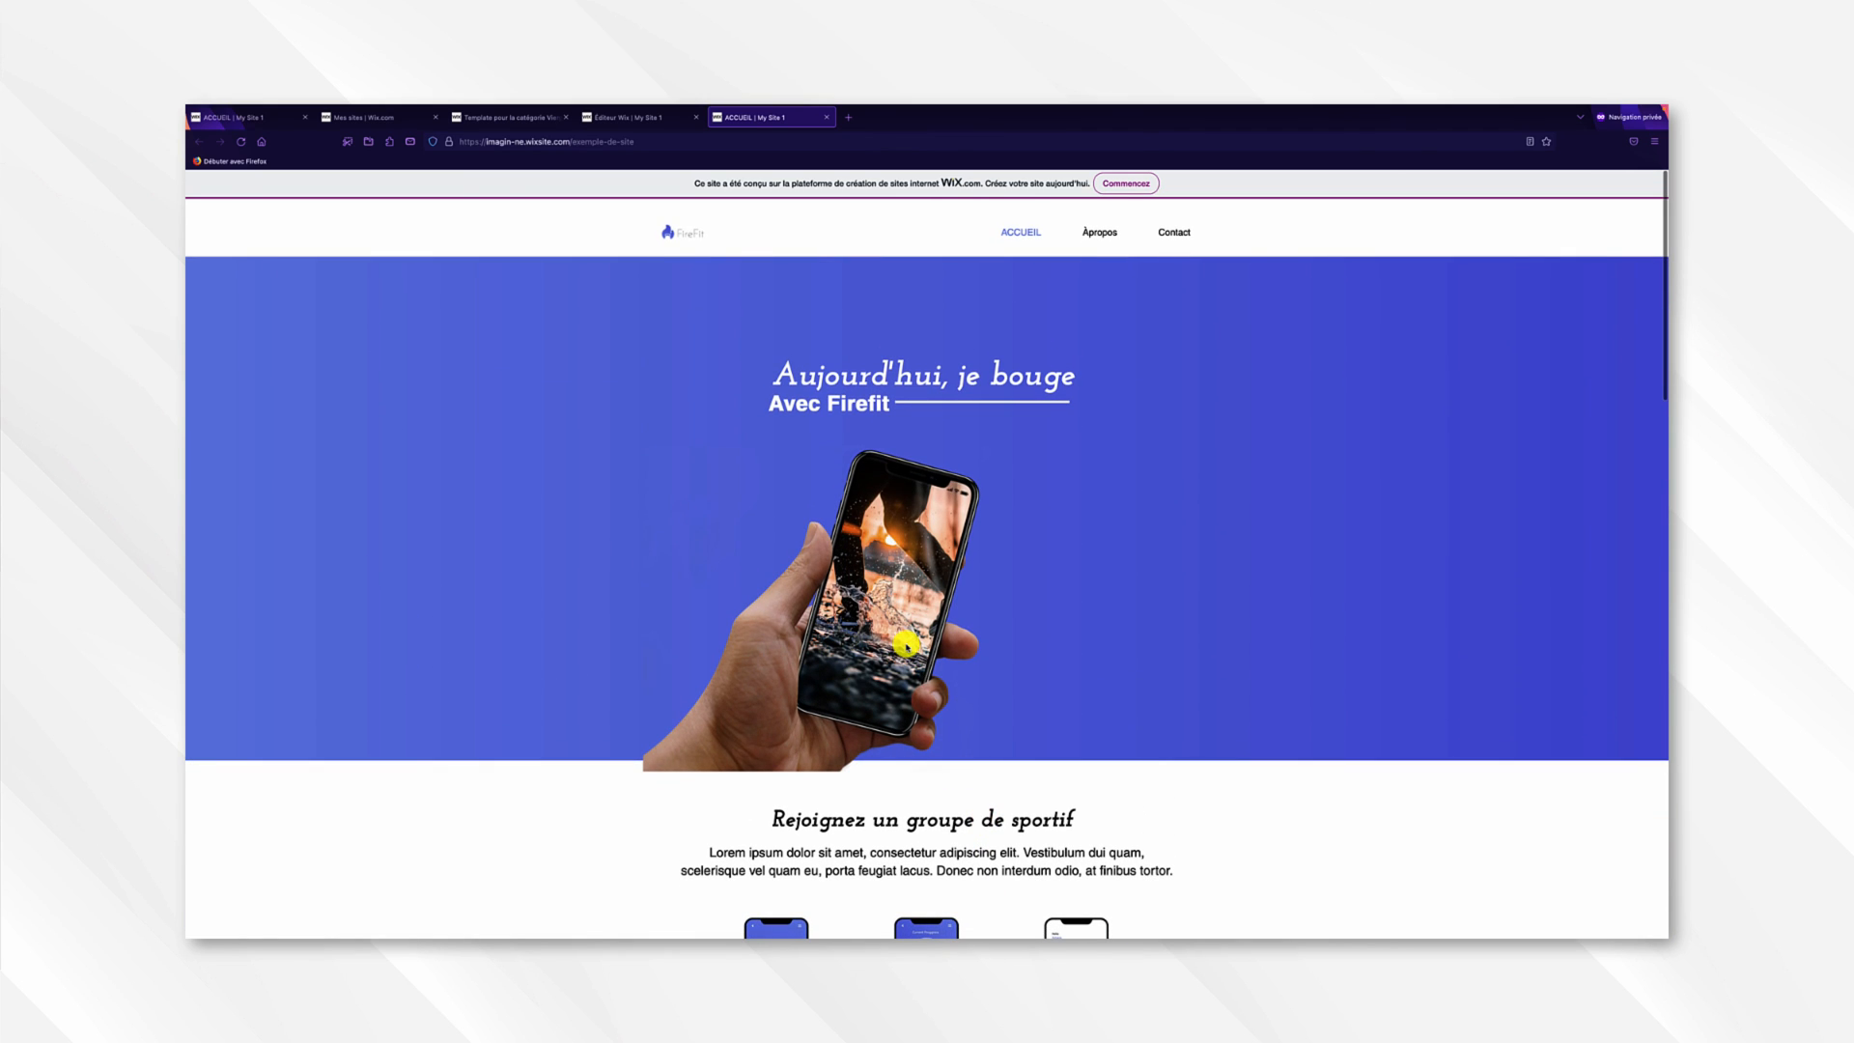
scroll(906, 647, "down", 3)
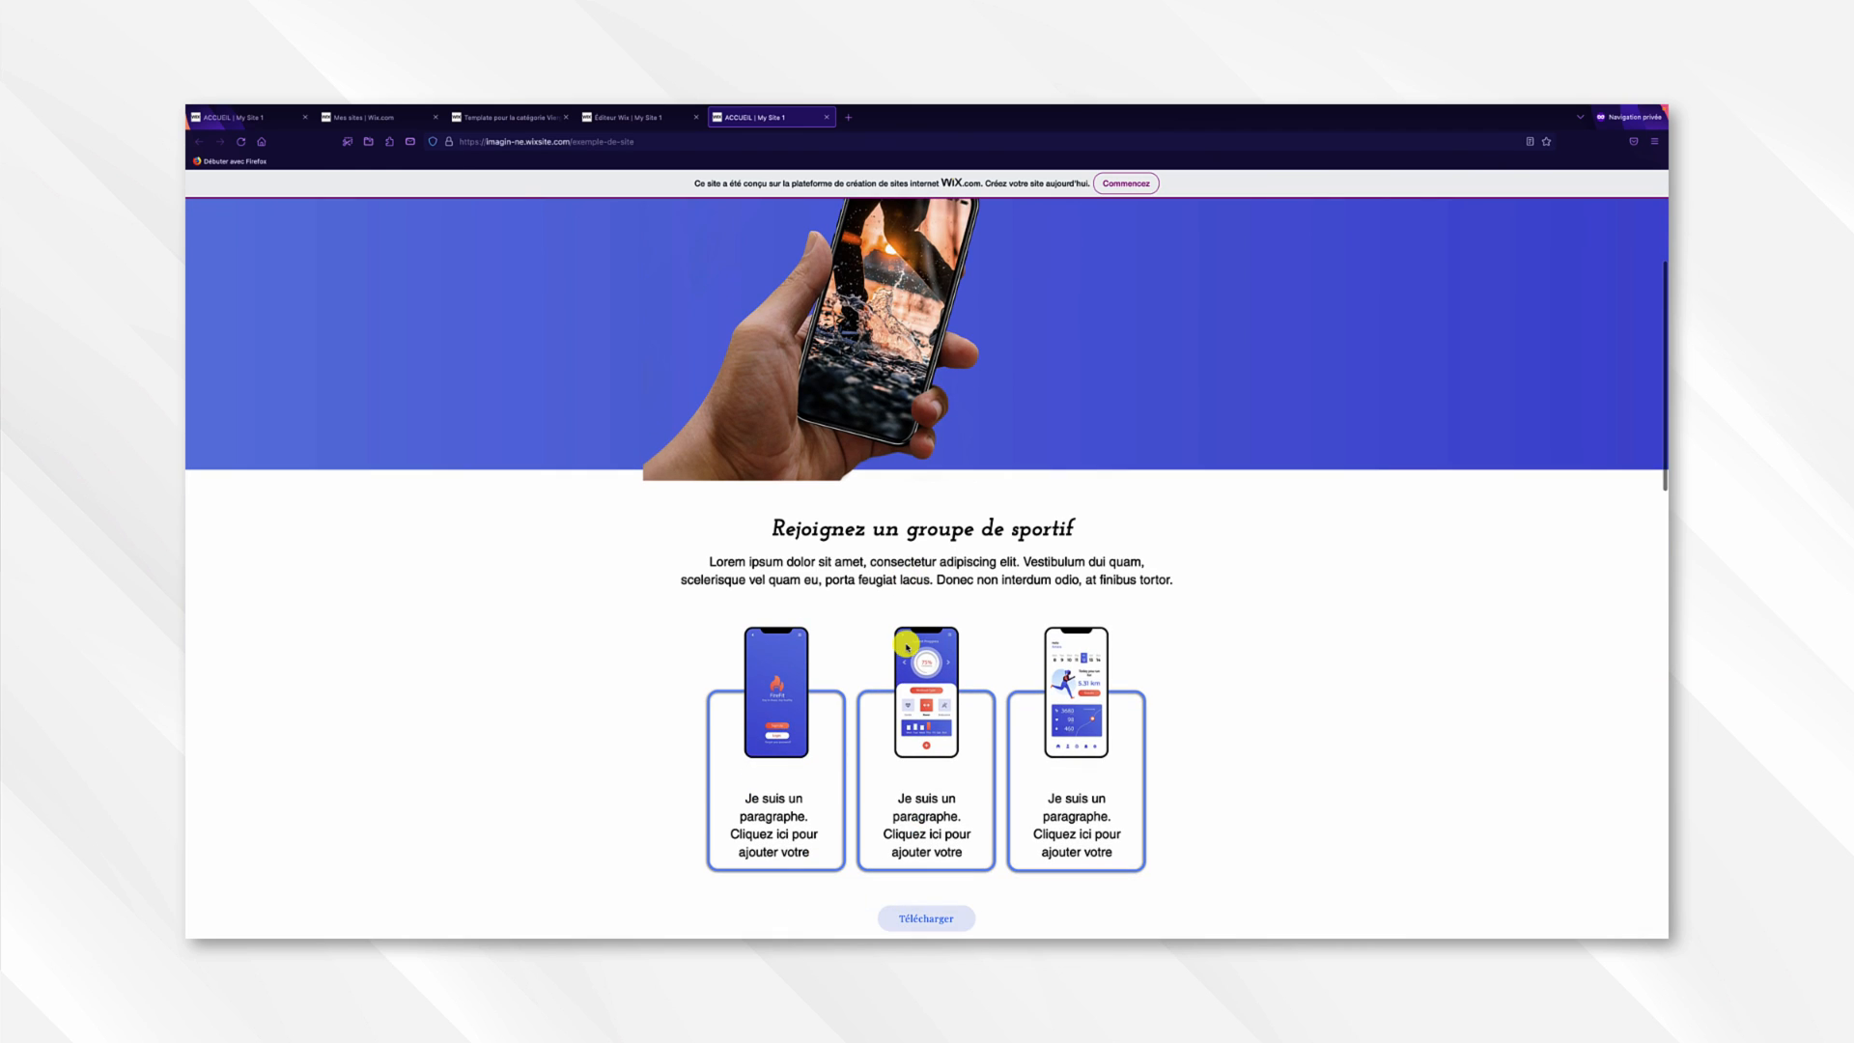
scroll(904, 643, "down", 8)
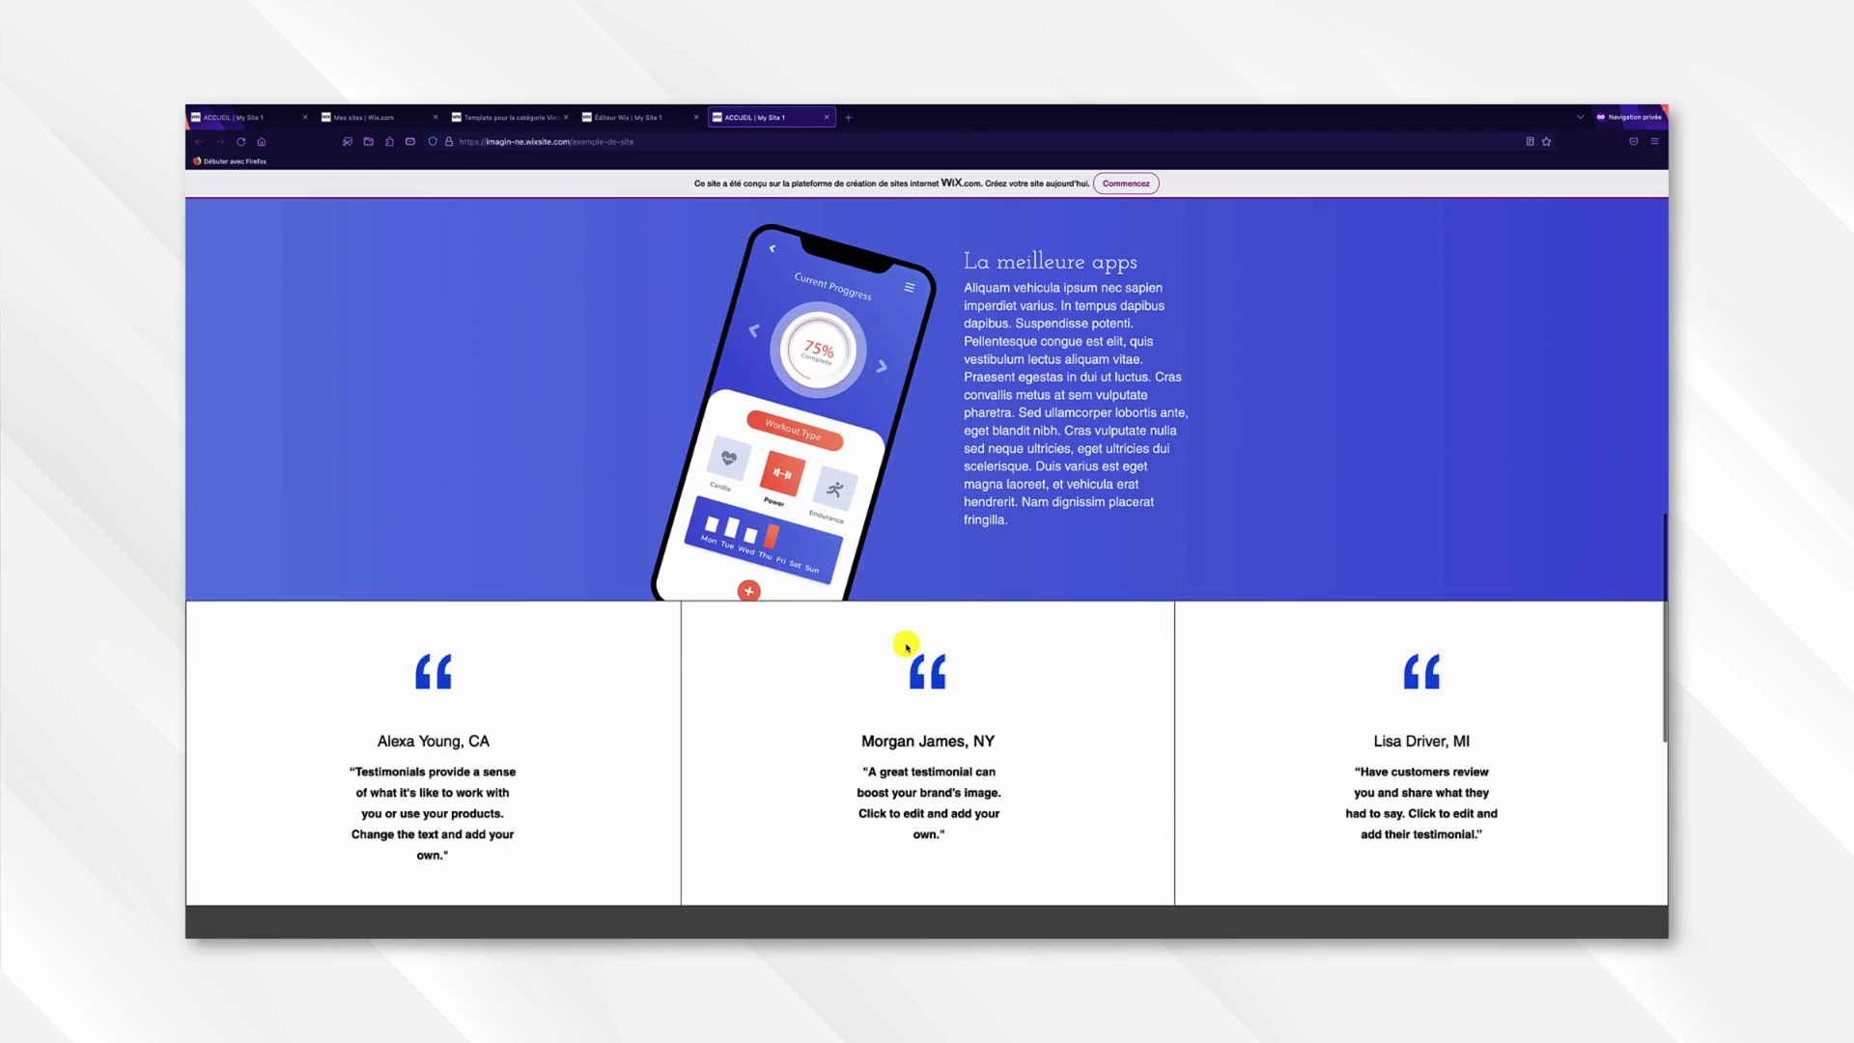
scroll(908, 627, "up", 11)
Check the published site's Àpropos and Contact pages, return to ACCUEIL and review its app and testimonial sections.
left_click(1108, 240)
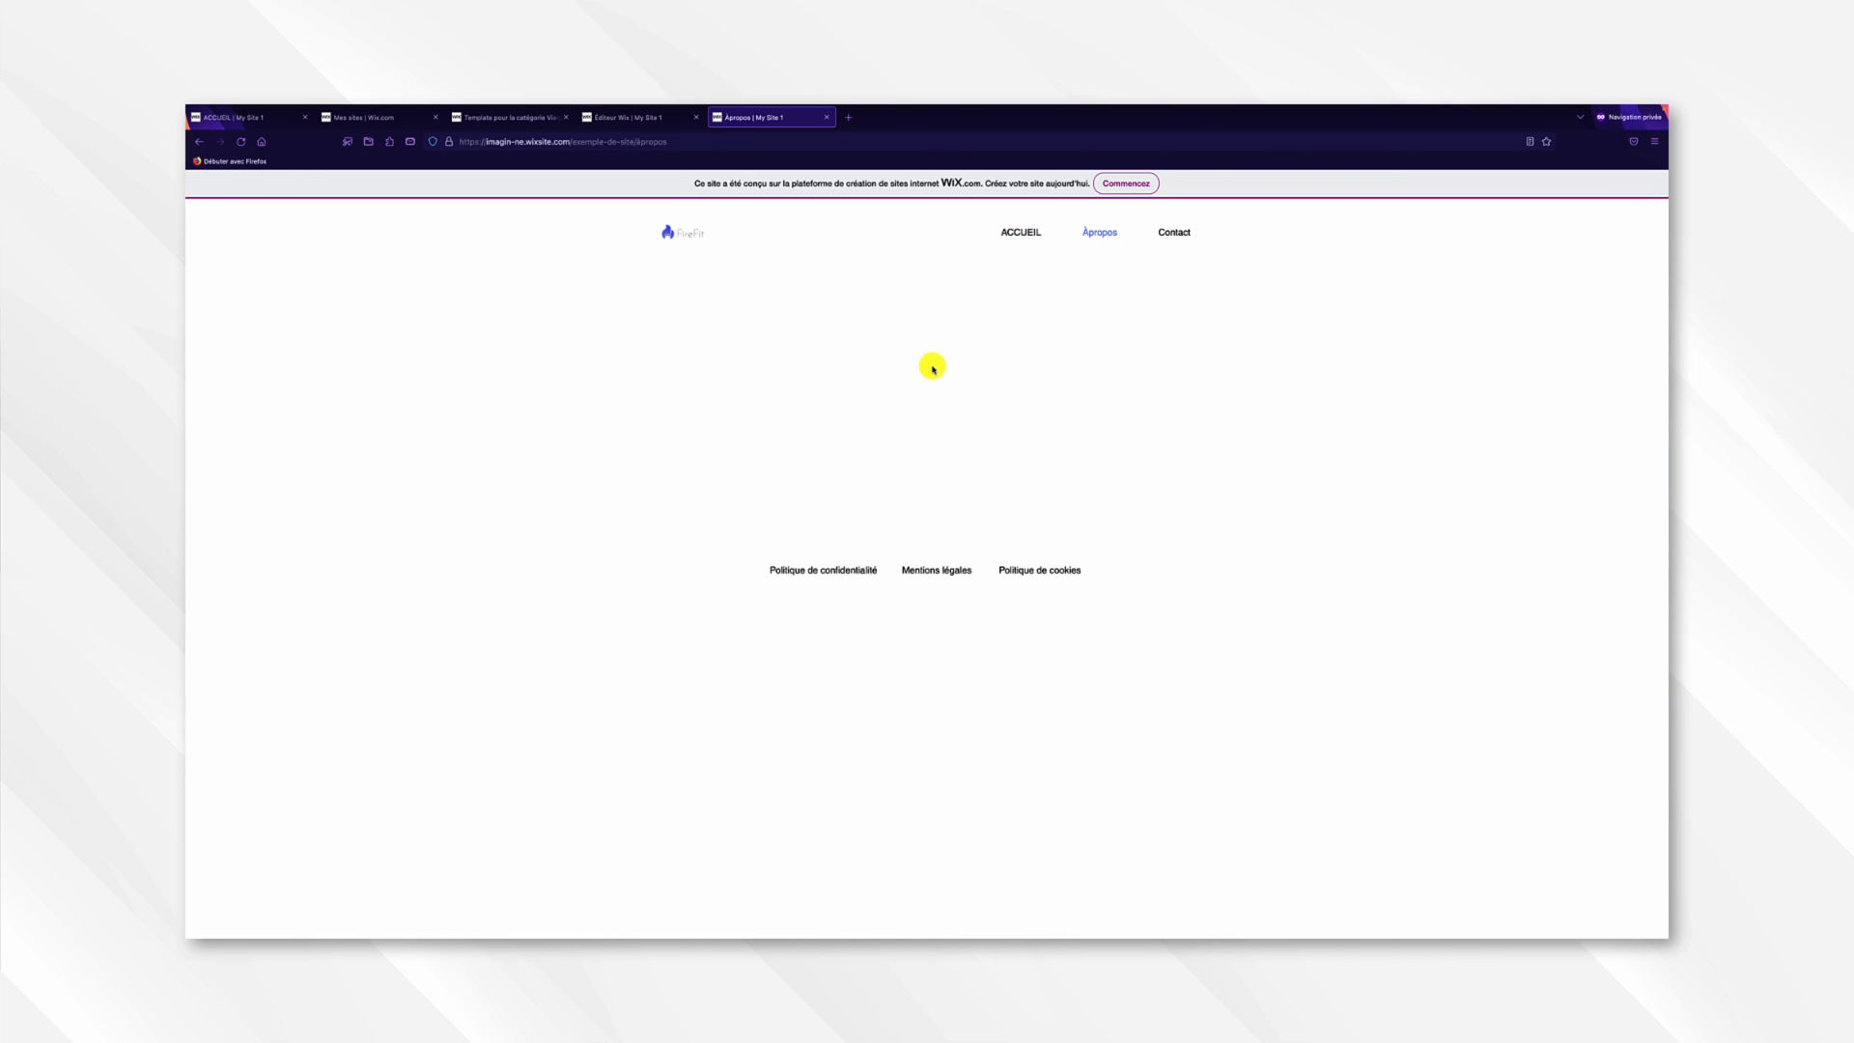
left_click(1179, 234)
left_click(1024, 235)
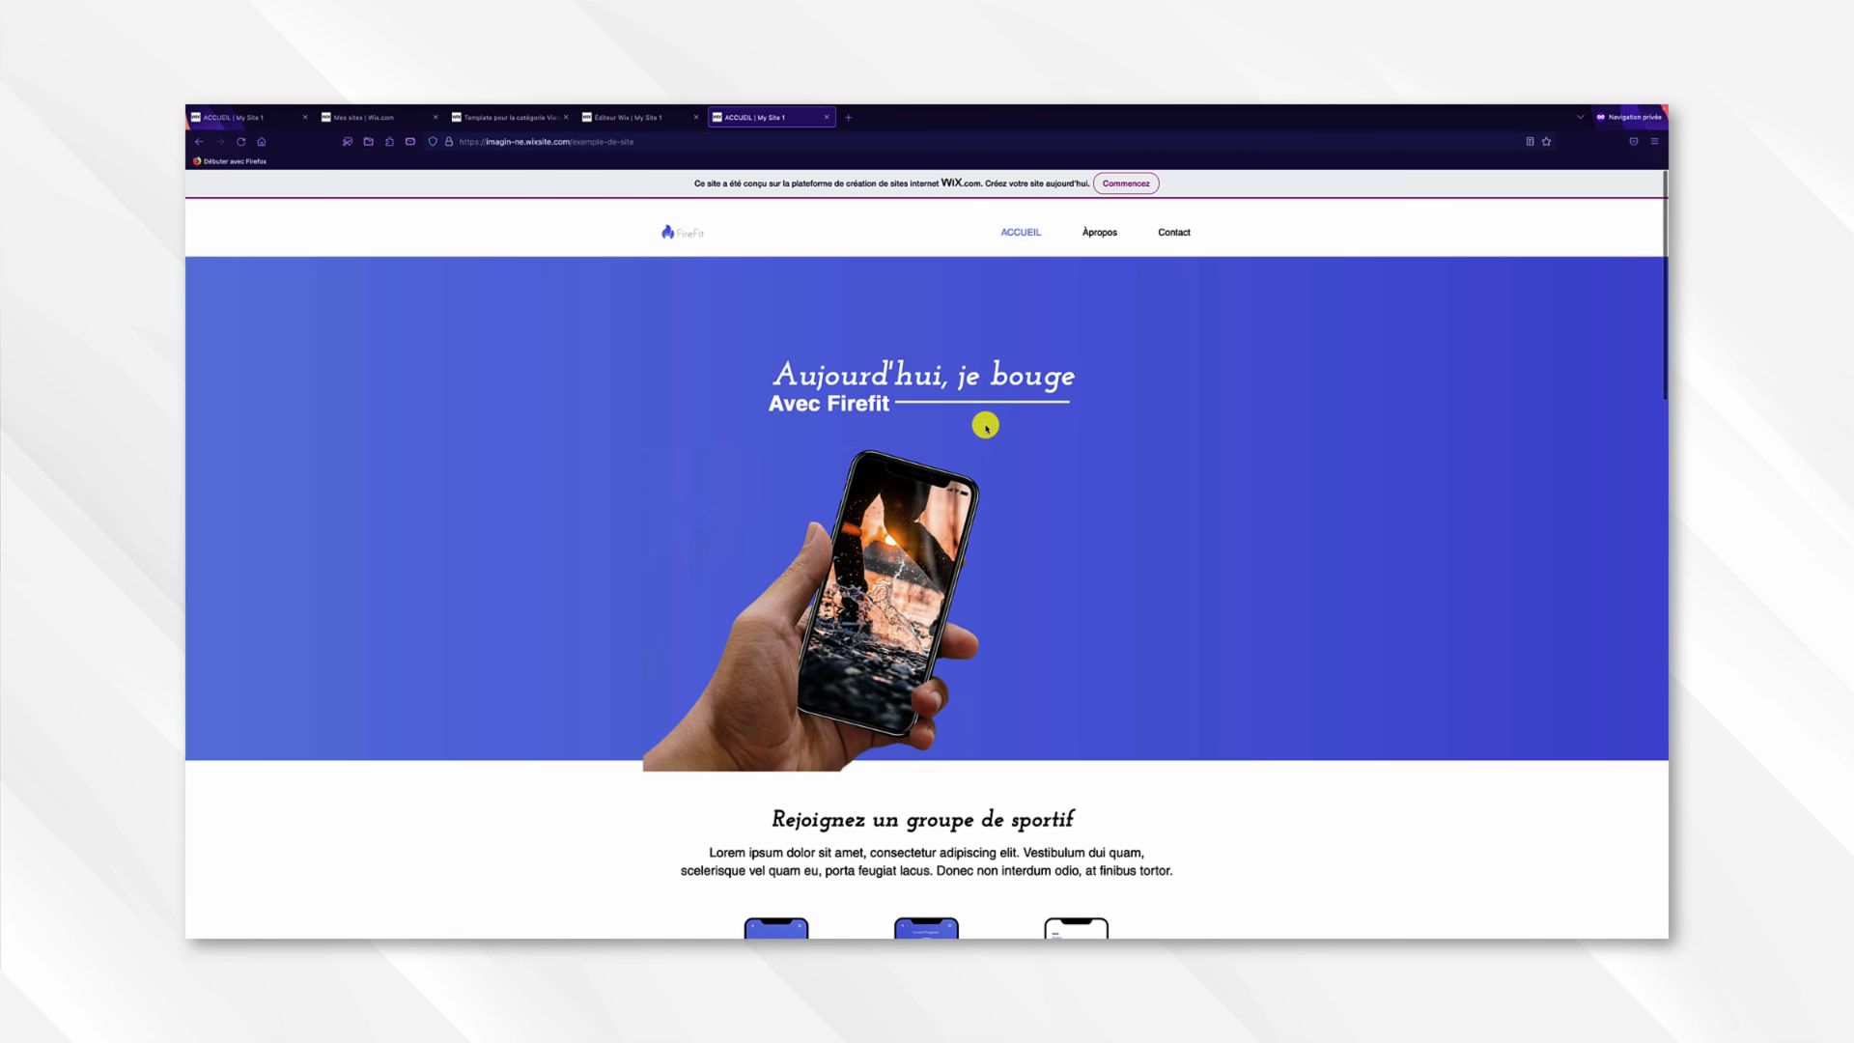
scroll(986, 428, "down", 1)
scroll(986, 427, "down", 10)
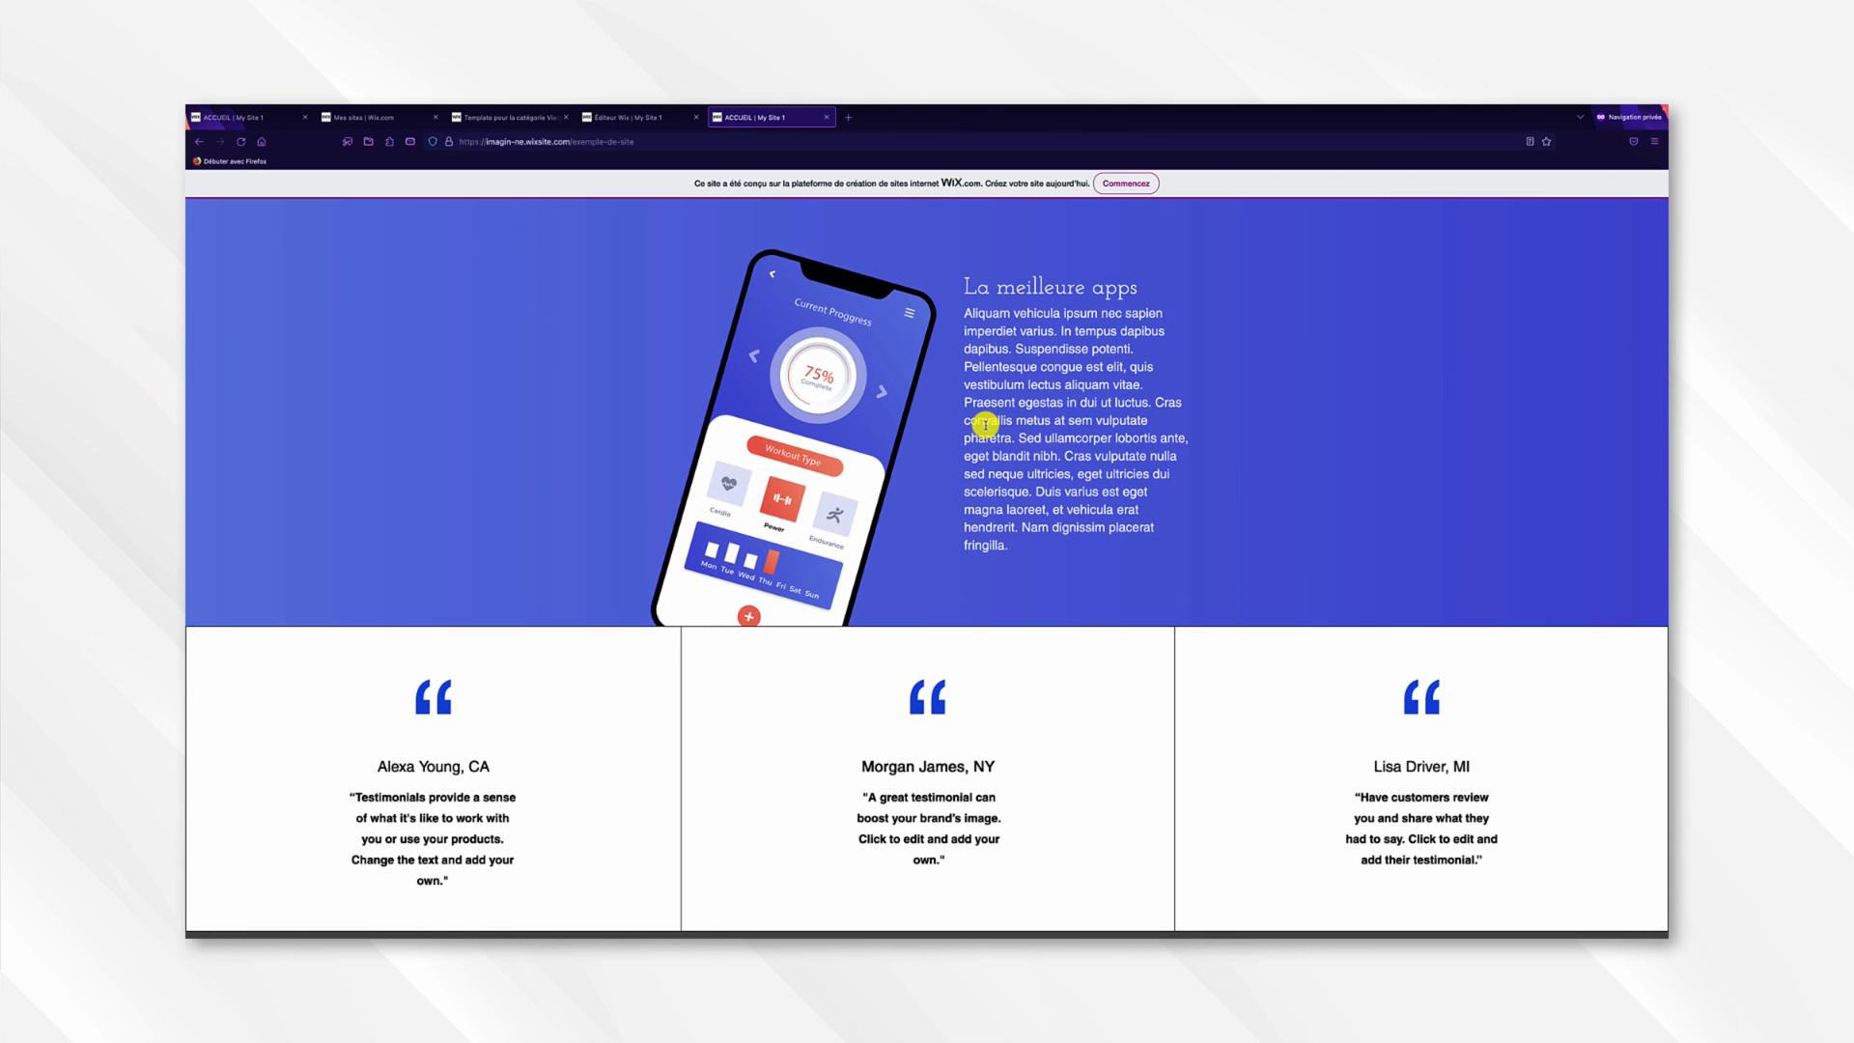
scroll(949, 428, "down", 2)
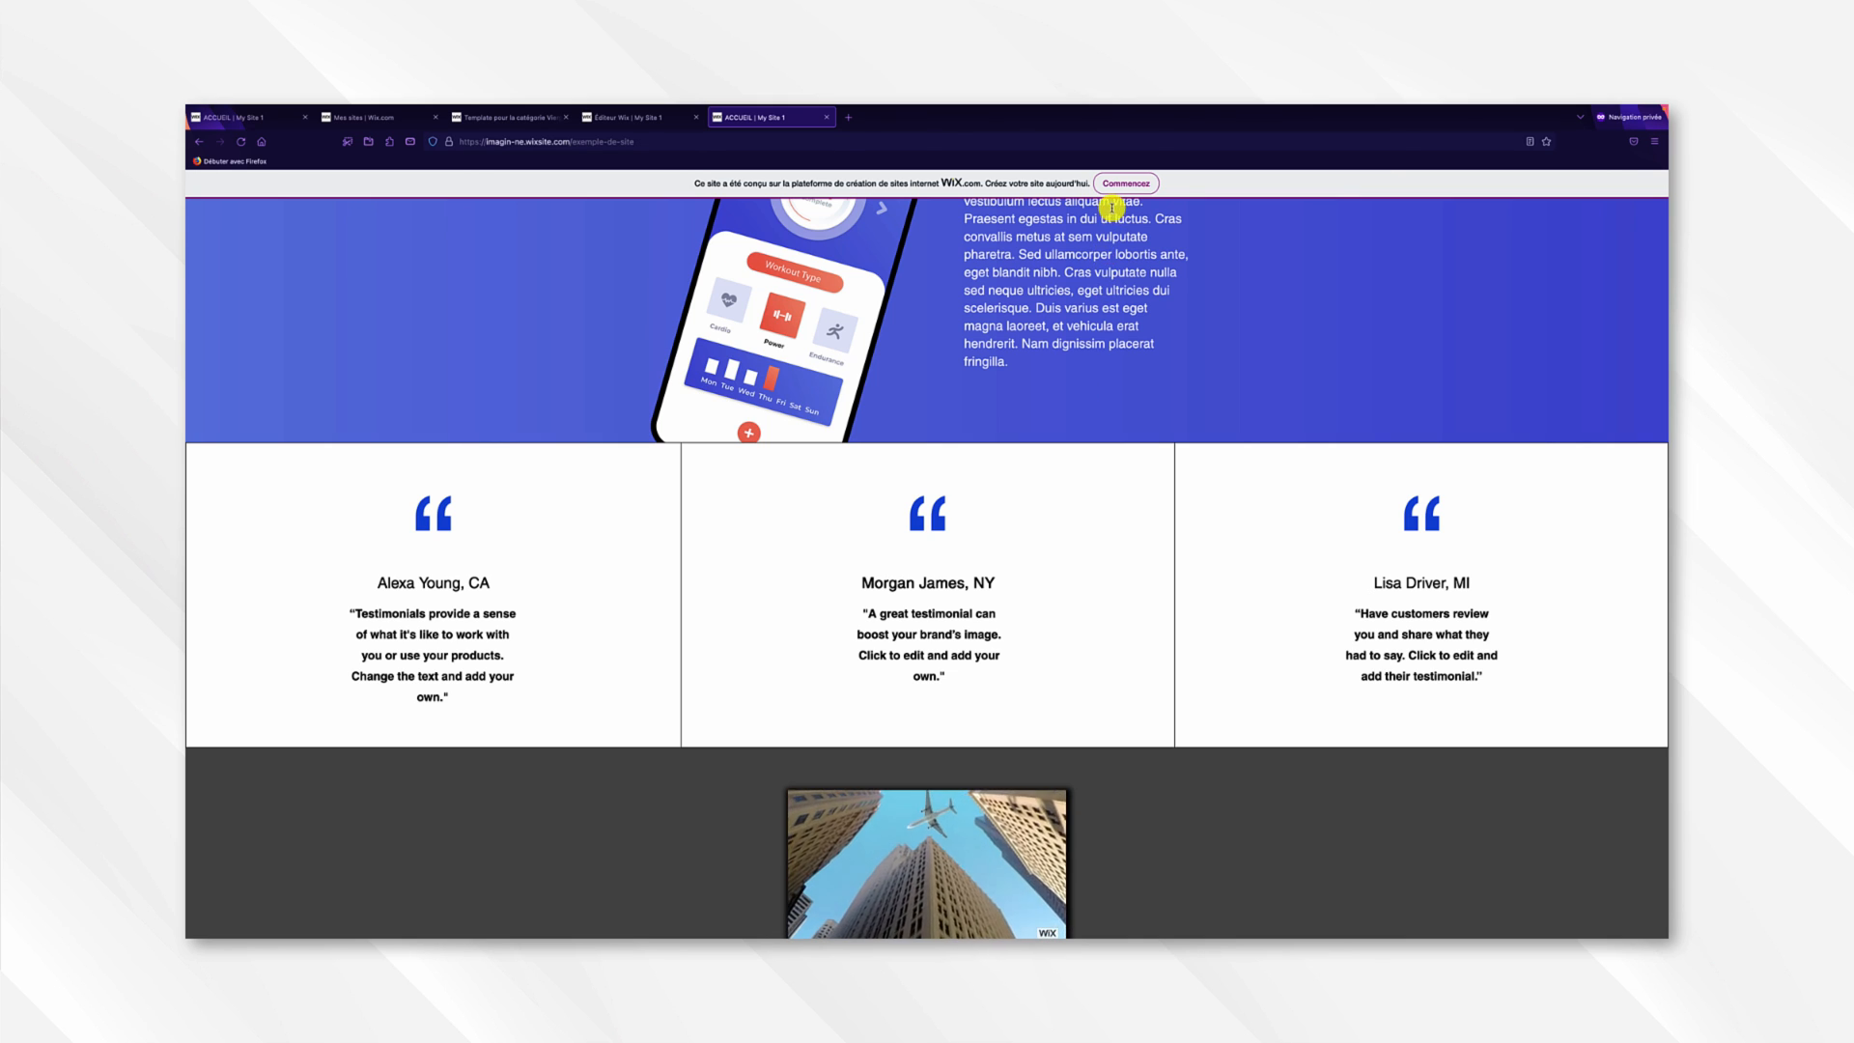
scroll(1078, 220, "up", 1)
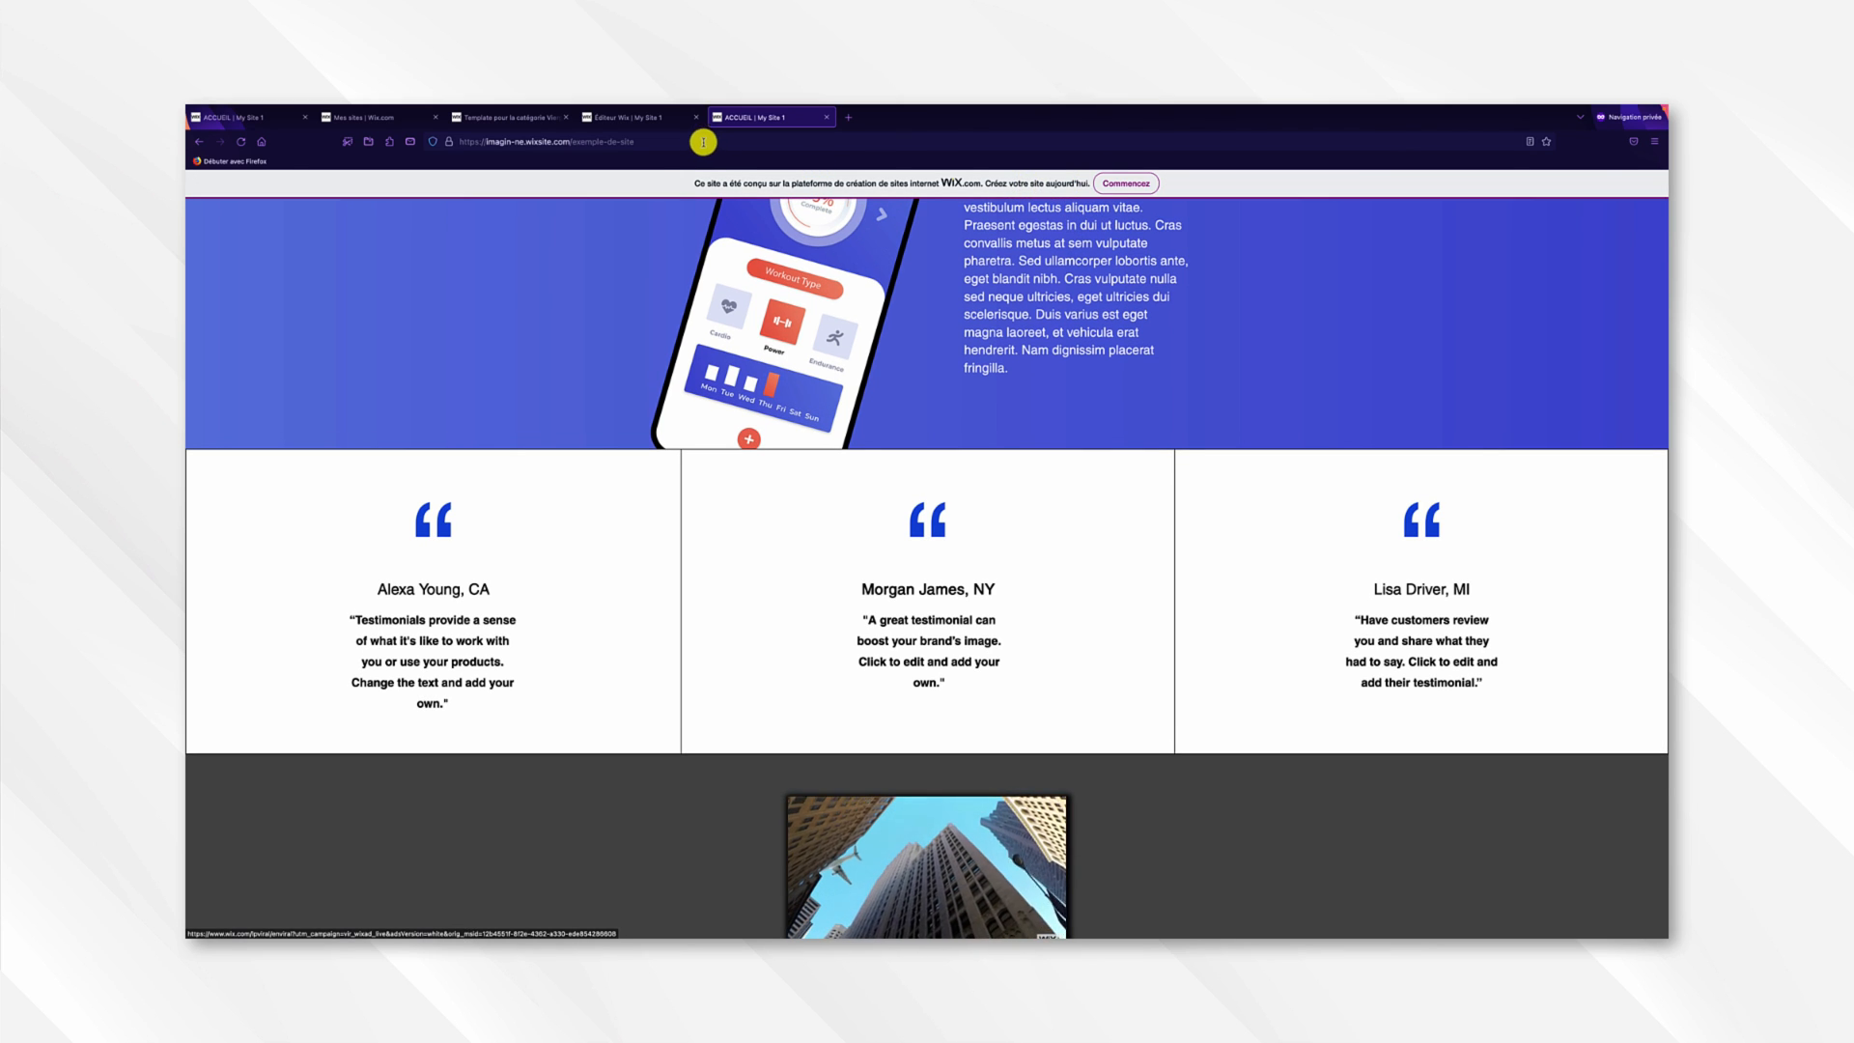
Return to the site editor and open the Premium plan page from the 50 % upgrade offer.
left_click(647, 124)
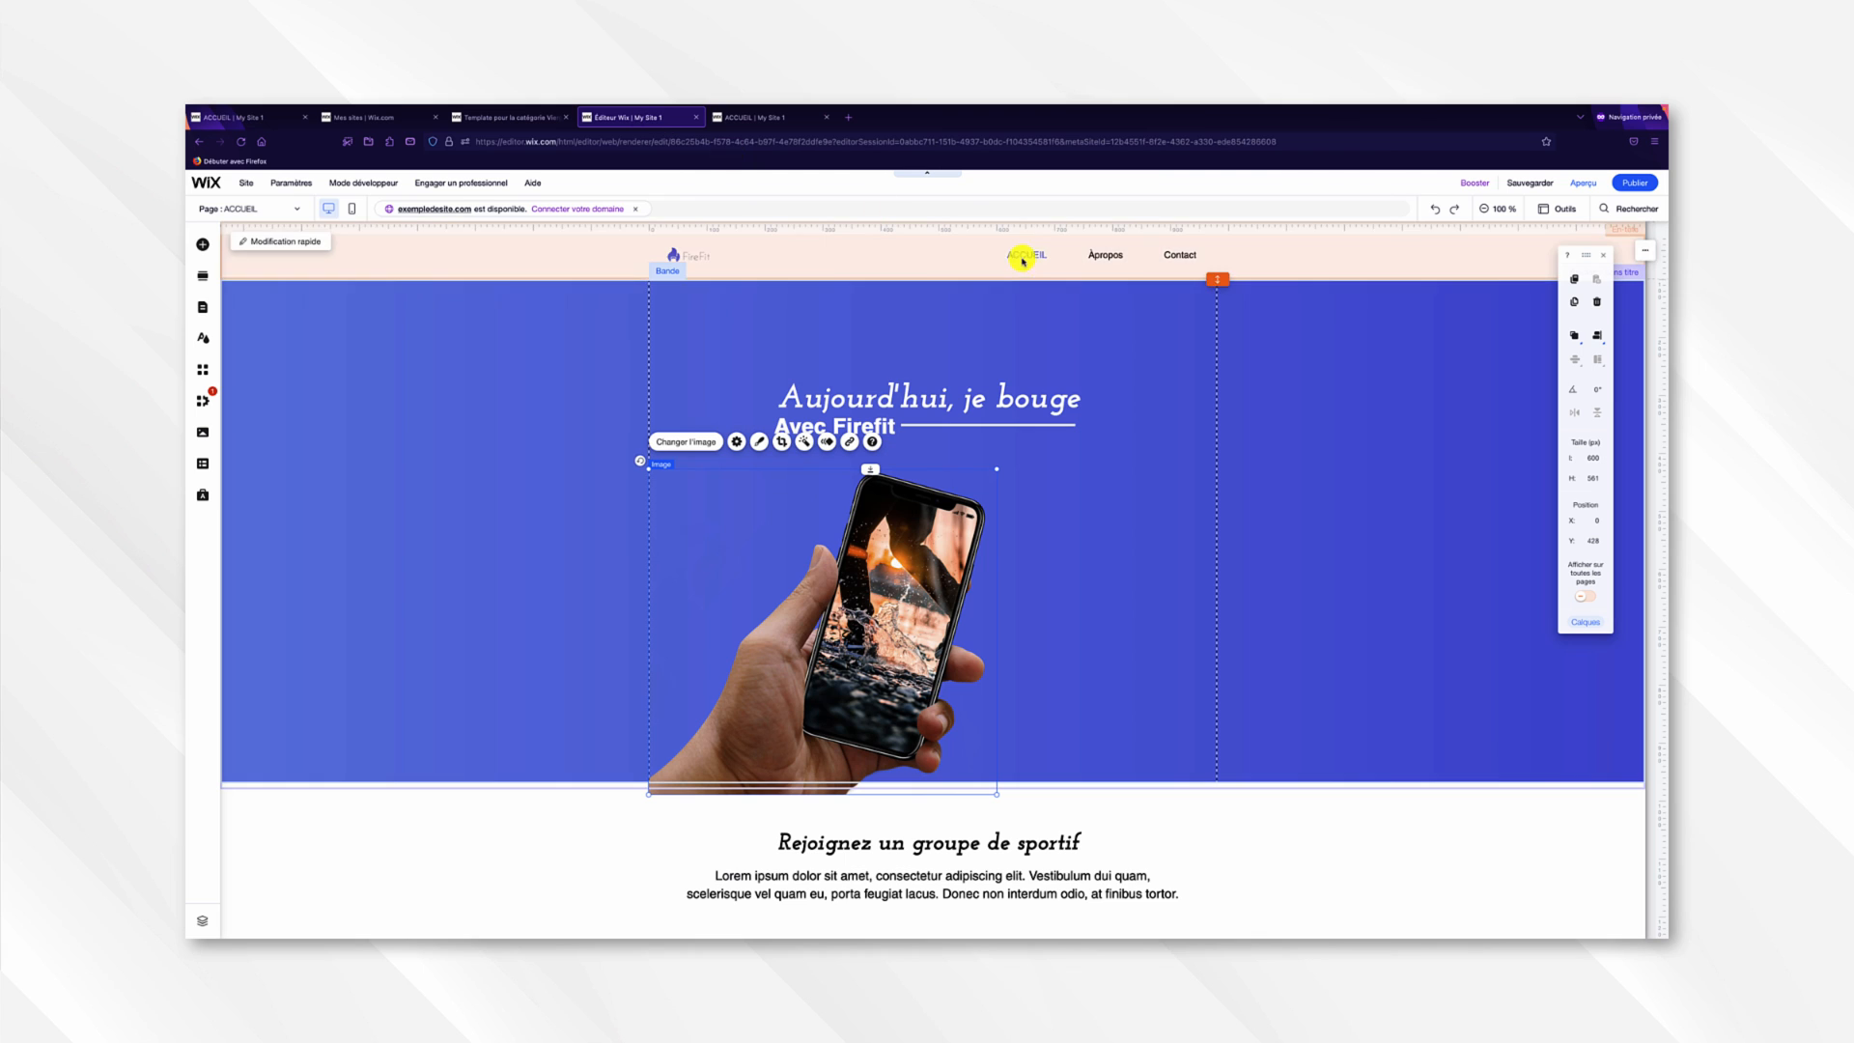
mouse_move(1475, 190)
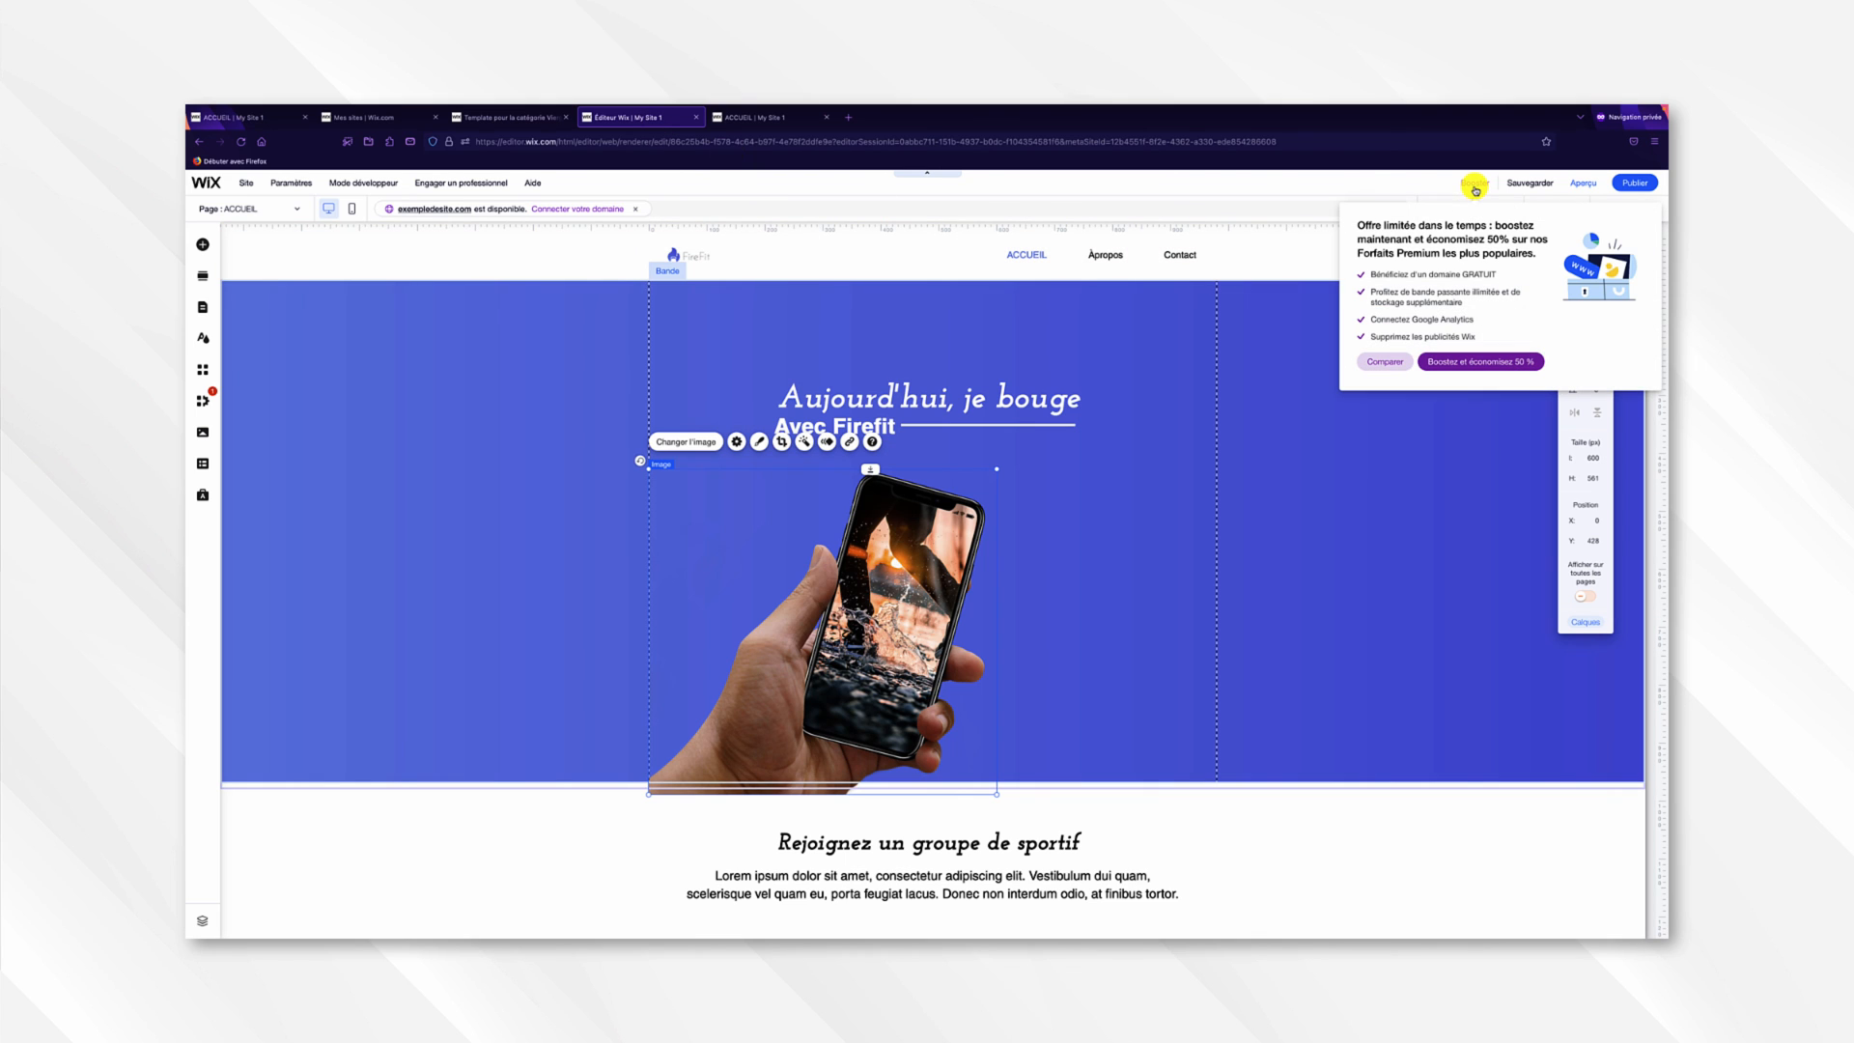
left_click(1454, 363)
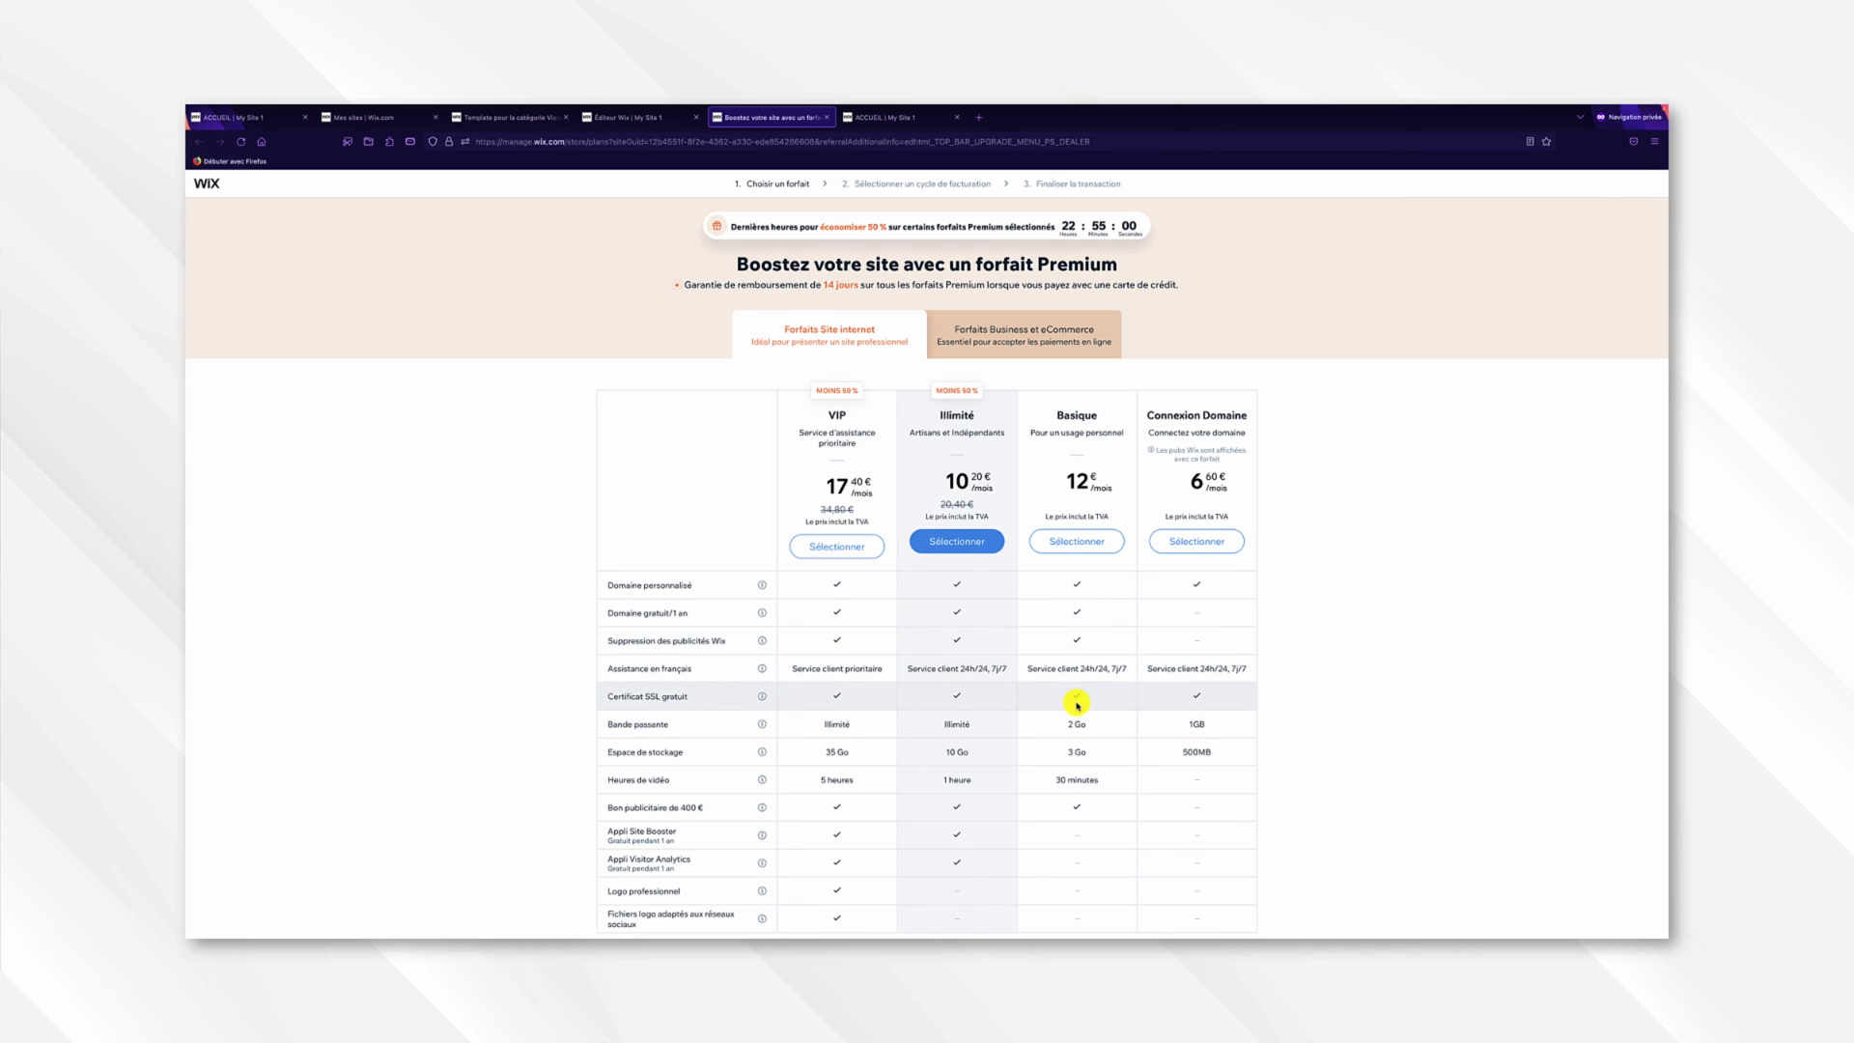
Compare the prices and features of the website plans with those of the Business et eCommerce plans.
scroll(1083, 695, "down", 1)
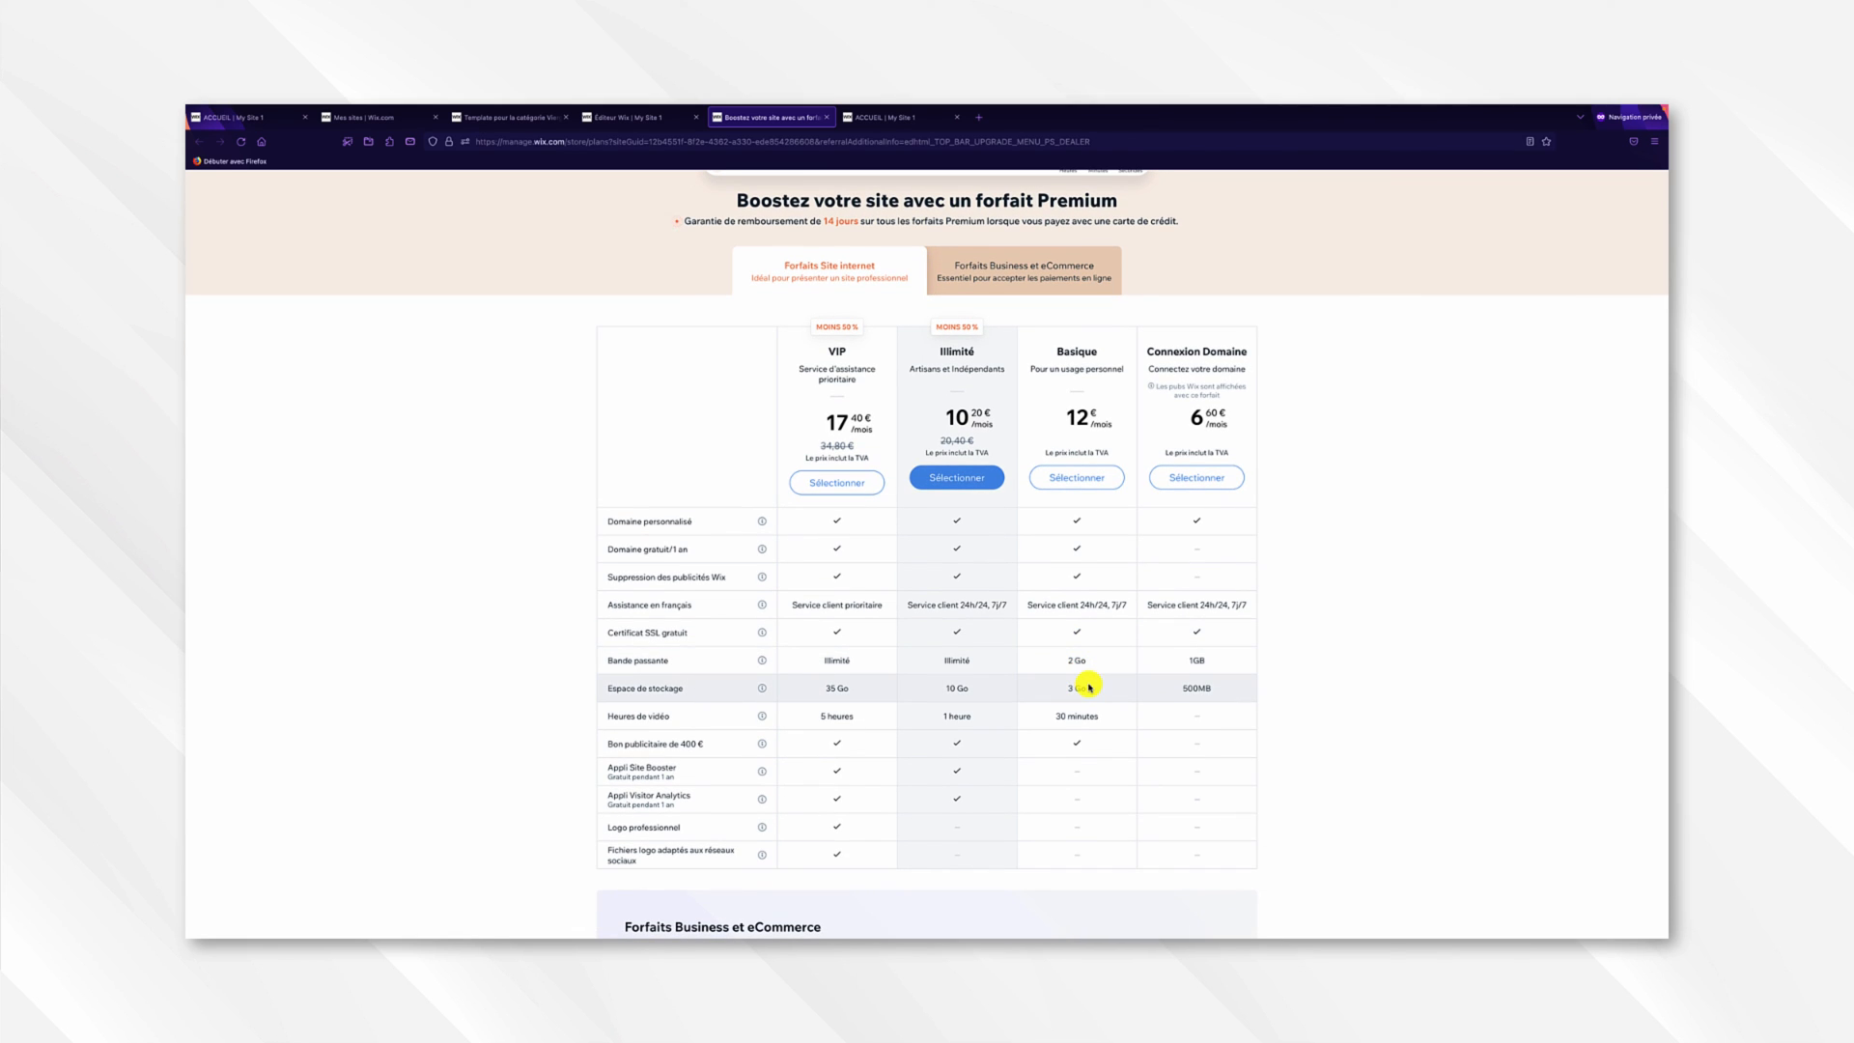
scroll(1088, 710, "down", 1)
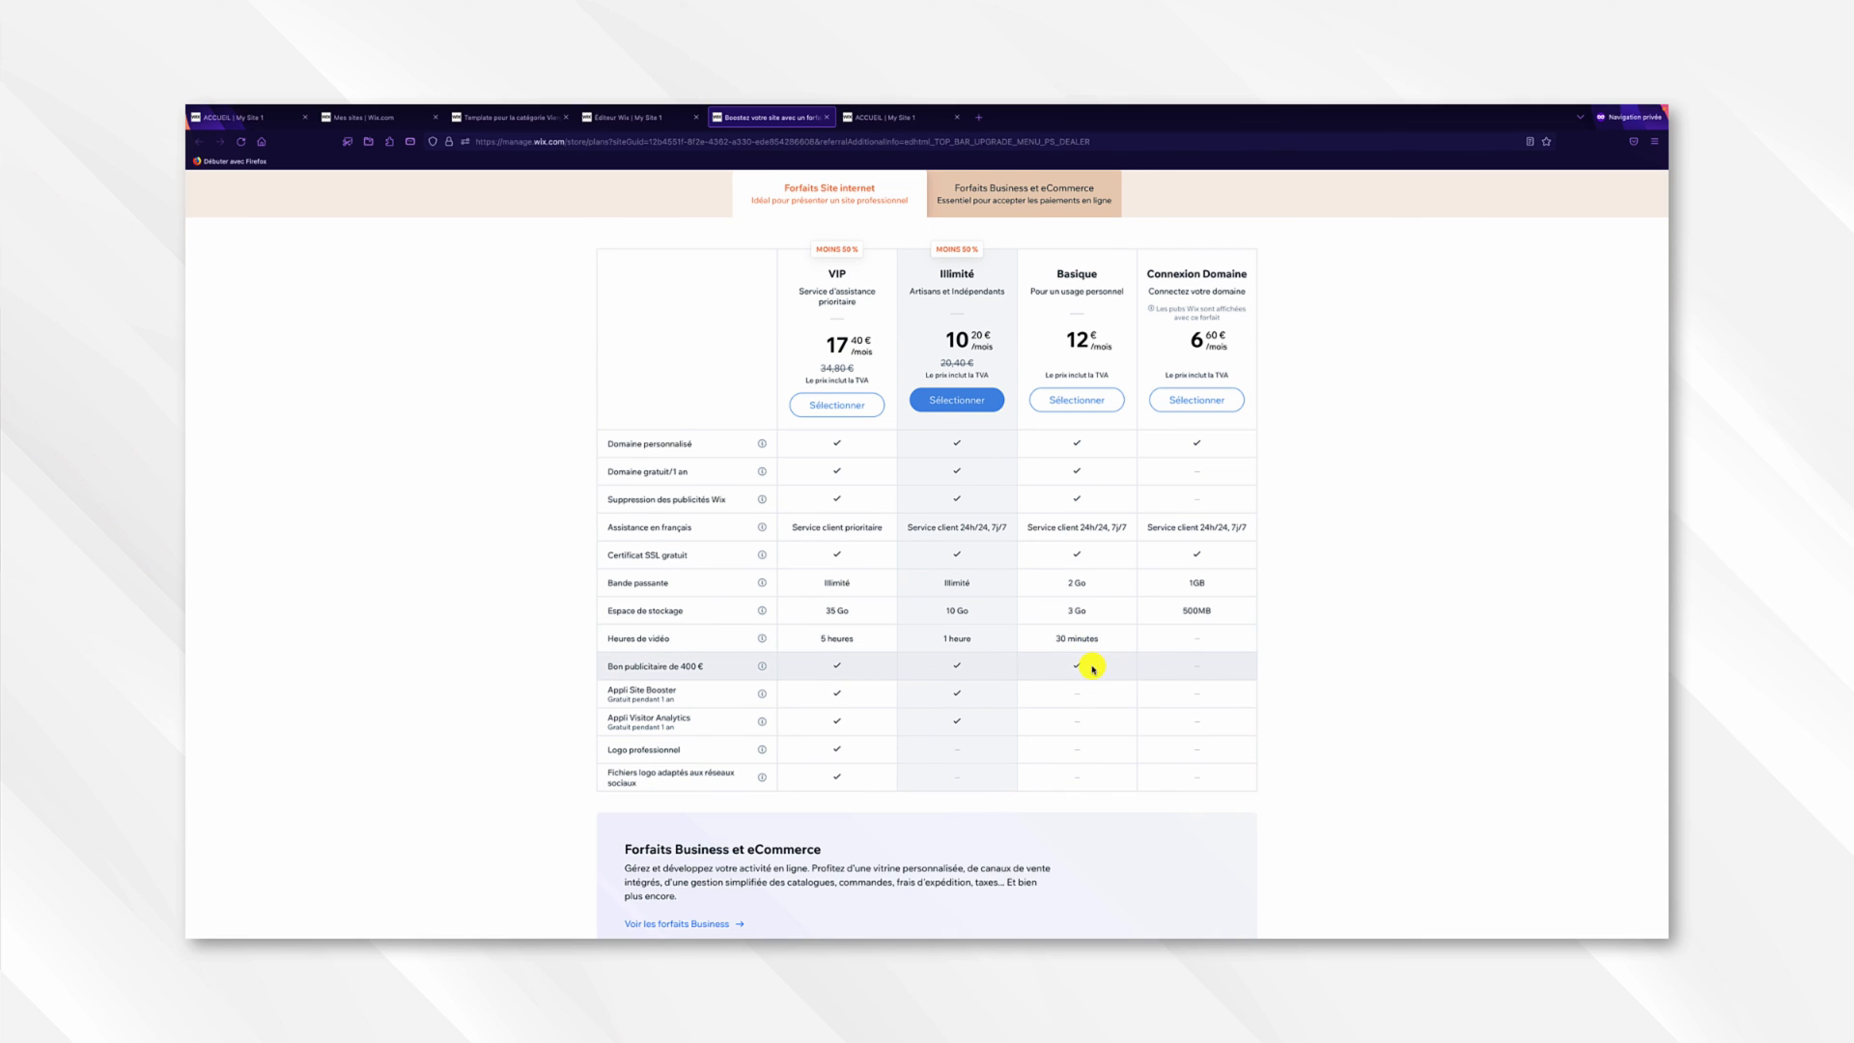
scroll(1092, 669, "down", 3)
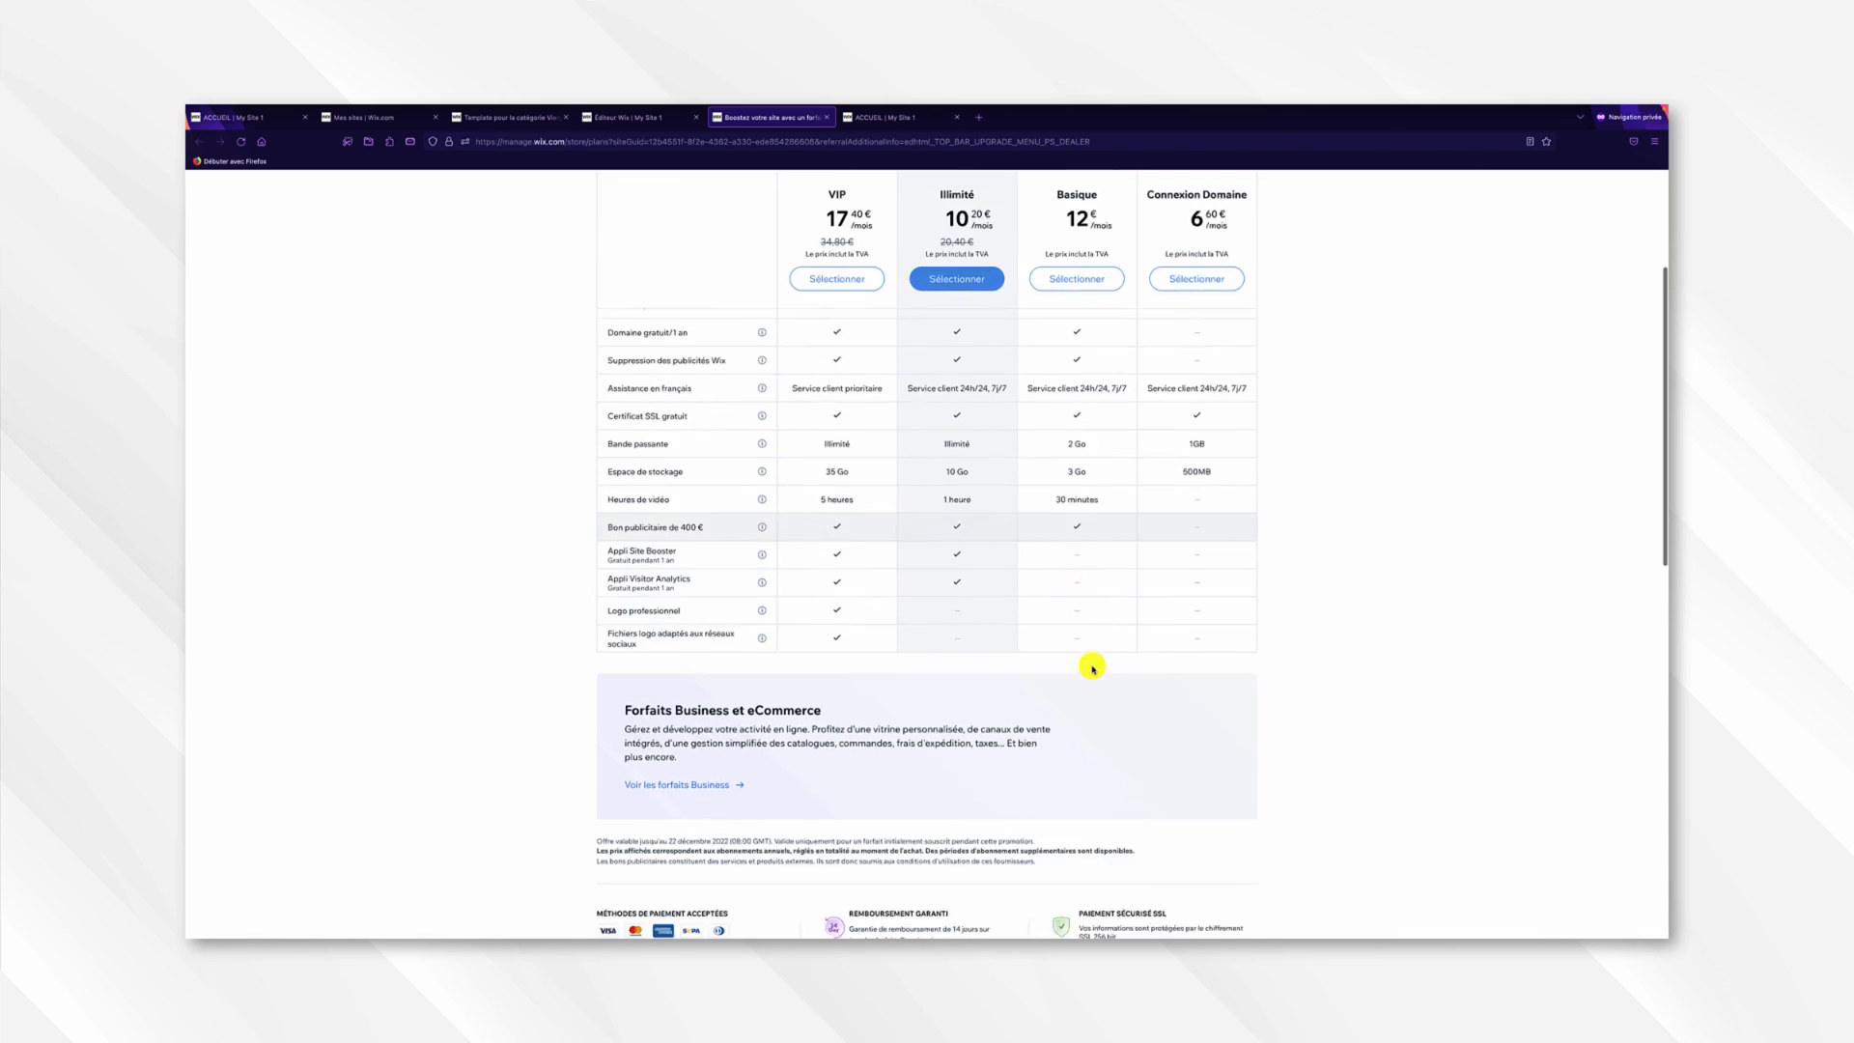
scroll(1092, 668, "up", 3)
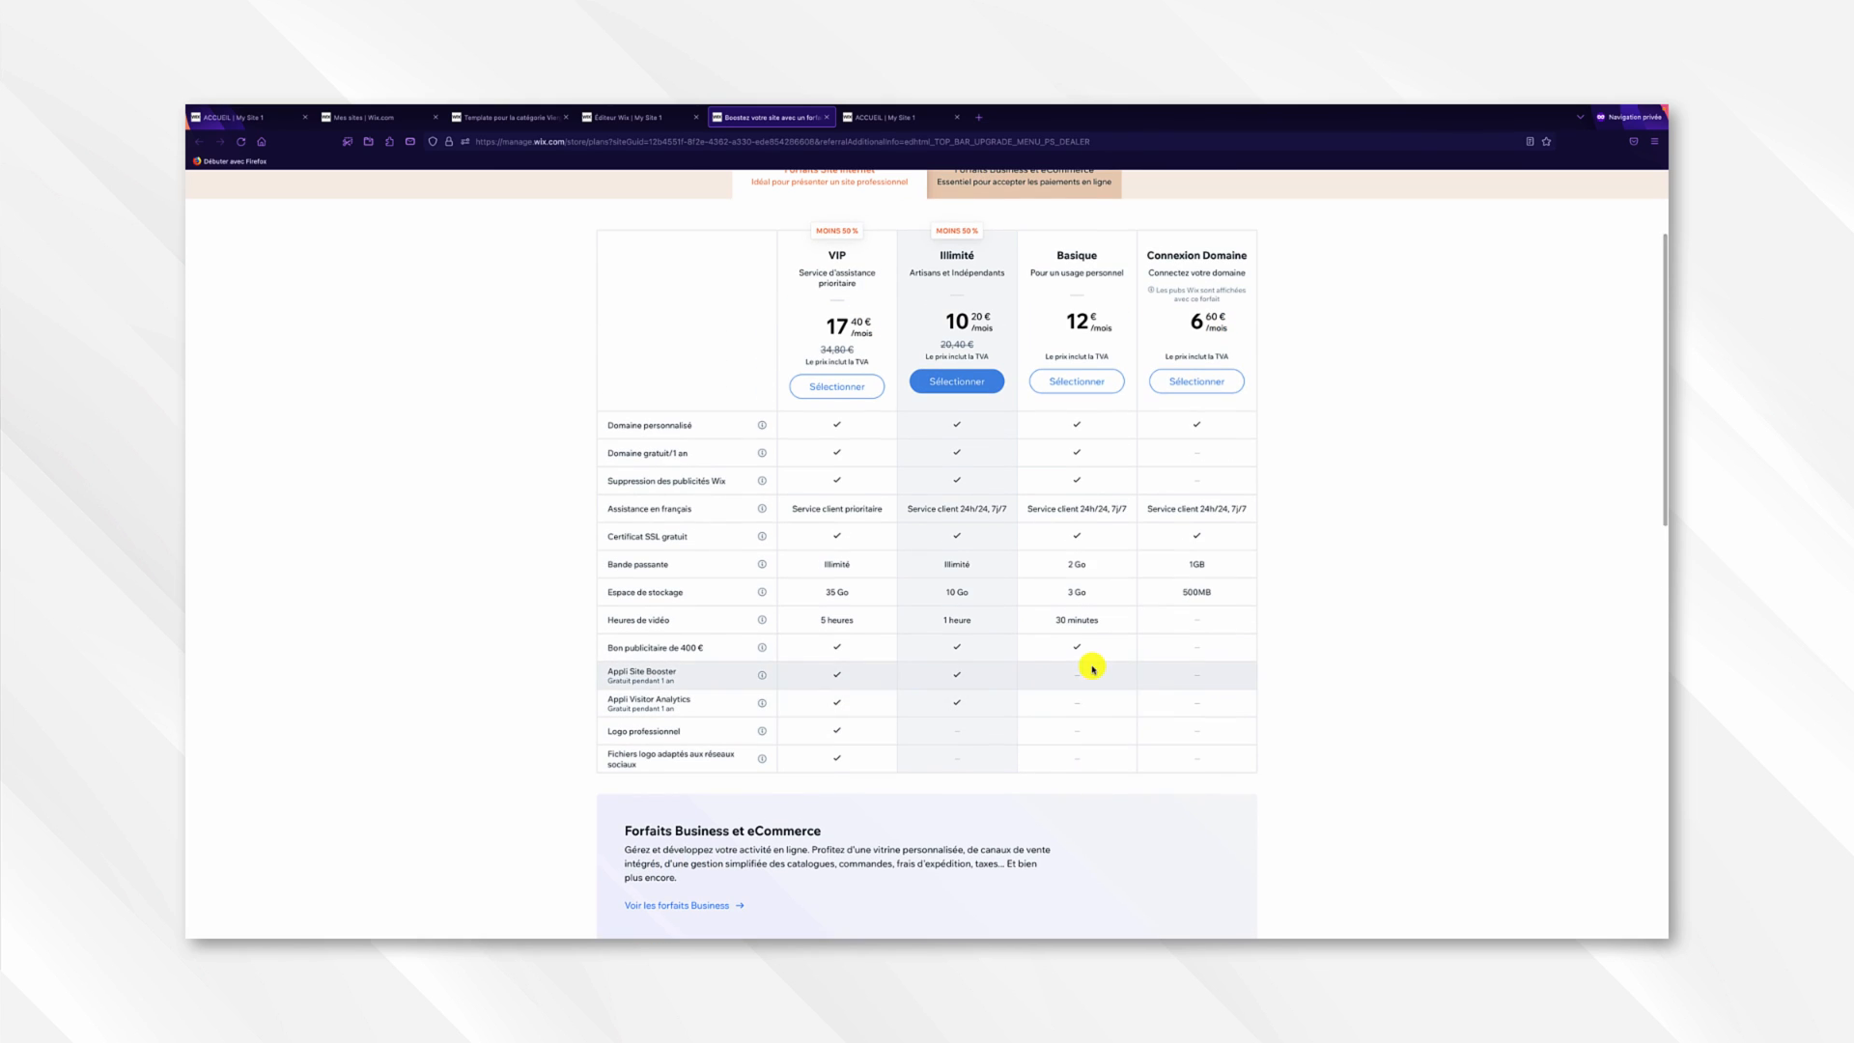
scroll(1036, 659, "up", 2)
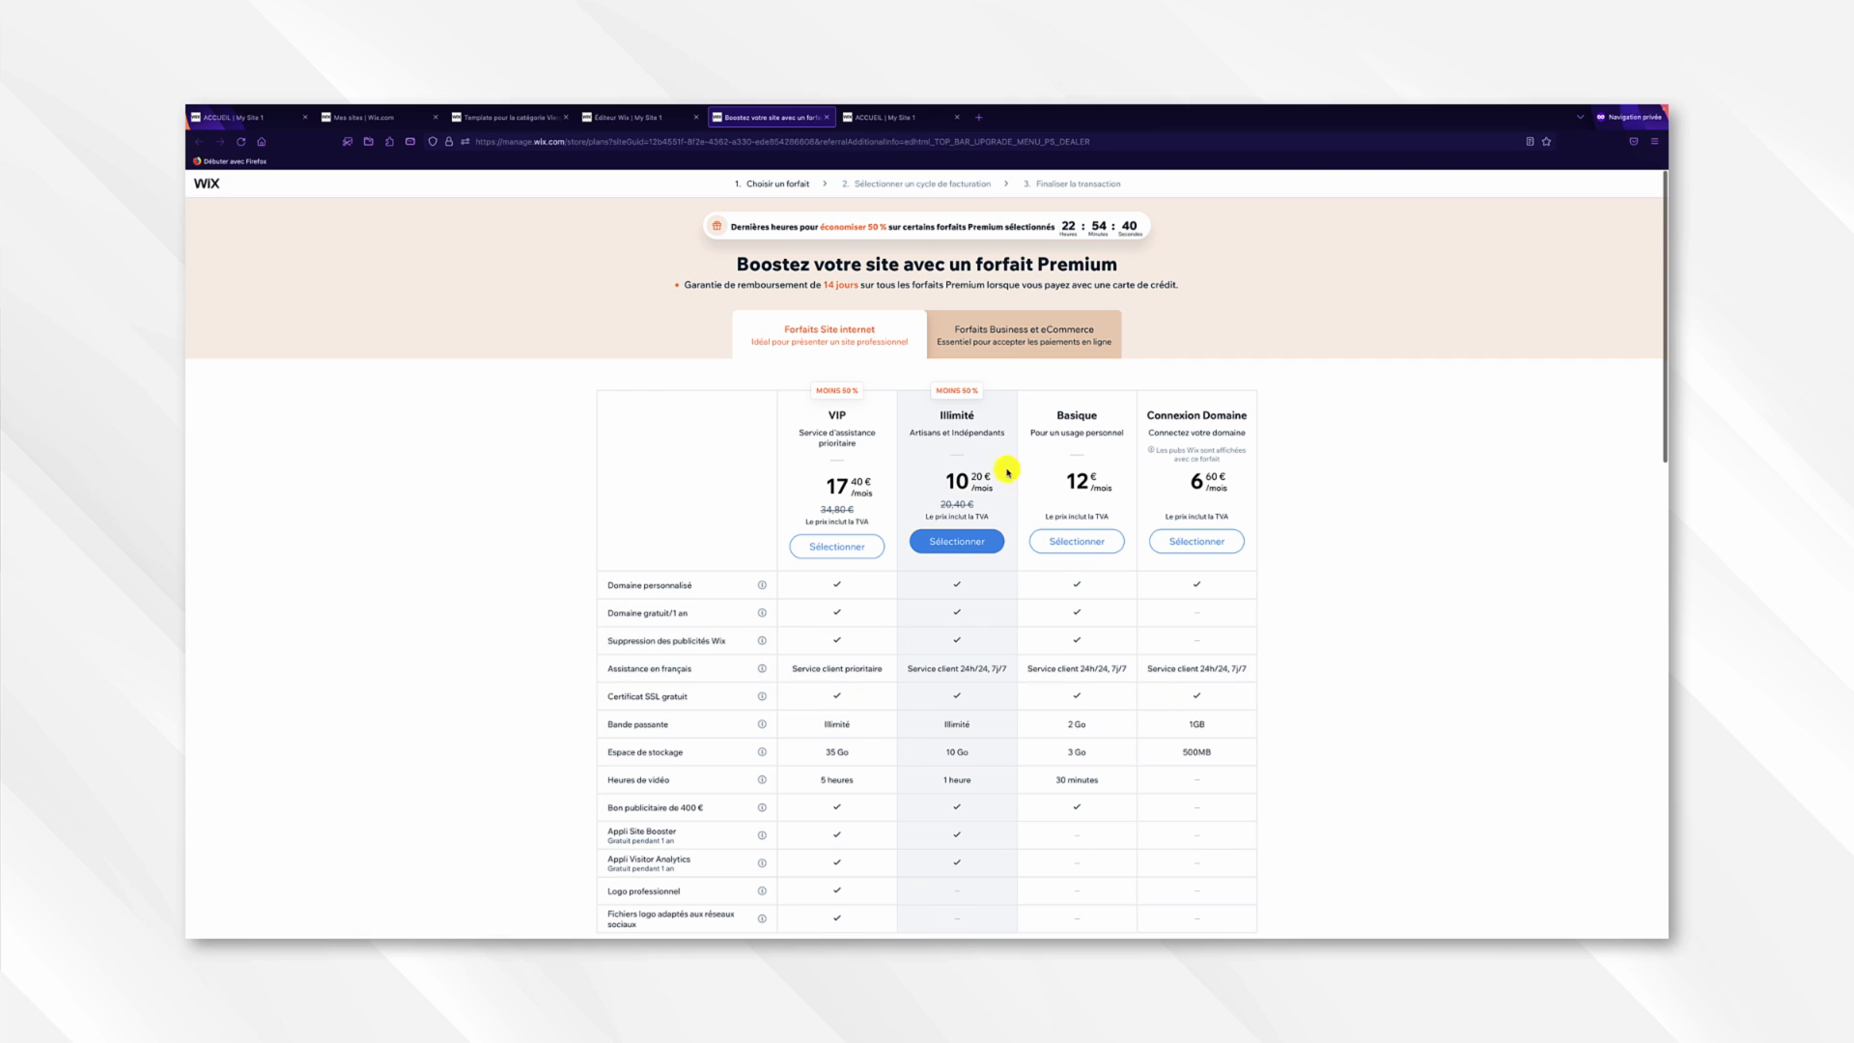
left_click(992, 340)
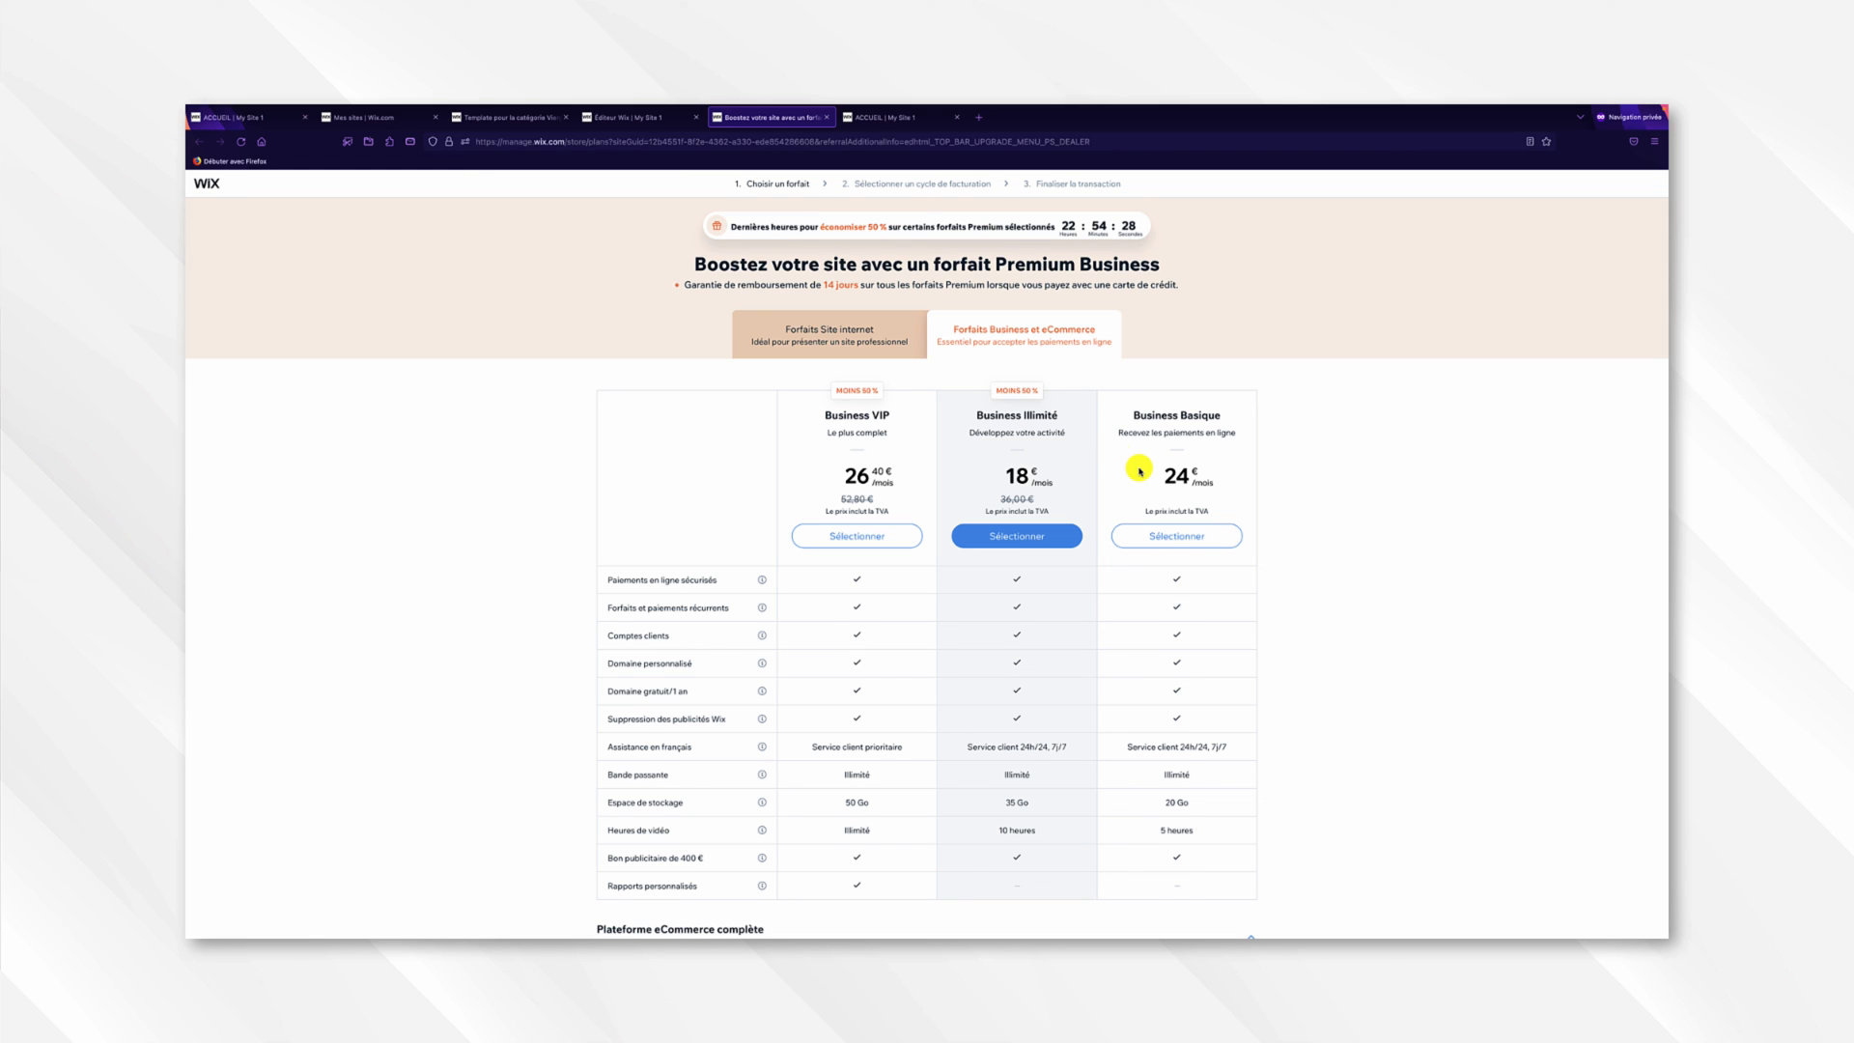
left_click(874, 350)
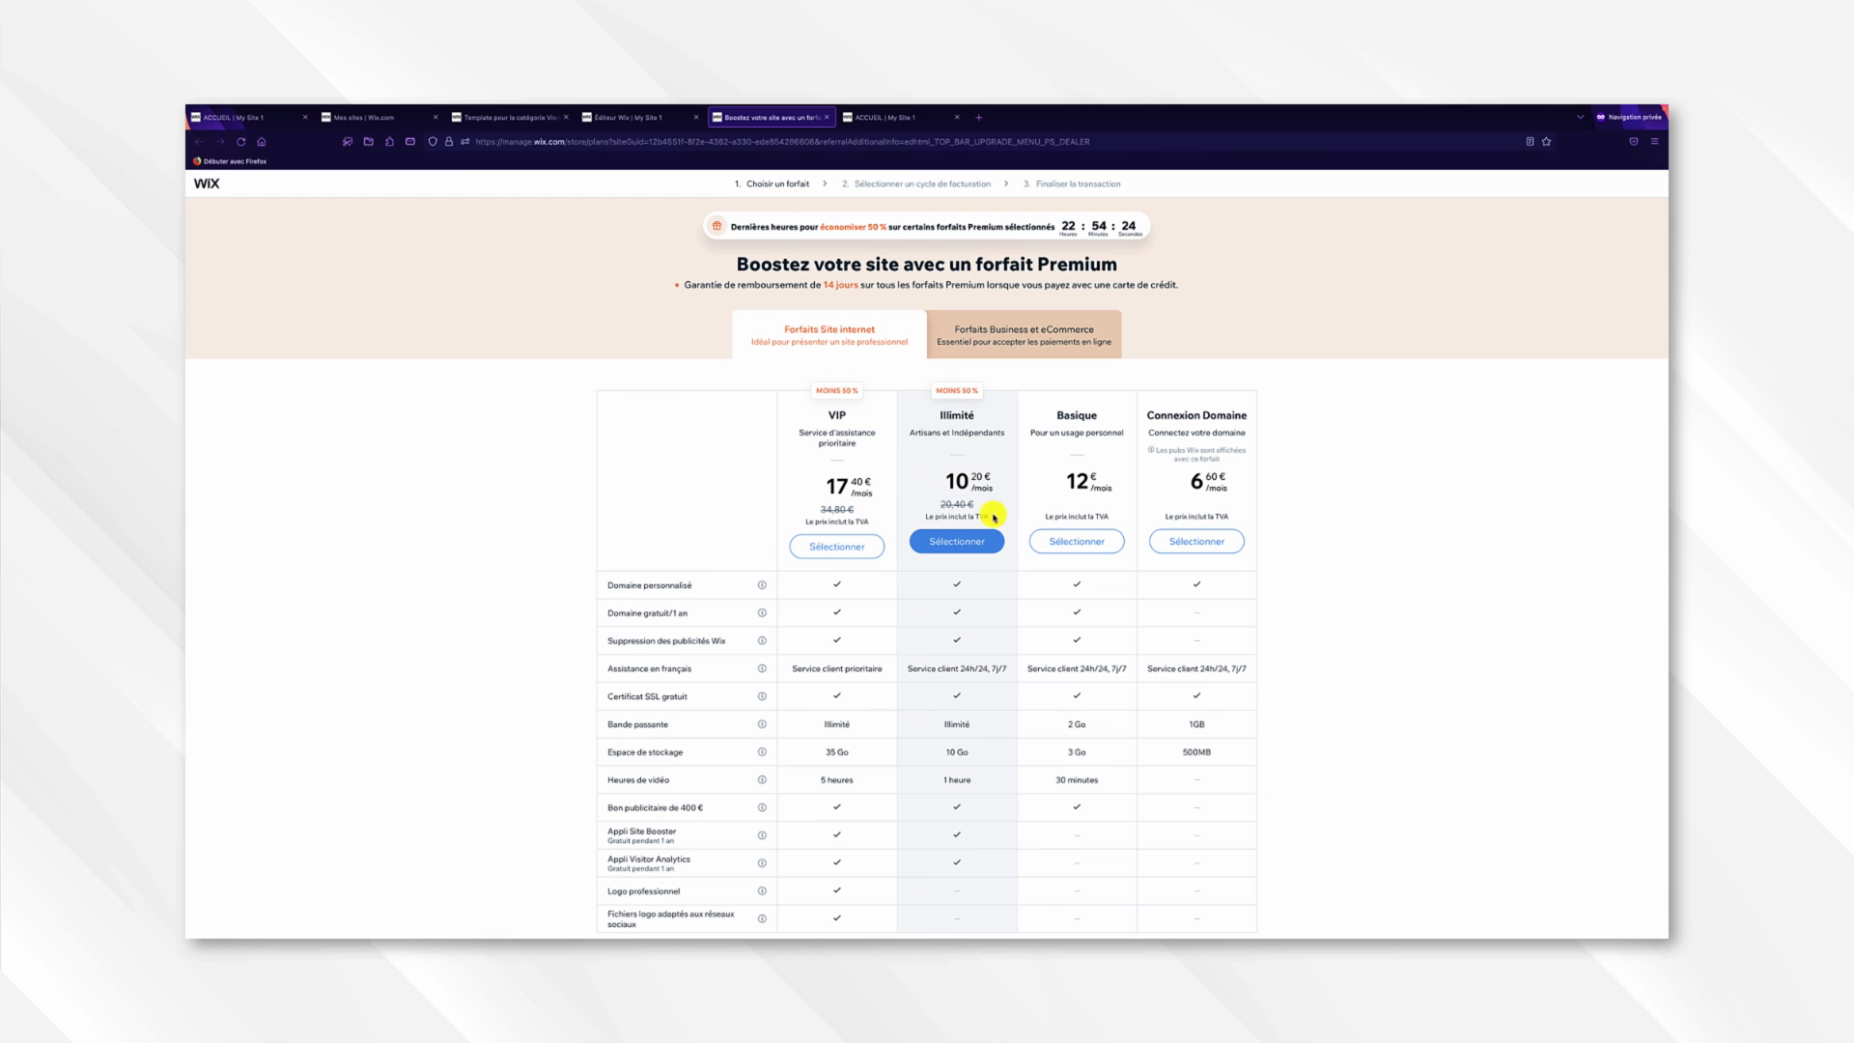
Select the Illimité website plan with the 2 ans billing cycle and continue to payment.
left_click(960, 547)
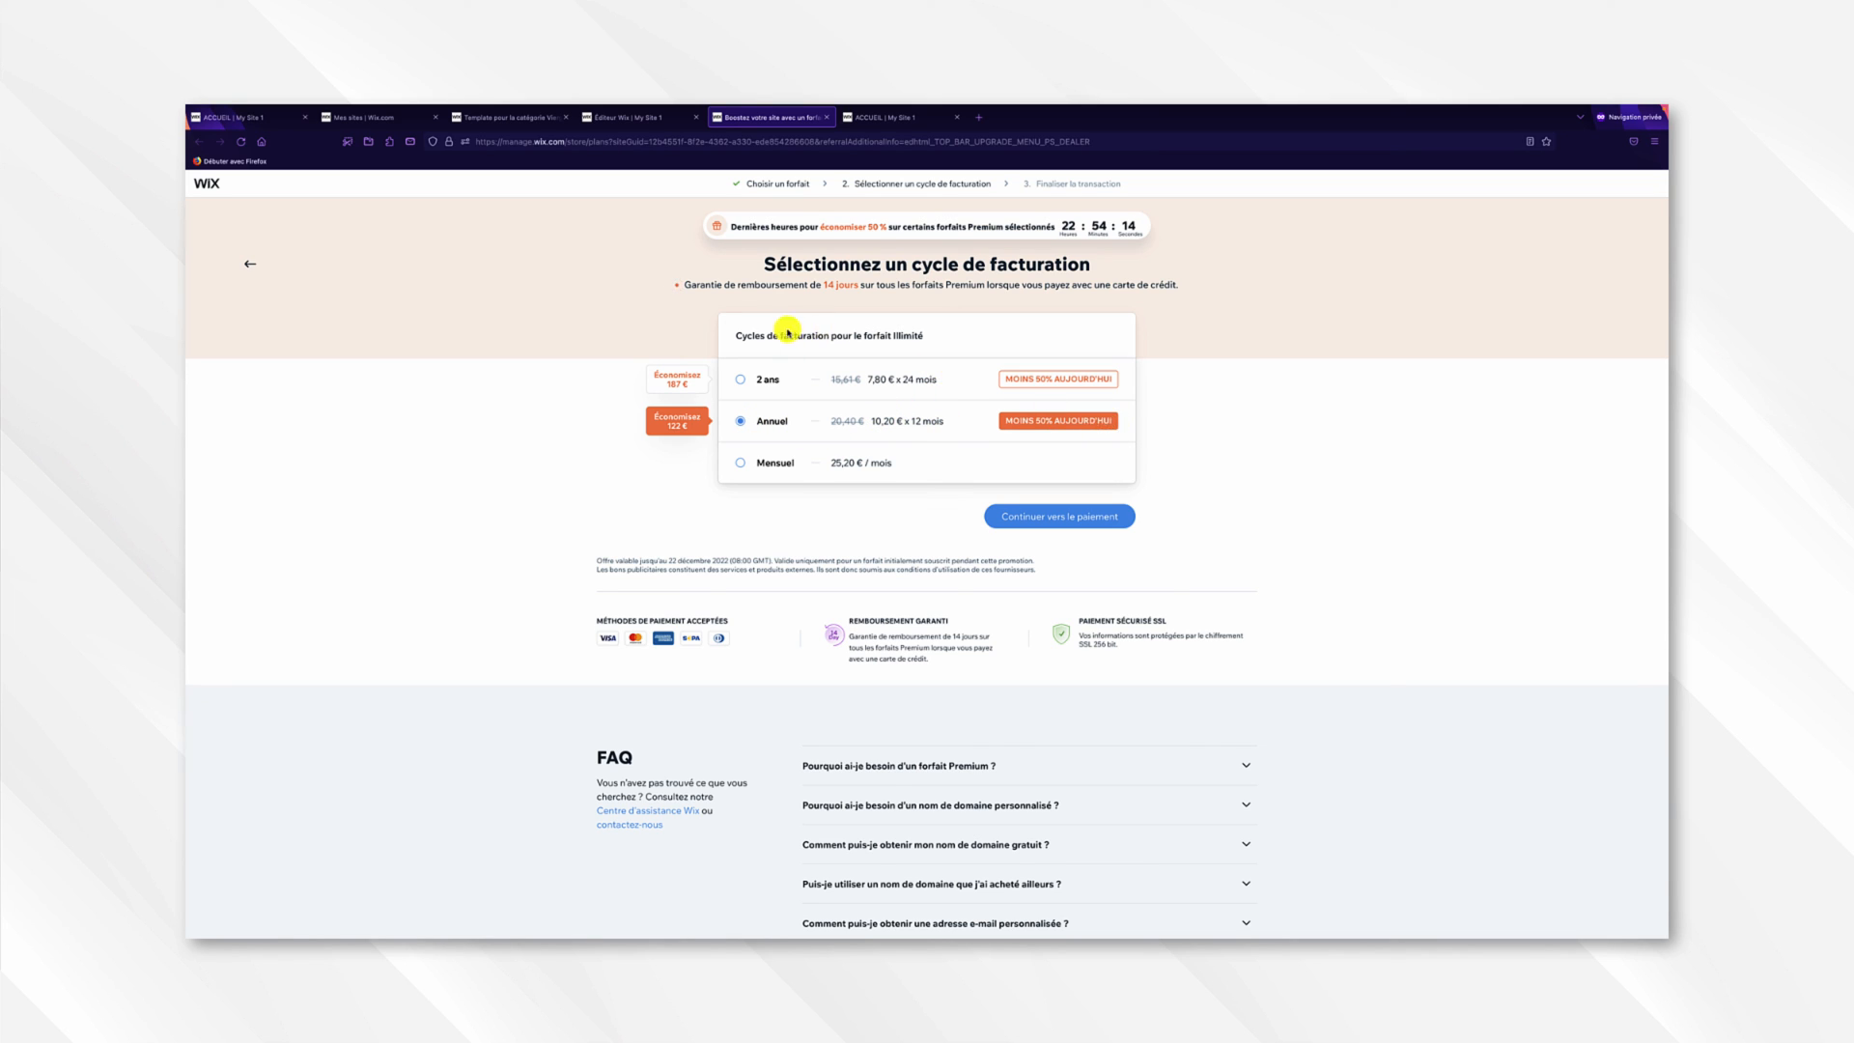
left_click(740, 380)
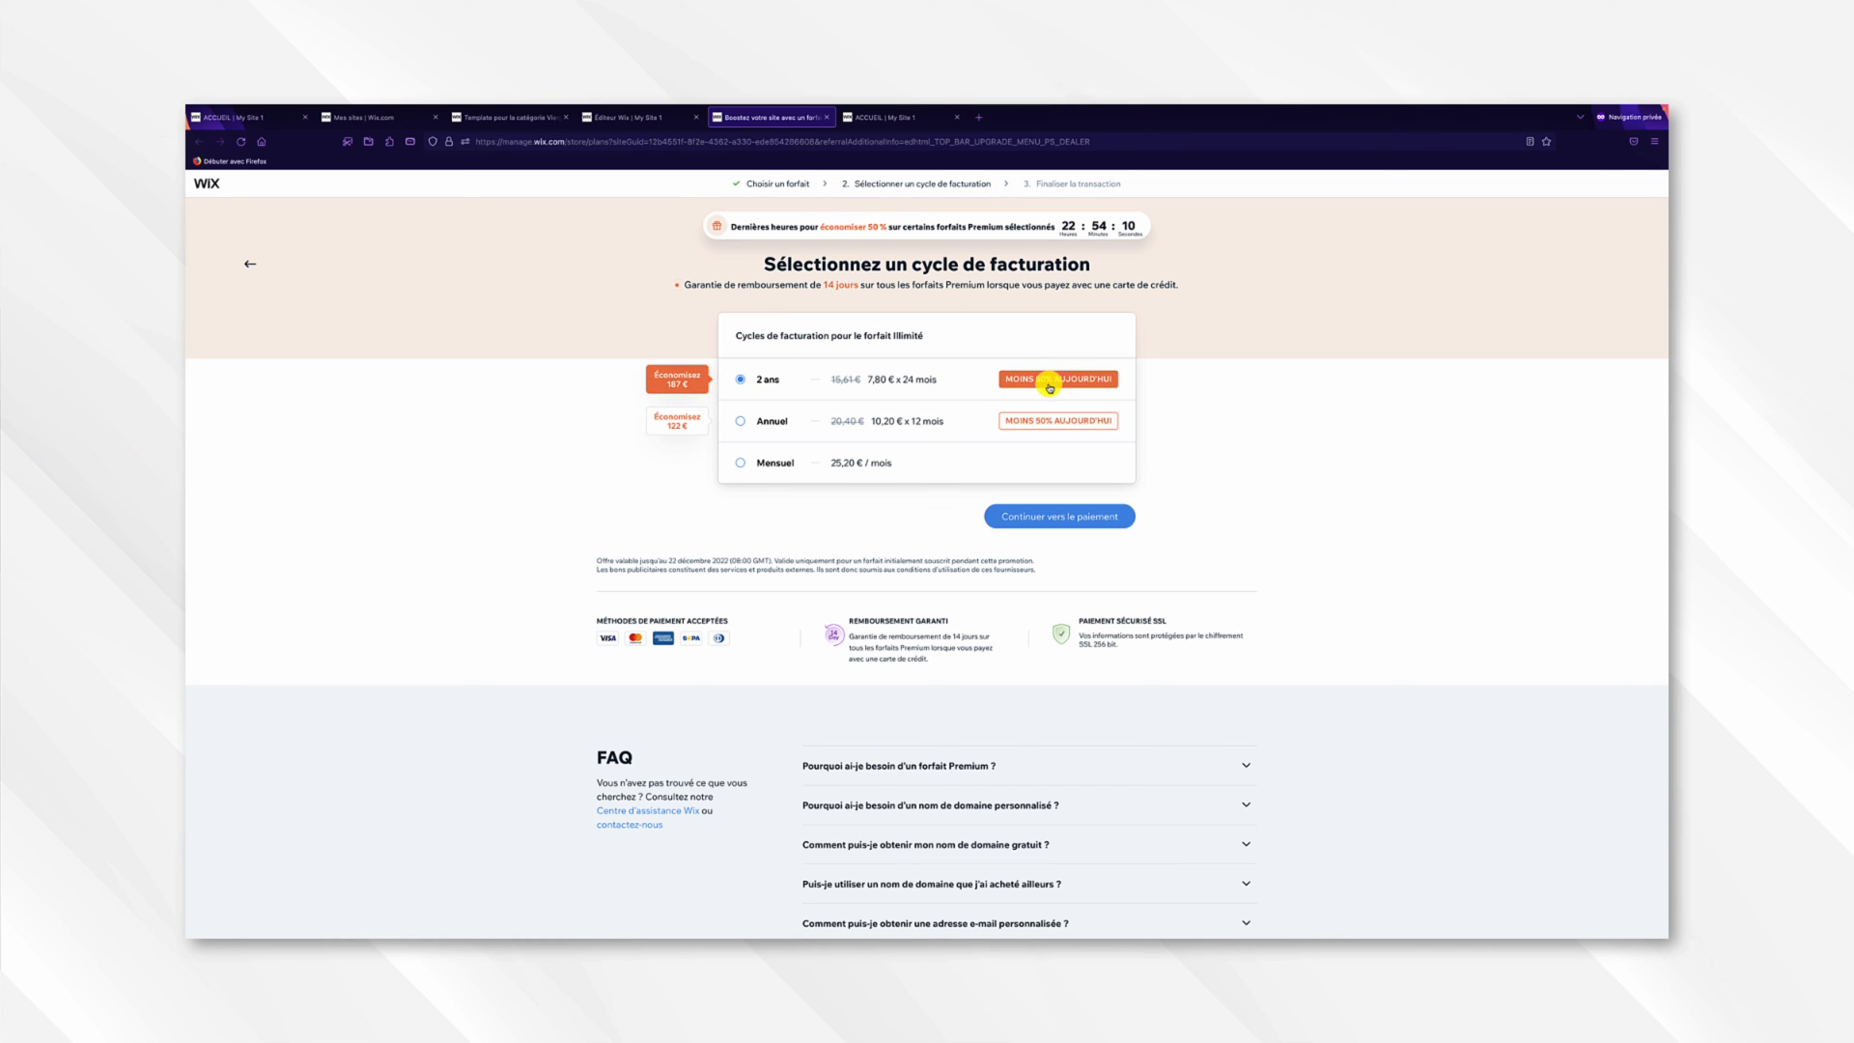
left_click(1064, 516)
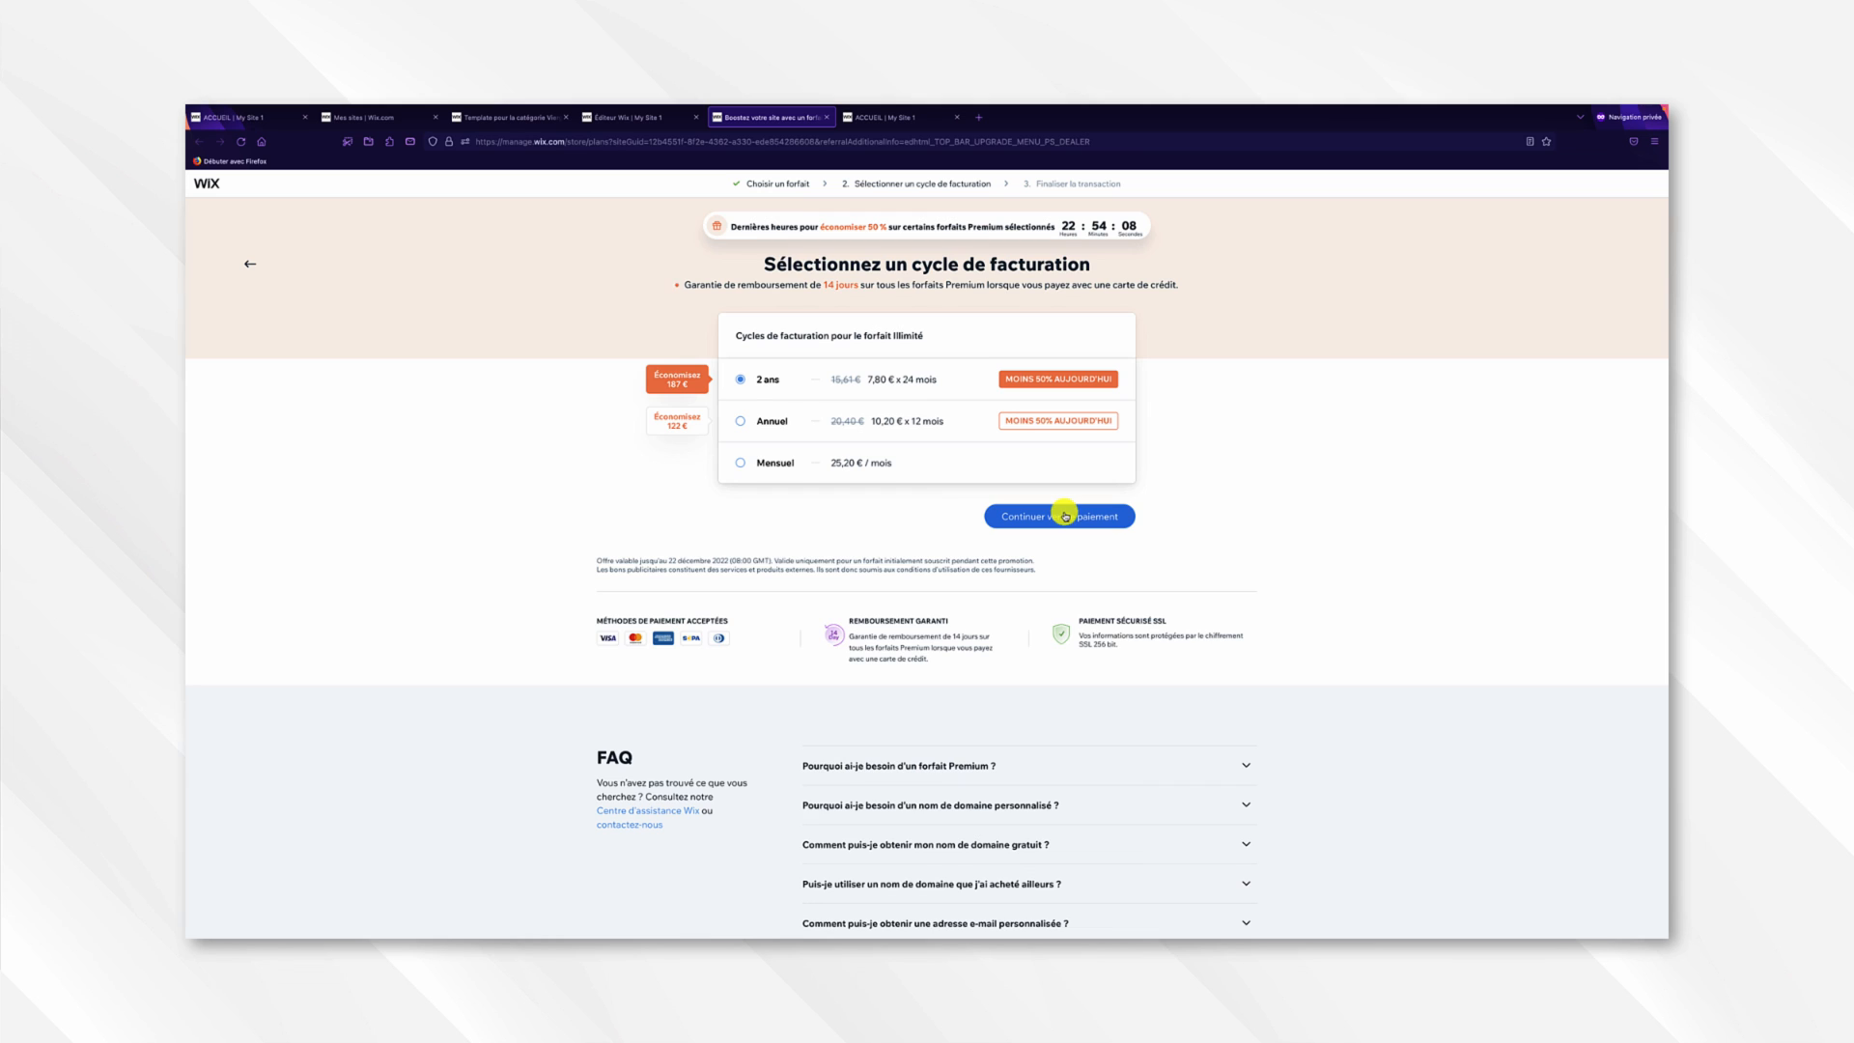